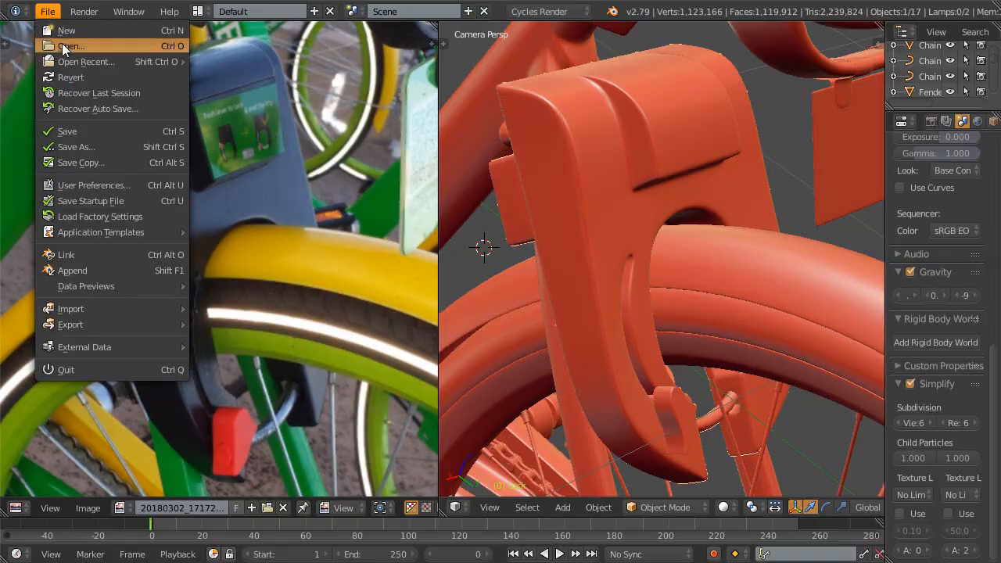
- Examine the bicycle model from above and around the pedals and lower frame, and view the whole lock reference photo
left_click(243, 152)
left_click(944, 52)
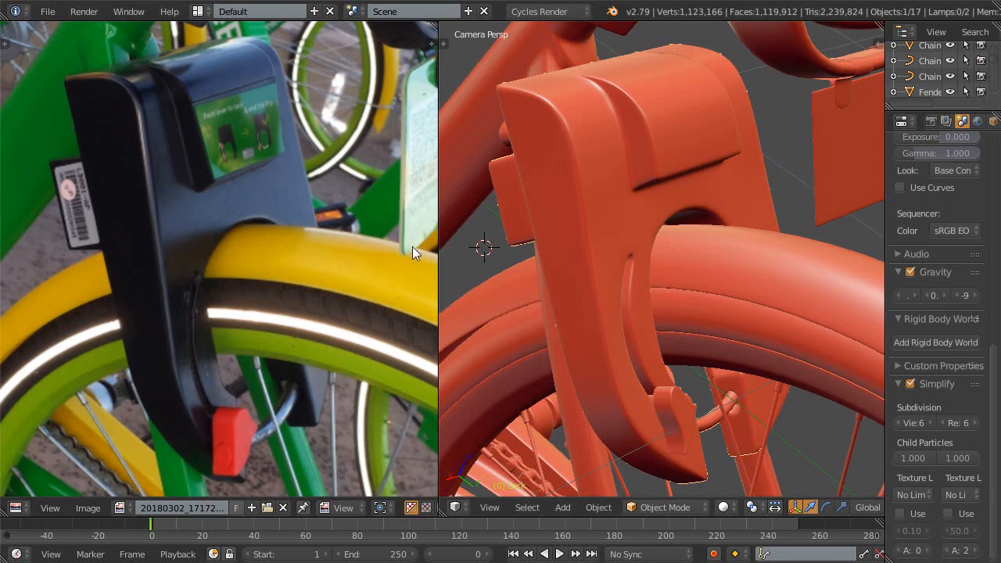
middle_click_drag(611, 249, 608, 287, "ctrl")
middle_click_drag(664, 378, 650, 362, "shift")
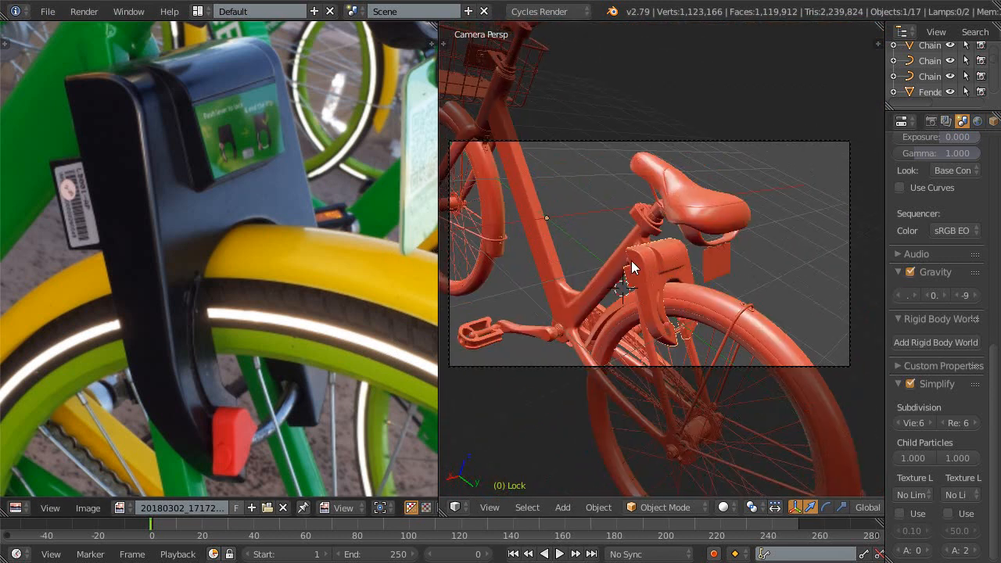
key("KP_7")
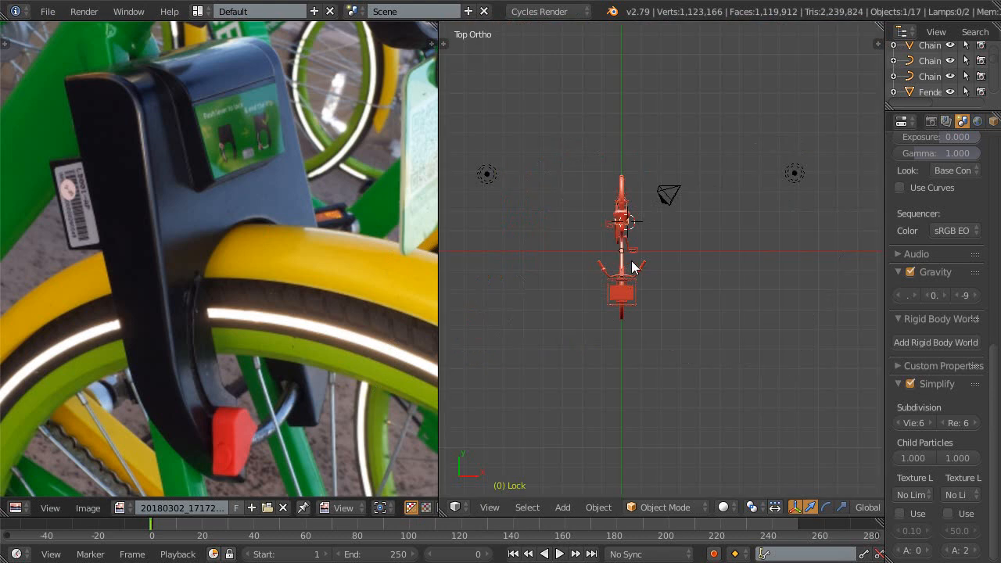
middle_click_drag(636, 294, 642, 325)
scroll(703, 221, "up", 8)
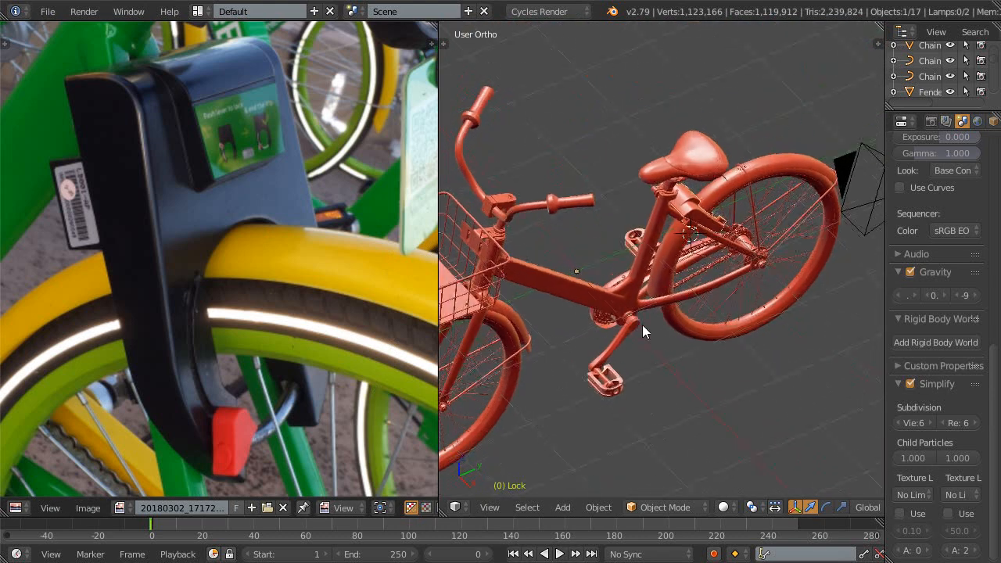
middle_click_drag(654, 379, 678, 325, "shift")
scroll(678, 325, "up", 2)
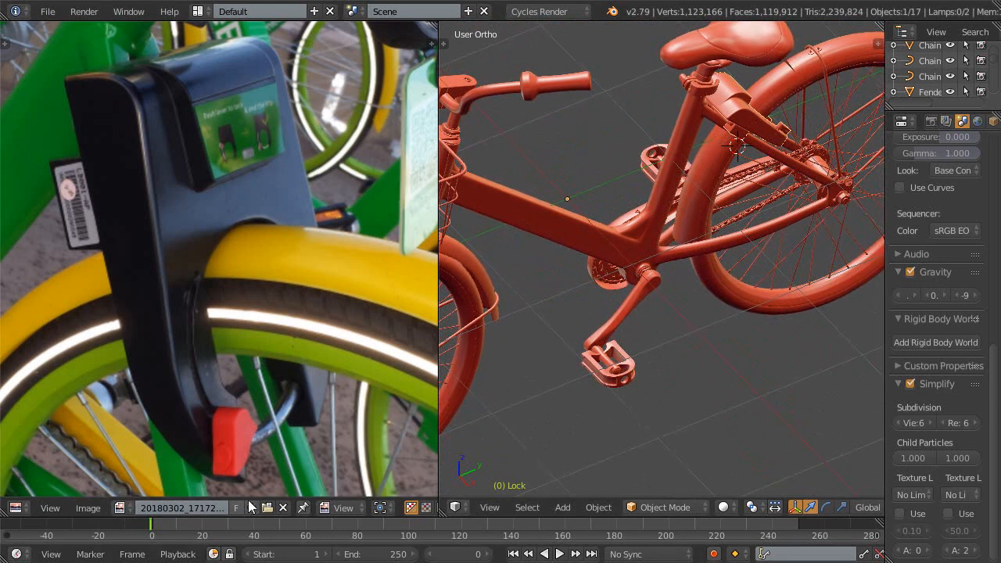
scroll(275, 315, "down", 4)
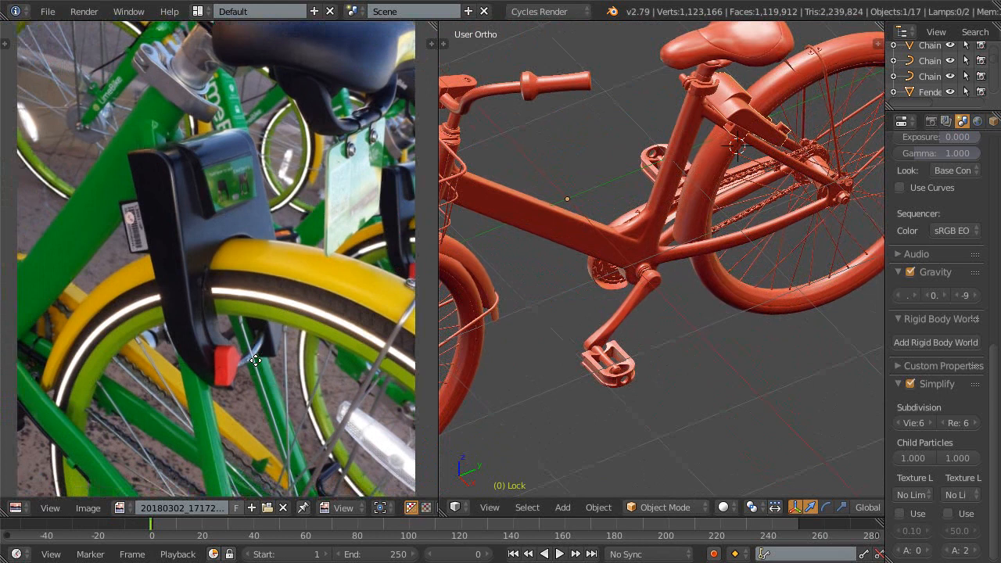
middle_click_drag(247, 324, 256, 196)
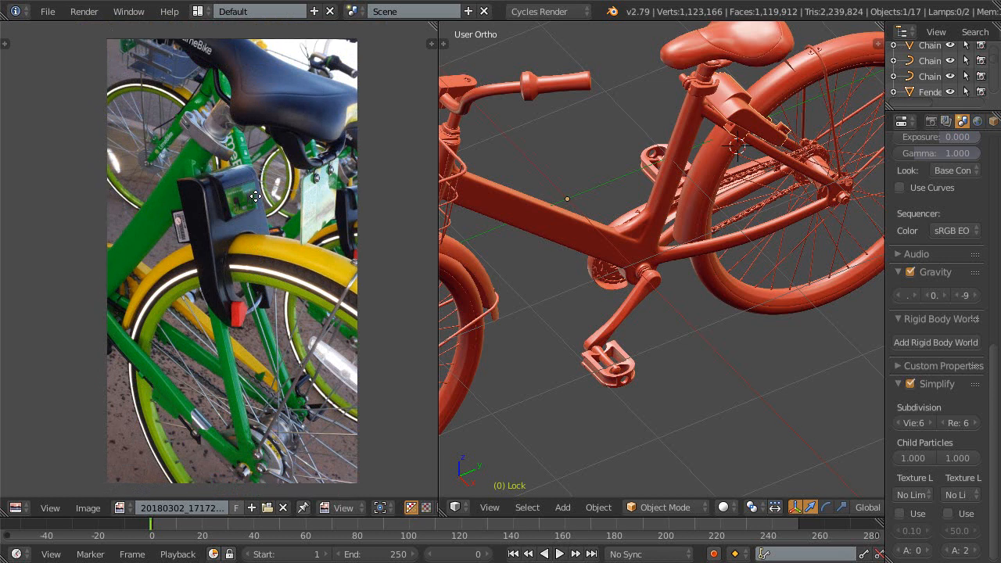
mouse_move(249, 287)
middle_mouse_down()
mouse_move(250, 272)
mouse_move(246, 280)
middle_mouse_up()
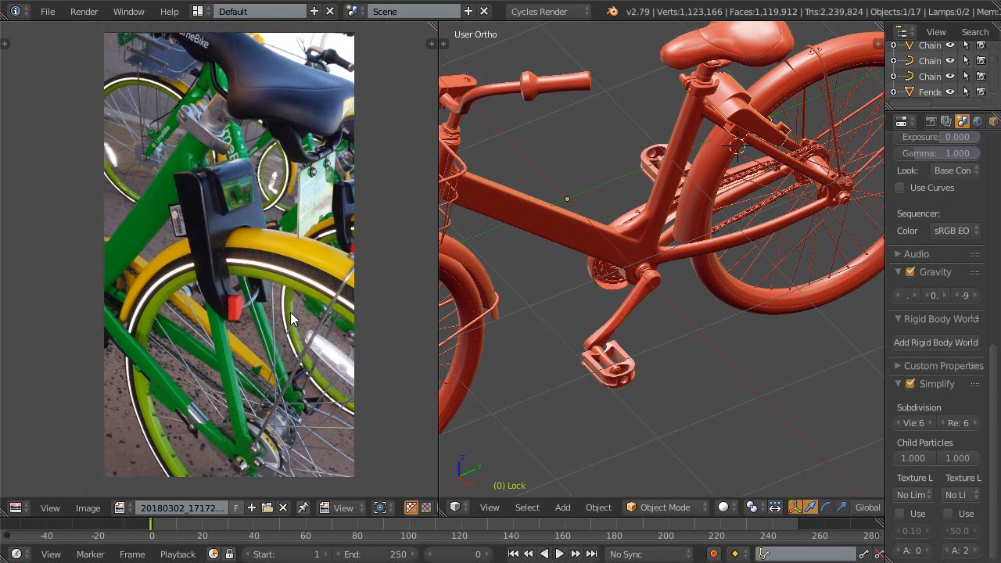
middle_click_drag(262, 233, 285, 260)
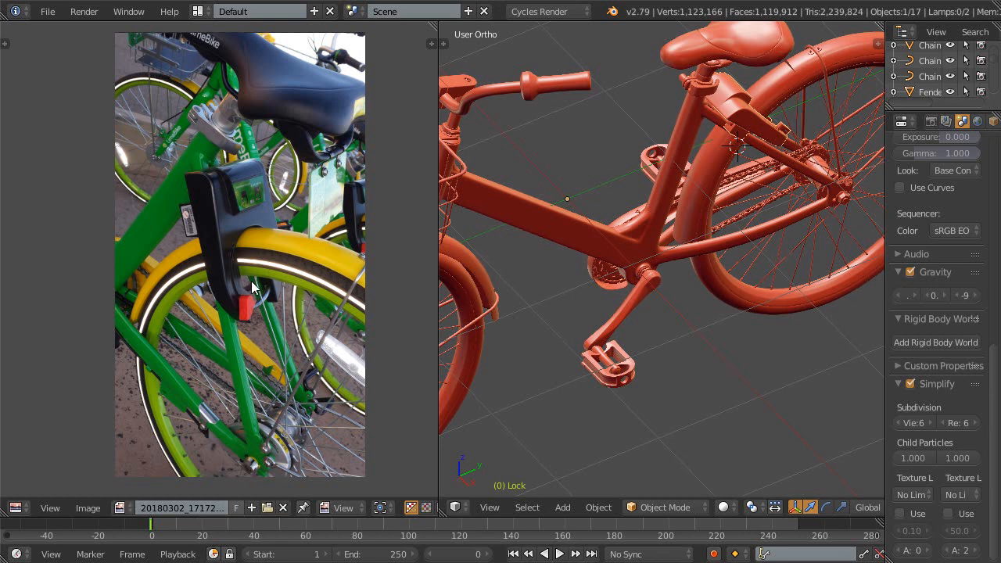
key("shift+space")
key("n")
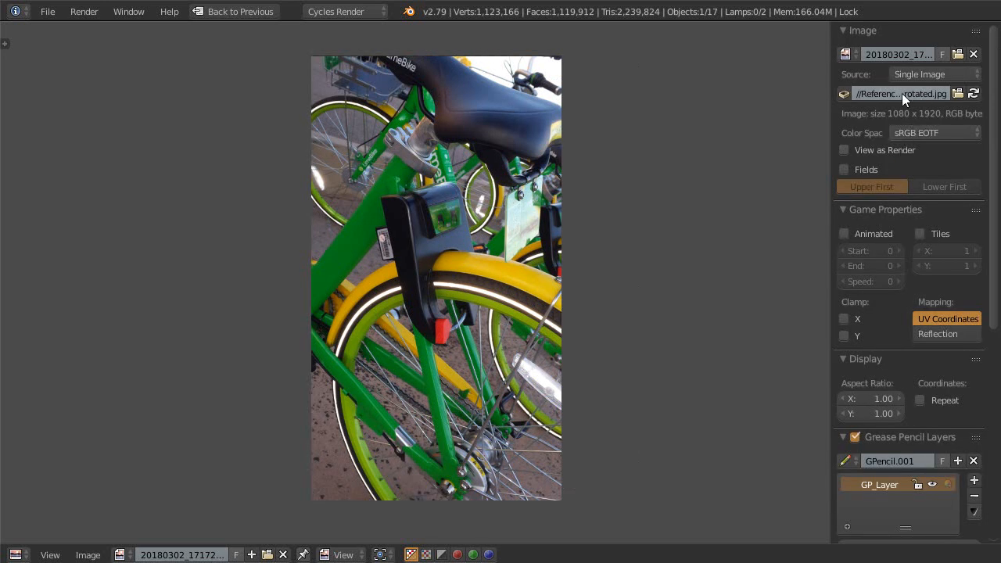
left_click(958, 93)
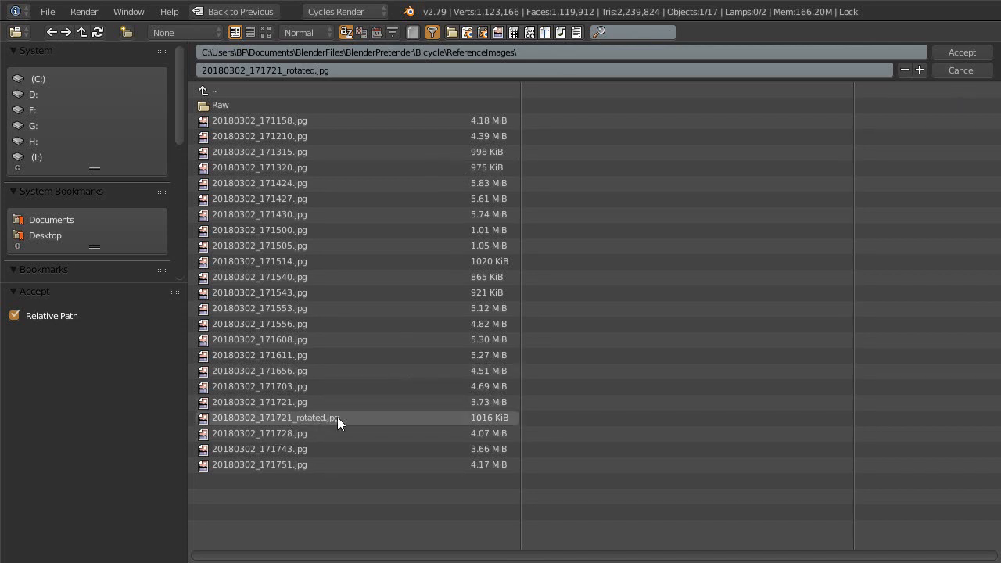
key("Return")
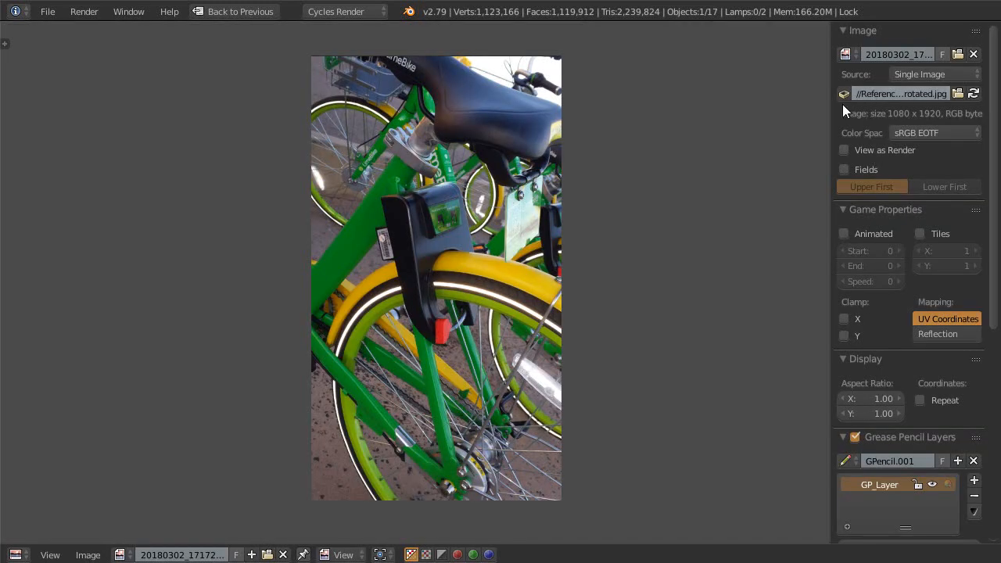
key("shift+space")
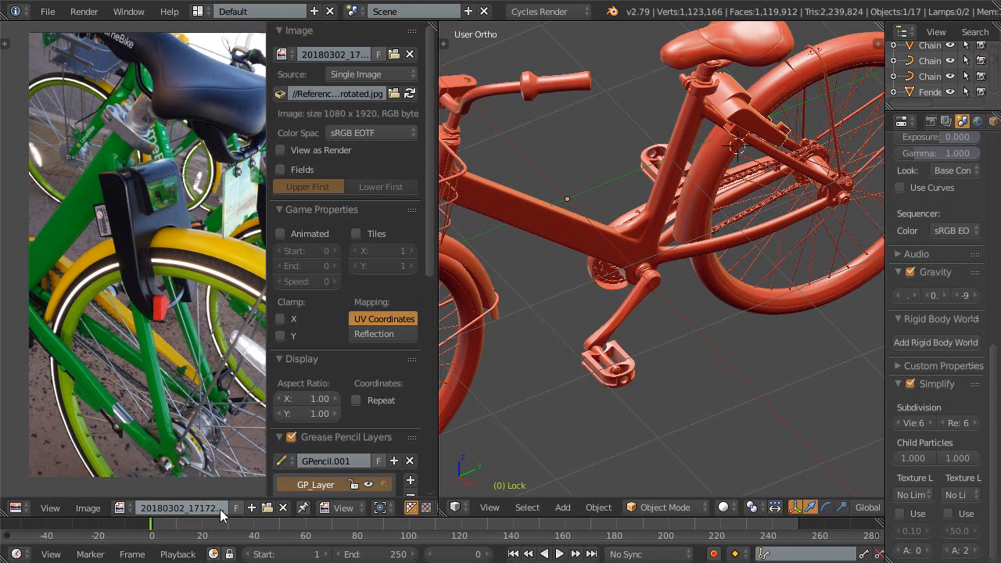
- Load the reference photo 20180302_171210.jpg into the image editor and hide its image properties
left_click(267, 507)
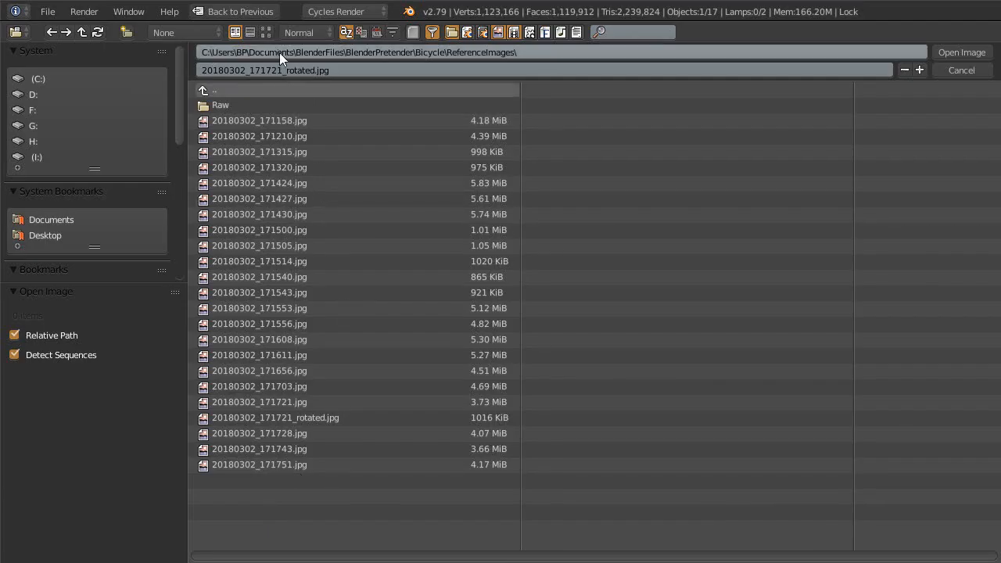
left_click(266, 32)
left_click(616, 141)
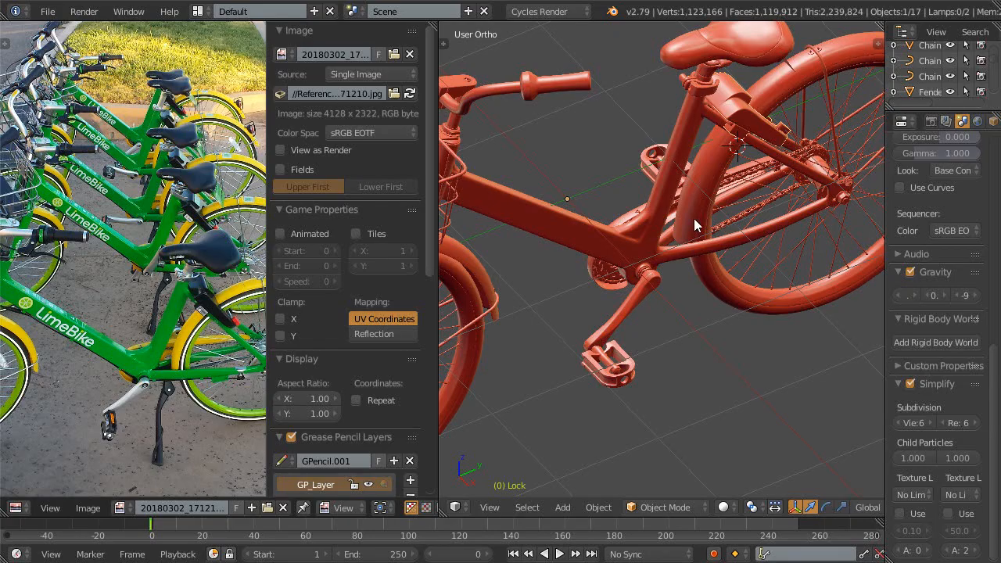
left_click(962, 52)
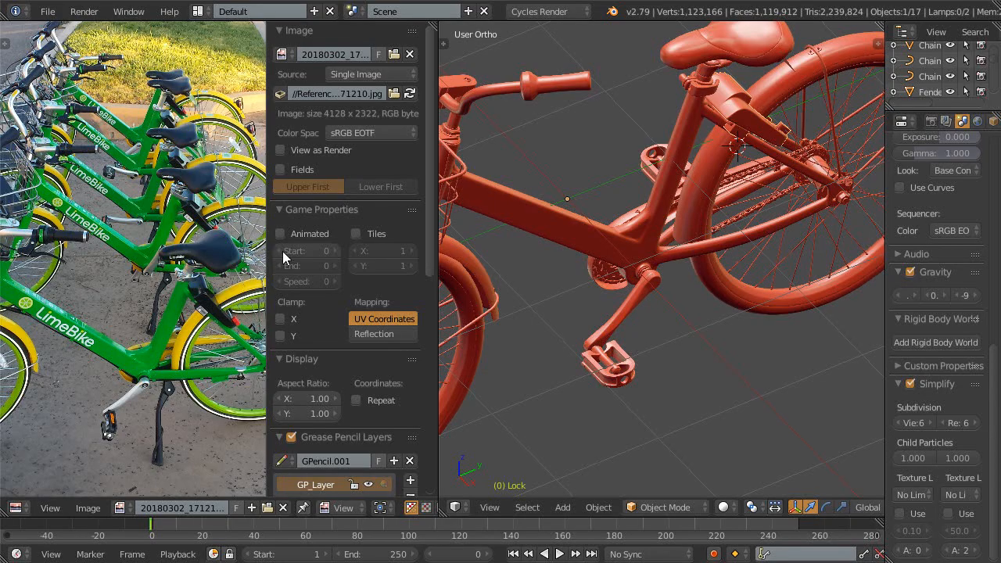
middle_click_drag(175, 377, 182, 338)
key("n")
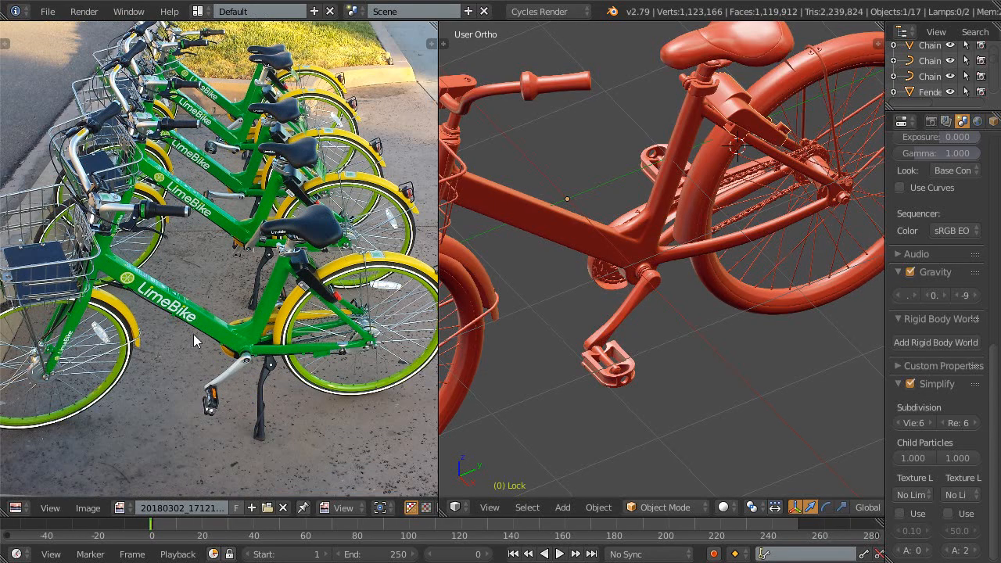
- Examine the kickstand in the reference photo, from its pivot and mount under the frame down to the foot
scroll(247, 336, "up", 2)
scroll(247, 336, "up", 3)
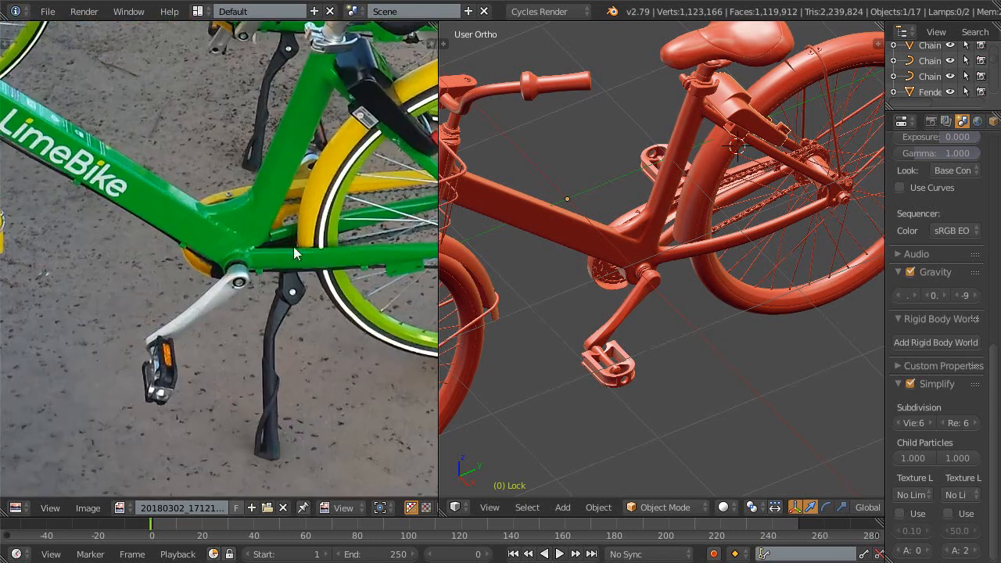
scroll(297, 273, "up", 2)
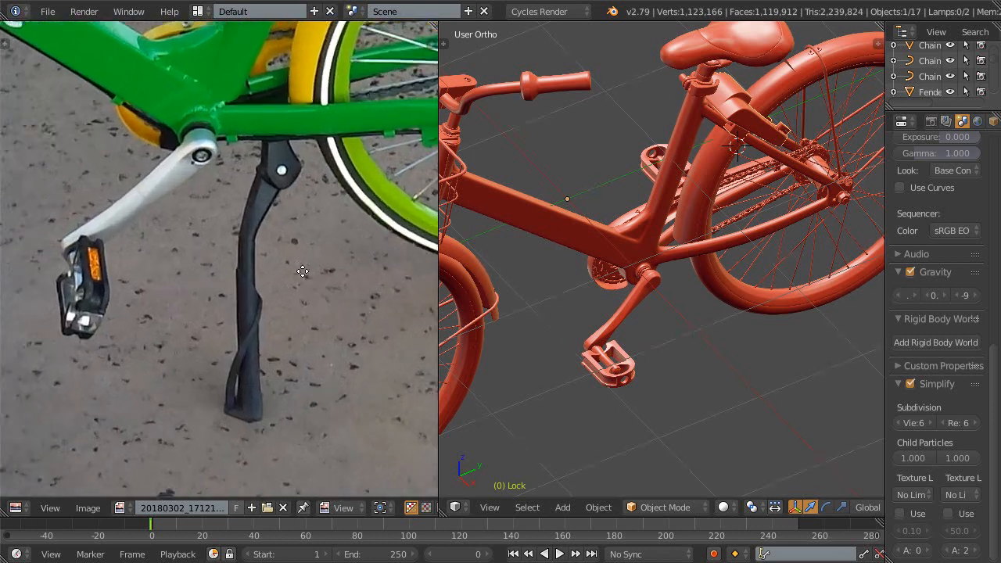
middle_click_drag(287, 274, 281, 276)
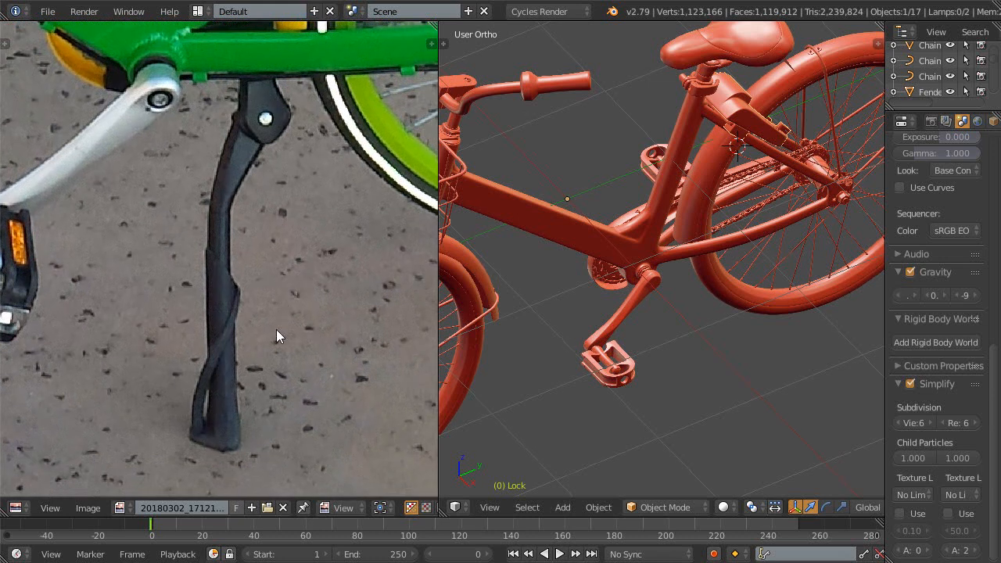
scroll(286, 299, "up", 1)
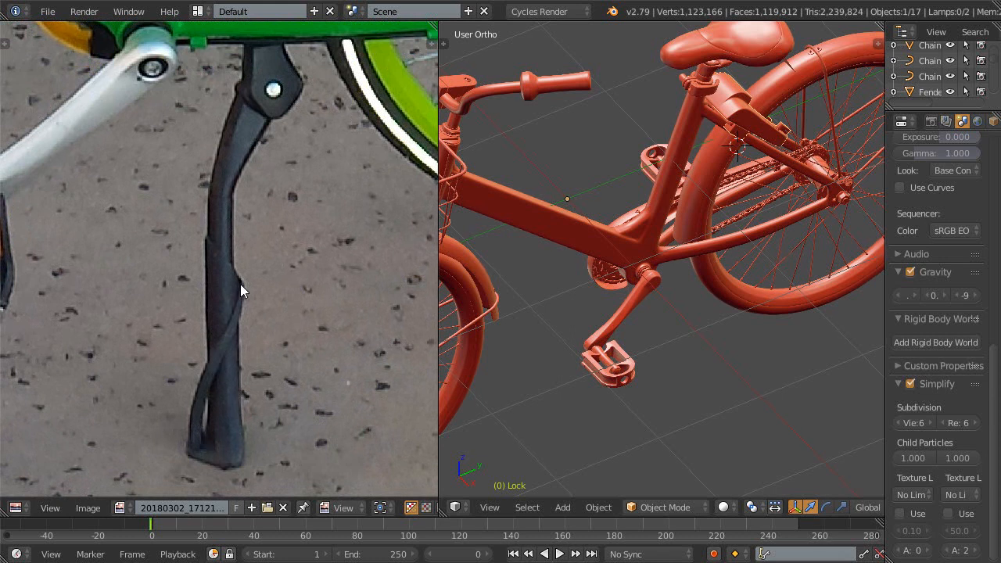
middle_click_drag(240, 293, 245, 344)
middle_click_drag(262, 122, 263, 125, "ctrl")
middle_click_drag(264, 201, 264, 264)
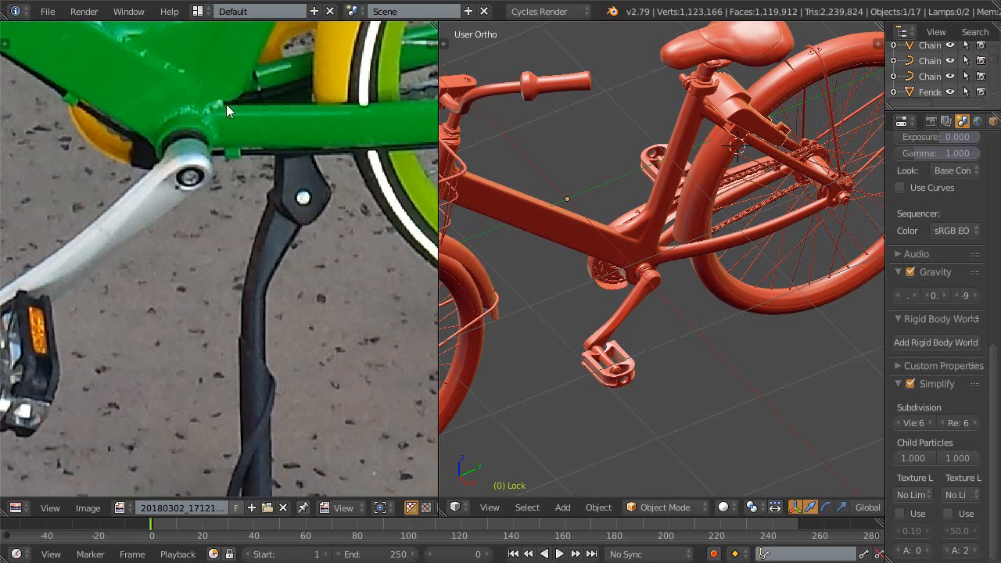
middle_click_drag(290, 160, 290, 176, "ctrl")
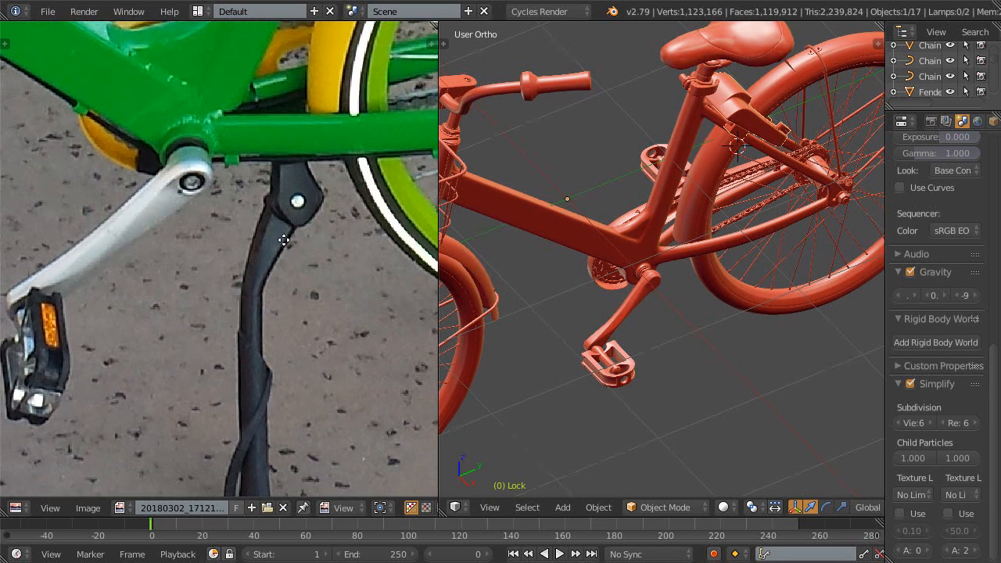
middle_click_drag(250, 469, 259, 383)
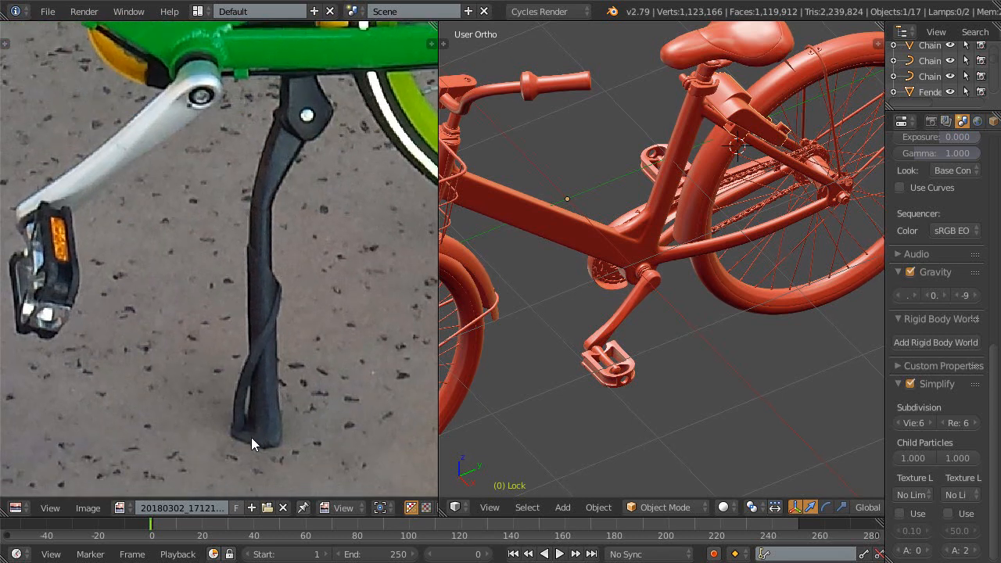
middle_click_drag(315, 309, 249, 357)
middle_click_drag(251, 353, 256, 346)
- Select the bicycle frame near the bottom bracket and hide all other objects
scroll(683, 312, "up", 5)
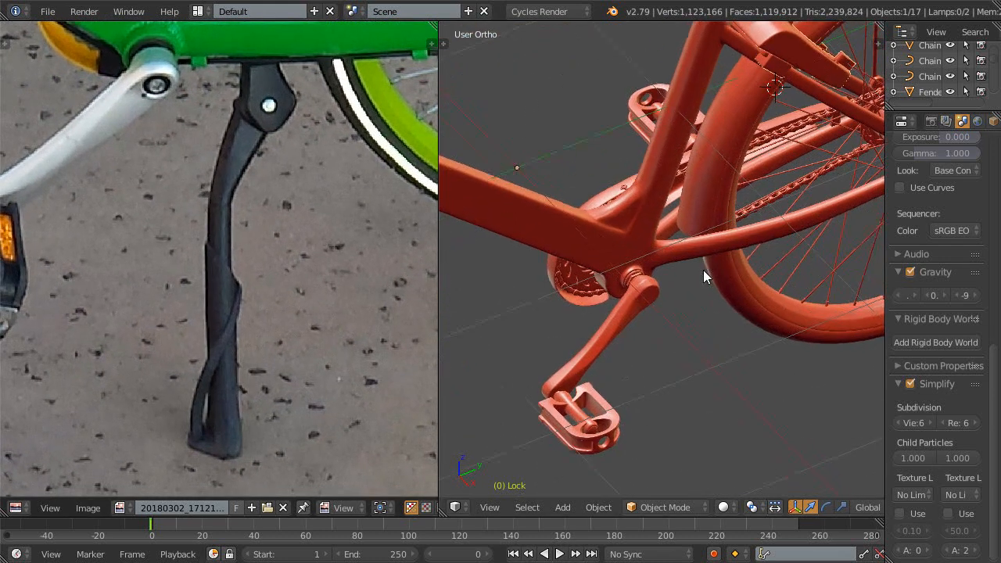
middle_click_drag(673, 326, 587, 330, "shift")
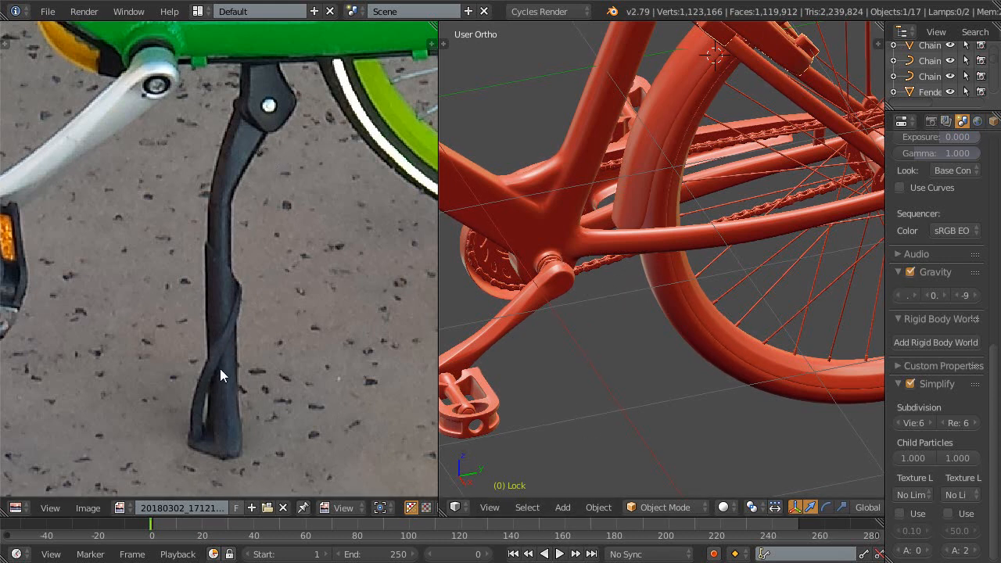
middle_click_drag(593, 360, 604, 309)
middle_click_drag(581, 223, 595, 311, "shift")
scroll(609, 264, "up", 3)
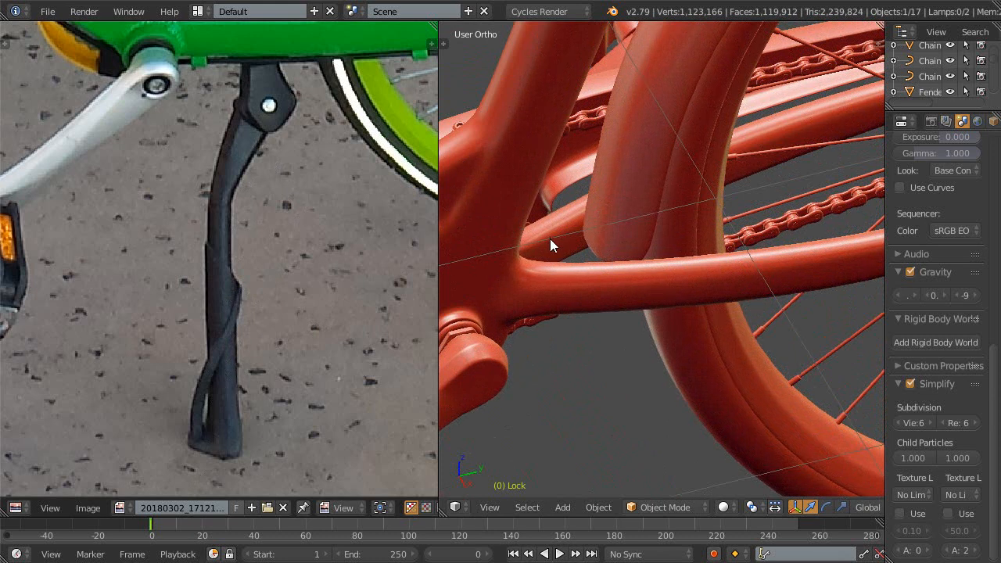
right_click(548, 245)
middle_click_drag(576, 283, 638, 318, "shift")
key("shift+h")
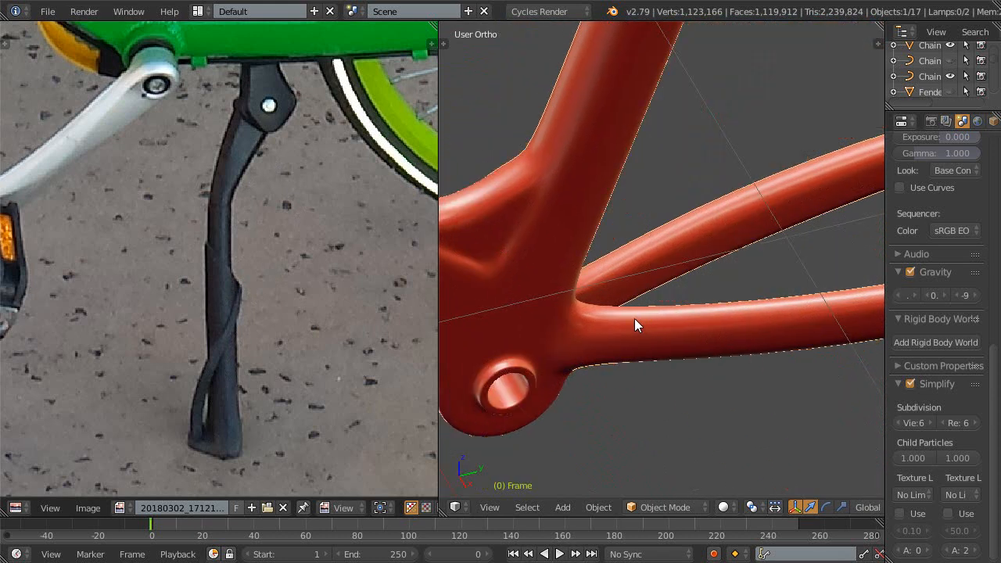
- Compare the rear stays of the isolated frame with the kickstand mounting area in the reference photo
middle_click_drag(267, 22, 265, 182)
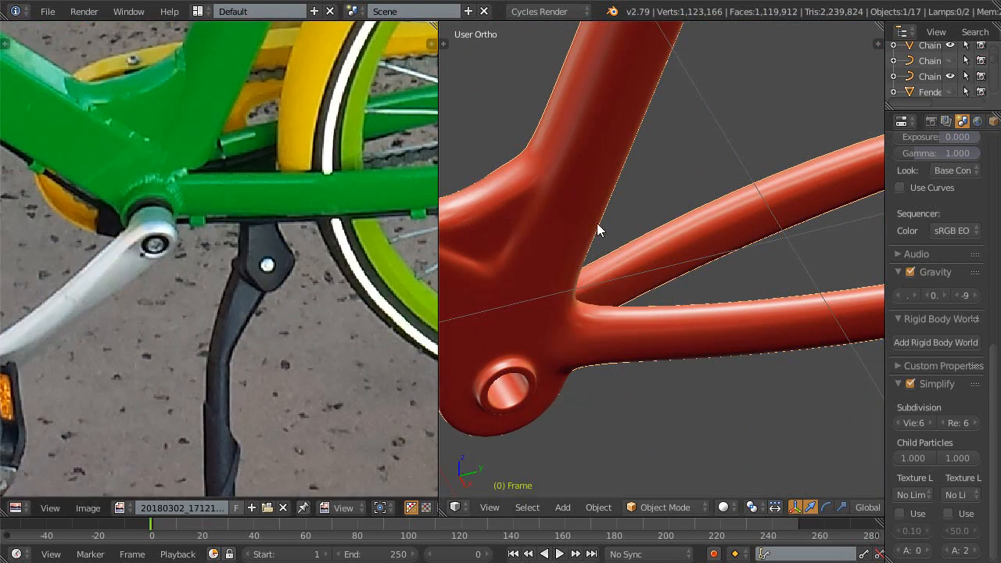
middle_click_drag(681, 214, 600, 222, "shift")
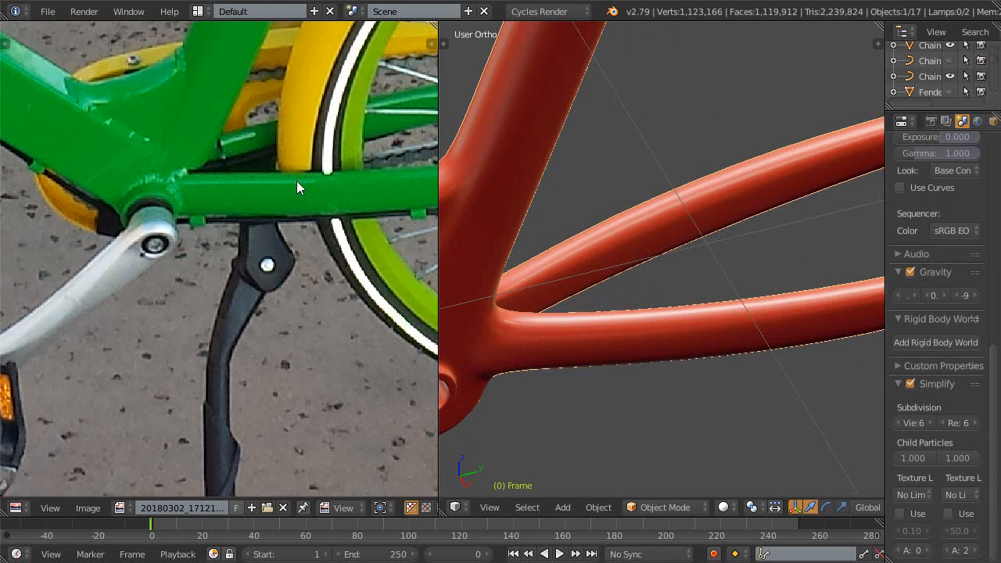
middle_click_drag(527, 292, 558, 314)
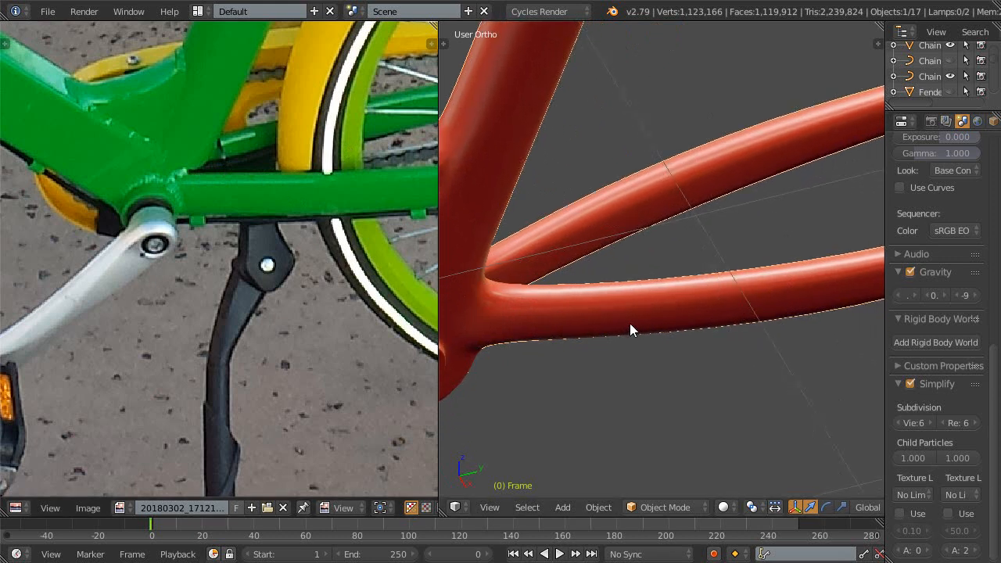
key("ctrl+Up")
middle_click_drag(604, 201, 556, 293)
key("ctrl+Up")
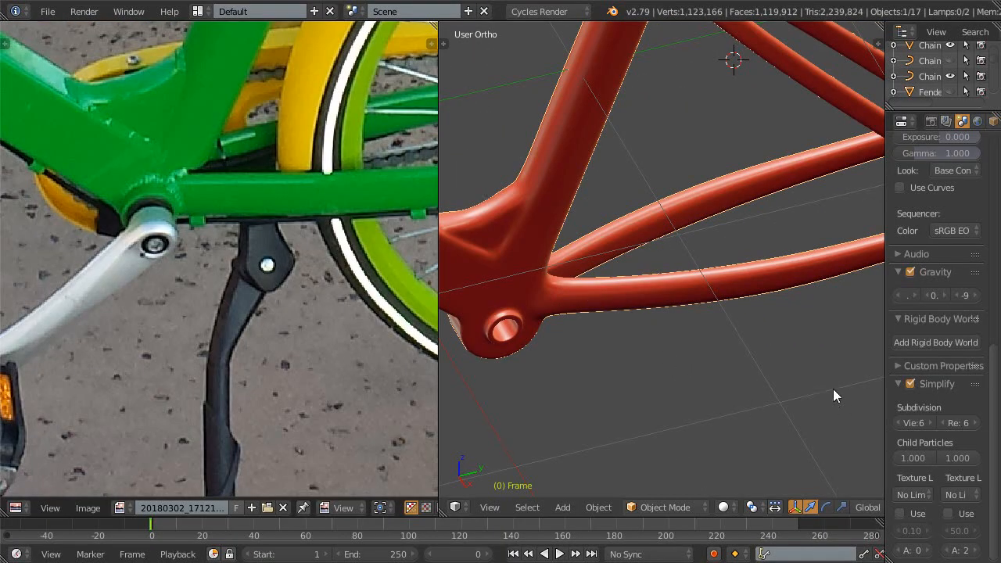
- Start the Screencast Keys display in the 3D view and collapse its settings
key("n")
scroll(821, 354, "down", 5)
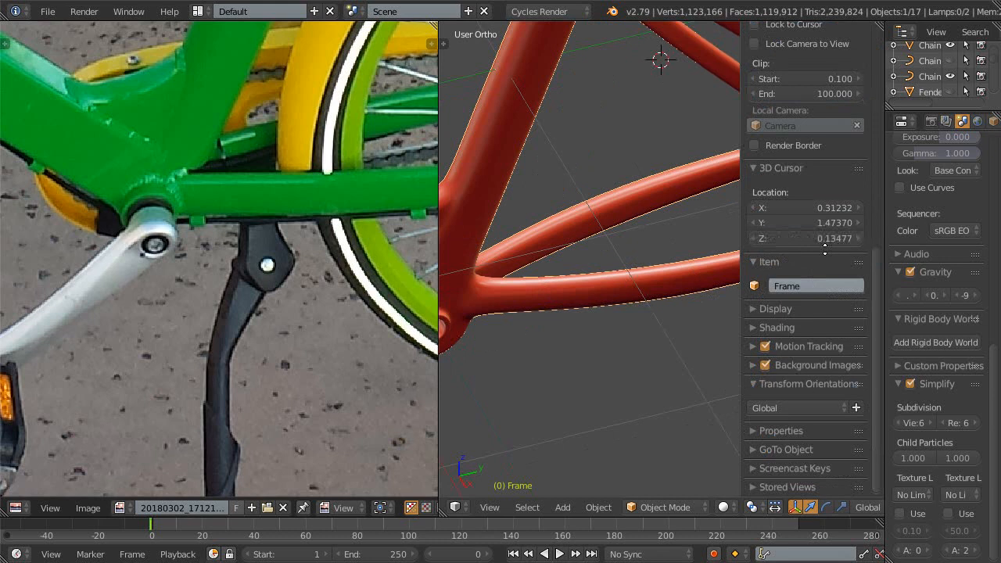
left_click(801, 468)
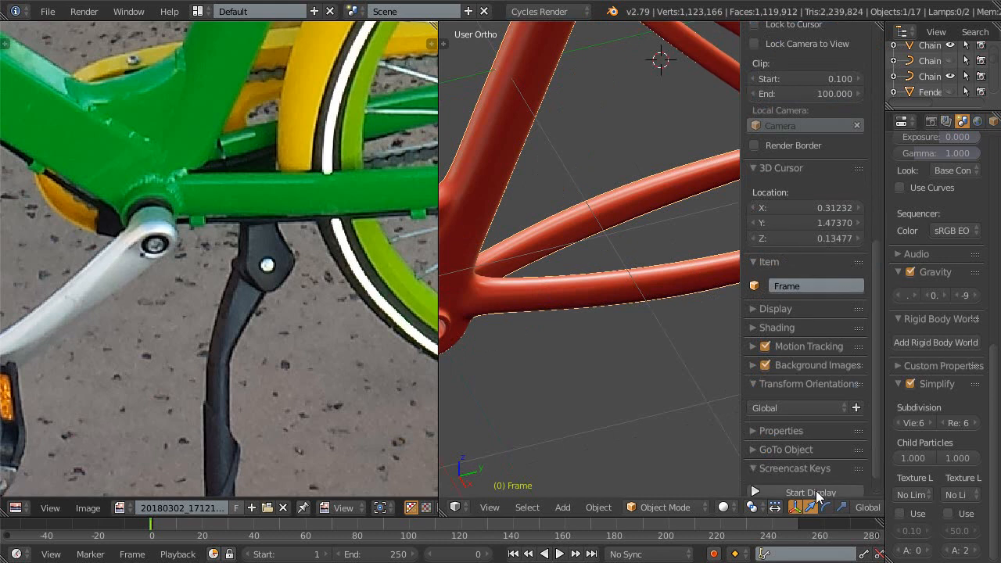
left_click(815, 491)
left_click(809, 470)
- Maximize the 3D view, enter Edit Mode on the frame and focus on a chainstay vertex behind the bottom bracket
key("shift+space")
scroll(579, 276, "down", 3)
middle_click_drag(580, 276, 578, 330)
key("Tab")
middle_click_drag(578, 372, 523, 379)
right_click(515, 315)
key("KP_Decimal")
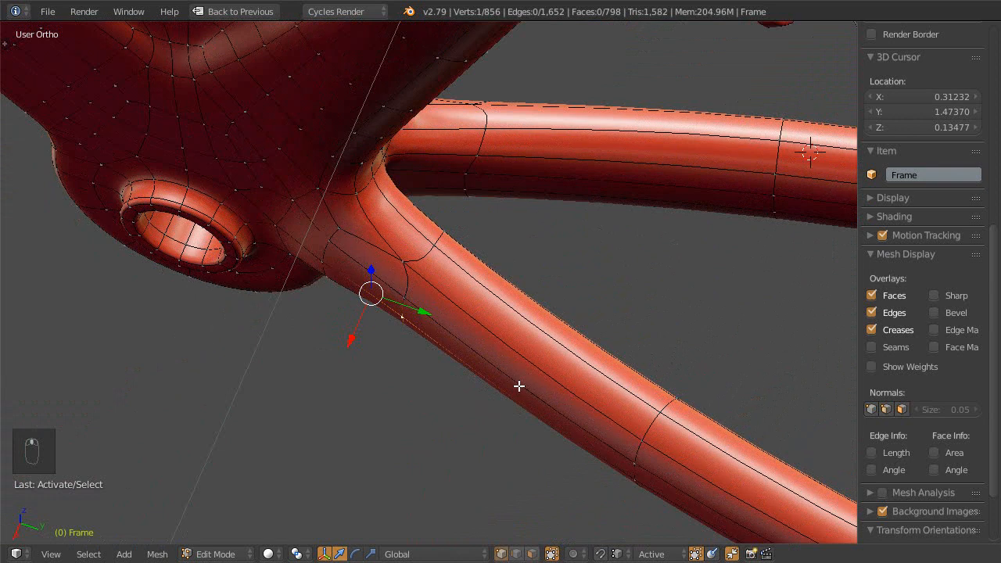
- Add an edge loop around the chainstay close behind the bottom bracket, sliding it toward the bracket
key("ctrl+r")
left_click(522, 372)
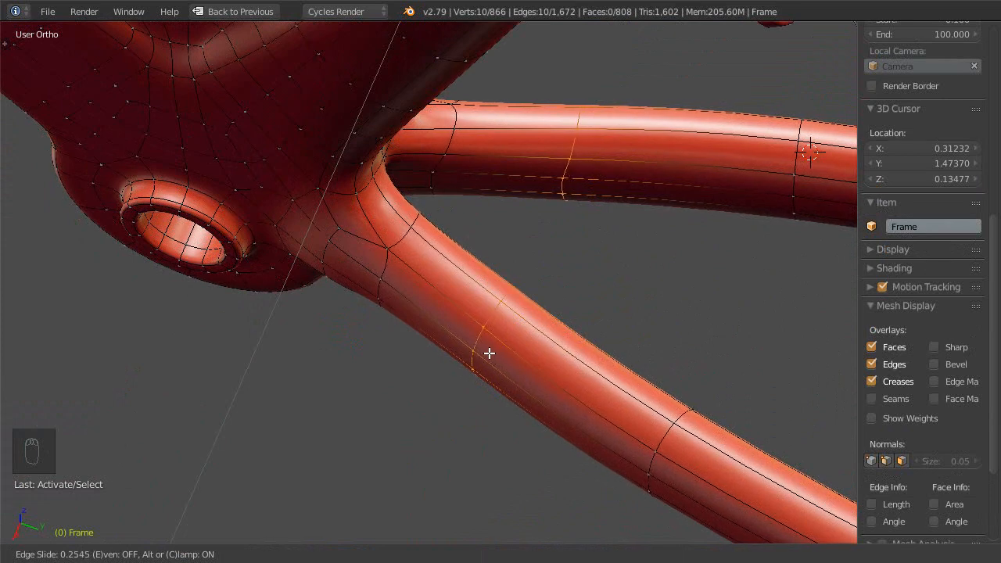
left_click(489, 353)
- Select the chainstay's inner face behind the bottom bracket and extrude it to the frame's centre line, forming a bridge between the stays
middle_click_drag(493, 351, 515, 353)
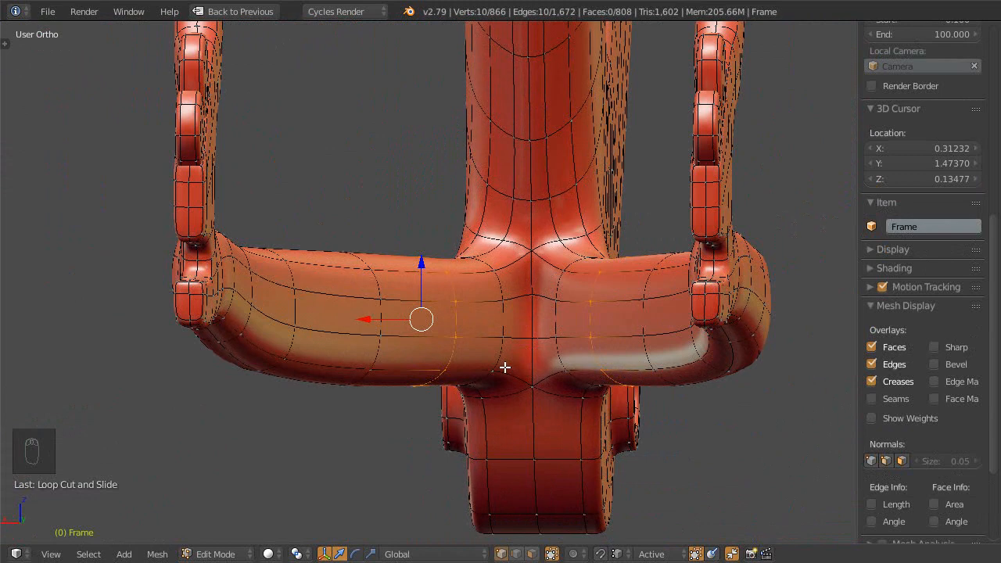
key("ctrl+Tab")
left_click(491, 398)
right_click(479, 359)
middle_click_drag(479, 359, 499, 382)
key("e")
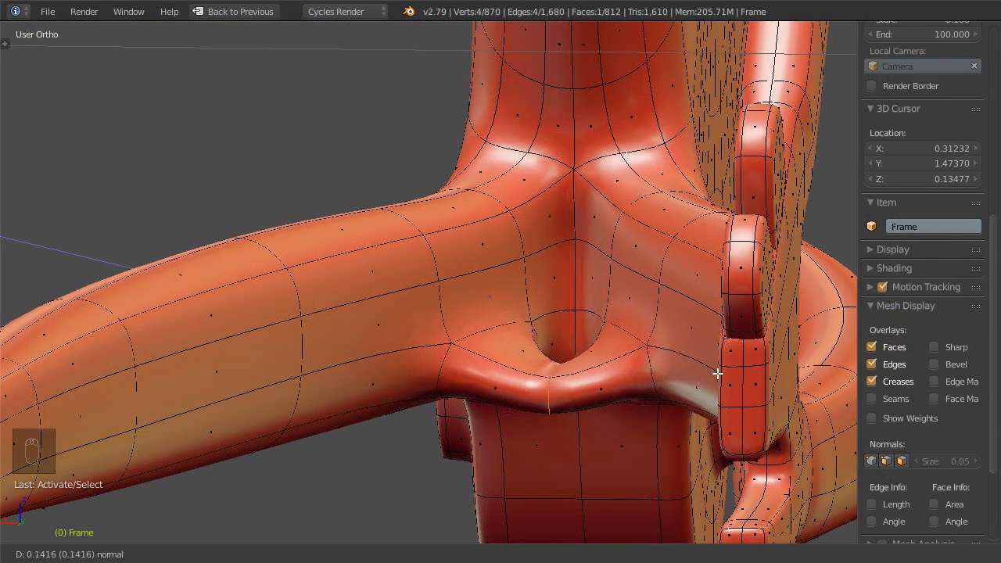
left_click(694, 367)
middle_click_drag(657, 368, 590, 402)
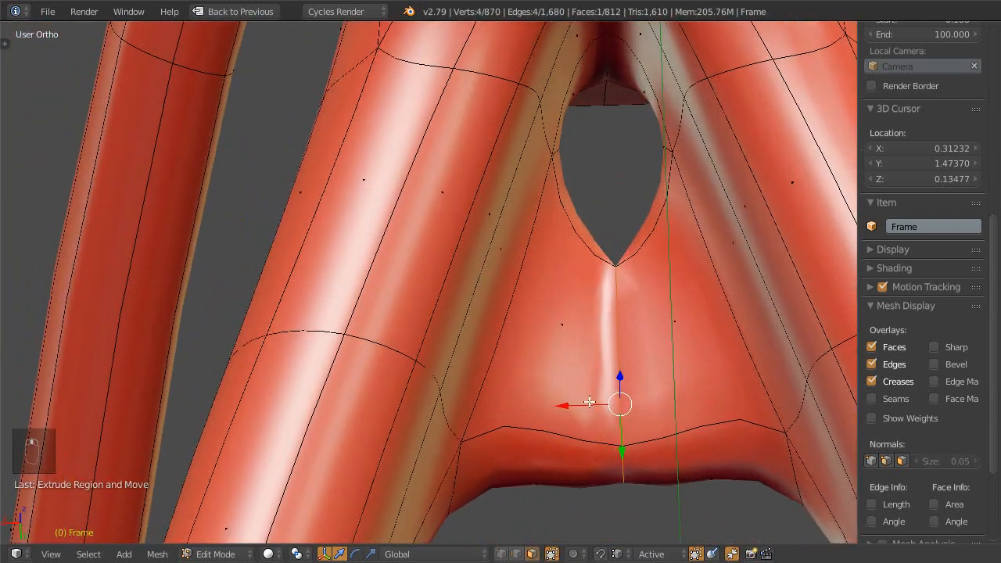
- Bevel the vertical edges where the new bridge joins the chainstays
key("ctrl+Tab")
left_click(525, 325)
middle_click_drag(510, 322, 593, 178)
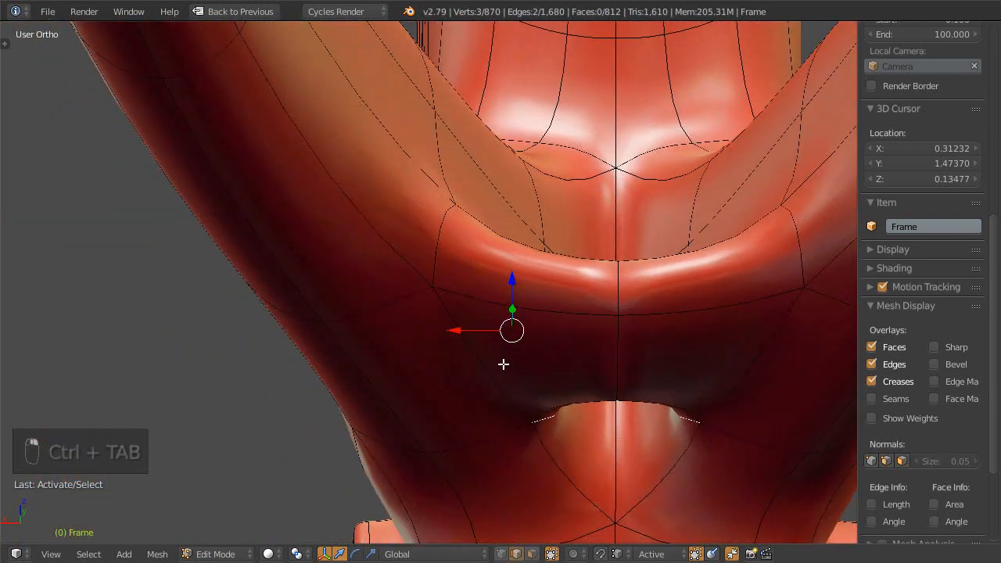
right_click(496, 351, "shift")
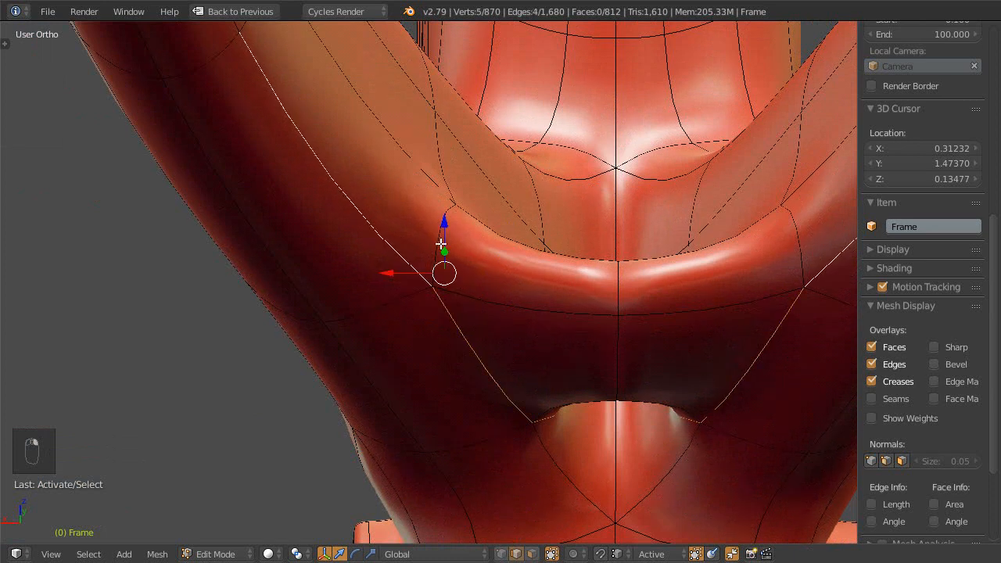
key("ctrl+z")
middle_click_drag(462, 245, 477, 346)
key("ctrl+b")
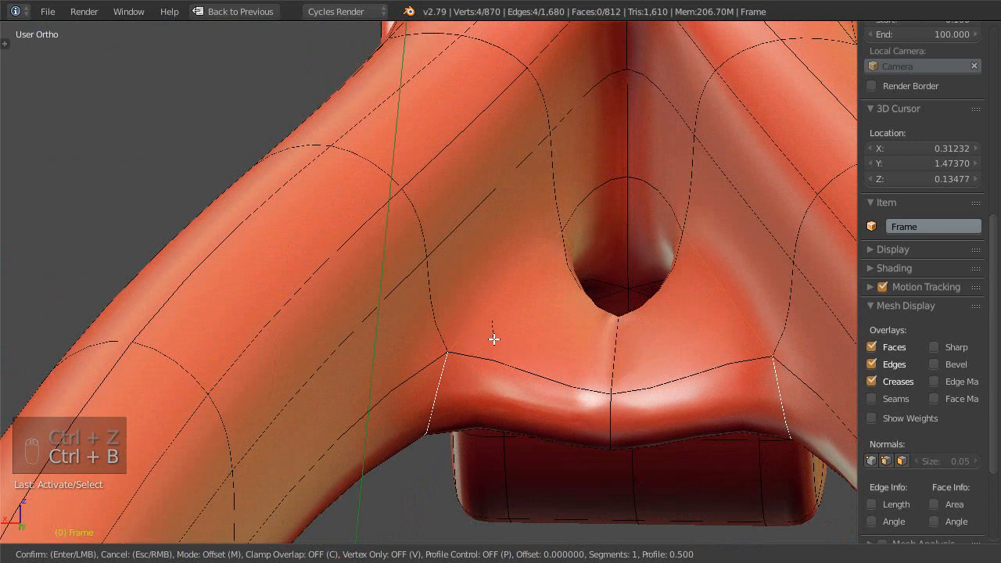
left_click(491, 345)
- Show the mesh in wireframe and delete the hidden interior face at the bridge's centre seam
mouse_move(606, 348)
middle_mouse_down()
mouse_move(602, 364)
mouse_move(623, 337)
mouse_move(599, 380)
mouse_move(549, 408)
mouse_move(563, 398)
middle_mouse_up()
right_click(608, 362, "alt")
key("z")
key("ctrl+Tab")
left_click(567, 408)
right_click(558, 409)
key("x")
left_click(559, 425)
middle_click_drag(563, 384, 596, 382)
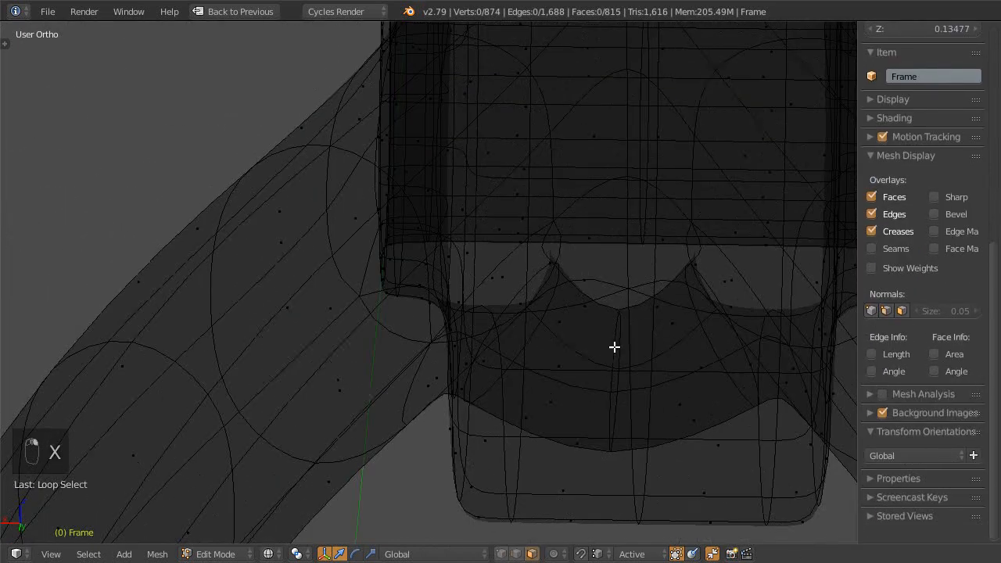
- Select the bridge's central edge loop and move it about -0.036 along Y in top view to straighten the bridge
key("ctrl+Tab")
left_click(613, 336)
right_click(615, 349, "alt")
middle_click_drag(615, 348, 580, 446)
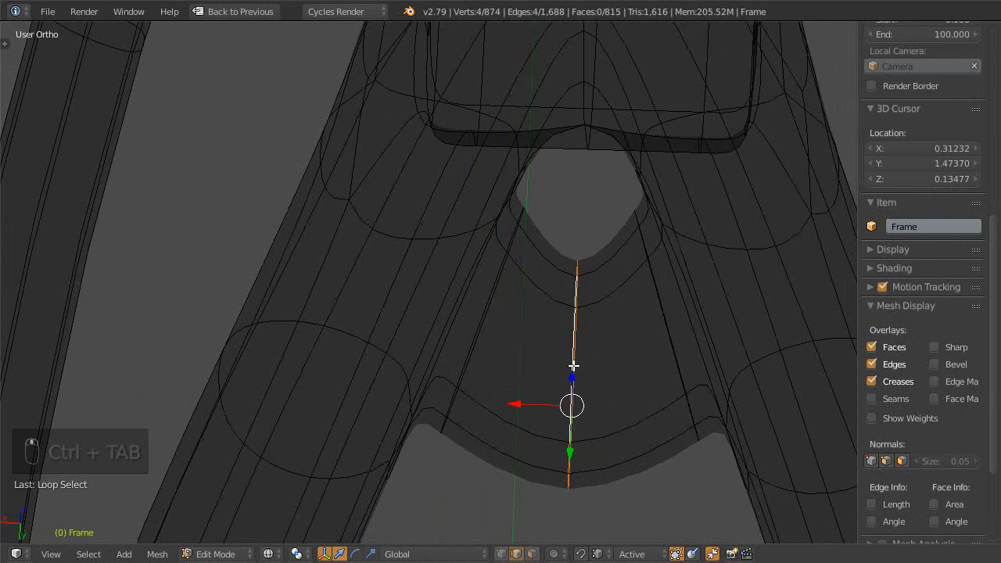
key("KP_7")
scroll(453, 250, "down", 4)
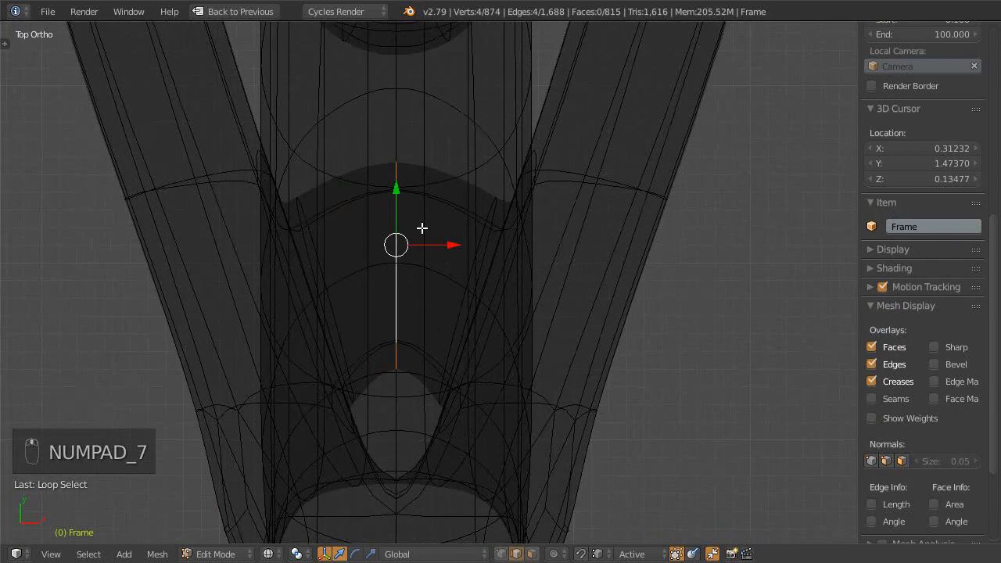
middle_click_drag(422, 227, 450, 278, "shift")
key("g")
key("y")
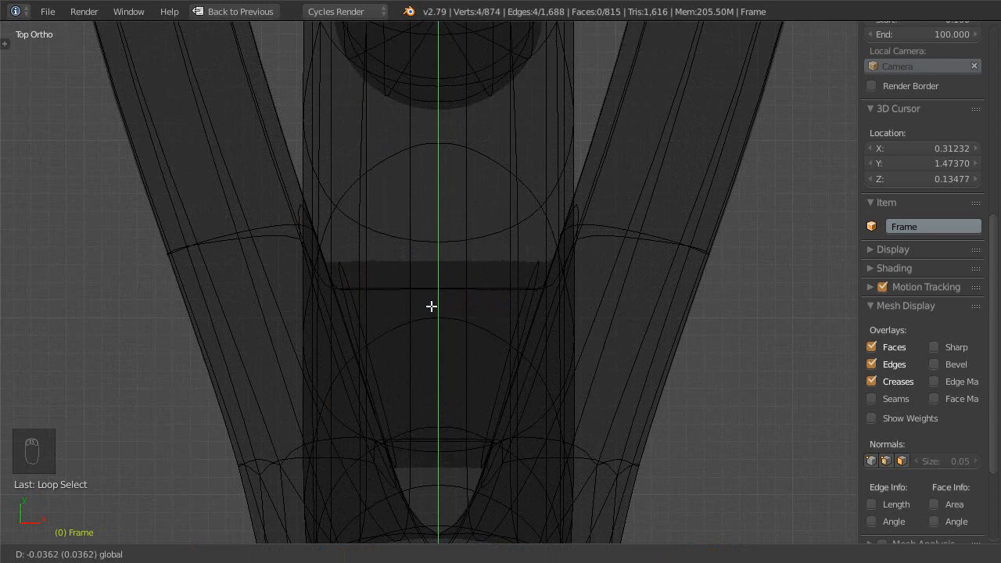
left_click(430, 299)
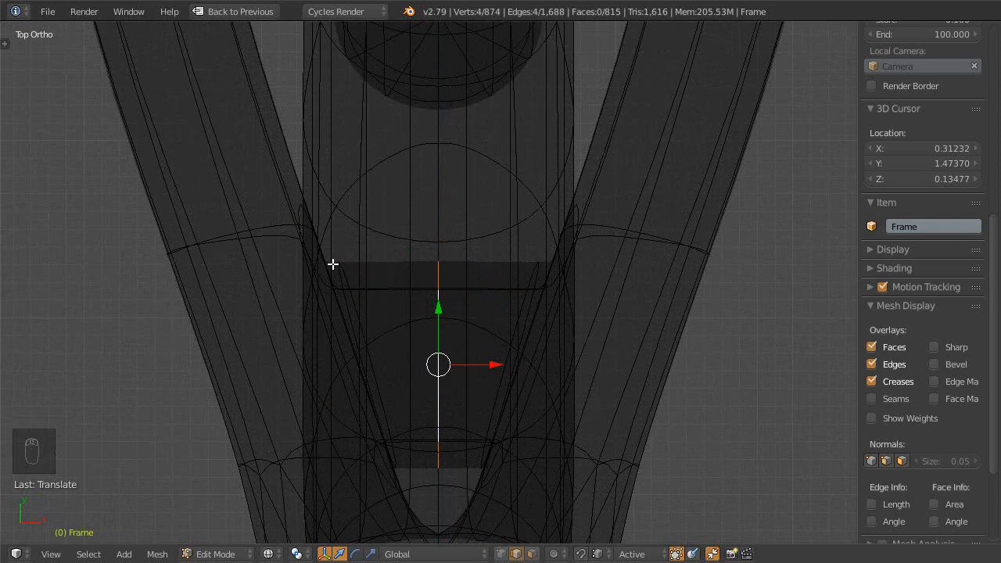
- Raise the central edge loop along Z to level the bridge, and return to solid shading
middle_click_drag(439, 202, 231, 147)
scroll(367, 274, "up", 3)
middle_click_drag(381, 297, 423, 357)
left_click_drag(432, 338, 431, 326)
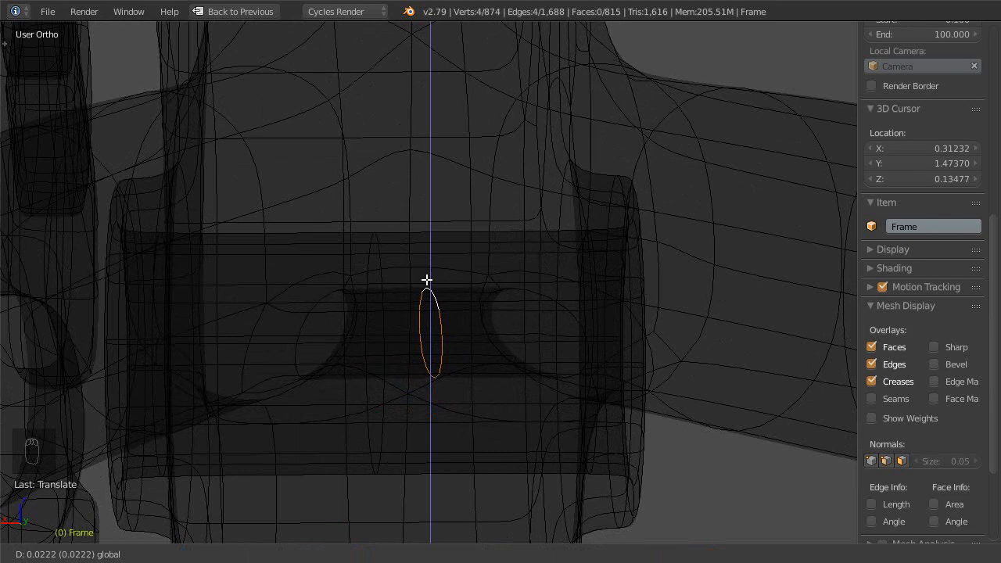
left_click_drag(426, 280, 436, 258)
mouse_move(436, 258)
middle_mouse_down()
mouse_move(463, 327)
mouse_move(594, 317)
mouse_move(570, 402)
mouse_move(511, 393)
mouse_move(523, 378)
mouse_move(519, 351)
mouse_move(459, 320)
mouse_move(429, 266)
mouse_move(430, 278)
mouse_move(477, 297)
mouse_move(585, 248)
mouse_move(548, 201)
mouse_move(420, 265)
mouse_move(405, 324)
mouse_move(411, 377)
middle_mouse_up()
key("z")
key("g")
key("z")
left_click(441, 273)
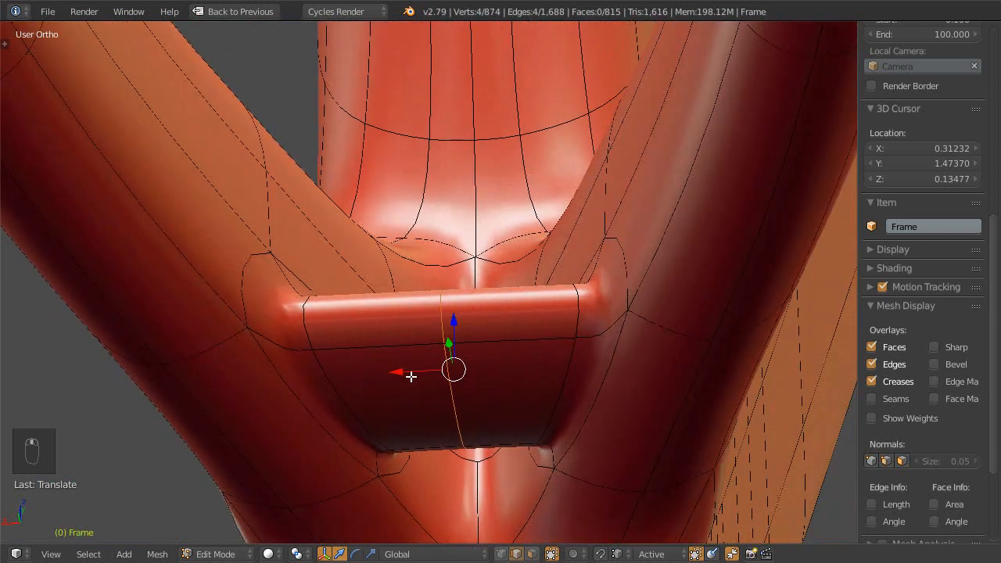
- Select the bridge's bottom face and lower it slightly along Z
left_click(412, 393)
right_click(405, 402)
right_click(469, 390, "shift")
right_click(437, 399)
middle_click_drag(437, 400, 398, 398)
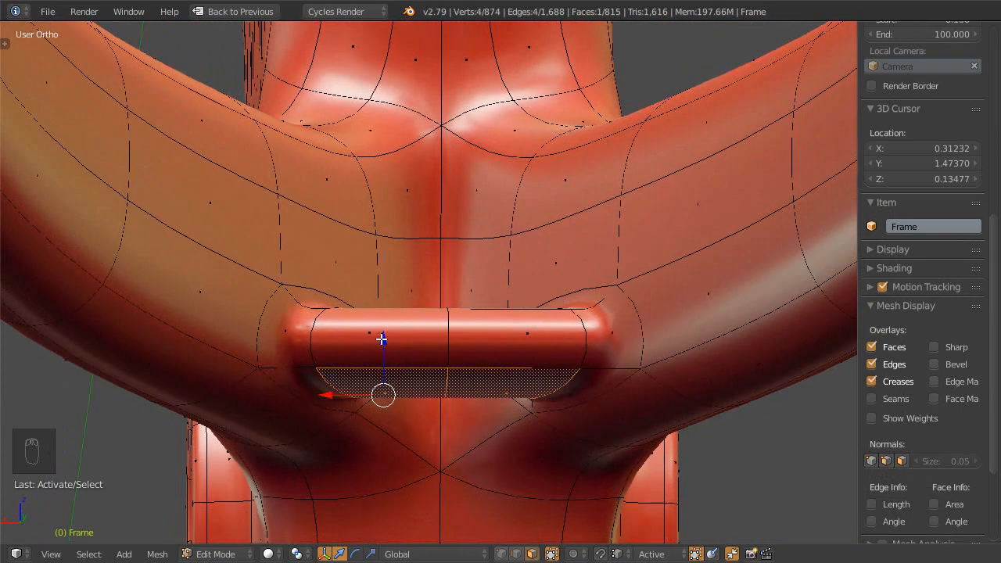
left_click_drag(381, 338, 381, 341)
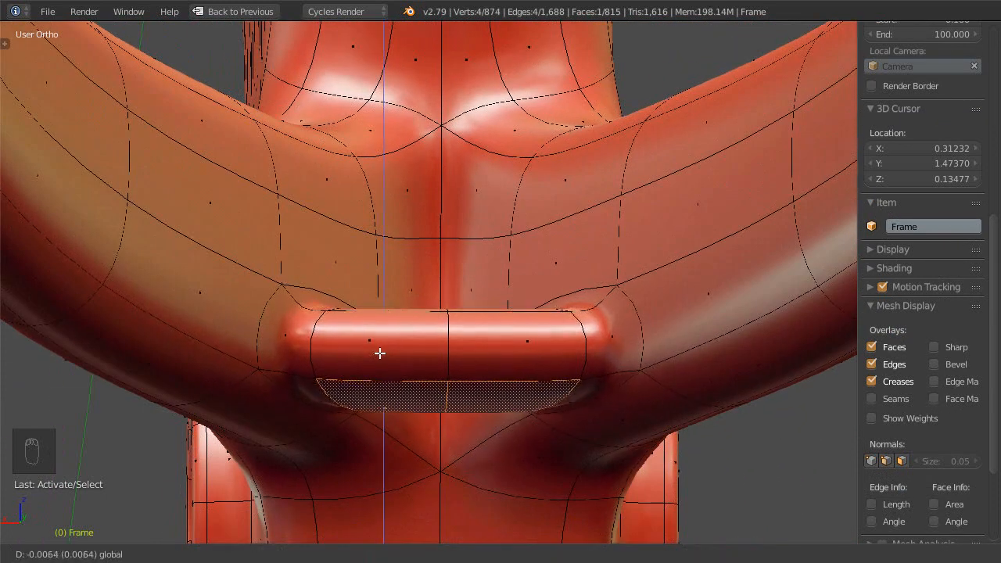
left_click_drag(381, 358, 381, 360)
- Set the frame's subdivision level to 0 and inspect the bridge's base mesh in solid and wireframe shading
middle_click_drag(489, 480, 538, 440)
key("ctrl+0")
middle_click_drag(534, 383, 470, 430)
middle_click_drag(525, 415, 252, 313)
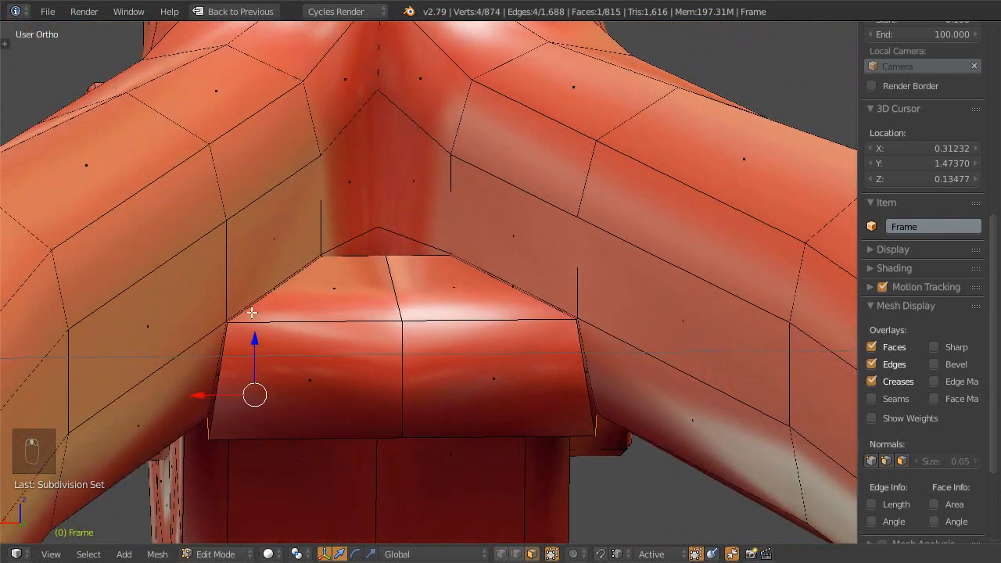
middle_click_drag(474, 301, 524, 266)
scroll(525, 266, "down", 4)
middle_click_drag(466, 237, 477, 367)
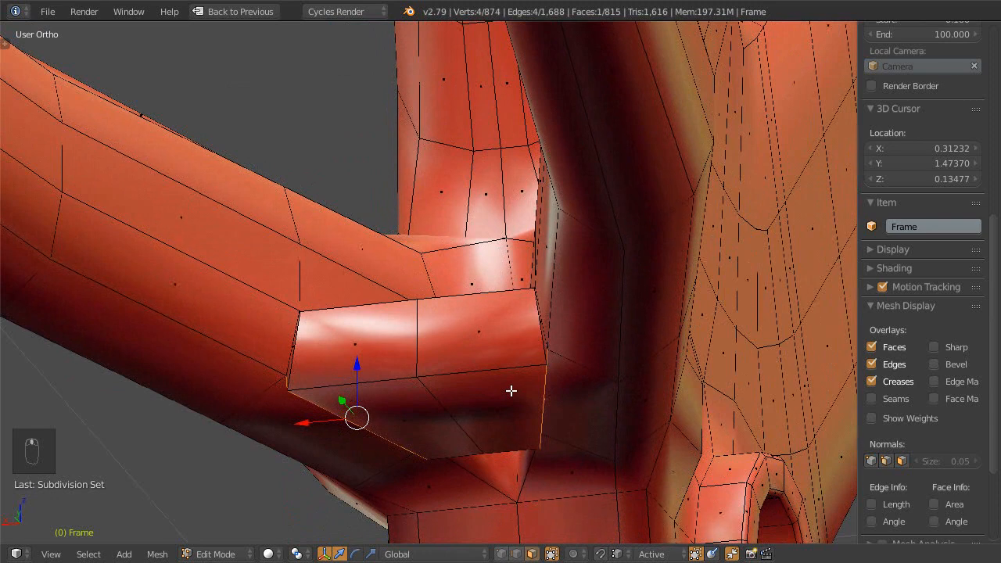
key("z")
middle_click_drag(534, 389, 494, 415)
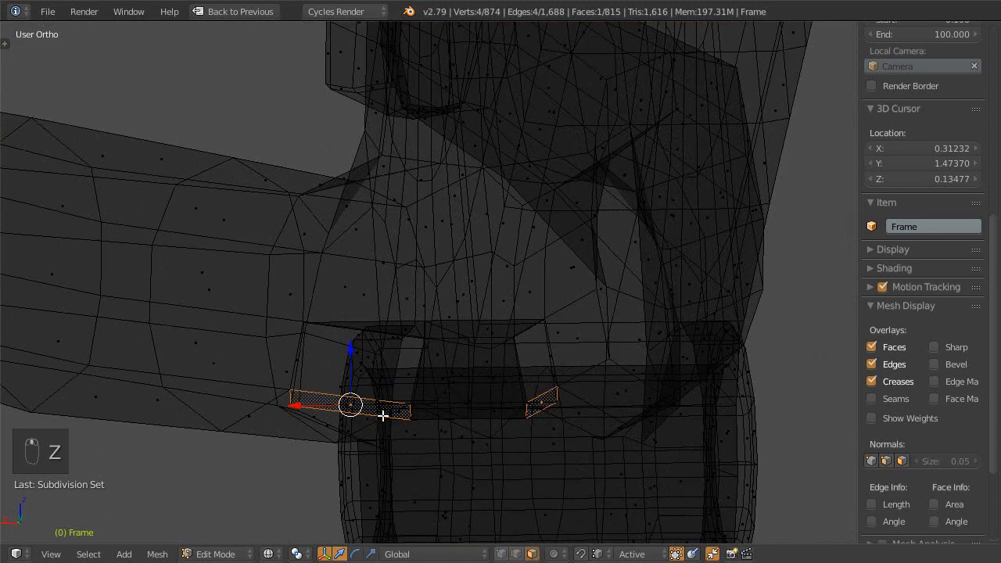
- Select the two outer vertices along one side of the bridge's underside and move that edge down along Z
key("ctrl+Tab")
left_click(377, 386)
middle_click_drag(311, 399, 406, 399, "shift")
right_click(390, 392)
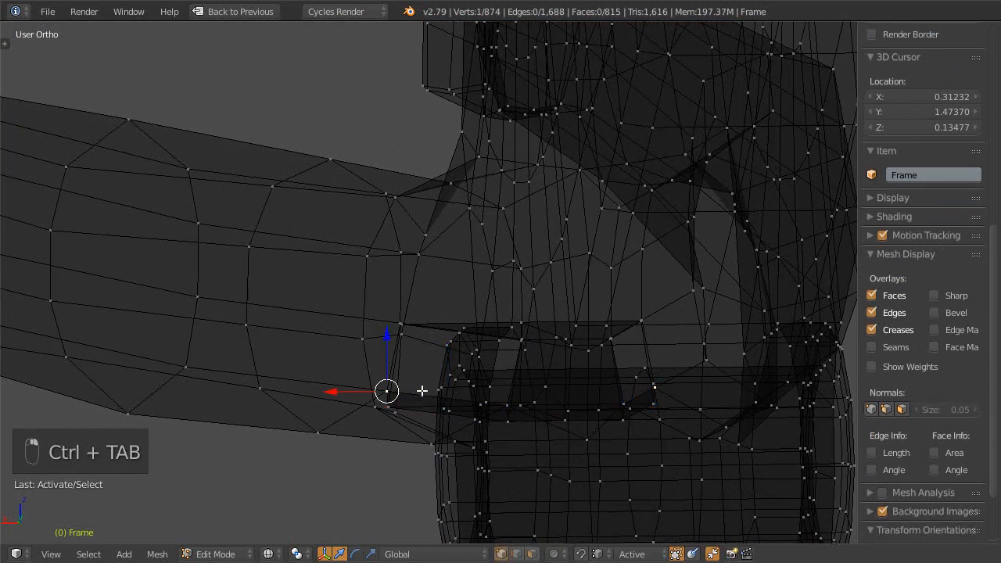
right_click(504, 397, "shift")
middle_click_drag(505, 397, 541, 366)
middle_click_drag(480, 433, 475, 415)
middle_click_drag(475, 415, 481, 352, "shift")
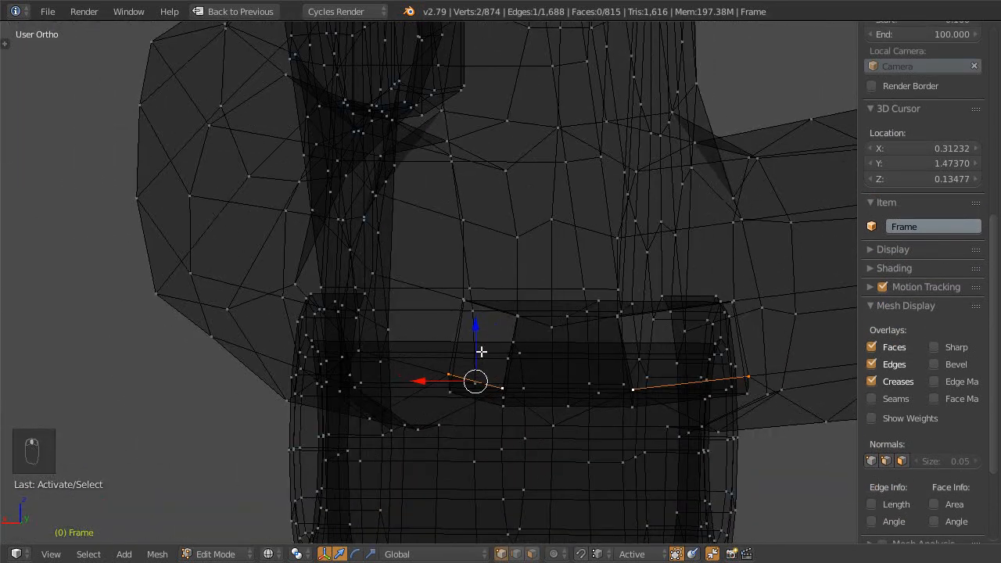
left_click_drag(475, 329, 466, 384)
middle_click_drag(467, 384, 434, 419)
- Try shifting the selected underside edge sideways along X, and undo that move
left_click_drag(425, 421, 410, 422)
middle_click_drag(404, 409, 455, 364)
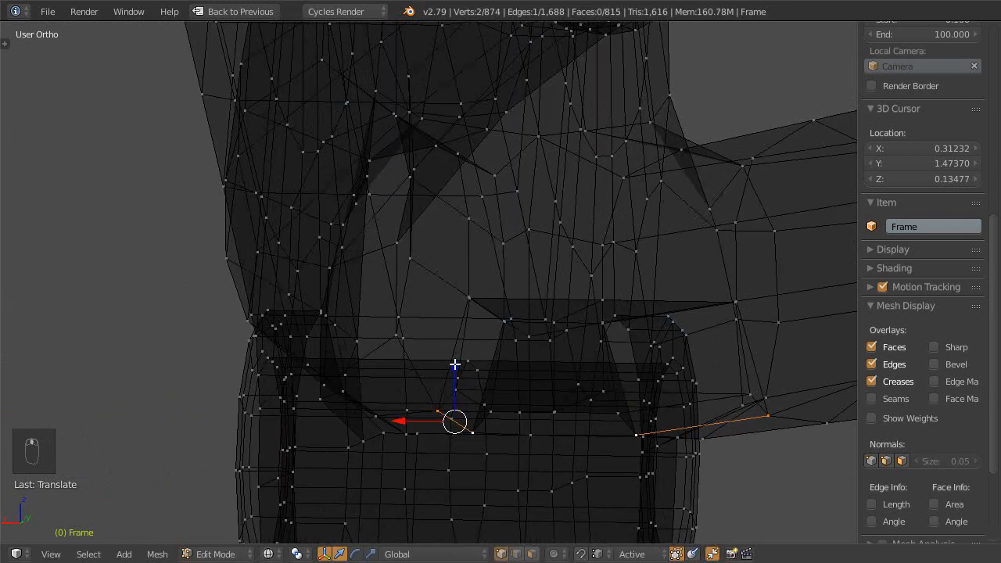
key("ctrl+z")
- Adjust the vertex selection on the bridge's underside and move it along X
middle_click_drag(476, 404, 593, 355)
right_click(539, 444, "shift")
key("g")
key("x")
left_click(441, 404)
- Select all vertices of the bridge's bottom face, lower them about 0.009 along Z and return to solid shading
right_click(607, 459, "shift")
mouse_move(608, 457)
middle_mouse_down()
mouse_move(605, 425)
mouse_move(615, 446)
mouse_move(606, 453)
middle_mouse_up()
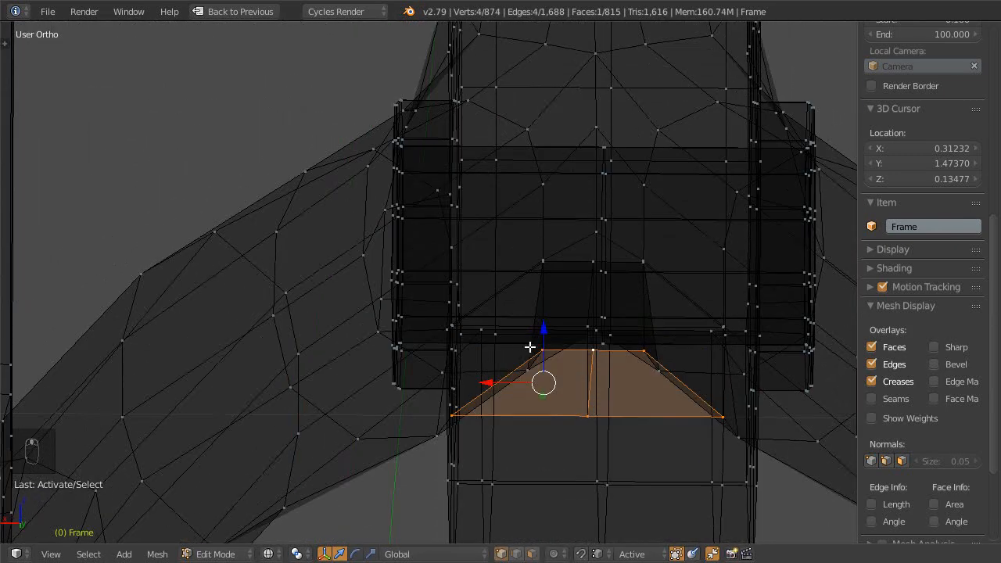
middle_click_drag(530, 346, 511, 359)
key("g")
key("z")
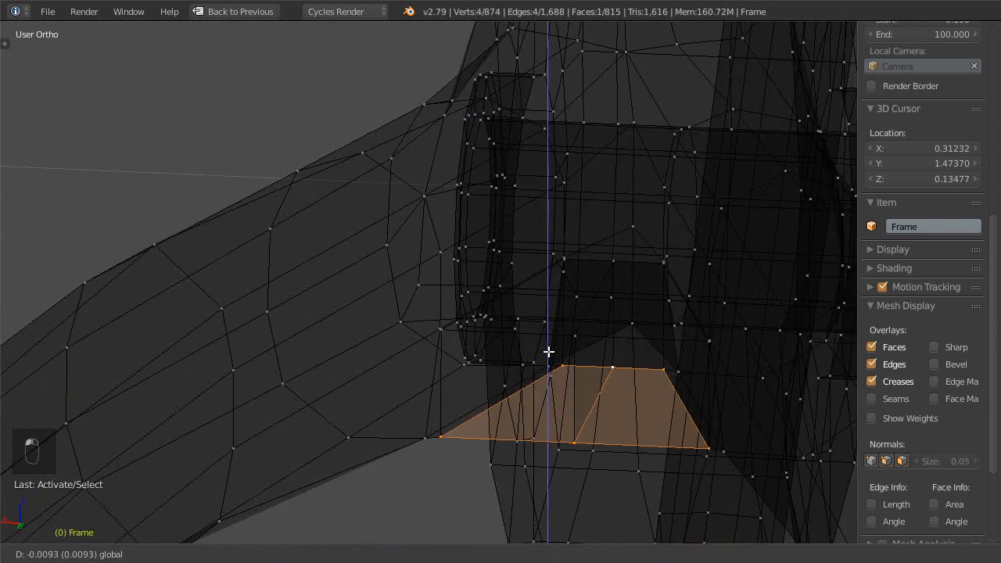
left_click(549, 354)
mouse_move(549, 354)
middle_mouse_down()
mouse_move(547, 384)
mouse_move(570, 337)
mouse_move(570, 295)
mouse_move(606, 229)
mouse_move(552, 360)
middle_mouse_up()
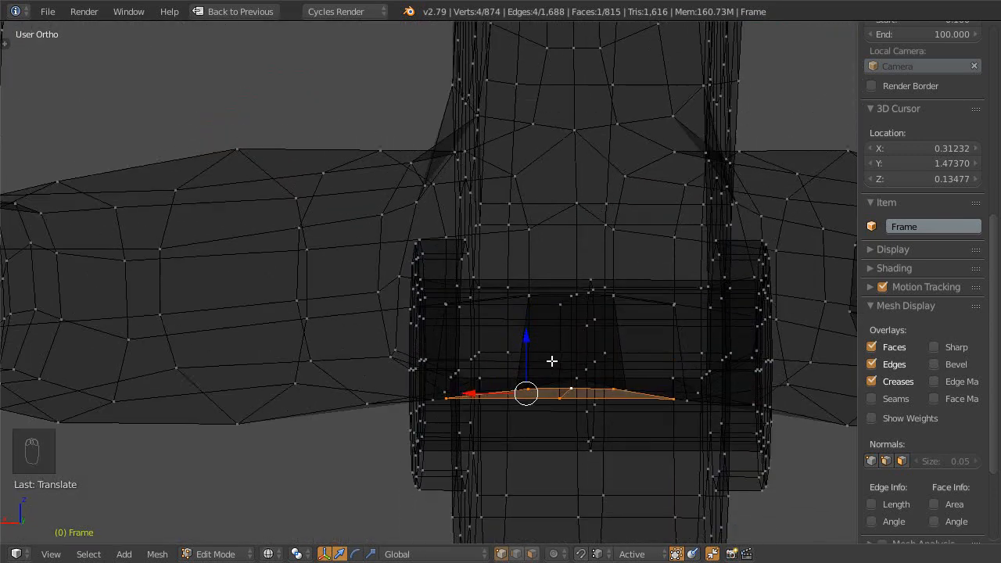
key("z")
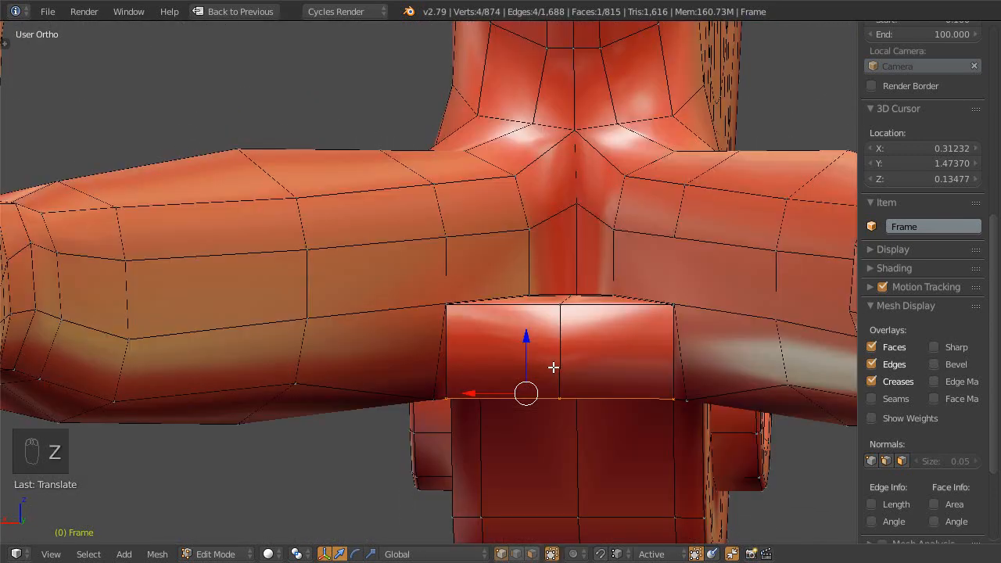
- Set the frame's subdivision level to 3 and fine-tune the height of the bridge's bottom face
key("ctrl+3")
middle_click_drag(552, 415, 535, 370)
left_click_drag(529, 353, 531, 360)
middle_click_drag(531, 360, 478, 409)
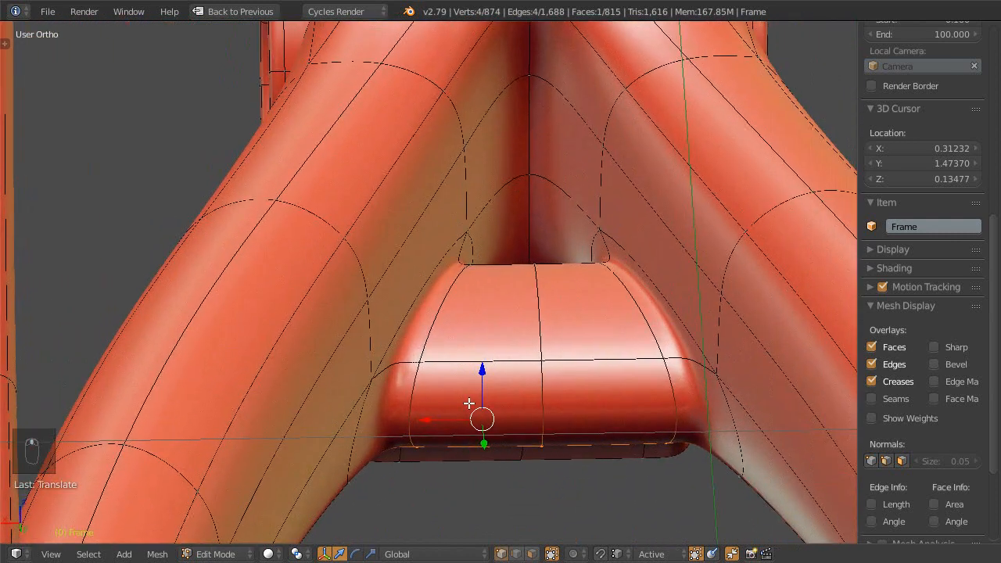
- Select the bridge's top face and lower it slightly along Z
key("ctrl+Tab")
left_click(474, 434)
right_click(496, 311, "shift")
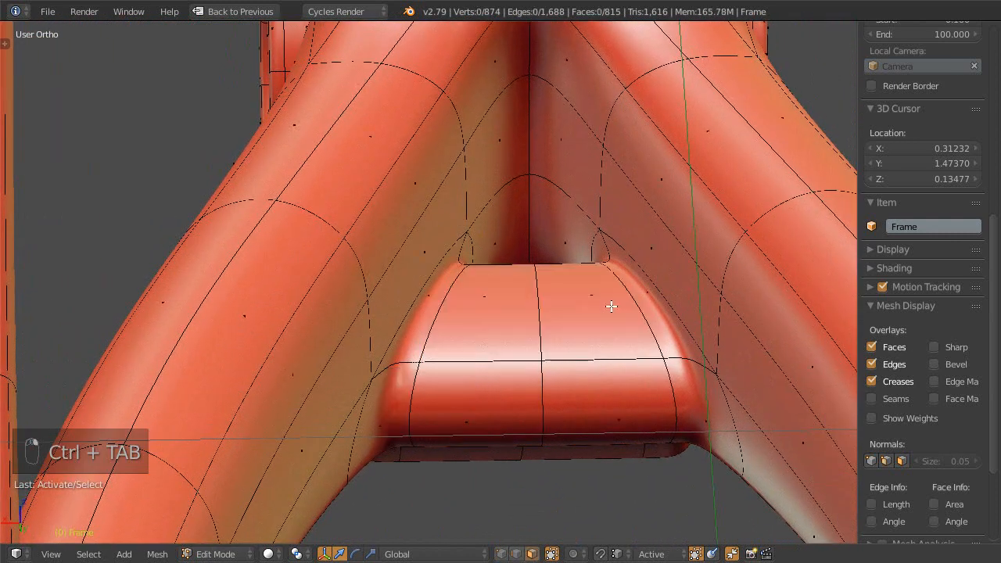
right_click(509, 308)
middle_click_drag(508, 307, 508, 296)
key("g")
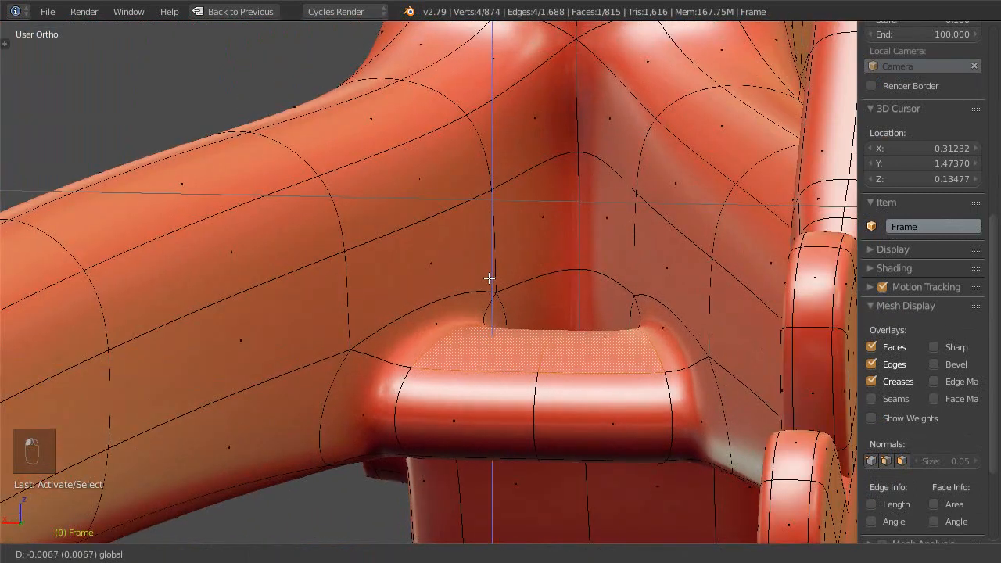
left_click(484, 292)
middle_click_drag(485, 292, 467, 408)
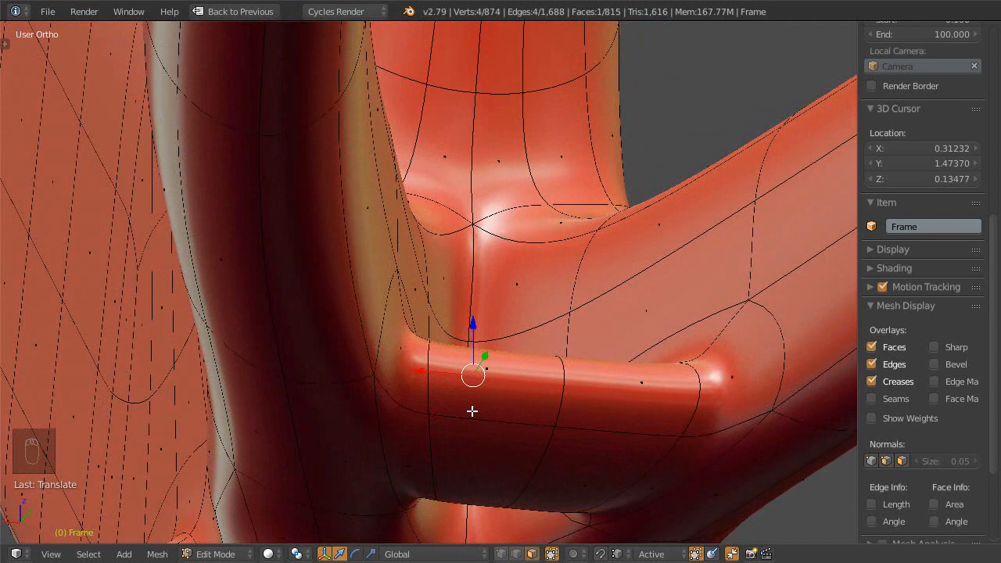
- Select the bridge's rear face and inset it by 0.01
key("ctrl+Tab")
middle_click_drag(625, 425, 525, 414)
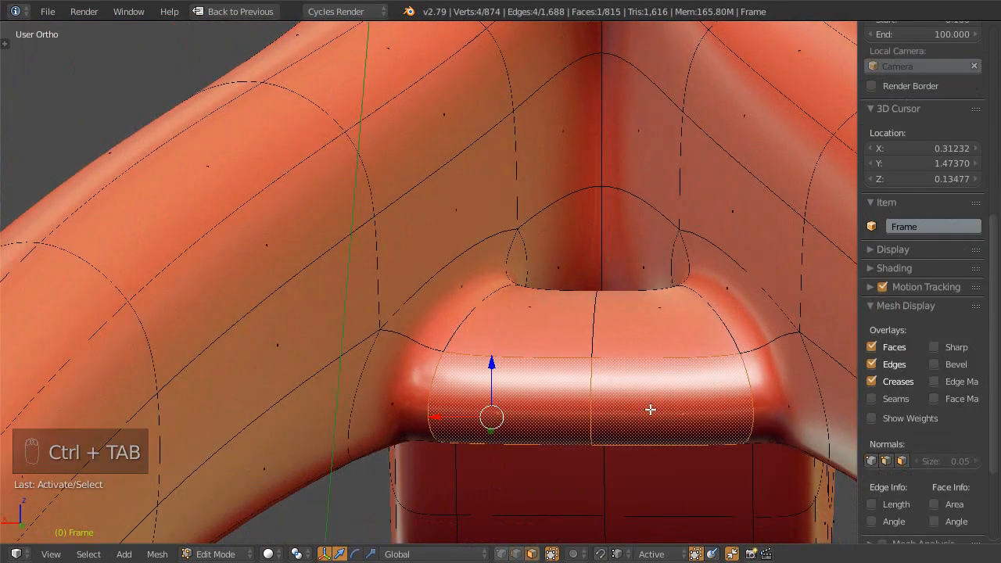
key("i")
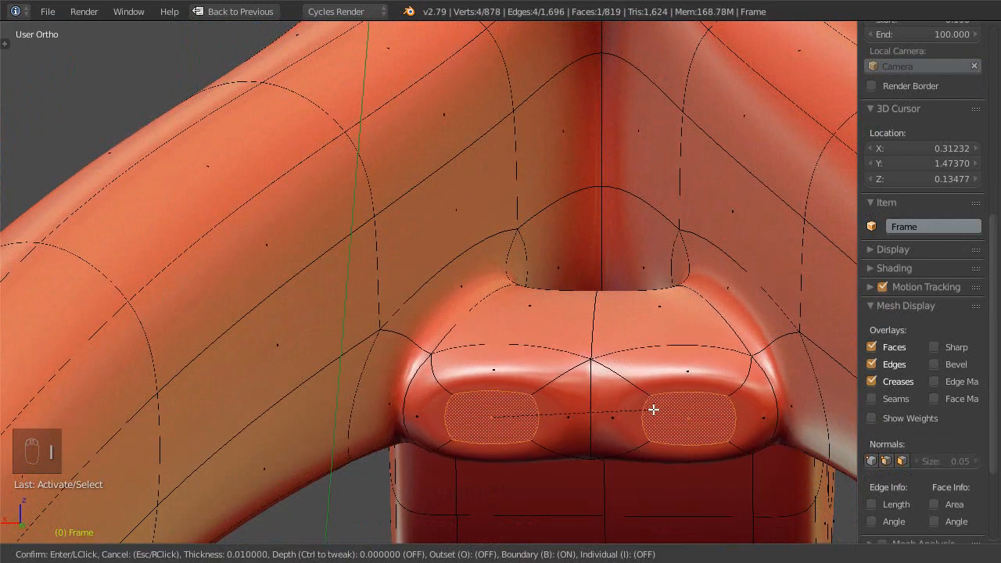
left_click(653, 409)
- Select the two inner vertices of the inset face in wireframe and move them along X to the frame's centre line
key("ctrl+Tab")
left_click(618, 417)
scroll(622, 400, "up", 1)
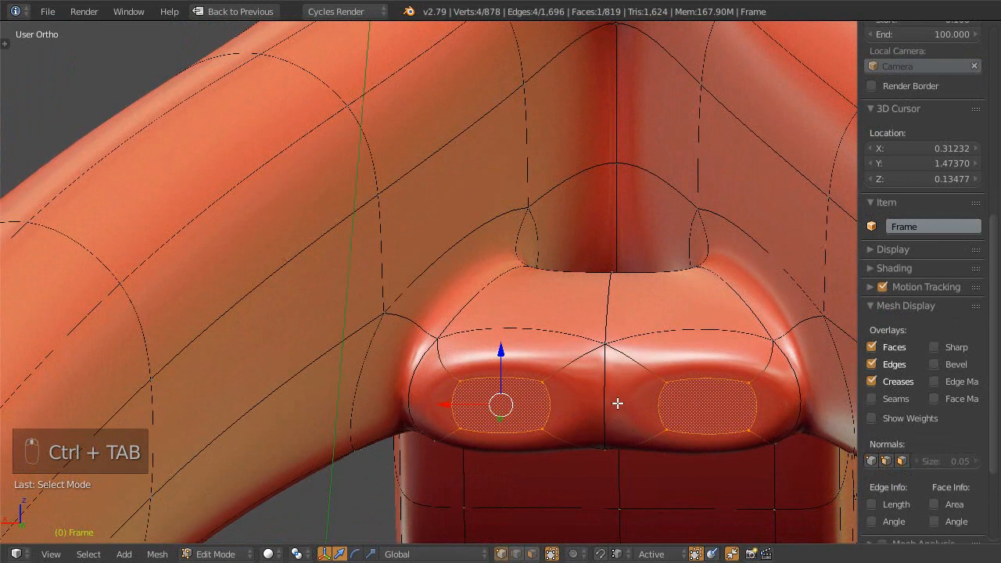
key("z")
right_click(551, 386)
right_click(552, 423, "shift")
left_click_drag(533, 403, 623, 408)
middle_click_drag(618, 421, 609, 443)
- Delete only the interior face at the bridge's centre line in wireframe and inspect the bridge in solid shading
key("ctrl+Tab")
left_click(608, 464)
scroll(598, 433, "up", 4)
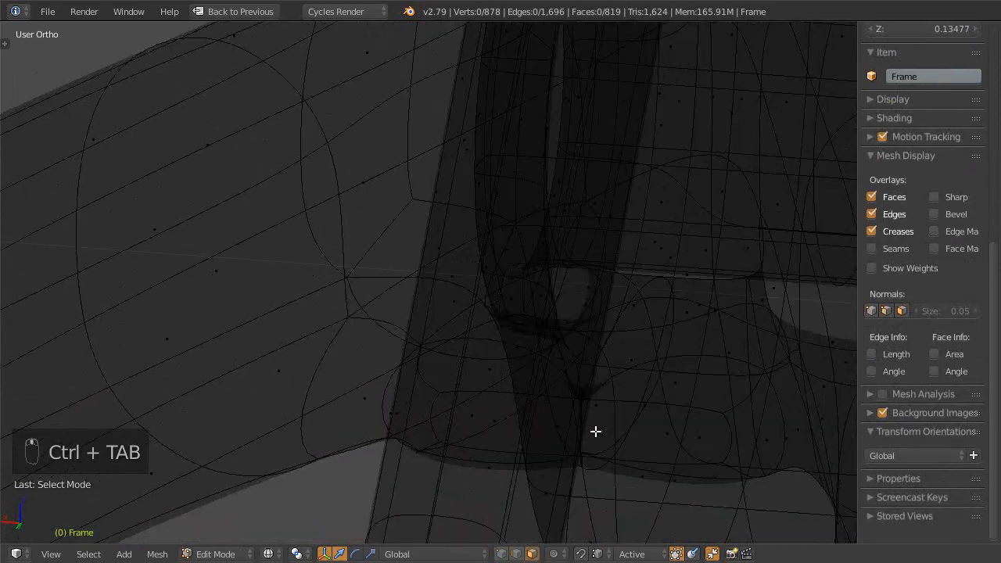
right_click(608, 419)
key("x")
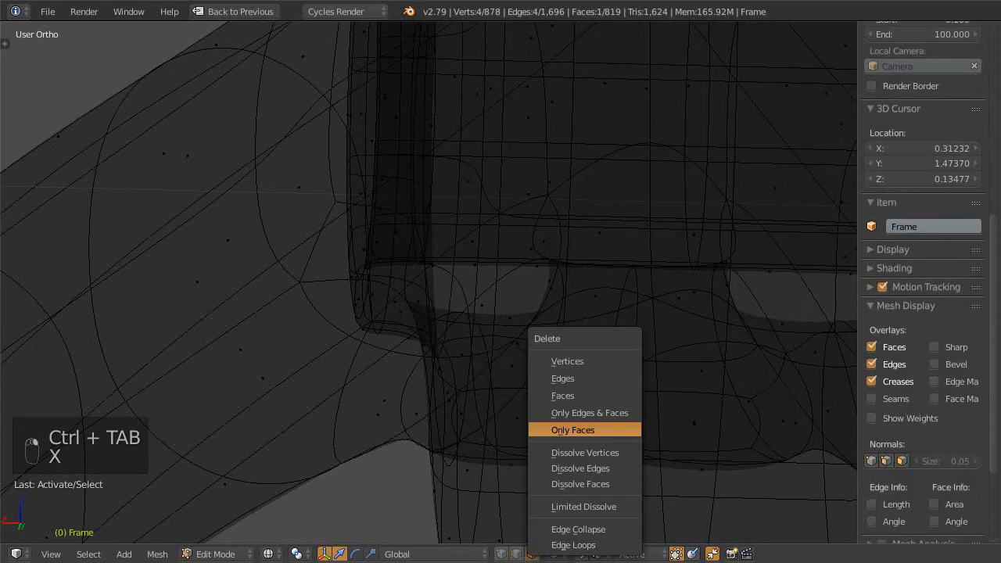
left_click(618, 429)
middle_click_drag(628, 376, 594, 403)
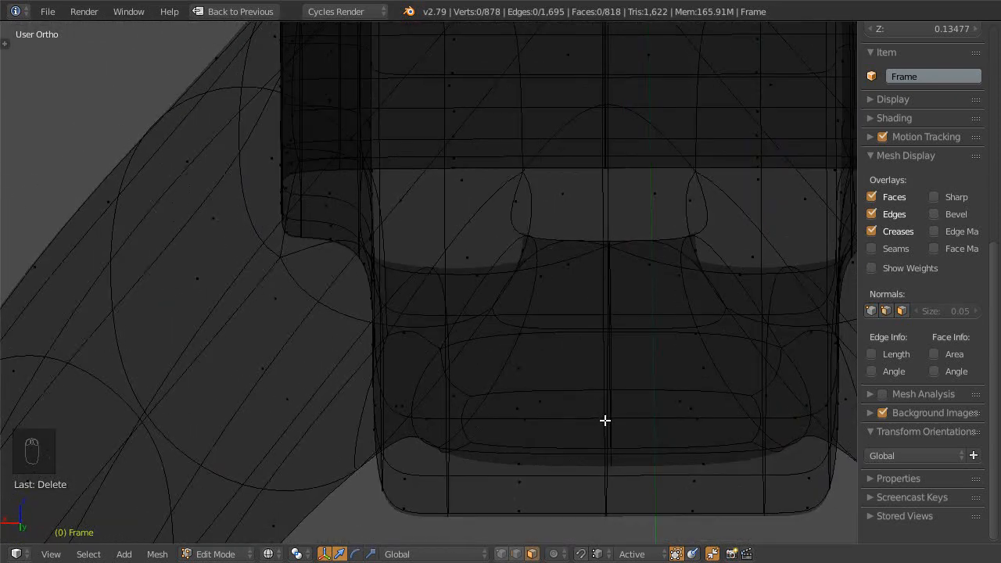
key("z")
middle_click_drag(588, 422, 526, 431)
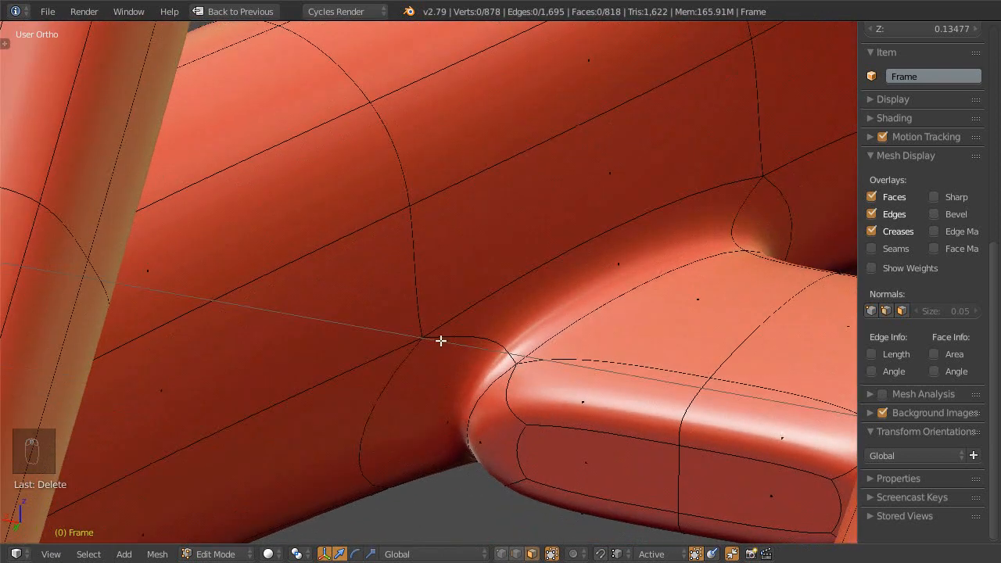
middle_click_drag(487, 388, 576, 396)
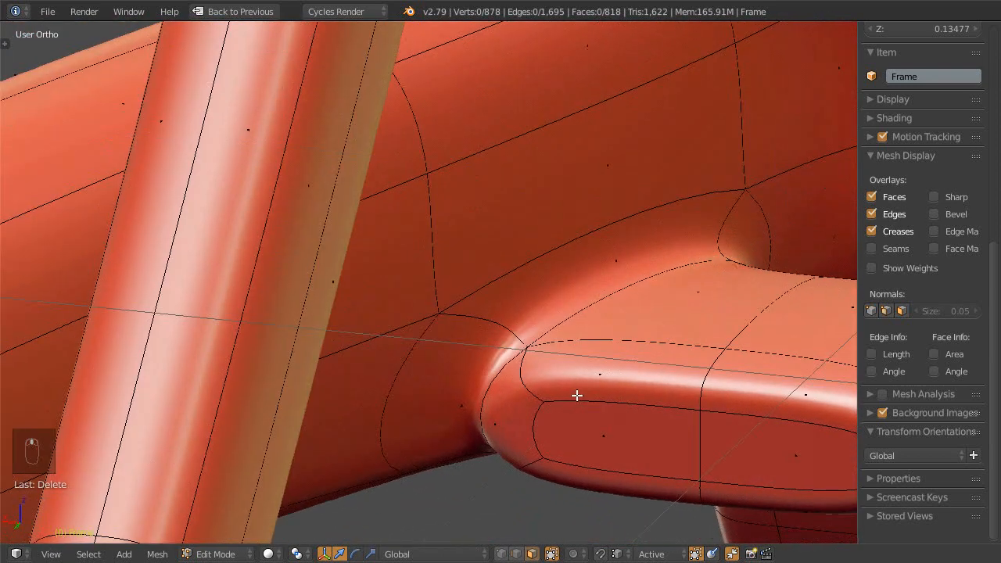
- Undo the face deletion, the vertex moves and the inset on the bridge's rear face
key("ctrl+z")
key("ctrl+z")
key("ctrl+z")
key("ctrl+z")
key("ctrl+z")
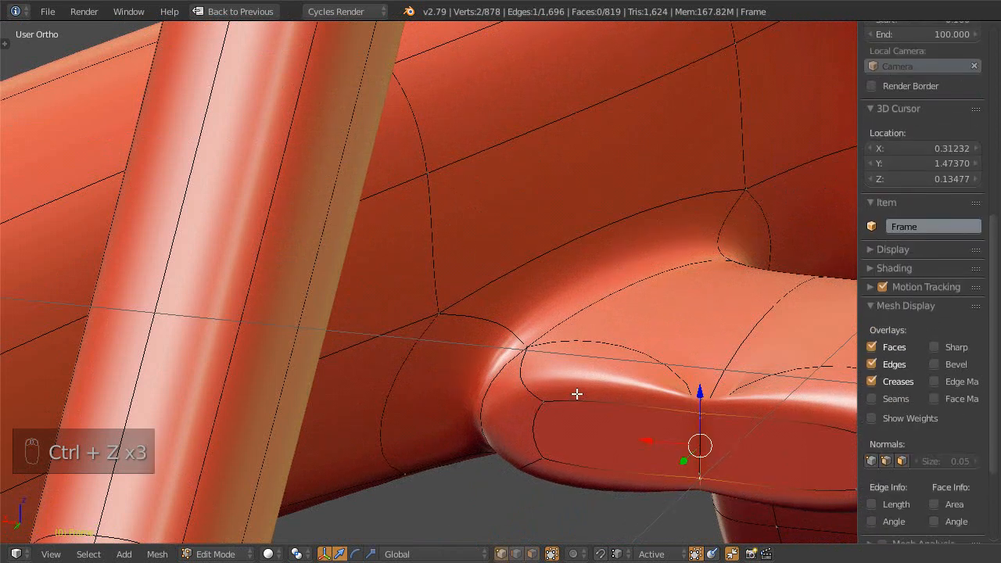
key("ctrl+z")
key("ctrl+z")
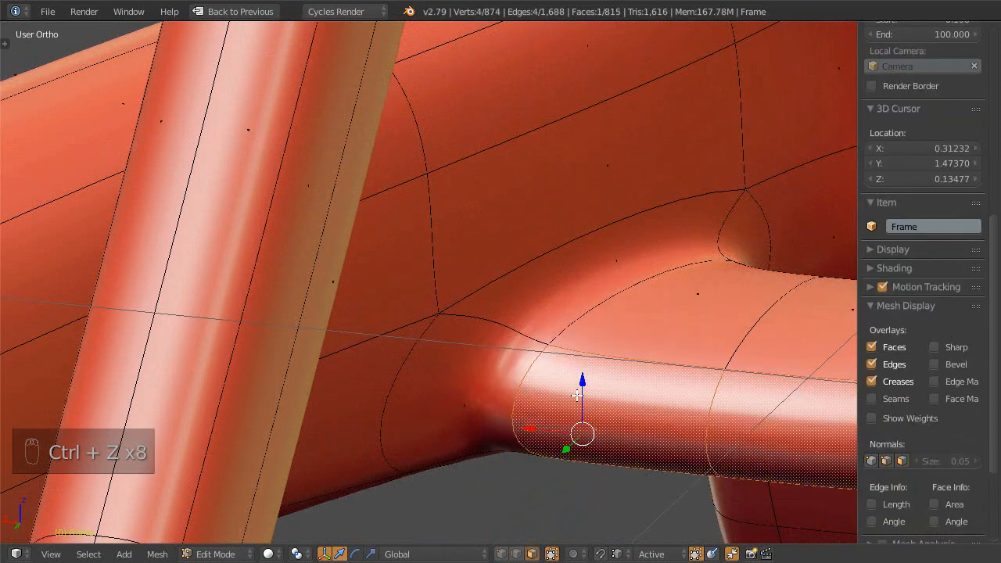
middle_click_drag(574, 390, 582, 379)
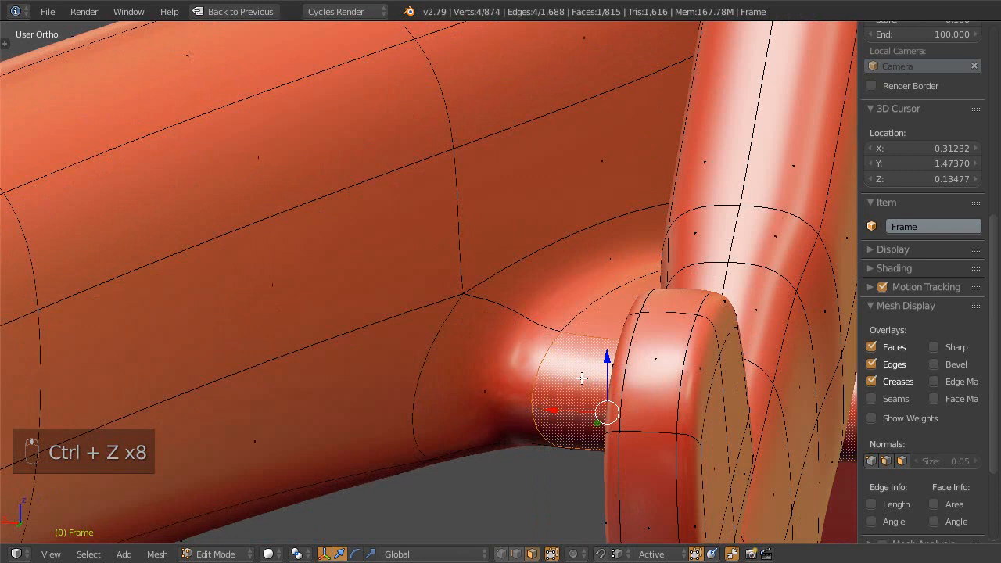
- Select the upper and lower edges of the bridge's rear face and bevel them with a single segment
key("ctrl+Tab")
left_click(567, 361)
right_click(535, 322)
middle_click_drag(535, 322, 572, 281)
right_click(583, 335, "shift")
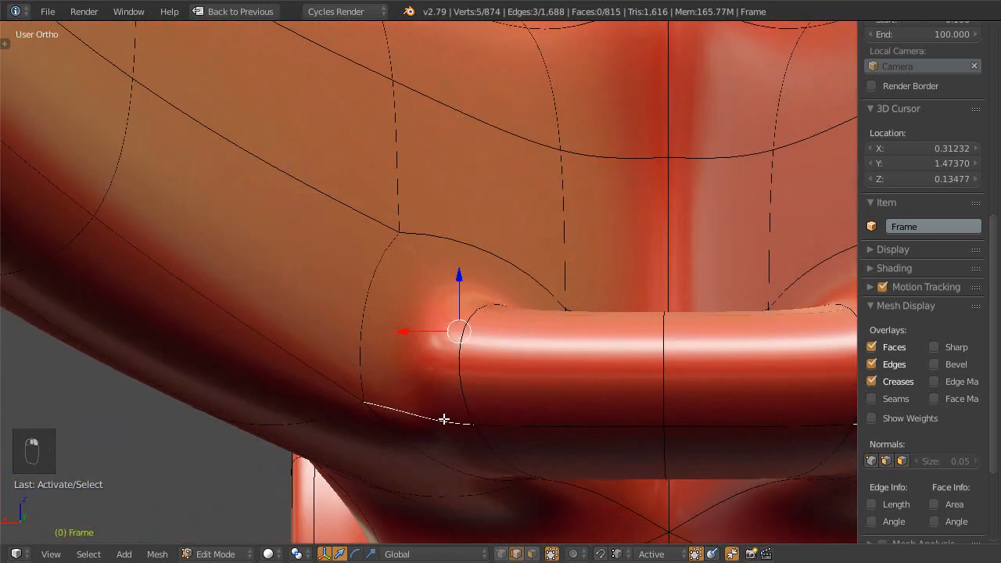
key("ctrl+b")
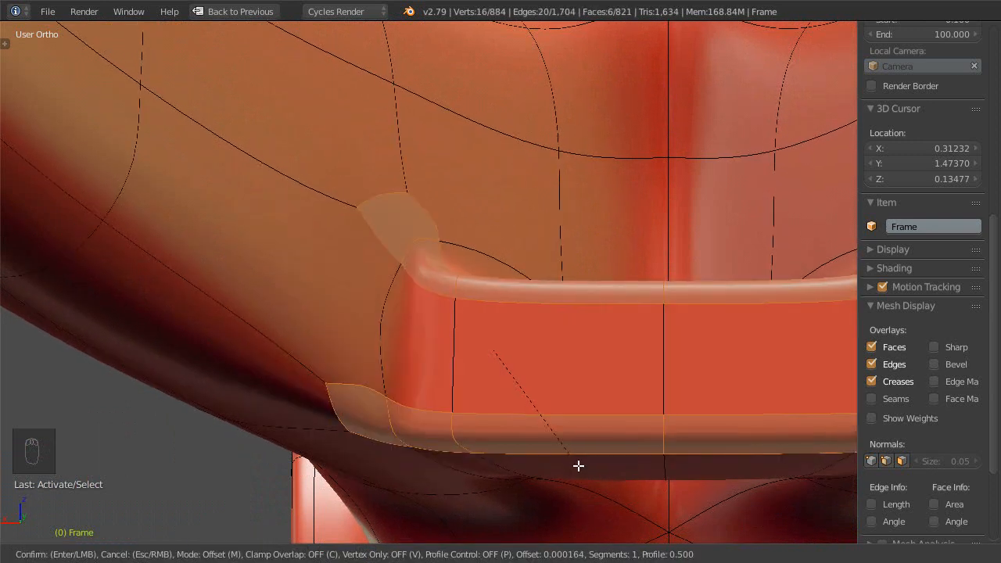
left_click(580, 469)
- Select the bridge's lower front edge facing the bottom bracket and bevel it with a single segment
middle_click_drag(576, 462, 435, 434)
right_click(455, 335)
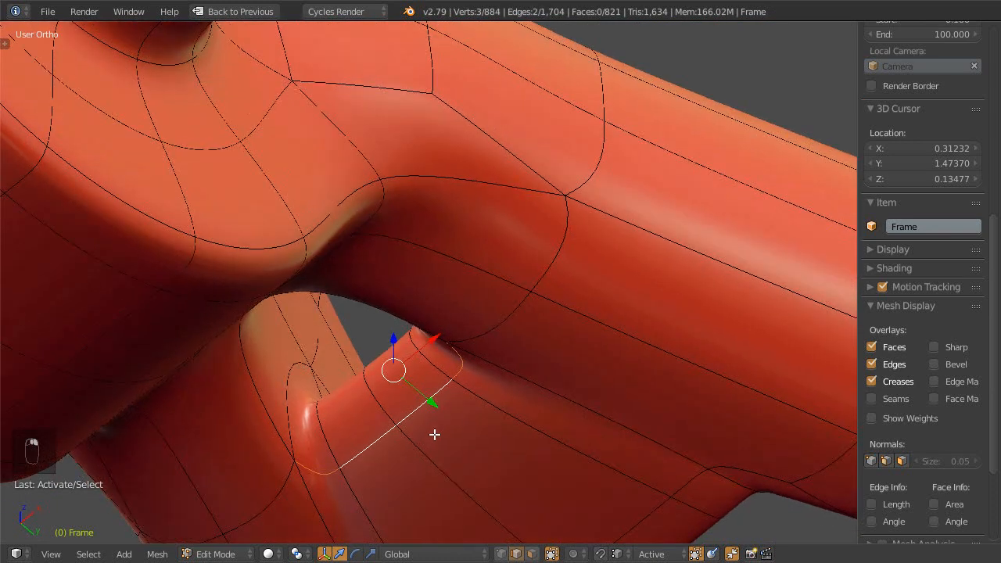
key("ctrl+b")
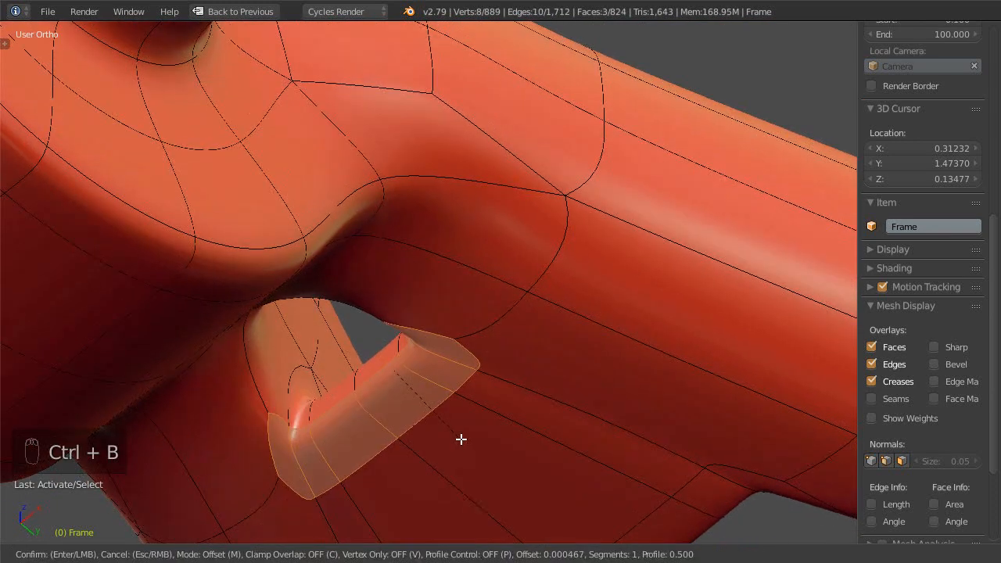
left_click(461, 439)
- Select the bevel faces along the bridge's upper rear edge and lower them about 0.004 along Z
middle_click_drag(461, 440, 284, 463)
scroll(434, 420, "down", 1)
middle_click_drag(500, 420, 440, 415)
scroll(493, 349, "up", 4)
middle_click_drag(494, 349, 496, 349)
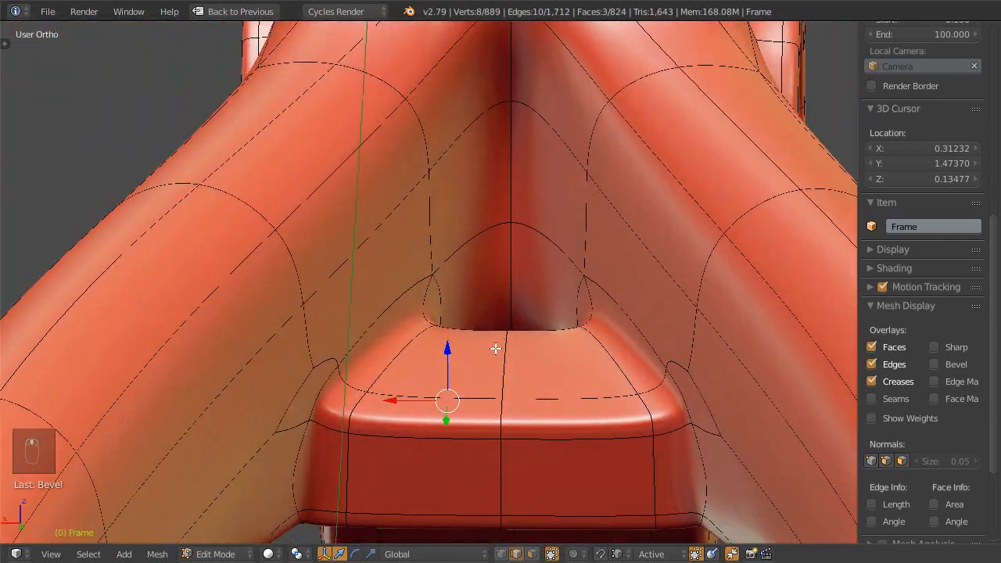
key("ctrl+Tab")
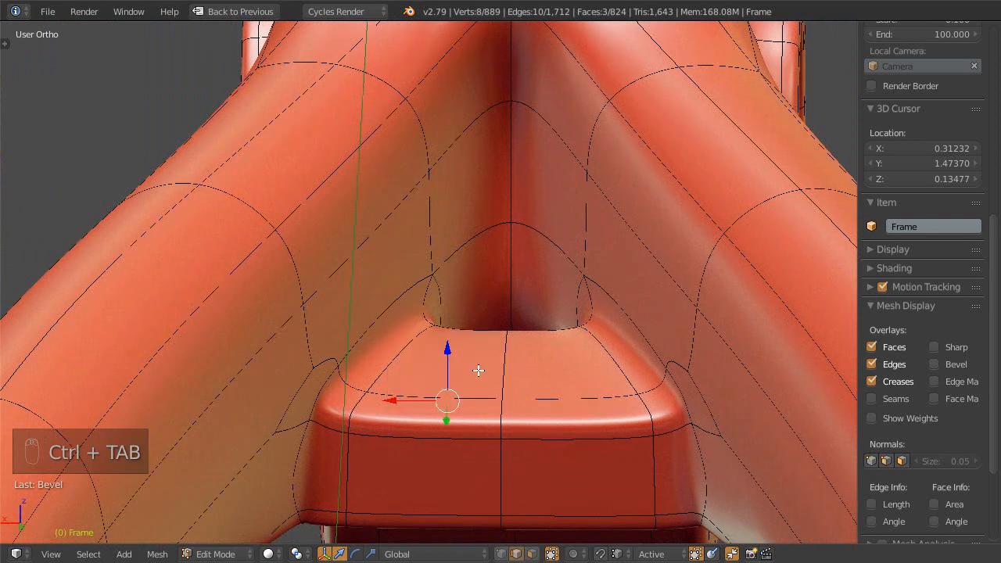
key("ctrl+Tab")
left_click(473, 387)
right_click(443, 357)
right_click(434, 410, "shift")
middle_click_drag(469, 358, 464, 272)
right_click(474, 320, "shift")
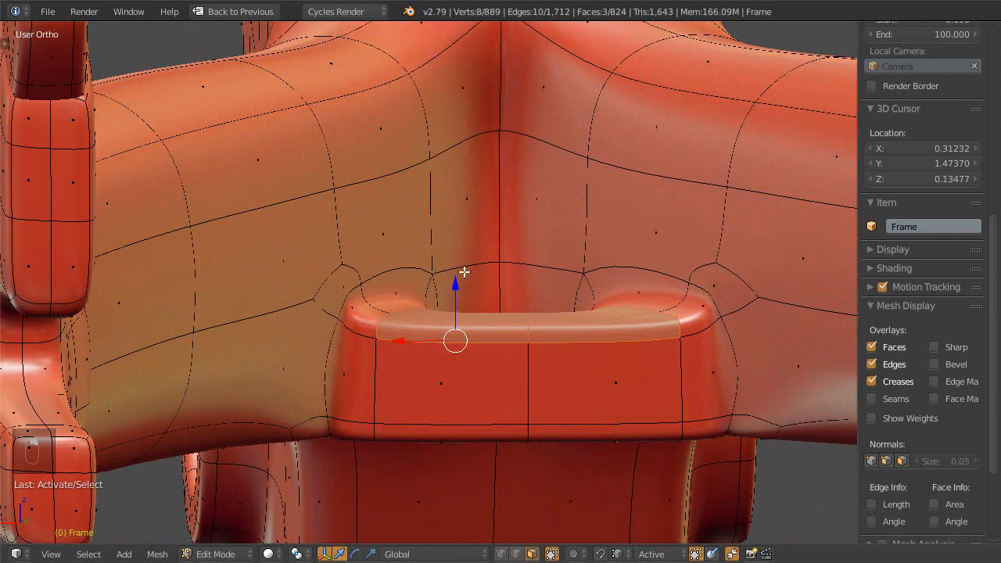
key("g")
key("z")
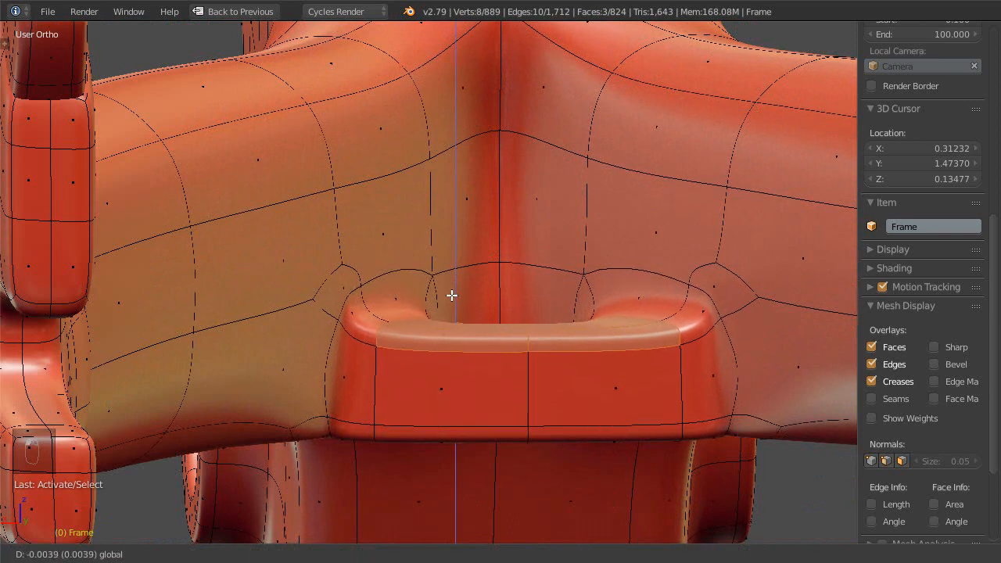
left_click(451, 297)
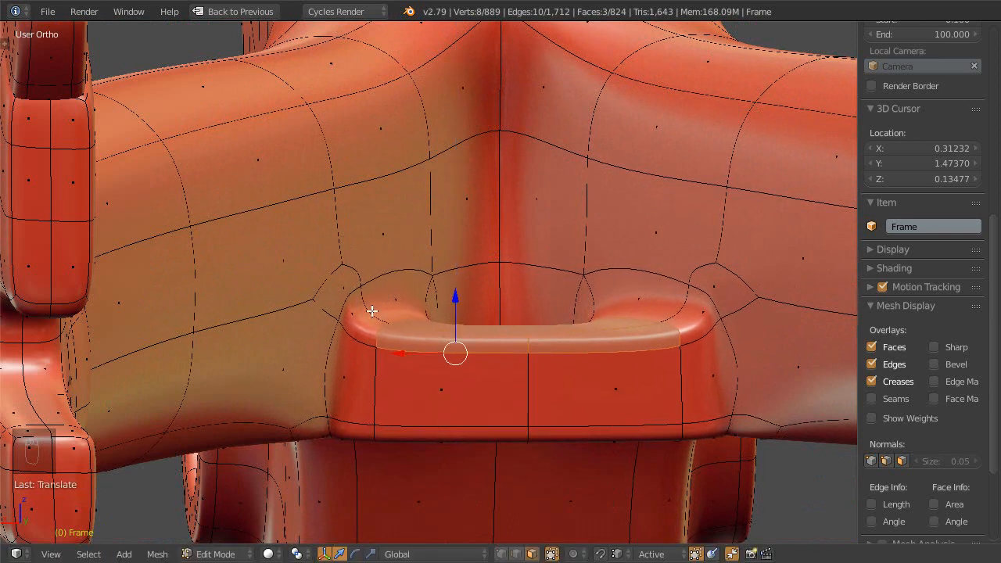
- Lower the bridge's whole set of top faces, including the side fillets, about 0.005 along Z
middle_click_drag(433, 302, 415, 314)
key("g")
key("z")
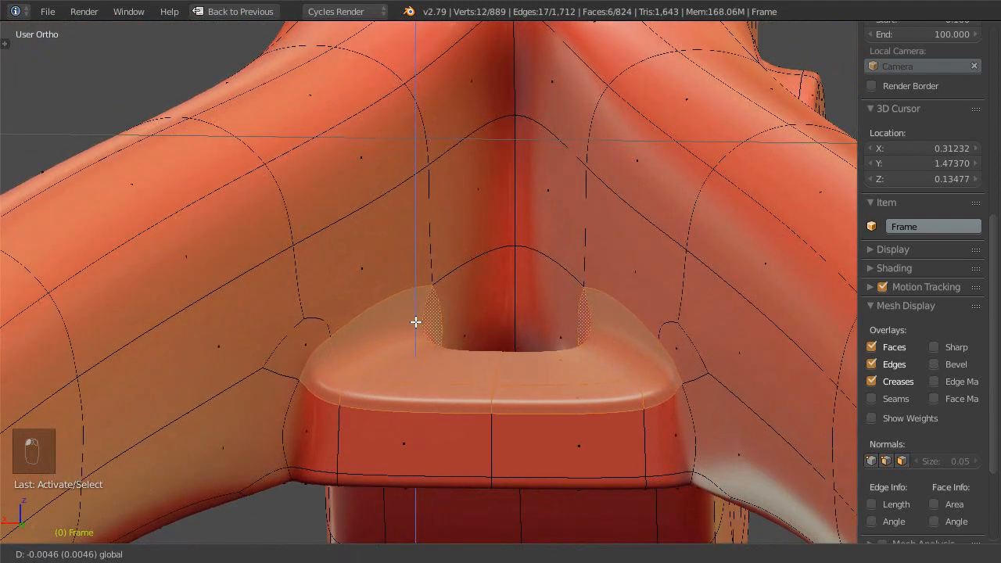
left_click(414, 328)
- Select the outer vertex at the bridge's lower rear corner and raise it slightly along Z
middle_click_drag(416, 330, 571, 309)
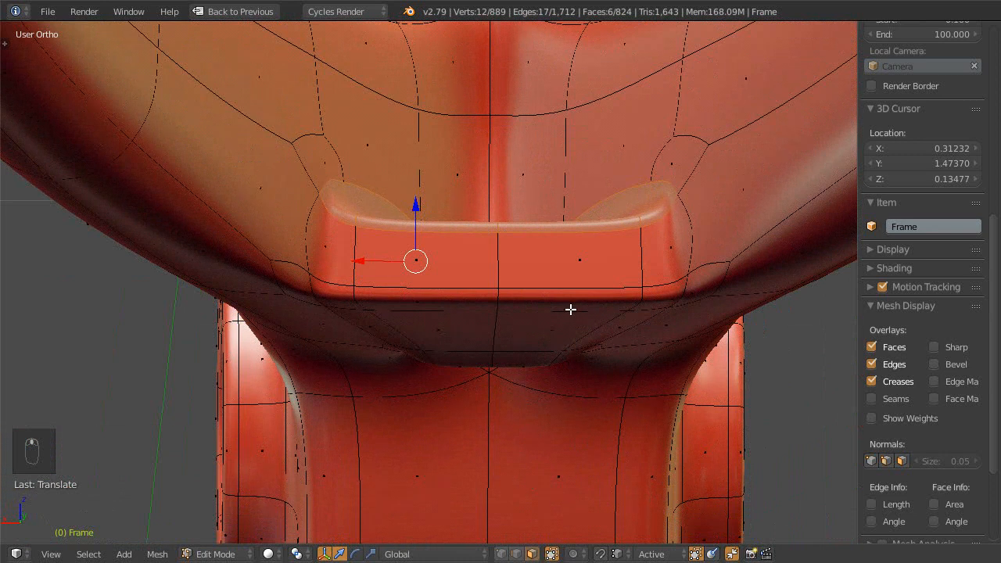
key("ctrl+Tab")
right_click(681, 281)
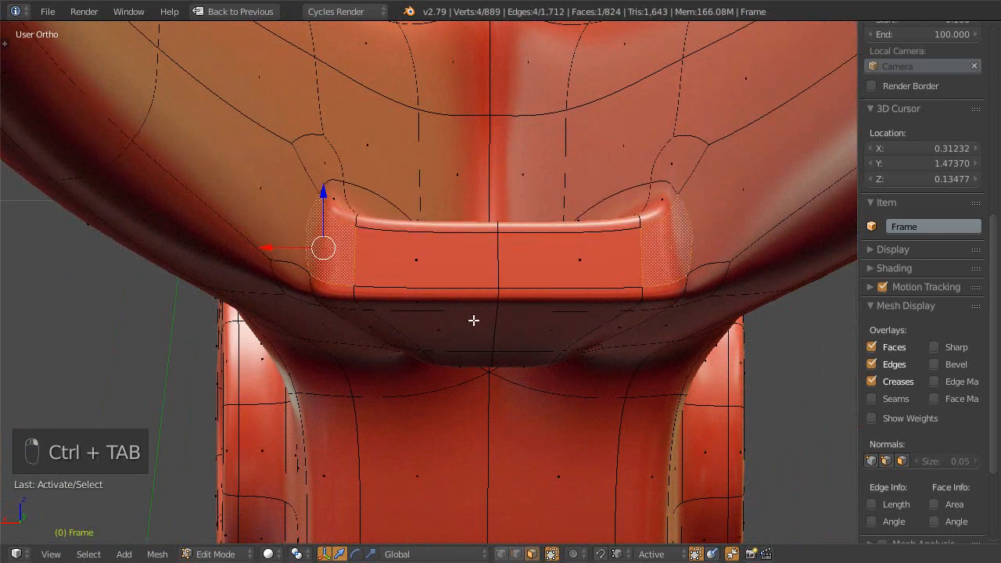
key("ctrl+Tab")
left_click(438, 291)
right_click(336, 282)
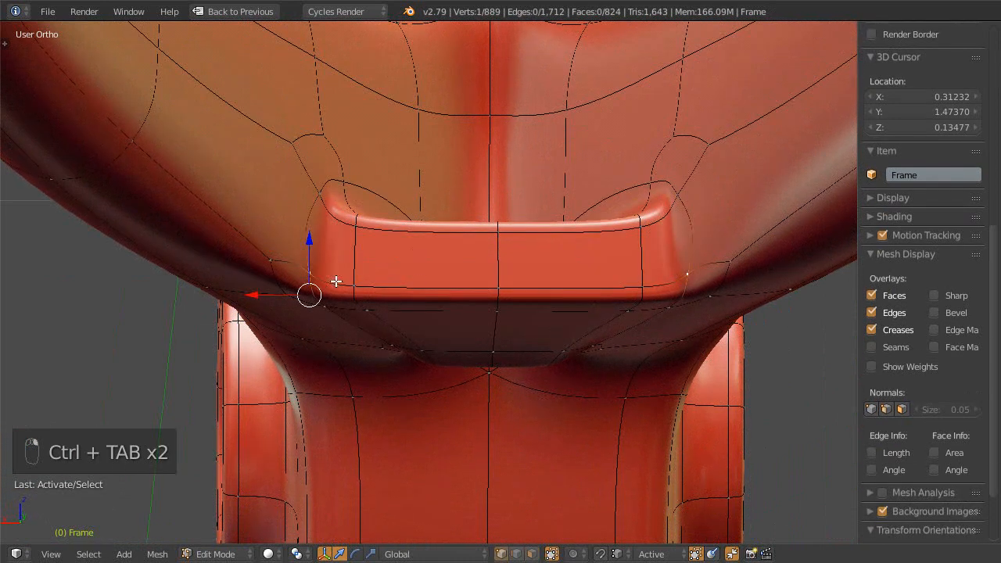
key("g")
key("z")
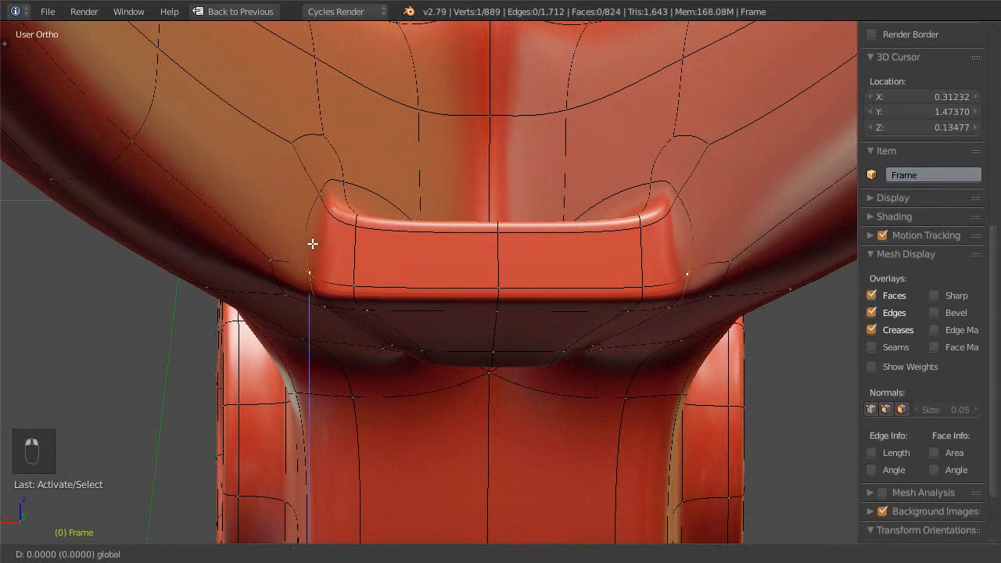
right_click(309, 227)
left_click_drag(309, 227, 311, 236)
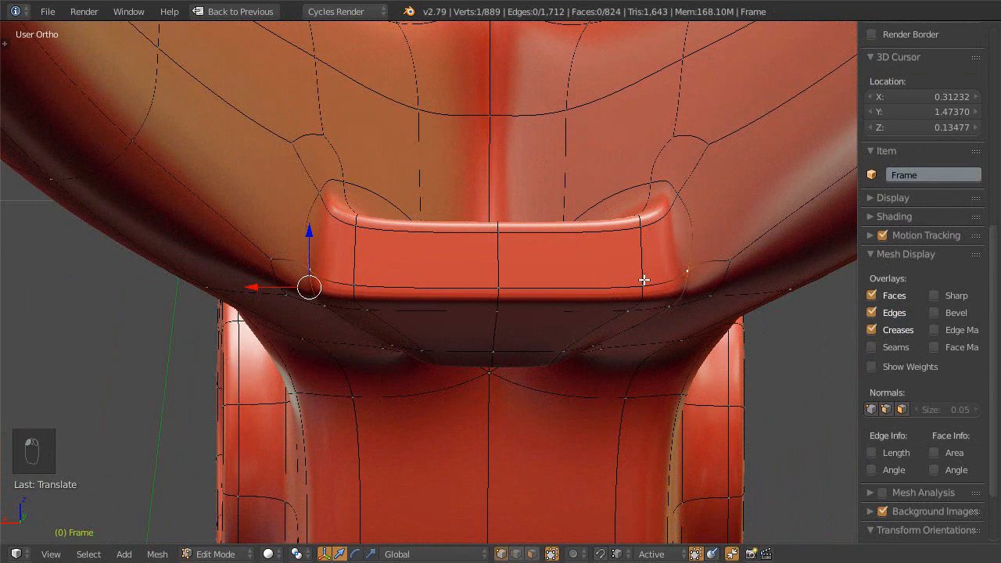
- Raise another vertex on the bridge's lower rear edge along Z and save the file over the existing one
right_click(407, 285)
left_click_drag(413, 249, 414, 232)
middle_click_drag(413, 232, 469, 348)
key("ctrl+s")
left_click(554, 202)
- Select two vertices on the bridge, nudge them down slightly along Z and save the file
middle_click_drag(474, 398, 459, 381)
right_click(378, 377)
right_click(452, 359, "shift")
left_click_drag(401, 324, 401, 327)
middle_click_drag(401, 327, 516, 375)
key("ctrl+s")
left_click(523, 348)
- Select two vertices on the bridge's front edge behind the bottom bracket and raise them along Z
right_click(511, 378)
right_click(508, 398, "shift")
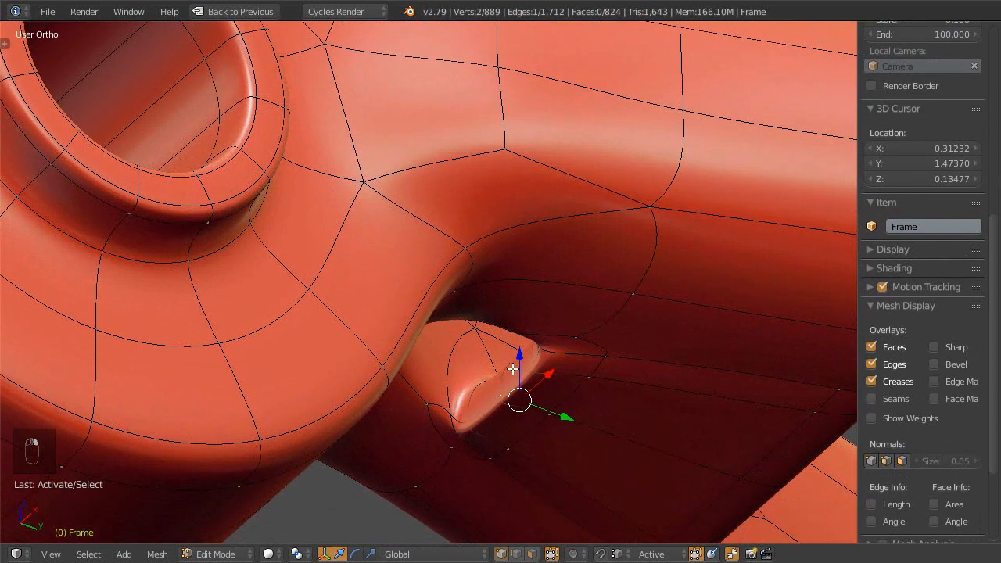
left_click_drag(520, 359, 519, 348)
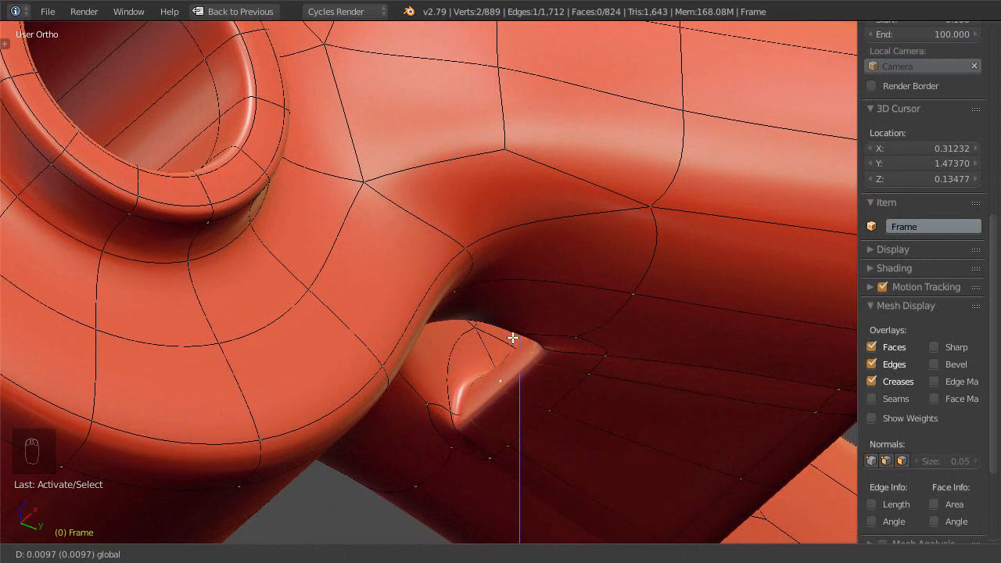
left_click_drag(513, 338, 539, 341)
key("ctrl+z")
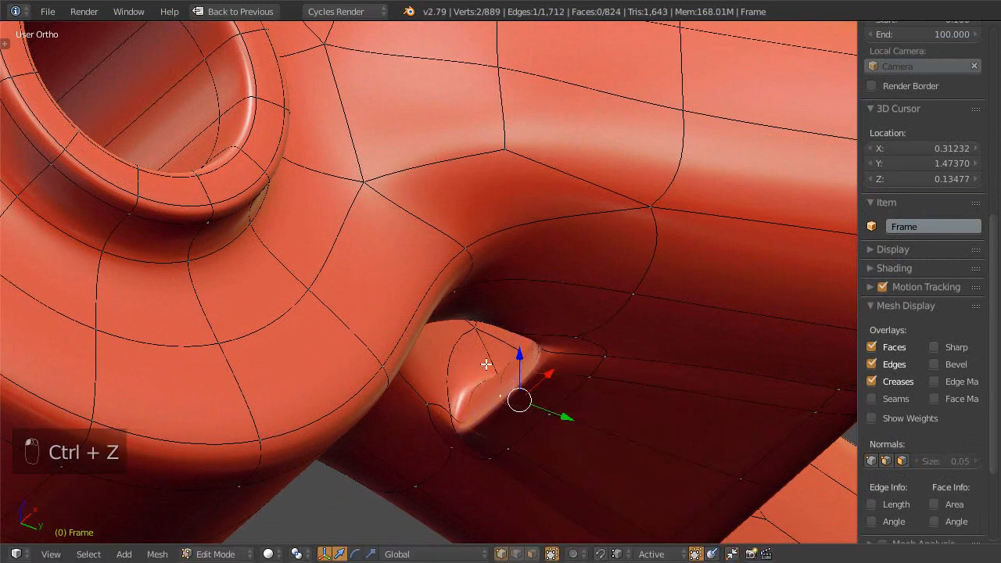
left_click_drag(518, 357, 521, 328)
middle_click_drag(521, 328, 624, 310)
- Select a single vertex where the bridge meets the chainstay and raise it 0.008 along Z
right_click(501, 353)
middle_click_drag(463, 355, 401, 348)
left_click_drag(364, 311, 363, 301)
scroll(363, 306, "down", 2)
middle_click_drag(351, 359, 448, 394)
- Display the mesh tools in the tool shelf and save the file over the existing version
key("t")
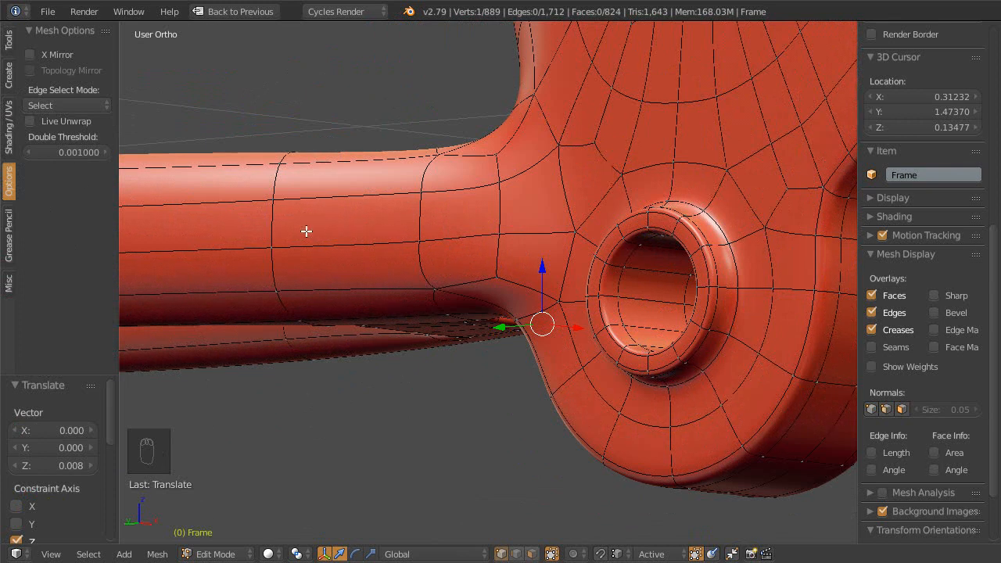
left_click(7, 41)
middle_click_drag(342, 226, 540, 321)
key("ctrl+s")
left_click(509, 319)
- Leave mesh editing of the frame, unhide all bike parts and select the Fenders object
key("Tab")
scroll(574, 277, "down", 3)
middle_click_drag(574, 276, 502, 386)
key("alt+h")
right_click(504, 377)
key("Escape")
middle_click_drag(500, 429, 538, 380)
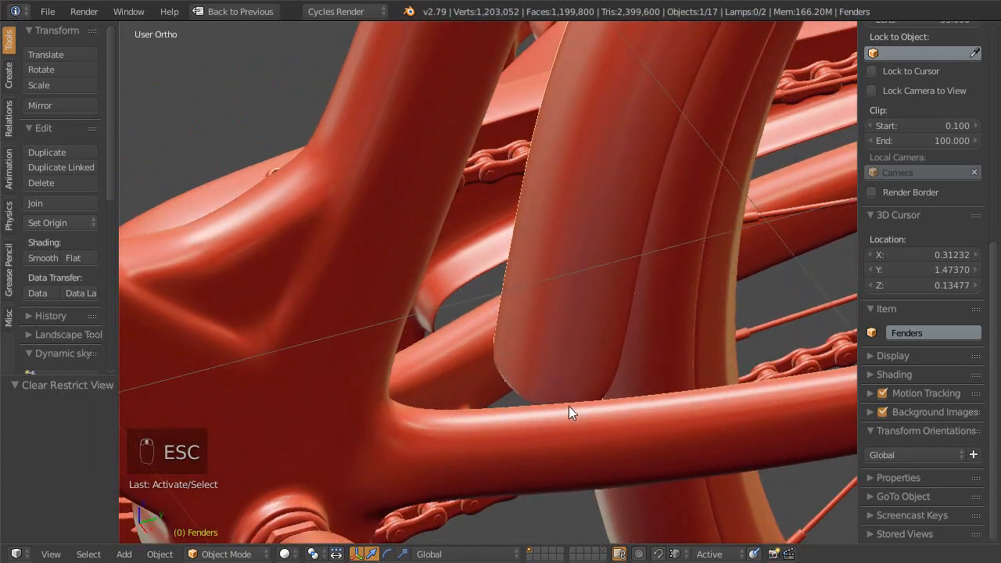
- In wireframe, snap the 3D cursor to the RearWheel object and set the pivot point to the 3D cursor
key("Tab")
middle_click_drag(568, 427, 523, 355)
key("z")
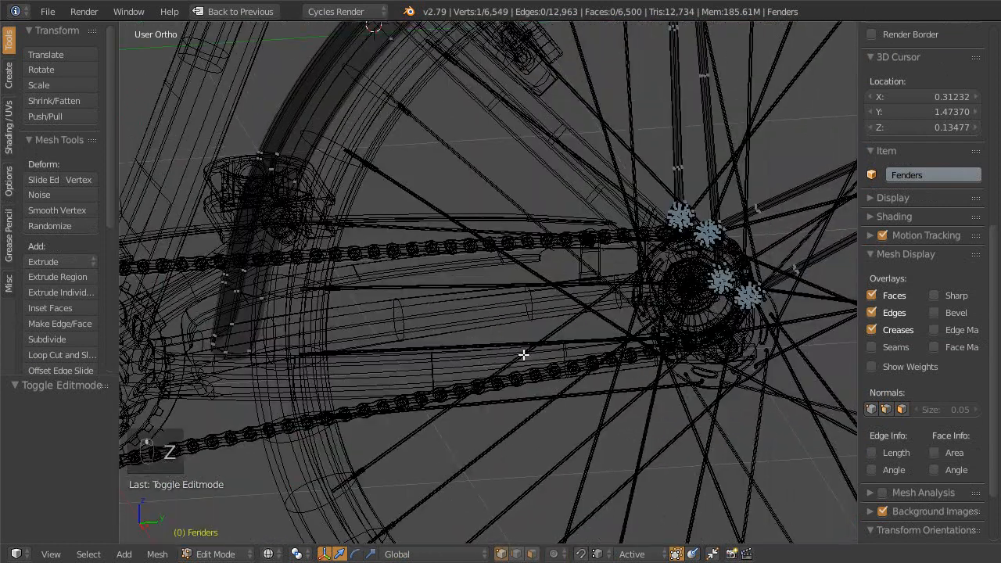
key("Tab")
right_click(708, 350)
right_click(717, 350)
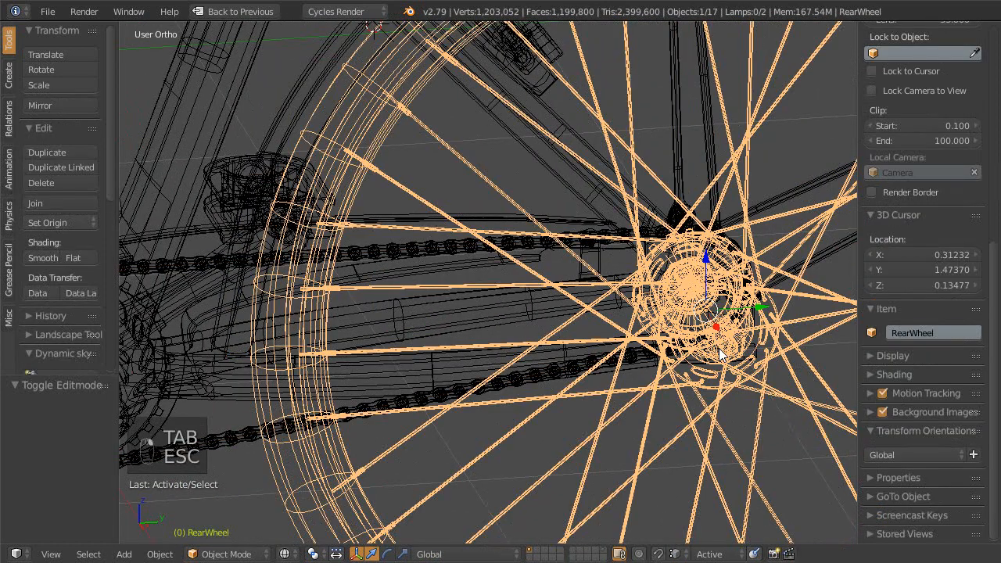
key("Escape")
key("shift+s")
left_click(714, 418)
middle_click_drag(409, 317, 422, 369)
key("period")
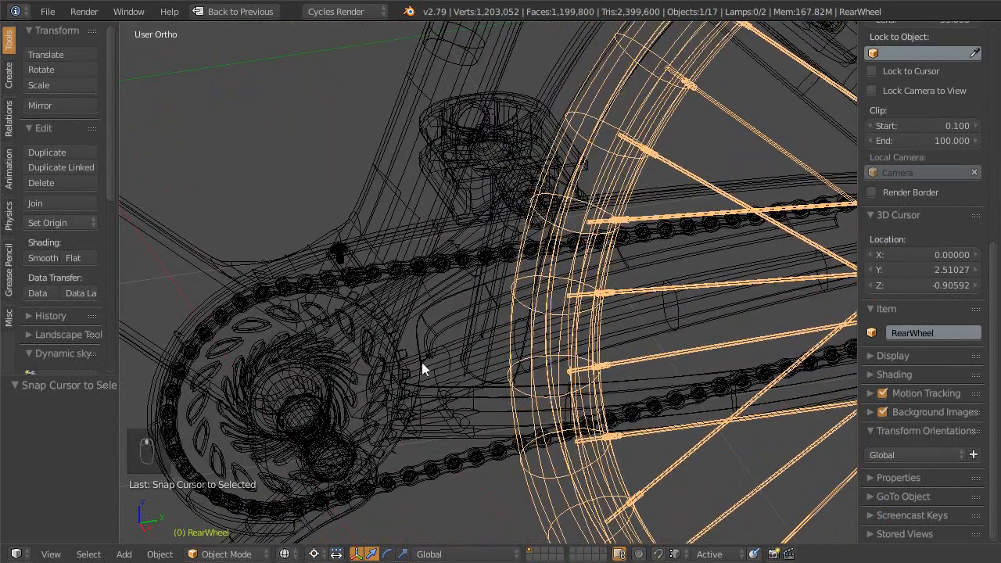
- Select the Fenders and Frame objects and hide everything else
right_click(475, 333)
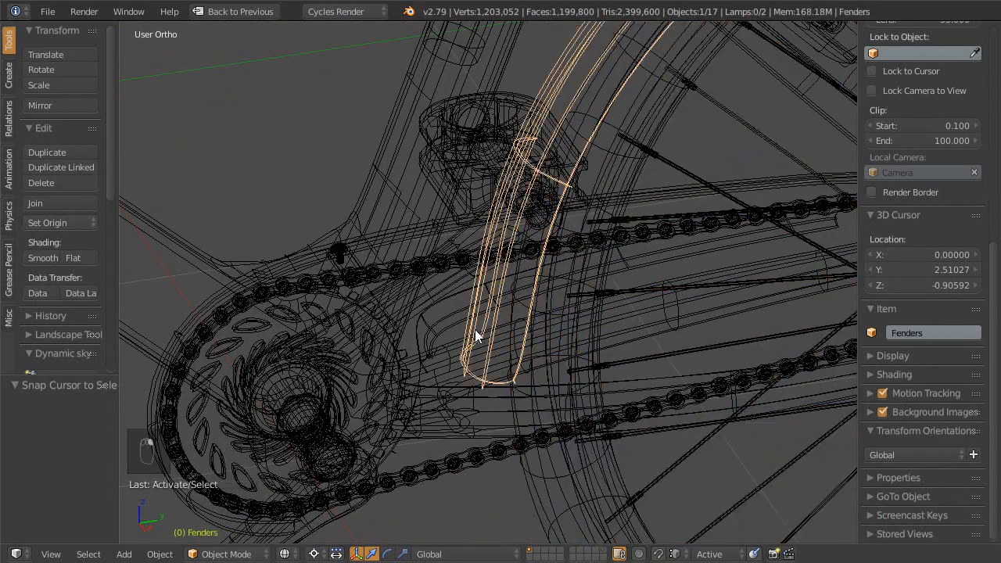
right_click(477, 423, "shift")
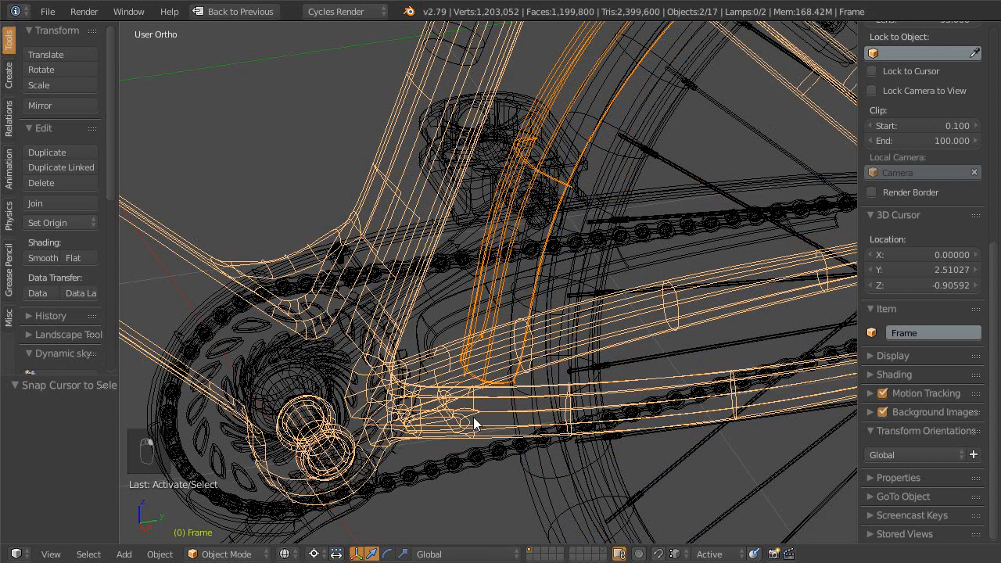
key("shift+h")
- Select the lowest edge vertices of the rear fender in the Fenders mesh and rotate them slightly about the global X axis
right_click(501, 278)
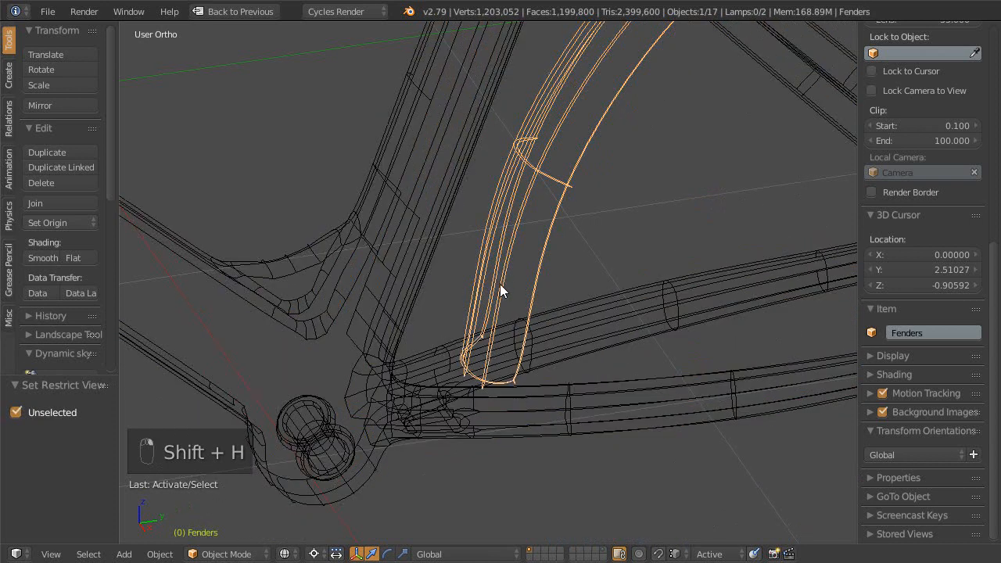
key("Tab")
scroll(520, 290, "up", 2)
middle_click_drag(520, 289, 531, 374)
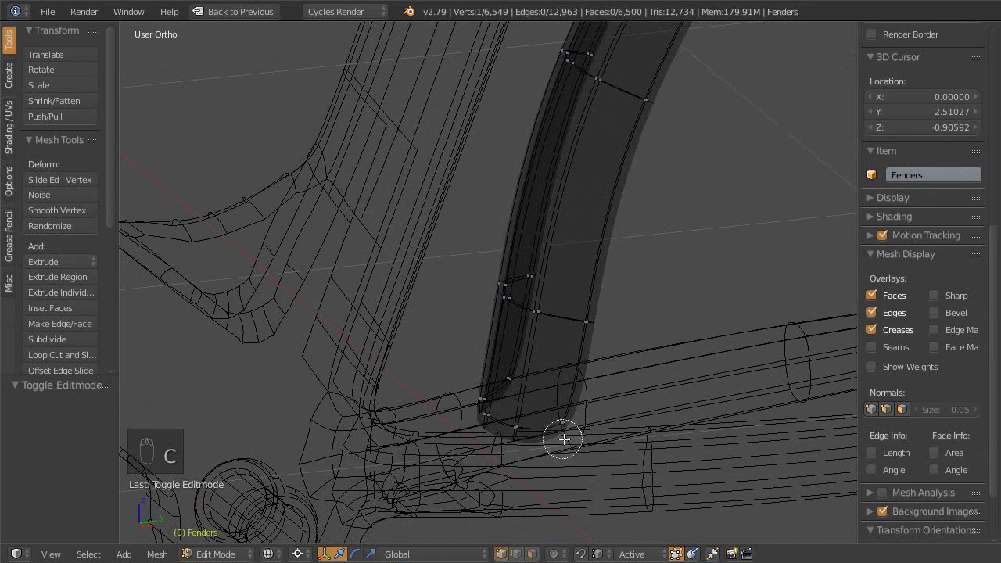
left_click_drag(564, 439, 526, 435)
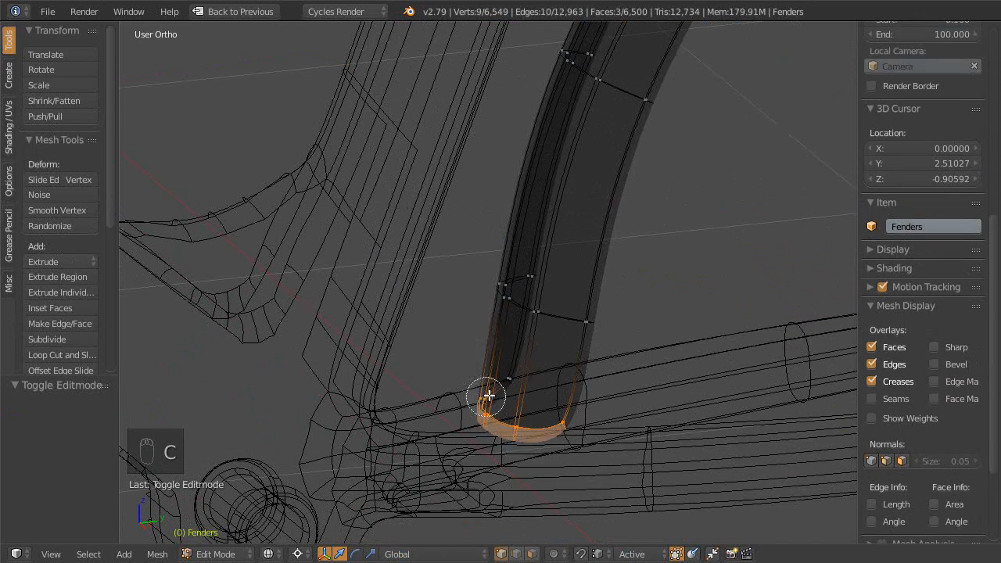
middle_click_drag(539, 411, 503, 384)
mouse_move(525, 342)
middle_mouse_down()
mouse_move(543, 373)
mouse_move(562, 358)
mouse_move(516, 365)
mouse_move(574, 351)
mouse_move(536, 362)
mouse_move(536, 418)
mouse_move(531, 331)
mouse_move(508, 342)
middle_mouse_up()
key("r")
key("x")
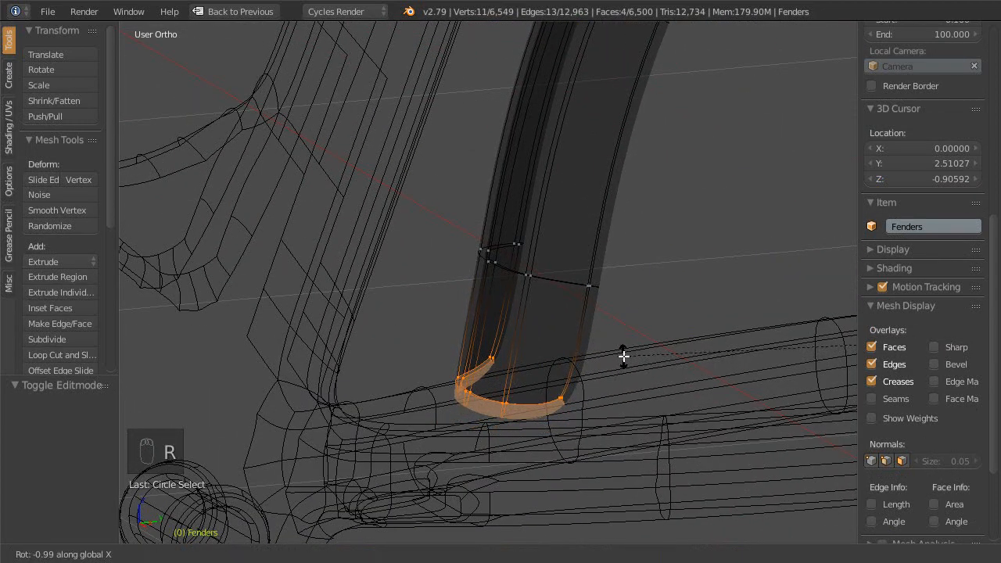
left_click(634, 330)
- Return to solid shading, leave mesh editing of the fenders and save the file over the existing version
key("z")
mouse_move(627, 333)
middle_mouse_down()
mouse_move(620, 384)
mouse_move(649, 430)
mouse_move(514, 346)
mouse_move(454, 364)
mouse_move(567, 360)
mouse_move(535, 326)
mouse_move(529, 409)
mouse_move(563, 438)
mouse_move(536, 414)
mouse_move(539, 466)
mouse_move(488, 455)
mouse_move(564, 436)
mouse_move(517, 333)
mouse_move(525, 404)
mouse_move(530, 387)
middle_mouse_up()
key("Tab")
key("ctrl+s")
left_click(539, 401)
- Open the Frame object's mesh for editing and switch to face selection around the kickstand bridge
right_click(517, 326)
key("Tab")
scroll(535, 374, "up", 2)
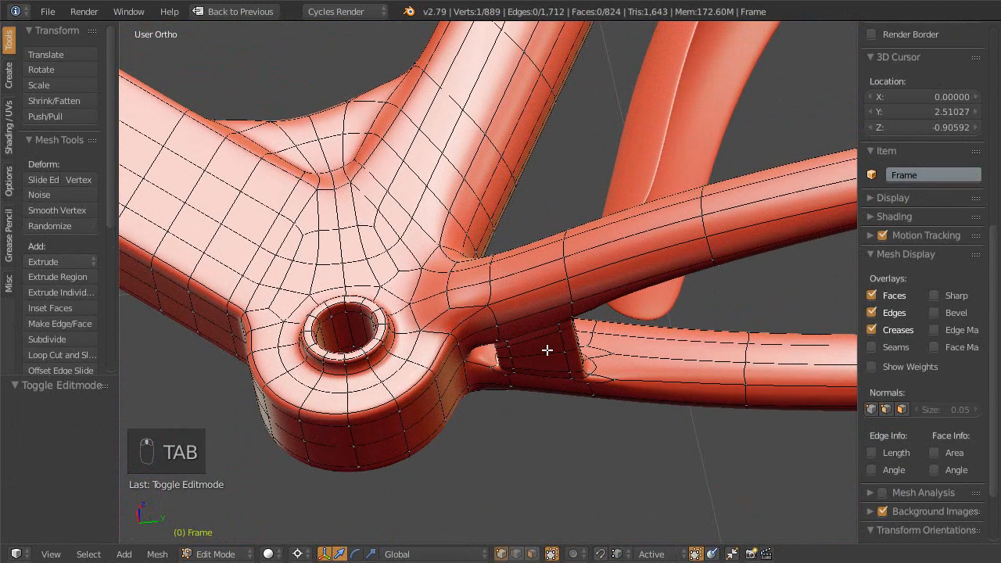
key("ctrl+Tab")
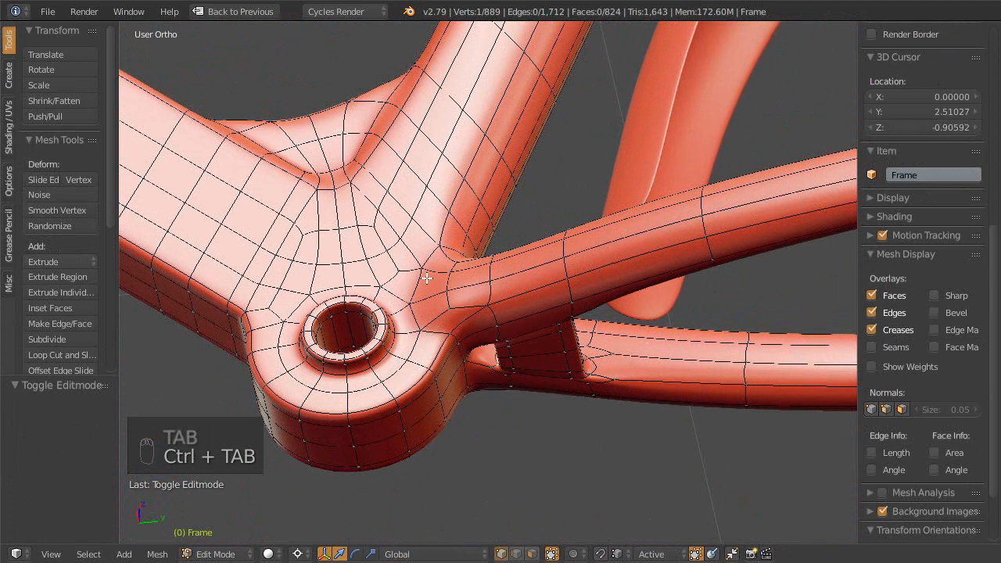
scroll(523, 359, "up", 3)
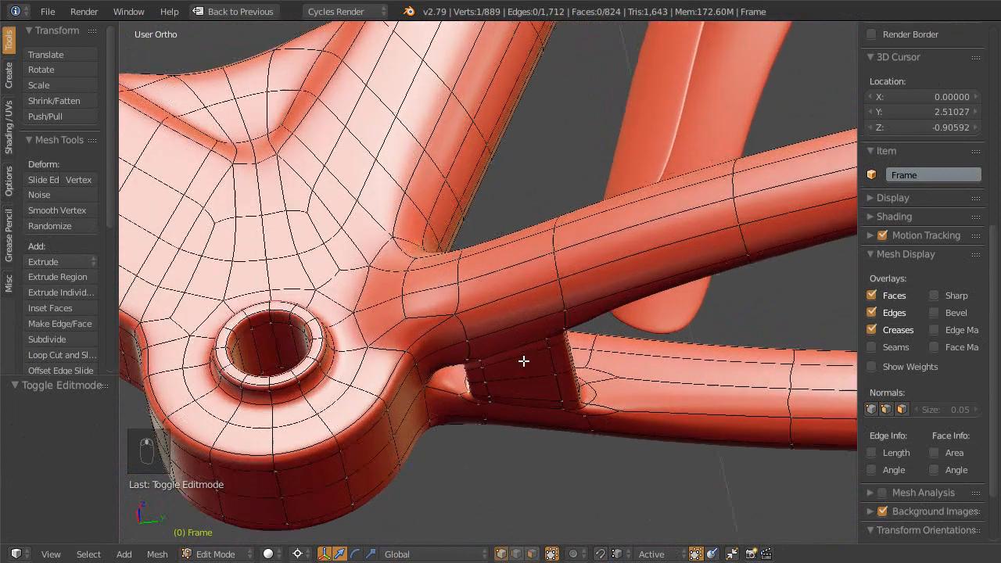
middle_click_drag(524, 357, 508, 293, "shift")
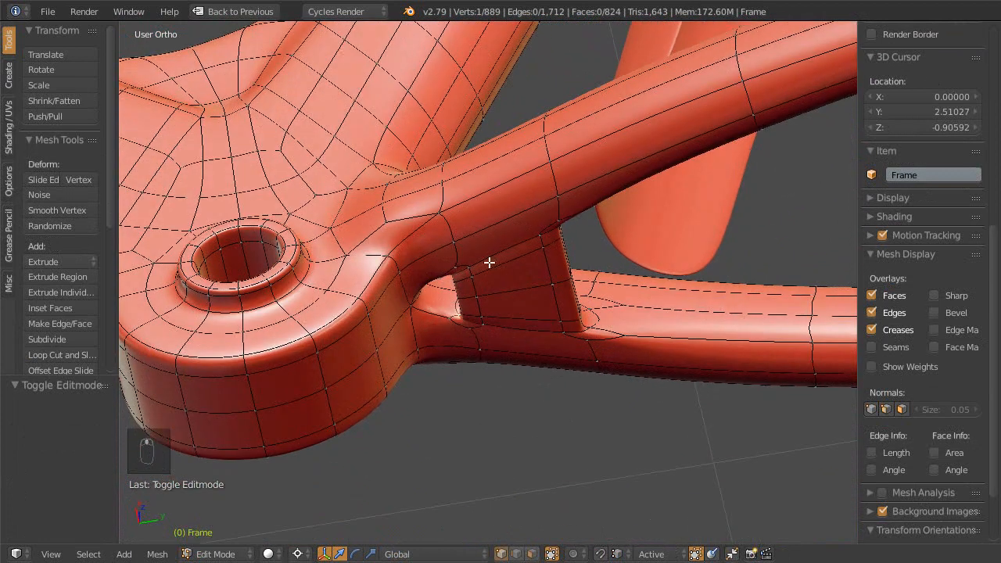
middle_click_drag(502, 266, 520, 304)
key("ctrl+Tab")
left_click(540, 351)
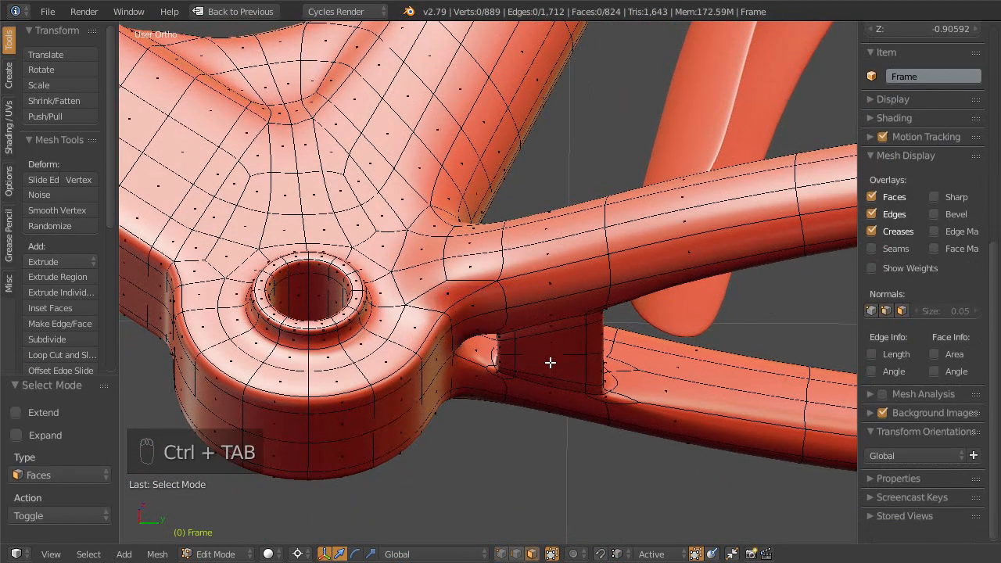
- Select a face on the underside of the kickstand bridge and snap the 3D cursor to it in wireframe
right_click(585, 359)
middle_click_drag(561, 373, 577, 285, "ctrl")
middle_click_drag(599, 307, 530, 206, "shift")
middle_click_drag(522, 309, 459, 348)
key("z")
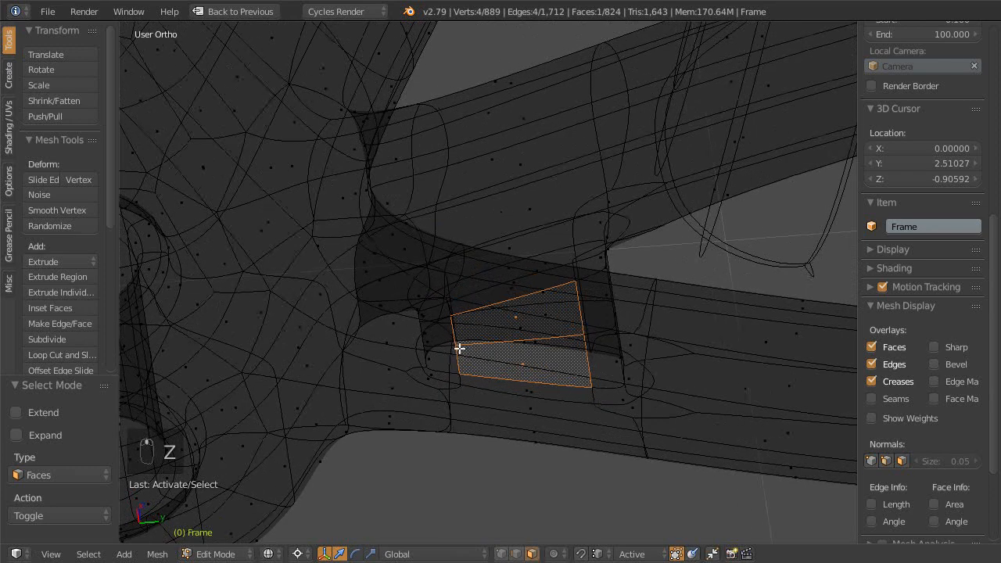
key("shift+s")
left_click(527, 352)
- Set the 3D cursor's X location to 0 and save the file over the existing version
middle_click_drag(545, 317, 423, 298)
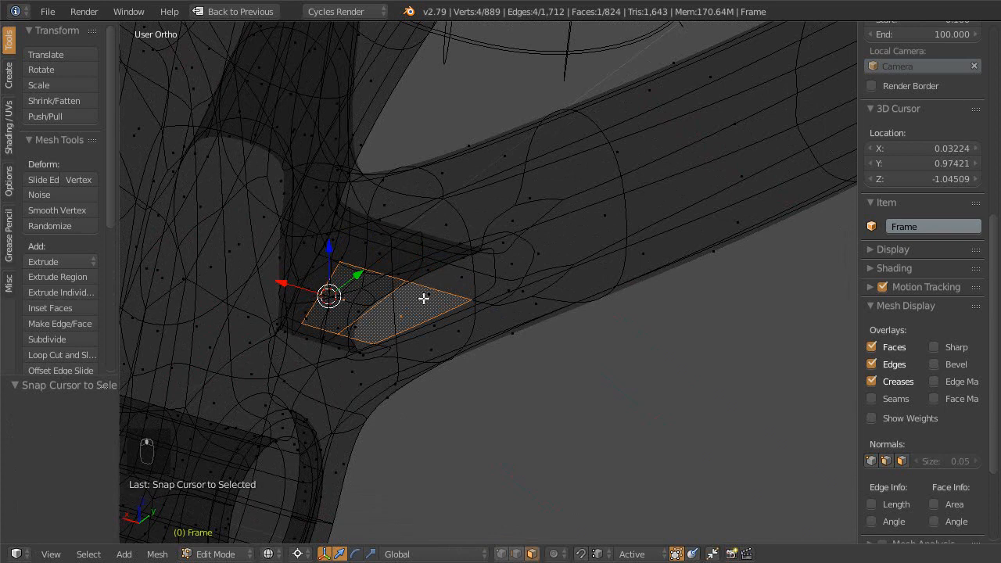
scroll(899, 235, "down", 4)
scroll(914, 235, "up", 8)
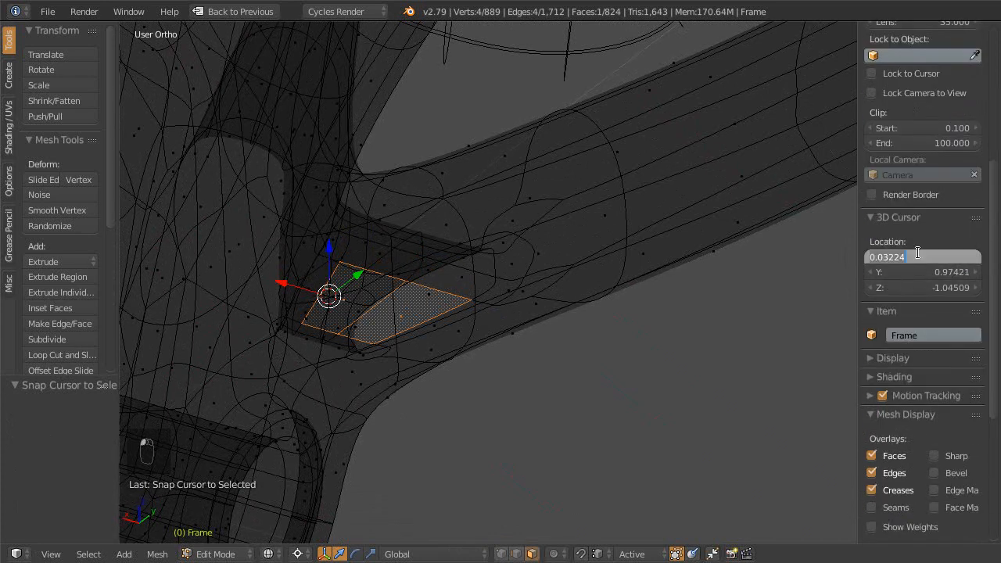
key("Return")
middle_click_drag(459, 326, 523, 391)
key("ctrl+s")
left_click(512, 307)
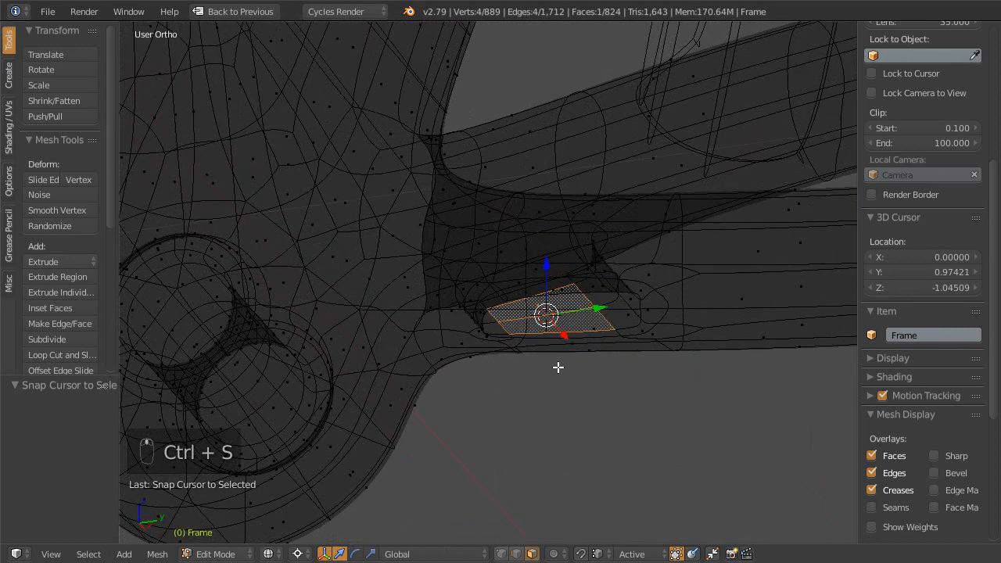
- Leave mesh editing of the frame and add a mesh plane at the 3D cursor
key("Tab")
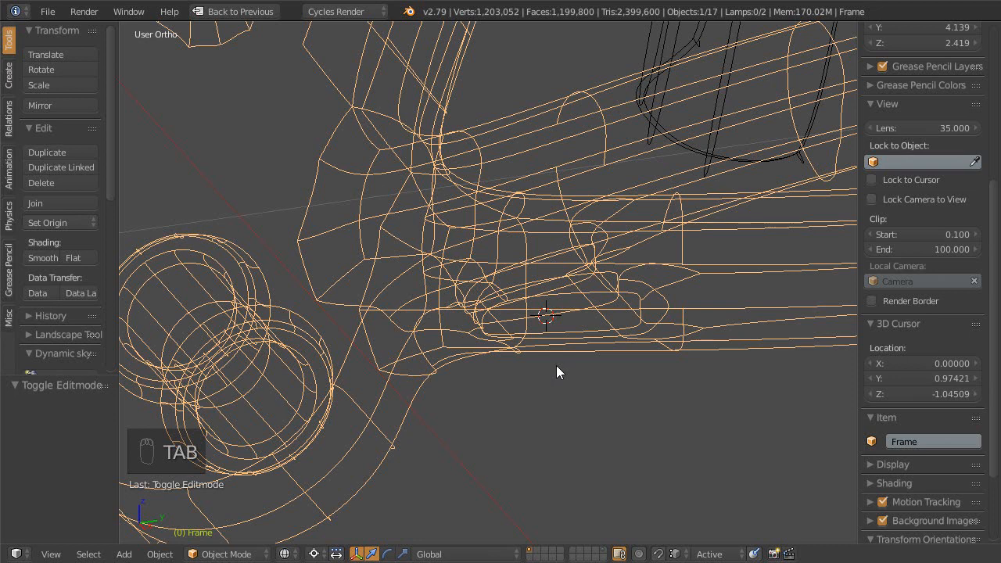
key("shift+a")
mouse_move(537, 323)
left_click(618, 321)
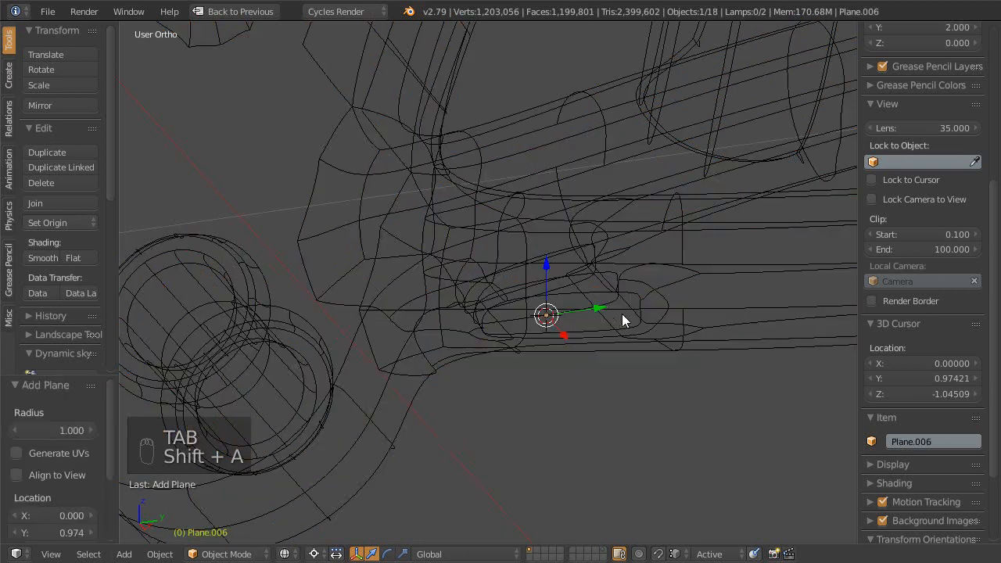
scroll(571, 298, "down", 3)
middle_click_drag(601, 361, 775, 377)
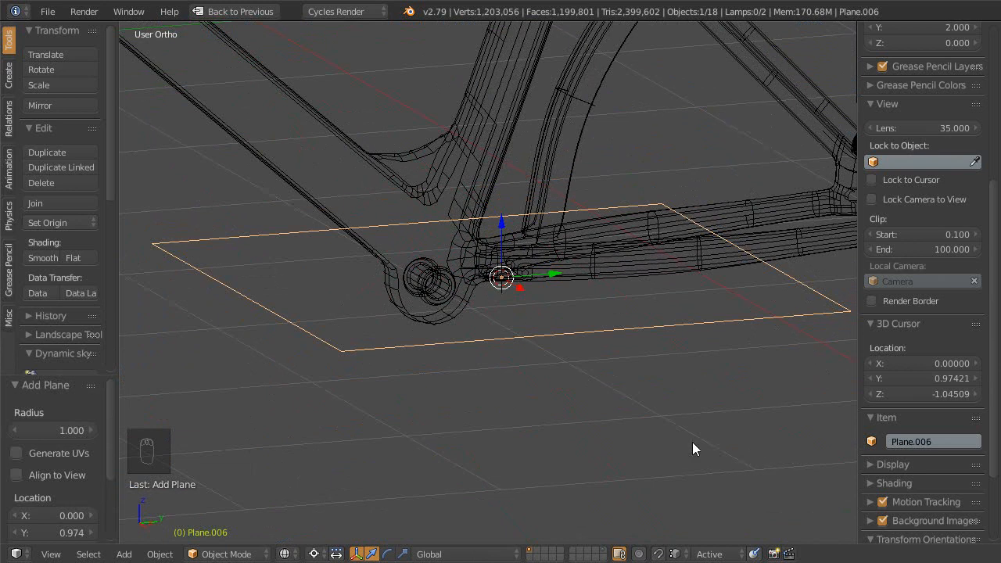
- Scale the plane's mesh down by about 0.193 and again by about 0.316 to match the kickstand bridge
key("Tab")
middle_click_drag(701, 434, 684, 421, "ctrl")
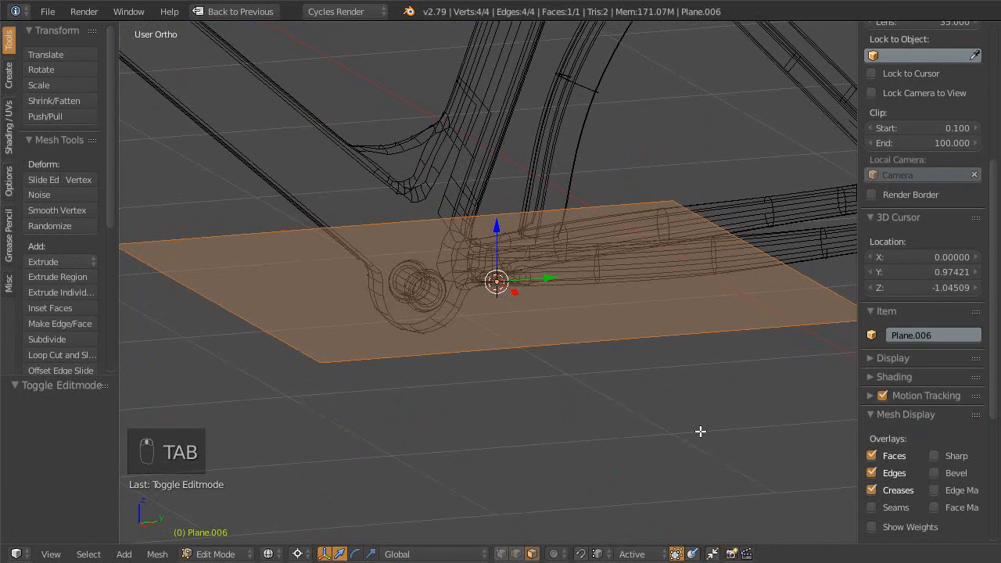
key("s")
left_click(528, 318)
scroll(559, 281, "up", 2)
middle_click_drag(560, 283, 548, 302)
middle_click_drag(540, 380, 548, 434, "shift")
scroll(577, 377, "up", 3)
middle_click_drag(577, 377, 615, 440)
key("s")
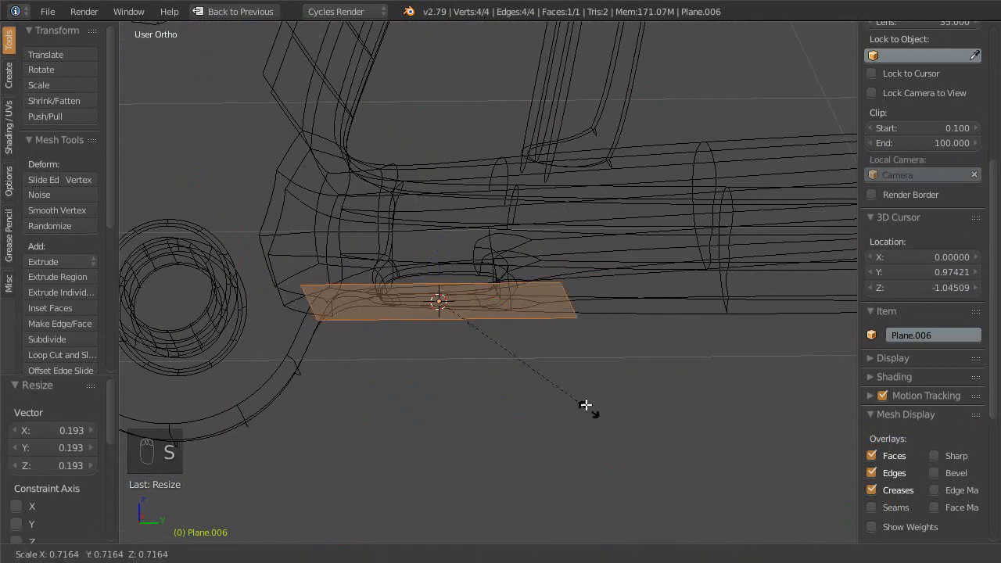
left_click(524, 363)
- Switch to solid shading to check the plane under the bridge and save the file
scroll(547, 390, "up", 2)
mouse_move(565, 408)
middle_mouse_down()
mouse_move(577, 440)
mouse_move(548, 385)
mouse_move(599, 415)
mouse_move(594, 400)
middle_mouse_up()
key("z")
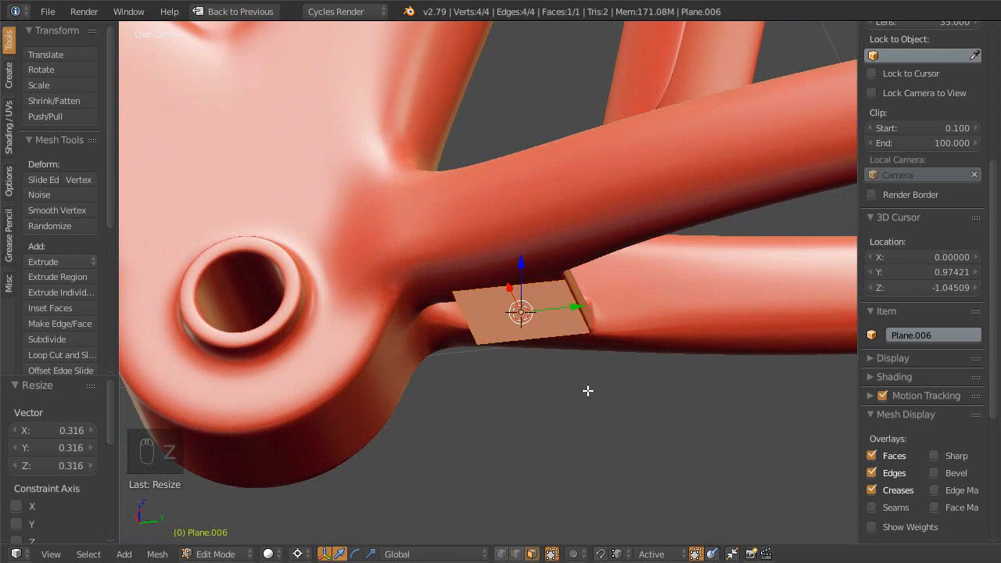
middle_click_drag(592, 366, 591, 386)
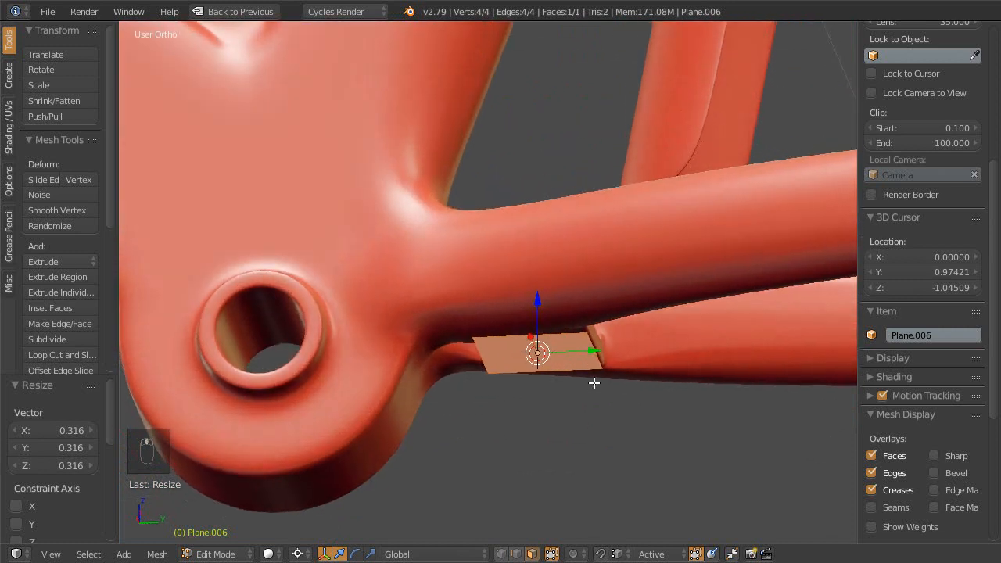
key("ctrl+s")
- Examine the kickstand's mounting and shape below the chainstay in the reference photo beside the model
key("shift+space")
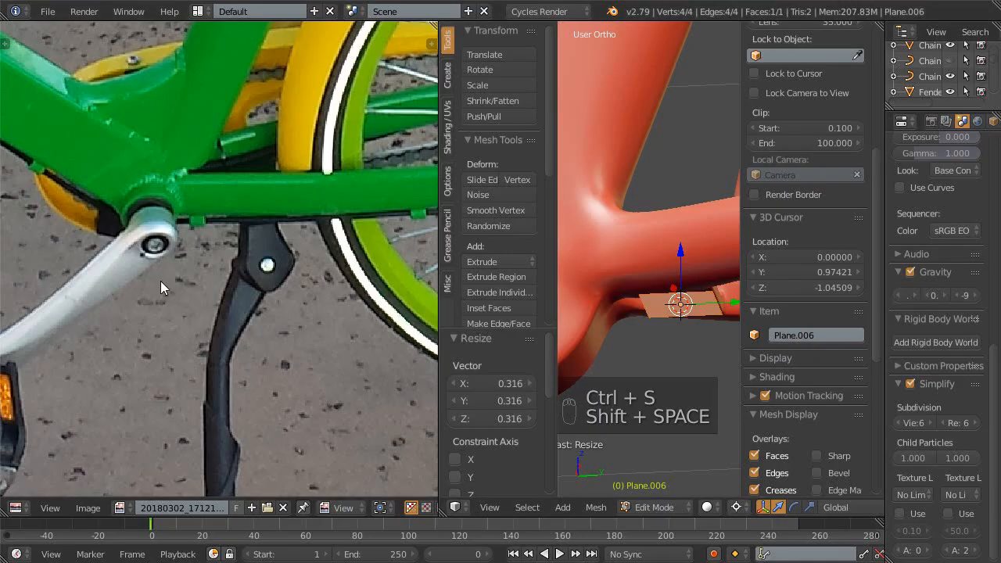
middle_click_drag(228, 251, 248, 287)
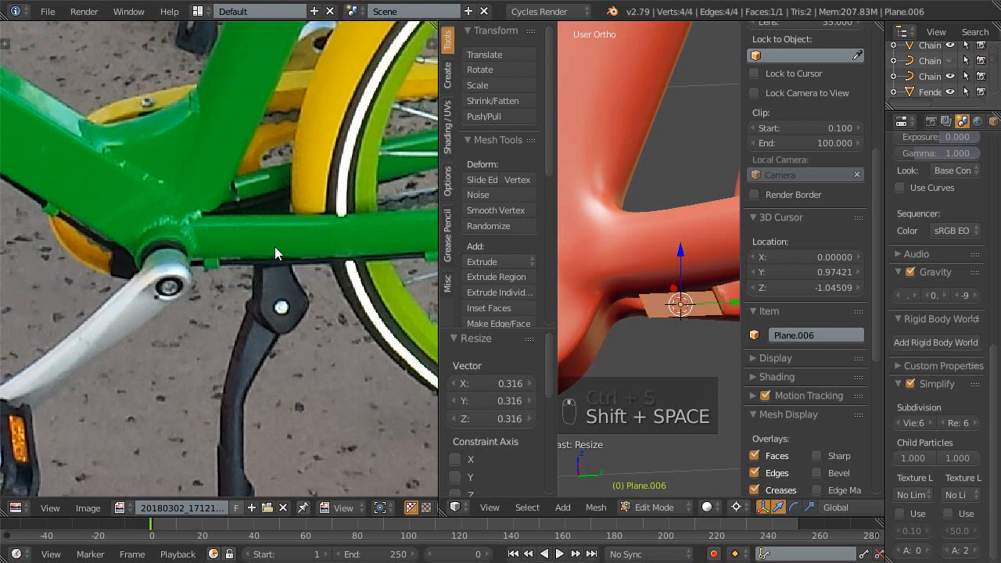
middle_click_drag(275, 246, 279, 232, "ctrl")
middle_click_drag(283, 310, 278, 248)
middle_click_drag(303, 200, 317, 227)
middle_click_drag(256, 208, 250, 236)
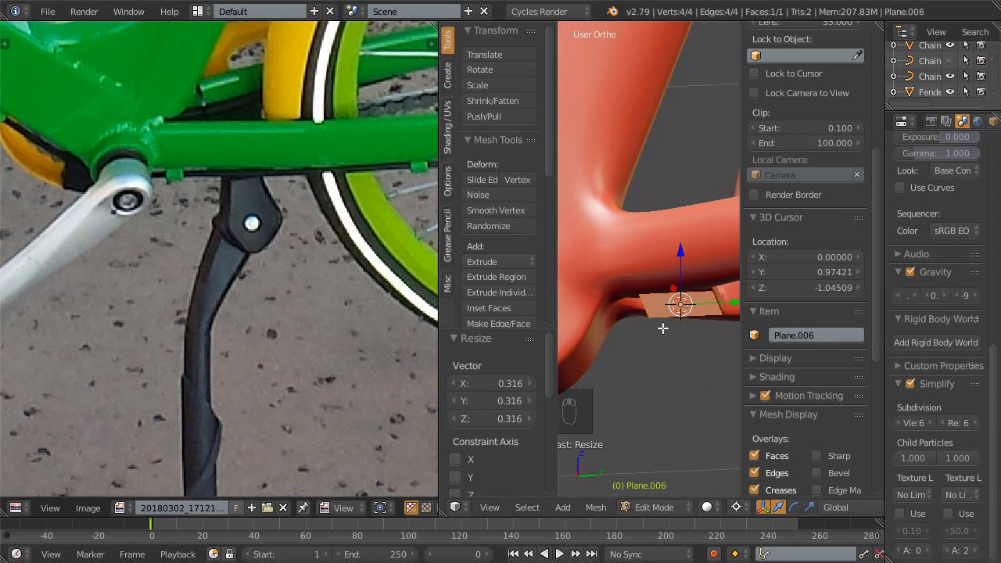
middle_click_drag(662, 331, 657, 323, "shift")
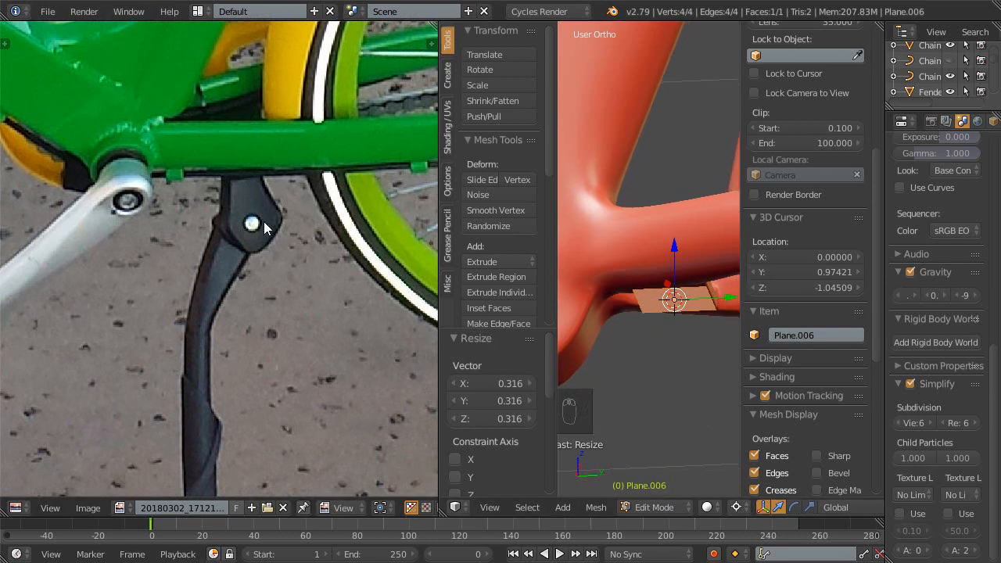
key("shift+space")
- Extrude the plane and move the new face down 0.027 along Z to form a thin block
scroll(549, 333, "up", 3)
middle_click_drag(548, 333, 515, 293)
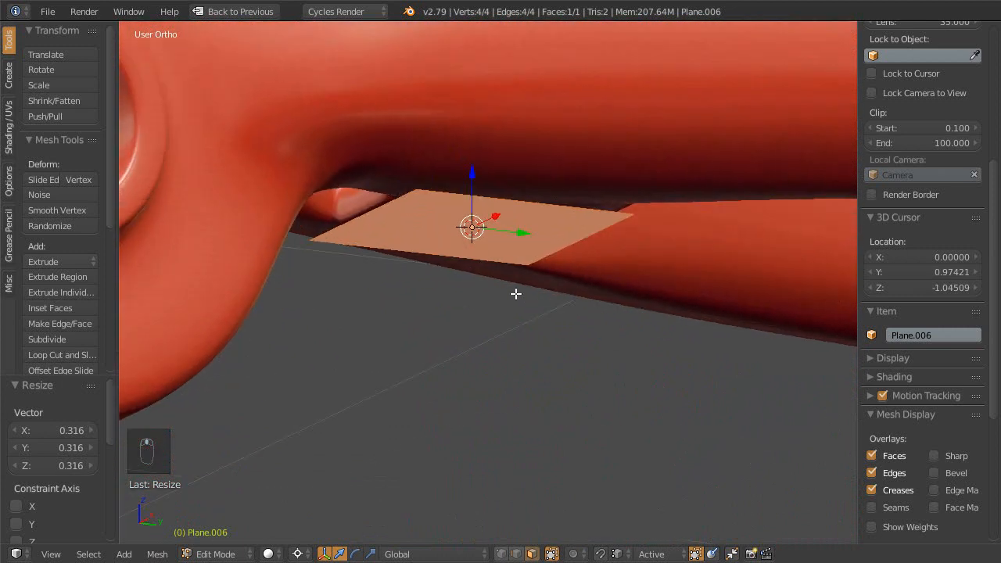
key("e")
right_click(517, 319)
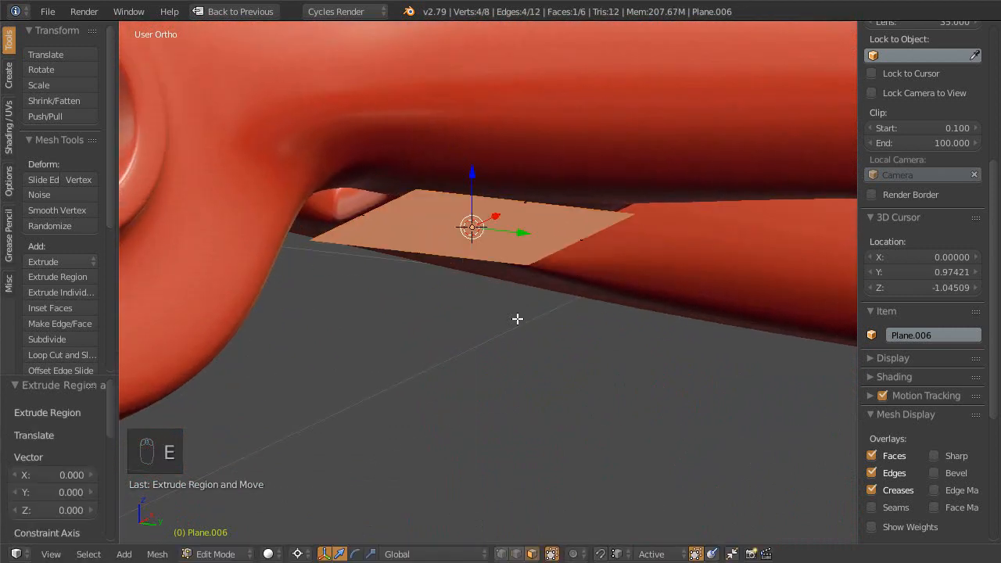
key("g")
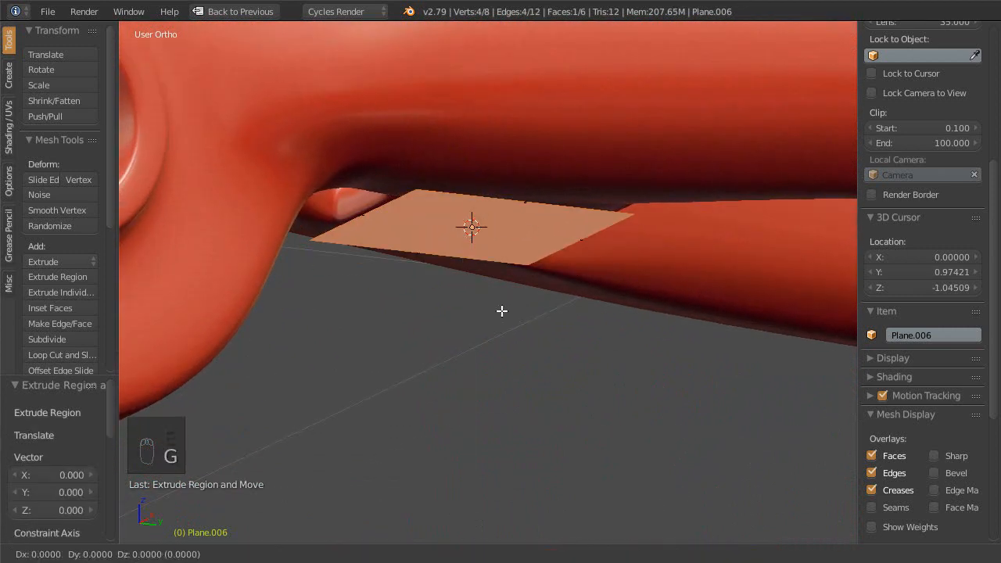
left_click(514, 362)
middle_click_drag(515, 362, 529, 345)
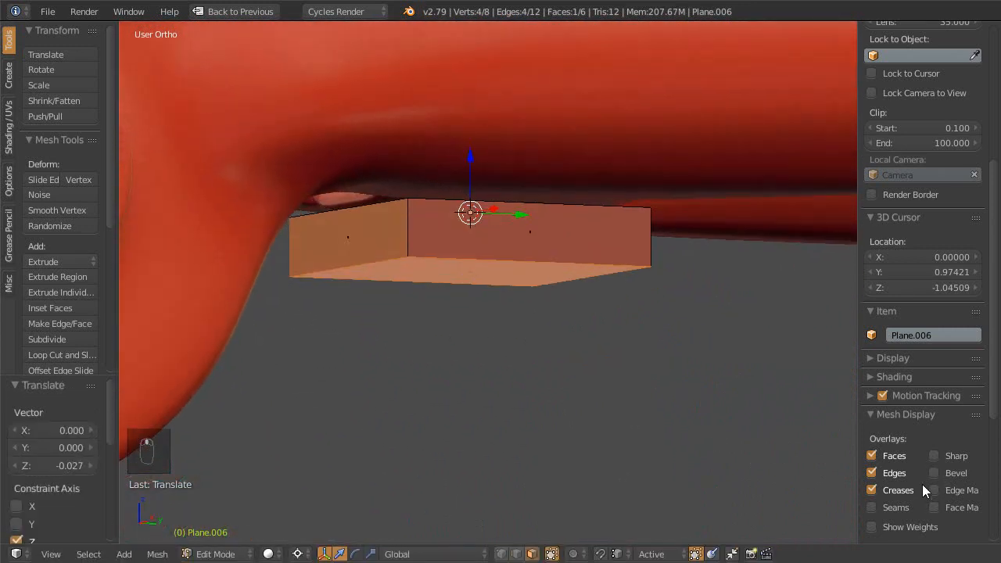
- Display face normals and flip the normals of all faces of the block
scroll(923, 489, "down", 5)
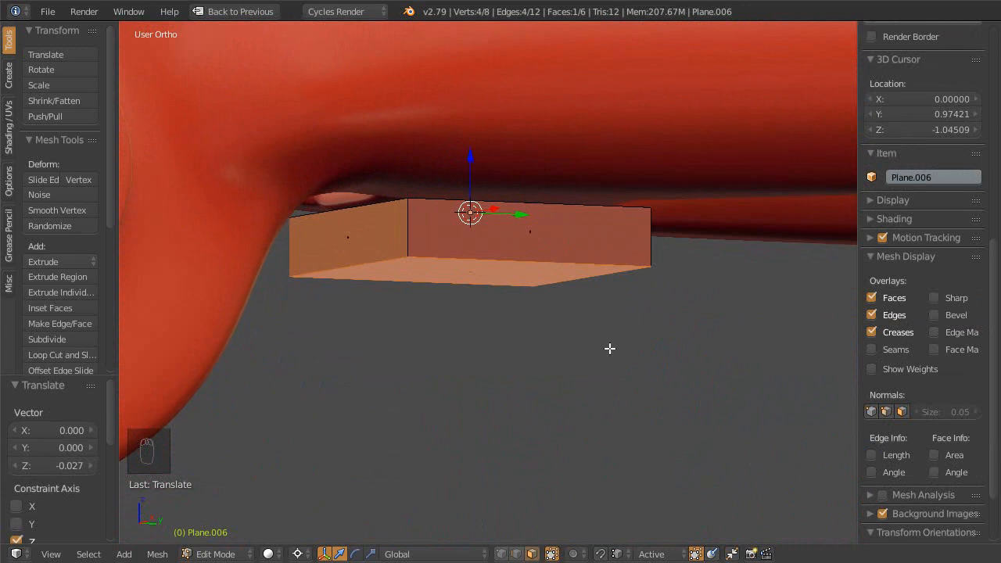
left_click(901, 411)
middle_click_drag(565, 308, 548, 273)
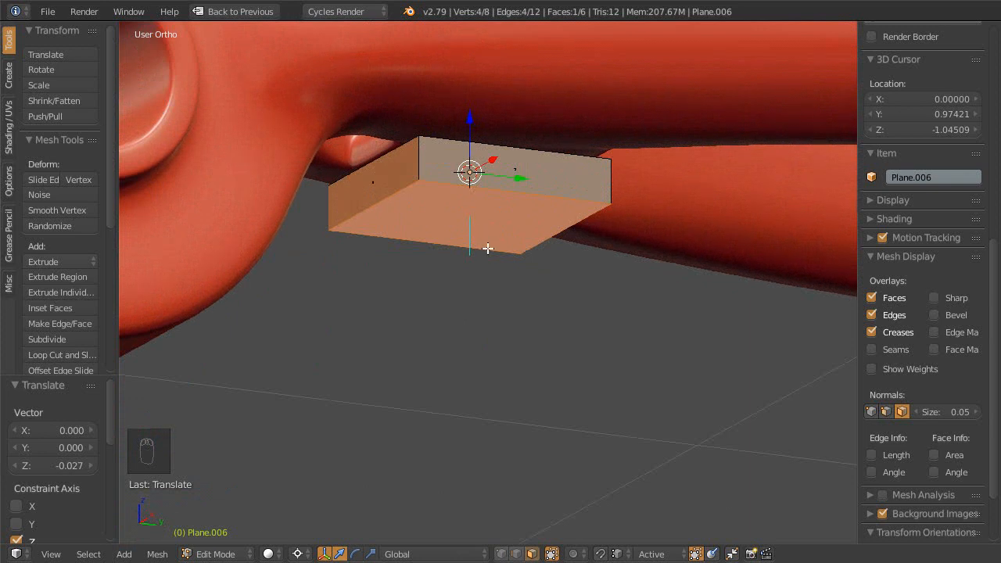
key("a")
key("a")
key("a")
key("w")
left_click(440, 321)
middle_click_drag(440, 321, 553, 377)
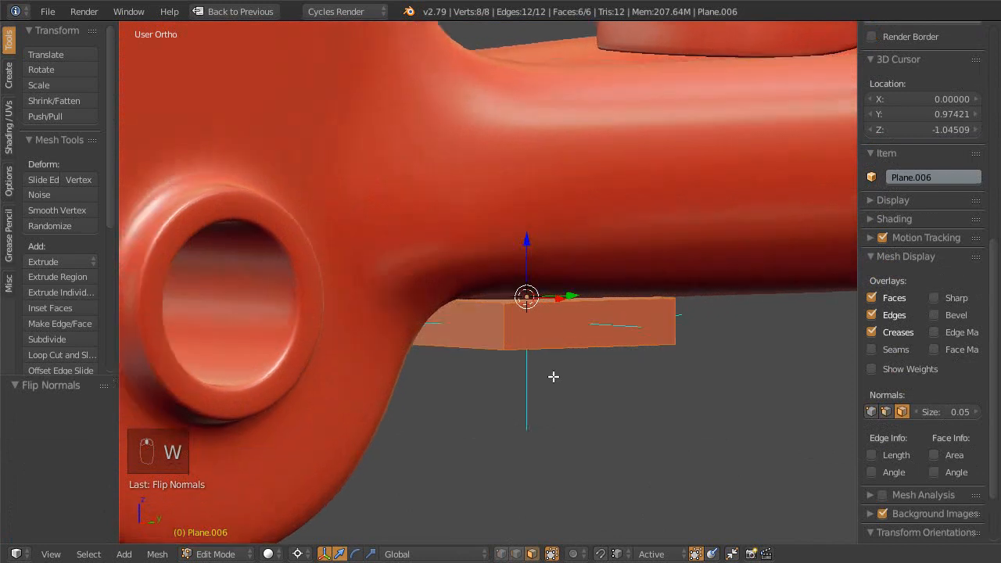
- Select the block's outer side face and examine the block's outline from directly below
left_click(598, 342)
middle_click_drag(607, 346, 373, 273)
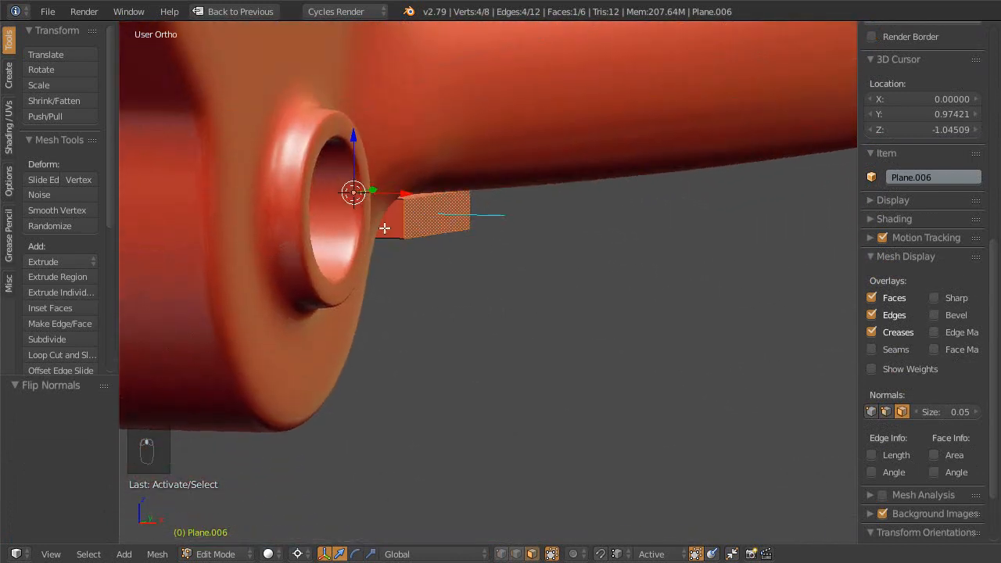
key("ctrl+KP_9")
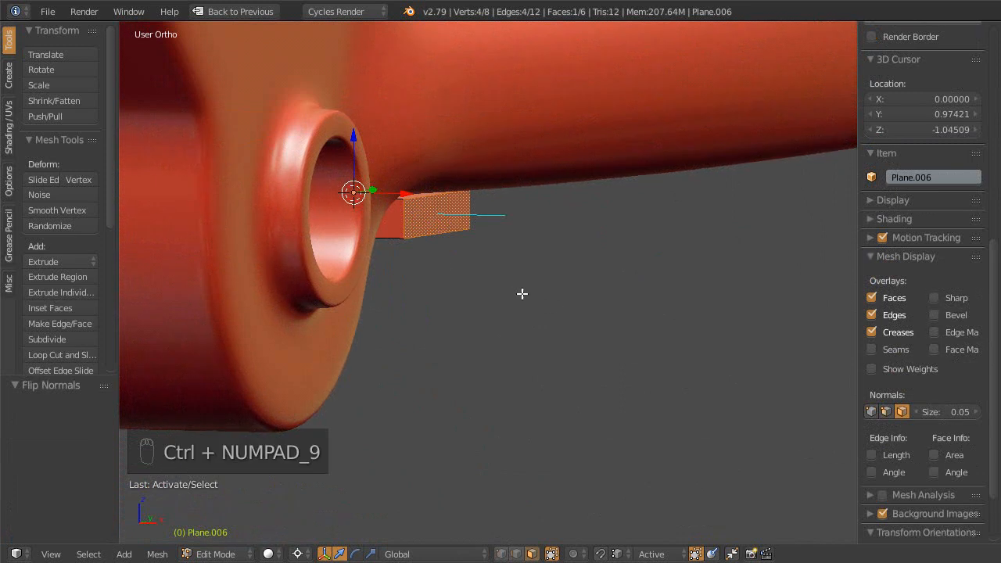
key("ctrl+KP_9")
key("ctrl+KP_7")
middle_click_drag(507, 176, 515, 474, "shift")
scroll(497, 352, "up", 2)
middle_click_drag(509, 312, 519, 319, "shift")
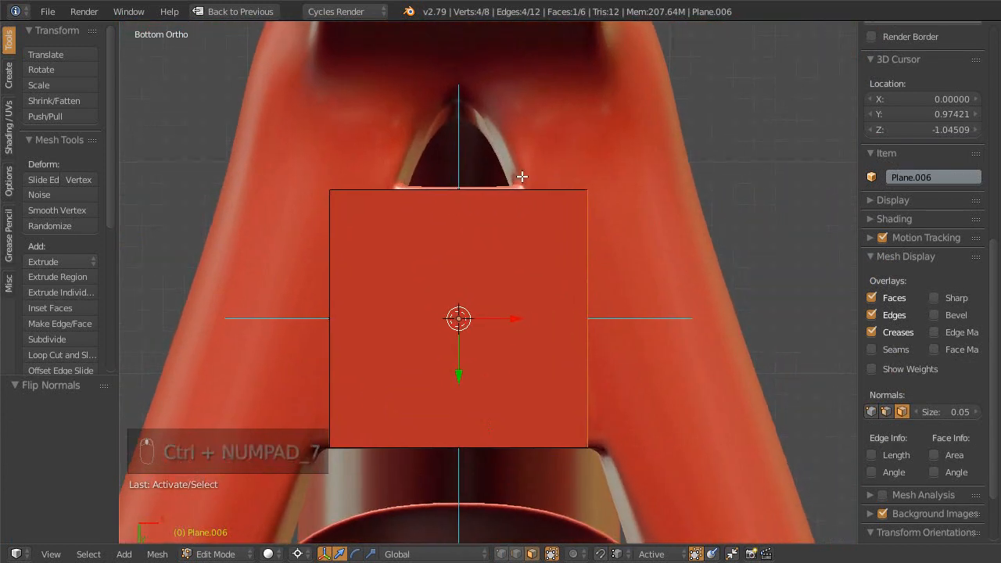
- Examine how the block sits under the bridge and between the chainstays, from above, below and at an angle
key("KP_9")
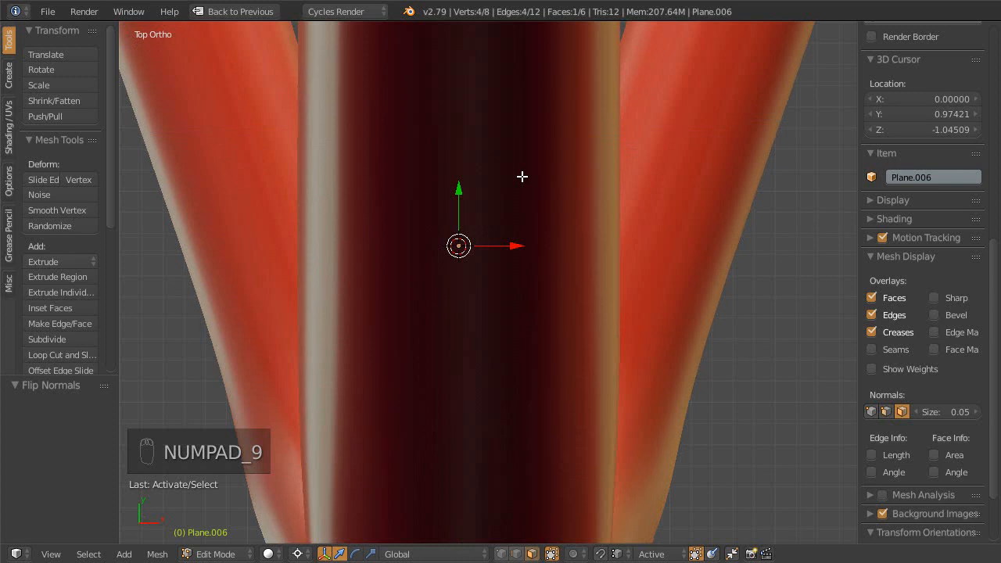
key("KP_7")
key("KP_7")
scroll(537, 308, "down", 6)
middle_click_drag(529, 400, 469, 158)
key("KP_7")
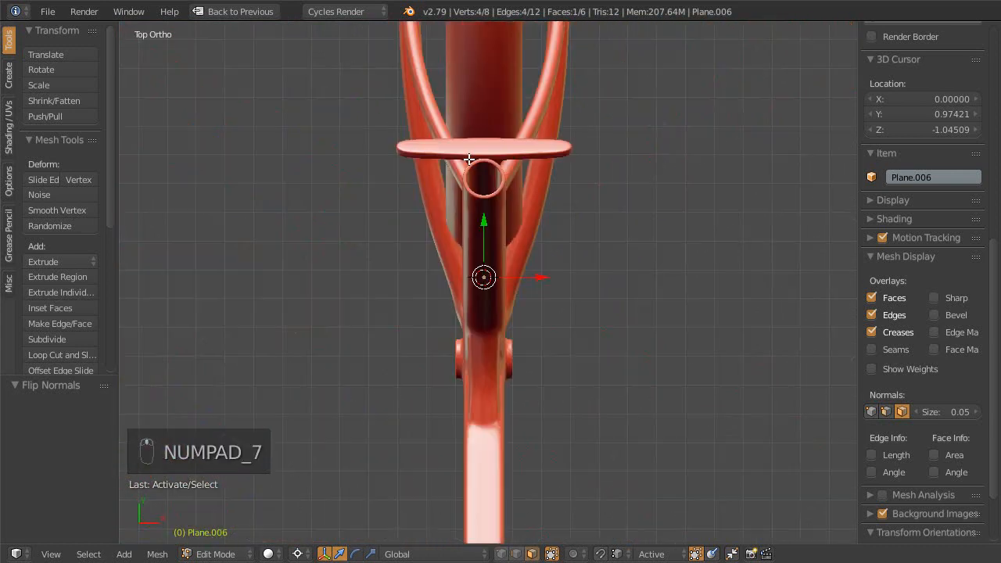
key("KP_9")
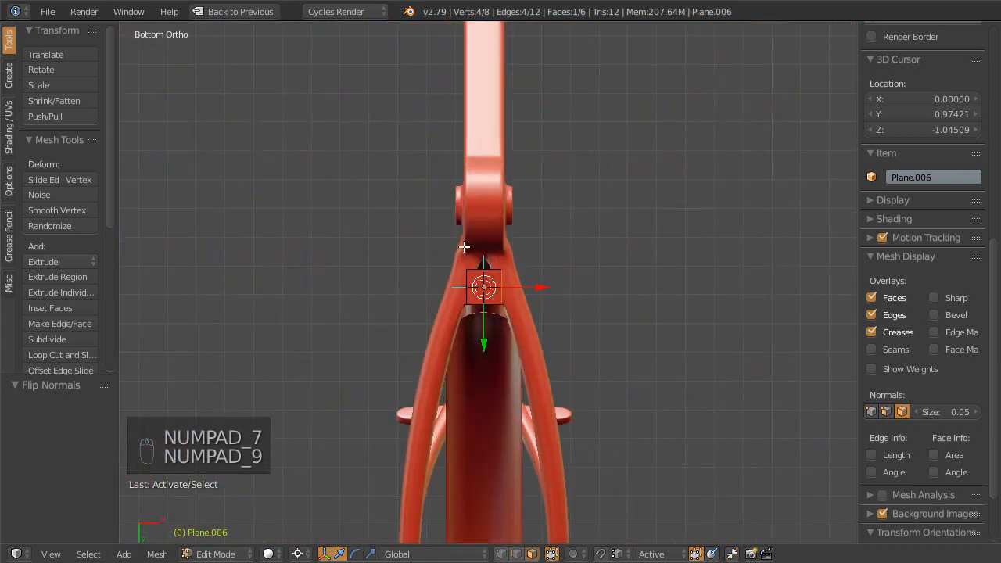
scroll(518, 209, "up", 4)
middle_click_drag(529, 263, 524, 352)
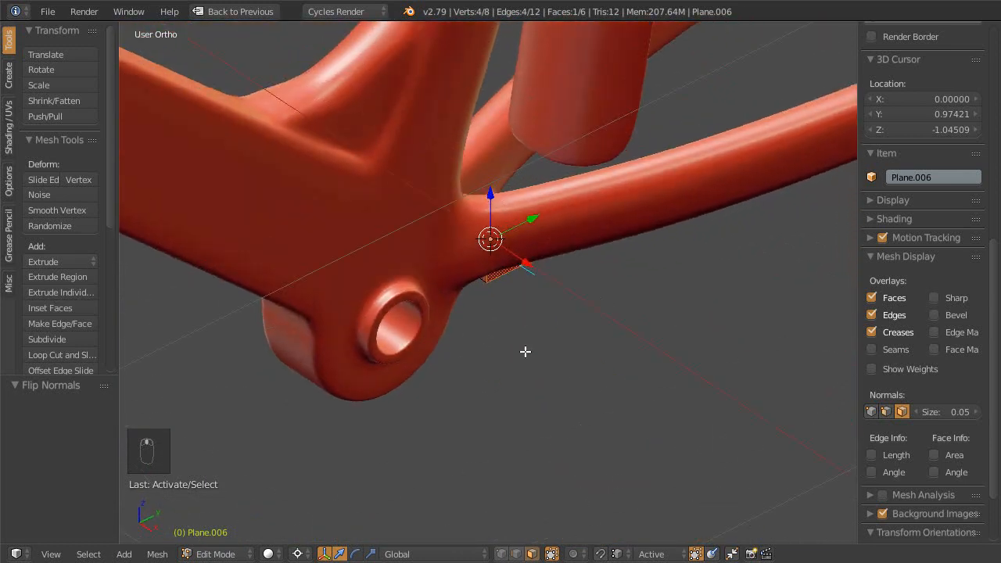
key("ctrl+KP_7")
scroll(536, 352, "up", 5)
middle_click_drag(557, 283, 553, 317, "shift")
middle_click_drag(543, 226, 545, 250, "ctrl")
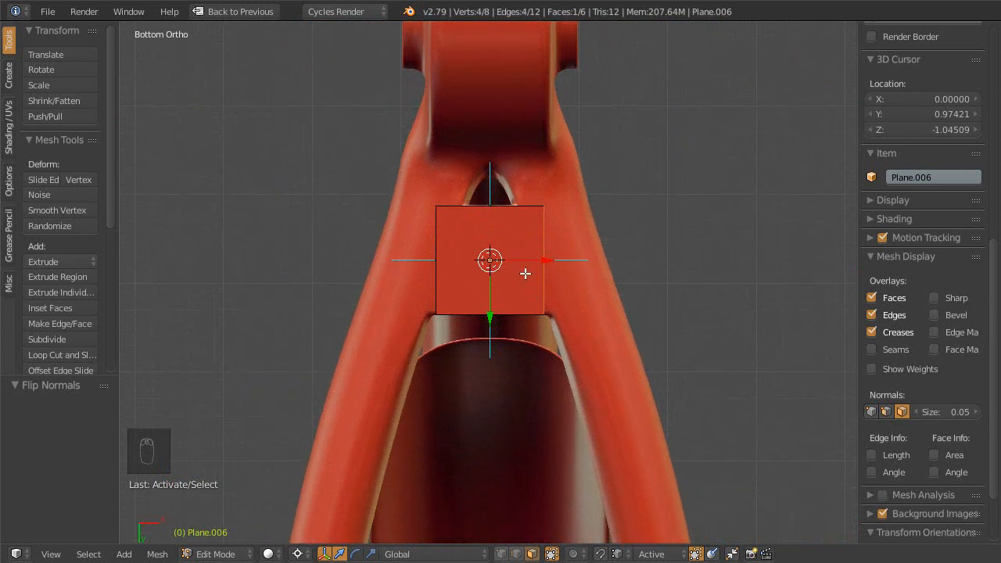
middle_click_drag(561, 266, 457, 315)
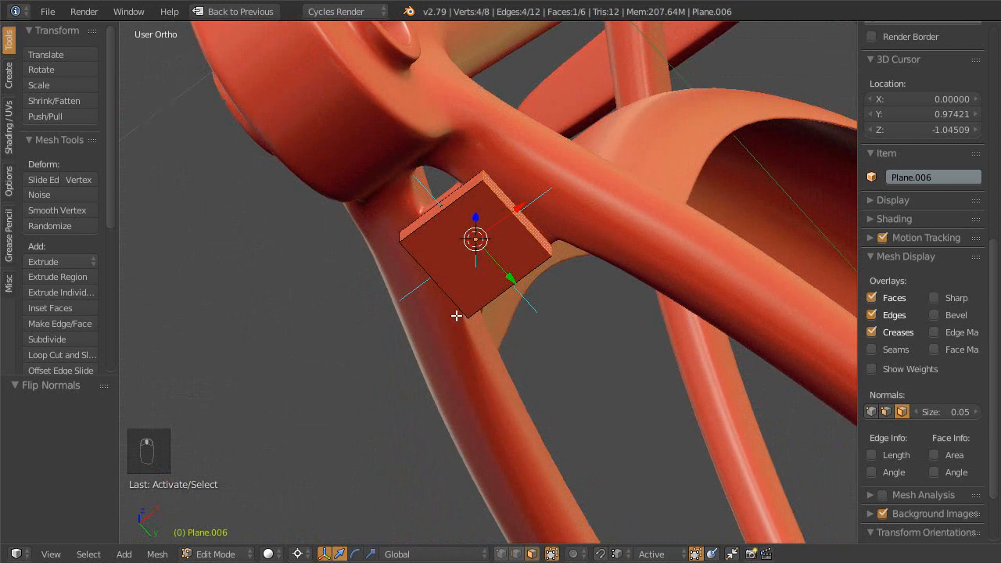
key("ctrl+KP_7")
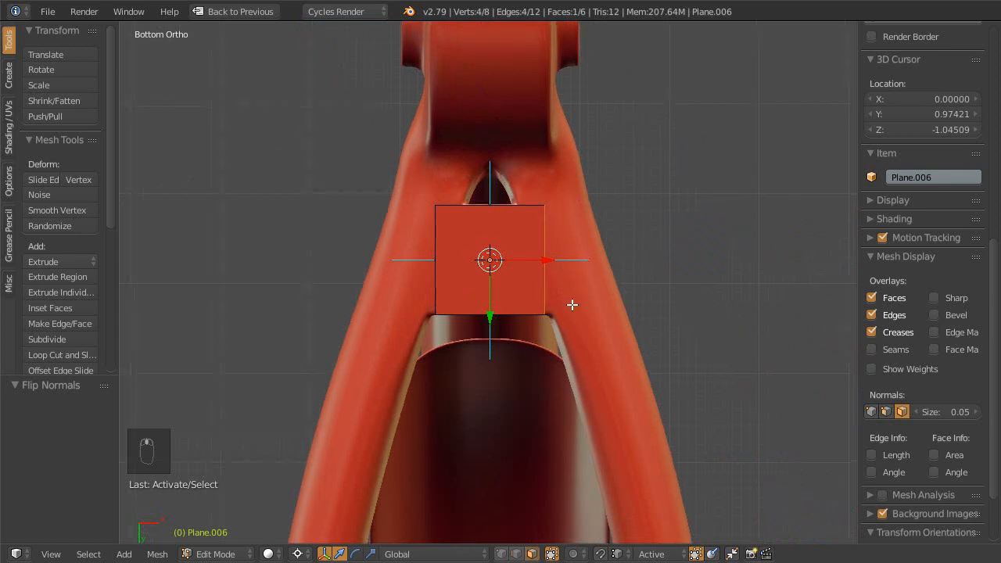
scroll(564, 282, "up", 2)
middle_click_drag(564, 283, 561, 280, "shift")
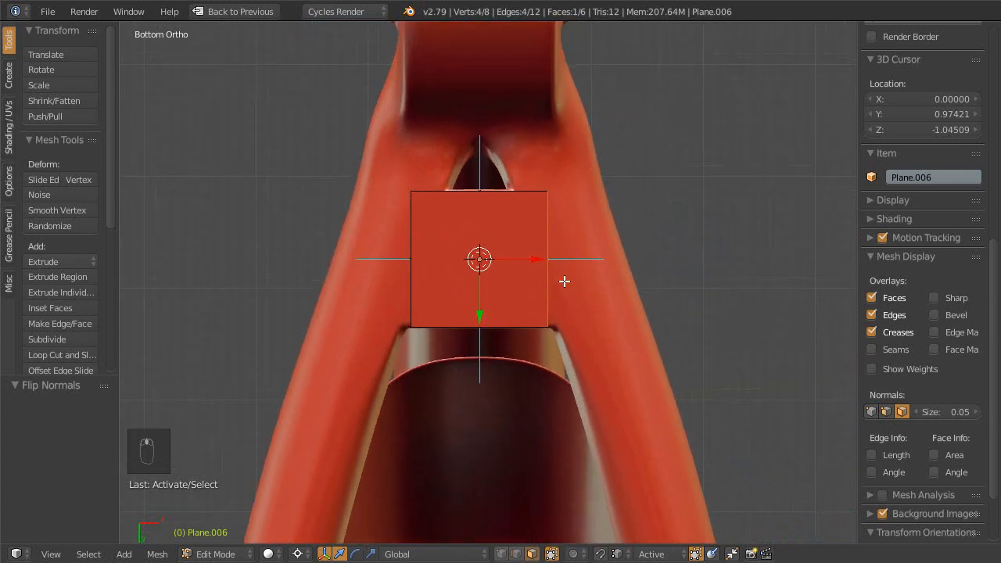
- Switch to vertex selection in wireframe display and try moving the block's rear corner vertices on the +X side along X
key("ctrl+Tab")
key("Up")
key("Up")
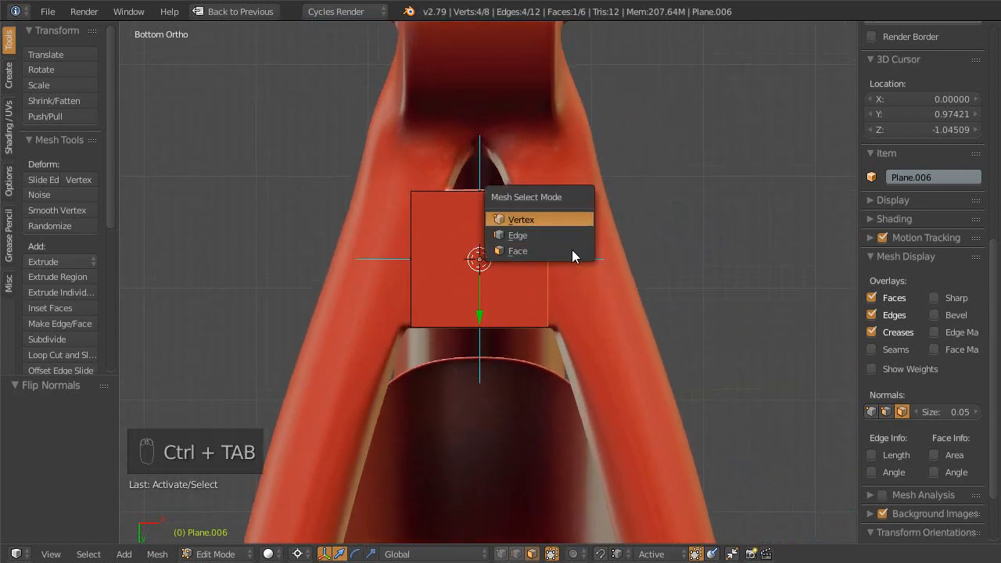
key("Return")
key("z")
scroll(568, 270, "up", 1)
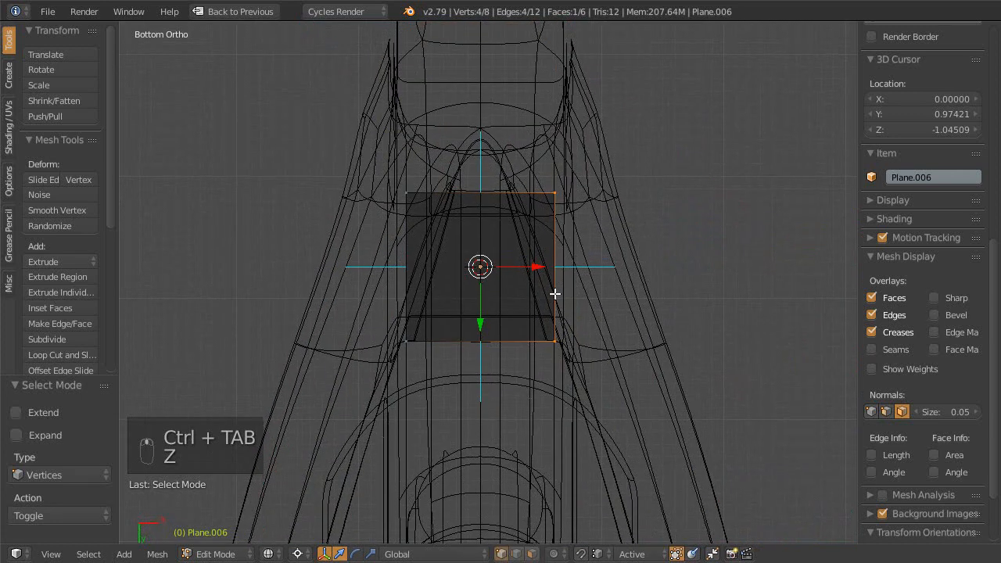
key("a")
key("c")
left_click(546, 331)
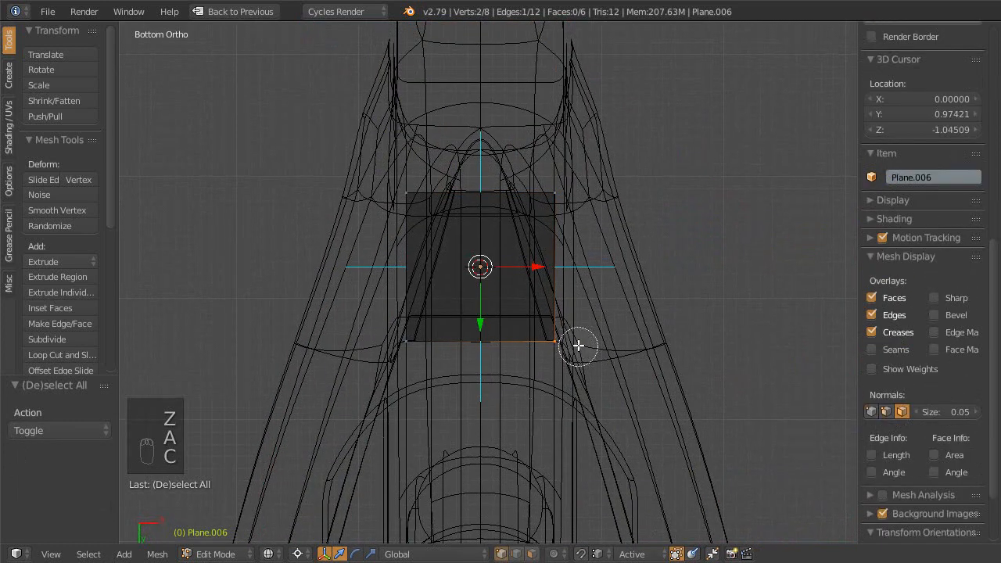
right_click(579, 347)
left_click_drag(533, 267, 592, 272)
right_click(592, 271)
- Add the front corner vertices to the selection and extrude the block's +X side outward about 0.077
middle_click_drag(571, 281, 552, 296, "shift")
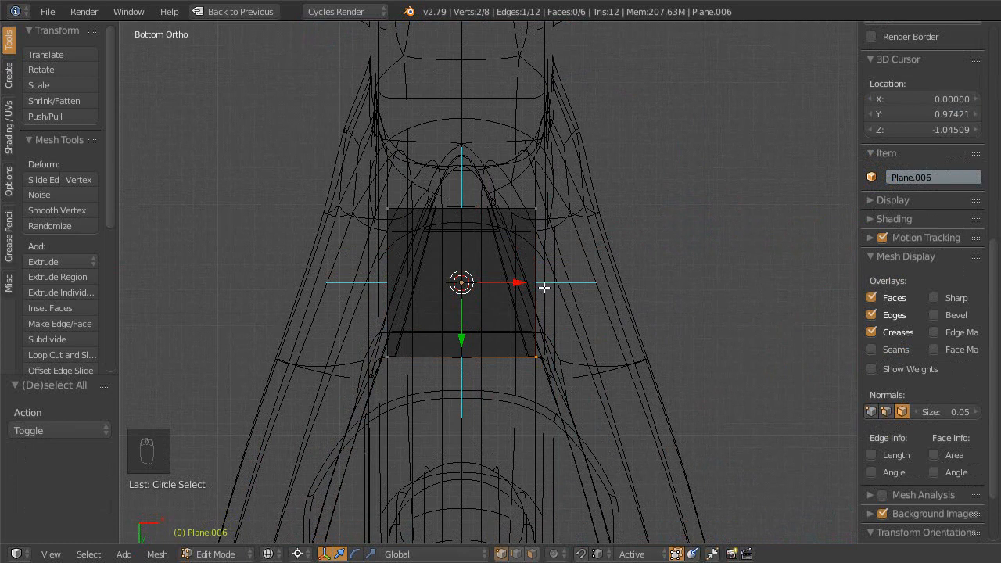
key("c")
left_click(539, 203)
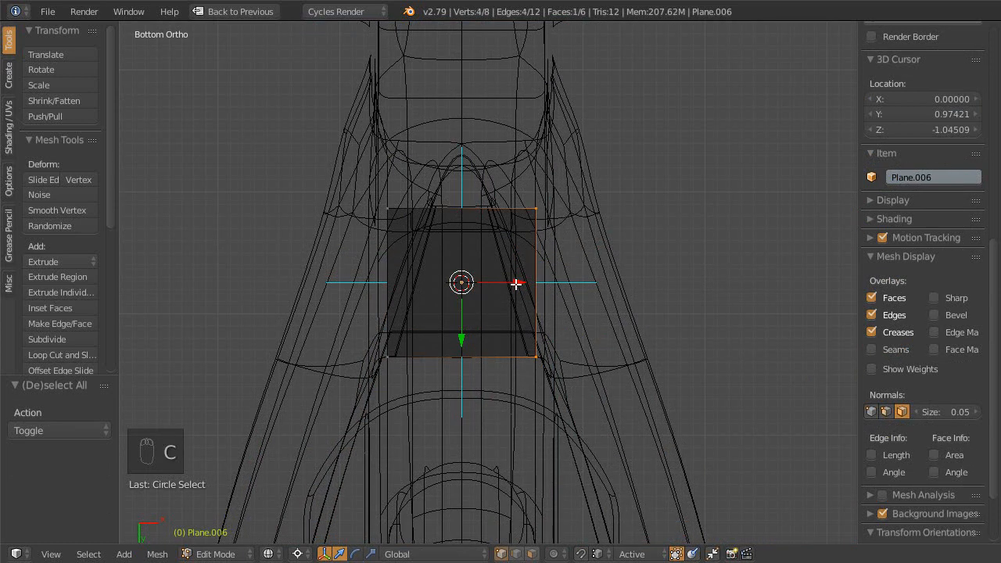
key("e")
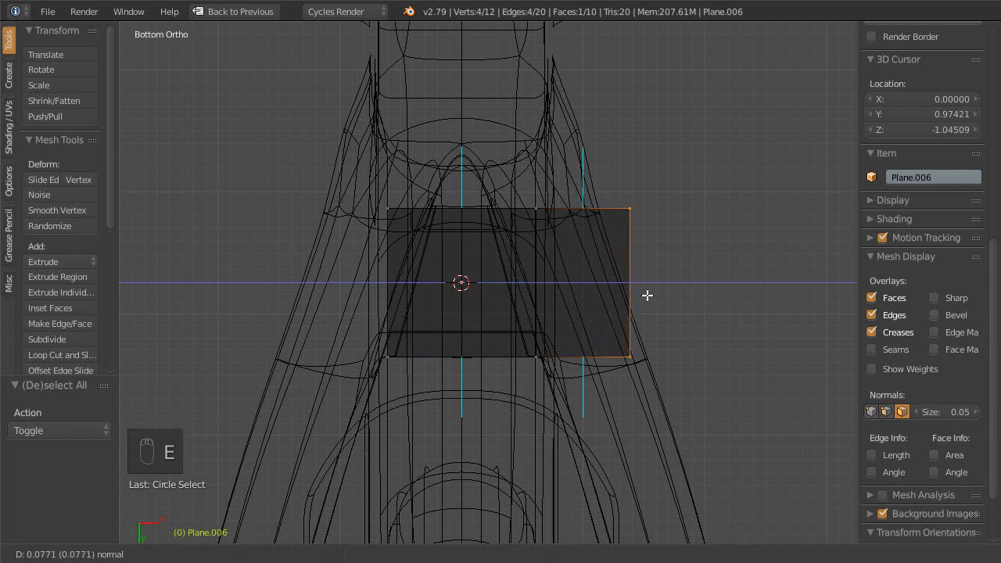
left_click(647, 295)
- Move the extruded side's front corner vertices inward about 0.03 along X to follow the chainstay
middle_click_drag(625, 320, 628, 302, "ctrl")
middle_click_drag(628, 302, 593, 310, "shift")
key("a")
key("c")
left_click(618, 208)
right_click(641, 227)
key("g")
key("x")
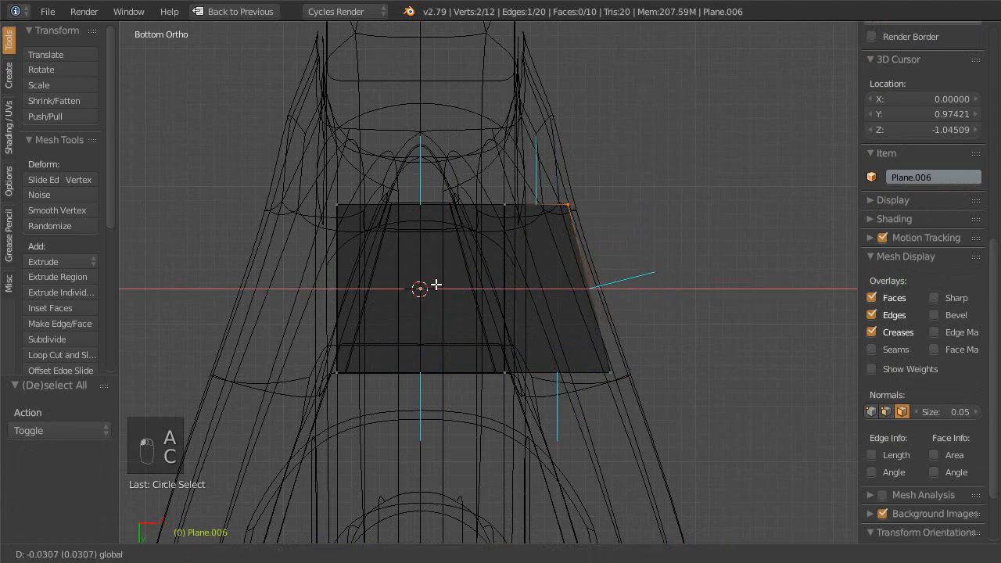
left_click(431, 285)
- Move the extruded side's rear corner vertices outward 0.010 along X
key("a")
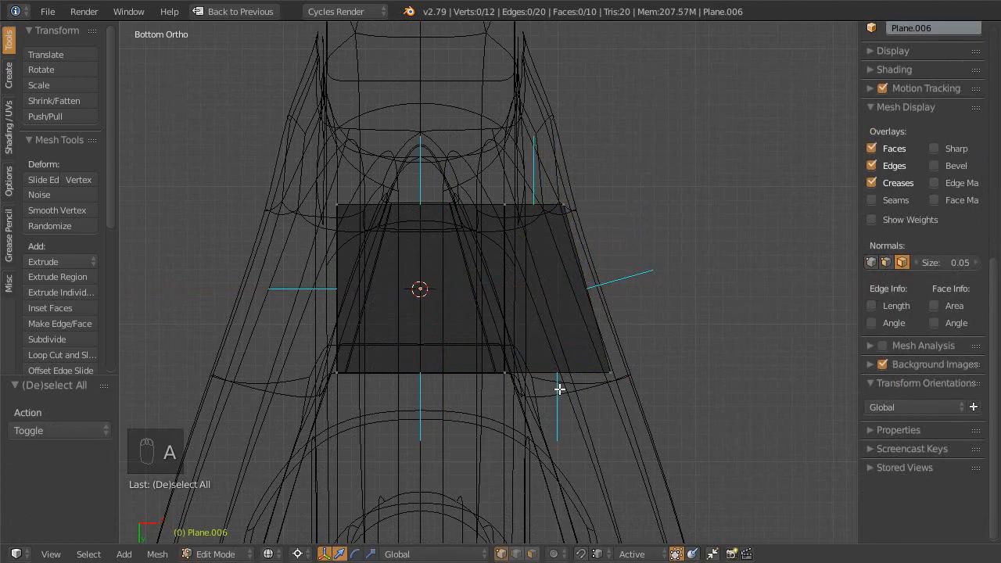
key("c")
left_click(614, 371)
right_click(614, 370)
key("g")
key("x")
left_click(479, 285)
- Check the tapered block in solid shading against the kickstand mount in the reference photo
mouse_move(479, 286)
middle_mouse_down()
mouse_move(559, 271)
mouse_move(511, 383)
middle_mouse_up()
key("z")
middle_click_drag(597, 124, 473, 377)
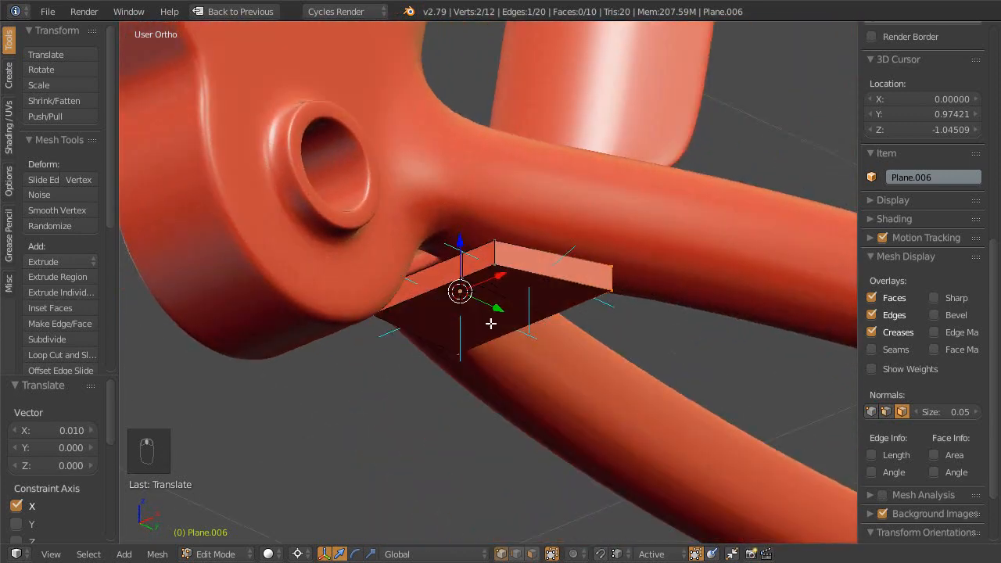
key("shift+space")
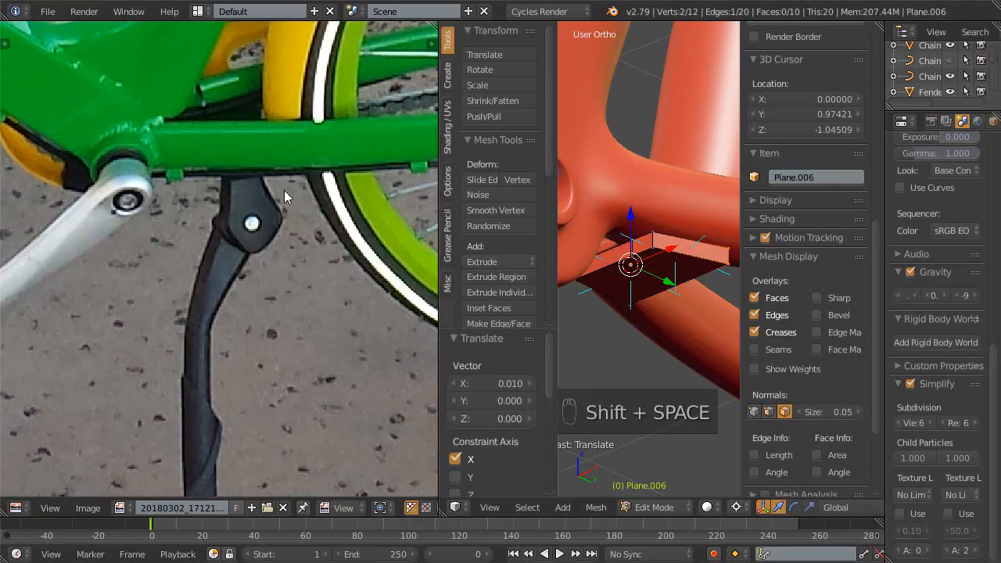
key("shift+space")
scroll(576, 351, "up", 3)
middle_click_drag(602, 333, 526, 343)
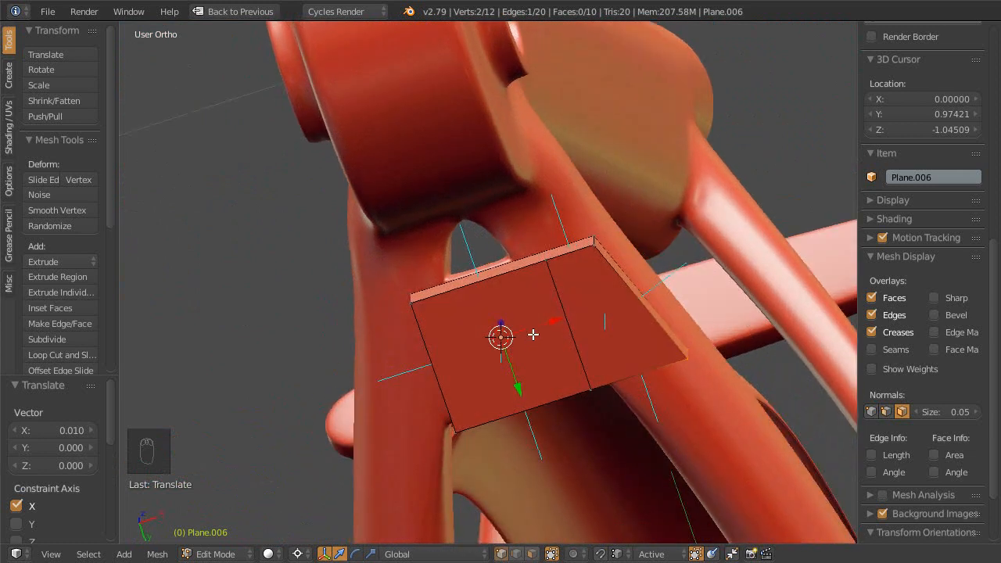
- Undo the corner moves and the side extrusion of the block
key("ctrl+z")
key("ctrl+z")
key("ctrl+z")
key("ctrl+z")
key("ctrl+z")
key("ctrl+z")
key("ctrl+z")
key("ctrl+z")
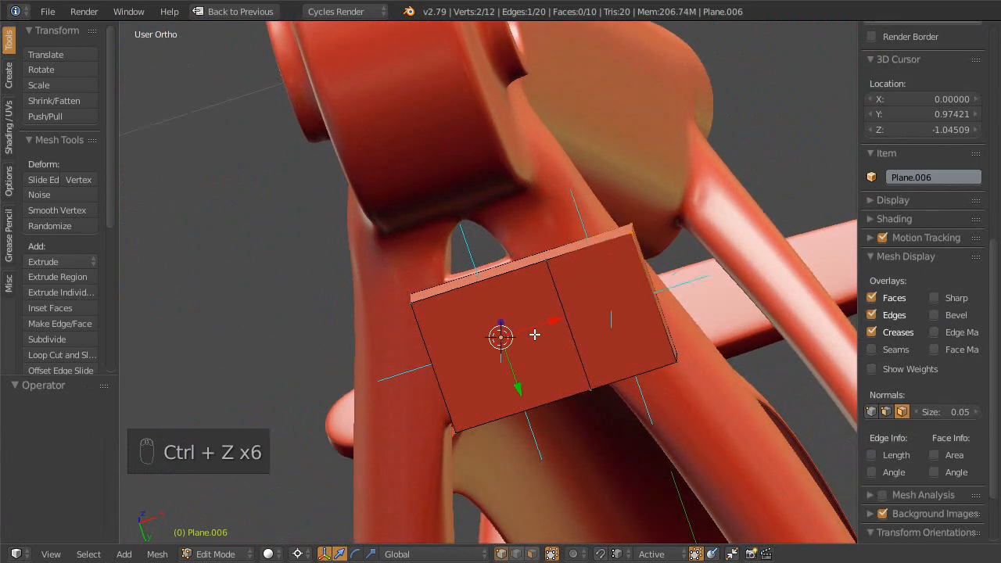
key("ctrl+z")
key("ctrl+z")
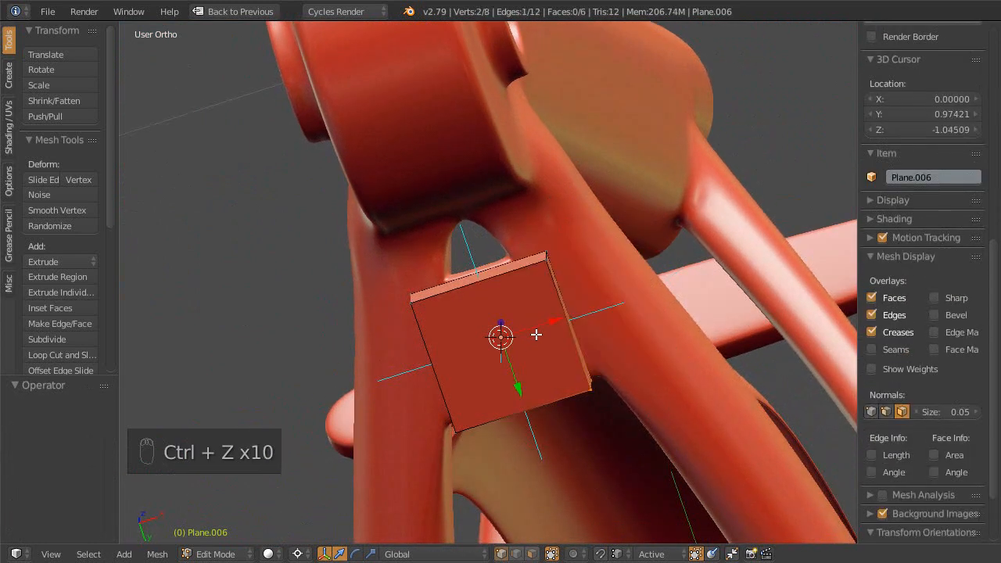
middle_click_drag(554, 328, 548, 345)
right_click_drag(557, 305, 492, 315)
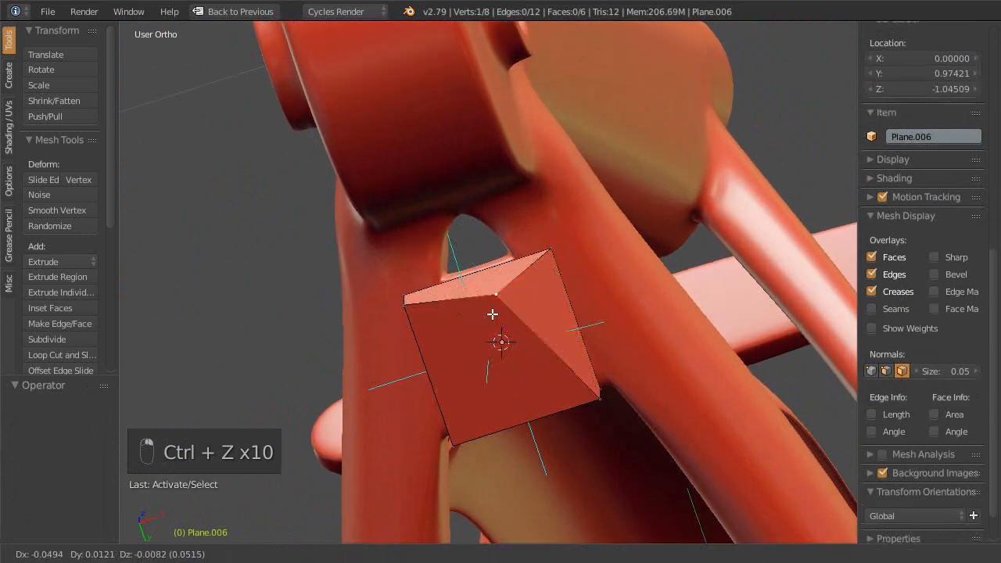
right_click(480, 310)
key("z")
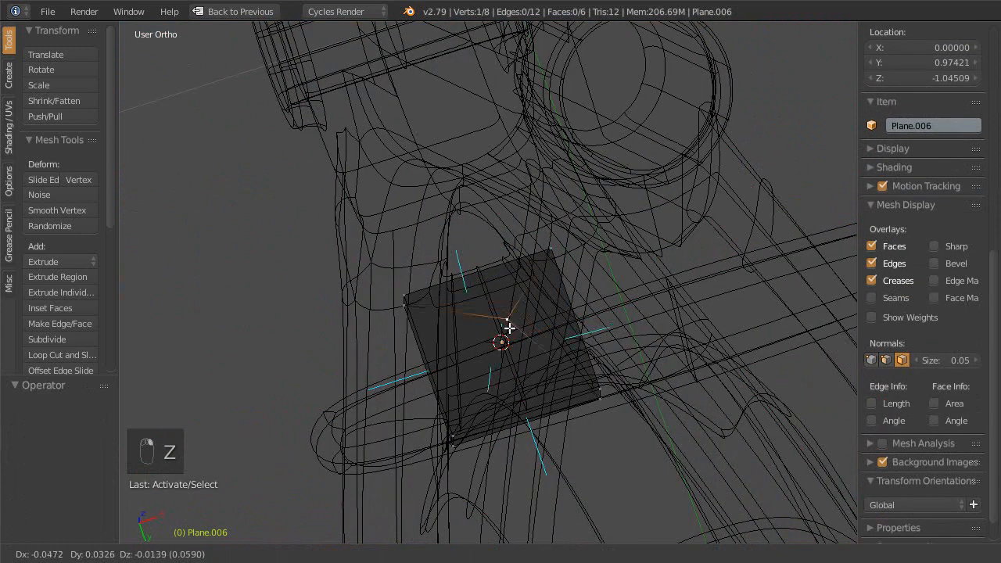
middle_click_drag(527, 310, 553, 379)
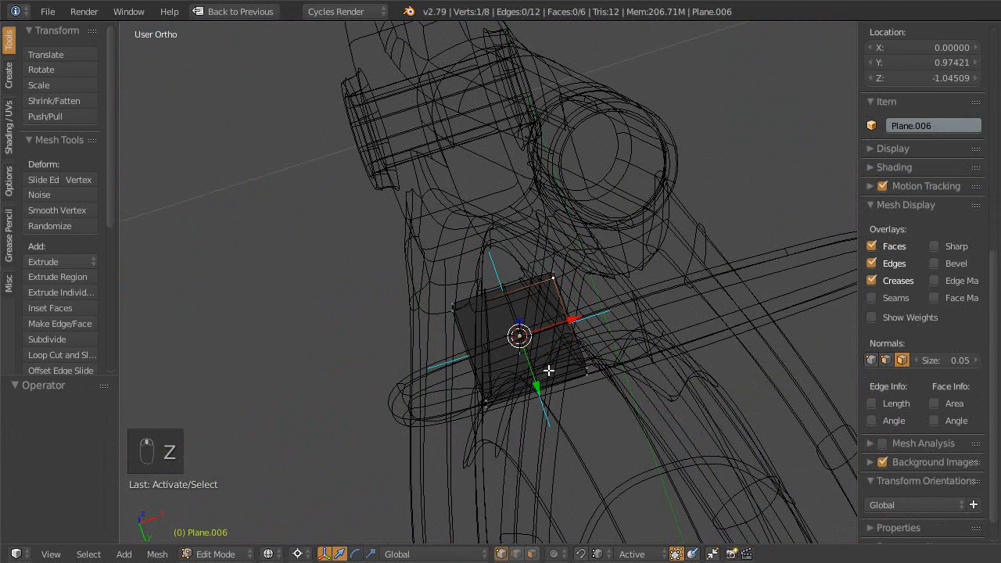
- Select the whole block and scale it by 1.425 along X
key("a")
key("a")
key("a")
key("s")
key("x")
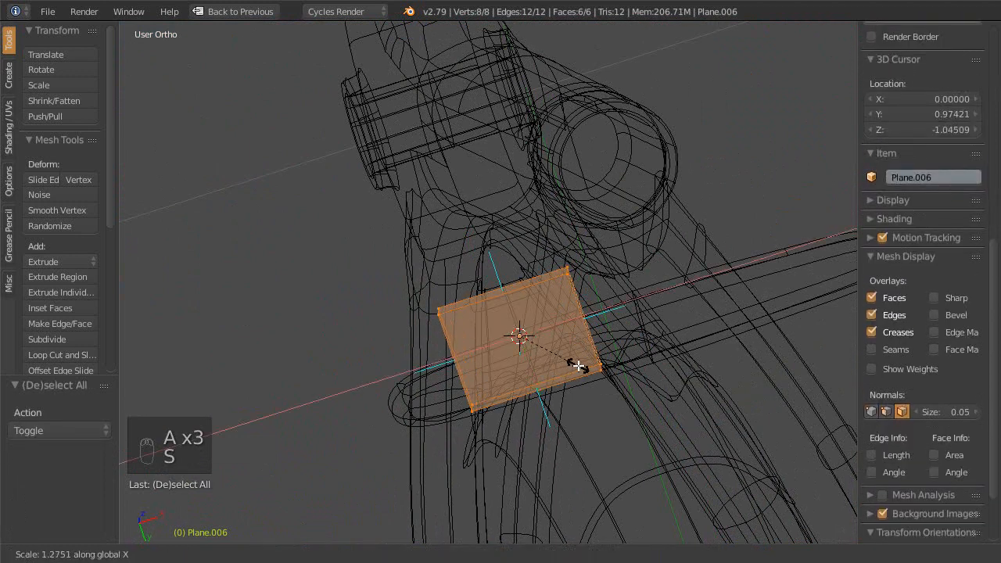
left_click(587, 366)
- Scale the whole block by 0.932 along Z and return to solid shading
middle_click_drag(588, 368, 588, 438)
key("s")
key("z")
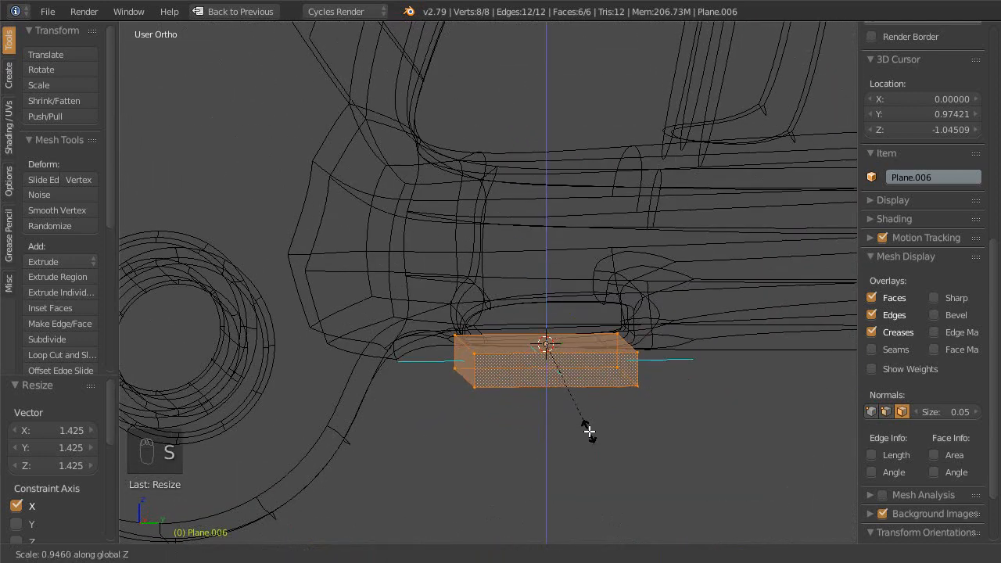
left_click(582, 428)
mouse_move(579, 429)
middle_mouse_down()
mouse_move(610, 436)
mouse_move(661, 398)
mouse_move(423, 418)
mouse_move(532, 393)
mouse_move(550, 315)
mouse_move(527, 264)
mouse_move(404, 531)
mouse_move(514, 383)
mouse_move(554, 398)
mouse_move(589, 440)
mouse_move(529, 463)
mouse_move(570, 380)
mouse_move(532, 344)
mouse_move(519, 258)
mouse_move(534, 375)
mouse_move(576, 282)
mouse_move(540, 266)
mouse_move(545, 453)
mouse_move(566, 409)
mouse_move(550, 404)
mouse_move(555, 370)
mouse_move(592, 341)
mouse_move(559, 337)
middle_mouse_up()
key("z")
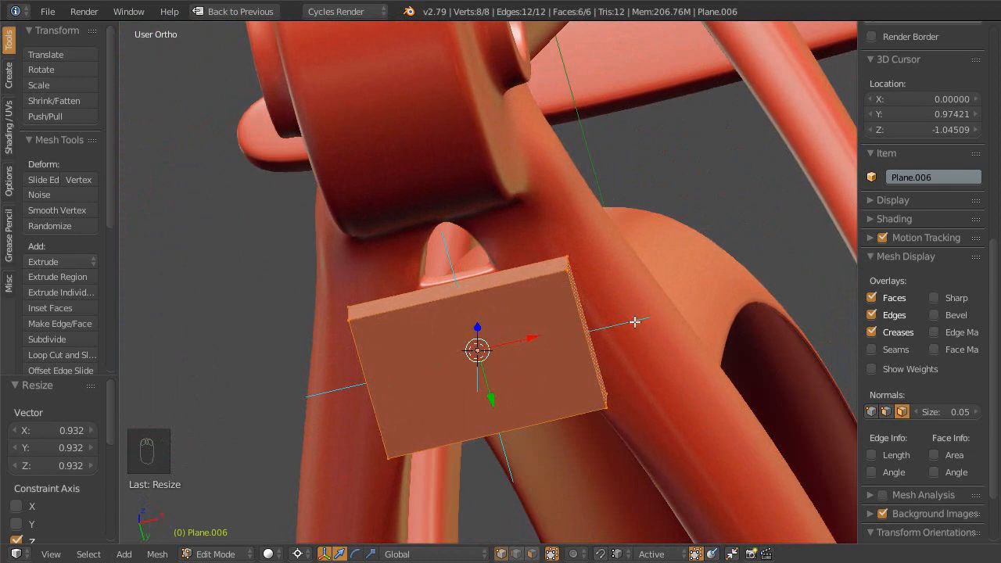
- Switch to face selection and move the block's +X side face outward 0.036 along X
key("ctrl+Tab")
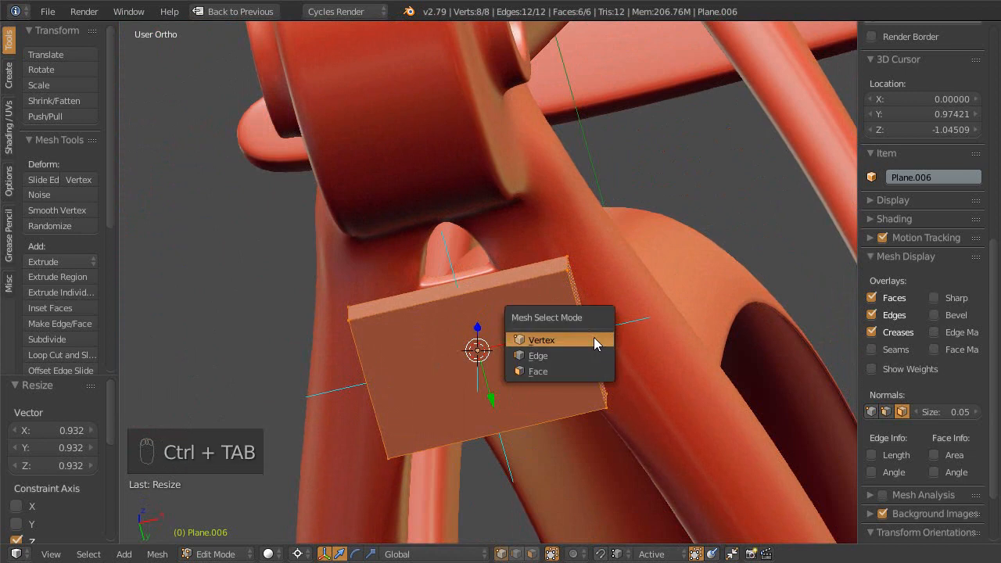
left_click(594, 338)
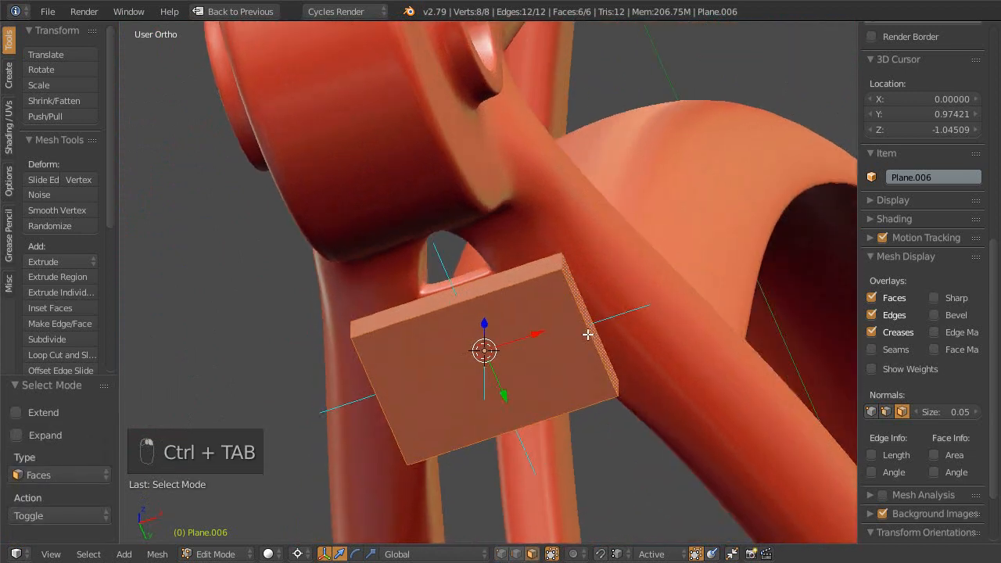
left_click(592, 327)
left_click_drag(531, 340, 583, 329)
middle_click_drag(583, 329, 543, 338)
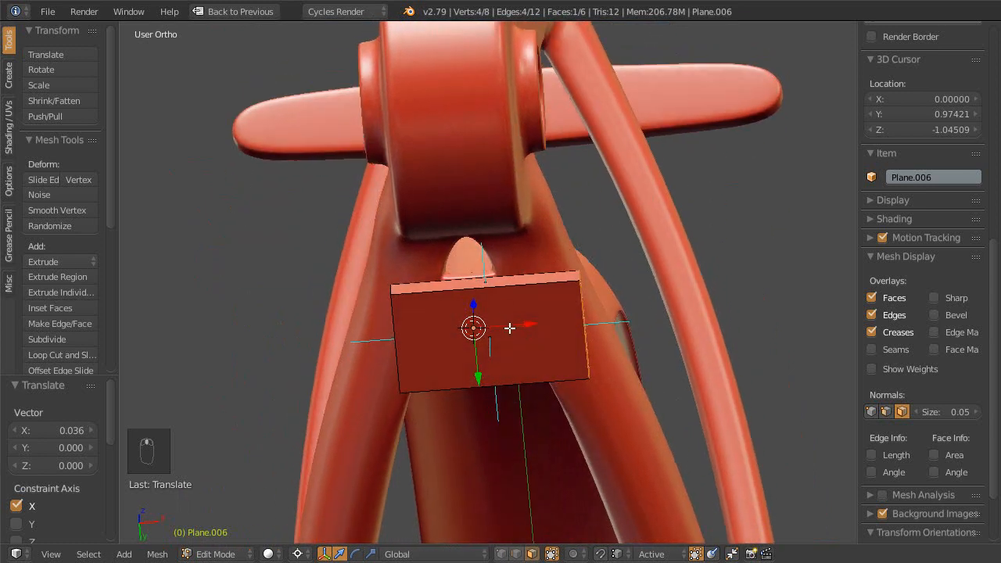
- Add one loop cut across the block's underside and slide it toward the +X end with a factor of about -0.35
key("ctrl+r")
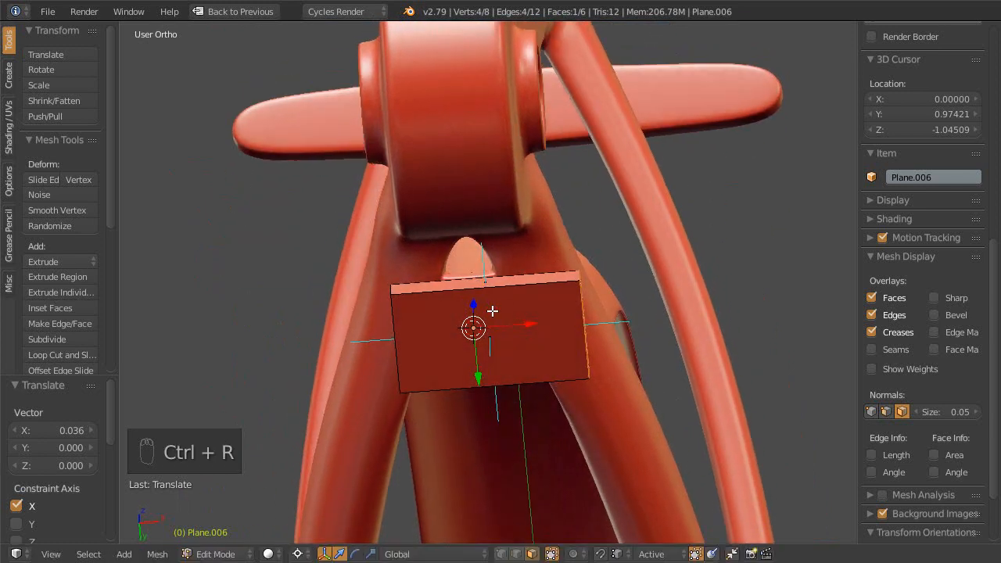
key("ctrl+r")
left_click(491, 313)
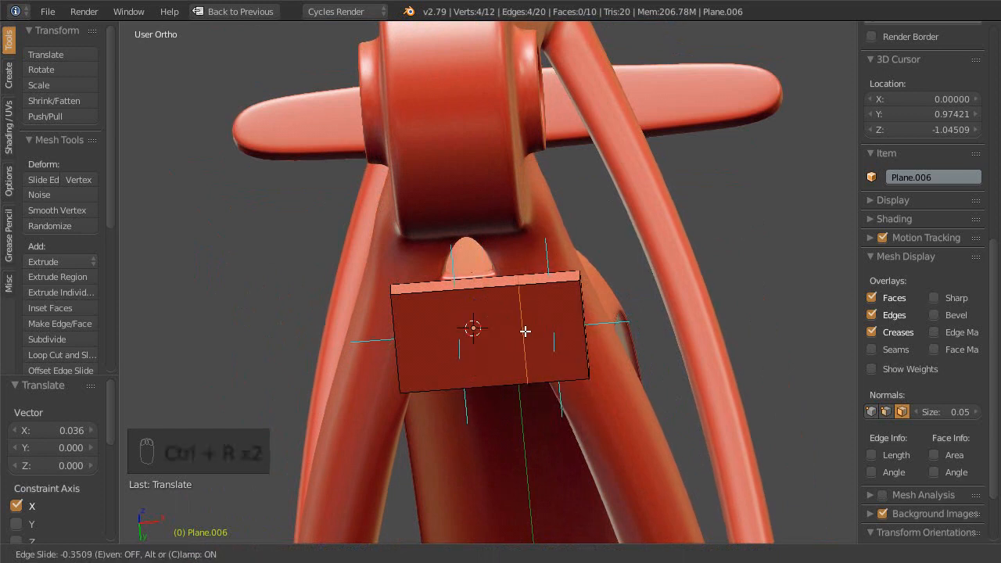
left_click(525, 332)
- Switch to face selection and extrude the underside face at the block's +X end downward
key("ctrl+Tab")
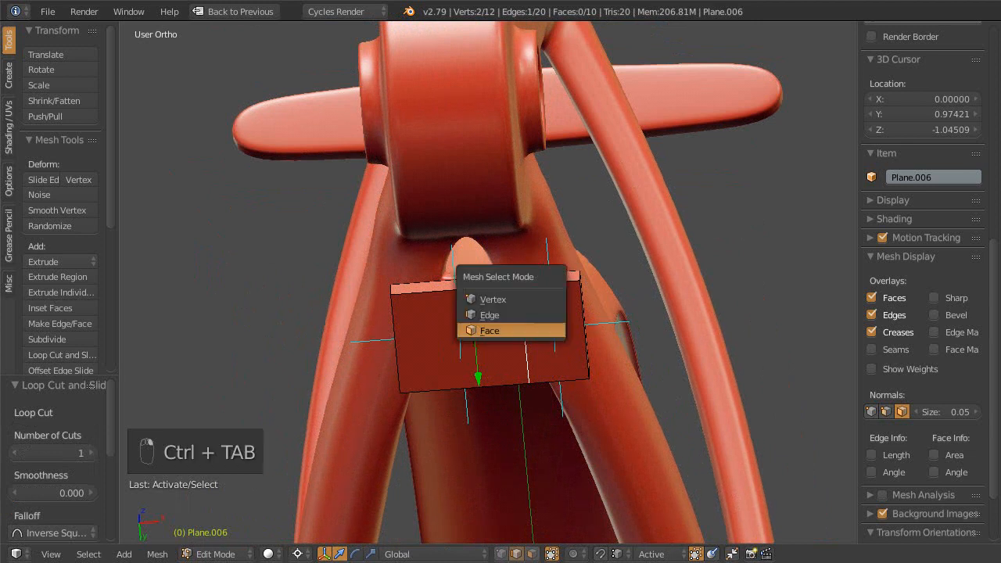
left_click(545, 331)
right_click(548, 344)
middle_click_drag(547, 344, 556, 411)
key("e")
left_click(545, 445)
- Scale the extruded face down about its median point and move it up 0.008 along Z
key("ctrl+comma")
middle_click_drag(621, 438, 592, 408)
key("s")
left_click(658, 453)
left_click_drag(571, 401, 566, 380)
middle_click_drag(564, 383, 538, 380, "ctrl")
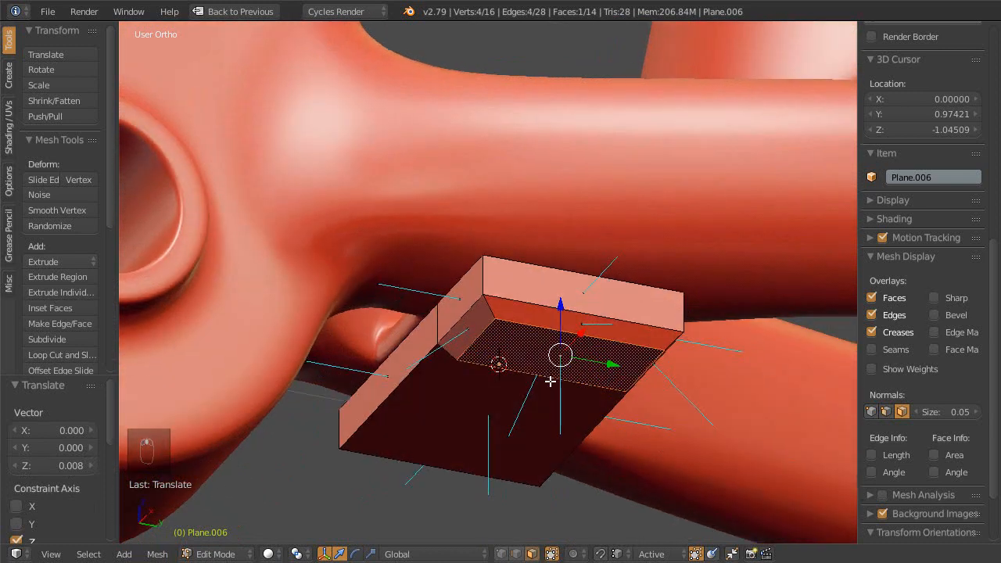
- Add a level 3 Subdivision Surface to the block and shade it smooth
key("ctrl+3")
middle_click_drag(565, 367, 215, 265)
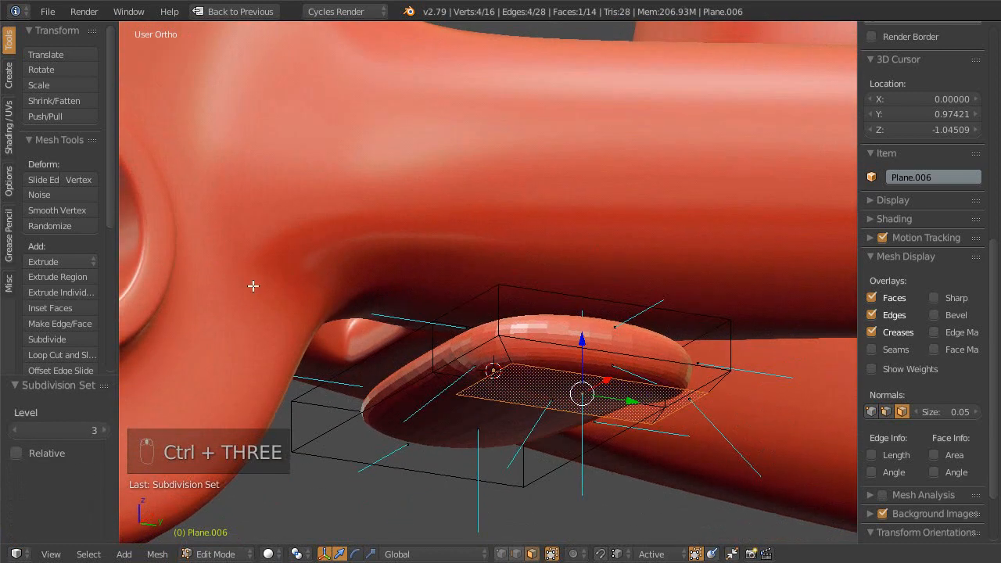
key("Tab")
key("Tab")
middle_click_drag(462, 289, 591, 204)
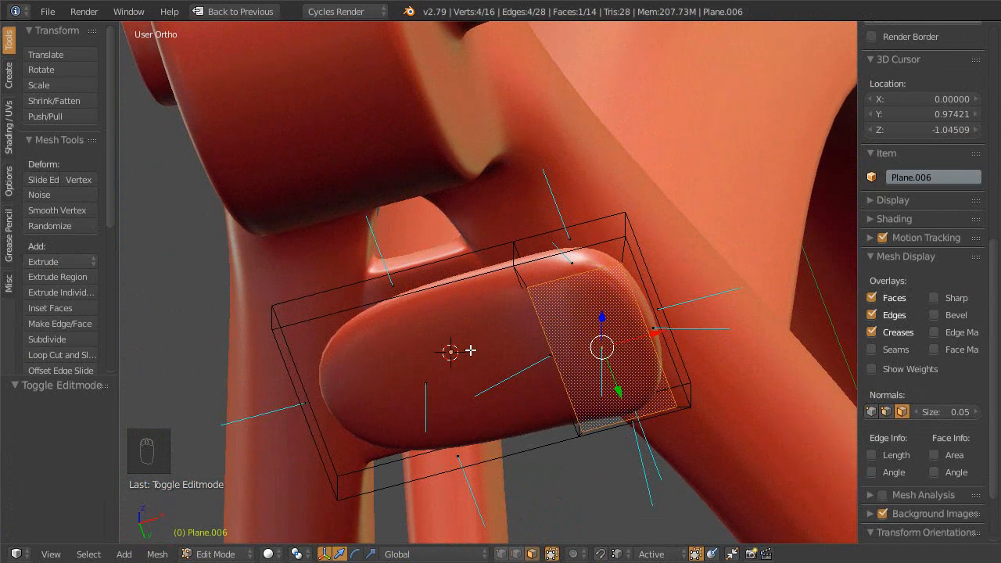
- Restore the split layout, narrow the reference photo area and widen the properties area
key("shift+space")
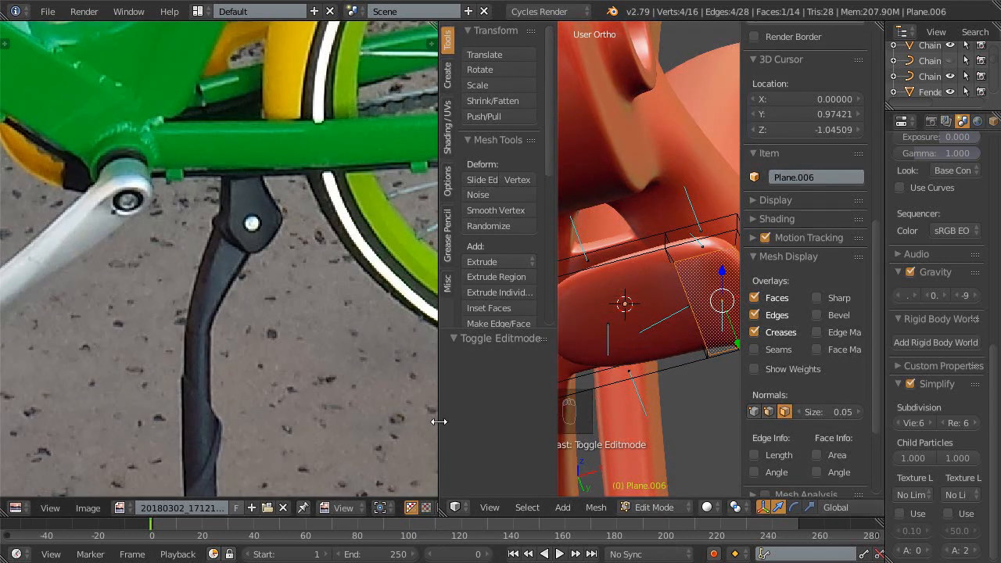
left_click_drag(439, 421, 54, 410)
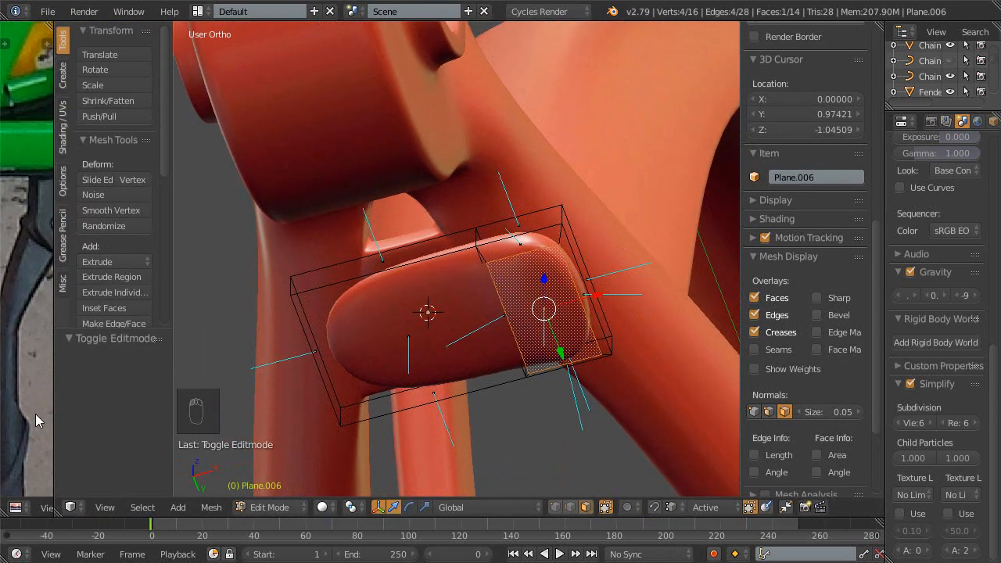
key("shift+space")
key("shift+space")
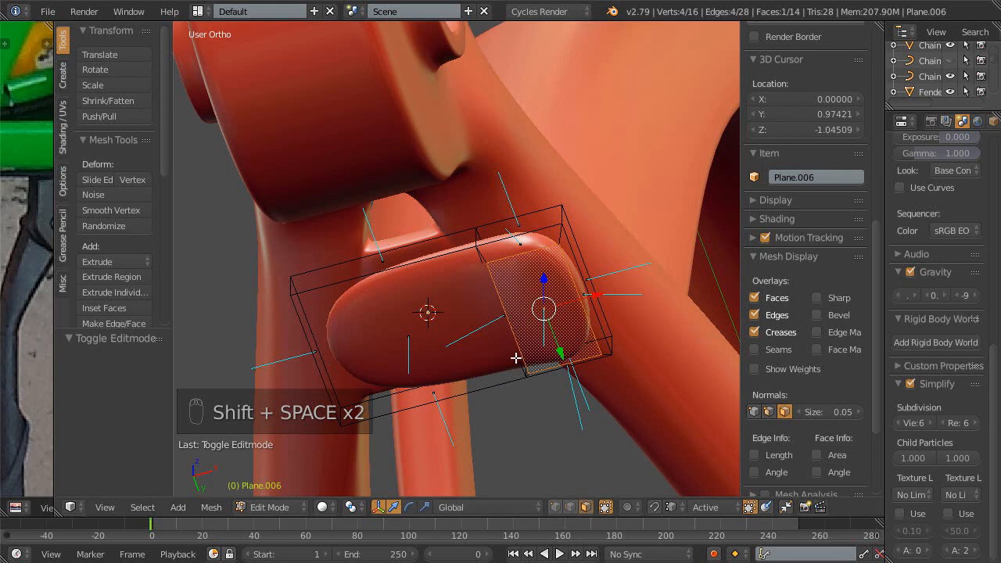
left_click(889, 269)
left_click(895, 271)
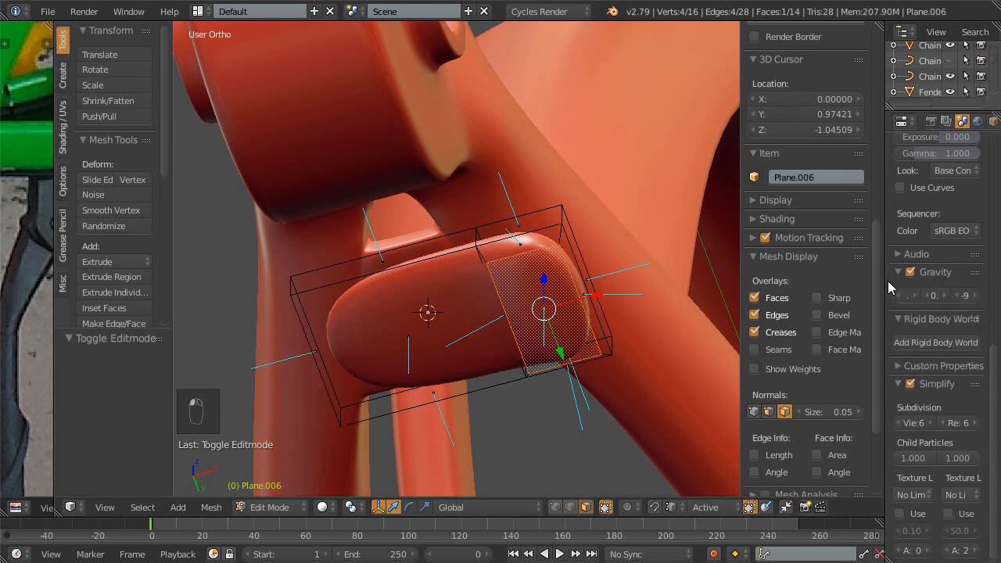
left_click(888, 278)
left_click(892, 273)
left_click_drag(888, 284, 883, 284)
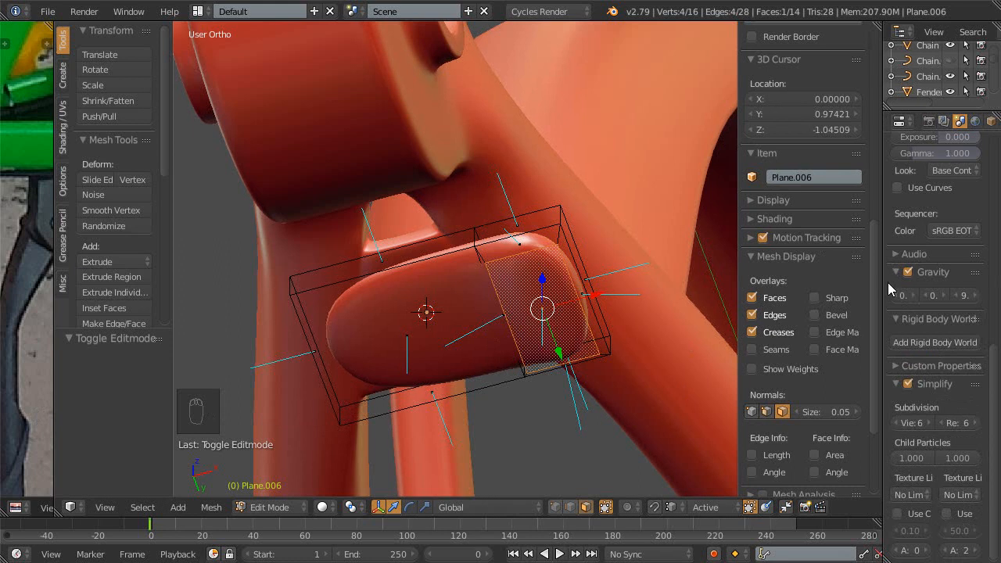
left_click_drag(886, 283, 777, 317)
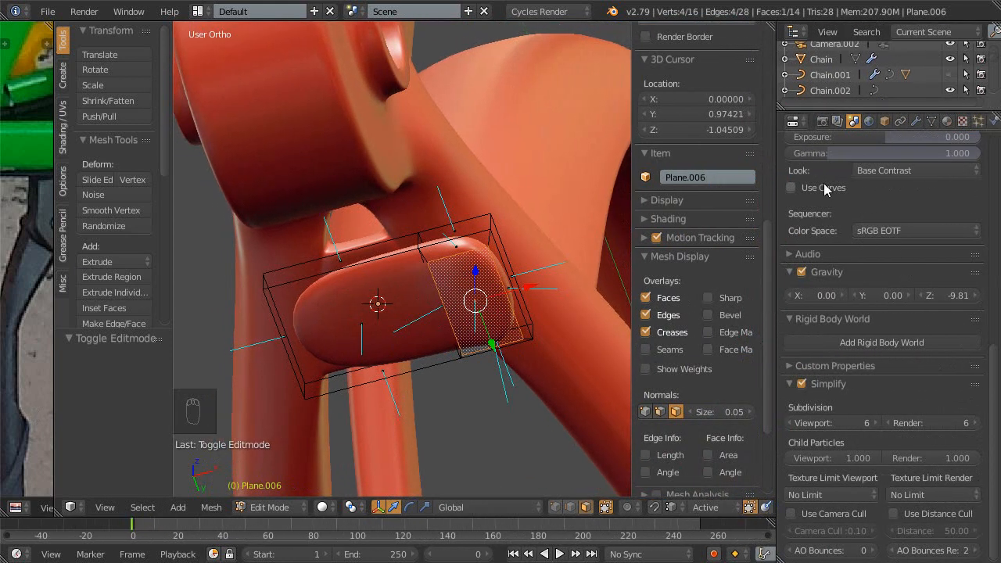
- Enable Optimal Display and edit-cage display on the block's Subdivision Surface modifier, and save the file
left_click(914, 121)
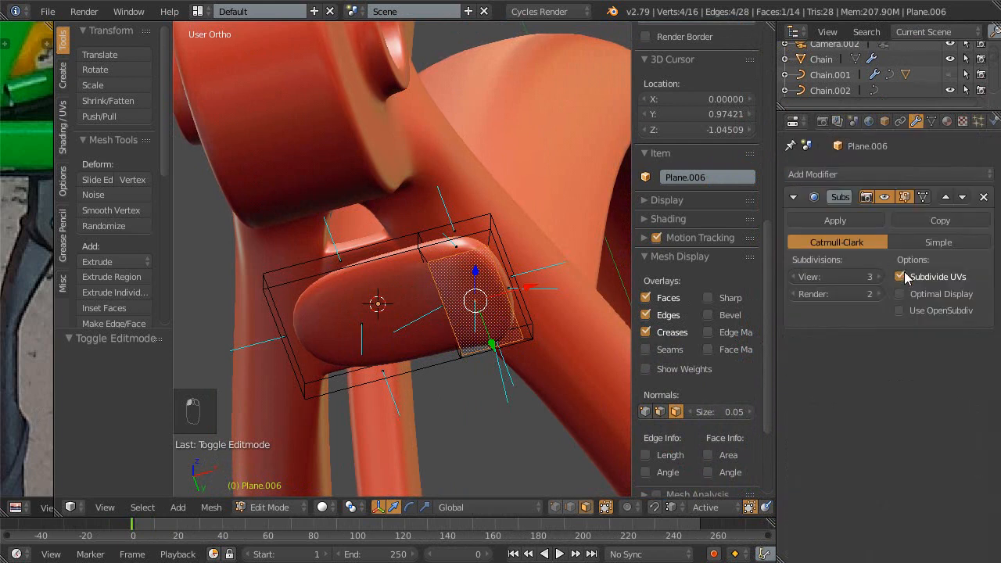
left_click(899, 294)
middle_click_drag(465, 273, 464, 313)
key("ctrl+s")
left_click(464, 311)
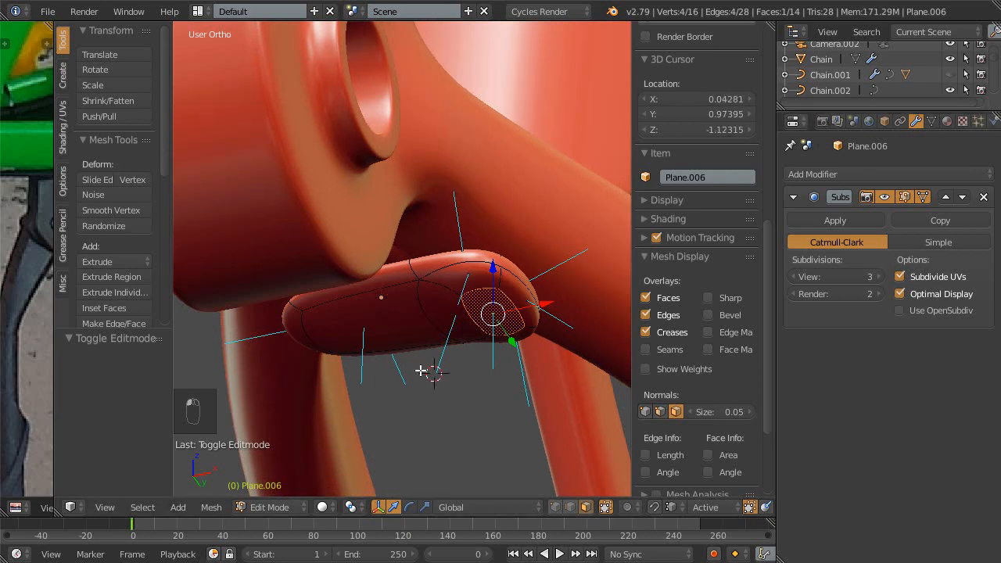
- Switch to edge selection and select the first edges along the block's underside outline
middle_click_drag(431, 343, 430, 306)
right_click(387, 286)
key("ctrl+Tab")
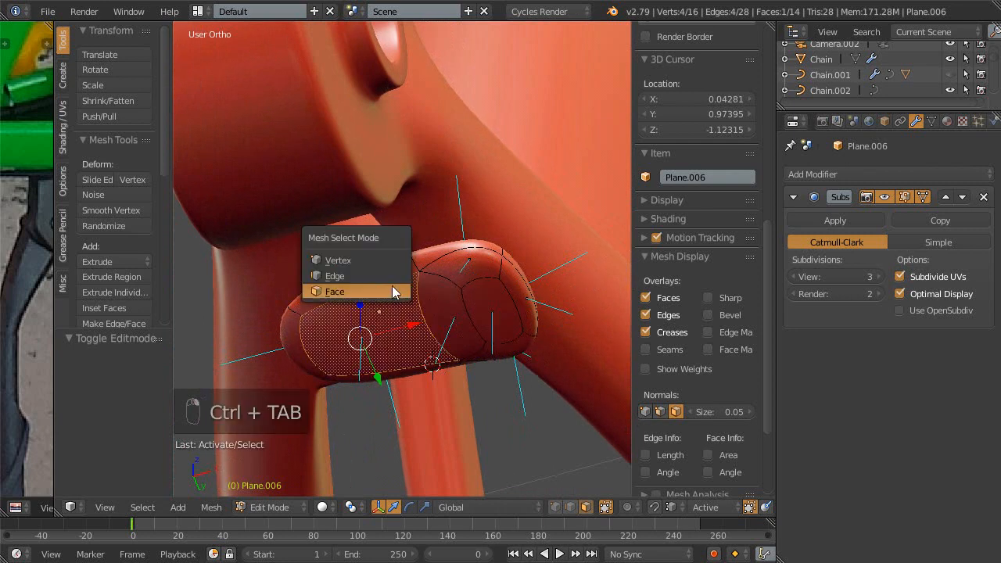
left_click(391, 281)
right_click(385, 286)
middle_click_drag(385, 286, 400, 380)
right_click(316, 287, "shift")
middle_click_drag(317, 287, 398, 280)
- Hide every object except the block and maximize the 3D view
key("Tab")
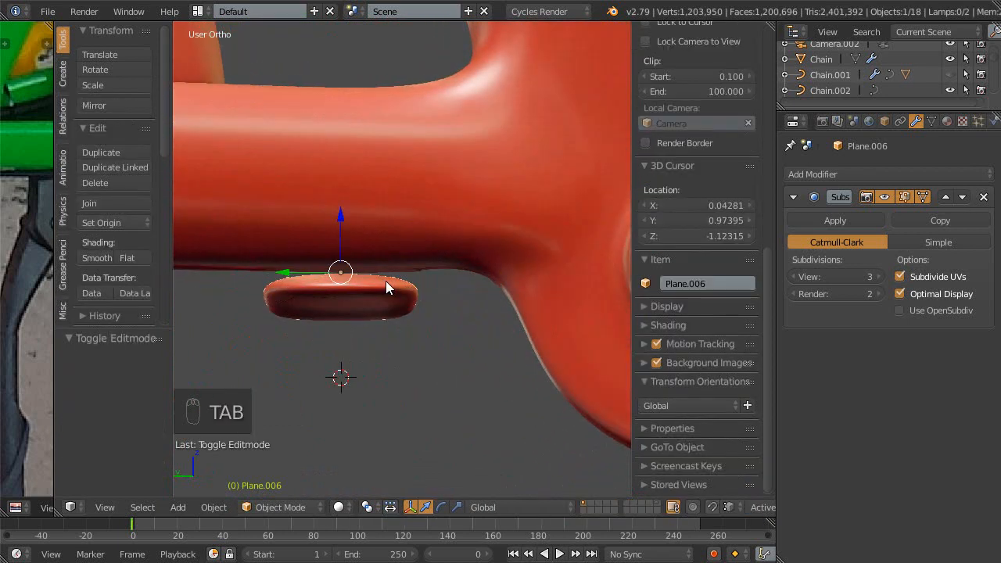
key("shift+h")
middle_click_drag(381, 290, 432, 314, "shift")
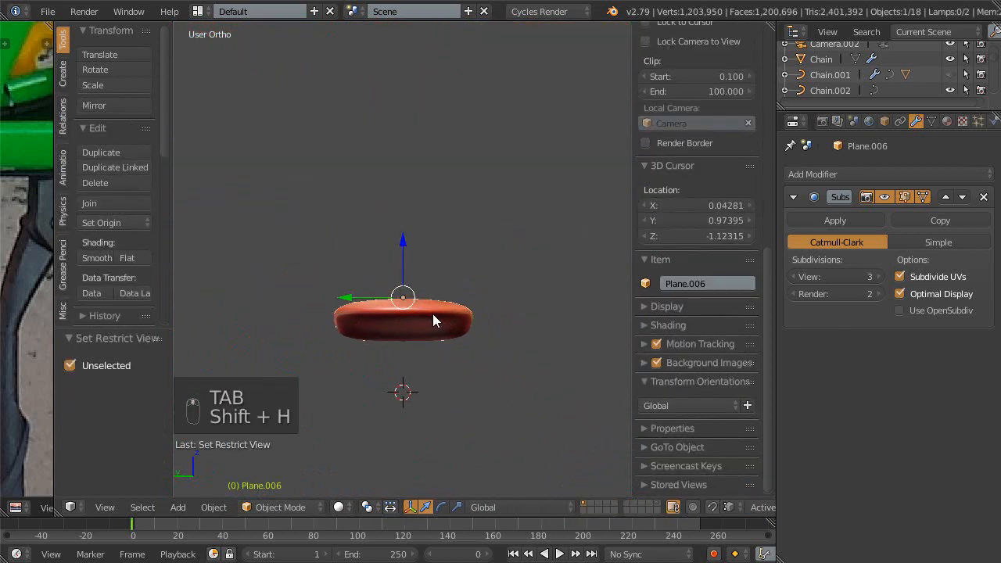
key("shift+space")
scroll(489, 414, "up", 2)
middle_click_drag(488, 413, 507, 405)
- Add the remaining top and side outline edges of the block to the selection and set their mean crease to full
key("Tab")
right_click(507, 404, "shift")
right_click(380, 328, "shift")
right_click(424, 235, "shift")
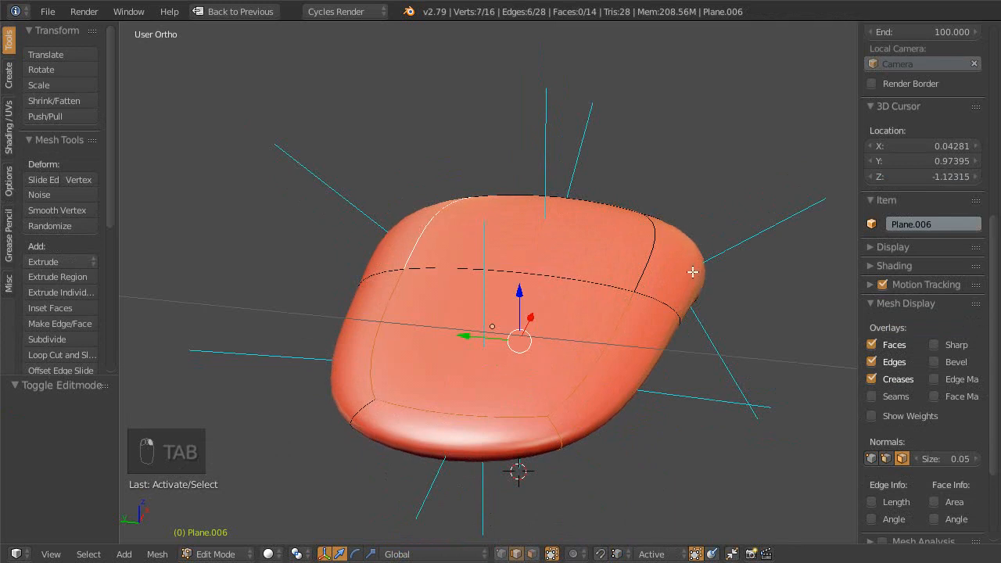
right_click(654, 262, "shift")
middle_click_drag(654, 262, 511, 326)
right_click(491, 291, "shift")
left_click(100, 556)
middle_click_drag(444, 310, 342, 396)
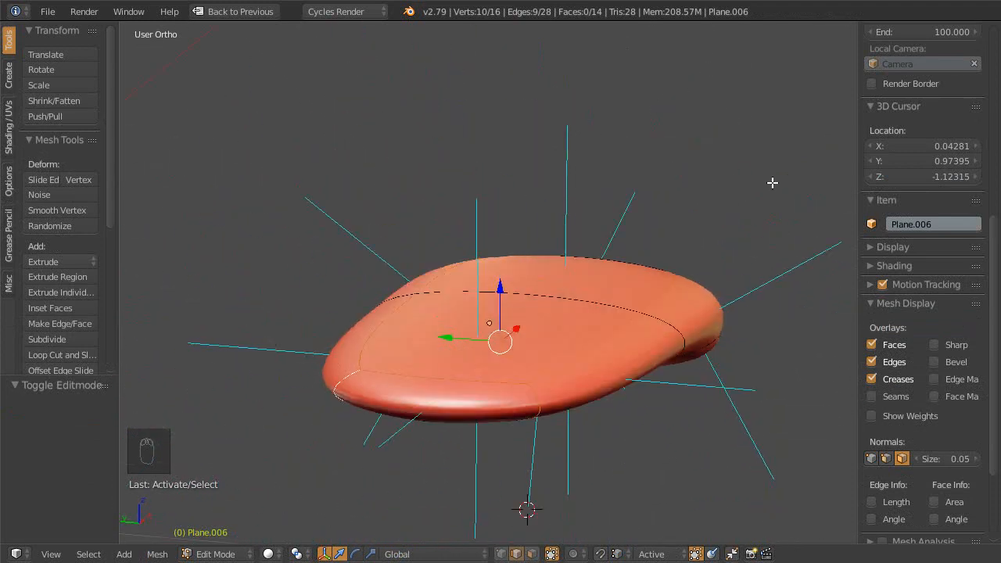
scroll(954, 132, "up", 10)
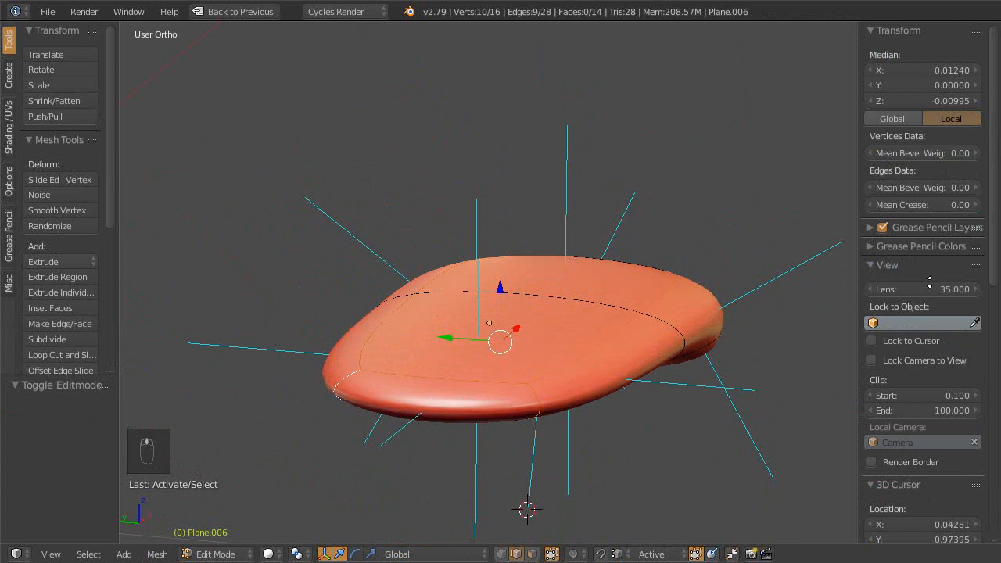
left_click_drag(906, 205, 977, 205)
- Select the lower edge of the block's -X end and crease it fully
middle_click_drag(544, 354, 504, 291)
right_click(505, 291)
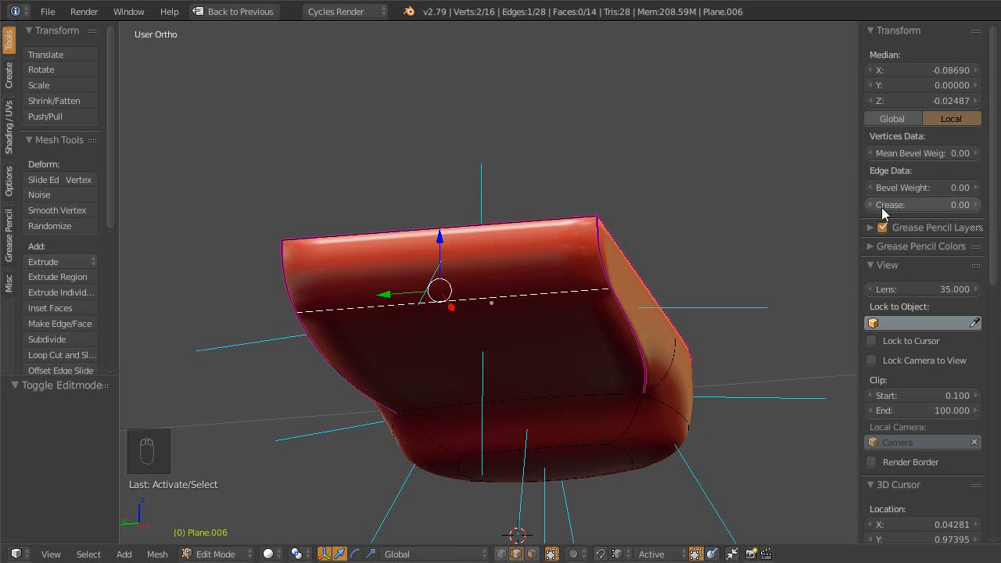
left_click_drag(883, 205, 977, 205)
- Fully crease the corner edges of the block's +X end face and save the file
middle_click_drag(736, 261, 544, 290)
right_click(551, 416, "shift")
right_click(663, 377, "shift")
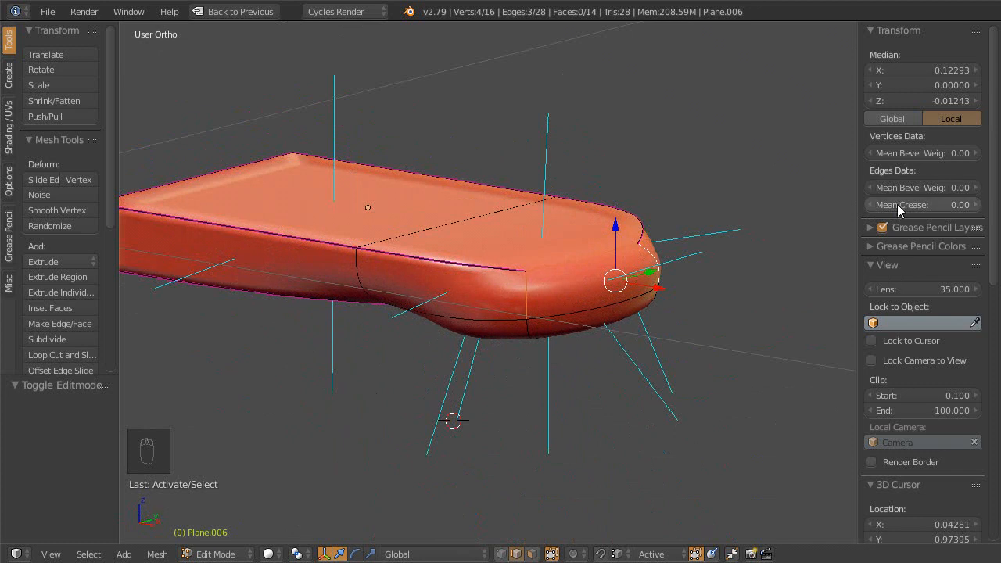
left_click_drag(897, 204, 965, 204)
scroll(704, 283, "down", 2)
middle_click_drag(628, 306, 566, 237)
key("ctrl+s")
left_click(597, 257)
- Try extruding the bottom face of the block's raised boss straight down twice, about 0.17 each time, in right view
right_click(596, 231)
key("ctrl+Tab")
left_click(589, 250)
middle_click_drag(585, 292, 556, 342)
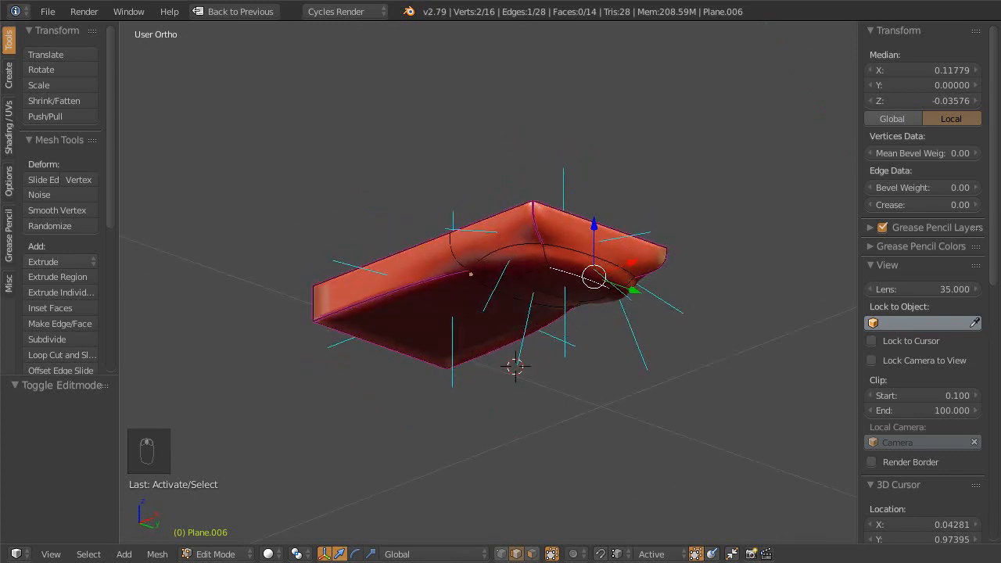
key("ctrl+Tab")
left_click(569, 331)
right_click(566, 289)
middle_click_drag(565, 289, 585, 215)
key("KP_3")
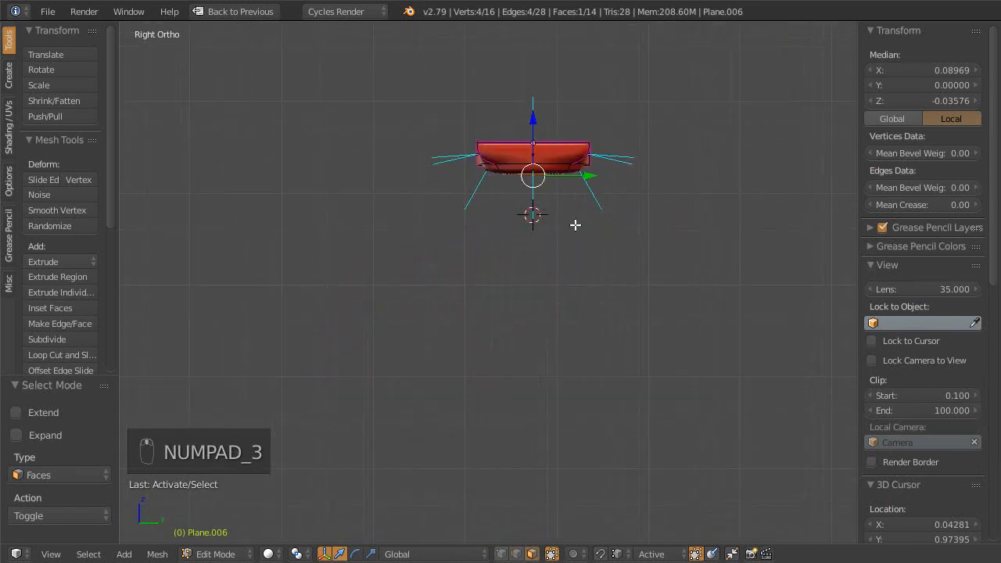
key("e")
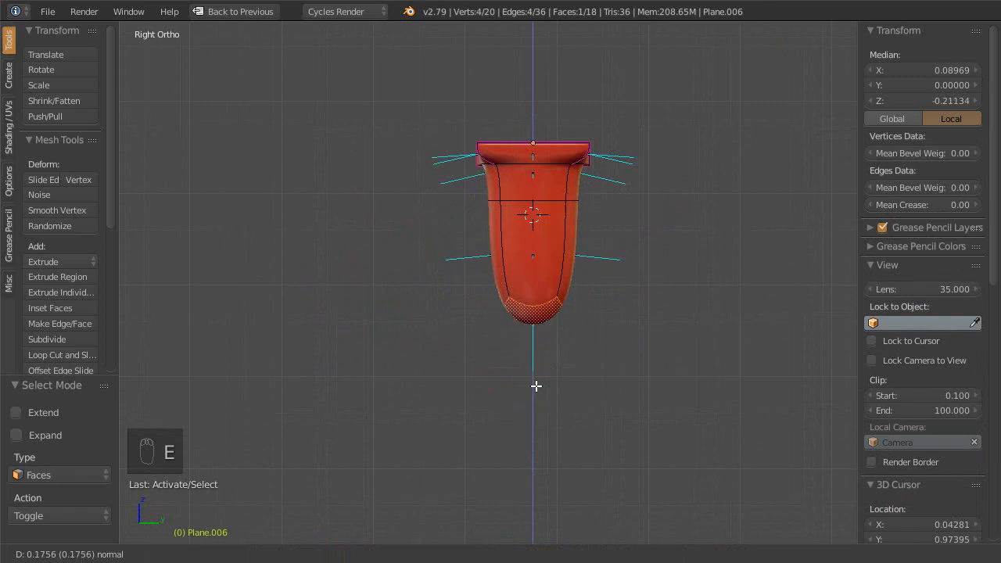
left_click(537, 377)
key("e")
left_click(501, 538)
- Compare the extruded leg with the kickstand in the reference photo from several angles
mouse_move(550, 362)
middle_mouse_down()
mouse_move(677, 360)
mouse_move(659, 373)
mouse_move(615, 358)
mouse_move(682, 296)
mouse_move(547, 351)
middle_mouse_up()
key("shift+space")
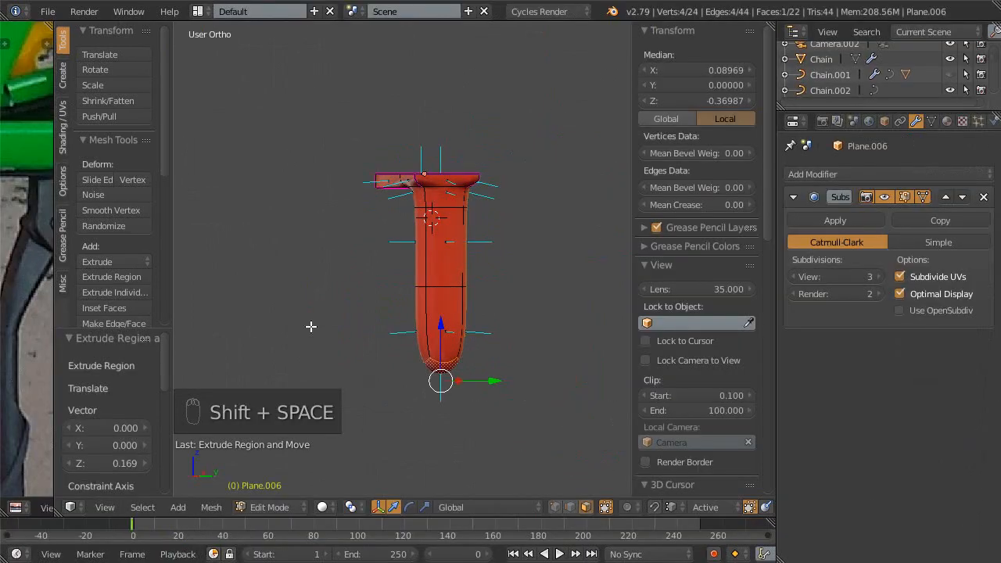
key("shift+space")
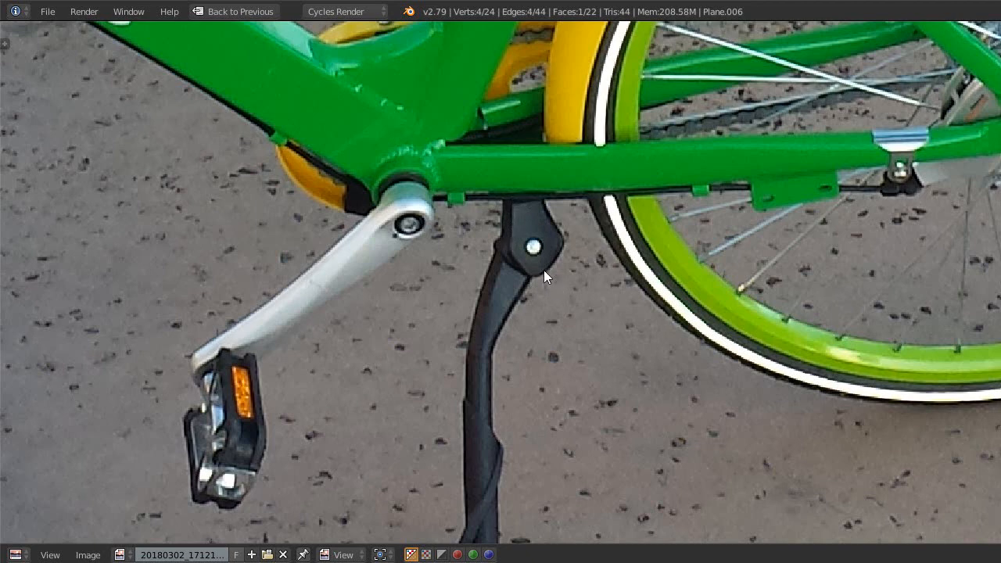
key("shift+space")
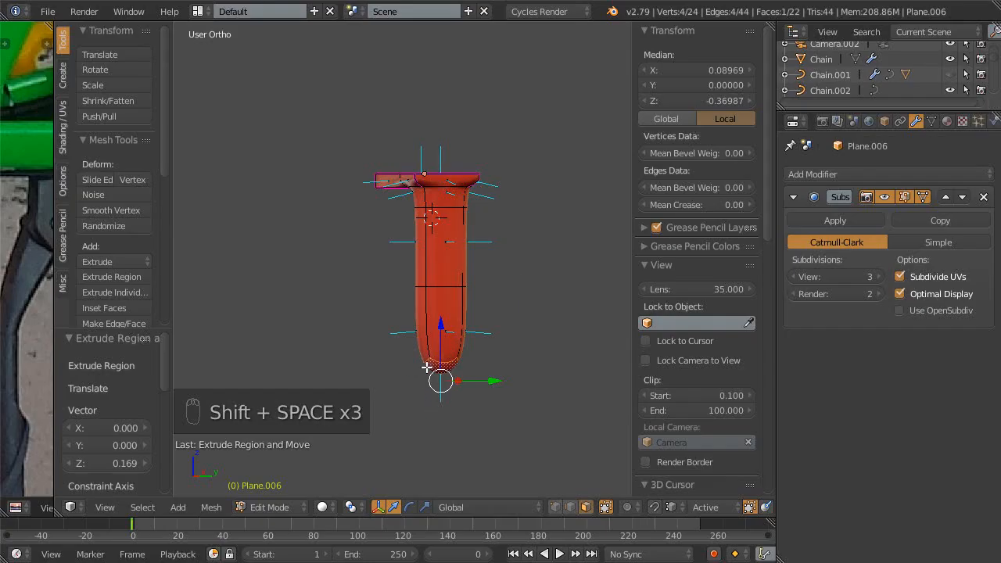
key("shift+space")
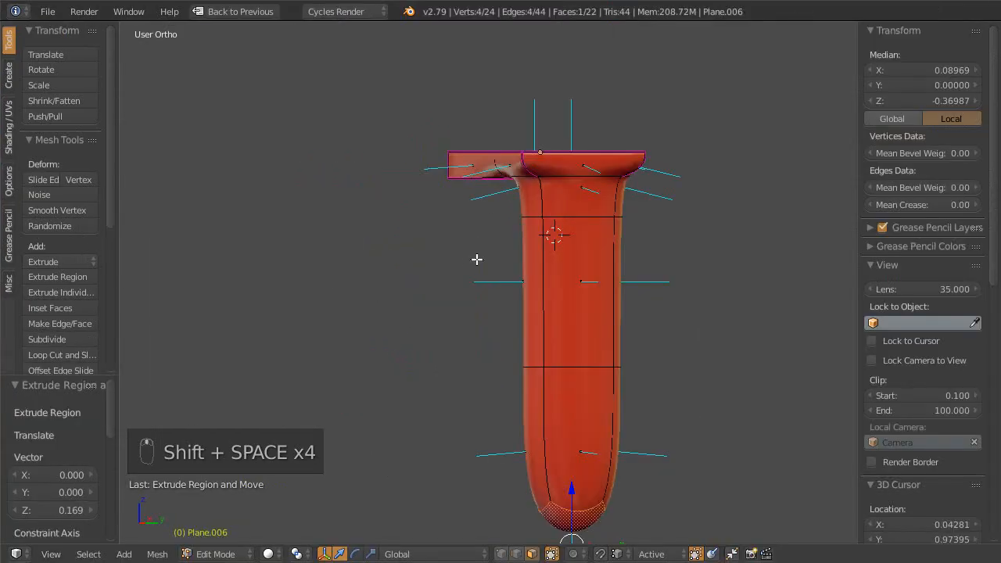
middle_click_drag(618, 328, 512, 190)
middle_click_drag(565, 262, 483, 252)
middle_click_drag(526, 291, 514, 313)
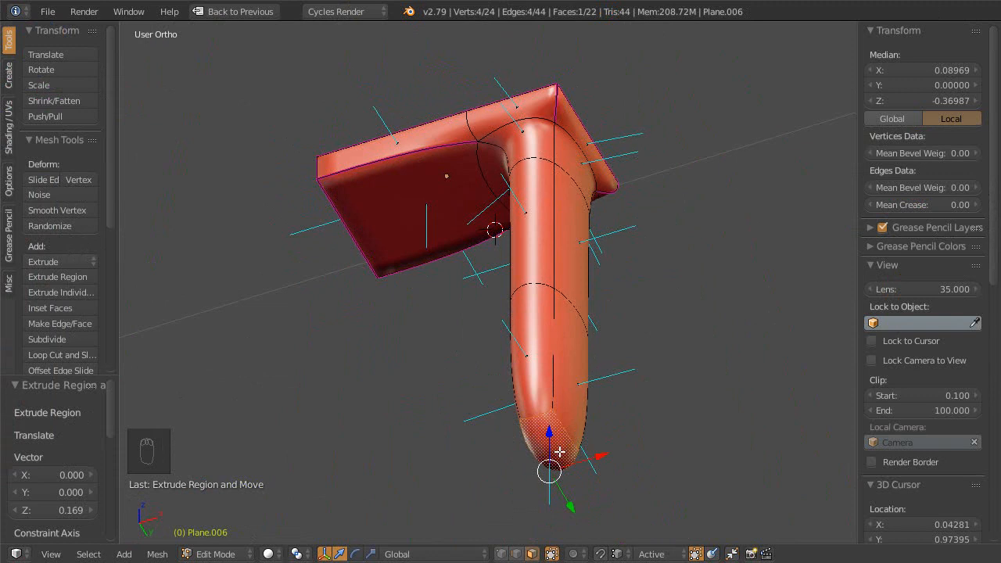
- Undo both downward extrusions of the boss's bottom face
key("ctrl+z")
key("ctrl+z")
key("ctrl+z")
- Add a centred loop cut along Y through the boss at the block's +X end
middle_click_drag(558, 451, 560, 320)
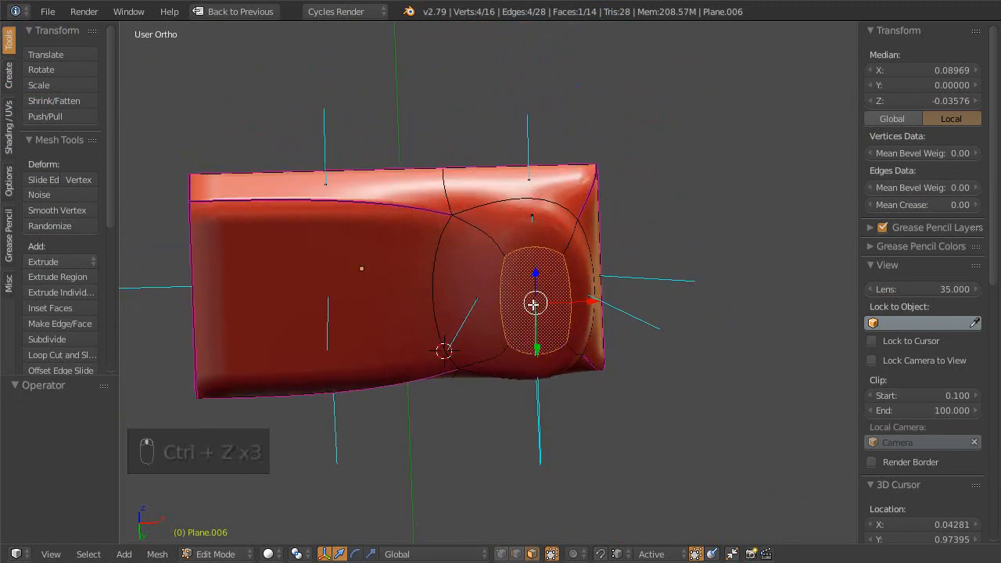
key("ctrl+r")
left_click(536, 324)
left_click(537, 321)
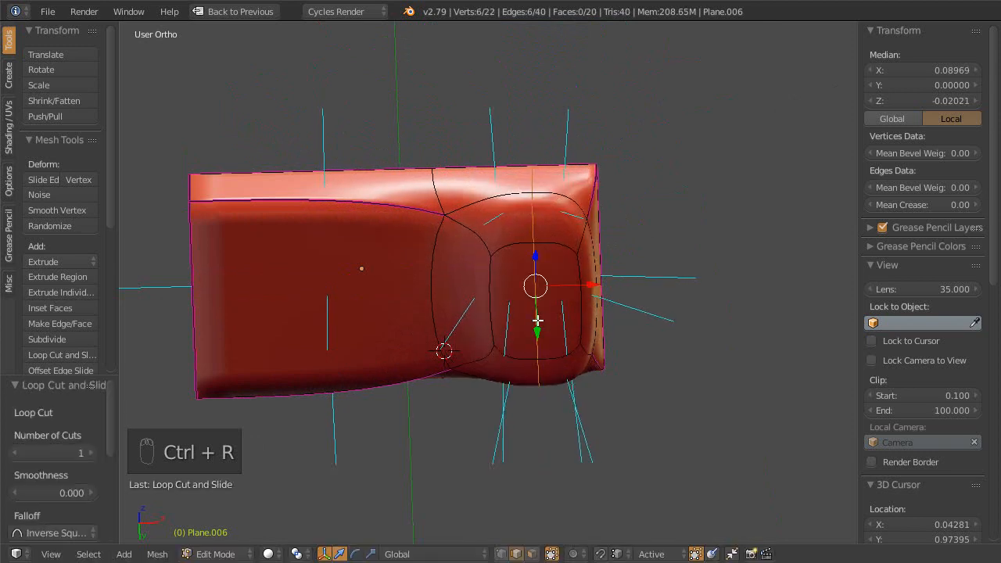
- Select the two bottom faces of the boss and inset them individually with a thickness of about 0.0057
middle_click_drag(542, 335, 524, 319)
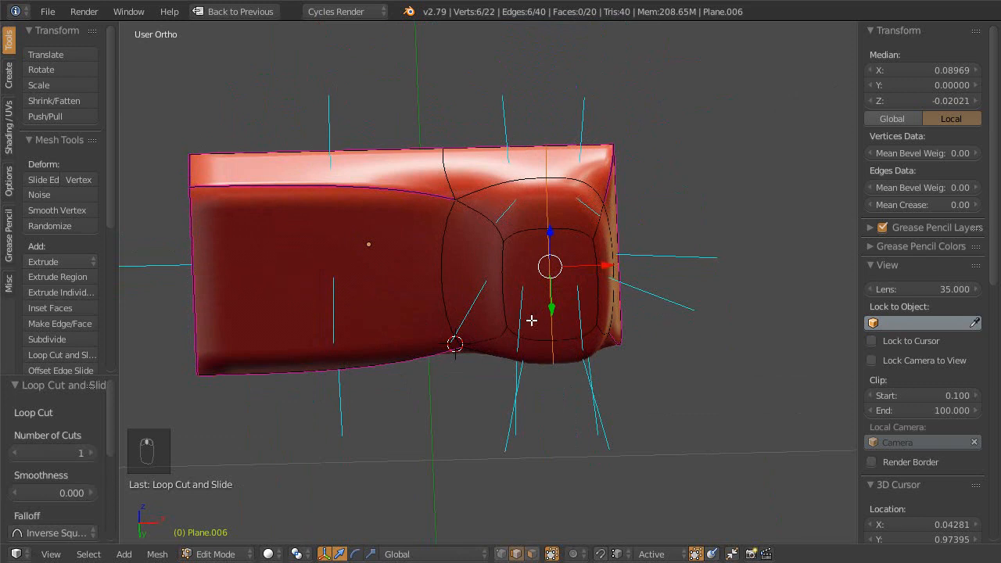
key("ctrl+Tab")
left_click(532, 322)
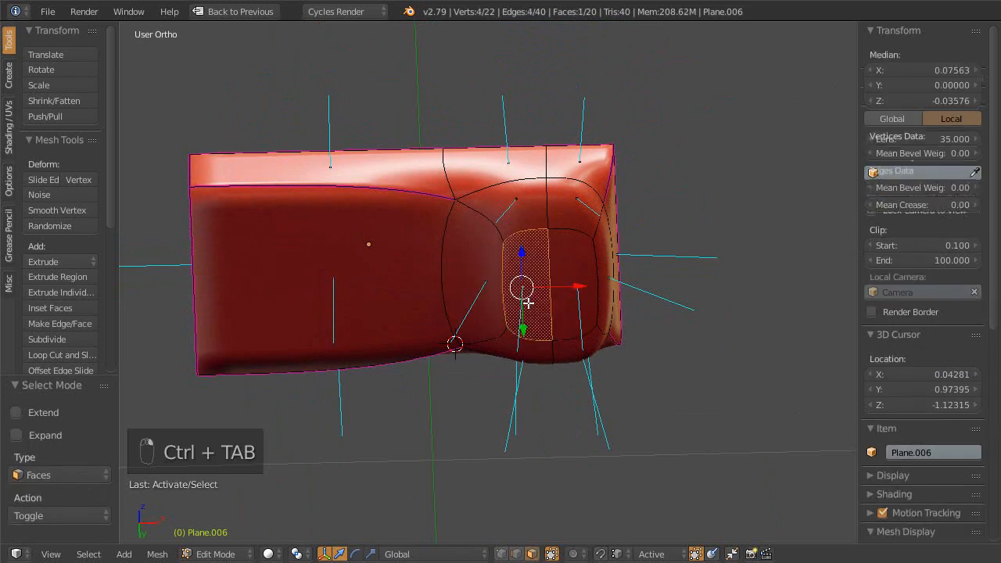
middle_click_drag(583, 286, 625, 276)
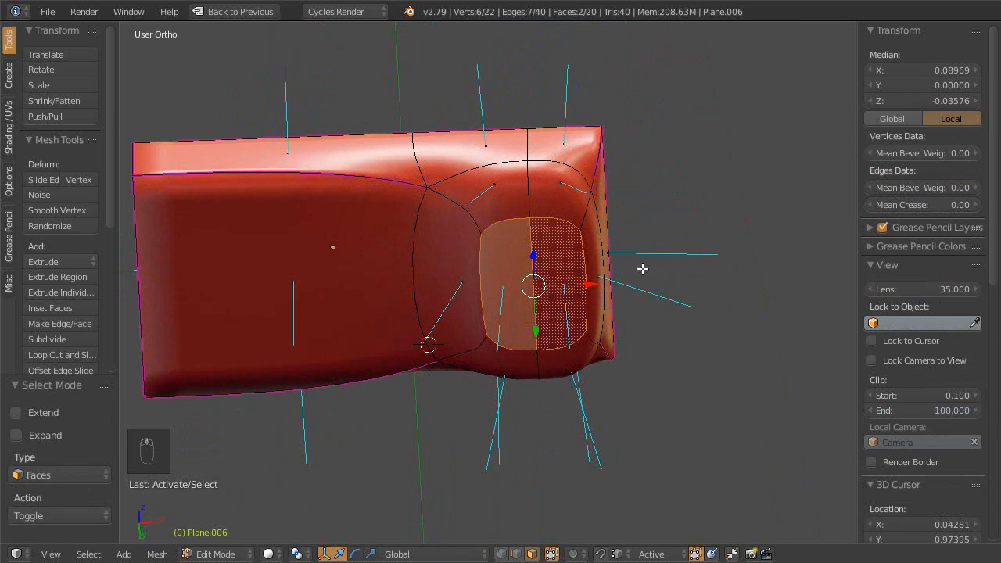
key("i")
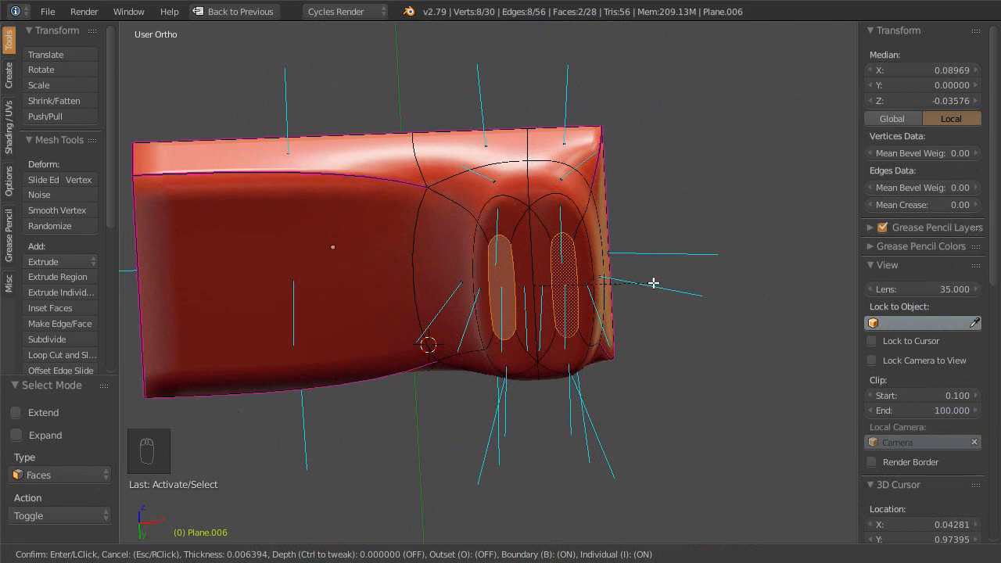
left_click(653, 282)
- Move the two inset faces straight down by about 0.049 along Z to form two prongs
middle_click_drag(603, 255, 592, 146)
key("g")
key("z")
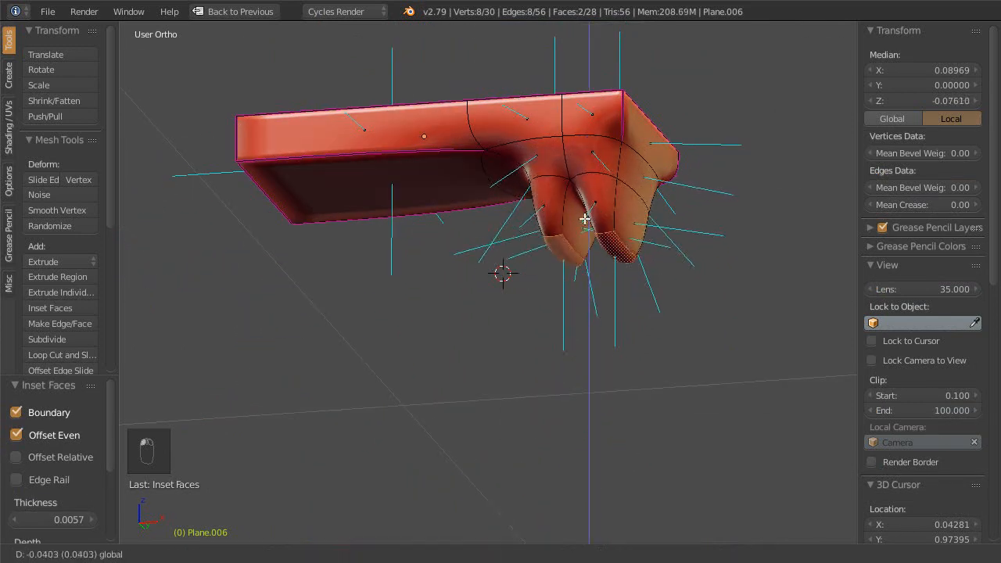
left_click(583, 233)
middle_click_drag(583, 234, 511, 292)
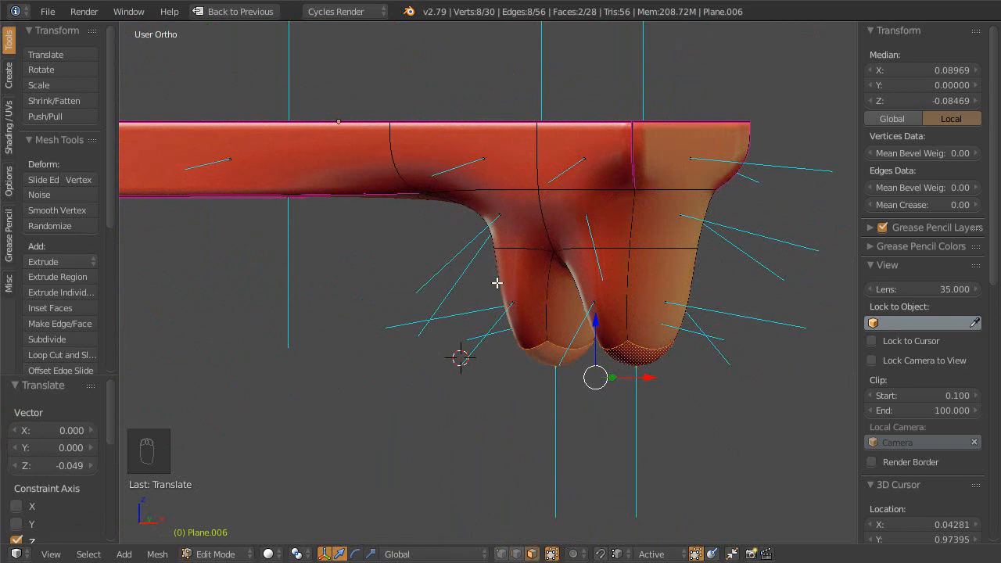
middle_click_drag(549, 250, 555, 300)
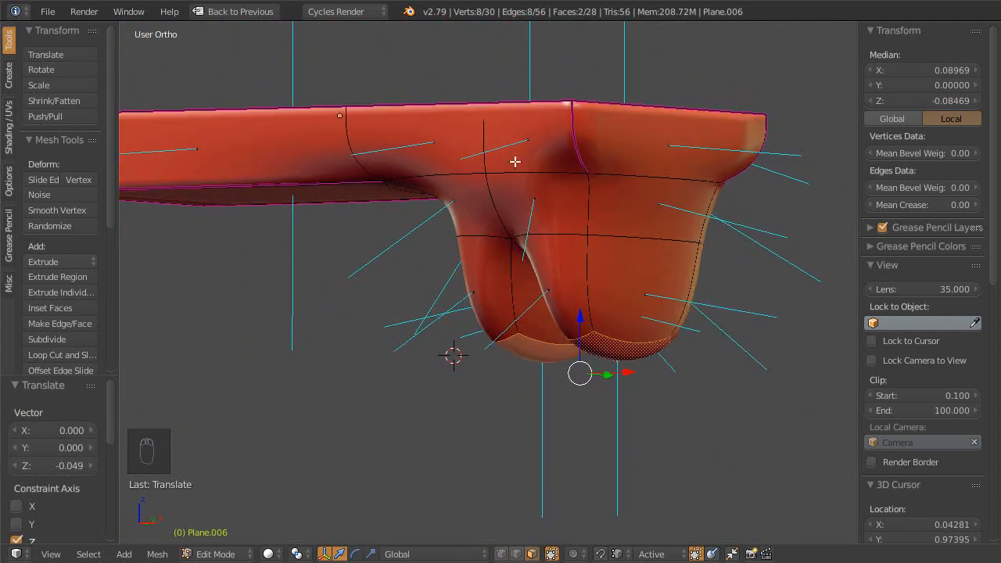
scroll(531, 172, "down", 4)
middle_click_drag(555, 183, 643, 372)
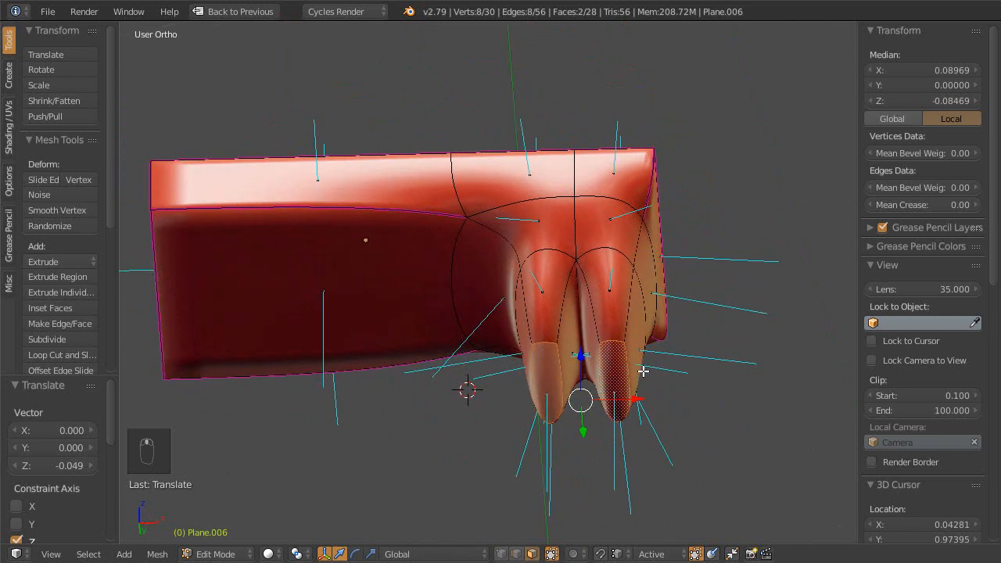
- Set the pivot to Individual Origins and widen the two prong end faces along X by about 1.75
left_click(297, 554)
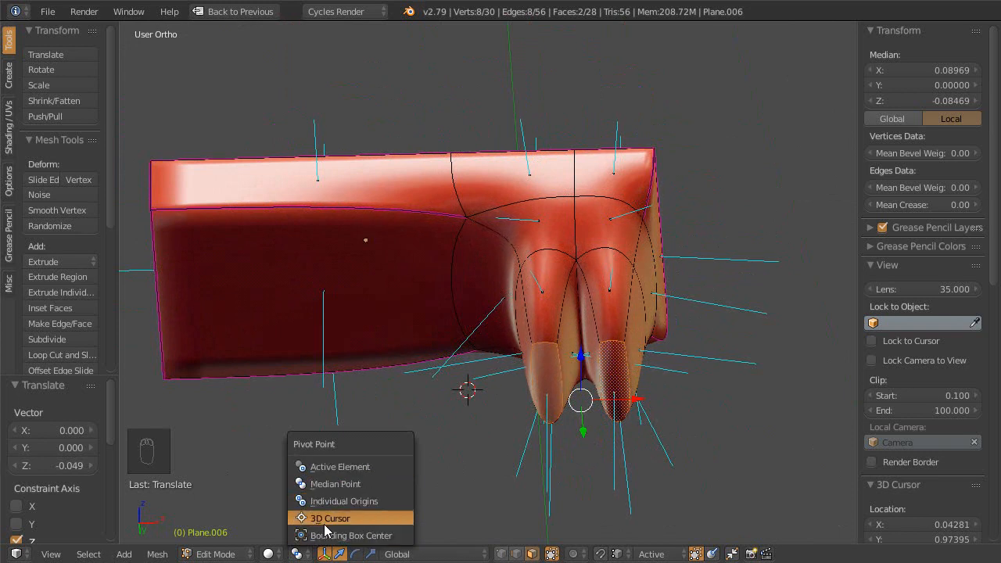
left_click(332, 501)
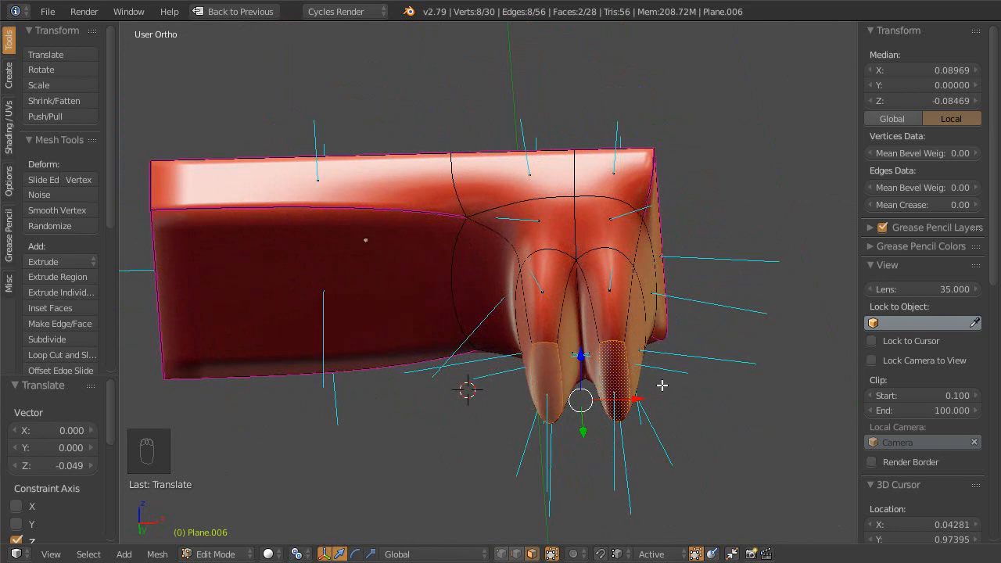
scroll(649, 379, "up", 1)
middle_click_drag(639, 375, 561, 311, "shift")
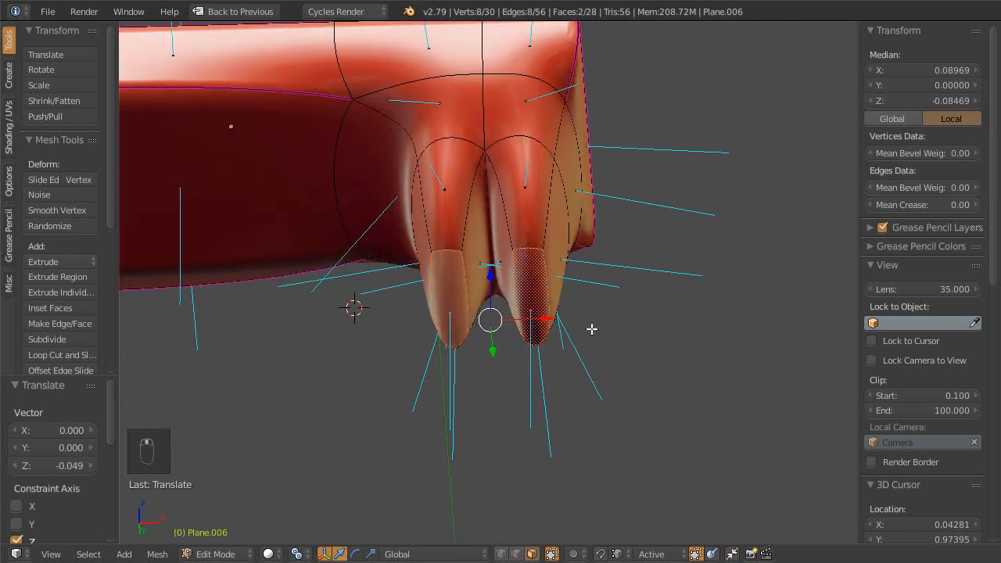
key("s")
key("x")
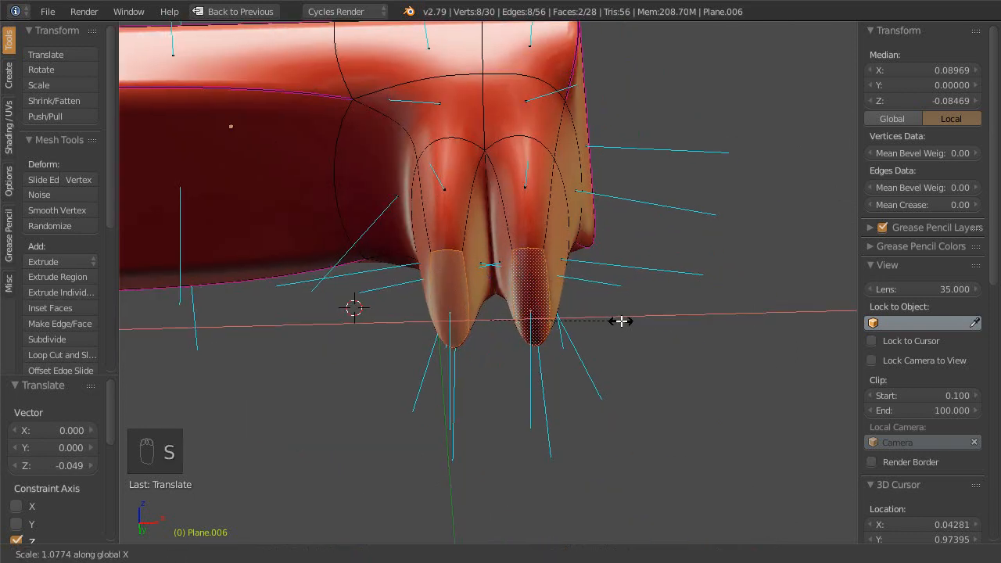
left_click(700, 325)
- Raise the two prong end faces by about 0.020 along Z to shorten the prongs
middle_click_drag(579, 269, 538, 352)
key("g")
key("z")
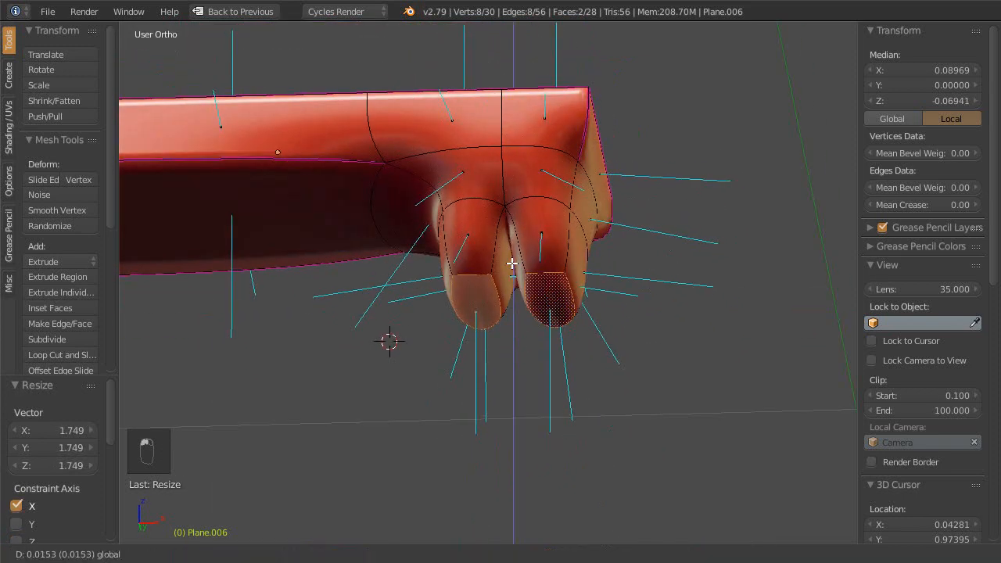
left_click(541, 297)
middle_click_drag(569, 326, 469, 407)
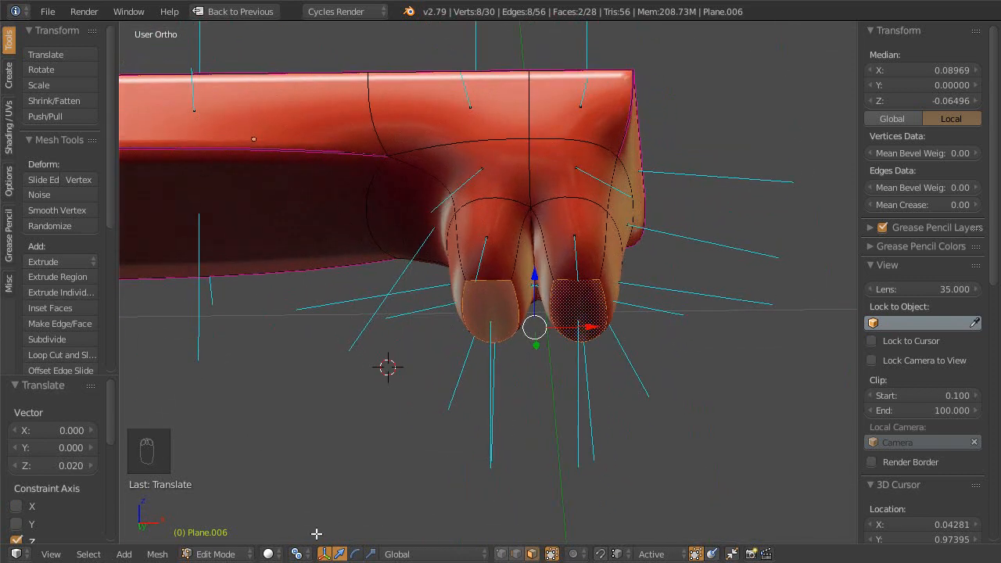
- Switch the pivot to the median point and scale the two prong end faces along X by about 1.21
key("ctrl+comma")
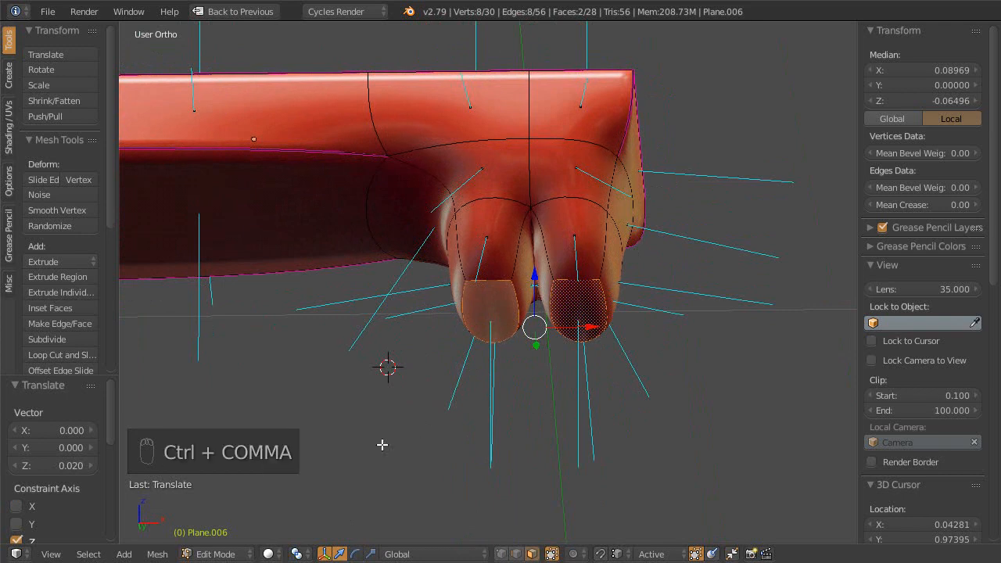
middle_click_drag(492, 351, 555, 378)
key("s")
key("x")
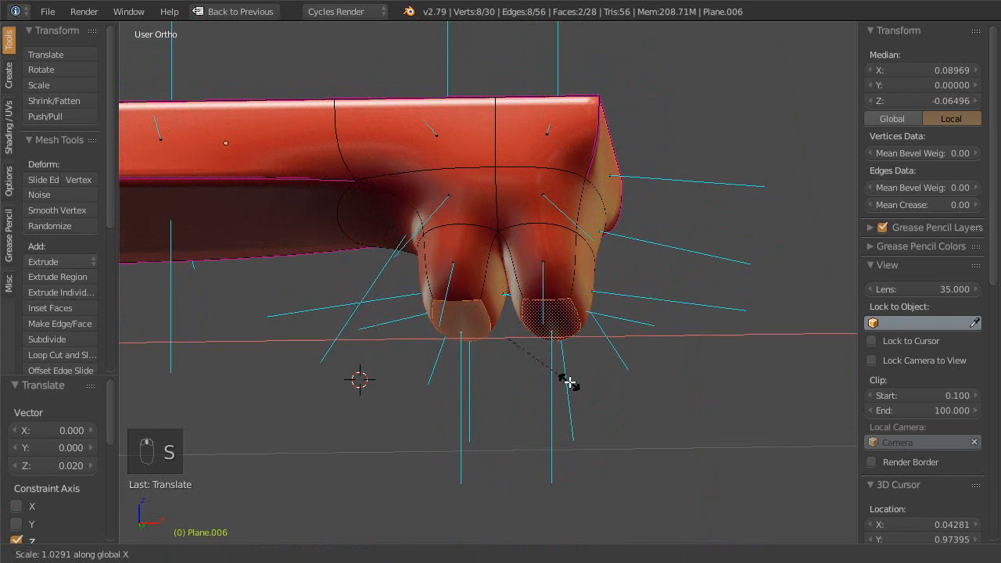
left_click(582, 379)
middle_click_drag(577, 373, 563, 376)
- Extrude the two prong end faces downward by about 0.02
key("e")
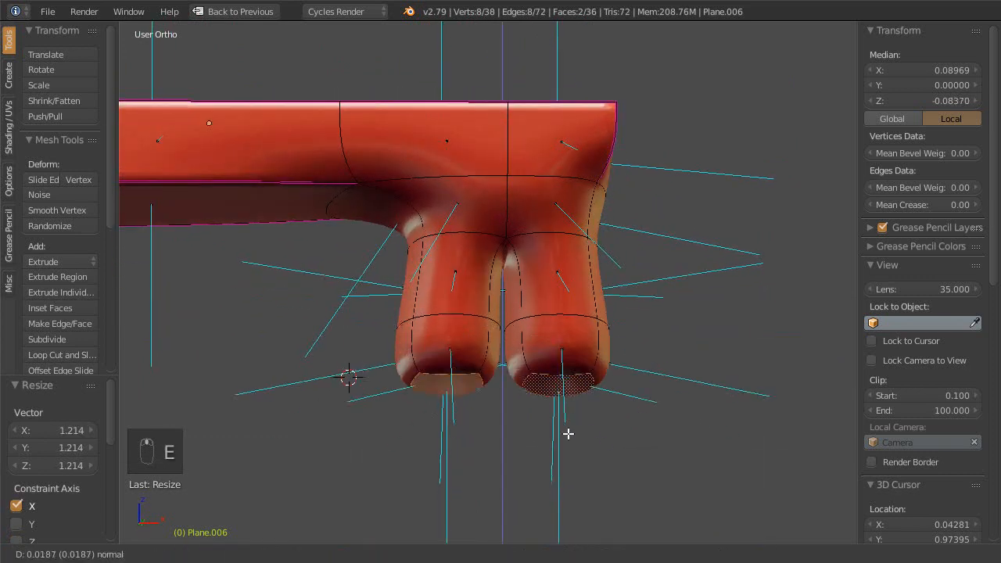
left_click(574, 443)
middle_click_drag(575, 444, 550, 419, "shift")
- In edge mode, select vertical corner edges around both prongs and raise their mean crease to nearly 1
key("ctrl+Tab")
left_click(532, 400)
right_click(511, 386)
middle_click_drag(511, 386, 495, 299)
middle_click_drag(482, 378, 509, 298)
right_click(614, 332, "shift")
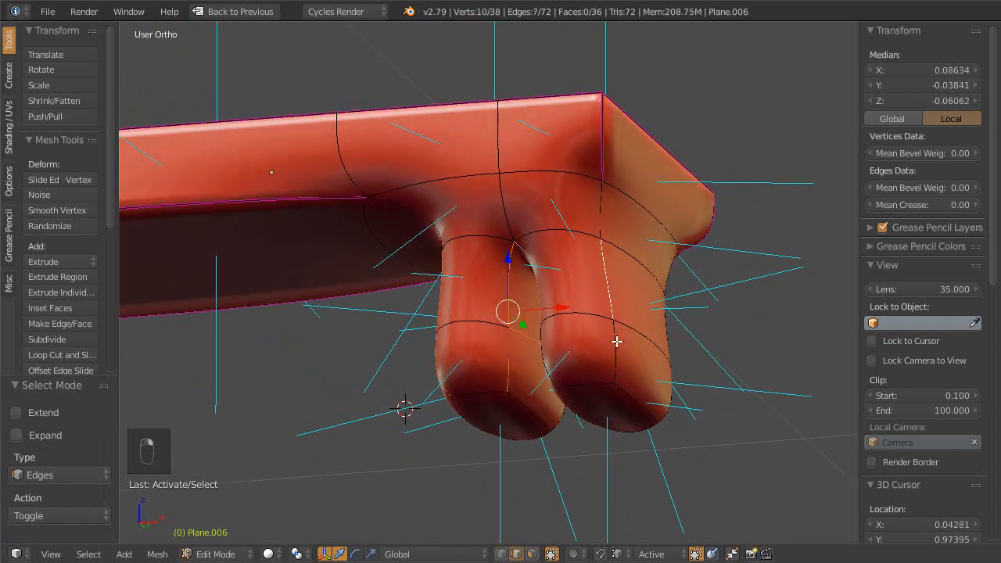
middle_click_drag(618, 345, 379, 375)
right_click(499, 286, "shift")
right_click(478, 368, "shift")
middle_click_drag(530, 351, 409, 312)
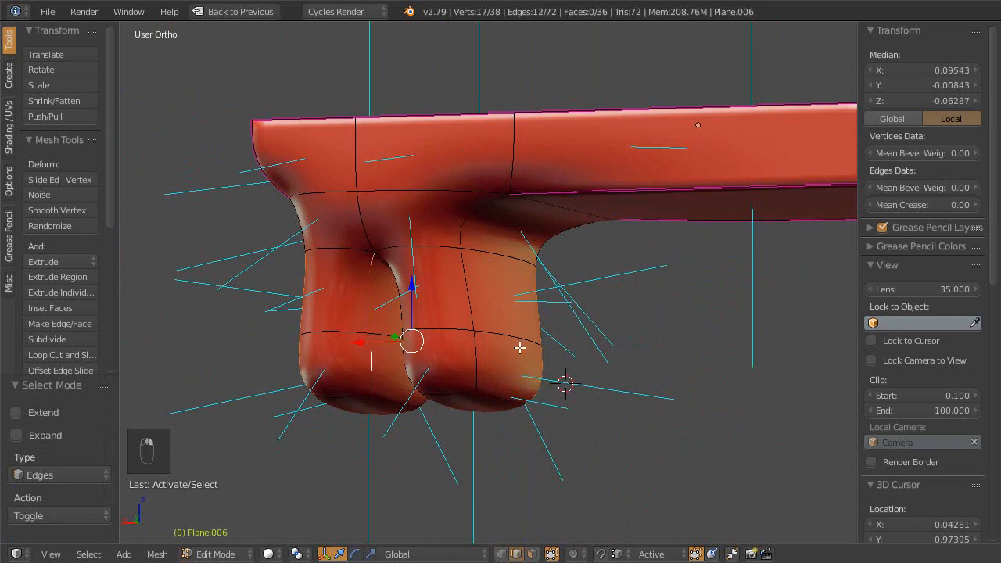
left_click_drag(887, 205, 970, 207)
- Select the remaining uncreased vertical corner edges of the prongs and raise their mean crease to nearly 1
scroll(602, 270, "down", 2)
middle_click_drag(540, 305, 498, 312)
right_click(499, 312)
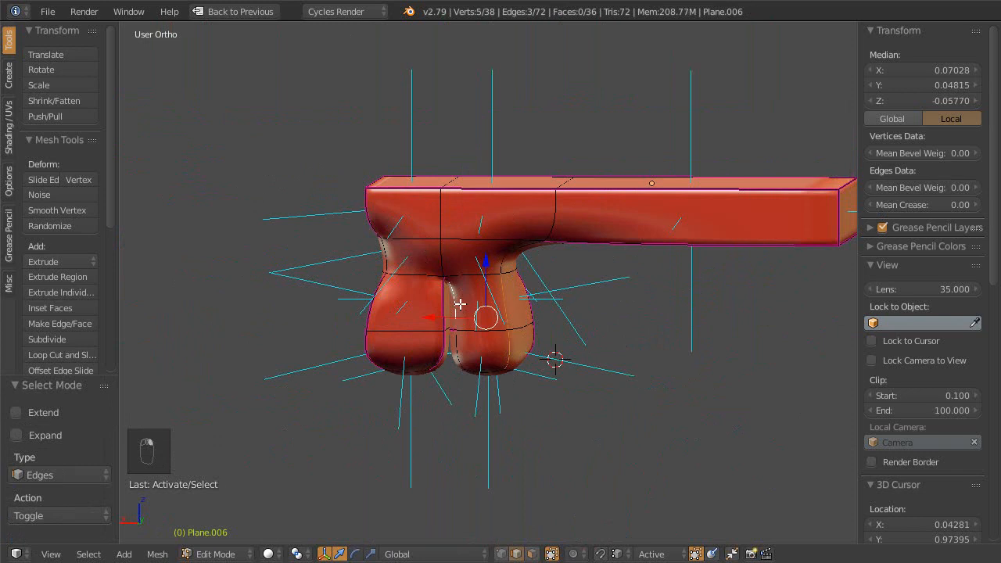
left_click_drag(889, 204, 963, 205)
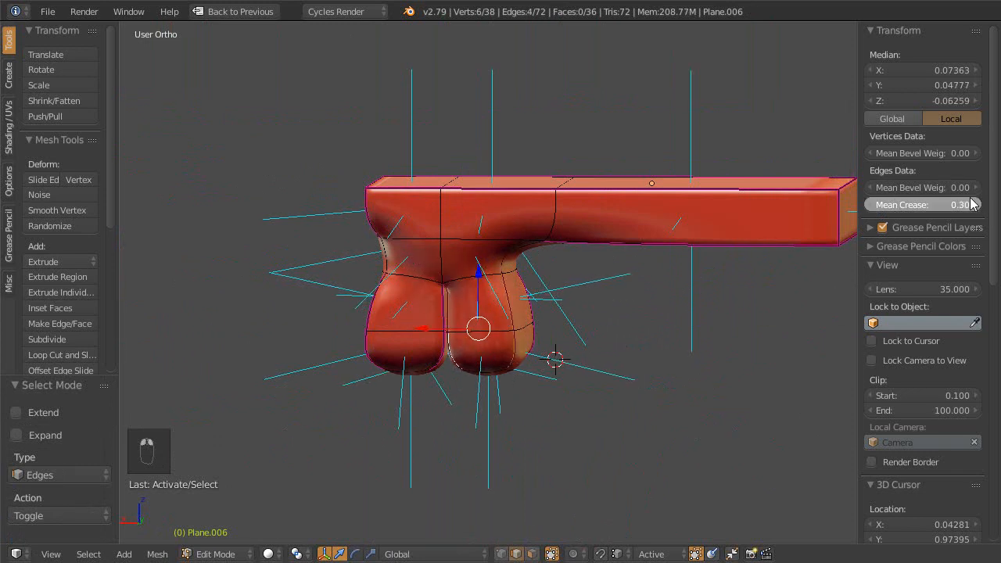
scroll(479, 369, "up", 1)
middle_click_drag(479, 369, 477, 306)
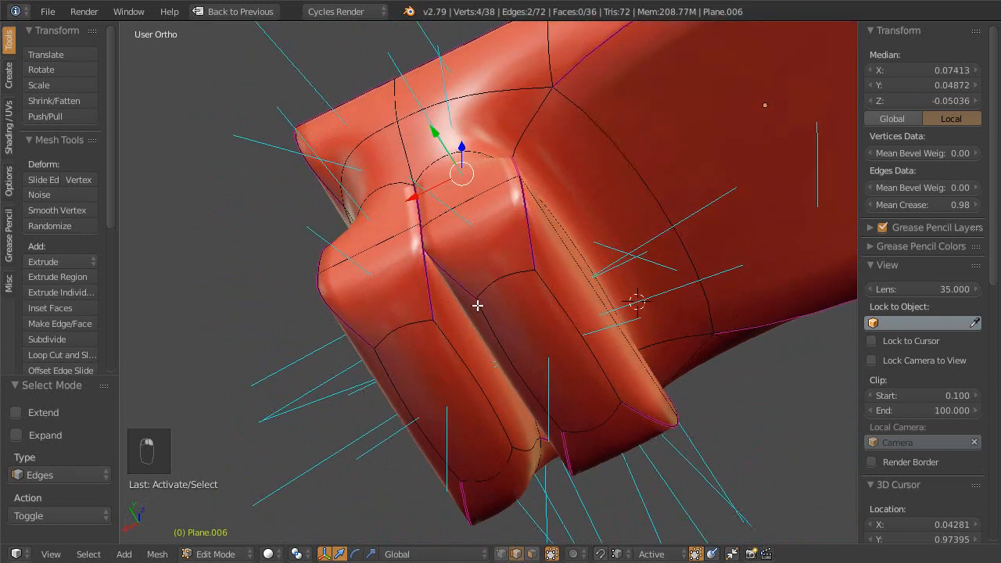
- Try removing the crease from the first few selected lower prong edges, and undo that crease change
left_click(369, 335, "shift")
left_click(474, 494, "shift")
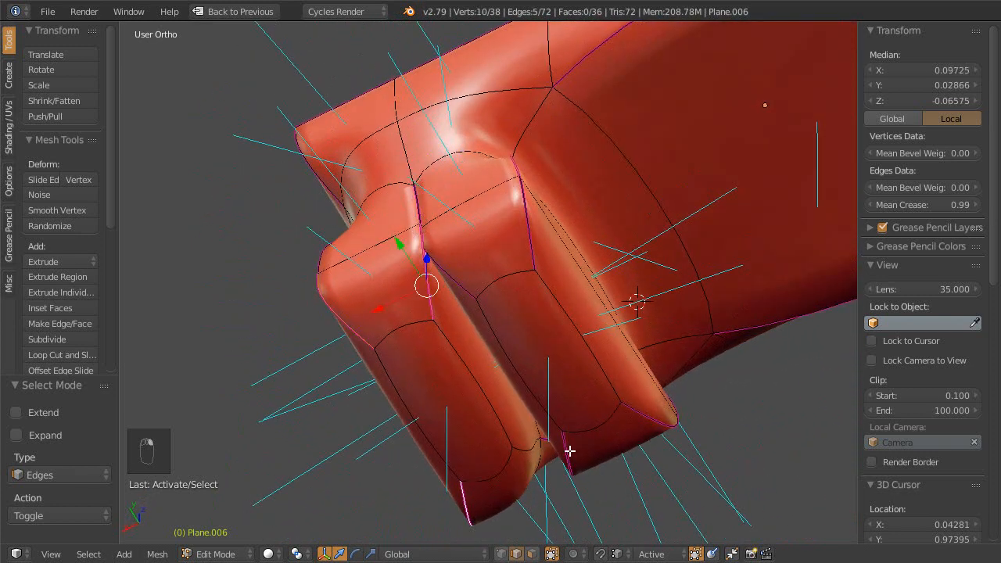
left_click_drag(964, 204, 509, 244)
mouse_move(582, 240)
middle_mouse_down()
mouse_move(558, 331)
mouse_move(592, 263)
mouse_move(607, 271)
mouse_move(599, 241)
middle_mouse_up()
key("ctrl+z")
- Add the other lower vertical edges of both prongs to the selection and reduce their mean crease to 0
right_click(444, 286, "shift")
right_click(498, 436, "shift")
right_click(612, 421, "shift")
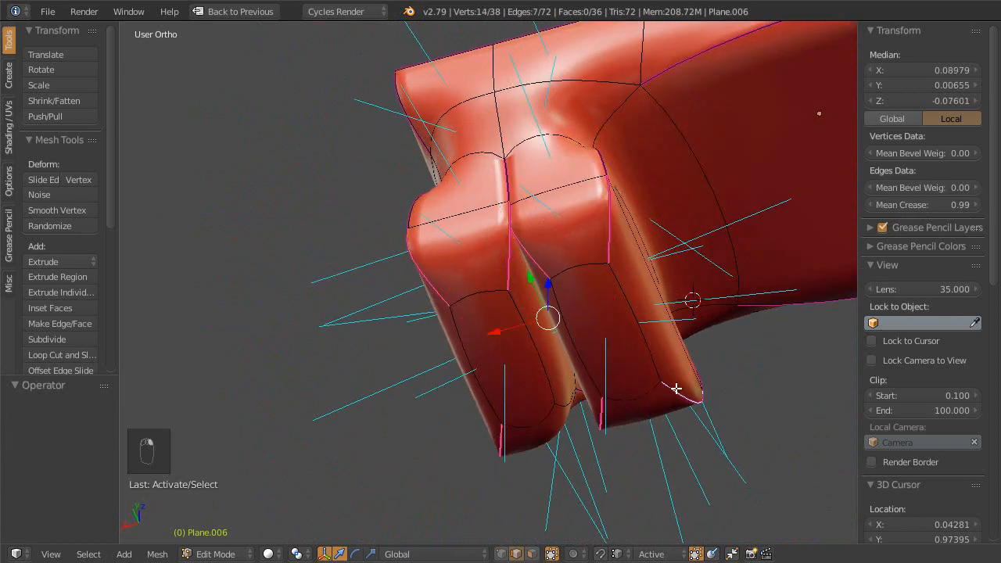
middle_click_drag(676, 389, 758, 325)
left_click_drag(958, 203, 840, 210)
- Select the vertical neck edges between the block's rim and the prongs and raise their crease
middle_click_drag(577, 309, 642, 103)
scroll(575, 283, "up", 2)
middle_click_drag(574, 284, 486, 274)
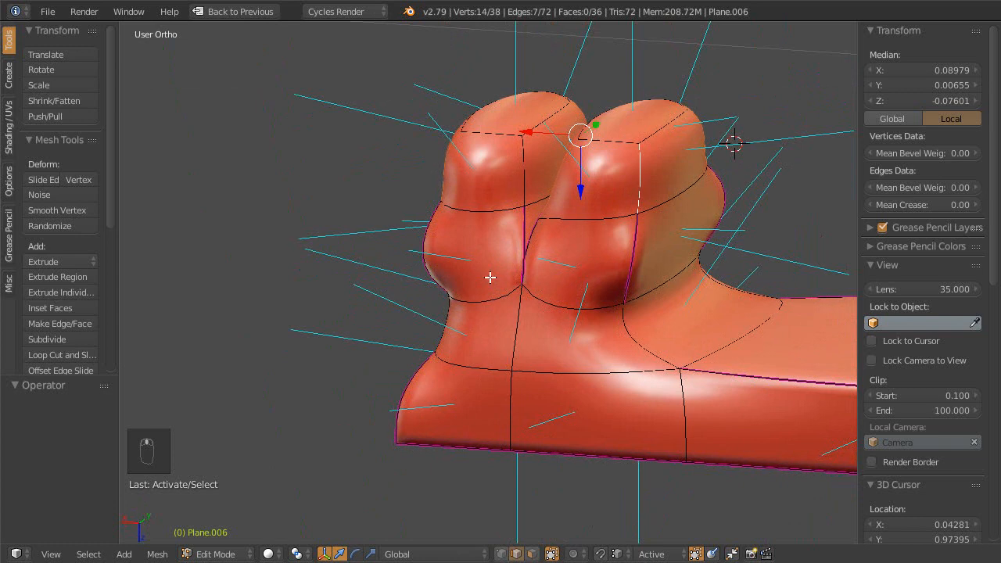
right_click(458, 332)
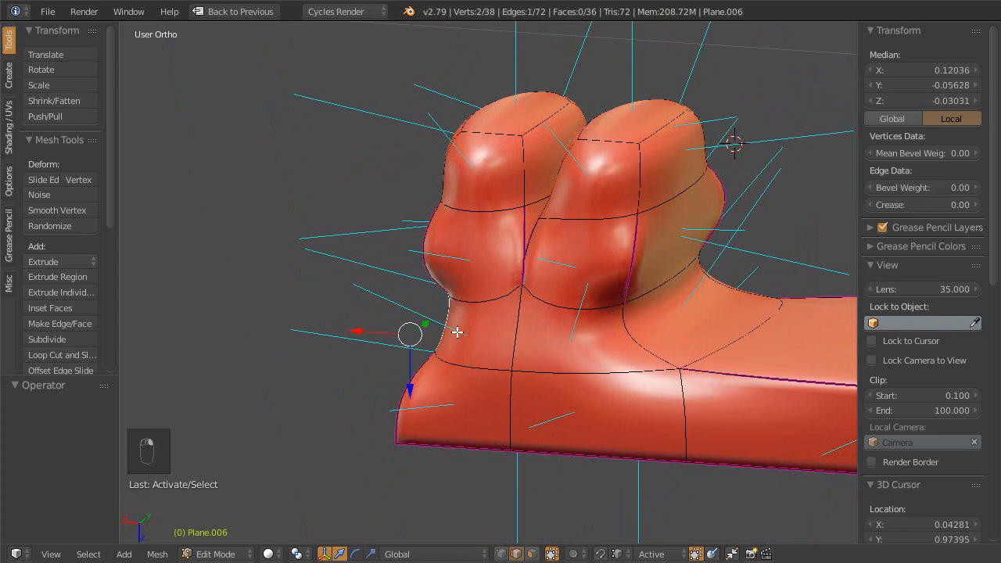
middle_click_drag(770, 251, 417, 366)
middle_click_drag(572, 333, 442, 356)
middle_click_drag(342, 312, 446, 301)
left_click_drag(923, 204, 966, 204)
mouse_move(778, 255)
middle_mouse_down()
mouse_move(634, 293)
mouse_move(764, 286)
mouse_move(572, 334)
mouse_move(583, 444)
mouse_move(555, 423)
mouse_move(565, 353)
mouse_move(504, 375)
mouse_move(550, 368)
mouse_move(576, 324)
mouse_move(553, 325)
mouse_move(561, 287)
middle_mouse_up()
- Show the mesh in wireframe and turn off the display of face normals
key("z")
middle_click_drag(555, 249, 585, 220)
right_click(575, 230)
scroll(562, 232, "up", 2)
scroll(908, 426, "down", 6)
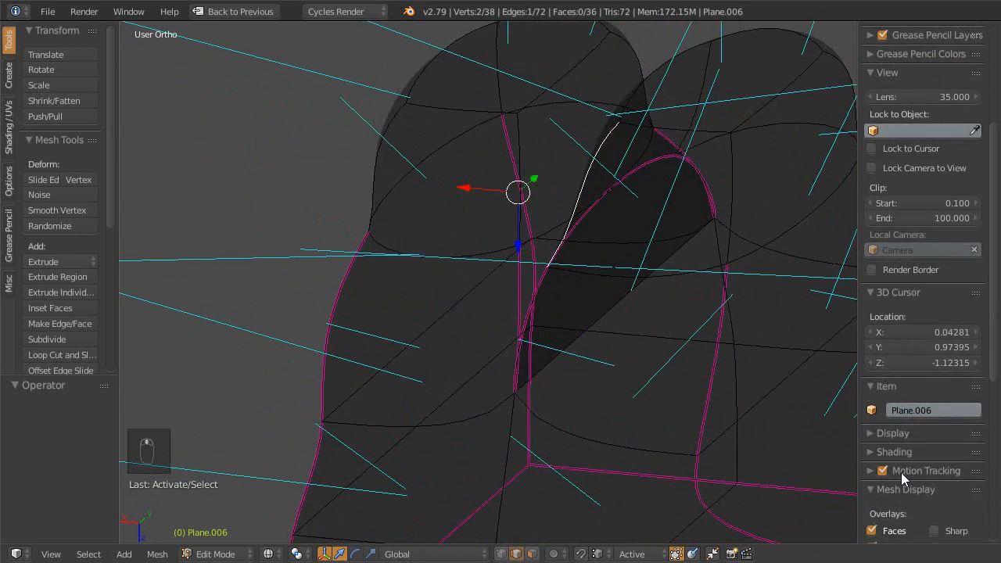
scroll(903, 479, "down", 4)
left_click(899, 505)
middle_click_drag(670, 329, 604, 272)
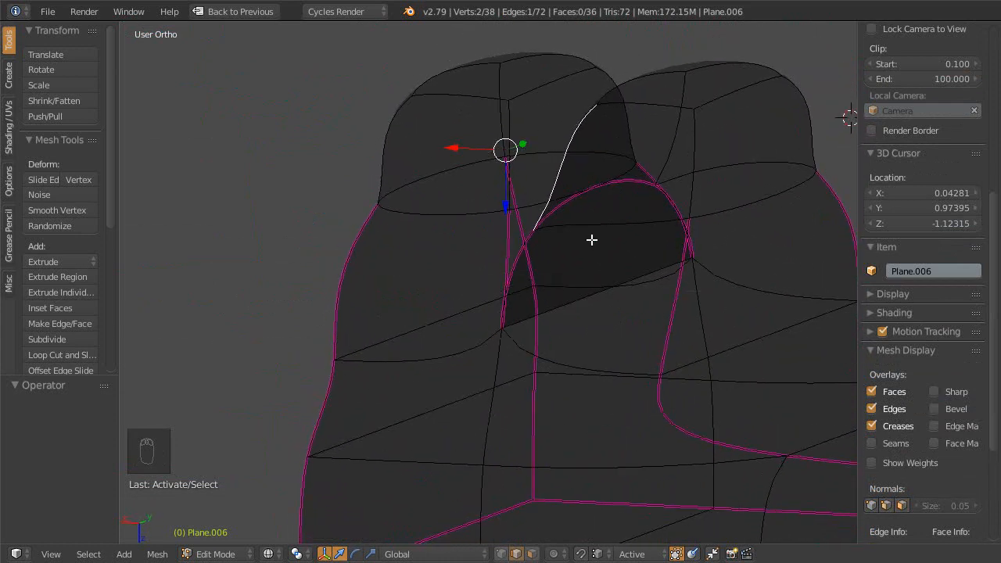
- Circle-select the three edges around the gap between the prongs and set their mean crease to 0
key("a")
key("a")
key("a")
key("a")
key("c")
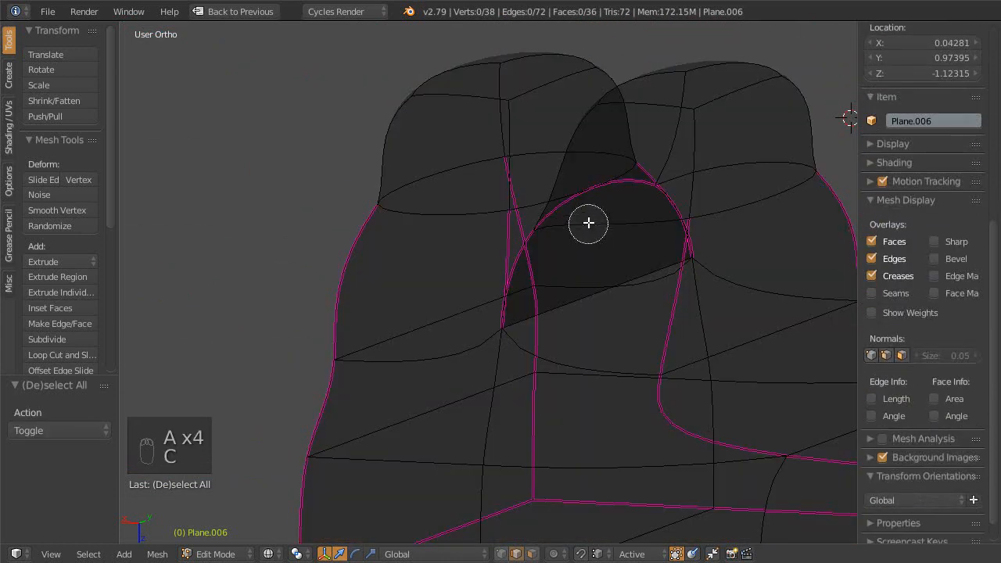
right_click(586, 185)
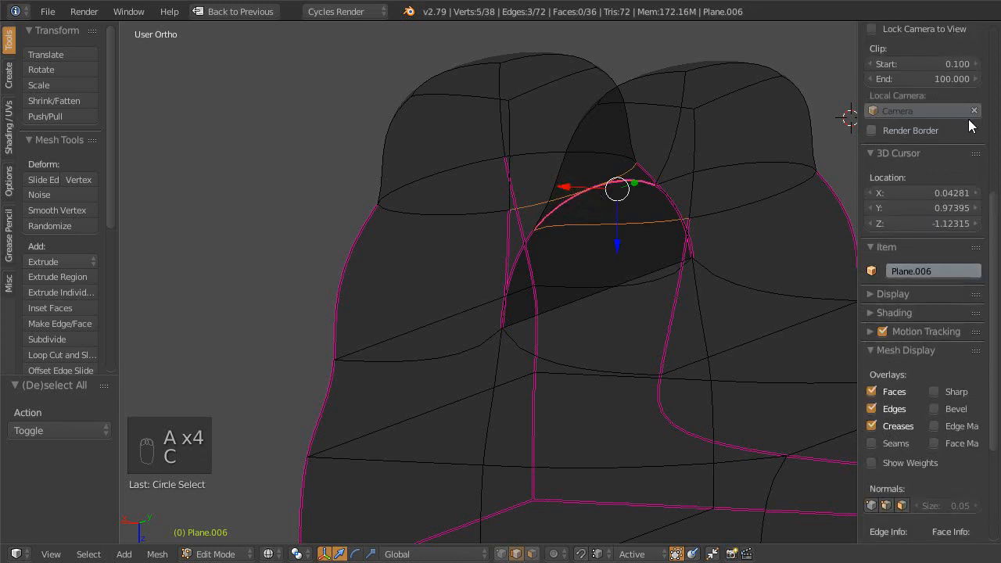
scroll(970, 125, "up", 8)
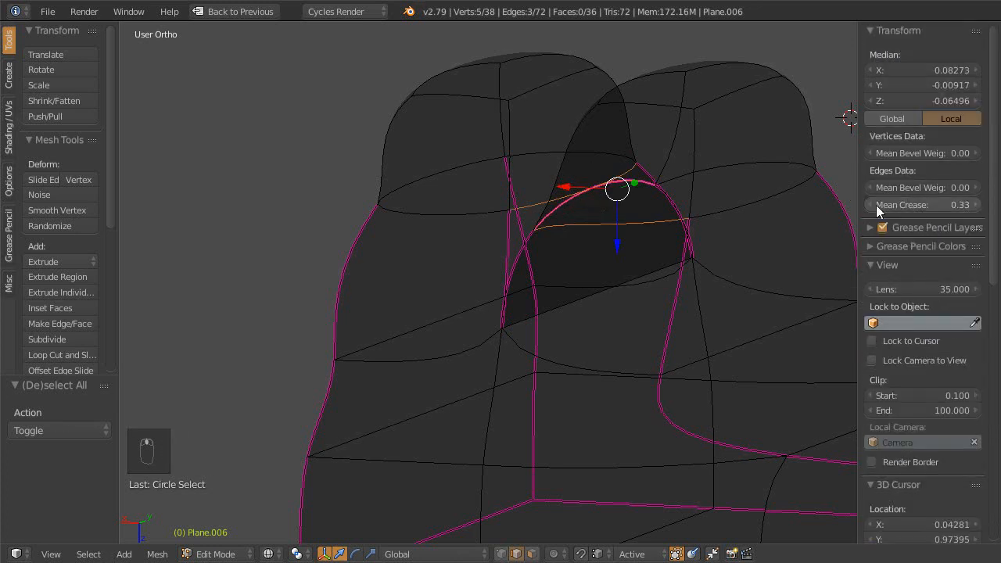
left_click_drag(945, 204, 764, 211)
- Set the block's subdivision level to 0
scroll(596, 190, "down", 1)
middle_click_drag(592, 191, 599, 268)
key("ctrl+0")
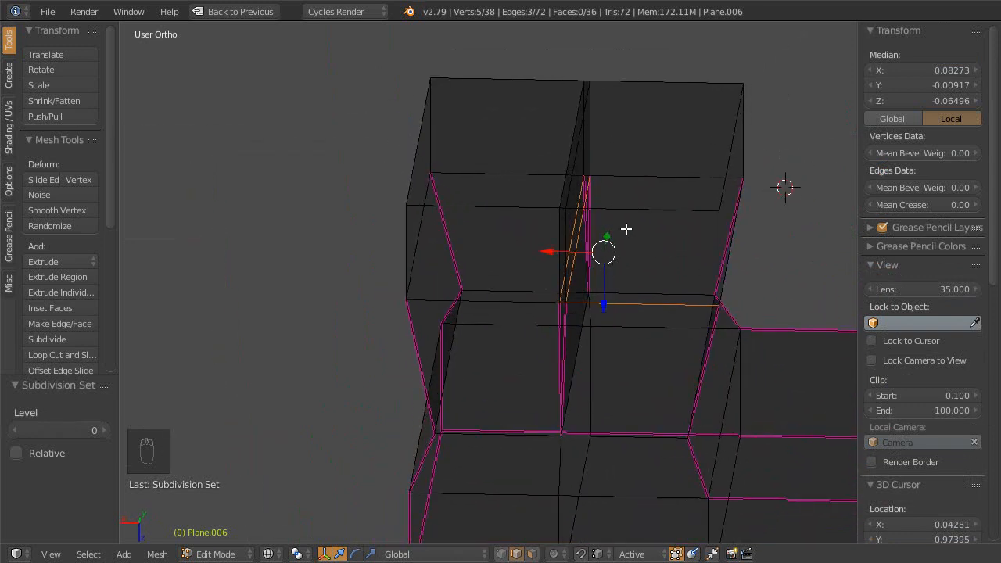
- Select the end face of the prong nearer the long plate and scale it to 0.8 along X
key("a")
key("a")
key("a")
key("a")
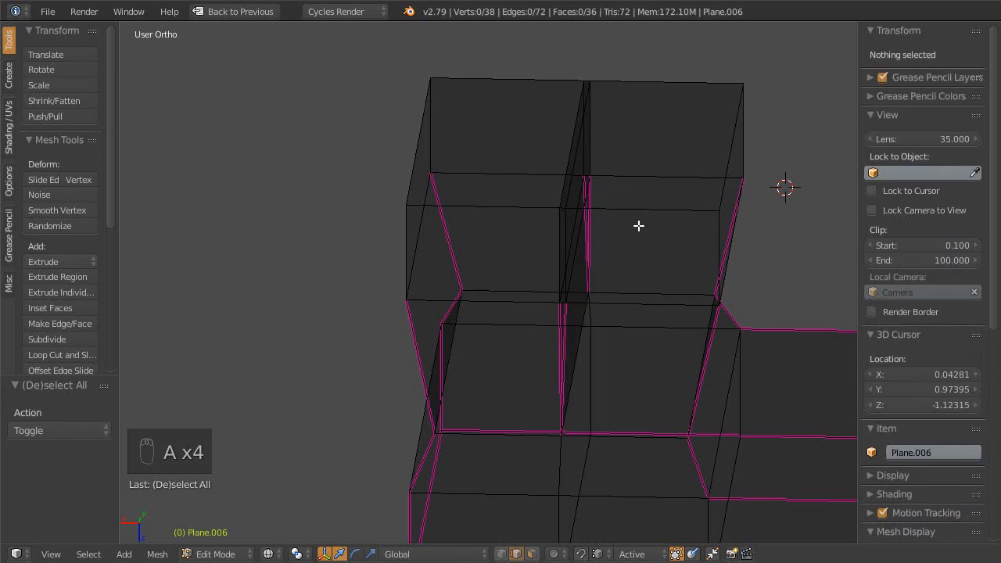
left_click(581, 243)
right_click(653, 133)
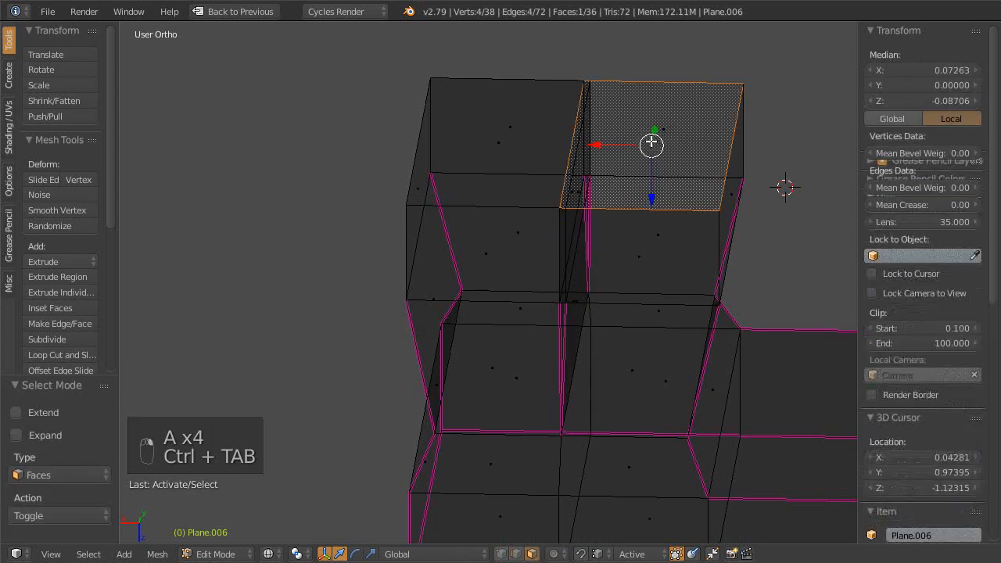
scroll(637, 195, "down", 5)
middle_click_drag(618, 183, 588, 291)
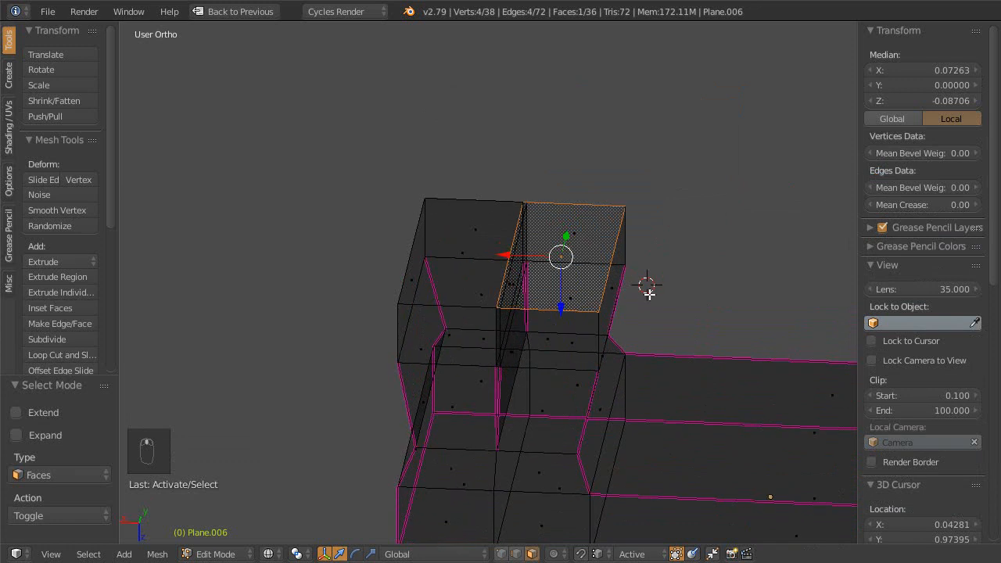
key("s")
key("x")
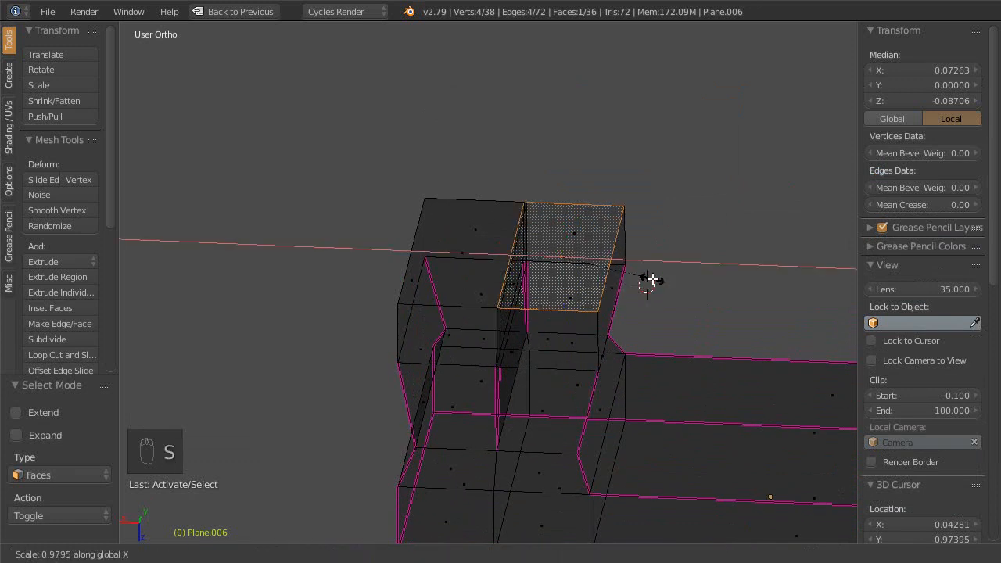
type(".8")
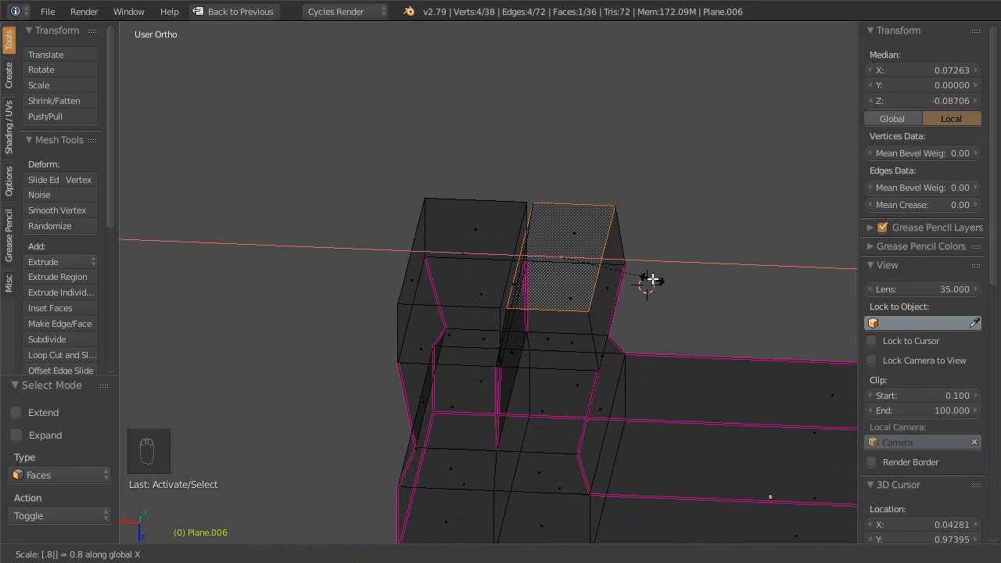
key("Return")
- Scale the outer prong's end face to 0.8 along X
right_click(447, 239)
middle_click_drag(447, 239, 466, 255)
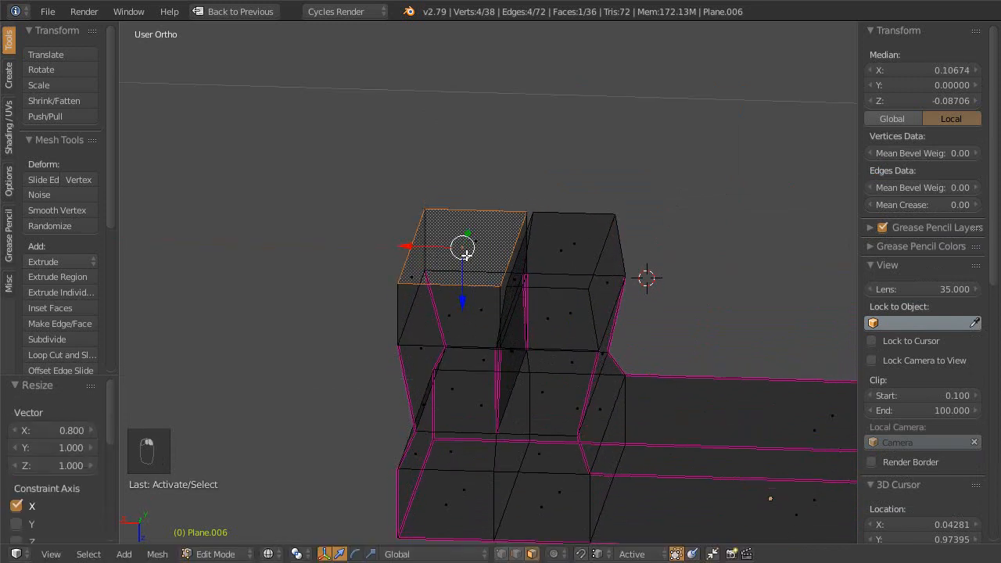
type("sx.")
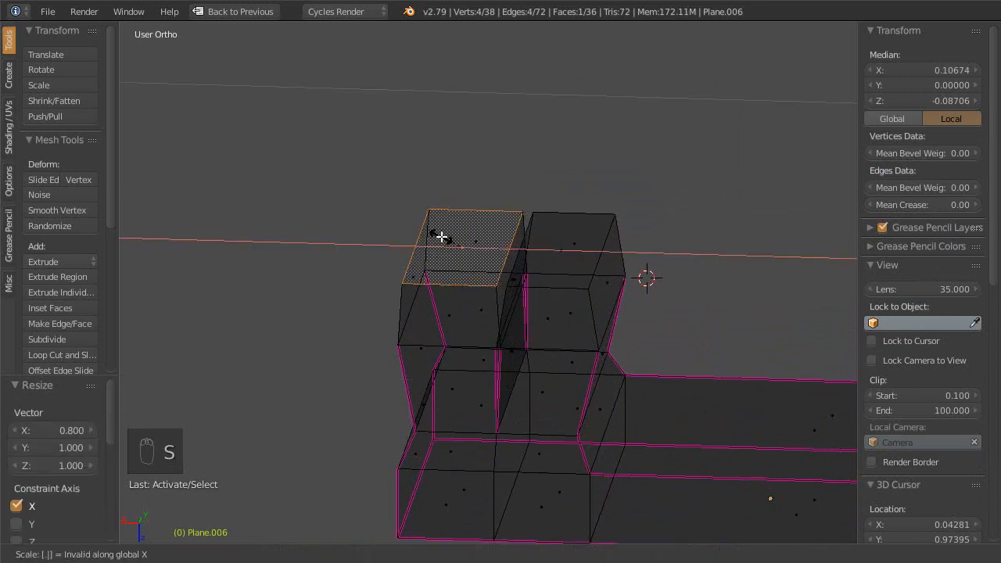
type("8")
key("Return")
middle_click_drag(527, 365, 586, 260)
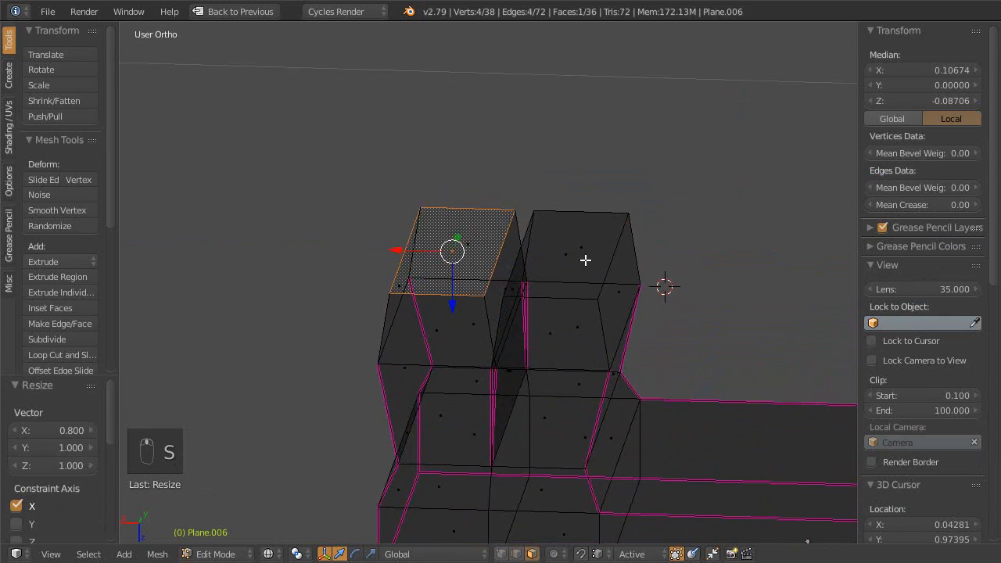
- Select the end section of the prong nearer the long plate and move it -0.003 along X
right_click(574, 263)
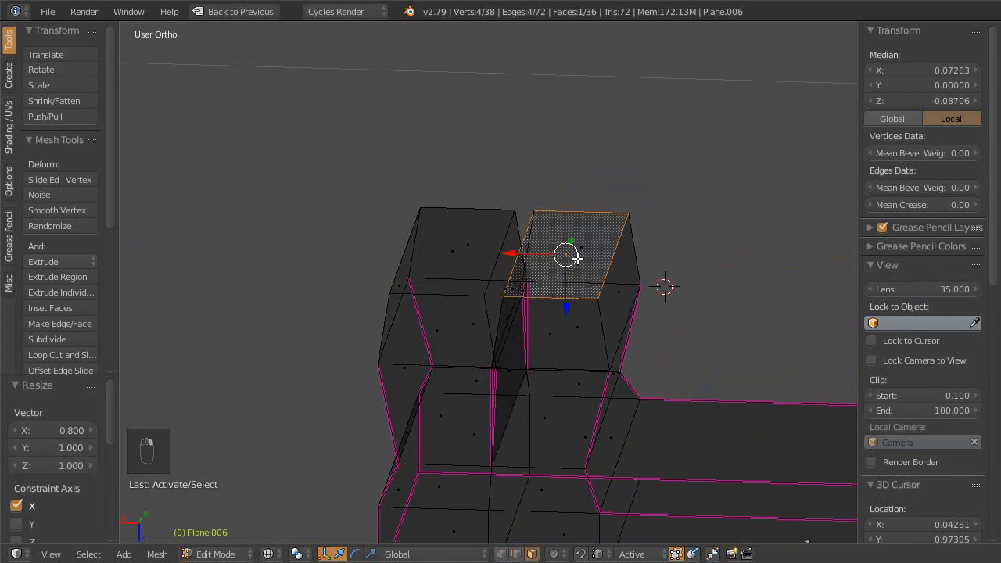
key("ctrl+KP_Add")
key("ctrl+KP_Add")
key("ctrl+KP_Add")
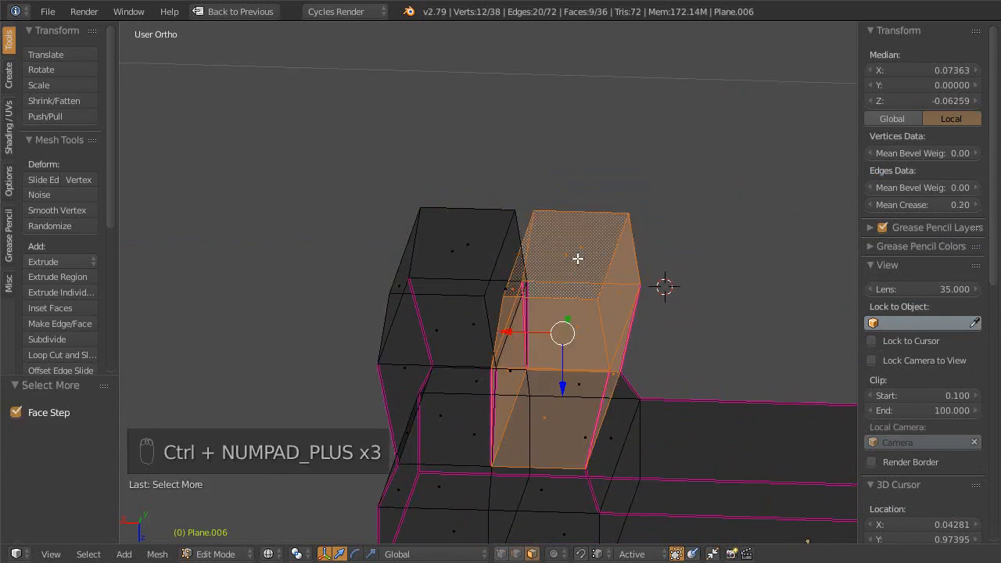
key("ctrl+KP_Subtract")
middle_click_drag(571, 350, 525, 273)
key("g")
key("x")
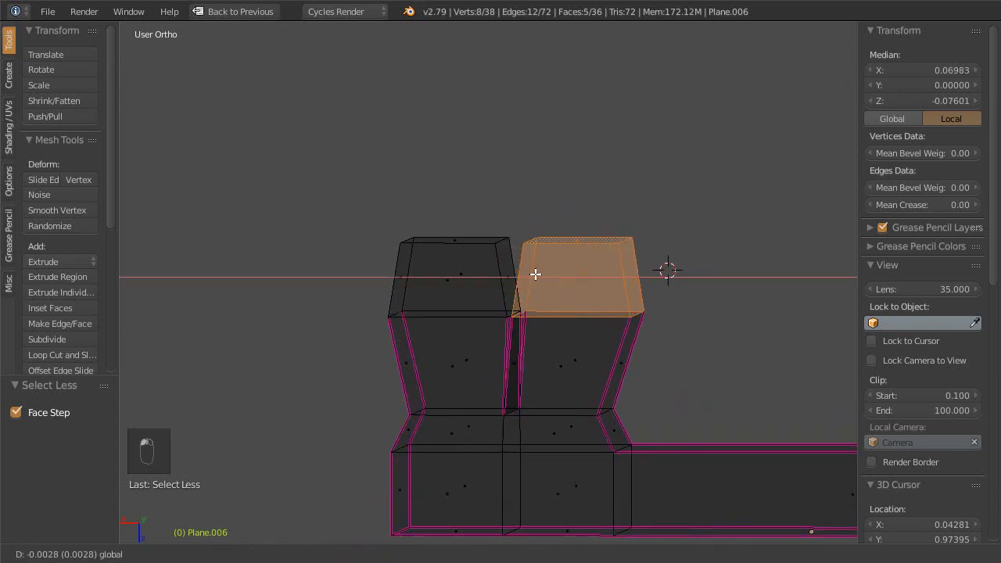
left_click(535, 273)
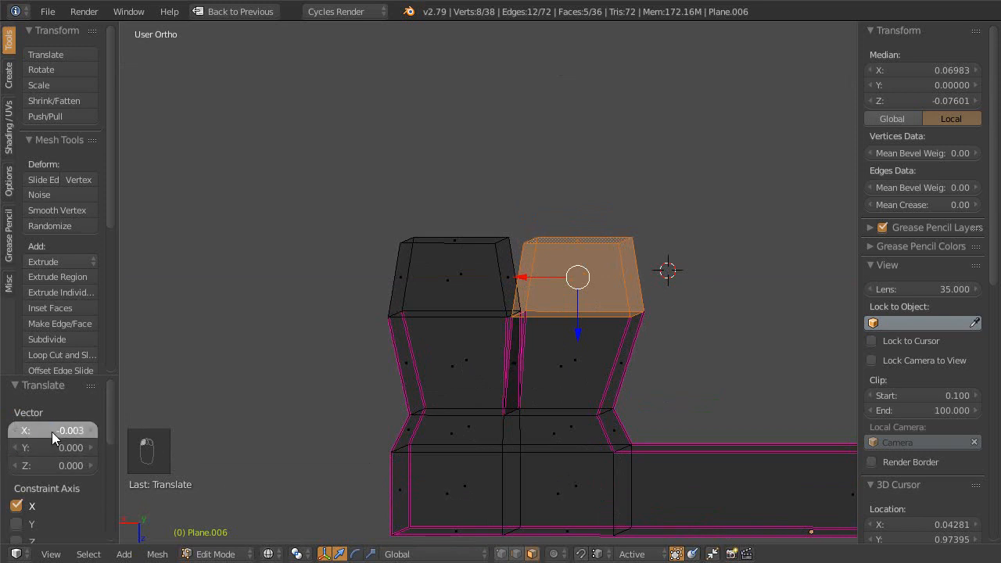
left_click(79, 431)
type("-.003")
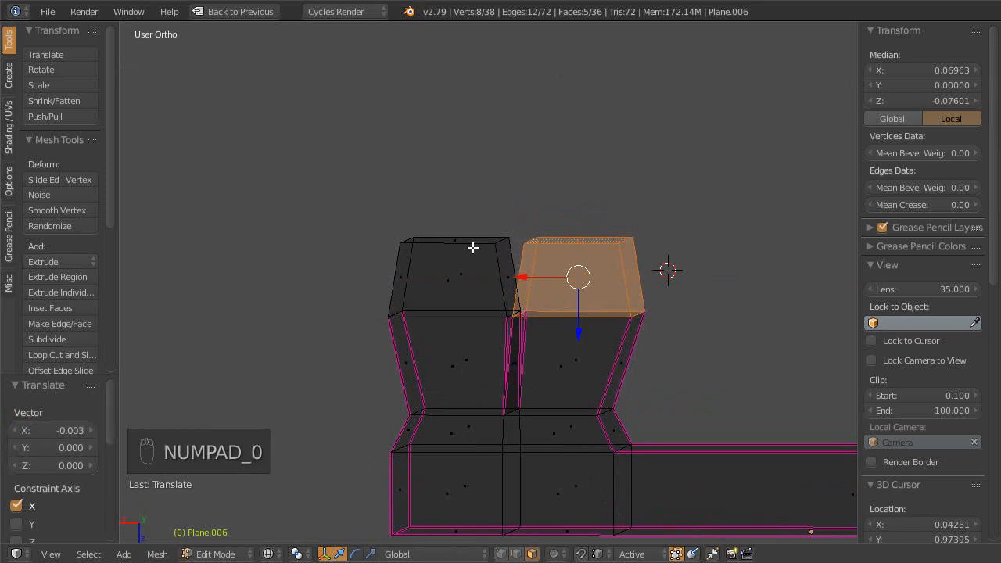
- Select the outer prong's end section and move it 0.003 along X, away from the other prong
right_click(458, 248)
key("ctrl+KP_Add")
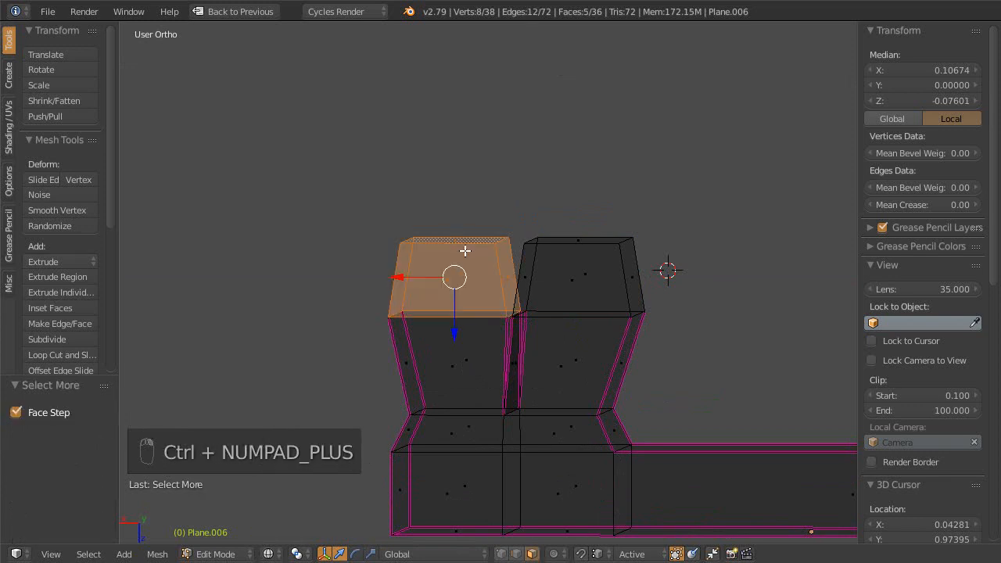
left_click_drag(402, 276, 400, 275)
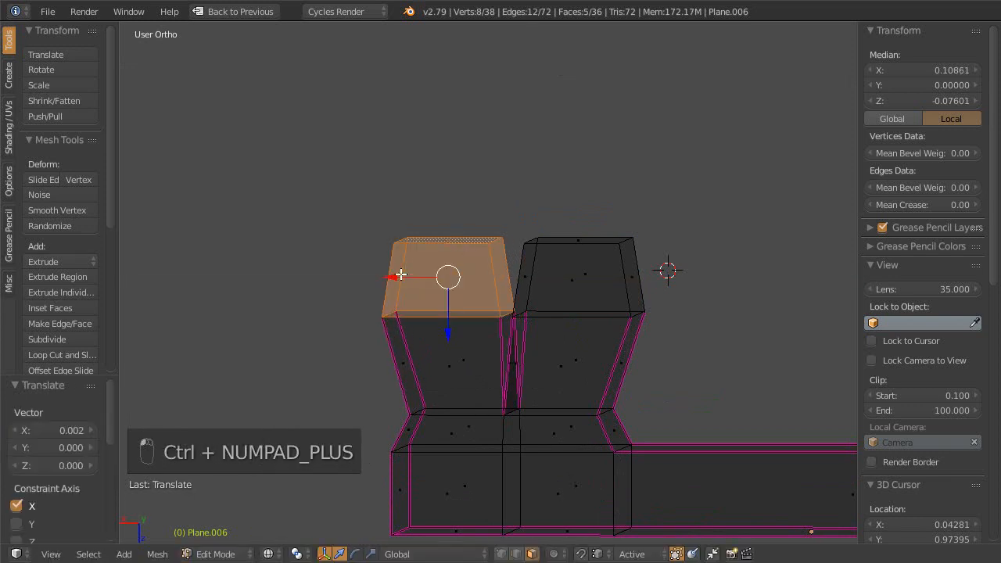
key("KP_0")
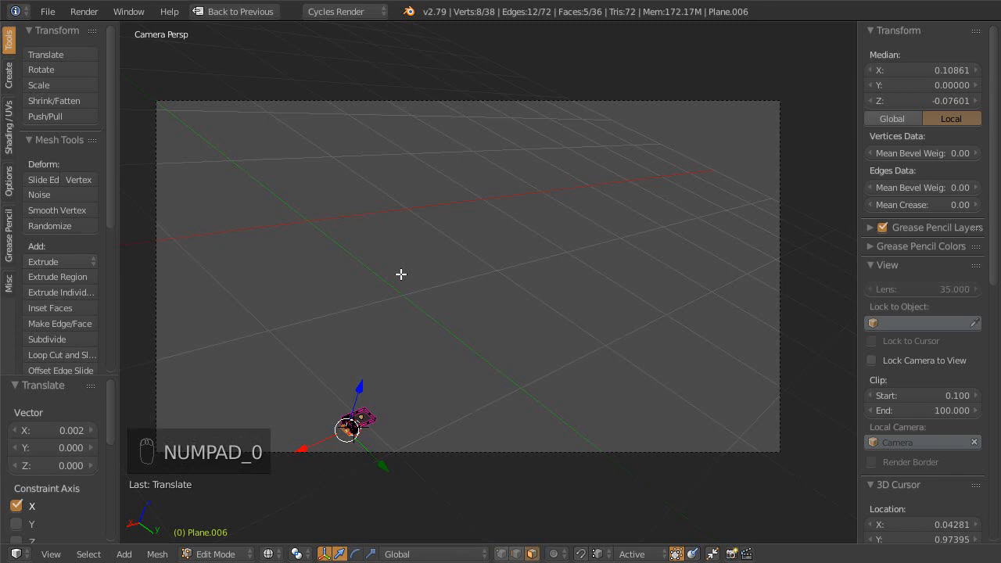
key("KP_0")
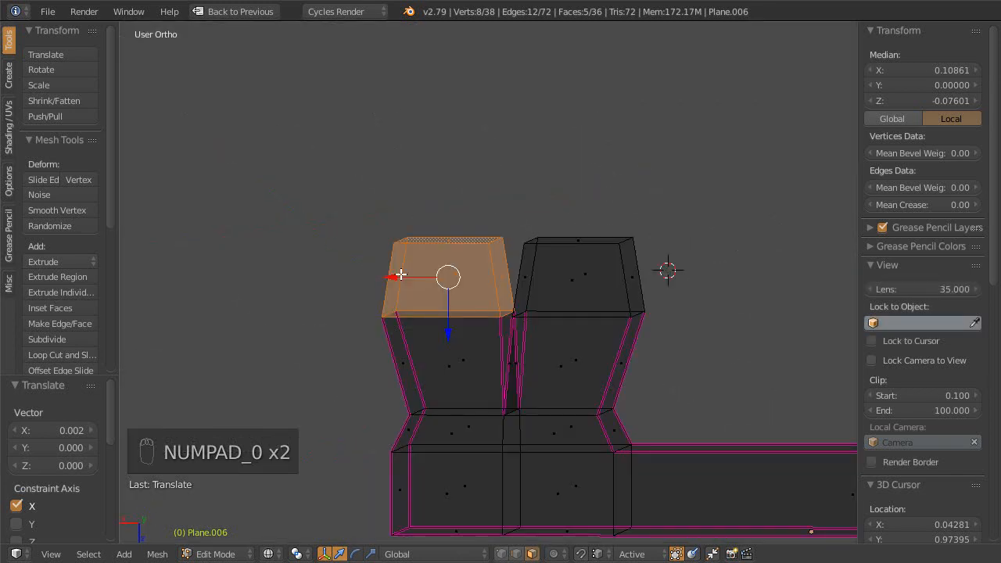
type("0.003")
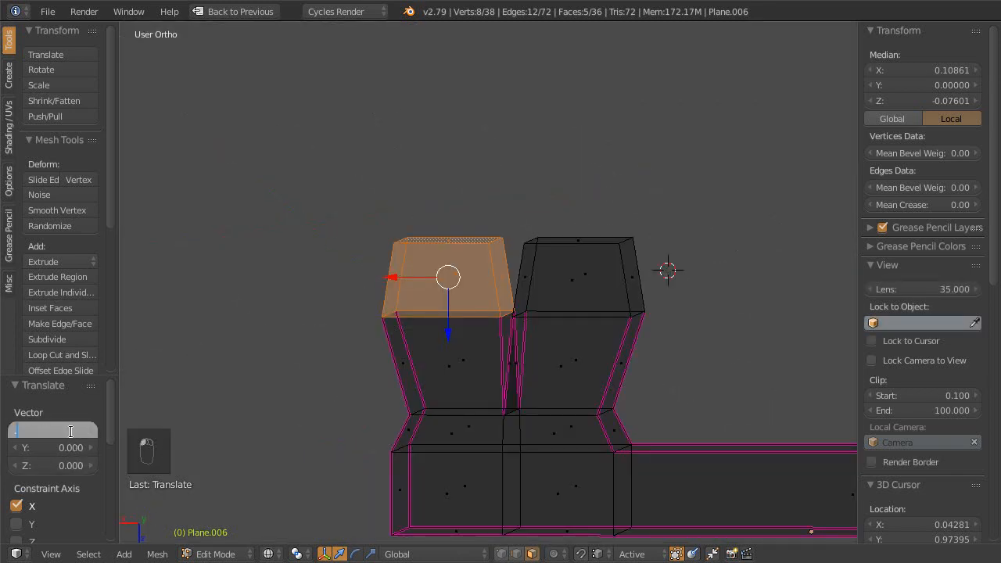
key("Return")
- Set the block's subdivision level to 3 and show it in solid shading
mouse_move(497, 305)
middle_mouse_down()
mouse_move(530, 342)
mouse_move(518, 342)
mouse_move(513, 362)
mouse_move(523, 371)
mouse_move(628, 364)
mouse_move(538, 407)
mouse_move(515, 373)
mouse_move(462, 383)
mouse_move(542, 339)
mouse_move(610, 344)
mouse_move(589, 352)
middle_mouse_up()
key("ctrl+3")
key("z")
- Select the eight corner edges running along both prongs' end sections and set their mean crease to 1
left_click(512, 373)
key("ctrl+Tab")
left_click(584, 358)
key("Escape")
key("ctrl+Tab")
left_click(587, 343)
left_click(588, 354)
middle_click_drag(588, 353, 406, 353)
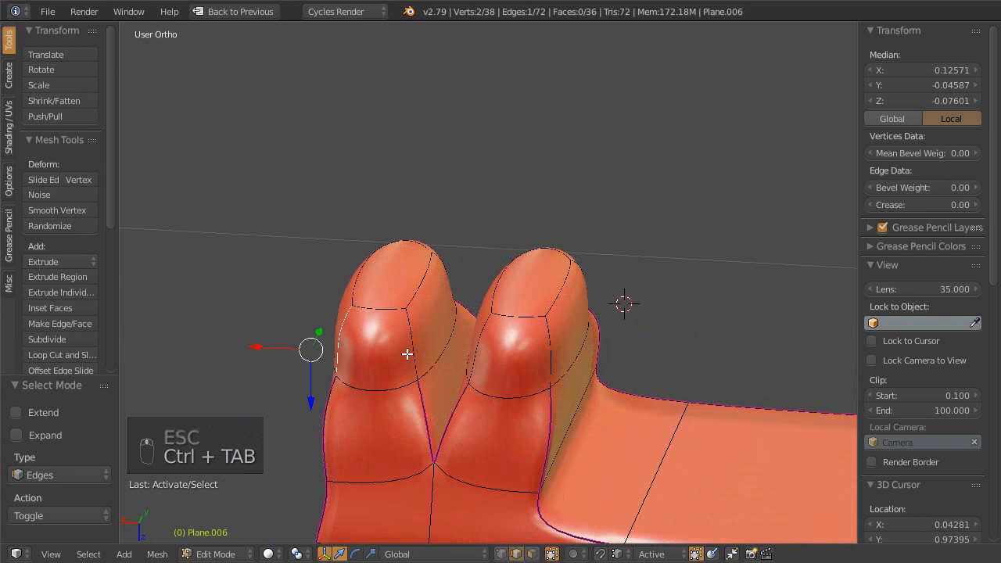
right_click(407, 352, "shift")
right_click(491, 352, "shift")
right_click(555, 349, "shift")
middle_click_drag(555, 348, 303, 327)
middle_click_drag(545, 356, 579, 363)
right_click(545, 334, "shift")
middle_click_drag(530, 337, 736, 374)
middle_click_drag(471, 357, 596, 313)
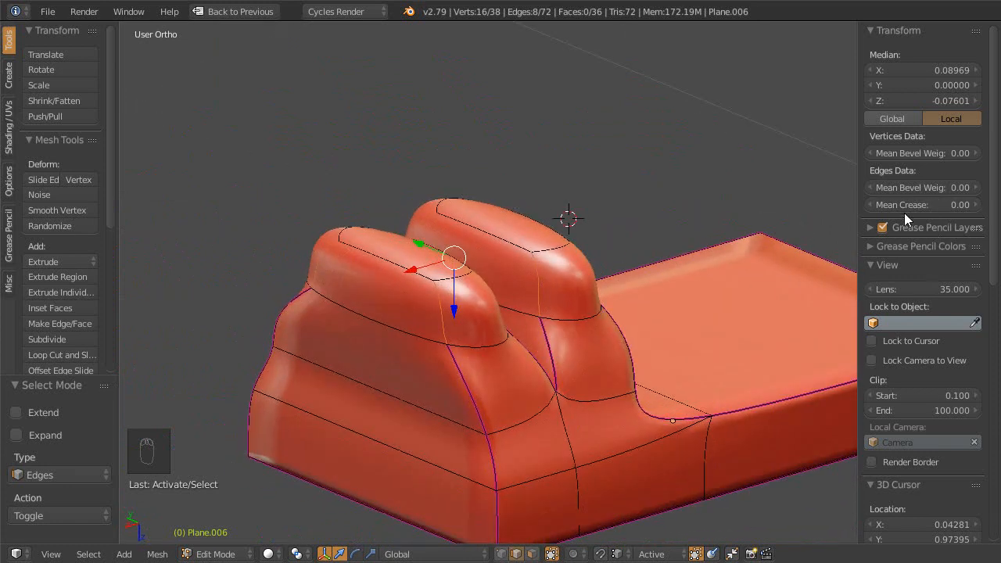
left_click_drag(905, 205, 966, 204)
middle_click_drag(531, 344, 736, 318)
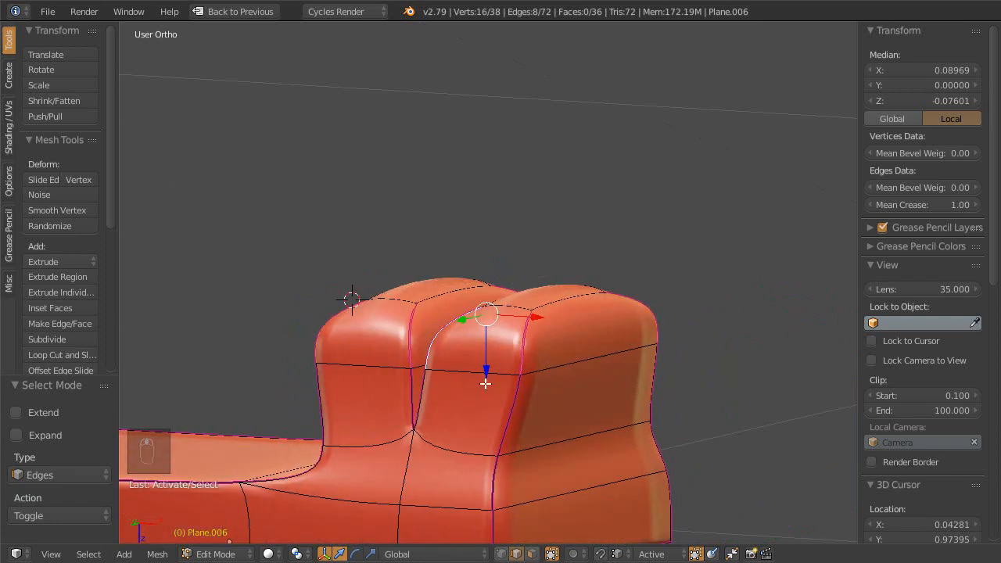
middle_click_drag(585, 322, 573, 420)
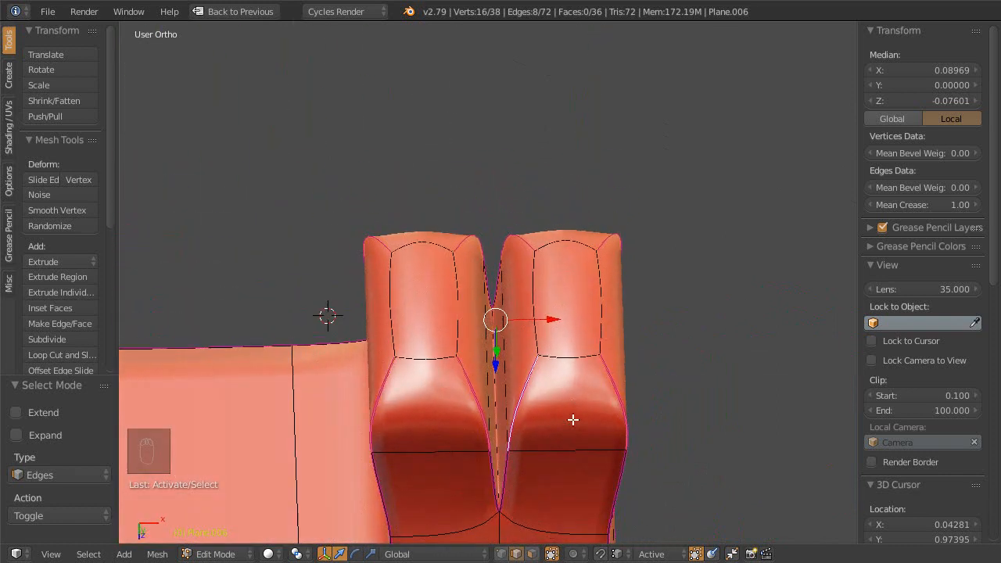
middle_click_drag(533, 302, 446, 312)
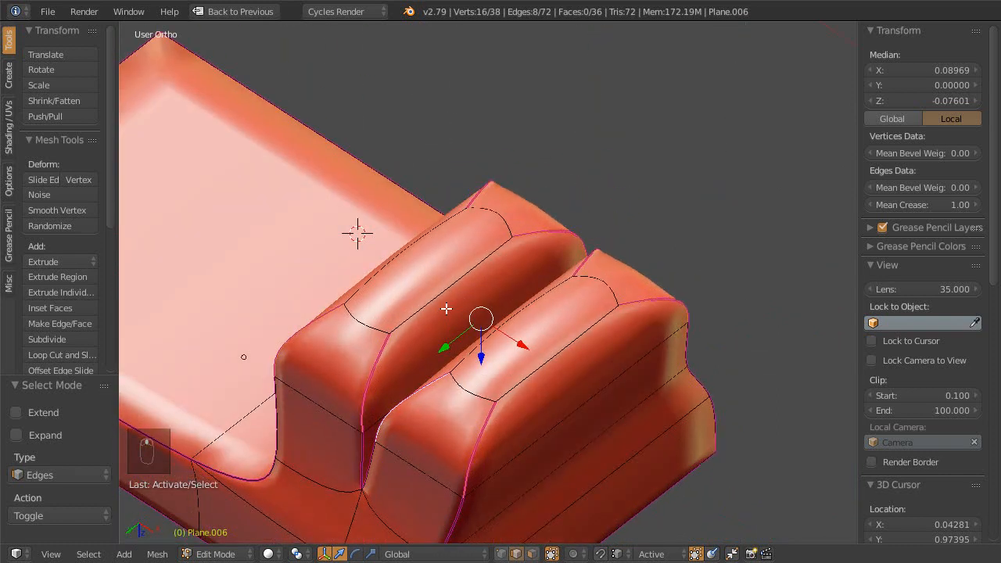
key("KP_3")
middle_click_drag(496, 268, 474, 360)
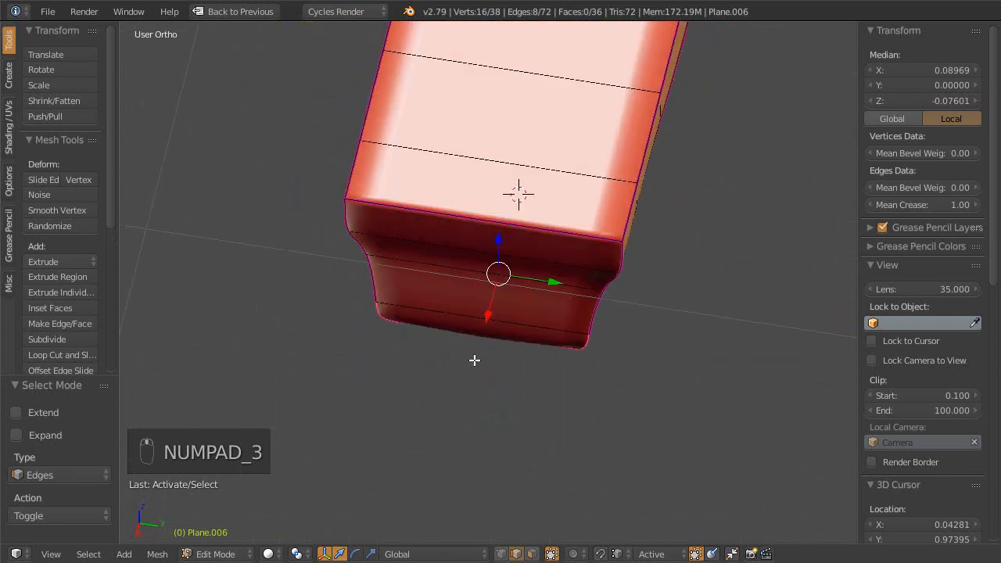
key("KP_3")
scroll(520, 313, "down", 2)
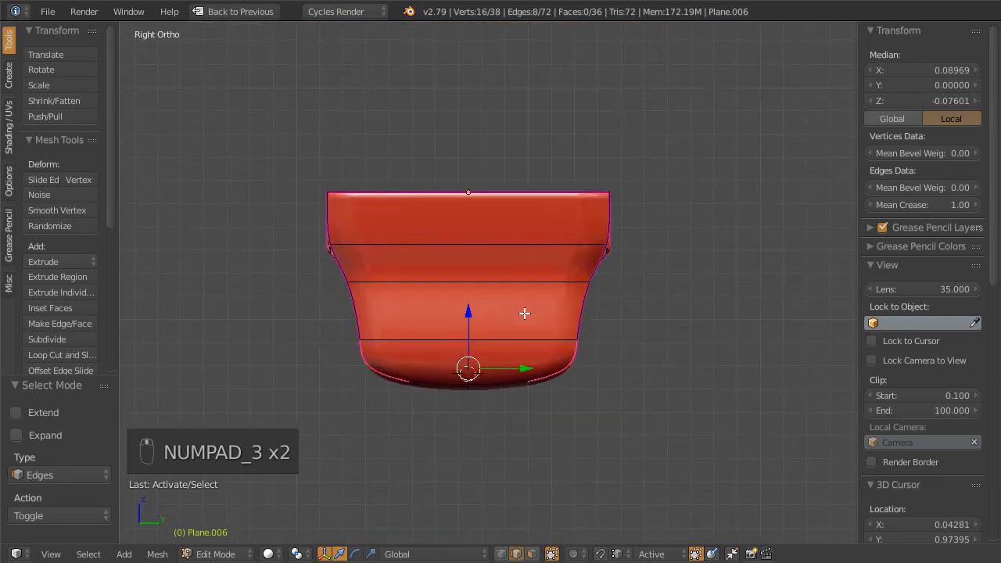
middle_click_drag(508, 398, 548, 332, "shift")
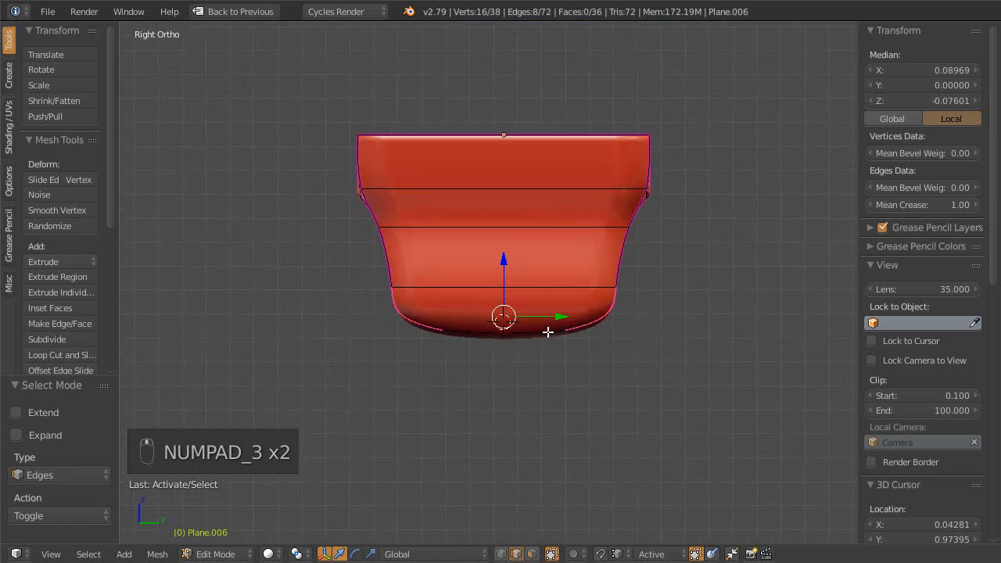
key("e")
right_click(522, 442)
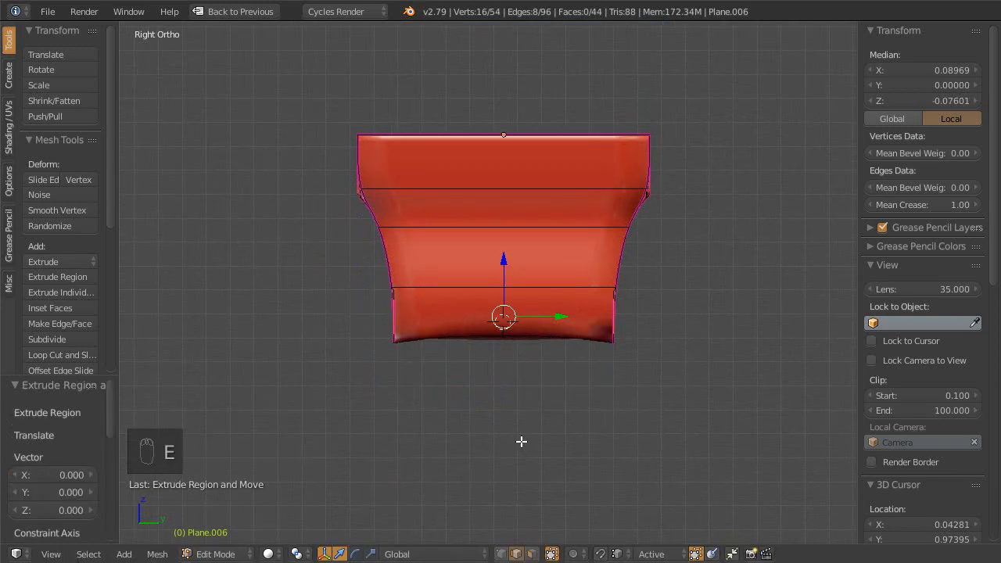
key("ctrl+z")
- Select the end faces of both prongs, extrude them downward about 0.027 and save the file
middle_click_drag(524, 398, 535, 321)
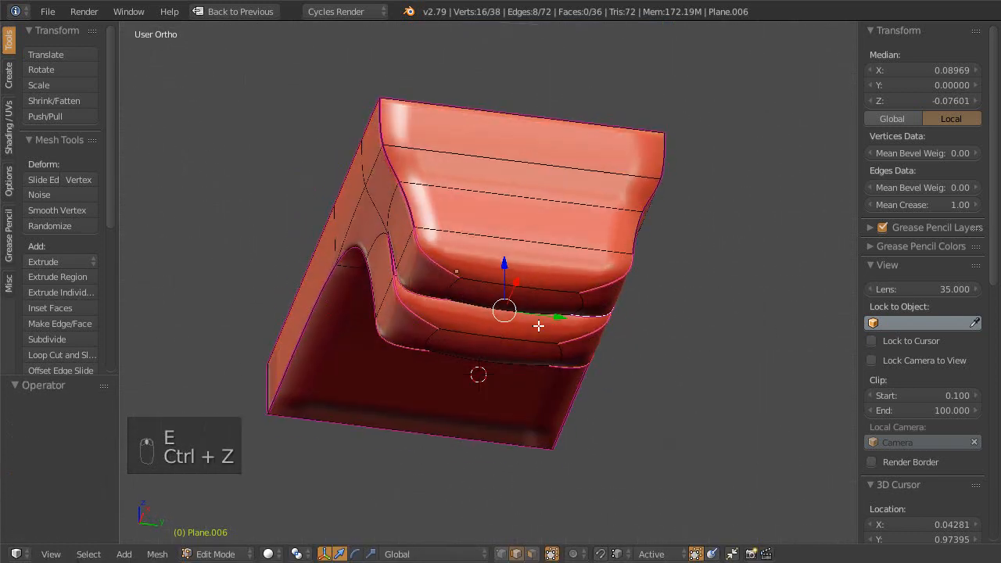
key("ctrl+Tab")
left_click(508, 332)
right_click(503, 301)
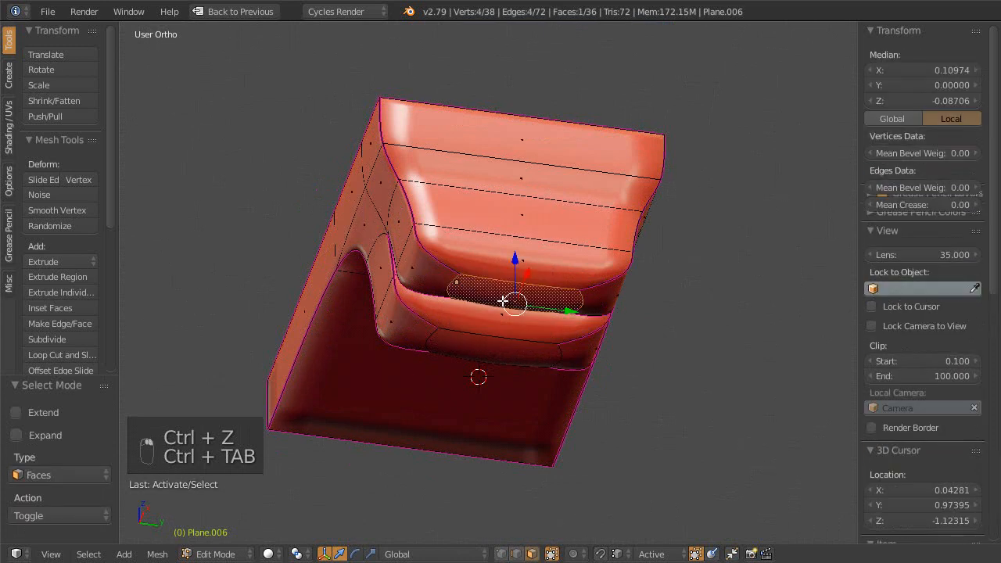
right_click(498, 339, "shift")
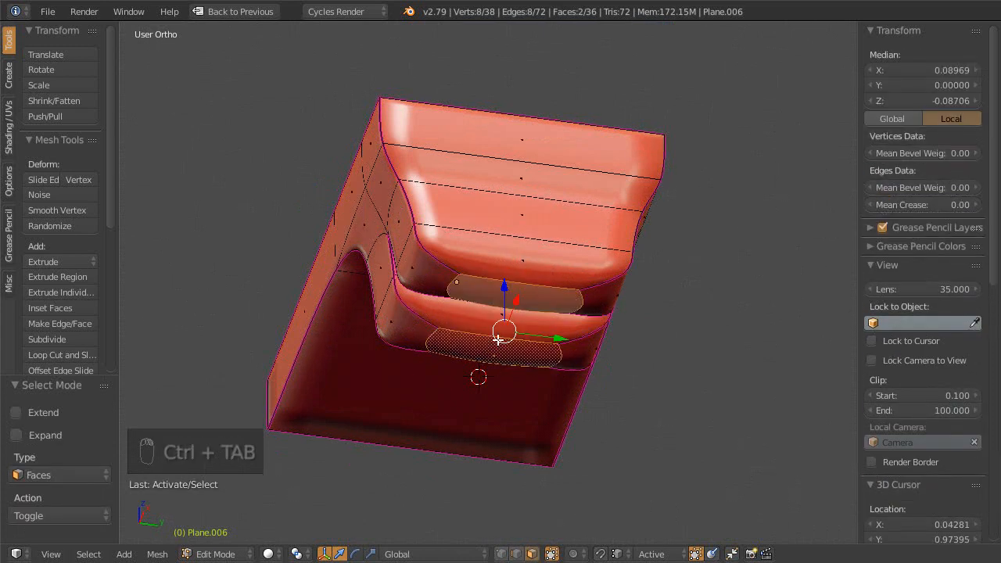
key("KP_3")
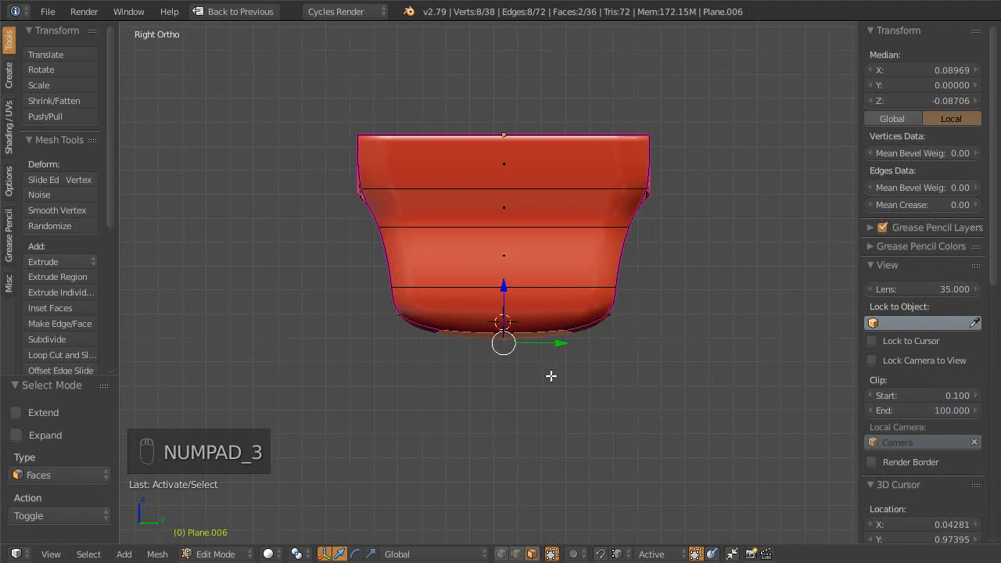
key("e")
left_click(566, 449)
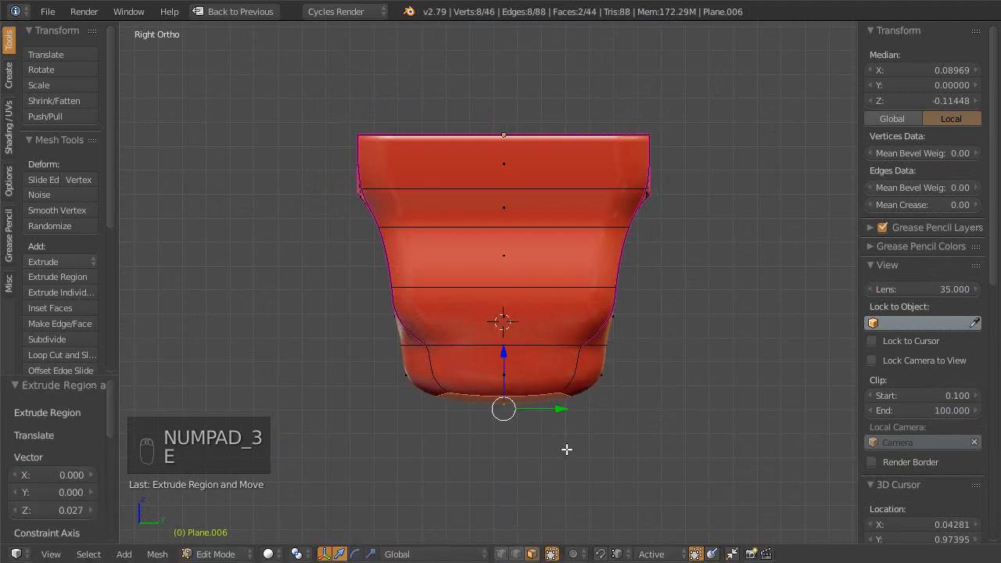
key("ctrl+s")
left_click(574, 443)
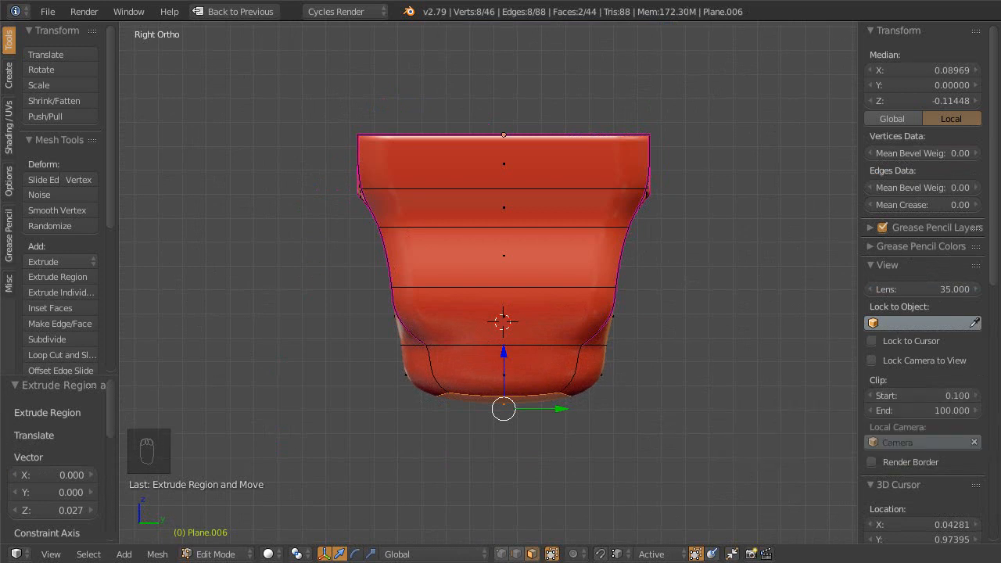
- Examine the shape of the kickstand's pivot bracket in the reference photo
middle_click_drag(480, 341, 570, 347)
key("shift+space")
key("shift+space")
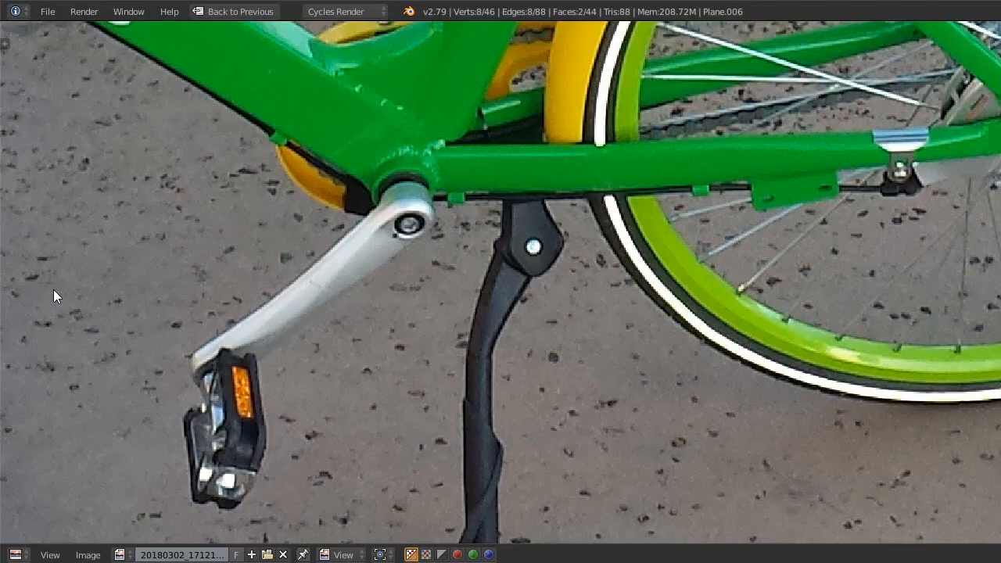
scroll(531, 309, "up", 6)
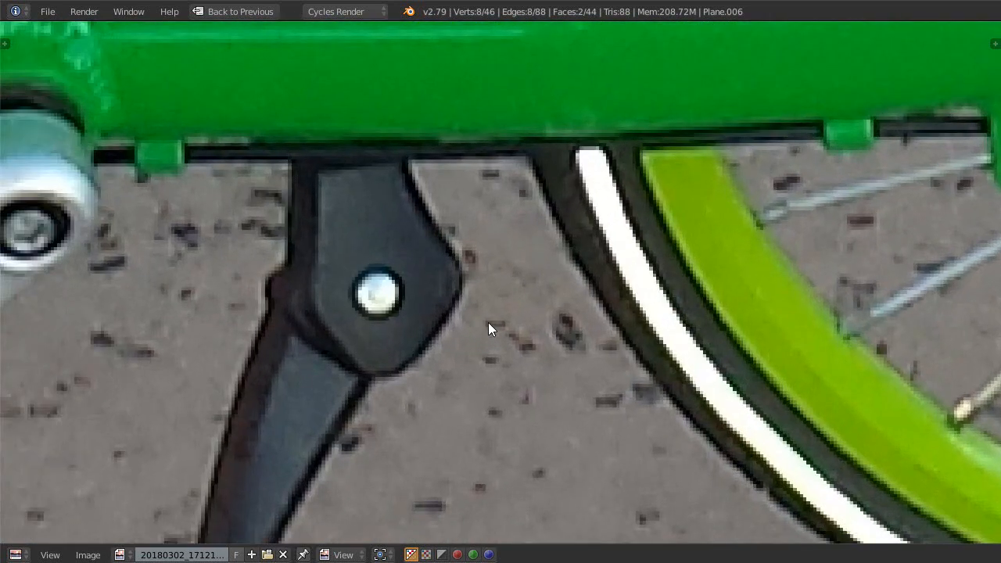
- Select the horizontal edge loops around both prongs just below the crotch and raise them about 0.017 along Z
key("shift+space")
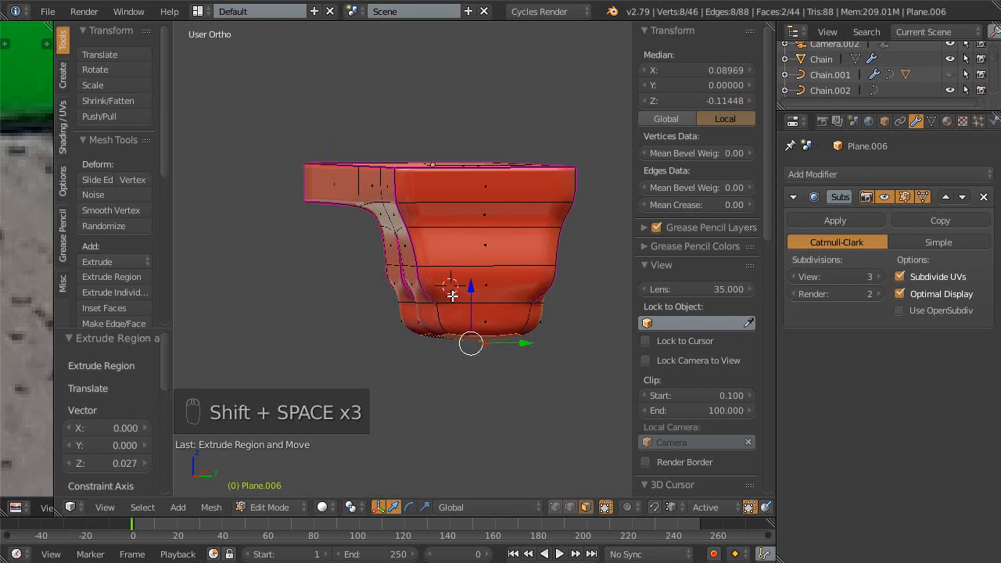
key("shift+space")
middle_click_drag(506, 295, 574, 331, "shift")
right_click(520, 336)
right_click(492, 337)
middle_click_drag(506, 333, 587, 380)
key("ctrl+Tab")
key("2")
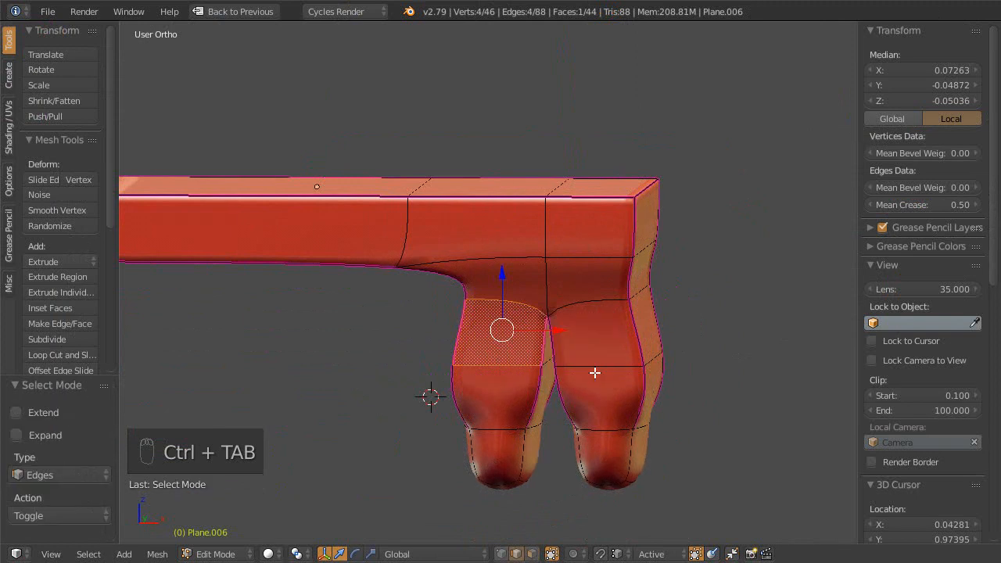
left_click(594, 373, "alt")
middle_click_drag(583, 369, 551, 358)
right_click(518, 365, "alt+shift")
left_click_drag(540, 316, 571, 286)
- Scale the two raised prong loops slightly wider along Y
middle_click_drag(571, 286, 561, 379)
key("s")
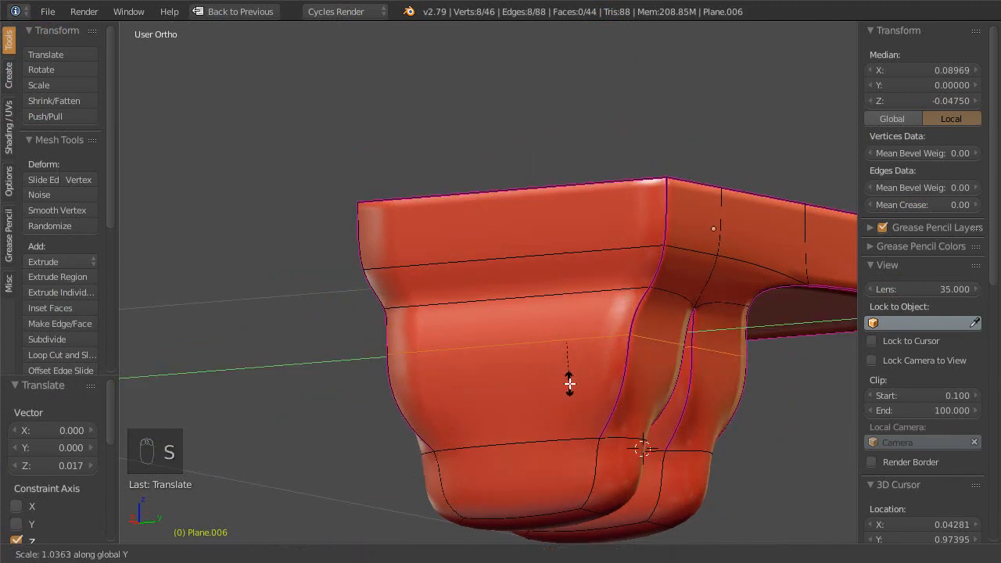
left_click(581, 384)
- Scale the four outer corner vertices of the raised prong loops inward to narrow the prongs' outer sides
middle_click_drag(581, 384, 724, 364)
key("ctrl+Tab")
left_click(597, 374)
right_click(631, 386)
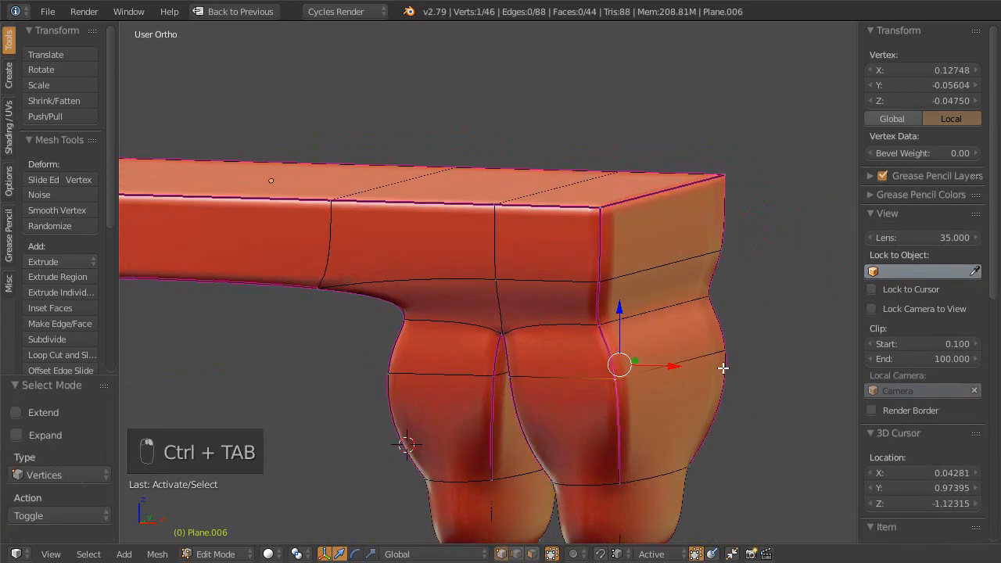
right_click(555, 362, "shift")
middle_click_drag(555, 362, 568, 361)
right_click(335, 343, "shift")
middle_click_drag(334, 343, 590, 393)
key("s")
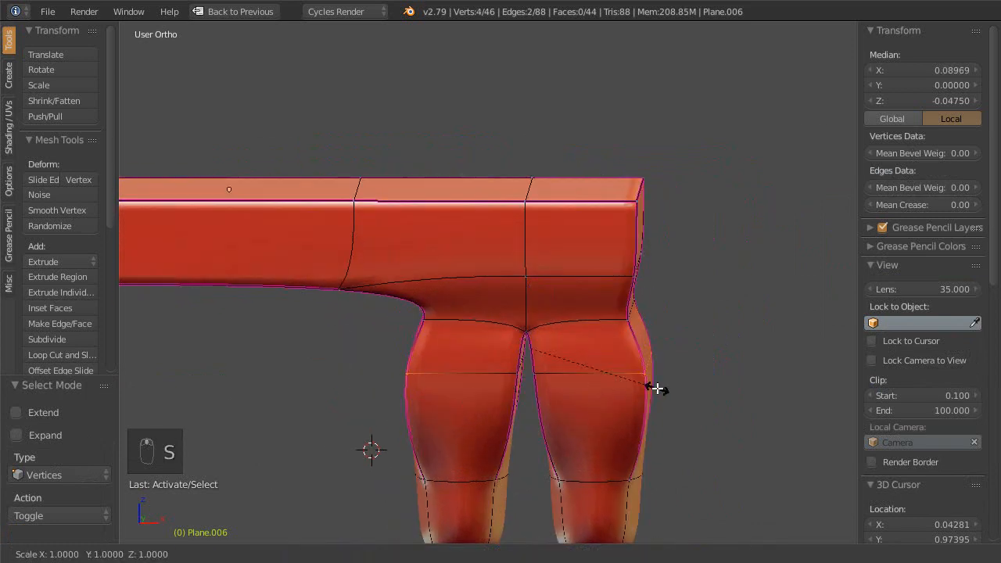
left_click(612, 376)
- Bevel the crotch edge between the two prongs by about 0.007 with one segment
middle_click_drag(610, 371, 507, 347)
key("ctrl+Tab")
left_click(540, 351)
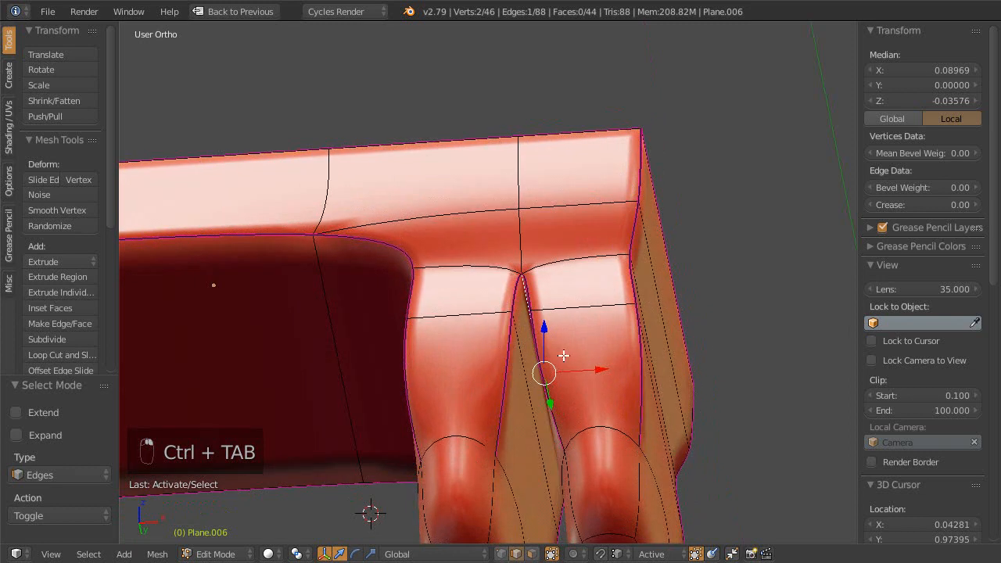
key("ctrl+b")
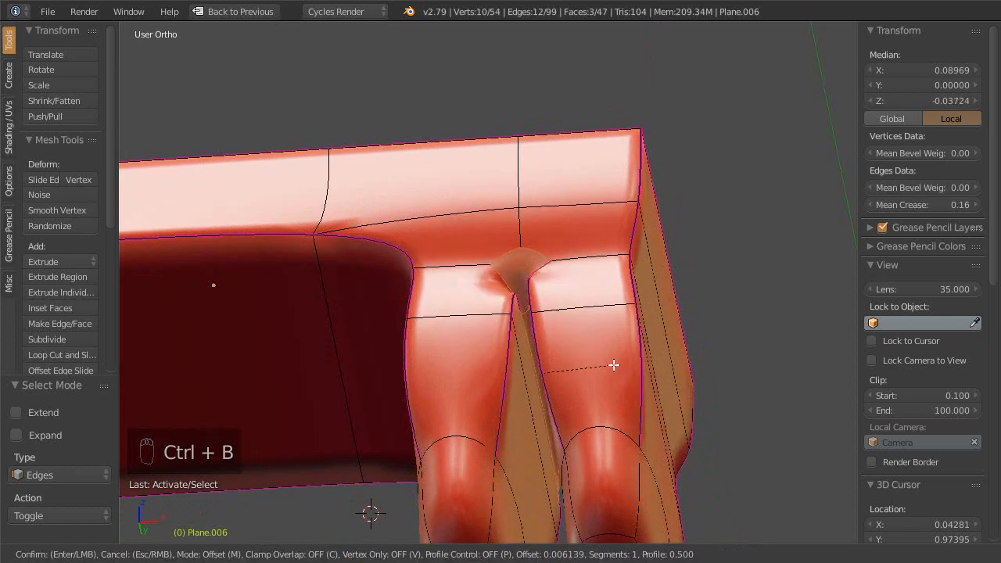
left_click(617, 364)
middle_click_drag(610, 369, 487, 393)
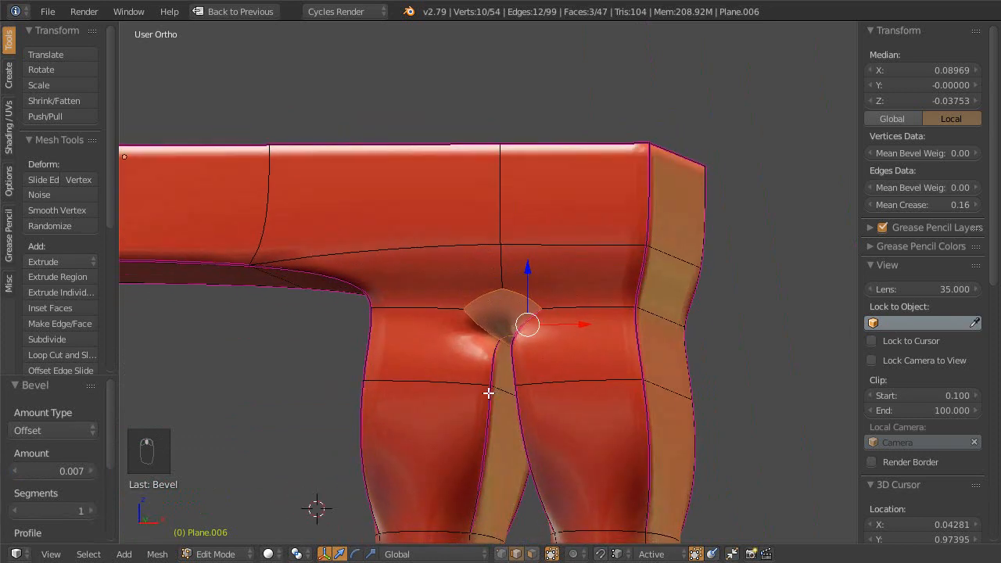
- Select the two inner edges of the prongs below the crotch and scale them apart along X by about 3.33
key("ctrl+Tab")
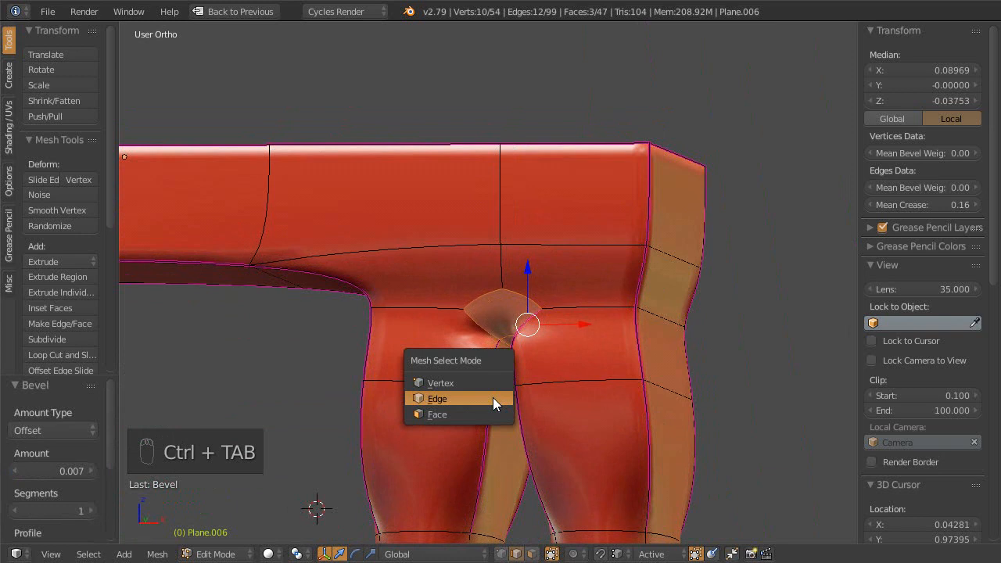
middle_click_drag(619, 369, 592, 442)
key("ctrl+Tab")
left_click(527, 416)
right_click(523, 414)
right_click(585, 416, "shift")
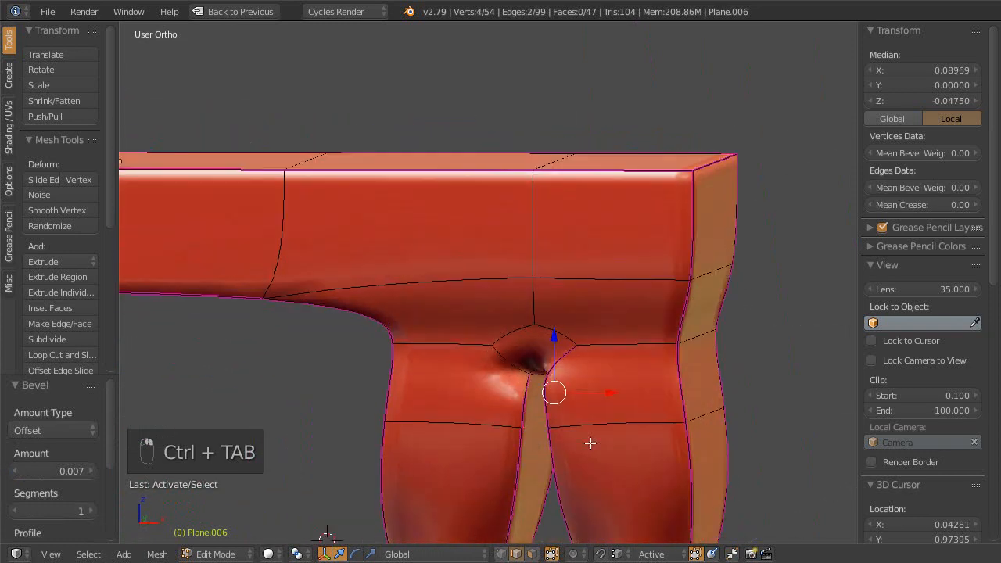
key("s")
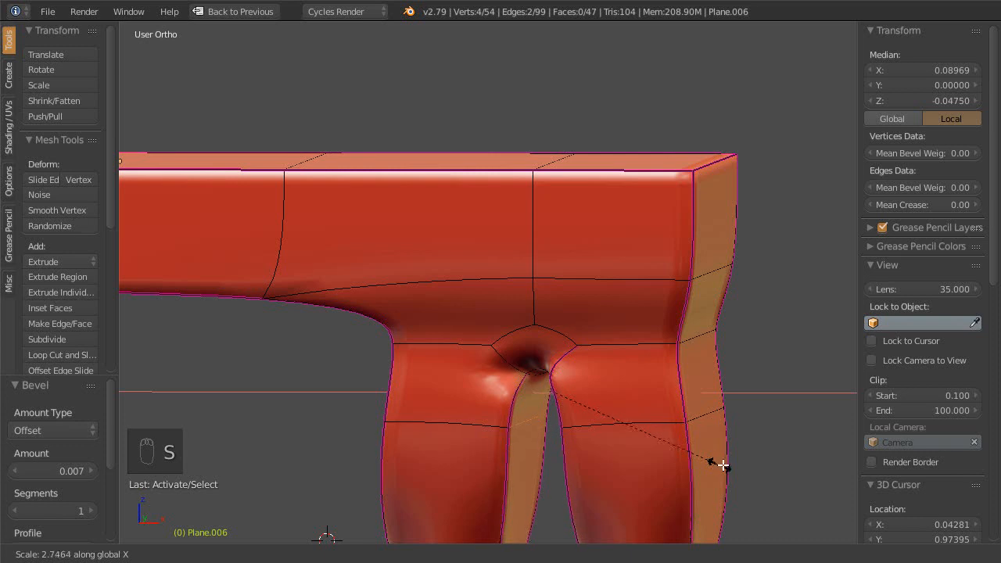
left_click(756, 472)
- Set the crease of the short front edges bordering the underside of the beveled crotch to 1
mouse_move(619, 384)
middle_mouse_down()
mouse_move(628, 344)
mouse_move(603, 337)
mouse_move(607, 322)
middle_mouse_up()
middle_click_drag(618, 282, 536, 329)
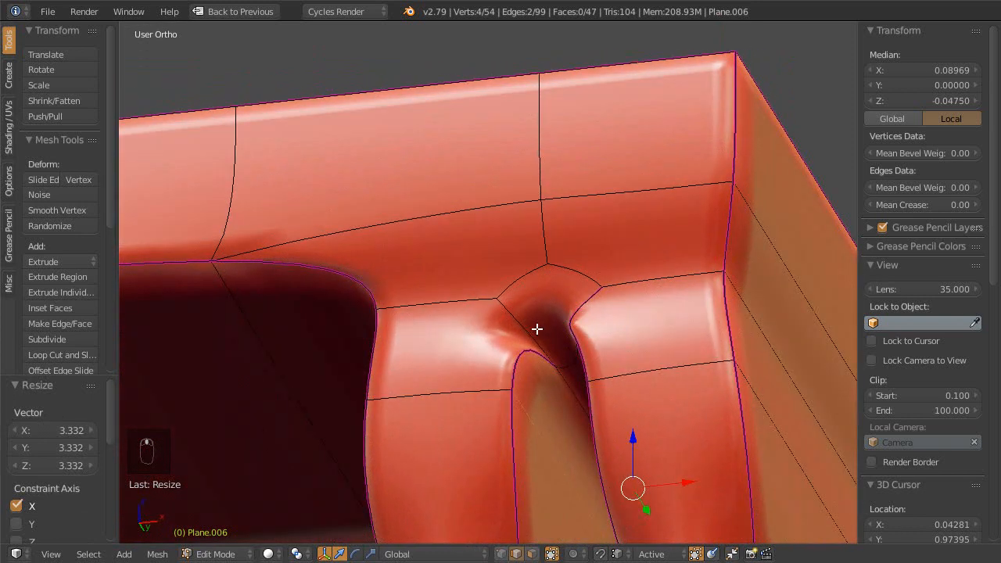
left_click_drag(884, 206, 976, 205)
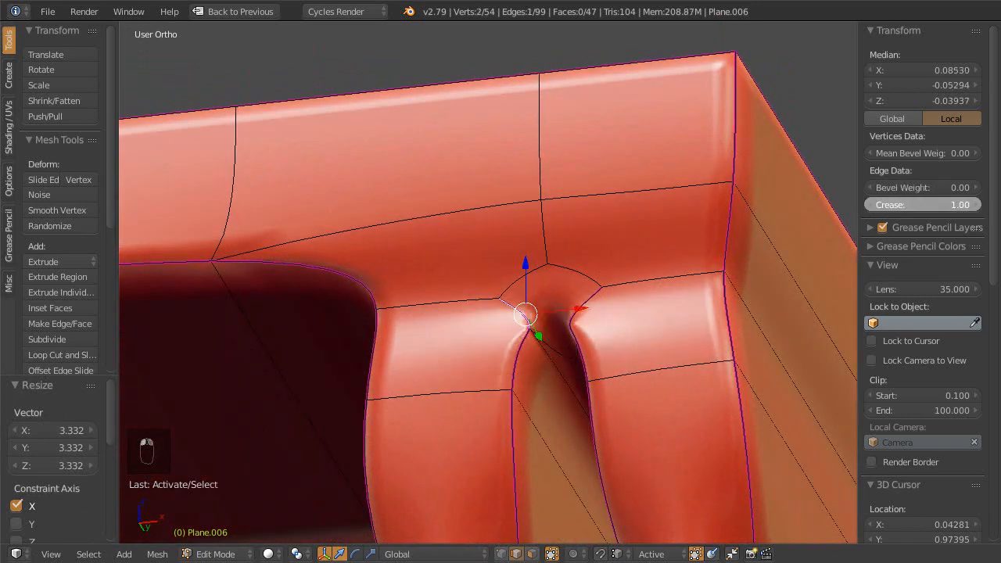
middle_click_drag(525, 336, 586, 302)
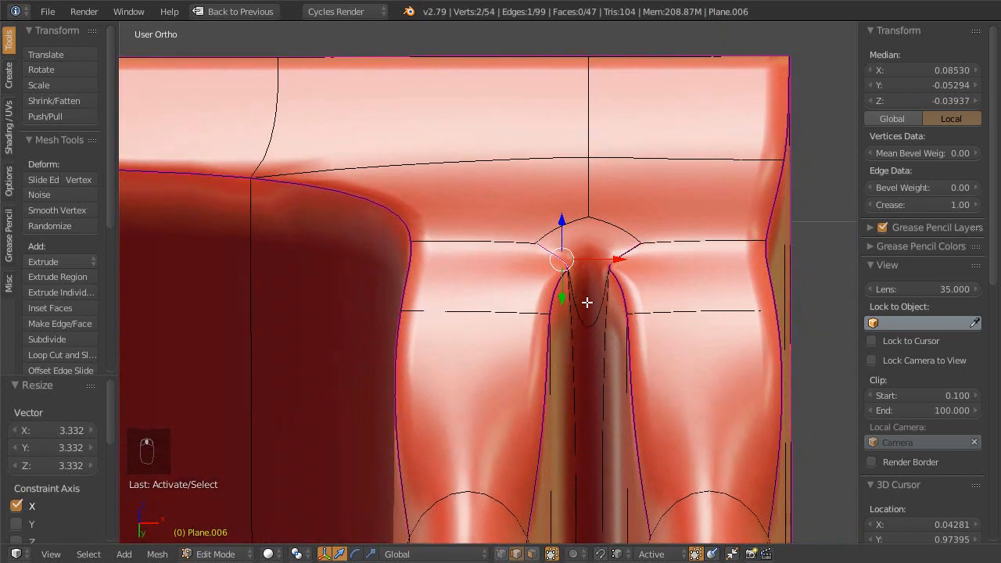
left_click_drag(884, 205, 999, 211)
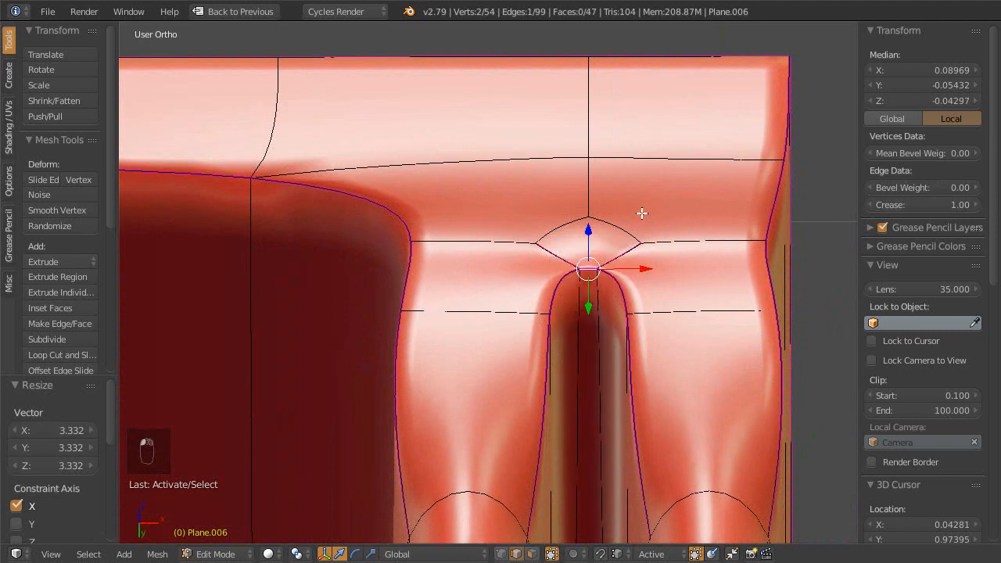
- Set the mean crease of the two lengthwise edges inside the slot between the prongs to 1
scroll(618, 258, "down", 4)
middle_click_drag(583, 333, 572, 318)
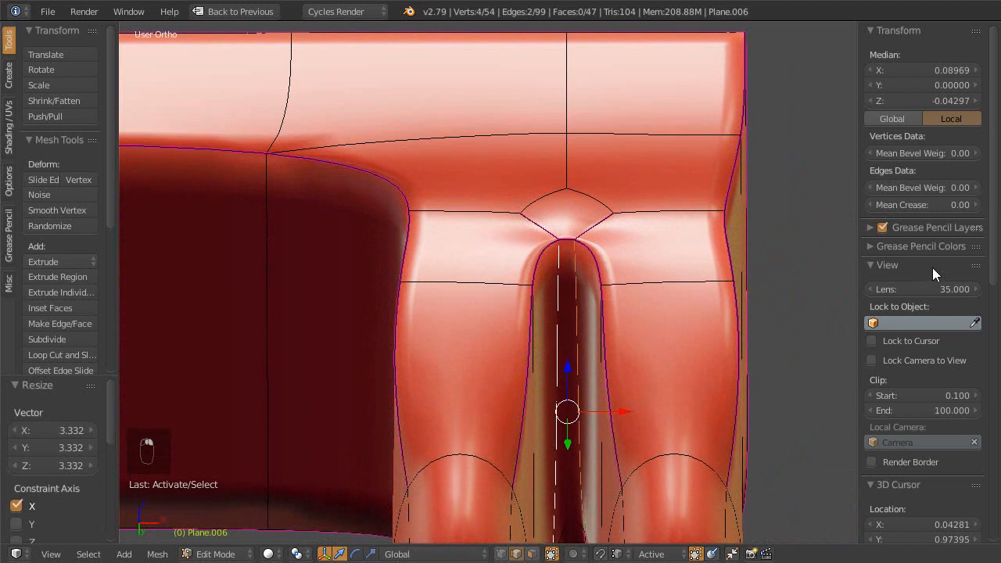
scroll(576, 273, "down", 5)
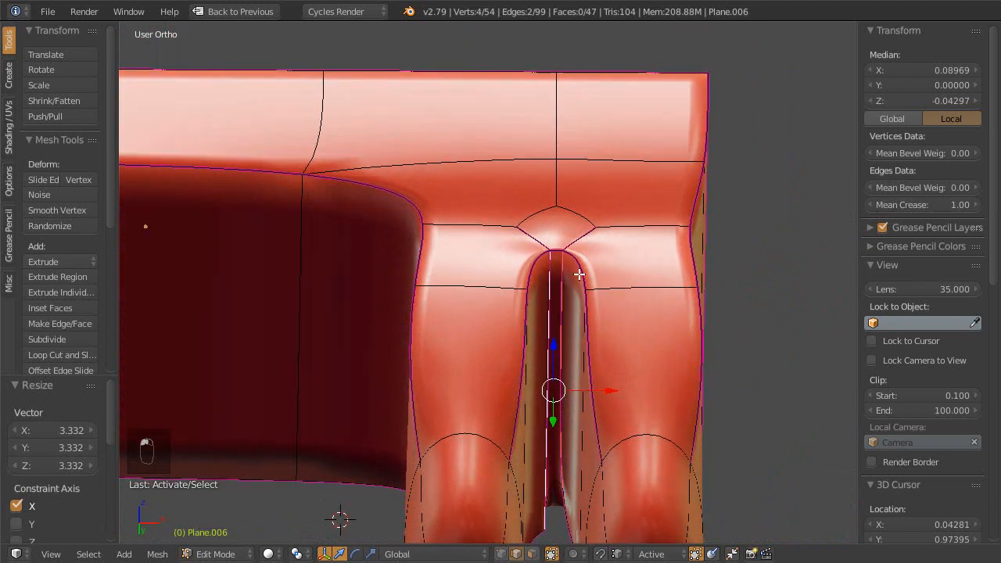
- Set the mean crease of the matching short edges around the crotch on the block's back side to 1
middle_click_drag(575, 357, 549, 233)
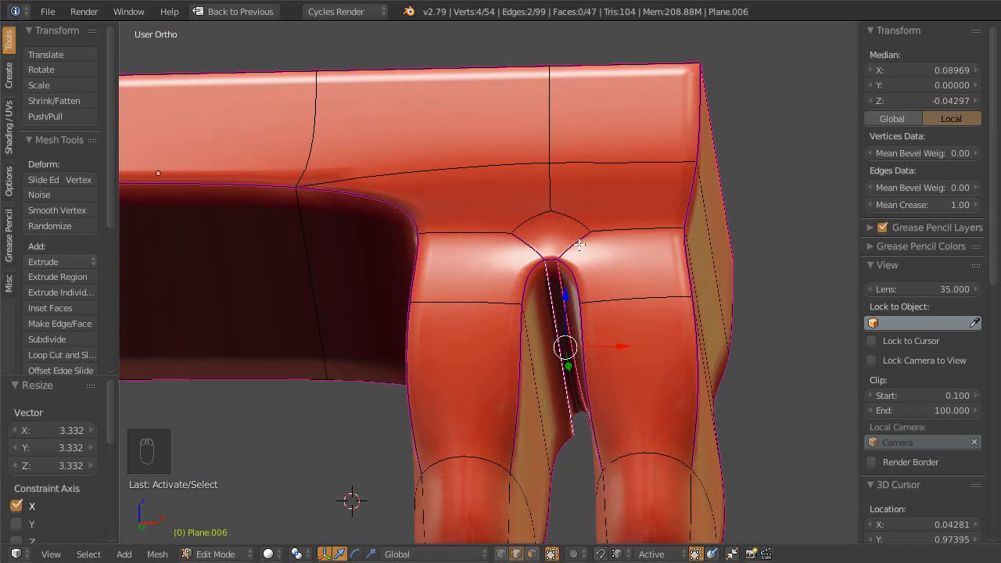
middle_click_drag(547, 276, 533, 168)
middle_click_drag(544, 204, 543, 329)
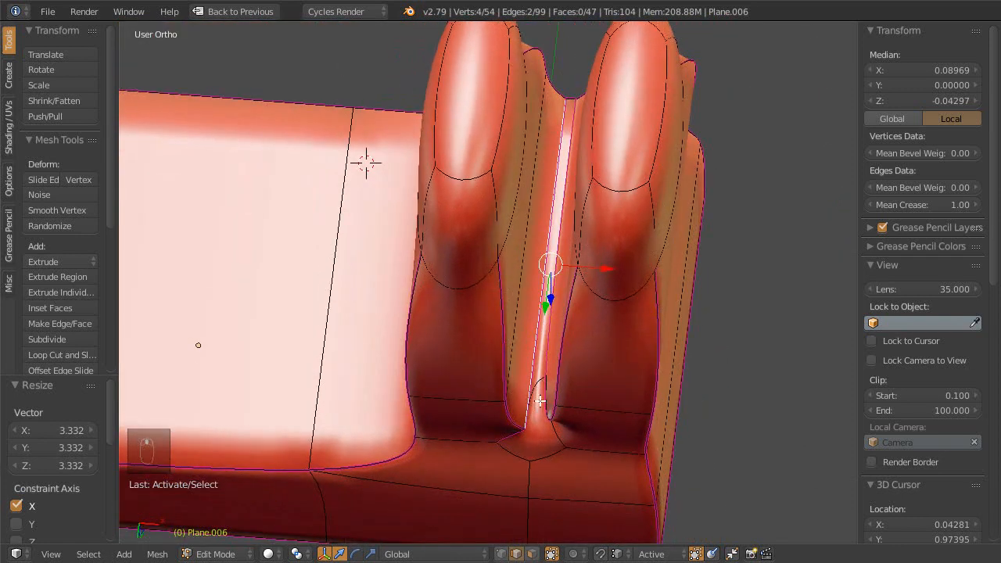
scroll(540, 401, "up", 4)
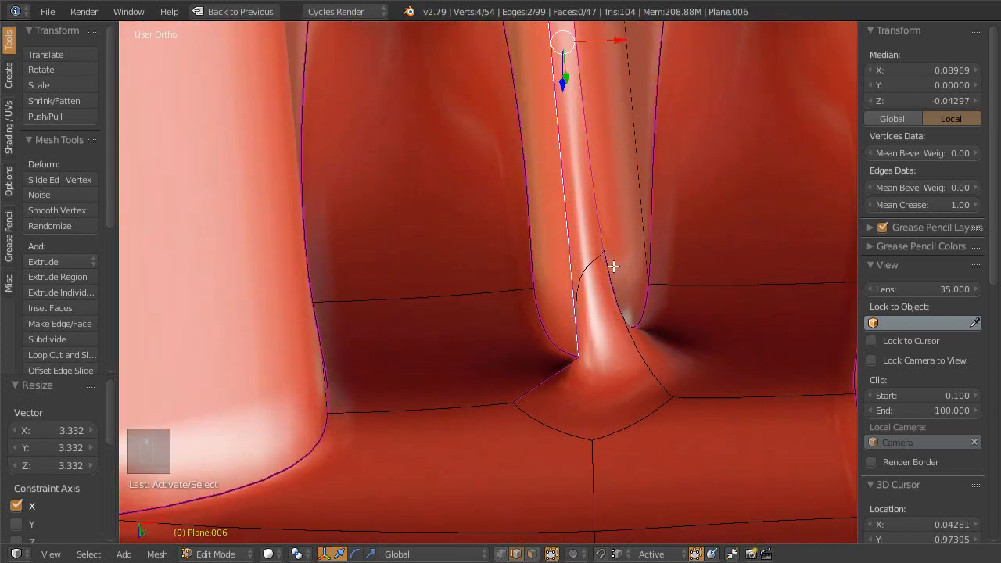
middle_click_drag(599, 311, 608, 281)
right_click(620, 315)
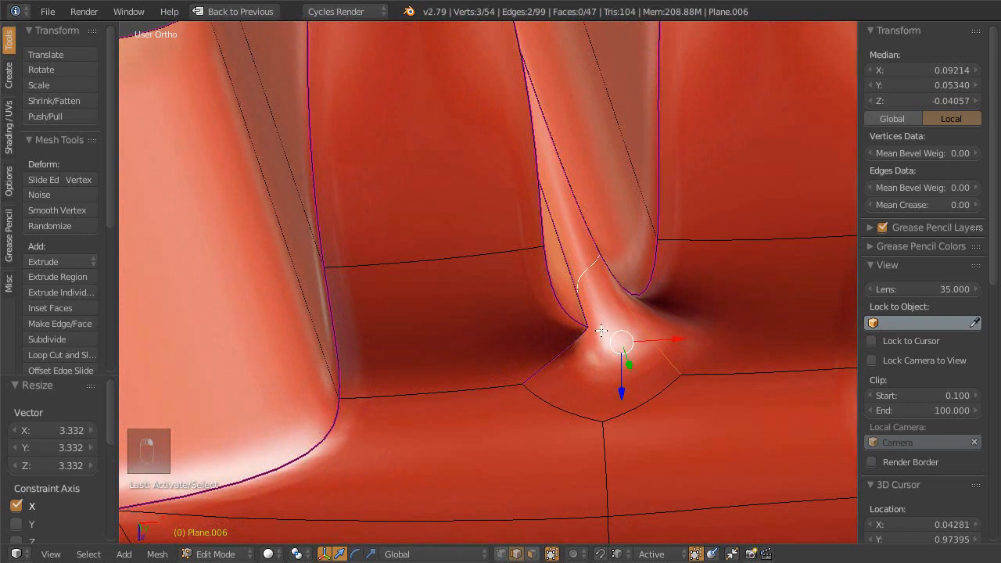
left_click_drag(905, 205, 970, 205)
- Select the two lengthwise edges at the top of the slot and scale them apart along X by about 3.15
middle_click_drag(541, 220, 591, 211)
scroll(557, 281, "down", 1)
middle_click_drag(557, 280, 568, 246)
key("ctrl+Tab")
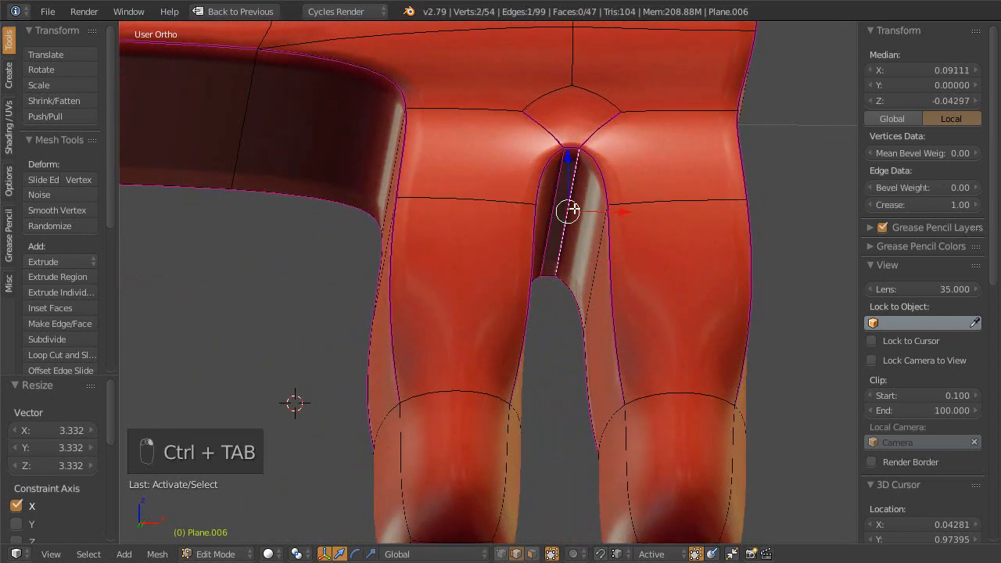
middle_click_drag(561, 205, 563, 250)
key("s")
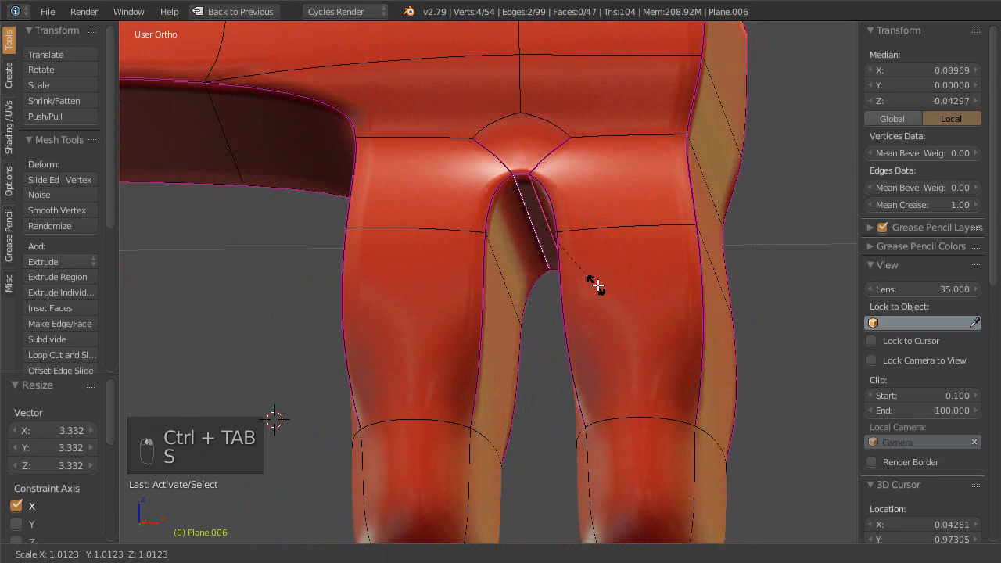
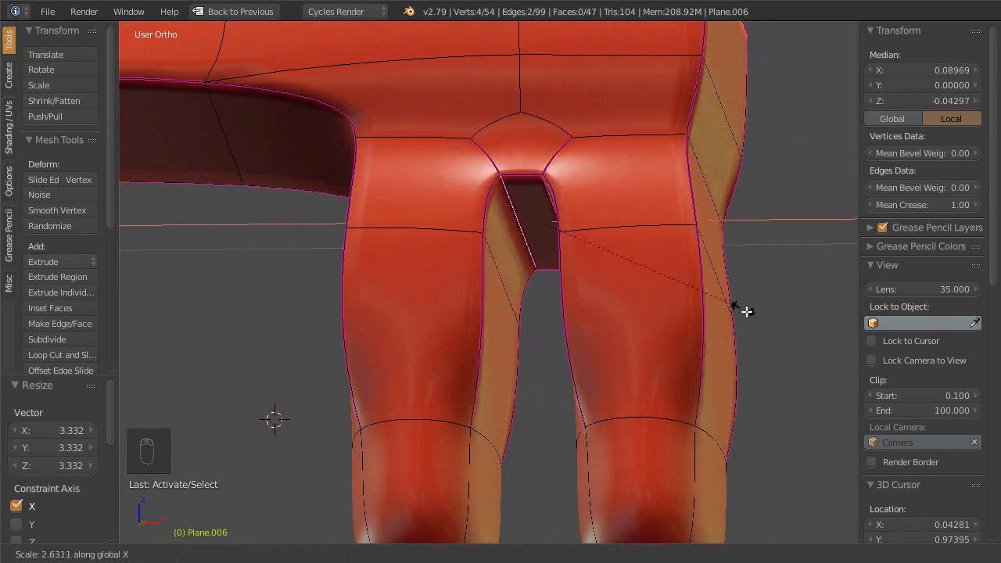
left_click(783, 324)
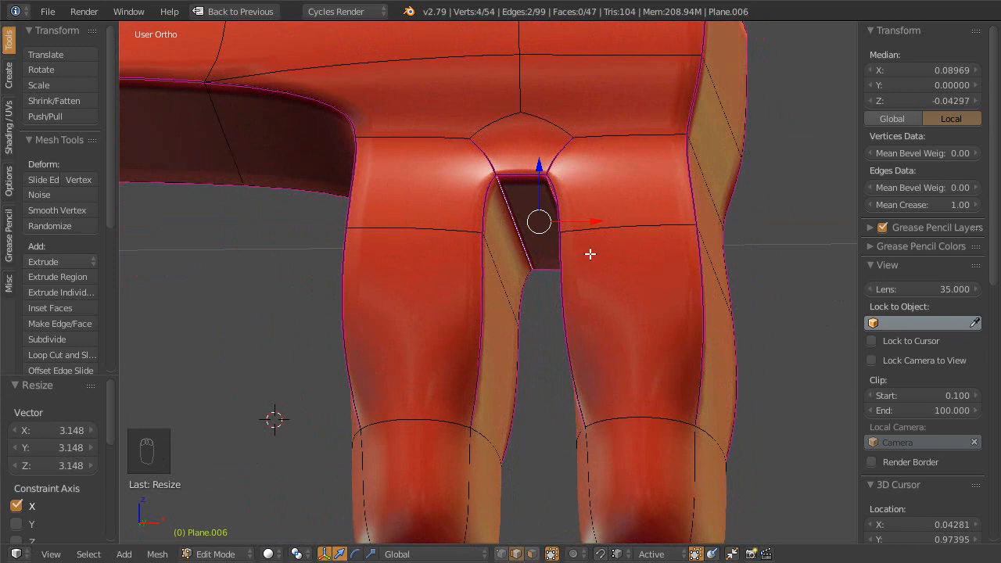
- Set the subdivision level to 0 and move the slot's top vertex pair beside the end prong about 0.003 outward along X
key("ctrl+0")
middle_click_drag(594, 227, 554, 306)
key("ctrl+Tab")
left_click(585, 313)
right_click(564, 314)
right_click(559, 236, "shift")
key("g")
key("x")
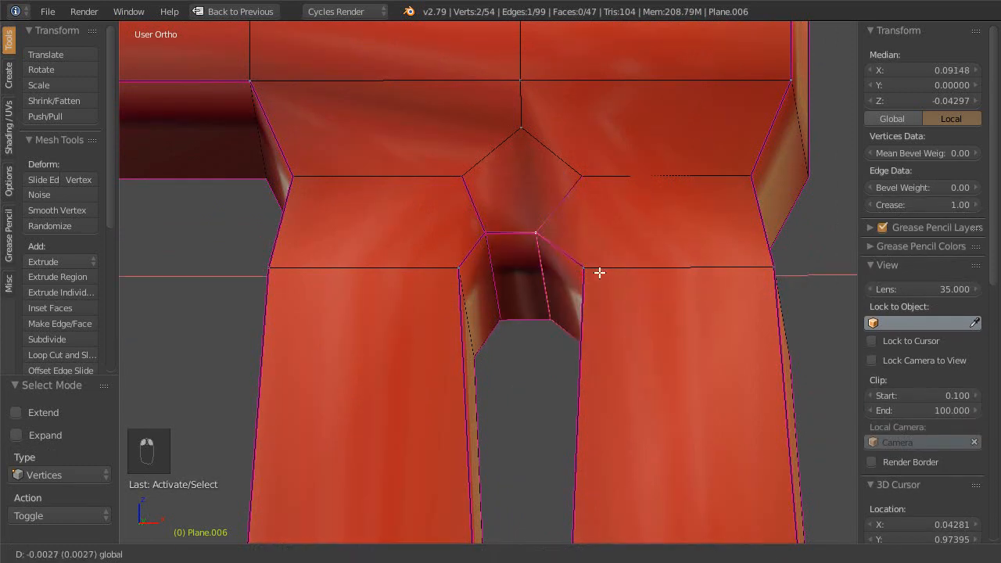
left_click(589, 270)
- Move the slot's top vertex pair beside the inner prong about 0.003 outward along X to square the slot
middle_click_drag(569, 265, 573, 285)
right_click(508, 309)
right_click(477, 265, "shift")
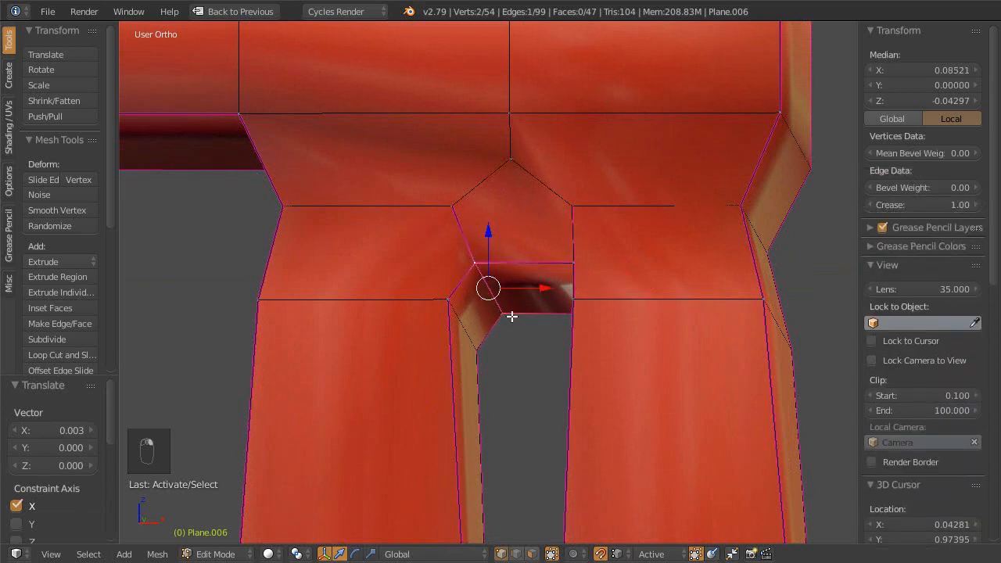
key("g")
key("x")
left_click(451, 308)
- Move the end prong's uppermost outer vertex pair about 0.003 outward along X
middle_click_drag(471, 275, 574, 314)
scroll(493, 320, "down", 2)
scroll(563, 288, "down", 1)
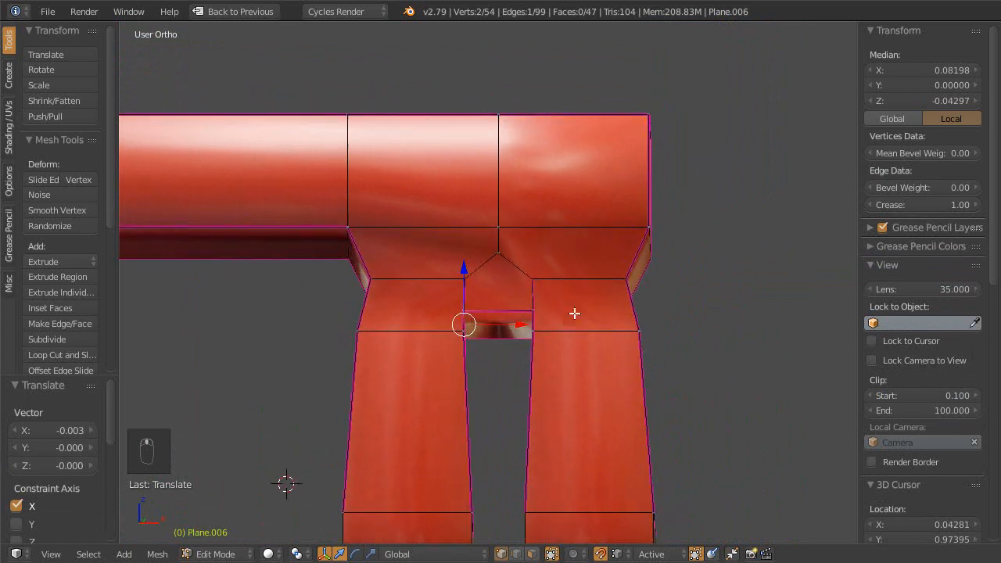
right_click(633, 271)
middle_click_drag(648, 279, 672, 275)
left_click_drag(671, 275, 630, 283)
scroll(630, 284, "down", 1)
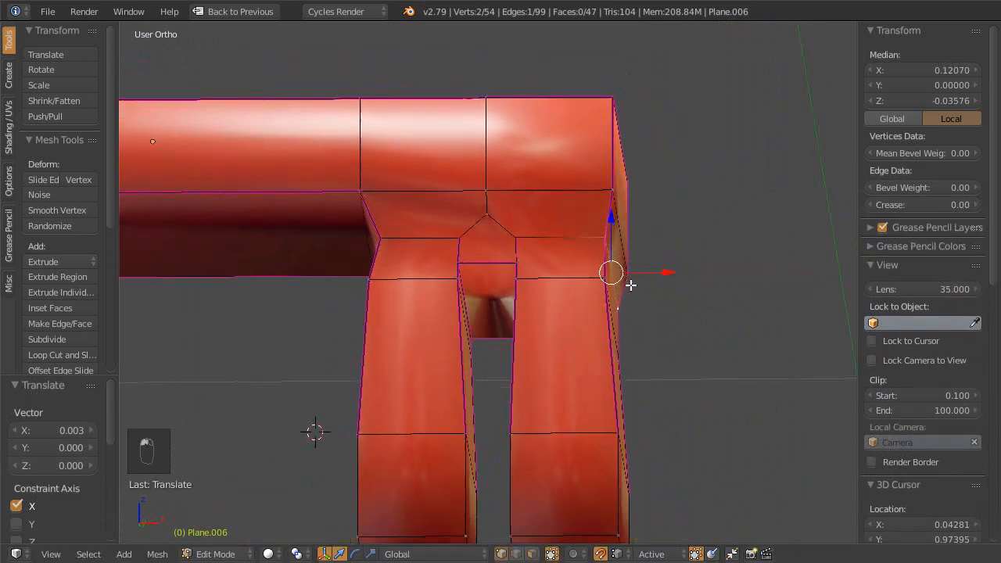
- Move the outer vertex pair on the end prong's lower loop about 0.003 inward along X
middle_click_drag(631, 283, 616, 310)
middle_click_drag(597, 428, 629, 286, "shift")
right_click(601, 259)
right_click(628, 291, "shift")
middle_click_drag(629, 286, 617, 319)
left_click_drag(650, 343, 575, 201)
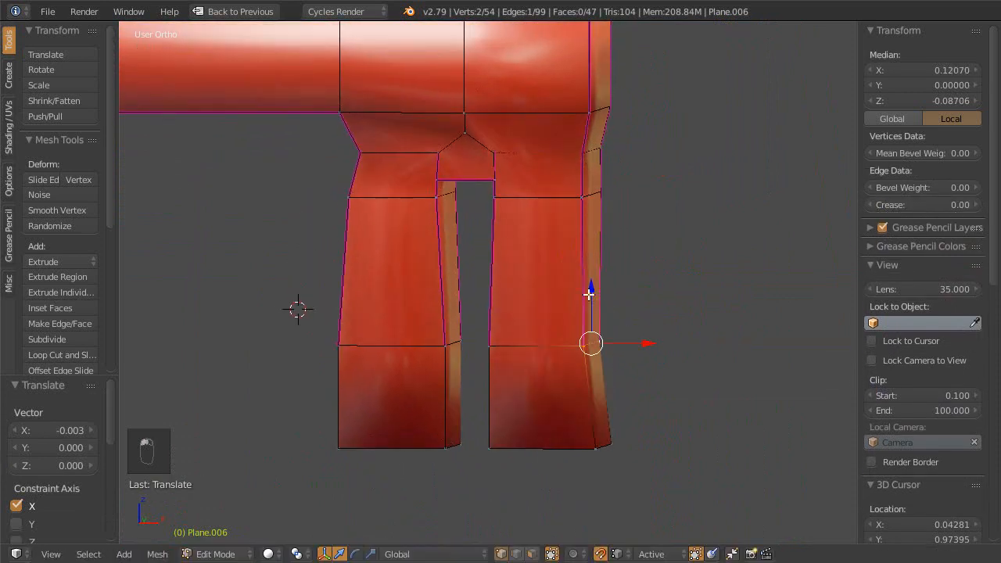
- Move the outer vertex pair at the end prong's bottom inward along X, in line with the vertices above
middle_click_drag(595, 459, 601, 431, "shift")
right_click(604, 427)
right_click(609, 415, "shift")
key("g")
key("x")
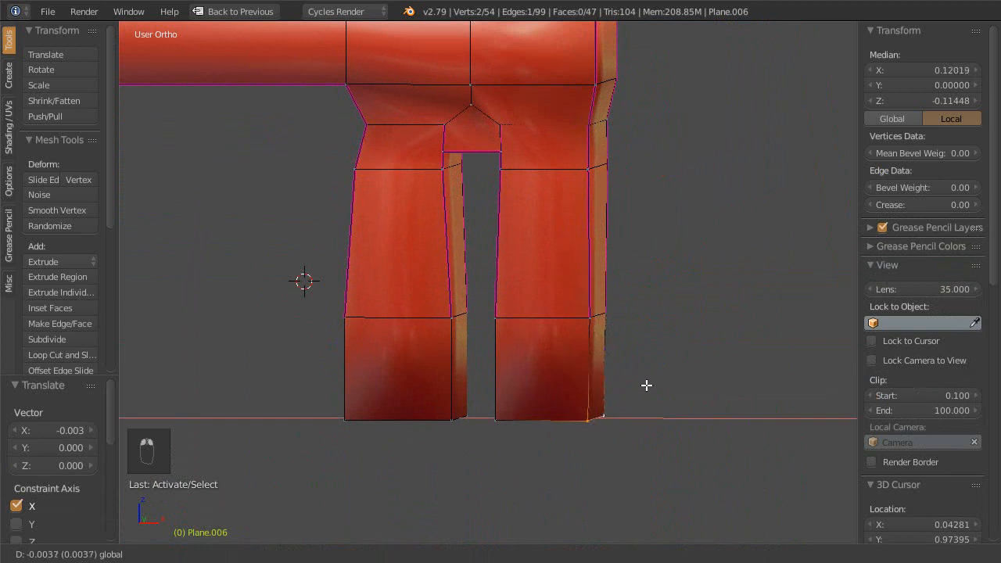
left_click(589, 173)
- Move the slot-side vertex pair on the end prong's lower loop about 0.002 along X, away from the slot
middle_click_drag(577, 224, 565, 289)
middle_click_drag(568, 337, 529, 350)
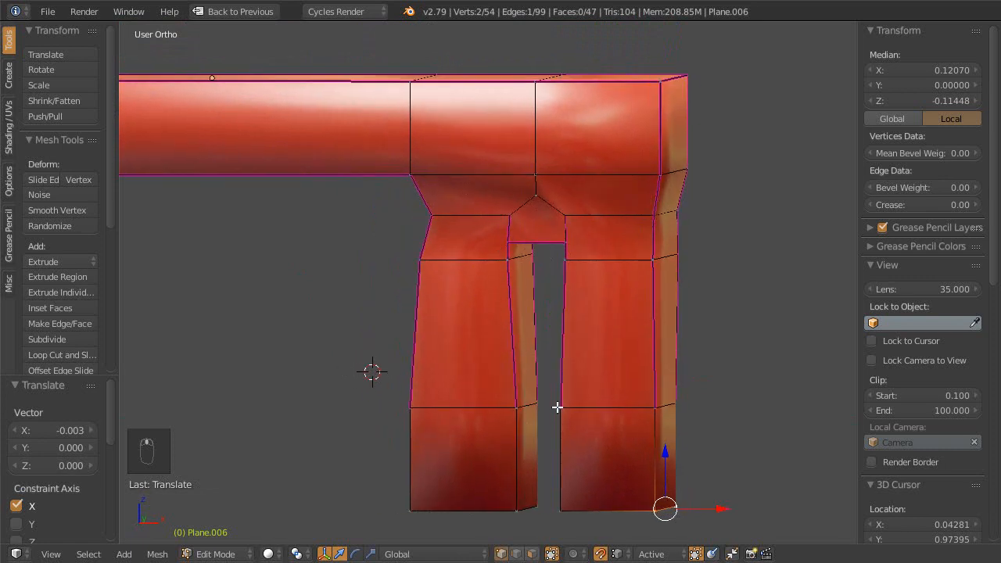
middle_click_drag(556, 407, 581, 402)
right_click(616, 400)
right_click(579, 407, "shift")
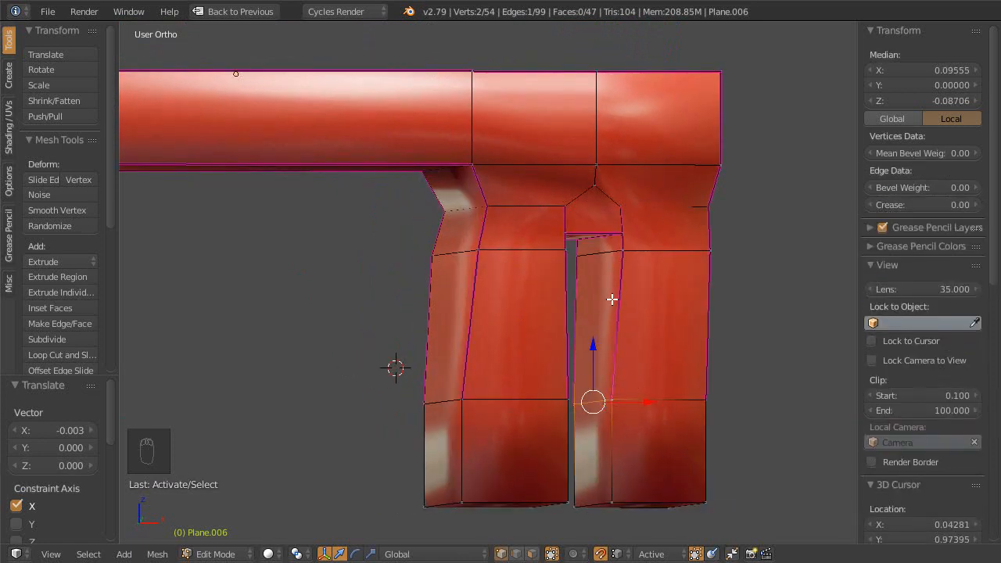
key("period")
left_click_drag(651, 276, 630, 257)
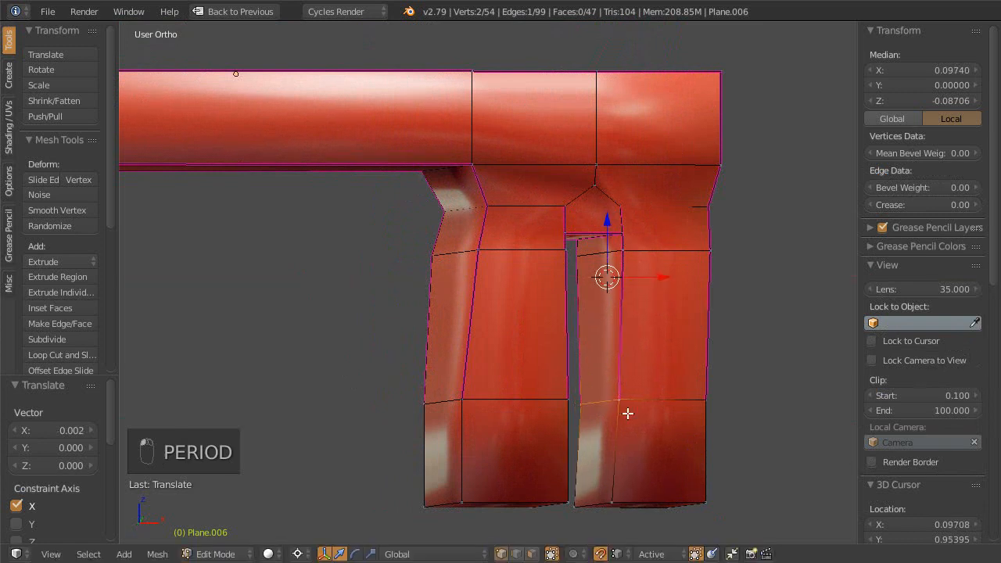
- Move the slot-side vertex pair at the end prong's bottom about 0.002 along X, in line with the vertices above
right_click(603, 524)
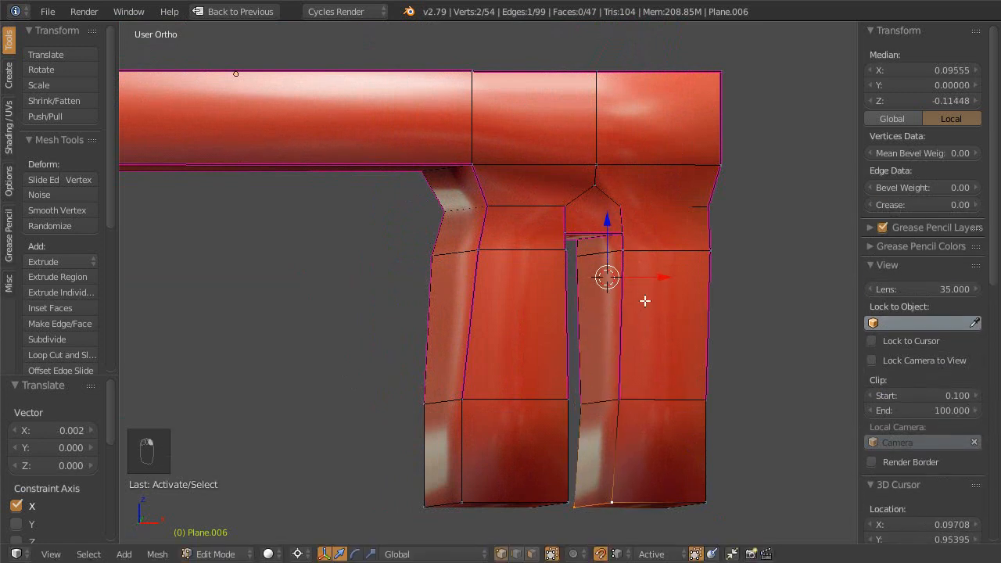
left_click_drag(654, 275, 631, 252)
- Add one centred loop cut running front to back along the slot ceiling between the two prongs
middle_click_drag(630, 254, 599, 312)
middle_click_drag(598, 312, 583, 443)
middle_click_drag(536, 275, 568, 345)
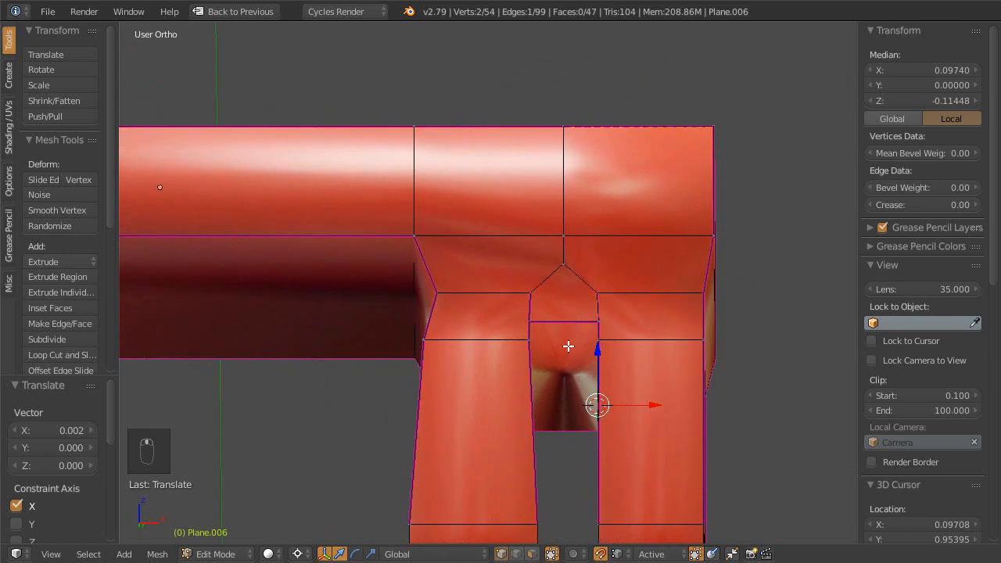
key("ctrl+r")
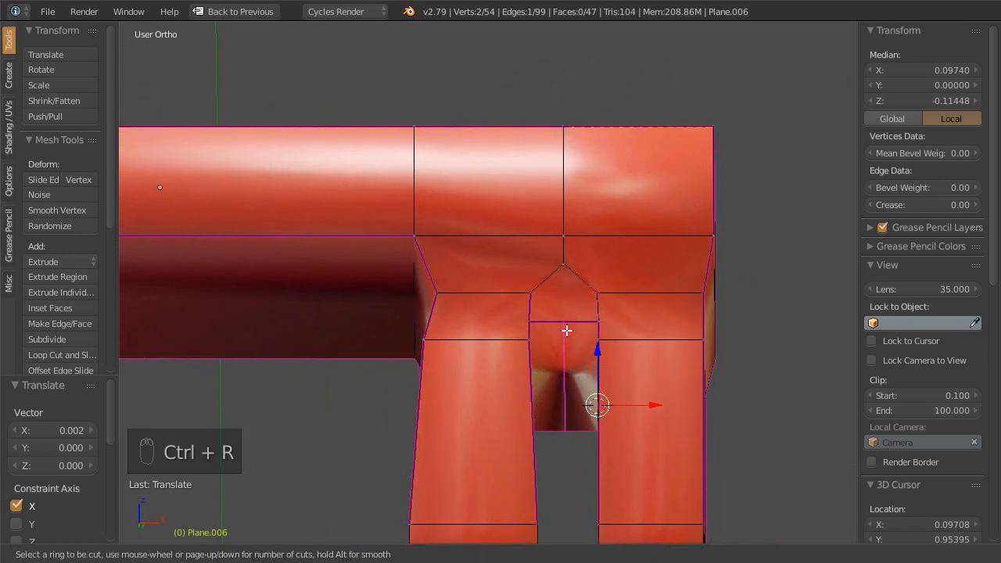
left_click(566, 330)
left_click(565, 363)
scroll(583, 309, "up", 3)
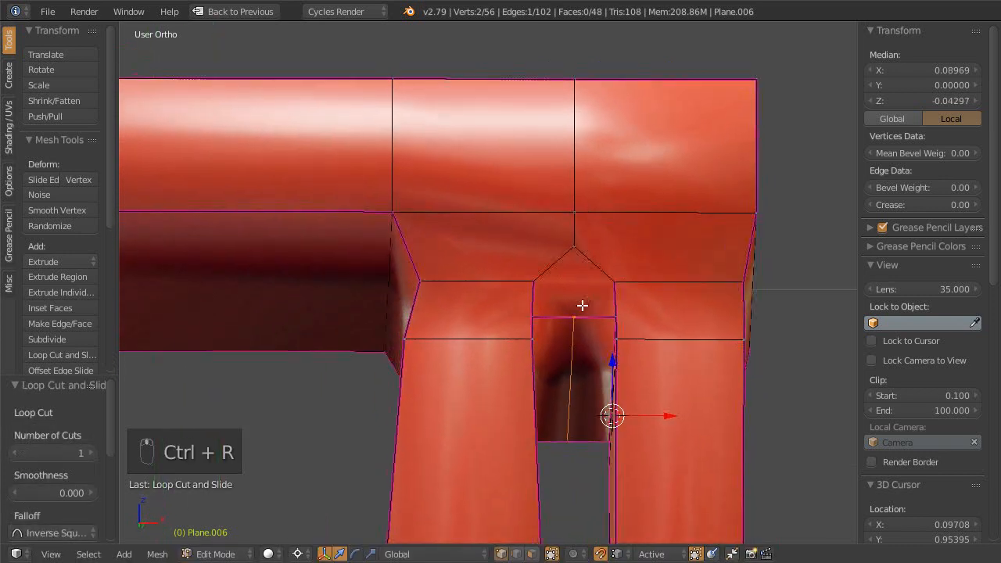
- Knife-cut the front face above the slot from its peak vertex to the ceiling's new centre edge
scroll(582, 305, "up", 2)
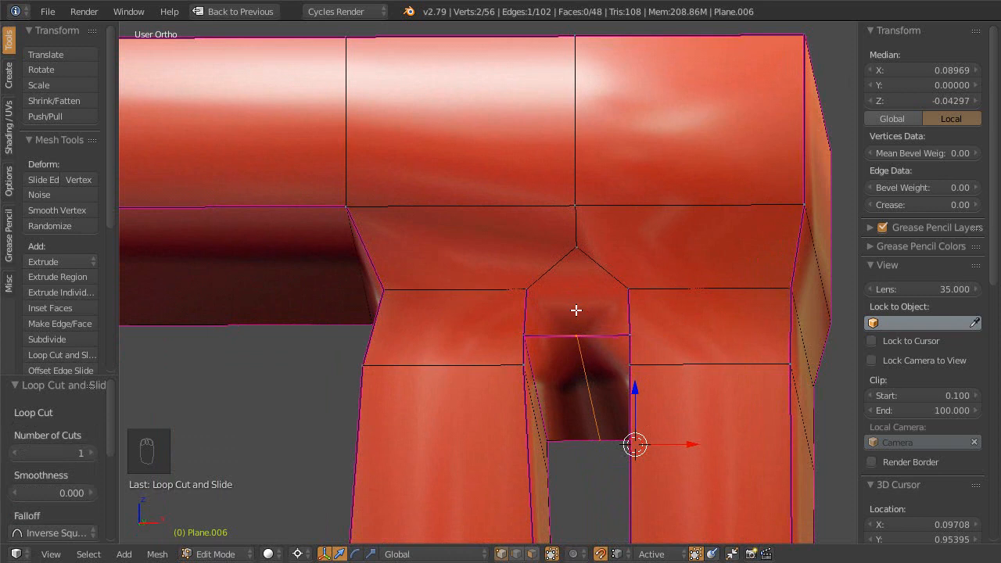
key("k")
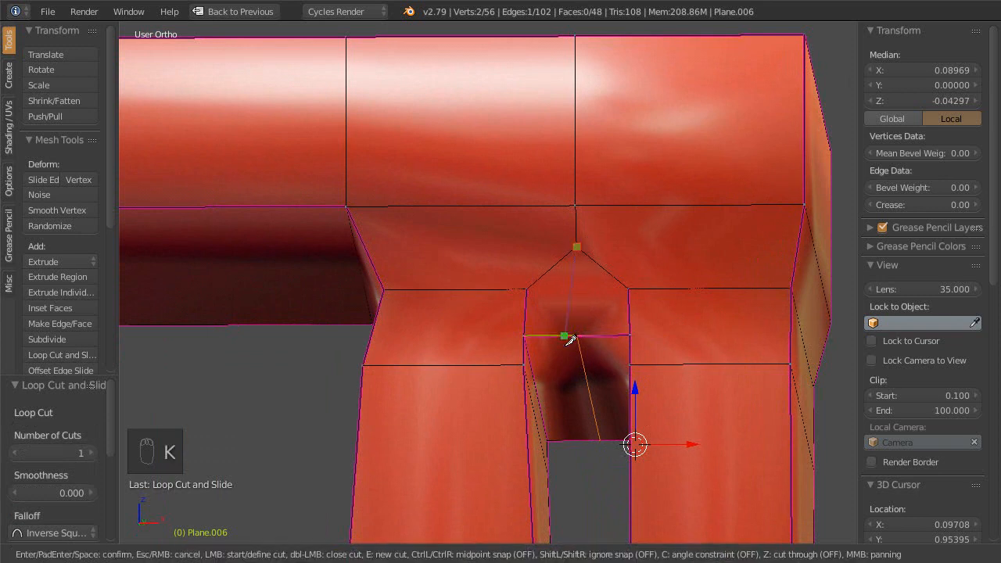
key("Return")
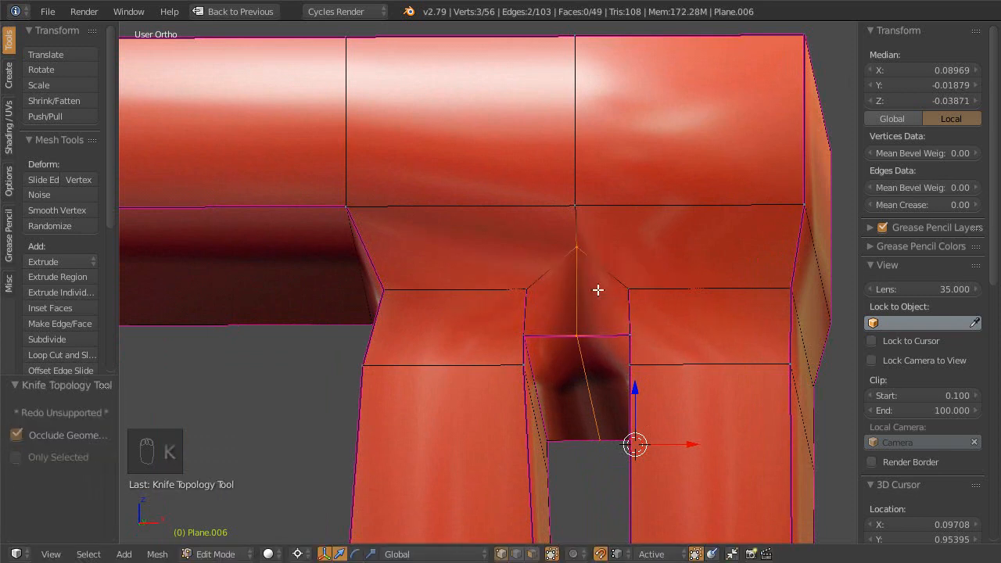
- Knife-cut the matching rear face above the slot from its peak vertex to the ceiling's centre edge
scroll(592, 361, "down", 1)
middle_click_drag(592, 364, 600, 191)
scroll(600, 265, "up", 1)
scroll(599, 270, "down", 3)
middle_click_drag(587, 362, 574, 322)
scroll(577, 376, "up", 1)
middle_click_drag(575, 378, 586, 365)
right_click(553, 391)
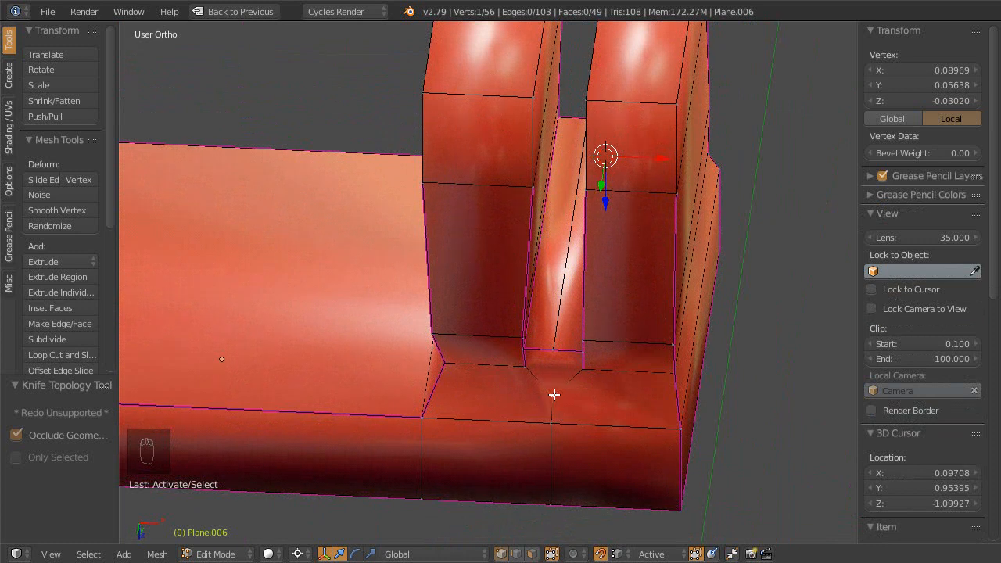
key("k")
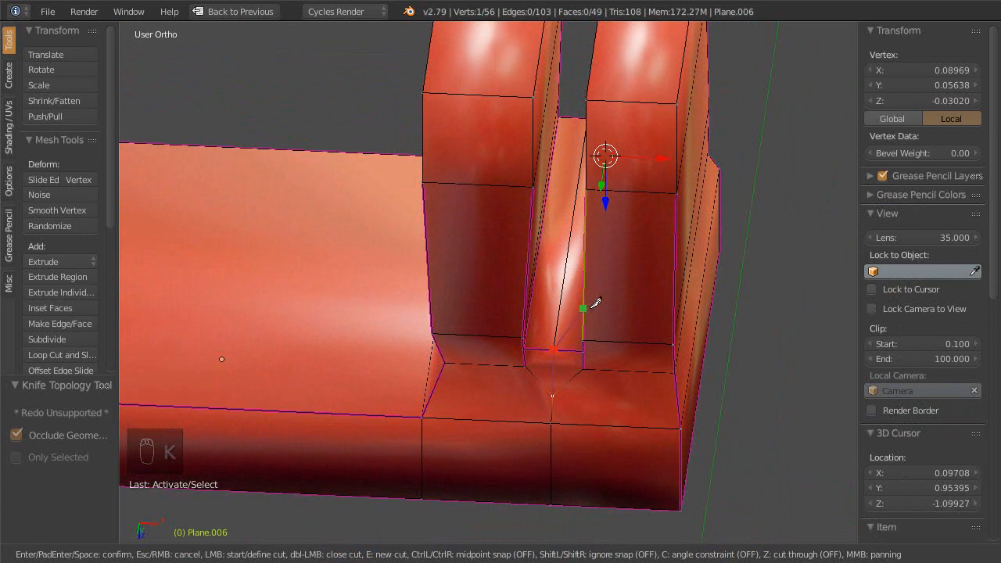
key("Return")
- Display the mesh's face normals and set their length to 0.01, using wireframe shading to check them
middle_click_drag(595, 303, 585, 284)
scroll(928, 391, "down", 5)
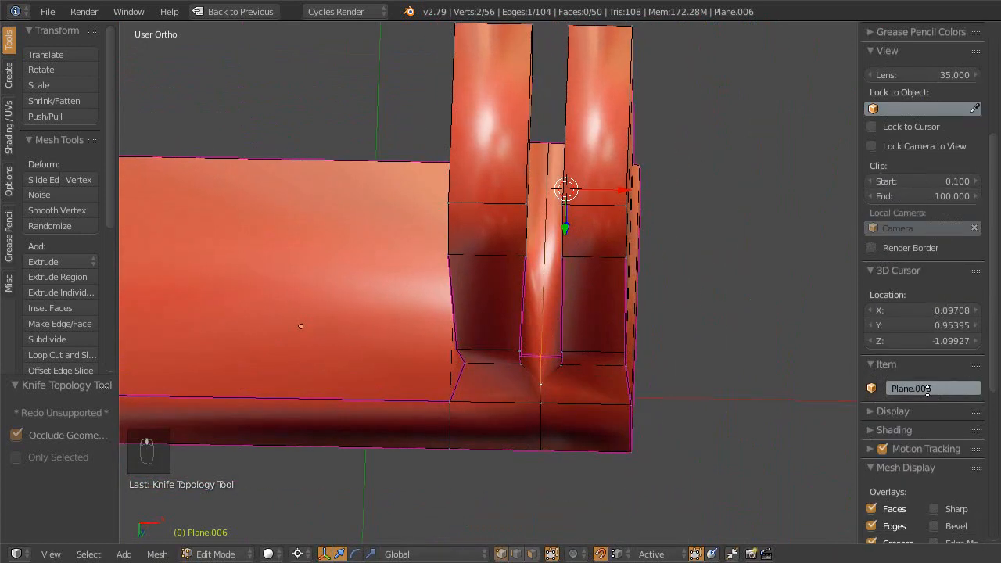
scroll(928, 389, "down", 4)
scroll(663, 197, "down", 4)
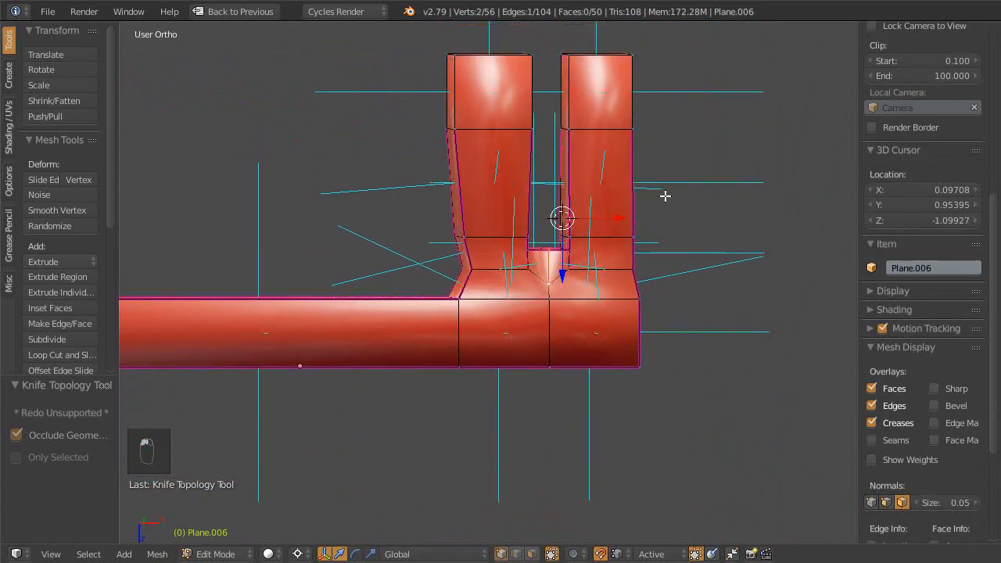
key("z")
middle_click_drag(627, 294, 999, 445)
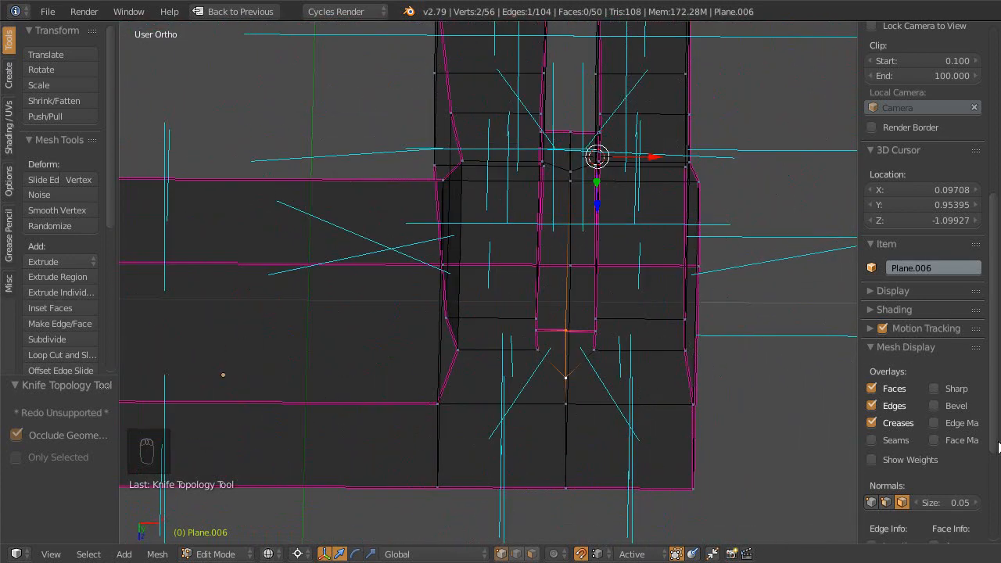
left_click_drag(911, 502, 870, 502)
middle_click_drag(632, 281, 601, 295)
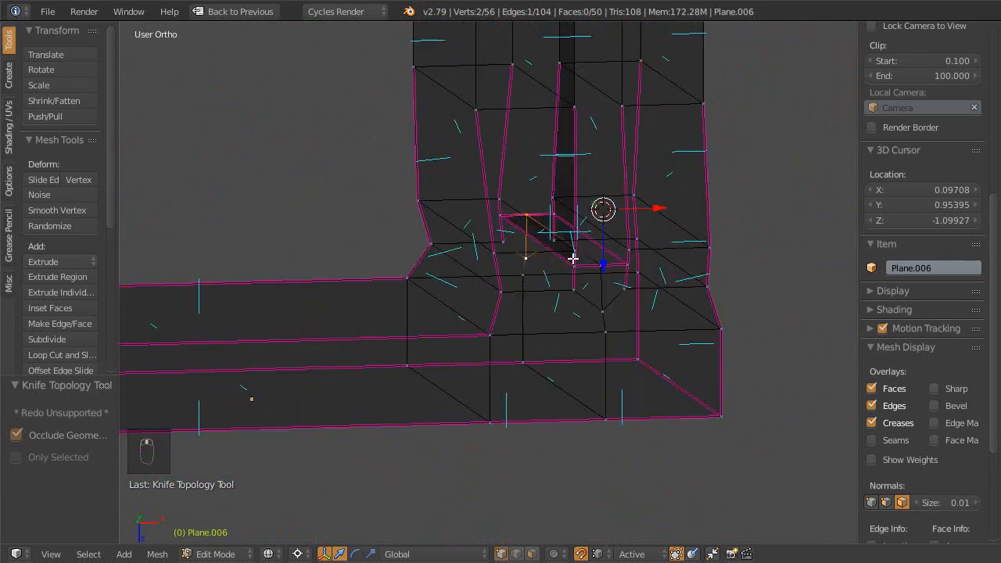
- Inspect the slot in solid shading and preview it at subdivision level 3 before returning to level 0
middle_click_drag(499, 276, 653, 376)
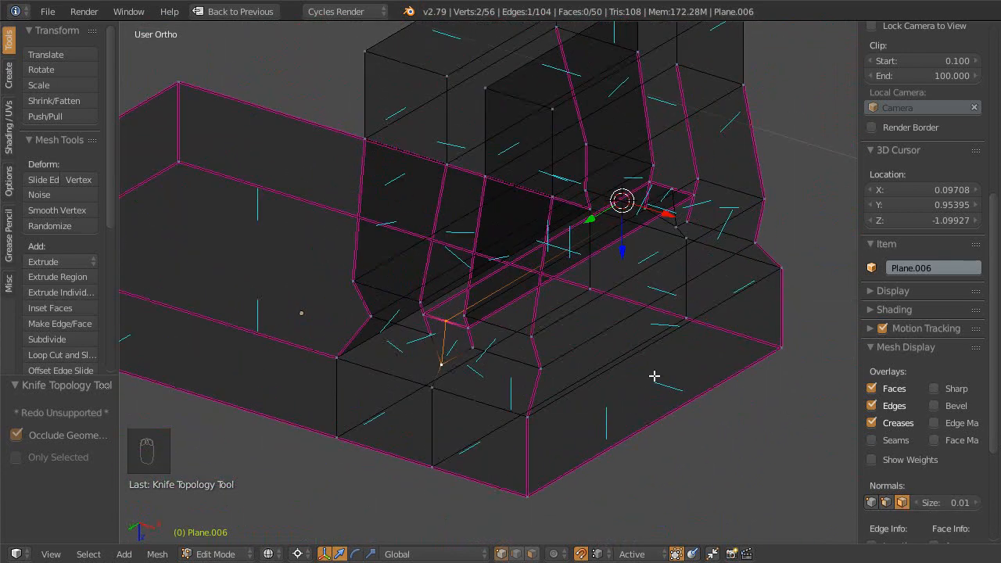
key("z")
mouse_move(520, 319)
middle_mouse_down()
mouse_move(532, 286)
mouse_move(520, 277)
mouse_move(558, 302)
middle_mouse_up()
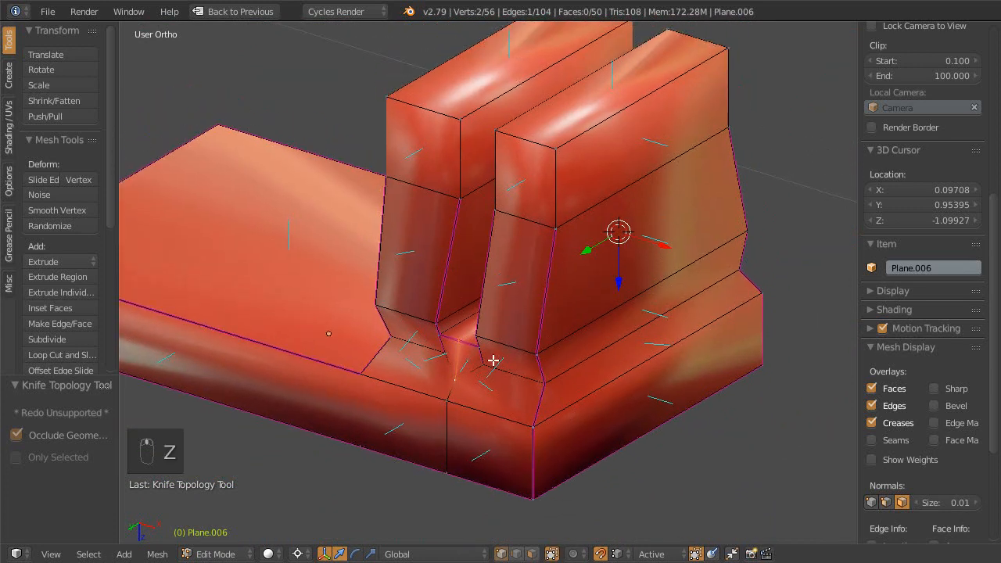
scroll(507, 340, "up", 2)
middle_click_drag(509, 335, 565, 246, "shift")
middle_click_drag(546, 301, 630, 326)
key("ctrl+3")
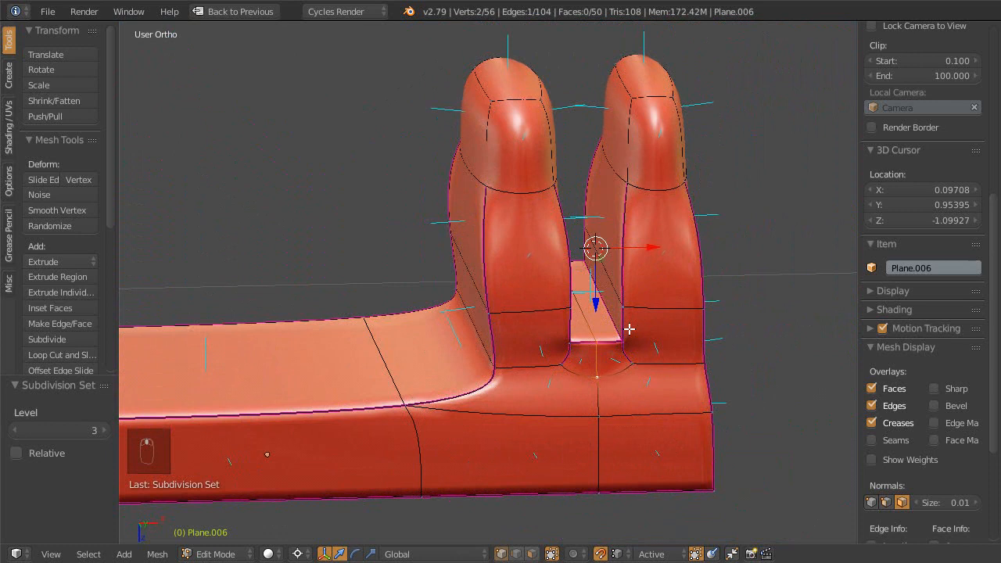
key("ctrl+0")
- Add one loop cut across the end prong's outer side face, centred in the short band level with the slot's top
key("KP_3")
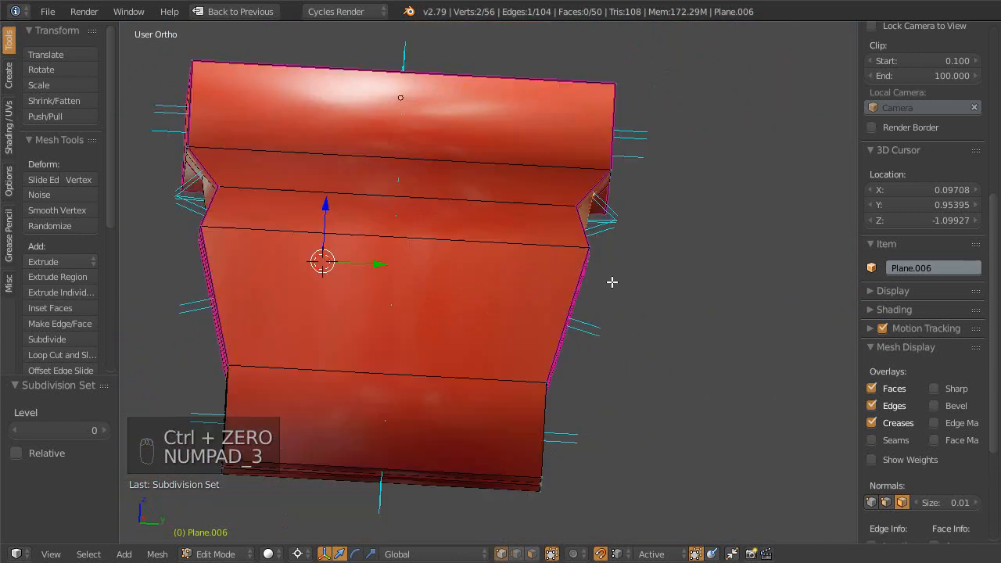
middle_click_drag(464, 273, 486, 308)
scroll(527, 326, "up", 3)
middle_click_drag(602, 271, 567, 300, "shift")
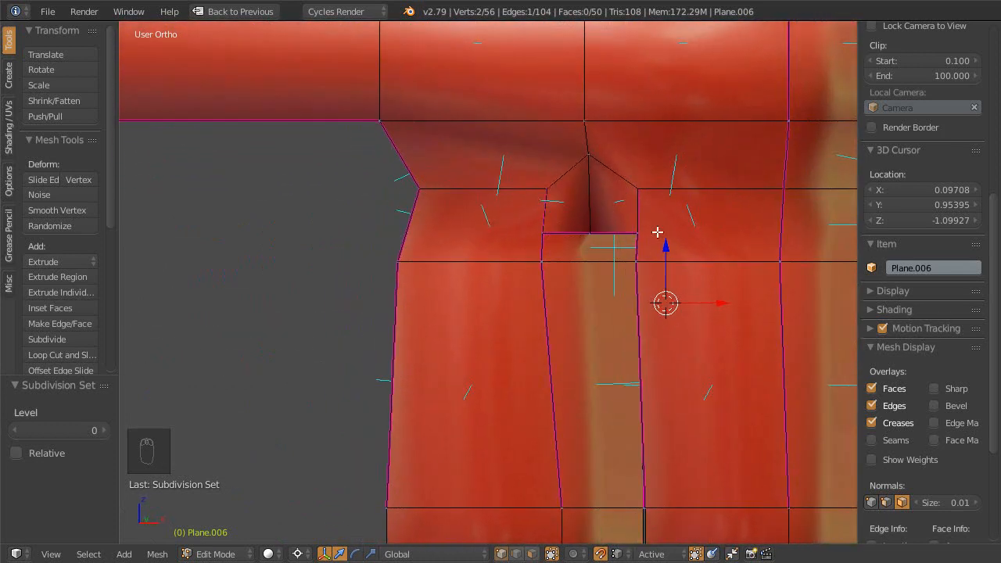
scroll(680, 214, "down", 1)
middle_click_drag(668, 234, 684, 219)
middle_click_drag(733, 154, 688, 175)
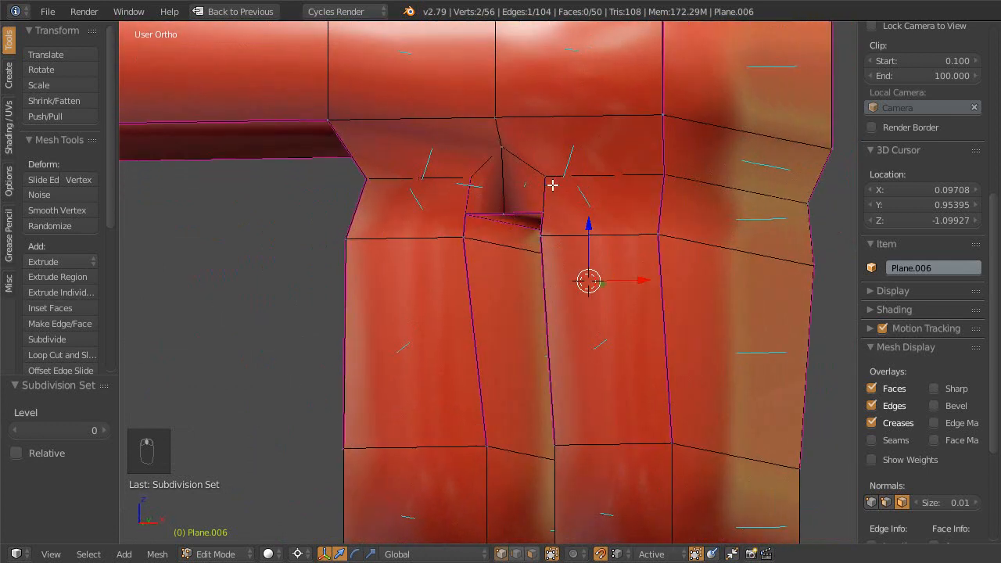
middle_click_drag(659, 226, 647, 221)
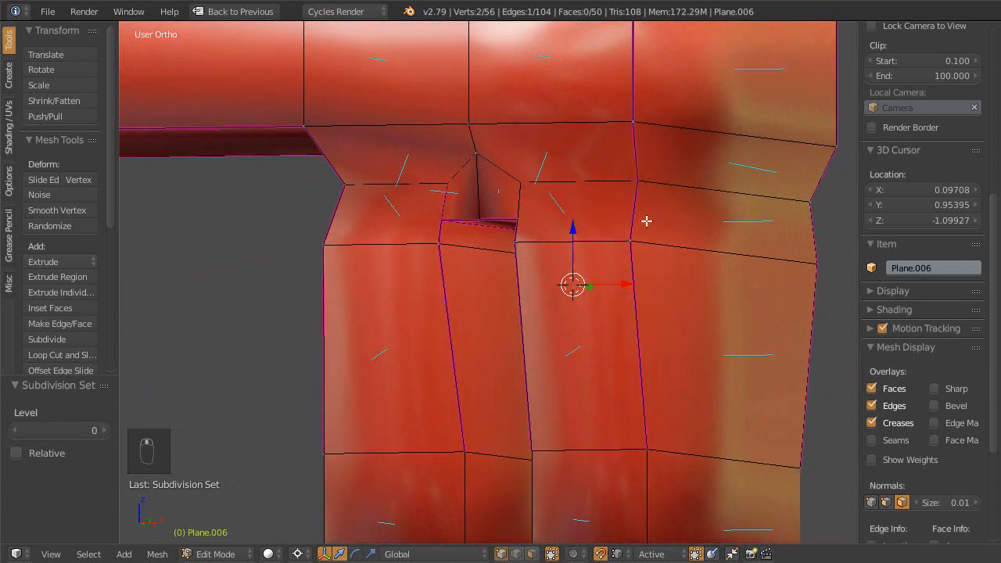
key("ctrl+r")
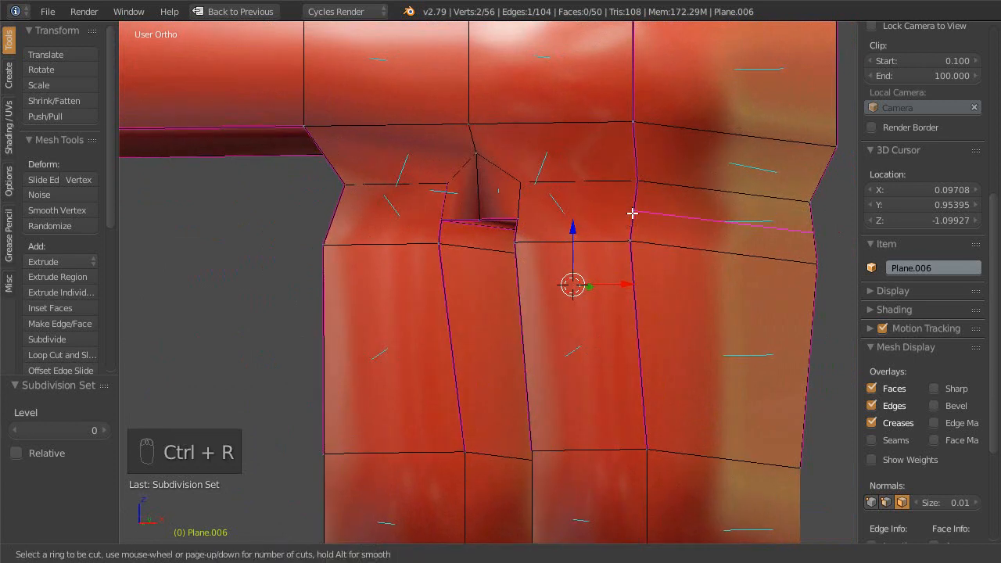
left_click(631, 214)
right_click(624, 217)
- Add a matching loop cut across the inner prong's outer side face, in the short band level with the slot's top
mouse_move(592, 223)
middle_mouse_down("shift")
mouse_move(680, 234)
mouse_move(604, 233)
middle_mouse_up("shift")
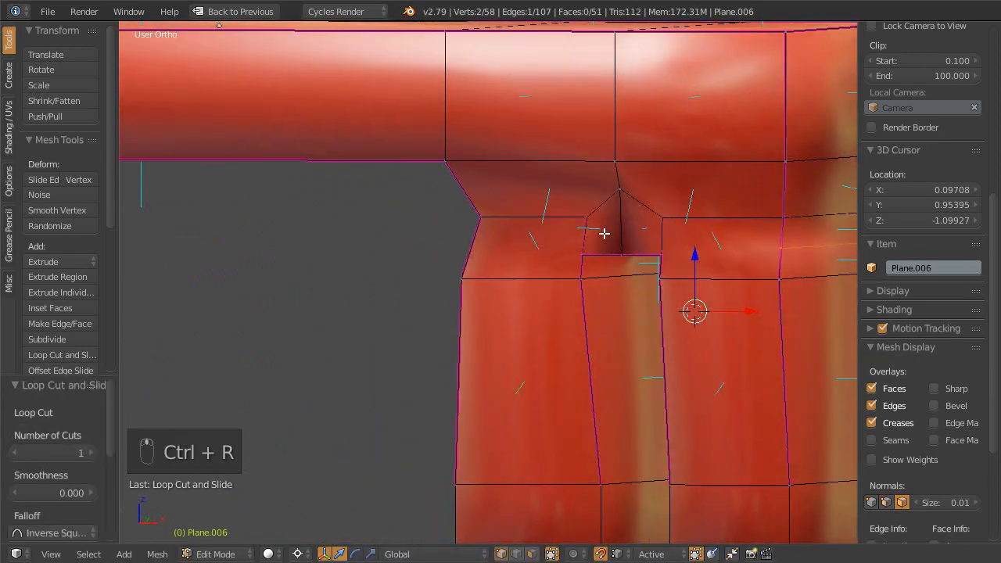
key("ctrl+r")
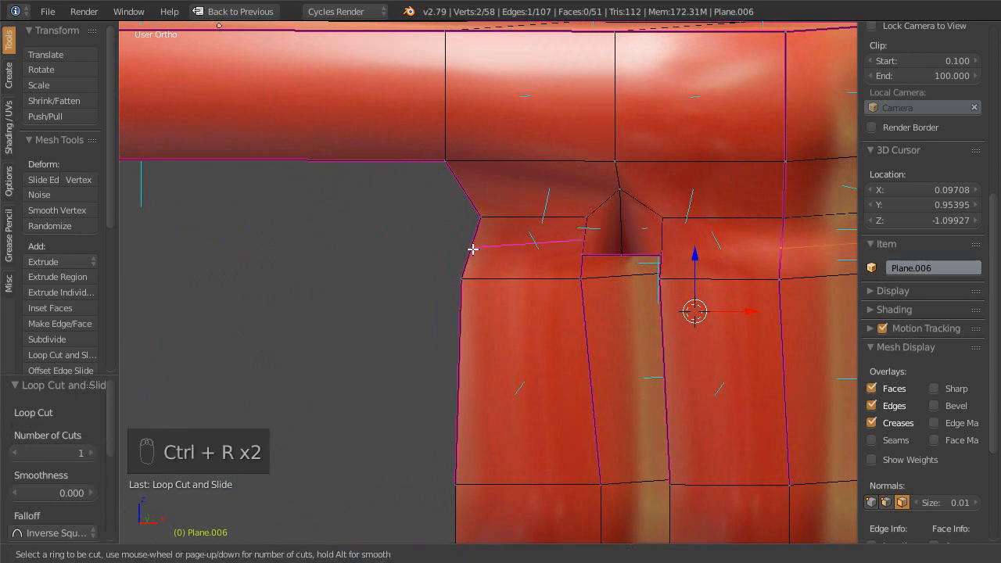
right_click(477, 251)
middle_click_drag(477, 251, 539, 270)
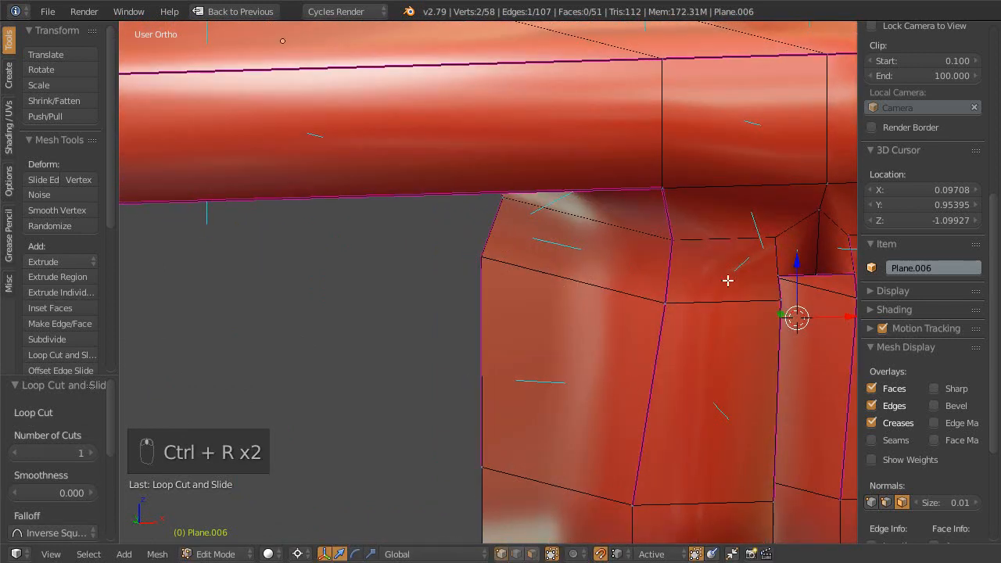
key("ctrl+r")
left_click(670, 273)
left_click(715, 284)
- Knife-cut both prongs' front faces to connect the slot's upper corners with the new side edges
middle_click_drag(715, 283, 585, 253)
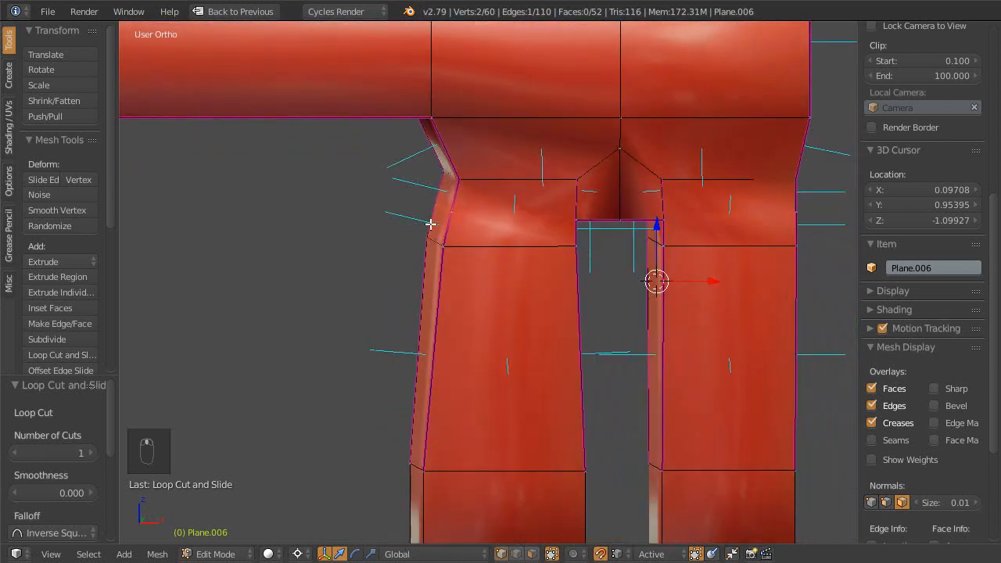
key("k")
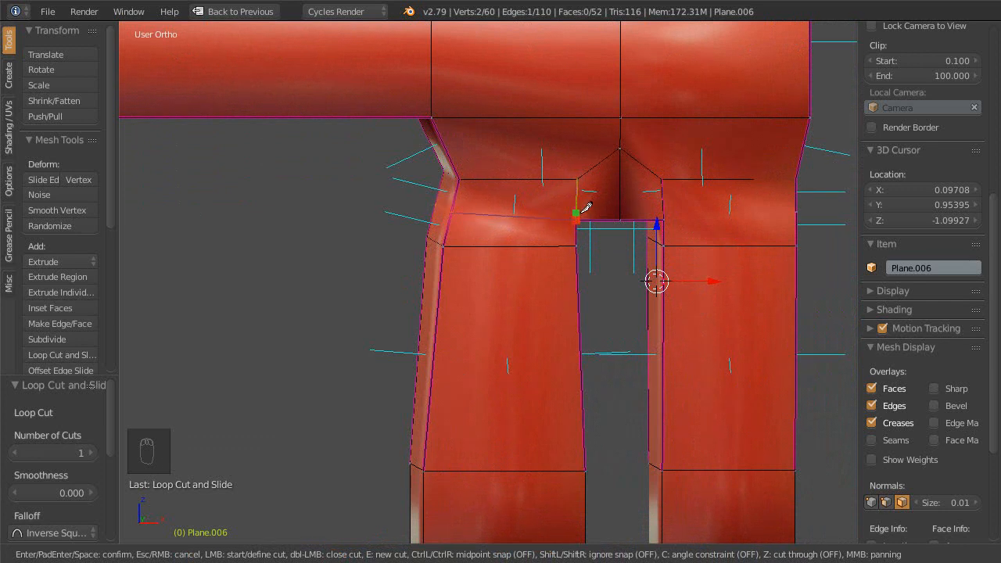
key("Return")
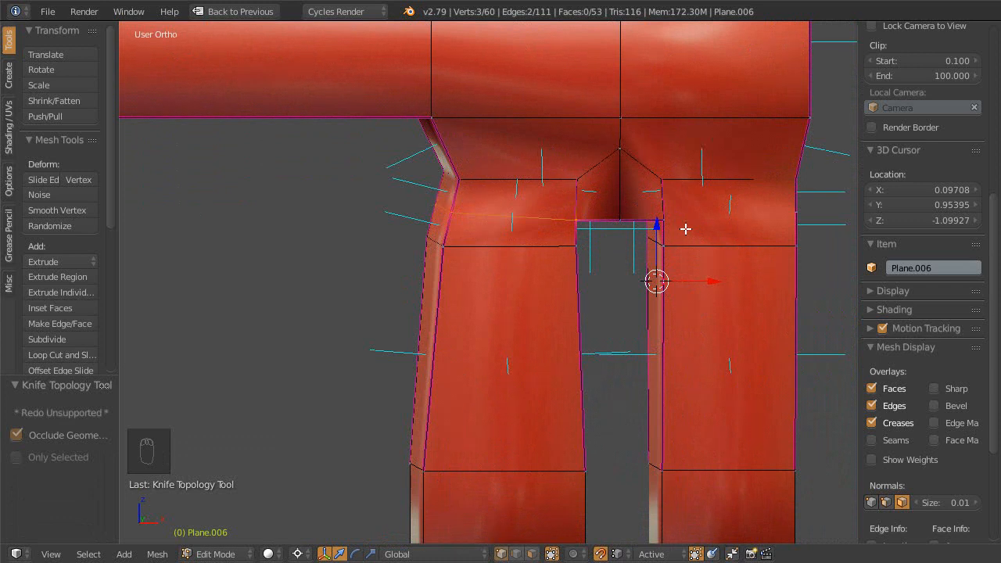
key("k")
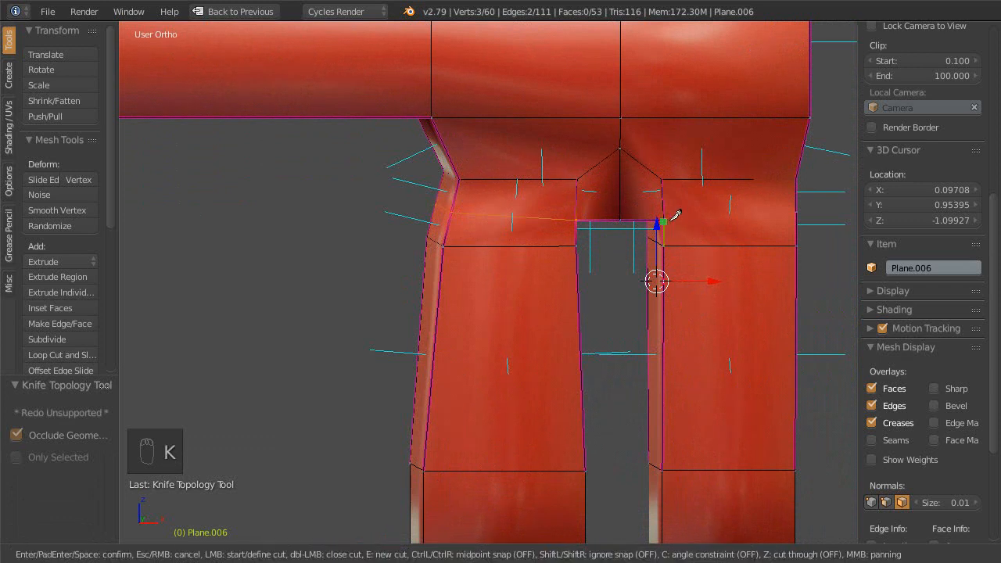
left_click(805, 210)
key("Return")
- Knife-cut both prongs' rear faces to connect the slot's upper corners with the new side edges
middle_click_drag(631, 195, 530, 251)
middle_click_drag(389, 263, 360, 262)
middle_click_drag(360, 262, 547, 280, "shift")
scroll(566, 282, "up", 2)
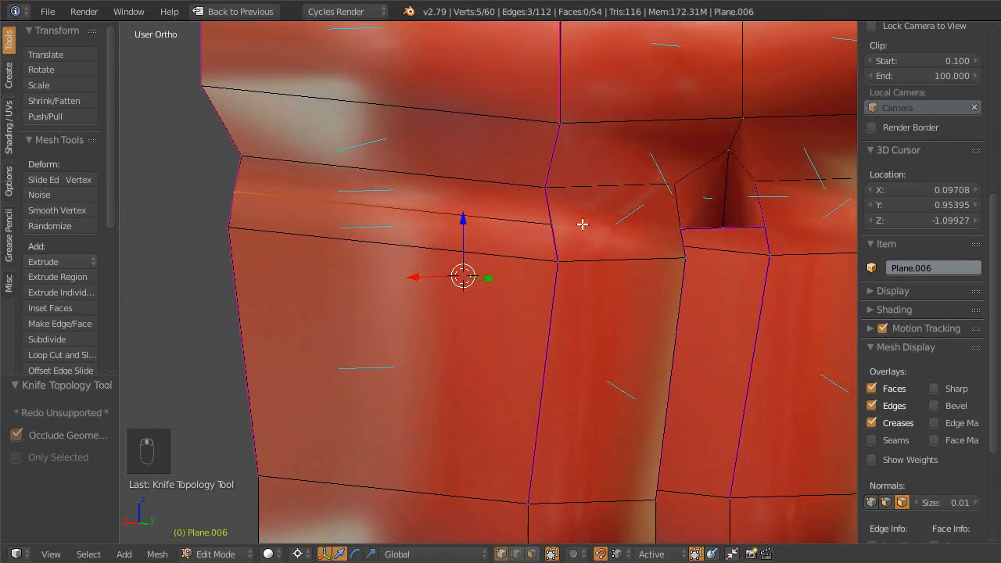
key("k")
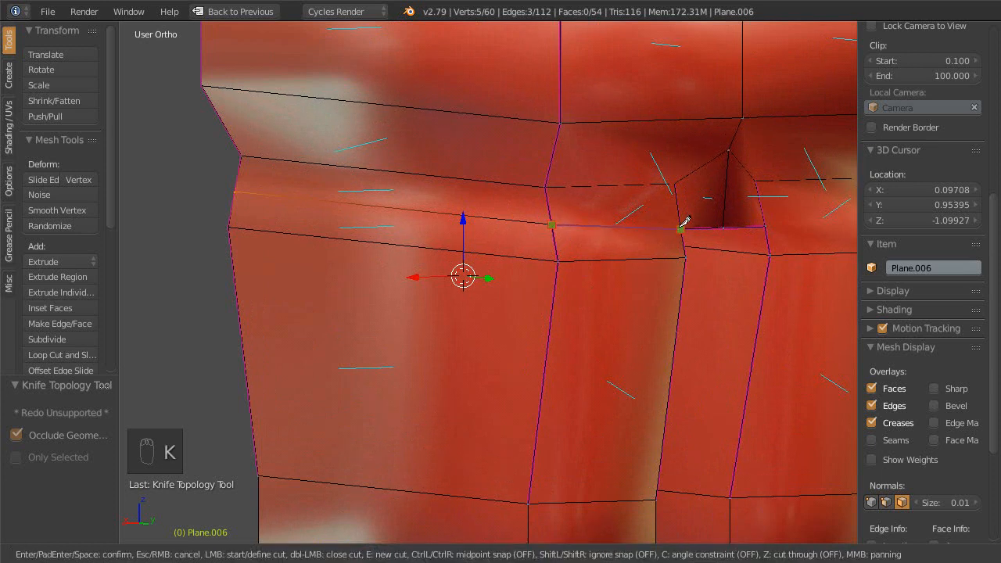
left_click(682, 231)
key("Return")
middle_click_drag(715, 246, 524, 251, "shift")
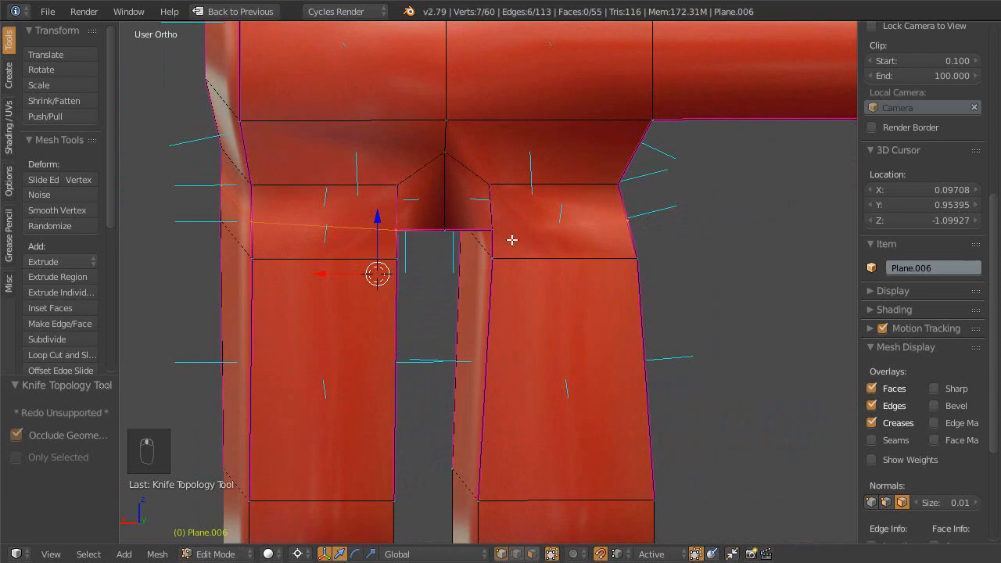
key("k")
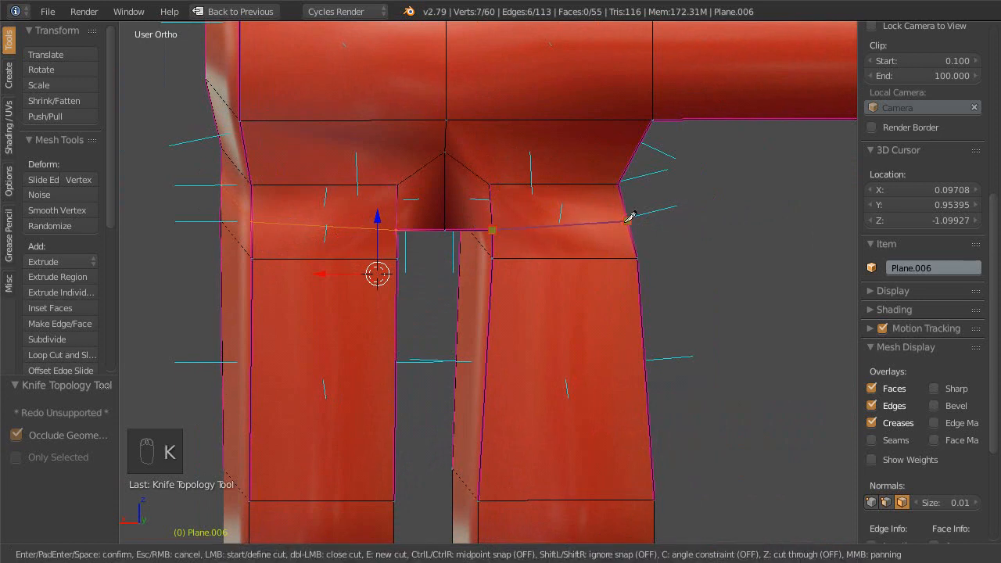
key("Return")
- Lower the edge loops beneath the new cuts on both prongs about 0.012 along Z, and turn snapping off
middle_click_drag(610, 201, 564, 266)
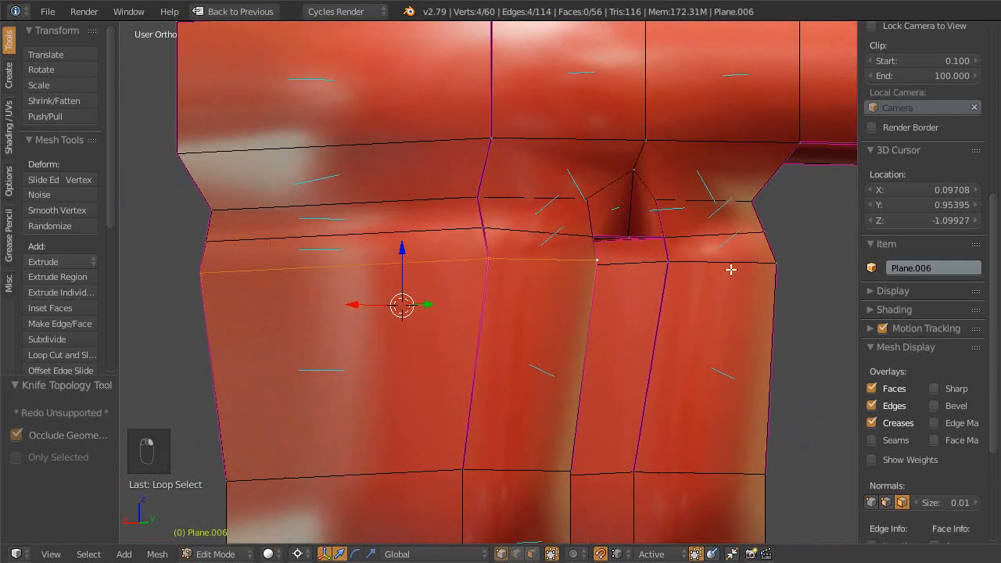
left_click_drag(402, 250, 399, 313)
right_click(398, 268)
key("shift+Tab")
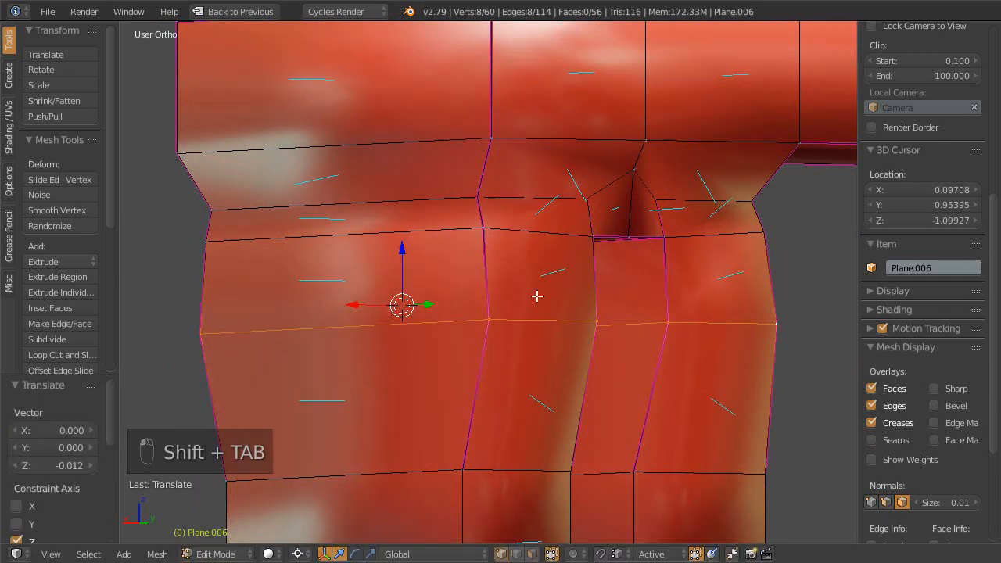
- Snap the 3D cursor to the front slot-side vertex of the bar-side prong, level with the slot's top
middle_click_drag(625, 257, 536, 261)
right_click(527, 130)
key("Escape")
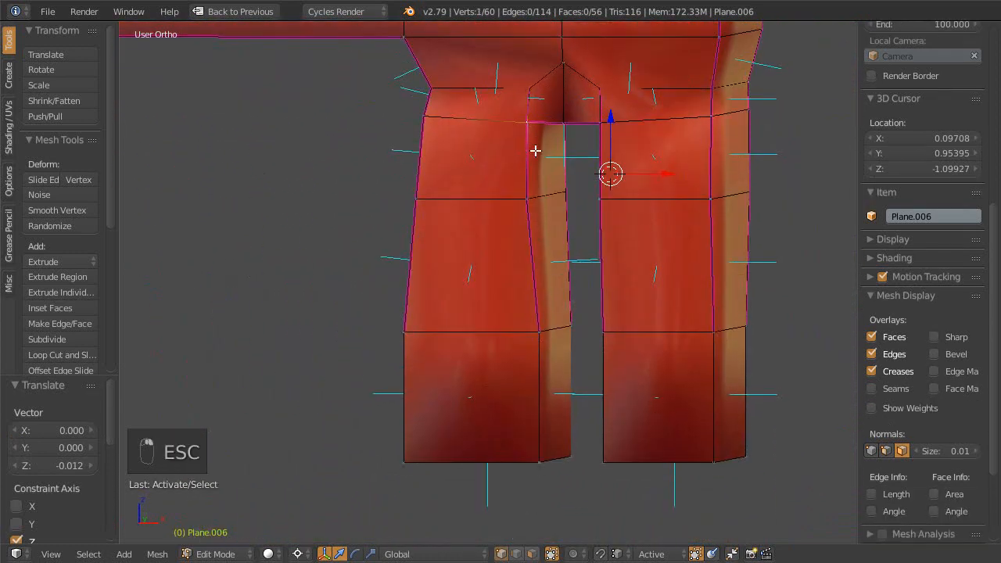
key("shift+s")
left_click(537, 149)
- Flatten the bar-side prong's three slot-side faces by scaling them to 0 along X about the 3D cursor
middle_click_drag(545, 201, 529, 289)
key("ctrl+Tab")
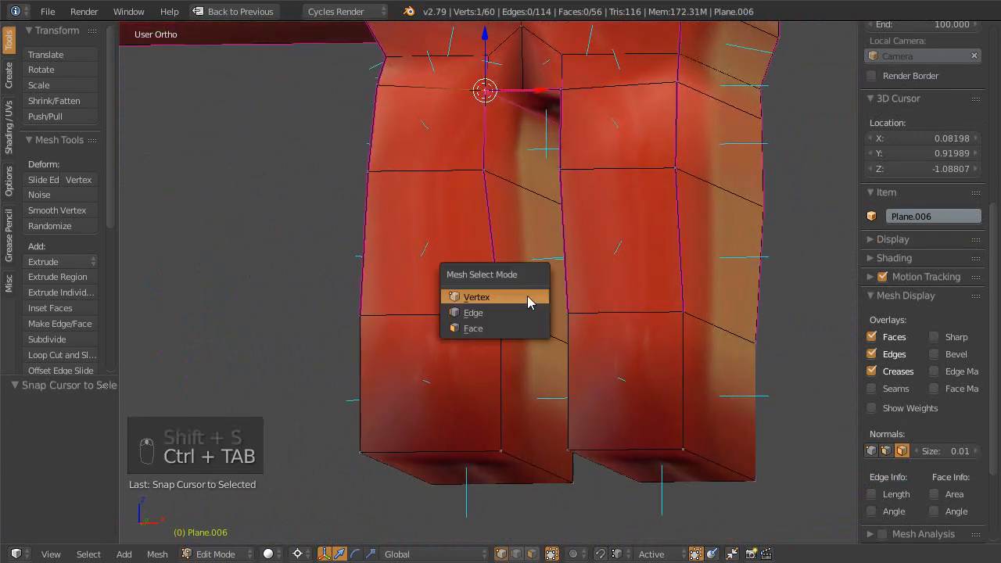
left_click(531, 328)
right_click(539, 331)
right_click(535, 264, "shift")
right_click(527, 161, "shift")
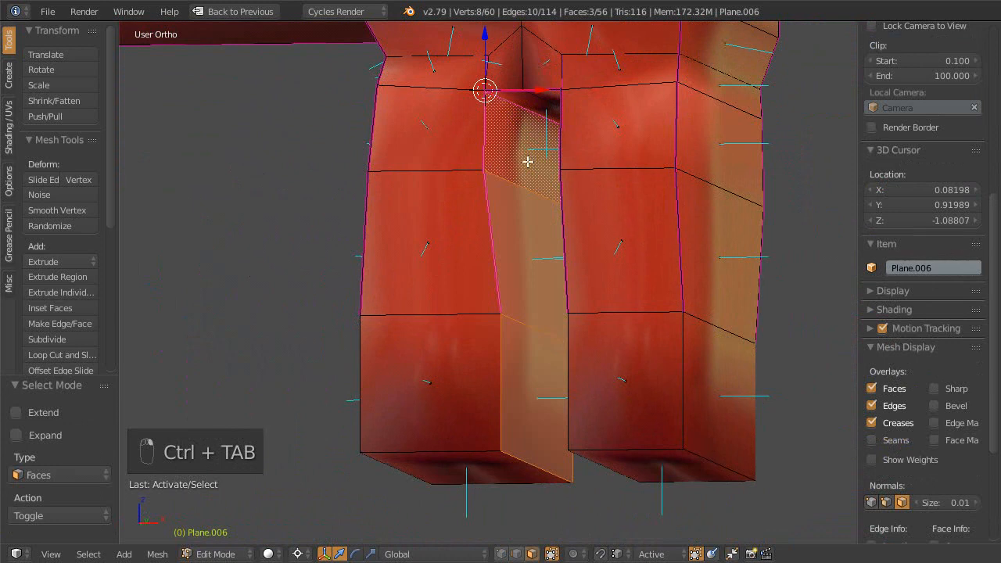
middle_click_drag(545, 166, 529, 226)
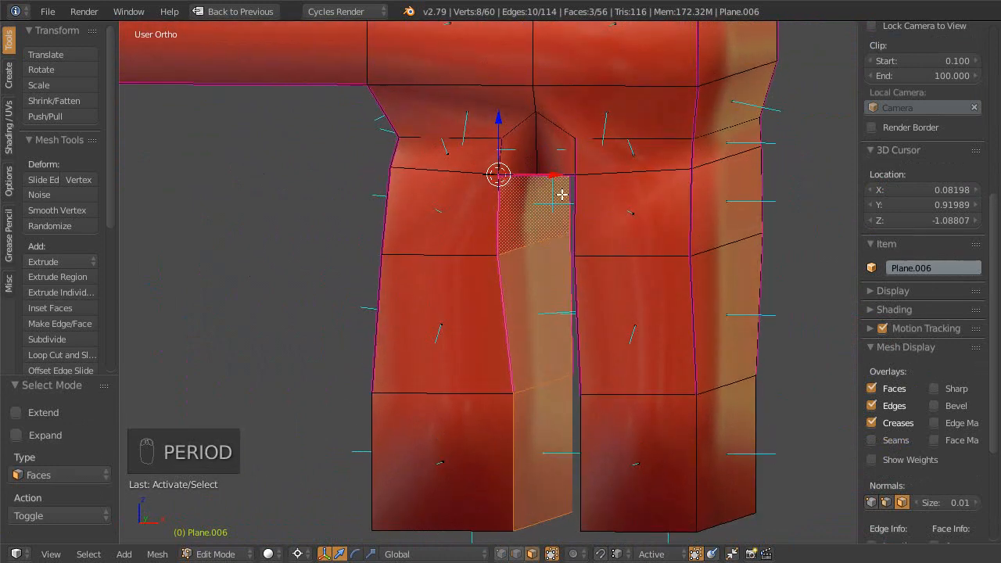
key("s")
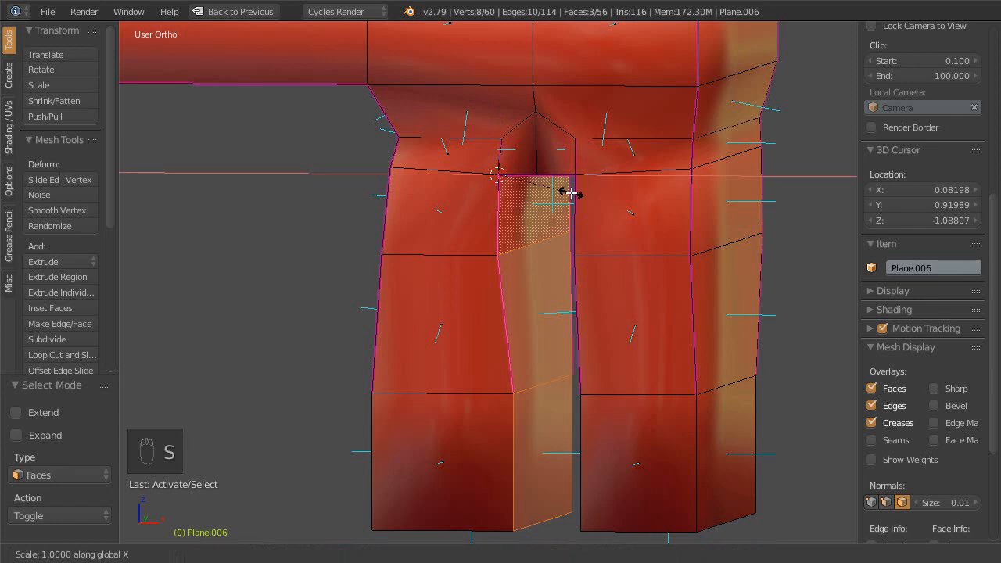
key("0")
key("Return")
- Turn snapping on and snap the 3D cursor to the bar-side prong's outer front vertex near the slot's top level
middle_click_drag(492, 246, 523, 227)
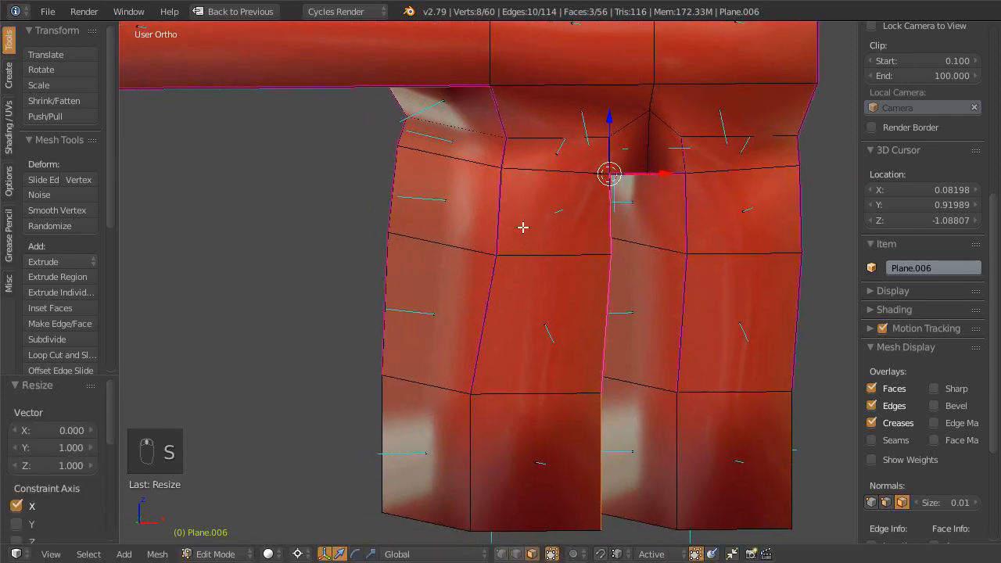
right_click(507, 168, "alt")
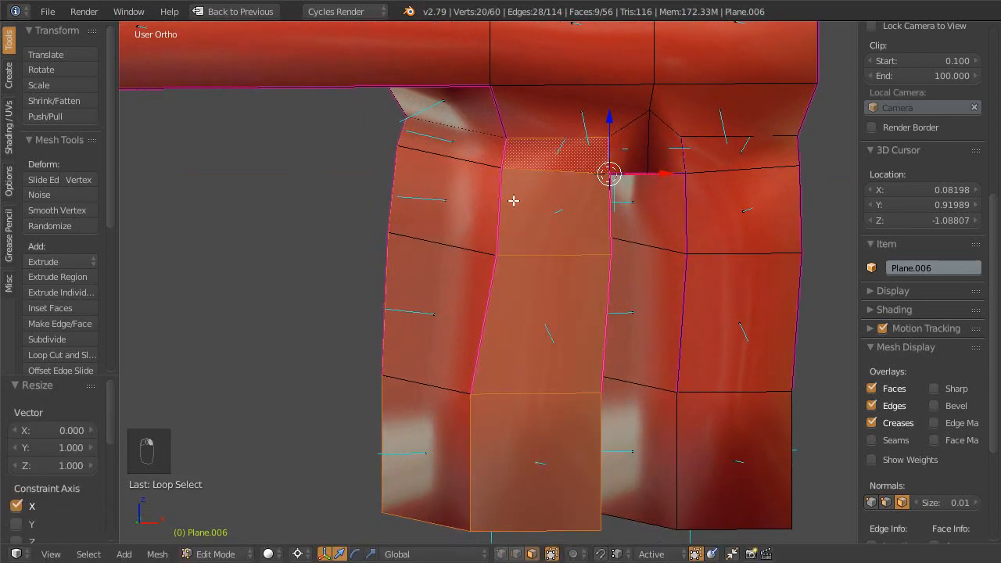
key("shift+Tab")
key("v")
key("ctrl+Tab")
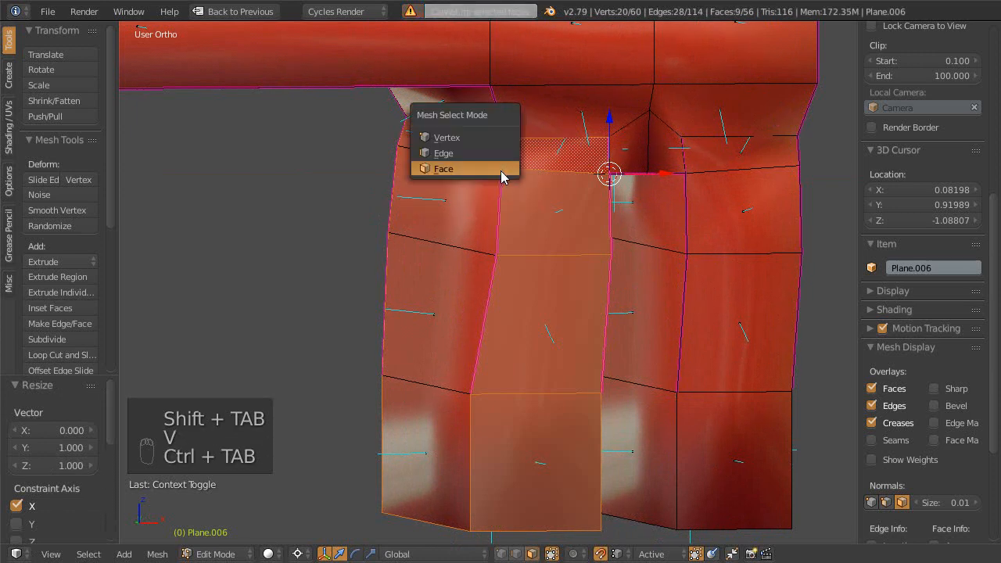
left_click(469, 138)
middle_click_drag(500, 188, 528, 243)
key("shift+s")
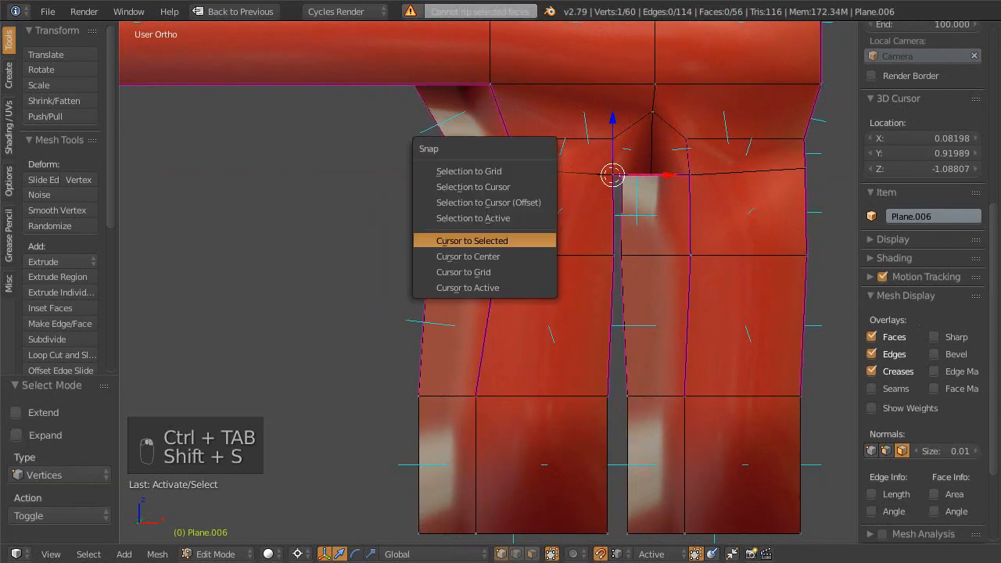
left_click(528, 242)
- Flatten the bar-side prong's three outer side faces by scaling them to 0 along X about the 3D cursor
key("ctrl+Tab")
left_click(494, 294)
middle_click_drag(493, 309, 505, 359)
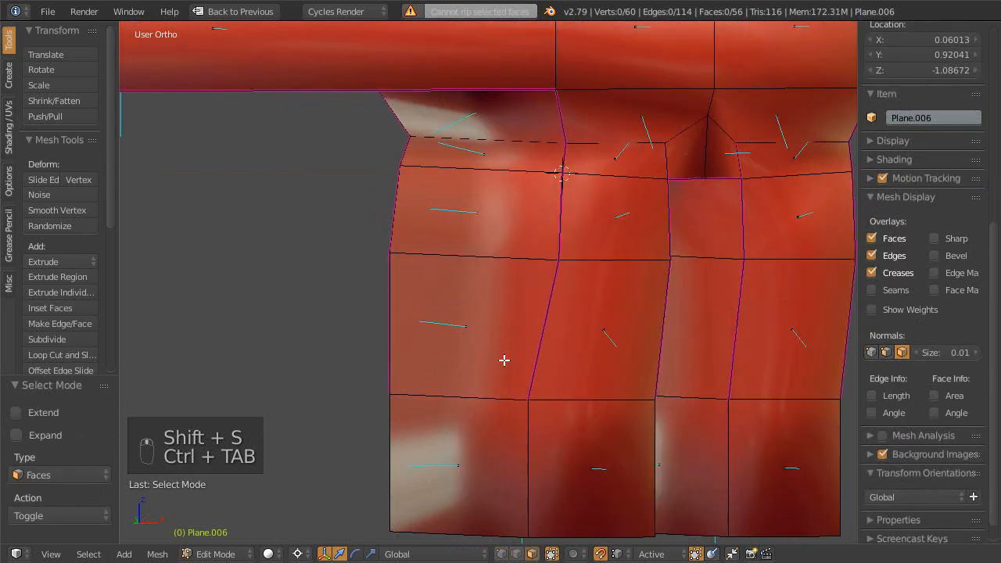
right_click(469, 473)
right_click(482, 252, "ctrl")
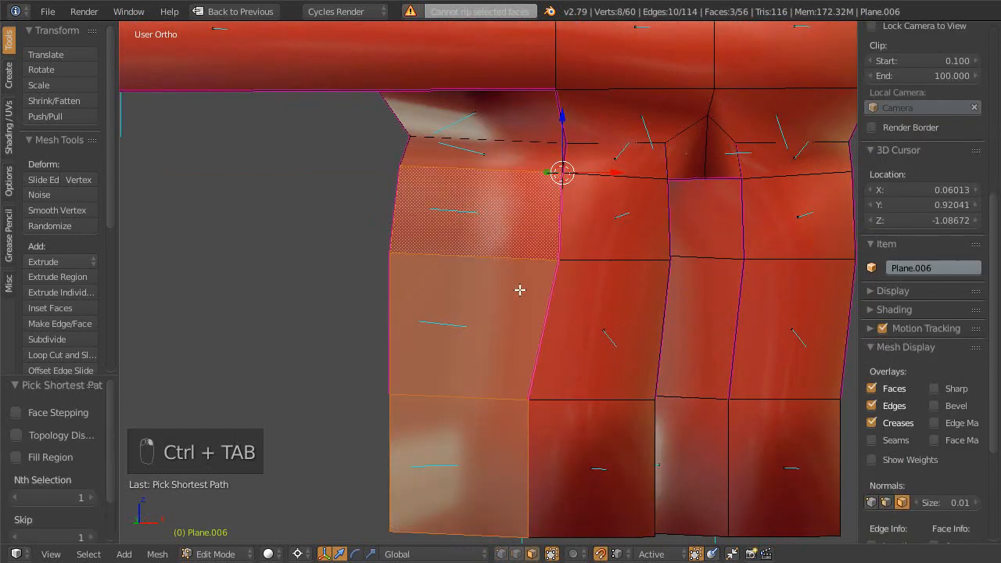
type("sx0")
key("Return")
- Select the facing slot-side faces of both prongs, from the slot's top down to the prong ends
scroll(521, 288, "down", 1)
middle_click_drag(538, 302, 550, 213)
right_click(473, 185)
right_click(487, 428, "ctrl")
middle_click_drag(488, 429, 524, 420)
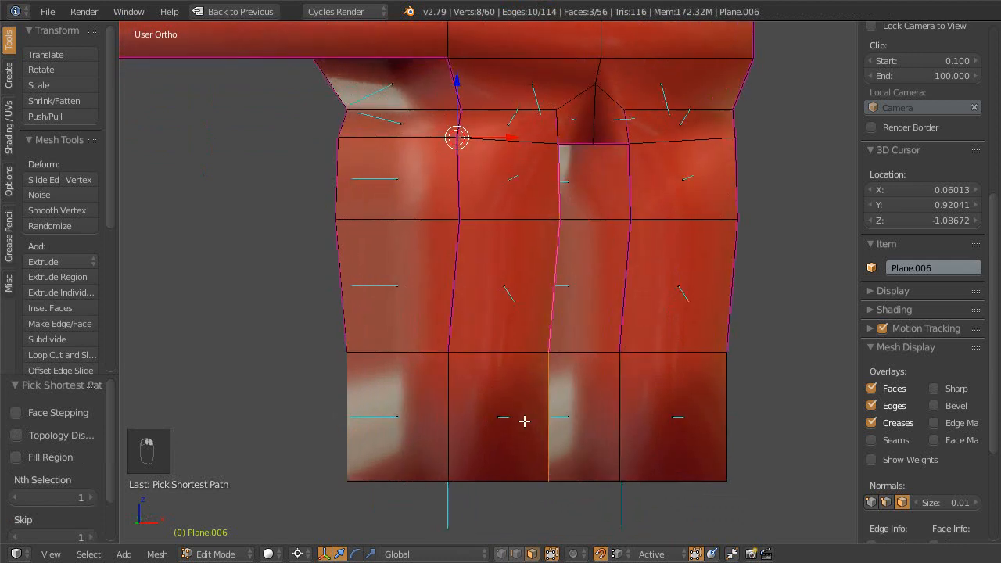
right_click(581, 214, "shift")
right_click(592, 415, "ctrl")
middle_click_drag(592, 415, 555, 414)
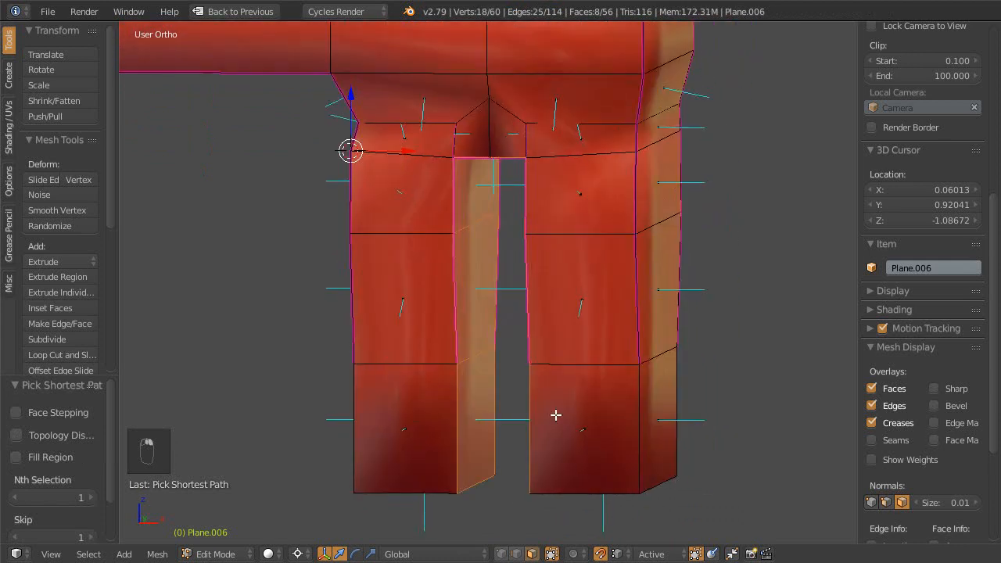
key("s")
key("x")
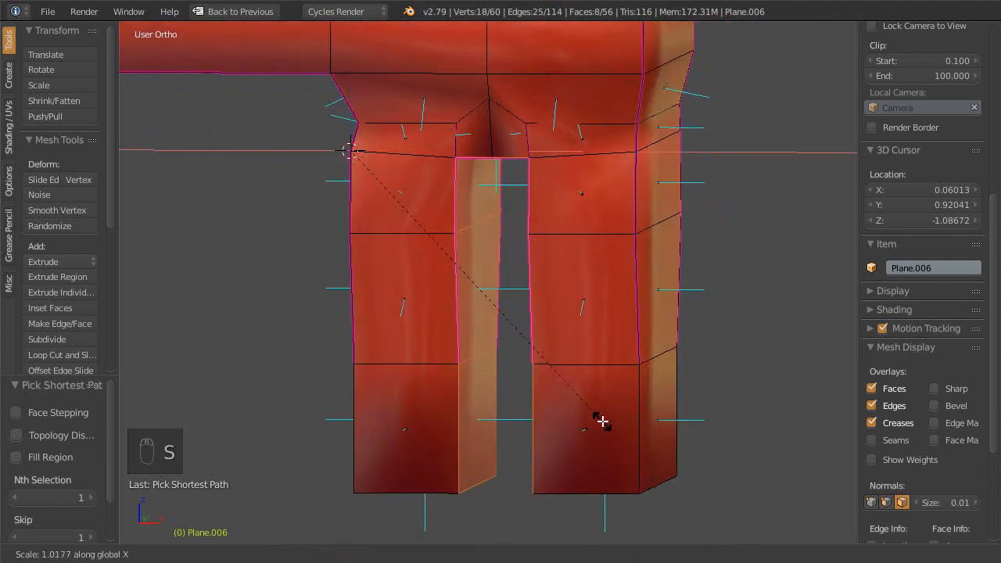
left_click(588, 418)
- Switch the pivot to the median point and widen the slot by scaling the selected faces 1.635 along X
key("ctrl+comma")
middle_click_drag(582, 418, 554, 387)
key("s")
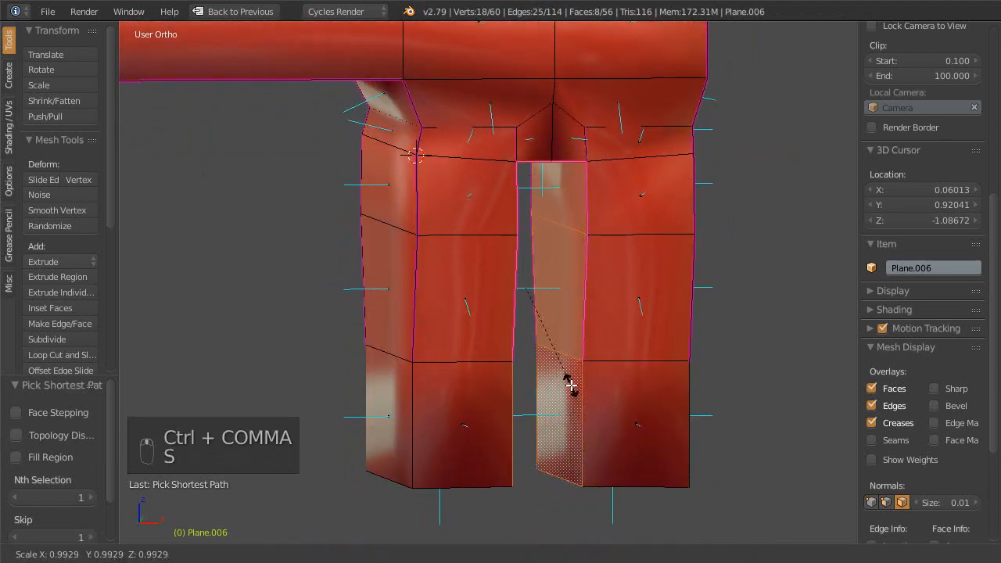
key("x")
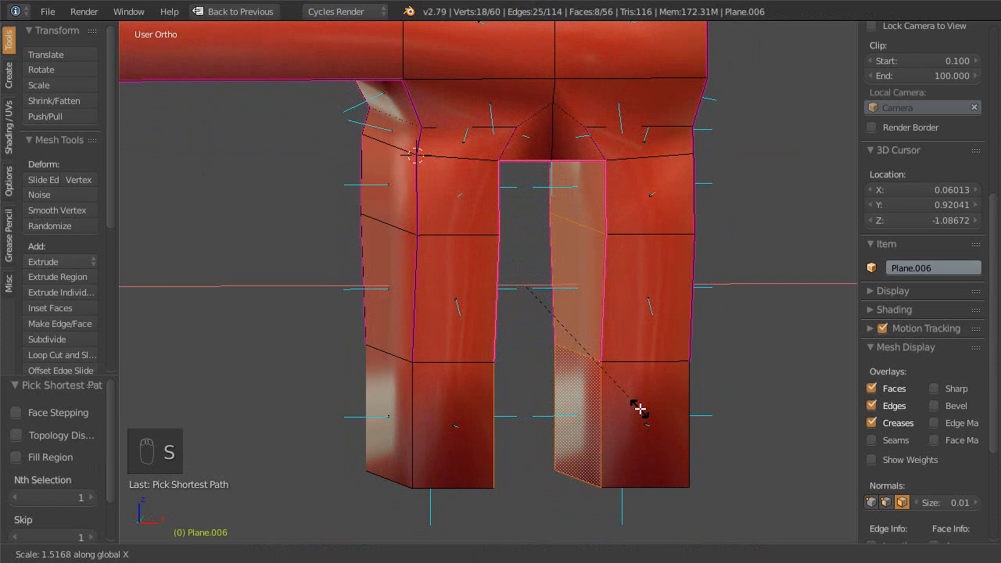
left_click(646, 416)
- Snap the 3D cursor to the bar-side prong's front vertex at the widened slot's upper corner
scroll(599, 342, "down", 2)
middle_click_drag(599, 342, 485, 375)
middle_click_drag(420, 367, 525, 433)
scroll(531, 409, "up", 1)
middle_click_drag(524, 352, 557, 304)
key("ctrl+Tab")
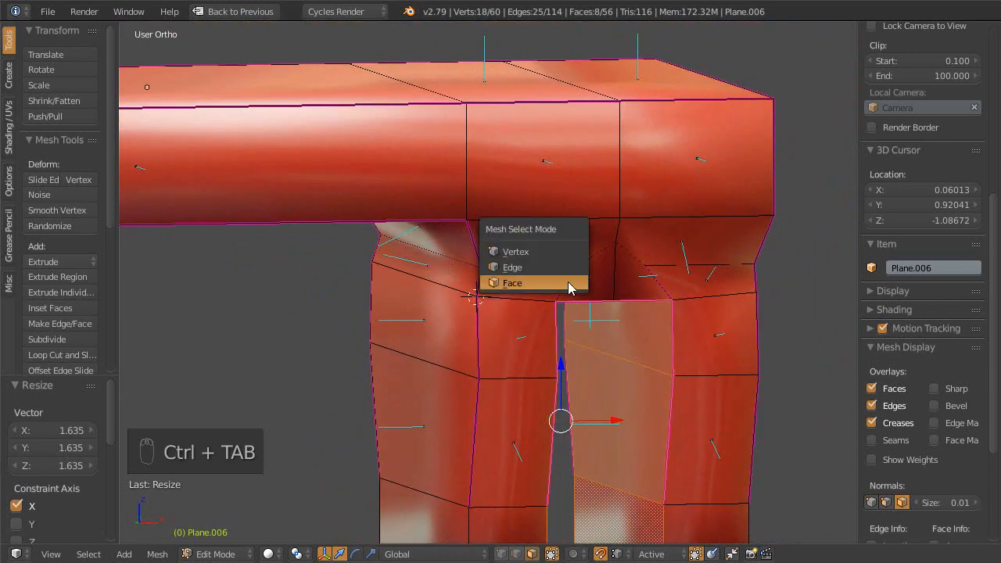
key("ctrl+Tab")
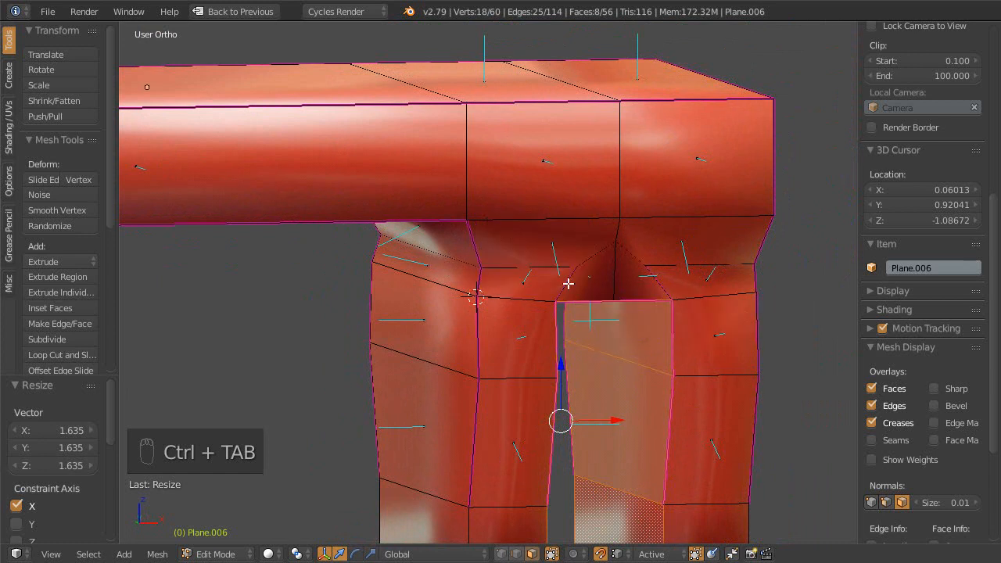
right_click(561, 300)
key("shift+s")
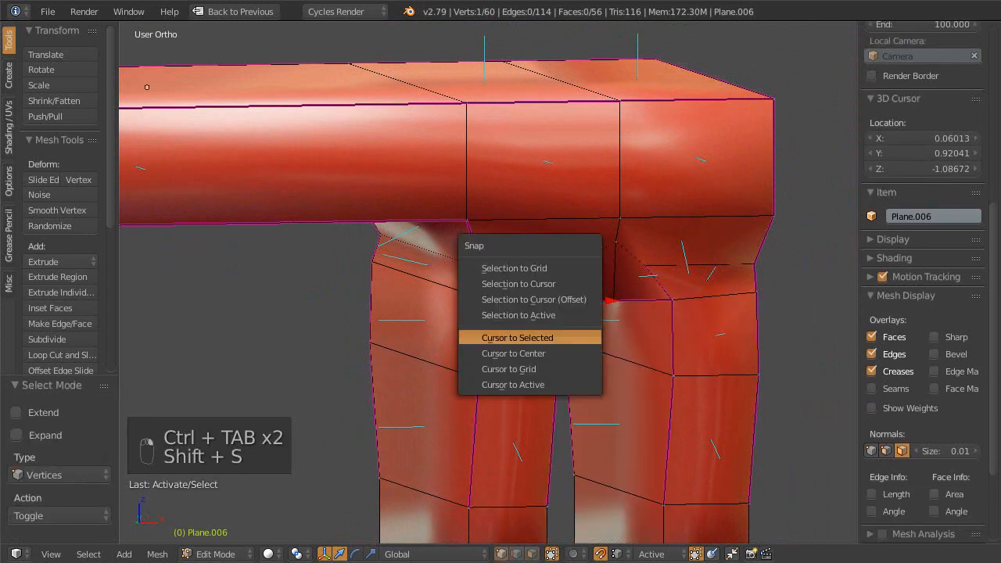
left_click(576, 338)
- Set the pivot to the 3D cursor and flatten the edge loop level with the slot's top to 0 along Z
scroll(598, 310, "down", 1)
mouse_move(598, 308)
middle_mouse_down()
mouse_move(566, 320)
mouse_move(576, 286)
mouse_move(581, 303)
mouse_move(593, 299)
middle_mouse_up()
key("period")
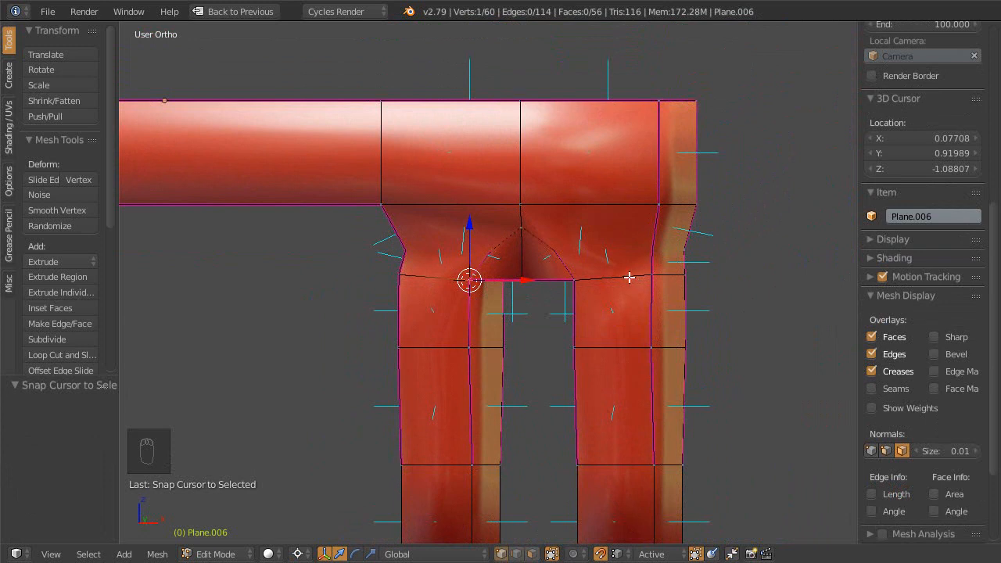
right_click(629, 277, "alt")
middle_click_drag(605, 287, 634, 293)
mouse_move(515, 296)
middle_mouse_down()
mouse_move(540, 325)
mouse_move(474, 349)
mouse_move(570, 362)
mouse_move(534, 404)
mouse_move(524, 331)
mouse_move(663, 356)
mouse_move(548, 250)
mouse_move(576, 297)
mouse_move(609, 307)
mouse_move(547, 252)
mouse_move(581, 283)
mouse_move(606, 268)
mouse_move(666, 274)
mouse_move(505, 240)
mouse_move(525, 308)
mouse_move(537, 301)
mouse_move(525, 242)
middle_mouse_up()
key("z")
key("s")
key("0")
key("Return")
scroll(505, 240, "down", 2)
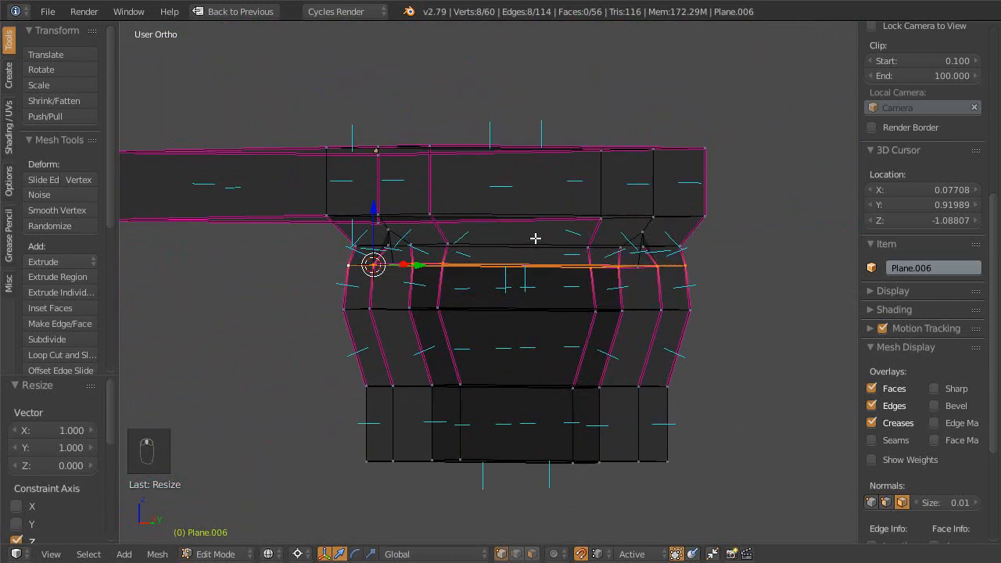
key("ctrl+e")
key("Escape")
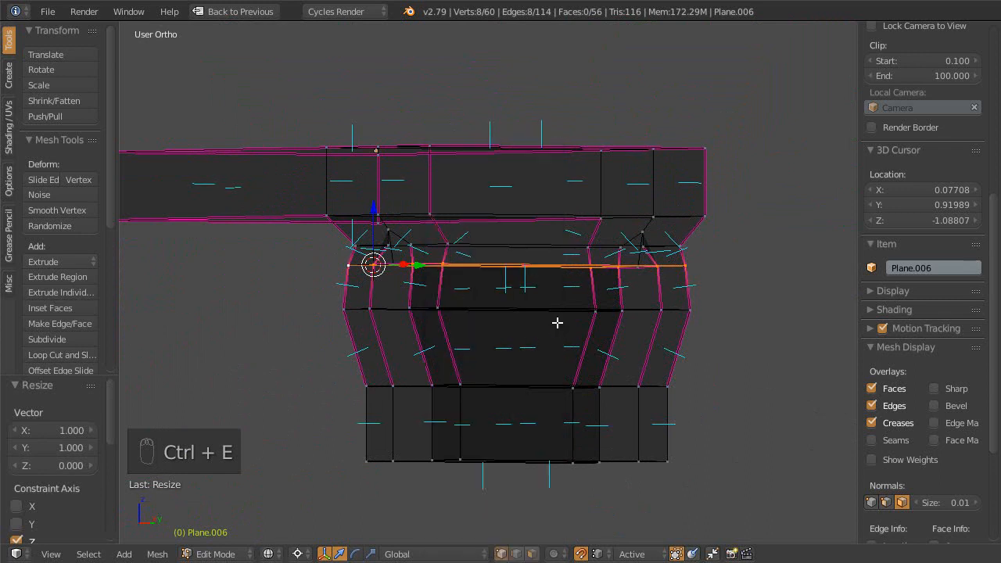
- Set the bracket's subdivision surface level to 3 and display the model in solid shading
key("ctrl+3")
key("s")
right_click(557, 324)
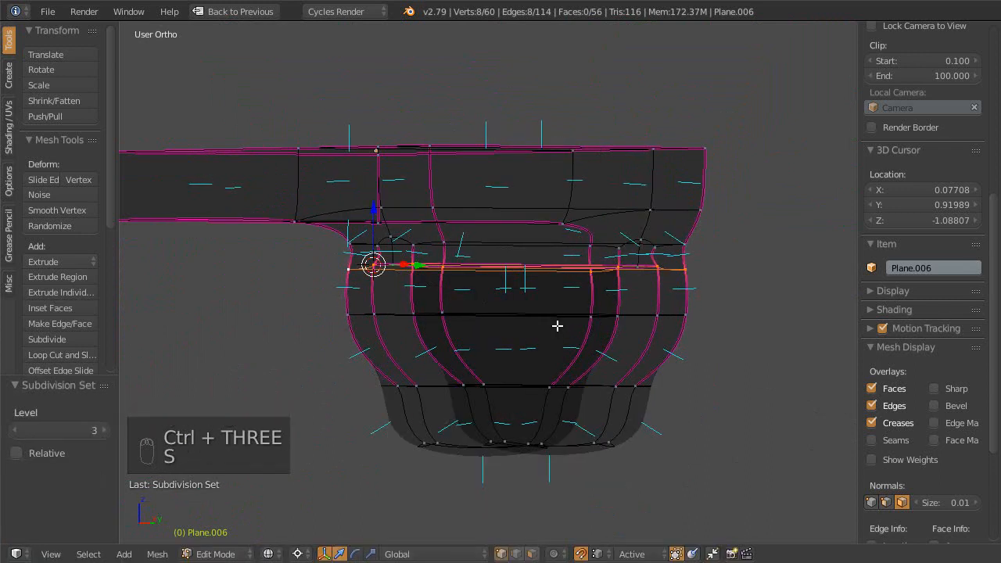
key("z")
mouse_move(547, 357)
middle_mouse_down()
mouse_move(545, 297)
mouse_move(490, 360)
mouse_move(509, 389)
mouse_move(527, 275)
mouse_move(559, 265)
mouse_move(615, 286)
mouse_move(608, 313)
mouse_move(616, 301)
mouse_move(585, 313)
mouse_move(586, 323)
mouse_move(408, 300)
mouse_move(302, 301)
mouse_move(322, 311)
middle_mouse_up()
- Select the lower side corner edges of the bracket's two legs in edge mode and set their mean crease to 1.00
key("ctrl+Tab")
left_click(600, 286)
right_click(568, 276, "shift")
key("ctrl+z")
right_click(615, 301, "shift")
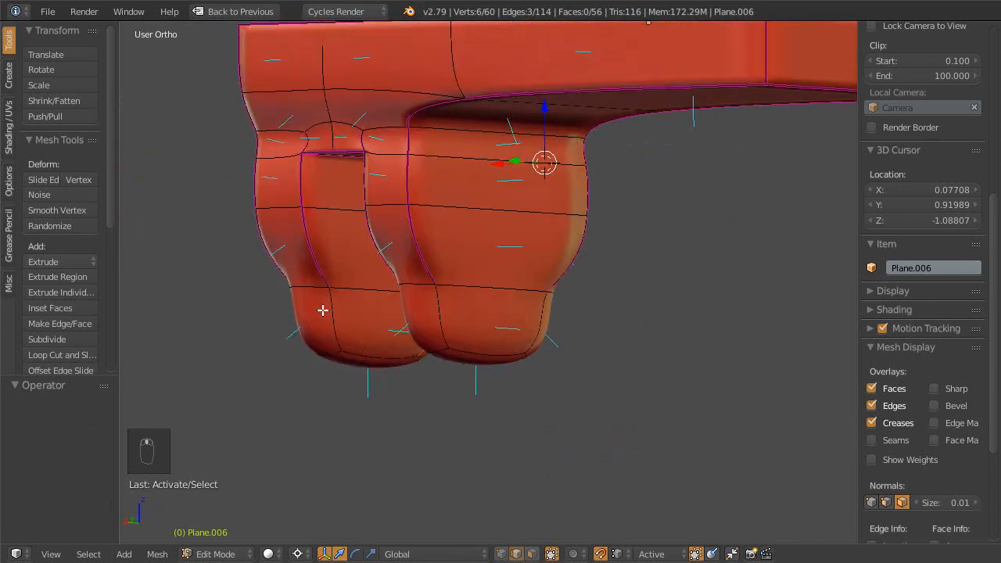
middle_click_drag(391, 334, 535, 313)
right_click(478, 297, "shift")
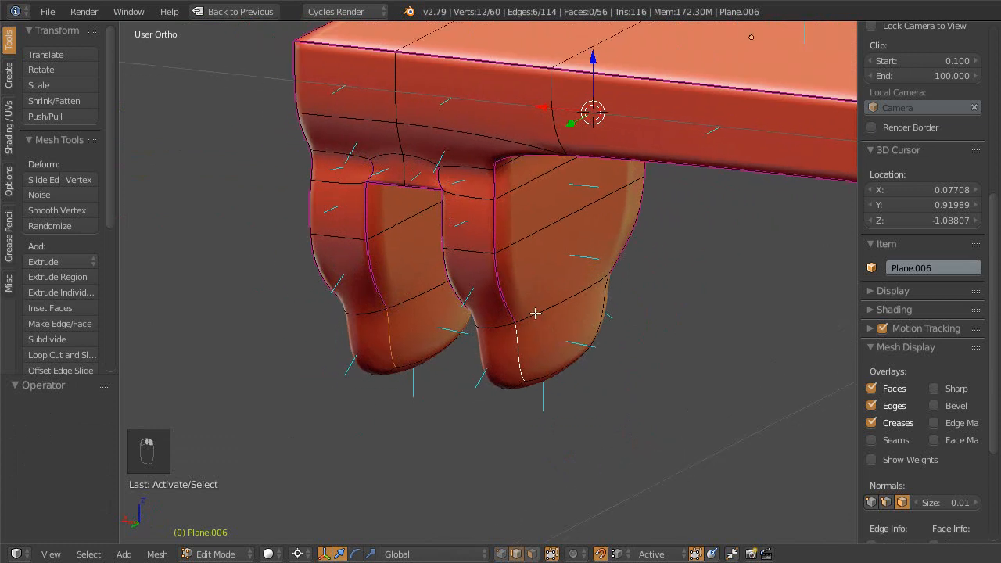
scroll(926, 221, "up", 10)
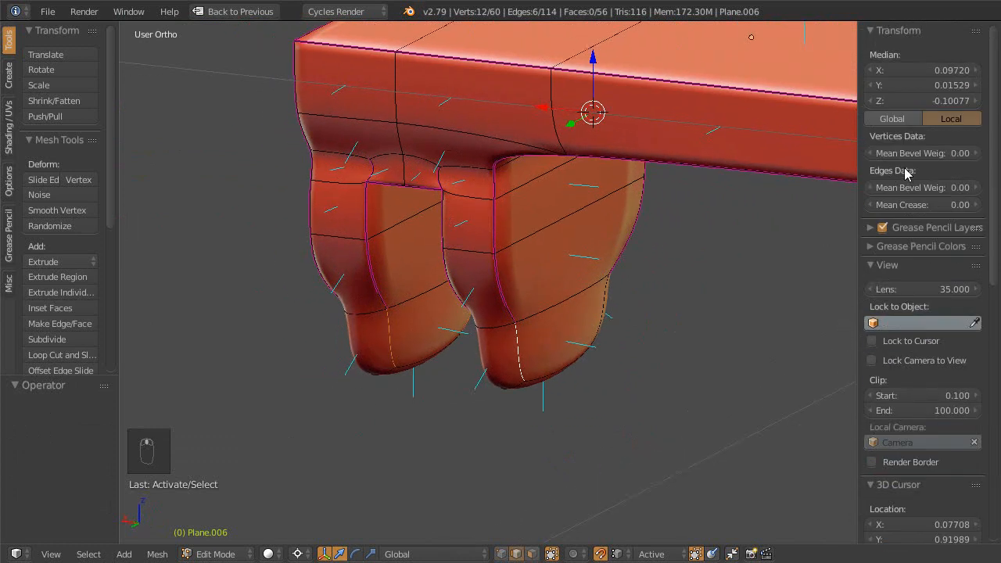
left_click_drag(897, 208, 974, 208)
- Set the crease of the remaining unsharpened lower corner edges on the legs to 1.00
middle_click_drag(688, 313, 508, 273)
left_click_drag(881, 208, 938, 206)
middle_click_drag(672, 297, 458, 301)
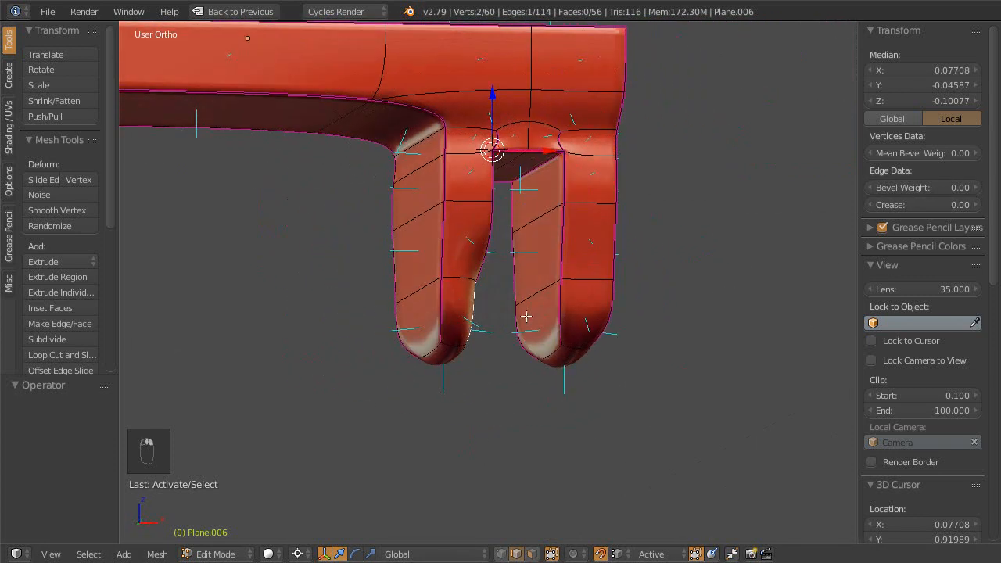
middle_click_drag(526, 316, 480, 338)
left_click_drag(895, 208, 946, 208)
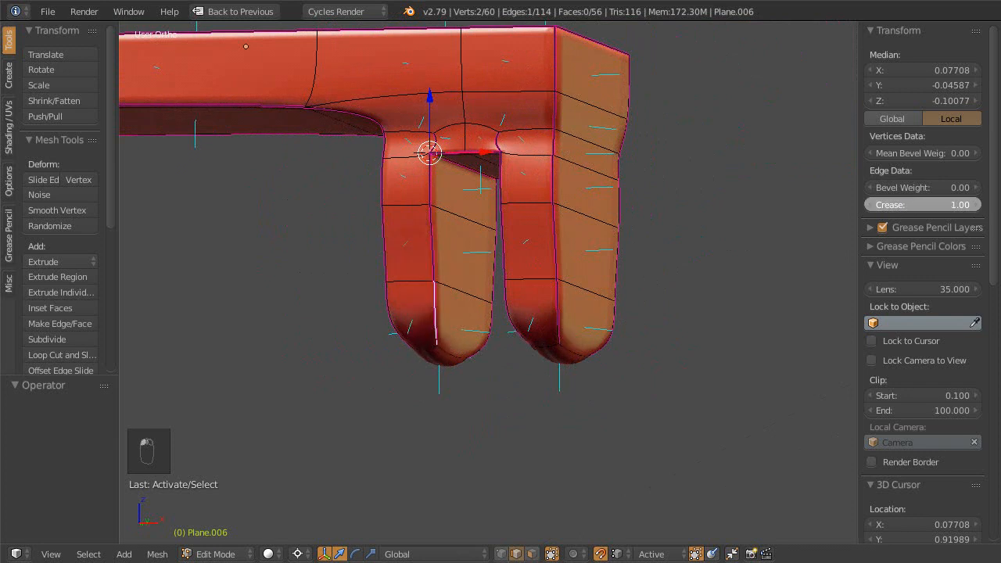
- Select the edges along the bottom ends of both legs and set their mean crease to 1.00
middle_click_drag(568, 244, 444, 245)
middle_click_drag(368, 309, 463, 288)
right_click(518, 315)
middle_click_drag(528, 321, 546, 289)
middle_click_drag(535, 324, 566, 333)
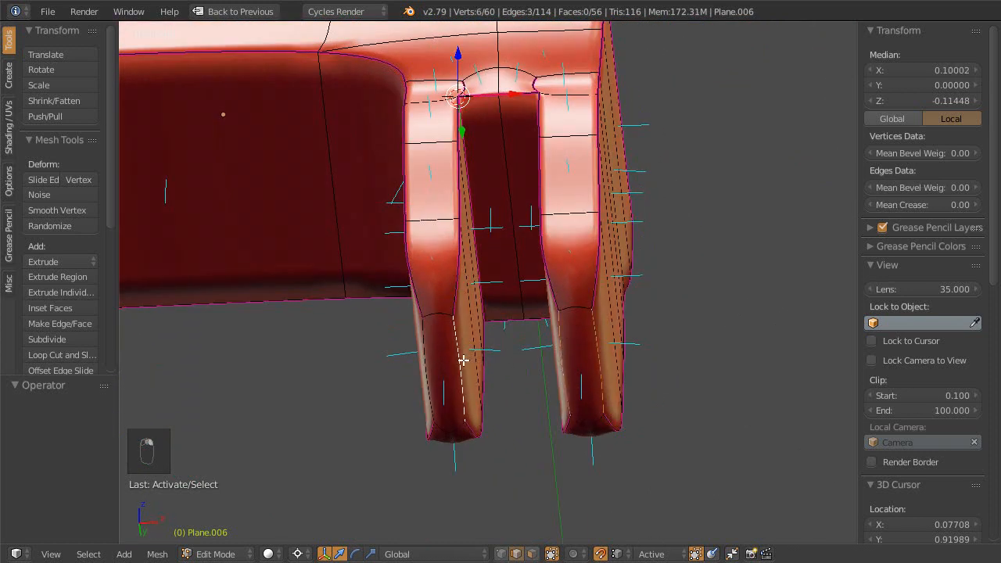
left_click_drag(885, 207, 961, 207)
middle_click_drag(699, 254, 592, 312)
- Show the bracket in wireframe from the right view, use vertex select mode and deselect everything
key("KP_3")
key("z")
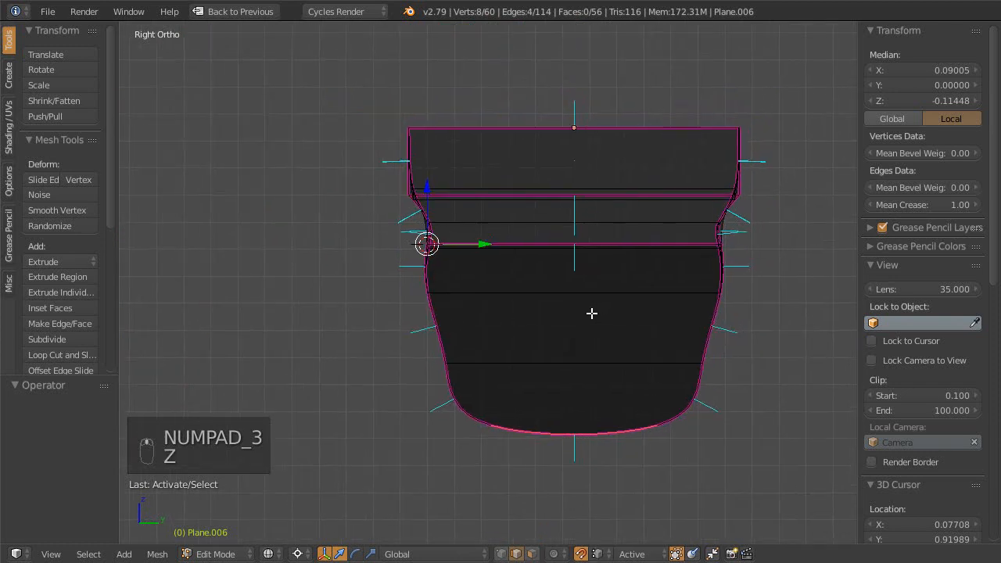
key("ctrl+Tab")
key("1")
scroll(930, 370, "down", 10)
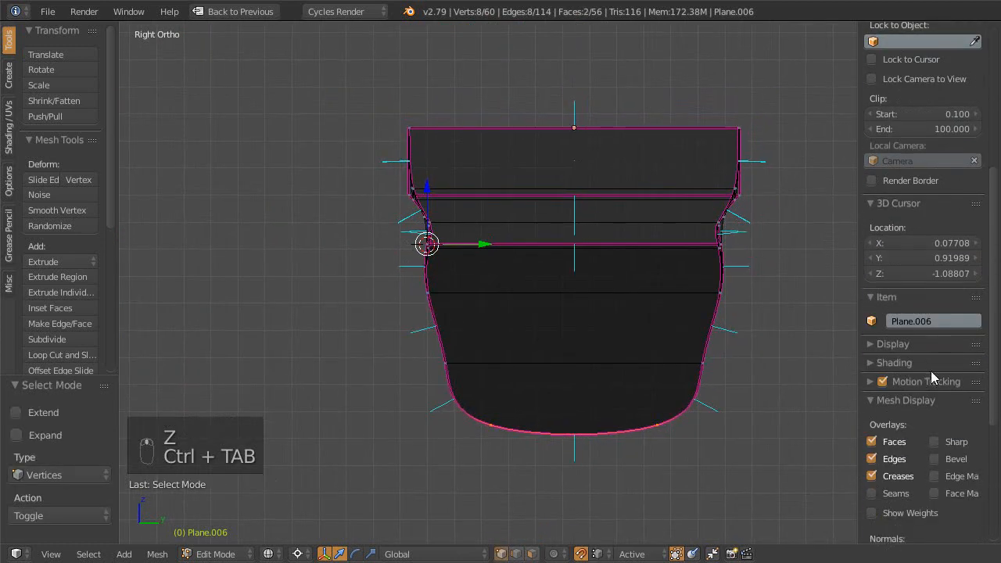
scroll(737, 382, "up", 1)
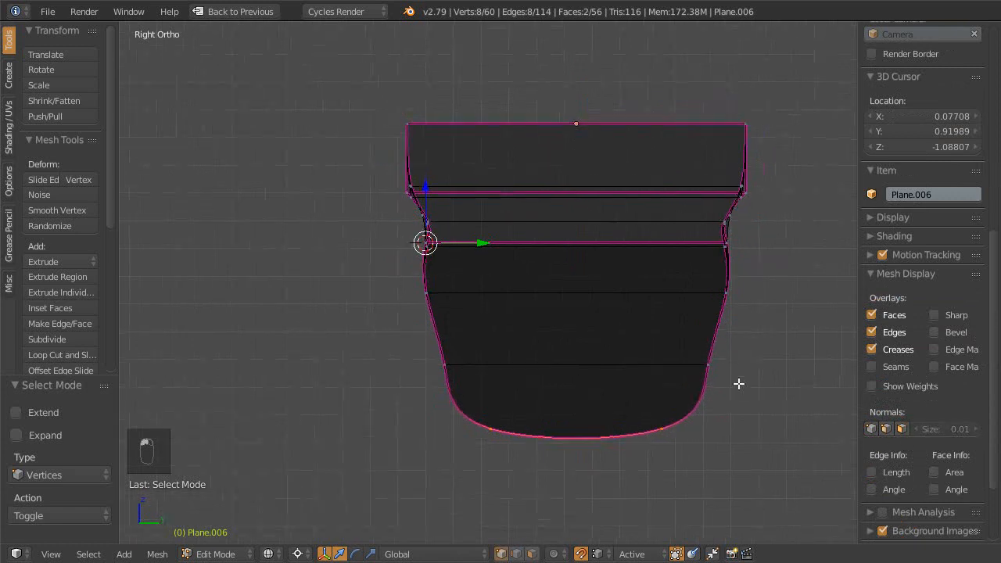
key("a")
key("a")
key("a")
key("a")
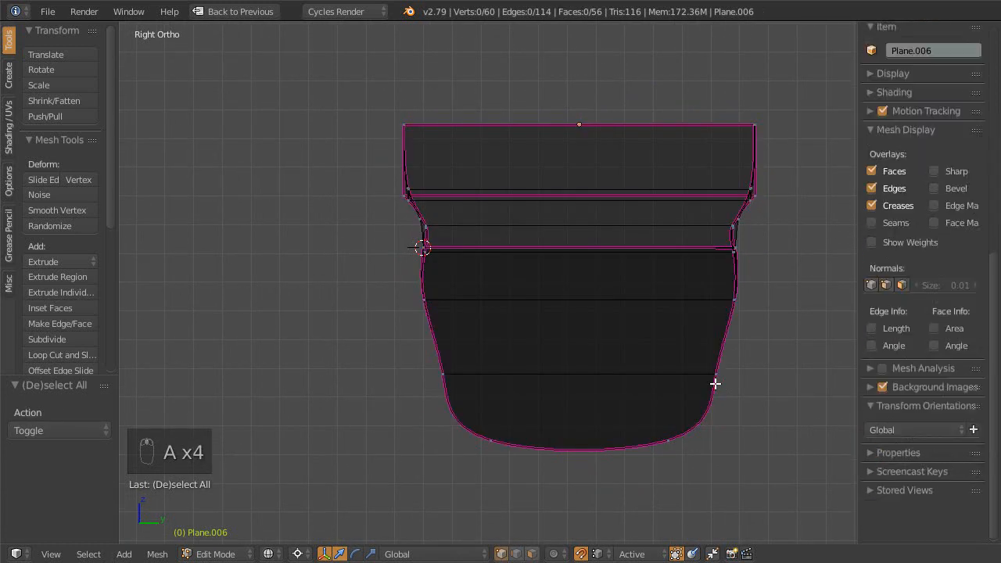
scroll(674, 369, "down", 1)
middle_click_drag(675, 369, 671, 390, "shift")
scroll(679, 397, "up", 1)
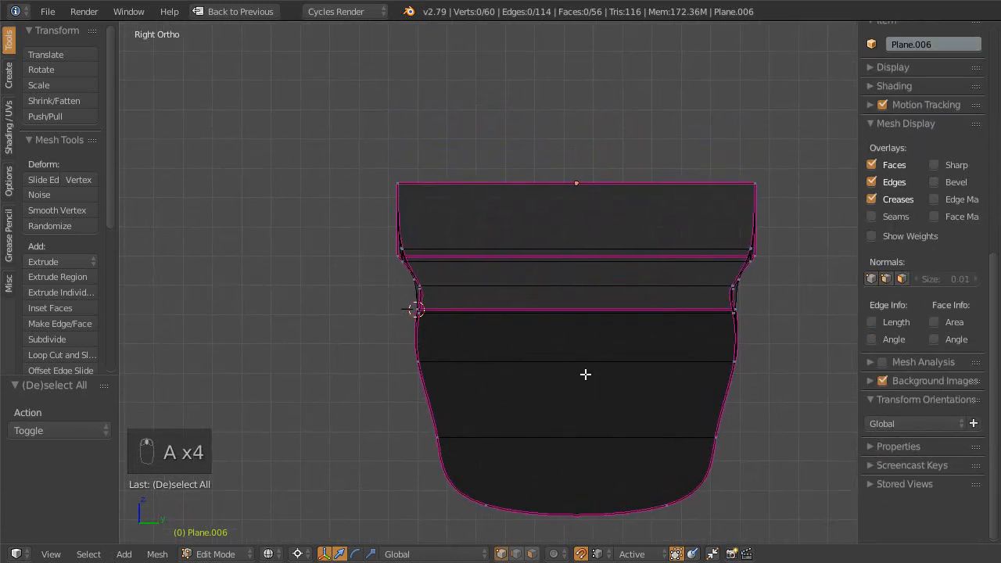
- Select the four short vertical edges above the gap between the legs and set their mean crease to 0.00
scroll(627, 349, "up", 3)
middle_click_drag(556, 386, 715, 385)
middle_click_drag(683, 318, 618, 328)
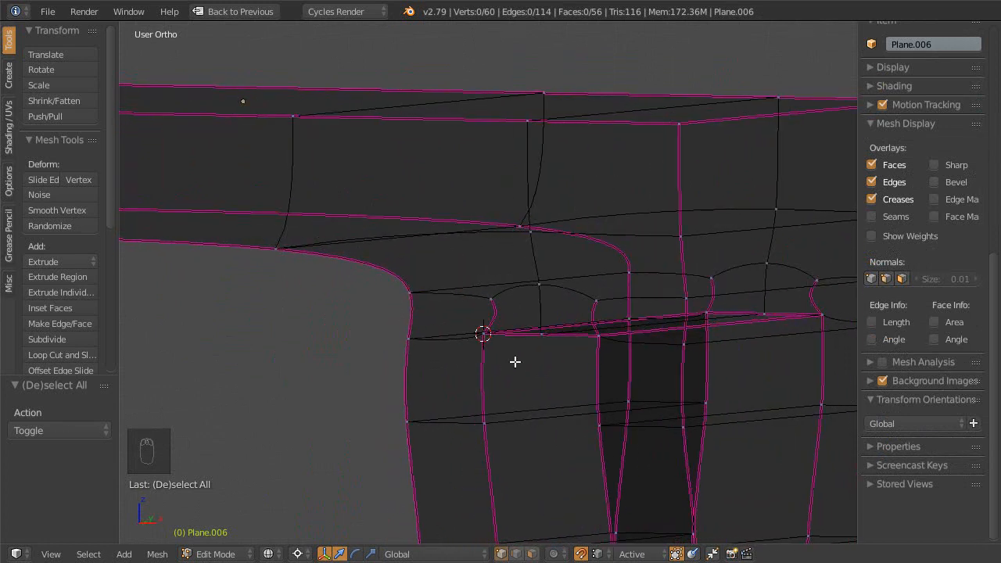
key("ctrl+Tab")
left_click(473, 383)
right_click(494, 333)
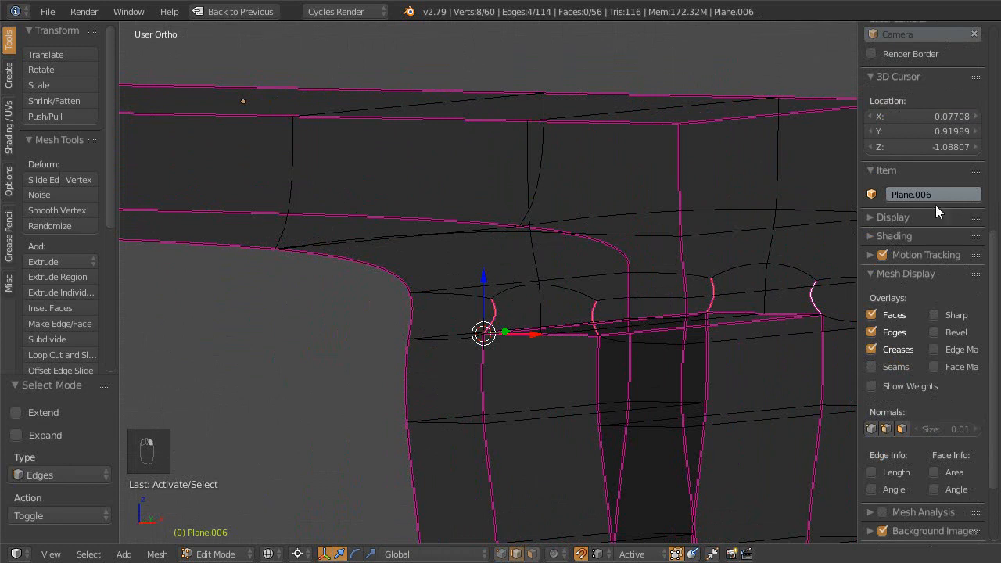
scroll(936, 205, "up", 10)
scroll(900, 223, "up", 3)
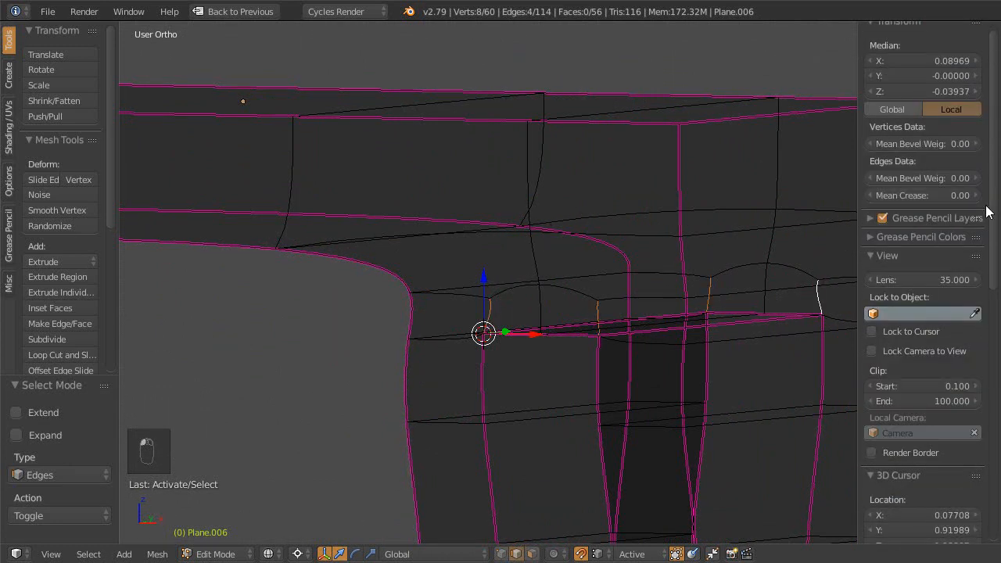
key("z")
mouse_move(506, 340)
middle_mouse_down()
mouse_move(529, 353)
mouse_move(599, 329)
middle_mouse_up()
middle_click_drag(659, 327, 516, 322)
middle_click_drag(527, 286, 431, 224)
- Return to the right wireframe view in vertex select mode and save the file over the existing one
key("KP_3")
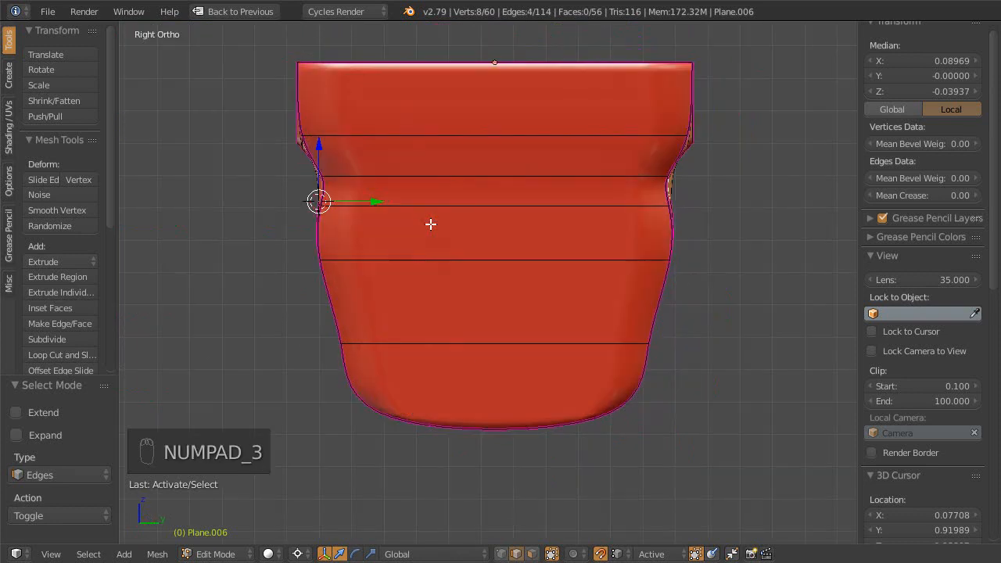
key("z")
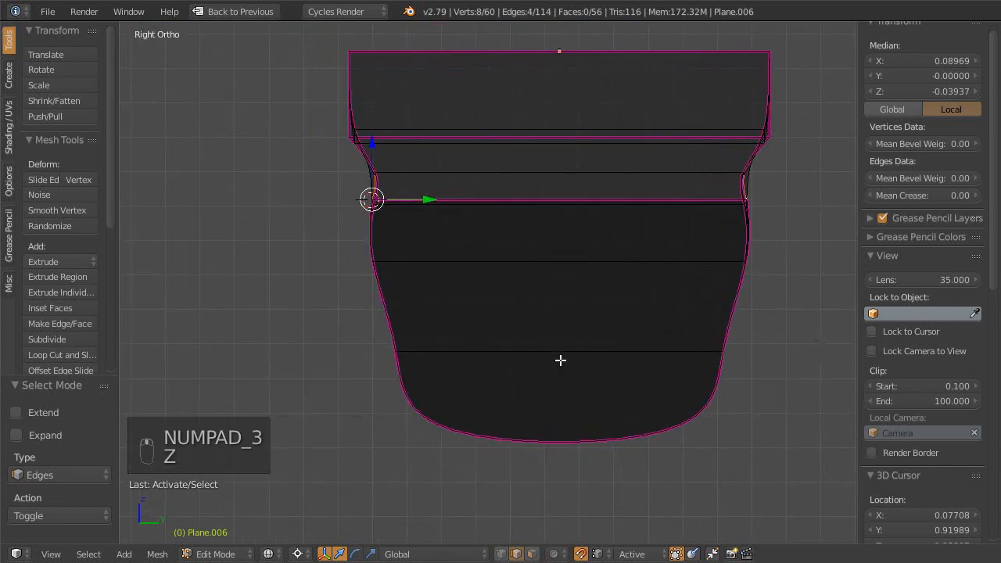
key("ctrl+Tab")
left_click(558, 346)
scroll(558, 360, "down", 2)
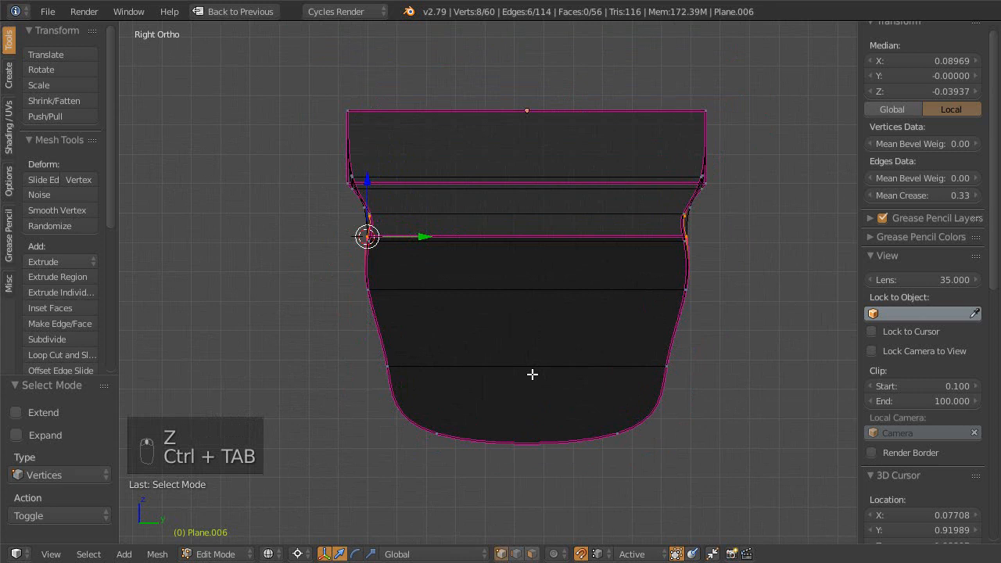
key("ctrl+s")
left_click(534, 373)
scroll(513, 367, "down", 1)
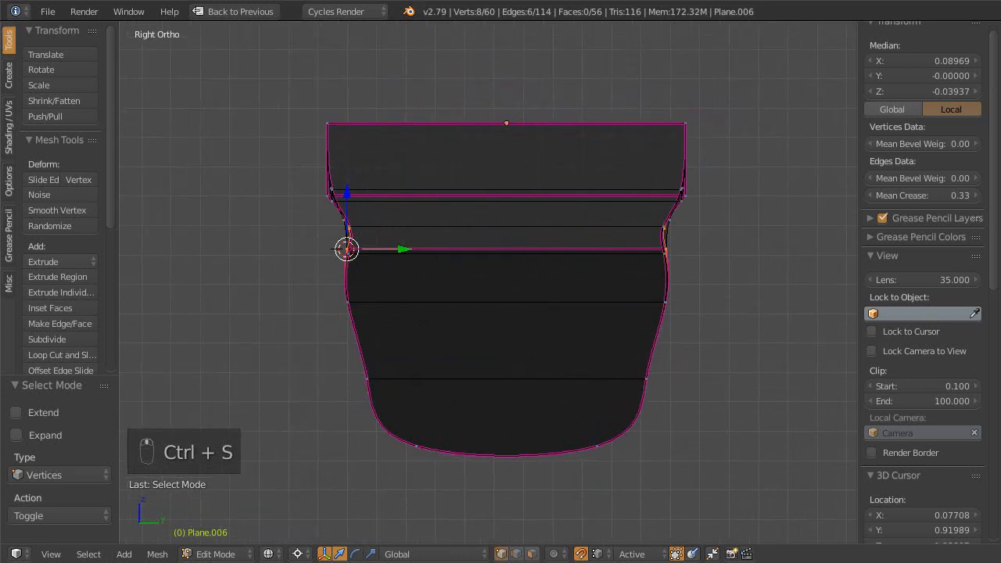
- Examine the kickstand joint in the enlarged reference photo and restore the full multi-area layout
key("shift+space")
key("shift+space")
scroll(307, 317, "up", 3)
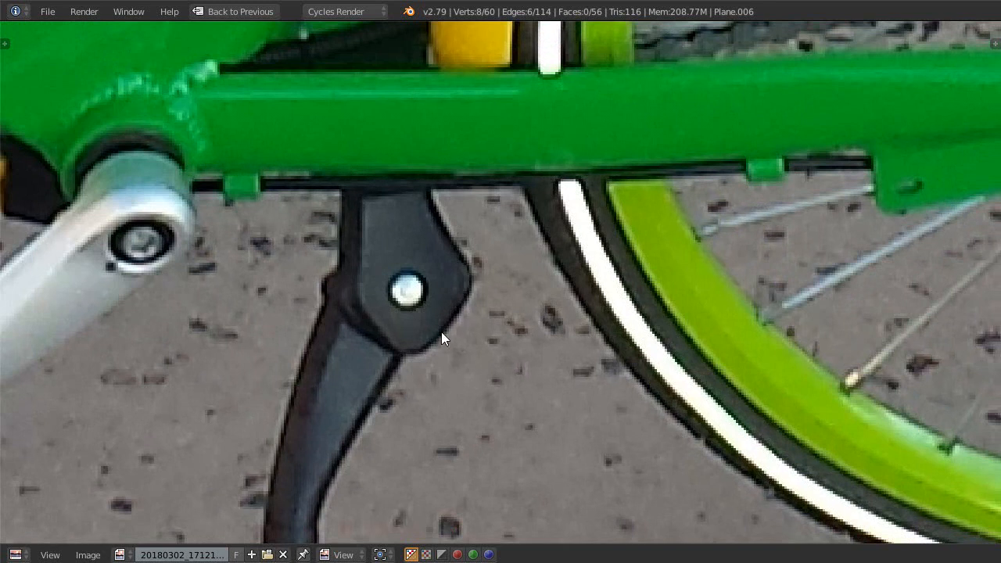
key("shift+space")
middle_click_drag(465, 337, 509, 373, "shift")
scroll(465, 275, "down", 2)
middle_click_drag(458, 313, 452, 312, "shift")
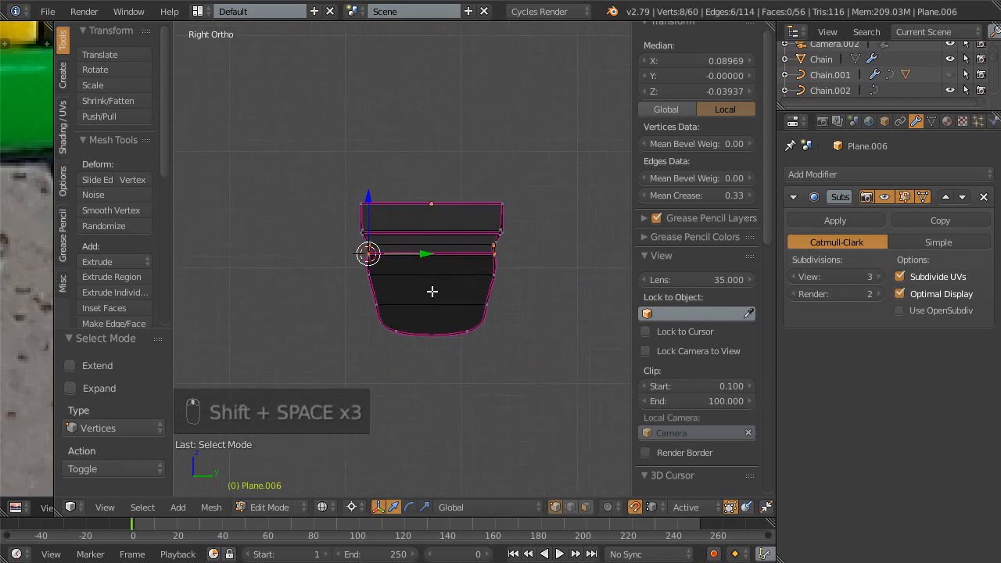
- Snap the 3D cursor to the selected vertices
key("shift+s")
left_click(435, 293)
key("Escape")
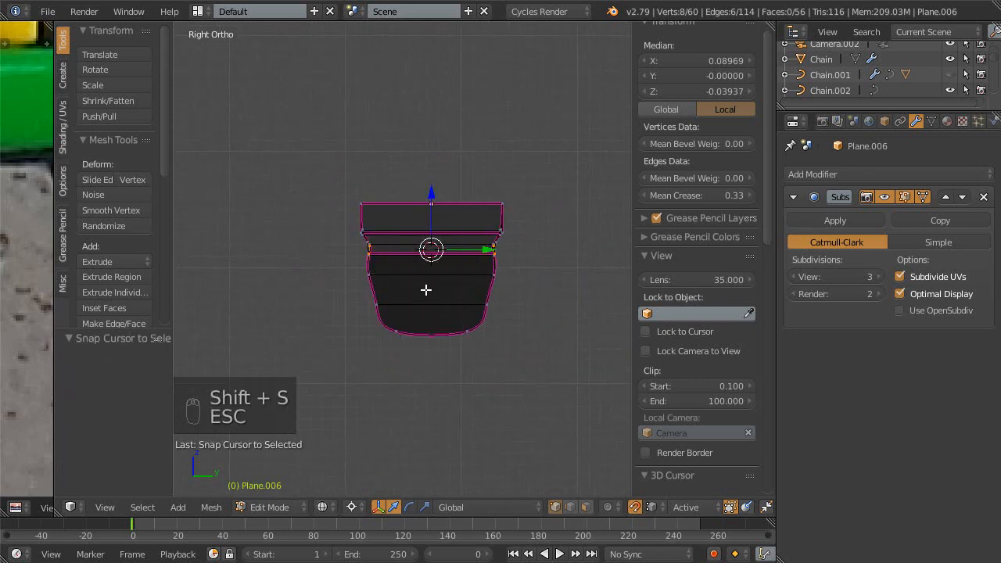
key("d")
key("d")
key("d")
key("d")
key("d")
key("d")
key("d")
key("d")
key("d")
key("d")
key("d")
key("d")
key("d")
key("d")
key("d")
key("d")
key("d")
key("d")
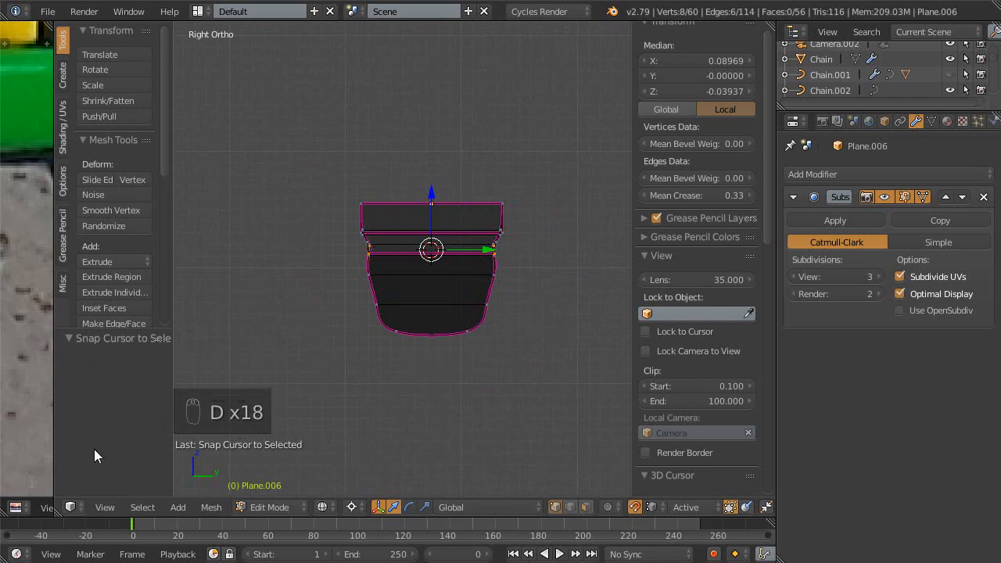
- Hide the 3D view's tool shelf and properties region, and widen the reference image area to show the kickstand beside the model
key("n")
key("t")
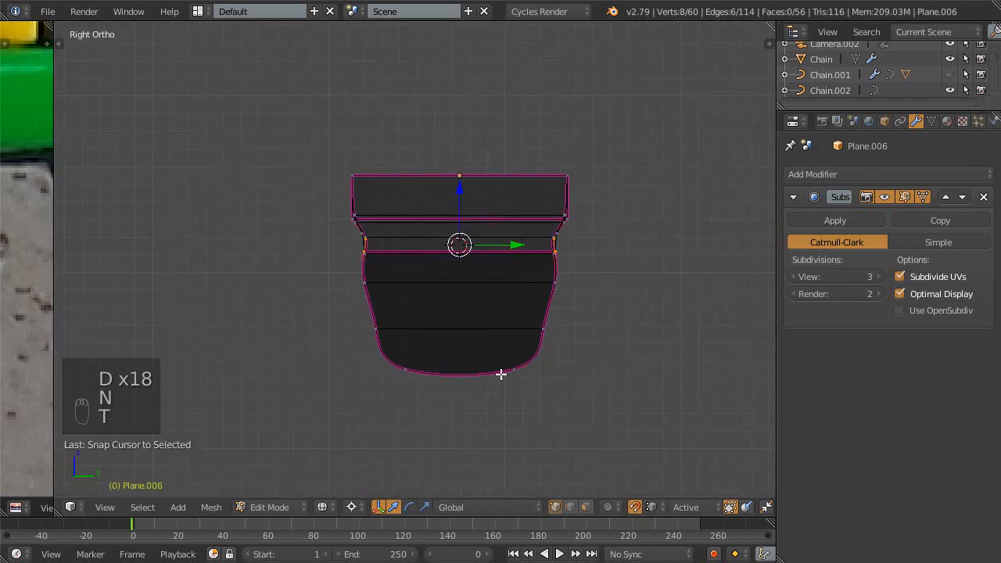
middle_click_drag(320, 324, 378, 330, "shift")
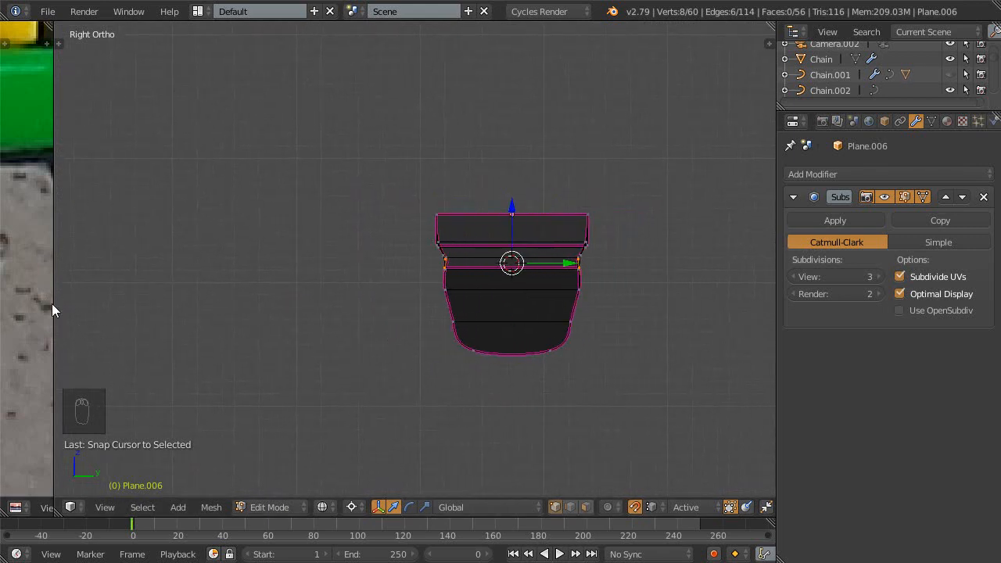
left_click_drag(53, 303, 379, 356)
scroll(596, 316, "up", 2)
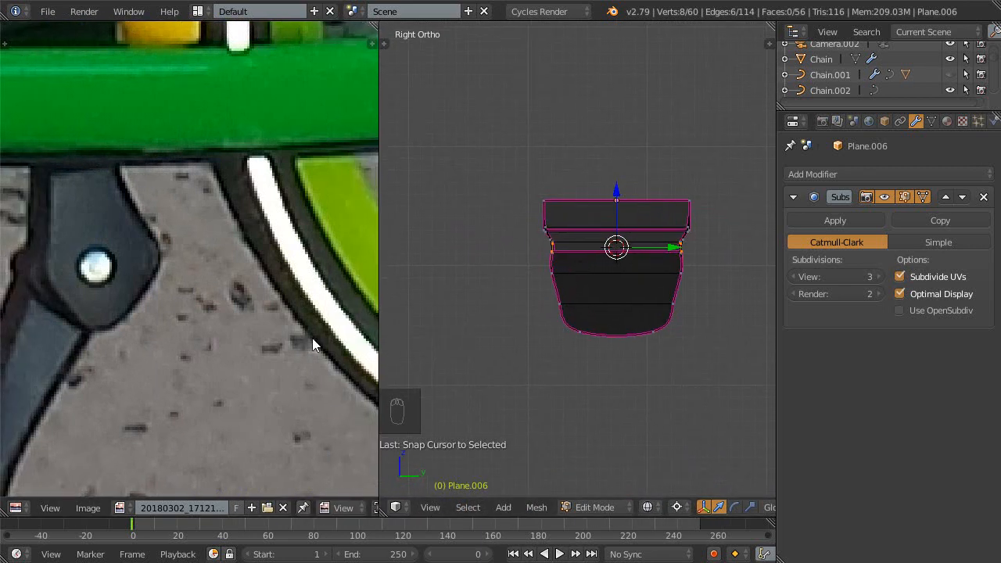
middle_click_drag(163, 275, 246, 303)
- Draw a Grease Pencil outline of the kickstand's pointed pivot plate extending below the bracket, following the reference photo
middle_click_drag(561, 271, 581, 263, "ctrl")
middle_click_drag(587, 264, 558, 252, "shift")
middle_click_drag(558, 252, 559, 263, "ctrl")
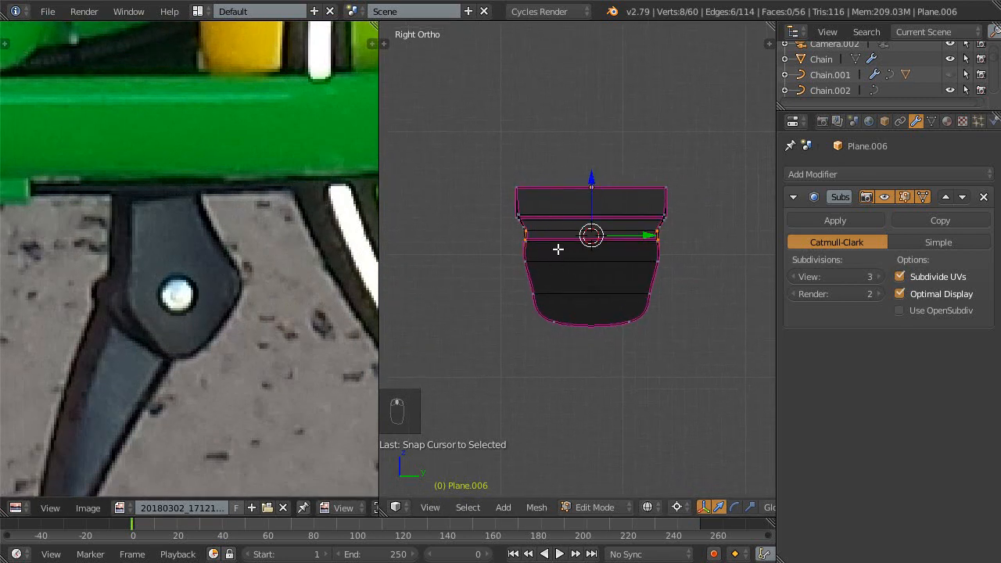
key("d")
key("d")
key("d")
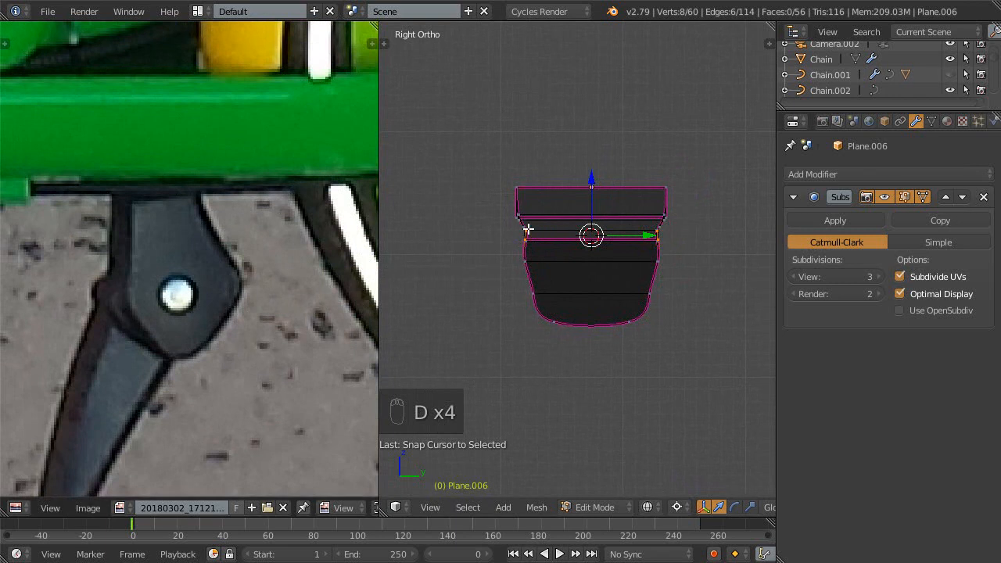
key("d")
mouse_move(530, 232)
left_mouse_down()
mouse_move(525, 317)
mouse_move(582, 391)
mouse_move(620, 383)
mouse_move(674, 322)
left_mouse_up()
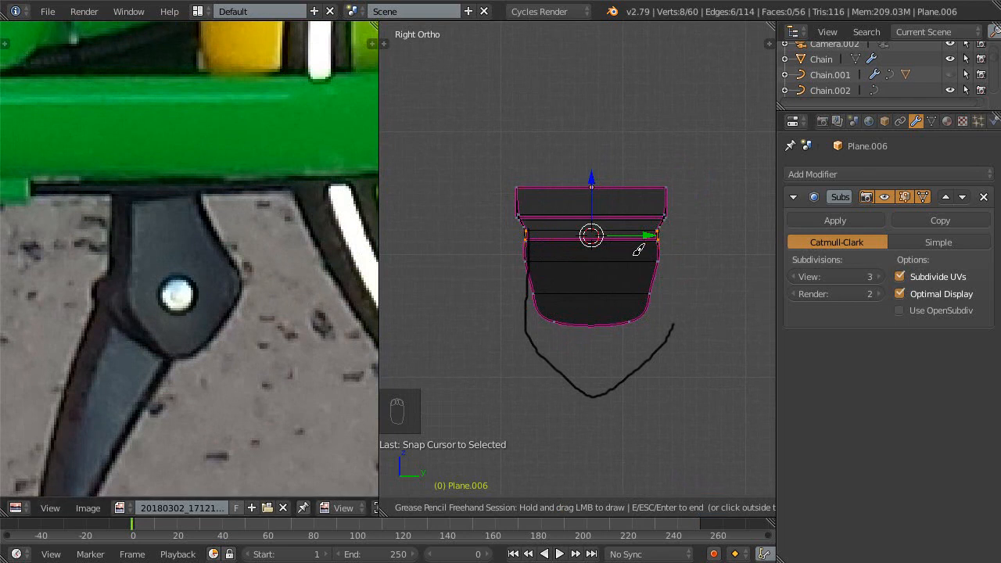
left_click_drag(648, 233, 656, 262)
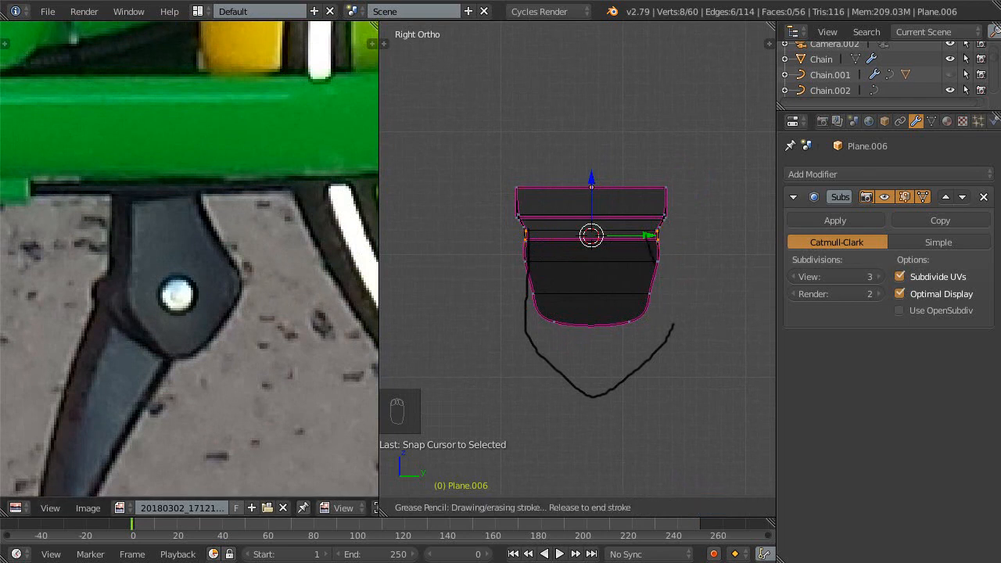
left_click_drag(526, 270, 526, 270)
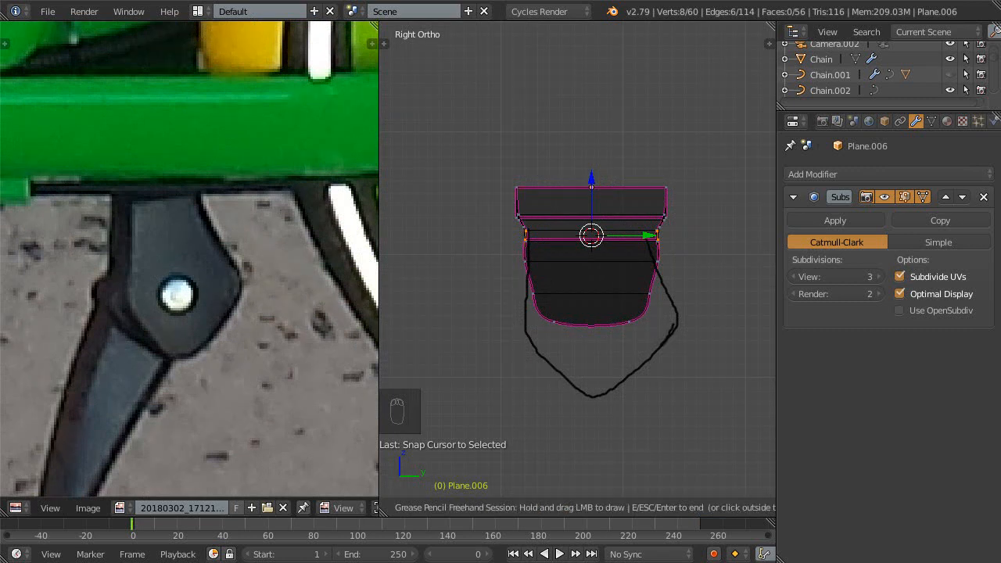
middle_click_drag(594, 322, 545, 292, "shift")
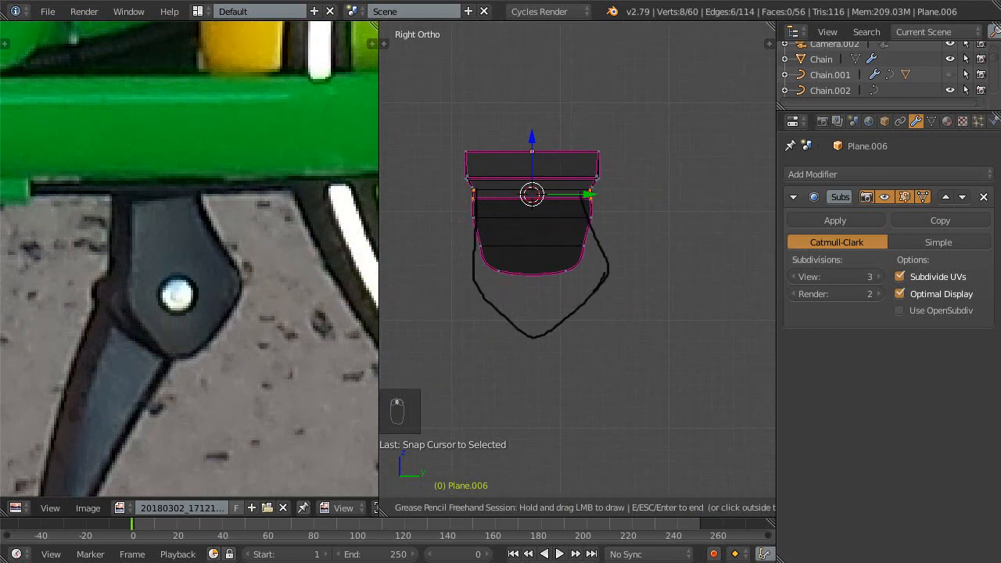
key("Escape")
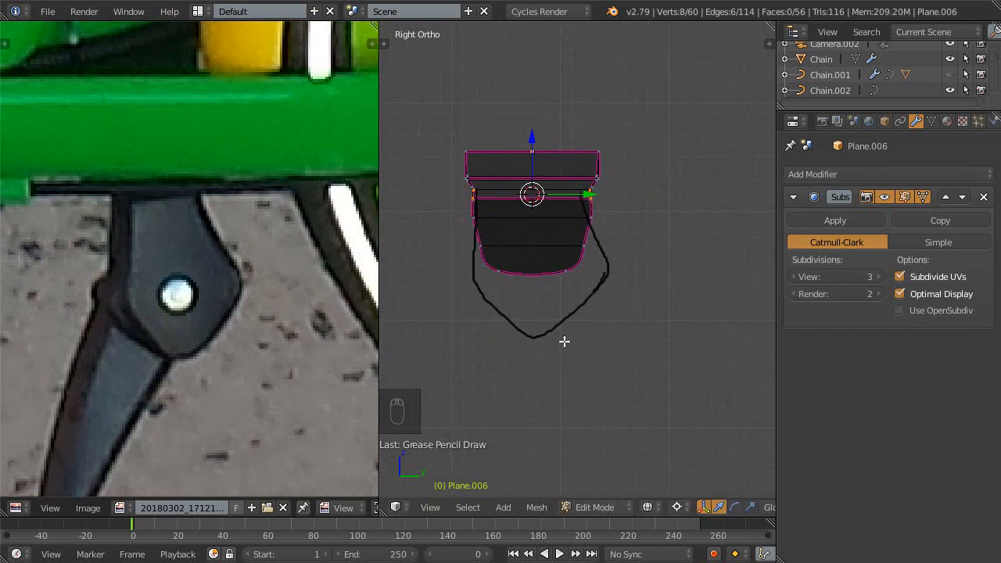
- Select both linked Grease Pencil strokes of the pivot plate outline and stretch them downward along the global Z axis
key("d+Tab")
right_click(532, 338)
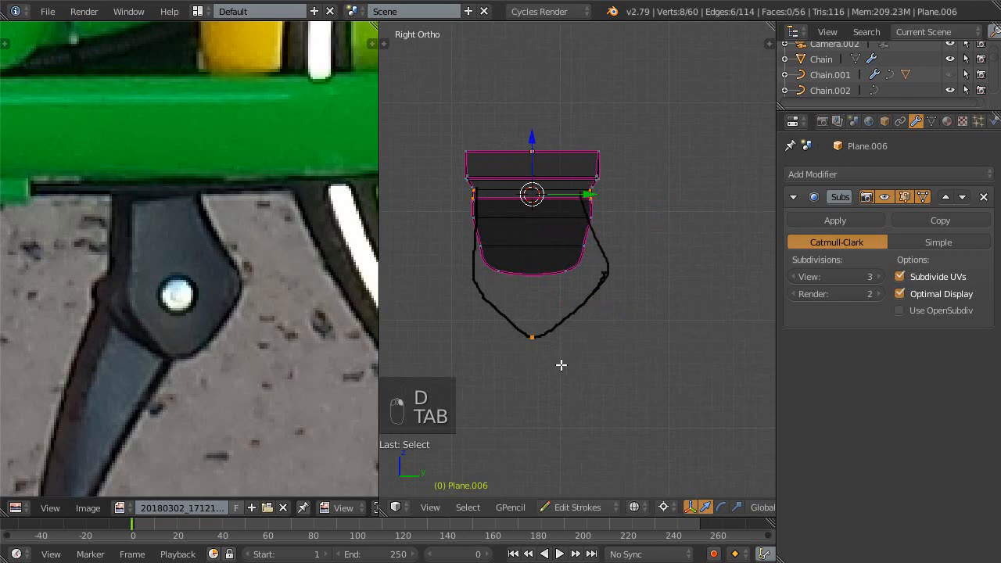
key("ctrl+l")
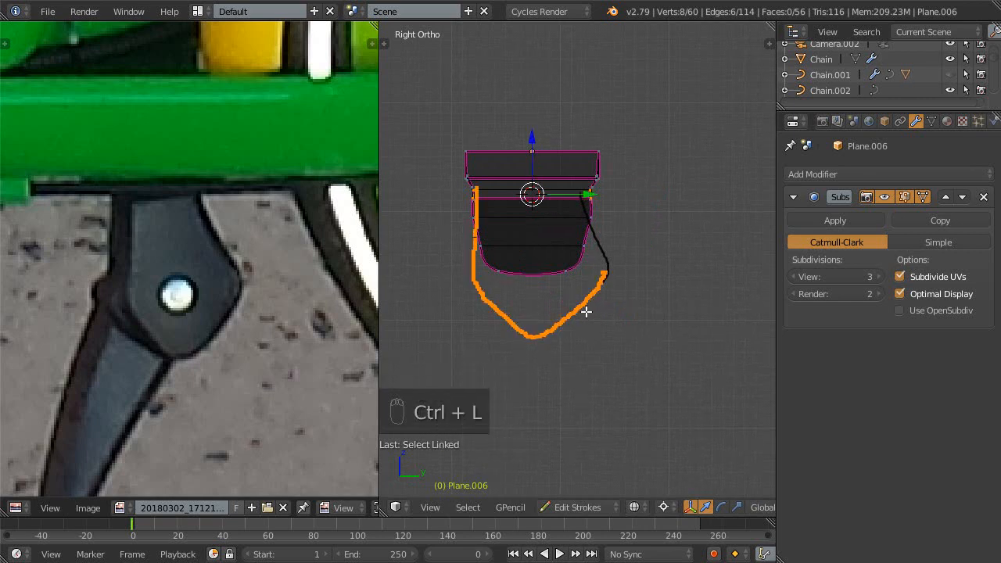
scroll(578, 308, "up", 1)
middle_click_drag(578, 309, 597, 316, "shift")
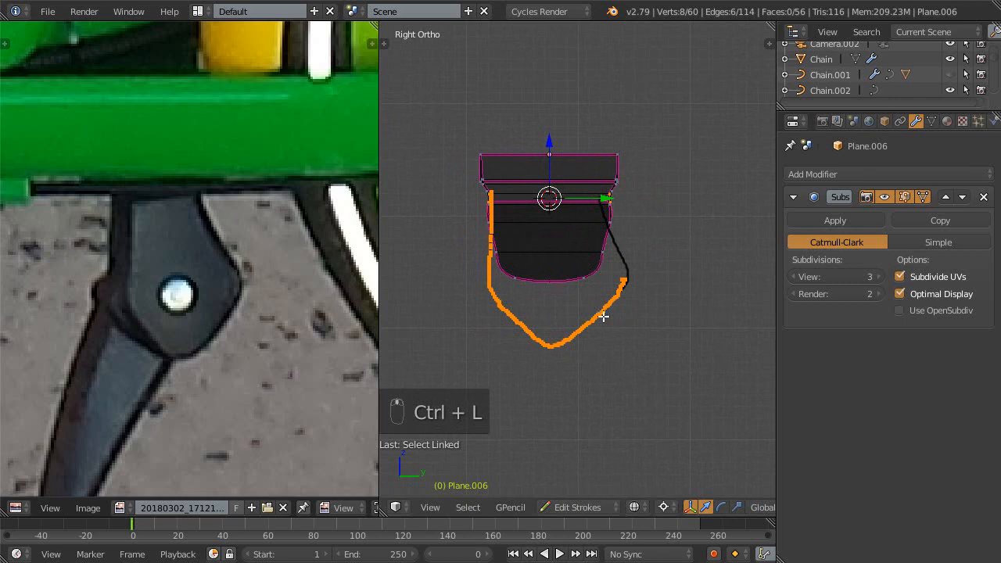
right_click(633, 272, "shift")
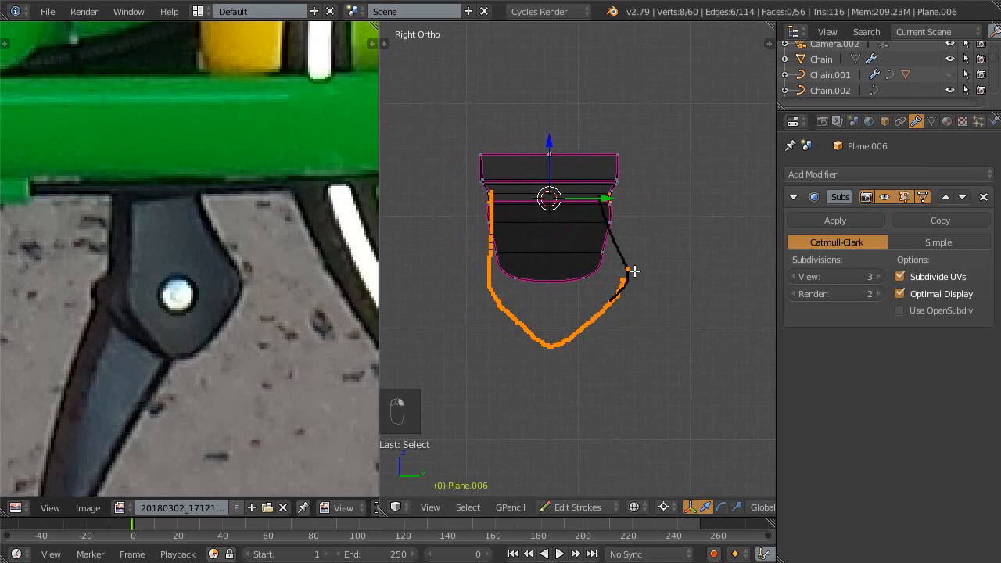
key("ctrl+l")
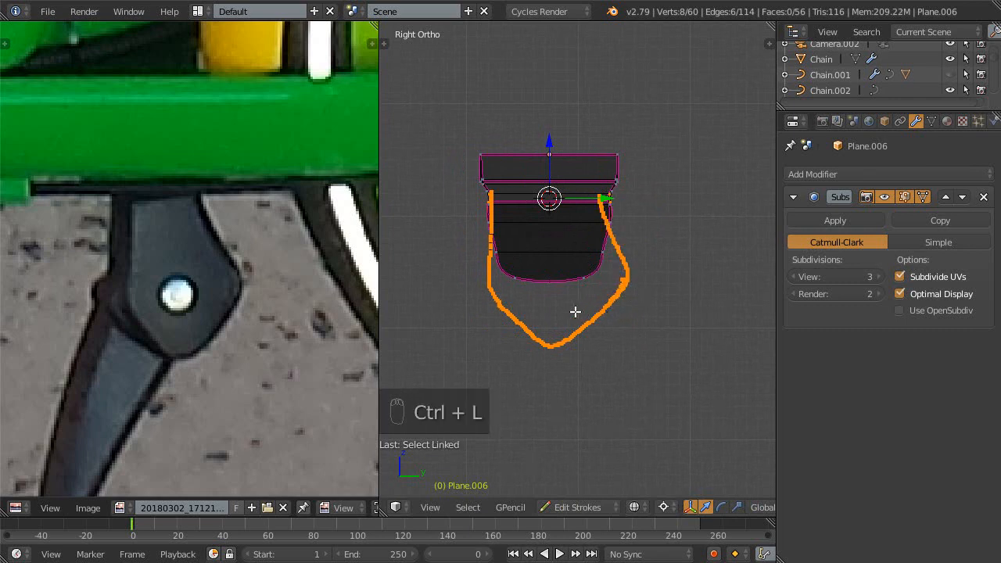
key("s")
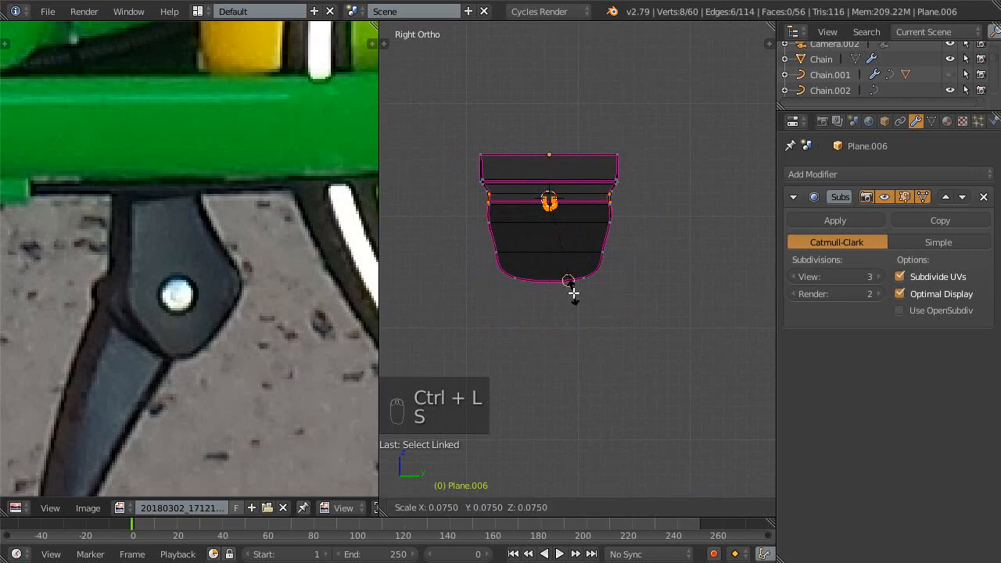
key("z")
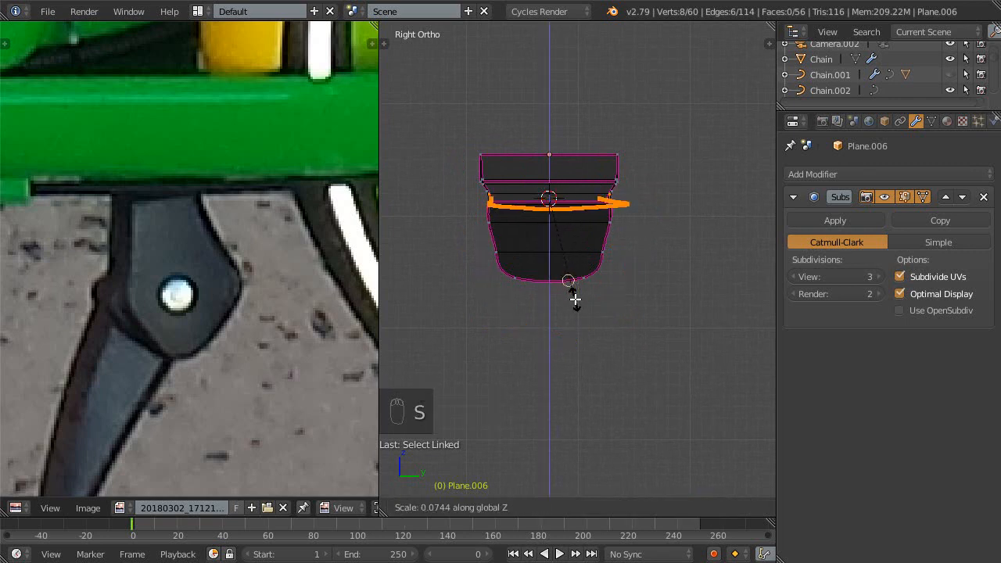
key("s")
key("z")
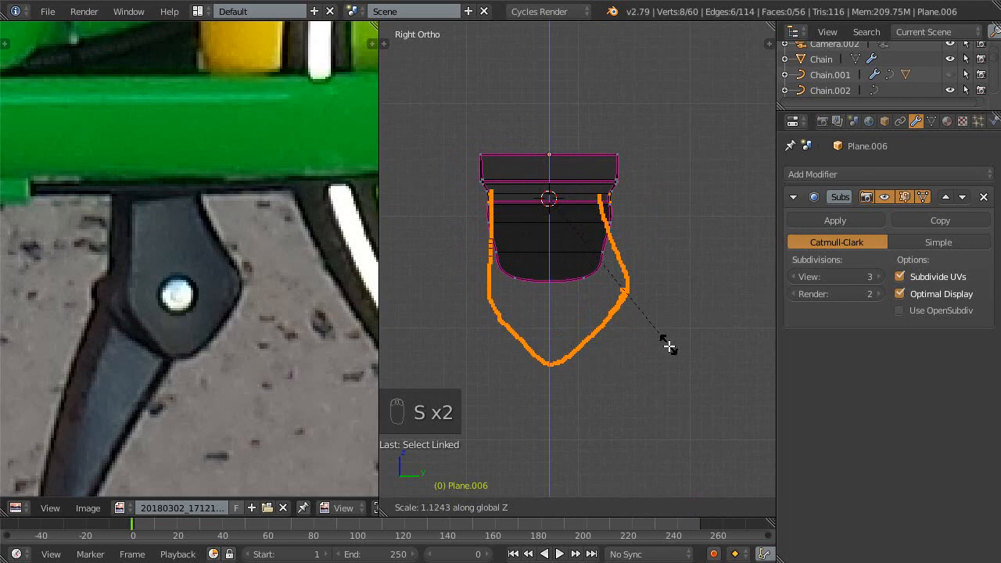
left_click(684, 388)
- Toggle on proportional editing for the strokes and raise the outline's bottom tip slightly along Z
right_click(565, 415)
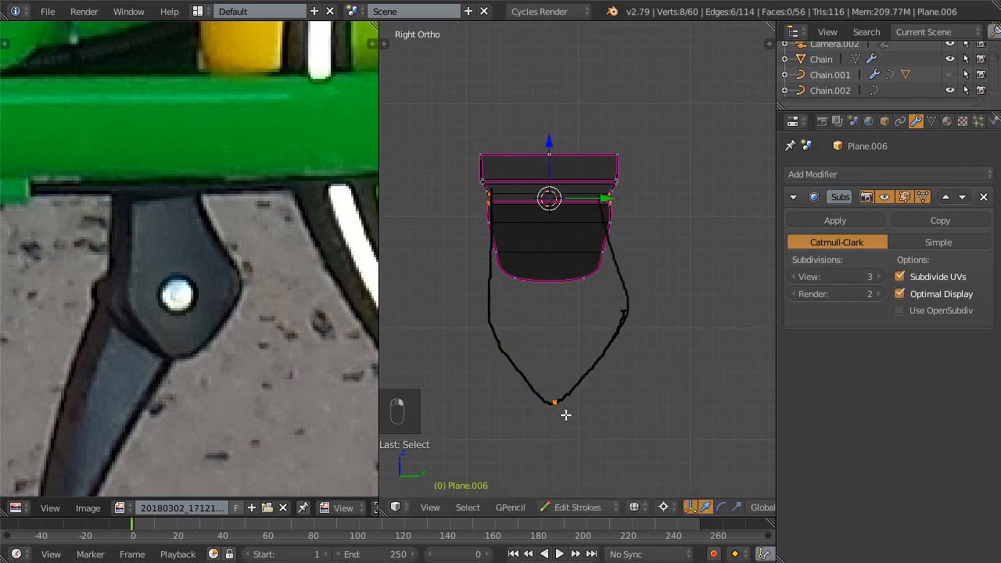
key("o")
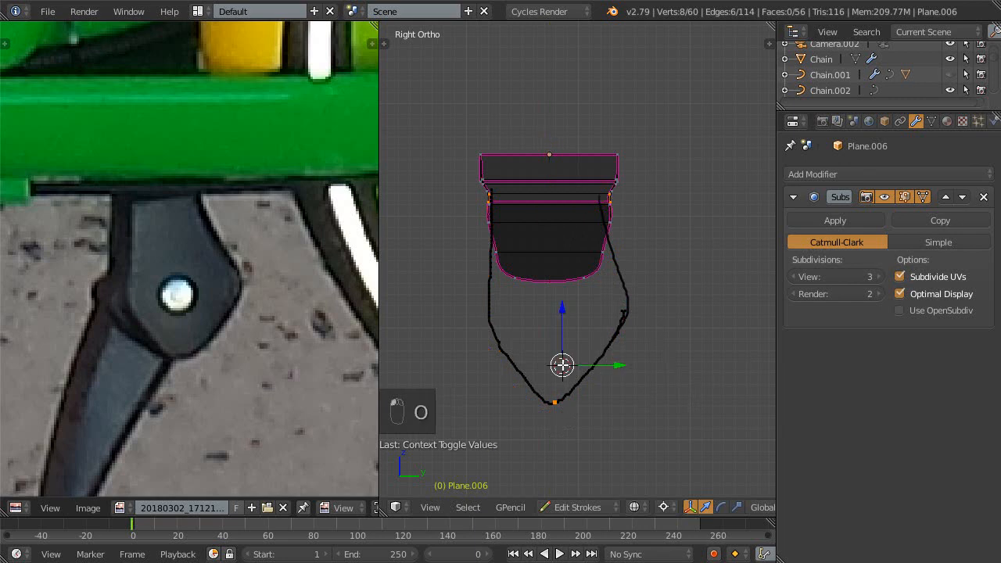
left_click_drag(564, 326, 568, 293)
right_click(564, 304)
scroll(564, 304, "up", 20)
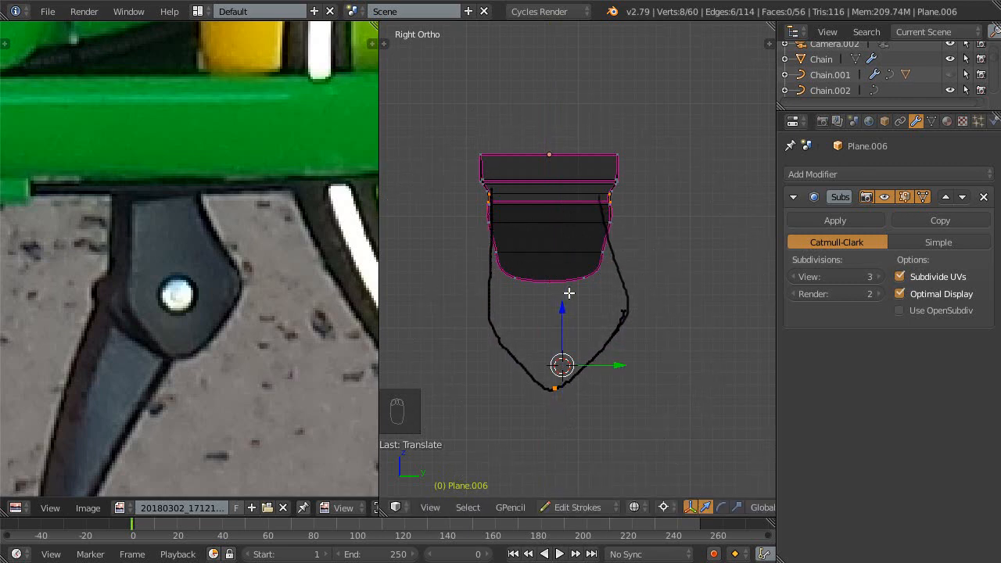
- Draw the outline's two upper end points closer together by scaling them along global Y to about 0.78 with proportional editing
right_click(498, 185)
key("s")
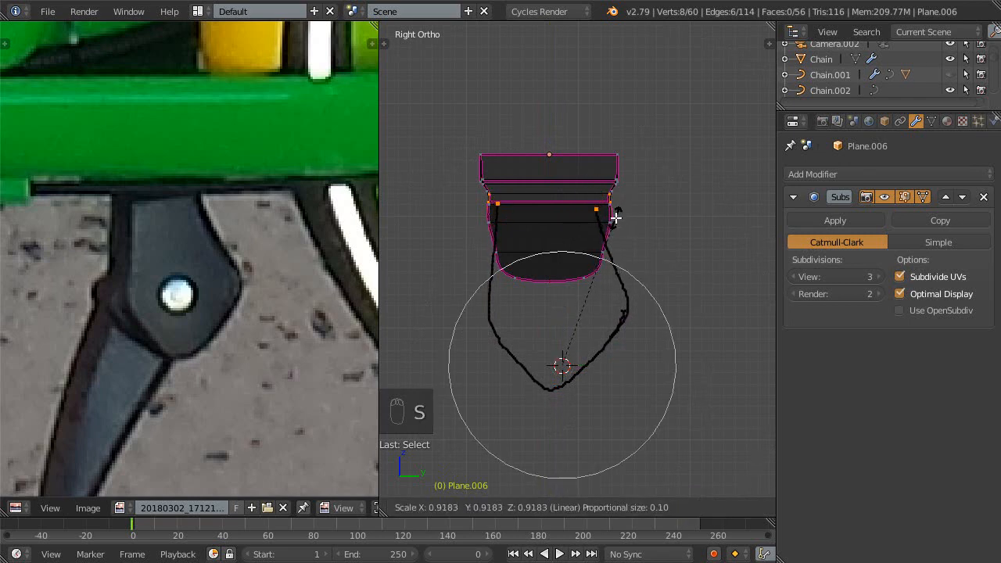
right_click(615, 218)
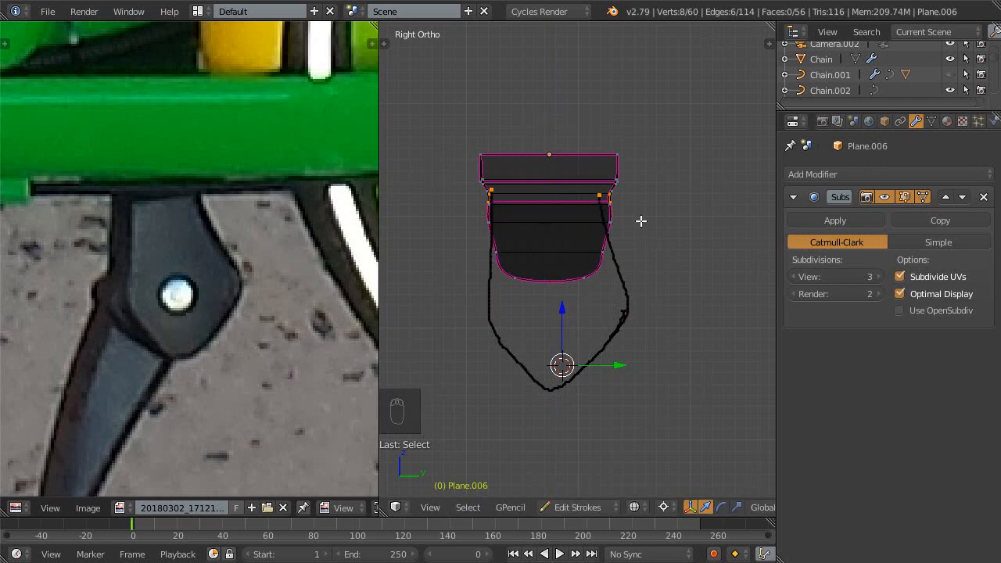
key("s")
key("y")
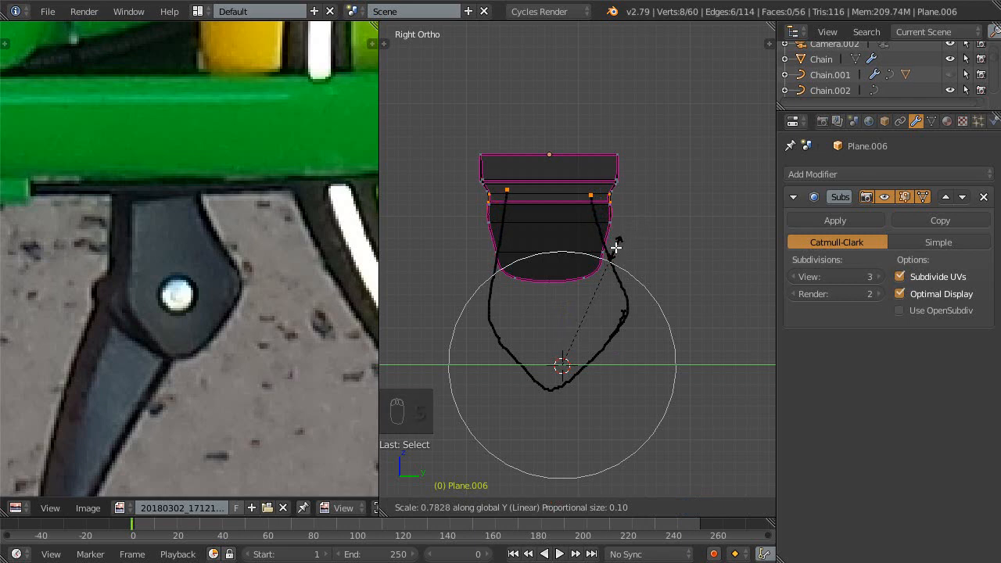
left_click(615, 247)
- Leave stroke editing for the bracket's mesh editing and save the file over the existing one
scroll(587, 353, "up", 1)
key("Tab")
middle_click_drag(577, 353, 587, 360, "shift")
mouse_move(587, 359)
middle_mouse_down("ctrl")
mouse_move(588, 351)
mouse_move(571, 353)
mouse_move(581, 357)
middle_mouse_up("ctrl")
key("ctrl+s")
left_click(583, 347)
middle_click_drag(581, 357, 556, 314, "ctrl")
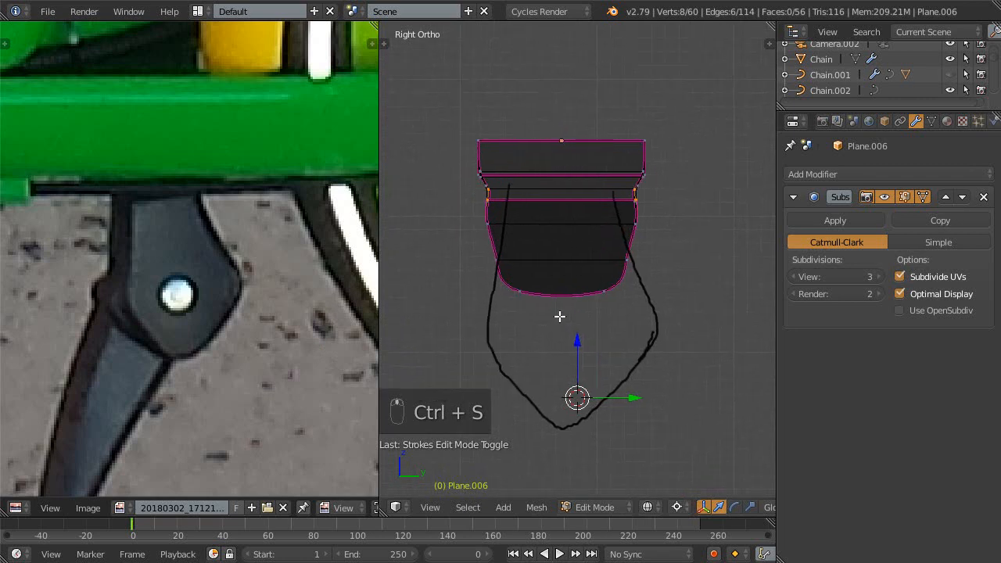
key("ctrl+s")
left_click(552, 318)
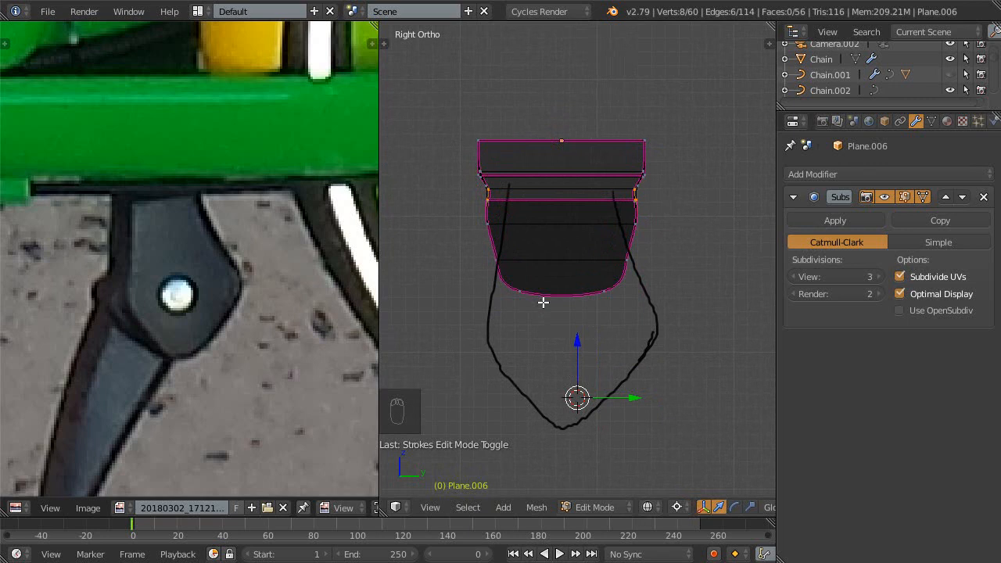
middle_click_drag(554, 320, 531, 296, "shift")
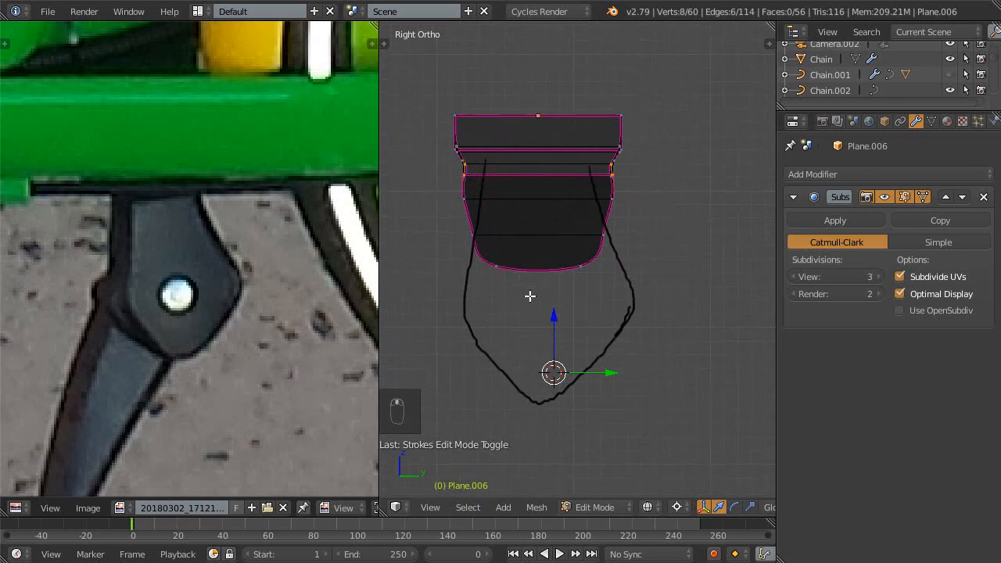
middle_click_drag(572, 381, 577, 363, "ctrl")
middle_click_drag(578, 364, 597, 366, "shift")
middle_click_drag(568, 248, 585, 277, "shift")
key("ctrl+s")
left_click(576, 279)
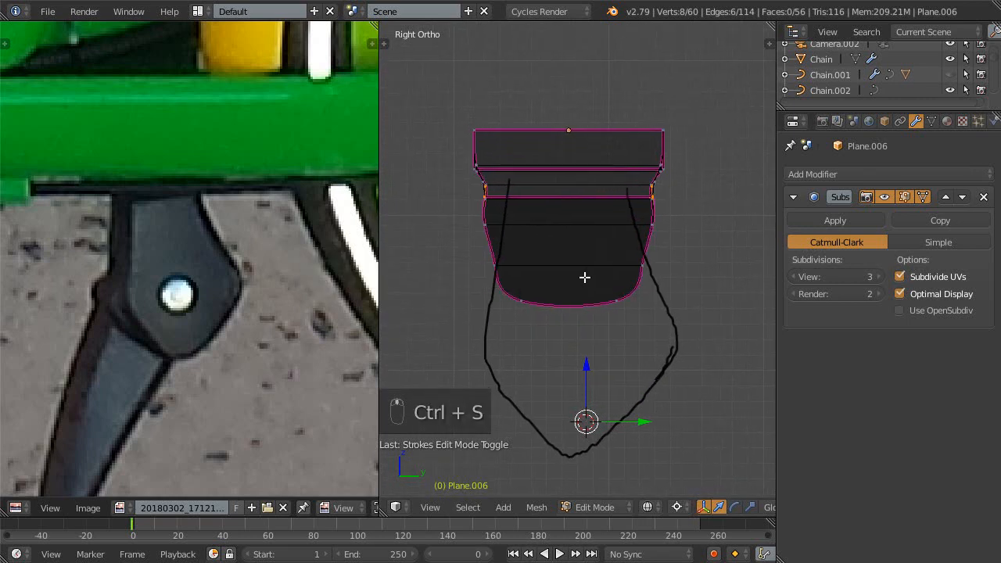
scroll(556, 260, "up", 1)
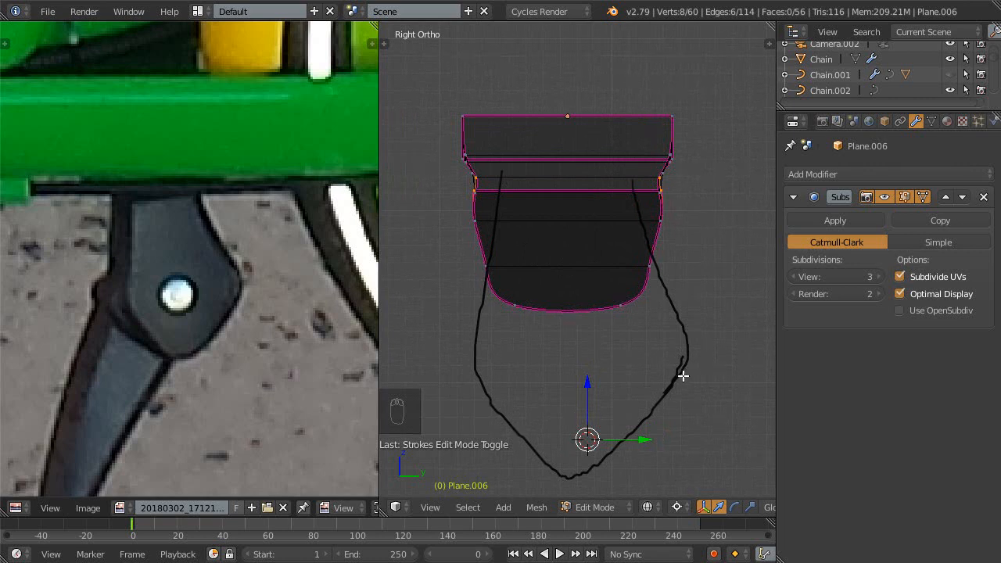
key("Tab")
key("Tab")
key("d")
key("Tab")
middle_click_drag(681, 366, 693, 347, "shift")
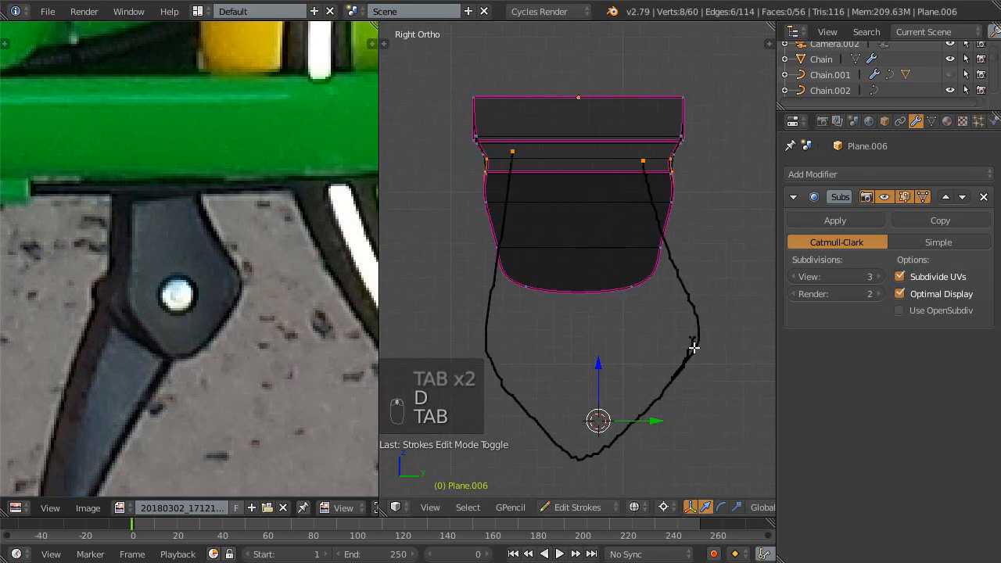
key("a")
key("a")
key("a")
key("a")
mouse_move(655, 420)
left_mouse_down()
mouse_move(637, 422)
mouse_move(650, 420)
left_mouse_up()
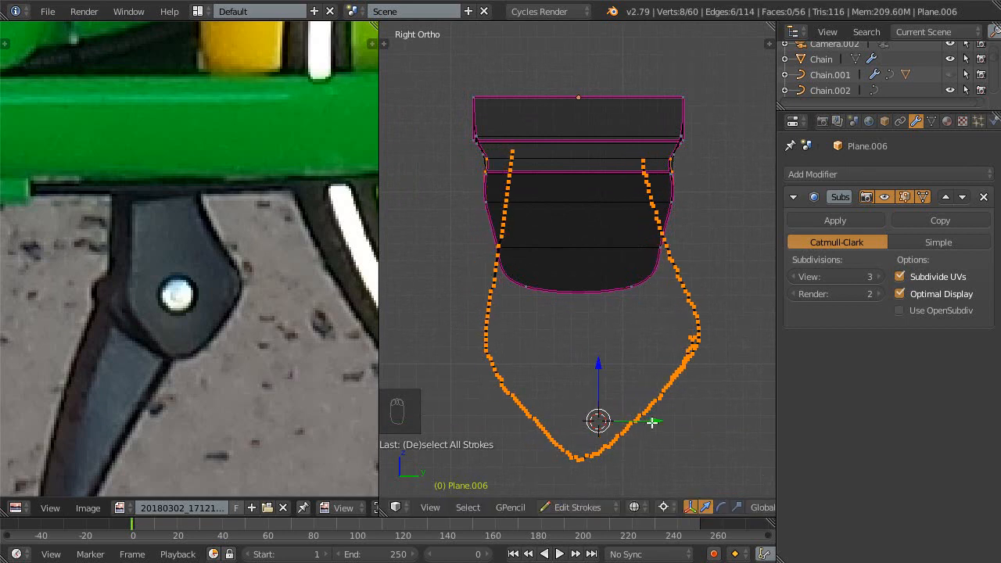
key("Tab")
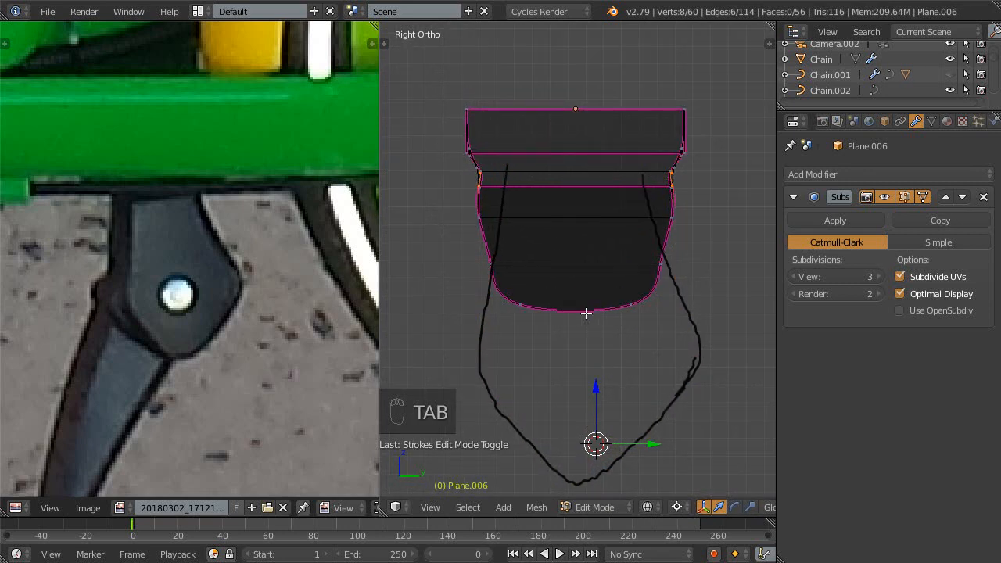
- Add the vertices along the bracket's rounded bottom edge to the selection and save the file
key("c")
left_click(536, 308)
left_click_drag(574, 342, 648, 331)
key("Escape")
key("ctrl+s")
left_click(600, 351)
scroll(591, 369, "down", 1)
key("Tab")
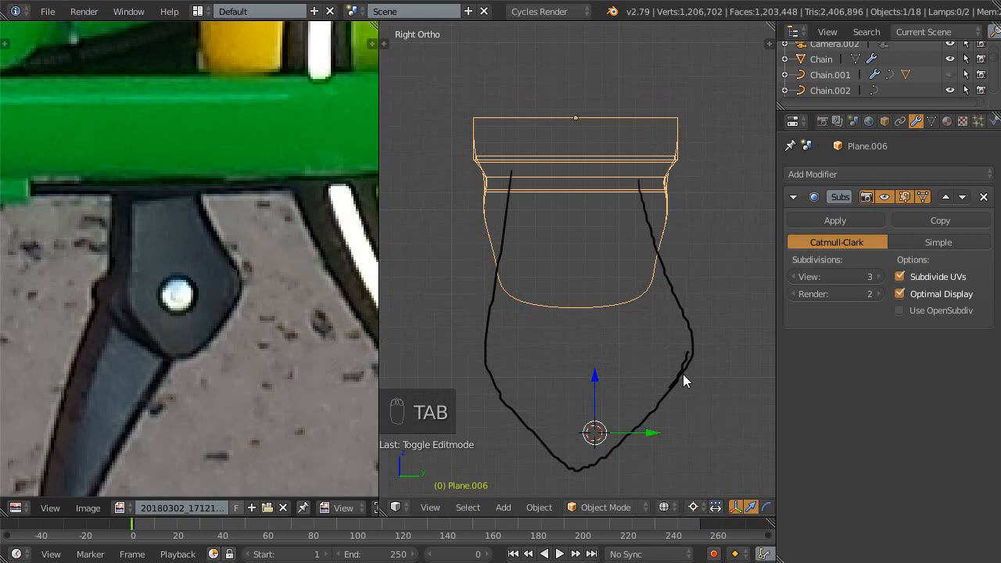
scroll(579, 321, "up", 1)
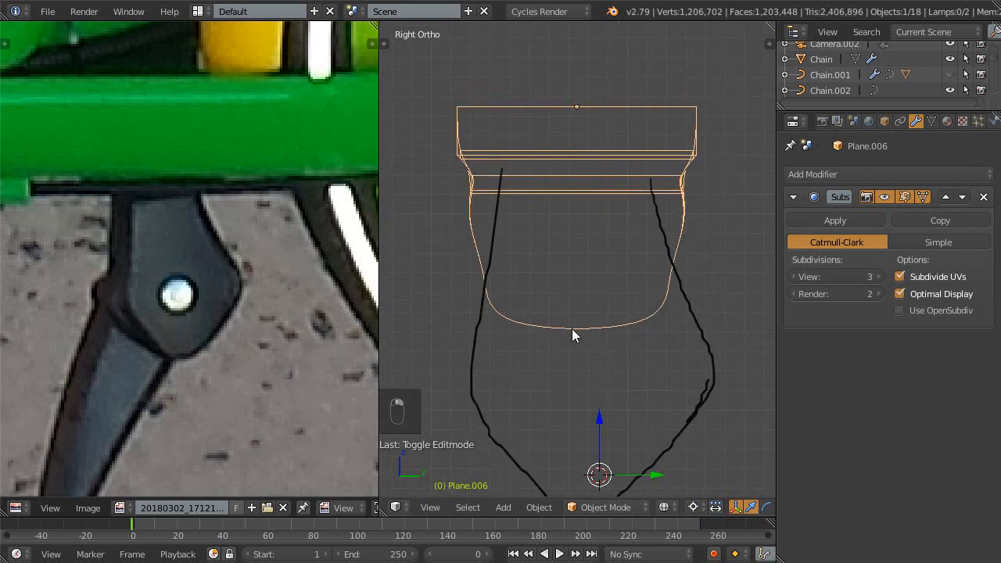
key("Tab")
scroll(539, 342, "up", 1)
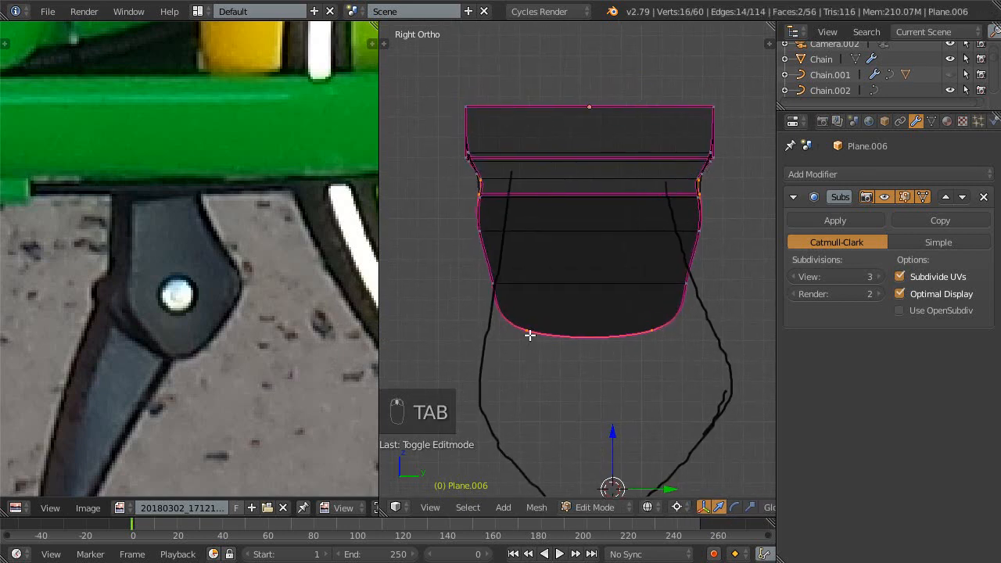
- Select only the bracket's bottom-edge vertices, turn off proportional editing, and move them down inside the pivot plate outline
key("a")
key("a")
key("a")
key("a")
key("a")
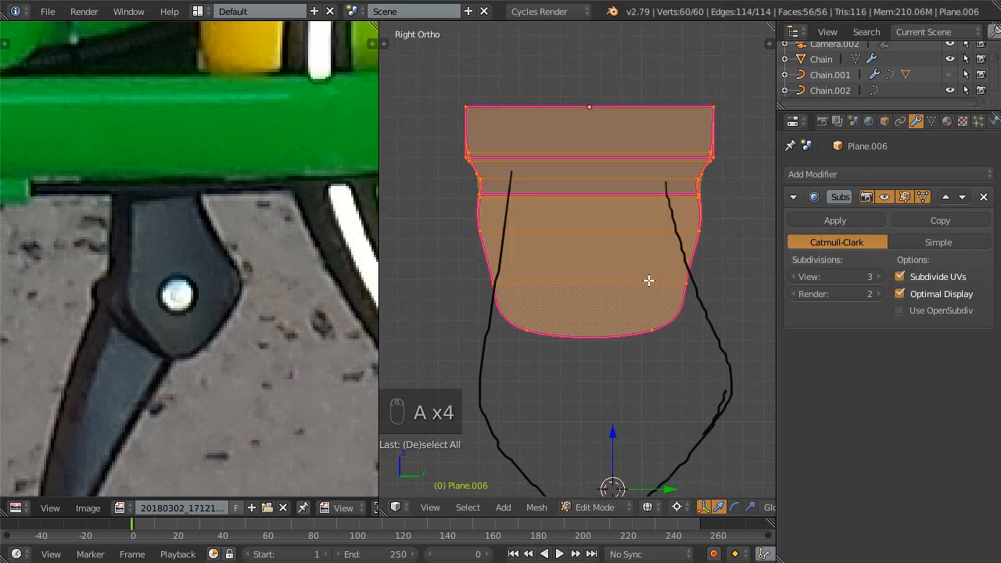
key("c")
mouse_move(686, 298)
left_mouse_down()
mouse_move(646, 322)
mouse_move(527, 346)
left_mouse_up()
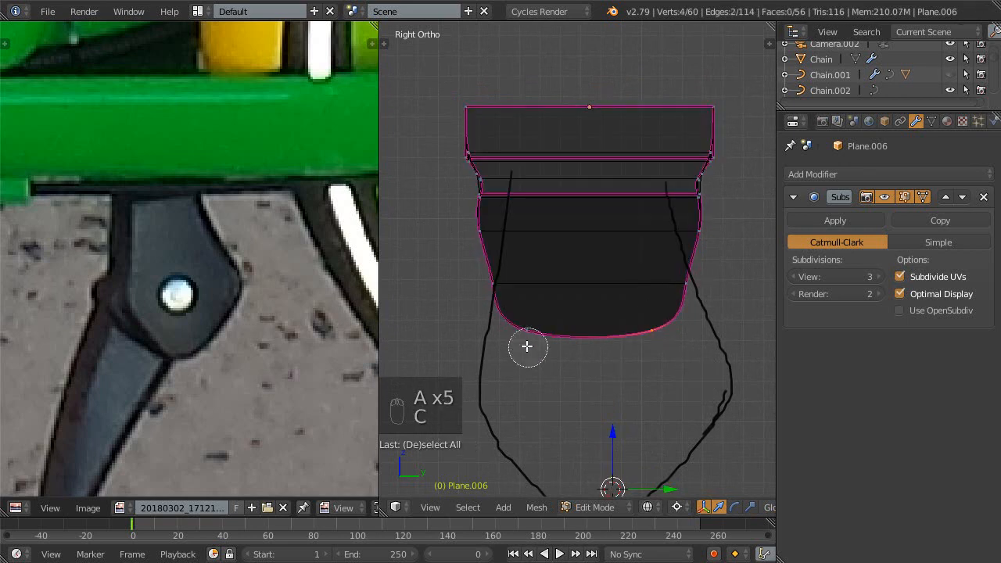
right_click(610, 353)
middle_click_drag(610, 353, 577, 281, "shift")
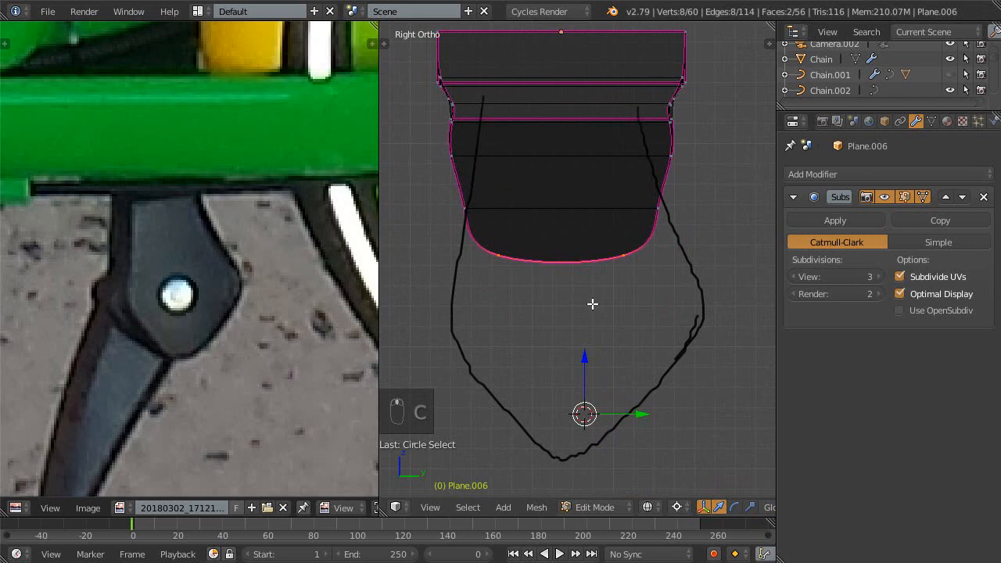
key("g")
right_click(598, 399)
key("o")
middle_click_drag(611, 360, 581, 257, "shift")
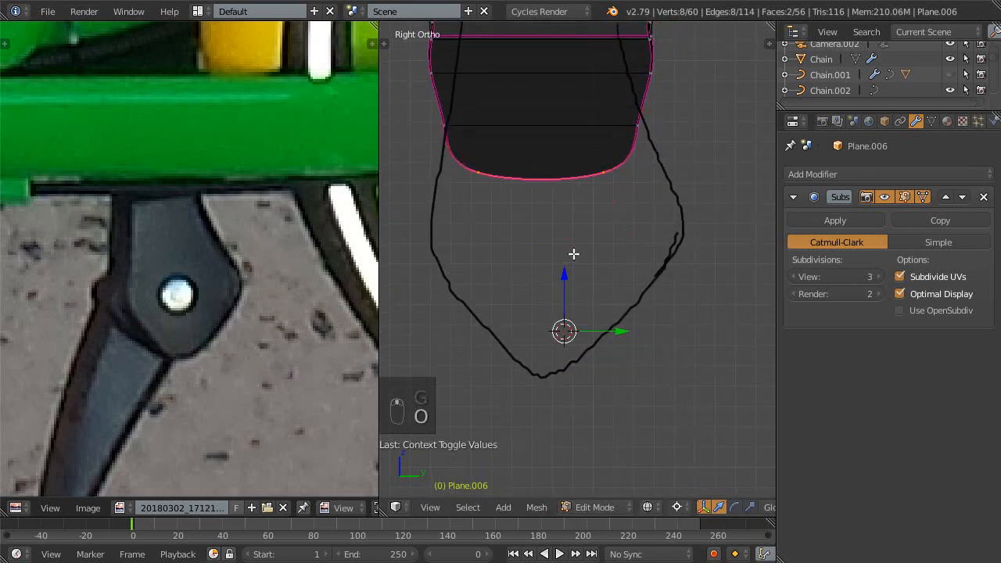
key("g")
left_click(630, 390)
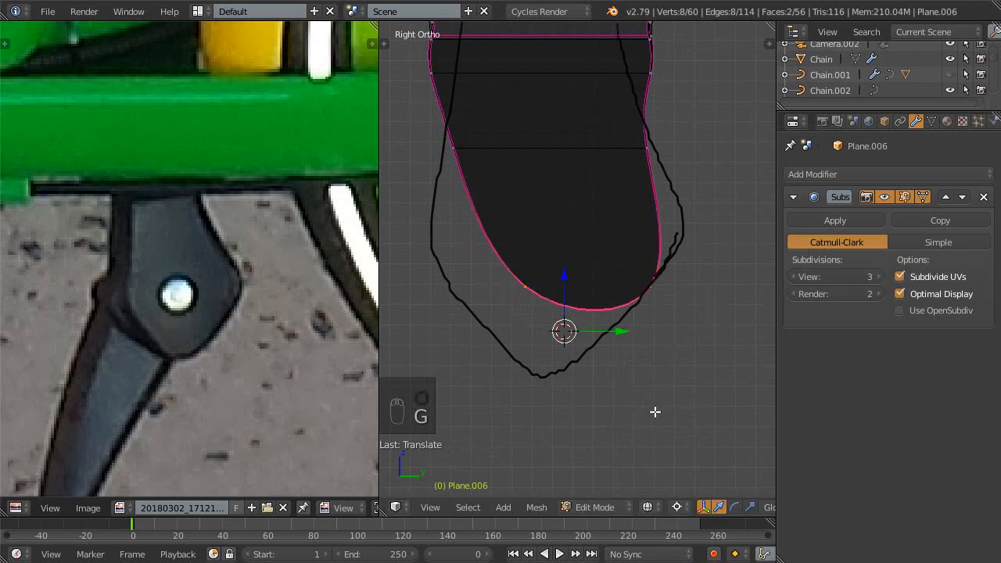
key("r")
left_click(677, 347)
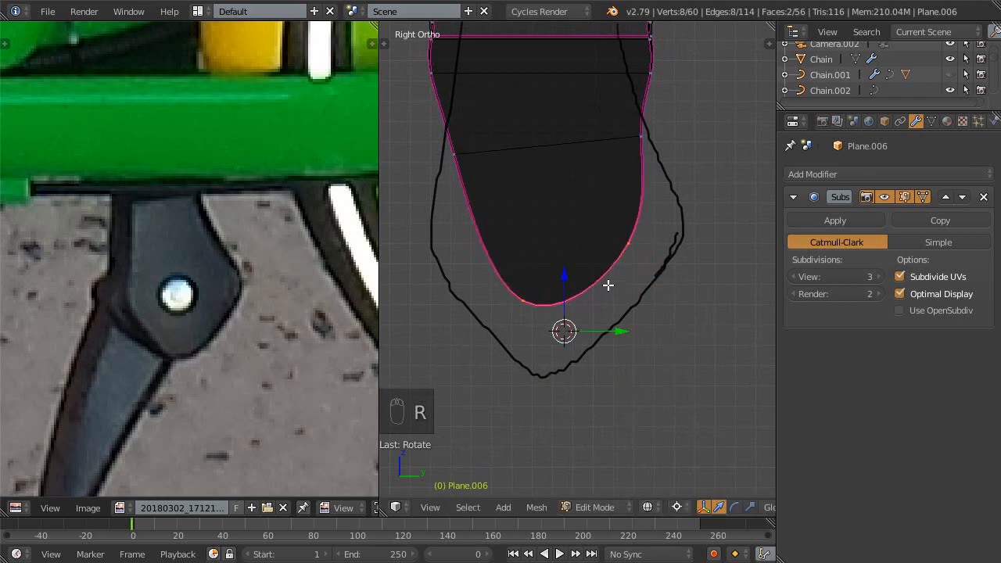
middle_click_drag(619, 279, 662, 279, "shift")
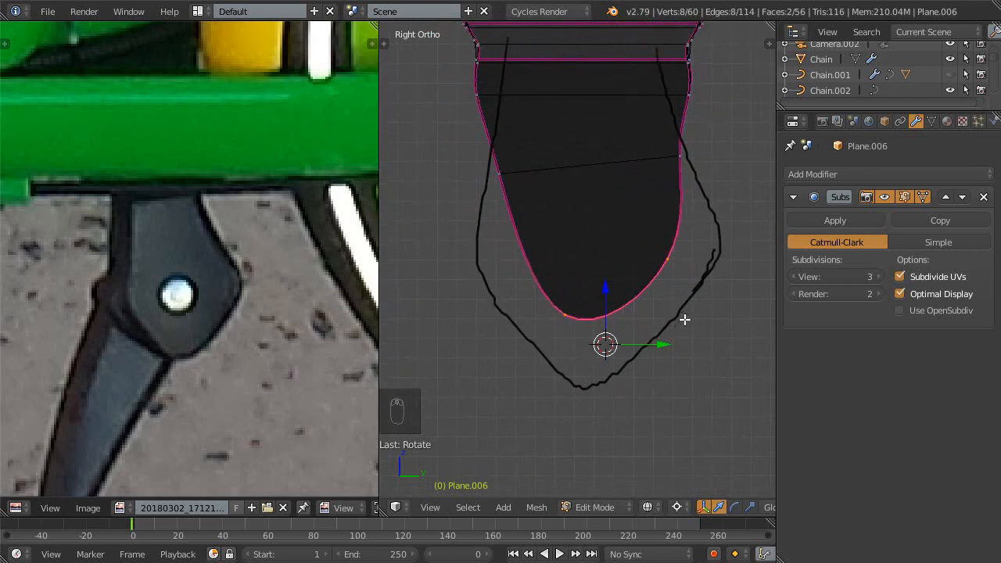
key("ctrl+z")
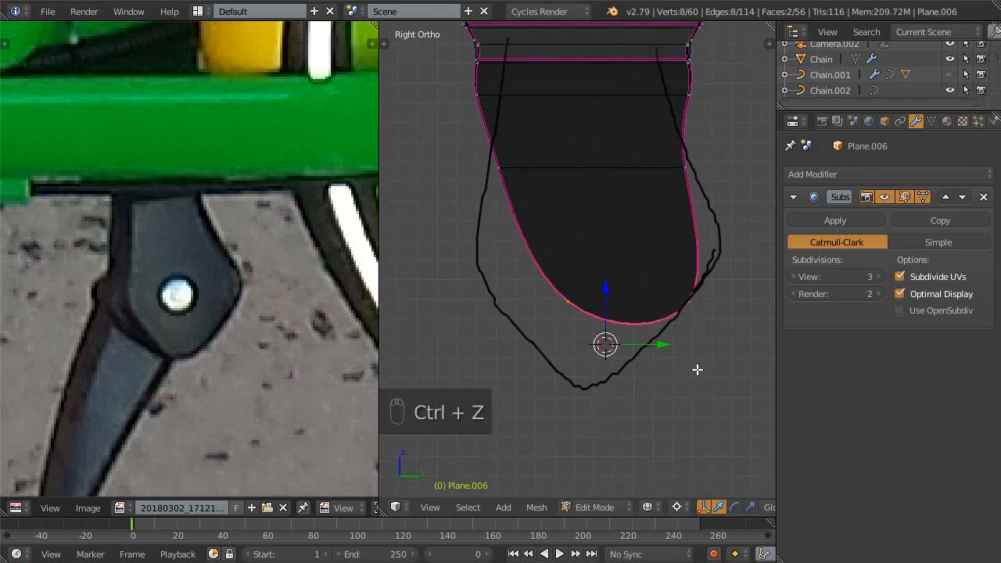
- Scale the bracket's bottom-edge vertices closer together and move them down onto the lower tip of the Grease Pencil outline
key("s")
left_click(639, 357)
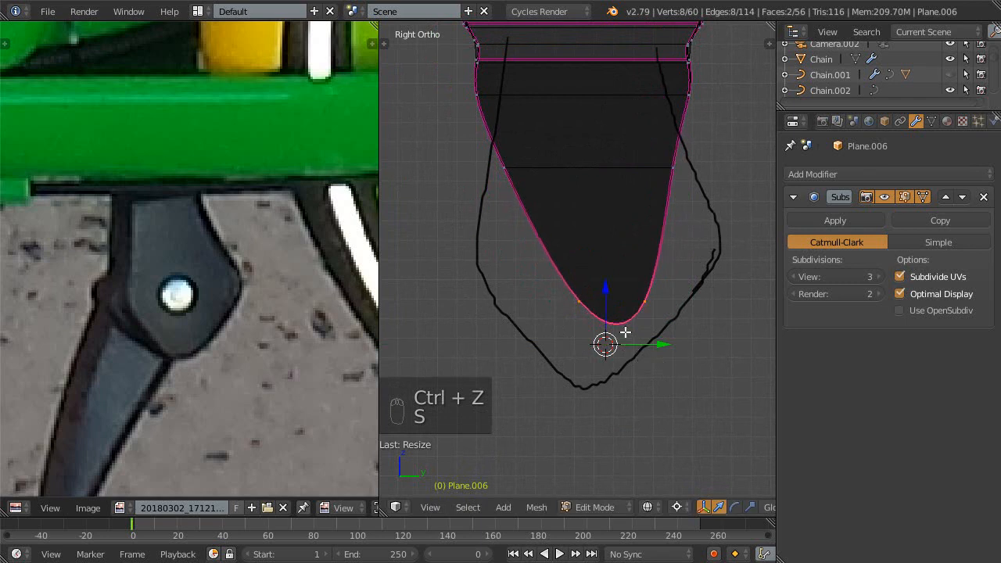
key("g")
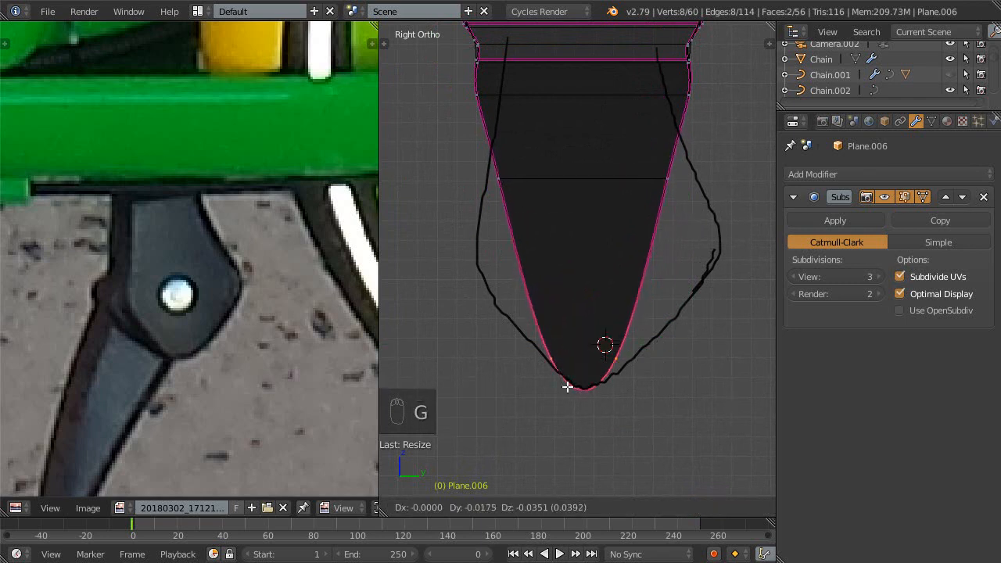
left_click(571, 388)
- Select only the row of vertices crossing the plate above its tip and move it down to the outline's widest part
middle_click_drag(605, 245, 592, 330, "shift")
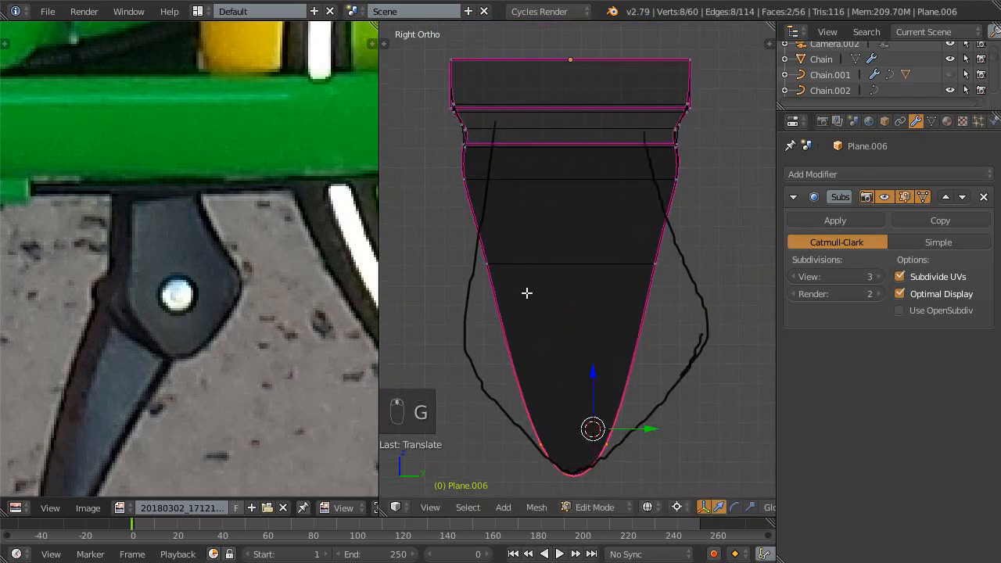
key("a")
key("c")
left_click_drag(517, 272, 420, 272)
left_click_drag(641, 270, 764, 301)
right_click(739, 303)
key("g")
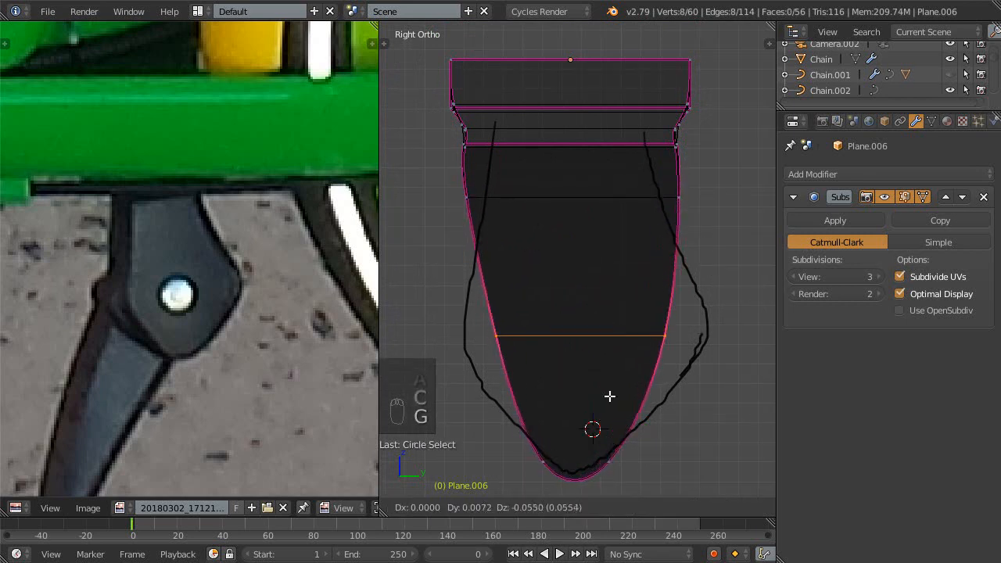
left_click(609, 408)
- Set the pivot point to median and rotate the selected vertex row so its right end sits higher, like the outline's side corners
key("r")
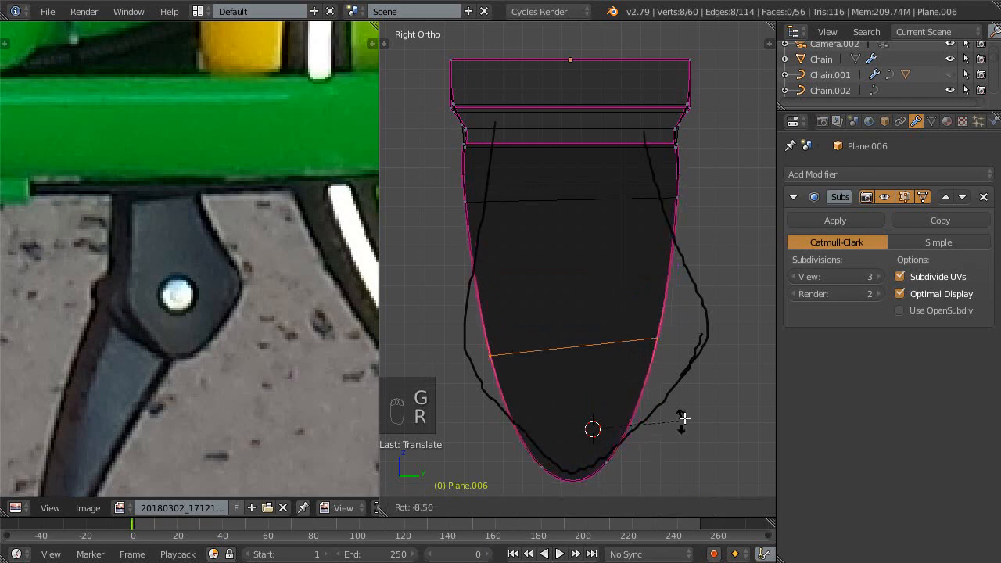
right_click(689, 408)
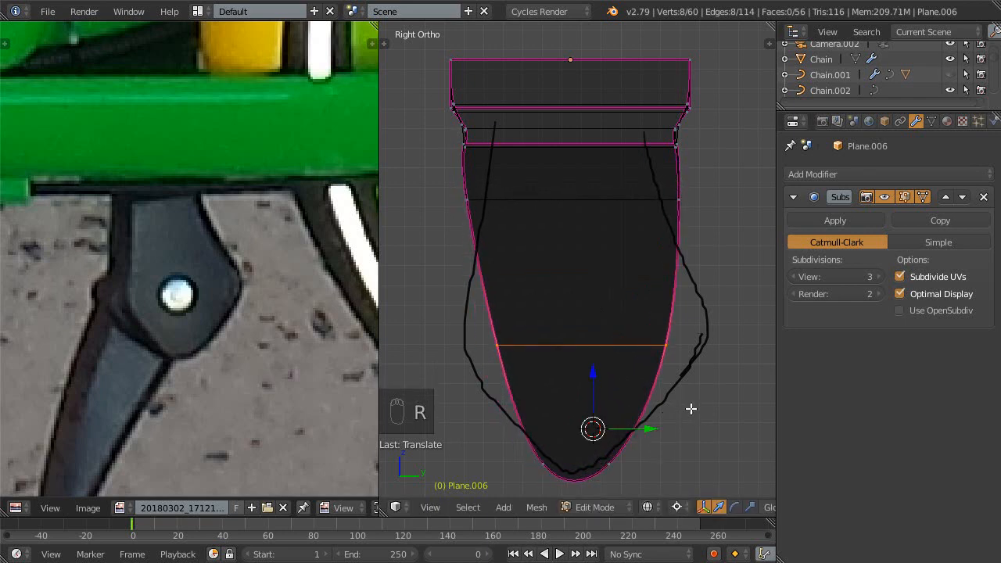
key("ctrl+comma")
key("r")
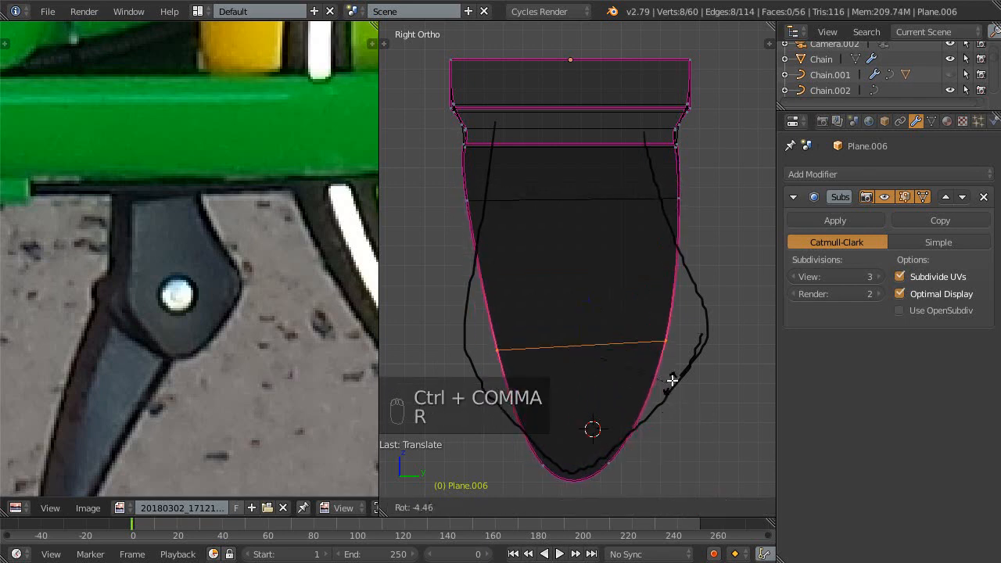
left_click(667, 363)
key("s")
right_click(558, 418)
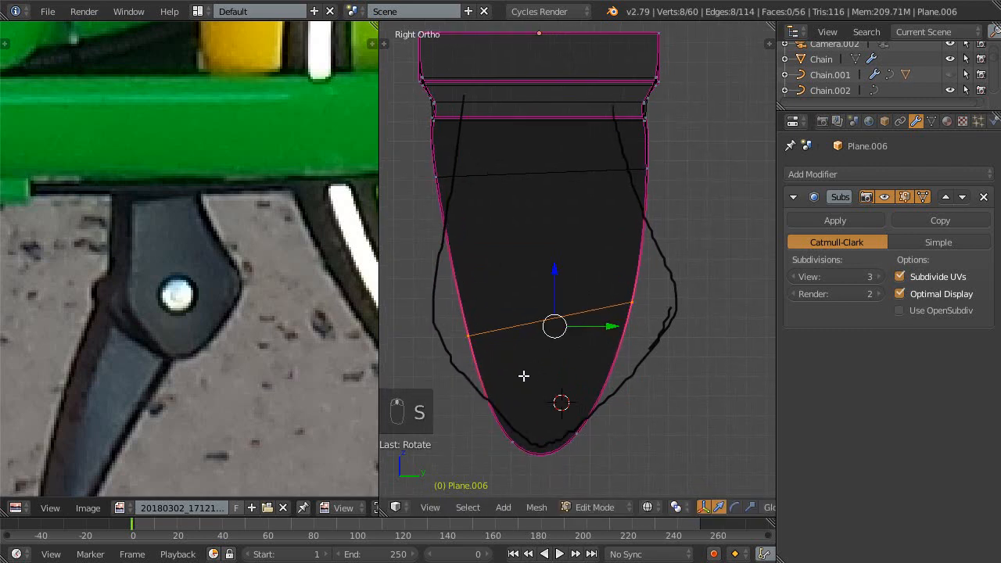
- Select only the right-end vertices of the tilted row and move them outward onto the outline's right corner
key("a")
key("c")
left_click(642, 301)
key("g")
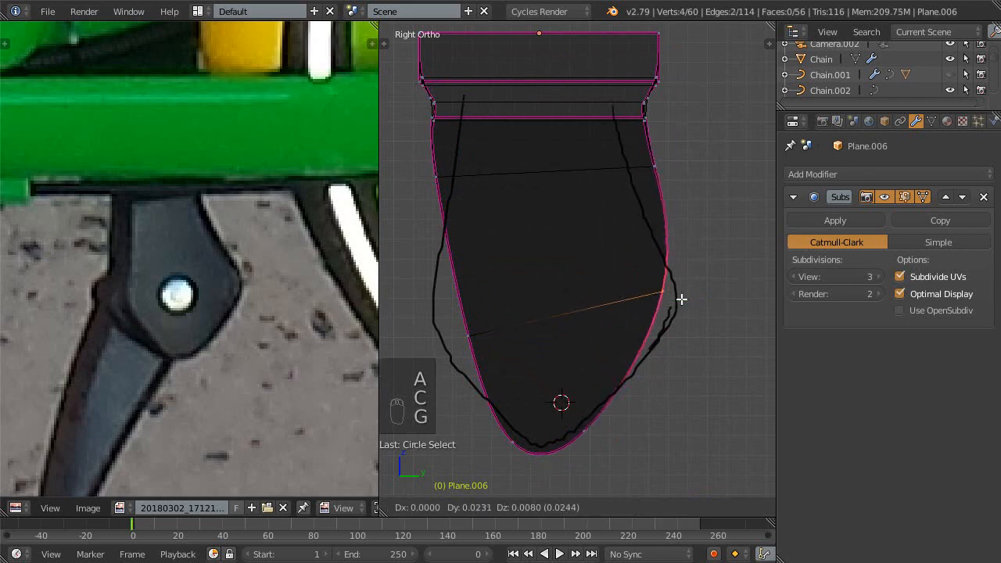
left_click(702, 303)
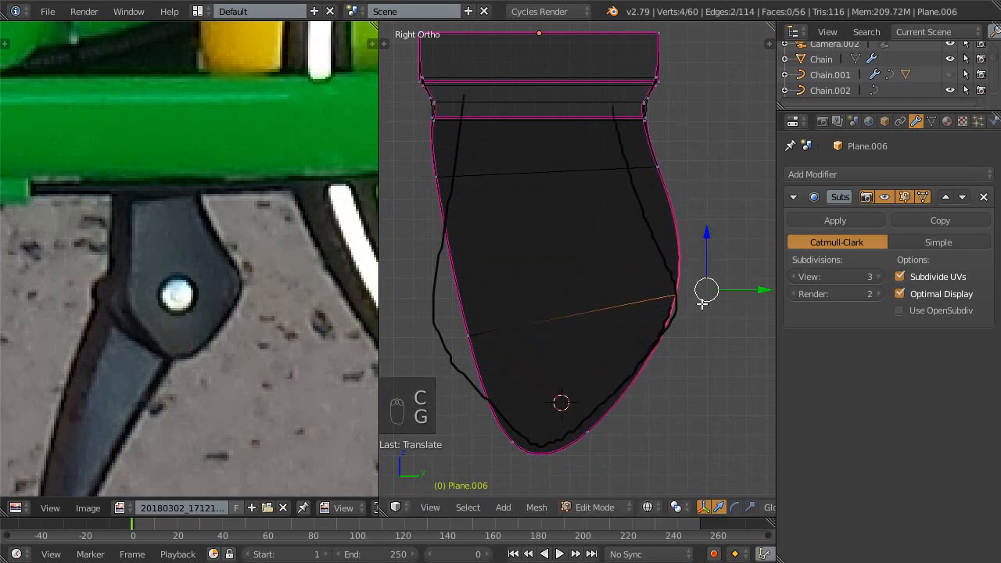
key("Escape")
key("c")
key("c")
left_click(472, 332)
right_click(483, 343)
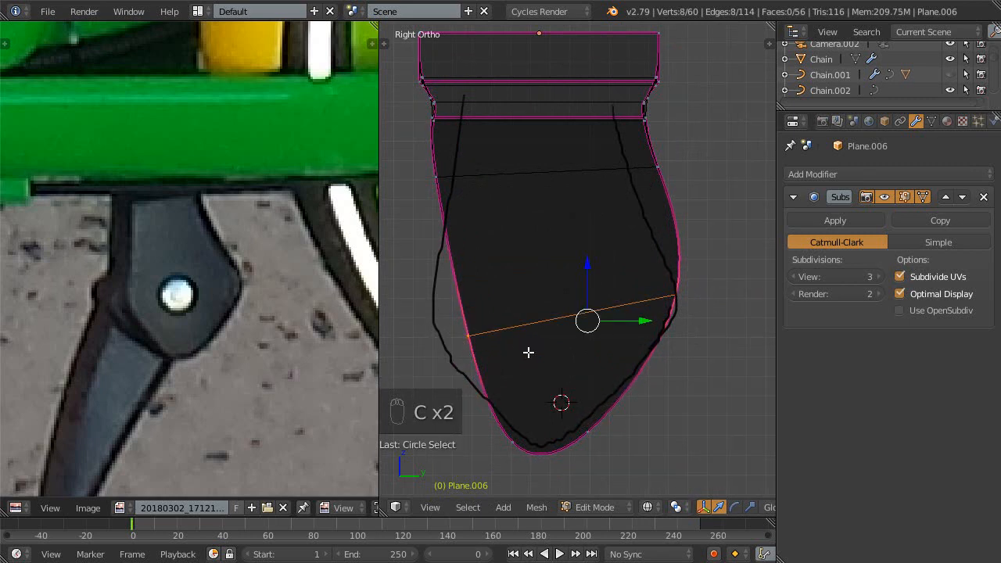
key("g")
right_click(464, 341)
key("a")
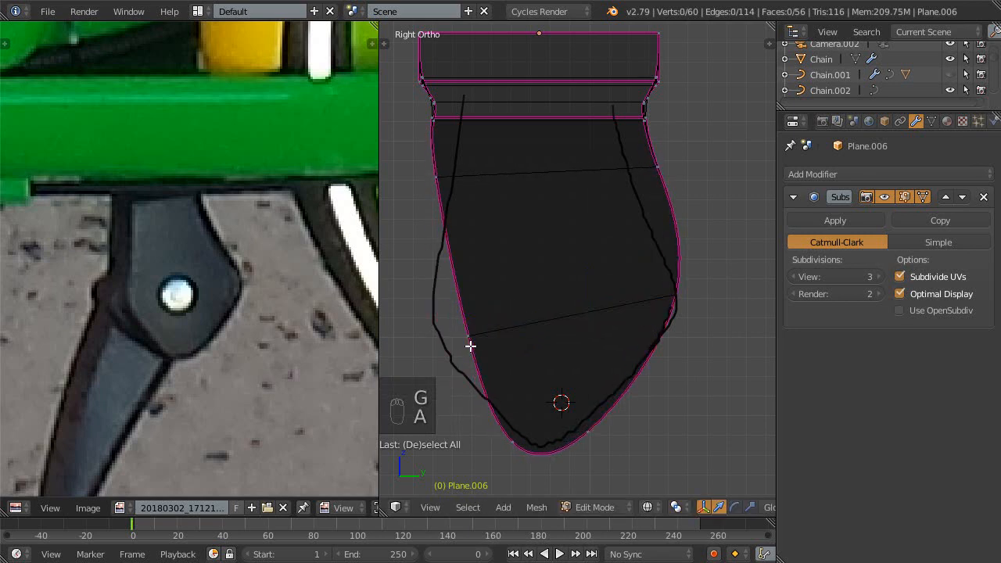
- Select the left-end vertices of the tilted row and move them outward onto the outline's left corner
key("c")
left_click(468, 349)
right_click(479, 357)
key("g")
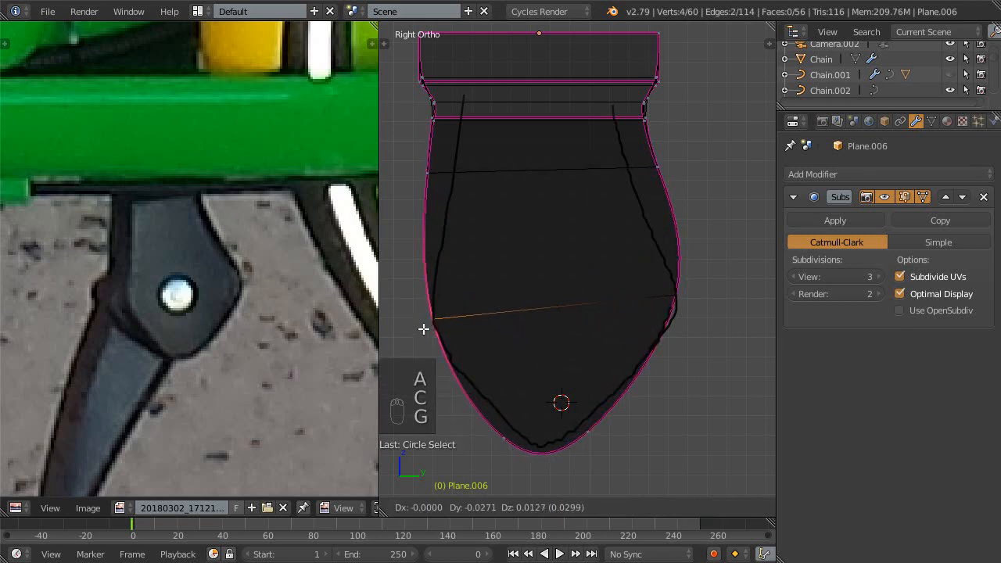
left_click(423, 329)
- Select only the left vertices at the plate's tip and move them inward so the lower left edge follows the outline
key("a")
key("c")
left_click(489, 452)
right_click(489, 453)
key("g")
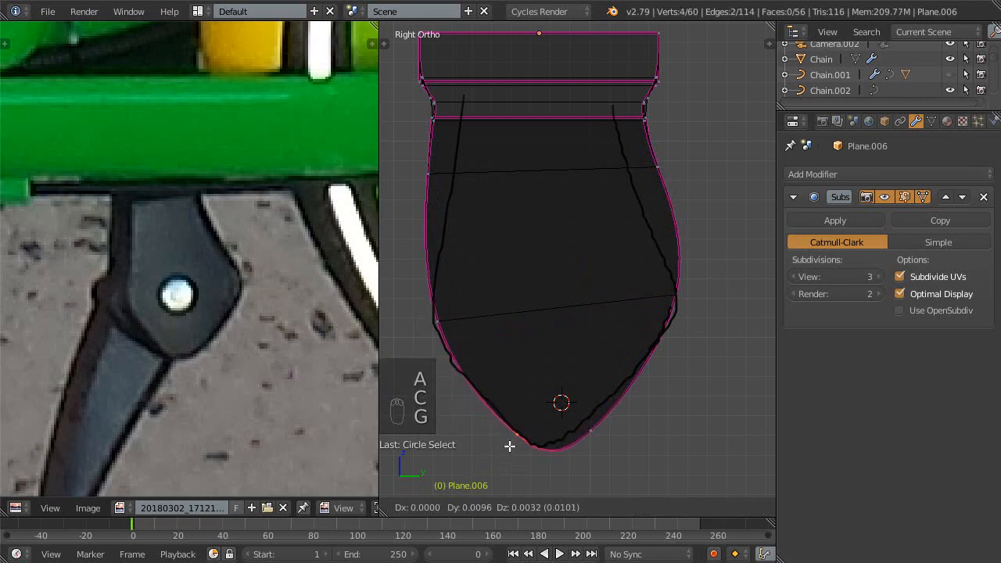
left_click(509, 448)
- Select only the right vertices at the plate's tip and move them up so the lower right edge follows the outline
key("a")
key("c")
left_click(596, 440)
right_click(618, 430)
key("g")
left_click(618, 418)
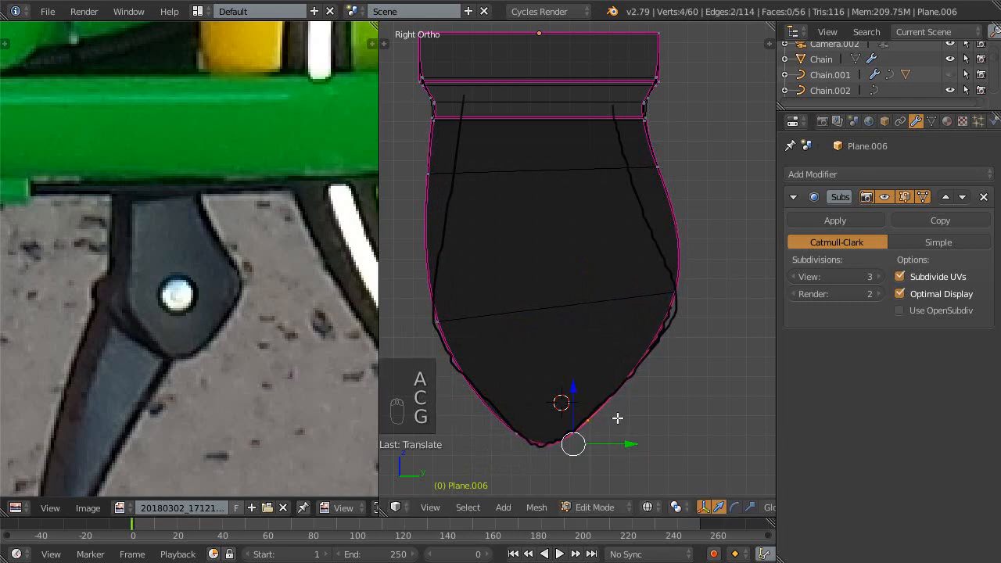
- Move the right-end vertices of the plate's upper row inward onto the outline, then clear the selection
scroll(609, 357, "up", 1, "shift")
middle_click_drag(609, 358, 628, 416, "shift")
mouse_move(667, 358)
middle_mouse_down("shift")
mouse_move(643, 375)
mouse_move(649, 365)
middle_mouse_up("shift")
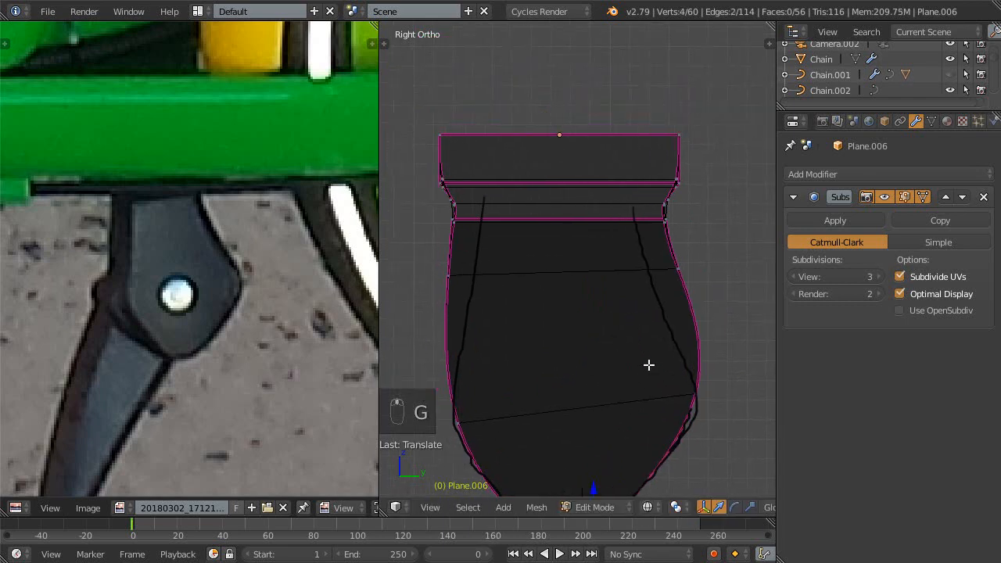
key("c")
left_click_drag(699, 283, 665, 250)
right_click(671, 286)
key("g")
left_click(637, 302)
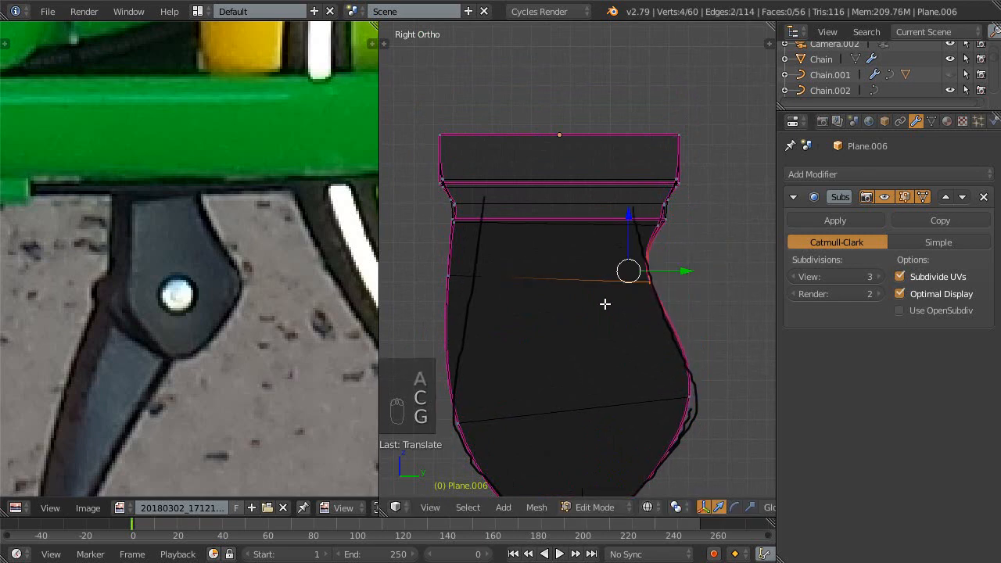
key("a")
key("c")
left_click(441, 291)
right_click(440, 291)
key("f")
key("Escape")
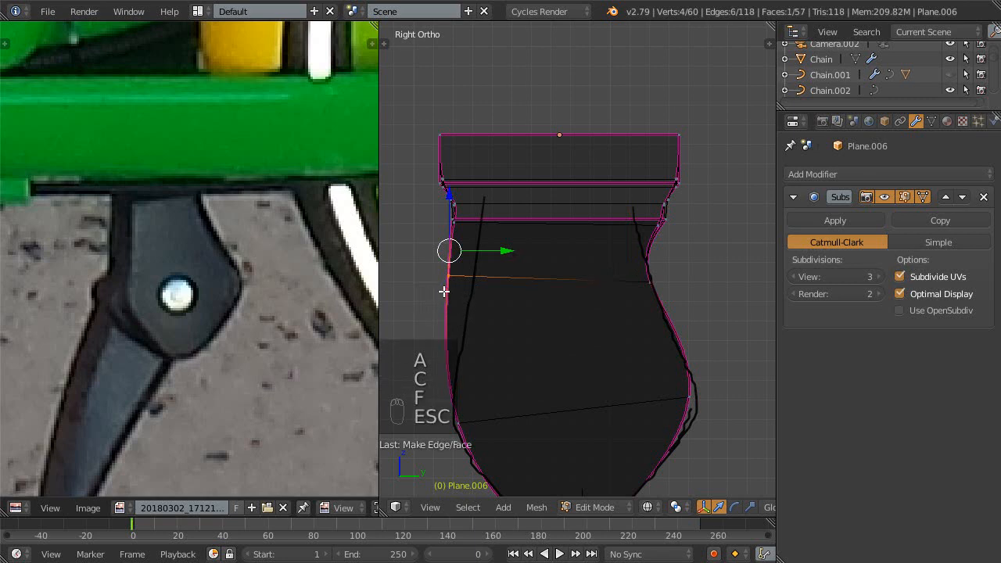
key("ctrl+z")
key("ctrl+z")
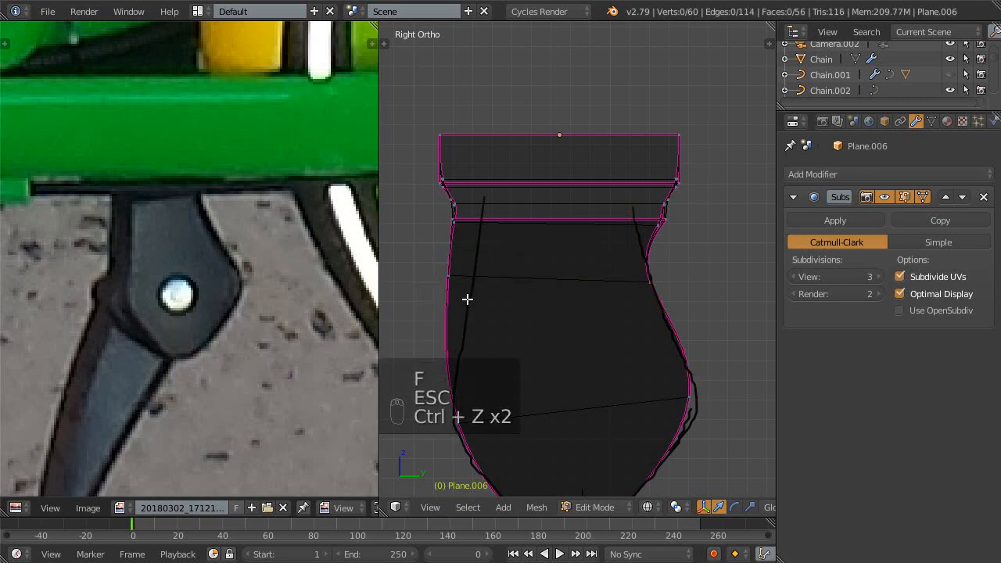
- Select the left-end vertices of the plate's upper row and move them inward about 0.02 along Y onto the outline
key("c")
left_click(456, 280)
right_click(434, 286)
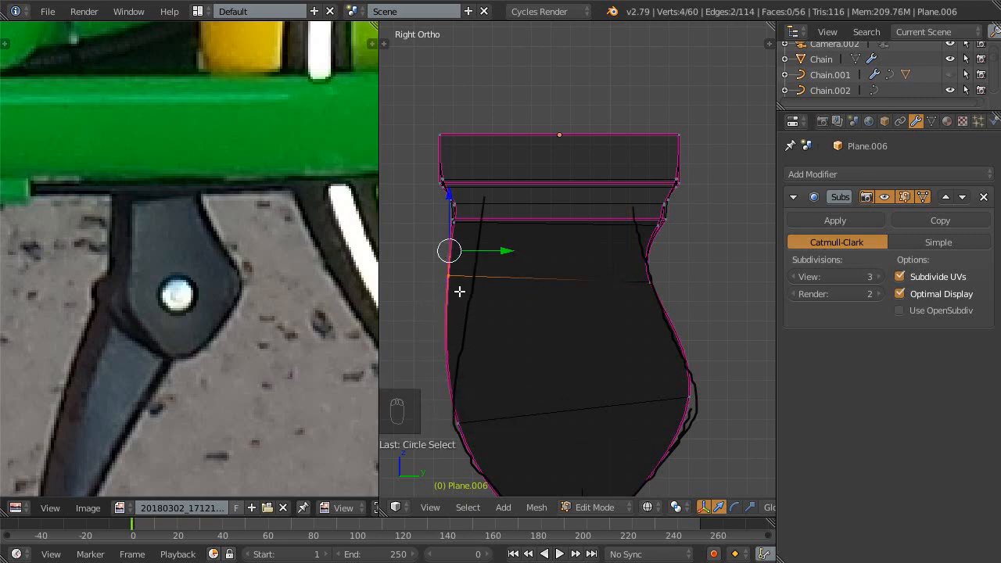
key("g")
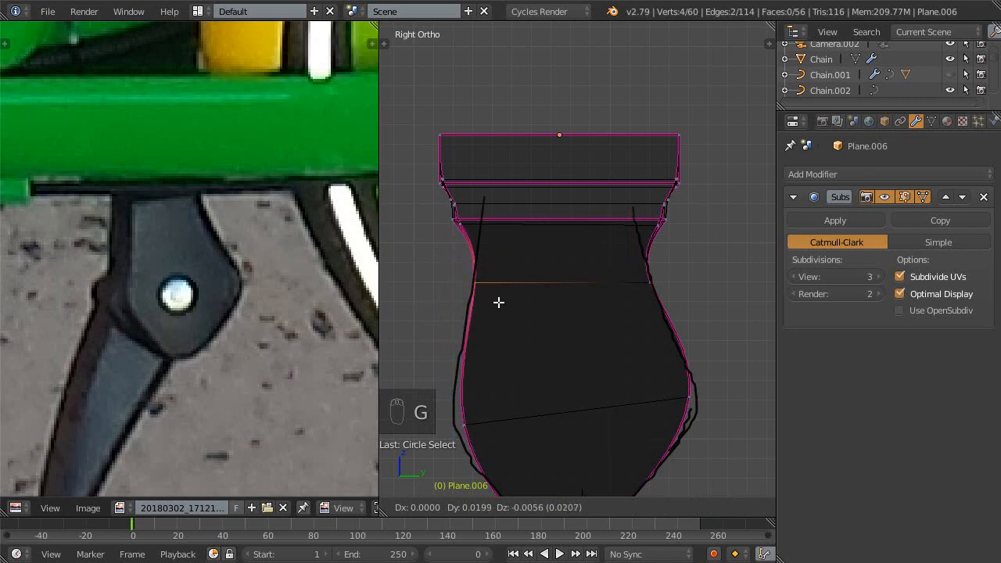
left_click(499, 302)
- Select only the left-end vertices of the plate's widest row and move them back outward to the outline's left corner
middle_click_drag(506, 307, 557, 245, "shift")
key("a")
key("c")
left_click_drag(538, 351, 531, 371)
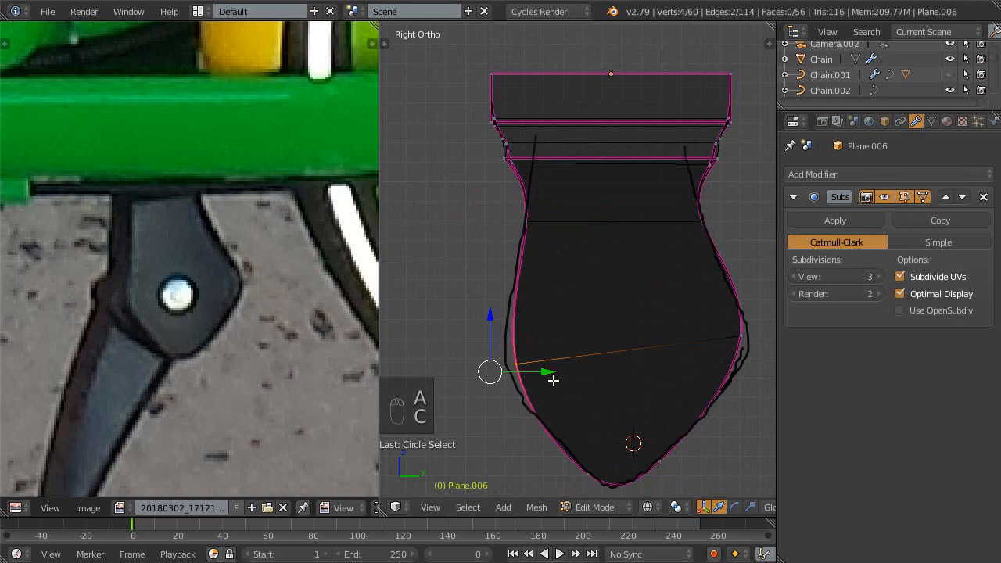
key("g")
left_click(537, 364)
- Select only the right-end vertices of the plate's widest row and move them slightly outward and down onto the outline's right corner
middle_click_drag(539, 373, 542, 342, "ctrl")
middle_click_drag(541, 346, 538, 285, "shift")
scroll(531, 364, "up", 1)
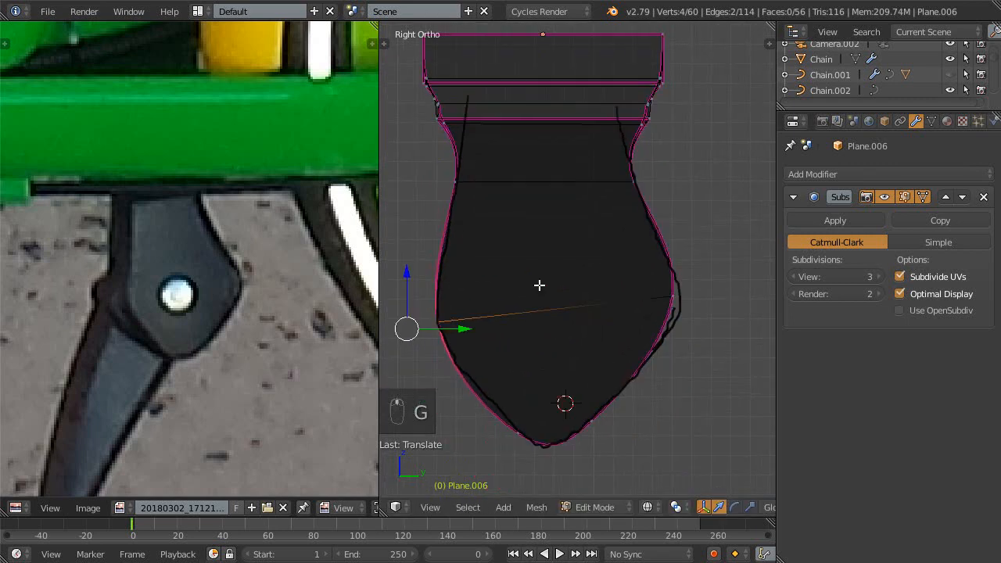
key("a")
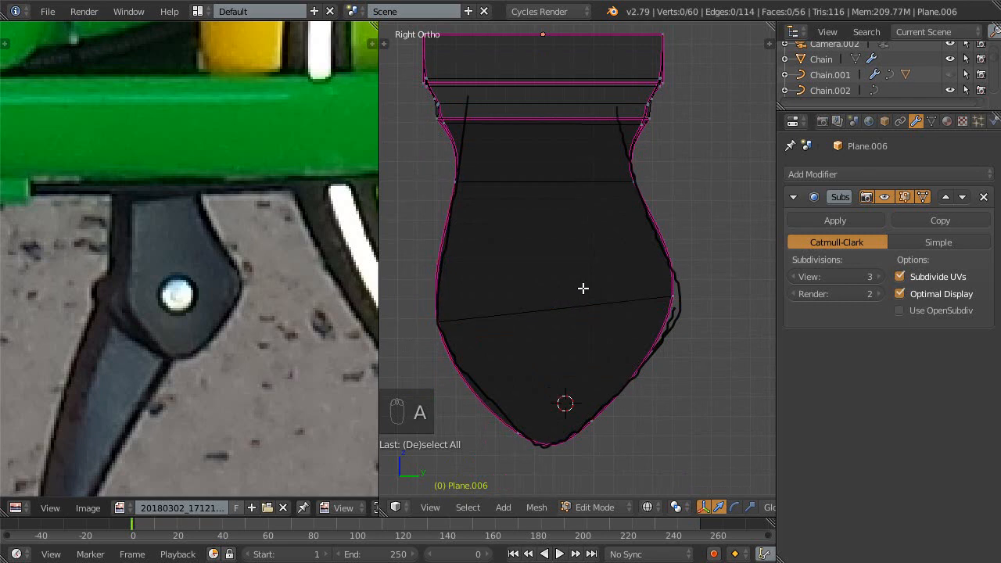
key("c")
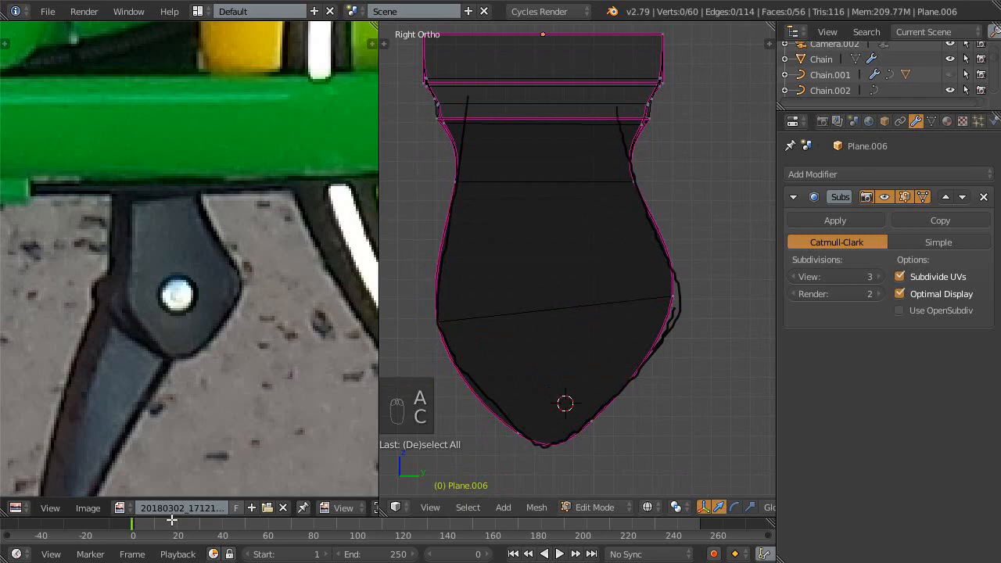
left_click(674, 295)
right_click(658, 330)
key("g")
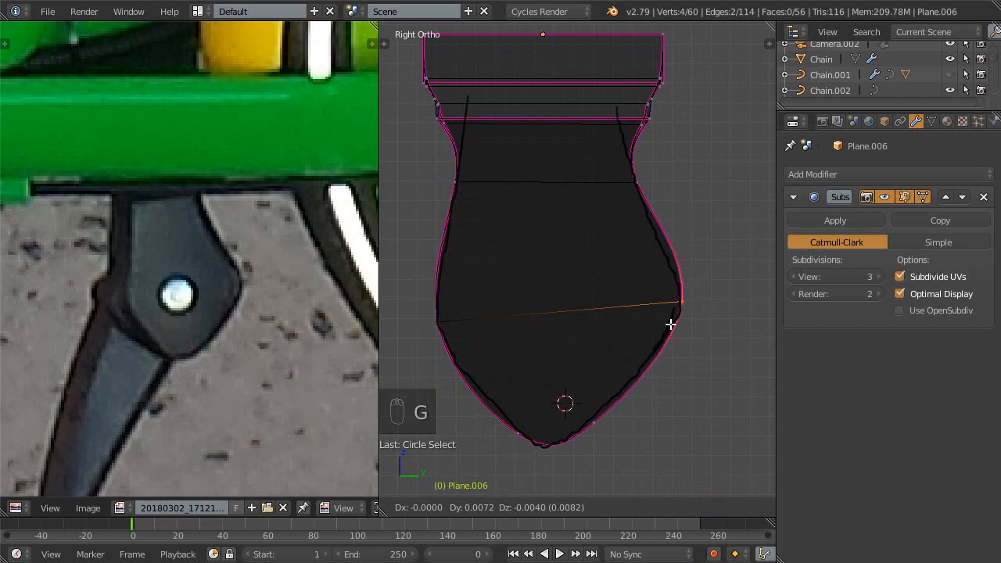
left_click(667, 324)
- Save the file over the existing one and show the bracket in solid shading in a maximized view
scroll(582, 260, "down", 1)
mouse_move(569, 276)
middle_mouse_down("shift")
mouse_move(565, 307)
mouse_move(498, 398)
mouse_move(586, 366)
mouse_move(514, 402)
mouse_move(417, 373)
mouse_move(467, 360)
mouse_move(550, 408)
mouse_move(594, 407)
mouse_move(571, 411)
mouse_move(509, 346)
mouse_move(418, 367)
mouse_move(444, 393)
mouse_move(451, 366)
mouse_move(512, 401)
mouse_move(516, 331)
mouse_move(683, 329)
mouse_move(628, 353)
mouse_move(525, 346)
middle_mouse_up("shift")
key("ctrl+s")
left_click(565, 300)
key("shift+space")
key("z")
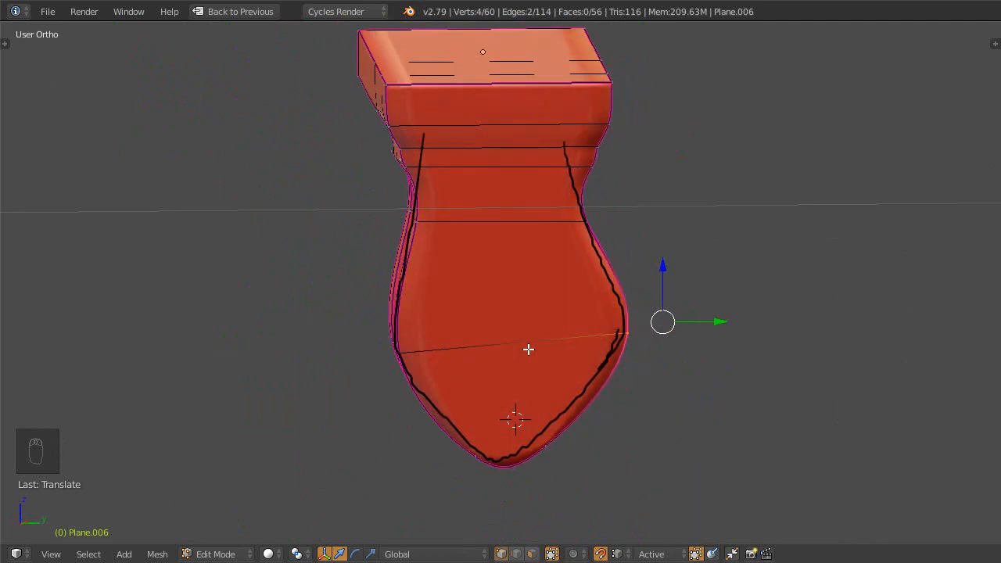
- Restore the split layout and select the vertices at both ends of the slot's upper edge between the two plates
key("shift+space")
middle_click_drag(519, 351, 616, 335)
scroll(616, 336, "up", 1)
middle_click_drag(615, 296, 607, 357, "shift")
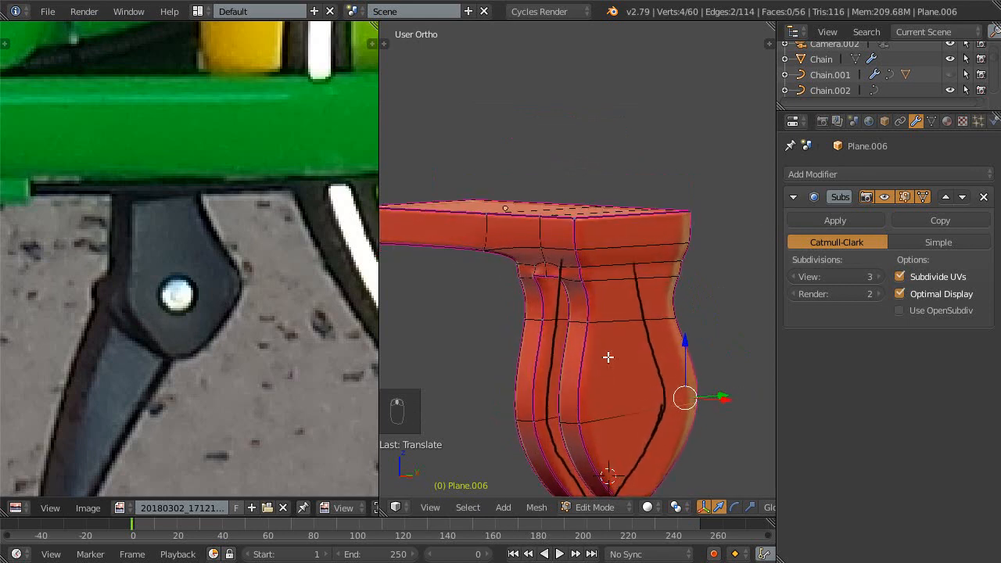
middle_click_drag(516, 265, 527, 293)
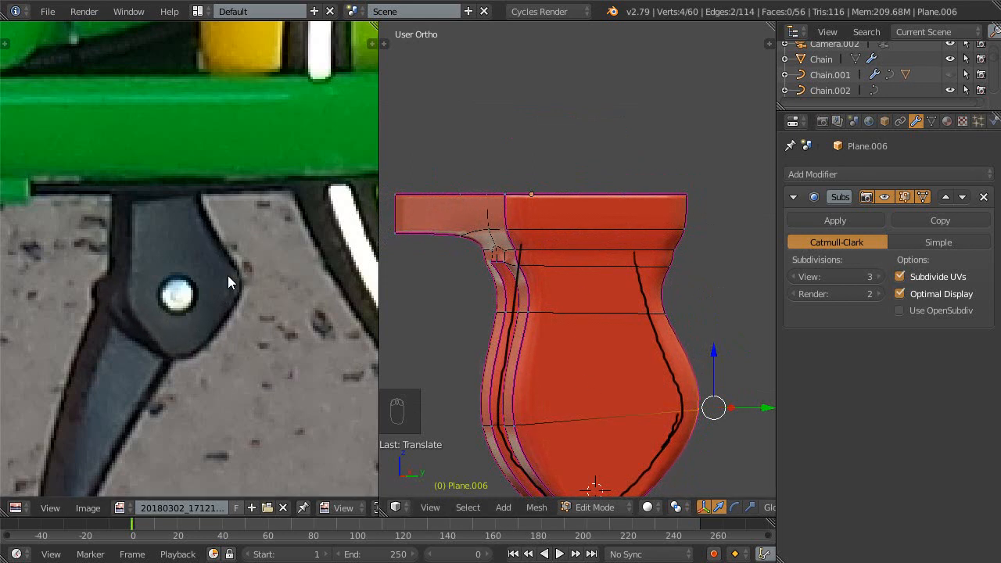
middle_click_drag(572, 408, 506, 258, "shift")
right_click(522, 262)
- Try to scale the selected slot vertices along global Y to about 0.96
middle_click_drag(570, 268, 426, 270)
middle_click_drag(657, 246, 610, 313)
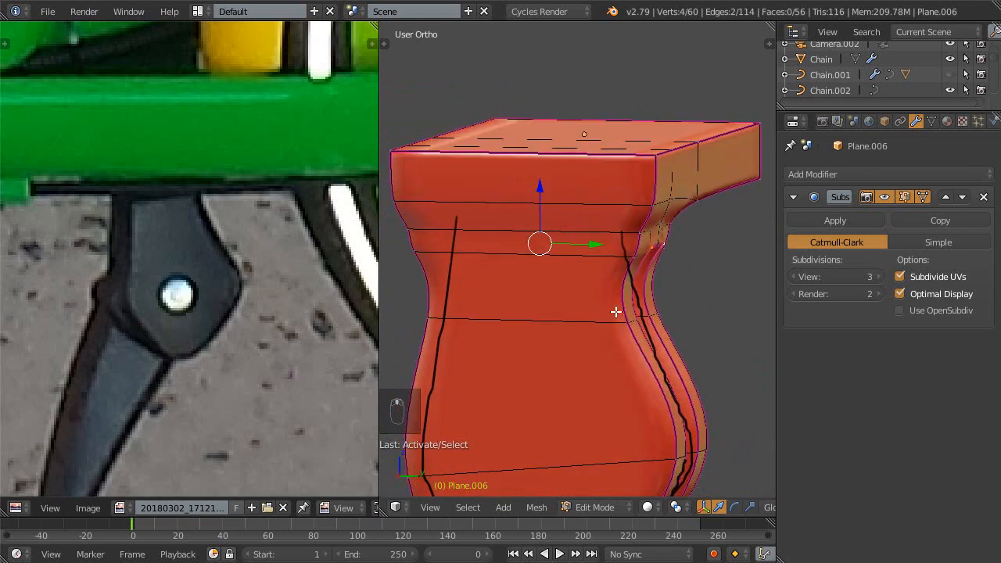
key("s")
key("y")
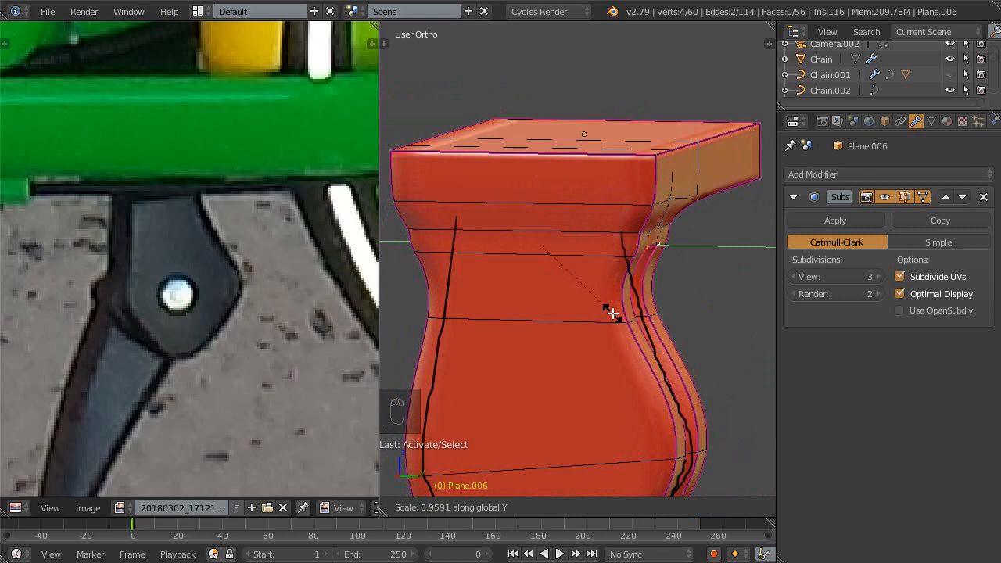
left_click(614, 311)
- Maximize the 3D view and show the bracket in wireframe from the right orthographic side
scroll(616, 332, "down", 1)
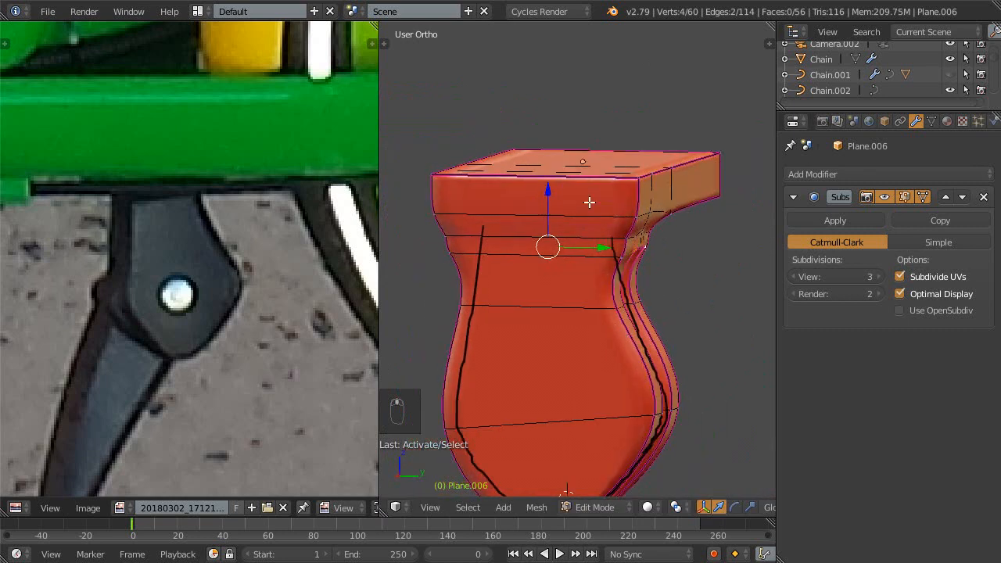
key("shift+space")
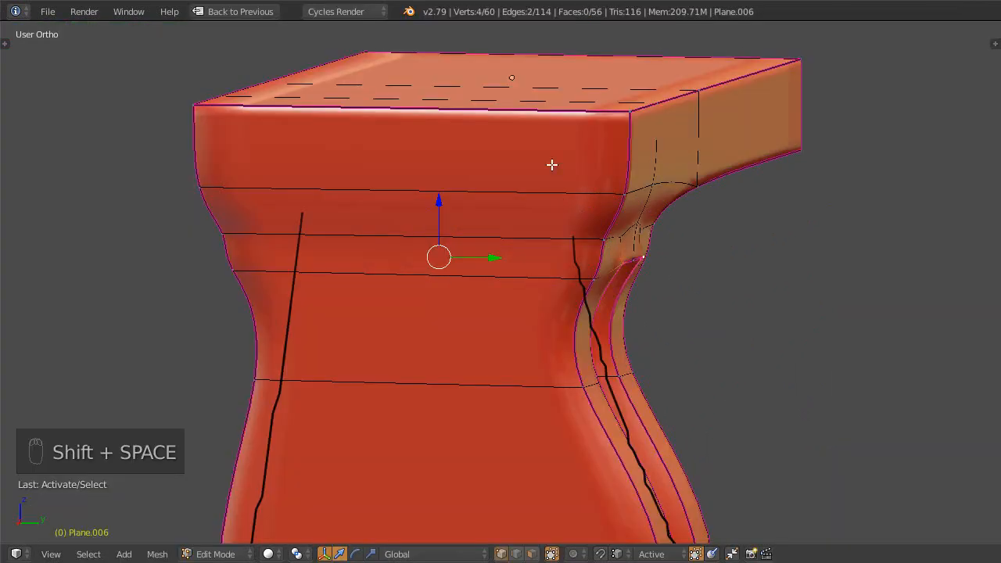
key("KP_3")
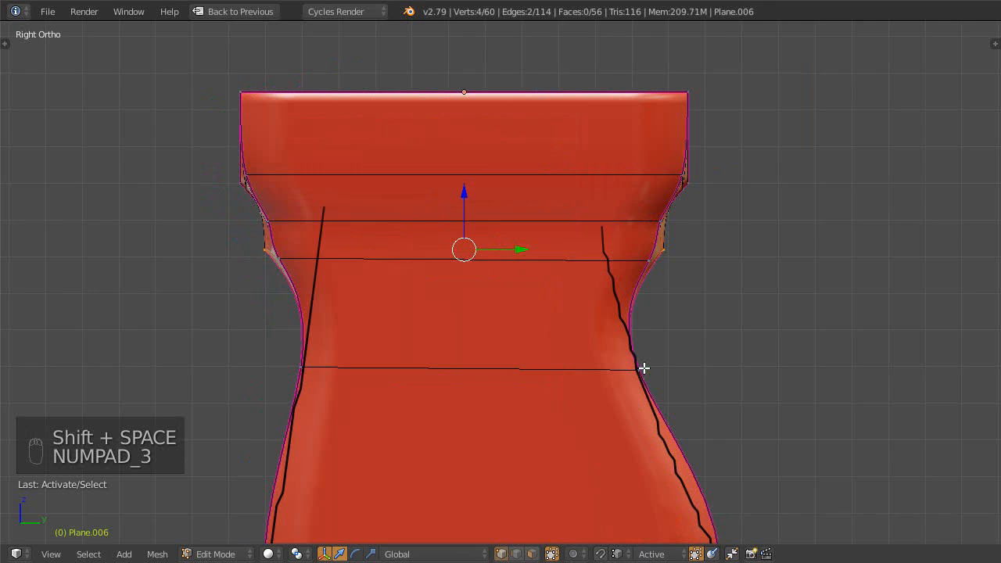
key("z")
scroll(648, 365, "up", 2)
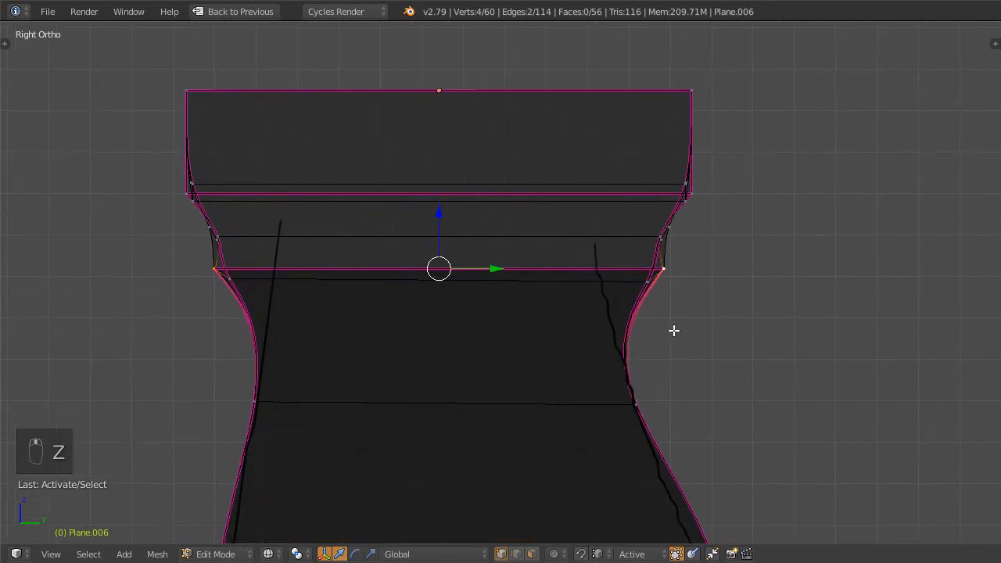
- Try to scale the four selected slot vertices along global Y to about 0.955
key("s")
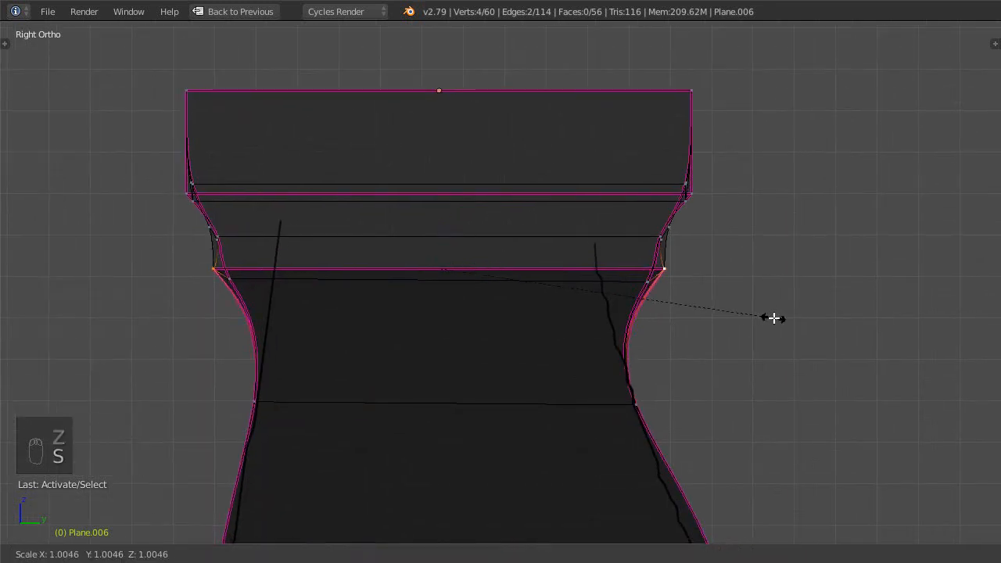
key("y")
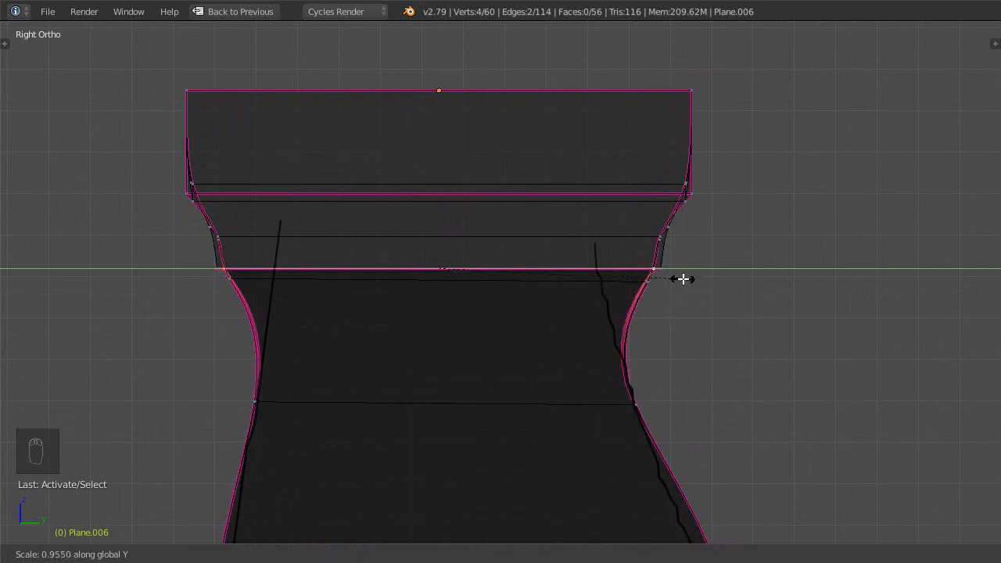
left_click(683, 278)
middle_click_drag(686, 275, 247, 324)
key("ctrl+z")
- Add the missing vertices at the slot's upper edge to the selection and scale them along global Y to about 0.96
right_click(254, 311, "shift")
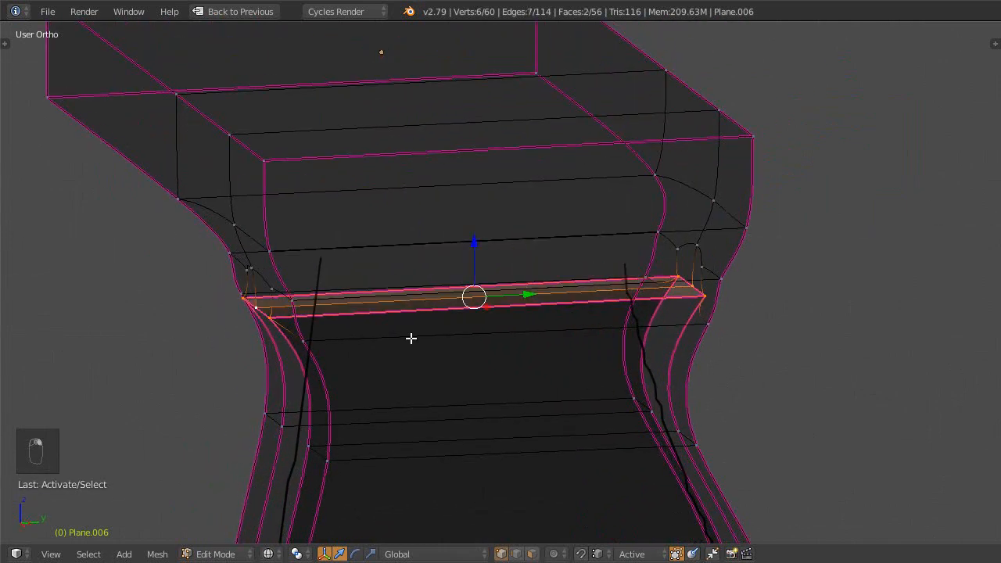
key("KP_3")
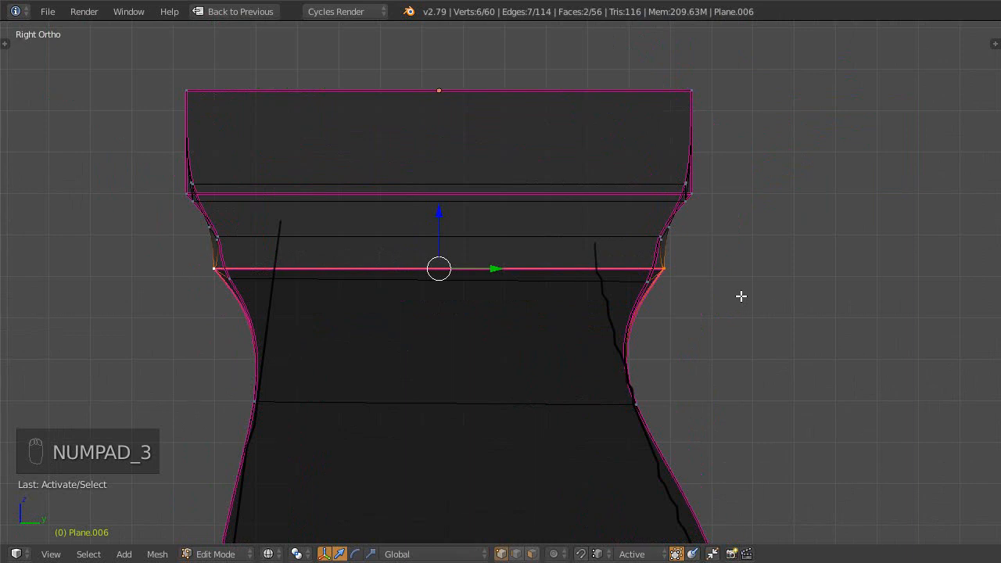
key("s")
key("y")
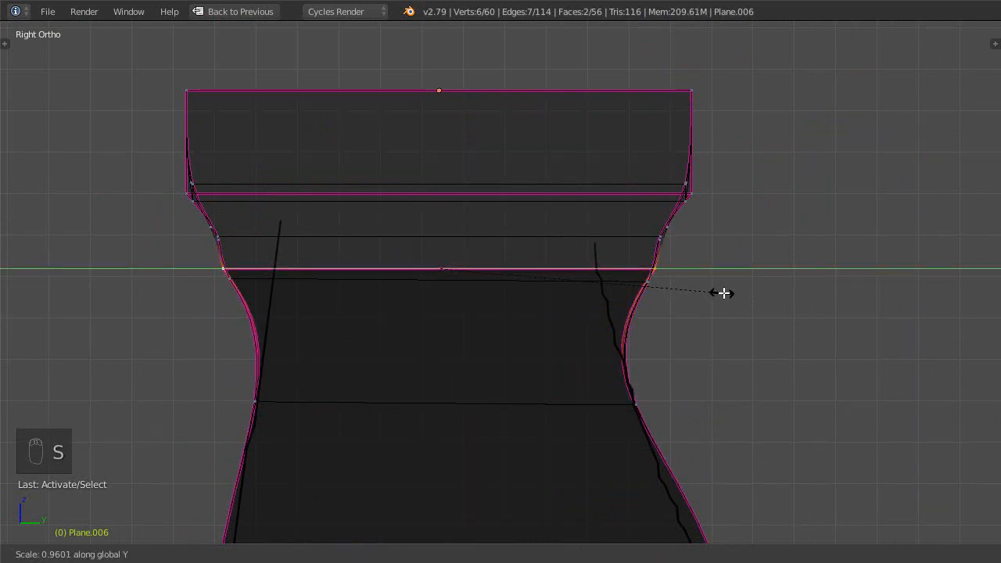
left_click(723, 293)
- Select the end vertices of the slot's upper edge and the adjacent outer row on both sides, and scale them along global Y to about 0.94
key("a")
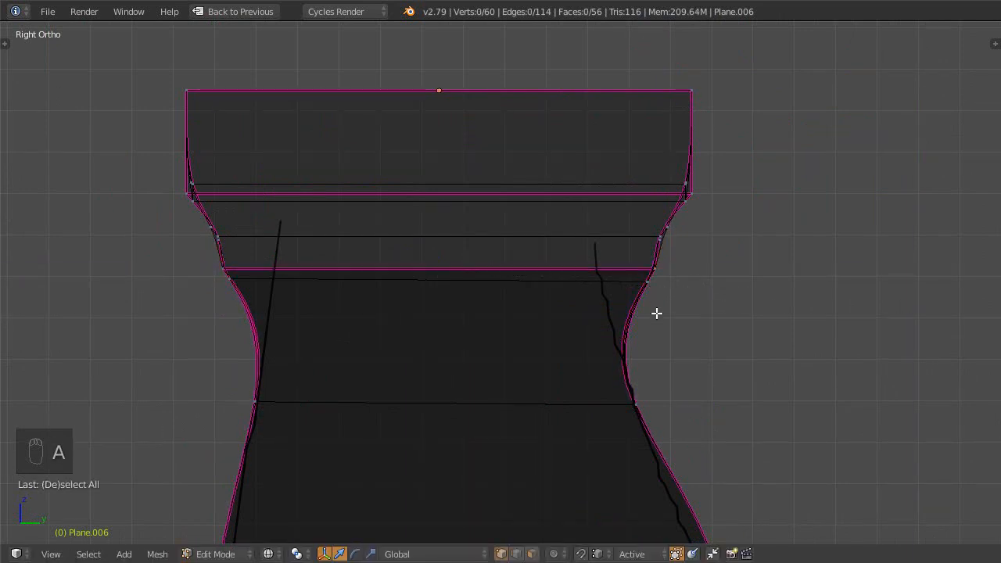
right_click(655, 275, "alt")
left_click(227, 274)
right_click(610, 330)
mouse_move(615, 331)
middle_mouse_down()
mouse_move(561, 329)
mouse_move(598, 335)
middle_mouse_up()
key("KP_3")
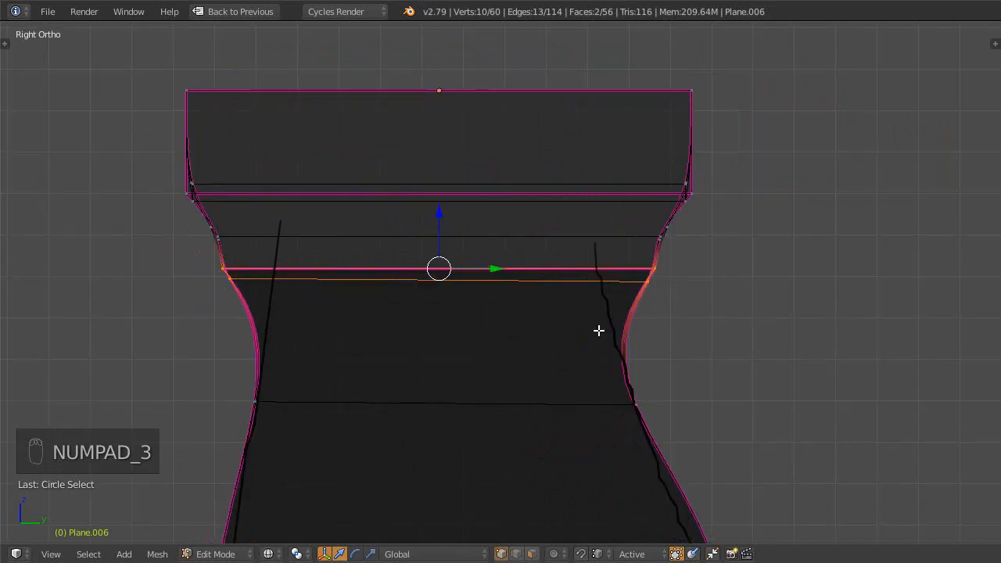
key("s")
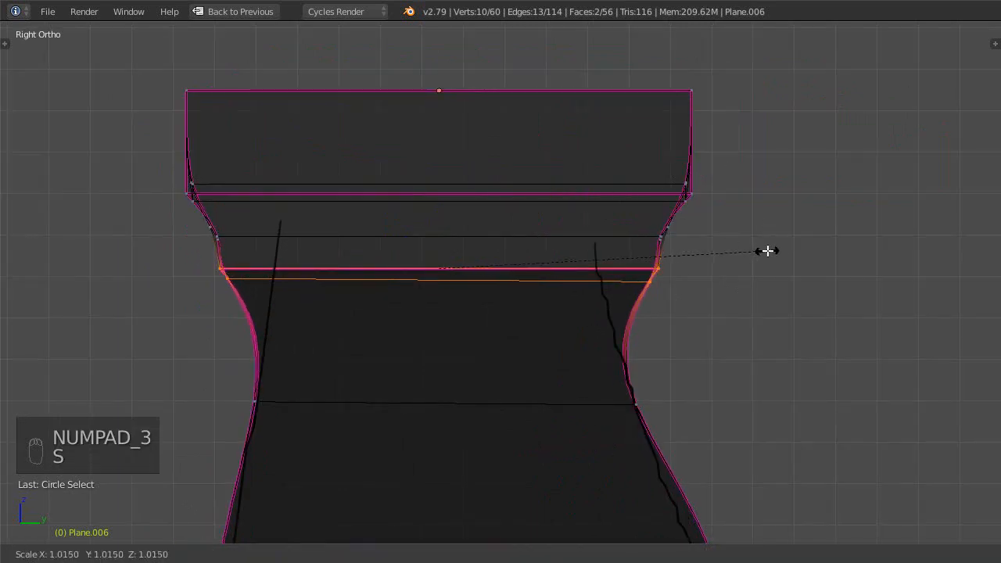
key("y")
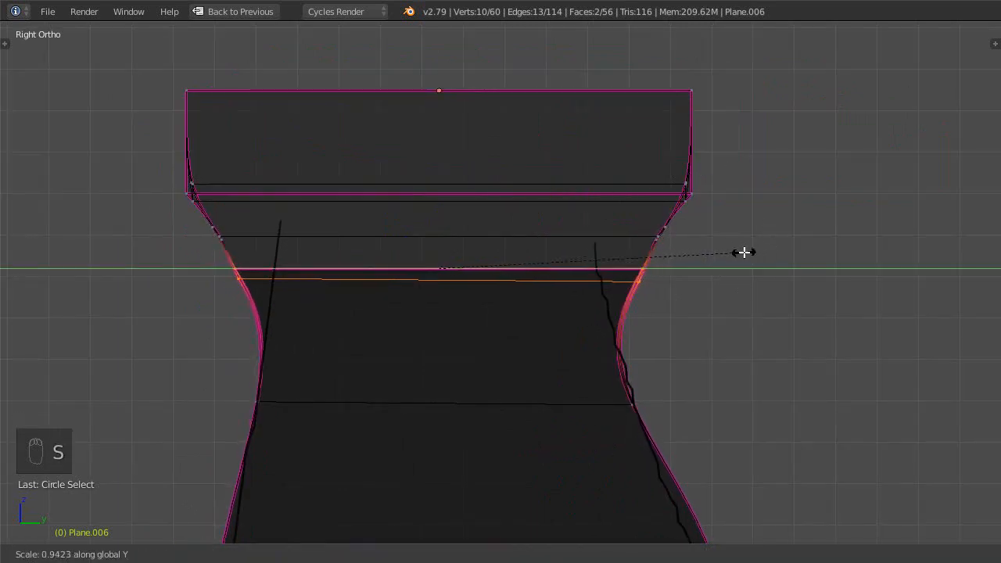
left_click(742, 254)
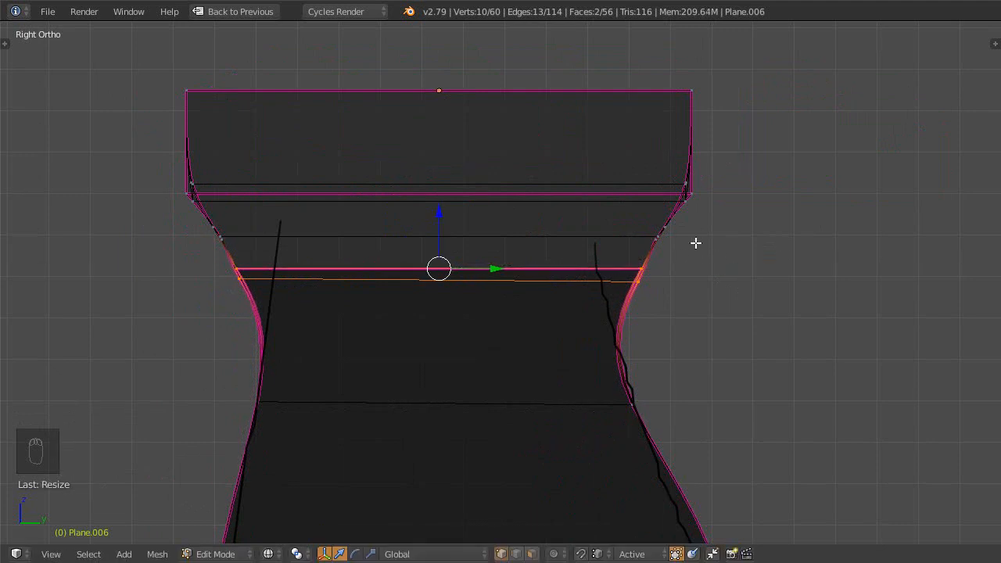
- Show the narrowed neck in solid shading and save the file over the existing one
scroll(694, 258, "down", 1)
mouse_move(691, 273)
middle_mouse_down()
mouse_move(644, 273)
mouse_move(625, 292)
mouse_move(587, 273)
mouse_move(653, 251)
mouse_move(597, 308)
middle_mouse_up()
key("z")
scroll(610, 284, "up", 2)
middle_click_drag(627, 250, 594, 268, "shift")
scroll(547, 305, "up", 1)
key("ctrl+s")
left_click(576, 282)
- Select the vertex row just above the slot on both sides of the bracket and scale it along global Y to about 1.03
right_click(592, 253)
right_click(682, 280, "ctrl")
middle_click_drag(688, 281, 596, 311)
middle_click_drag(601, 269, 297, 288)
right_click(278, 287, "shift")
right_click(364, 282, "ctrl")
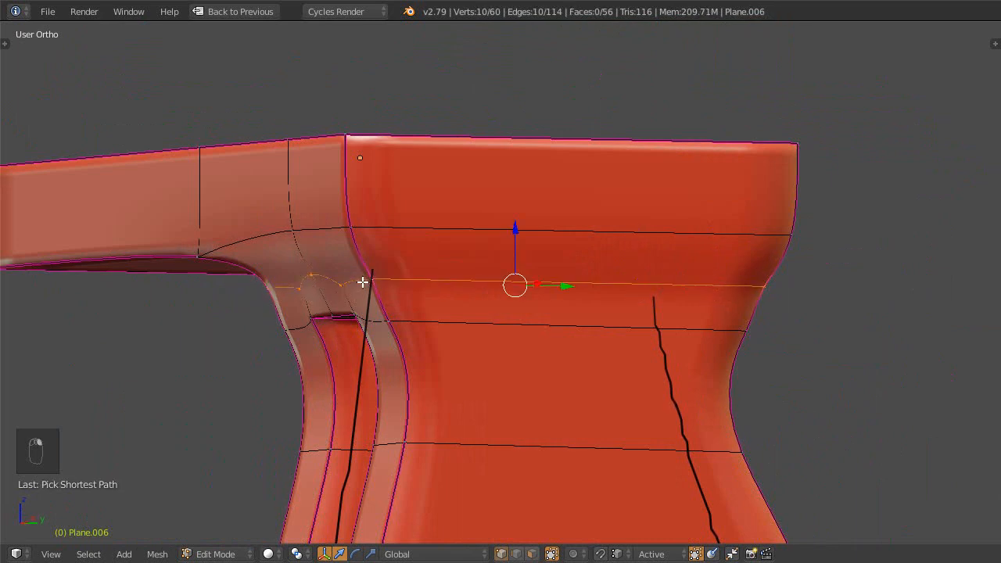
key("KP_3")
key("z")
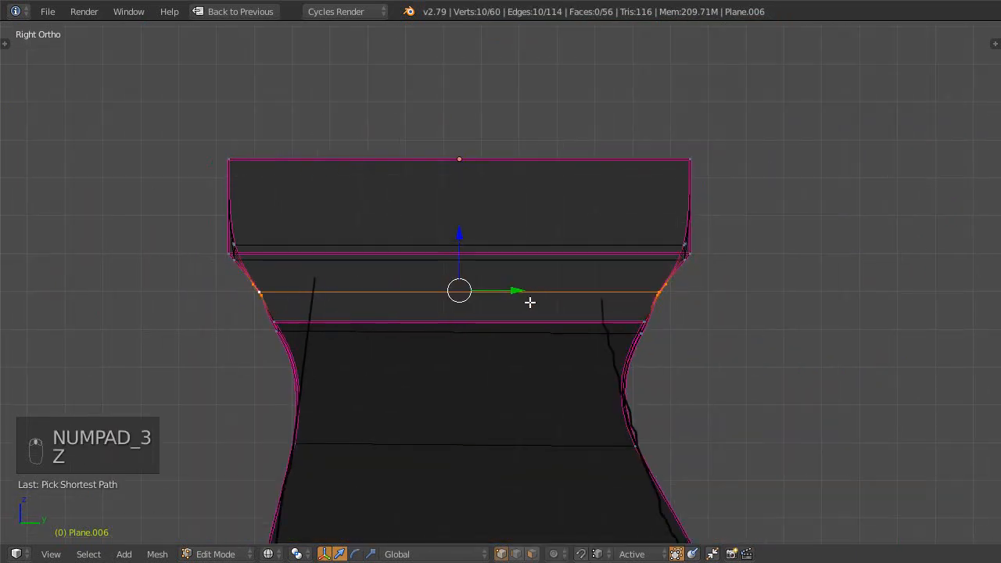
key("s")
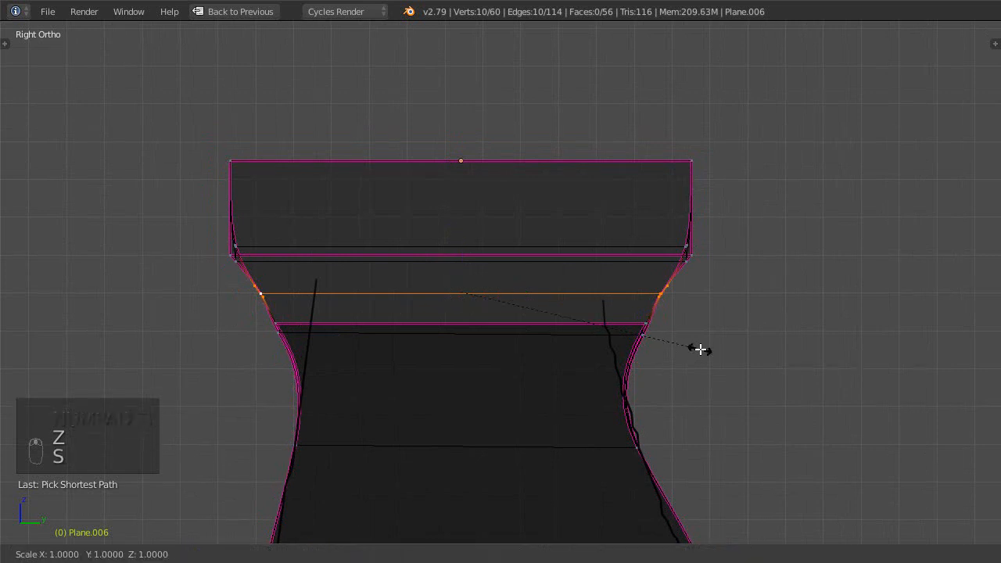
key("y")
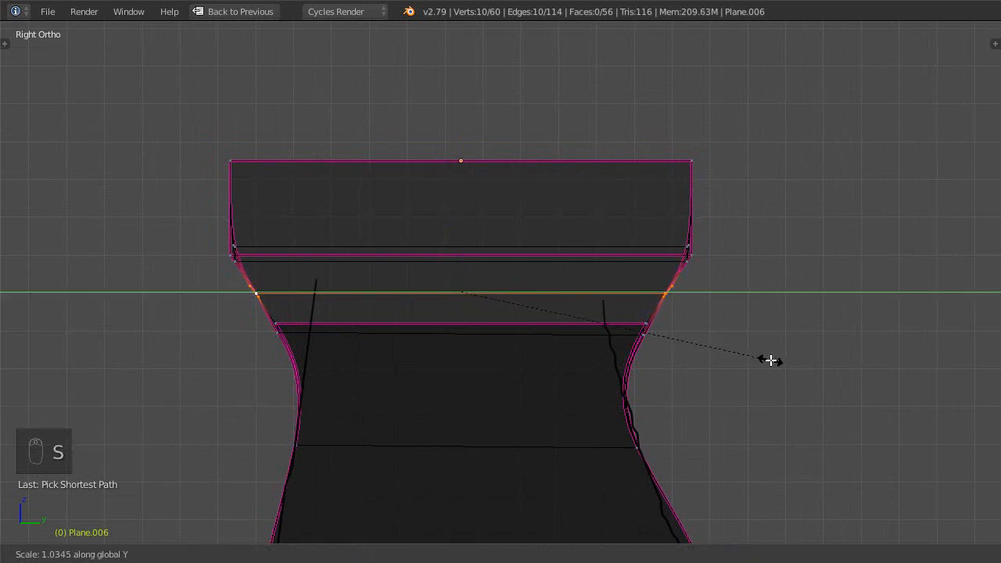
left_click(771, 360)
- Return to solid shading and switch the mesh selection to edge mode
scroll(500, 266, "down", 2)
mouse_move(501, 265)
middle_mouse_down()
mouse_move(547, 340)
mouse_move(518, 364)
mouse_move(630, 308)
mouse_move(592, 268)
mouse_move(532, 320)
mouse_move(478, 339)
mouse_move(490, 353)
mouse_move(528, 352)
mouse_move(552, 331)
mouse_move(506, 312)
middle_mouse_up()
key("z")
middle_click_drag(466, 226, 521, 292)
right_click(509, 240)
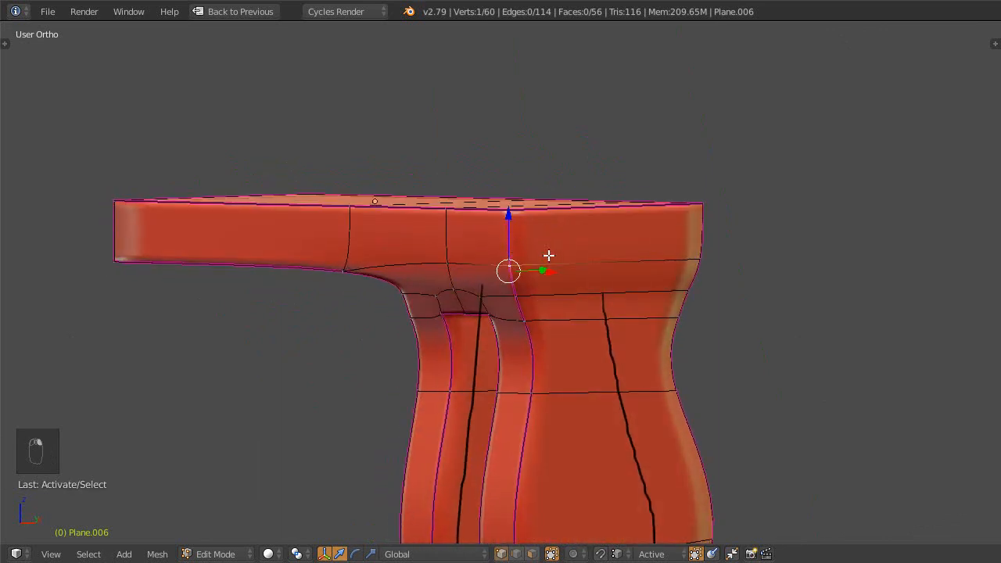
middle_click_drag(547, 257, 535, 252)
key("ctrl+Tab")
left_click(530, 257)
- Select the two stacked vertical edges at both outer corners below the top plate and display the transform properties
middle_click_drag(597, 250, 500, 295)
right_click(468, 254, "shift")
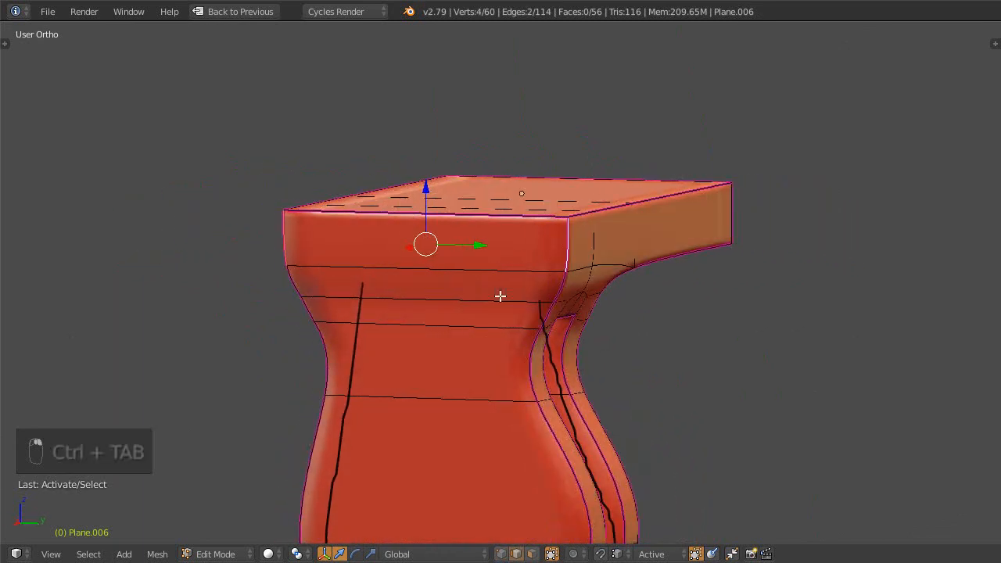
middle_click_drag(300, 279, 574, 269)
middle_click_drag(457, 254, 529, 273)
right_click(420, 277, "shift")
middle_click_drag(469, 322, 501, 321)
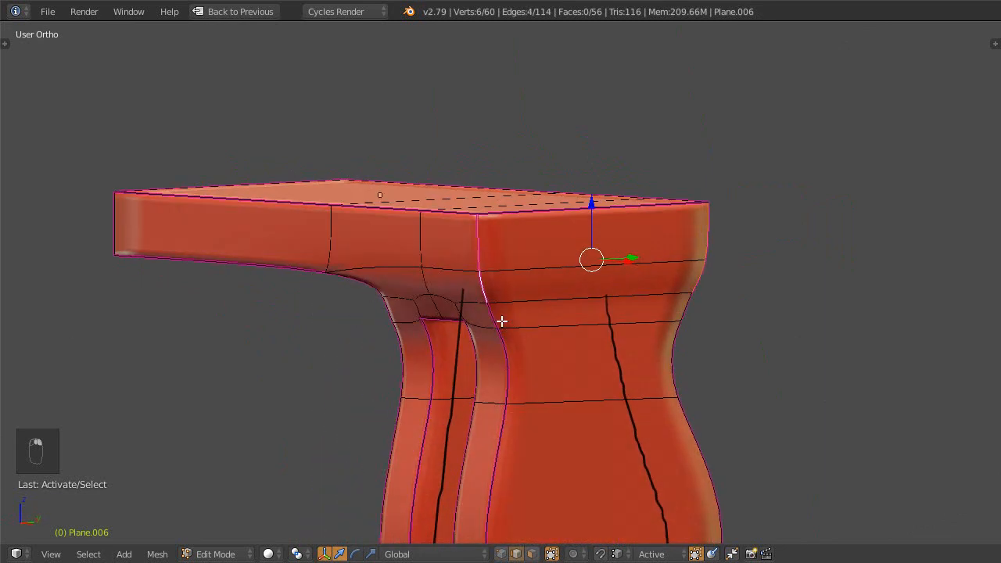
key("shift+space")
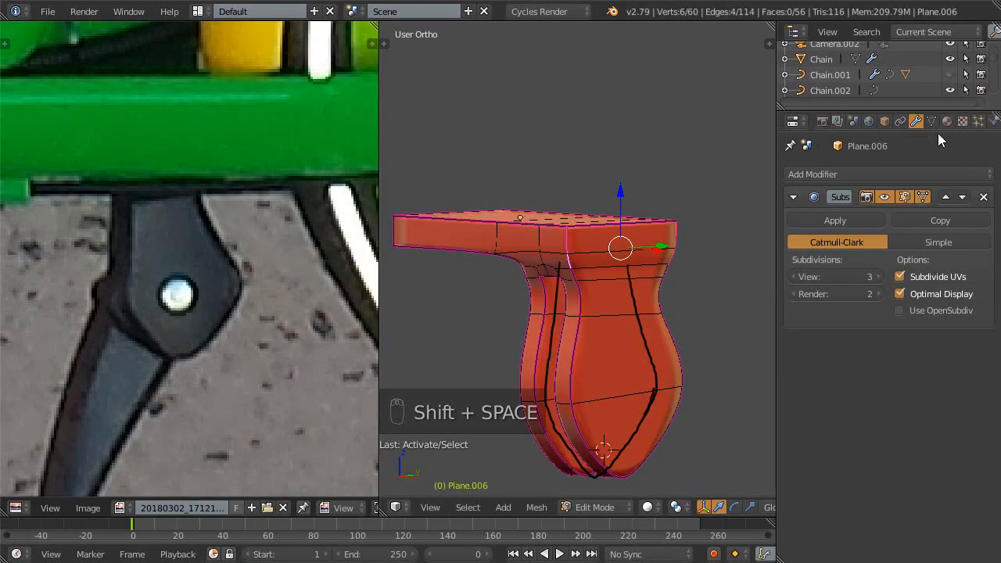
key("shift+space")
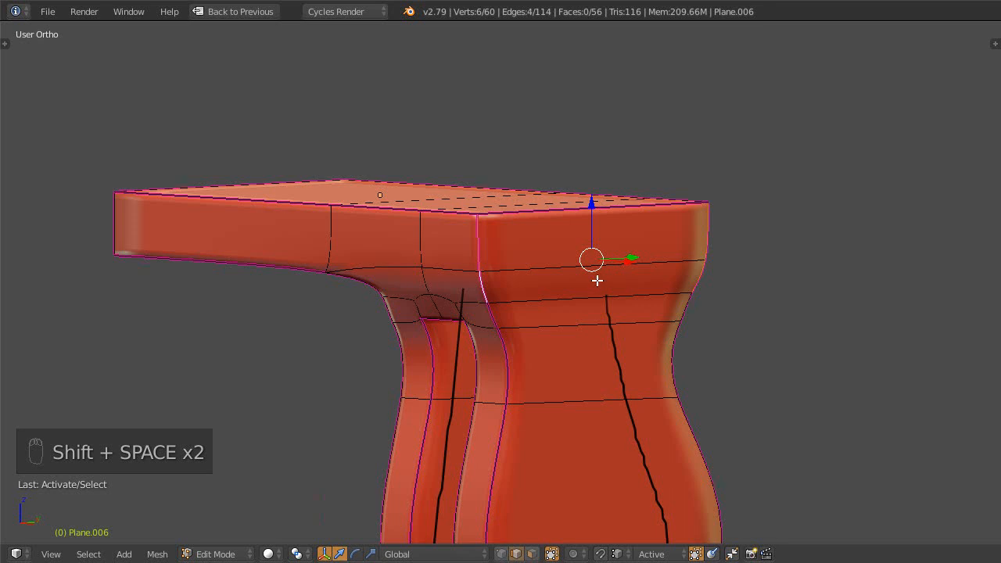
key("n")
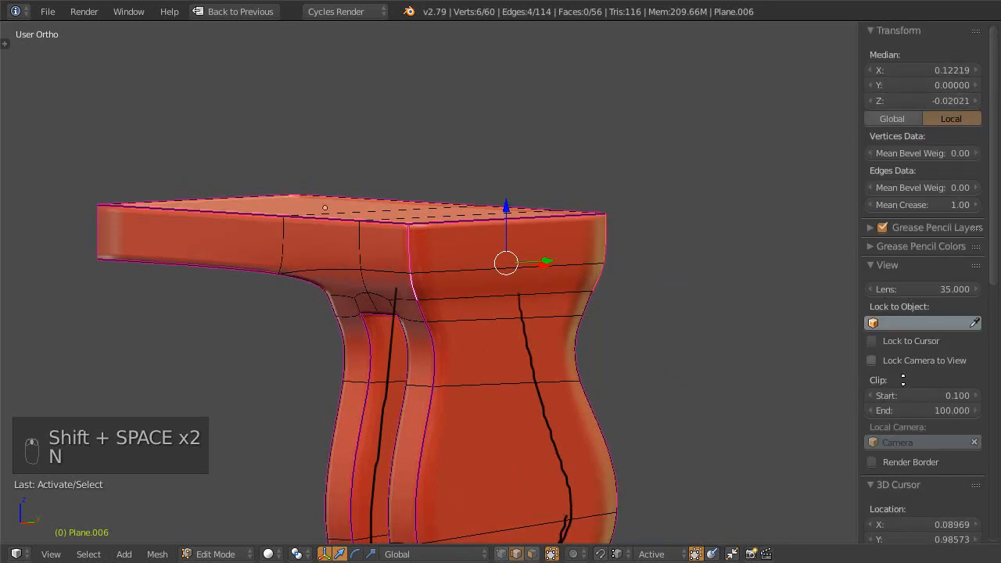
- Try setting the corner edges' mean crease to 0 and restoring only the lower pair to 1
left_click_drag(942, 205, 868, 205)
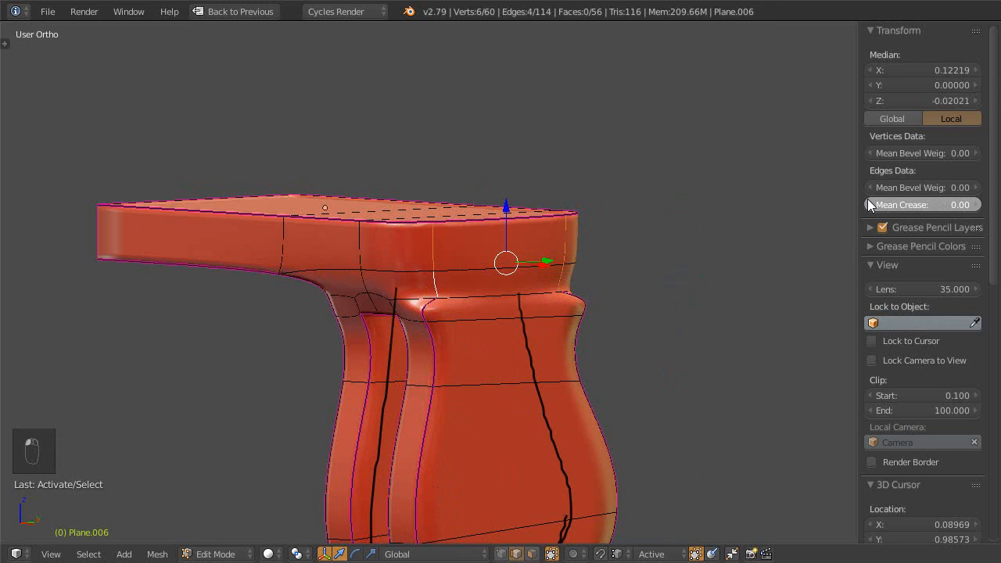
middle_click_drag(670, 195, 575, 336)
middle_click_drag(508, 327, 507, 338)
middle_click_drag(406, 334, 443, 305)
right_click(603, 277, "shift")
left_click_drag(896, 206, 977, 206)
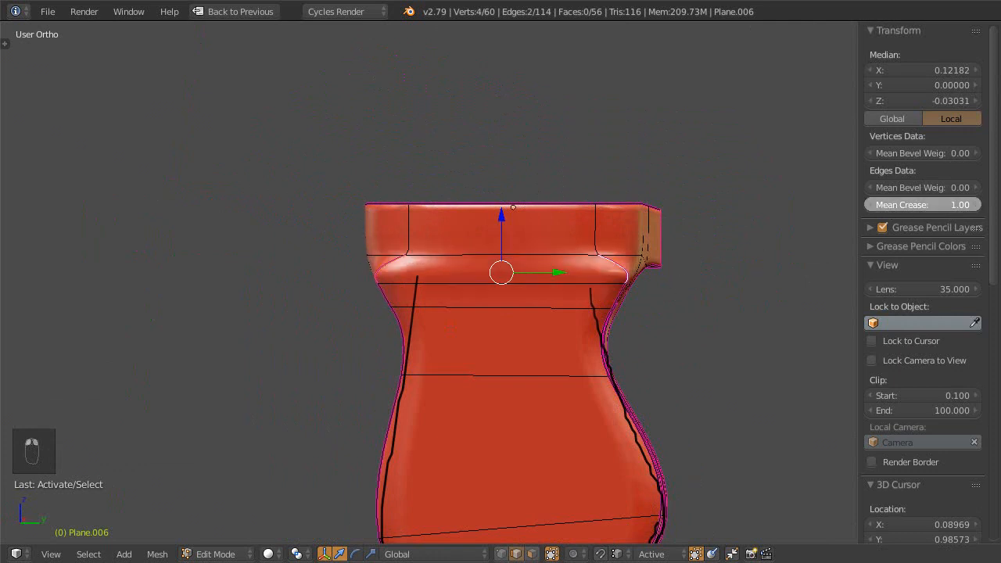
- Undo the crease and selection changes on the corner edges and inspect the bracket's creased corners
scroll(667, 273, "down", 2)
middle_click_drag(667, 273, 521, 373)
scroll(574, 284, "up", 3)
middle_click_drag(574, 283, 608, 288)
key("ctrl+z")
key("ctrl+z")
key("ctrl+z")
key("ctrl+z")
key("ctrl+z")
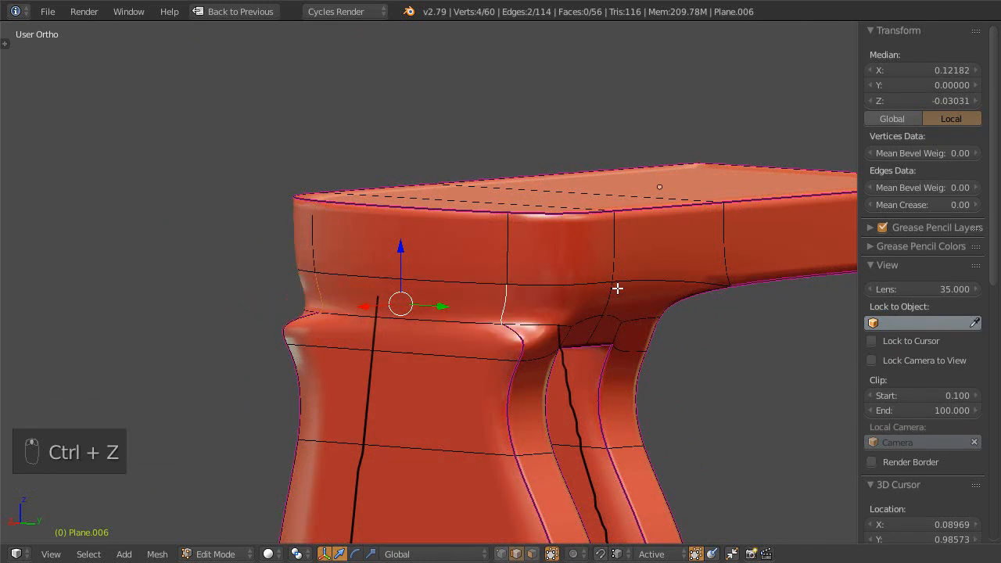
middle_click_drag(586, 264, 487, 360)
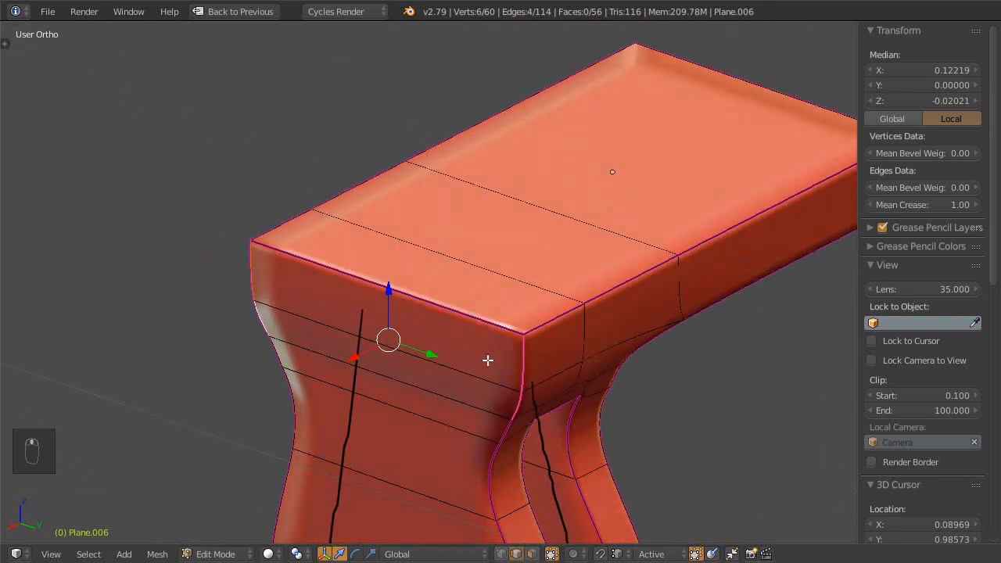
middle_click_drag(542, 326, 545, 353)
- Return to Object Mode and expand the Grease Pencil layer settings
key("Tab")
scroll(500, 271, "down", 6)
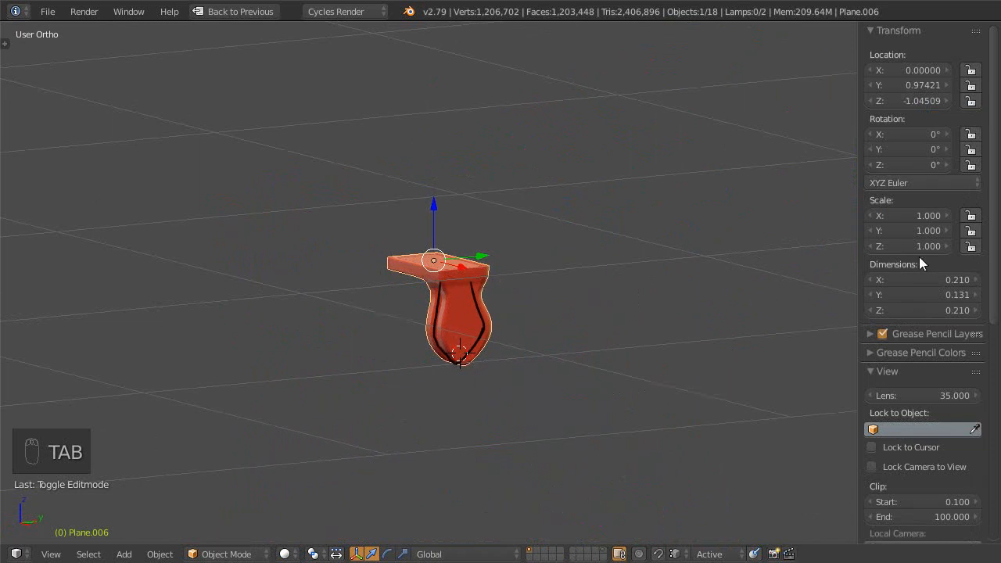
scroll(899, 266, "down", 4)
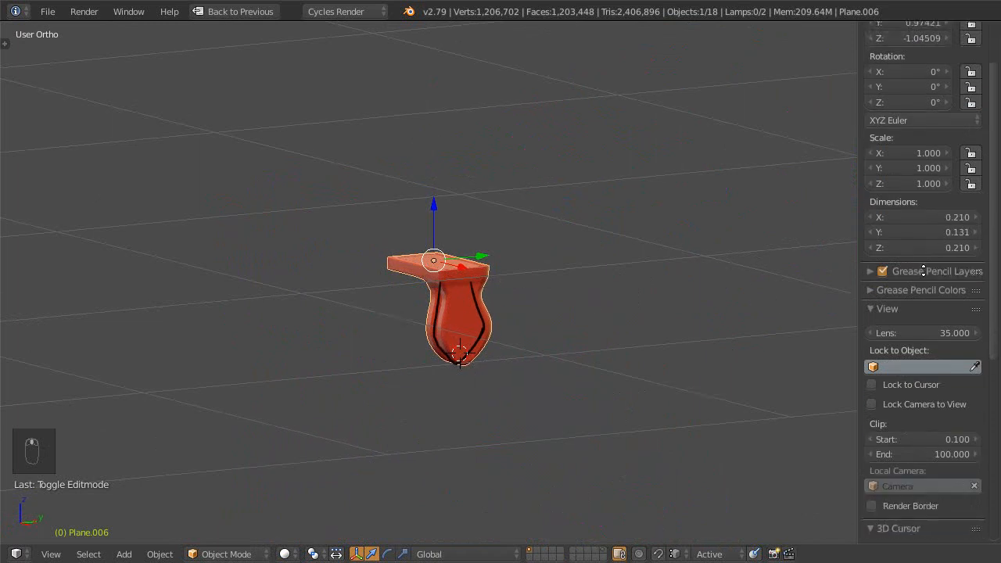
left_click(875, 264)
- Add a Grease Pencil layer, and unlink the GPencil data from the scene to clear the outline off the bracket
left_click(977, 326)
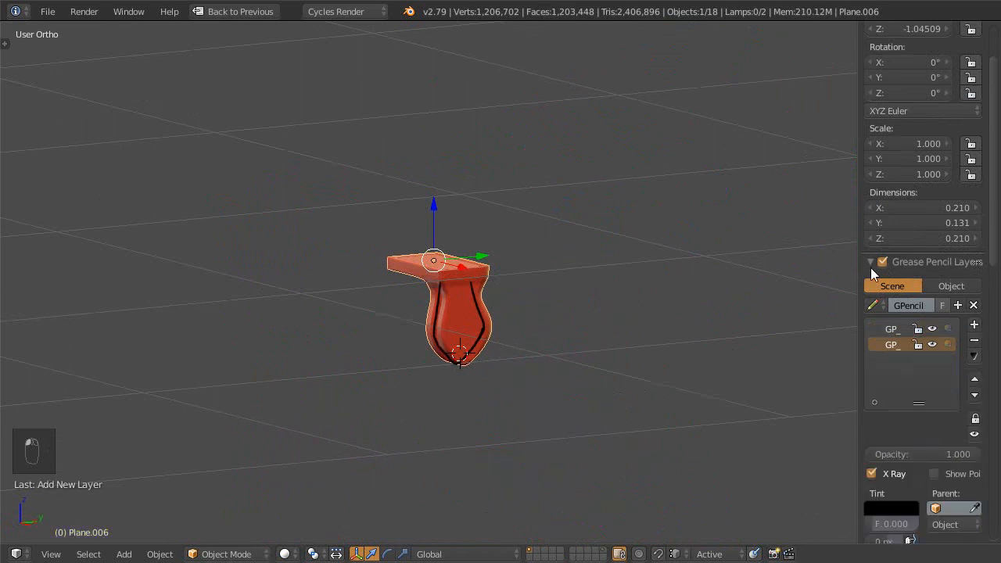
left_click(869, 262)
left_click(870, 263)
left_click(895, 346)
left_click(896, 331)
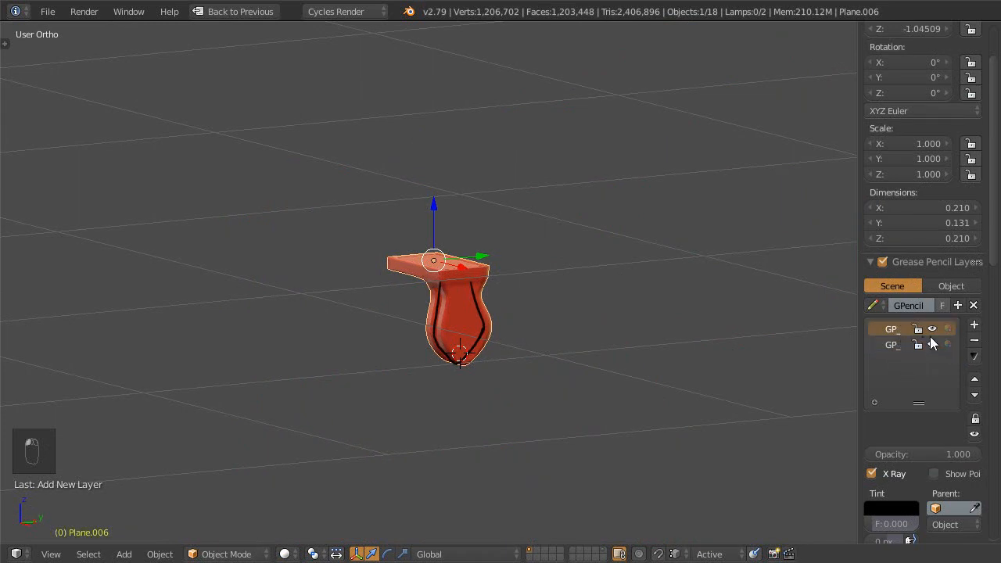
left_click(974, 305)
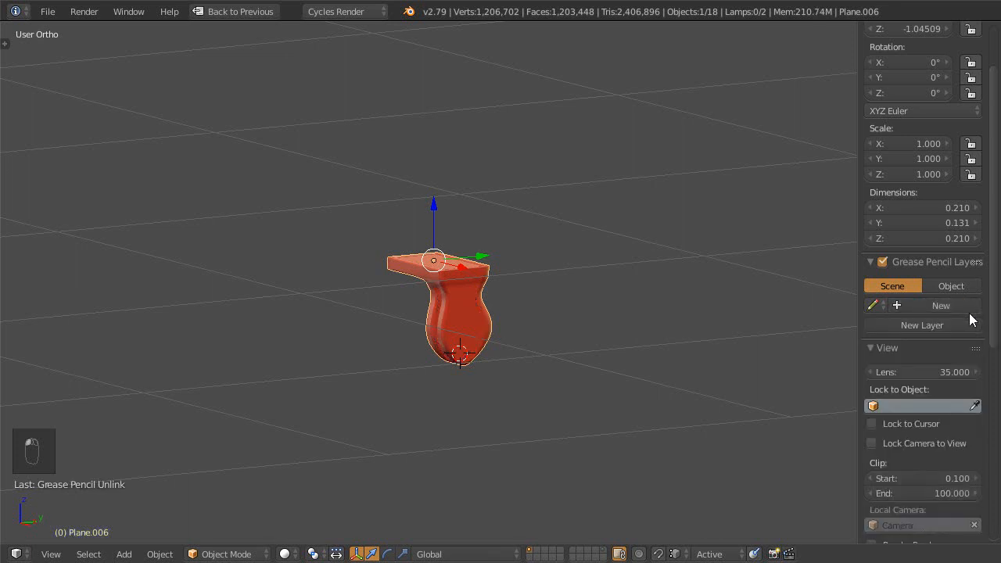
left_click(874, 305)
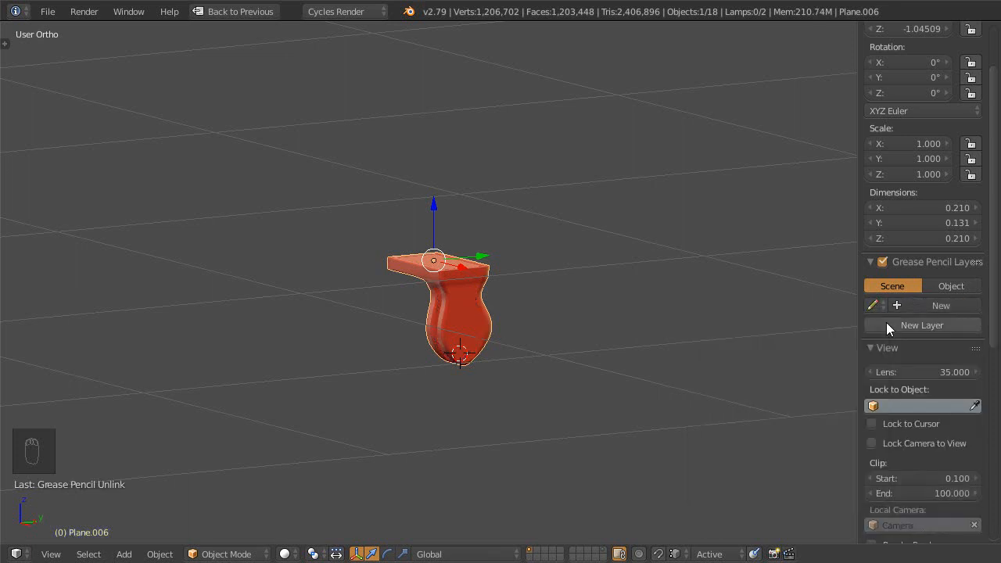
scroll(925, 332, "down", 3)
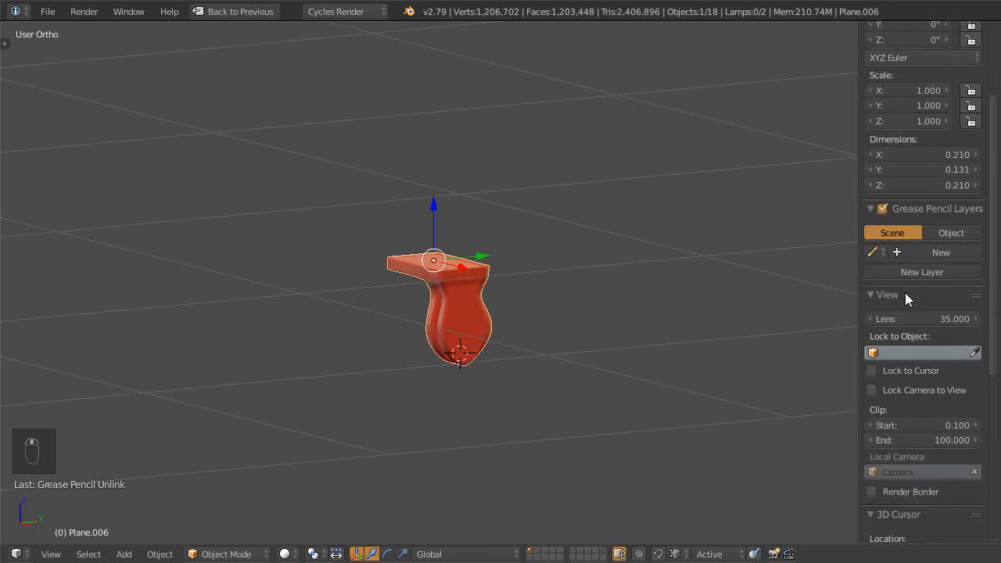
- Collapse the Grease Pencil layer settings and save the file over the existing one
scroll(901, 265, "up", 1)
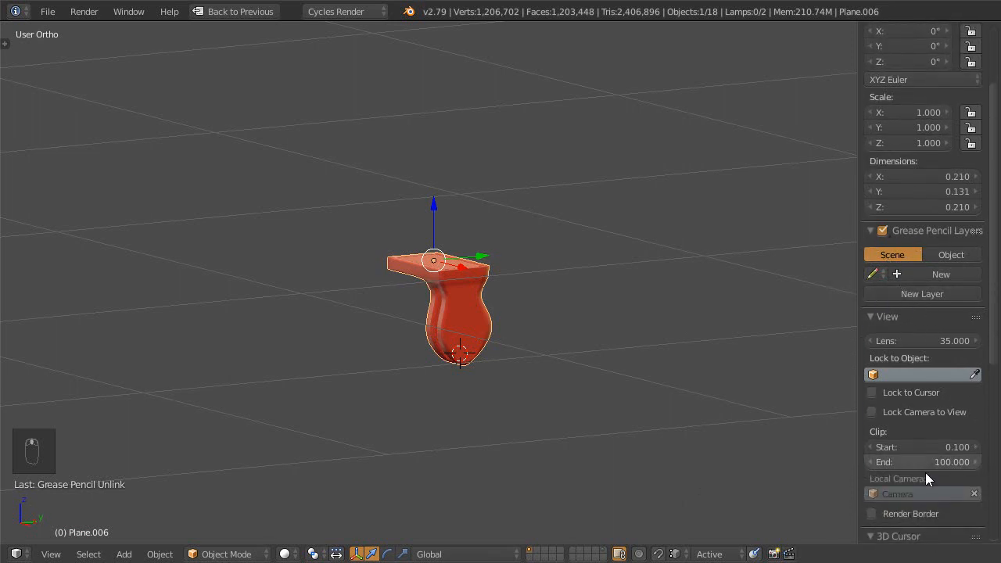
left_click(871, 231)
middle_click_drag(507, 363, 510, 348, "ctrl")
mouse_move(513, 349)
middle_mouse_down("shift")
mouse_move(579, 358)
mouse_move(604, 326)
middle_mouse_up("shift")
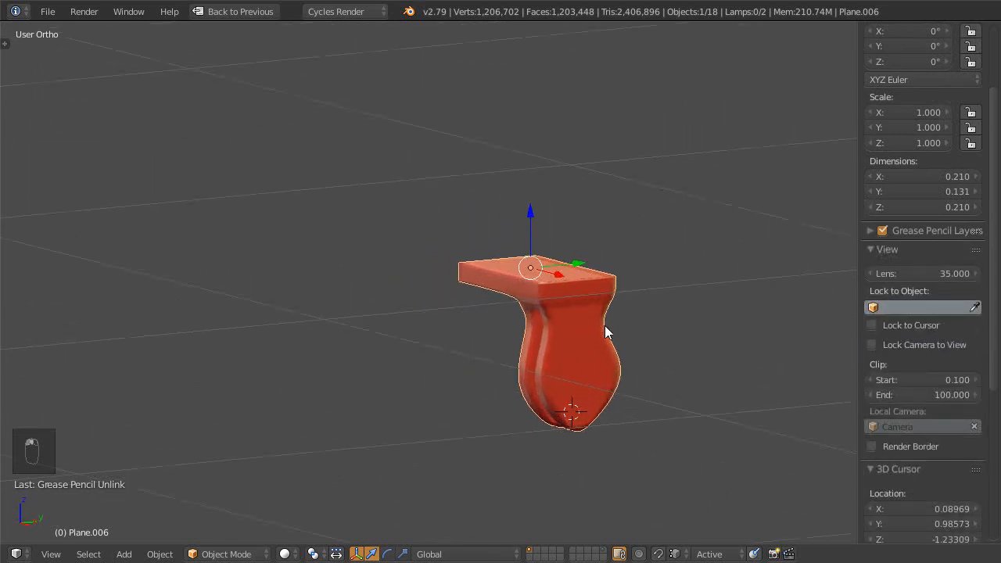
middle_click_drag(582, 402, 609, 369, "ctrl")
middle_click_drag(608, 369, 548, 372, "shift")
key("ctrl+s")
left_click(533, 358)
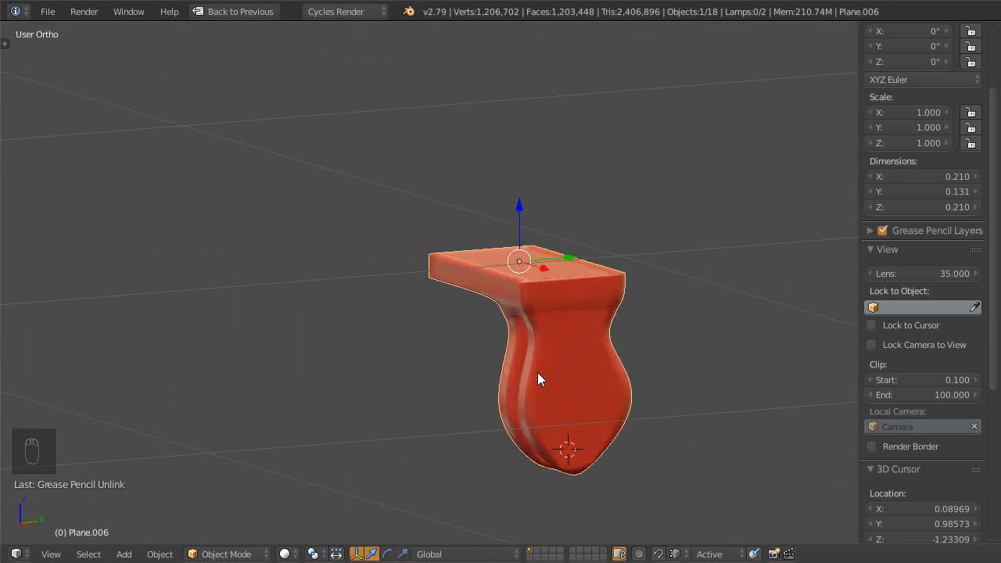
- Reveal the hidden bicycle parts and enter Edit Mode on the bracket
key("alt+h")
middle_click_drag(570, 179, 543, 251)
key("Tab")
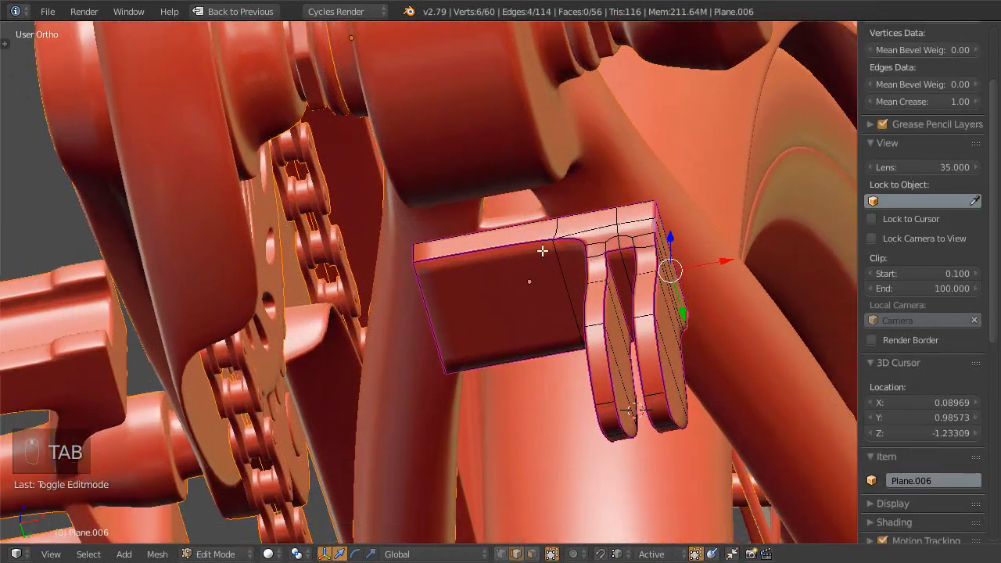
- In face select mode, move the end face of the mounting plate along X to shorten the bracket to about 0.162 in X
key("ctrl+Tab")
left_click(435, 304)
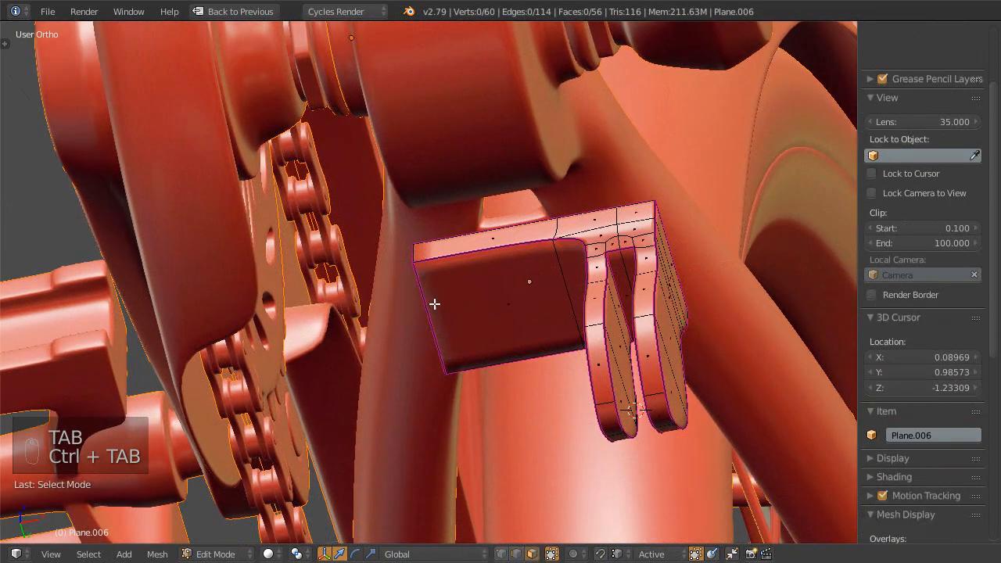
key("z")
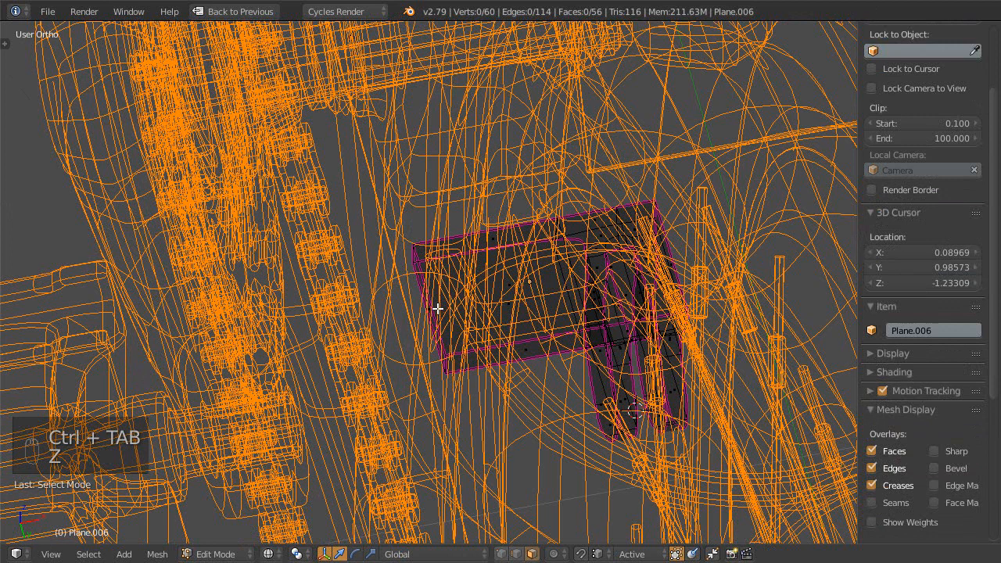
right_click(438, 308)
key("z")
mouse_move(467, 352)
middle_mouse_down()
mouse_move(466, 362)
mouse_move(467, 336)
middle_mouse_up()
left_click_drag(472, 300, 537, 296)
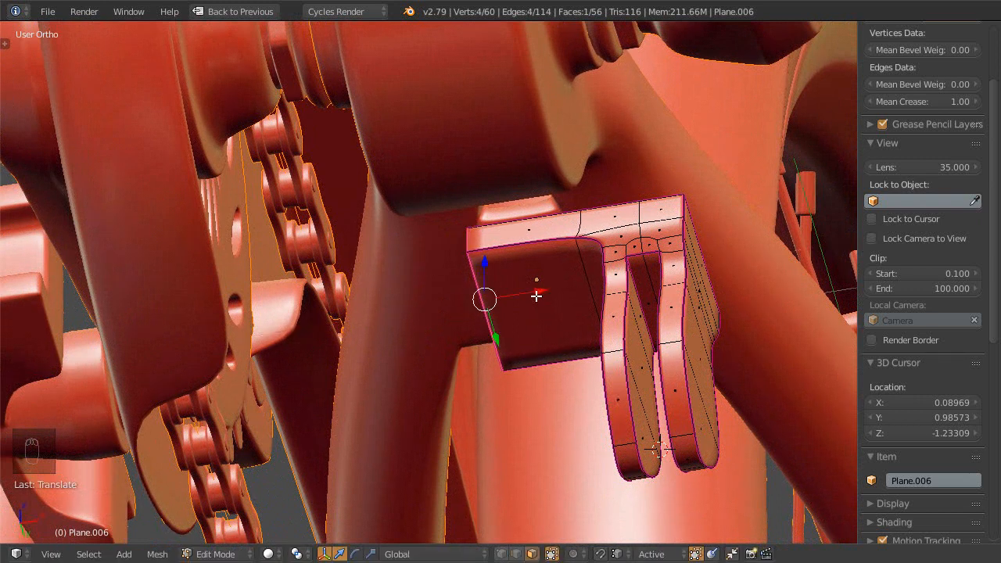
- Select the whole bracket mesh and shift it into position beneath the frame behind the crank
key("a")
key("a")
key("a")
left_click_drag(717, 336, 665, 316)
middle_click_drag(666, 315, 633, 176)
left_click_drag(625, 287, 610, 295)
middle_click_drag(610, 295, 540, 301)
left_click_drag(567, 468, 566, 468)
- Examine the bracket's placement beneath the frame from several angles and distances
middle_click_drag(565, 468, 522, 118)
key("KP_7")
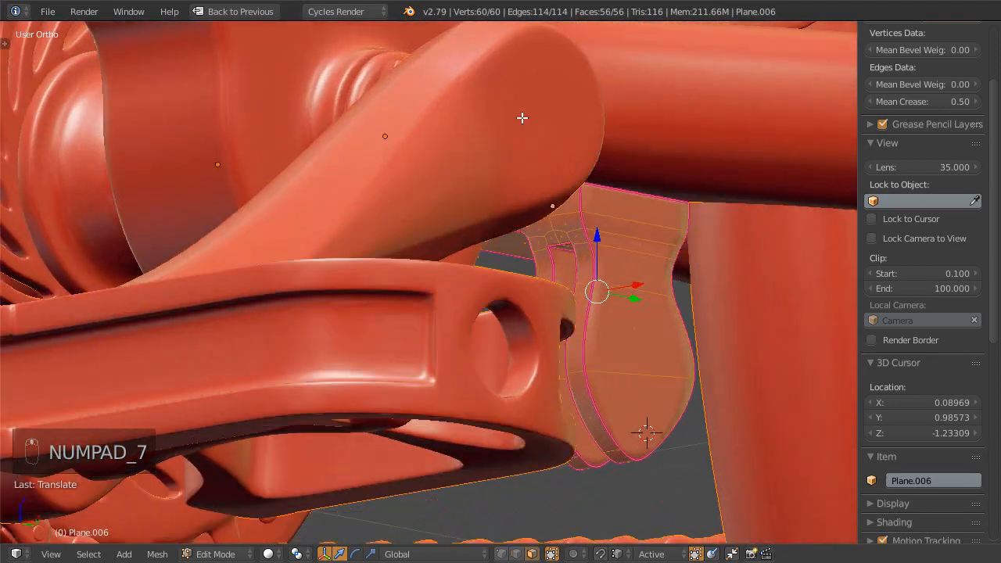
scroll(523, 118, "down", 7)
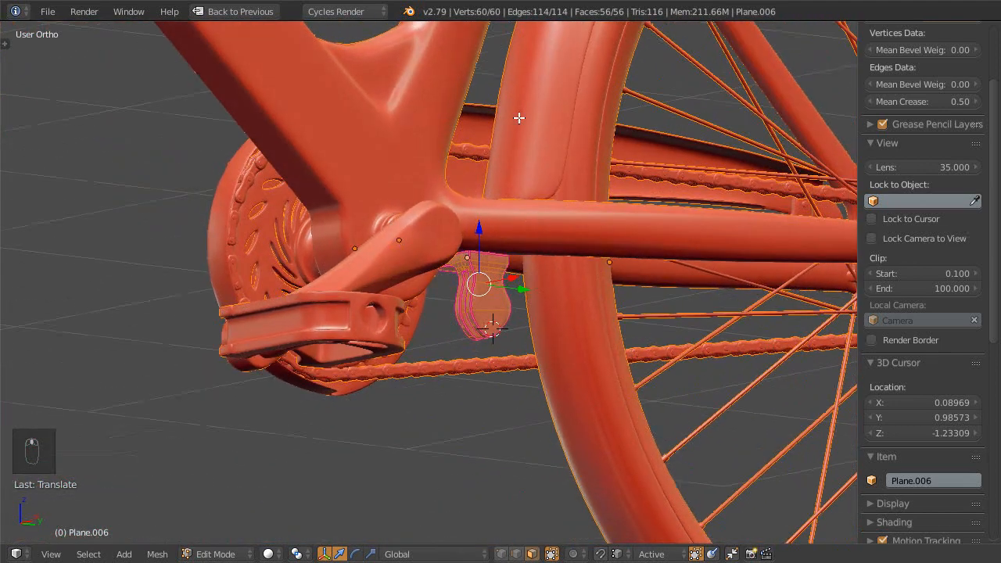
key("KP_Decimal")
middle_click_drag(512, 116, 479, 246)
middle_click_drag(433, 206, 459, 320)
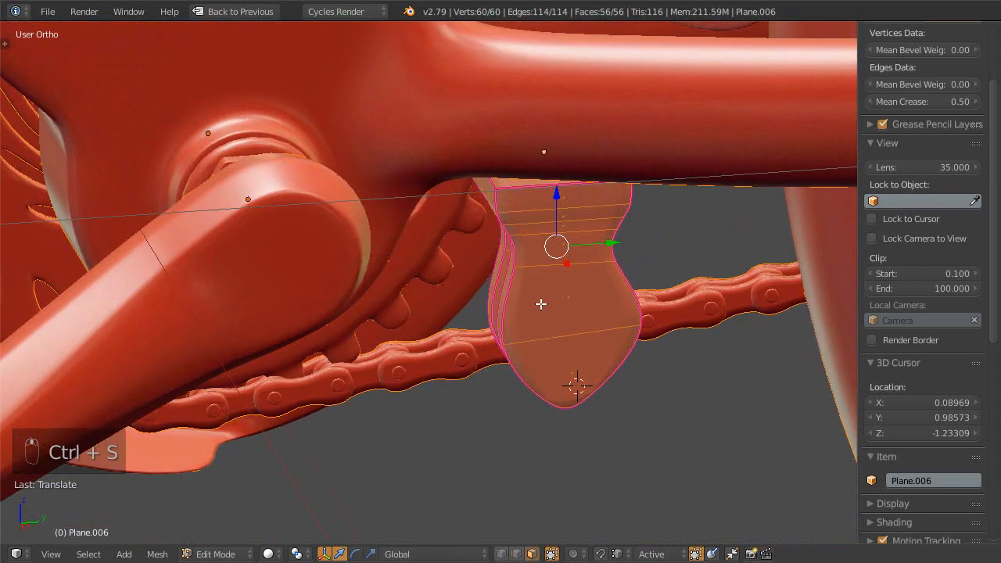
scroll(540, 303, "down", 3)
middle_click_drag(540, 303, 514, 324)
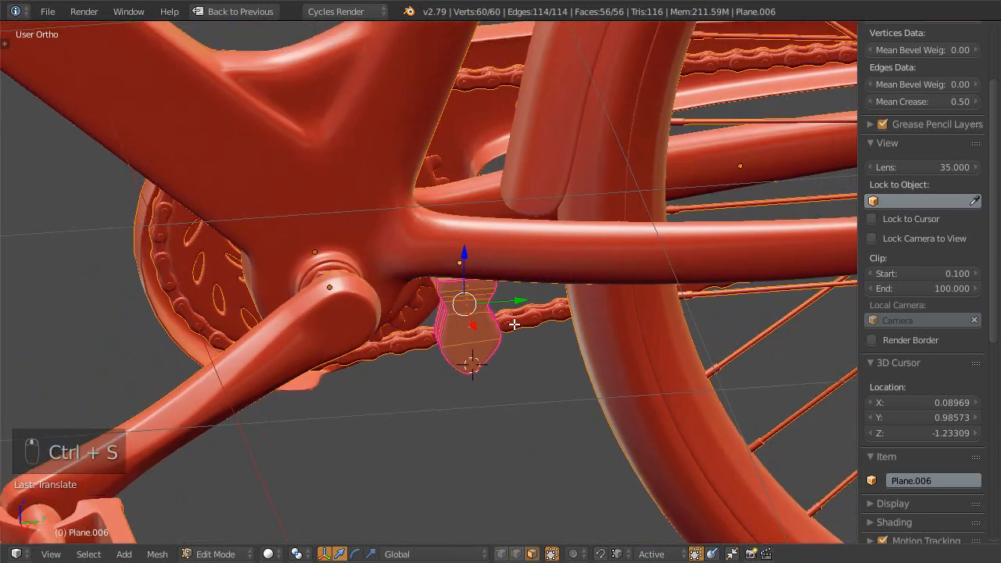
middle_click_drag(476, 374, 496, 397)
scroll(532, 347, "up", 2)
mouse_move(532, 347)
middle_mouse_down()
mouse_move(662, 269)
mouse_move(548, 353)
mouse_move(504, 358)
mouse_move(494, 380)
mouse_move(516, 331)
mouse_move(554, 364)
mouse_move(544, 351)
middle_mouse_up()
scroll(513, 353, "up", 3)
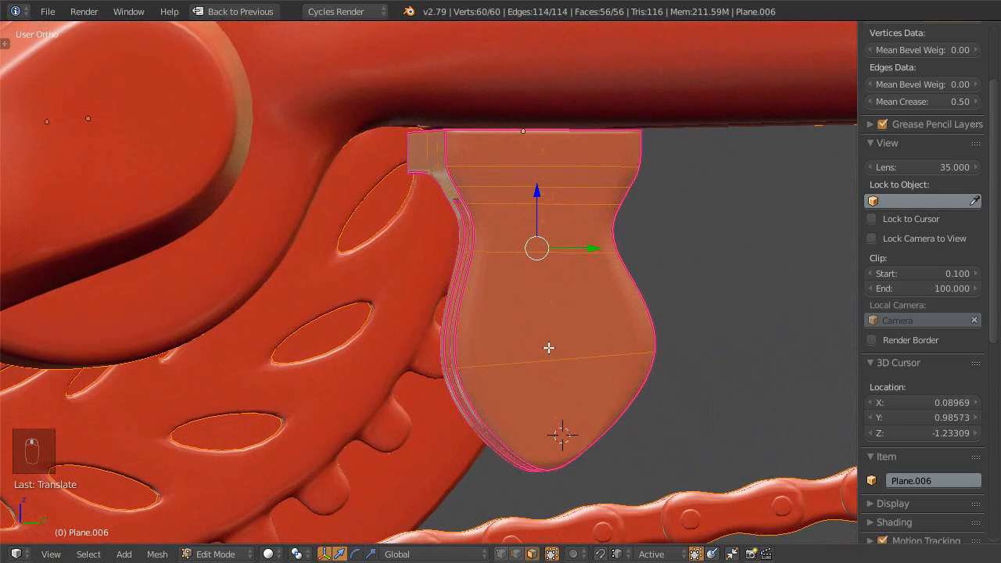
- Save the file, and in Object Mode hide every object except the bracket
key("ctrl+s")
key("Tab")
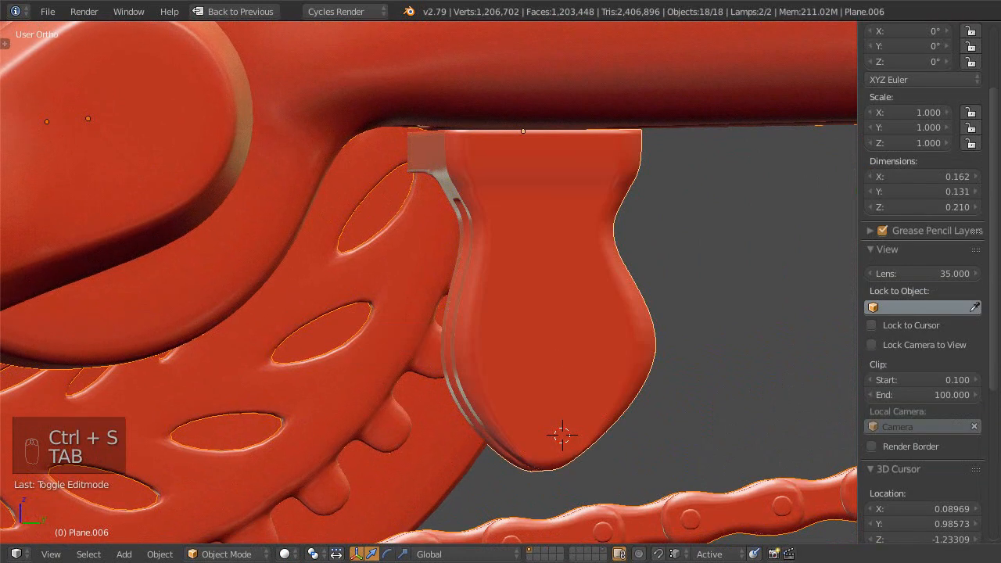
key("shift+h")
key("Tab")
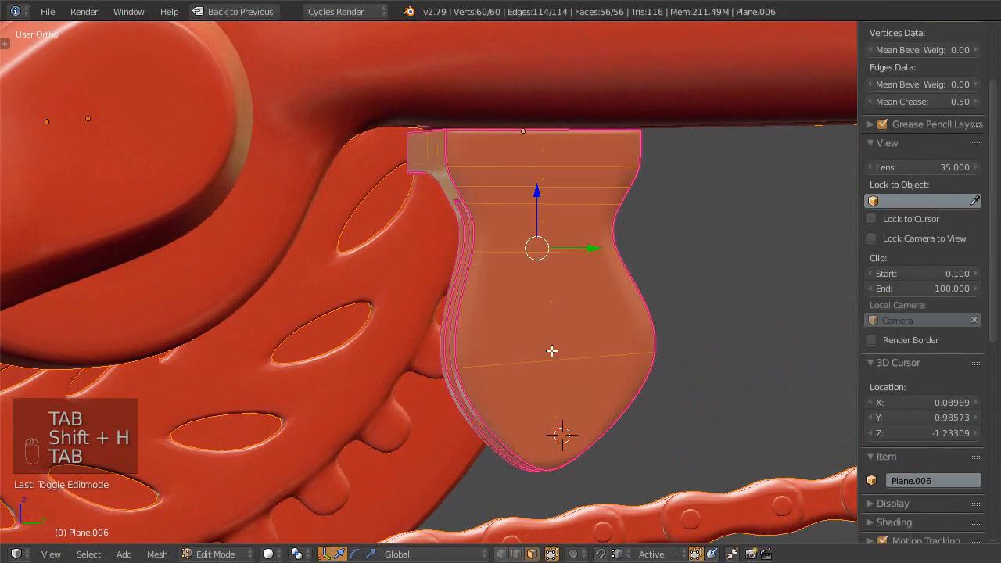
key("Escape")
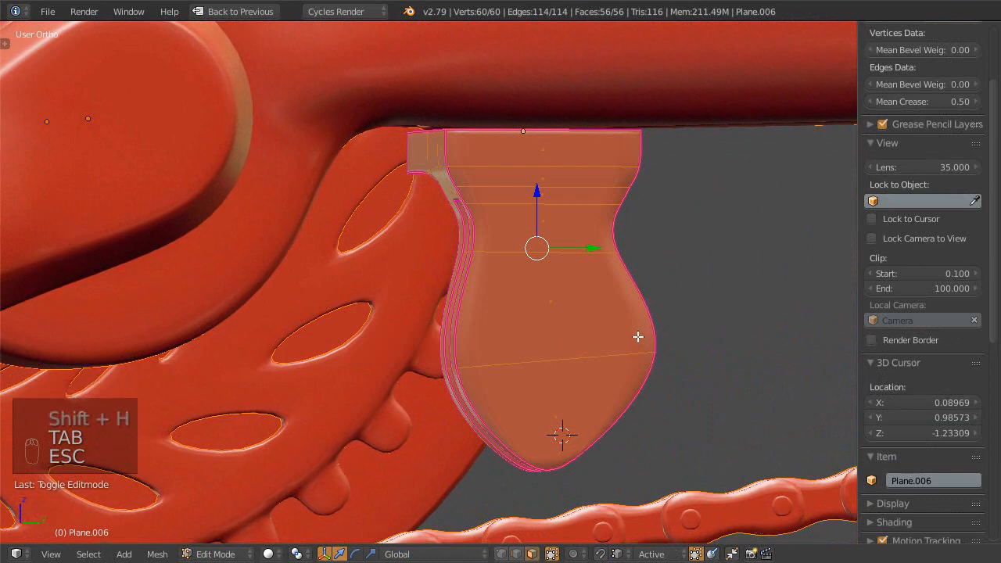
key("Tab")
key("a")
key("a")
right_click(642, 329)
key("shift+h")
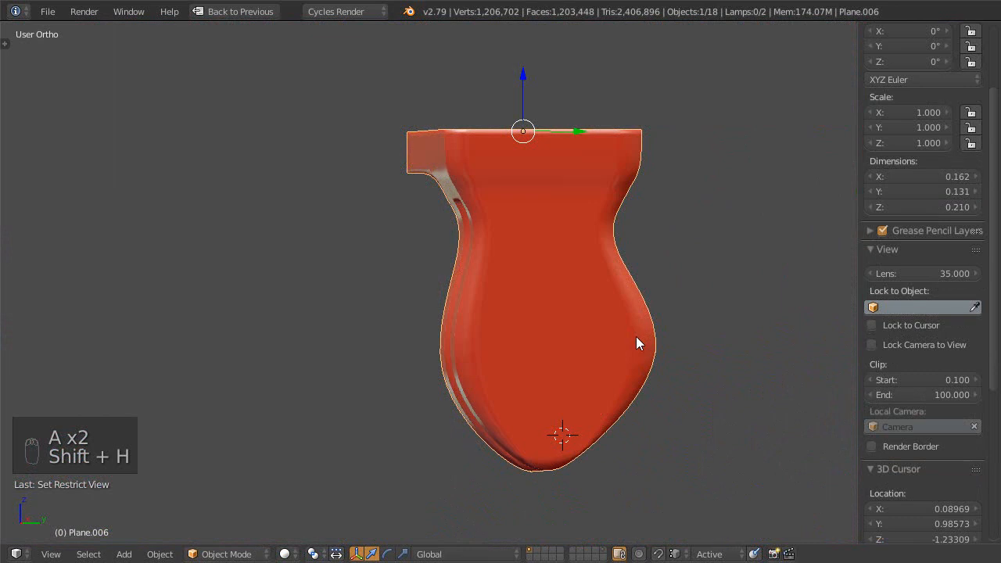
- Compare the bracket in Edit Mode with the kickstand pivot and the whole bicycle in the reference photo
key("Tab")
middle_click_drag(634, 345, 665, 373)
key("shift+space")
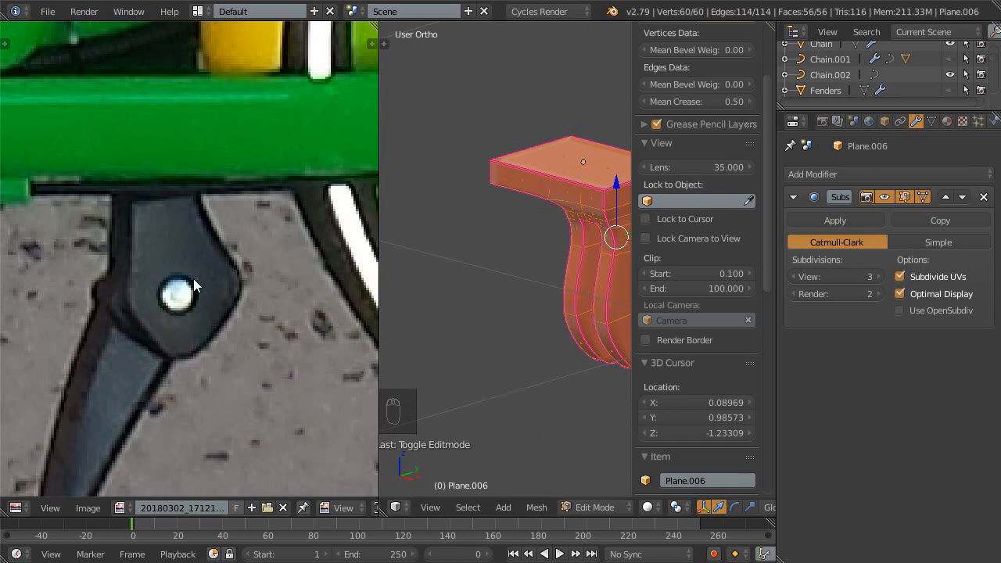
key("shift+space")
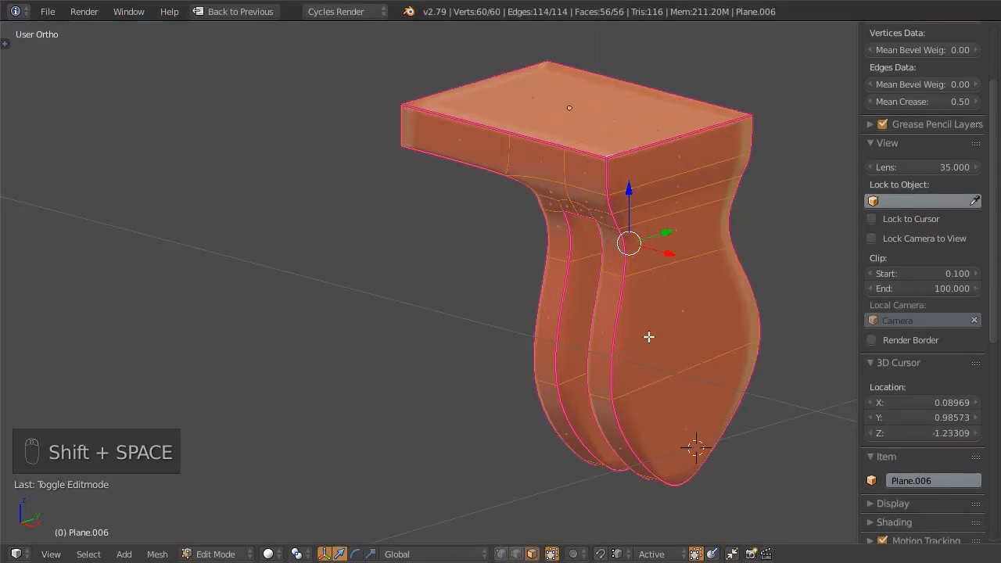
key("shift+space")
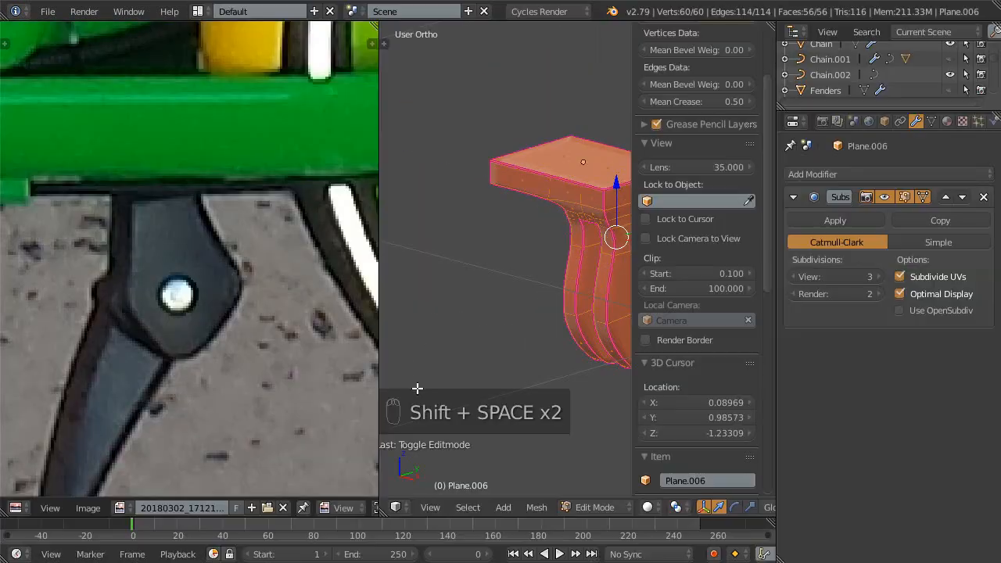
scroll(190, 190, "down", 10)
scroll(208, 289, "up", 7)
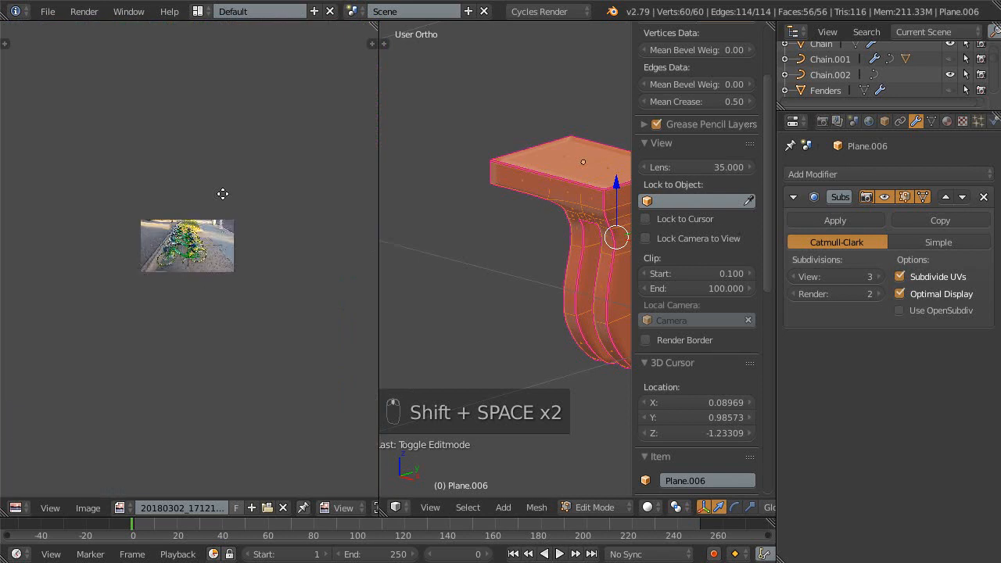
scroll(221, 264, "up", 3)
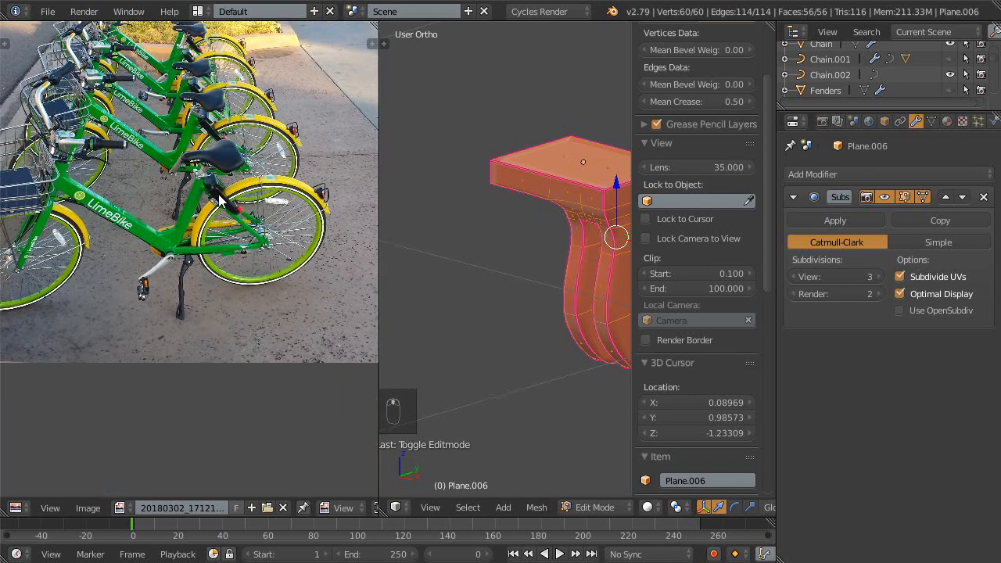
key("shift+space")
- Select a matching lower cross edge on each of the bracket's two prongs and snap the 3D cursor to their midpoint
middle_click_drag(567, 305, 511, 315)
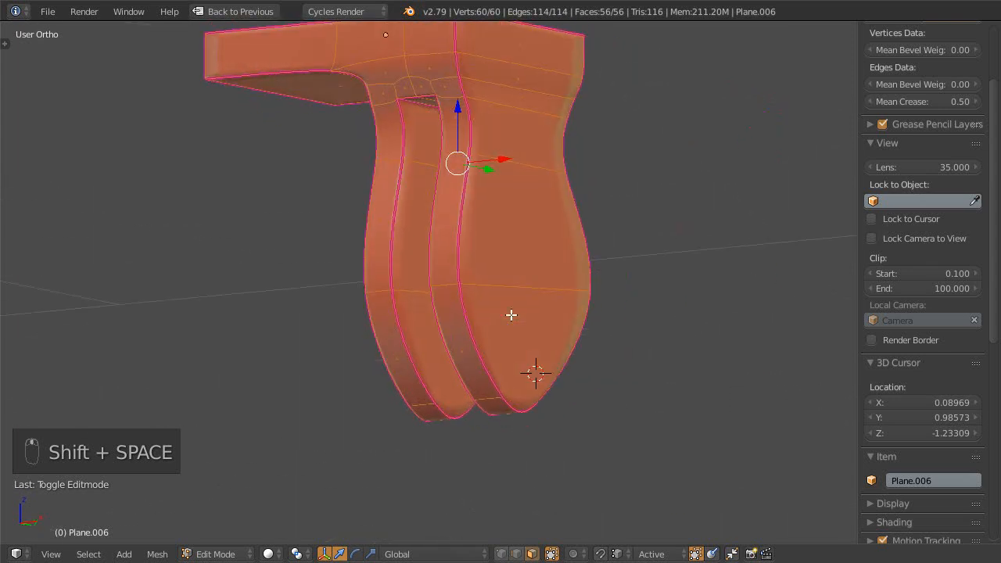
key("ctrl+Tab")
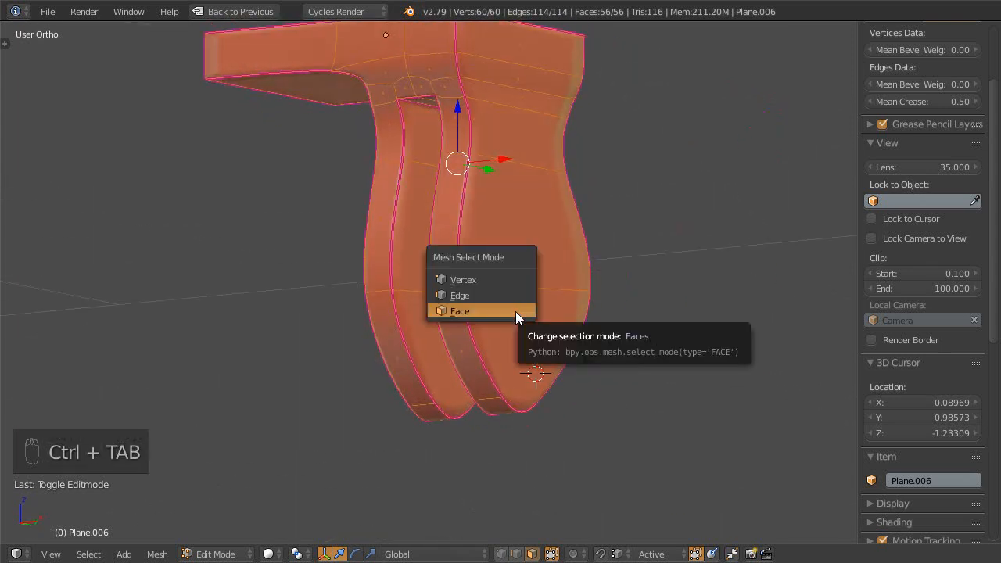
left_click(516, 311)
right_click(518, 303)
middle_click_drag(504, 306, 493, 333)
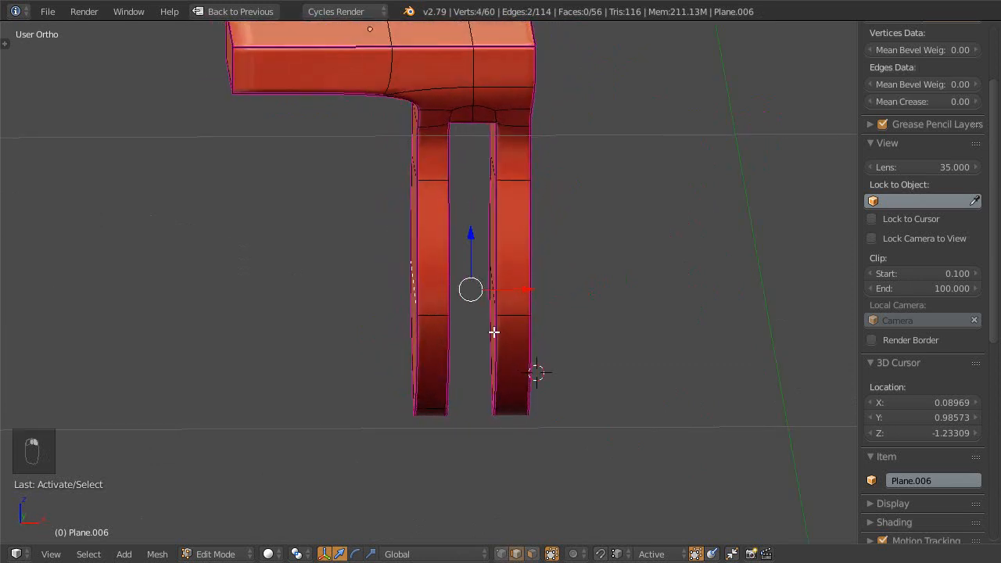
key("shift+s")
left_click(560, 336)
middle_click_drag(570, 337, 545, 332)
- Add a default cylinder at the 3D cursor and set the bracket's subdivision level to 0
key("shift+a")
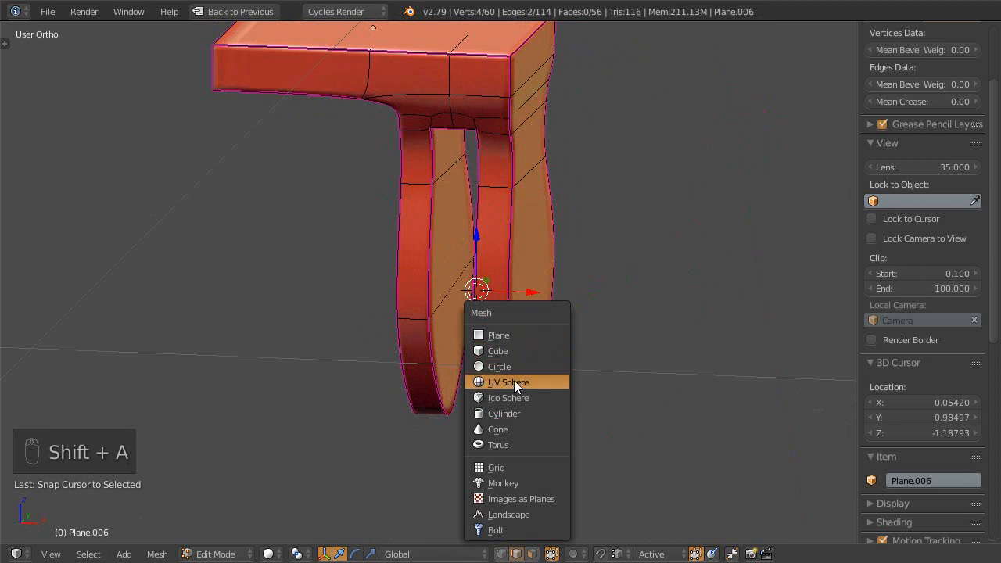
left_click(509, 413)
scroll(538, 294, "down", 3)
key("ctrl+0")
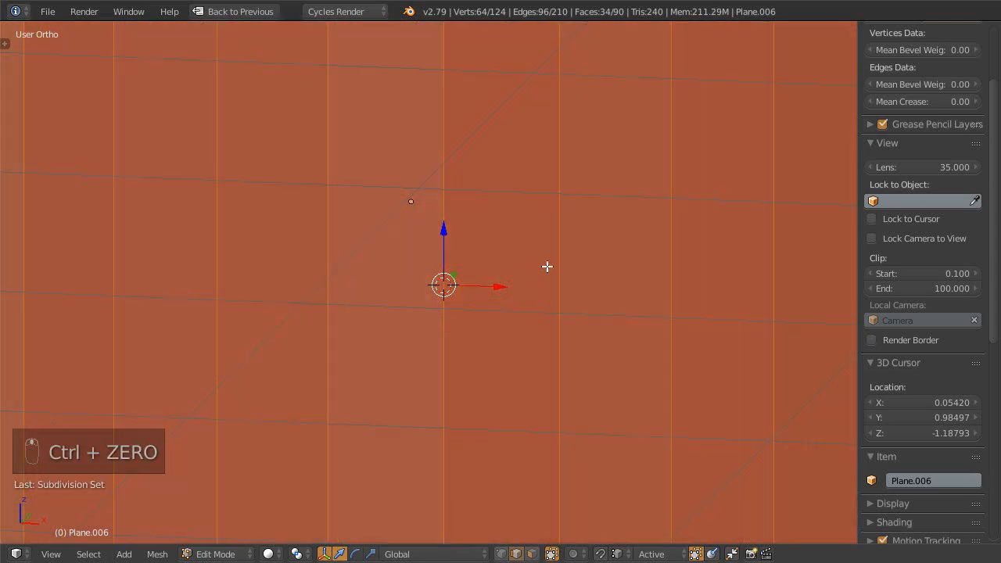
scroll(378, 342, "down", 4)
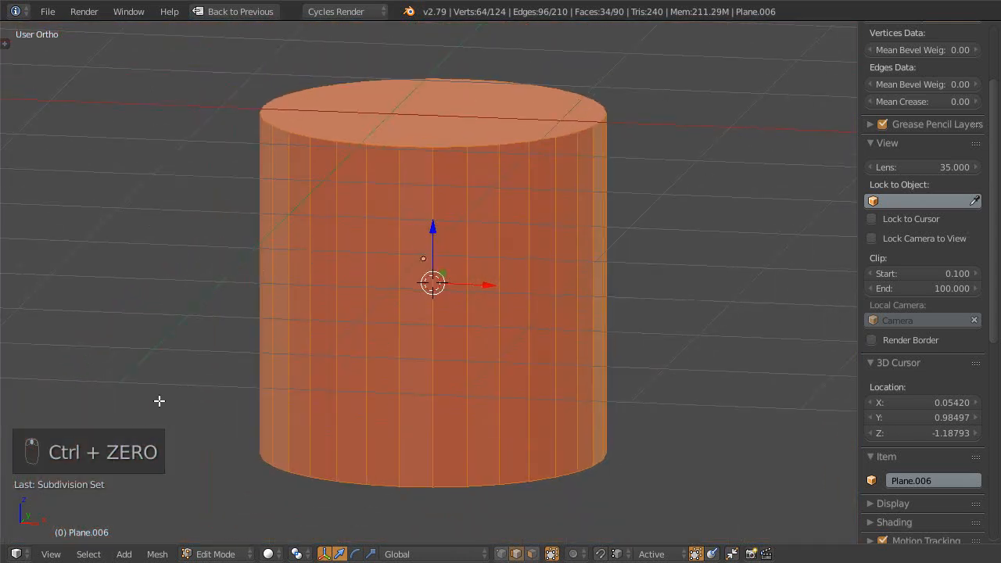
key("t")
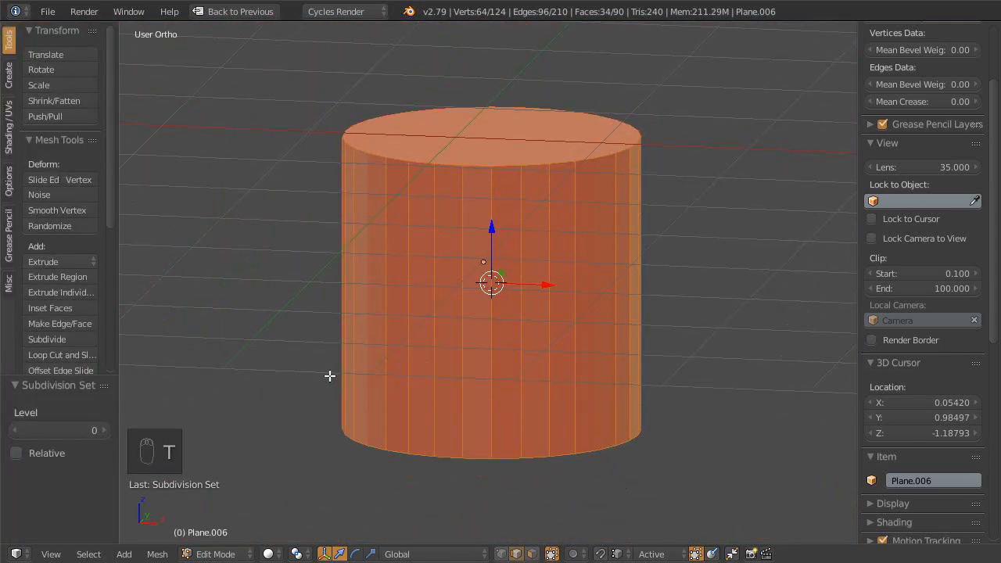
- Undo the first cylinder and add a new one with 6 vertices at the 3D cursor
key("ctrl+z")
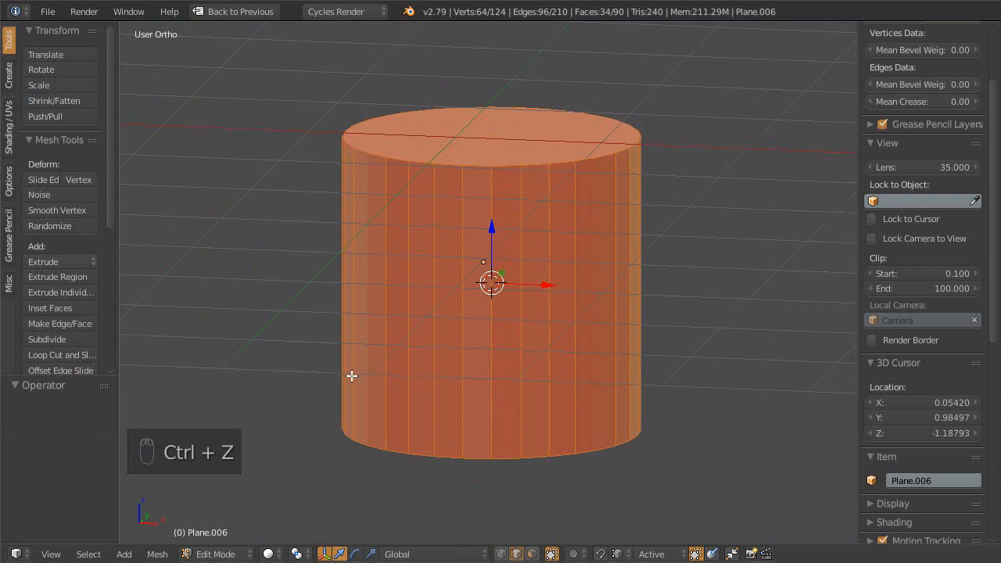
key("ctrl+z")
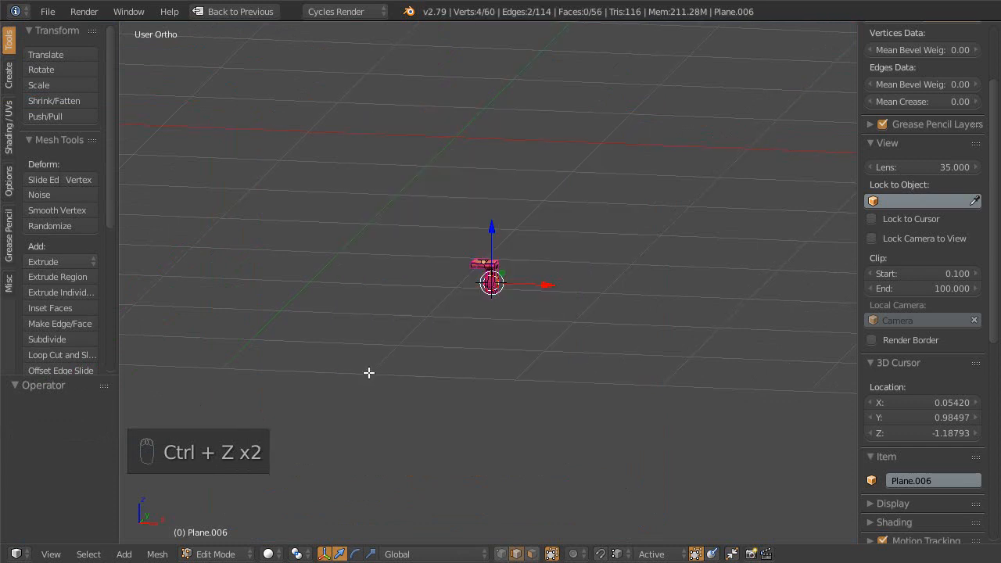
key("shift+a")
left_click(346, 373)
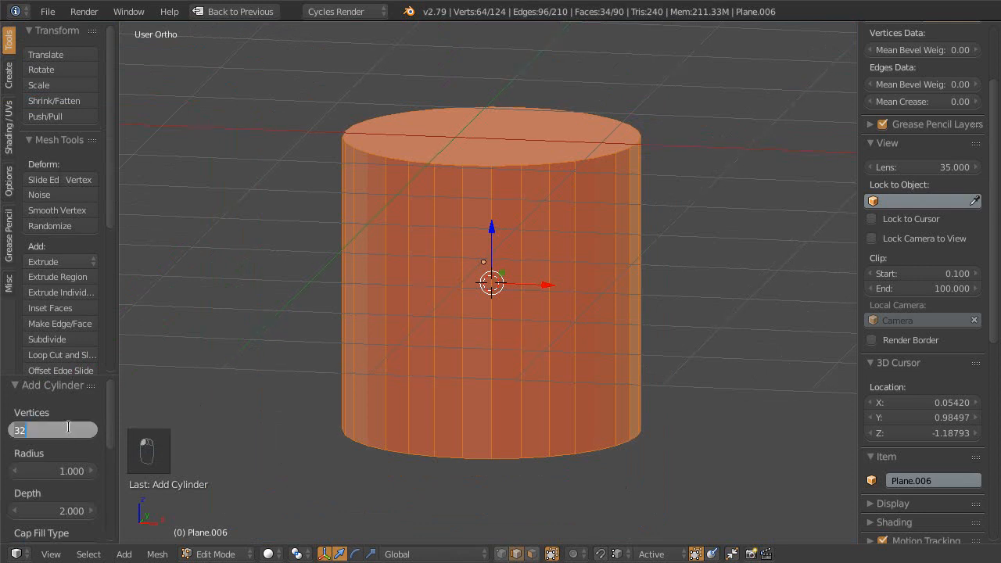
key("Return")
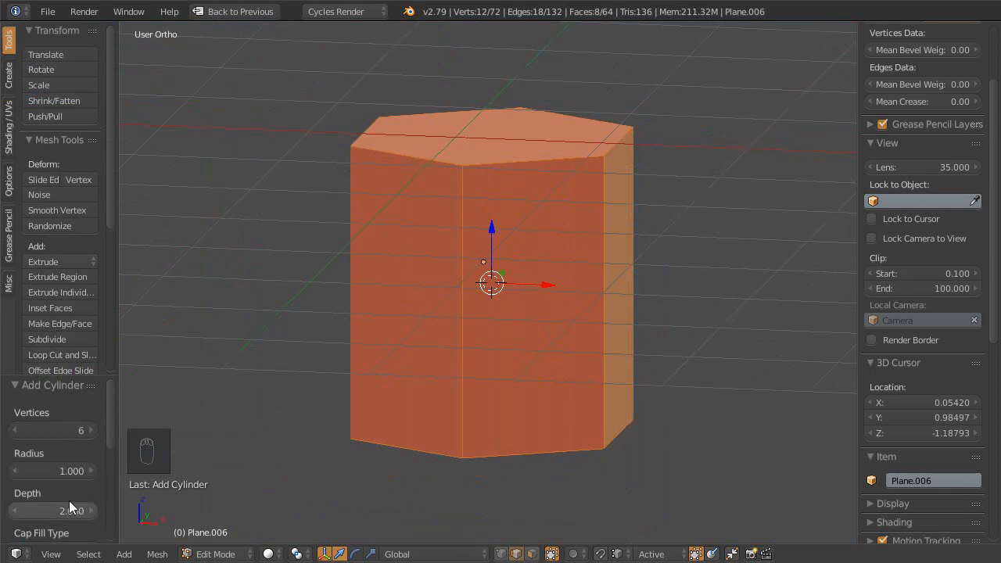
- Set the six-sided cylinder's radius to 0.010 and depth to 0.160, and check its size between the prongs
middle_click_drag(68, 500, 69, 439)
left_click_drag(72, 417, 6, 460)
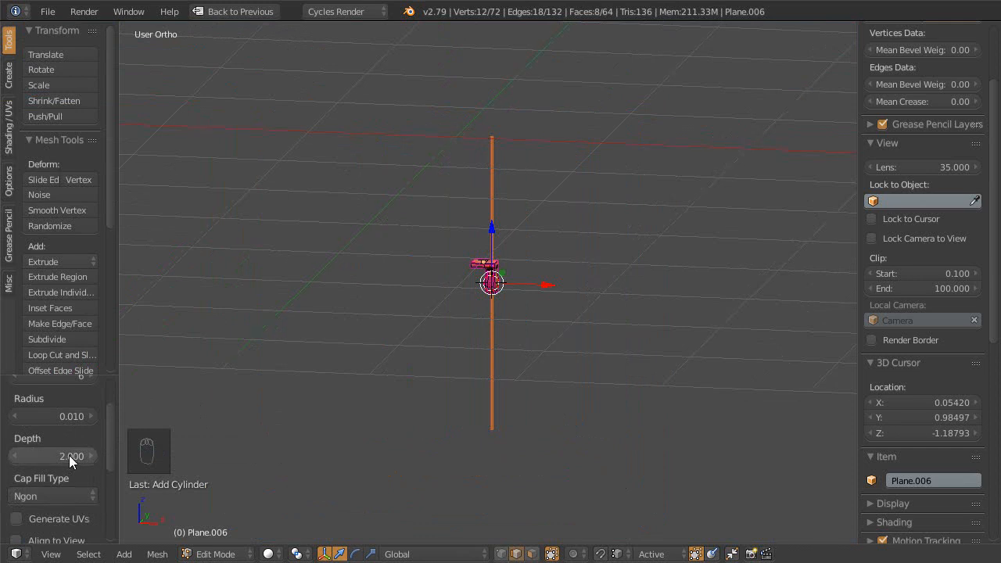
left_click_drag(78, 456, 93, 461)
left_click_drag(64, 456, 51, 453)
key("shift+b")
left_click_drag(436, 268, 516, 321)
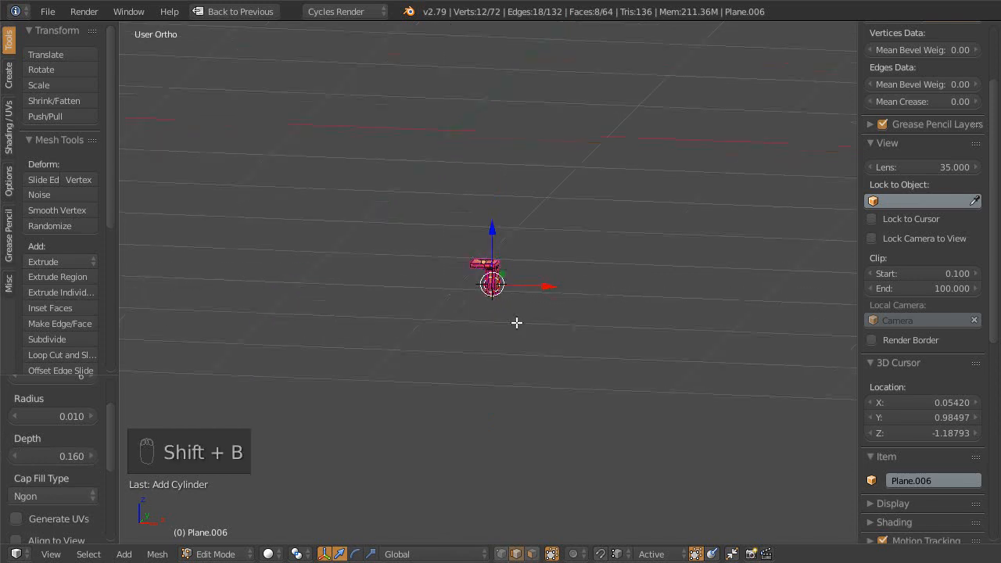
scroll(538, 448, "up", 1)
middle_click_drag(538, 447, 506, 300, "shift")
scroll(540, 319, "up", 2)
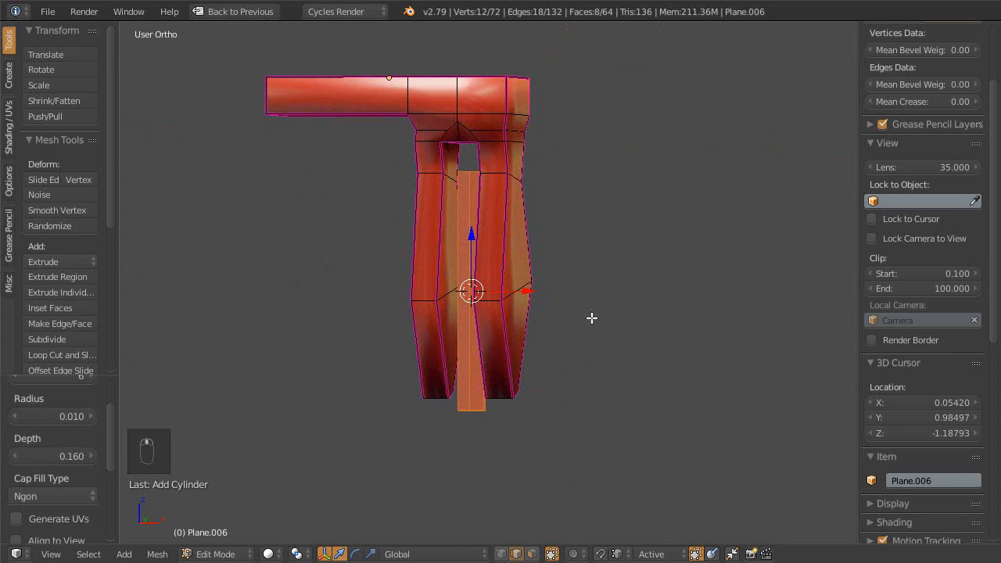
- Reduce the six-sided cylinder's depth to 0.090 and rotate it 90° about the global Y axis so it crosses both prongs
left_click_drag(82, 451, 16, 449)
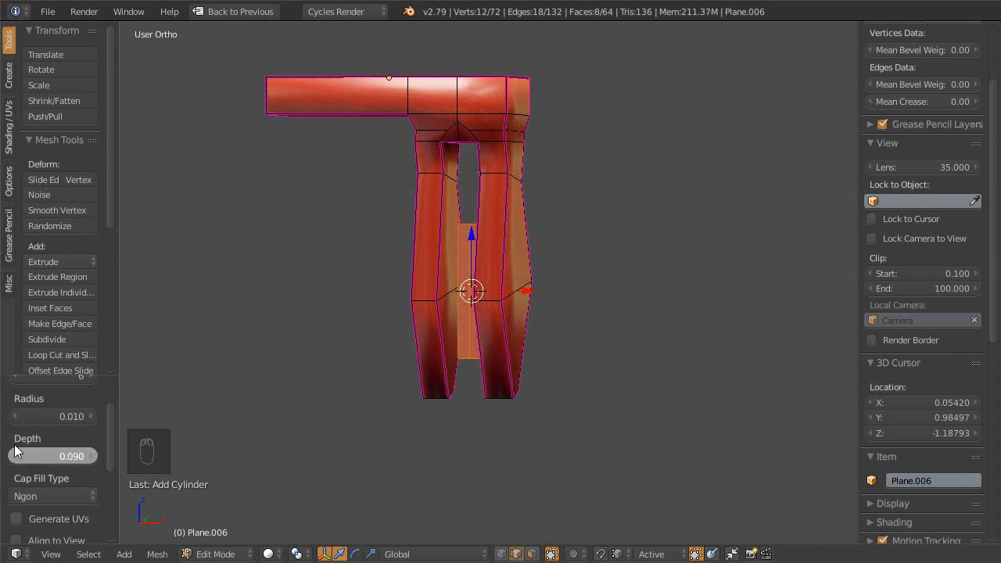
key("r")
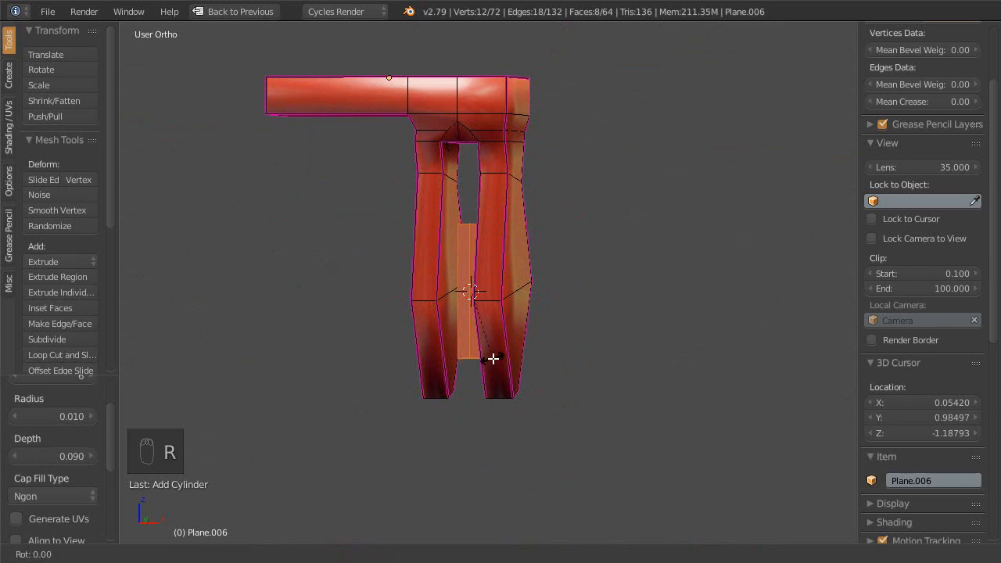
type("y90")
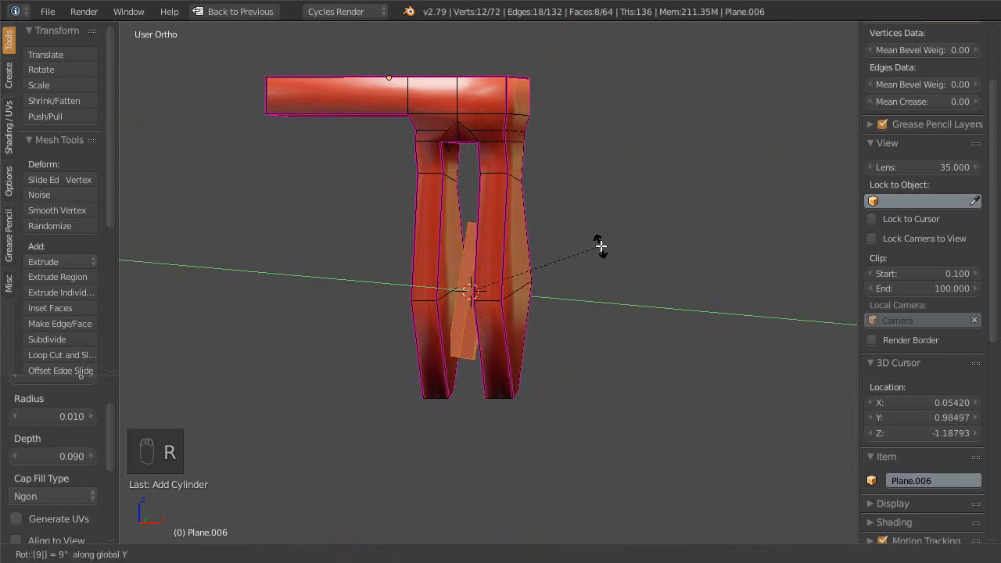
key("Return")
scroll(535, 331, "up", 3)
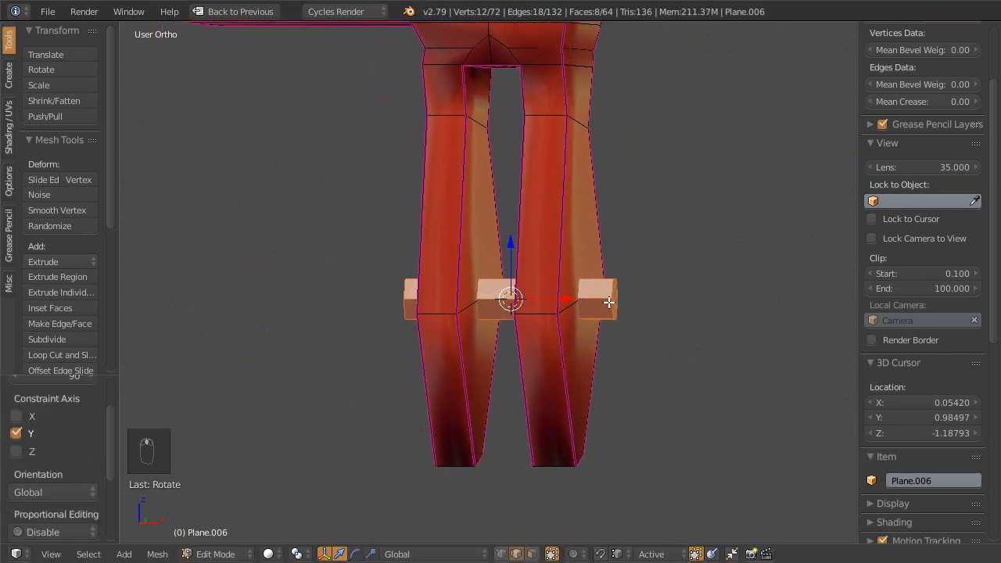
middle_click_drag(588, 310, 505, 327)
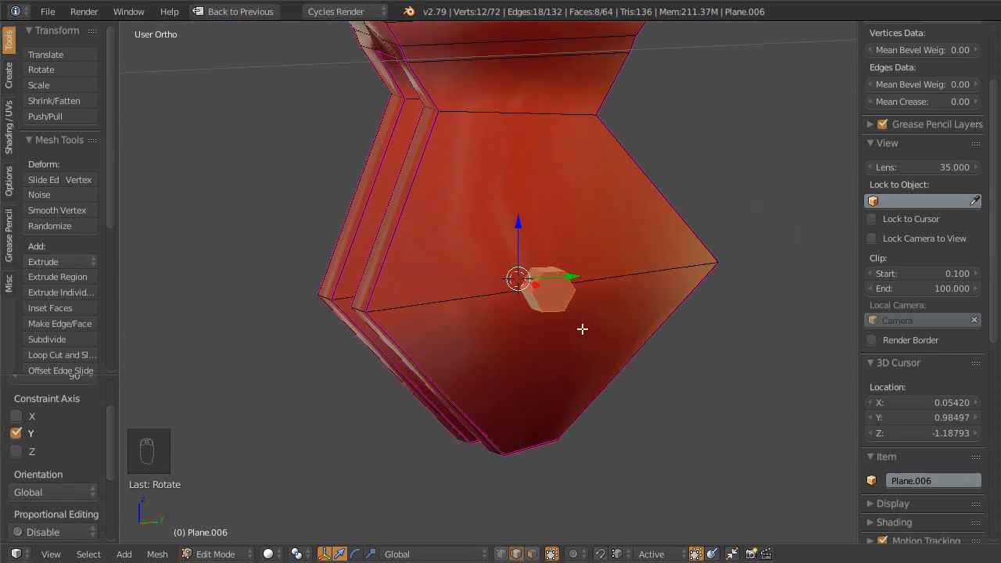
- Scale the bolt to about 2.079 on every axis except X and set the object's subdivision level to 3
key("s")
key("shift+x")
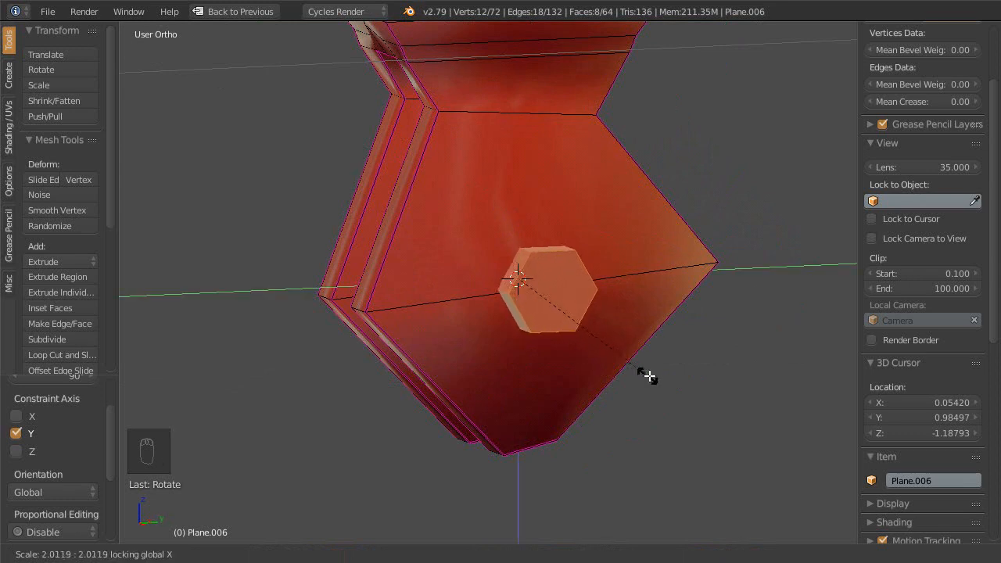
left_click(648, 379)
middle_click_drag(648, 380, 602, 377)
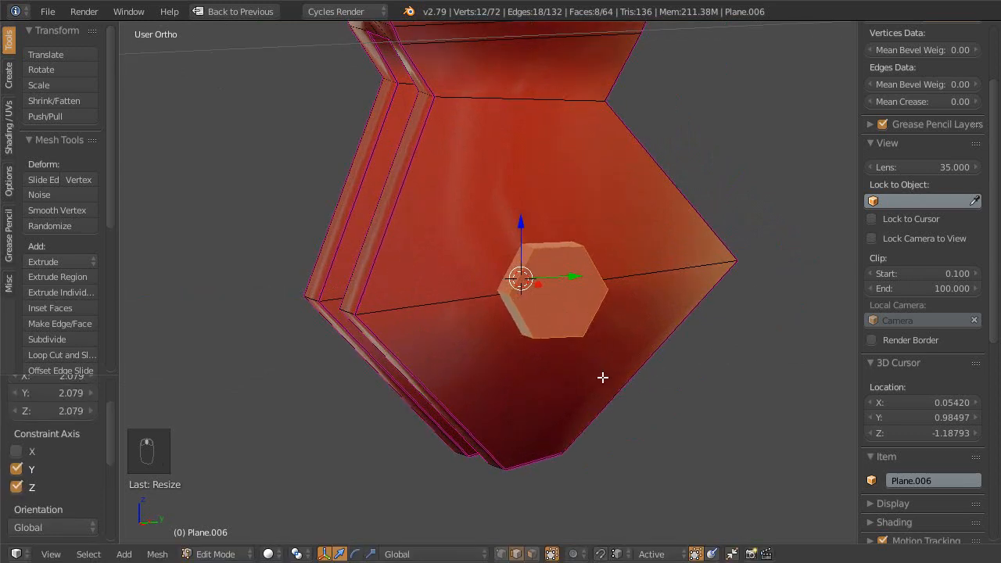
key("ctrl+3")
middle_click_drag(581, 187, 547, 297)
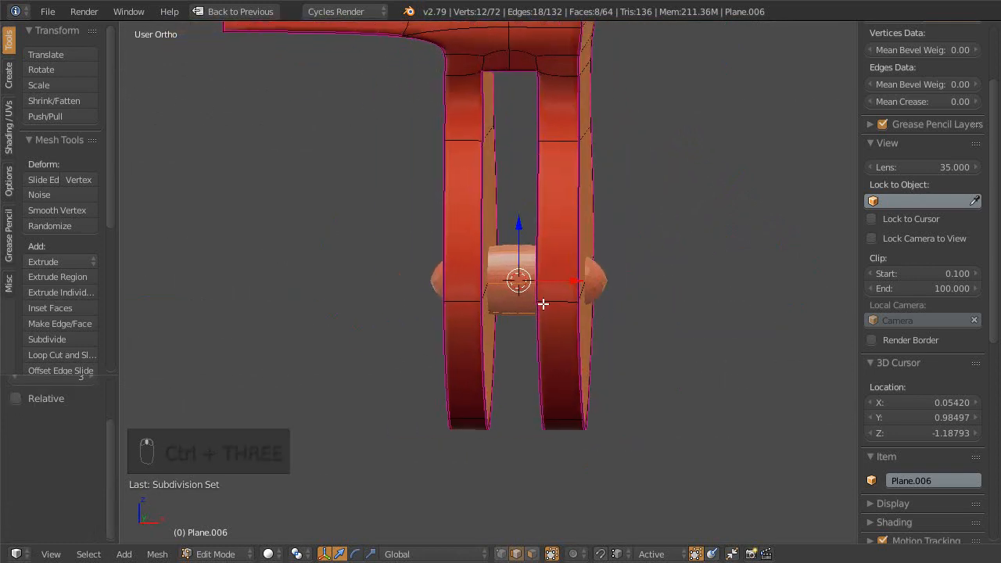
key("Tab")
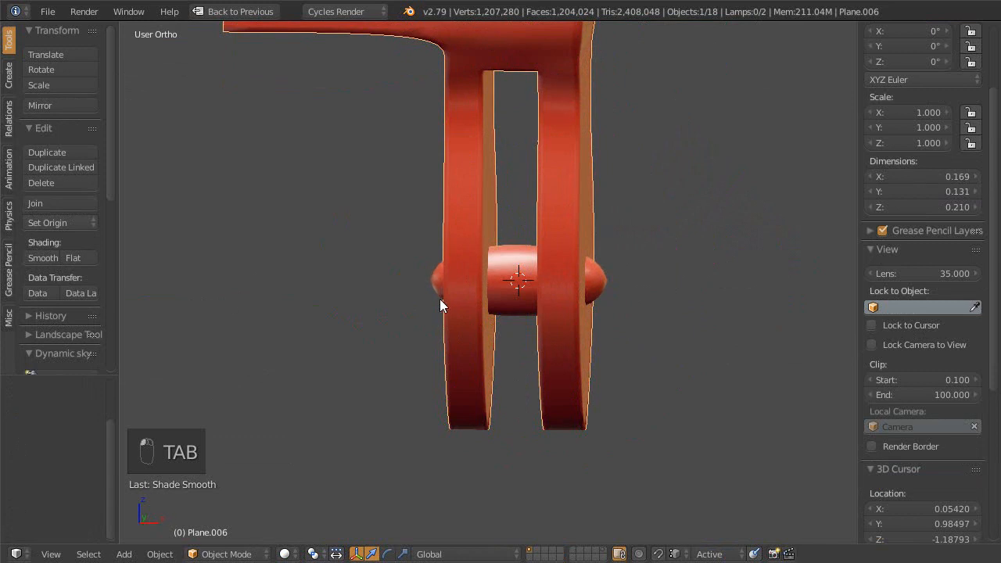
key("Tab")
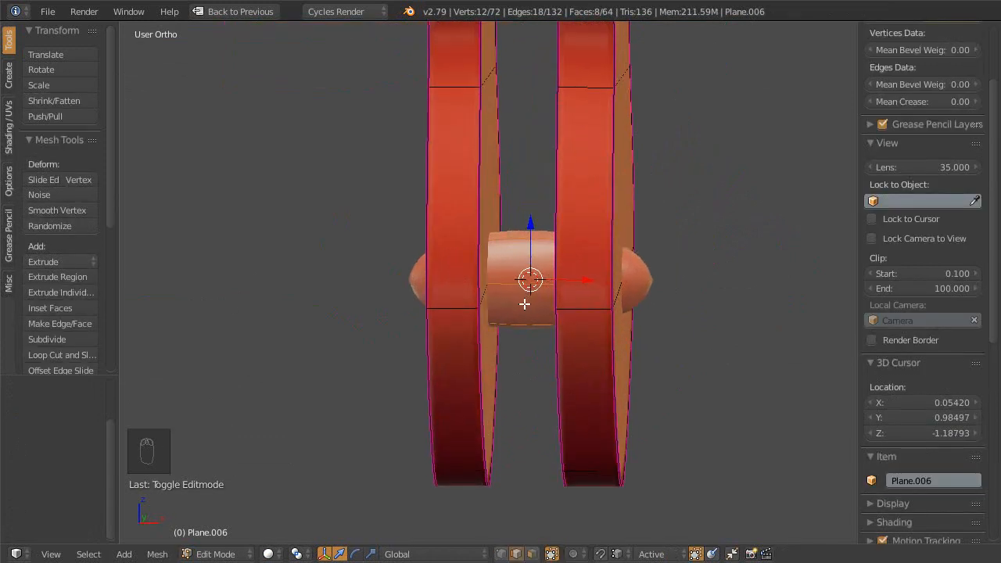
- Isolate the bolt, cut an edge loop around its middle and bevel that loop by about 0.041
key("shift+h")
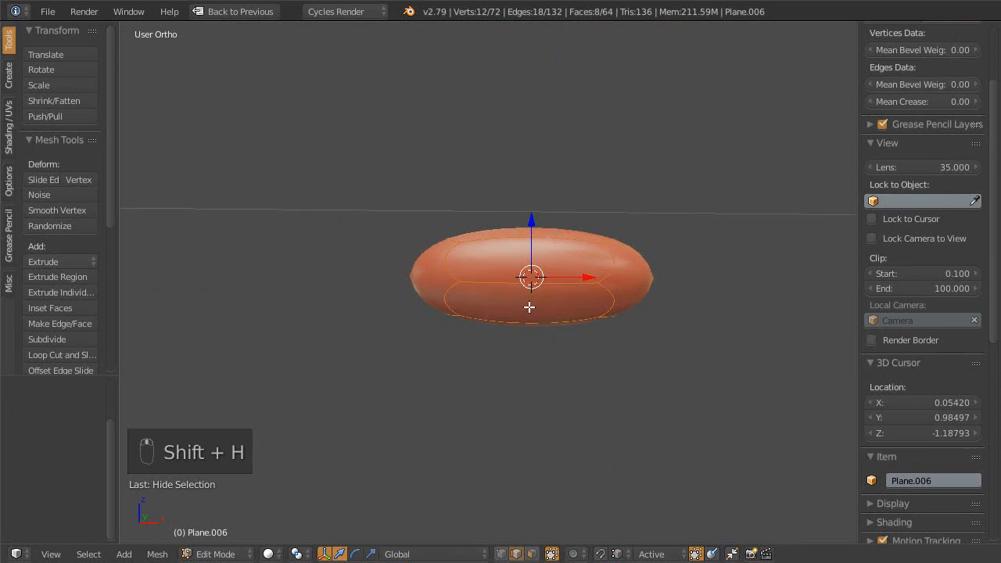
key("ctrl+r")
left_click(530, 304)
right_click(531, 318)
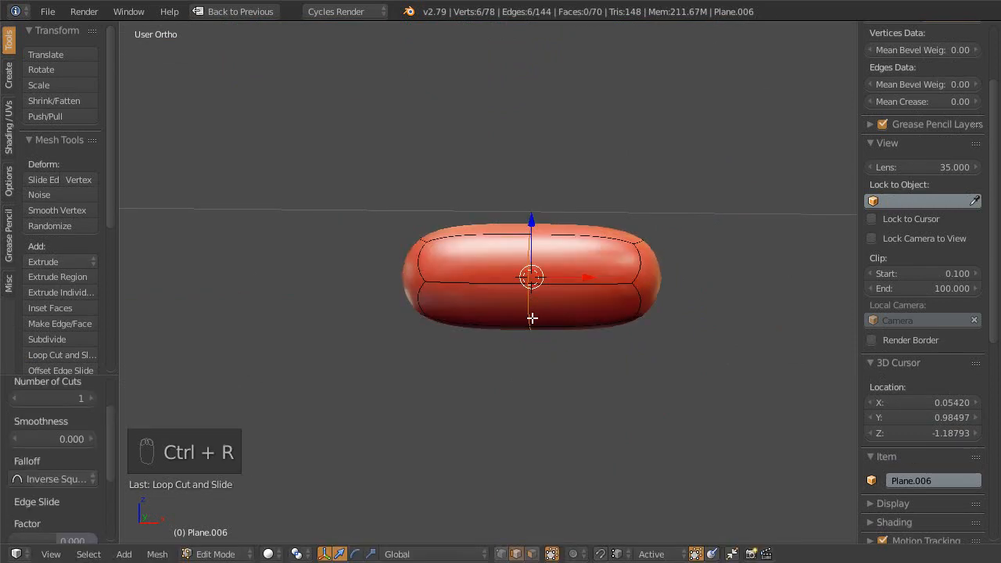
key("ctrl+b")
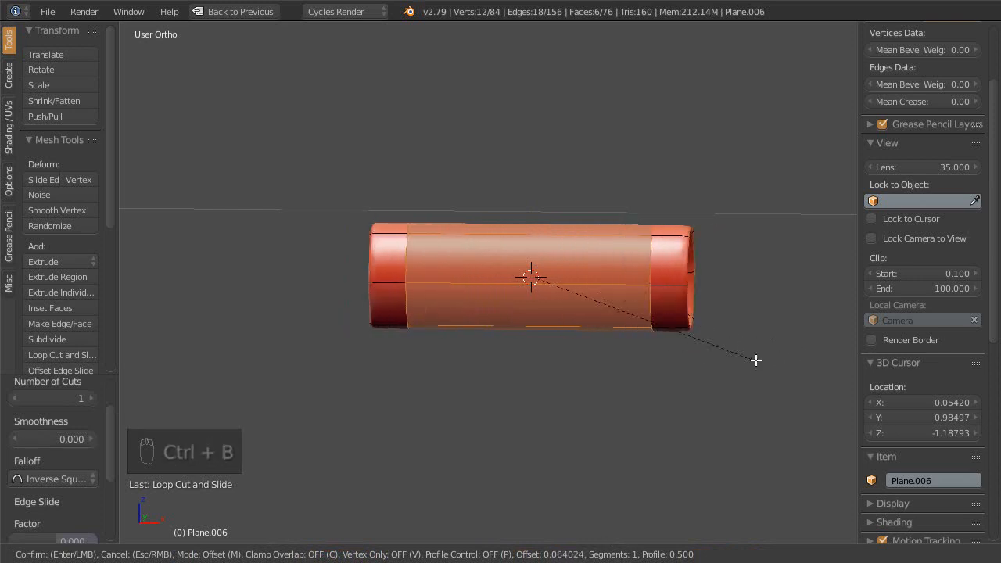
left_click(676, 347)
scroll(607, 302, "down", 2)
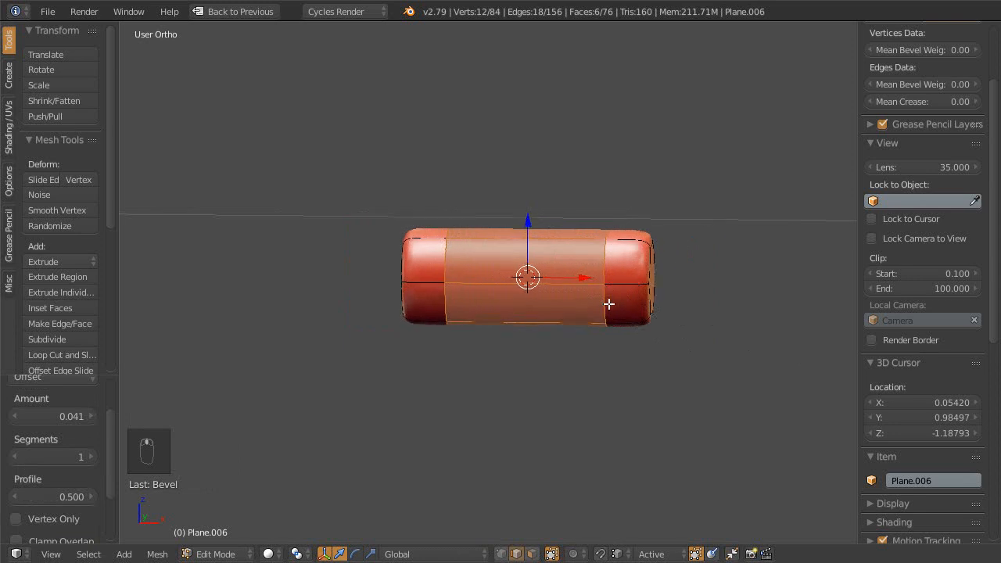
- Add another centred edge loop around the bolt, unhide the bracket and deselect everything
key("ctrl+r")
left_click(513, 301)
right_click(516, 305)
middle_click_drag(516, 305, 504, 276)
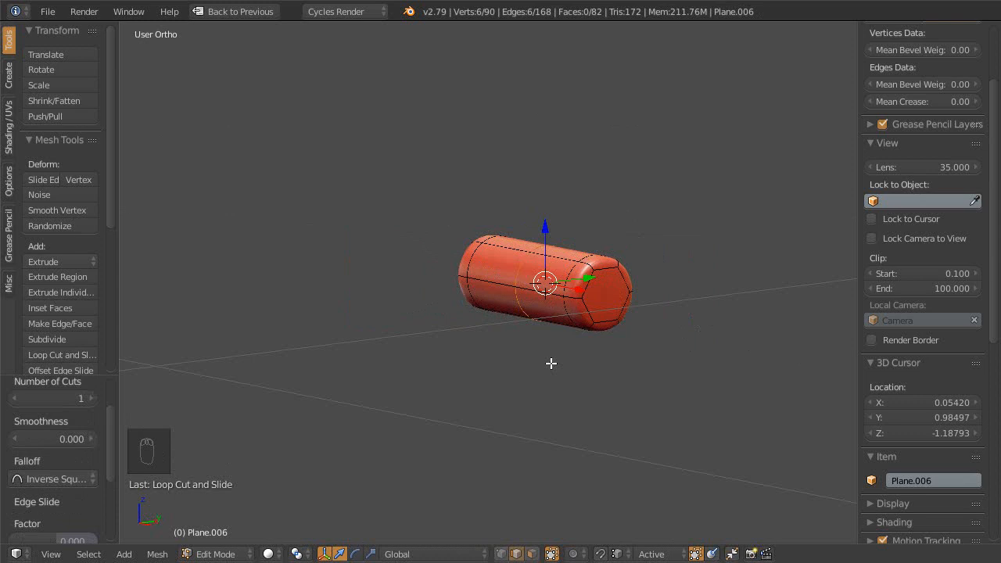
key("alt+h")
mouse_move(565, 353)
middle_mouse_down()
mouse_move(583, 360)
mouse_move(514, 358)
mouse_move(584, 311)
mouse_move(565, 340)
mouse_move(576, 340)
middle_mouse_up()
key("ctrl+i")
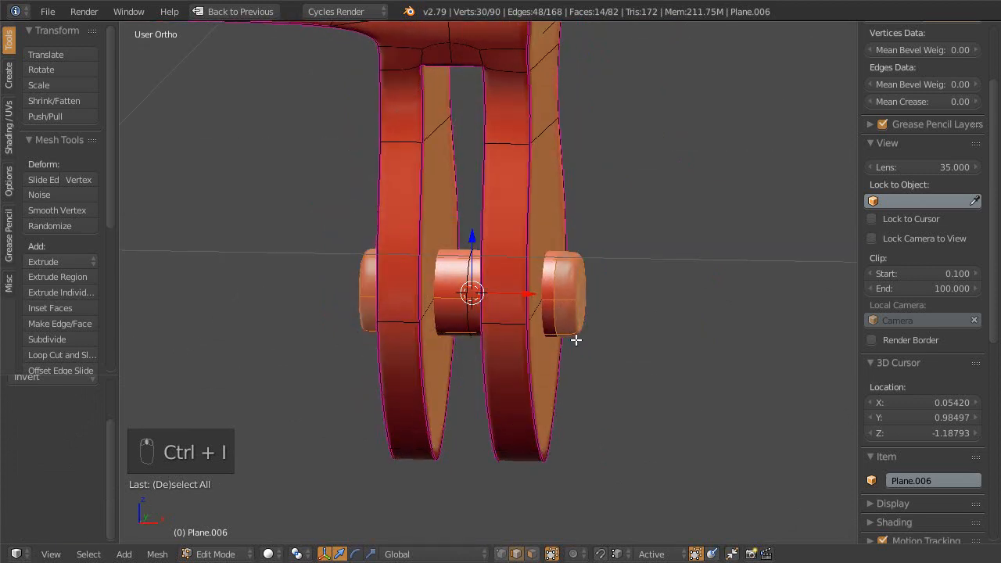
key("a")
key("a")
key("a")
key("a")
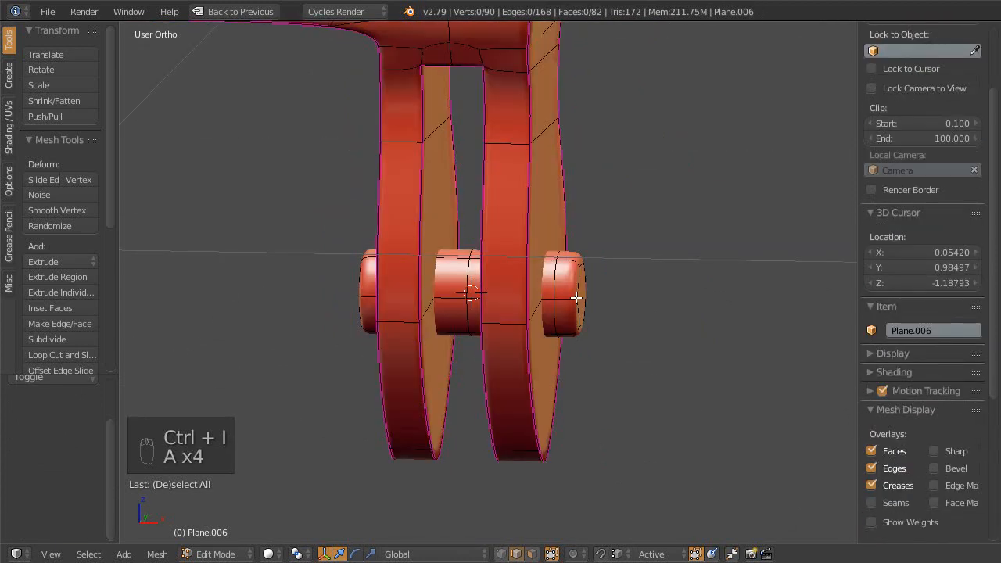
- Select the whole bolt, scale it to about 0.789 along X and save the file
key("l")
middle_click_drag(581, 364, 638, 363)
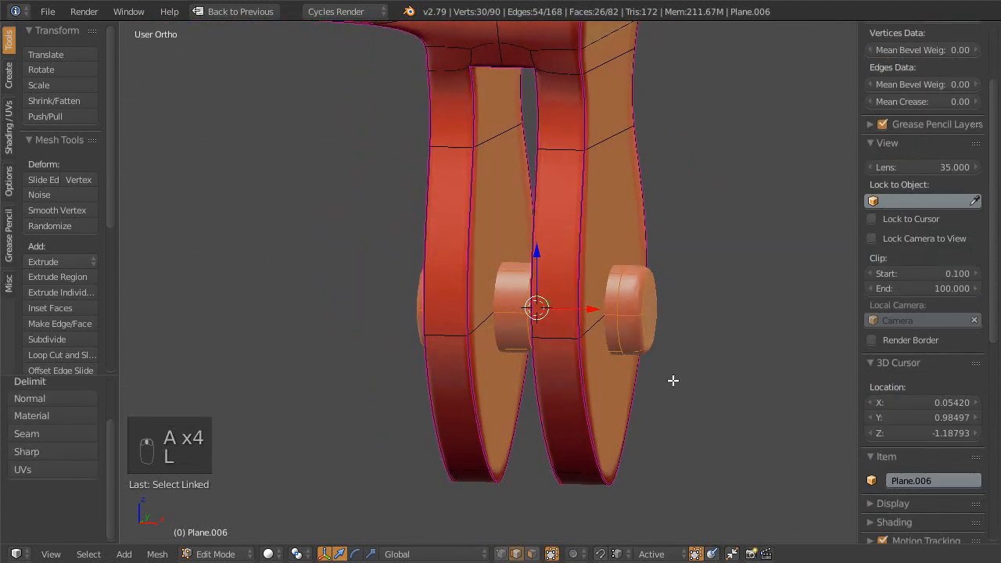
key("s")
key("x")
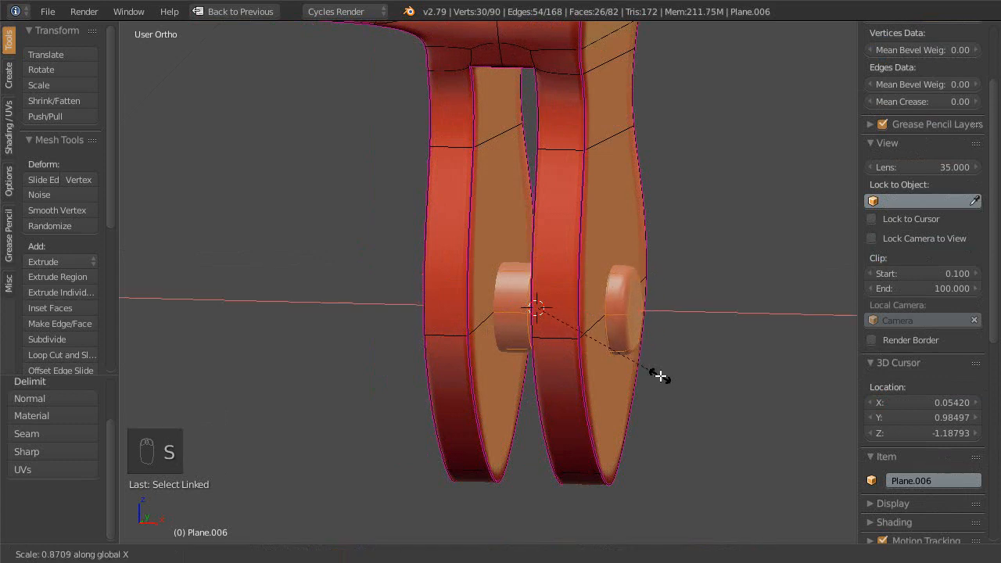
left_click(630, 361)
middle_click_drag(607, 357, 571, 327)
key("ctrl+s")
left_click(529, 315)
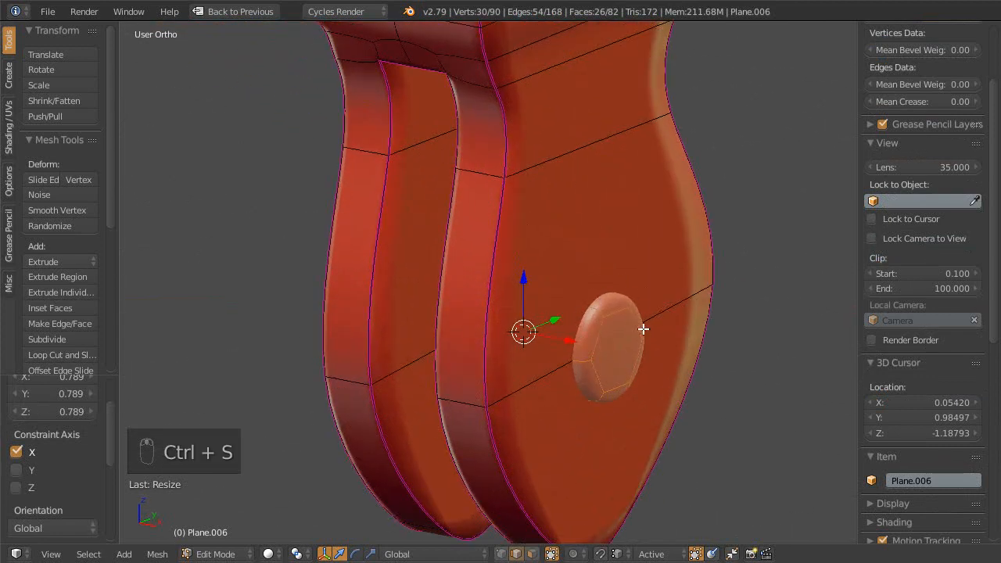
- Inspect the bracket and its bolt from several angles and save the file again
middle_click_drag(586, 398, 557, 396)
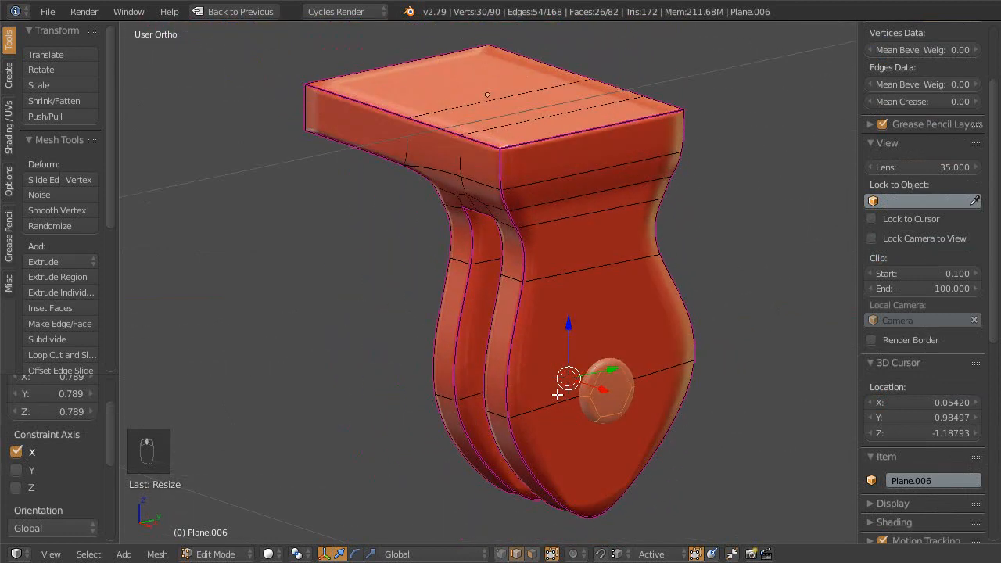
middle_click_drag(554, 266, 548, 309, "ctrl")
scroll(549, 308, "down", 1)
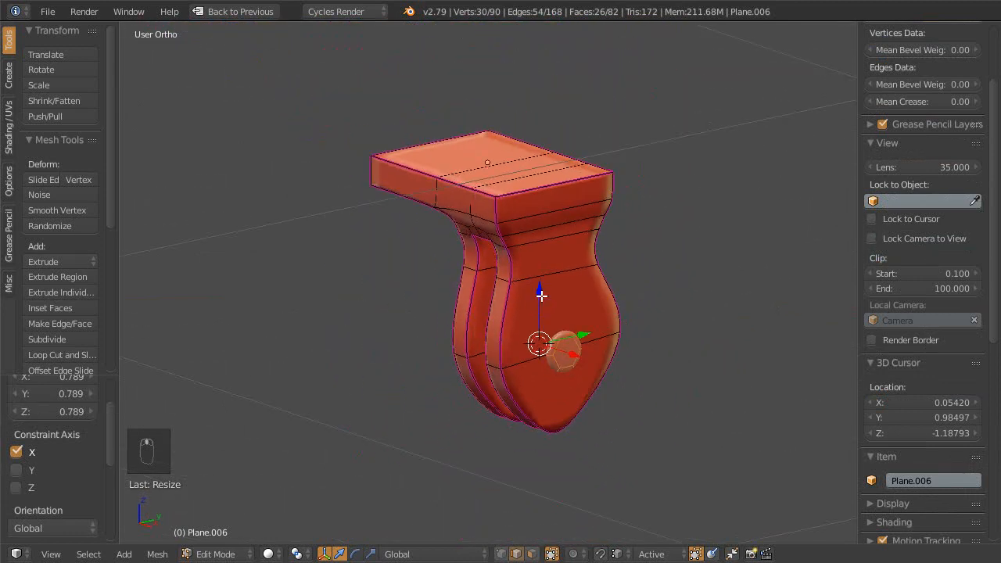
key("ctrl+s")
left_click(585, 351)
middle_click_drag(585, 351, 545, 334)
middle_click_drag(546, 335, 575, 433, "ctrl")
middle_click_drag(568, 439, 559, 300, "shift")
scroll(558, 301, "down", 4)
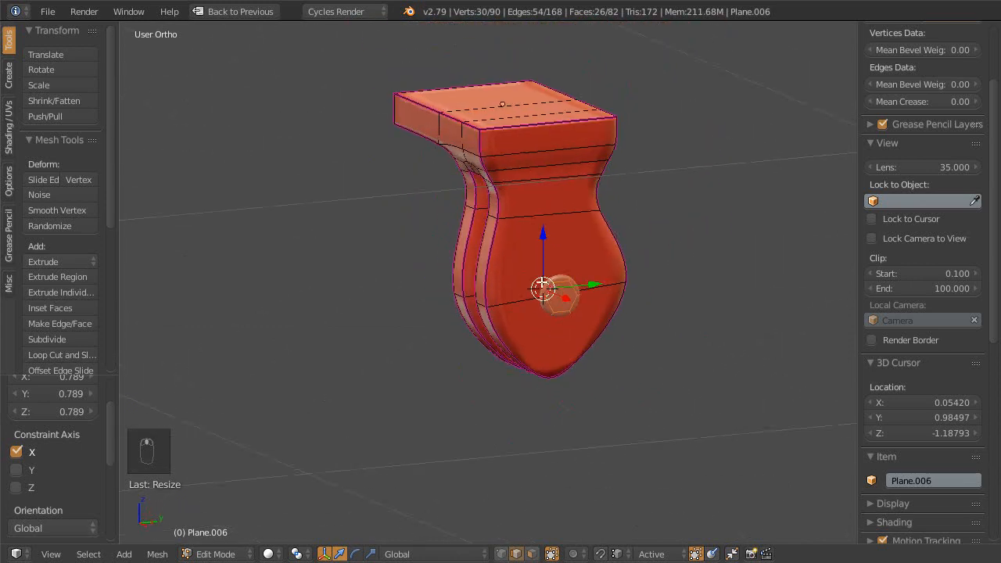
key("ctrl+s")
left_click(535, 350)
mouse_move(535, 350)
middle_mouse_down()
mouse_move(518, 362)
mouse_move(527, 365)
middle_mouse_up()
- Examine the kickstand's pivot and upper leg closely in the reference photo
key("shift+space")
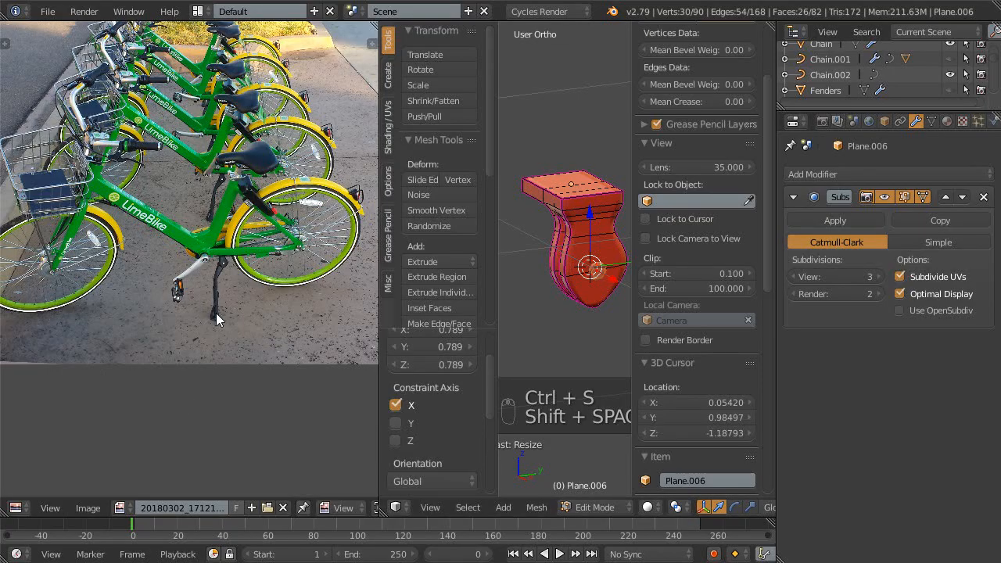
scroll(217, 319, "up", 3)
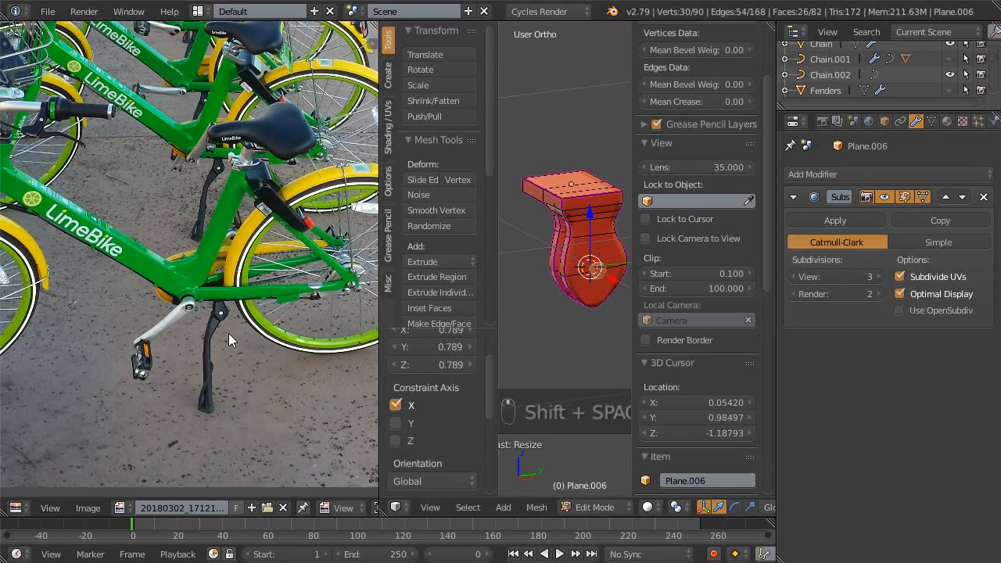
scroll(229, 339, "up", 3)
mouse_move(264, 306)
middle_mouse_down()
mouse_move(221, 143)
mouse_move(252, 186)
mouse_move(270, 248)
mouse_move(257, 289)
middle_mouse_up()
scroll(230, 156, "up", 3)
scroll(241, 207, "up", 2)
scroll(258, 239, "up", 1)
scroll(261, 253, "up", 1)
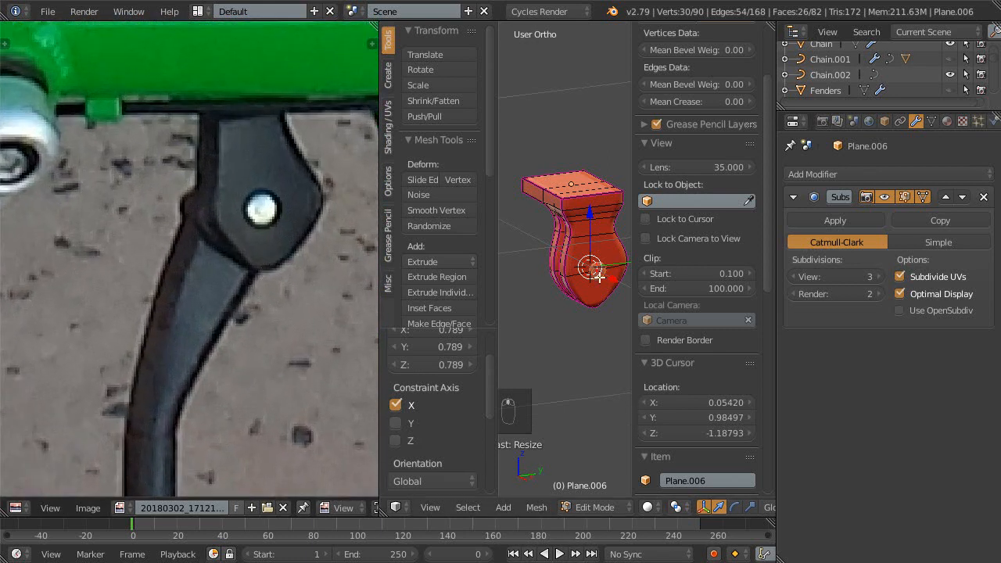
key("shift+space")
- Save the file, deselect everything and add another 6-vertex cylinder at the 3D cursor between the prongs
middle_click_drag(520, 305, 568, 312, "shift")
middle_click_drag(561, 371, 488, 363, "ctrl")
key("ctrl+s")
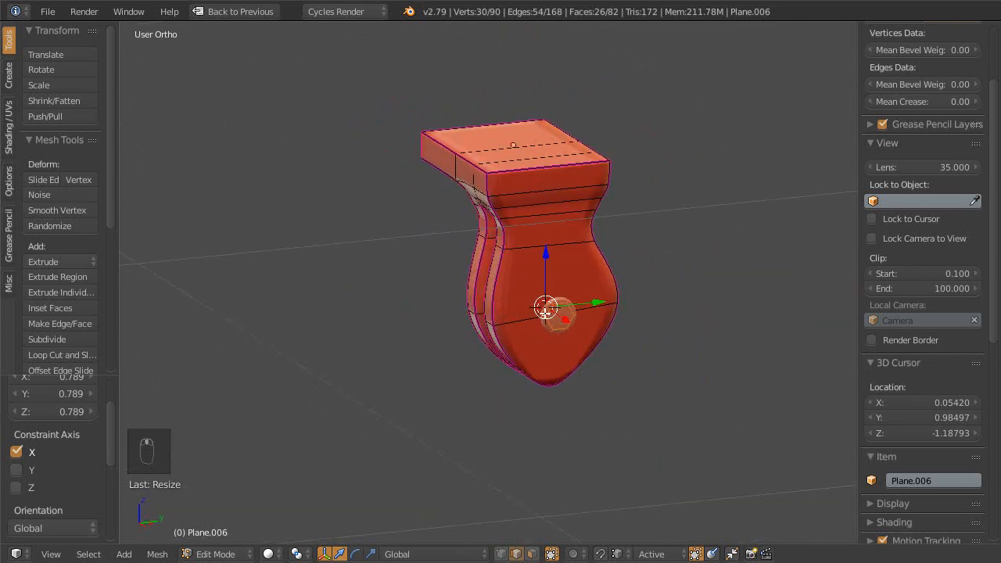
middle_click_drag(555, 333, 649, 338)
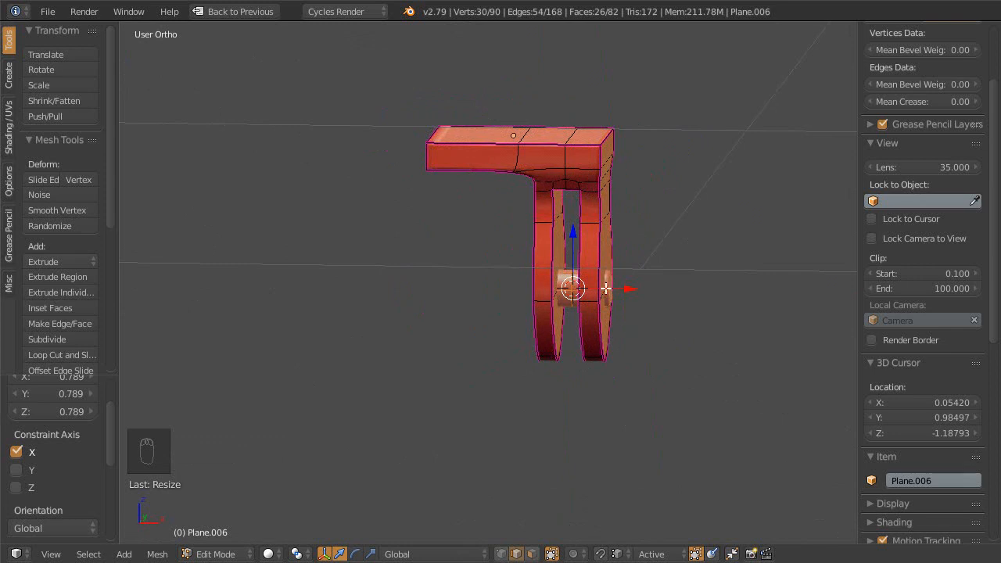
key("a")
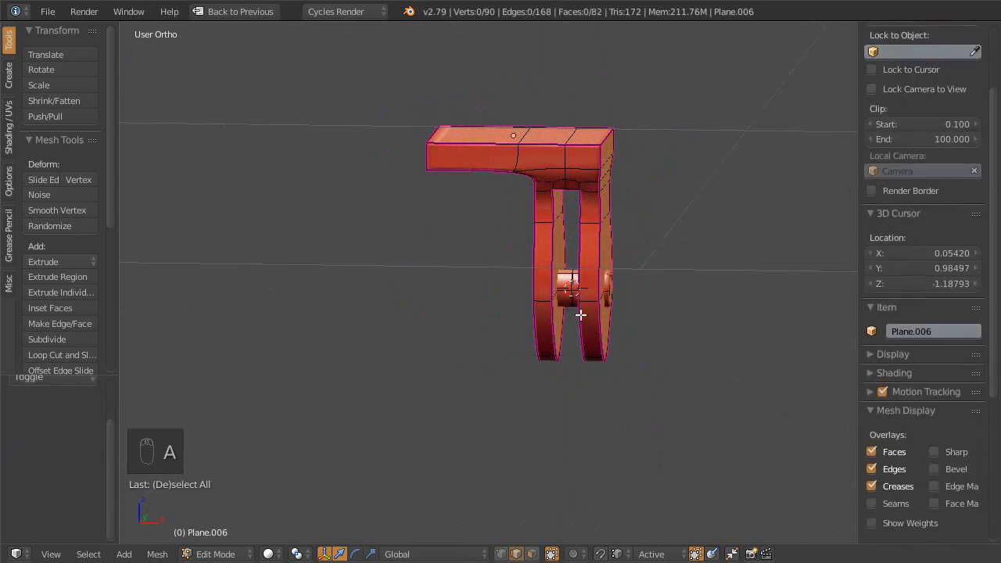
key("shift+a")
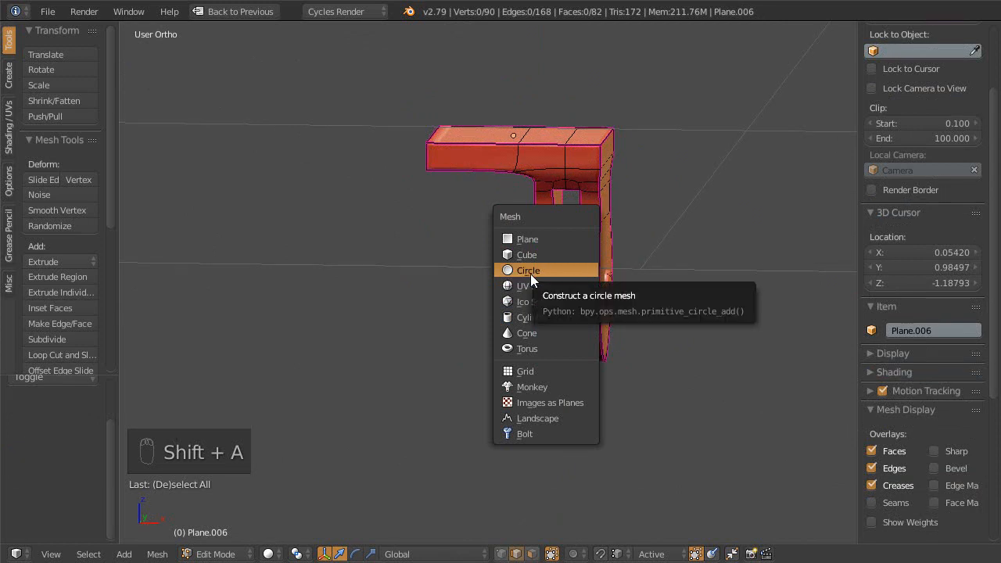
left_click(542, 317)
scroll(441, 373, "down", 3)
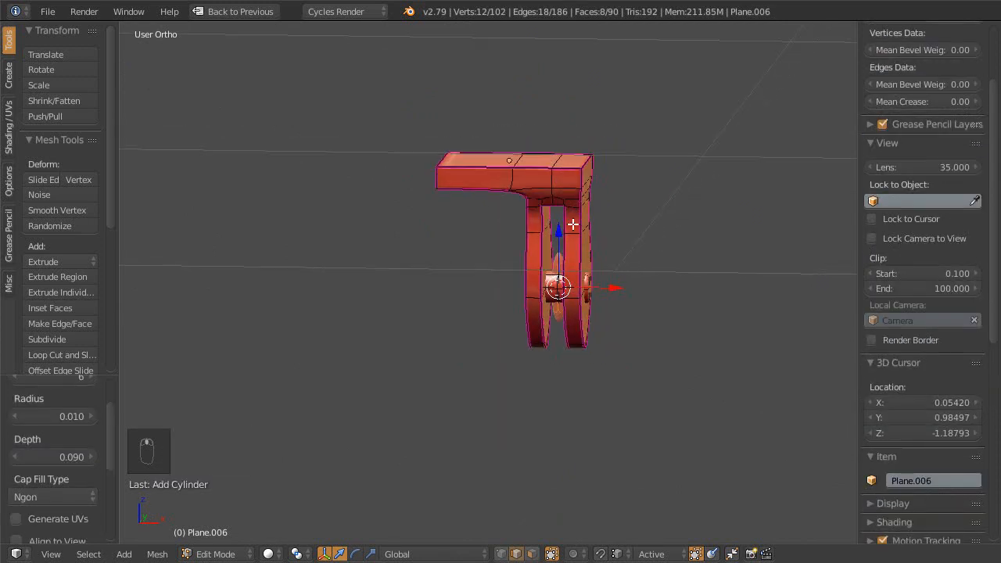
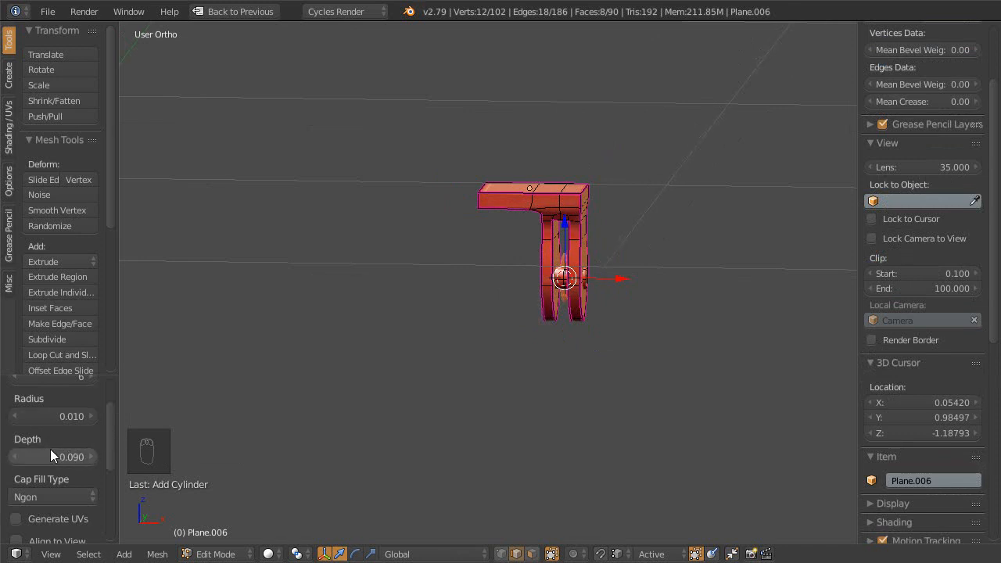
- Set the new cylinder's radius to 0.070 and depth to 0.910
scroll(104, 402, "up", 2)
scroll(105, 413, "down", 2)
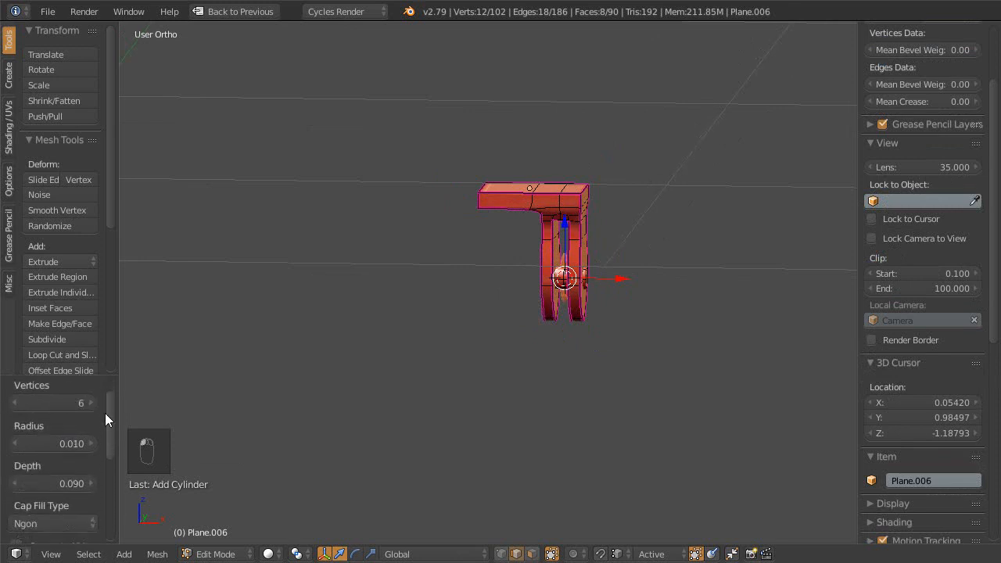
left_click_drag(47, 414, 58, 413)
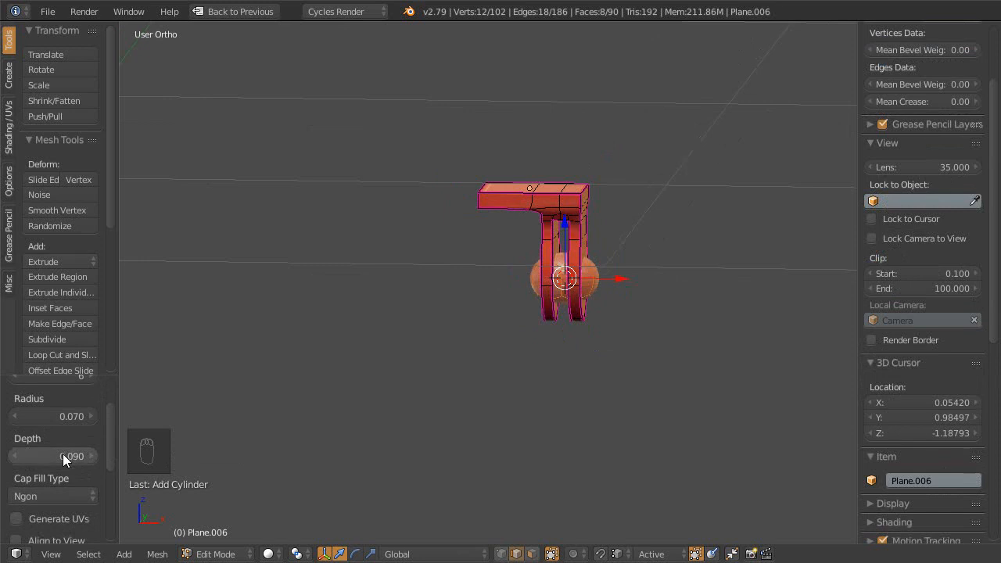
left_click_drag(29, 455, 51, 458)
middle_click_drag(468, 363, 571, 379)
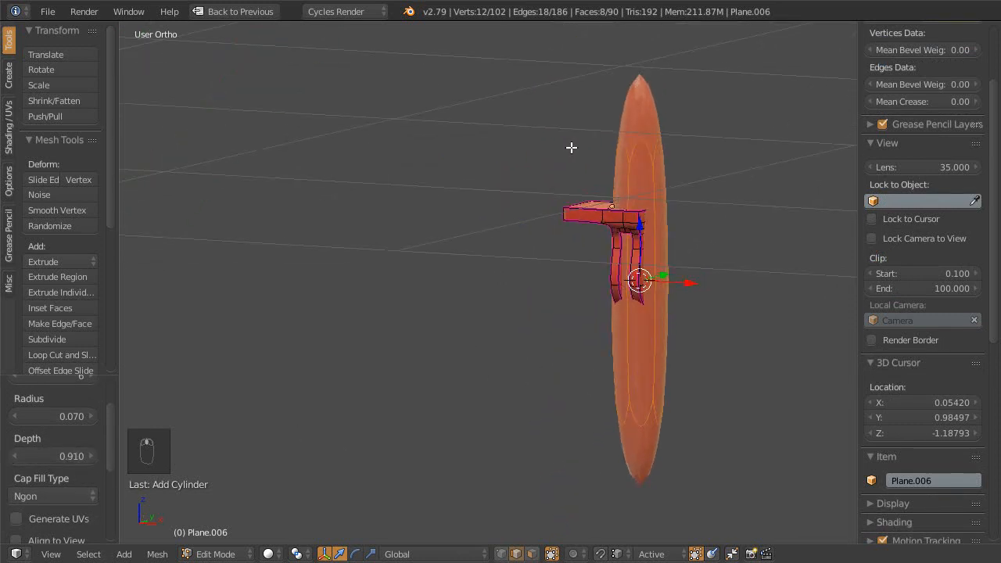
- Set the new cylinder's depth to 1.130 and compare its length with the reference bicycle image in left view
key("KP_3")
middle_click_drag(641, 182, 602, 290, "ctrl")
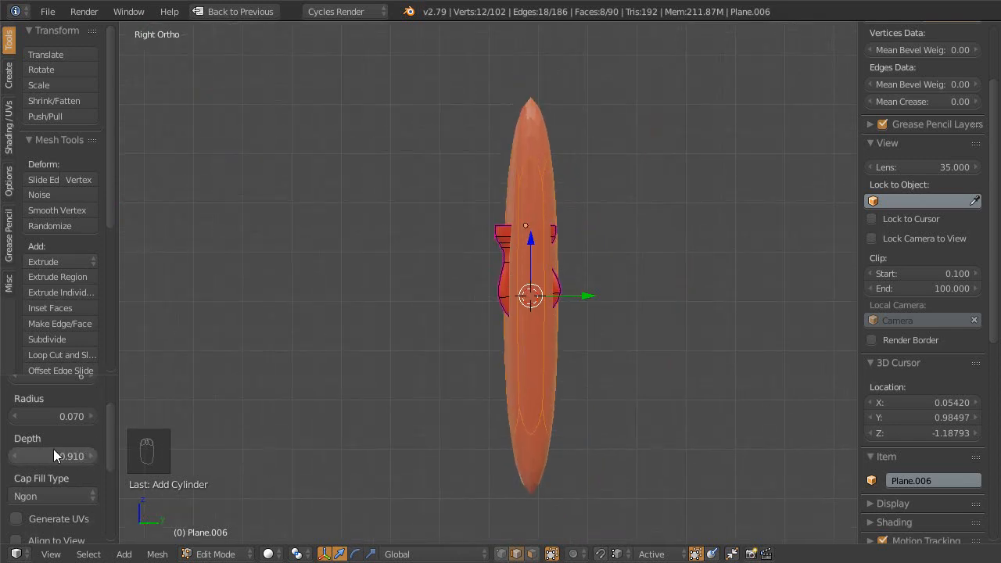
left_click_drag(37, 458, 62, 460)
middle_click_drag(461, 294, 479, 348, "ctrl")
middle_click_drag(488, 423, 515, 411, "shift")
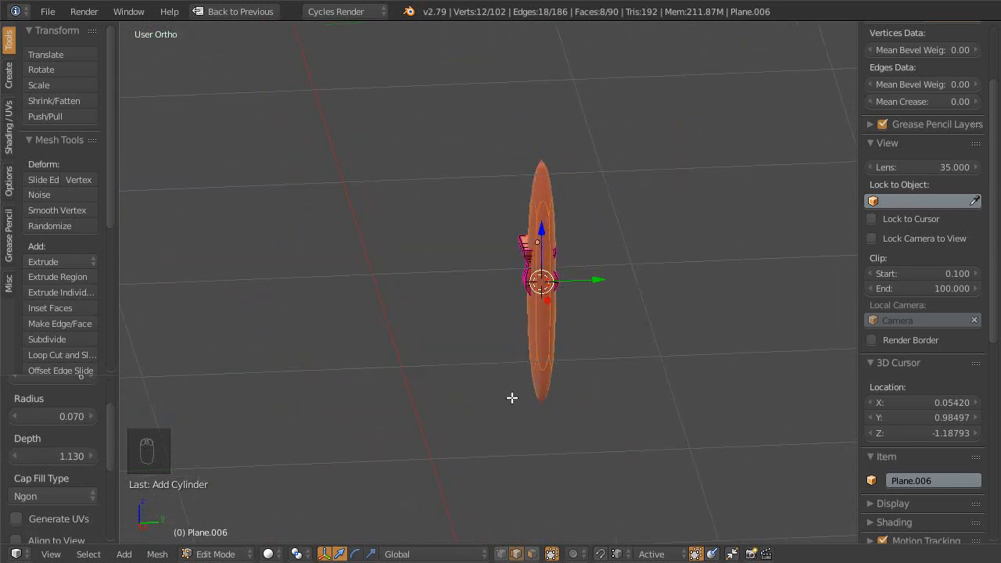
key("ctrl+KP_3")
middle_click_drag(471, 328, 551, 346, "ctrl")
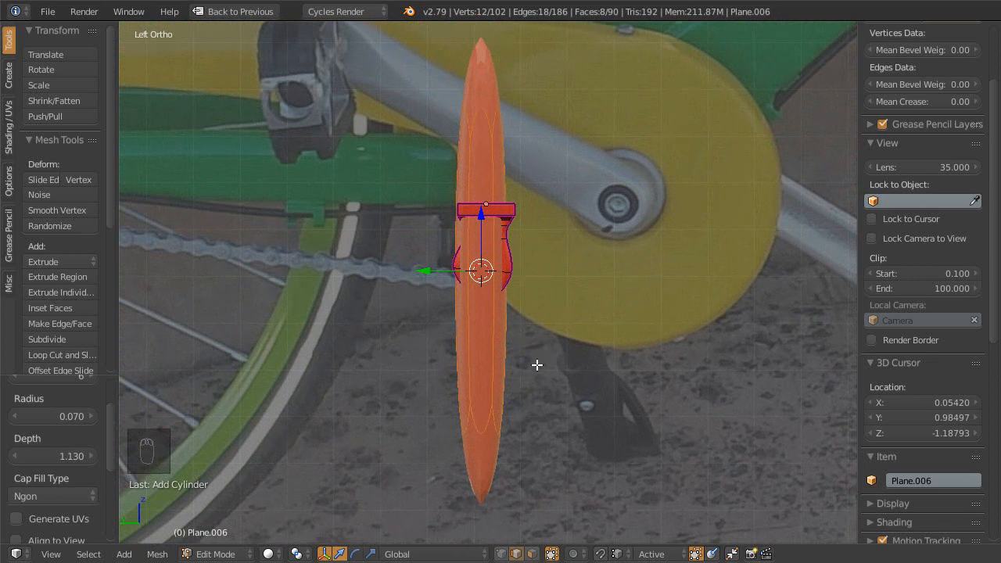
- Set the mesh's subdivision level to 0 and check the unsmoothed cylinder from the right
key("ctrl+0")
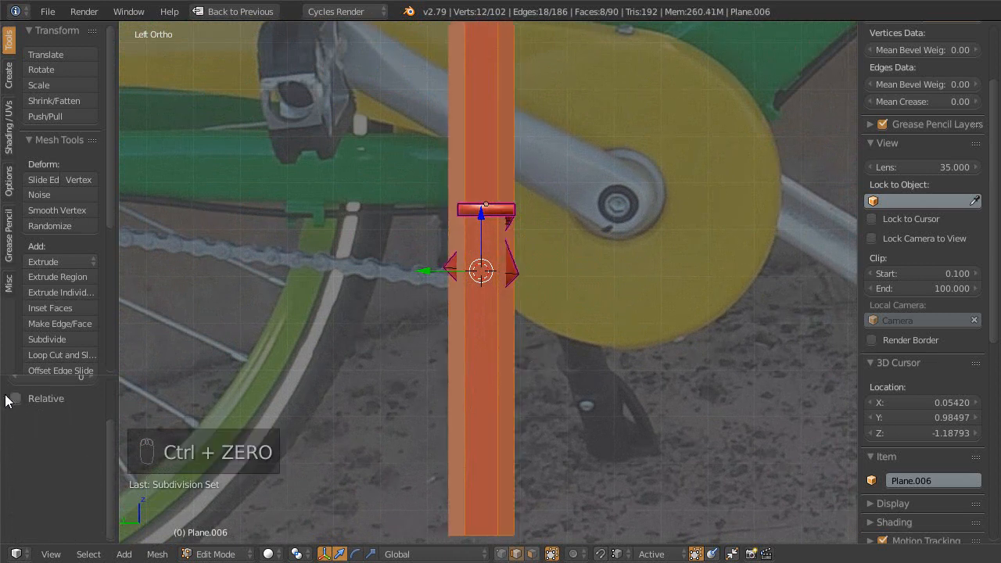
middle_click_drag(6, 400, 47, 514)
middle_click_drag(466, 241, 467, 281, "shift")
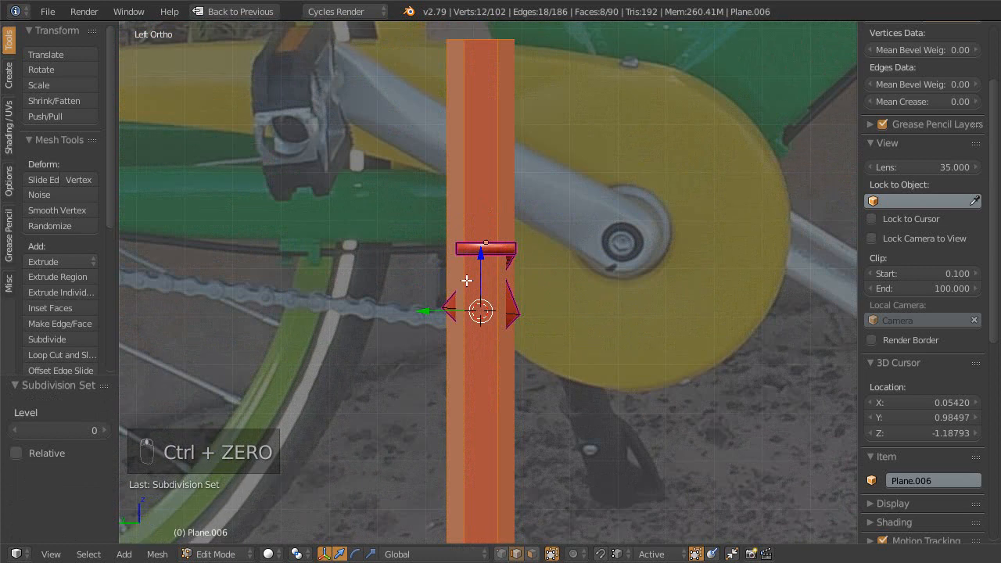
scroll(479, 258, "down", 1)
key("ctrl+KP_3")
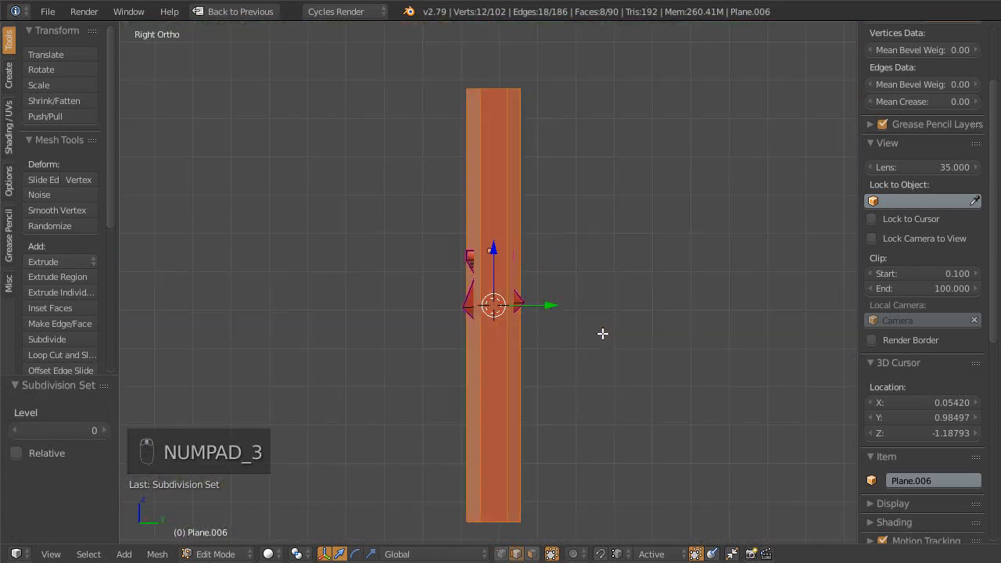
middle_click_drag(574, 353, 572, 342, "ctrl")
middle_click_drag(568, 339, 575, 343, "shift")
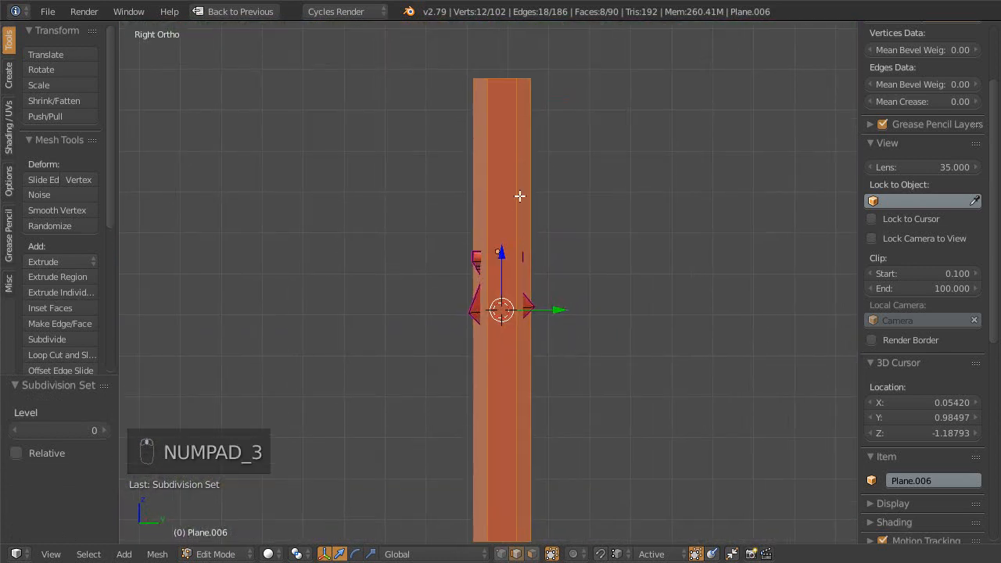
middle_click_drag(523, 215, 521, 263, "ctrl")
middle_click_drag(528, 321, 530, 280, "shift")
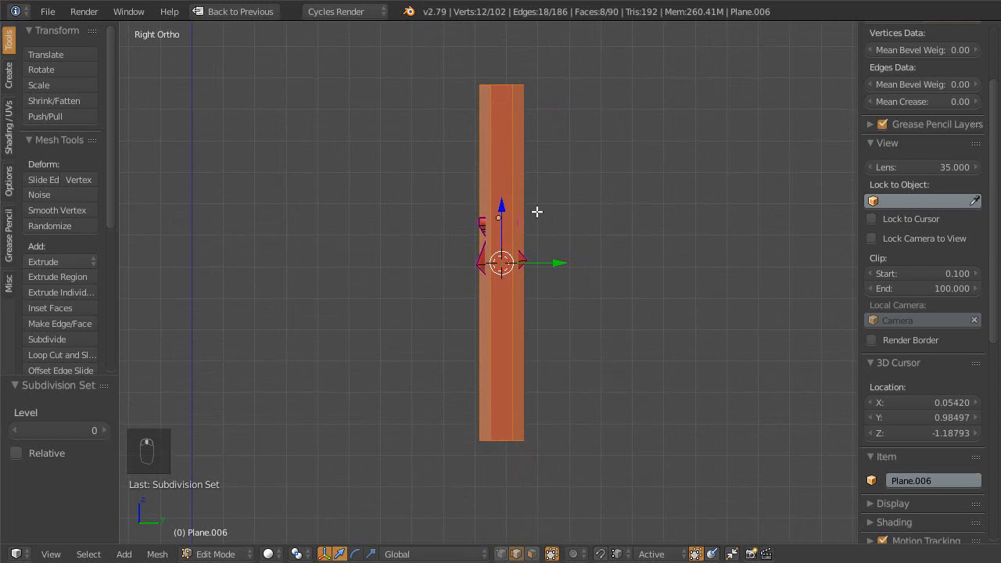
- In left wireframe view, select only the cylinder's top vertices and lower them by about 0.691 along Z, below the bracket
key("ctrl+KP_3")
middle_click_drag(559, 383, 554, 368, "ctrl")
middle_click_drag(539, 262, 554, 285, "shift")
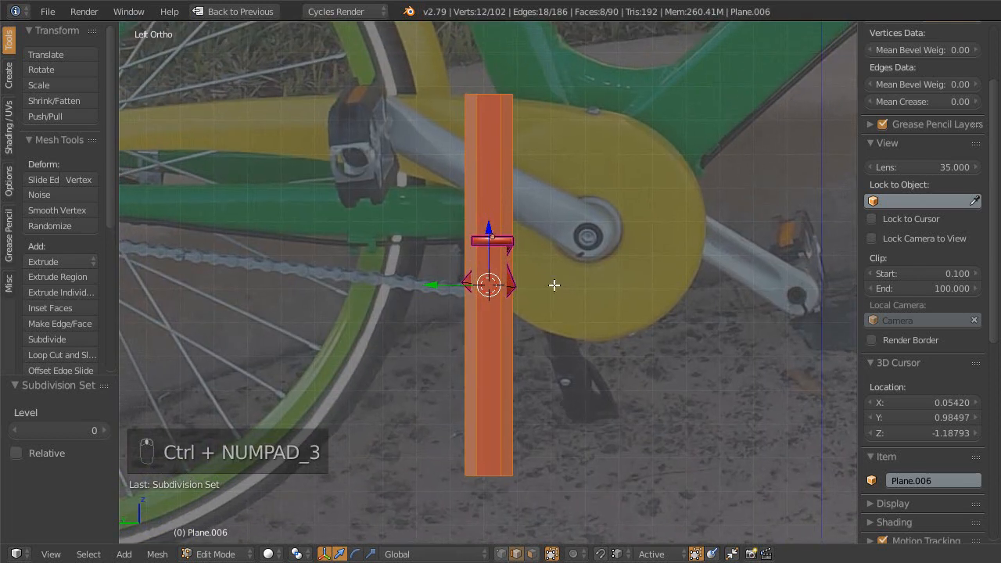
key("ctrl+Tab")
left_click(506, 150)
key("a")
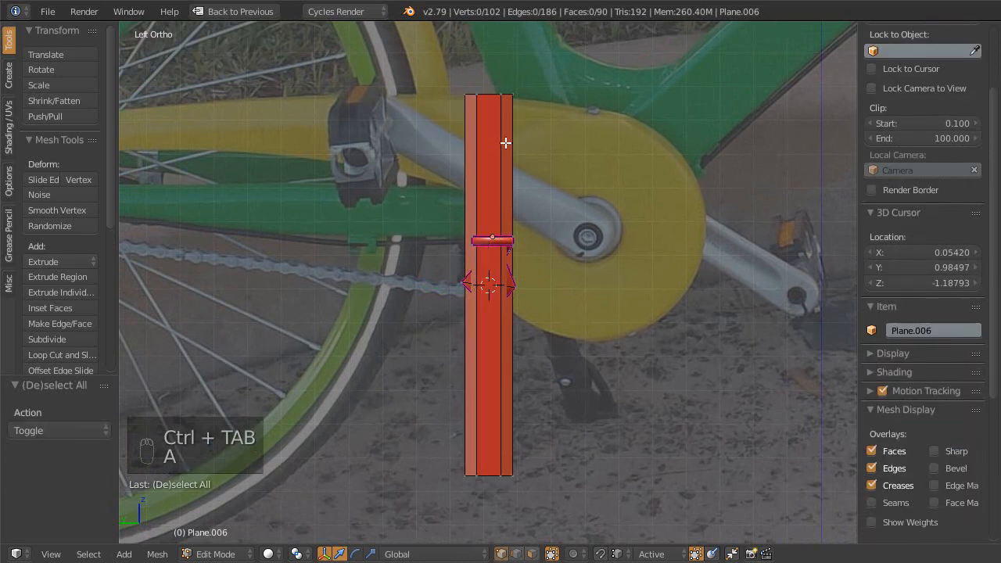
key("z")
key("c")
left_click_drag(469, 84, 546, 90)
right_click(565, 97)
mouse_move(492, 50)
left_mouse_down()
mouse_move(529, 176)
mouse_move(529, 275)
left_mouse_up()
middle_click_drag(566, 349, 558, 238, "shift")
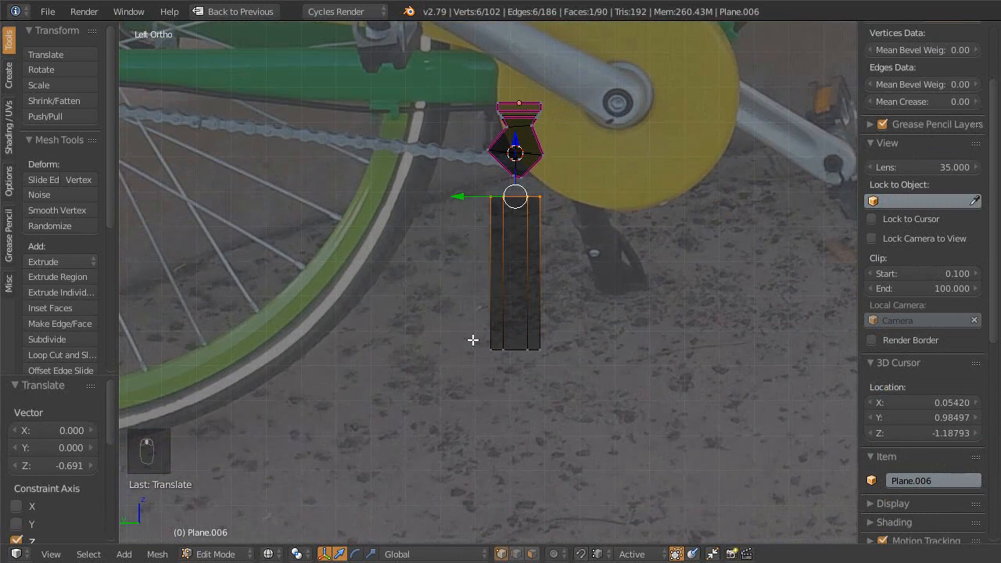
- Select only the cylinder's bottom vertices and lower them along Z by about 0.142, plus a further 0.030
scroll(540, 312, "down", 5)
middle_click_drag(532, 368, 528, 463, "shift")
scroll(560, 404, "up", 4)
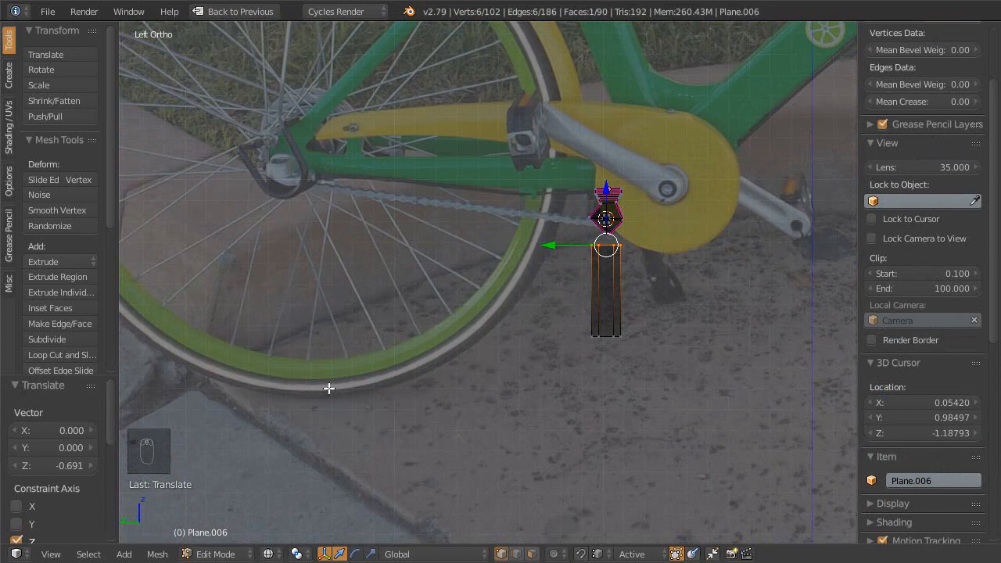
key("a")
key("c")
left_click(599, 340)
right_click(599, 339)
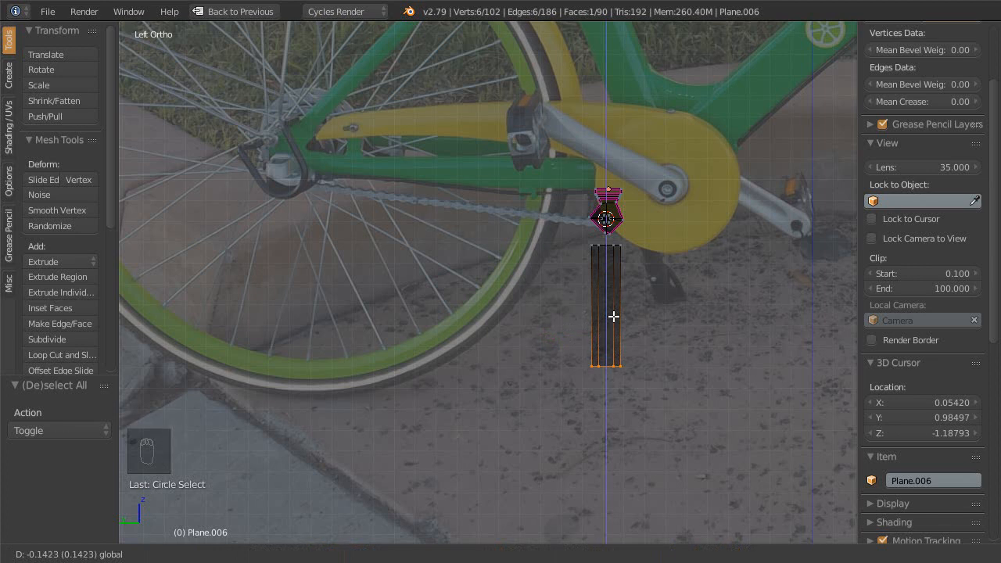
left_click(613, 316)
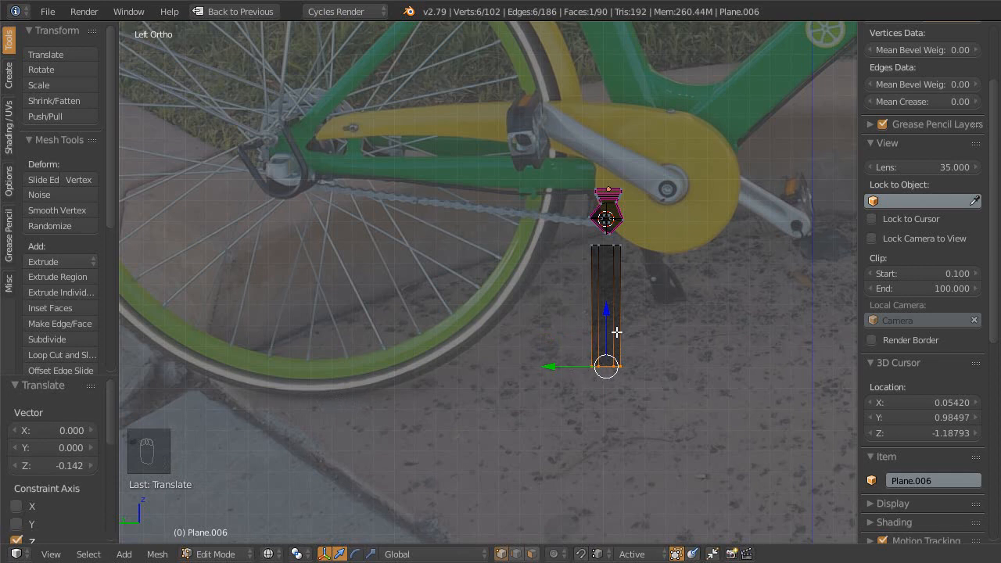
left_click_drag(607, 310, 607, 317)
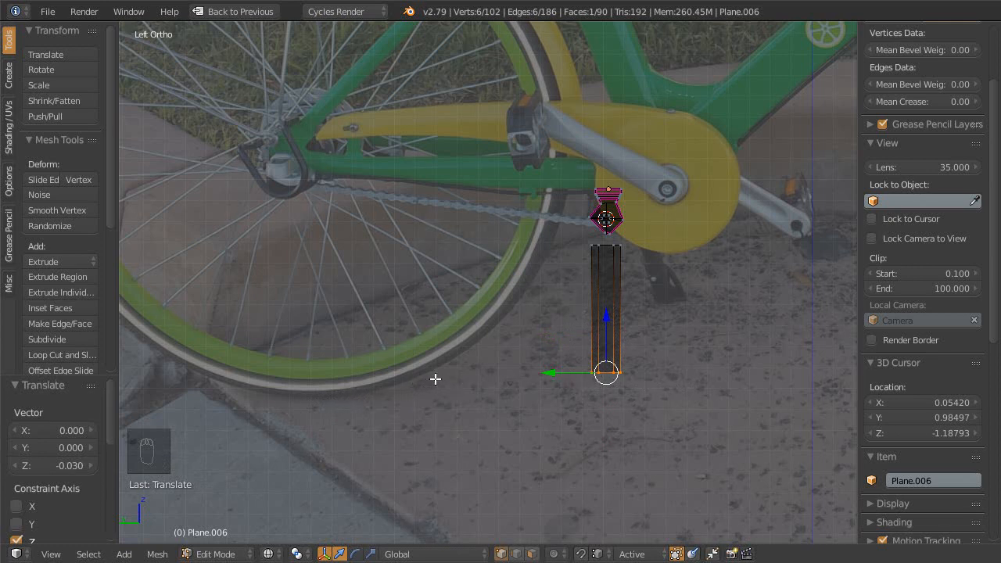
- Add a single centred horizontal loop cut around the leg cylinder
middle_click_drag(496, 429, 496, 420)
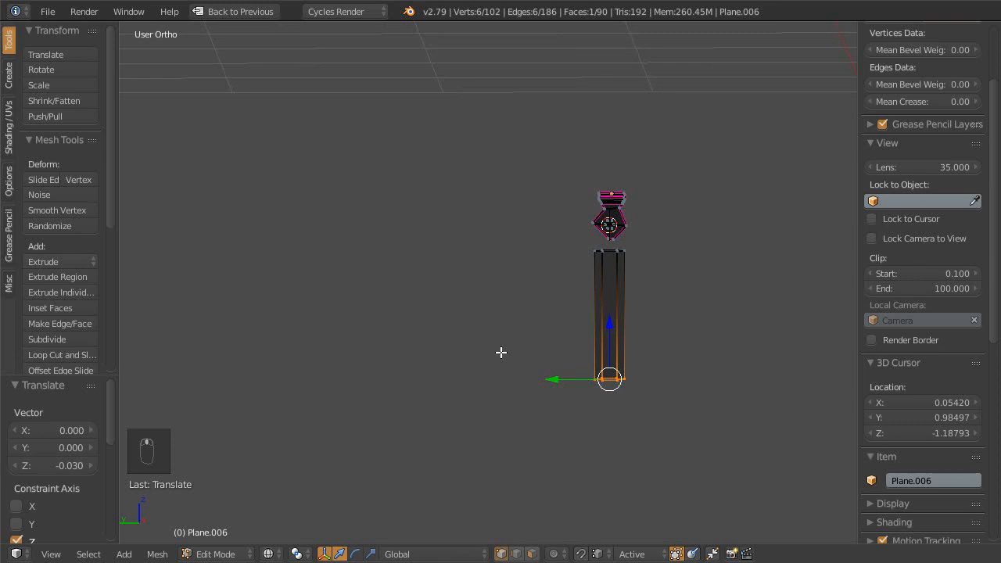
key("KP_3")
middle_click_drag(397, 337, 507, 365)
key("KP_3")
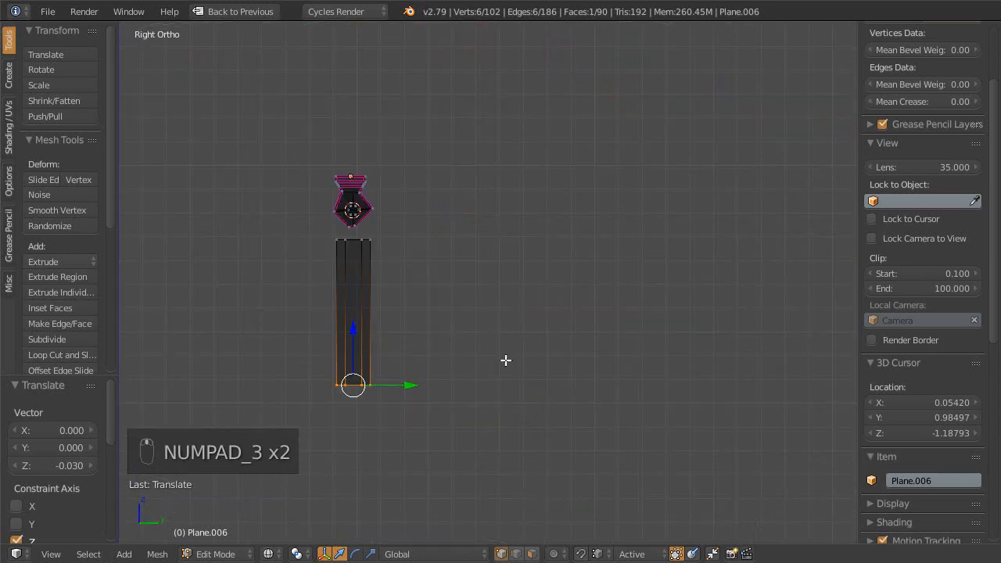
scroll(409, 328, "up", 1)
middle_click_drag(409, 329, 612, 321, "shift")
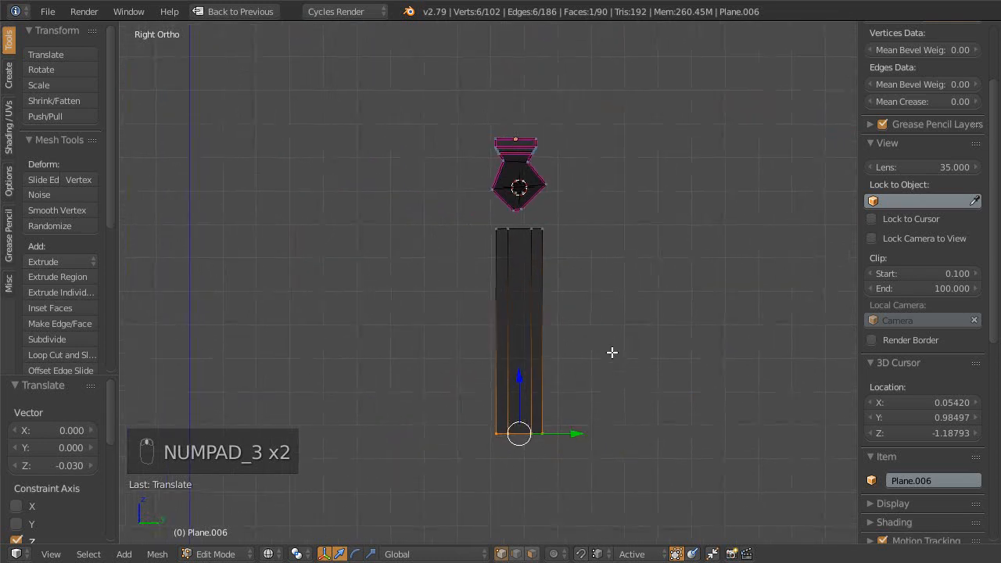
scroll(620, 307, "up", 2)
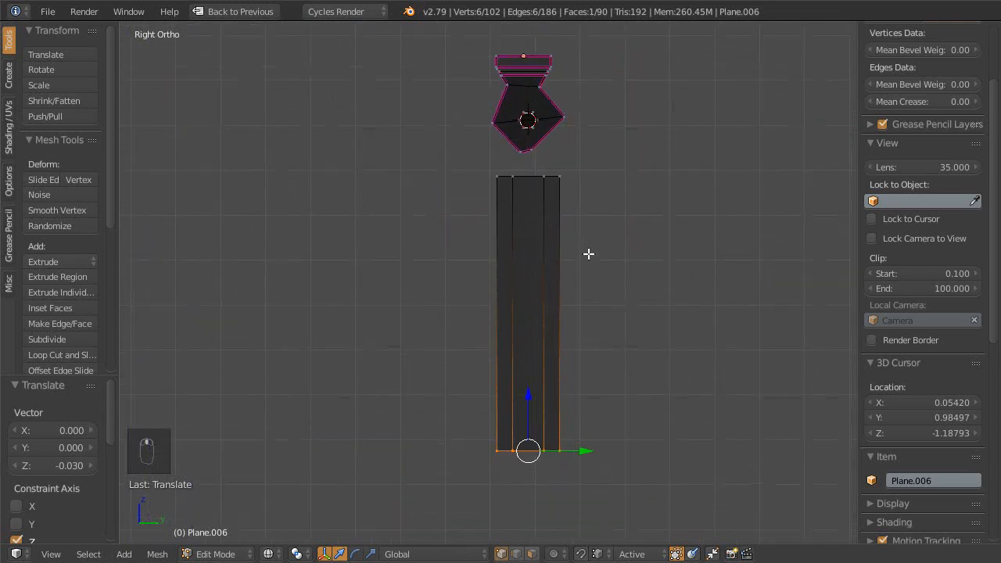
middle_click_drag(589, 253, 586, 344, "shift")
scroll(587, 313, "up", 3)
middle_click_drag(581, 297, 558, 321, "shift")
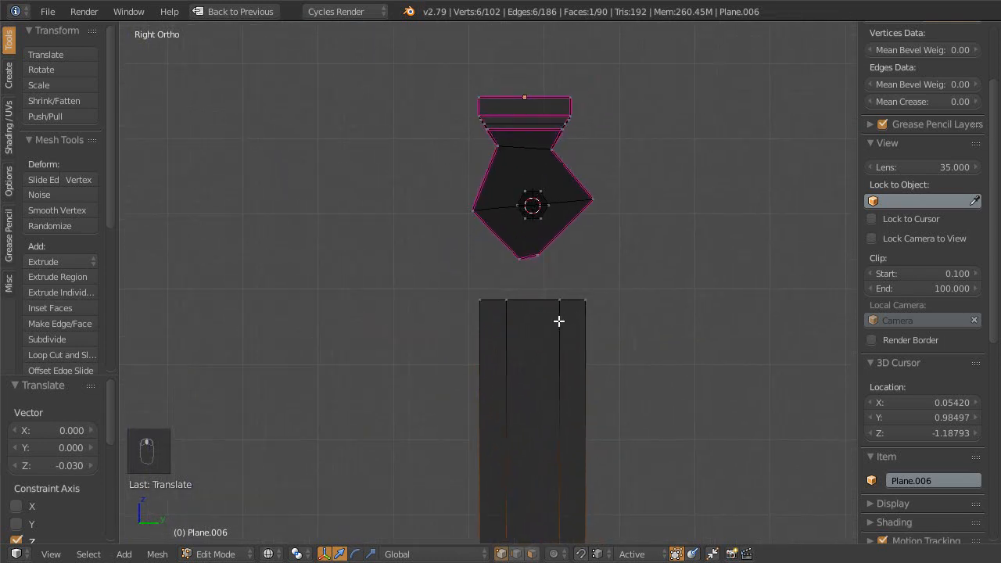
key("ctrl+r")
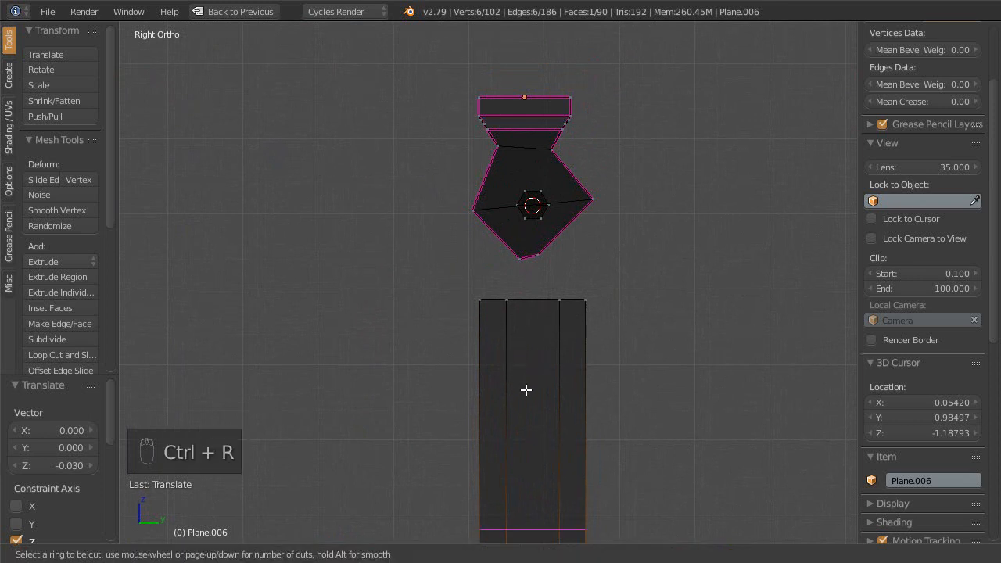
left_click(499, 422)
right_click(501, 417)
- Save the file over the existing one and return the model to solid shading
middle_click_drag(507, 419, 506, 242, "shift")
key("ctrl+s")
left_click(548, 374)
key("z")
scroll(545, 382, "up", 1)
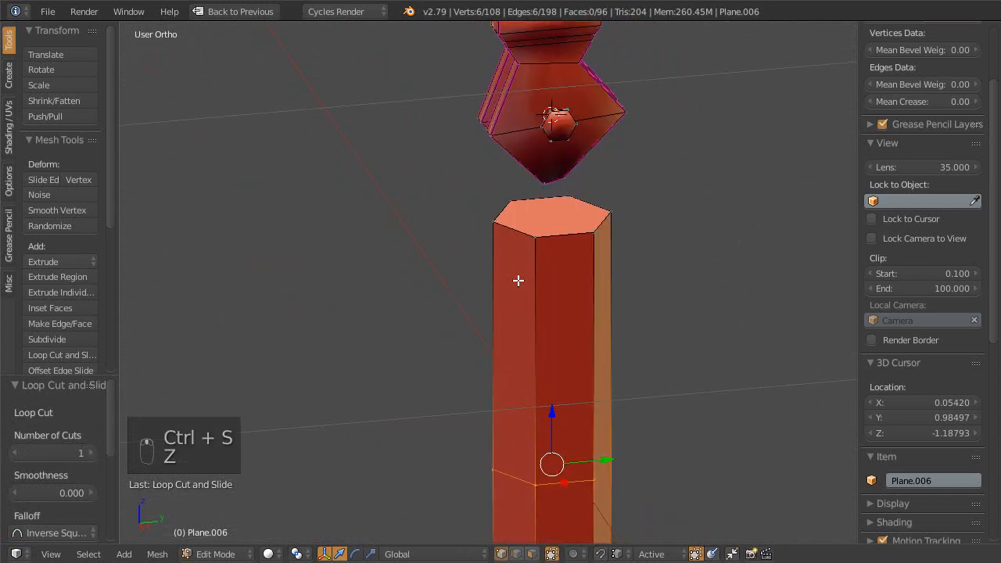
- Examine the kickstand leg's full shape in the reference photo, from the pivot down to the foot
key("shift+space")
key("shift+space")
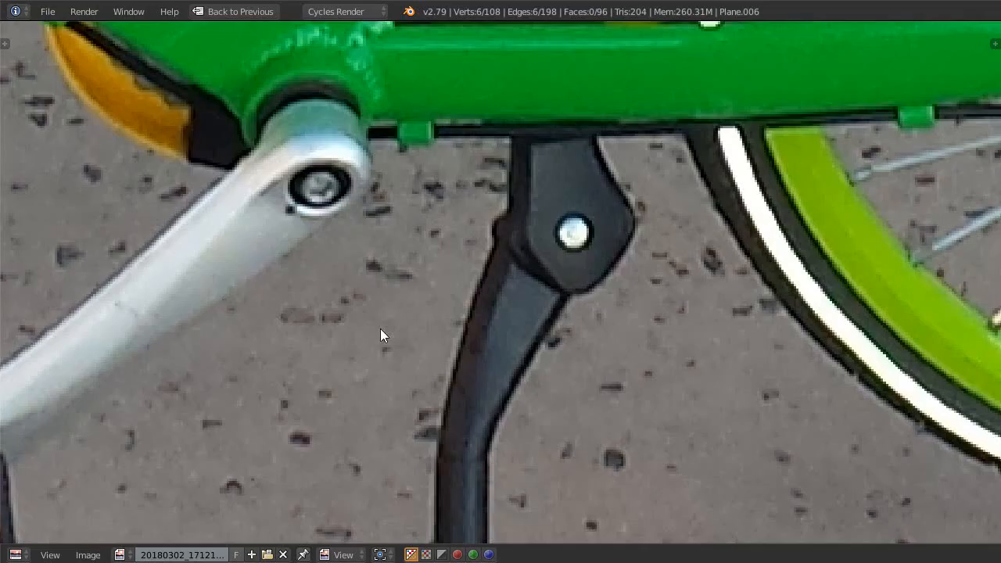
scroll(380, 335, "down", 1)
middle_click_drag(413, 306, 472, 45)
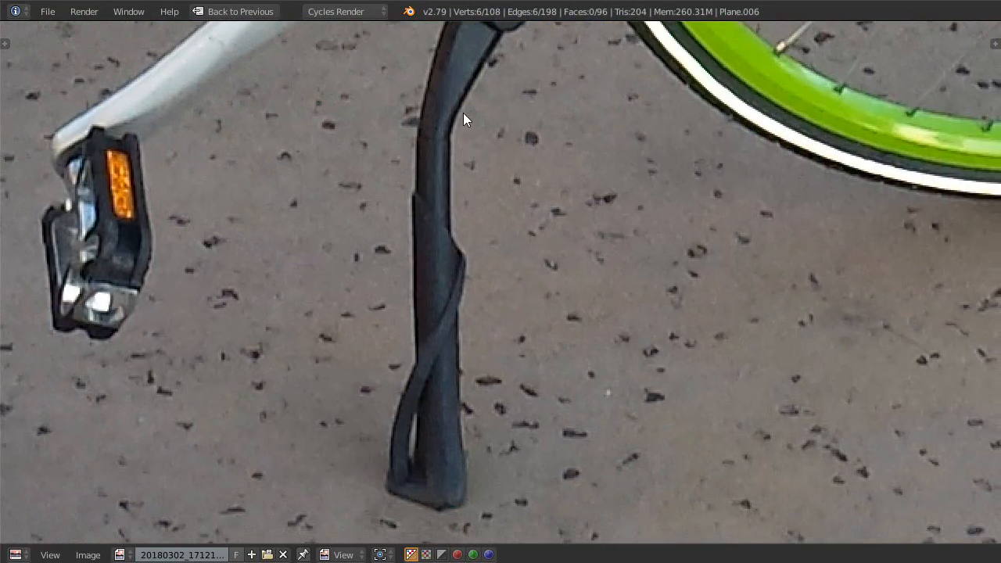
middle_click_drag(463, 112, 460, 133)
middle_click_drag(438, 303, 416, 246)
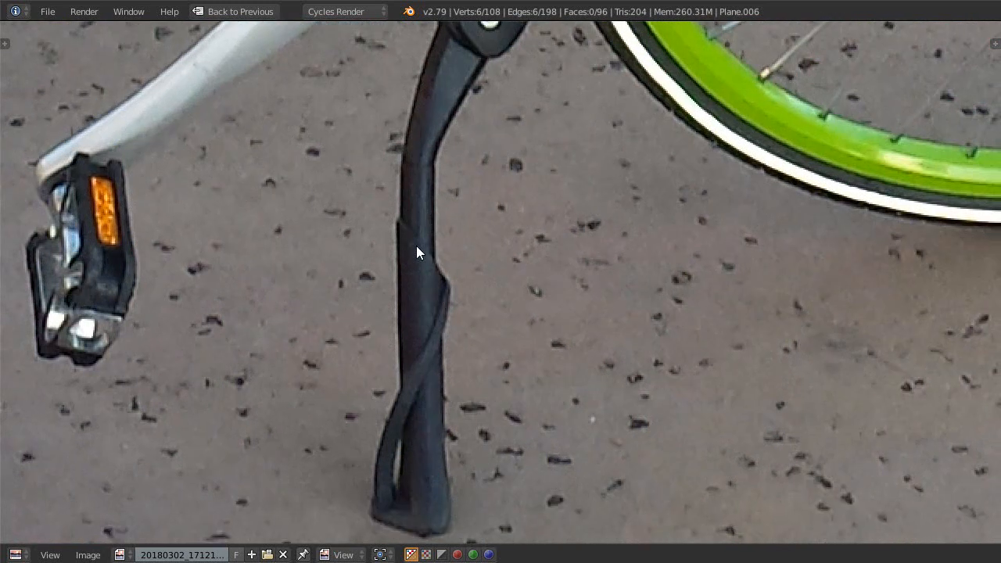
mouse_move(442, 328)
middle_mouse_down()
mouse_move(447, 343)
mouse_move(451, 321)
middle_mouse_up()
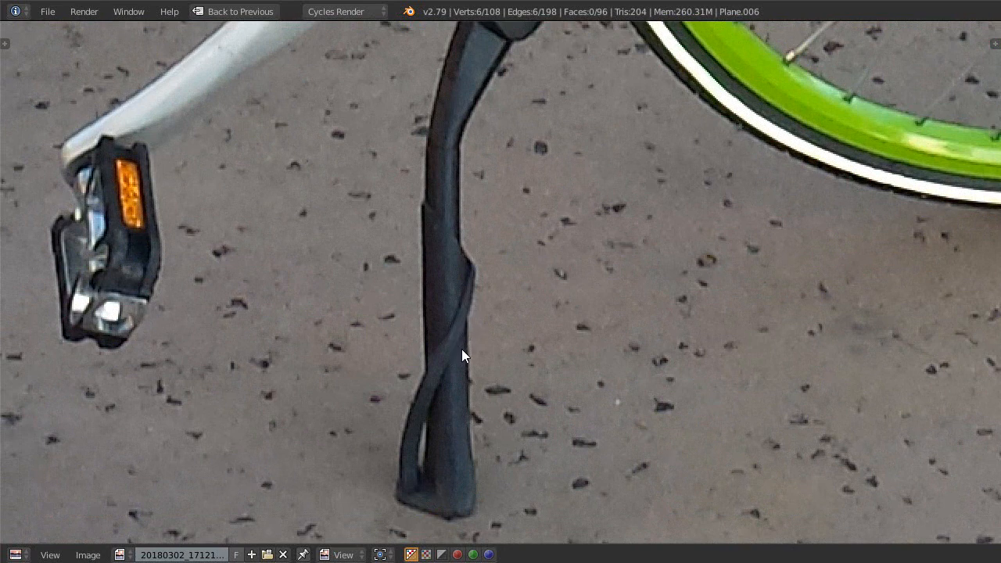
key("shift+space")
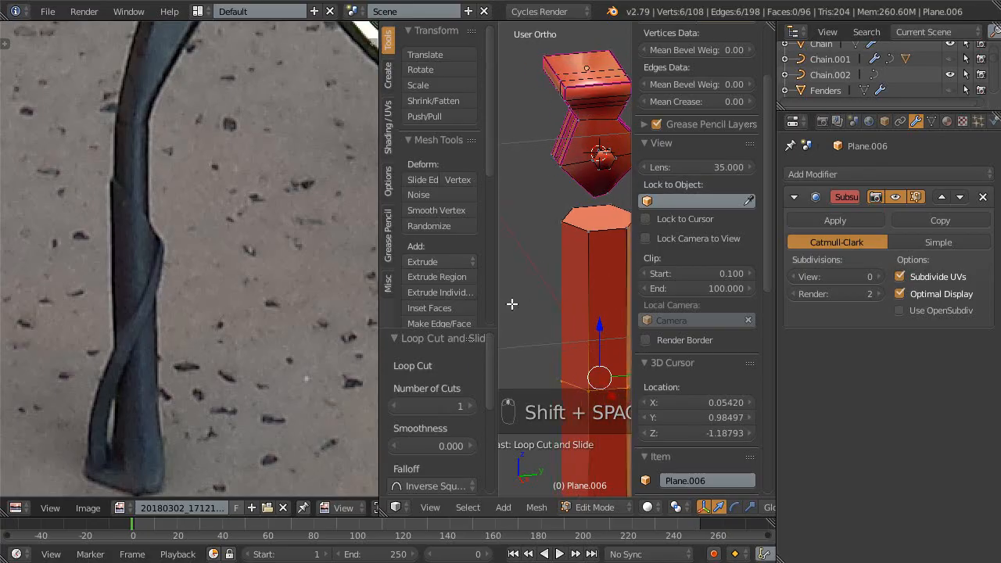
key("shift+space")
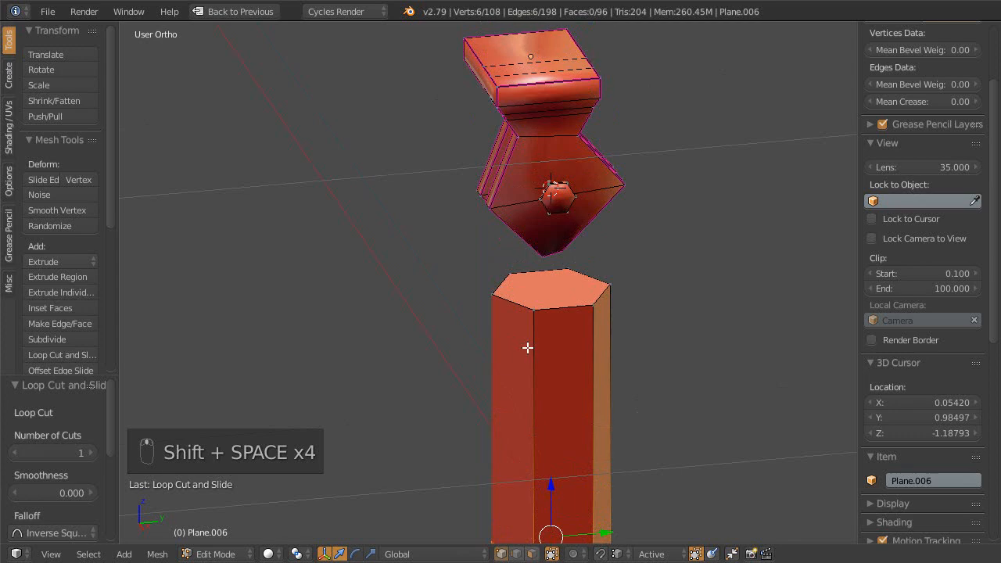
key("shift+space")
middle_click_drag(157, 204, 205, 305)
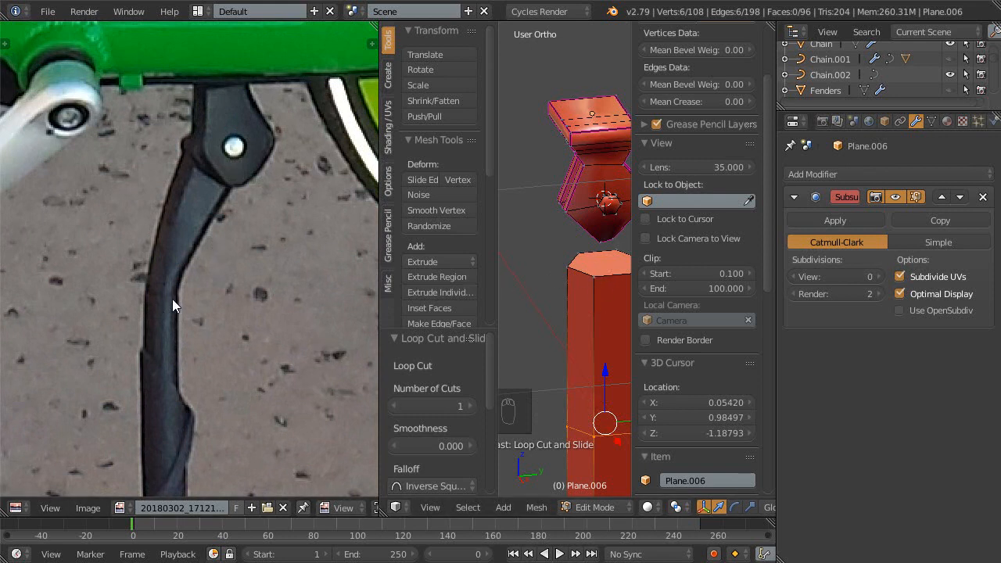
- Select the leg cylinder's top edge loop and lower it by about 0.170 along Z
key("shift+space")
right_click(563, 307, "alt")
left_click_drag(552, 239, 552, 377)
middle_click_drag(564, 406, 577, 382, "shift")
- Show the right orthographic view beside the reference photo, hide the 3D view's side panels and frame the leg's upper end with the bracket
key("KP_3")
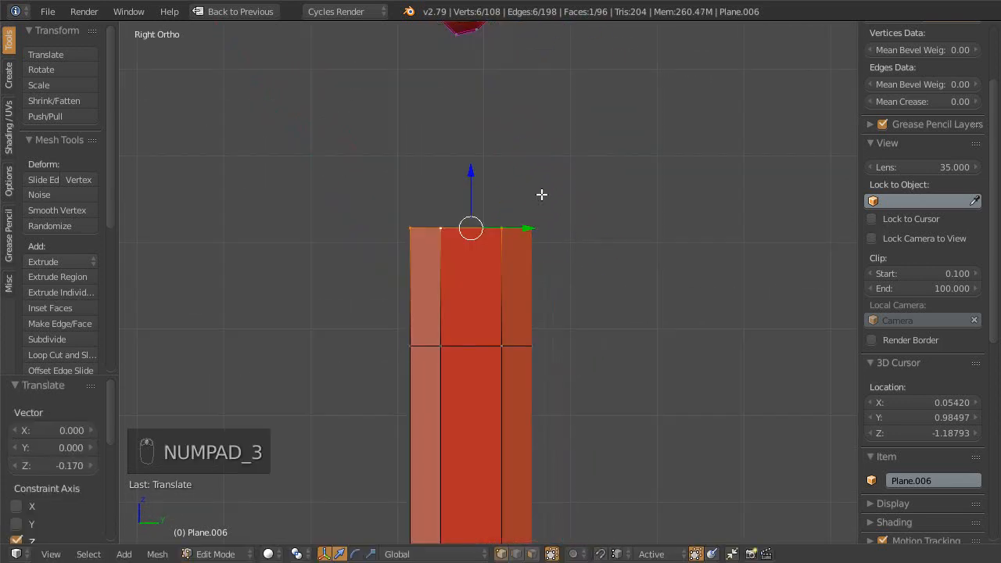
scroll(541, 194, "down", 4)
middle_click_drag(521, 274, 607, 286, "shift")
scroll(584, 306, "up", 2)
key("shift+space")
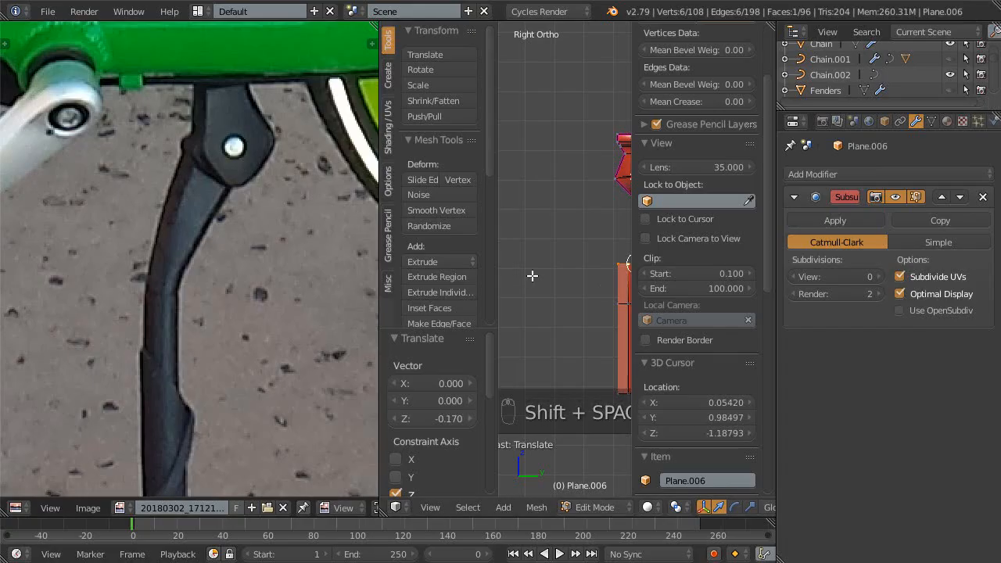
key("n")
key("t")
scroll(602, 297, "up", 1)
middle_click_drag(602, 297, 559, 290, "shift")
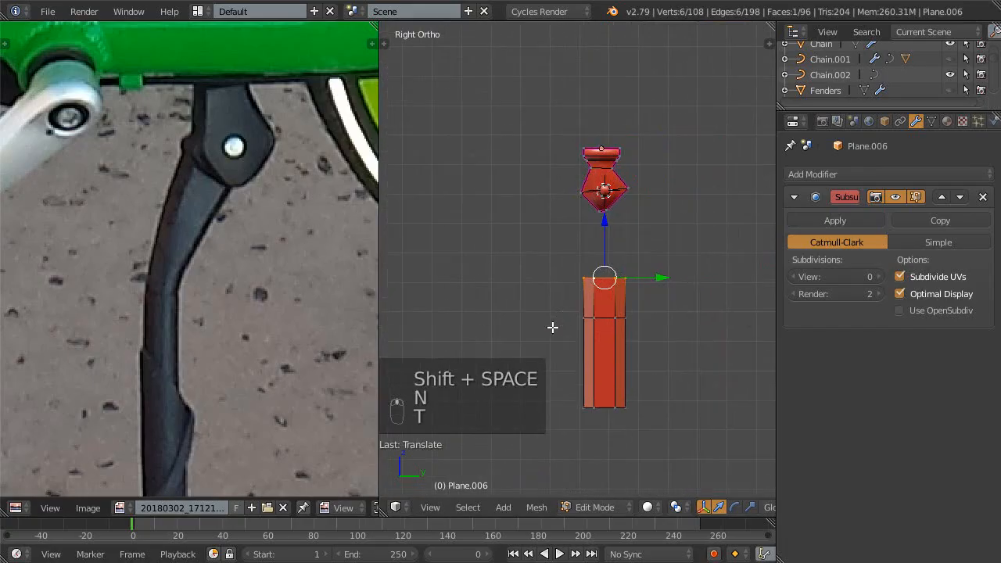
scroll(580, 279, "up", 2)
scroll(582, 273, "up", 1)
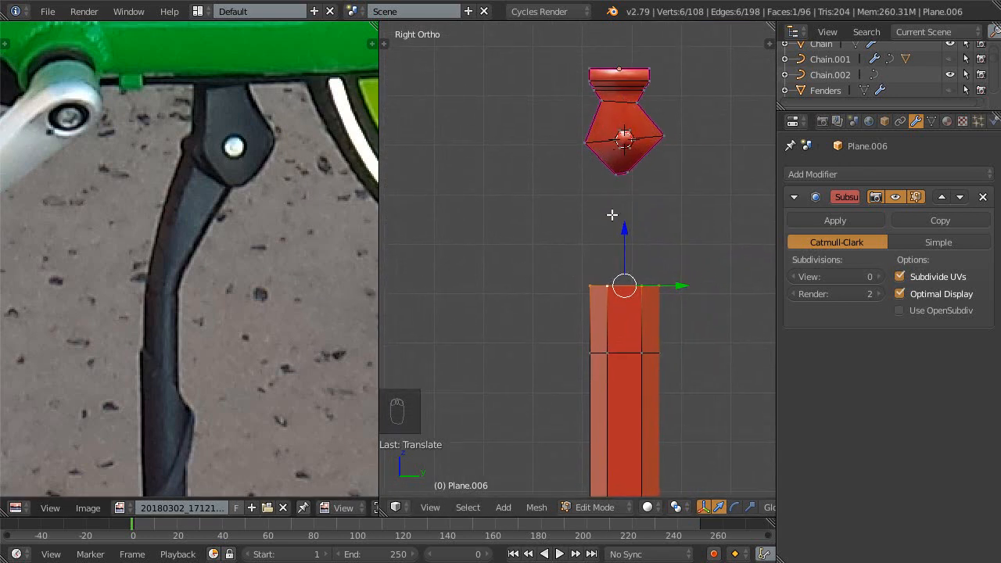
scroll(611, 215, "up", 1)
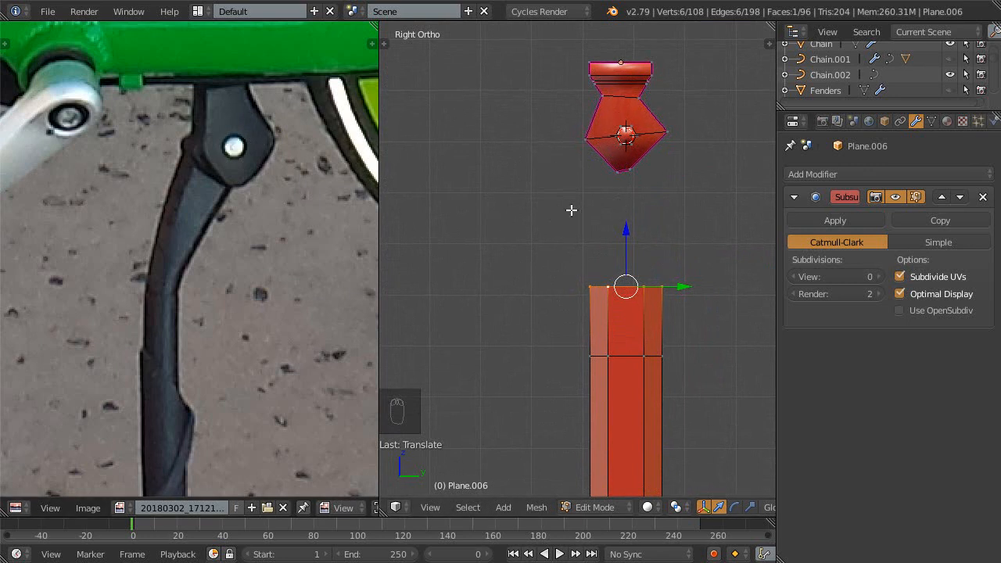
scroll(612, 166, "up", 3)
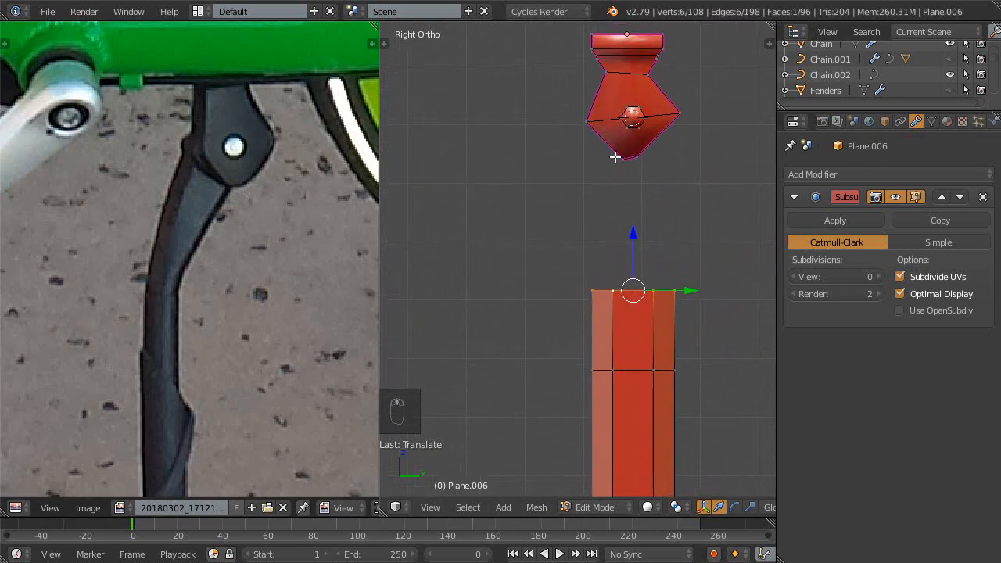
- Raise the leg cylinder's top edge loop slightly along Z to narrow the gap below the bracket
middle_click_drag(621, 152, 600, 173, "shift")
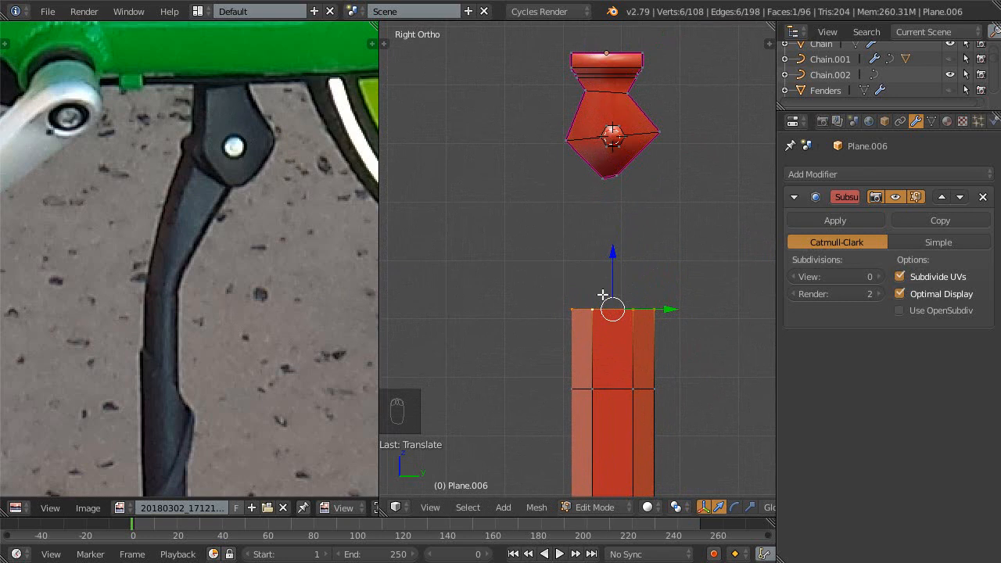
left_click_drag(615, 256, 614, 242)
middle_click_drag(556, 275, 547, 286, "ctrl")
middle_click_drag(539, 356, 528, 288, "shift")
middle_click_drag(528, 284, 524, 291, "ctrl")
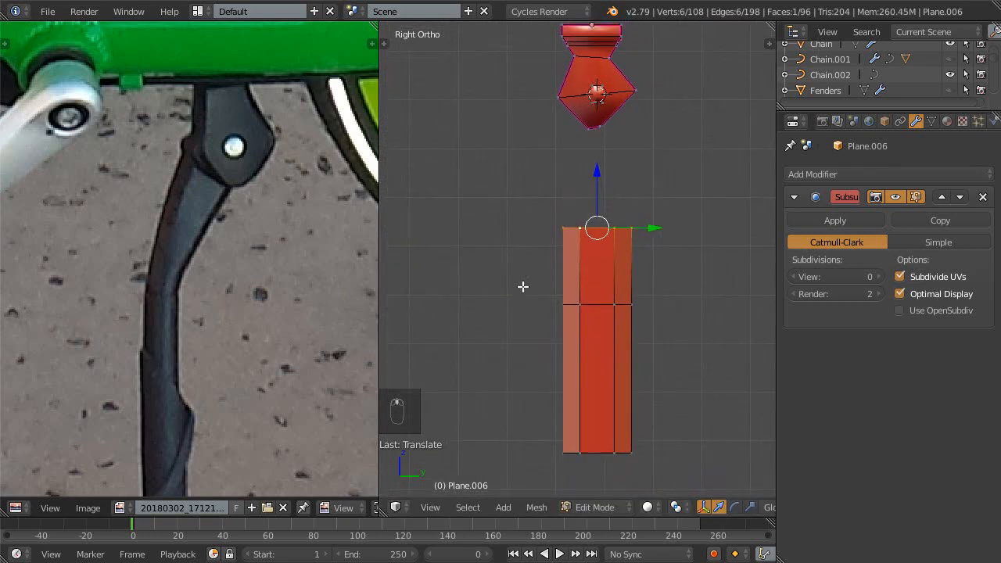
- Select the whole leg cylinder and shift it about 0.125 in the negative Y direction, offsetting it from the bracket as in the photo
mouse_move(225, 259)
middle_mouse_down("ctrl")
mouse_move(220, 316)
mouse_move(231, 262)
middle_mouse_up("ctrl")
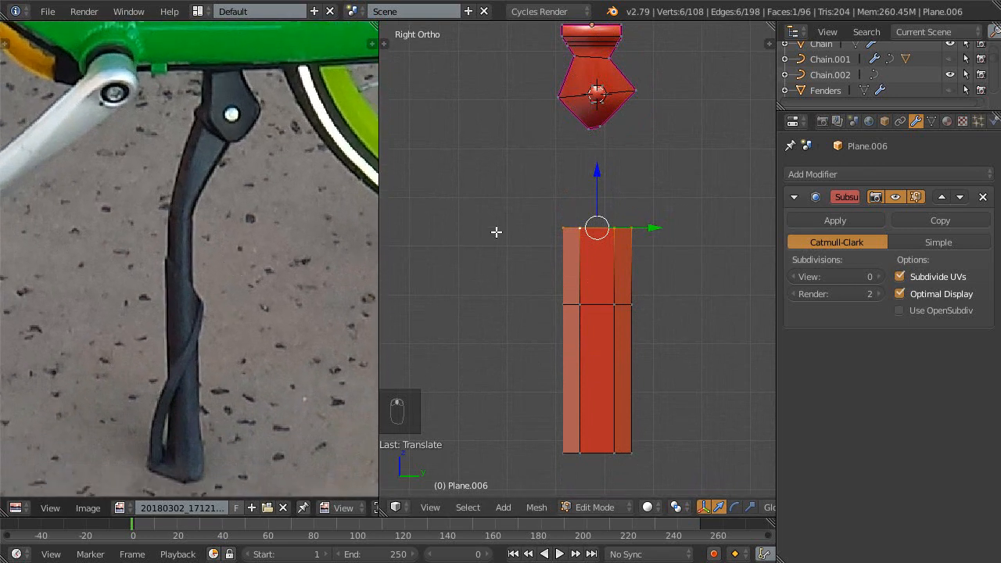
middle_click_drag(623, 180, 616, 216, "shift")
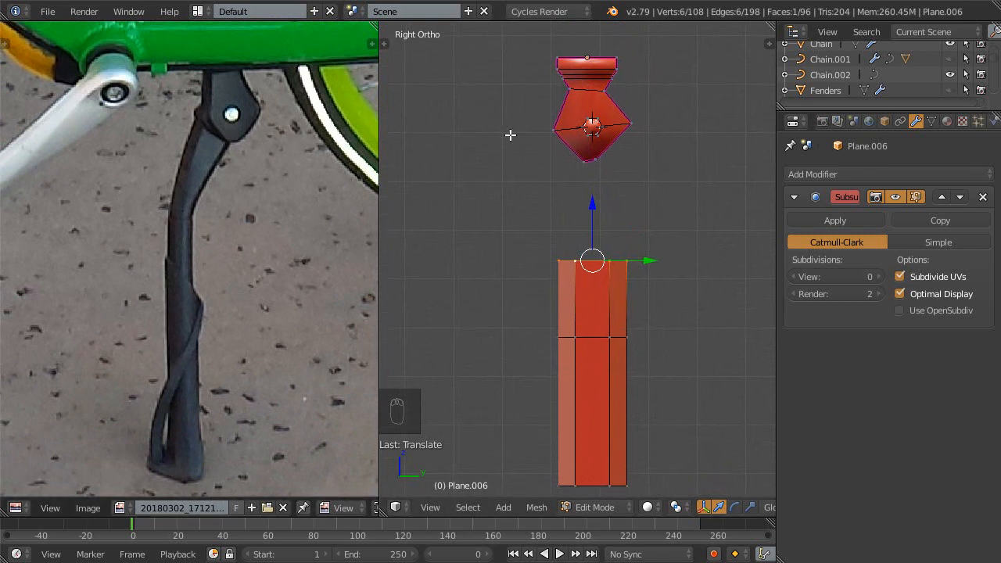
scroll(546, 220, "down", 1)
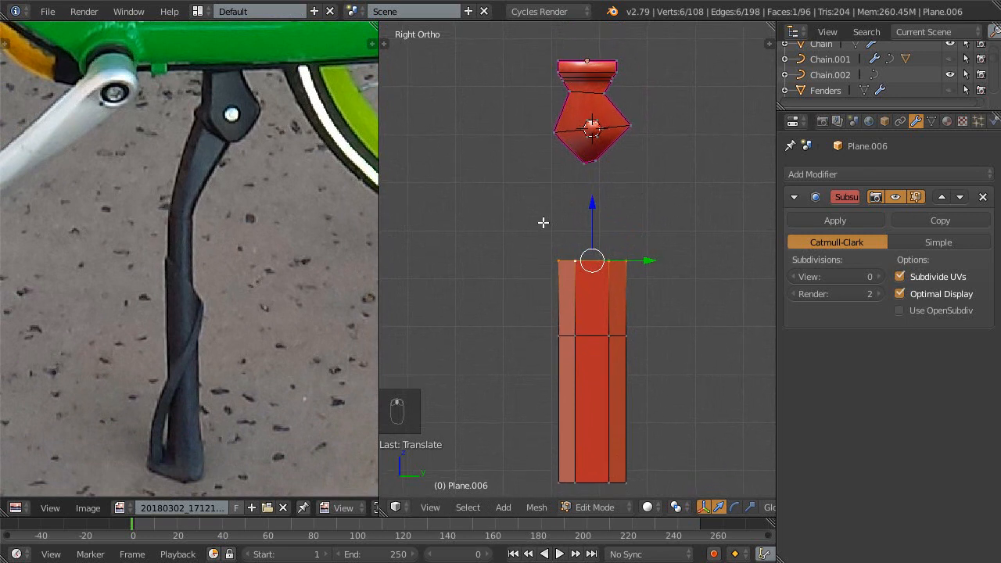
scroll(543, 225, "down", 1)
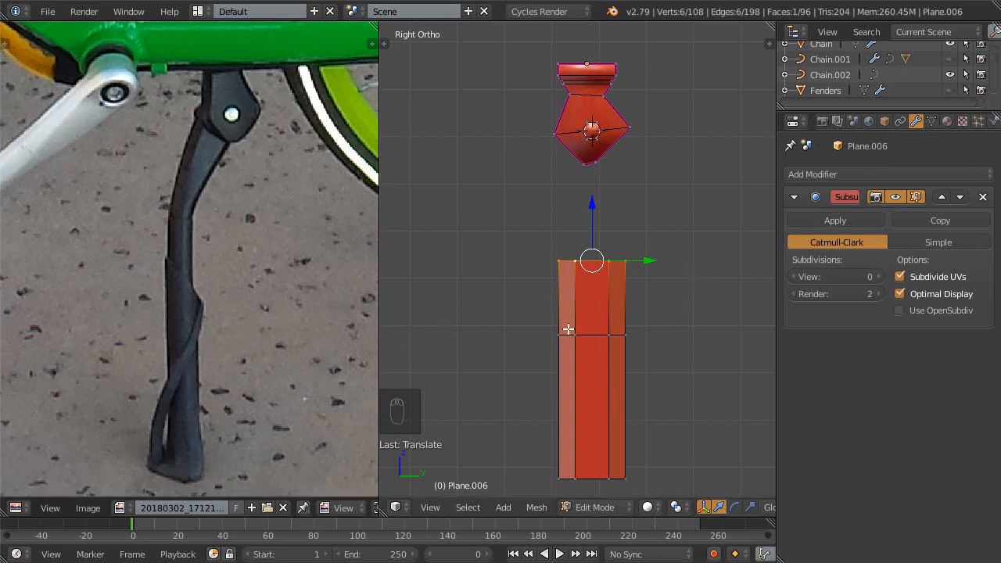
middle_click_drag(597, 369, 584, 335, "ctrl")
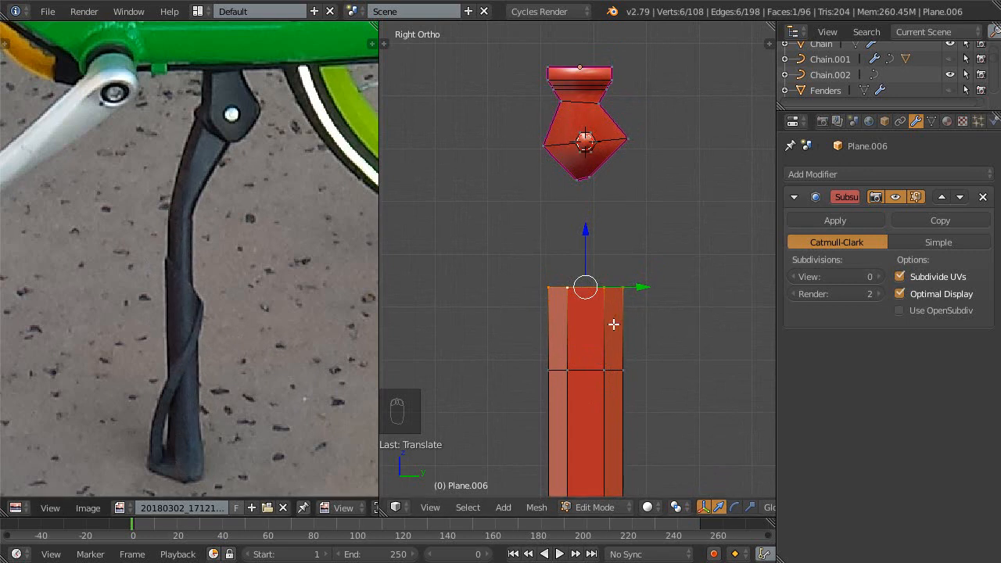
key("l")
key("l")
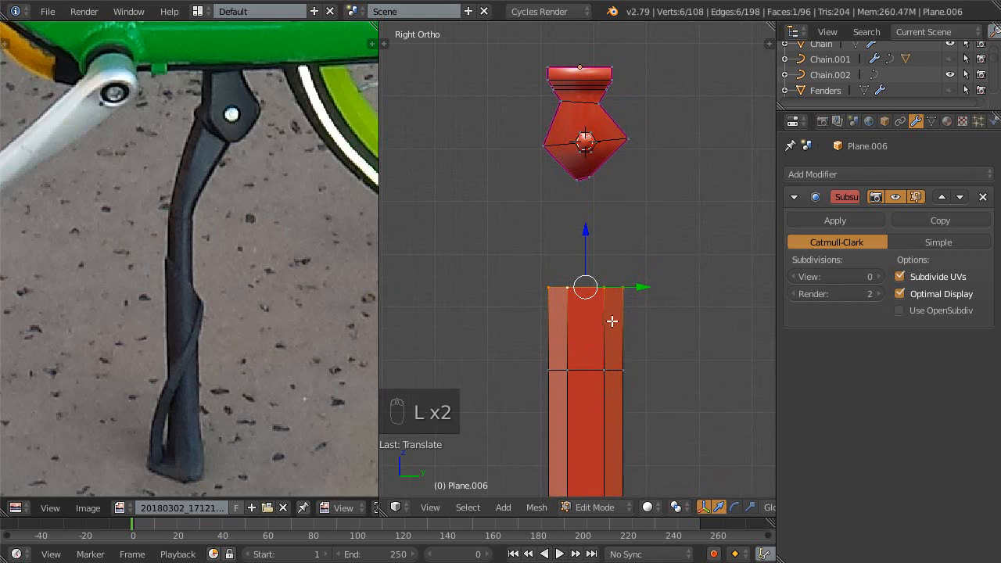
key("a")
key("a")
key("a")
key("a")
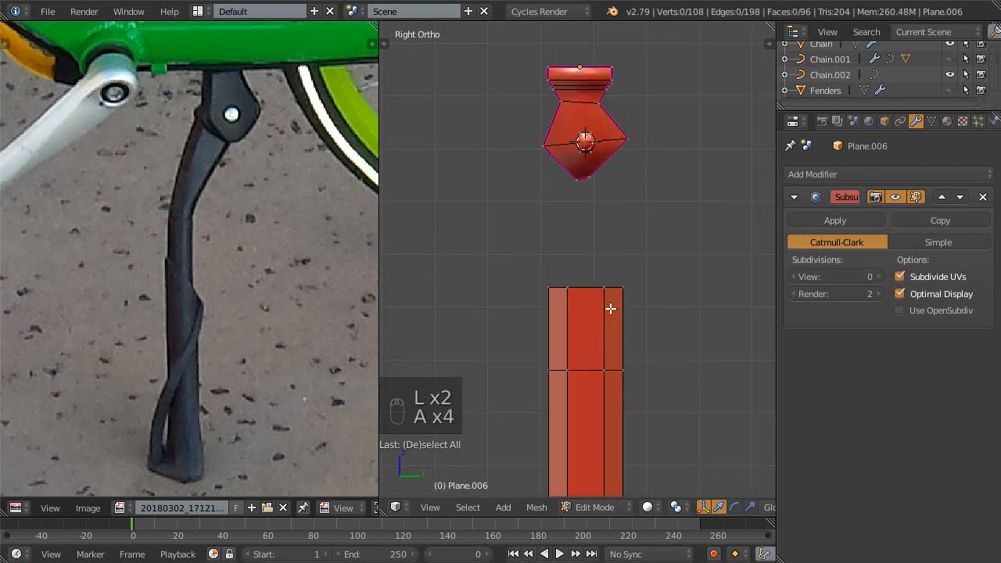
key("l")
key("g")
key("y")
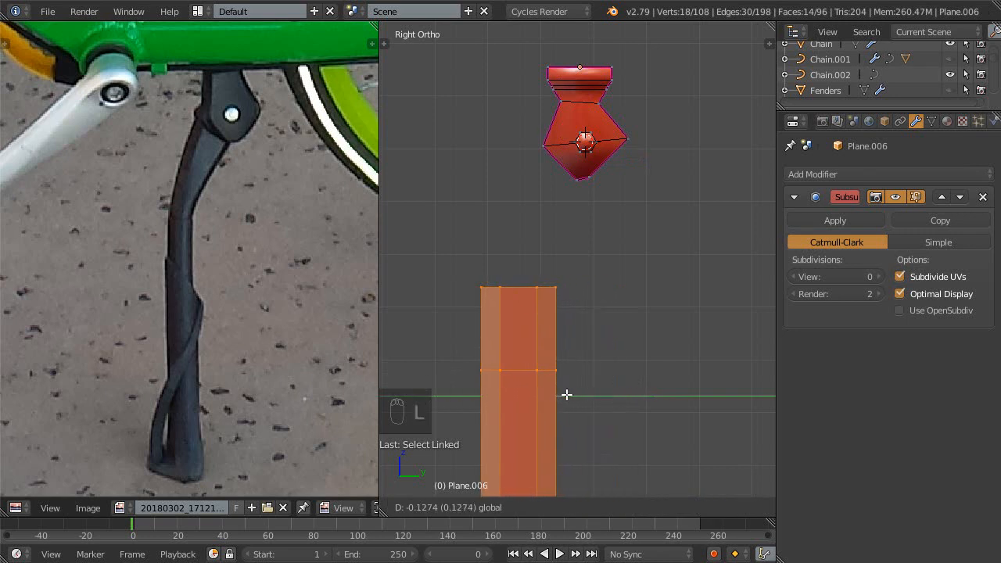
left_click(571, 390)
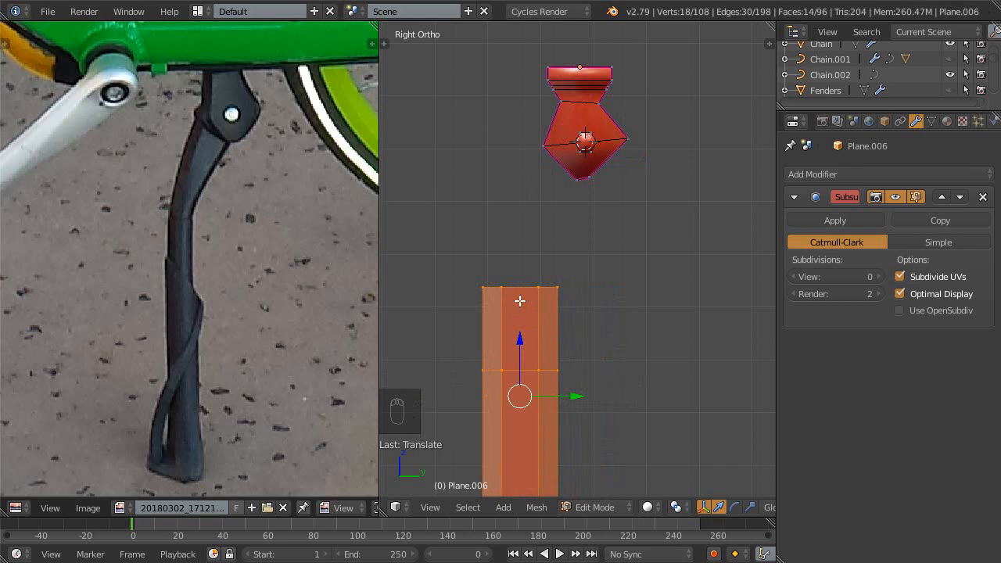
- Scale the leg's top edge loop down to roughly half the leg's width so the upper section tapers
middle_click_drag(557, 335, 630, 379)
left_click(543, 286, "alt")
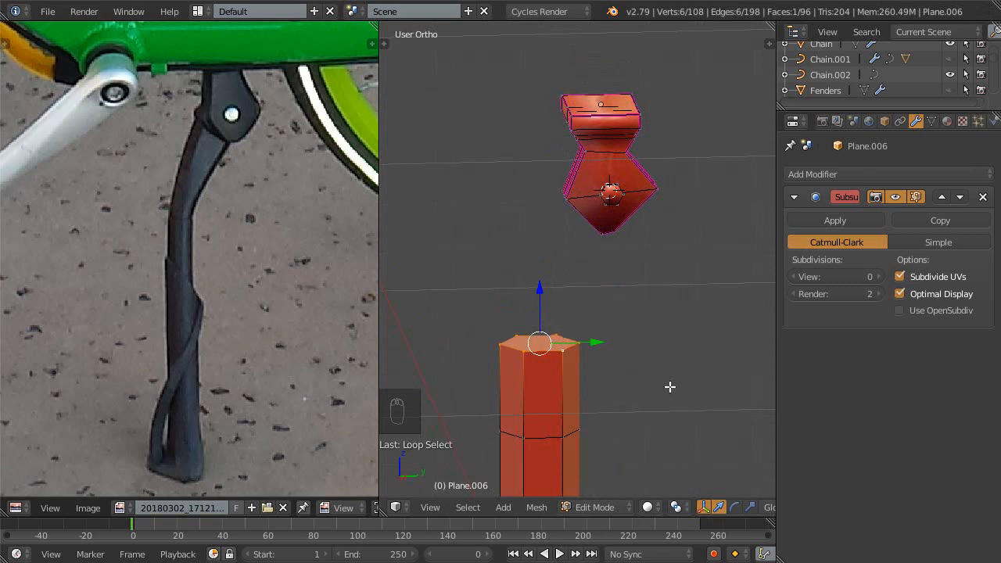
key("s")
left_click(611, 370)
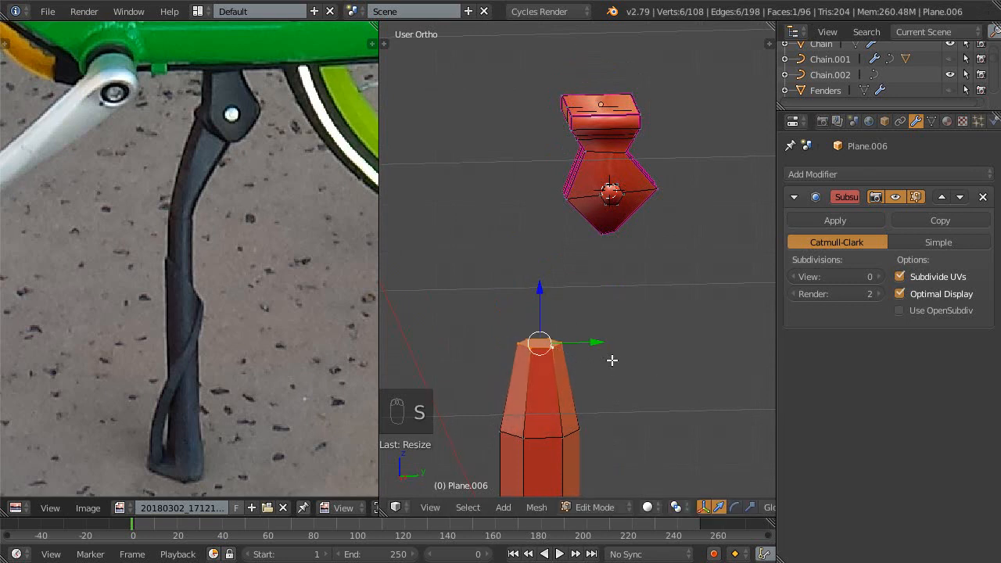
key("KP_3")
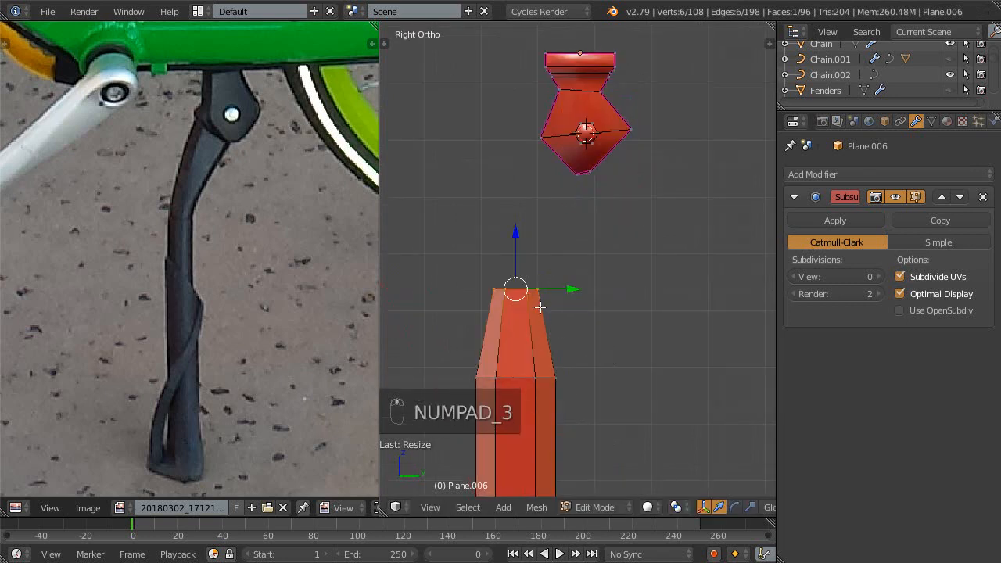
middle_click_drag(541, 306, 583, 232, "shift")
left_click_drag(596, 243, 598, 248)
key("s")
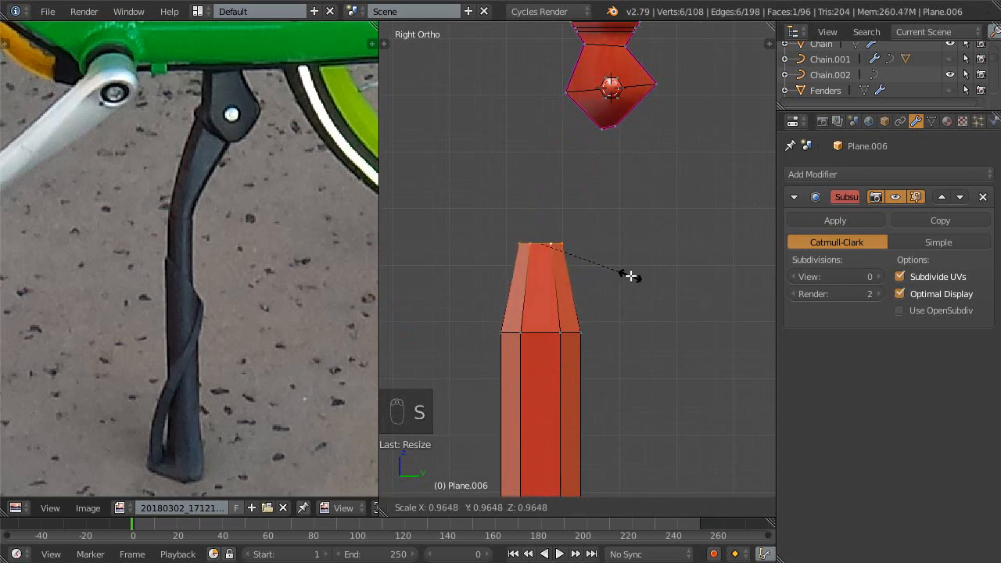
left_click(610, 274)
middle_click_drag(617, 243, 589, 324, "shift")
key("s")
left_click(624, 273)
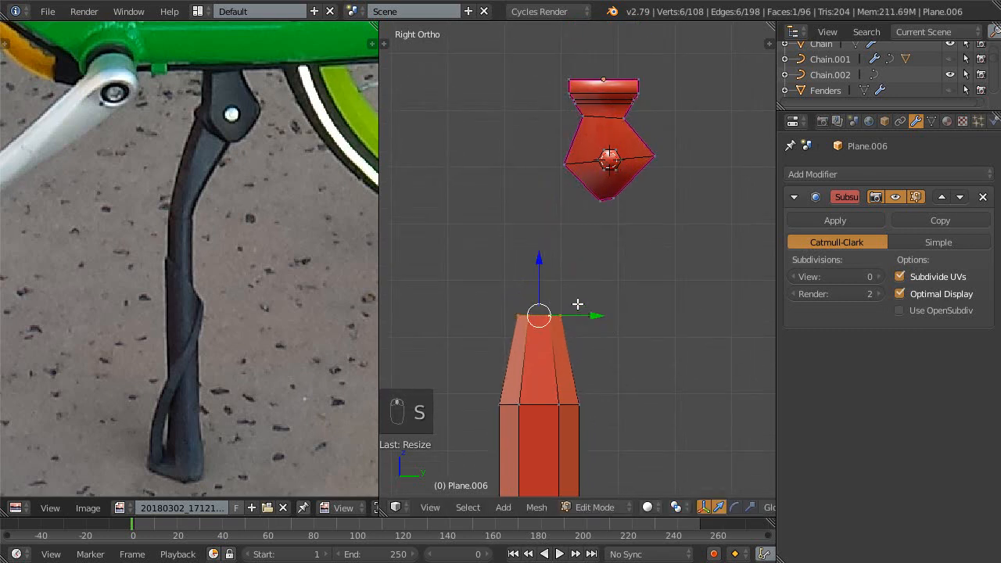
- Extrude the narrowed top face straight up toward the bracket and add an edge loop near the base of the extrusion
key("e")
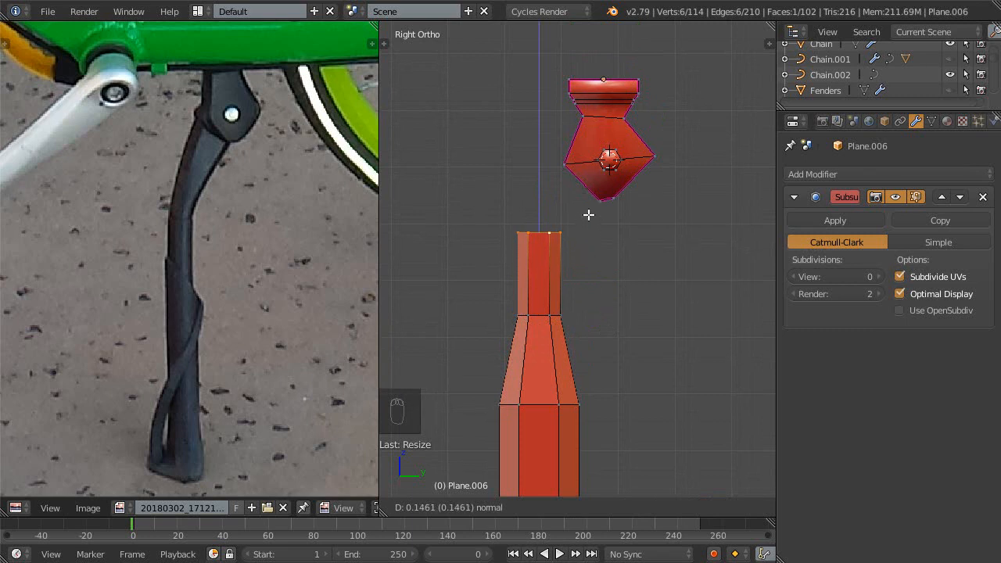
left_click(582, 200)
scroll(579, 253, "up", 1)
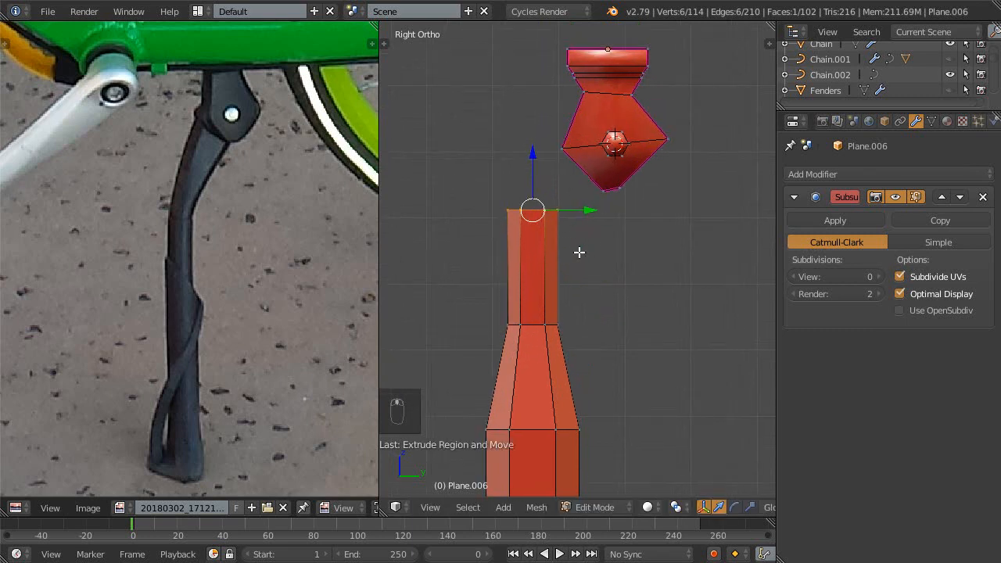
key("ctrl+r")
left_click(561, 277)
left_click(567, 299)
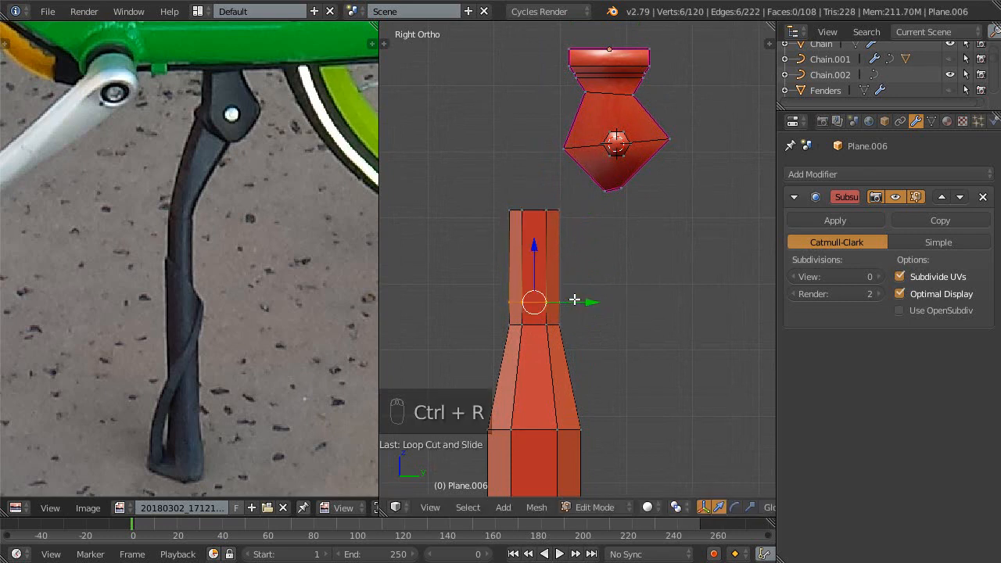
- Snap the 3D cursor to the new edge loop and rotate the extruded upper section about 19° around it toward the bracket
key("shift+s")
left_click(576, 298)
scroll(579, 308, "up", 1)
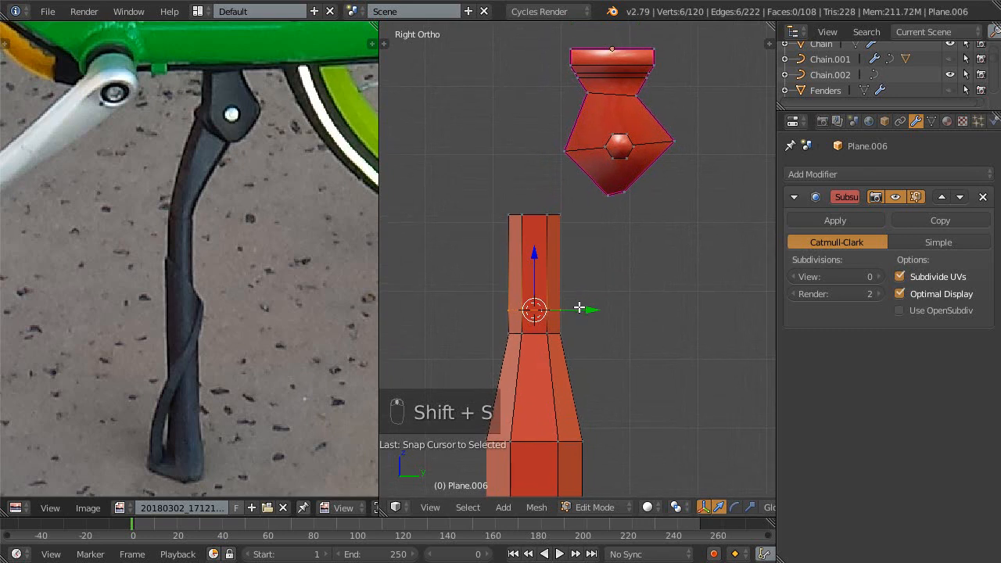
key("z")
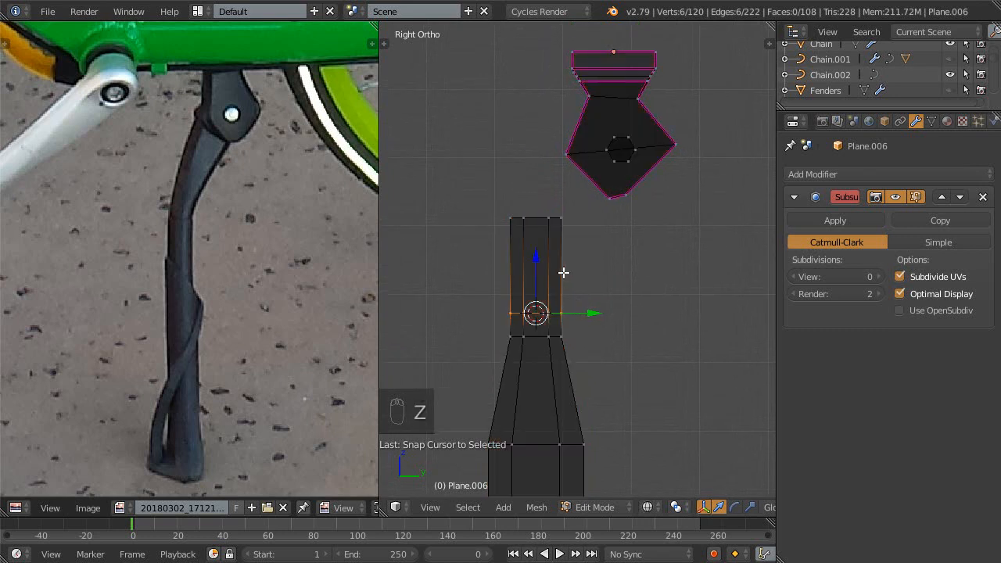
key("c")
left_click_drag(573, 231, 487, 226)
right_click(502, 241)
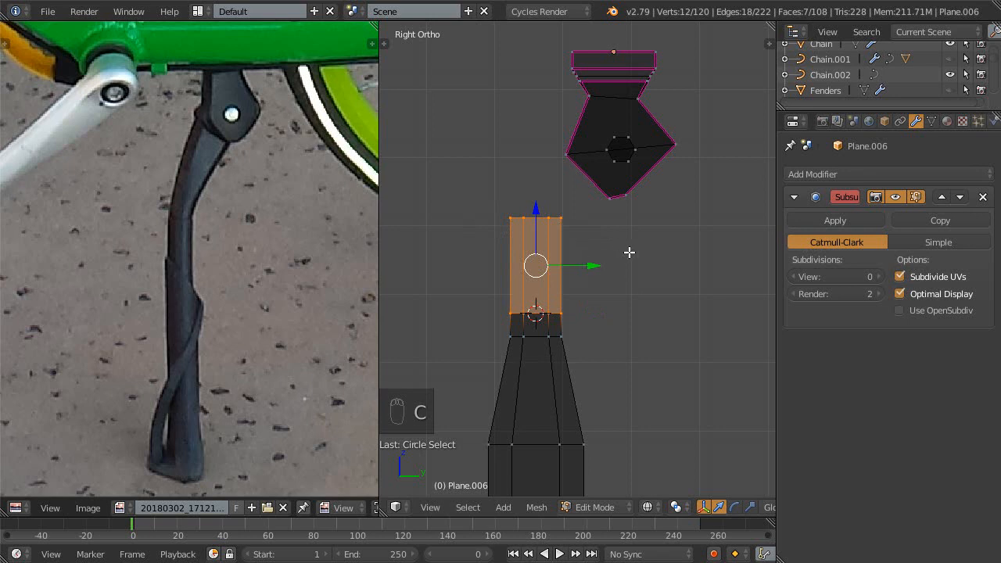
key("period")
key("r")
key("r")
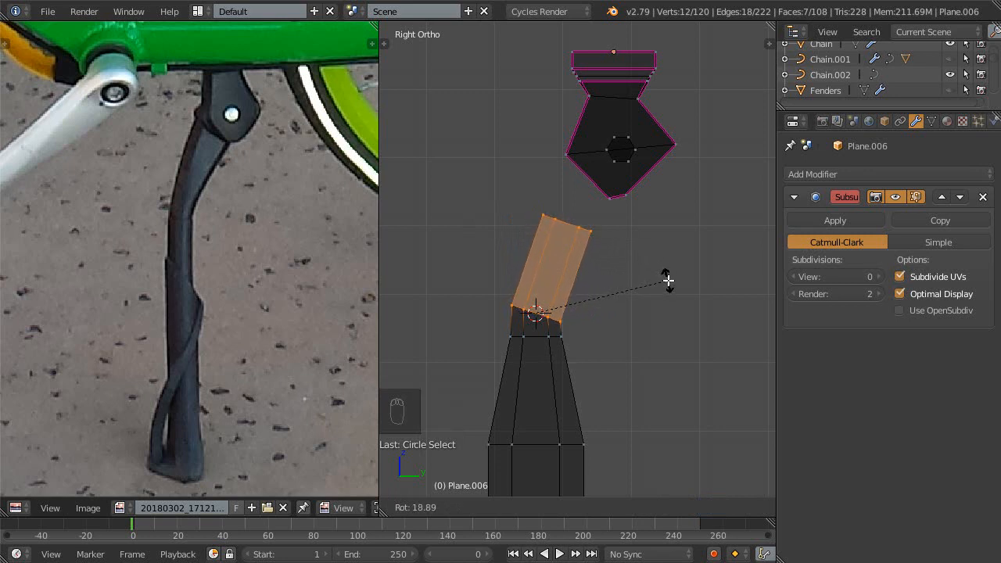
left_click(669, 280)
- Set the mean crease of the leg's top edge loop to 1.00
middle_click_drag(623, 289, 597, 320, "ctrl")
middle_click_drag(599, 303, 578, 271, "shift")
mouse_move(578, 270)
middle_mouse_down("shift")
mouse_move(574, 309)
mouse_move(584, 262)
middle_mouse_up("shift")
right_click(556, 280, "alt")
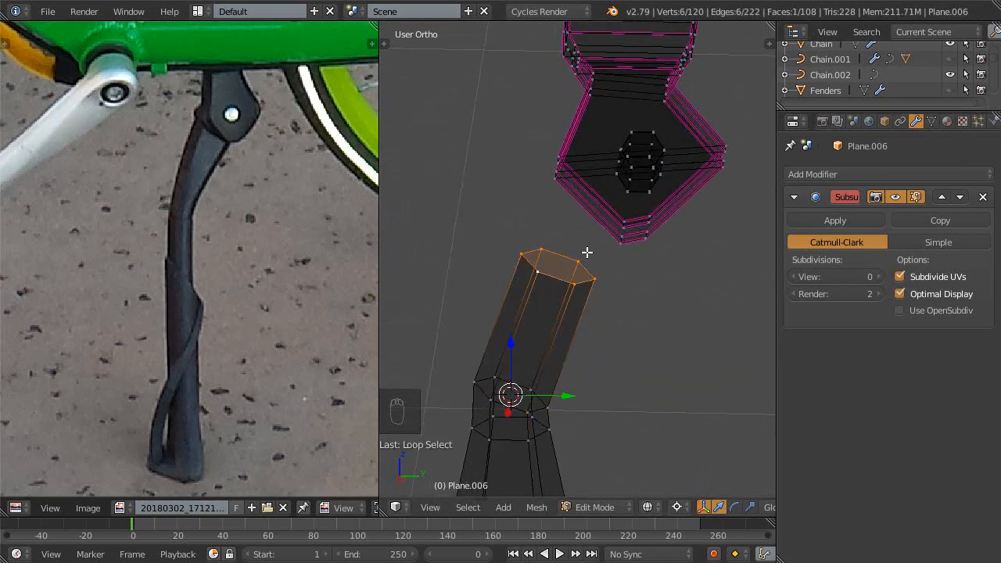
key("n")
left_click_drag(675, 102, 727, 104)
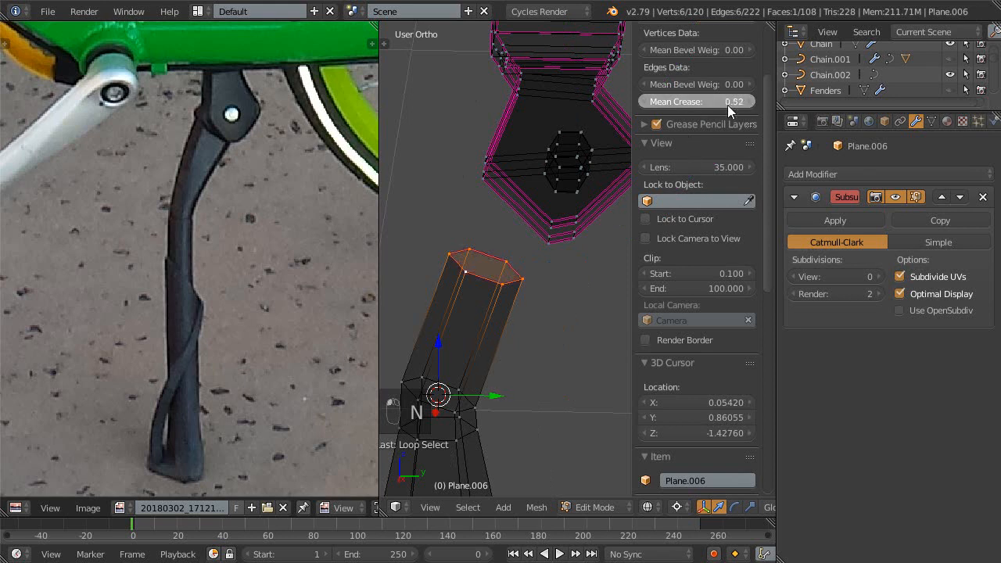
- Set the mean crease of the leg's bottom edge loop to 0.98 and save the file
key("KP_Decimal")
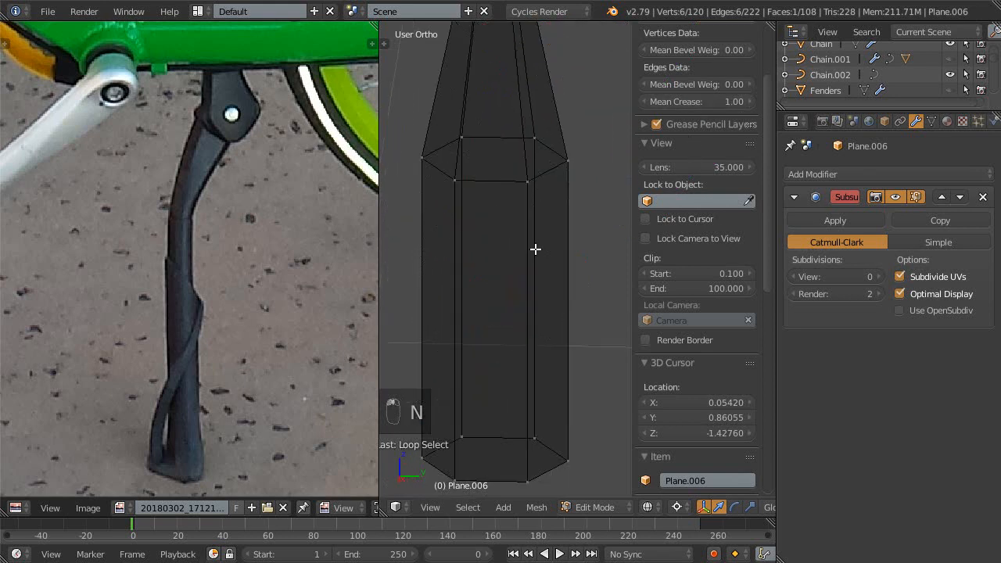
right_click(512, 472)
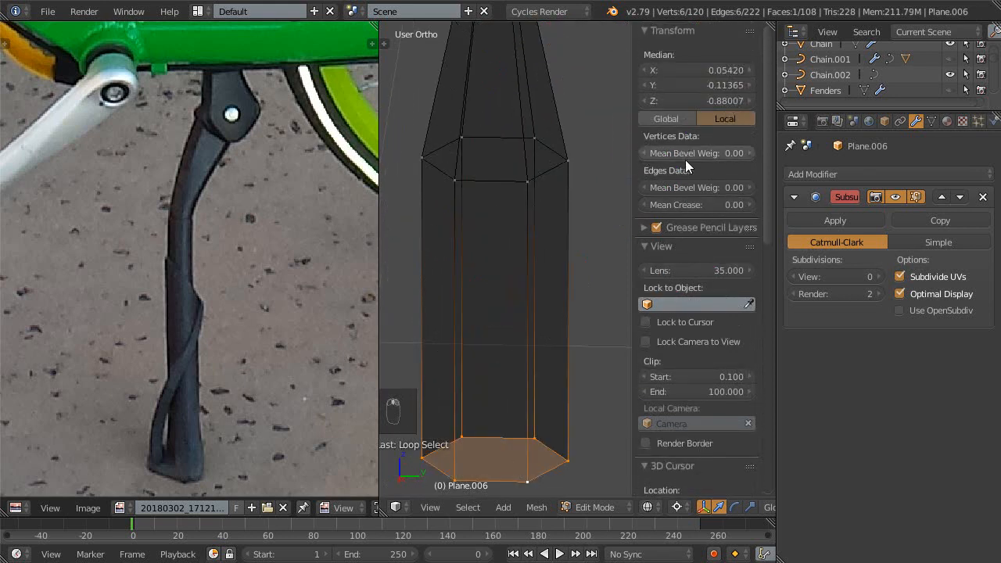
left_click_drag(655, 205, 824, 203)
scroll(499, 315, "down", 2)
scroll(499, 314, "down", 1)
middle_click_drag(500, 277, 478, 376, "shift")
scroll(492, 402, "up", 2)
key("ctrl+s")
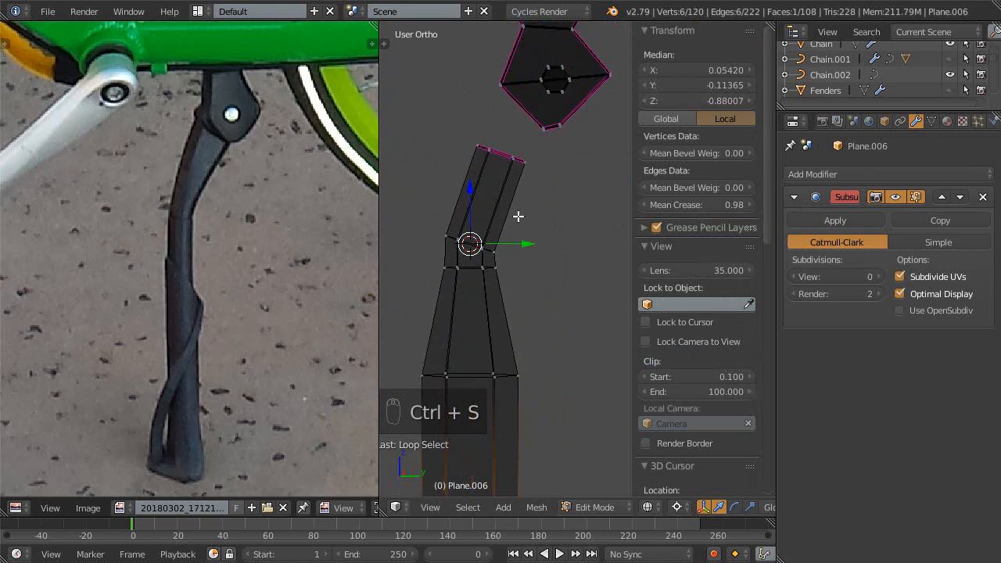
- Set the subdivision view level to 3, clear the selection and show the leg in solid shading from the right
key("KP_3")
middle_click_drag(527, 199, 525, 220, "shift")
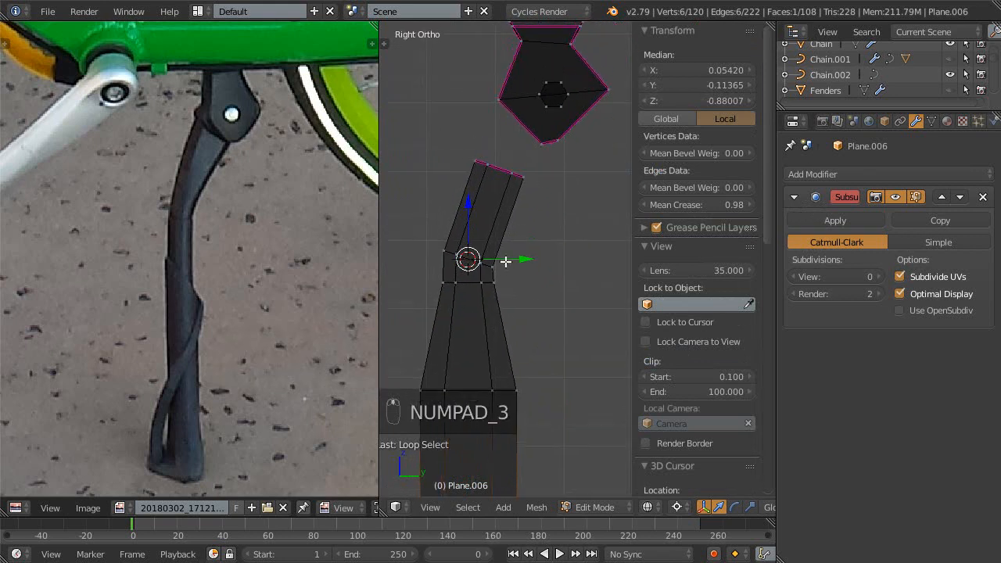
key("ctrl+3")
middle_click_drag(513, 277, 522, 261, "shift")
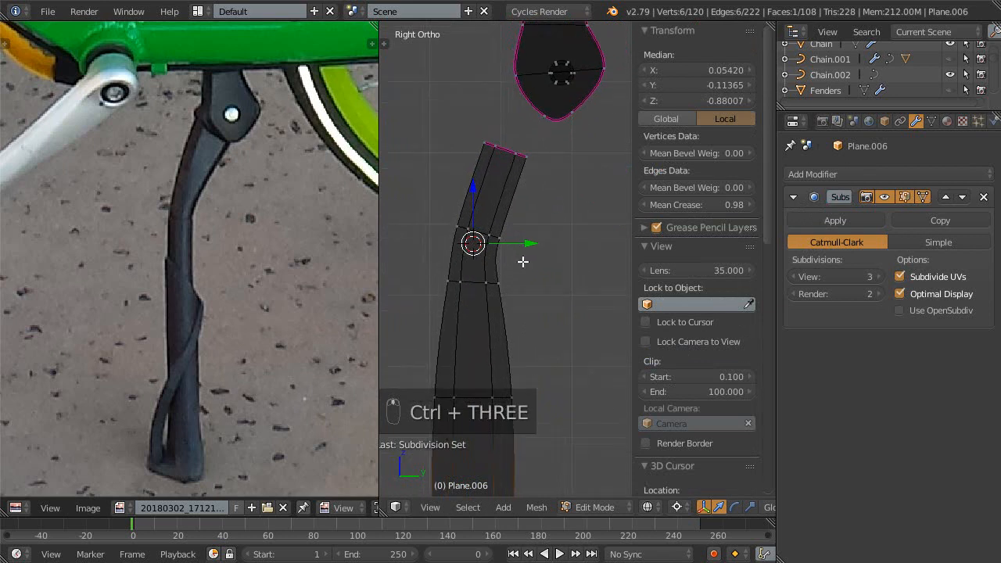
key("a")
key("z")
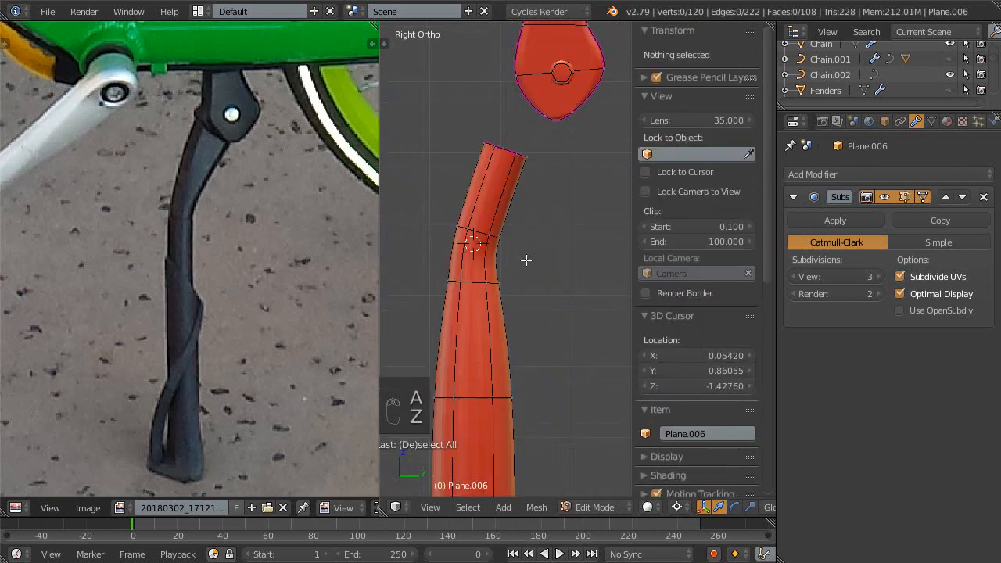
- Select the edge loop at the leg's top end and show it together with the bracket in right orthographic view
scroll(531, 261, "down", 2)
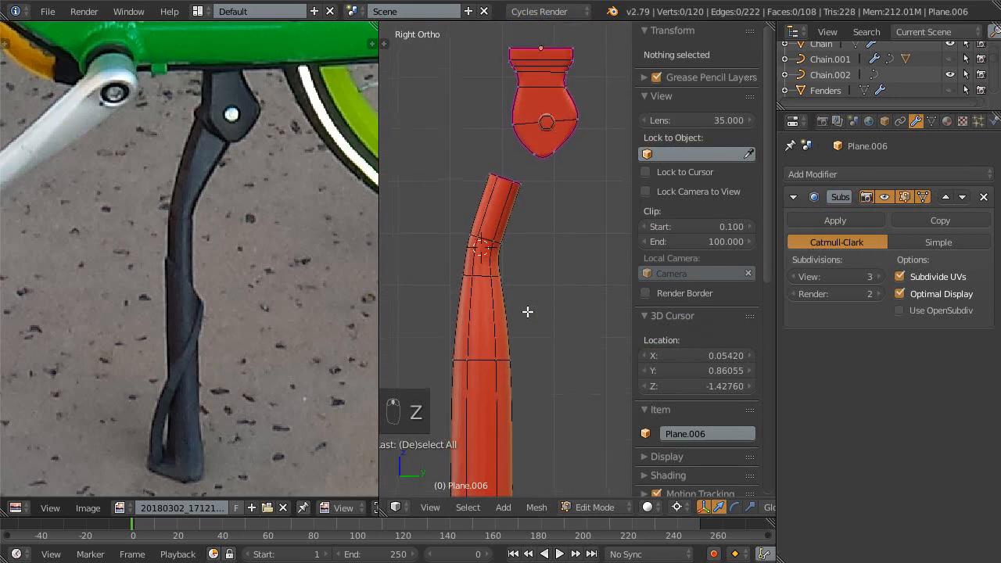
middle_click_drag(516, 289, 649, 309)
key("n")
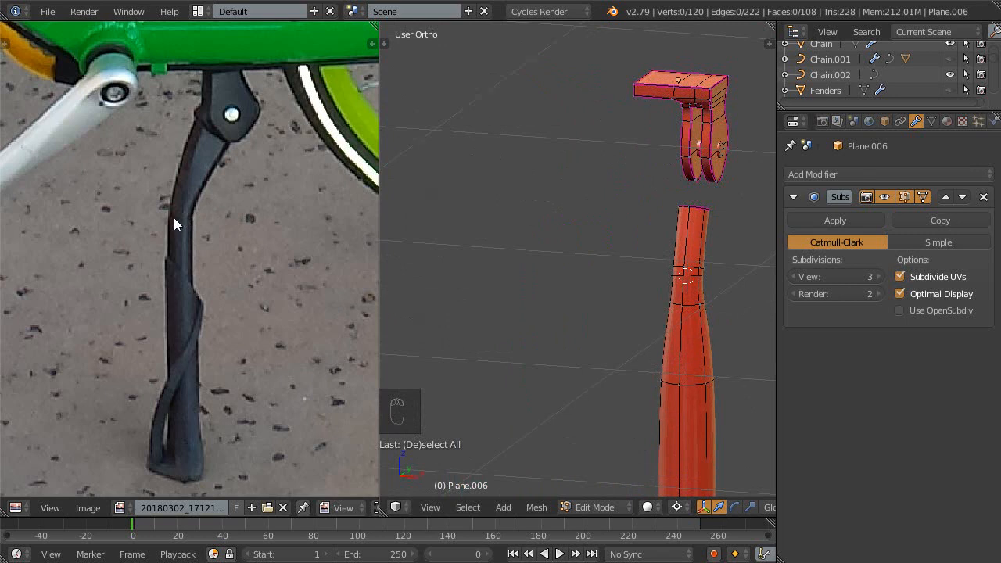
middle_click_drag(665, 273, 584, 293, "shift")
middle_click_drag(613, 293, 554, 305, "ctrl")
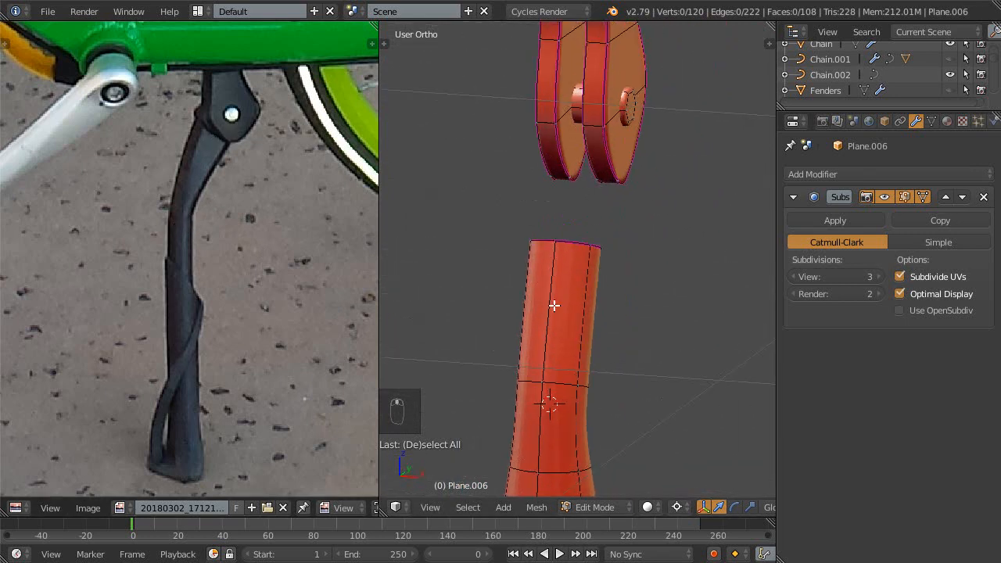
left_click(576, 239, "alt")
middle_click_drag(576, 240, 571, 370)
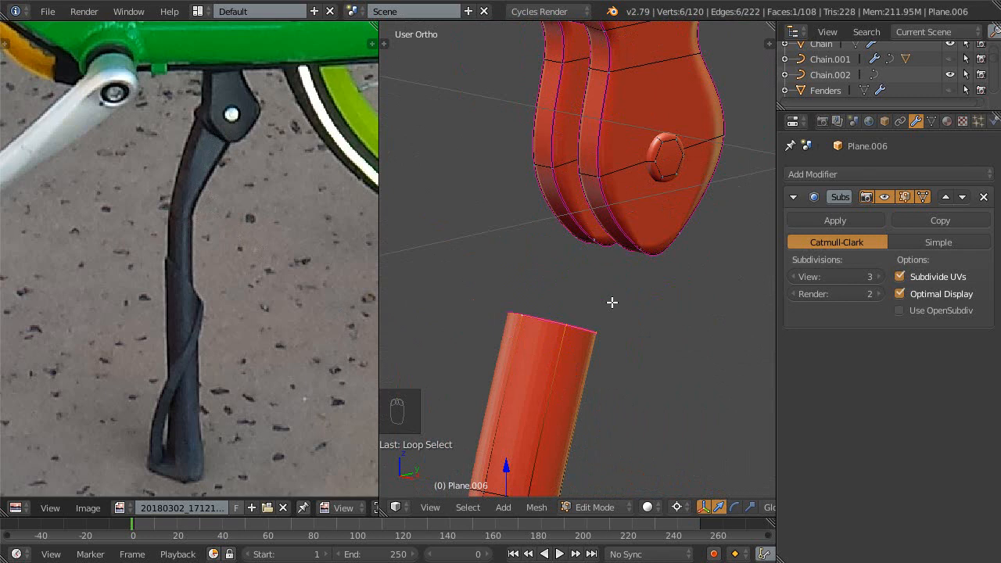
key("KP_3")
middle_click_drag(486, 198, 578, 326, "shift")
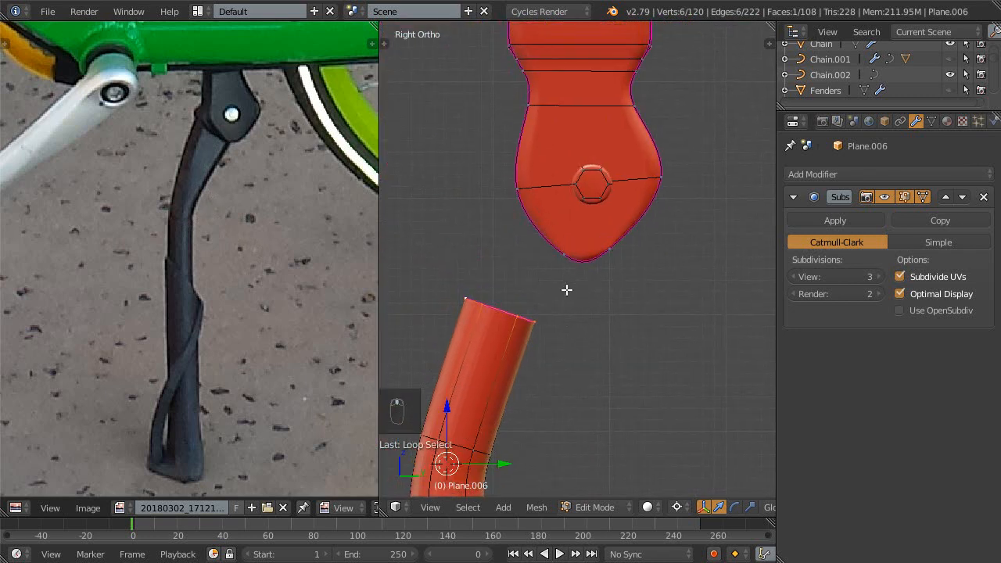
key("e")
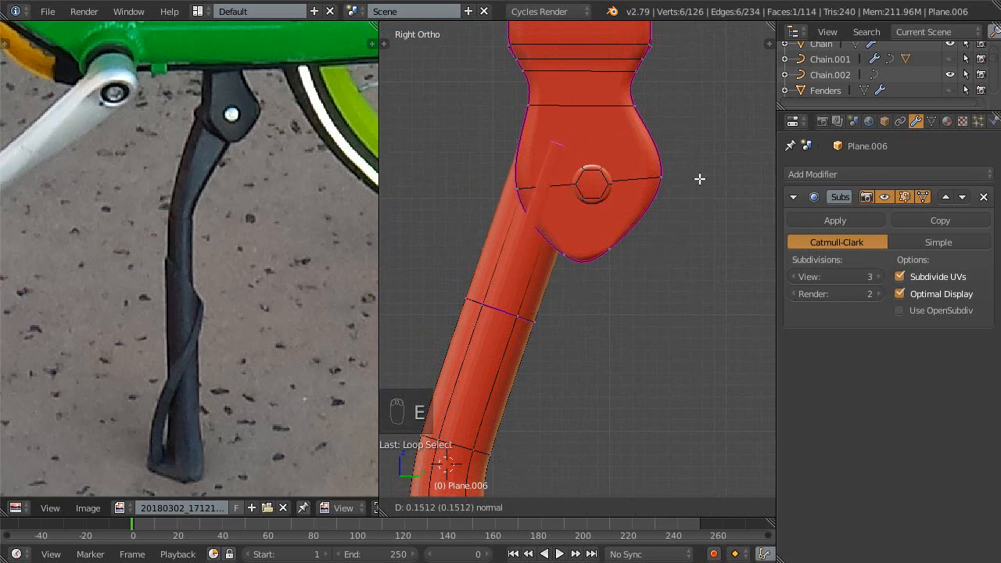
right_click(643, 281)
middle_click_drag(658, 431, 631, 385, "shift")
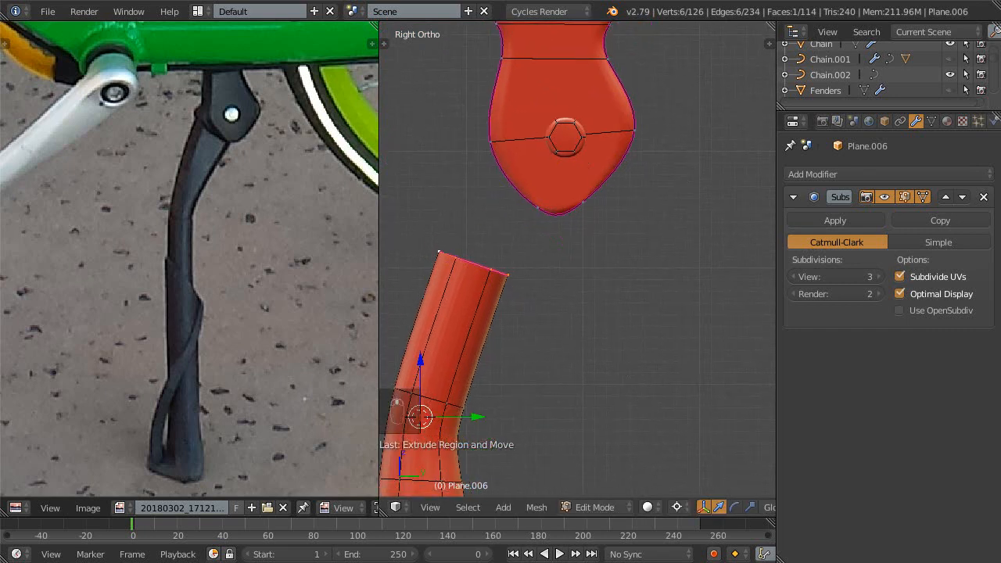
middle_click_drag(578, 408, 618, 329, "shift")
key("ctrl+z")
middle_click_drag(713, 508, 483, 494)
scroll(701, 505, "down", 5)
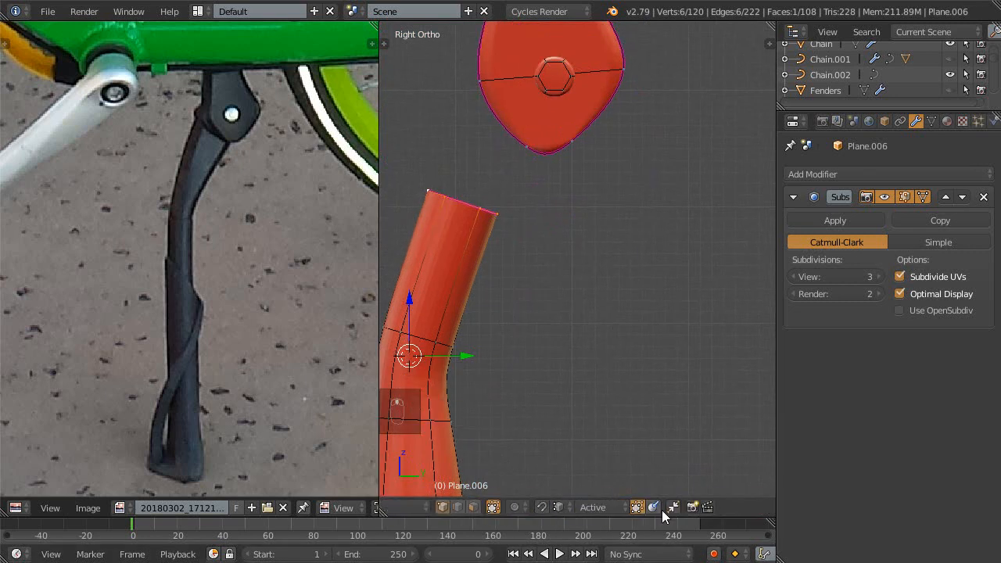
scroll(547, 286, "down", 1)
middle_click_drag(534, 293, 585, 312, "shift")
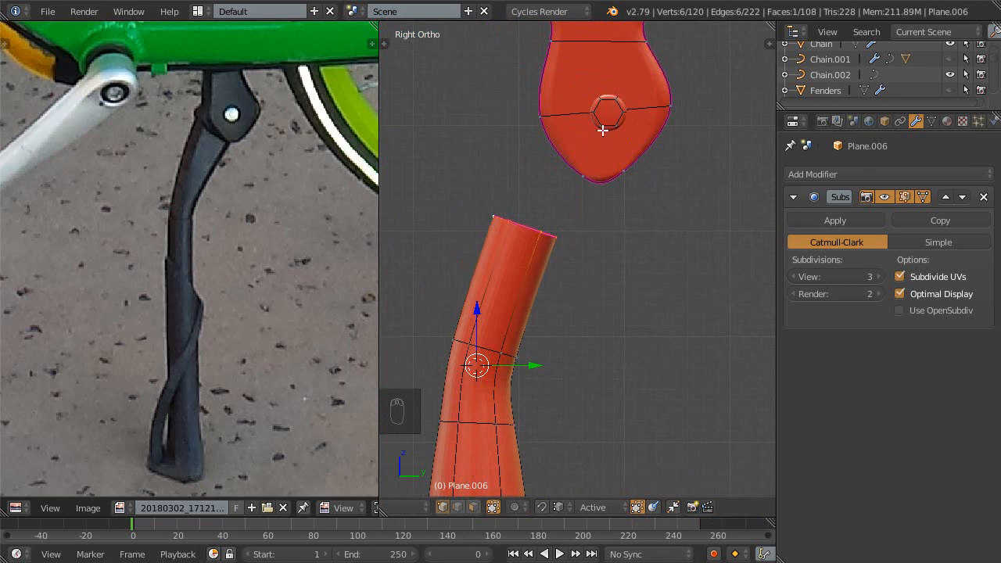
middle_click_drag(576, 146, 579, 172, "shift")
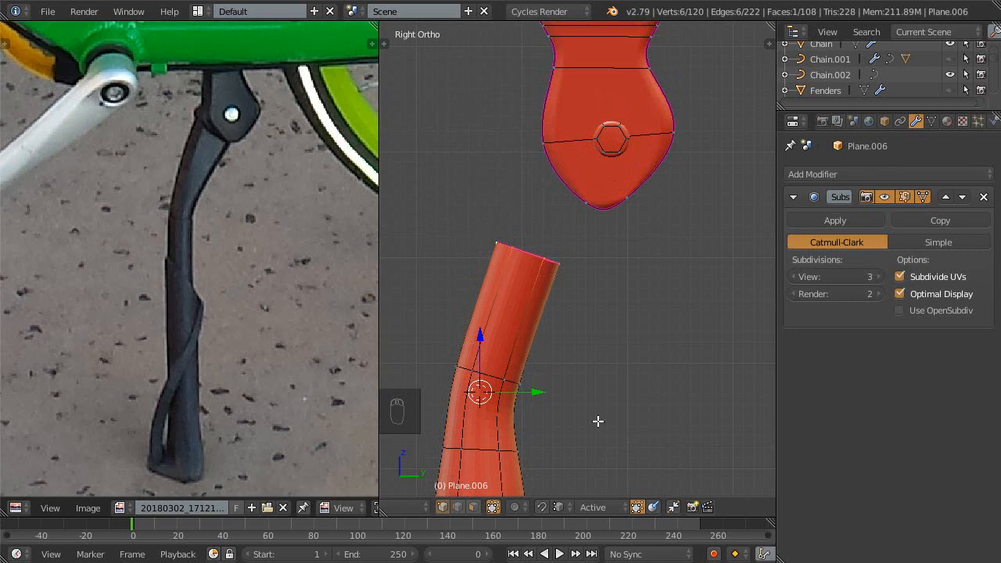
middle_click_drag(478, 511, 702, 525)
middle_click_drag(638, 517, 855, 527)
middle_click_drag(581, 510, 715, 514)
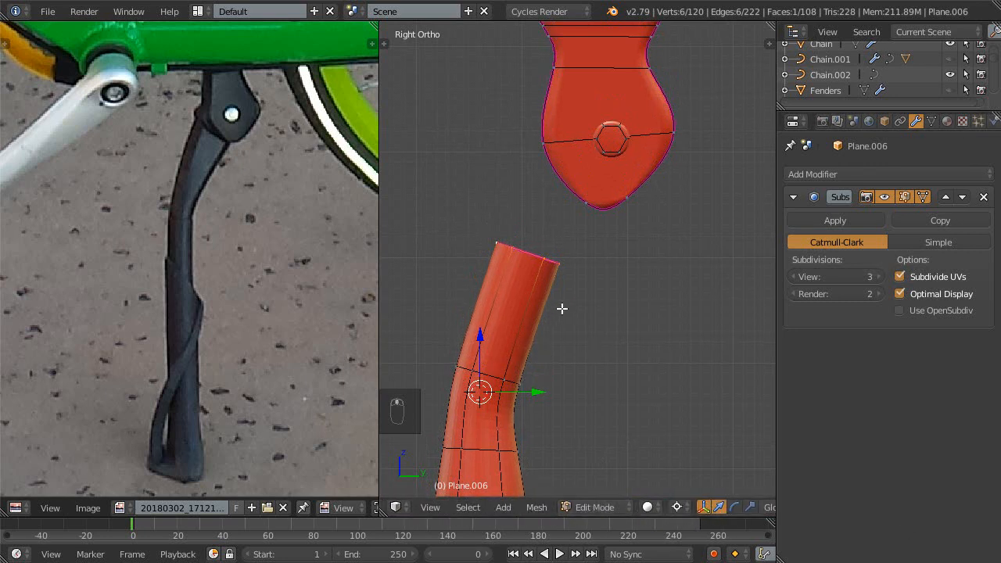
- Switch to wireframe and extrude the leg's top edge loop along its normal up into the bracket, past the pivot pin's lower side
middle_click_drag(561, 308, 558, 331, "shift")
key("z")
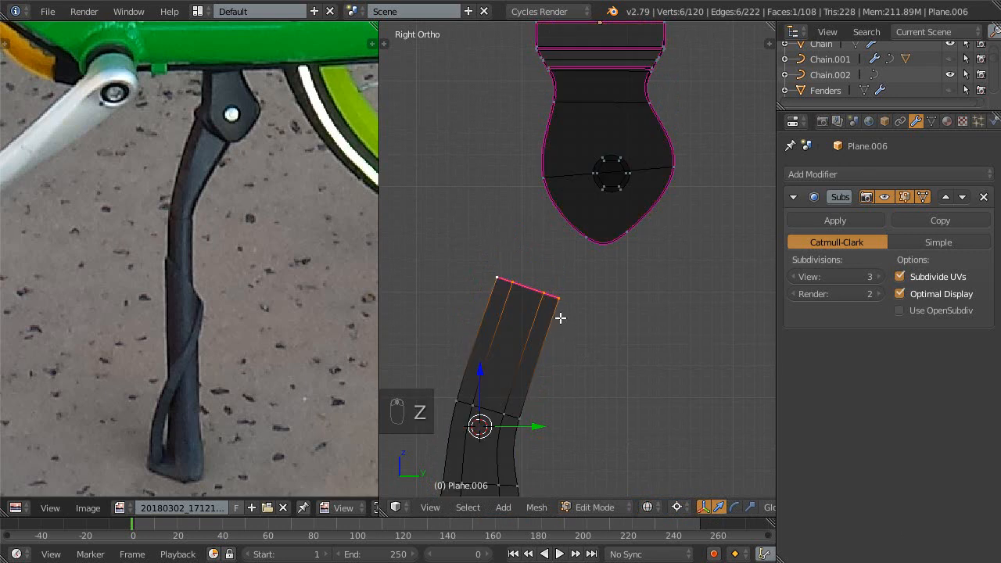
key("g")
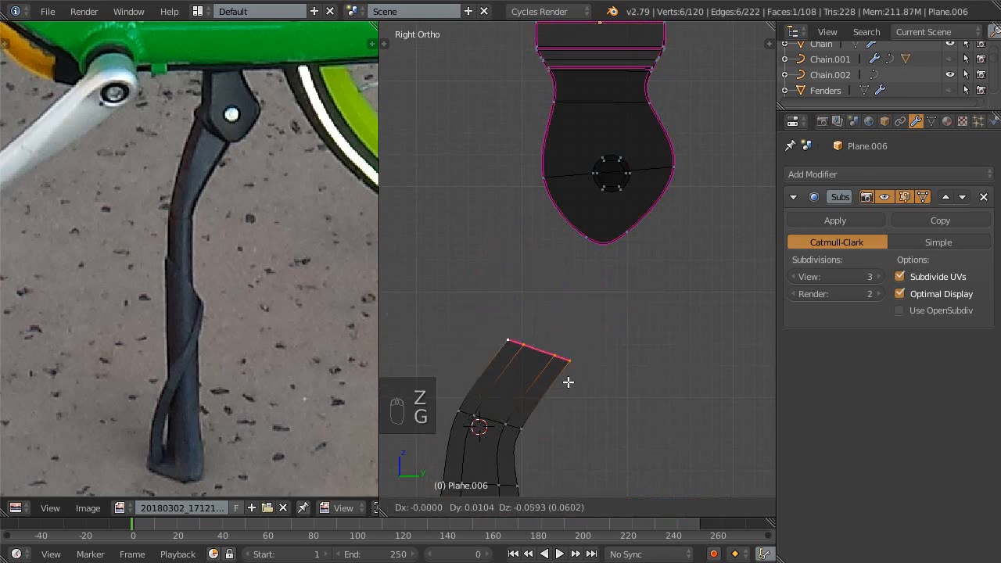
right_click(571, 372)
middle_click_drag(574, 362, 568, 383, "shift")
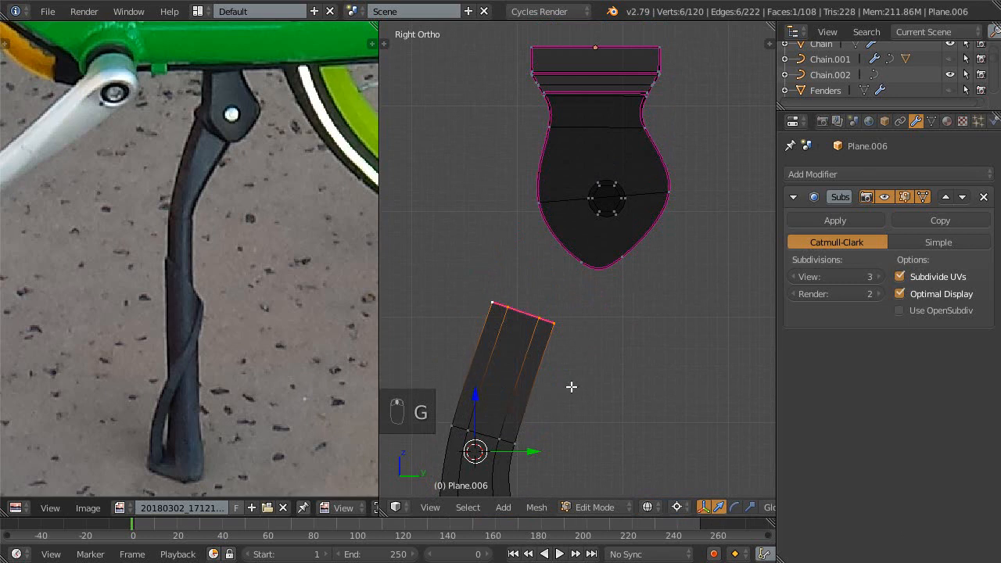
key("e")
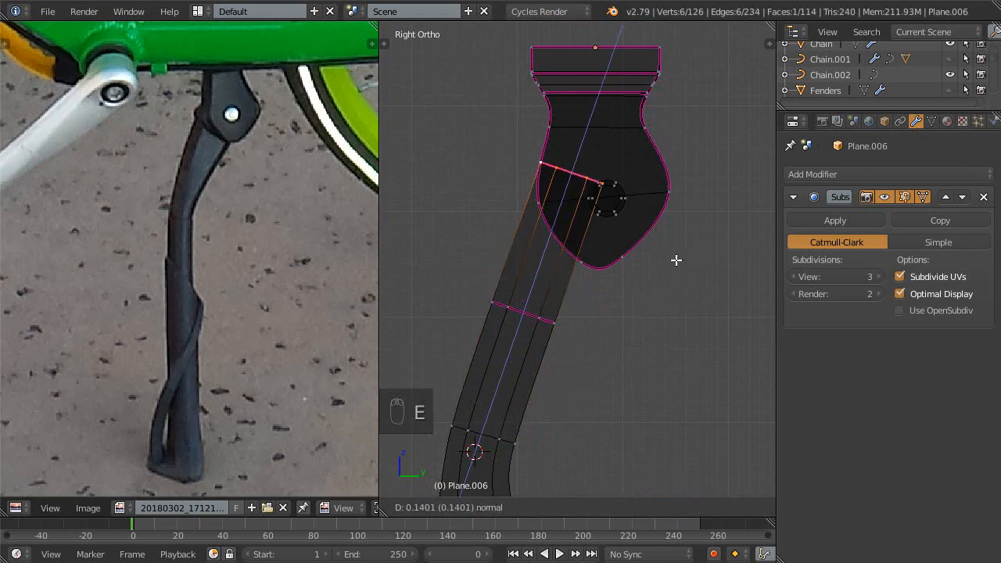
left_click(712, 238)
- Set the pivot to the median point and scale the extruded top loop narrower along X between the bracket plates
middle_click_drag(655, 279, 602, 313, "shift")
middle_click_drag(551, 252, 523, 259)
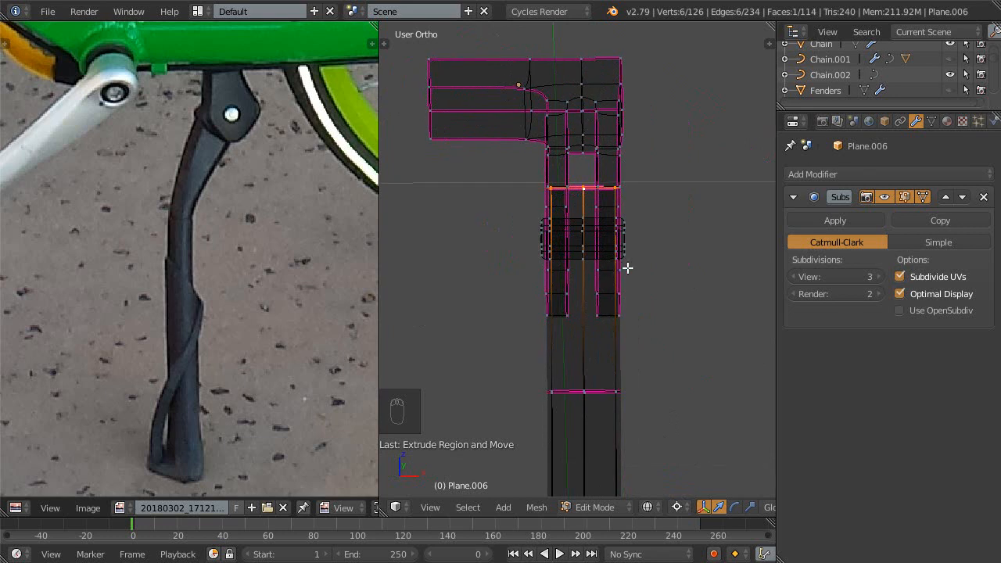
key("s")
key("x")
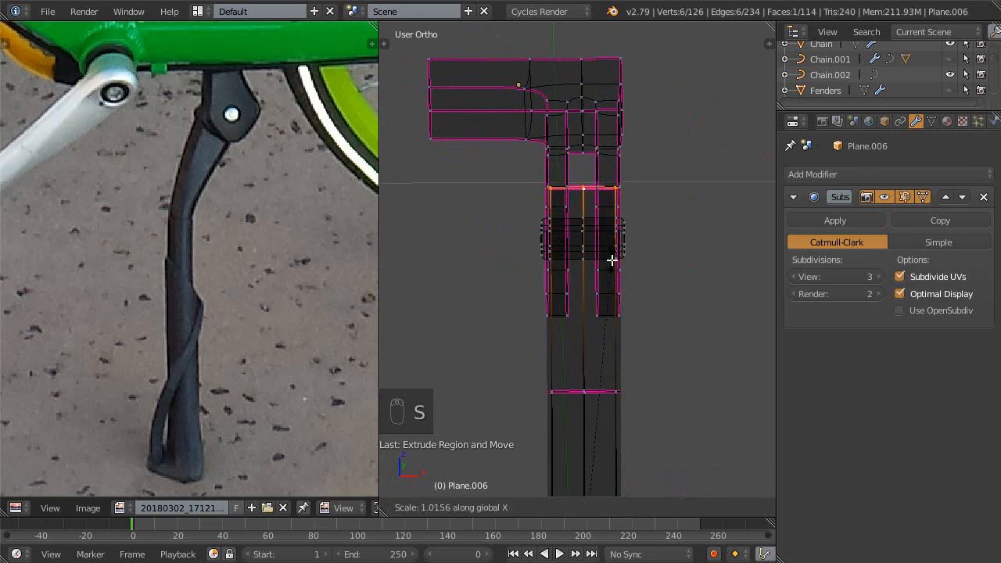
left_click(612, 259)
key("ctrl+comma")
middle_click_drag(645, 254, 611, 291)
key("s")
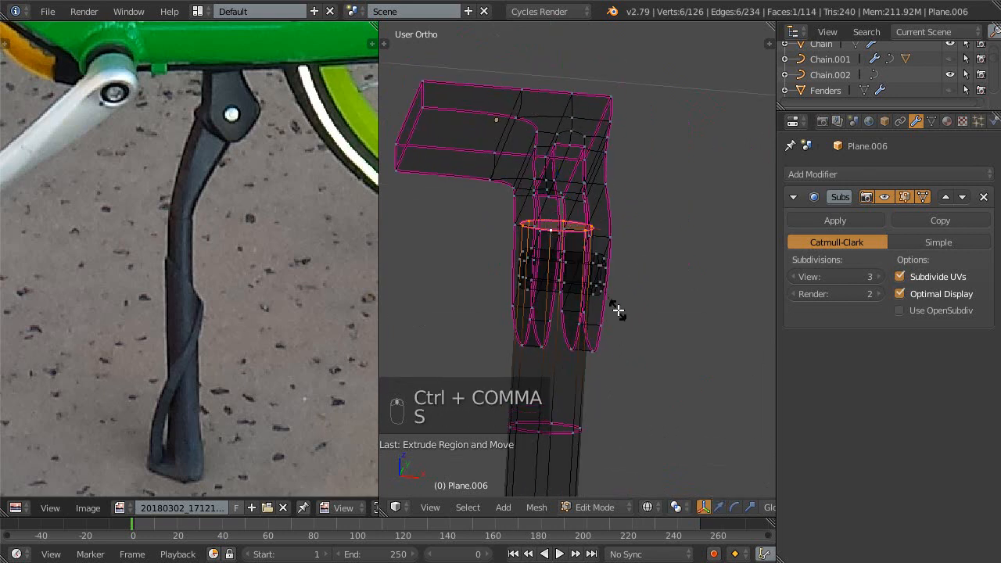
key("x")
left_click(565, 287)
- Scale the leg's top loop along X once more to bring its width closer to the gap between the plates
middle_click_drag(564, 288, 599, 277)
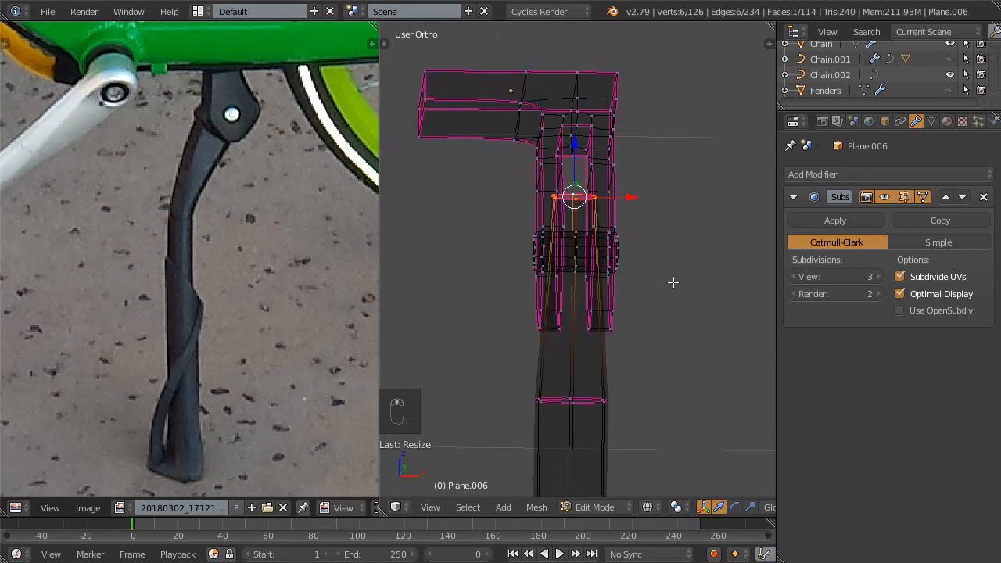
middle_click_drag(673, 287, 621, 342)
scroll(623, 339, "up", 2)
middle_click_drag(652, 300, 629, 310)
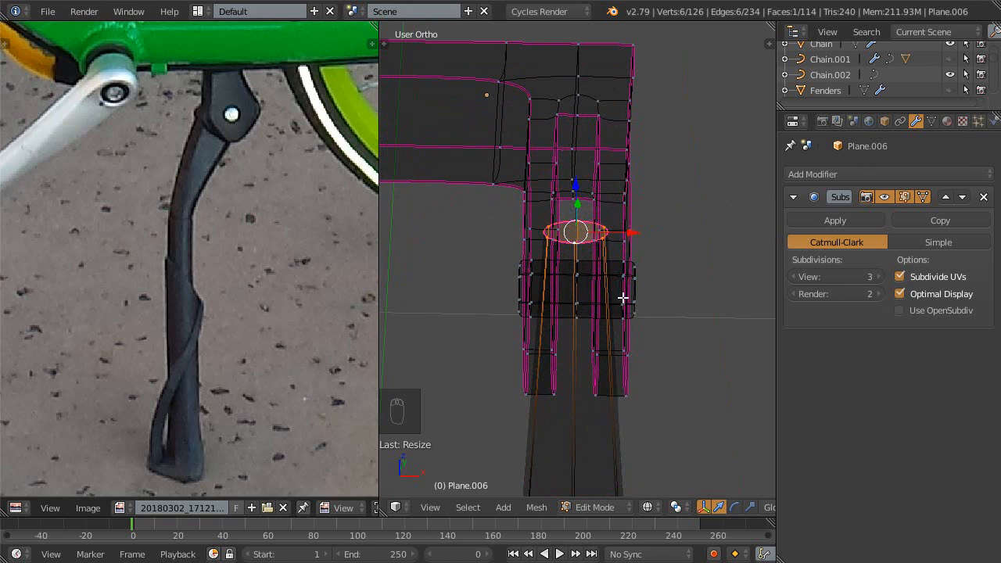
key("s")
key("x")
left_click(654, 331)
- Add an edge loop across the middle of the leg's new top segment and scale it to about 0.55 along X
middle_click_drag(639, 335, 575, 352)
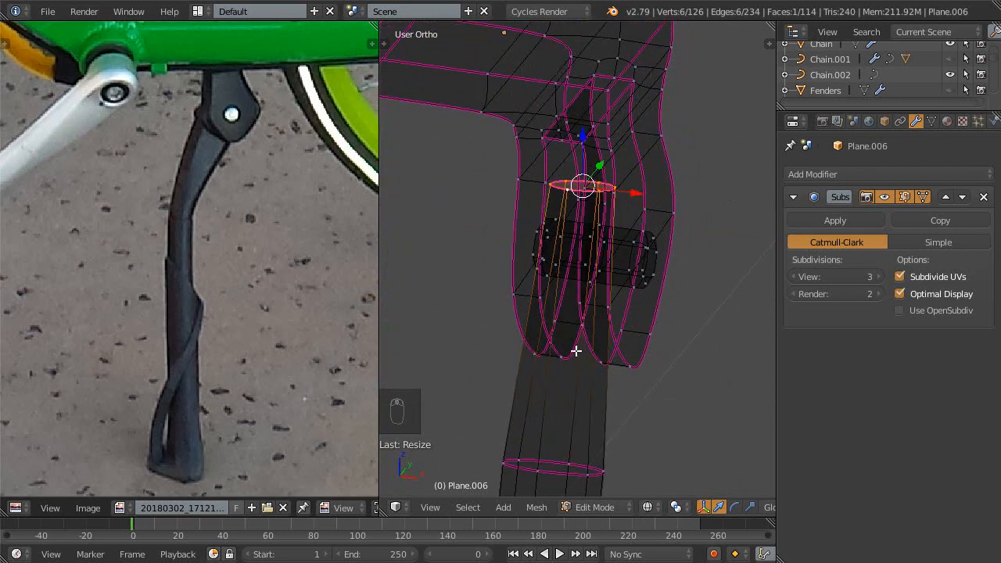
key("ctrl+r")
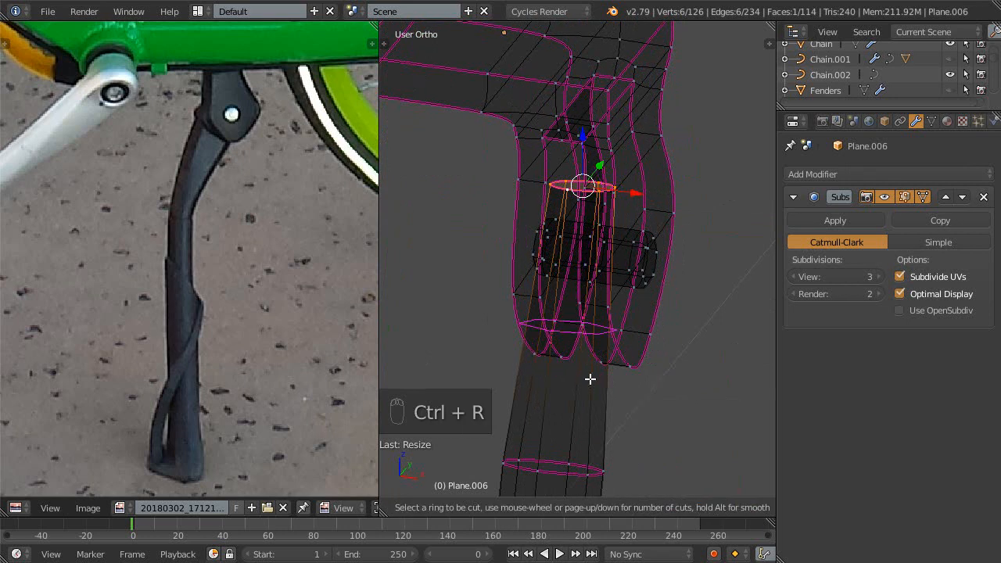
left_click(590, 379)
left_click(594, 371)
middle_click_drag(594, 370, 518, 330)
key("s")
key("x")
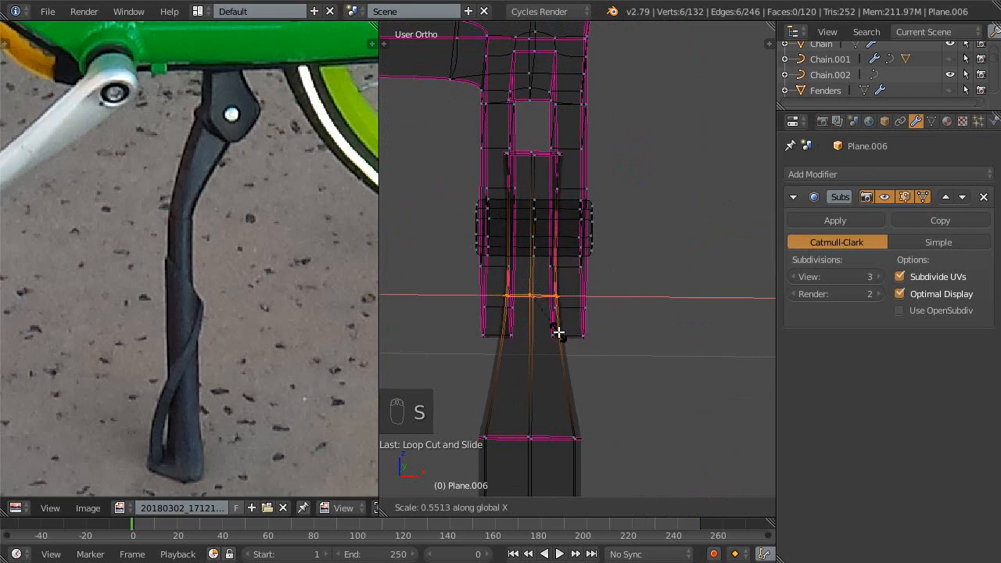
left_click(558, 331)
- Return to solid shading, clear the selection, and select the whole linked leg mesh and hide it
mouse_move(561, 331)
middle_mouse_down()
mouse_move(578, 240)
mouse_move(594, 271)
mouse_move(582, 319)
mouse_move(570, 290)
mouse_move(572, 261)
mouse_move(584, 263)
mouse_move(579, 239)
mouse_move(500, 237)
mouse_move(610, 275)
mouse_move(519, 242)
mouse_move(539, 284)
mouse_move(599, 309)
mouse_move(558, 292)
mouse_move(579, 286)
mouse_move(556, 276)
middle_mouse_up()
key("z")
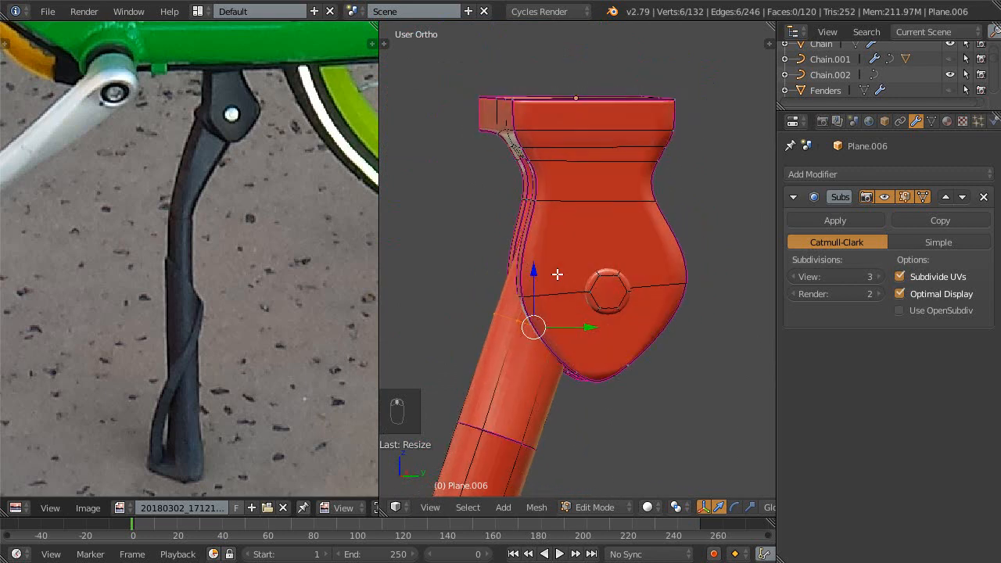
middle_click_drag(594, 241, 702, 259)
left_click(623, 225, "alt")
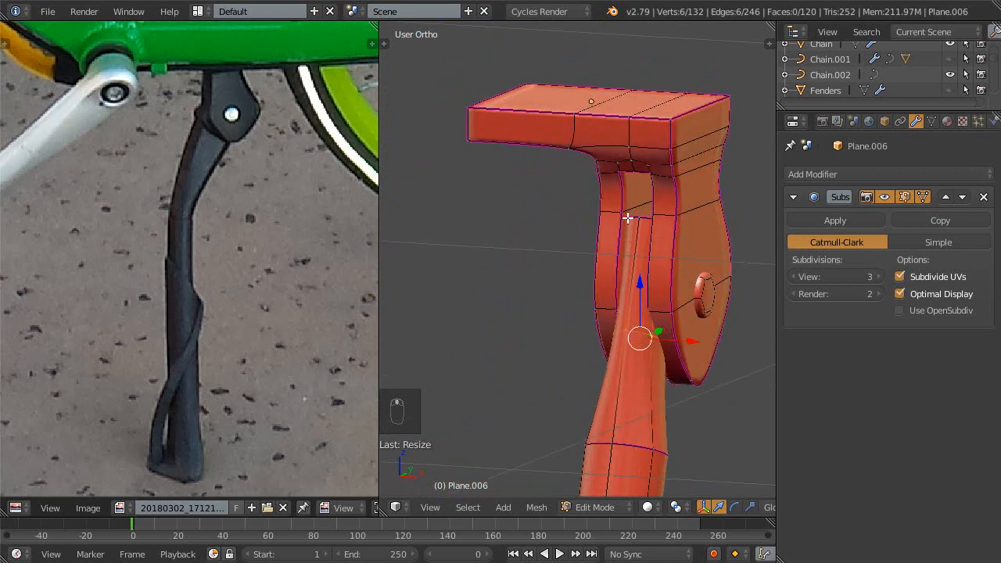
middle_click_drag(630, 230, 645, 237)
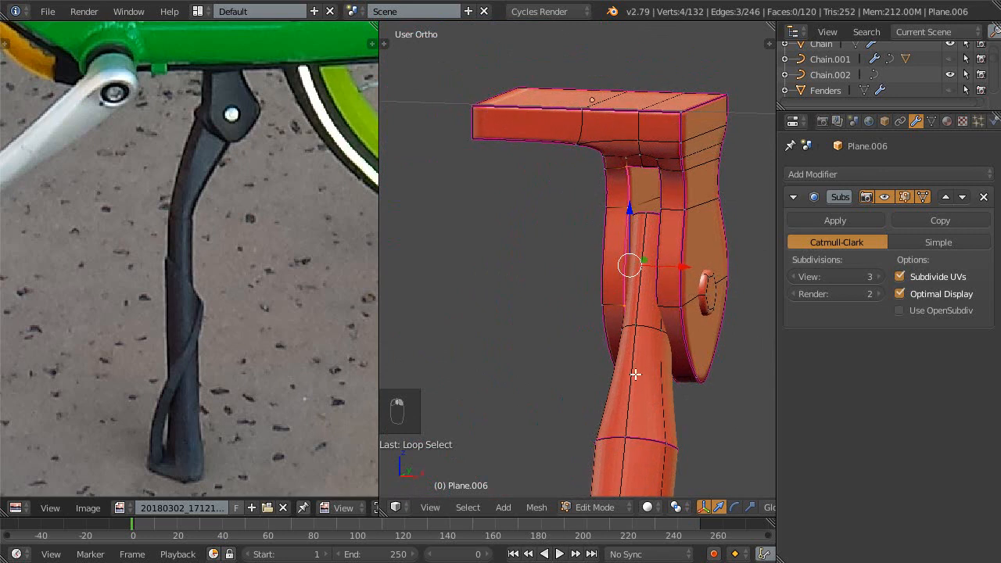
key("a")
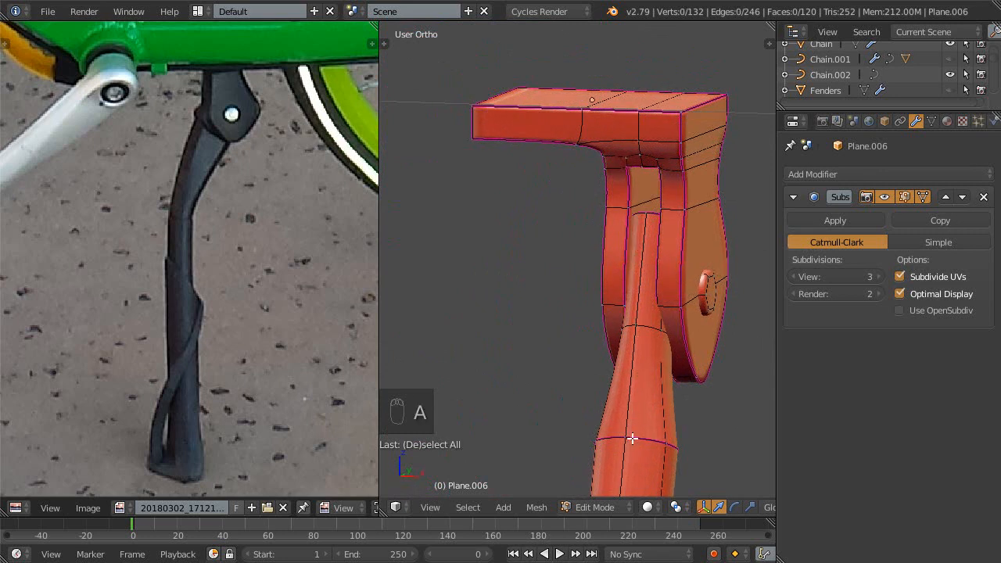
key("a")
key("a")
key("a")
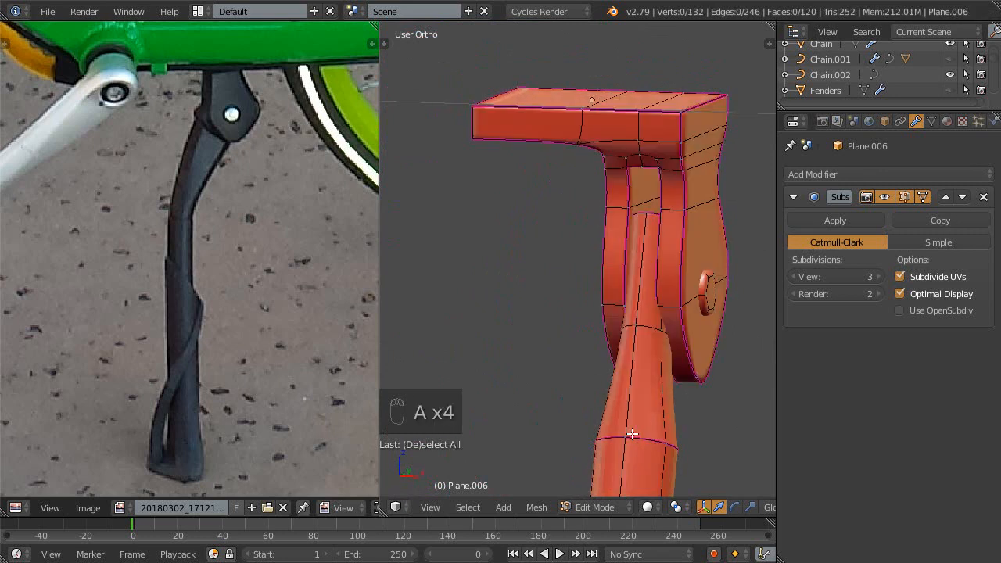
key("l")
key("h")
- Select the pivot pin's middle edge loop between the plates and snap the 3D cursor to it
middle_click_drag(639, 288, 657, 279)
right_click(662, 280, "alt")
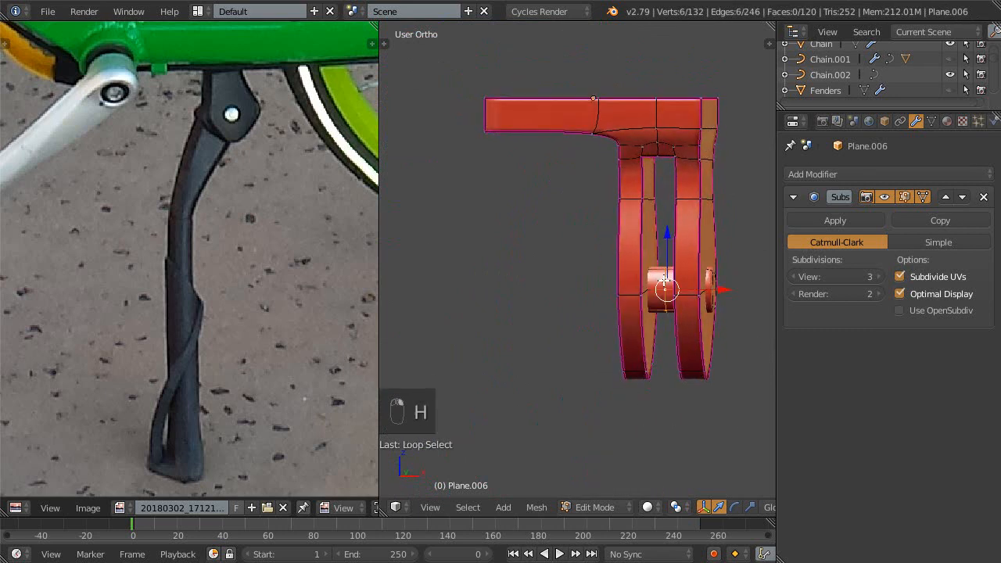
key("shift+s")
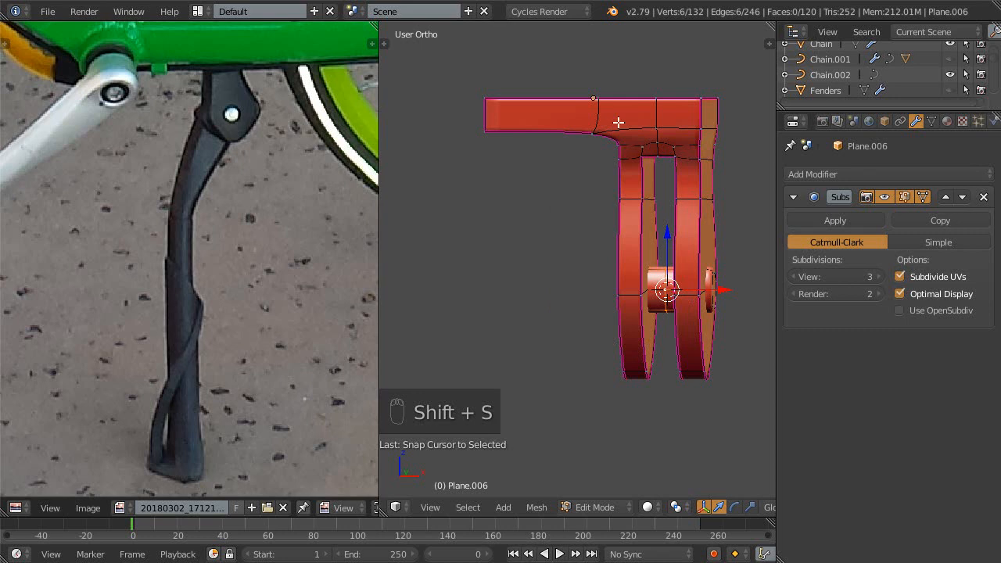
key("KP_3")
- Trace the outline of the bracket plate below its mounting plate with a Grease Pencil stroke in right orthographic view
middle_click_drag(584, 206, 581, 224, "shift")
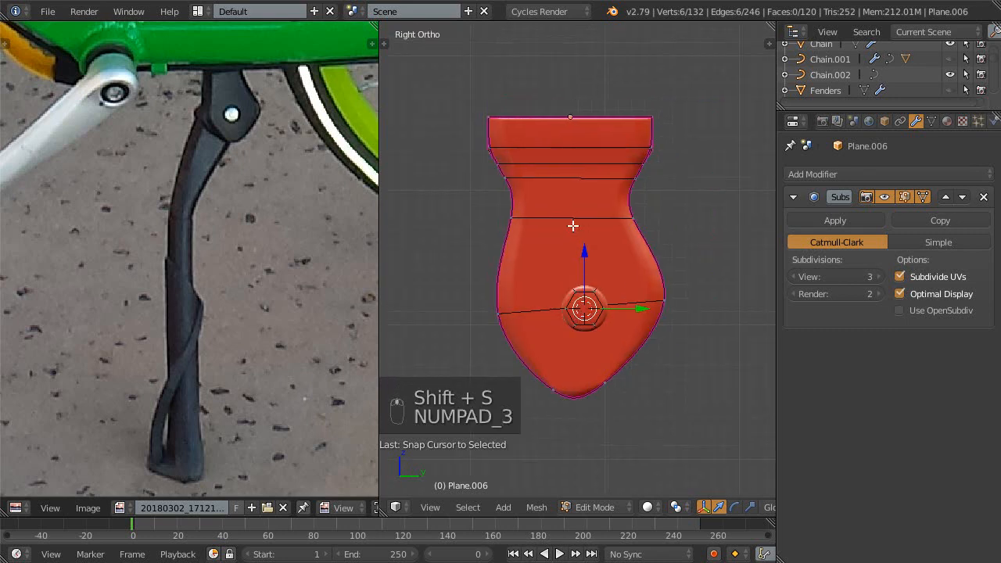
key("d")
left_click_drag(499, 168, 503, 170)
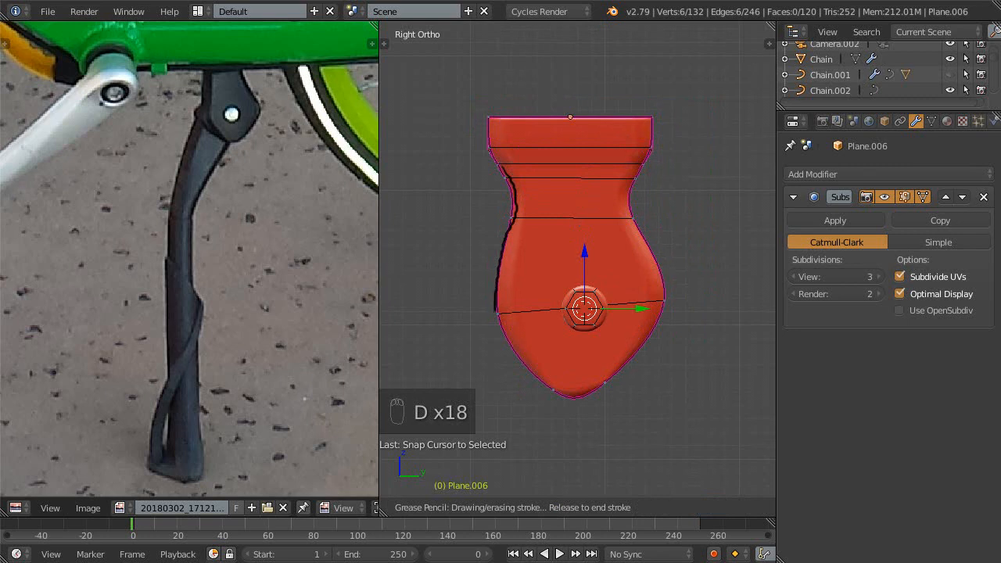
mouse_move(511, 342)
left_mouse_down()
mouse_move(545, 385)
mouse_move(584, 396)
left_mouse_up()
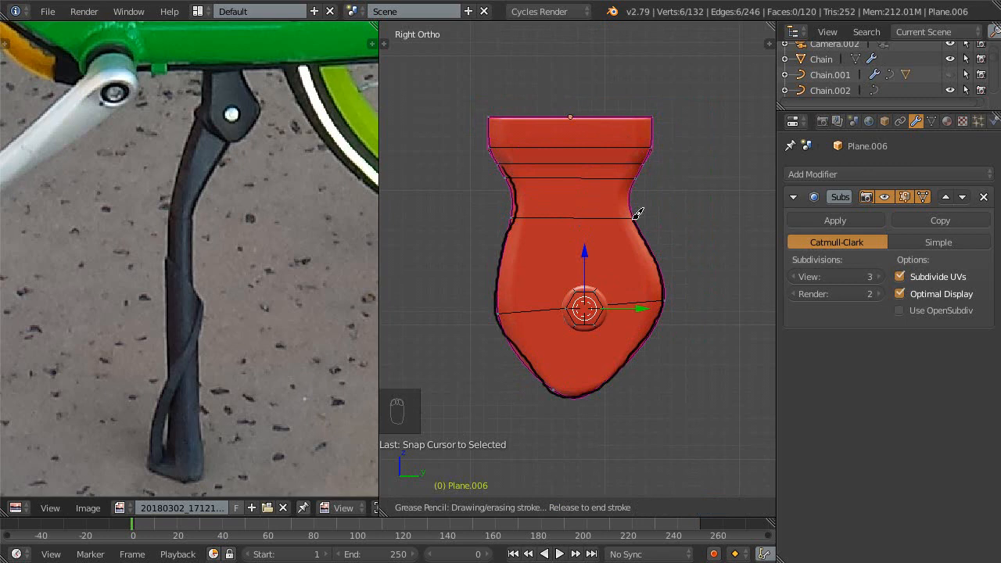
middle_click_drag(540, 187, 523, 297)
key("Escape")
mouse_move(555, 253)
middle_mouse_down()
mouse_move(568, 263)
mouse_move(670, 226)
mouse_move(649, 250)
mouse_move(668, 381)
mouse_move(668, 295)
mouse_move(582, 304)
middle_mouse_up()
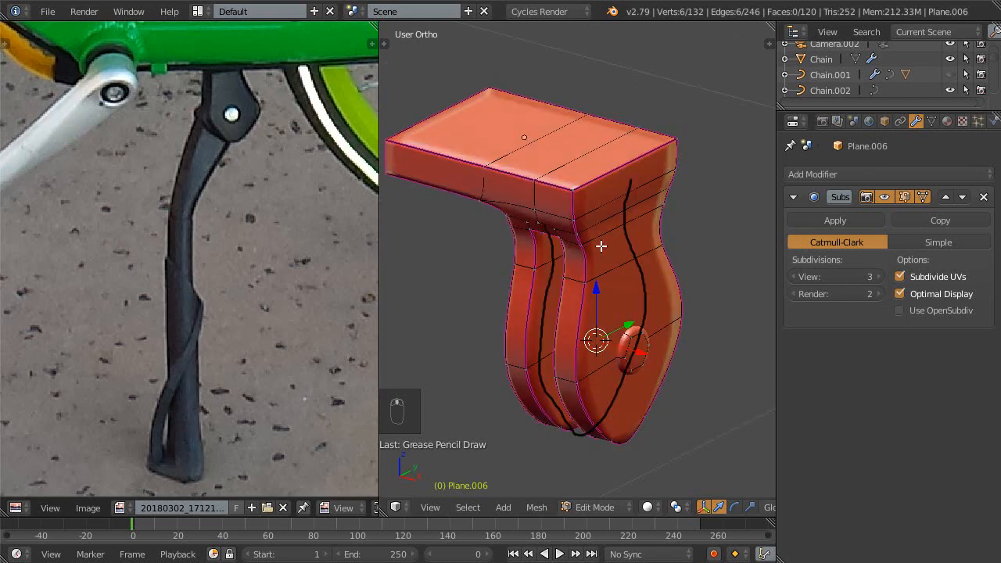
- Clear the selection, reveal the hidden leg mesh, and select and hide the whole linked bracket mesh
key("a")
key("a")
key("a")
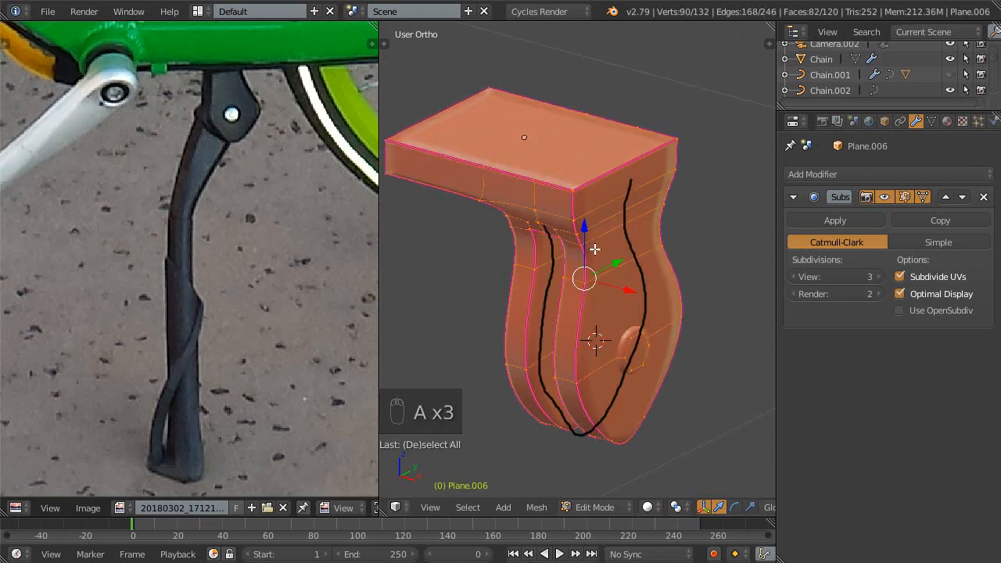
key("a")
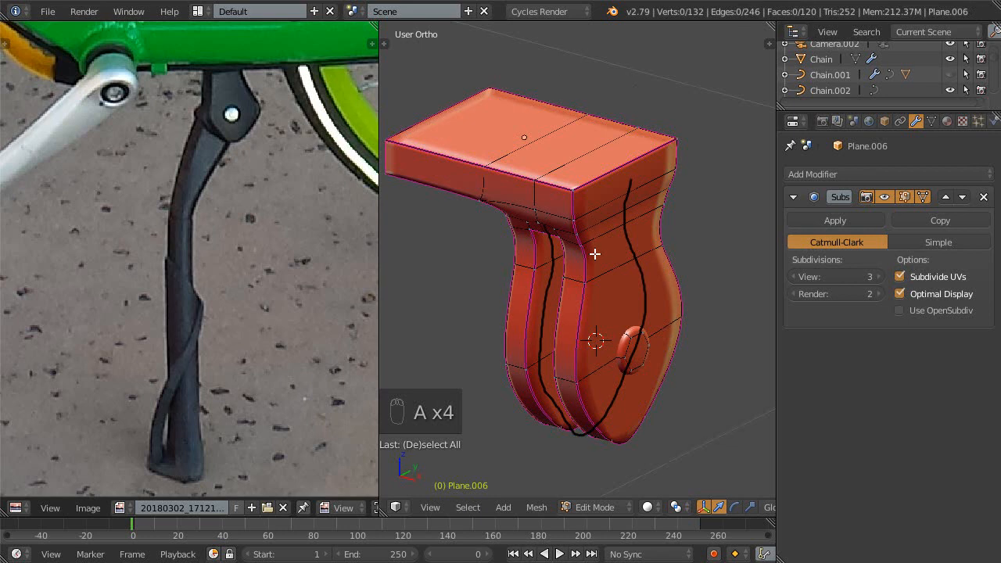
key("alt+h")
key("a")
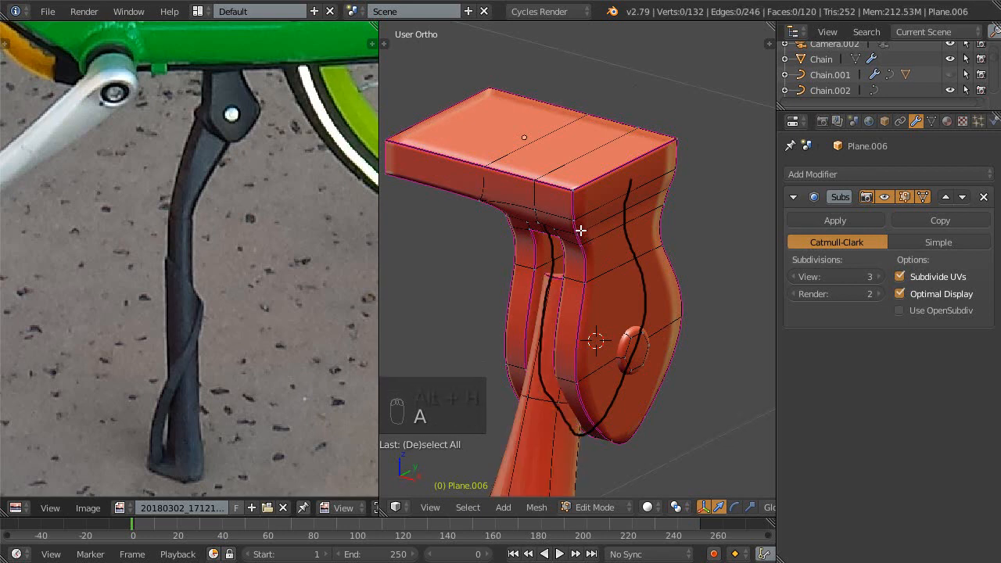
key("l")
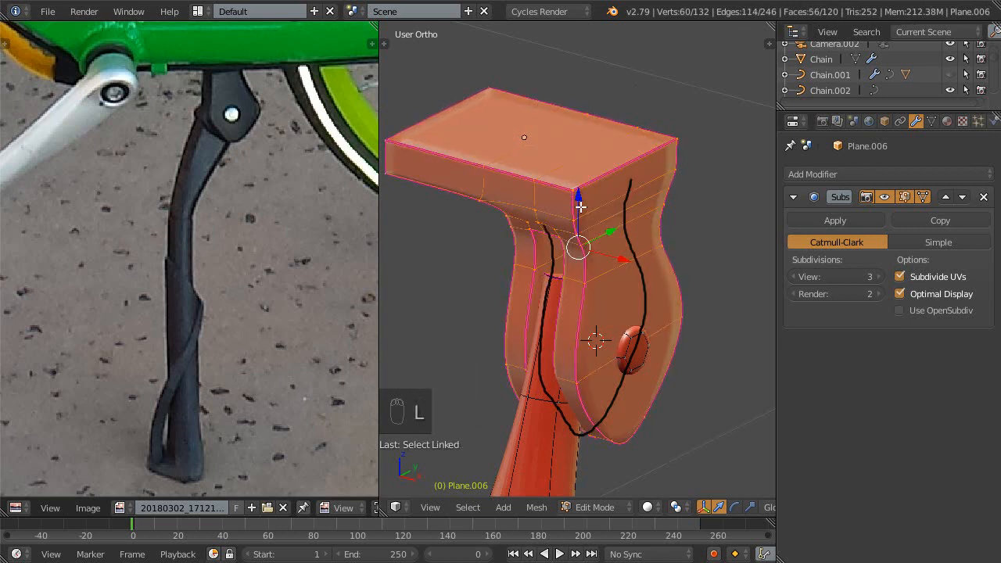
key("h")
- Select the edge loop at the leg's top end in right orthographic view
middle_click_drag(584, 307, 595, 207)
key("KP_3")
middle_click_drag(580, 272, 582, 286, "ctrl")
middle_click_drag(581, 286, 568, 278, "shift")
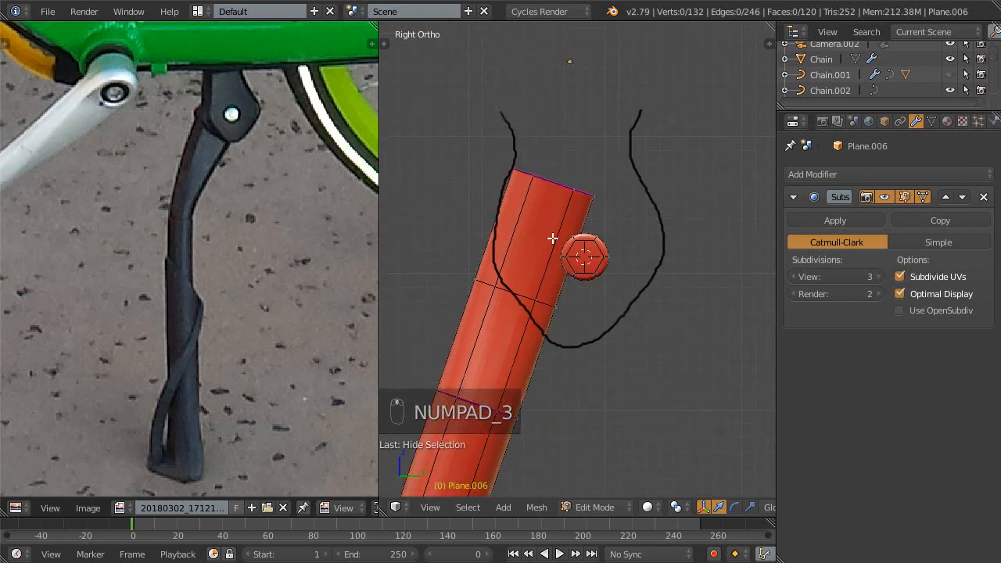
middle_click_drag(535, 207, 545, 237, "shift")
left_click(563, 213, "alt")
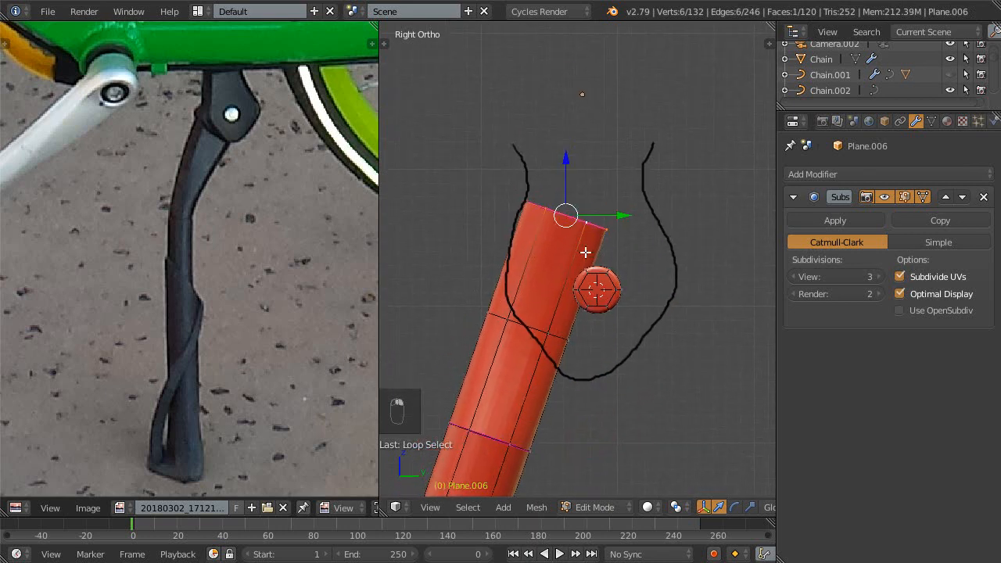
- Apply smooth shading to the kickstand object in Object Mode and return to Edit Mode
scroll(593, 262, "up", 1)
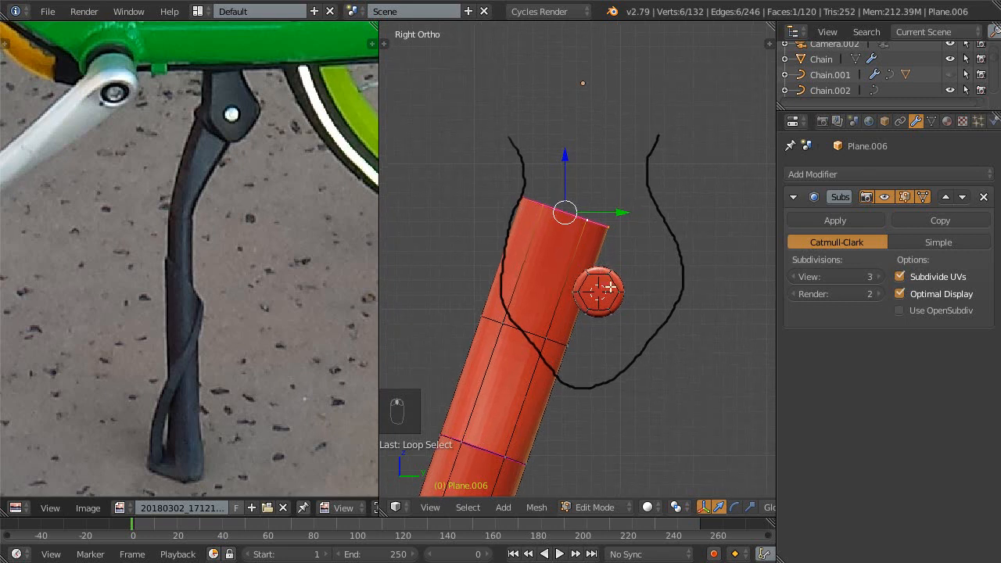
middle_click_drag(560, 283, 583, 261)
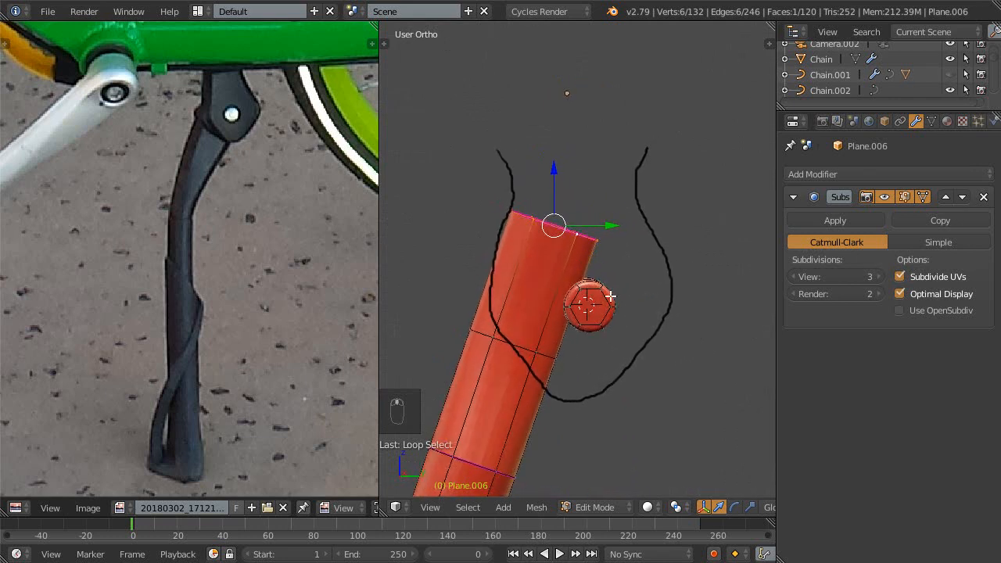
middle_click_drag(545, 307, 677, 166)
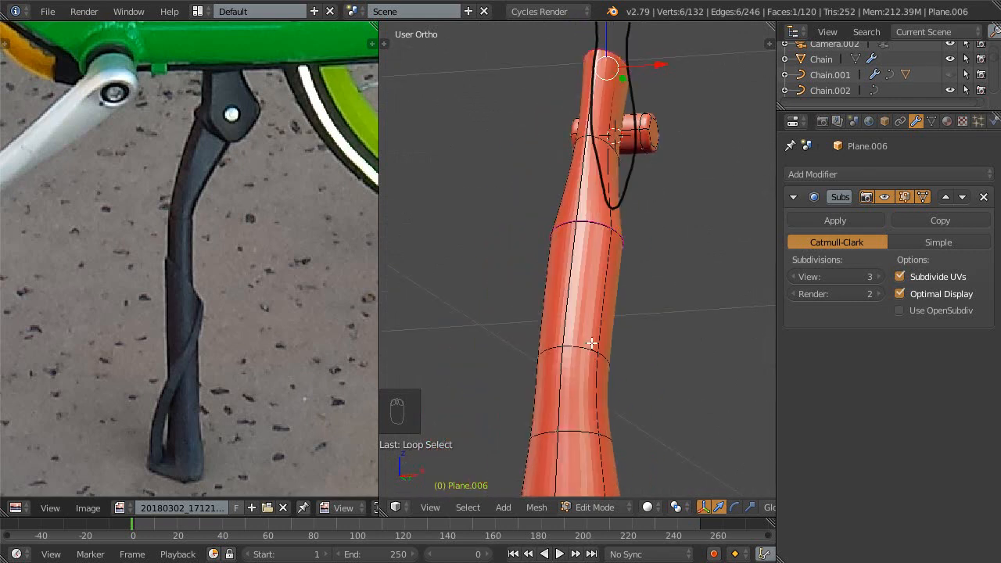
key("Tab")
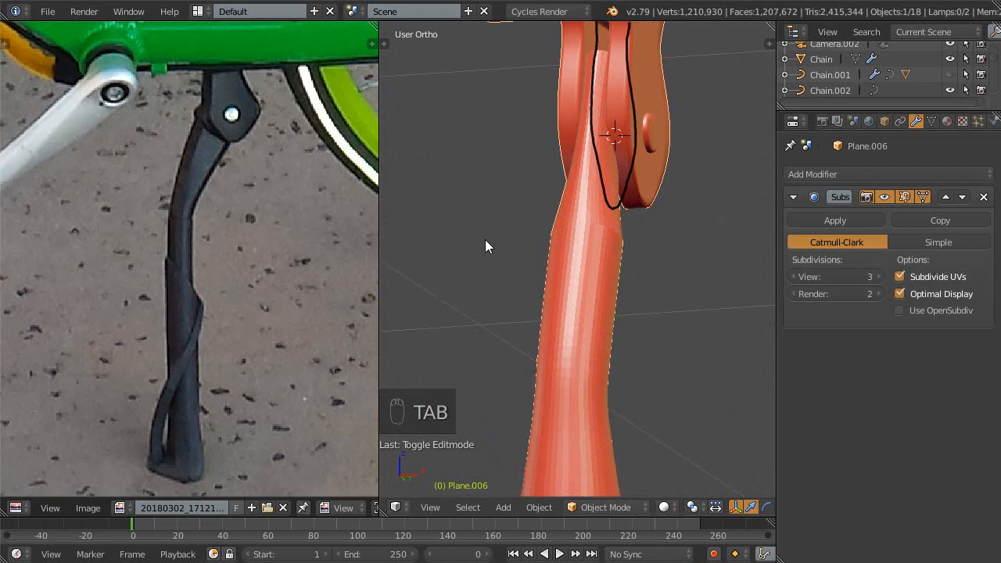
key("t")
left_click(422, 257)
key("t")
middle_click_drag(630, 207, 561, 304, "shift")
key("Tab")
- Scale the leg's top end loop to about 1.61 in Y and Z, excluding the X axis, in right orthographic view
key("KP_3")
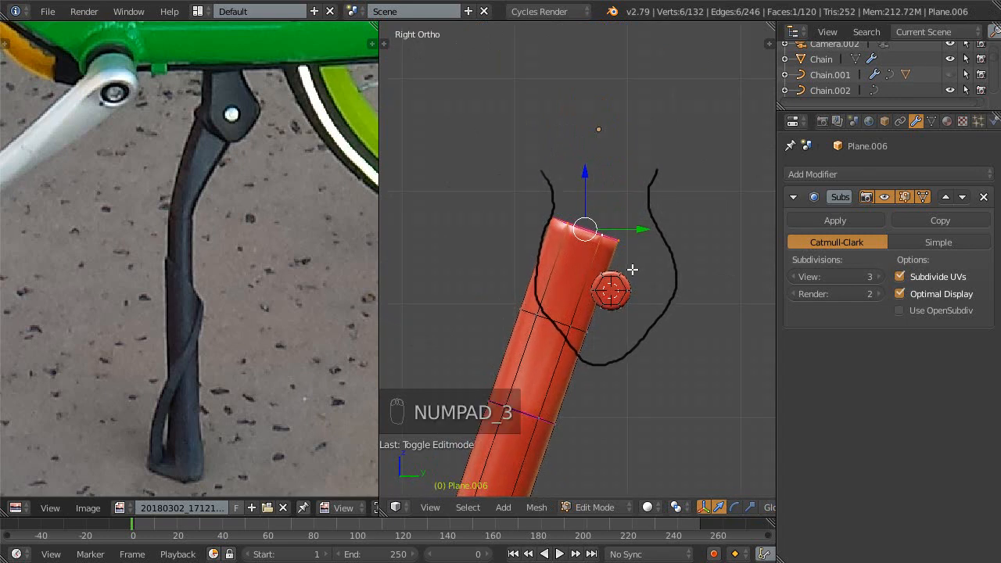
key("s")
key("shift+x")
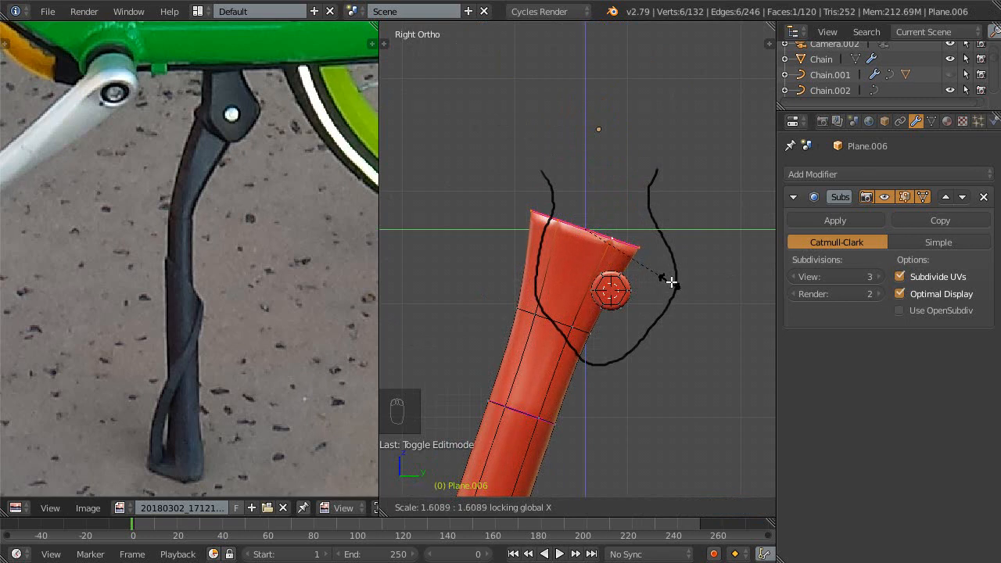
left_click(671, 282)
- Create a Face transform orientation from the leg's top face and move that face about 0.0147 along its Y axis
middle_click_drag(606, 256, 599, 299, "ctrl")
middle_click_drag(563, 344, 552, 274, "shift")
middle_click_drag(598, 252, 562, 291, "shift")
middle_click_drag(599, 243, 573, 298, "shift")
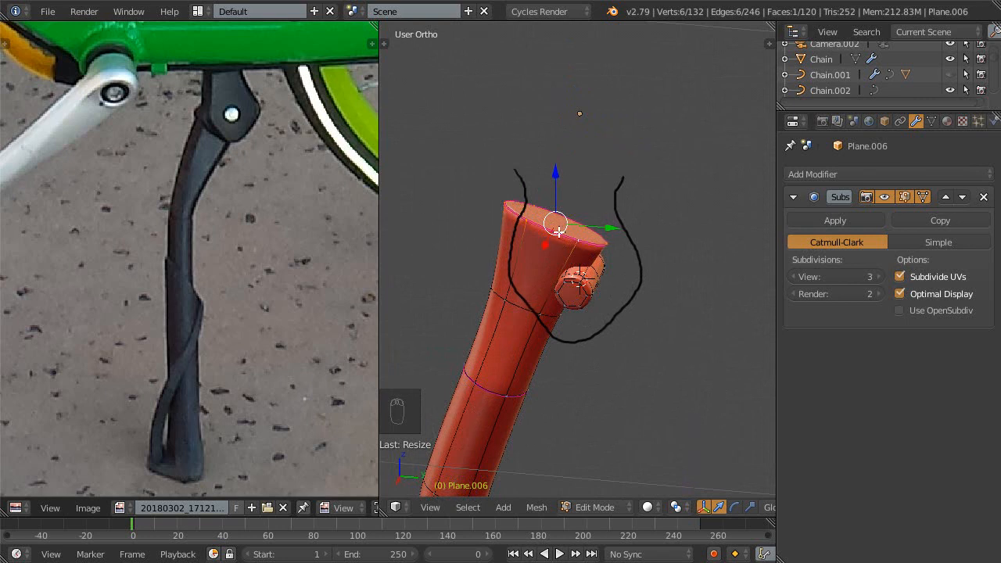
key("ctrl+alt+space")
middle_click_drag(565, 229, 601, 233)
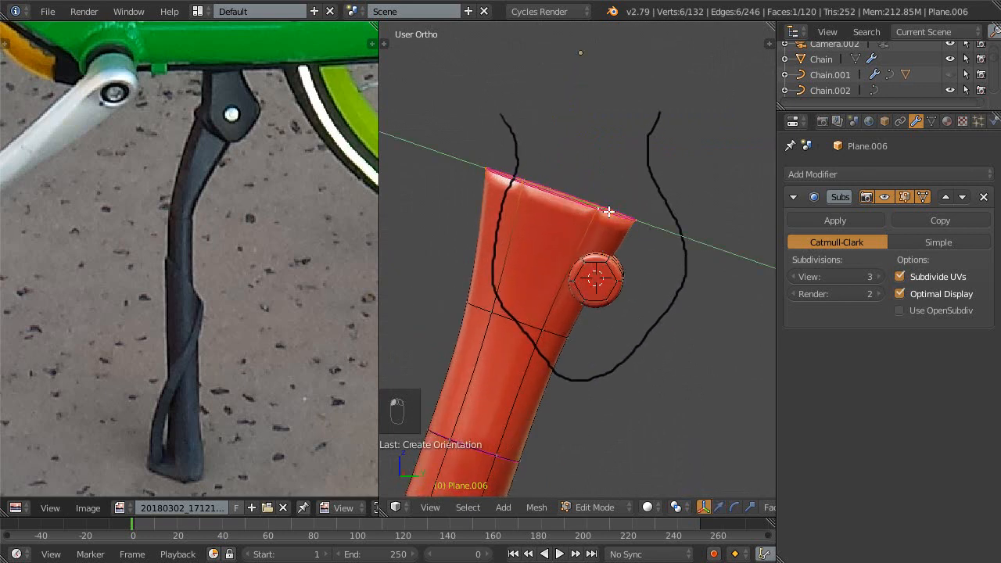
key("g")
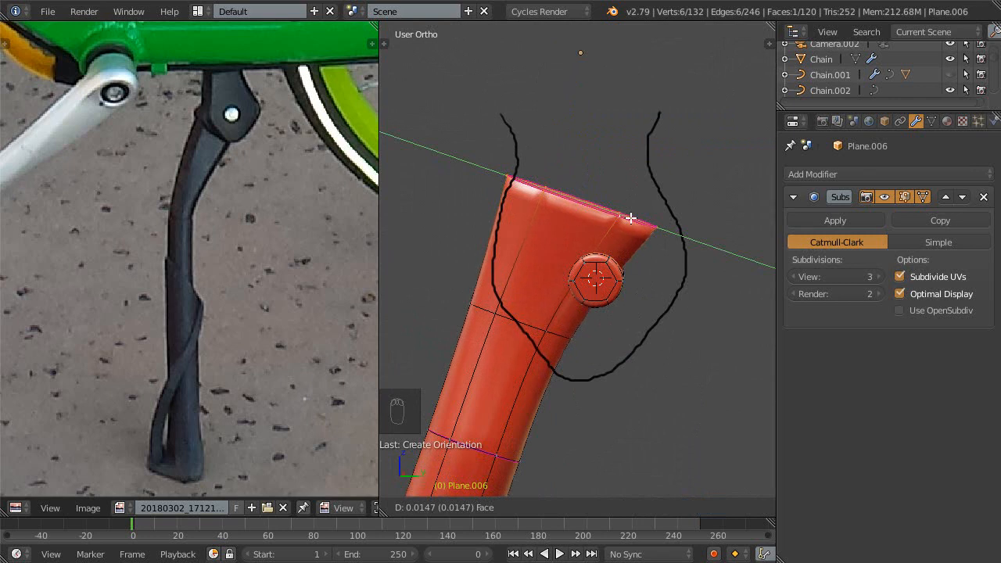
left_click(631, 218)
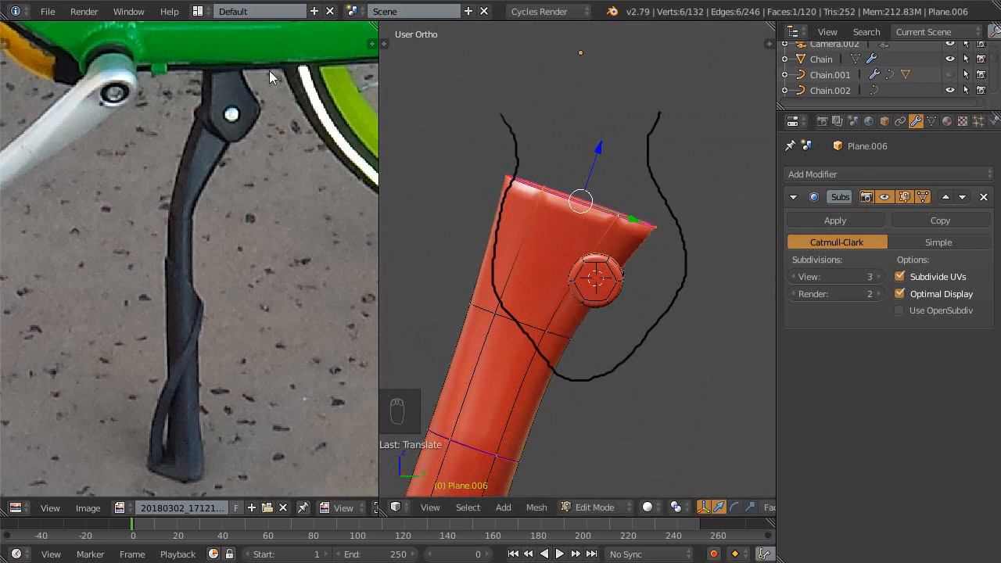
- Select the edge loop just below the pivot pin and move it slightly along the Face orientation's Y axis
right_click(539, 328, "alt")
key("g")
key("y")
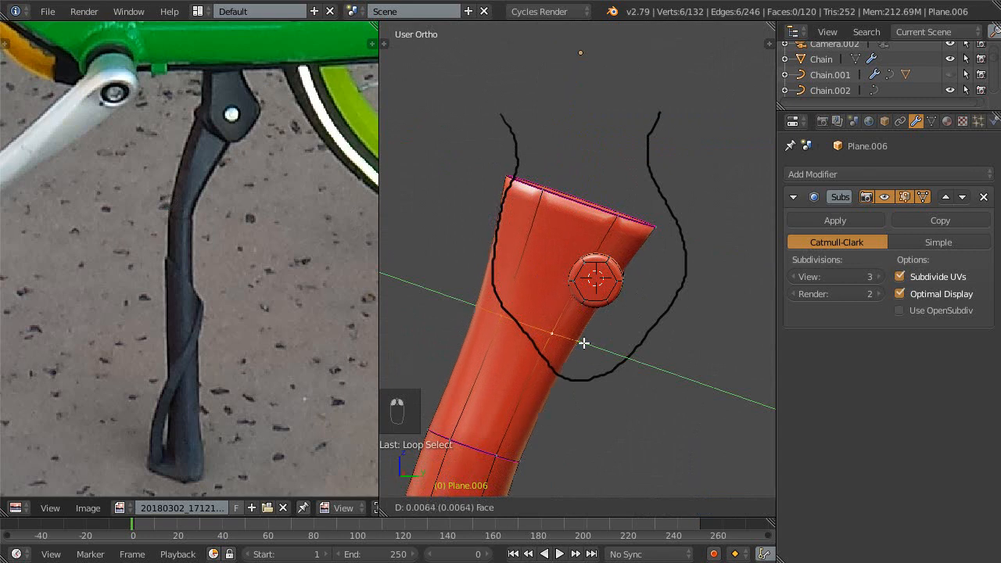
left_click(579, 341)
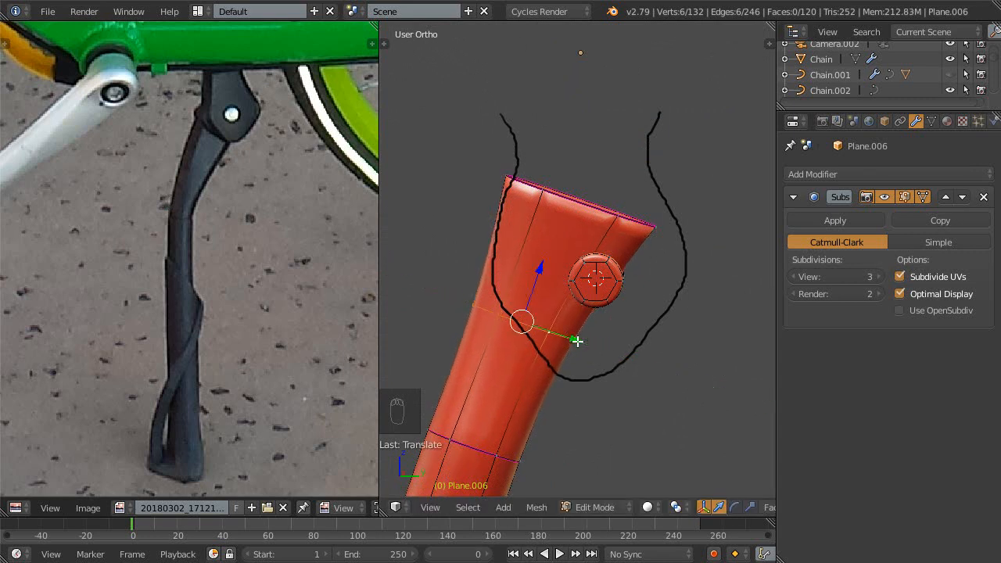
- Select the leg's top end loop and move it about 0.0069 further along the Face Y axis toward the pin
middle_click_drag(555, 289, 544, 325, "ctrl")
middle_click_drag(544, 325, 583, 213, "shift")
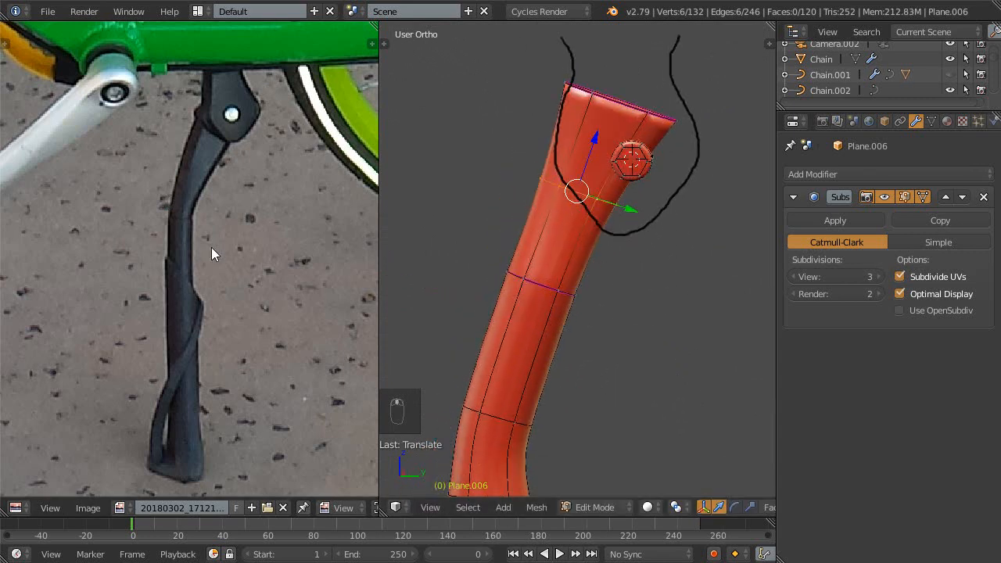
middle_click_drag(508, 291, 438, 278, "shift")
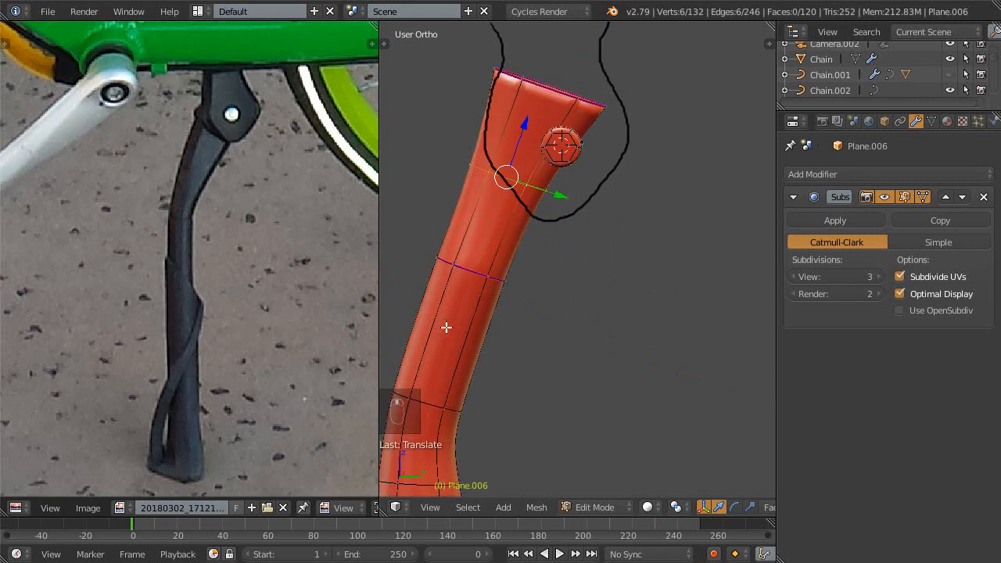
middle_click_drag(446, 327, 525, 336, "shift")
right_click(607, 129, "alt")
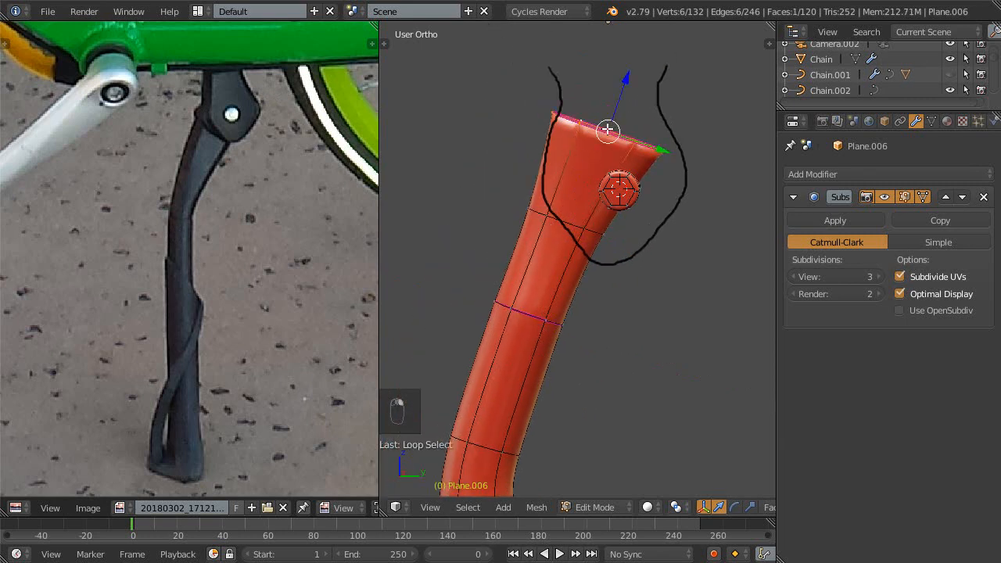
left_click_drag(657, 154, 664, 154)
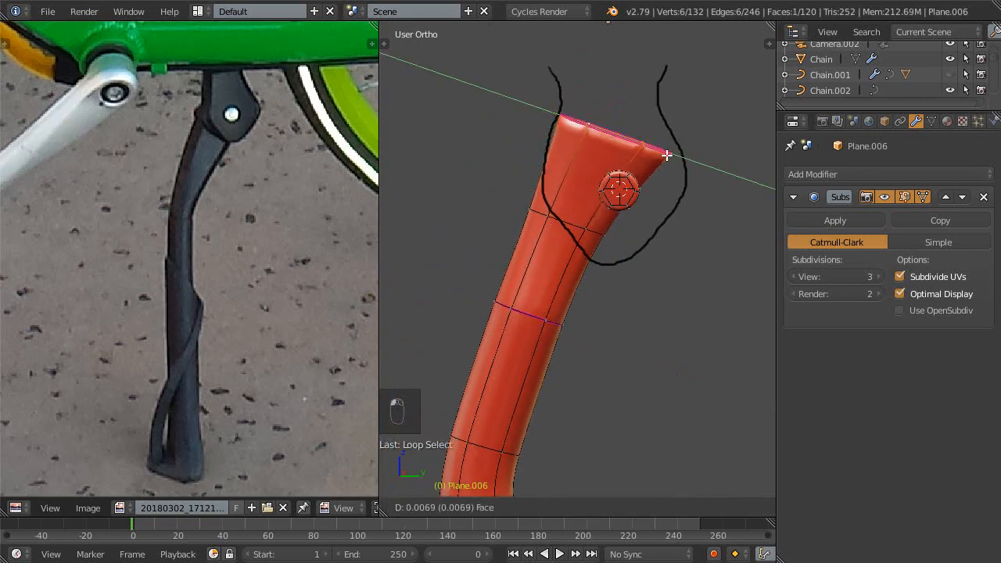
- Scale up the edge loop just below the pivot pin and shift it along the Face Y axis
scroll(627, 198, "down", 1)
right_click(582, 228, "alt")
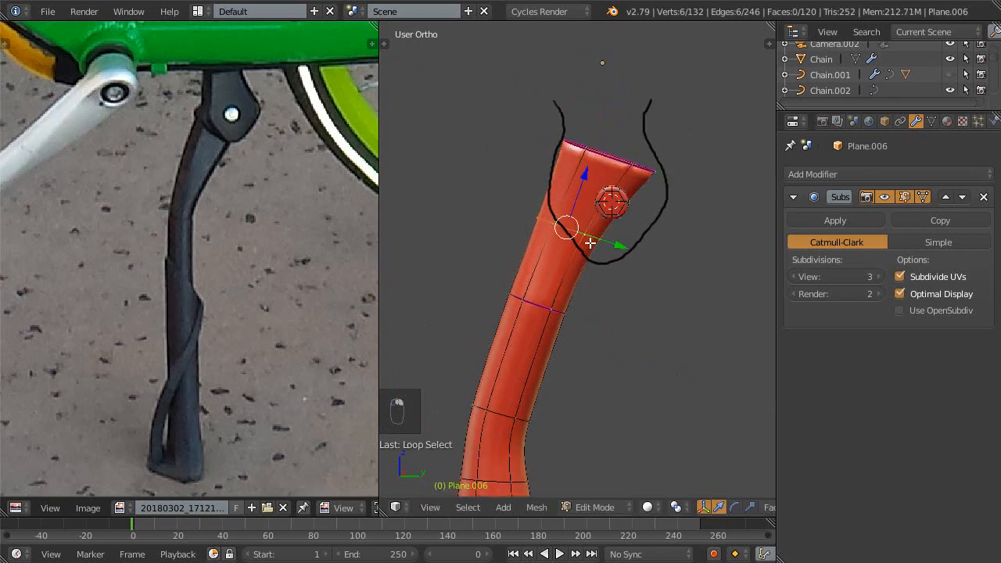
scroll(618, 265, "up", 2)
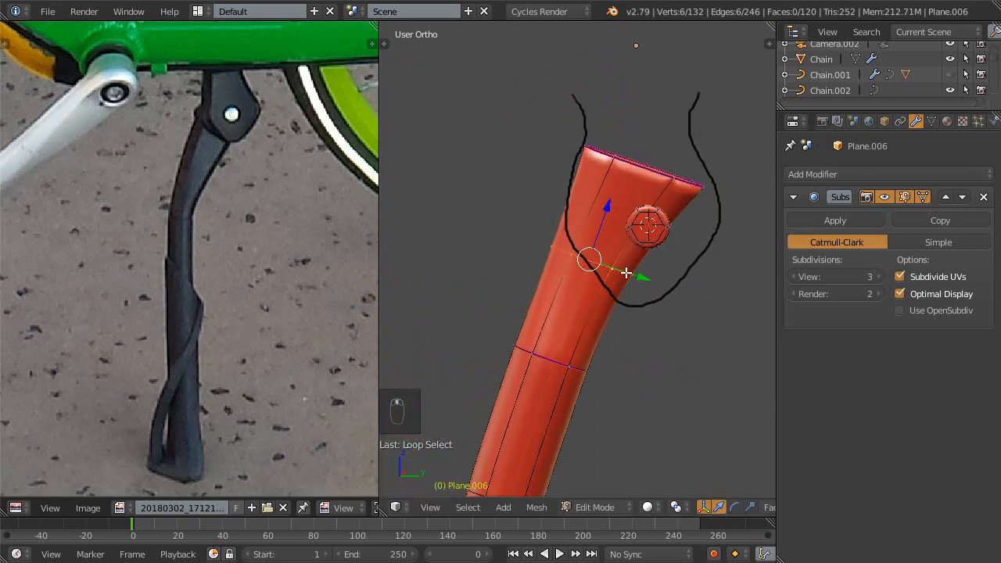
key("s")
left_click(638, 279)
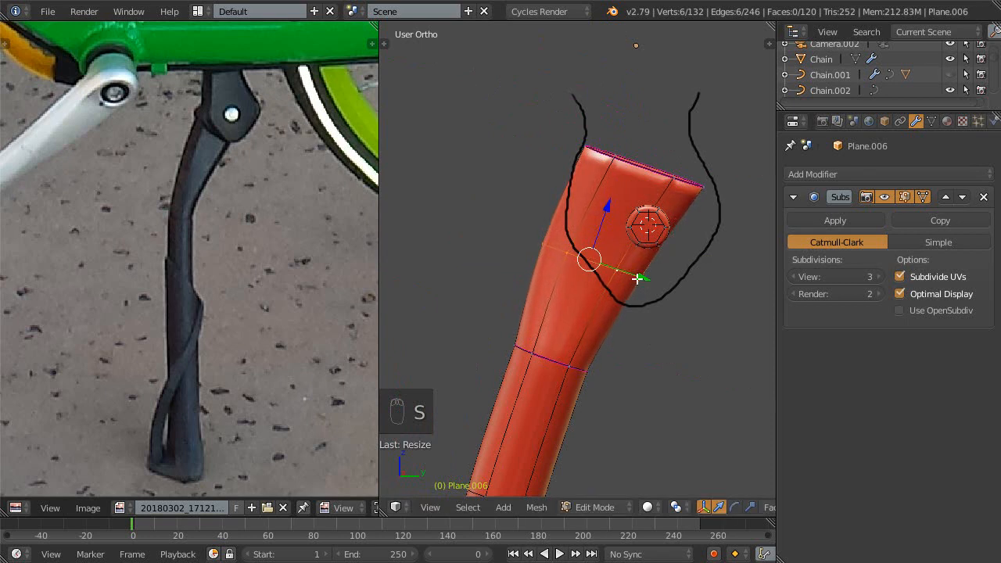
mouse_move(634, 277)
left_mouse_down()
mouse_move(643, 280)
mouse_move(618, 269)
left_mouse_up()
- Select the creased edge loop below the bracket outline and save the file
scroll(574, 337, "down", 3)
right_click(555, 314, "alt")
middle_click_drag(555, 314, 549, 373)
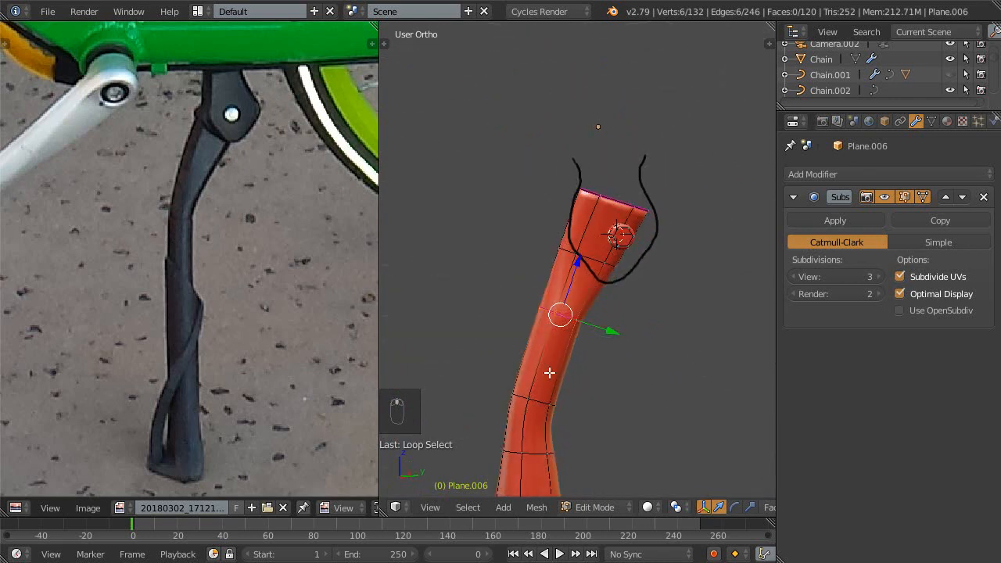
key("Escape")
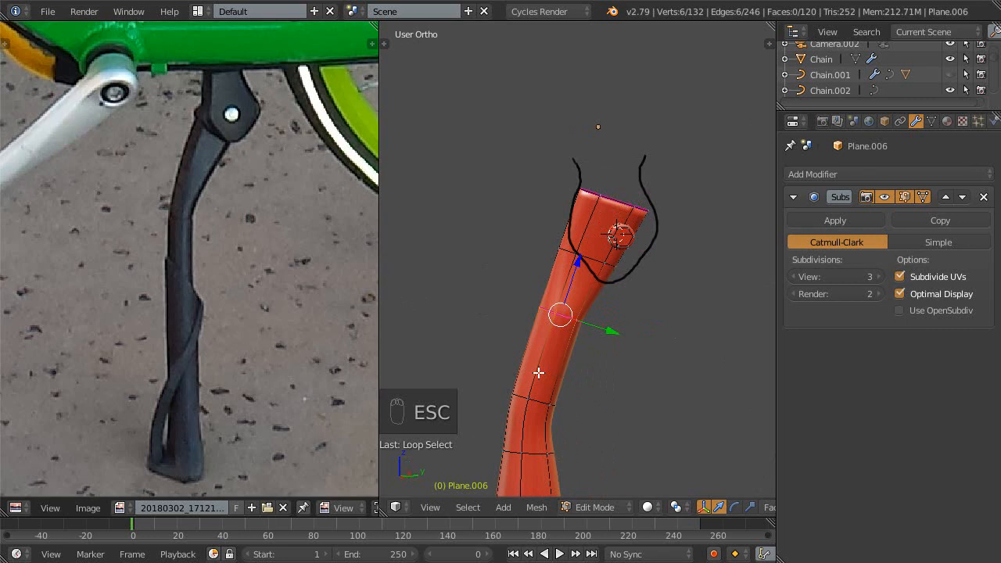
key("ctrl+s")
left_click(545, 367)
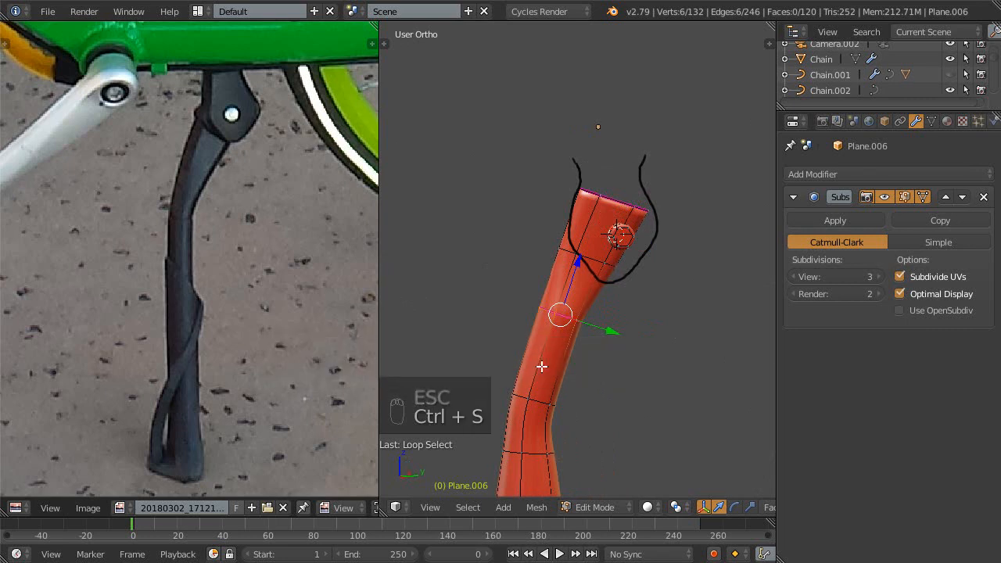
- Add an edge loop across the leg segment between the creased loop and the bend
key("ctrl+r")
left_click(544, 364)
left_click(546, 364)
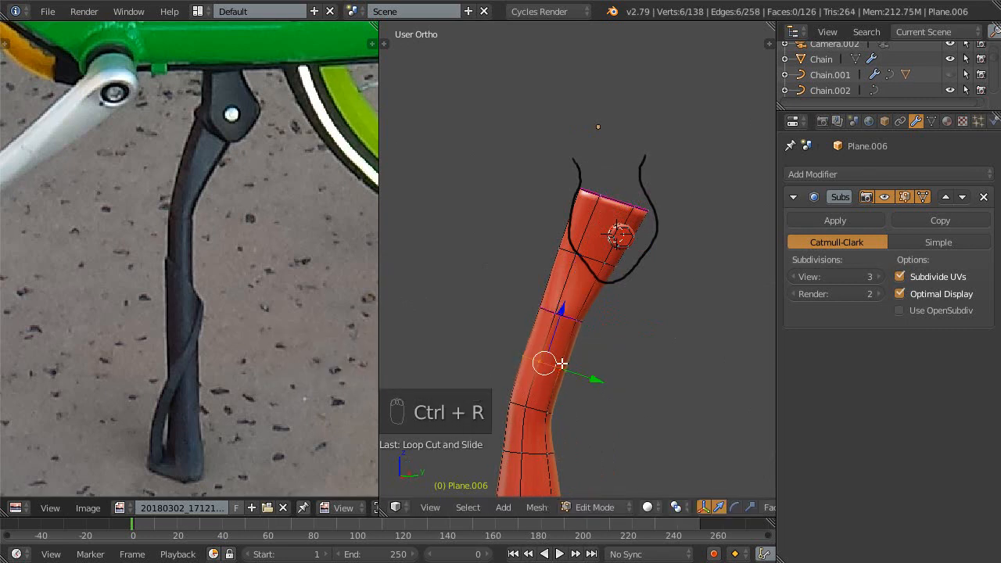
- Select the creased edge loop below the bracket outline and set its mean crease to 0.00
scroll(562, 365, "up", 2)
middle_click_drag(594, 327, 626, 329, "shift")
right_click(557, 319, "alt")
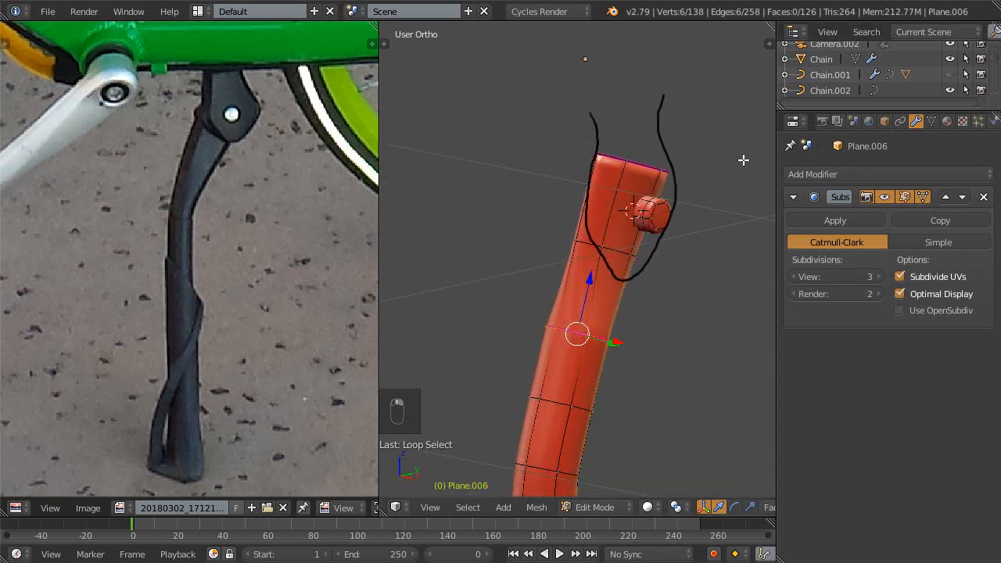
middle_click_drag(705, 173, 637, 190, "shift")
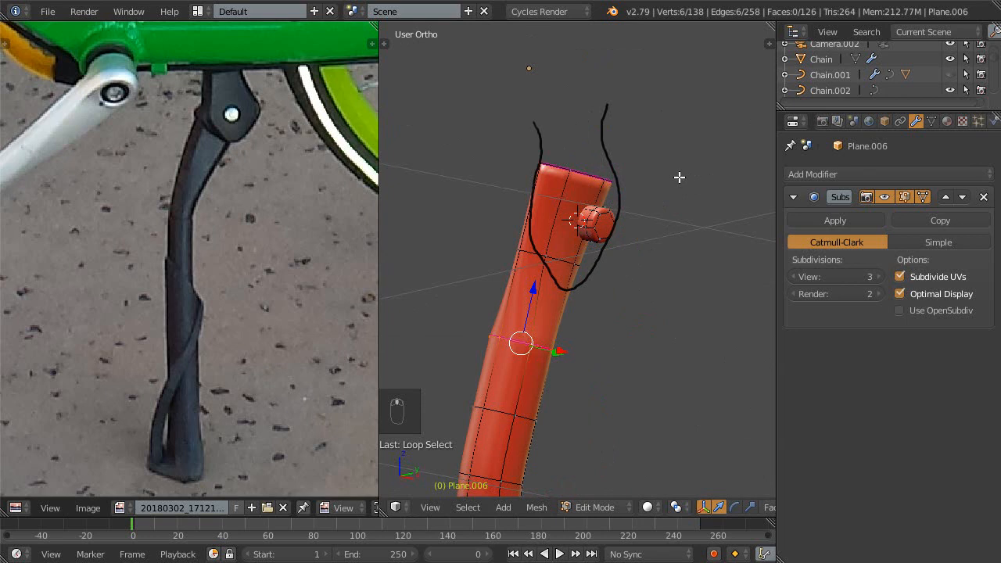
key("t")
key("t")
key("n")
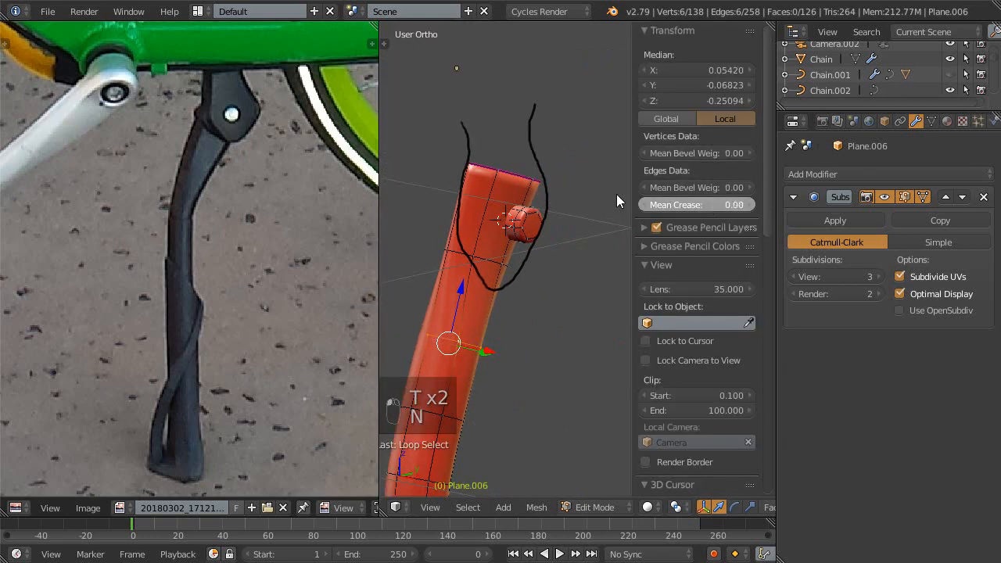
- Maximize the 3D view and examine the leg's narrowed upper end around the pivot pin
middle_click_drag(536, 336, 574, 311)
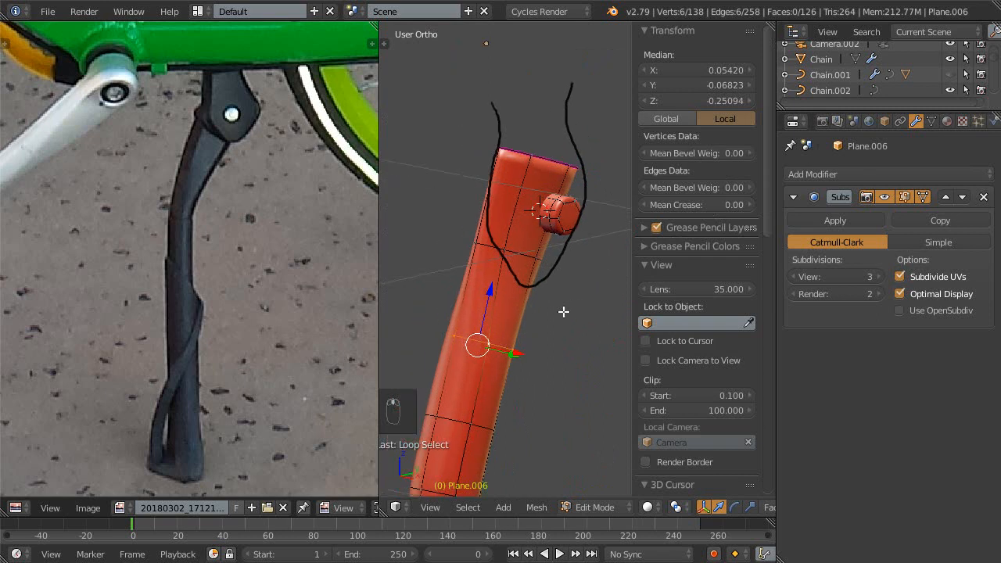
key("KP_3")
middle_click_drag(518, 329, 563, 331, "shift")
key("shift+space")
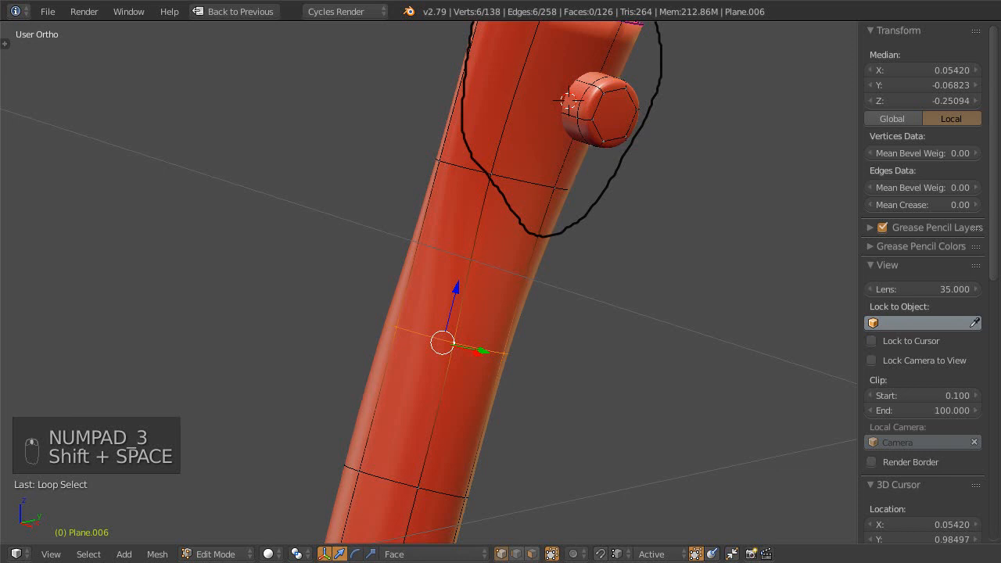
mouse_move(549, 388)
middle_mouse_down()
mouse_move(601, 386)
mouse_move(592, 387)
middle_mouse_up()
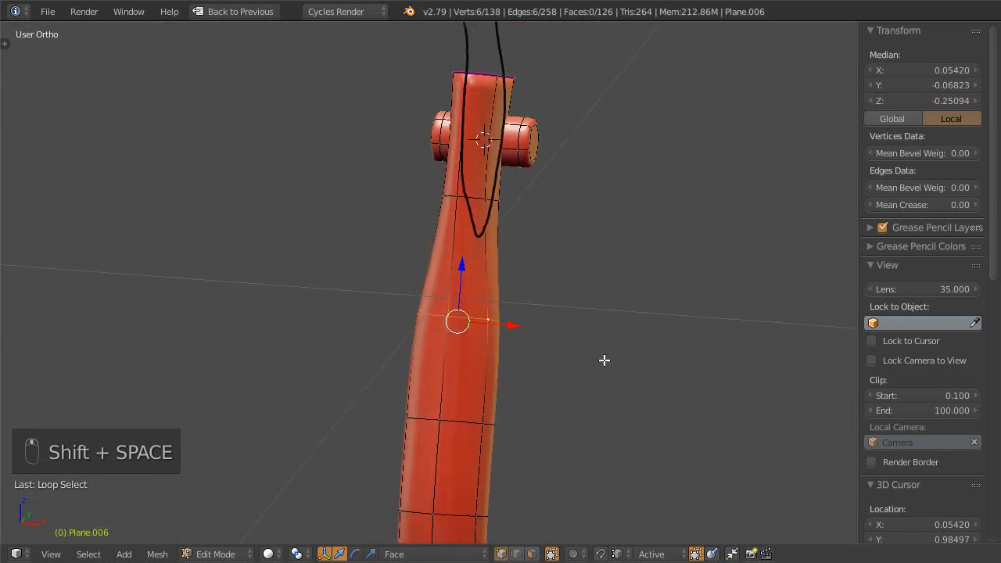
- Scale the selected edge loop below the bracket outline to about 0.71 along X and save the file
key("s")
key("x")
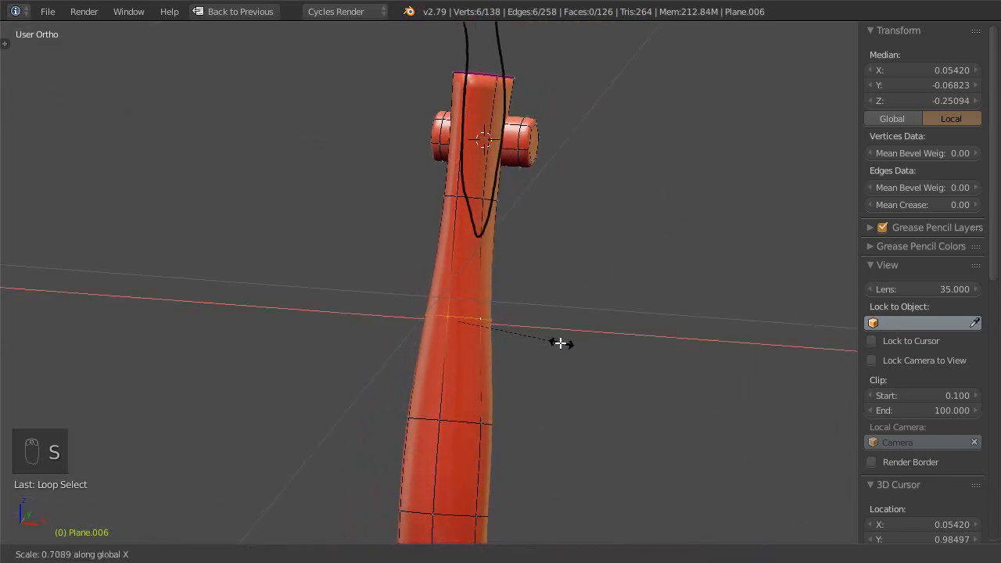
left_click(558, 344)
mouse_move(559, 281)
middle_mouse_down()
mouse_move(558, 341)
mouse_move(469, 353)
mouse_move(530, 356)
mouse_move(493, 346)
middle_mouse_up()
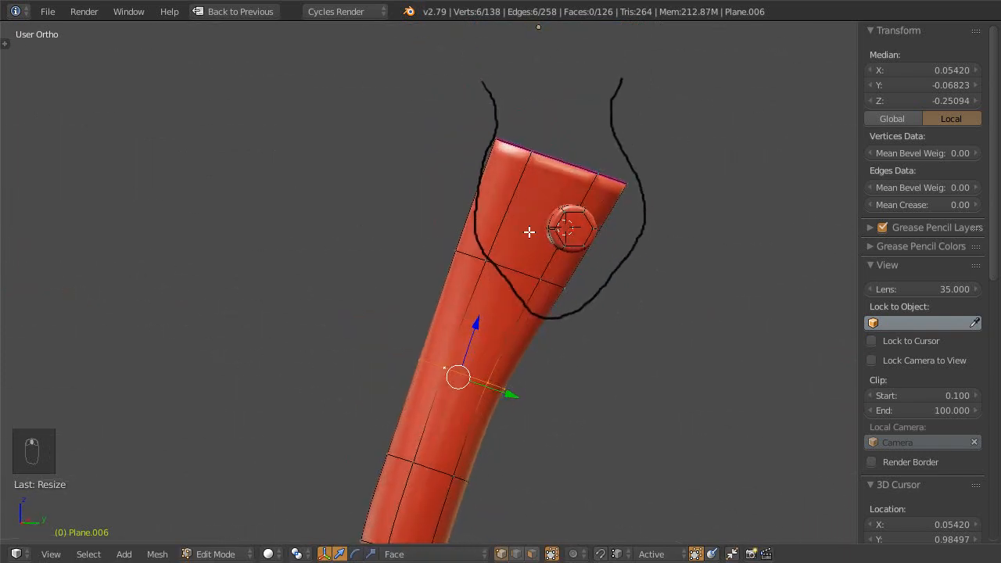
key("KP_3")
scroll(516, 376, "down", 5)
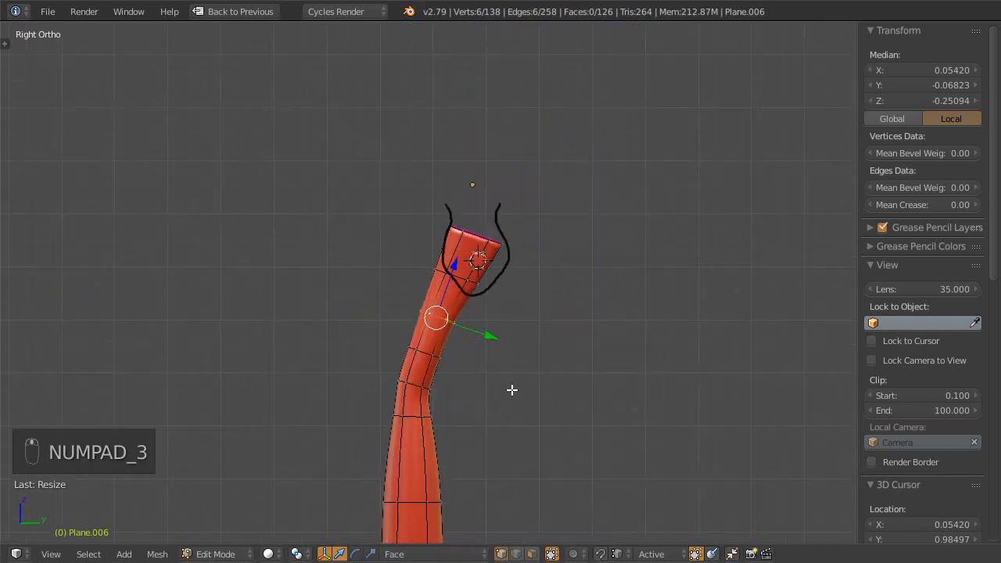
key("ctrl+s")
left_click(549, 323)
- Select the leg's top edge loop in the right view and scale it to about 1.16 with X locked
middle_click_drag(528, 302, 552, 411, "shift")
scroll(552, 412, "up", 4)
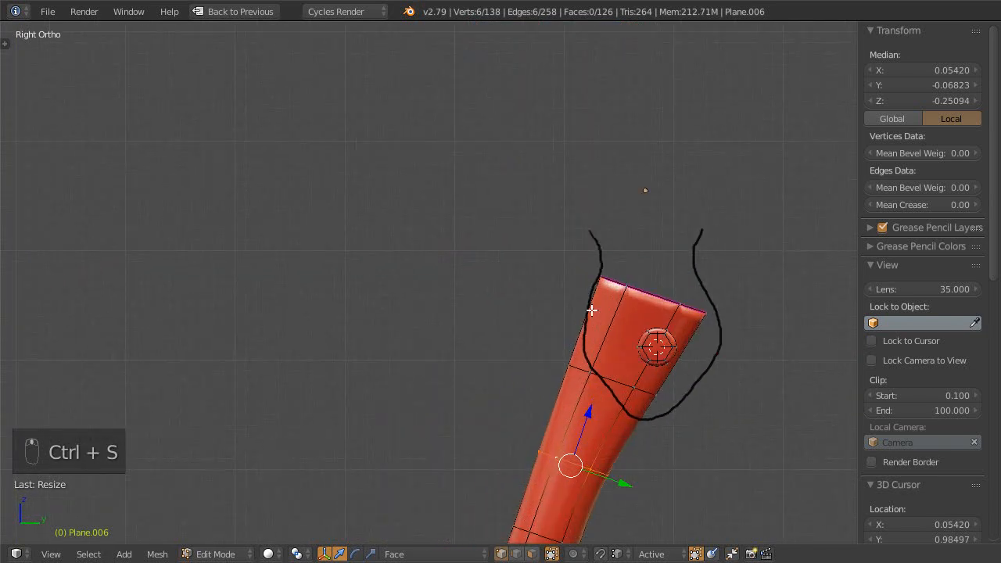
middle_click_drag(590, 310, 502, 268, "shift")
right_click(551, 251, "alt")
middle_click_drag(605, 304, 559, 280, "shift")
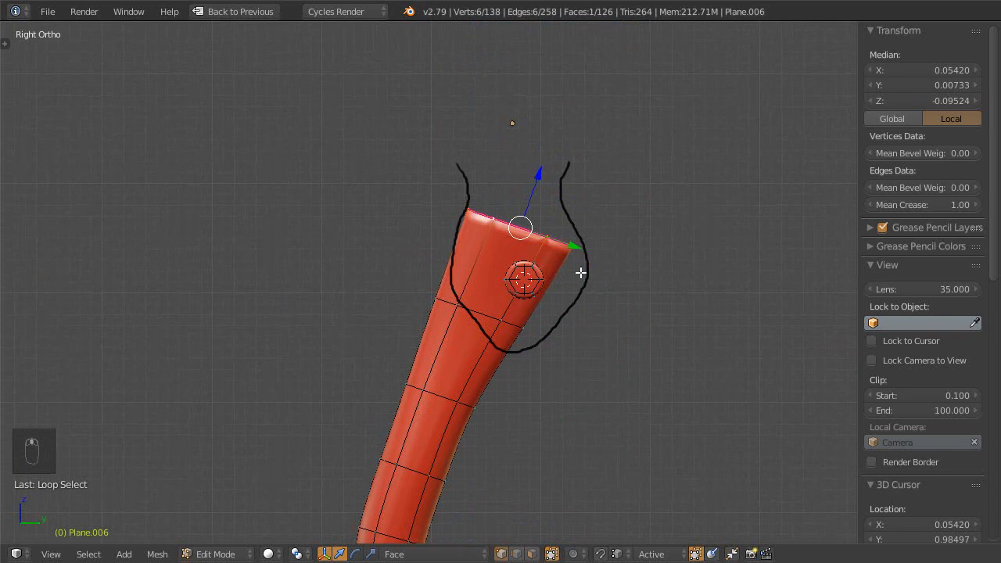
key("s")
key("shift+x")
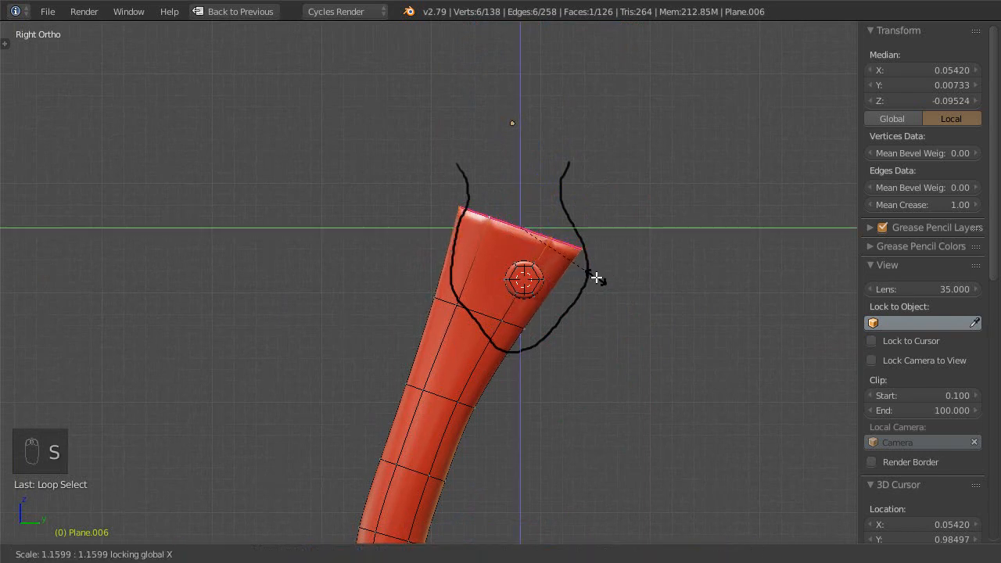
left_click(596, 278)
- Select the edge loop just below the pivot pin and scale it wider with X locked
right_click(497, 319, "alt")
key("s")
key("shift+x")
left_click(588, 352)
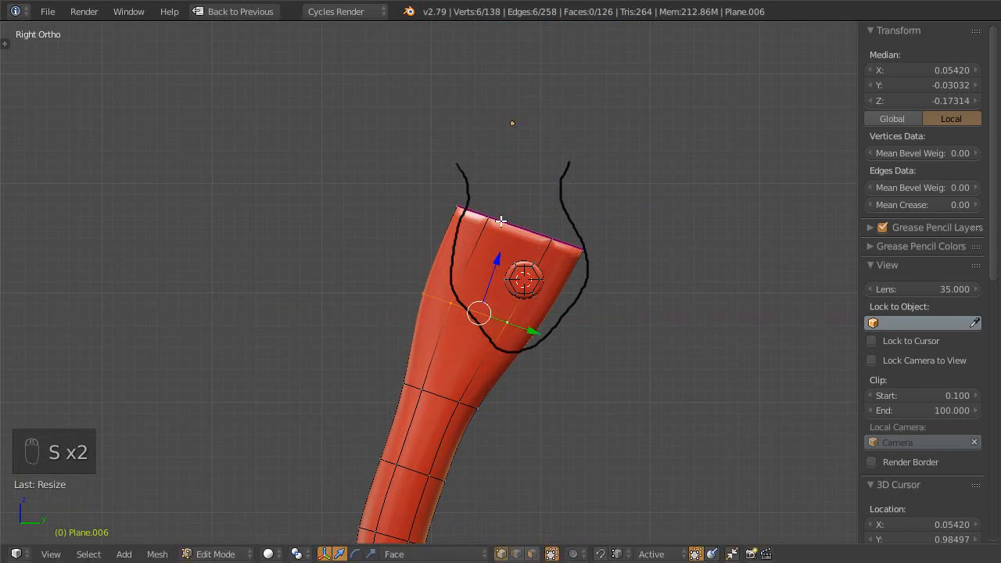
- Select the leg's top edge loop and scale it down to about 0.8 with X locked
middle_click_drag(526, 244, 513, 254, "ctrl")
middle_click_drag(513, 255, 539, 276, "shift")
right_click(520, 250, "alt")
middle_click_drag(541, 292, 535, 301, "shift")
key("s")
key("shift+x")
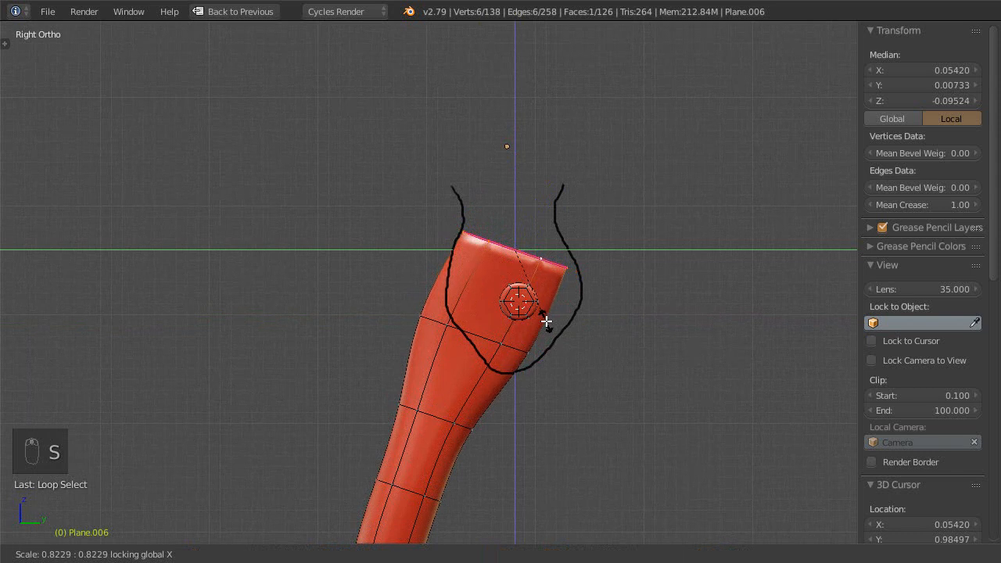
left_click(549, 316)
mouse_move(538, 319)
middle_mouse_down("shift")
mouse_move(561, 333)
mouse_move(555, 318)
middle_mouse_up("shift")
- Add a centered edge loop across the segment between the leg's top edge and the loop below the pivot pin
key("ctrl+r")
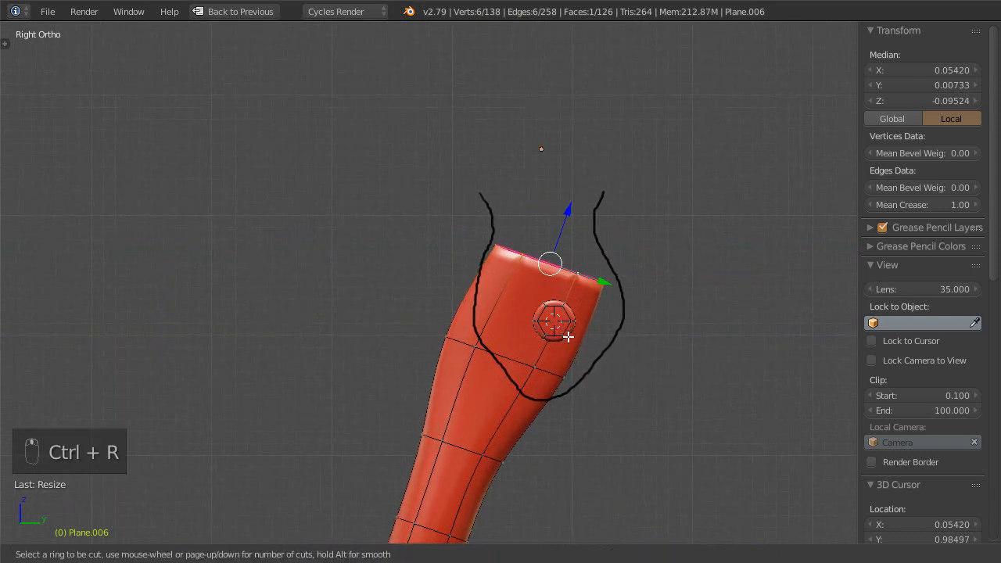
left_click(582, 327)
right_click(585, 326)
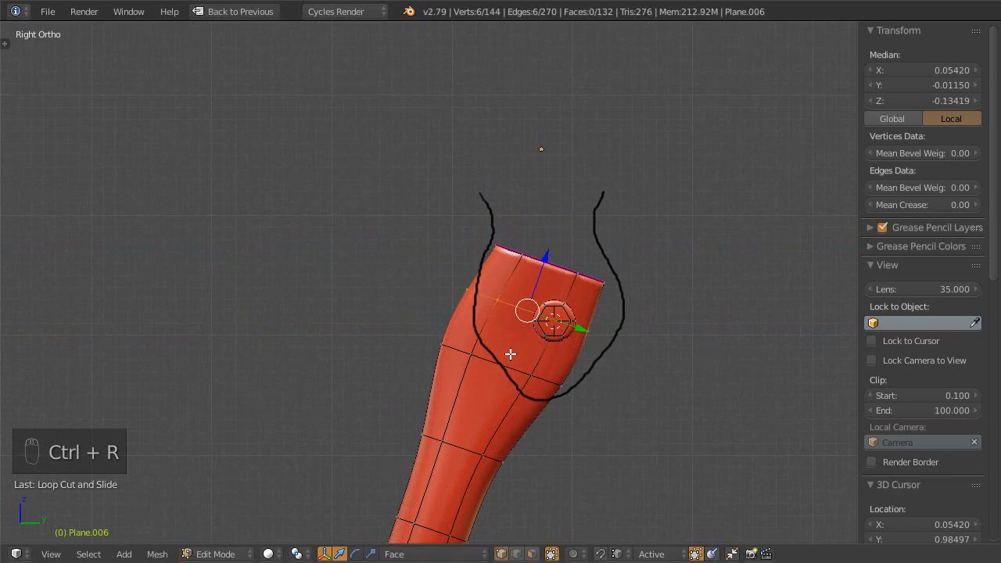
- Select the leg's top edge loop again and scale it slightly narrower with X locked
middle_click_drag(579, 344, 563, 354, "shift")
mouse_move(565, 371)
middle_mouse_down("ctrl")
mouse_move(568, 359)
mouse_move(555, 354)
middle_mouse_up("ctrl")
right_click(552, 286, "alt")
key("s")
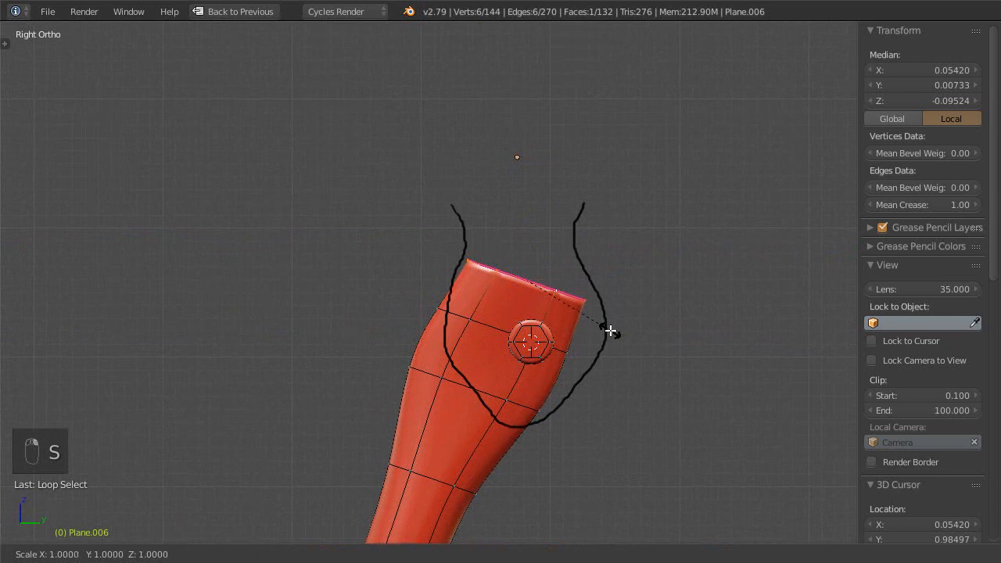
key("shift+x")
left_click(603, 321)
middle_click_drag(557, 297, 618, 248, "shift")
middle_click_drag(583, 285, 496, 378, "ctrl")
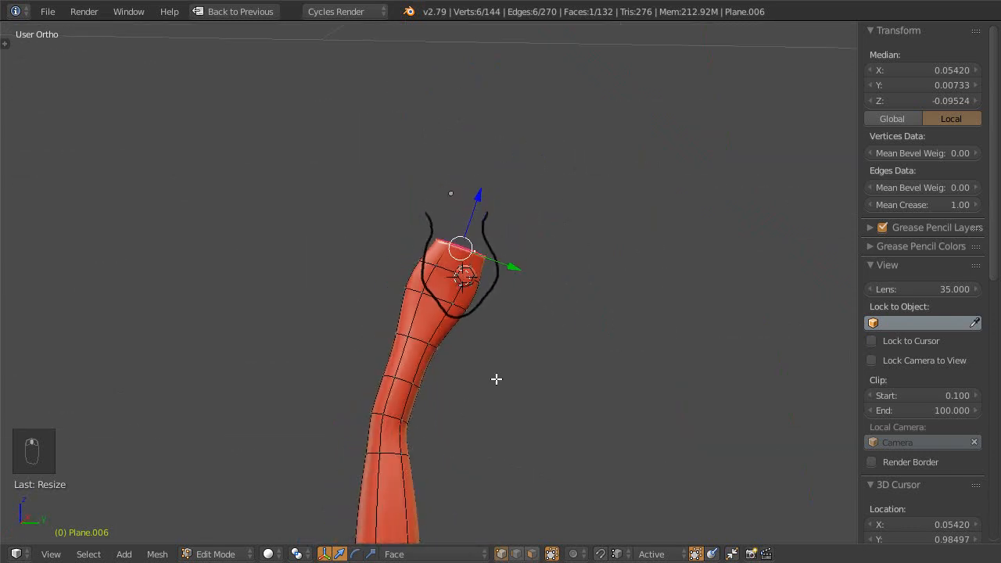
- Leave Edit Mode, save the file, and examine how the leg's upper end fits between the bracket plates
key("Tab")
middle_click_drag(530, 274, 564, 278)
middle_click_drag(573, 326, 486, 434)
middle_click_drag(487, 389, 573, 340)
key("ctrl+s")
left_click(533, 341)
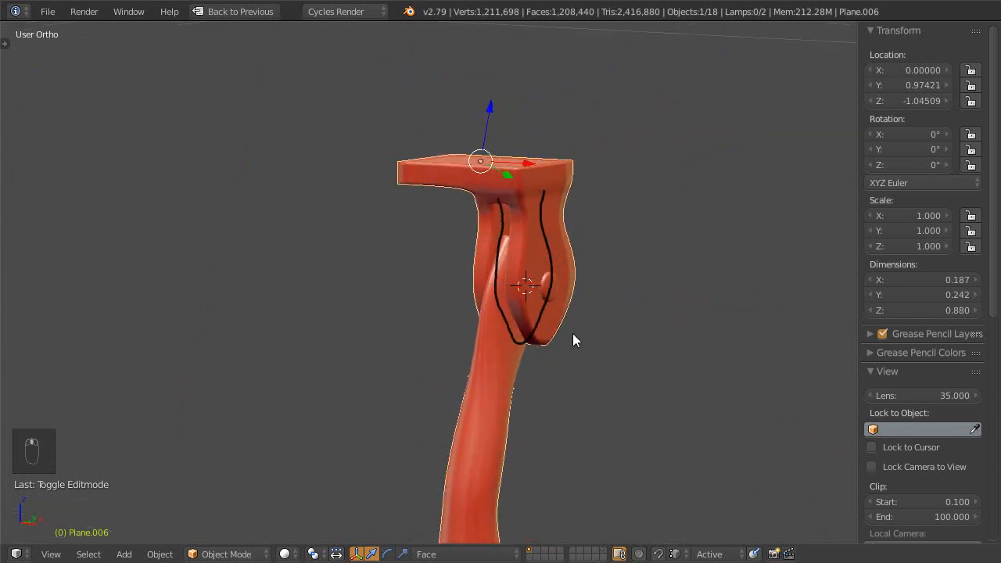
middle_click_drag(501, 365, 507, 335)
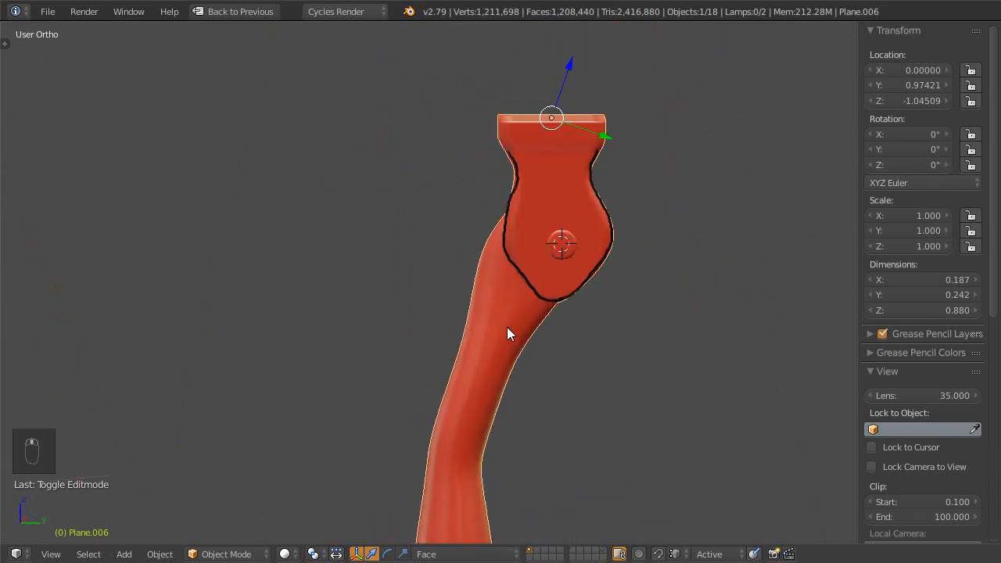
key("KP_3")
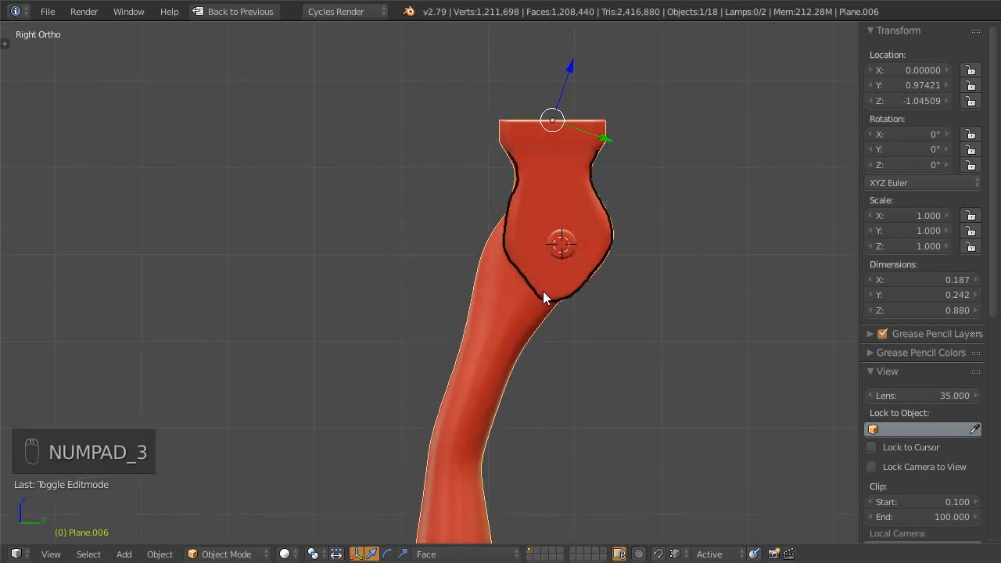
- Return to mesh editing and bring the leg's upper end into close view from the right side
key("Tab")
middle_click_drag(545, 290, 449, 347)
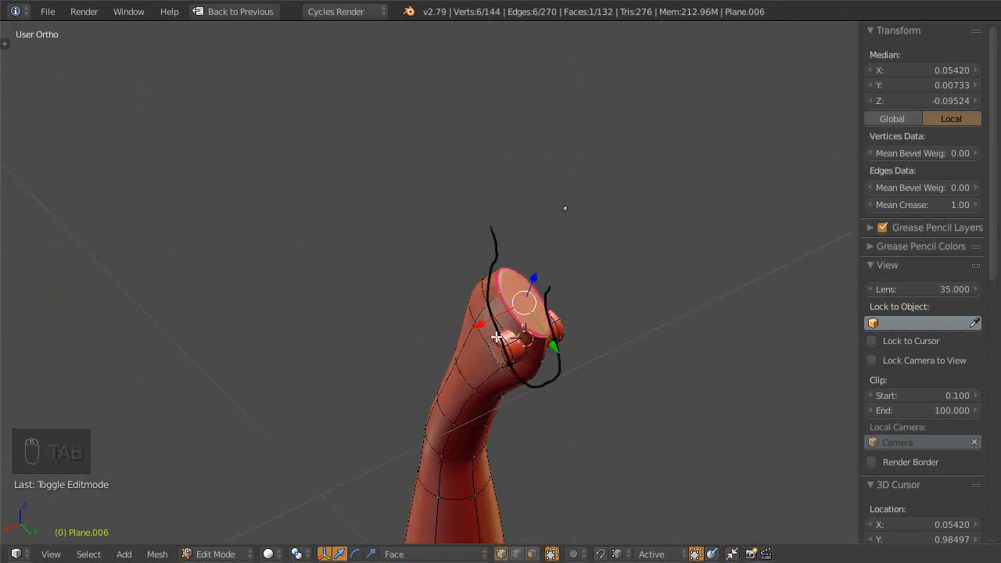
key("KP_3")
scroll(581, 244, "up", 4)
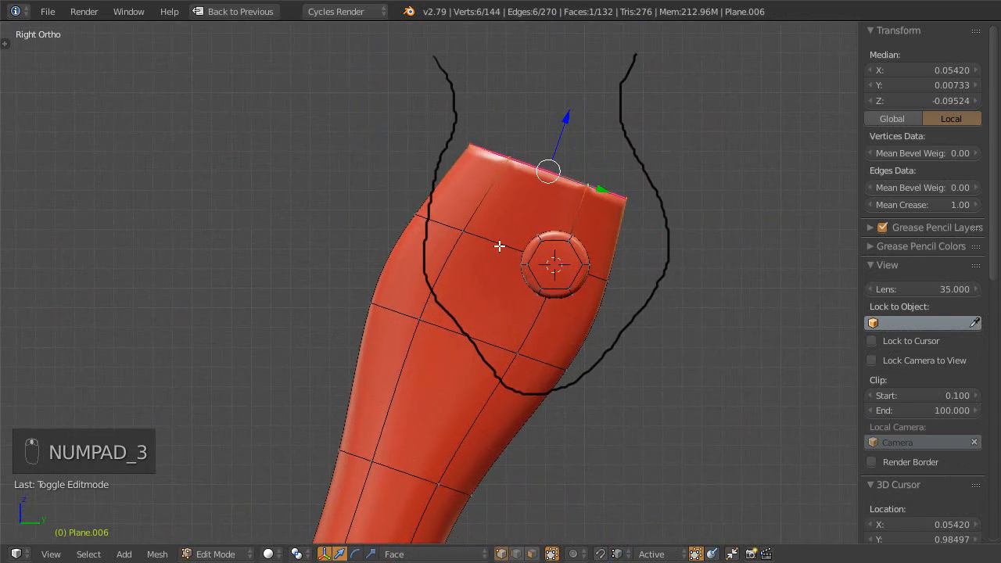
- Shift the second edge loop and the top rim loop along the Face Y axis towards the sketched outline
right_click(512, 249, "alt")
left_click_drag(563, 267, 583, 273)
right_click(559, 162, "alt")
key("g")
key("y")
key("y")
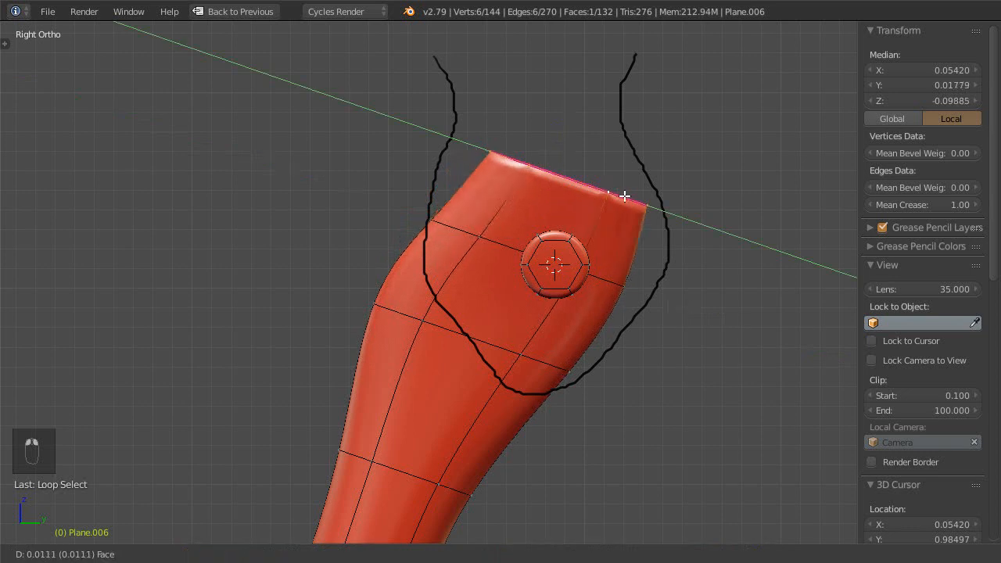
left_click(629, 215)
- Move the edge loop just below the rim about 0.014 along Face Y towards the sketched outline
right_click(541, 250, "alt")
key("g")
key("y")
key("y")
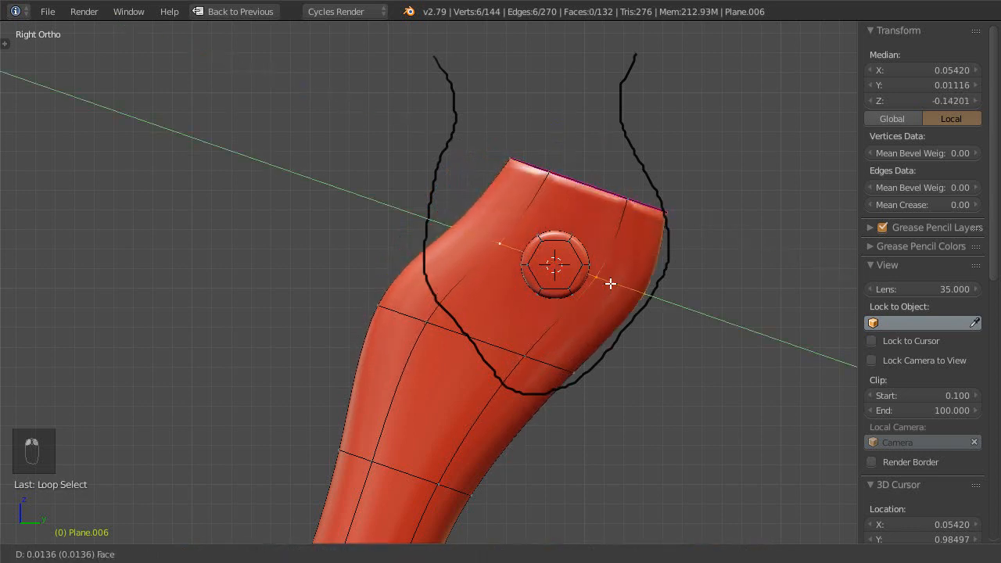
left_click(611, 283)
- Move the third edge loop, below the round boss, about 0.011 along Face Y
right_click(509, 344, "alt")
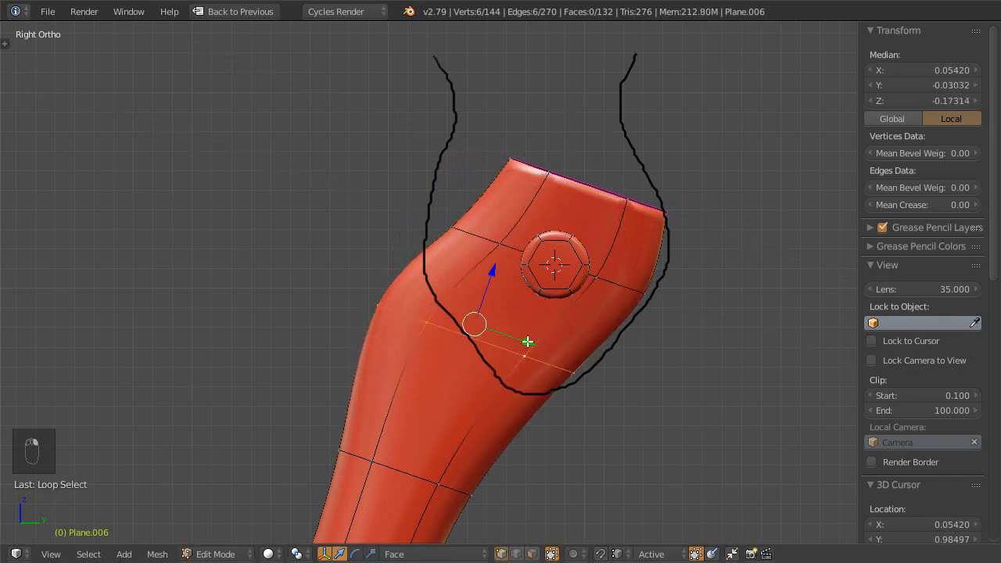
key("g")
key("y")
key("y")
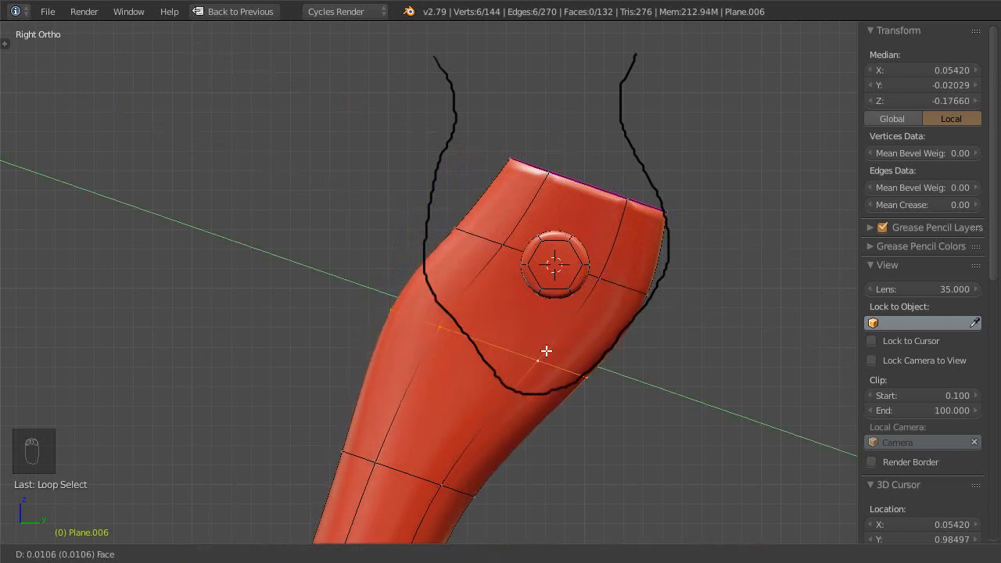
left_click(546, 351)
- Shift the top rim loop further along Face Y so it follows the shape of the loops below
right_click(587, 181, "alt")
key("g")
key("y")
key("y")
left_click(641, 208)
- Delete the cap face closing the top rim and switch to edge selection
mouse_move(641, 208)
middle_mouse_down()
mouse_move(602, 239)
mouse_move(599, 271)
mouse_move(571, 287)
mouse_move(484, 303)
mouse_move(436, 290)
middle_mouse_up()
key("x")
left_click(607, 273)
middle_click_drag(457, 292, 468, 277)
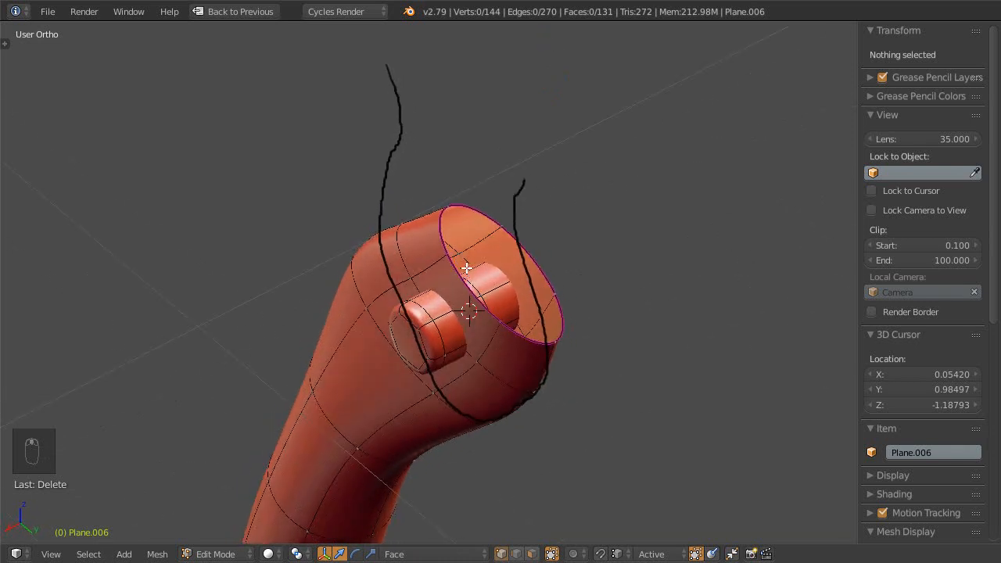
key("ctrl+Tab")
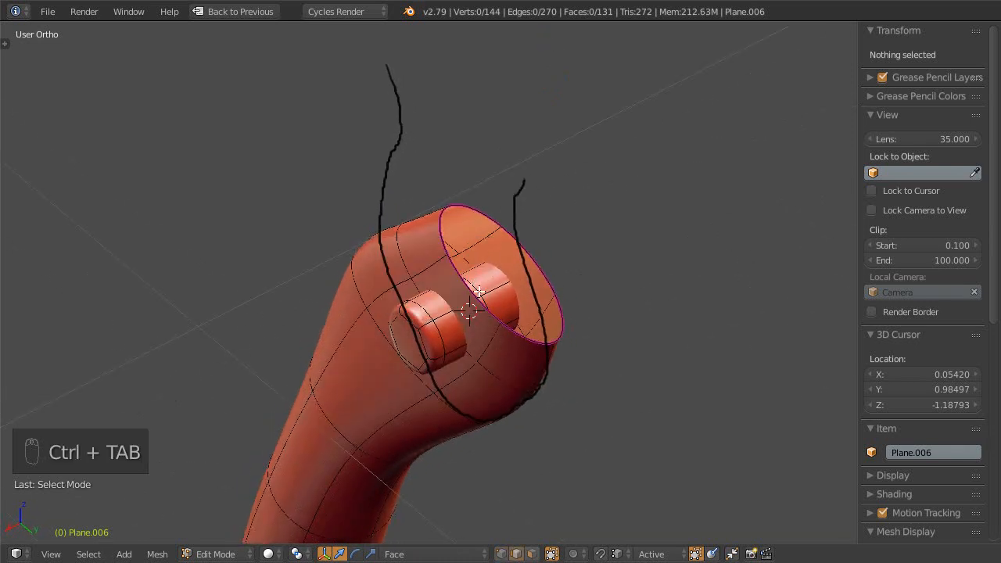
- Try filling the whole open rim loop with a single face
right_click(478, 291)
right_click(539, 261, "alt")
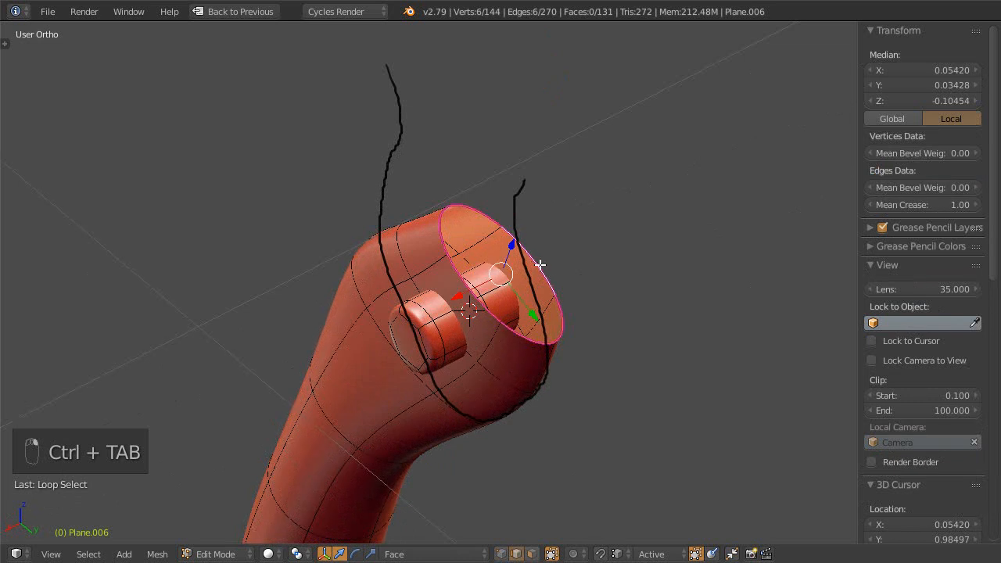
key("f")
key("ctrl+z")
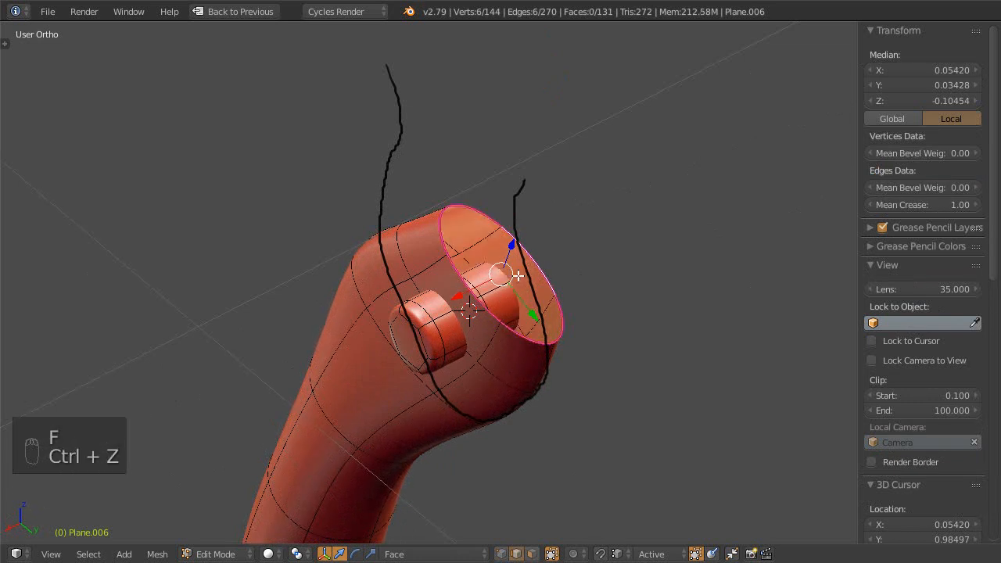
- Fill a face between the rim's two long side edges and add one centred loop cut across it
right_click(464, 273)
right_click(519, 258, "shift")
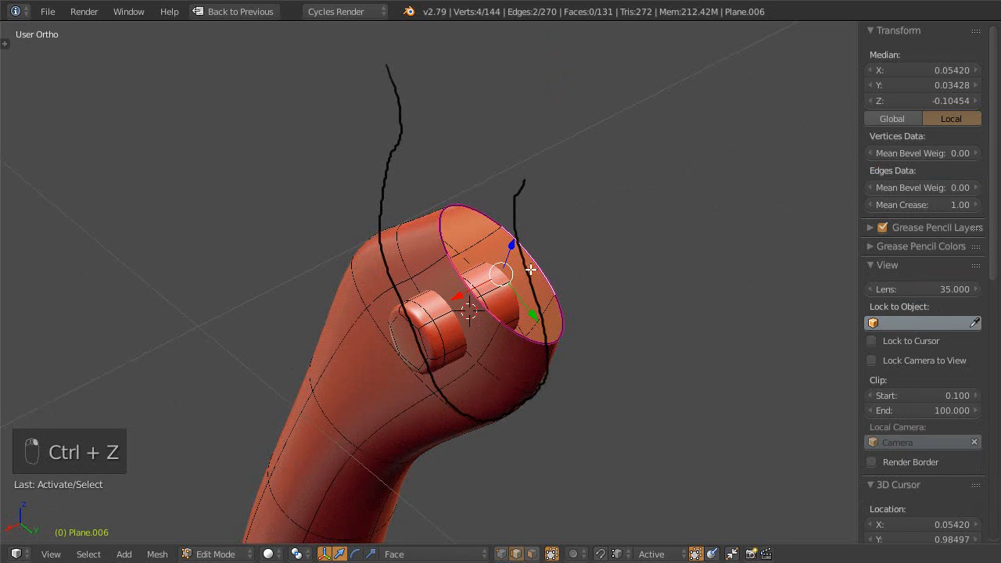
key("f")
middle_click_drag(532, 269, 503, 284)
key("ctrl+r")
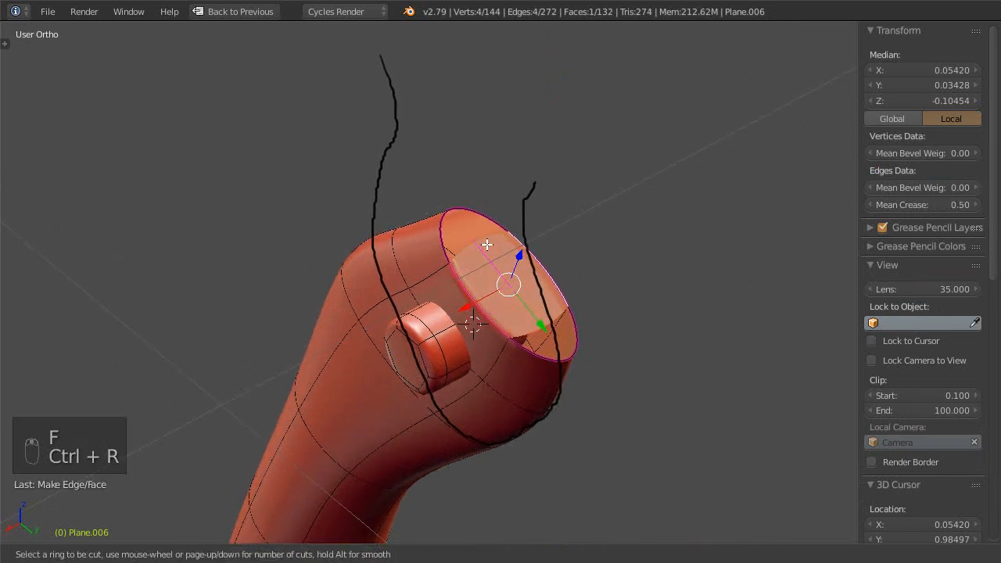
left_click(487, 245)
right_click(487, 245)
- Close the gap at the near end of the rim with a quad face built from its four corner vertices
middle_click_drag(493, 250, 447, 304, "shift")
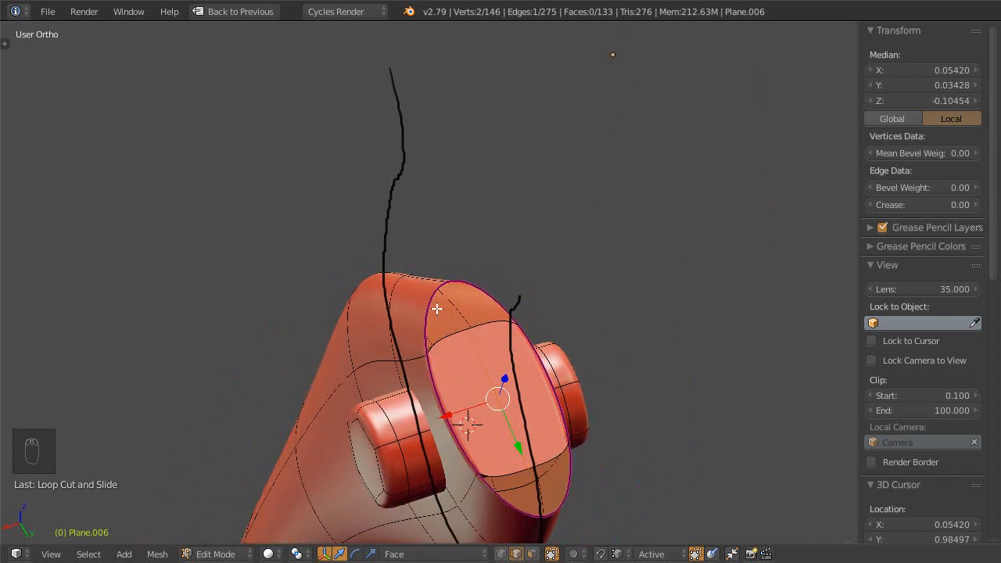
middle_click_drag(446, 331, 462, 357)
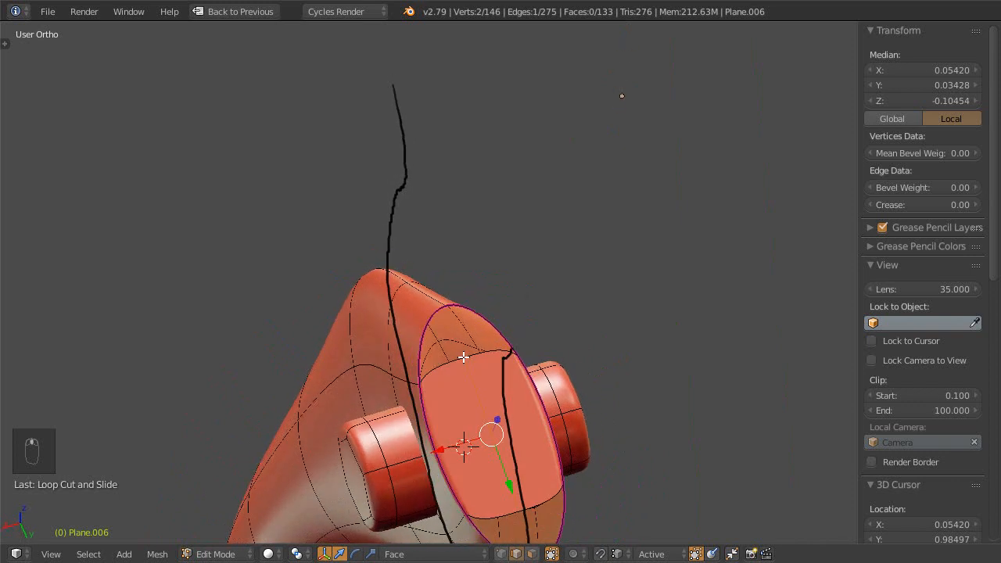
key("ctrl+Tab")
left_click(442, 326)
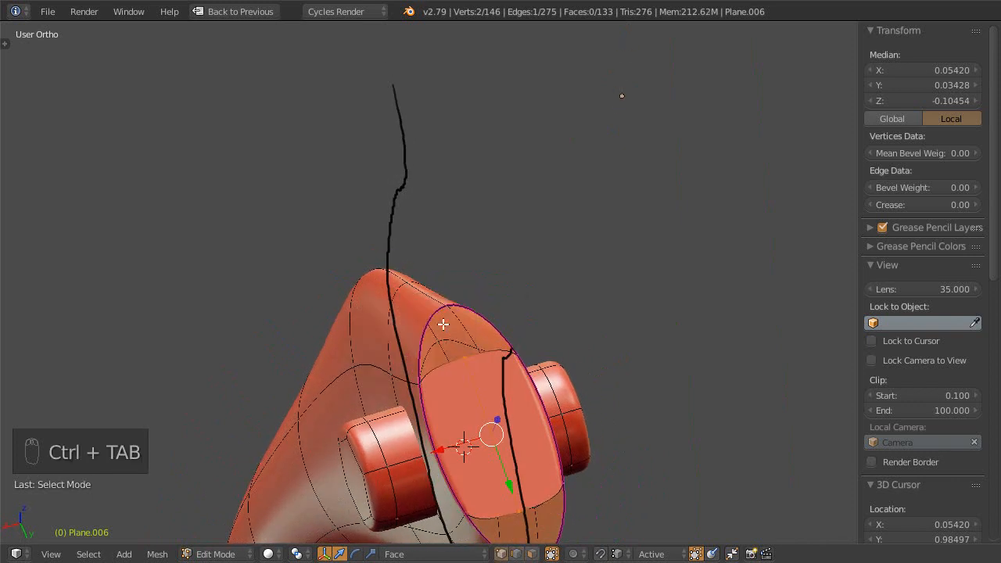
right_click(451, 319)
right_click(508, 352, "ctrl")
right_click(439, 331, "shift")
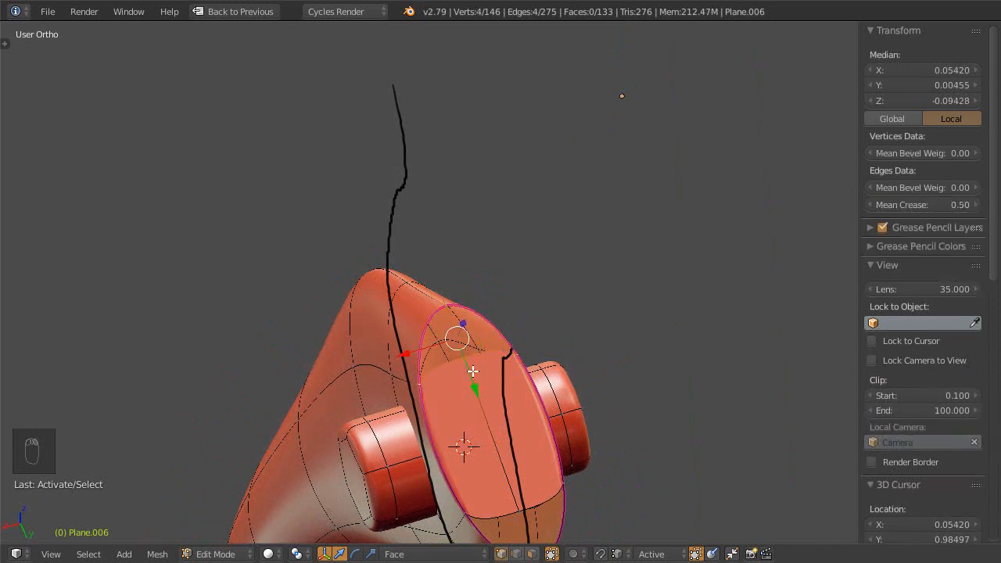
key("f")
- Close the gap at the opposite end of the rim with another quad face from its four vertices
middle_click_drag(474, 371, 579, 340)
right_click(564, 337)
right_click(599, 324, "shift")
right_click(592, 378, "shift")
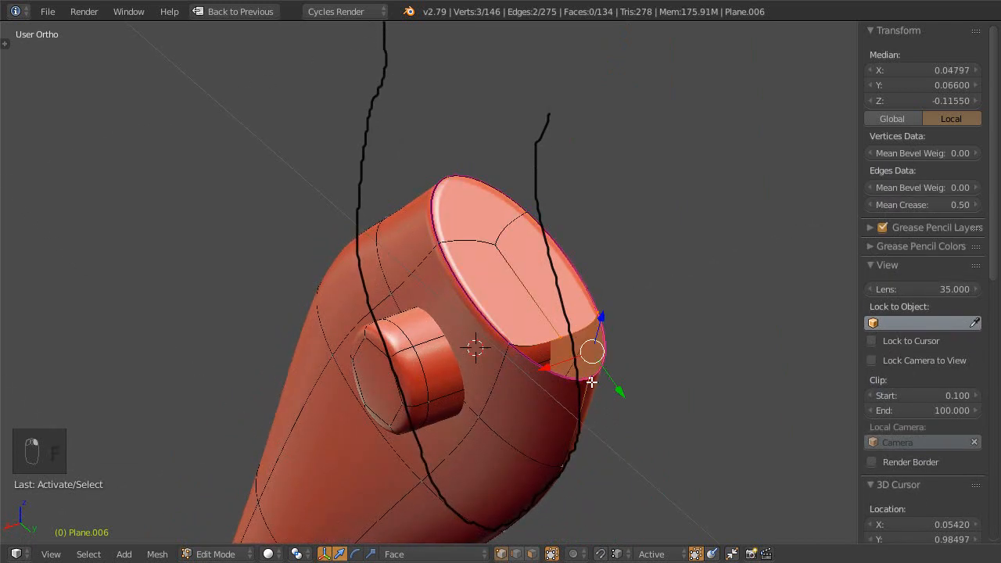
right_click(516, 345, "shift")
key("f")
- Select all the end cap vertices in wireframe and rotate the cap clockwise in the right side view
middle_click_drag(527, 354, 554, 383)
right_click(543, 230)
right_click(573, 258, "shift")
mouse_move(554, 383)
middle_mouse_down()
mouse_move(535, 337)
mouse_move(546, 310)
mouse_move(561, 328)
mouse_move(545, 341)
mouse_move(543, 309)
middle_mouse_up()
key("KP_3")
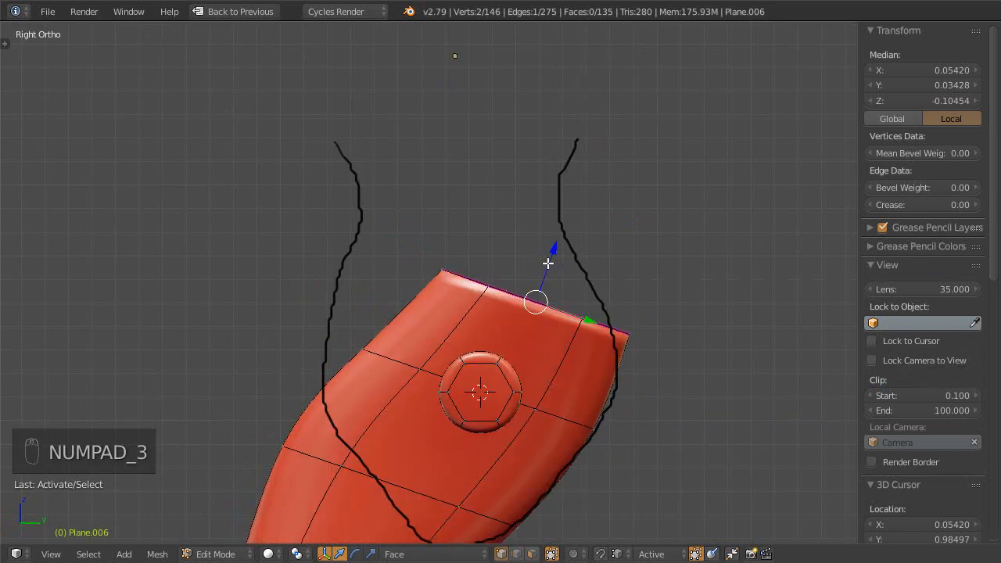
middle_click_drag(547, 264, 469, 259, "shift")
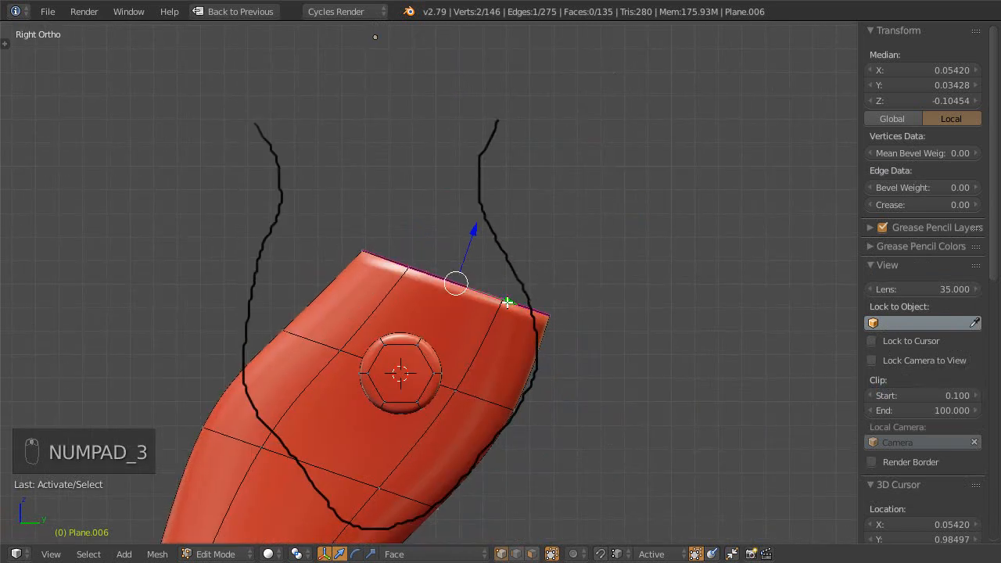
key("z")
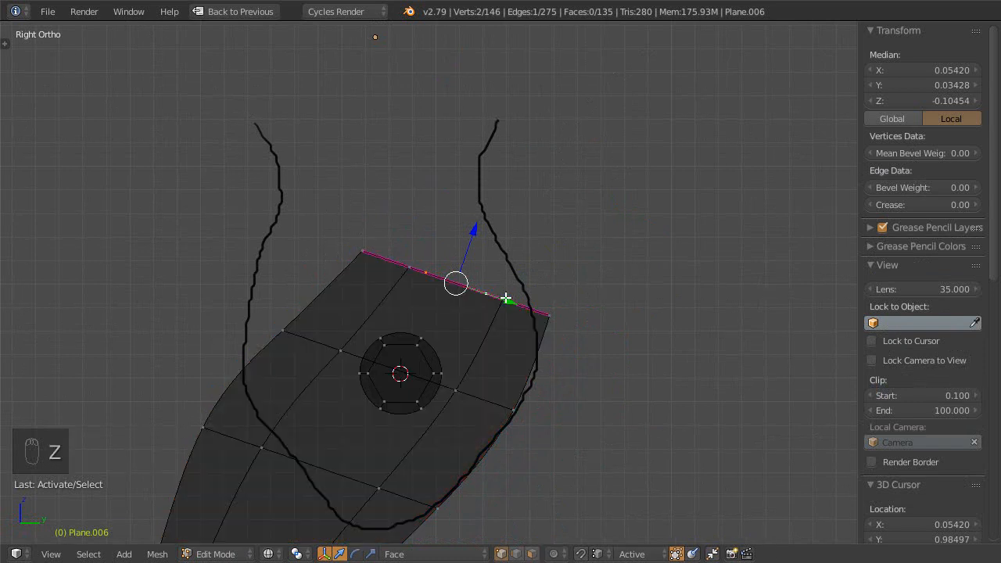
key("c")
left_click_drag(362, 232, 558, 324)
right_click(561, 316)
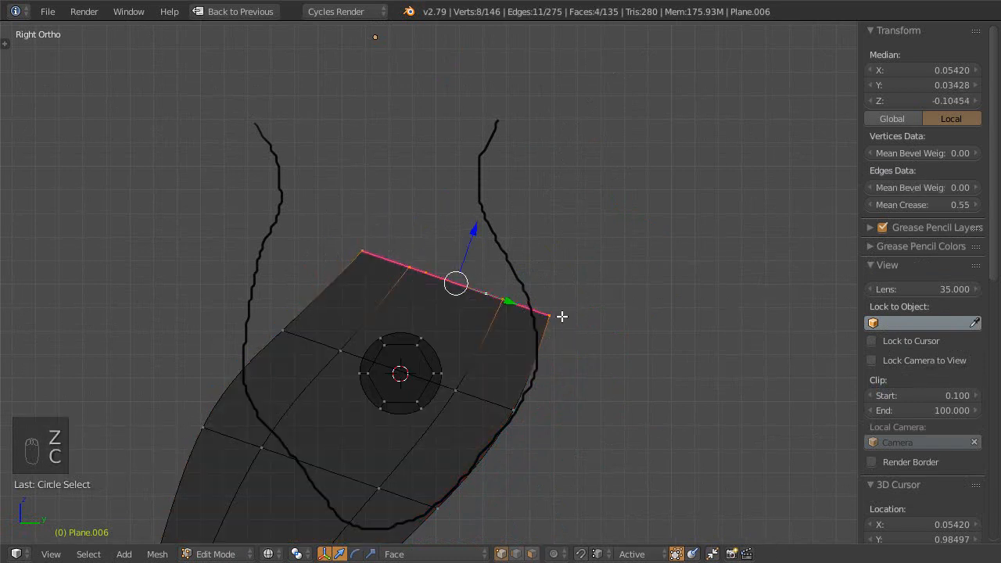
key("r")
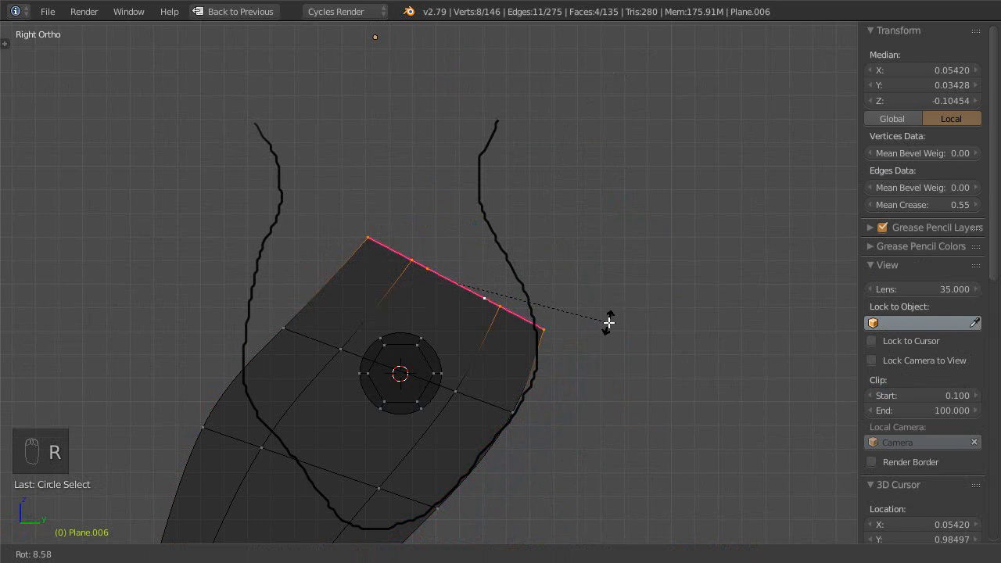
left_click(607, 335)
- Delete the custom Face transform orientation
middle_click_drag(581, 331, 705, 485)
left_click(457, 557)
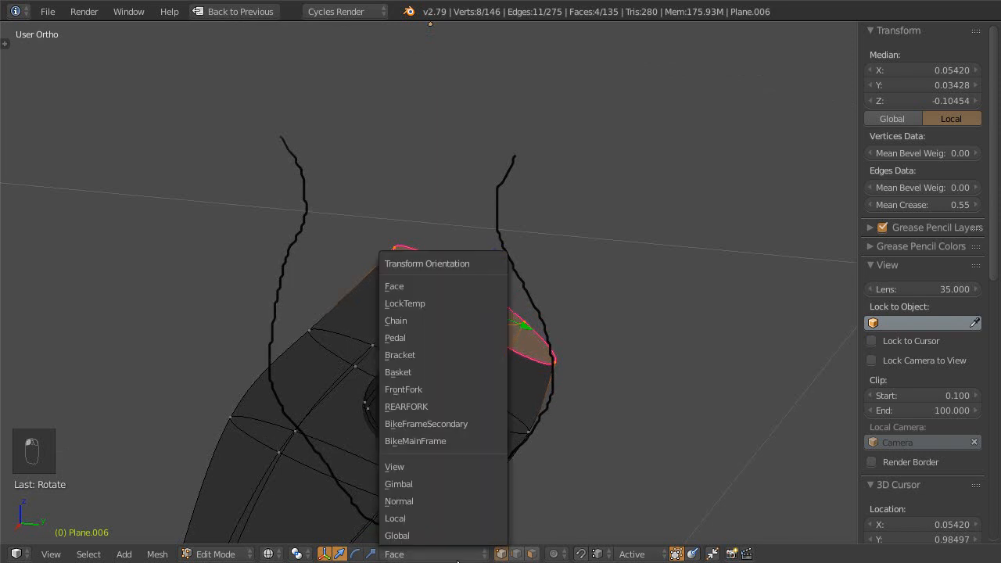
key("Escape")
scroll(930, 235, "down", 15)
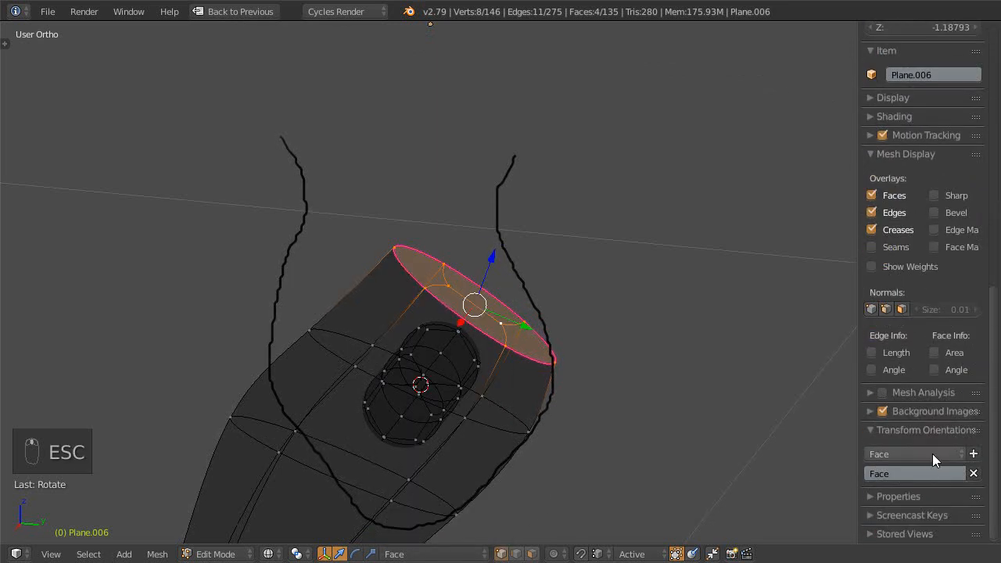
left_click(931, 455)
left_click(886, 179)
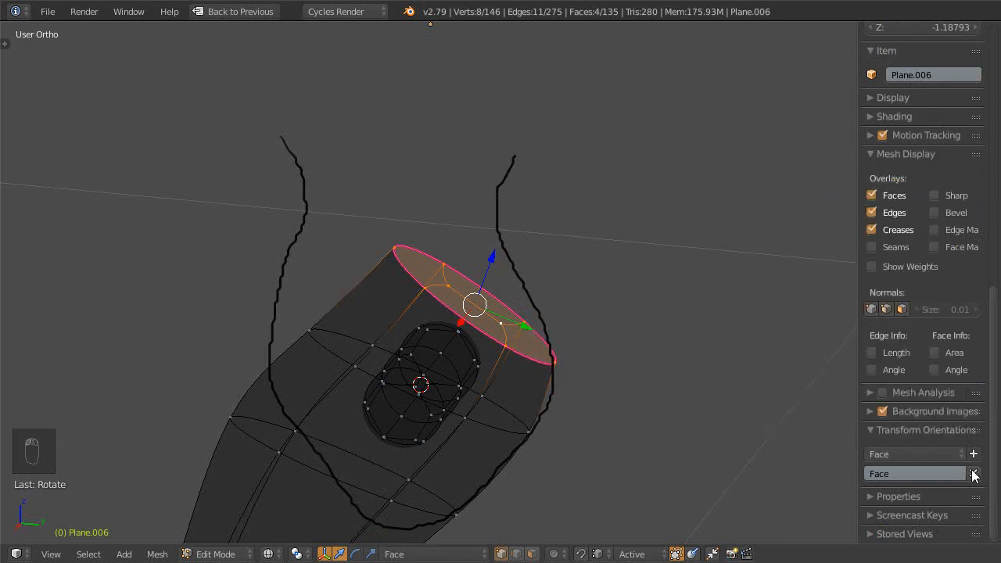
left_click(972, 473)
- Select the four rim edges at the two narrow ends of the cap and remove their crease
mouse_move(553, 364)
middle_mouse_down()
mouse_move(545, 348)
mouse_move(590, 349)
mouse_move(636, 327)
mouse_move(594, 337)
mouse_move(606, 336)
mouse_move(603, 351)
mouse_move(594, 344)
middle_mouse_up()
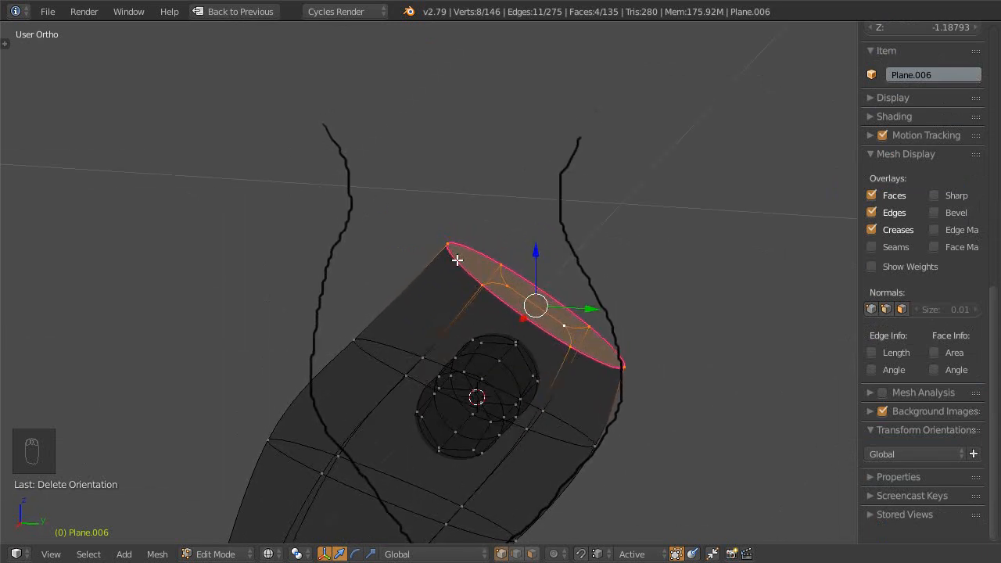
mouse_move(463, 283)
middle_mouse_down()
mouse_move(506, 279)
mouse_move(553, 257)
mouse_move(463, 292)
middle_mouse_up()
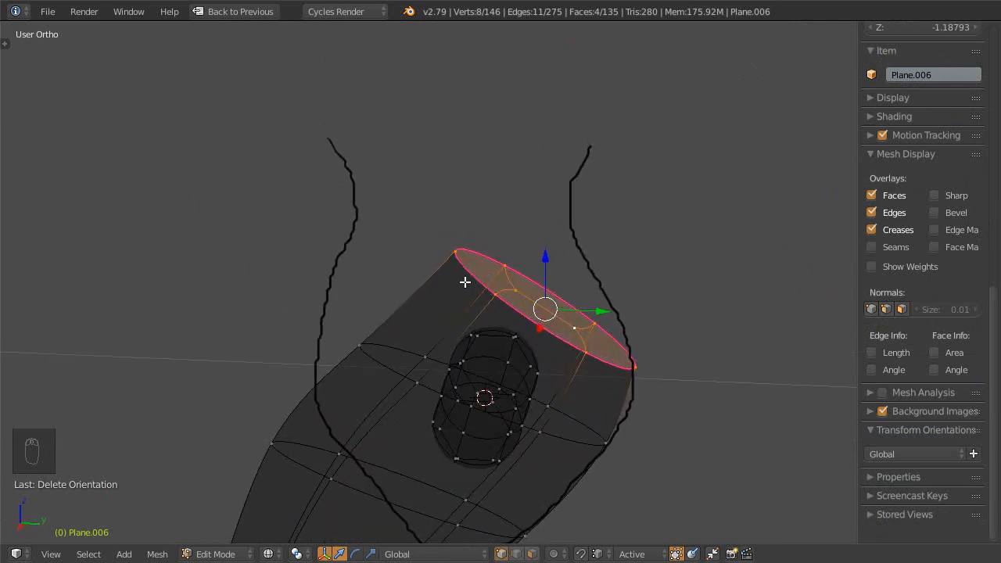
key("ctrl+Tab")
left_click(480, 256)
left_click(615, 365, "shift")
scroll(909, 66, "up", 15)
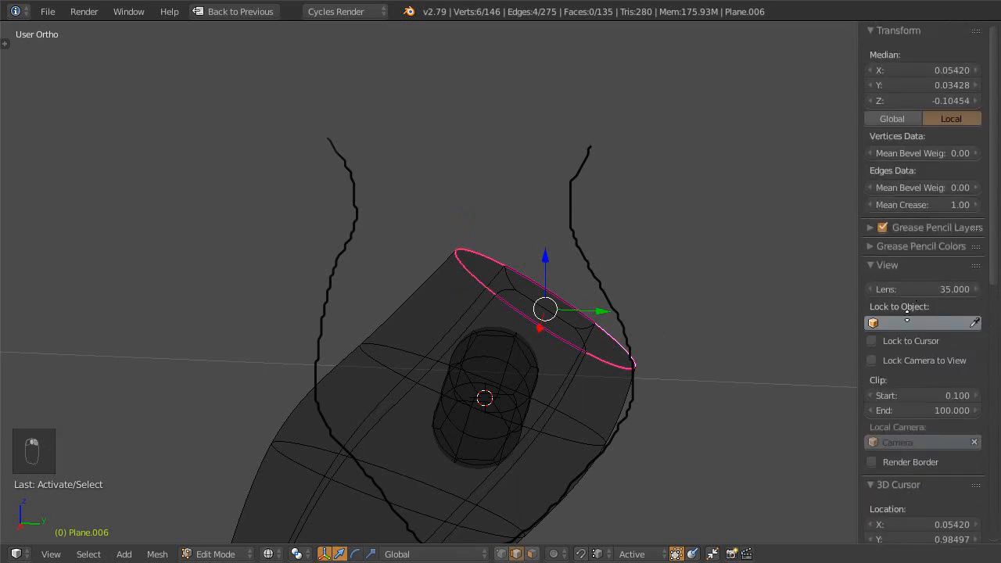
left_click_drag(954, 205, 787, 217)
- Set a mean crease of 1 on the four lengthwise edges running down from the cap's side corners, and return to solid shading
middle_click_drag(576, 273, 562, 314)
right_click(480, 295)
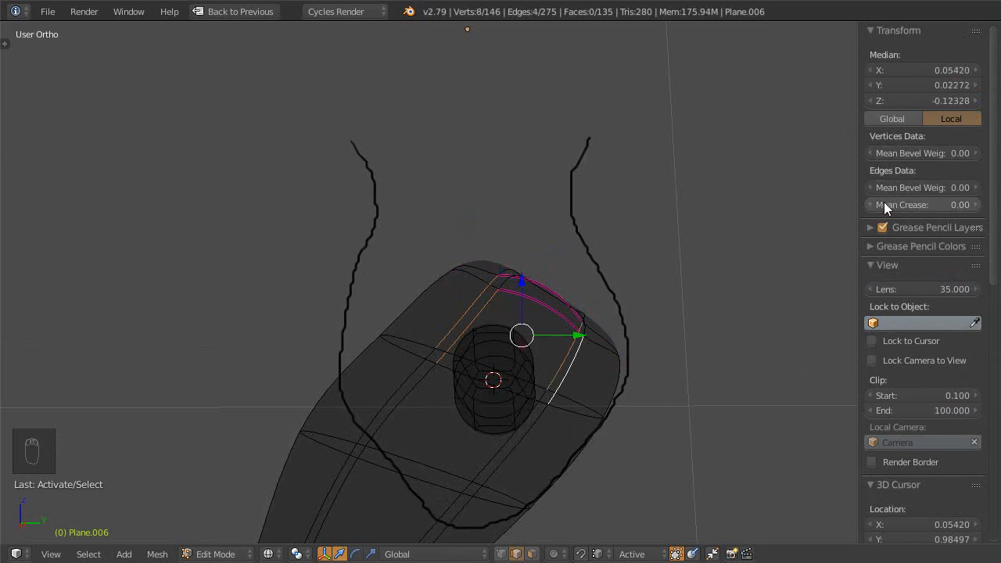
mouse_move(739, 237)
middle_mouse_down()
mouse_move(547, 312)
mouse_move(581, 335)
mouse_move(645, 316)
mouse_move(584, 342)
mouse_move(458, 331)
mouse_move(447, 297)
mouse_move(411, 309)
mouse_move(461, 305)
mouse_move(473, 329)
mouse_move(548, 321)
mouse_move(605, 347)
mouse_move(476, 329)
mouse_move(383, 332)
mouse_move(409, 329)
mouse_move(449, 299)
mouse_move(445, 341)
mouse_move(467, 316)
middle_mouse_up()
key("z")
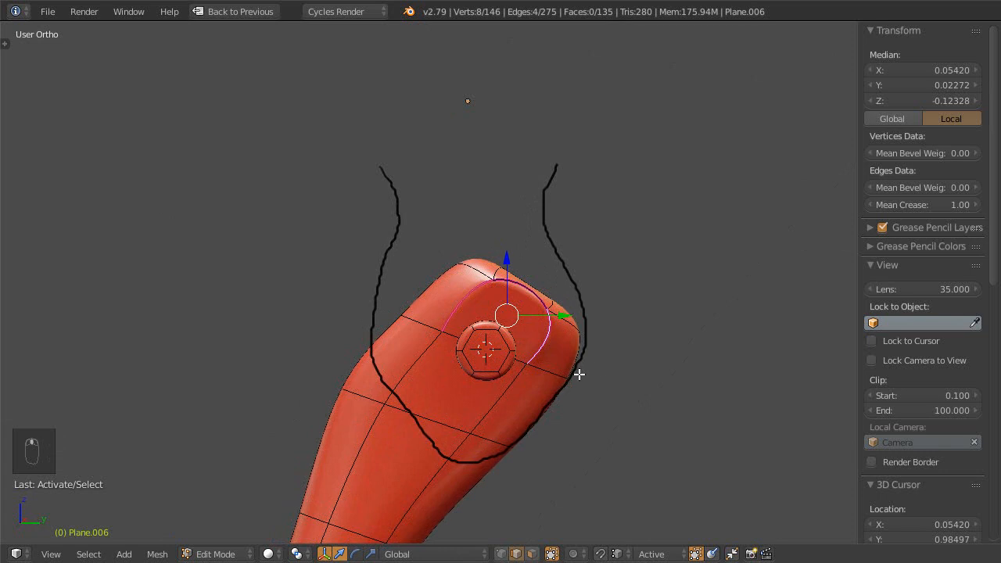
key("s")
key("shift+x")
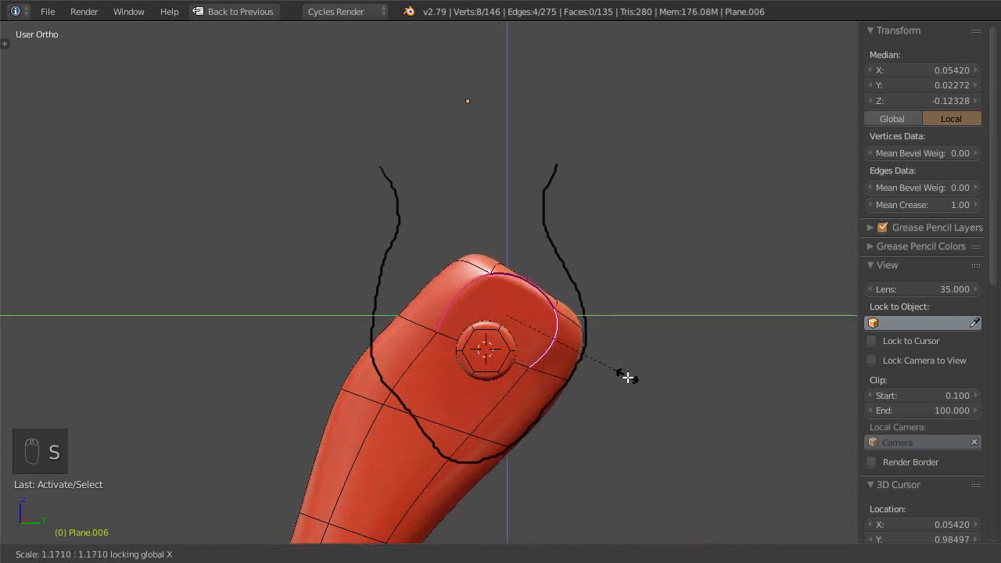
right_click(633, 381)
- Set the subdivision level to 0 and create a Face transform orientation from a centre face of the end cap
middle_click_drag(586, 336, 520, 358)
right_click(497, 312)
middle_click_drag(499, 319, 459, 320)
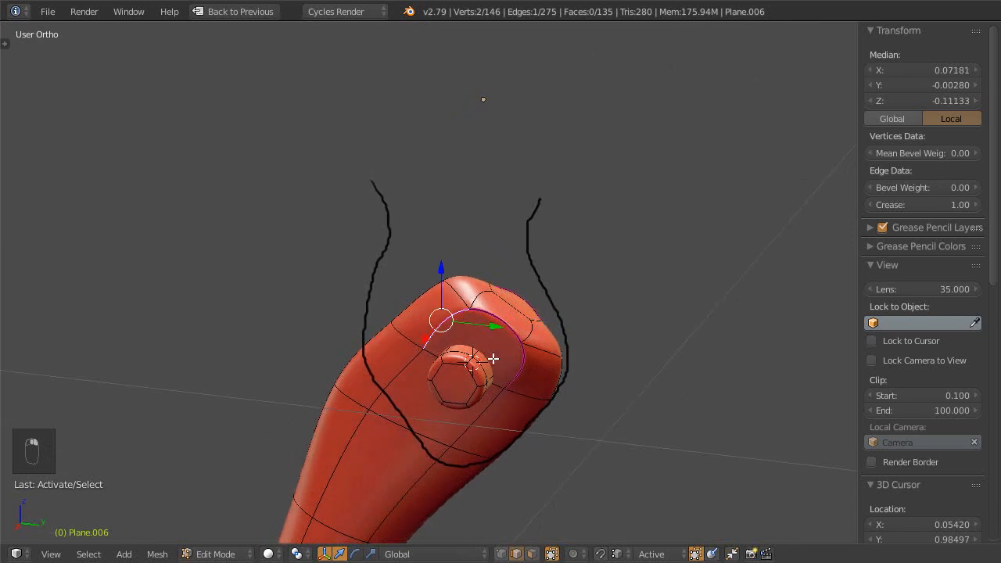
right_click(514, 373, "shift")
mouse_move(514, 373)
middle_mouse_down()
mouse_move(527, 370)
mouse_move(556, 311)
mouse_move(539, 328)
mouse_move(534, 424)
mouse_move(469, 381)
mouse_move(505, 351)
mouse_move(526, 353)
mouse_move(486, 358)
mouse_move(524, 302)
middle_mouse_up()
key("ctrl+0")
key("ctrl+Tab")
left_click(525, 326)
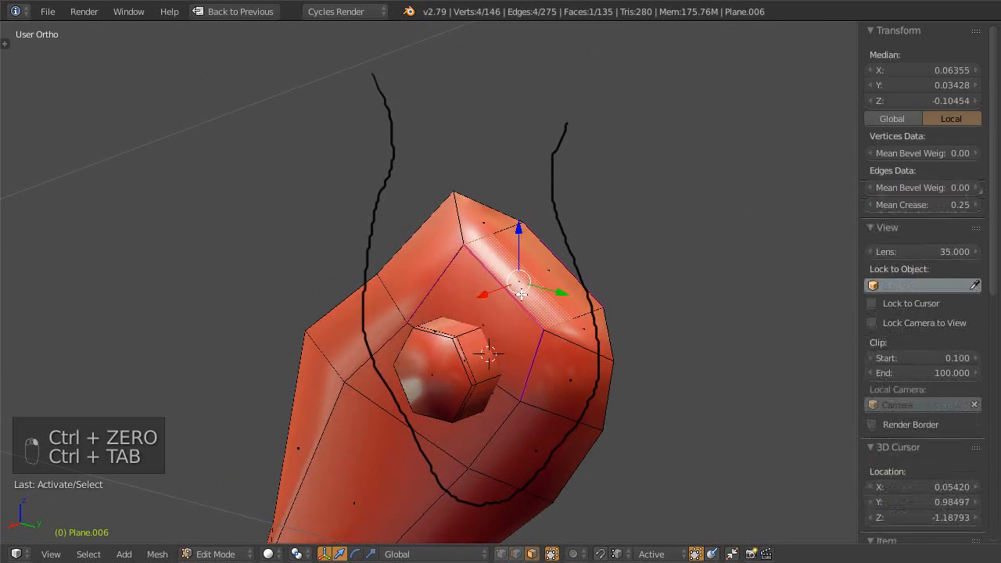
key("ctrl+alt+space")
- Select the four creased lengthwise edges on both sides and scale them apart along Face Y
middle_click_drag(527, 295, 475, 264)
key("ctrl+Tab")
left_click(474, 247)
right_click(474, 272)
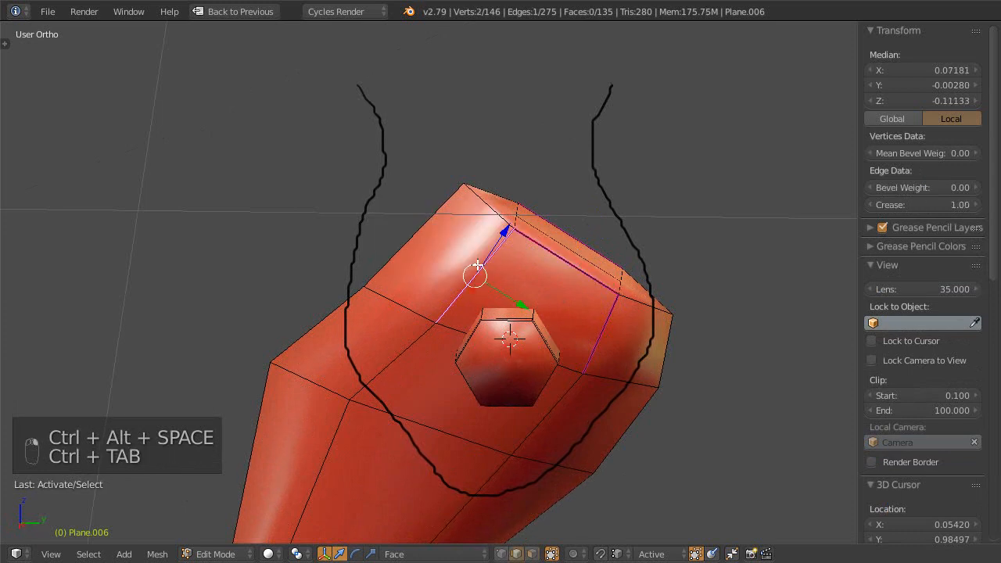
right_click(588, 318, "shift")
mouse_move(587, 317)
middle_mouse_down()
mouse_move(485, 356)
mouse_move(366, 336)
middle_mouse_up()
right_click(370, 377, "shift")
right_click(431, 299, "shift")
middle_click_drag(431, 298, 595, 279)
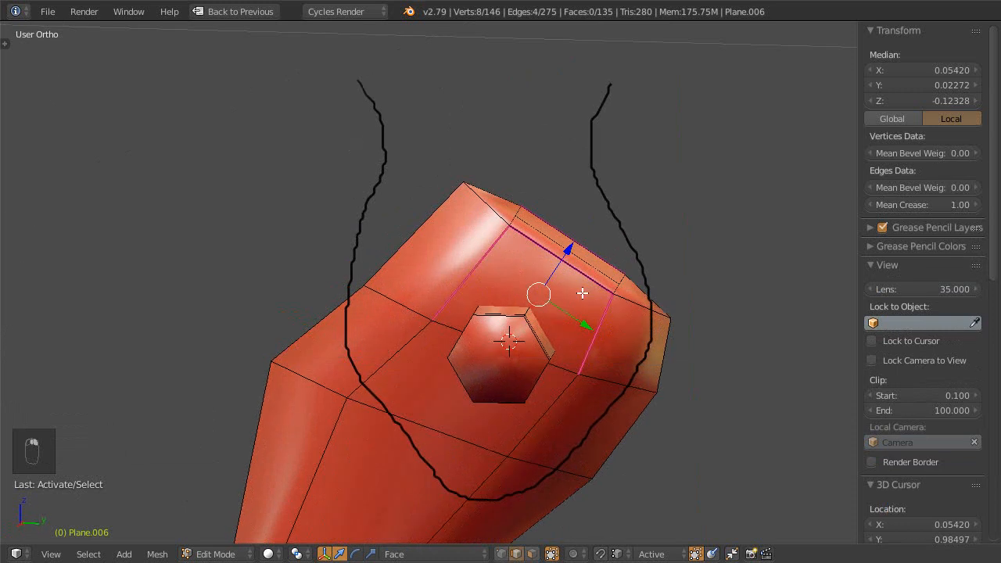
key("s")
key("y")
key("y")
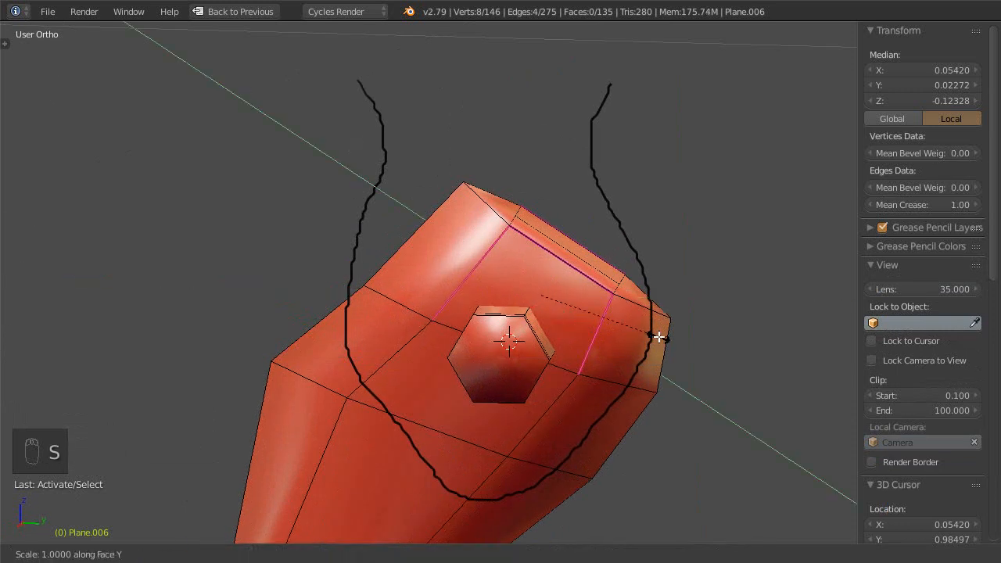
left_click(714, 367)
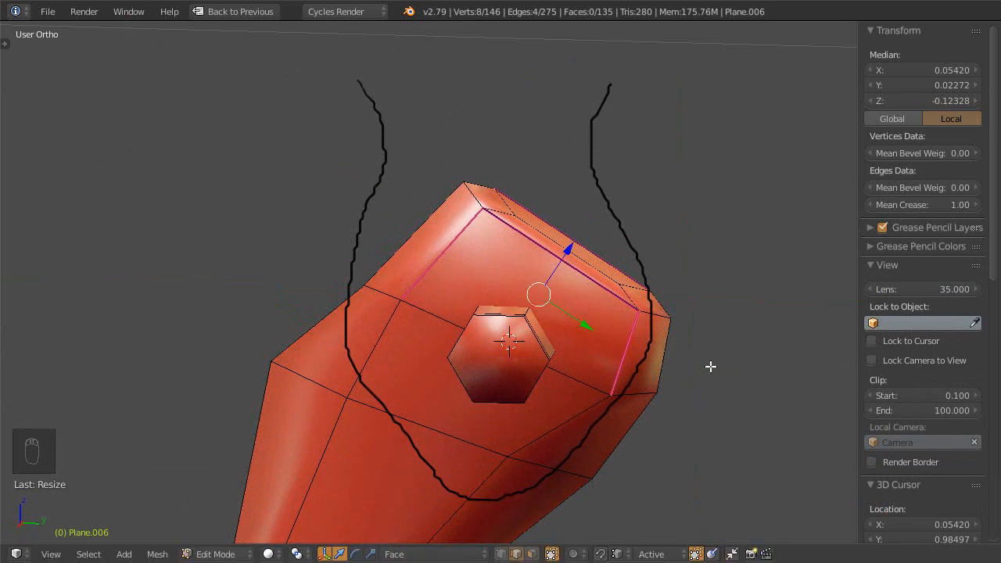
- Set the red part's subdivision level to 3
key("ctrl+e")
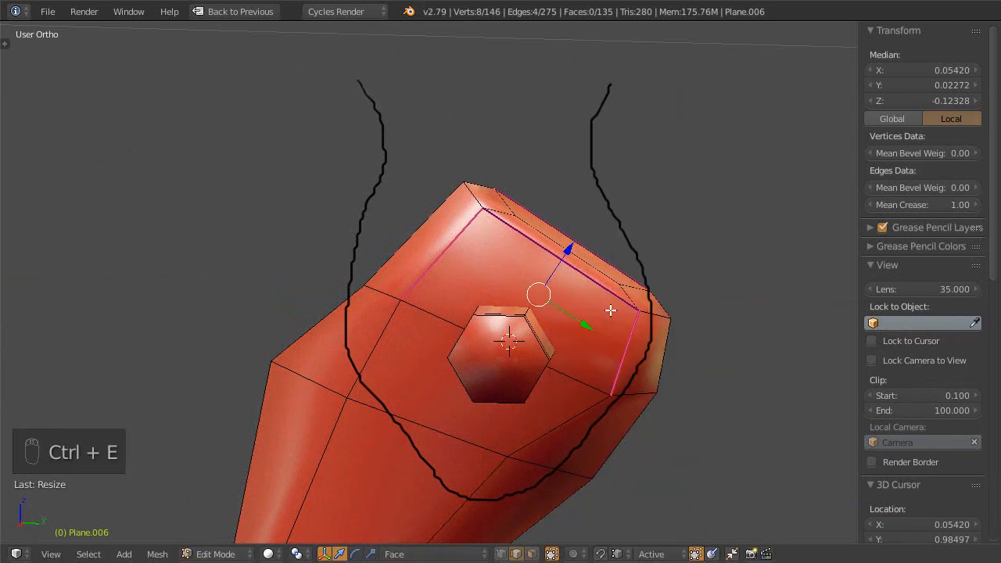
key("ctrl+3")
middle_click_drag(602, 311, 472, 290)
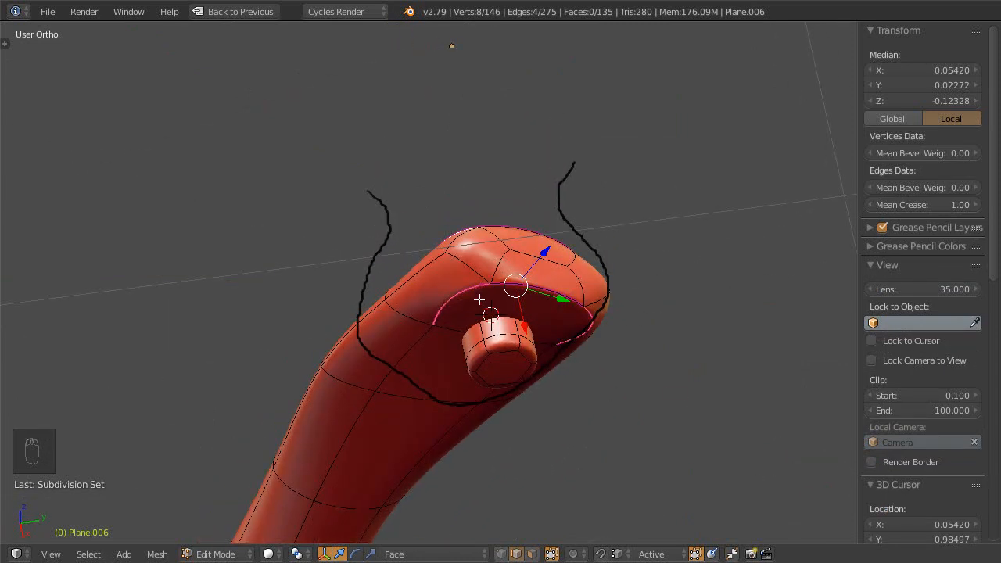
- Select the four rim edges at the two narrow ends of the cap and set their mean crease to 1
key("ctrl+Tab")
left_click(478, 285)
right_click(466, 263)
right_click(460, 243, "shift")
middle_click_drag(568, 287, 493, 284)
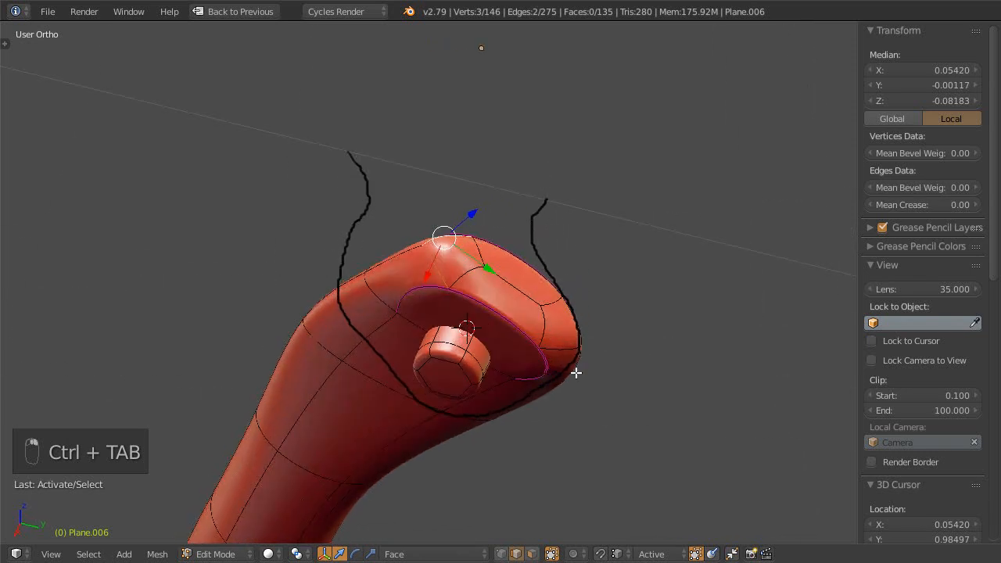
right_click(559, 350, "shift")
middle_click_drag(545, 352, 470, 336)
right_click(530, 357, "shift")
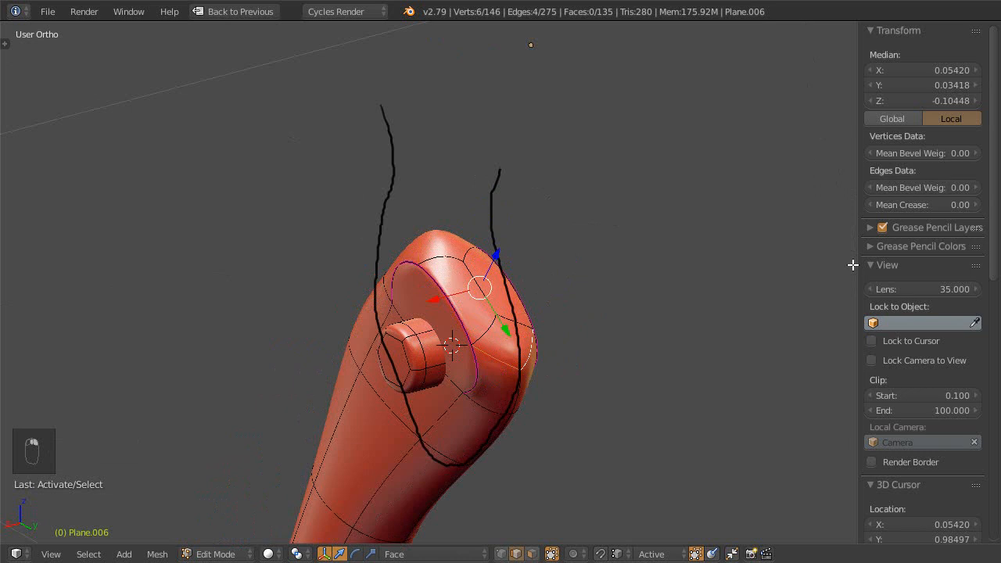
left_click_drag(901, 199, 930, 203)
- Select the next four lengthwise edges below the creased ones on both sides and set their mean crease to 1
mouse_move(548, 317)
middle_mouse_down()
mouse_move(580, 351)
mouse_move(664, 315)
mouse_move(485, 297)
mouse_move(516, 327)
mouse_move(505, 304)
middle_mouse_up()
right_click(491, 309)
right_click(553, 370, "shift")
middle_click_drag(552, 371, 353, 356)
right_click(316, 367, "shift")
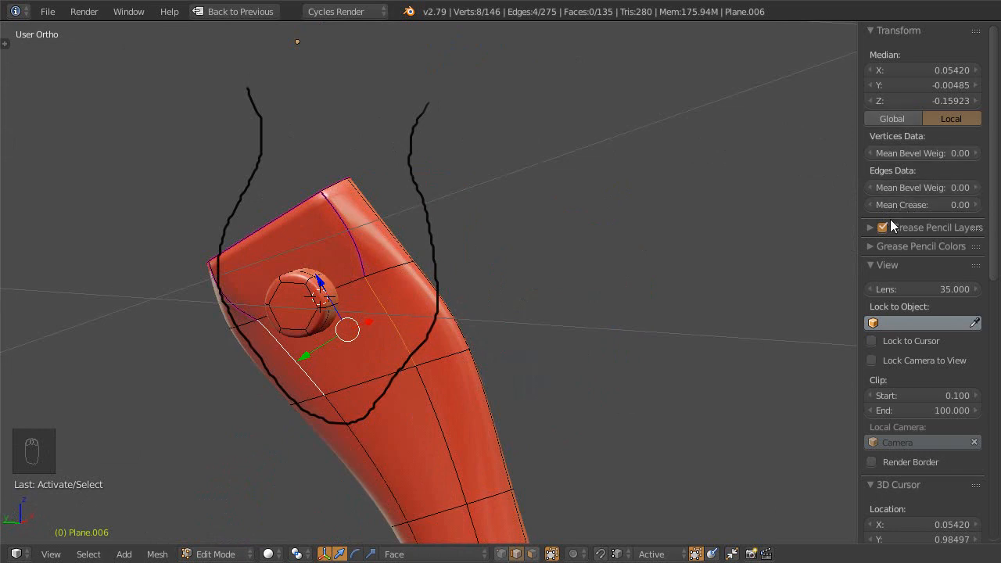
left_click_drag(888, 205, 978, 205)
- Select the two middle vertices of the end cap in vertex mode and move them outward along Face Z
middle_click_drag(579, 205, 531, 273)
mouse_move(472, 363)
middle_mouse_down()
mouse_move(402, 368)
mouse_move(518, 376)
mouse_move(496, 364)
mouse_move(511, 311)
middle_mouse_up()
middle_click_drag(510, 312, 461, 373, "shift")
middle_click_drag(462, 373, 500, 331, "ctrl")
key("ctrl+Tab")
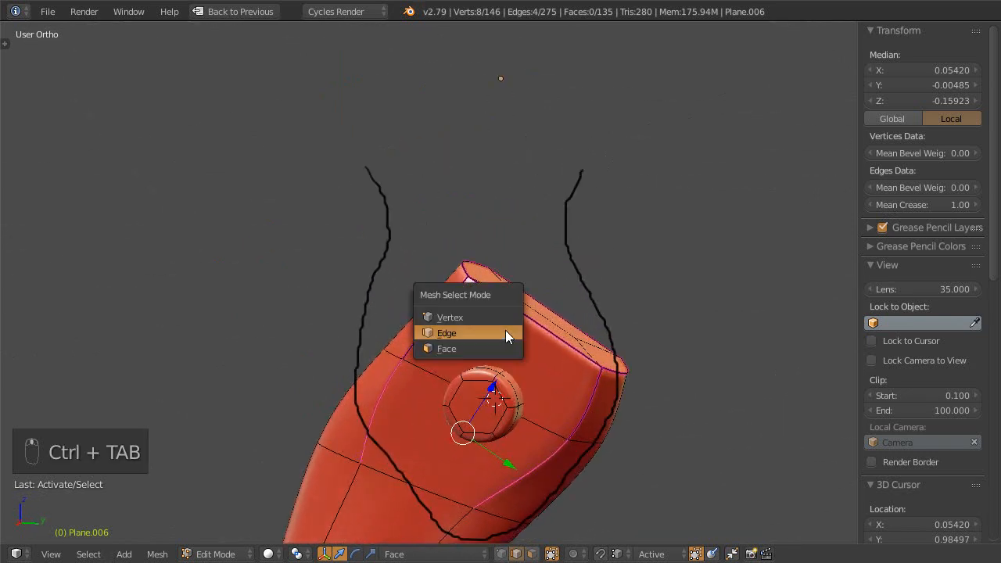
left_click(508, 321)
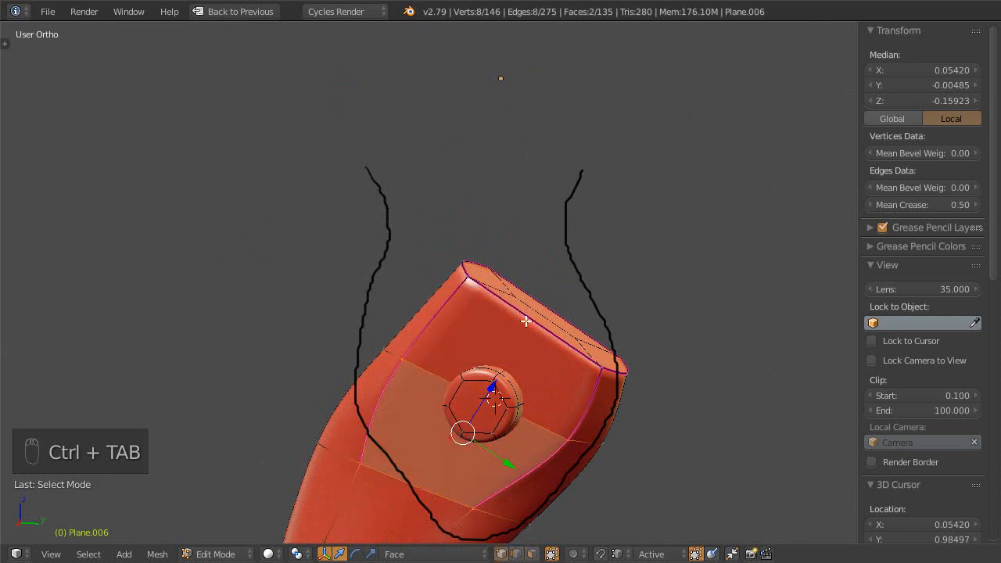
right_click(517, 298)
right_click(581, 339, "shift")
scroll(591, 294, "up", 1)
left_click_drag(594, 282, 617, 259)
- Select the two long rim edges of the end cap and remove their crease
middle_click_drag(561, 302, 451, 369)
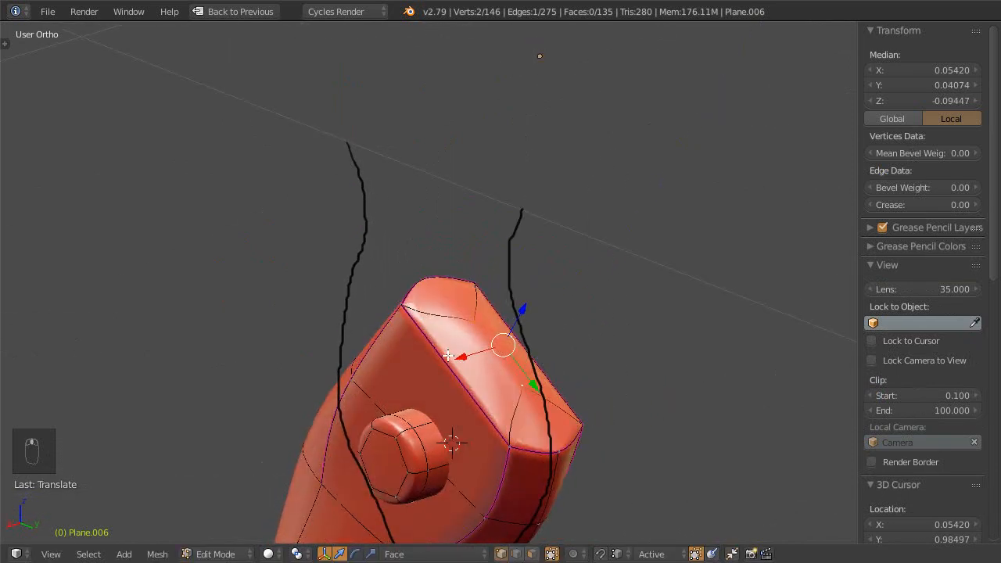
right_click(447, 359)
right_click(528, 351, "shift")
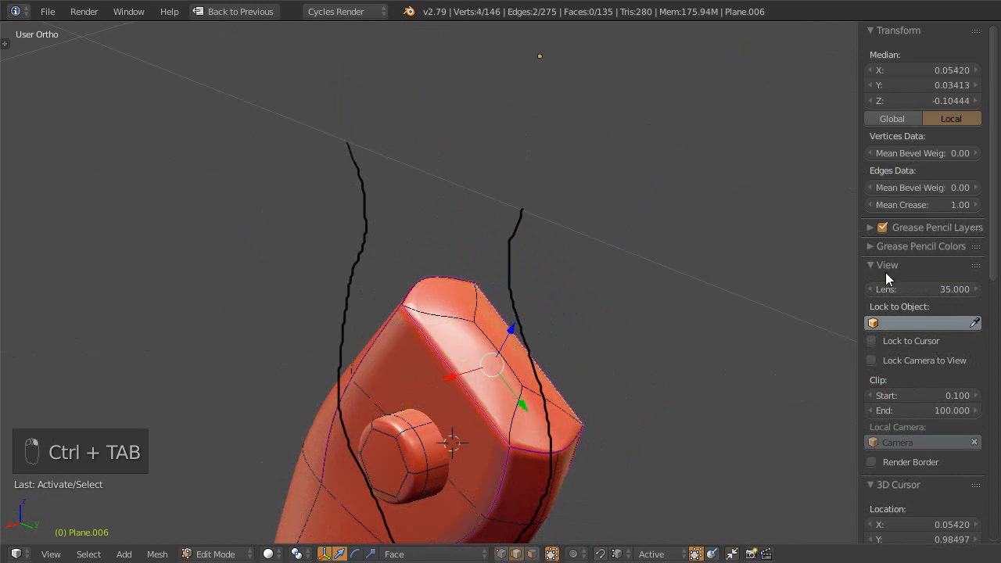
left_click_drag(965, 211, 829, 204)
- Select the four cap edges joining the rim corners to the two middle vertices and set their mean crease to 1
mouse_move(463, 334)
middle_mouse_down()
mouse_move(530, 330)
mouse_move(537, 378)
mouse_move(621, 360)
mouse_move(595, 362)
mouse_move(548, 339)
mouse_move(538, 354)
mouse_move(548, 356)
mouse_move(532, 363)
mouse_move(565, 393)
mouse_move(574, 379)
middle_mouse_up()
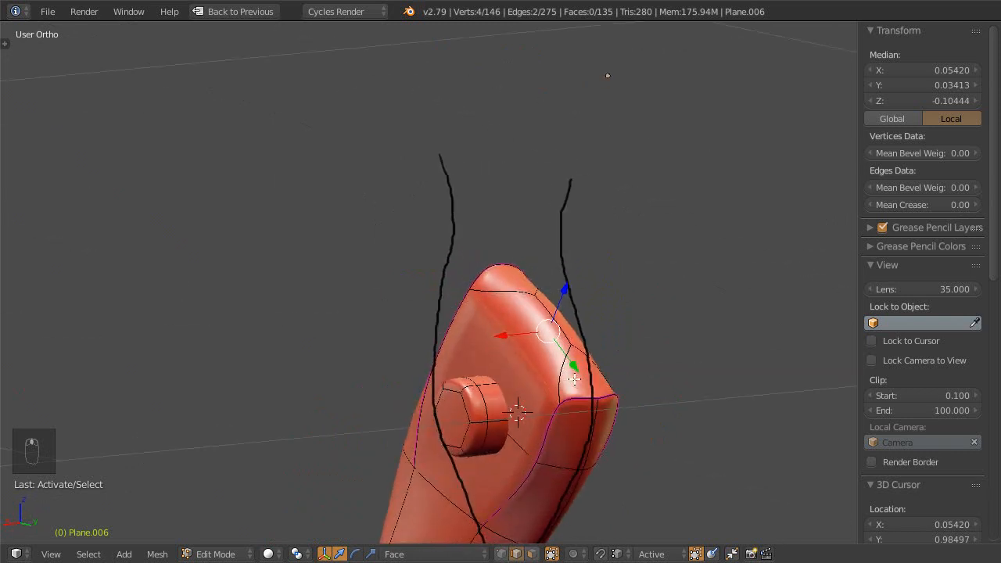
right_click(567, 369)
right_click(595, 366, "shift")
right_click(517, 297, "shift")
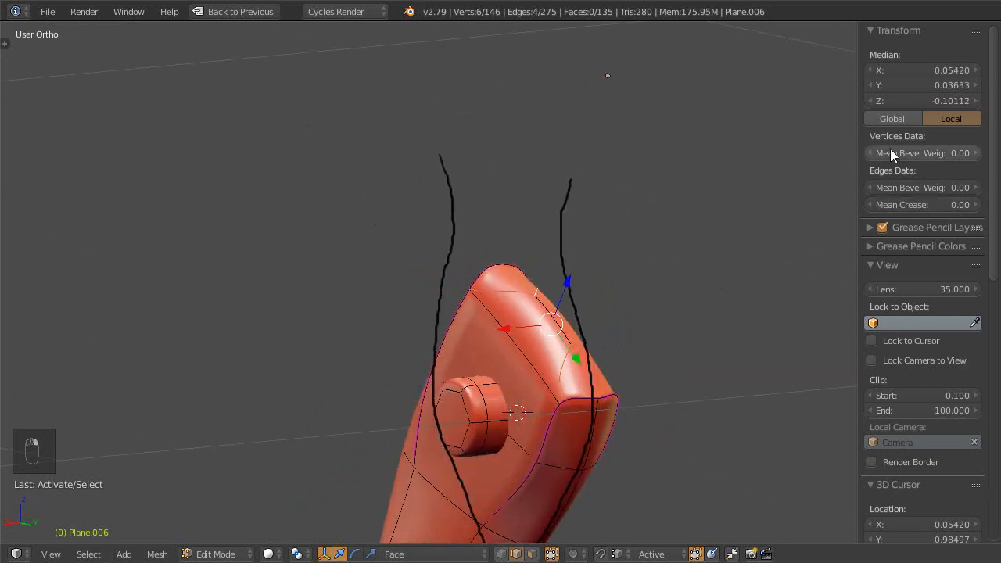
left_click_drag(899, 204, 990, 211)
- Select both outer rim edges at each narrow end of the cap and set their mean crease to 0
right_click(614, 410, "shift")
middle_click_drag(584, 402, 660, 369)
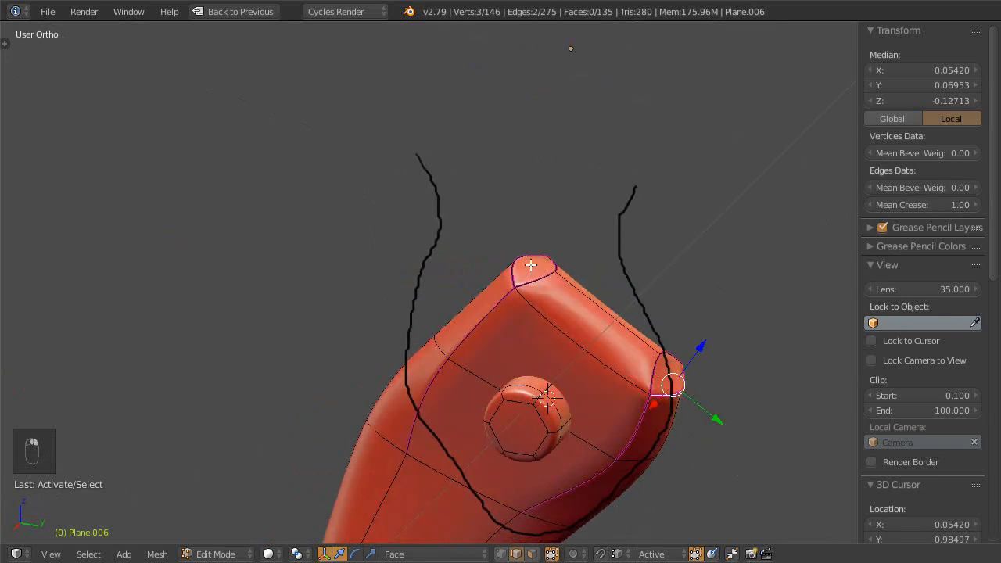
middle_click_drag(526, 259, 543, 312)
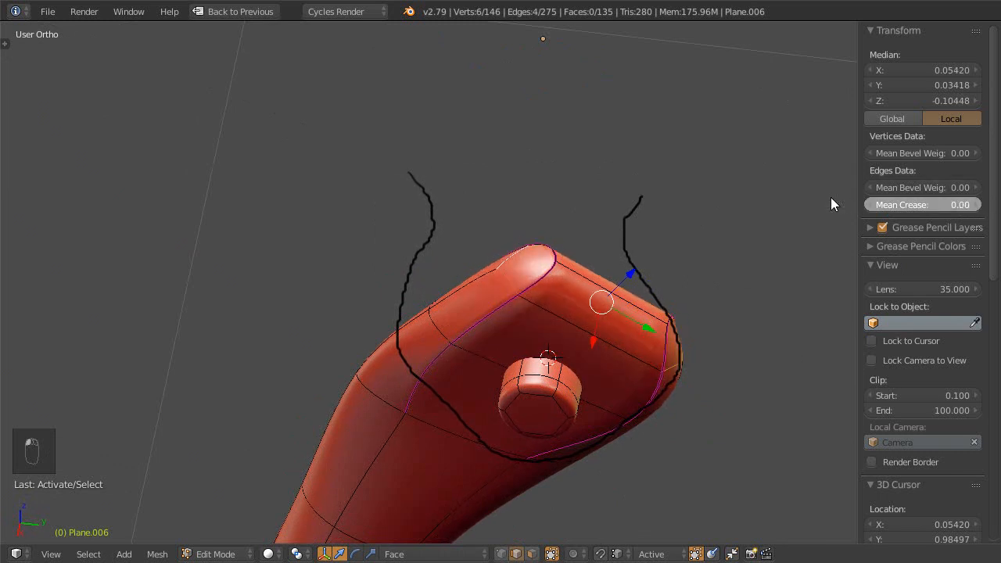
- Select the two middle vertices of the cap and scale them closer together to about 0.75
mouse_move(522, 229)
middle_mouse_down()
mouse_move(496, 211)
mouse_move(604, 303)
mouse_move(666, 253)
mouse_move(577, 264)
mouse_move(587, 279)
mouse_move(617, 248)
mouse_move(539, 224)
mouse_move(554, 241)
mouse_move(566, 228)
mouse_move(577, 263)
mouse_move(592, 257)
mouse_move(563, 266)
mouse_move(512, 328)
mouse_move(461, 335)
mouse_move(481, 306)
mouse_move(571, 244)
mouse_move(563, 258)
mouse_move(577, 263)
mouse_move(583, 285)
mouse_move(551, 322)
mouse_move(560, 270)
middle_mouse_up()
key("ctrl+Tab")
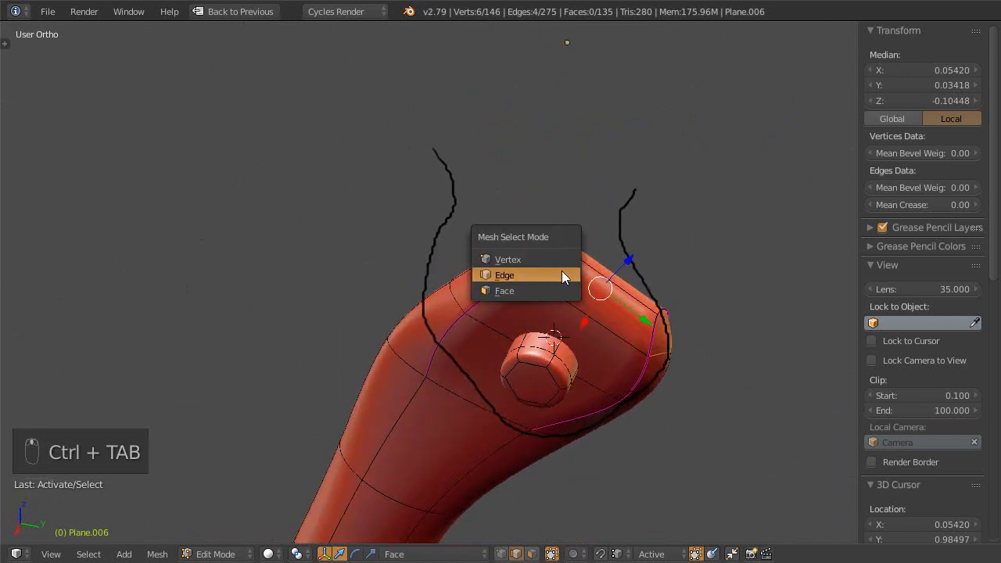
left_click(568, 269)
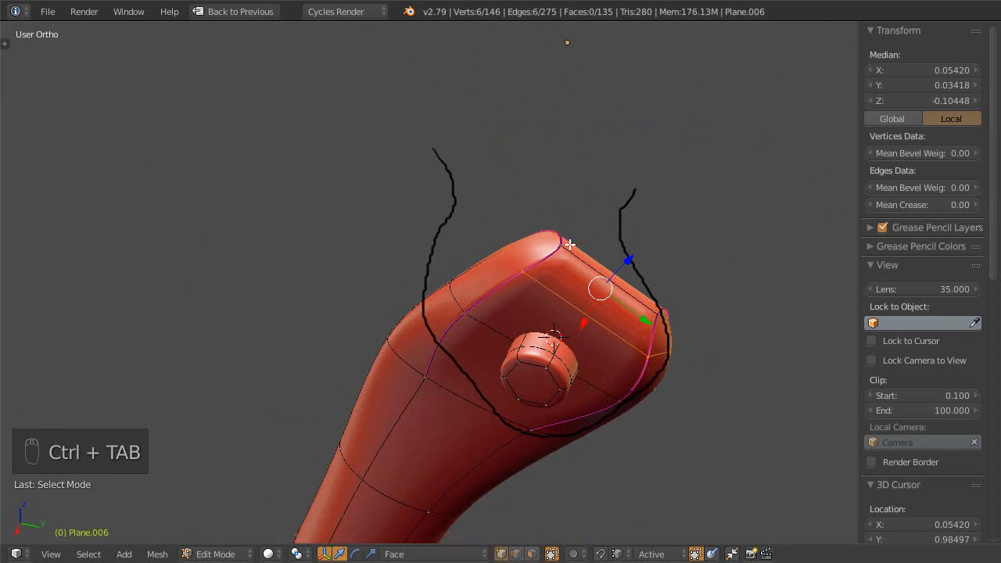
left_click(570, 244)
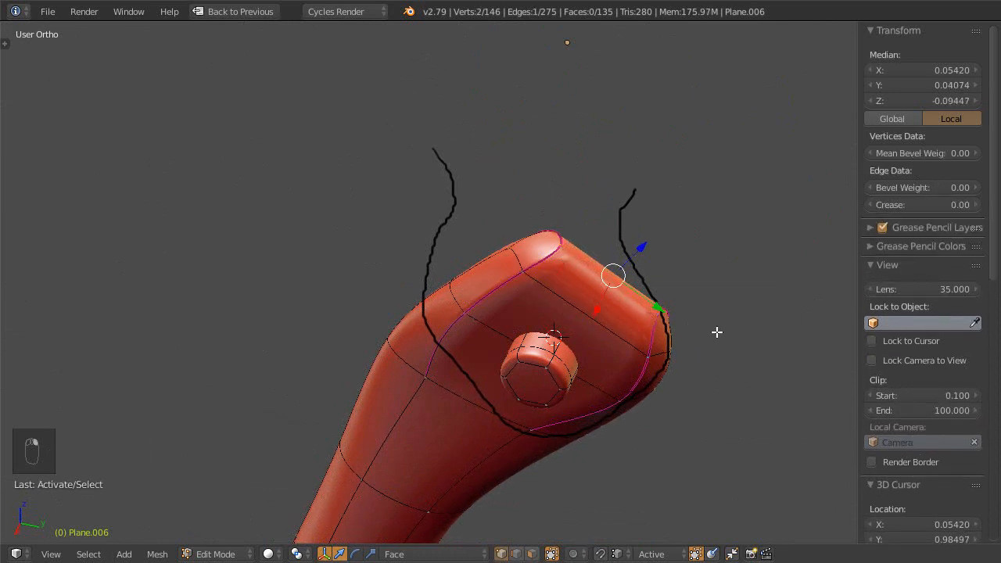
key("s")
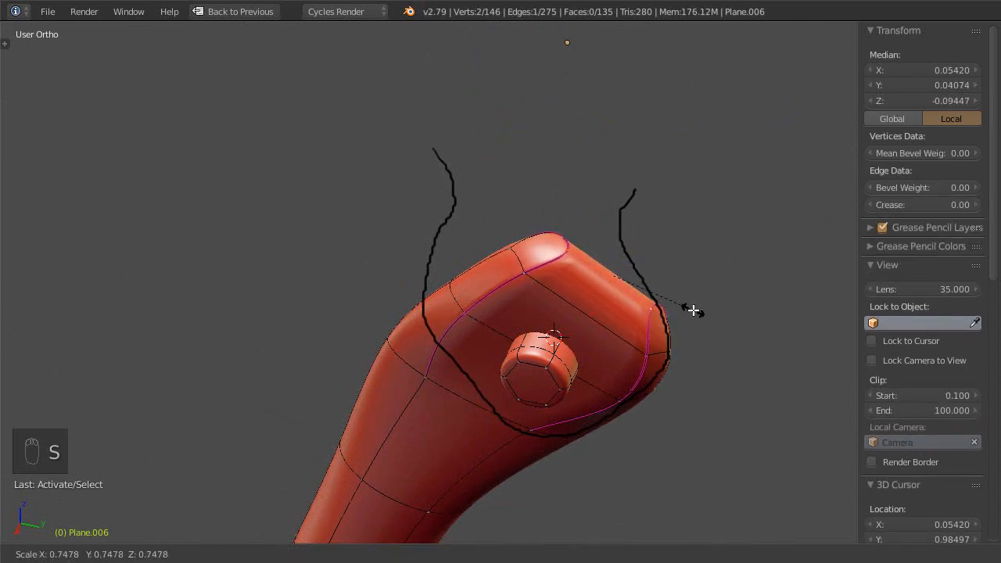
left_click(689, 310)
- Leave Edit Mode to examine how the rounded arm end fits between the bracket's two plates, and return to Edit Mode
scroll(607, 297, "down", 2)
middle_click_drag(605, 297, 599, 242)
scroll(555, 297, "down", 2)
mouse_move(534, 324)
middle_mouse_down("shift")
mouse_move(609, 258)
mouse_move(560, 266)
mouse_move(595, 248)
mouse_move(458, 293)
mouse_move(480, 242)
mouse_move(524, 264)
mouse_move(529, 310)
mouse_move(511, 246)
mouse_move(545, 291)
mouse_move(554, 266)
mouse_move(530, 332)
middle_mouse_up("shift")
key("Tab")
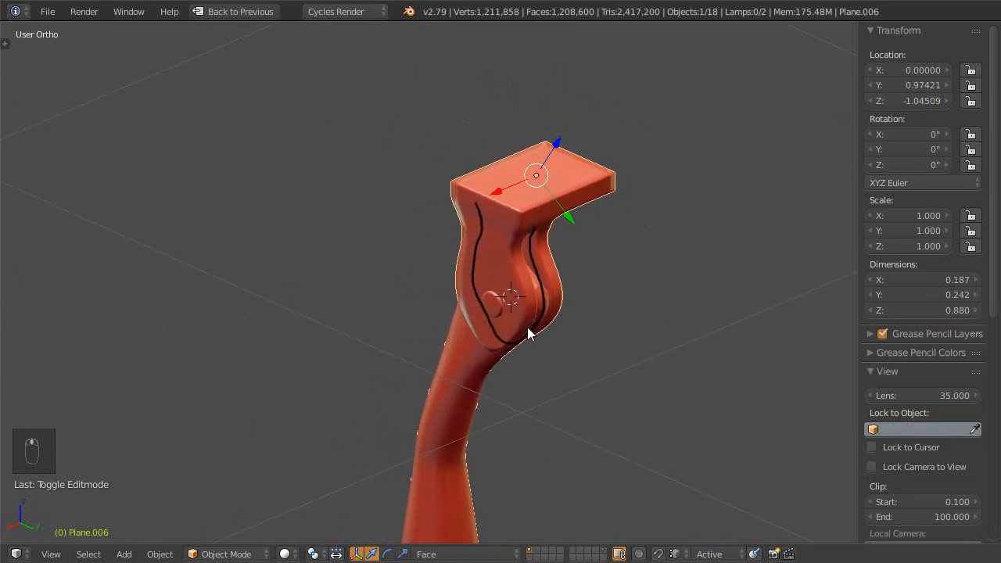
scroll(651, 311, "up", 5)
middle_click_drag(651, 312, 475, 330, "shift")
scroll(594, 269, "down", 3)
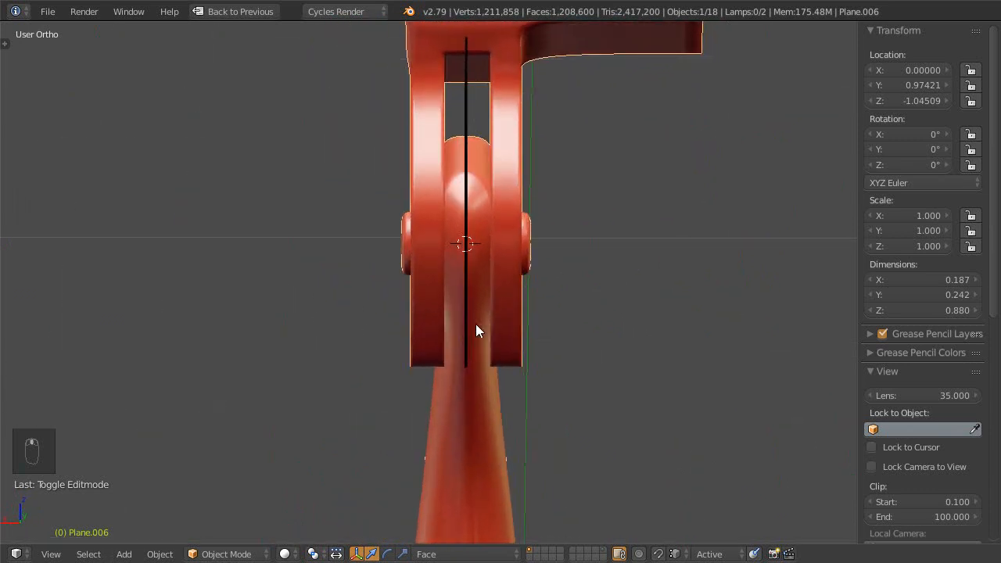
key("Tab")
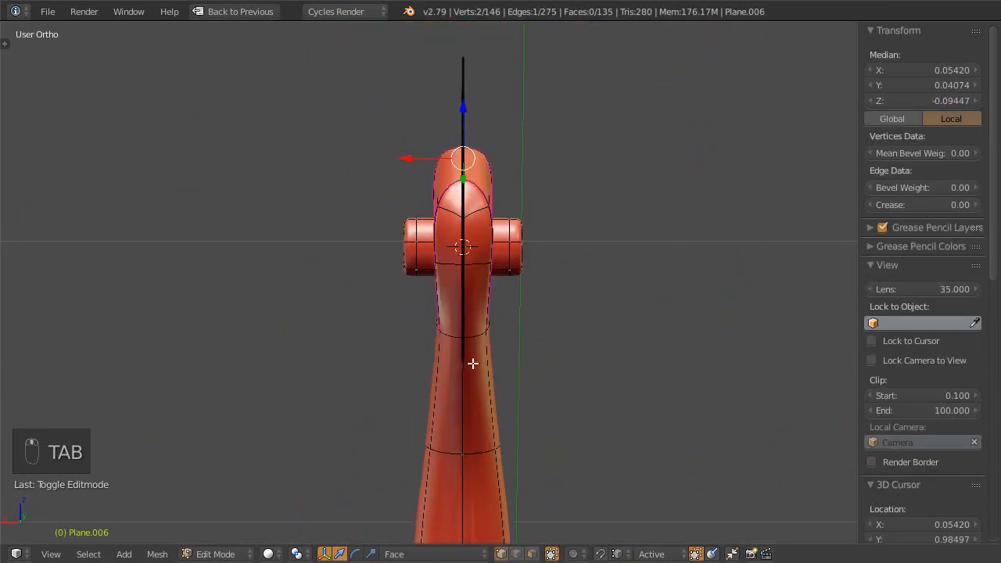
- Select the four flat faces on both sides of the arm's upper end in face mode
middle_click_drag(479, 350, 573, 324)
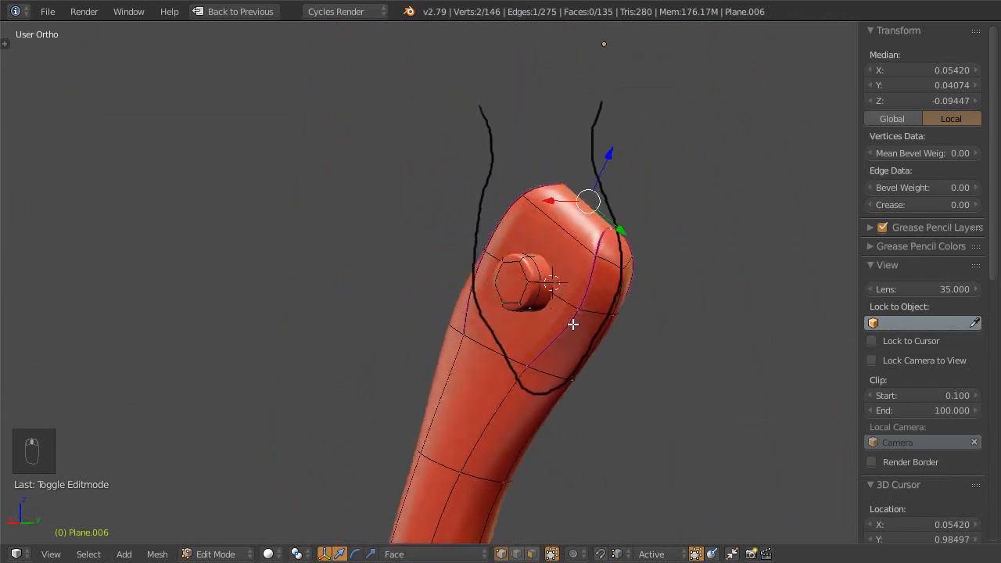
key("ctrl+Tab")
left_click(536, 355)
left_click(574, 281)
left_click(571, 278, "shift")
middle_click_drag(571, 278, 478, 280)
left_click(384, 326, "shift")
left_click(368, 284, "shift")
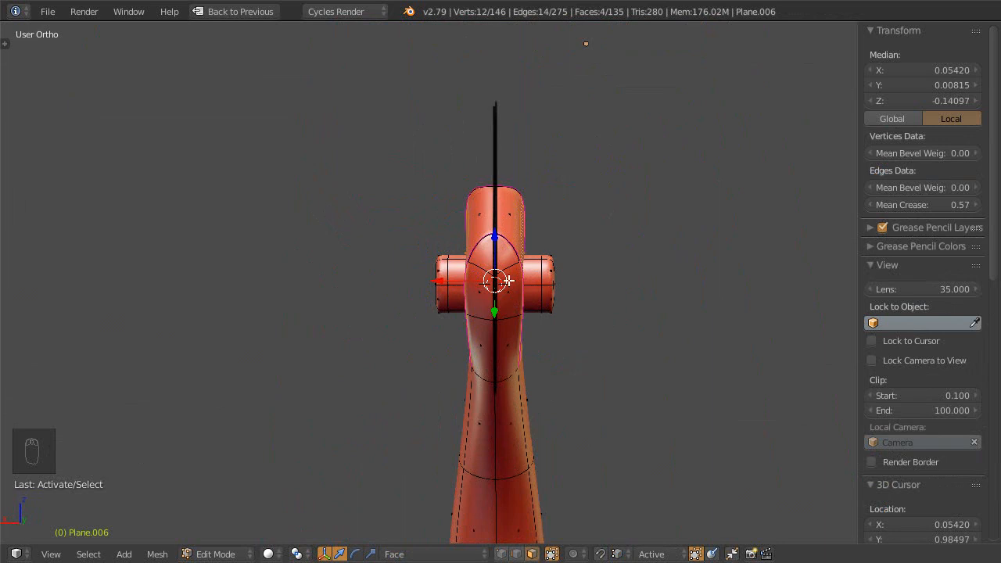
middle_click_drag(589, 276, 625, 291)
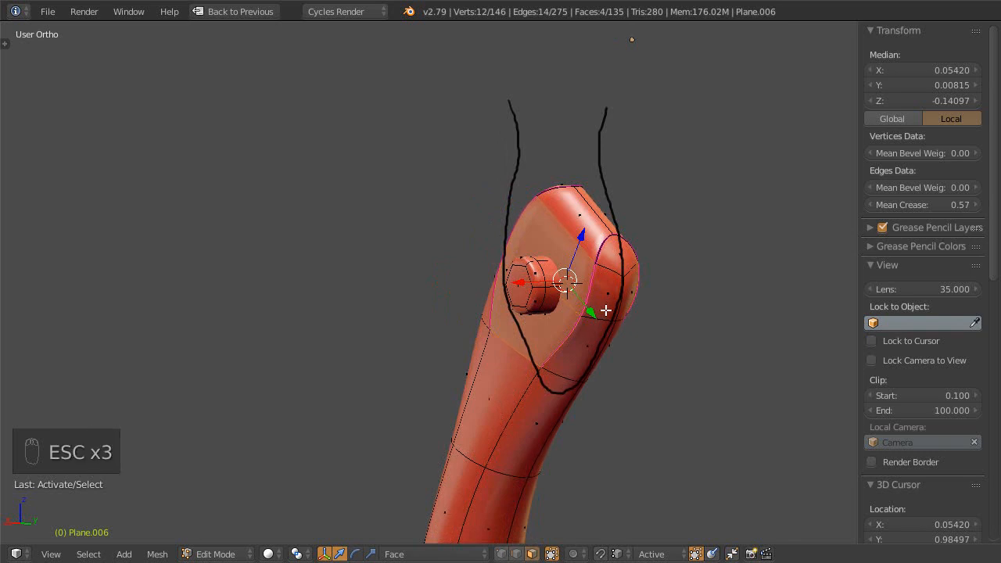
- Reveal the hidden bracket geometry, clear the selection and switch to wireframe display
key("alt+h")
mouse_move(621, 324)
middle_mouse_down()
mouse_move(568, 282)
mouse_move(553, 307)
mouse_move(547, 353)
mouse_move(552, 310)
mouse_move(578, 338)
mouse_move(628, 351)
mouse_move(636, 331)
mouse_move(583, 257)
mouse_move(605, 295)
mouse_move(607, 282)
mouse_move(636, 309)
mouse_move(451, 290)
mouse_move(471, 284)
mouse_move(454, 351)
mouse_move(474, 351)
mouse_move(482, 226)
mouse_move(518, 252)
mouse_move(534, 206)
mouse_move(558, 214)
mouse_move(519, 239)
mouse_move(562, 244)
mouse_move(559, 261)
mouse_move(514, 293)
mouse_move(574, 286)
mouse_move(619, 266)
mouse_move(631, 304)
mouse_move(619, 326)
mouse_move(630, 324)
mouse_move(612, 331)
mouse_move(514, 313)
mouse_move(302, 308)
mouse_move(272, 327)
middle_mouse_up()
key("a")
key("z")
right_click(443, 309)
right_click(481, 225)
key("ctrl+s")
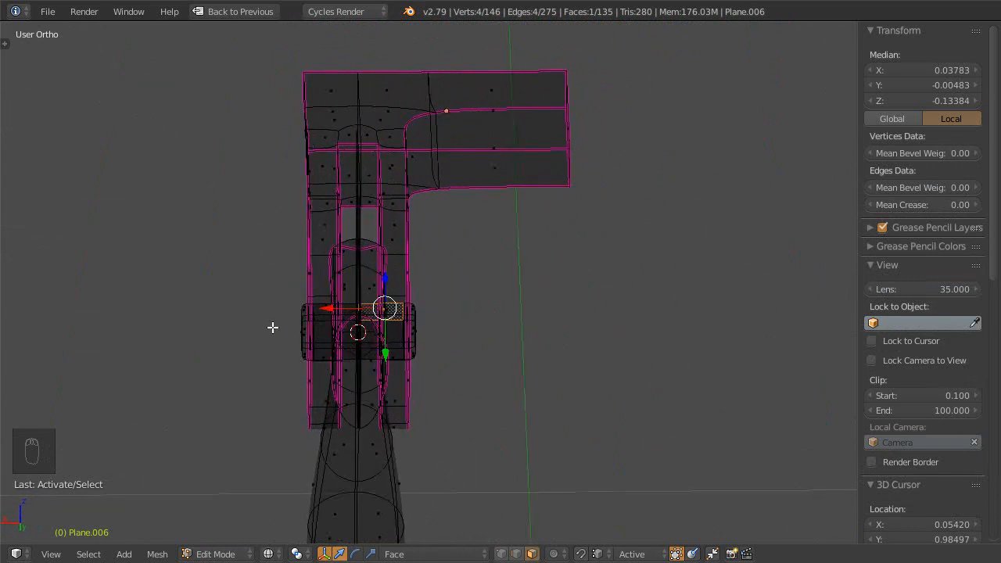
- Circle-select the two faces on the arm's end cap and grow the selection twice
middle_click_drag(368, 282, 361, 309)
right_click(360, 309)
middle_click_drag(536, 301, 515, 309)
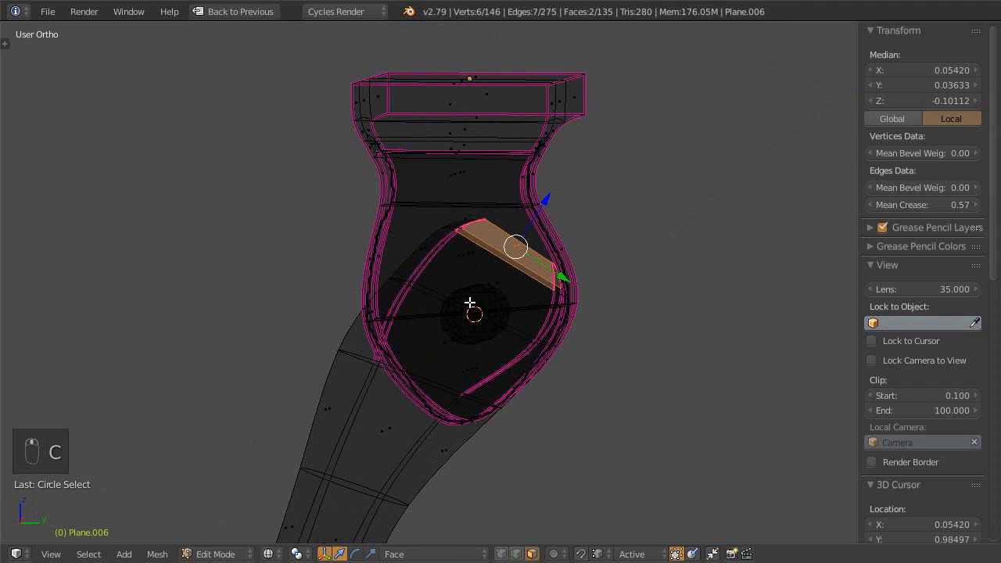
key("ctrl+KP_Add")
key("ctrl+KP_Add")
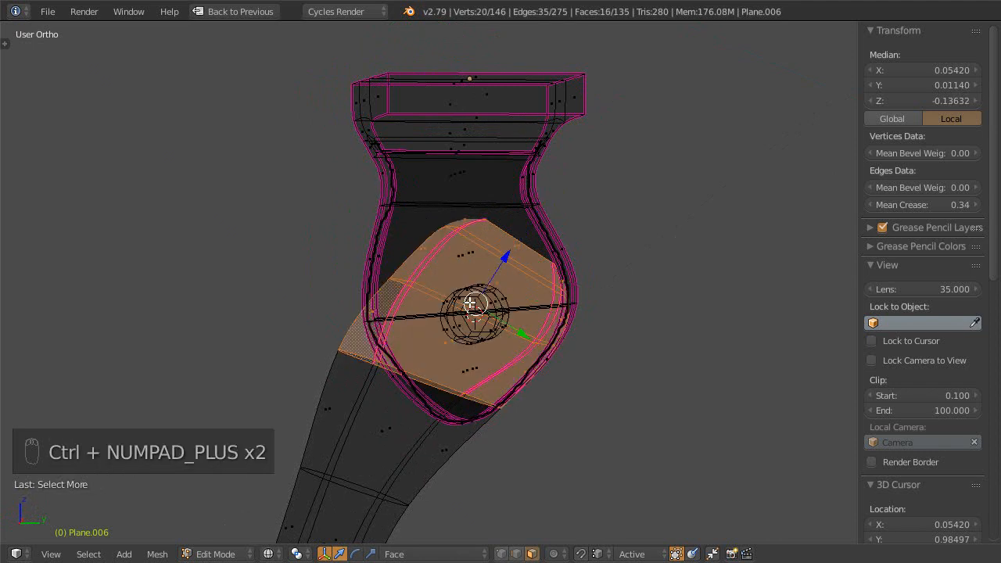
- Return to solid shading and deselect the arm's narrow-side and cap faces, keeping only the four flat side faces selected
mouse_move(495, 350)
middle_mouse_down()
mouse_move(363, 347)
mouse_move(455, 342)
mouse_move(451, 349)
middle_mouse_up()
key("z")
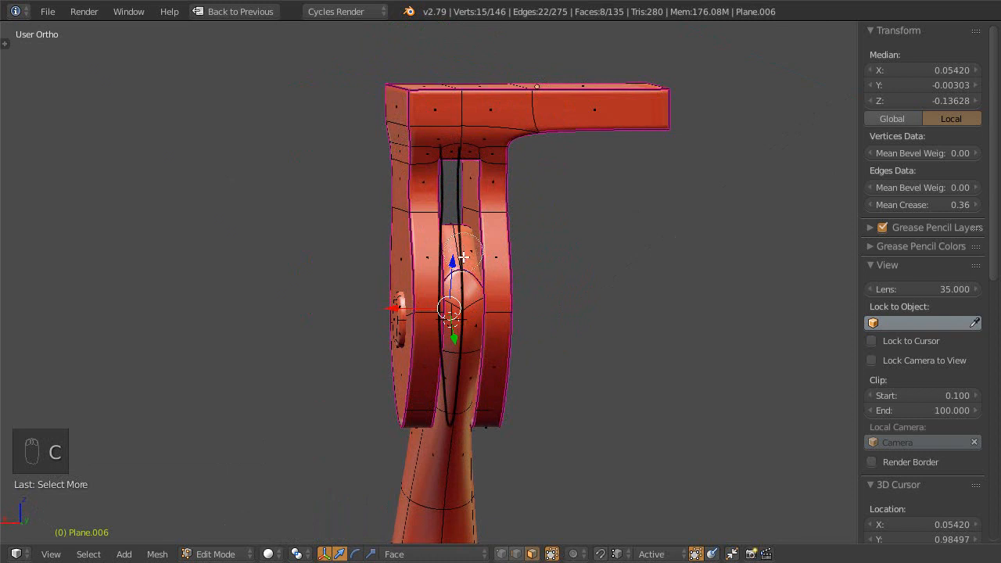
middle_click_drag(361, 313, 454, 297)
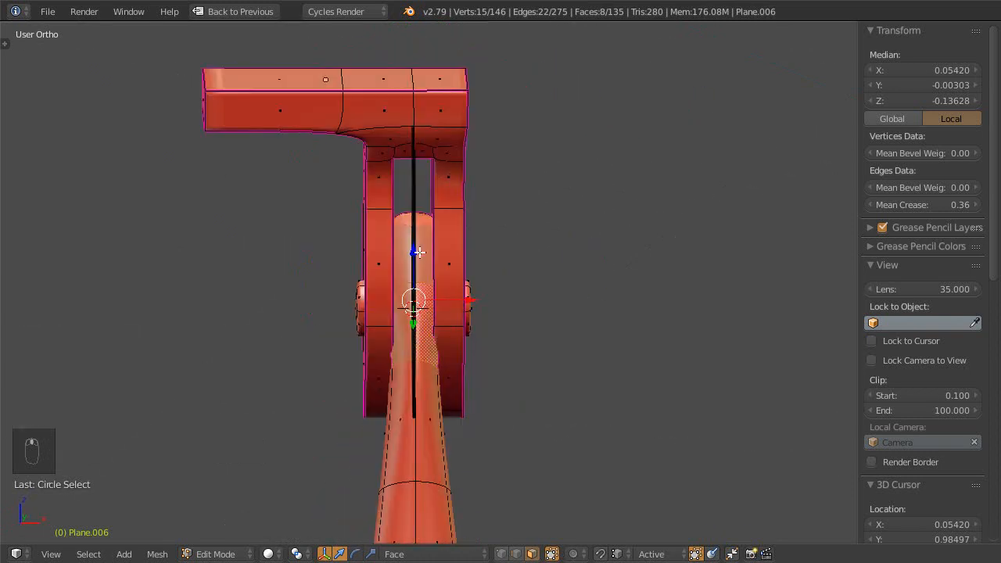
right_click(415, 364)
mouse_move(415, 364)
middle_mouse_down()
mouse_move(503, 279)
mouse_move(528, 310)
mouse_move(474, 380)
mouse_move(508, 355)
mouse_move(533, 309)
mouse_move(509, 333)
mouse_move(537, 305)
middle_mouse_up()
key("z")
key("z")
- Scale the four flat side faces to about 0.70 along global X in the front view
key("s")
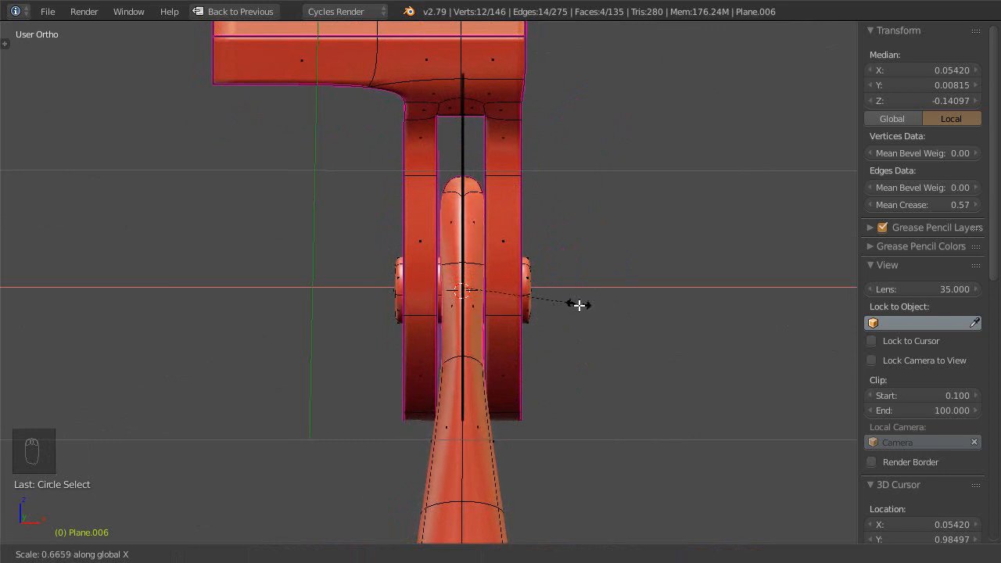
right_click(573, 304)
middle_click_drag(553, 304, 559, 328)
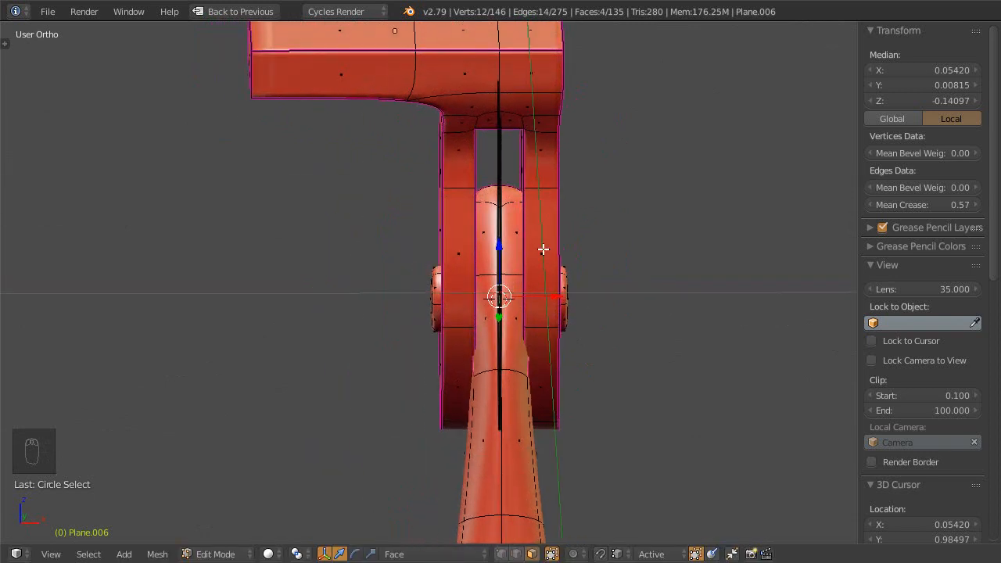
key("KP_1")
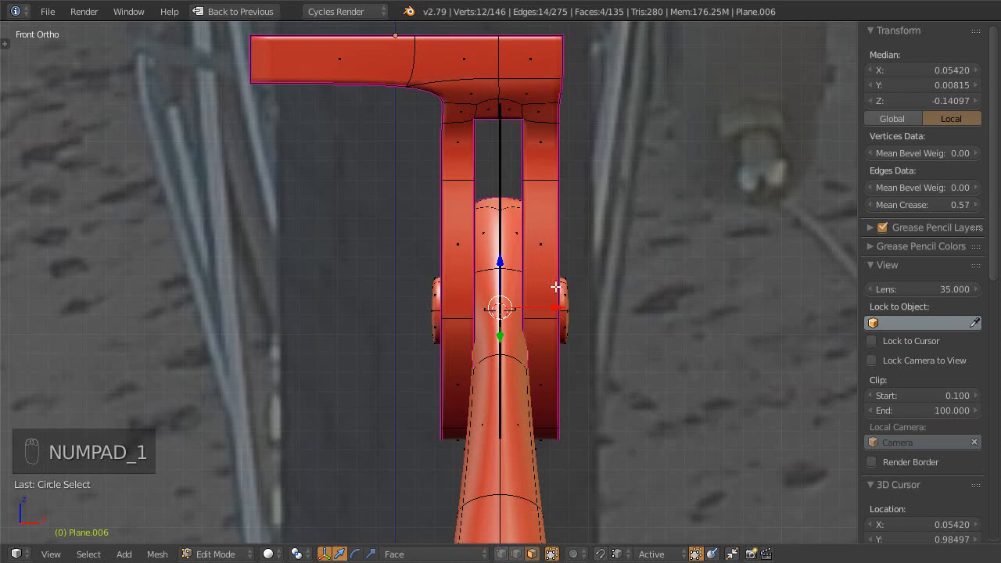
key("s")
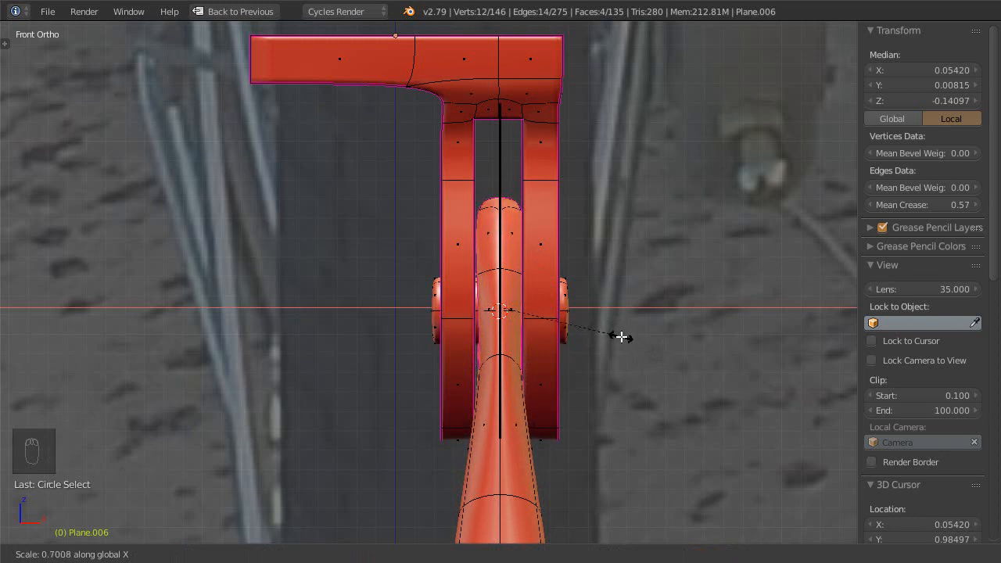
left_click(621, 337)
- Move the four side faces about -0.0011 along Face X to centre them between the bracket plates
left_click_drag(547, 308, 550, 309)
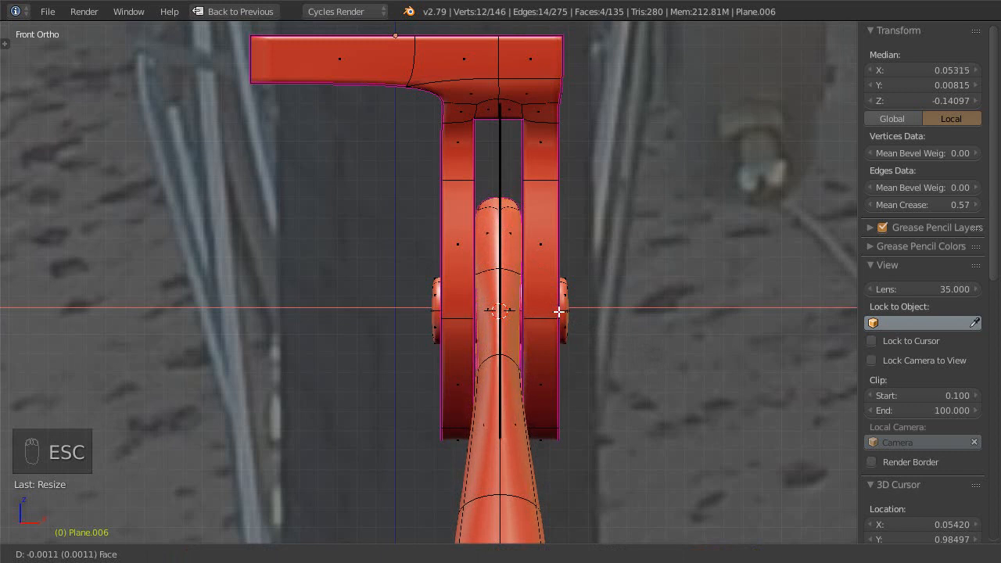
left_click_drag(557, 311, 554, 310)
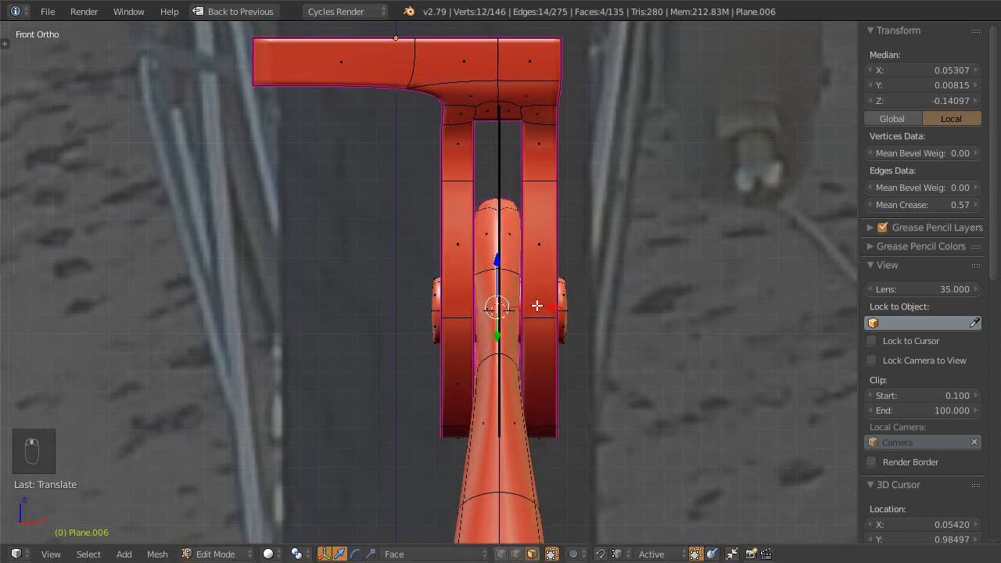
scroll(552, 360, "down", 2)
scroll(547, 364, "down", 1)
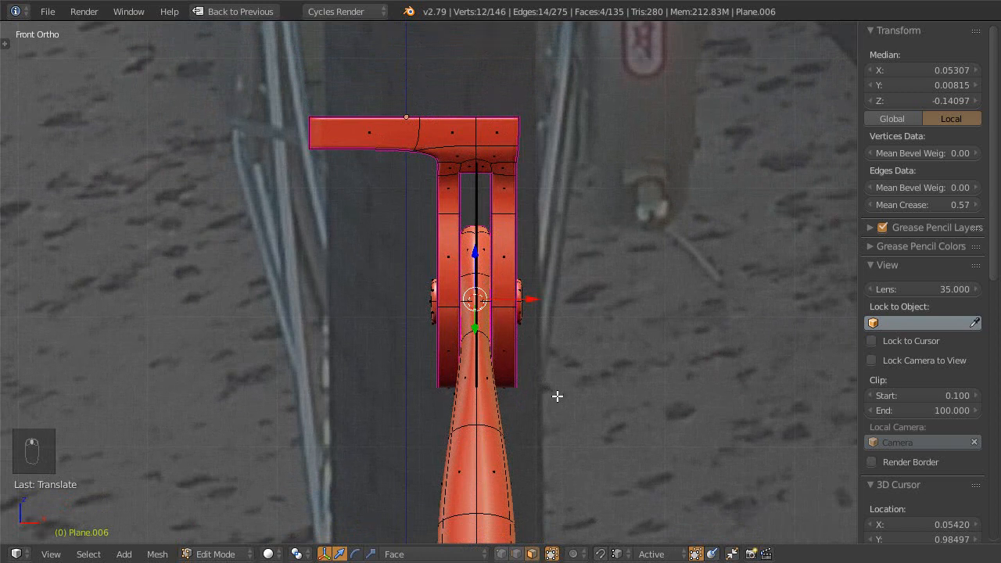
- Select the two end-cap faces of the bracket's bolt and snap the 3D cursor to the selection
middle_click_drag(563, 397, 517, 293)
scroll(498, 341, "up", 2)
right_click(585, 319)
middle_click_drag(570, 330, 447, 269)
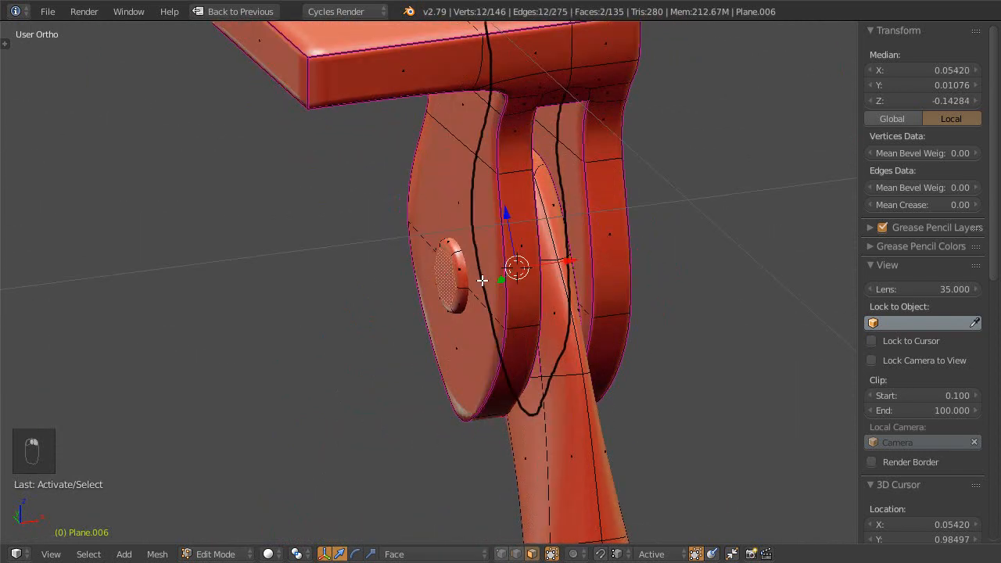
key("shift+s")
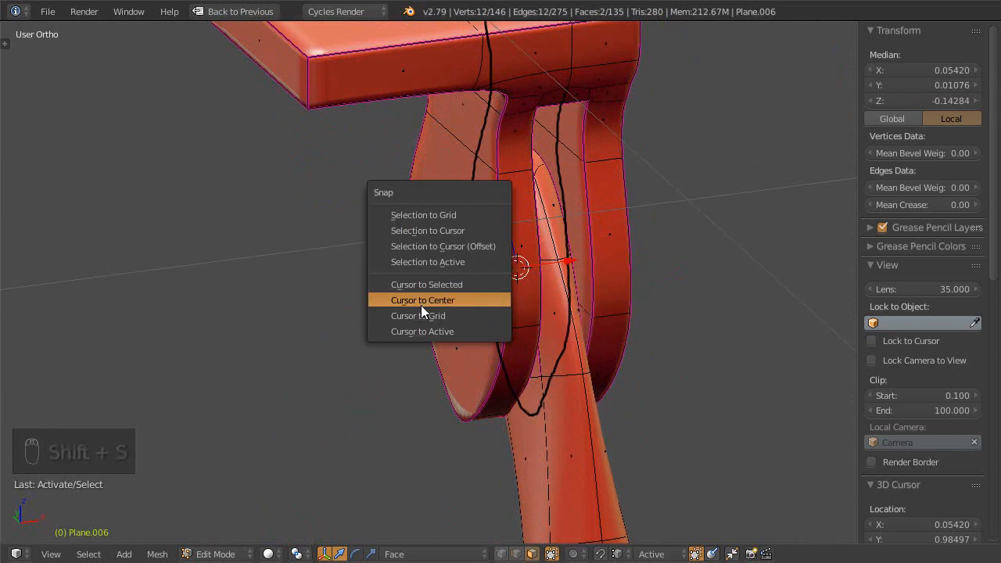
left_click(426, 285)
- Clear the selection, select the whole arm as linked geometry and set the pivot point to the 3D cursor
middle_click_drag(469, 301, 424, 269)
key("a")
scroll(463, 283, "down", 3)
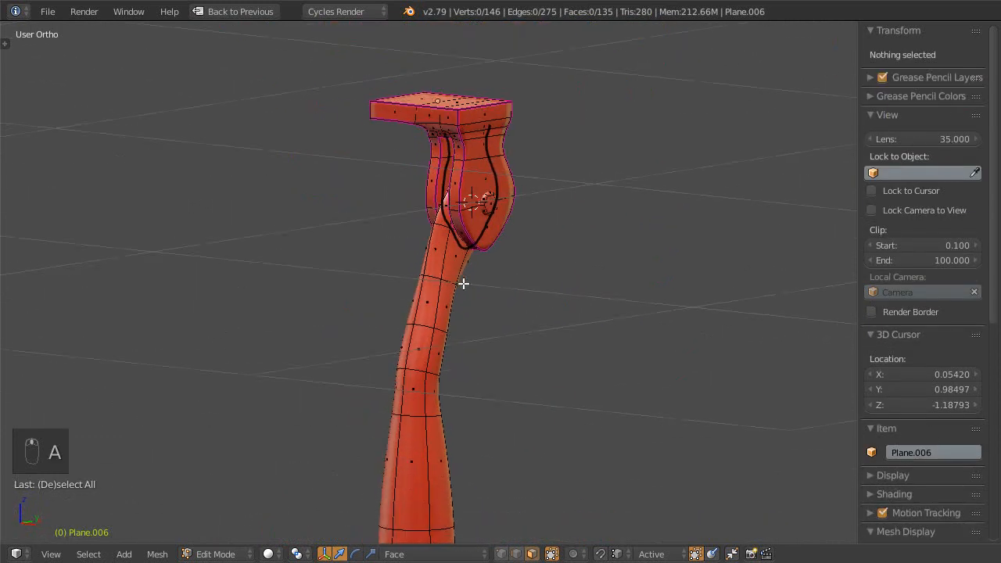
key("l")
middle_click_drag(532, 219, 552, 379)
key("period")
- Try swinging the arm about global X around the bolt, and cancel the rotation
scroll(586, 320, "up", 4)
key("r")
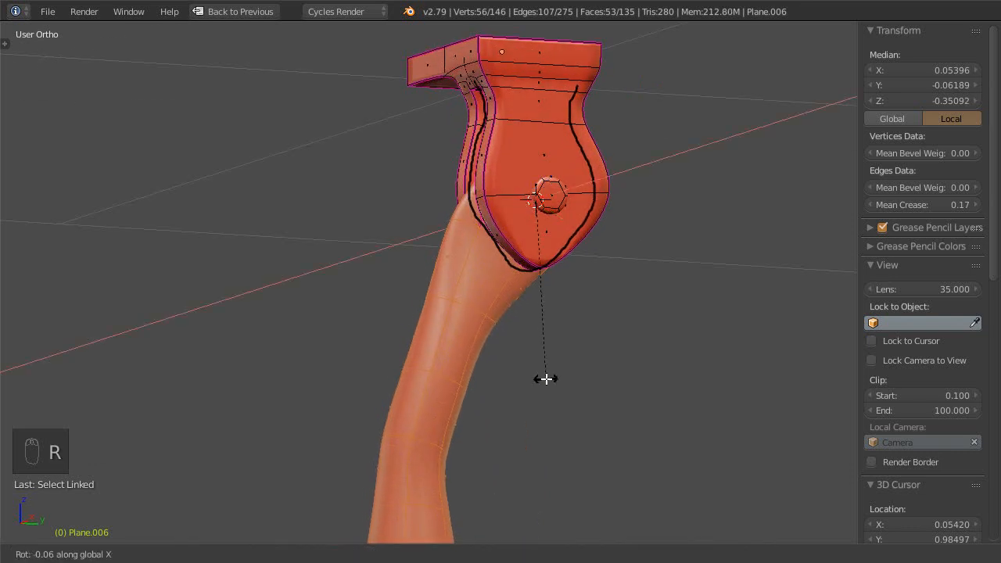
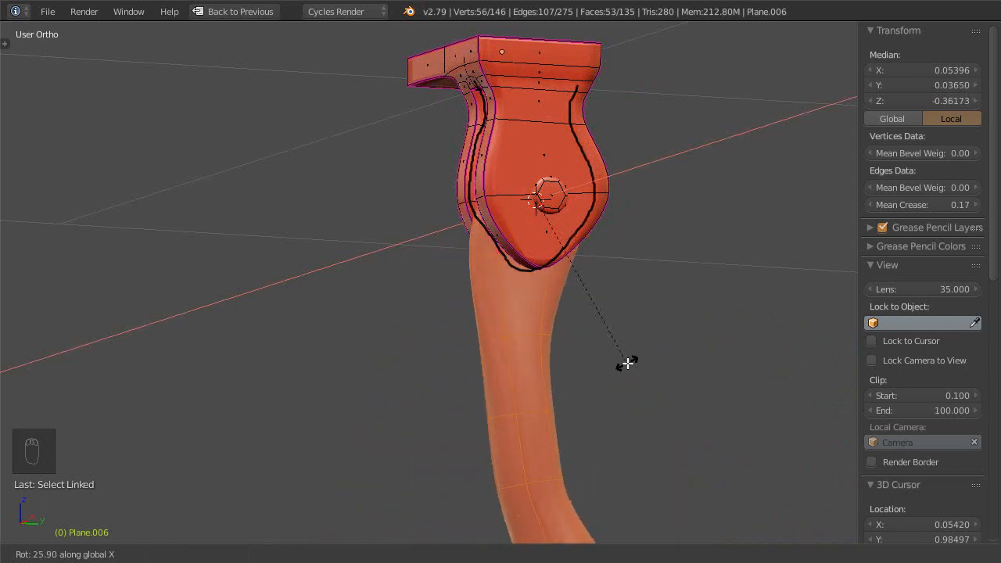
left_click(558, 364)
- Add an edge loop across the arm just below the bracket plates
middle_click_drag(514, 294, 463, 351)
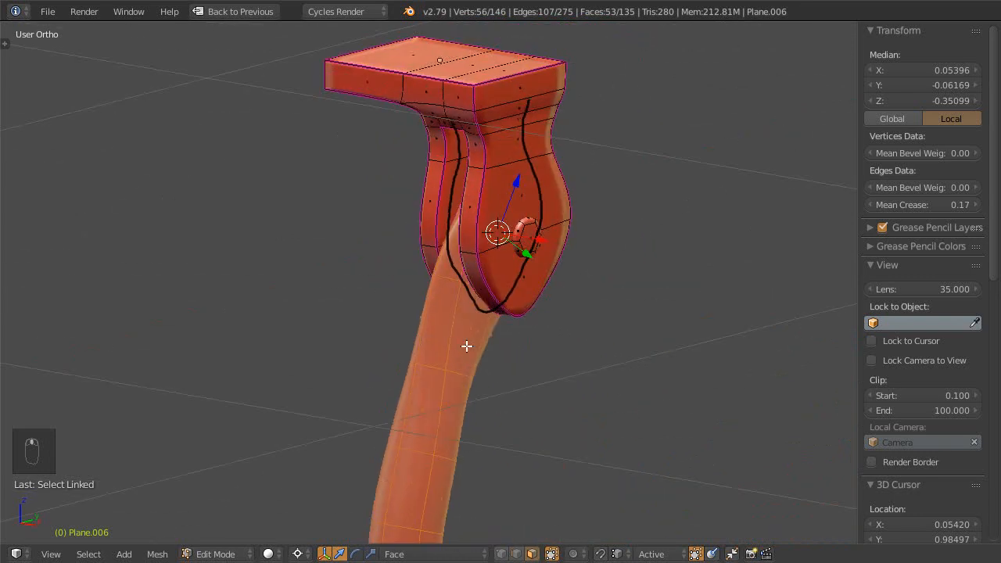
key("ctrl+r")
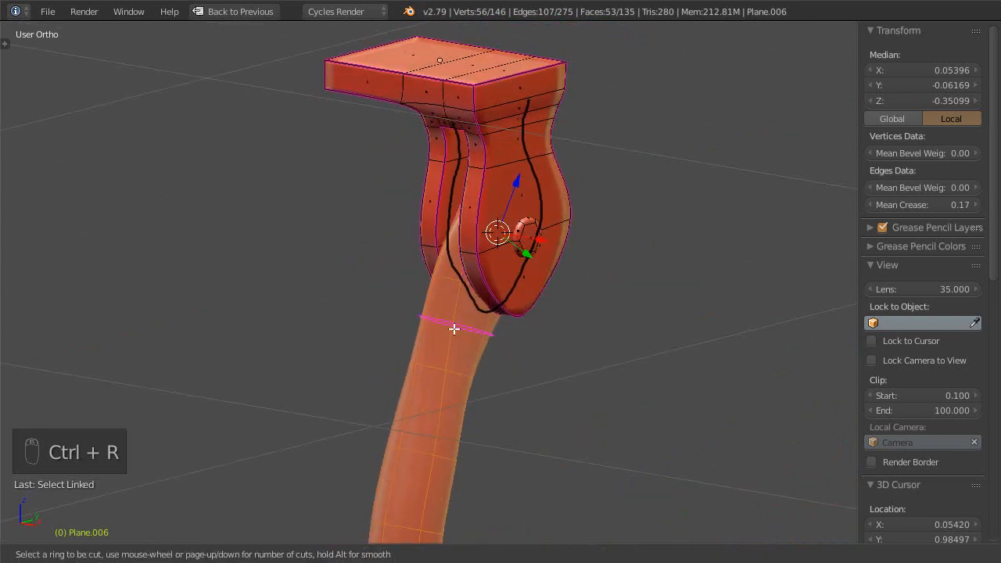
left_click(455, 330)
middle_click_drag(504, 351, 588, 316)
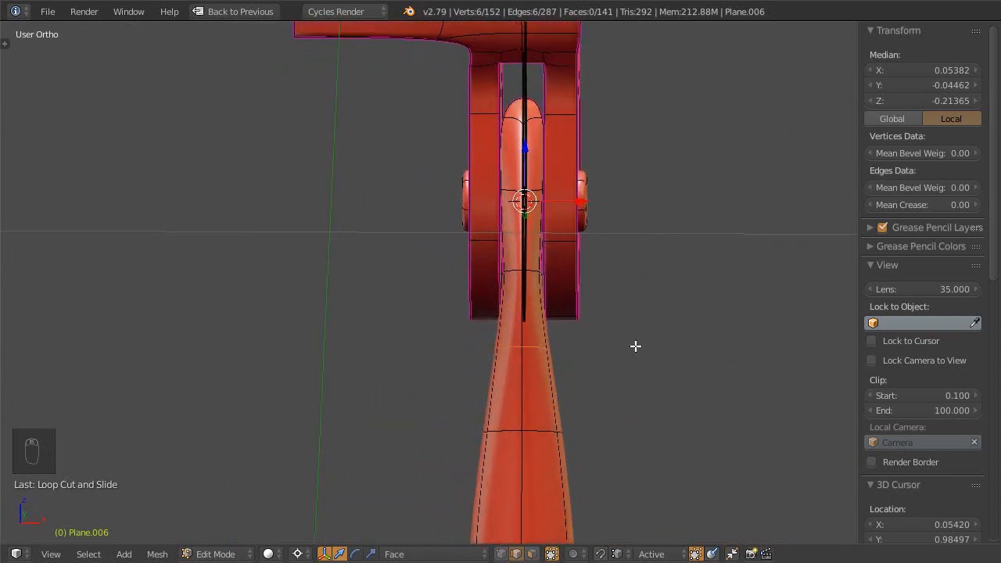
- Adjust the new edge loop's width and scale the loop above it to about 1.14 along global X
key("s")
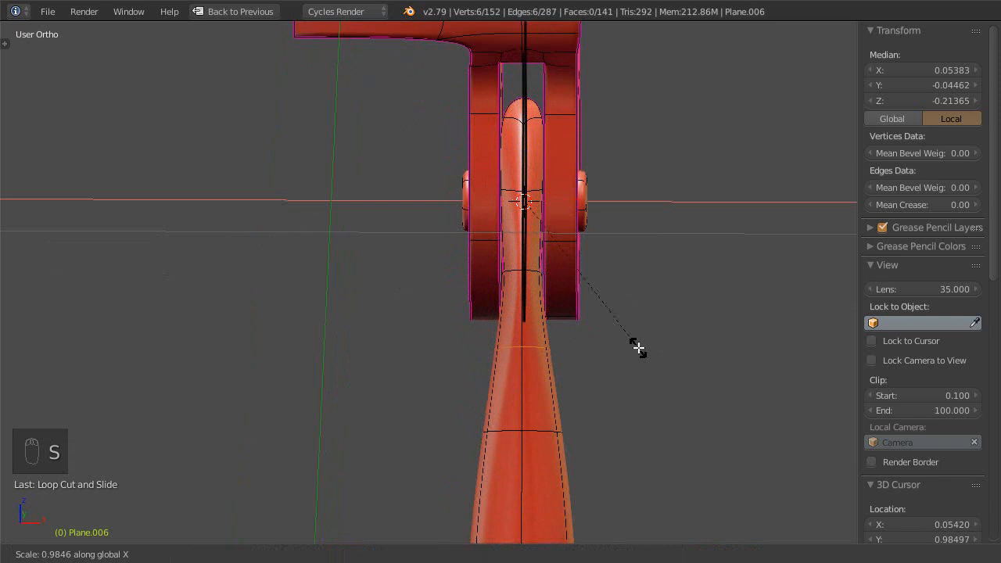
left_click(638, 348)
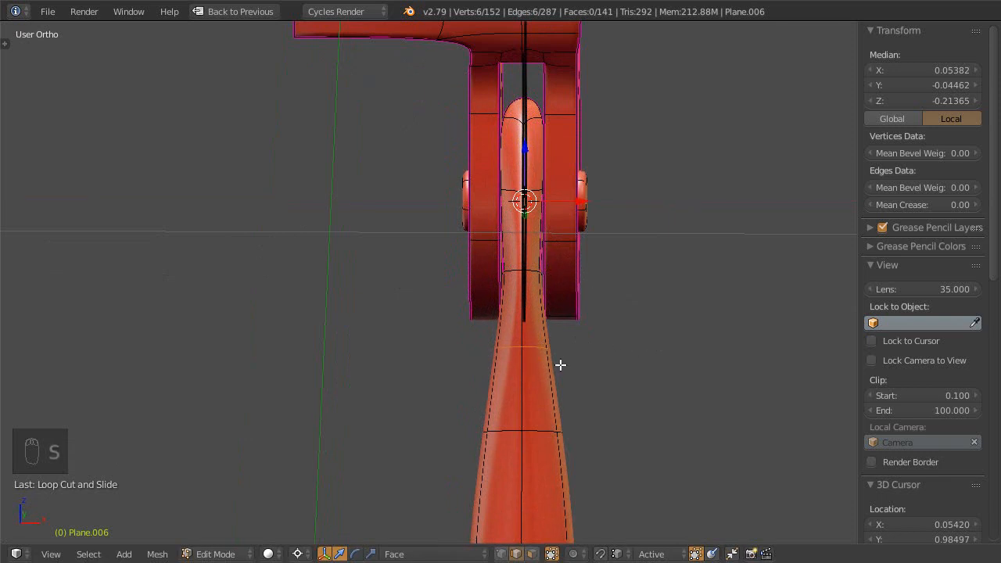
key("s")
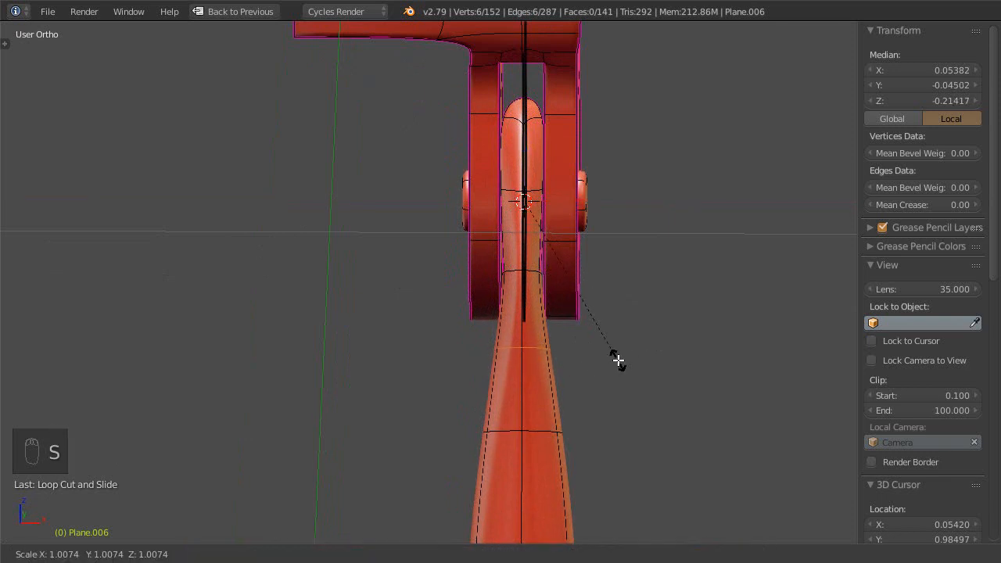
left_click(588, 334)
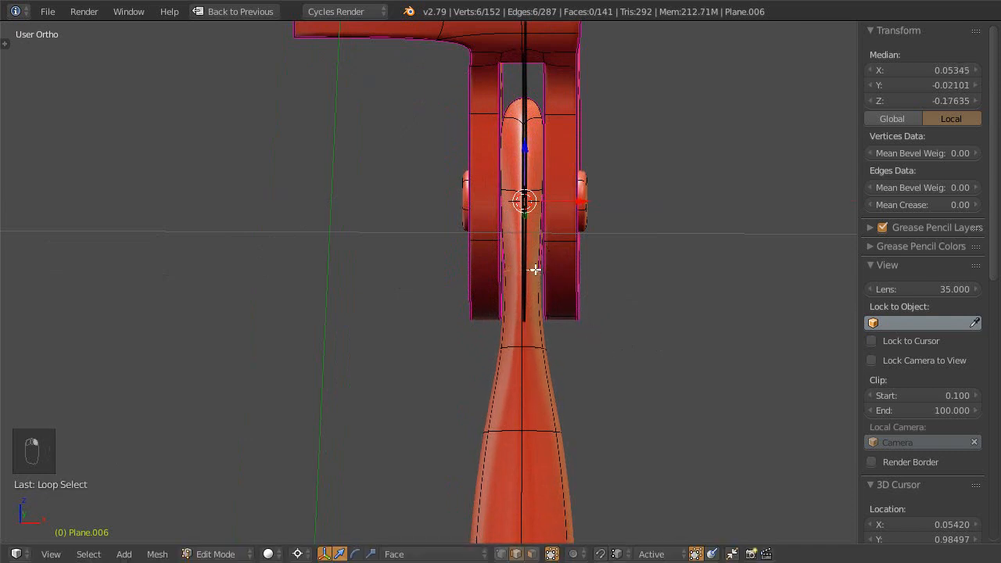
key("s")
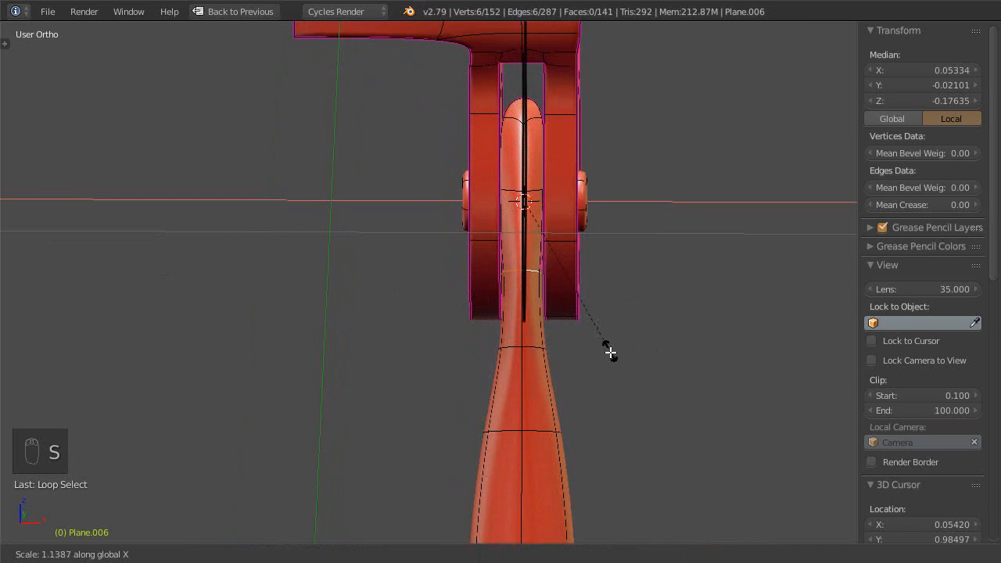
left_click(609, 351)
- Select the linked arm and try rotating it about global X to check how it swings between the plates
middle_click_drag(608, 351, 513, 317)
key("ctrl+l")
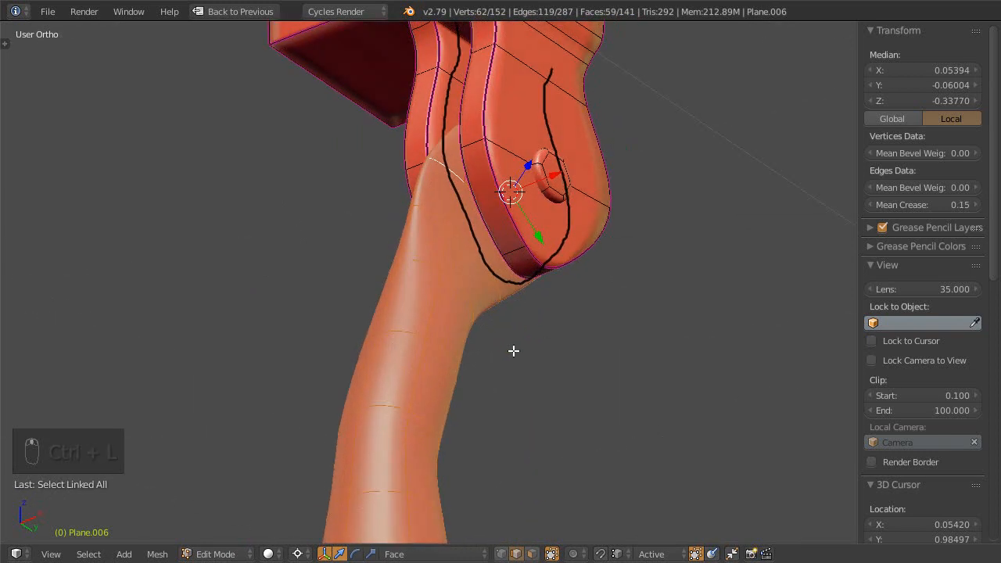
key("r")
key("x")
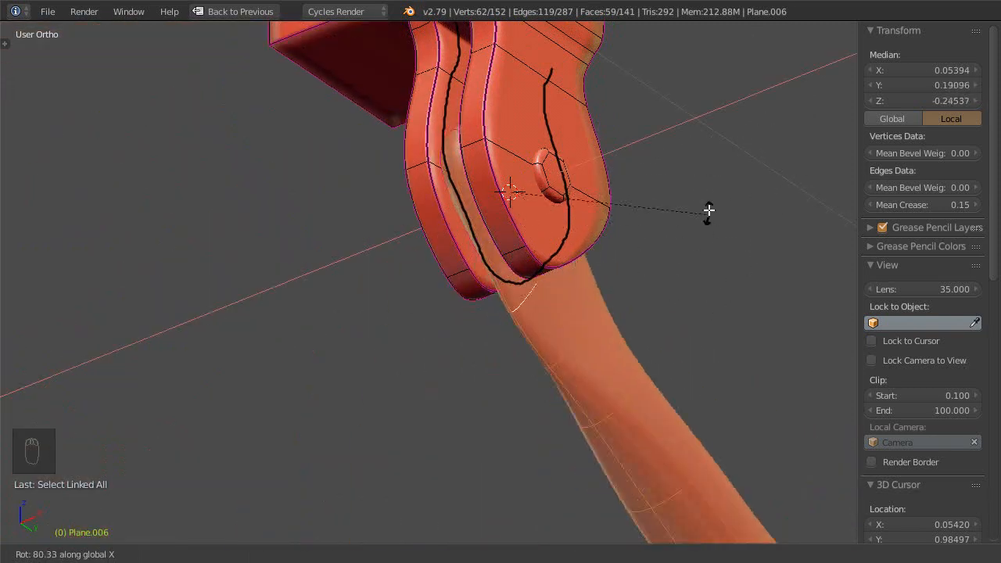
left_click(665, 149)
- Save the file over its existing version
scroll(495, 297, "down", 5)
scroll(512, 400, "up", 1)
middle_click_drag(512, 401, 474, 347)
key("ctrl+s")
left_click(521, 342)
- Leave Edit Mode, reveal all hidden bicycle parts and save the file again
key("Tab")
key("alt+h")
scroll(518, 337, "up", 3)
scroll(492, 332, "up", 2)
middle_click_drag(480, 312, 426, 313)
key("ctrl+s")
- Return to editing the mesh of the arm and bracket, with the whole bicycle shown around it
scroll(518, 309, "down", 6)
scroll(411, 329, "up", 4)
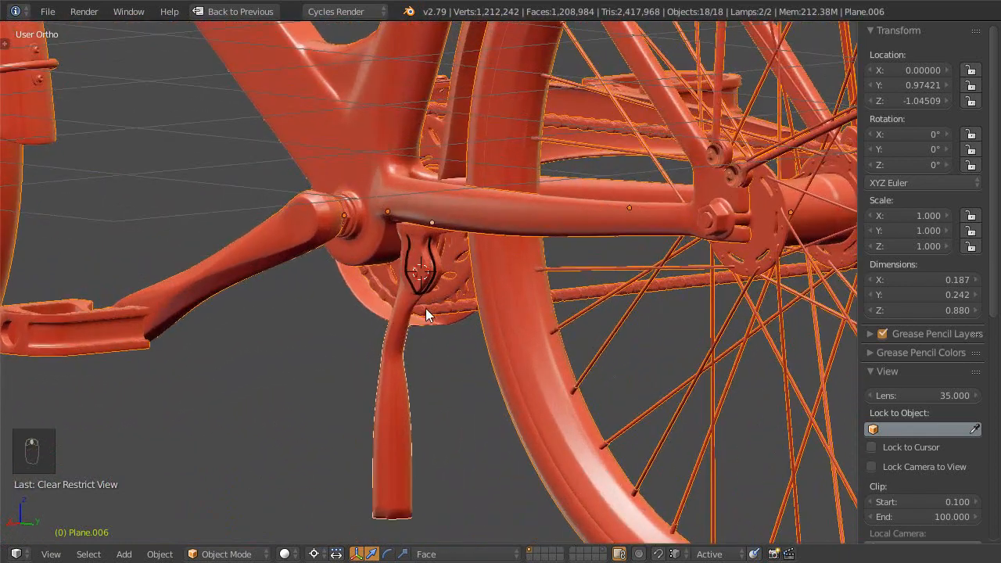
middle_click_drag(381, 344, 468, 374)
key("Tab")
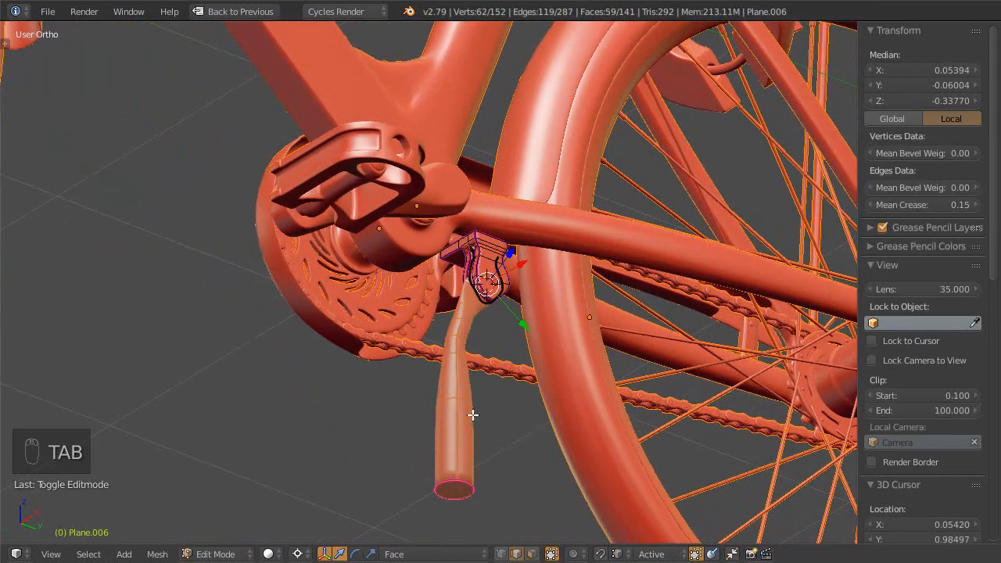
- Try rotating the arm about global X towards the rear wheel to check its clearance
middle_click_drag(480, 433, 511, 442)
key("r")
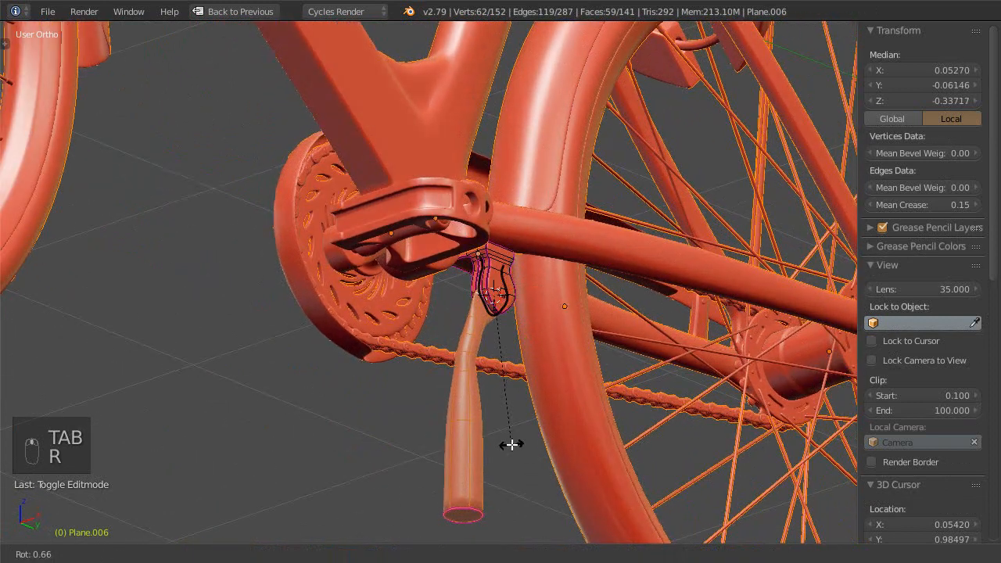
key("x")
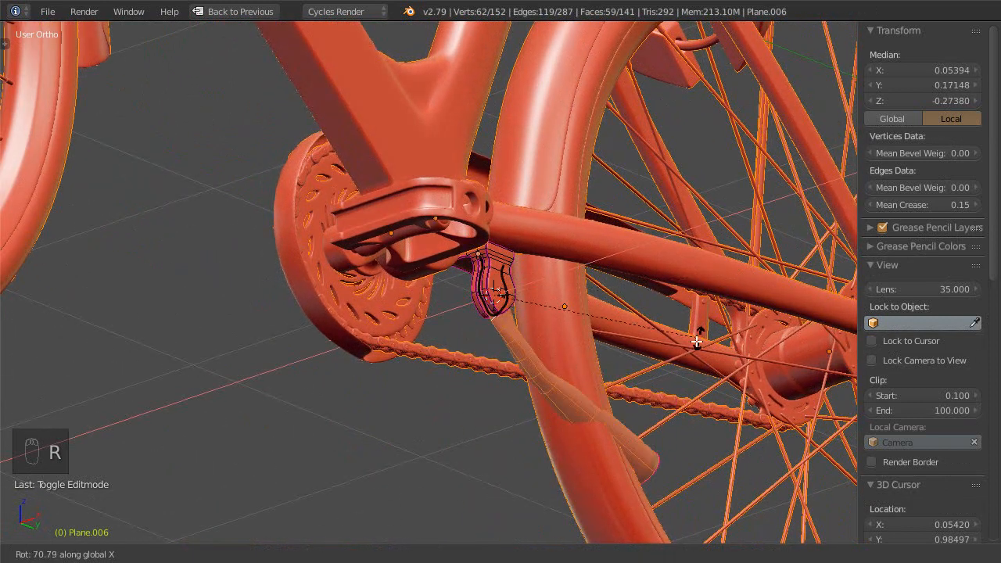
left_click(703, 201)
- Save the current state of the model, overwriting the existing file
middle_click_drag(555, 371, 588, 358)
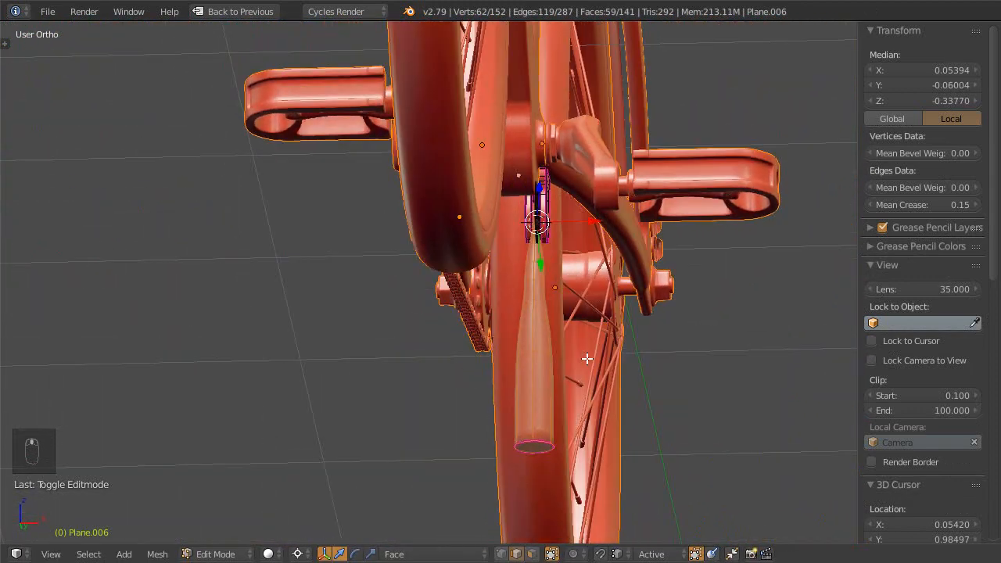
middle_click_drag(548, 425, 536, 431)
key("ctrl+s")
left_click(543, 423)
- Select the edge loop around the arm's lower end and turn on proportional editing
middle_click_drag(477, 280, 505, 345)
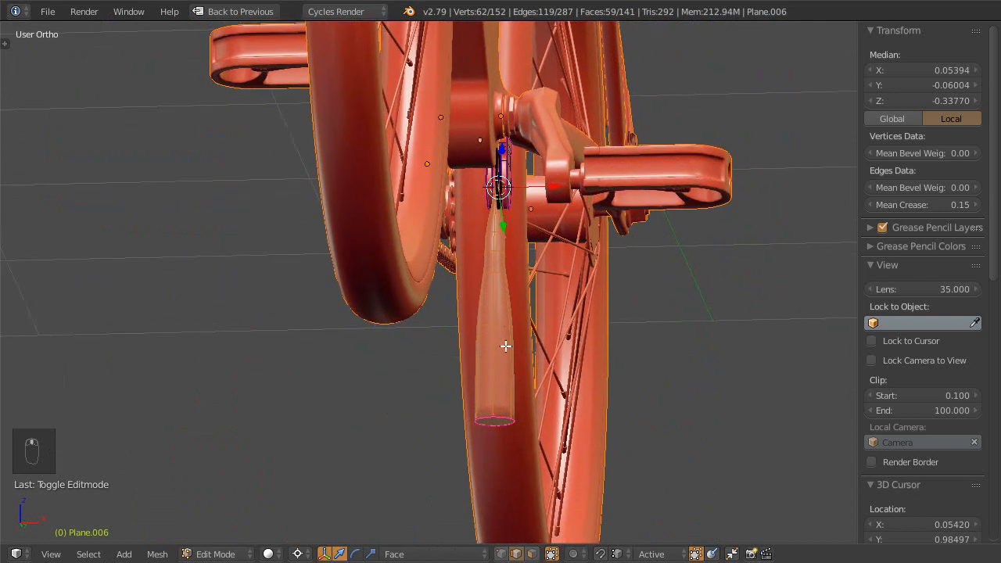
right_click(502, 419, "alt")
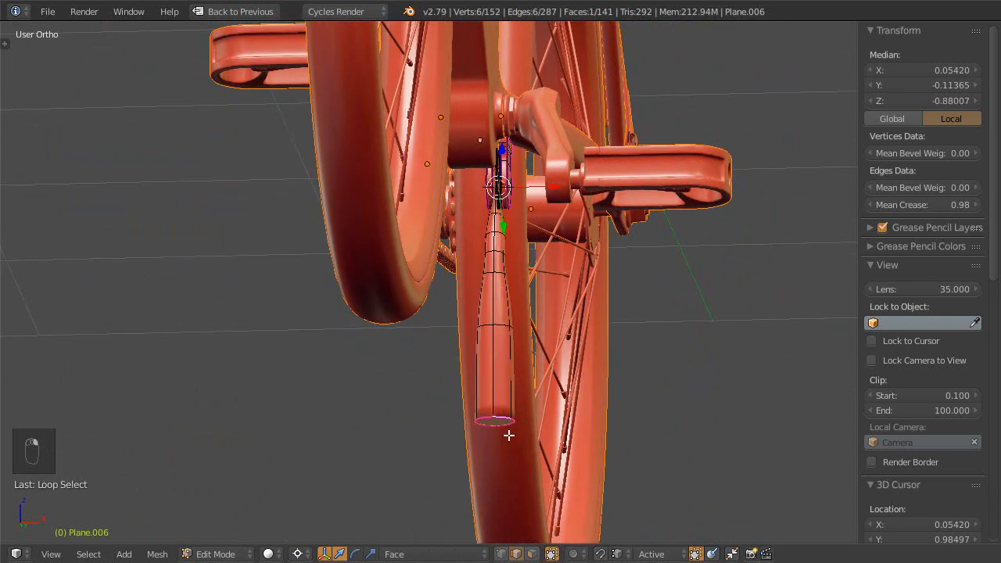
key("g")
right_click(583, 436)
key("o")
middle_click_drag(579, 433, 561, 417)
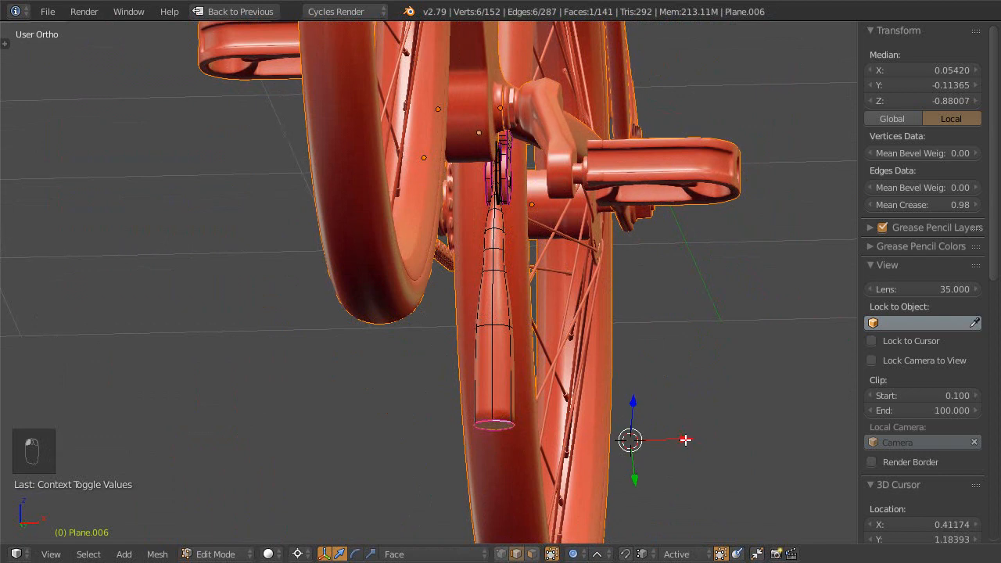
- Move the lower end loop about 0.147 along Face X with a proportional size of 0.56, bending the arm outward
left_click_drag(685, 440, 701, 438)
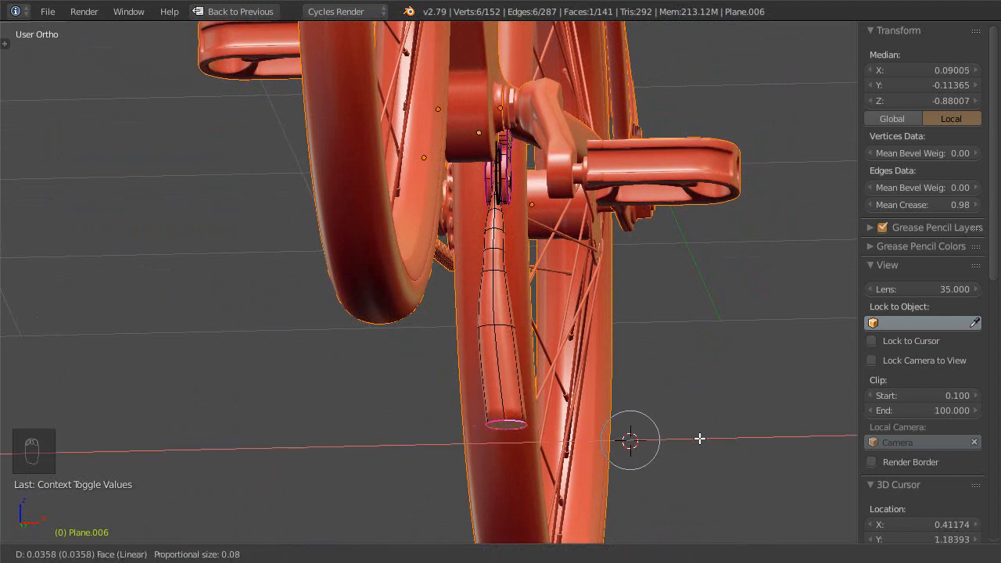
scroll(707, 438, "down", 9)
left_click_drag(699, 439, 730, 442)
scroll(726, 441, "down", 1)
scroll(726, 442, "up", 1)
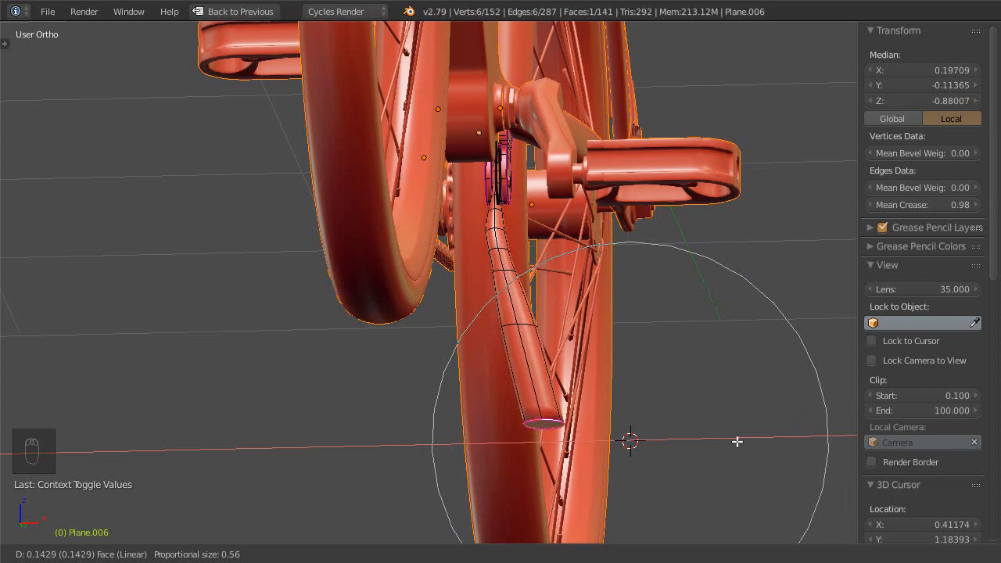
left_click_drag(739, 441, 736, 440)
- Switch to face selection, select the bolt's two end-cap faces and snap the 3D cursor back to them
middle_click_drag(736, 440, 538, 329)
middle_click_drag(360, 243, 515, 378)
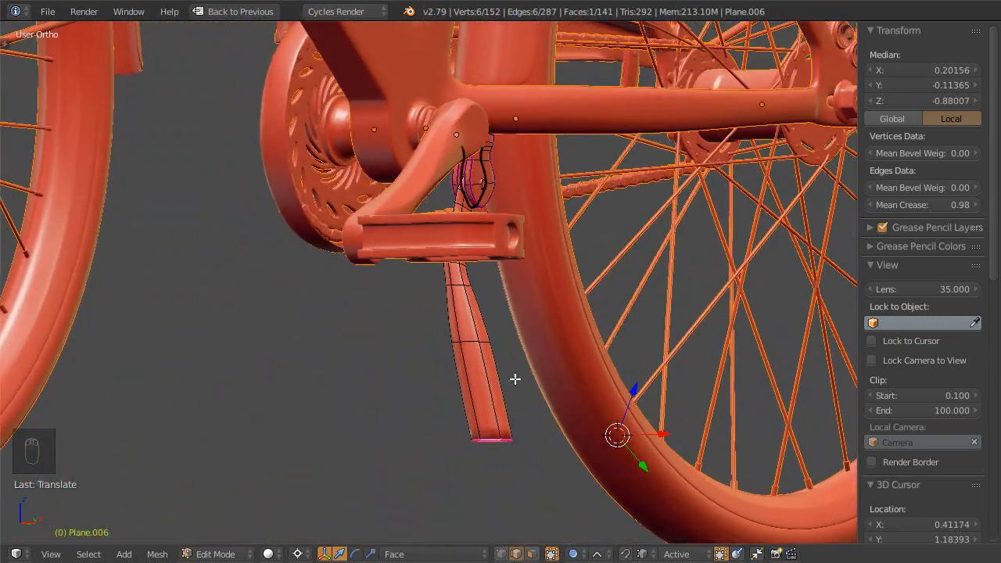
key("ctrl+l")
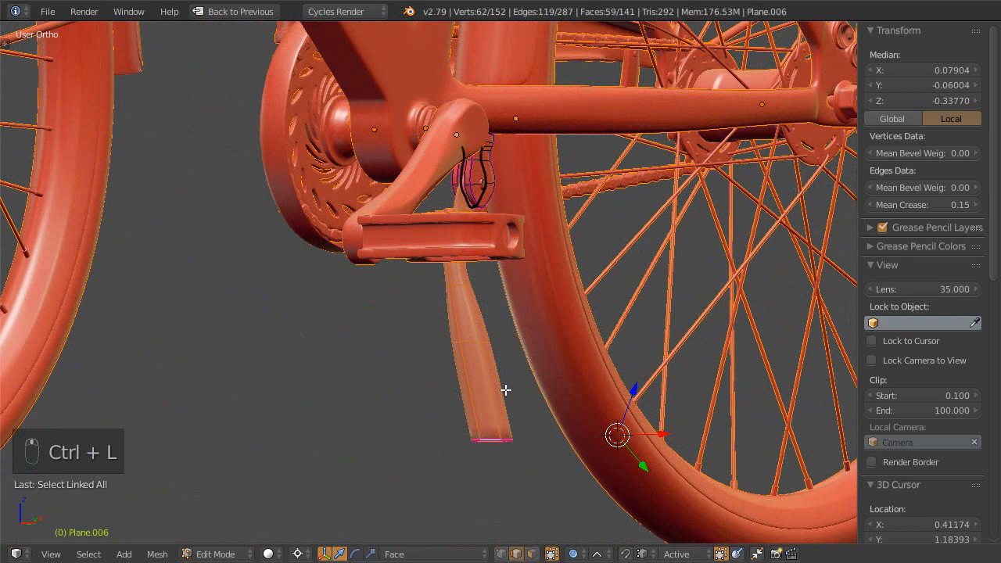
scroll(506, 390, "up", 8)
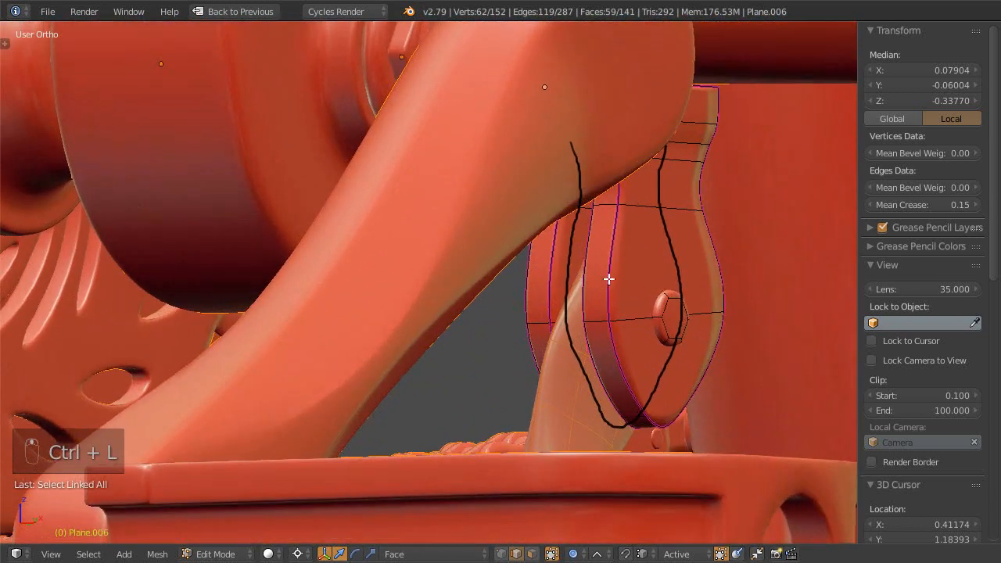
middle_click_drag(673, 322, 687, 305, "shift")
key("ctrl+Tab")
left_click(645, 314)
right_click(644, 312)
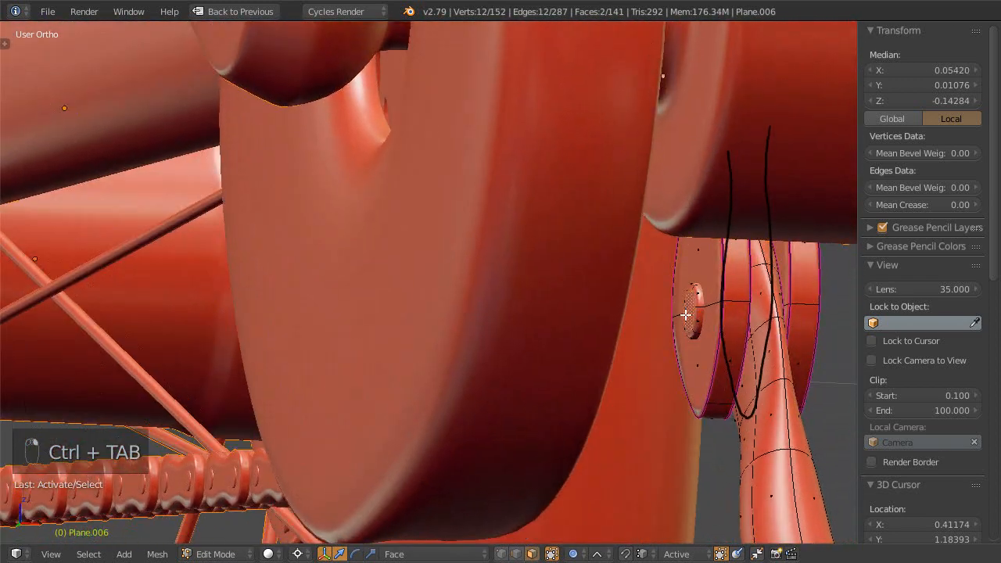
key("shift+s")
left_click(649, 382)
- Clear the selection and select the whole bent arm as linked geometry
middle_click_drag(649, 382, 522, 246)
key("a")
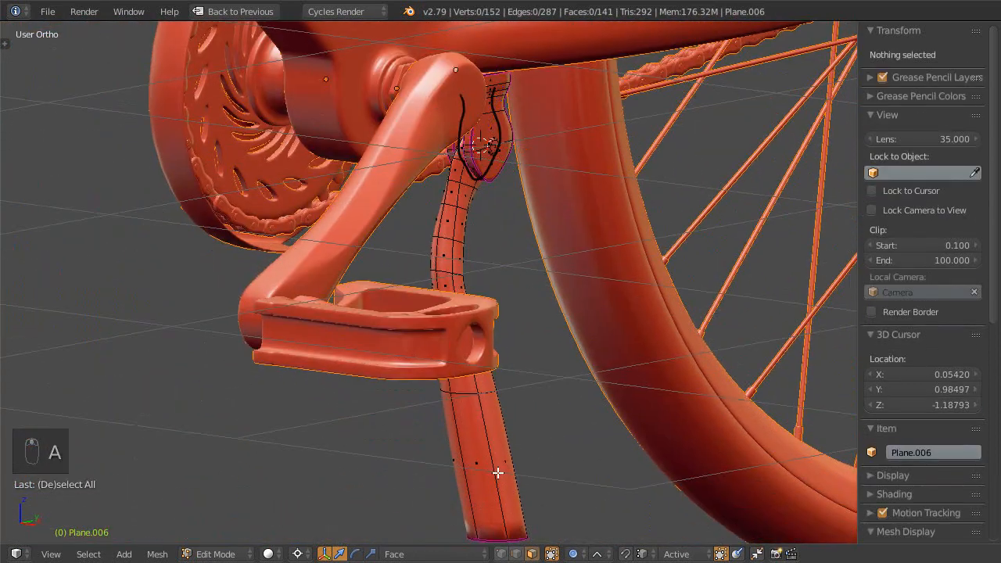
key("l")
middle_click_drag(525, 388, 592, 335)
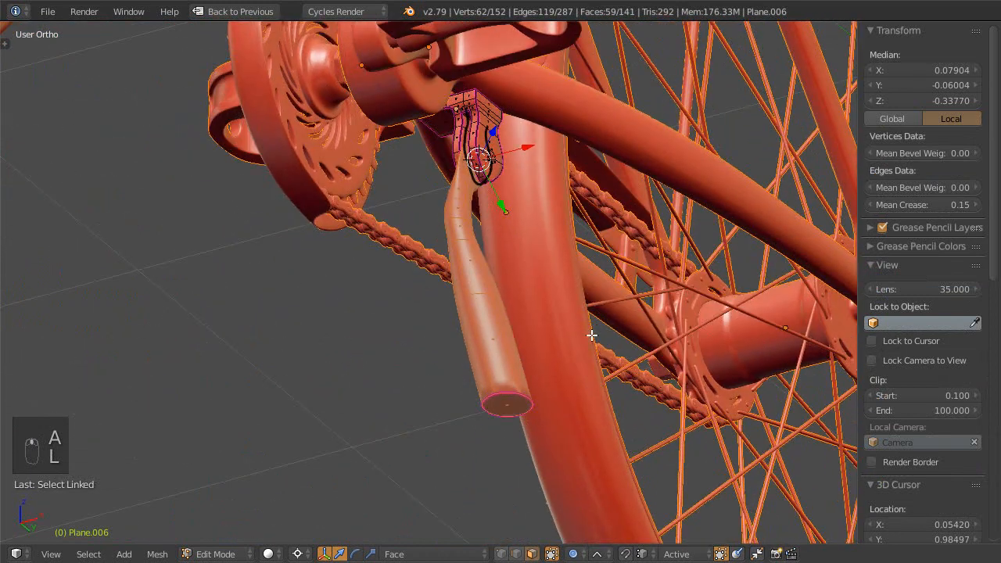
key("r")
key("x")
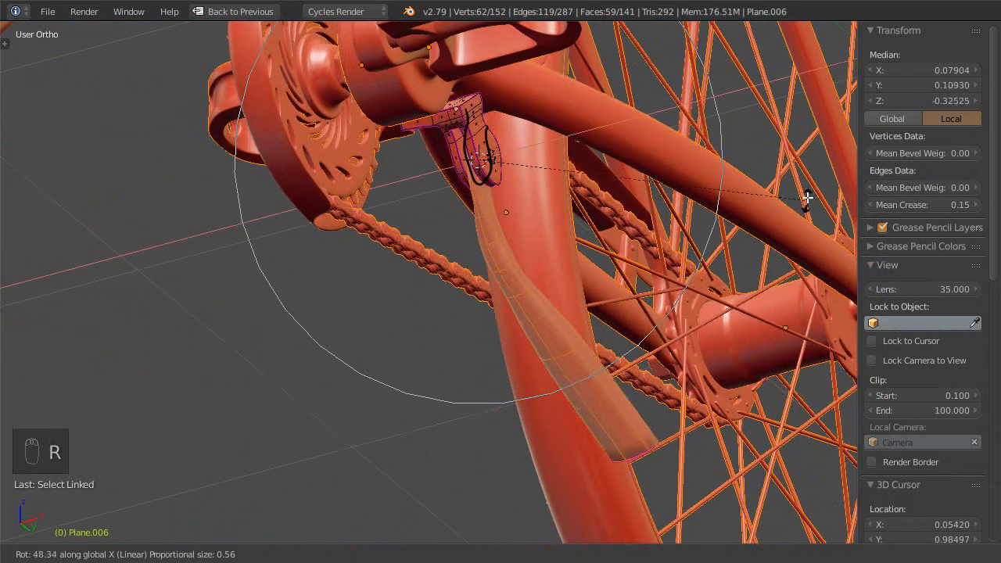
right_click(730, 92)
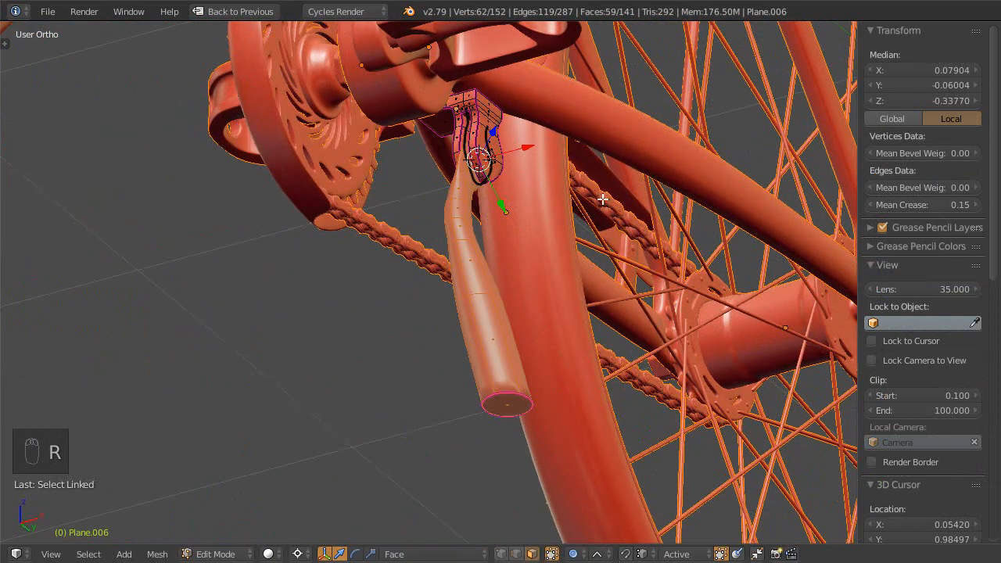
- Turn off proportional editing and try rotating the kickstand arm about the global X axis around the bolt
key("o")
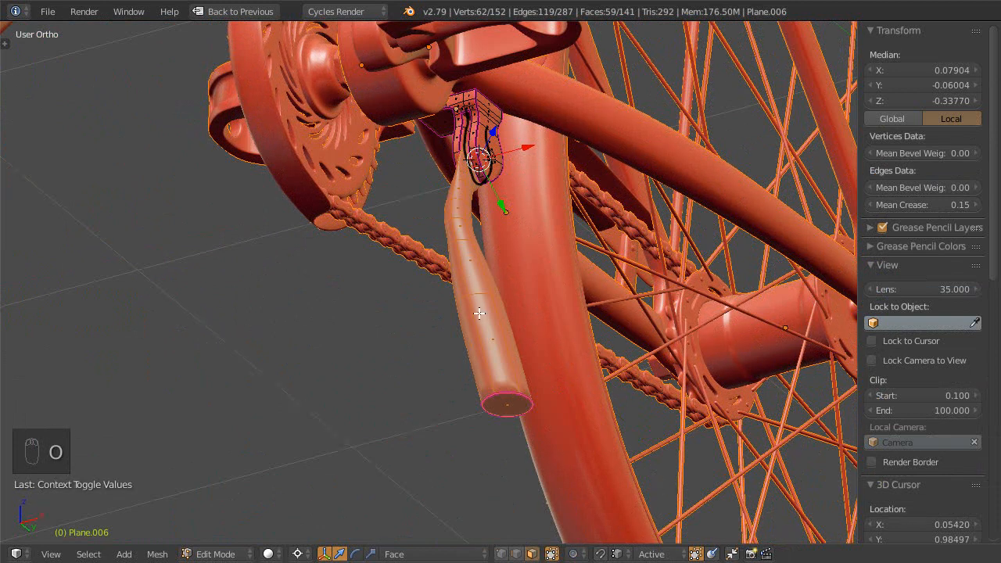
key("r")
key("x")
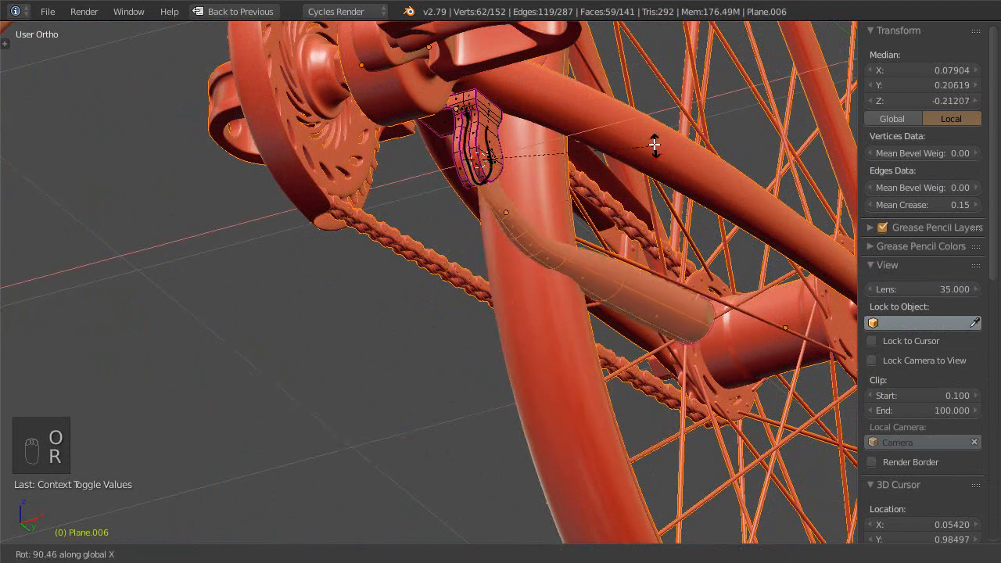
right_click(649, 132)
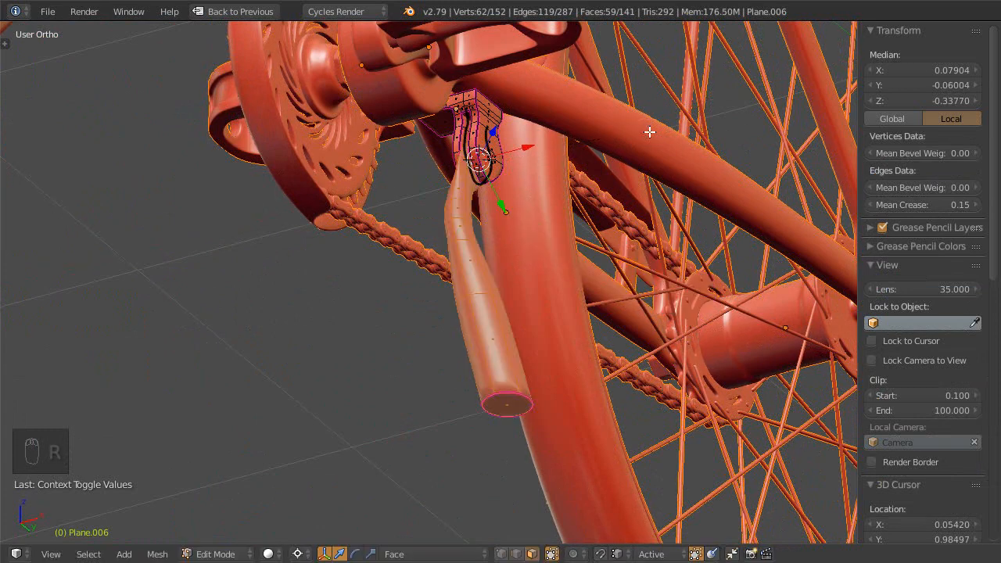
- Examine the bent arm and its bracket from behind and compare them with the kickstand in the reference photo
middle_click_drag(568, 176, 490, 287)
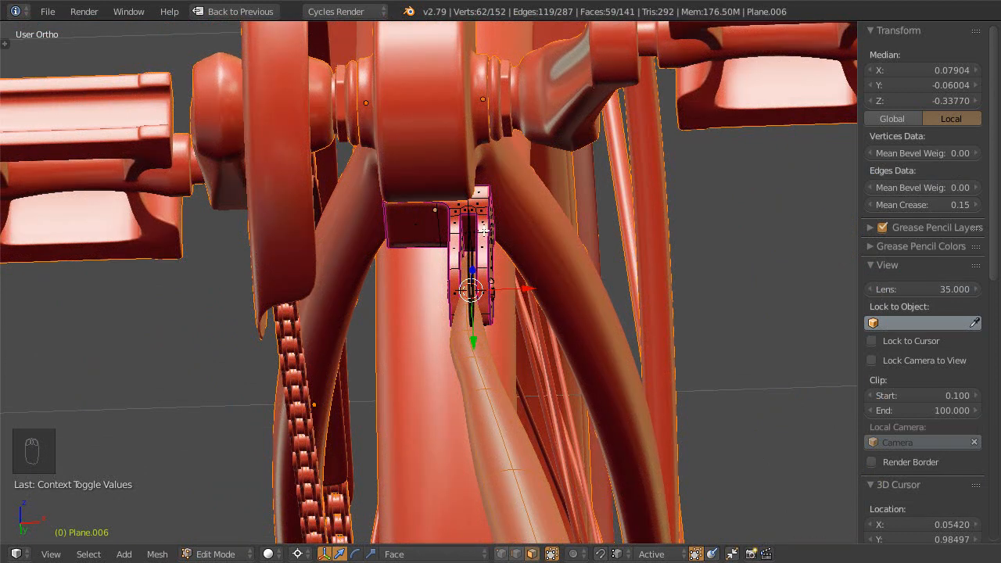
middle_click_drag(484, 210, 526, 343)
scroll(521, 271, "down", 5)
key("shift+space")
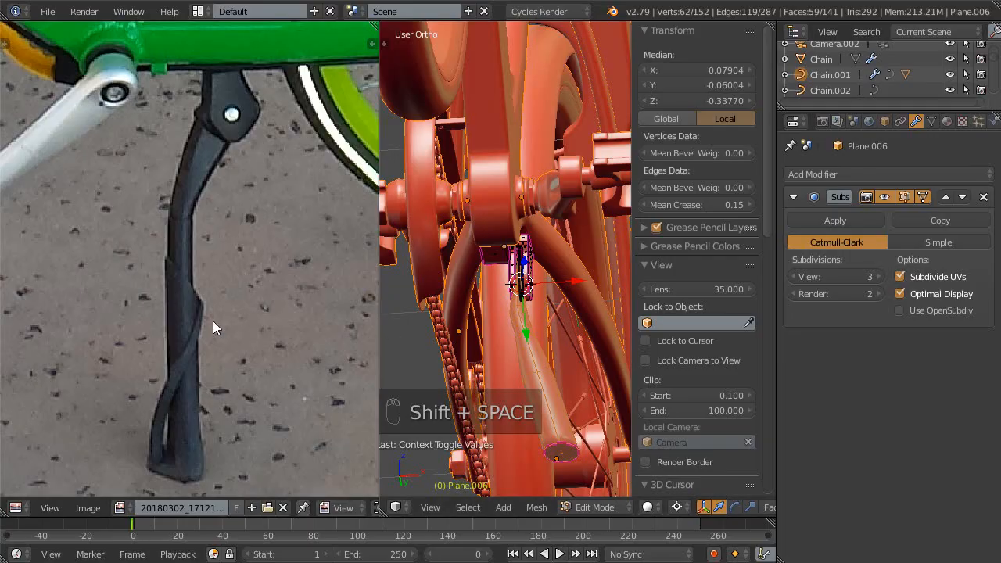
scroll(243, 242, "down", 5)
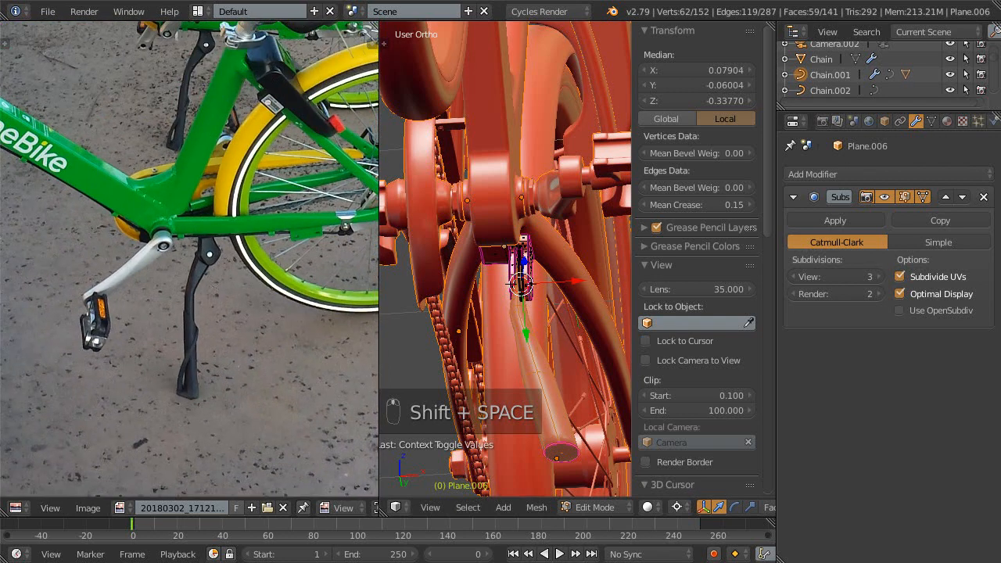
middle_click_drag(231, 252, 207, 295)
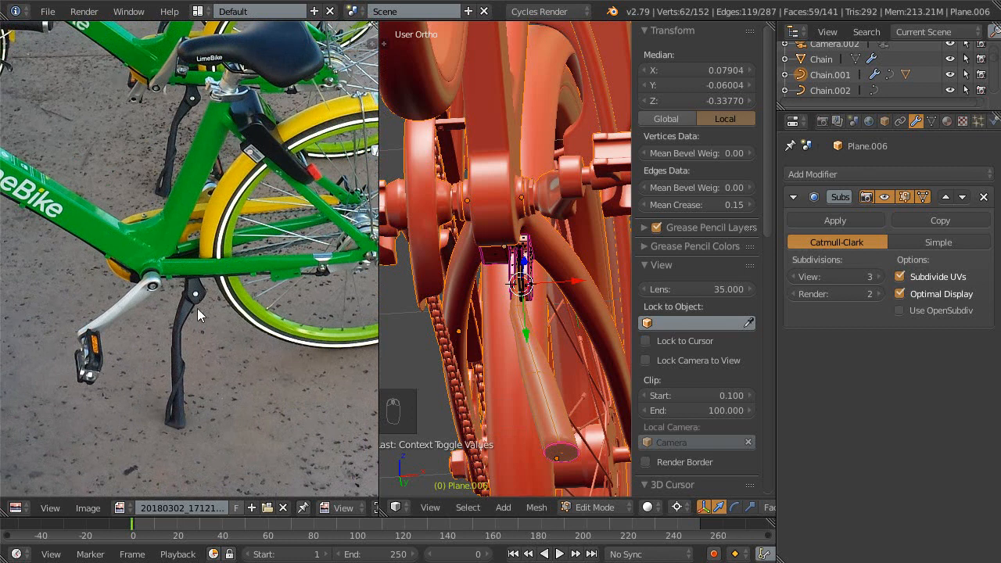
scroll(519, 270, "up", 6)
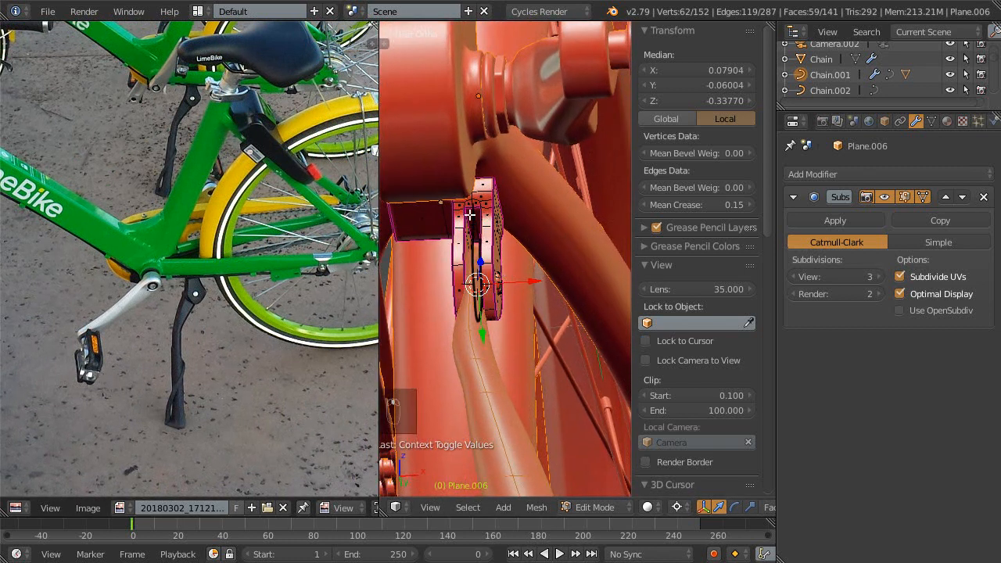
middle_click_drag(523, 297, 525, 274, "shift")
- Undo the arm's outward bend and save the file over the existing version
key("ctrl+s")
left_click(514, 292)
scroll(519, 291, "down", 2)
middle_click_drag(511, 311, 504, 281, "shift")
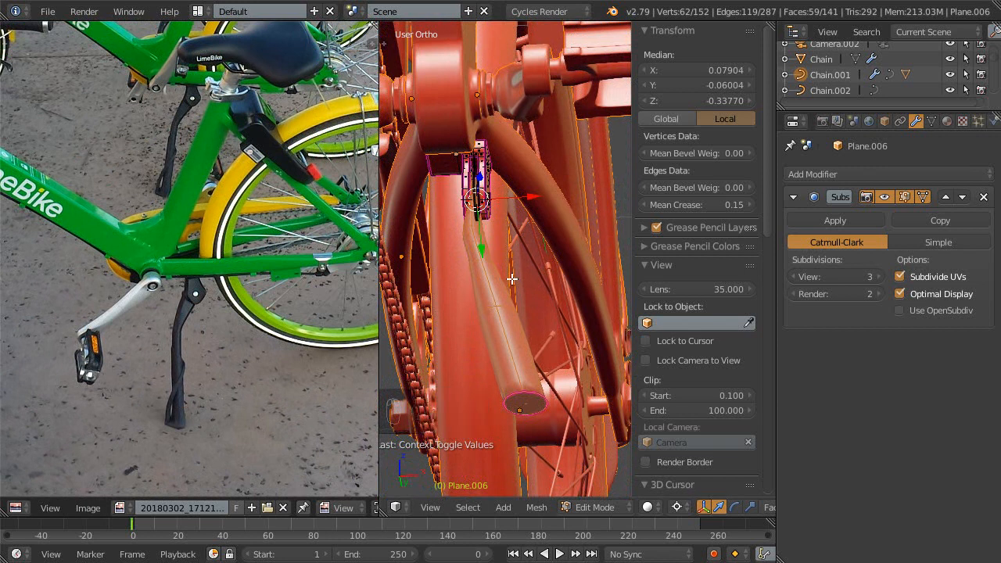
key("ctrl+z")
key("ctrl+z")
key("ctrl+z")
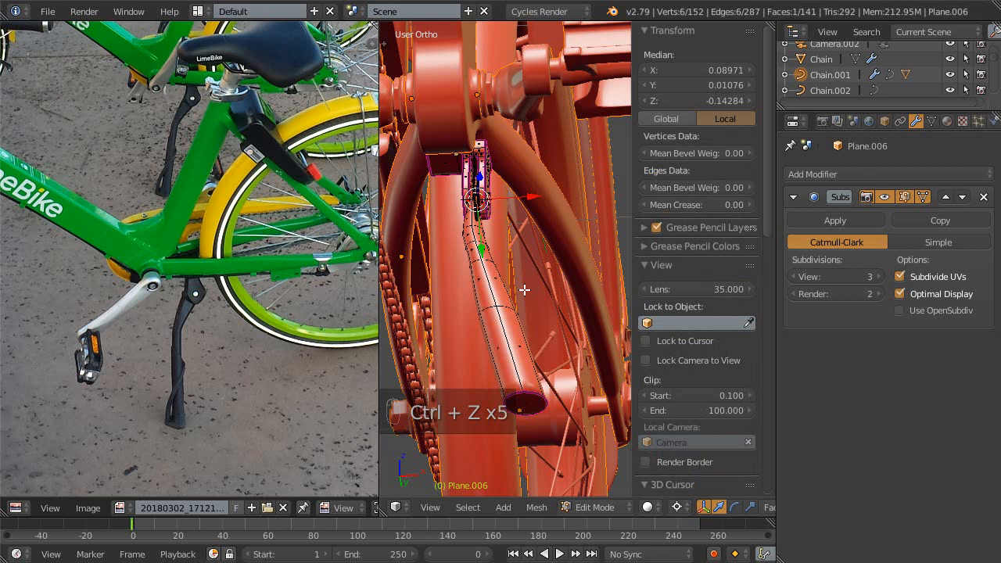
key("ctrl+z")
key("ctrl+z")
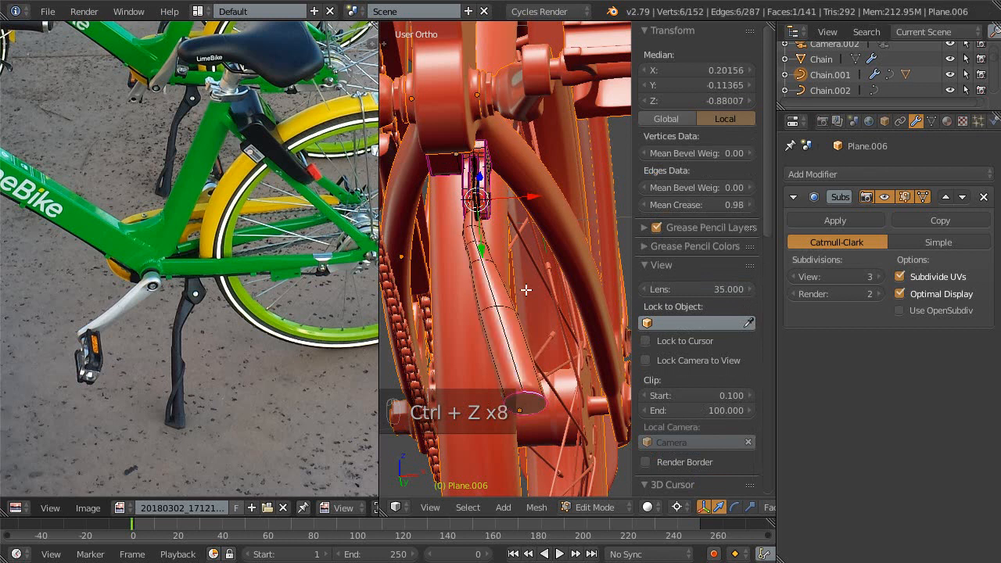
key("ctrl+z")
key("ctrl+s")
left_click(524, 291)
- Inspect the straight arm from behind and from the side, and save the file again
middle_click_drag(518, 268, 506, 306)
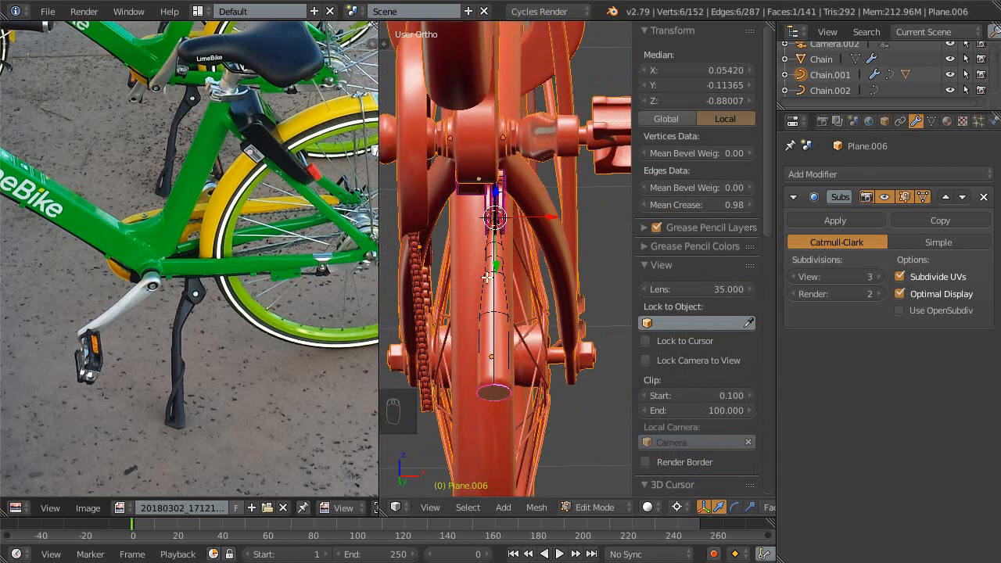
middle_click_drag(505, 189, 488, 266)
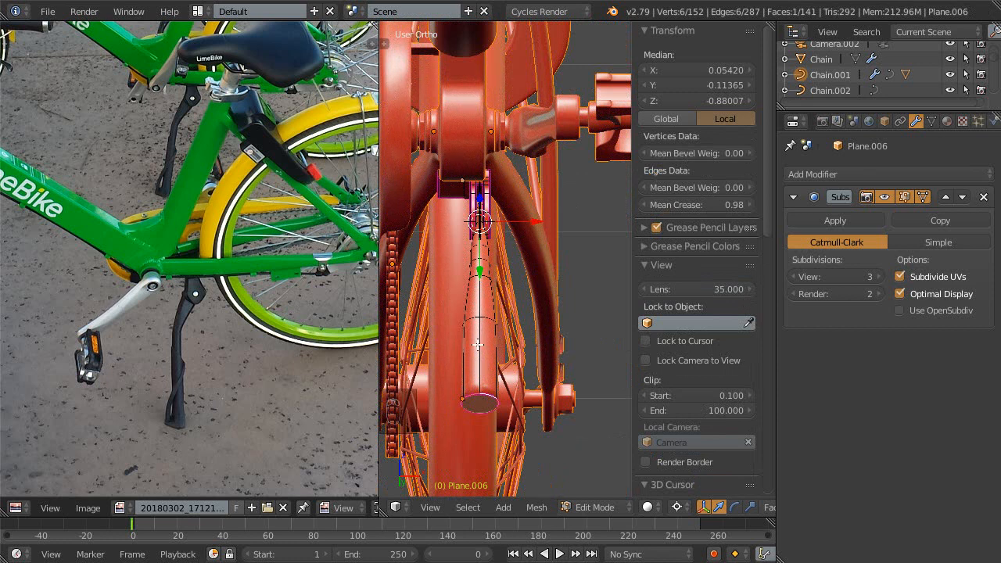
scroll(488, 263, "down", 1)
middle_click_drag(488, 263, 408, 343)
middle_click_drag(482, 382, 524, 358, "shift")
key("ctrl+s")
left_click(498, 375)
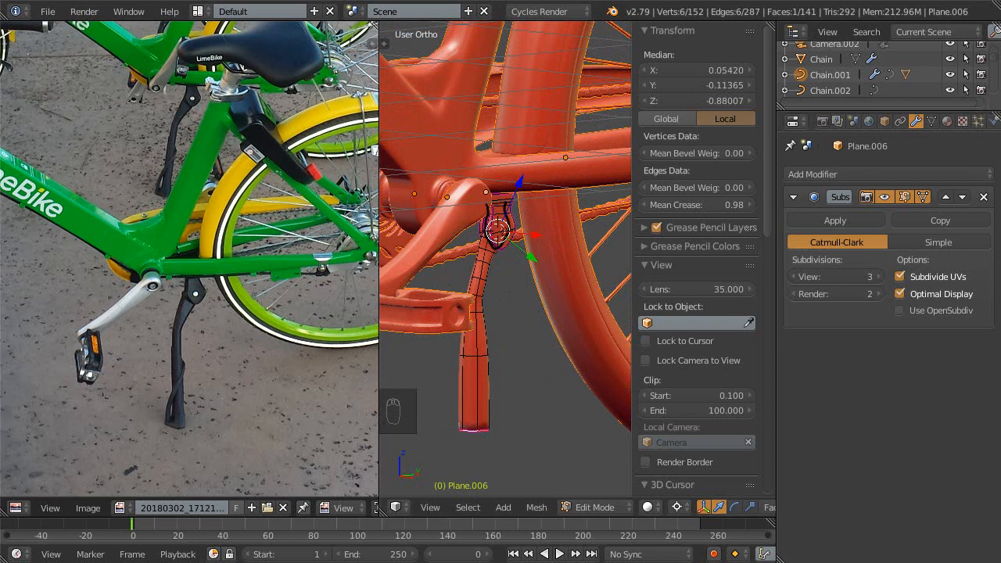
- Switch to face selection, snap the 3D cursor to the bracket's inner face between the two plates, and leave edit mode
left_click(515, 367)
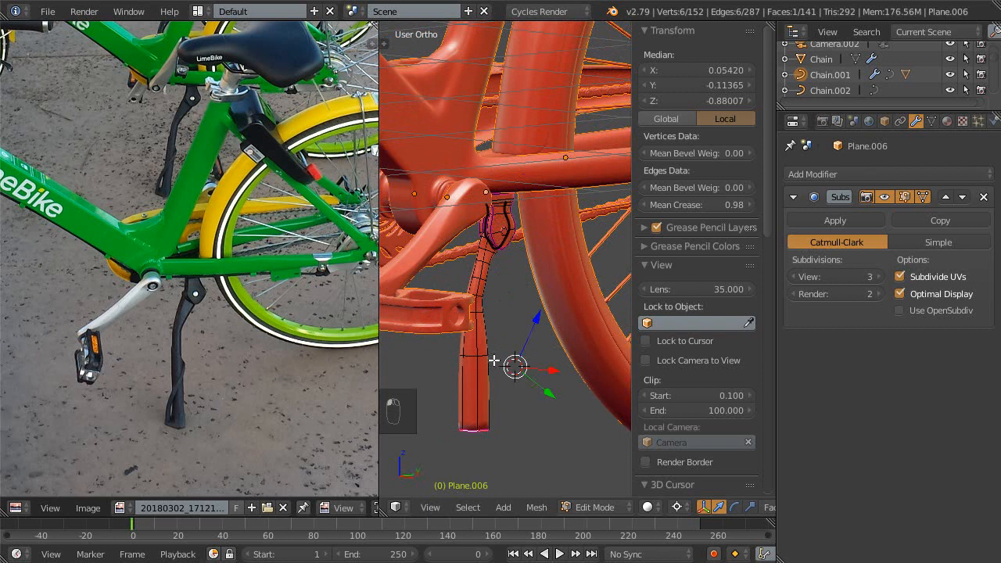
middle_click_drag(519, 344, 522, 314)
key("shift+space")
scroll(526, 331, "up", 1)
scroll(535, 302, "up", 2)
scroll(474, 342, "up", 1)
key("ctrl+Tab")
left_click(454, 338)
right_click(445, 337)
key("shift+s")
left_click(479, 374)
key("Tab")
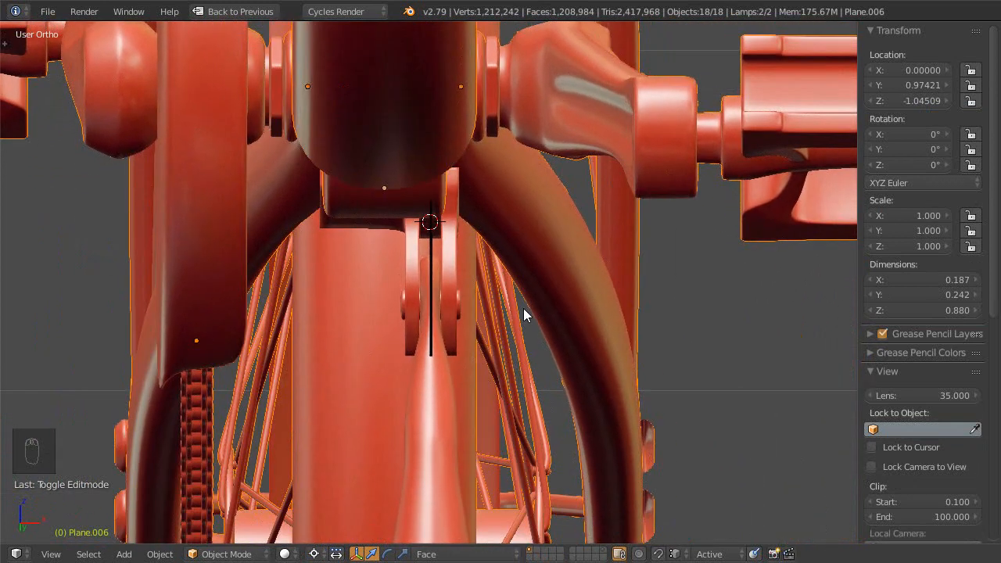
- Examine from below and at stepped angles how the kickstand bracket and arm sit between the chainstays and the wheel
key("ctrl+KP_7")
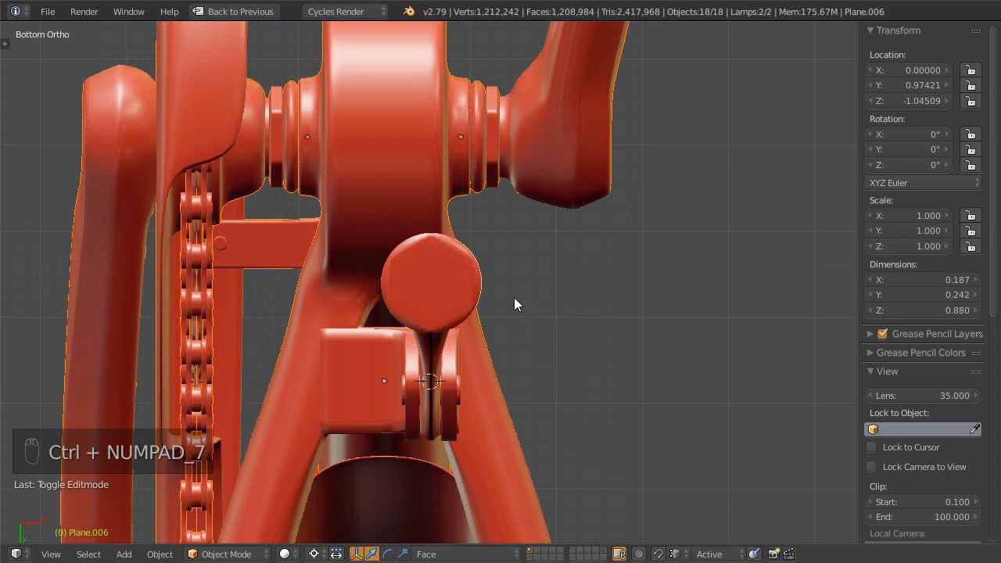
key("KP_8")
key("KP_8")
key("KP_8")
key("KP_8")
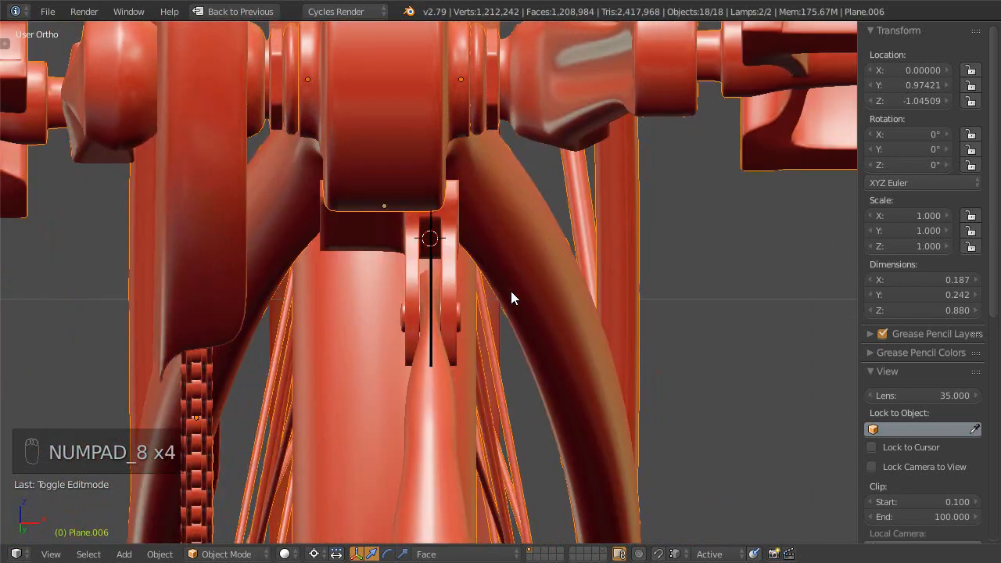
key("KP_2")
key("KP_2")
key("KP_2")
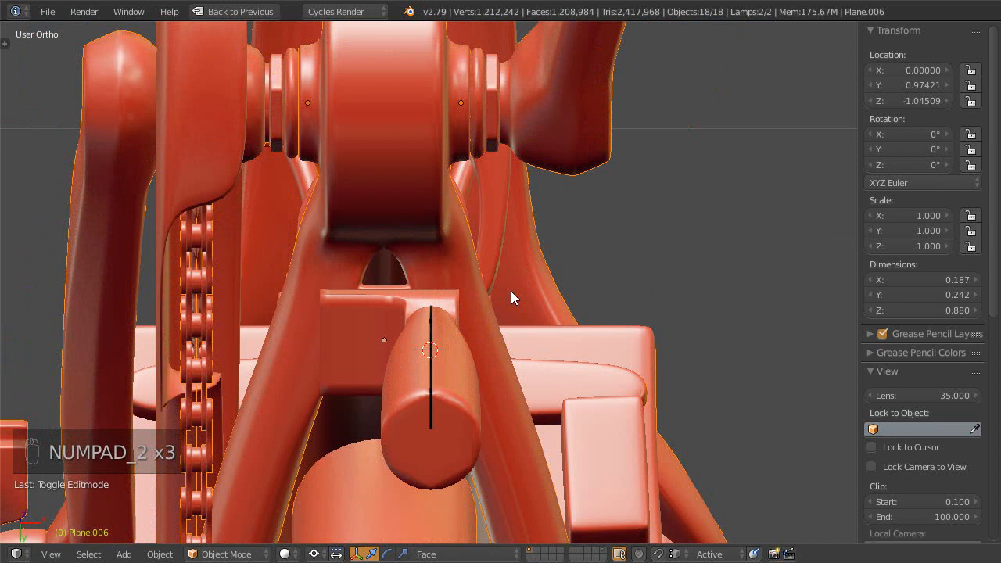
key("KP_8")
key("KP_8")
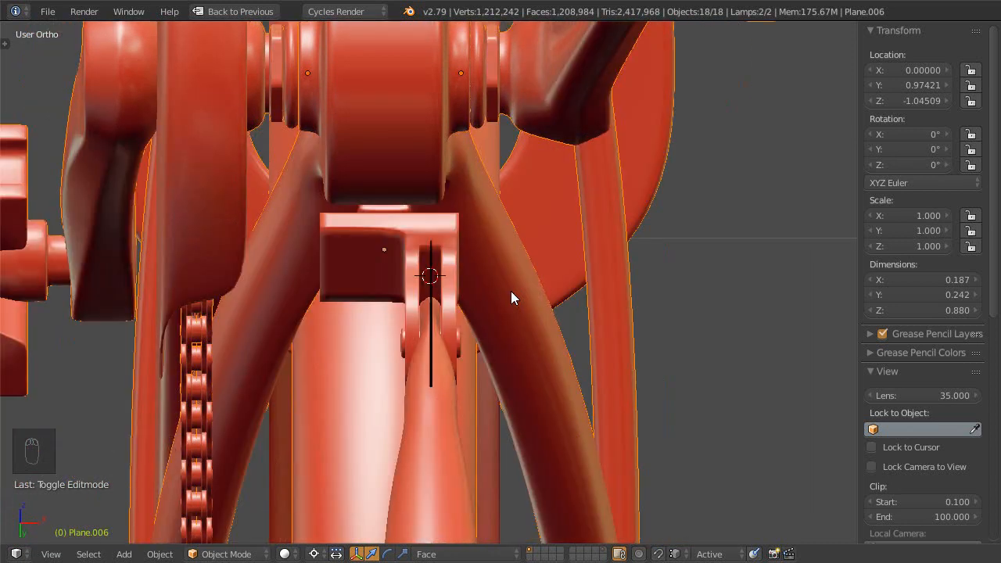
key("KP_2")
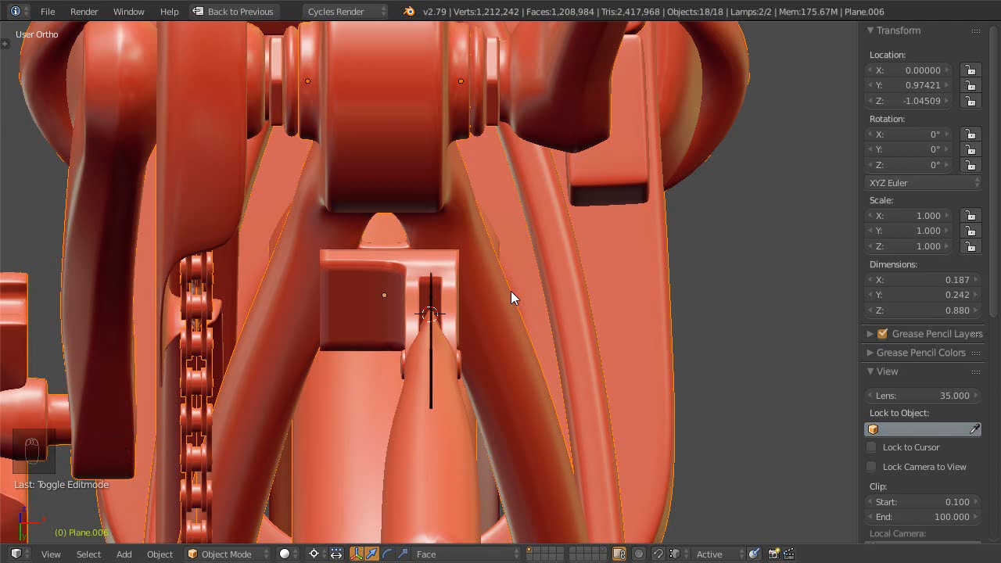
key("KP_8")
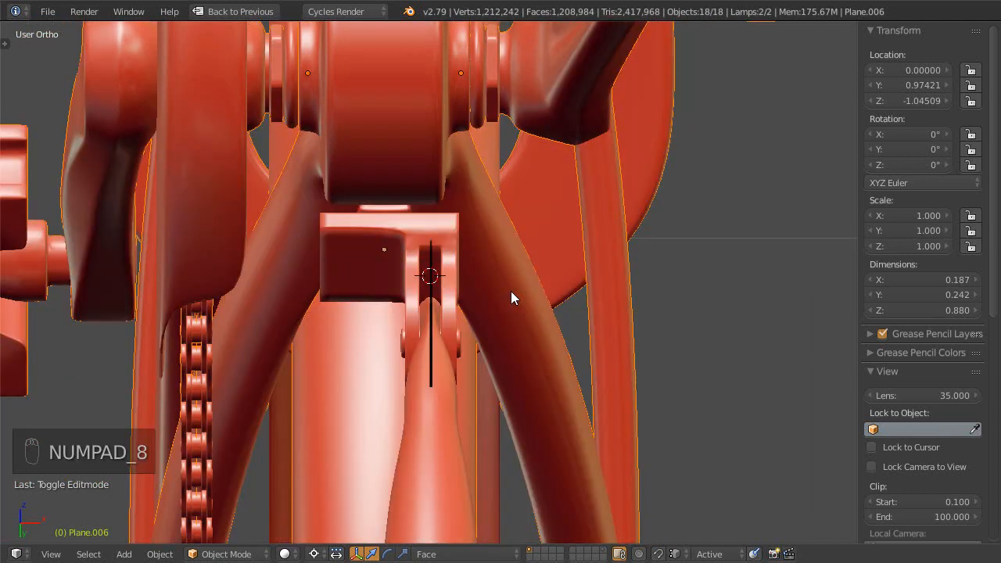
key("KP_2")
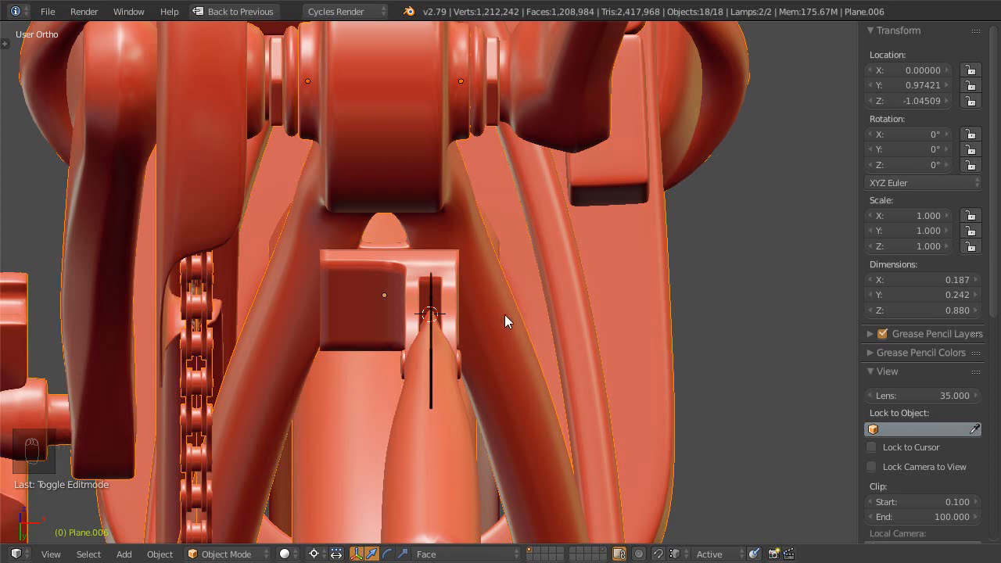
middle_click_drag(509, 305, 629, 331)
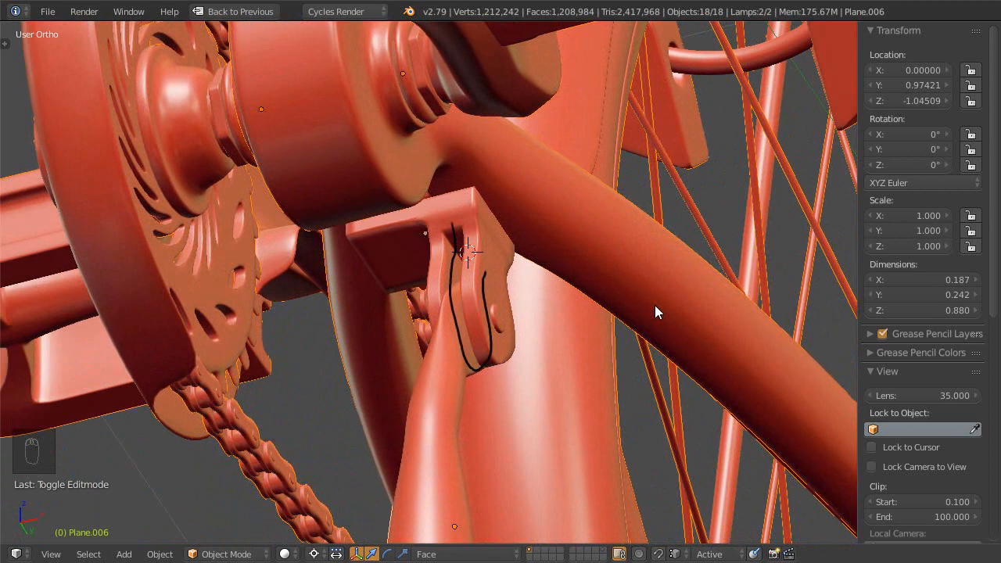
- Select an outer side face on the frame's chainstay opposite the chain and snap the 3D cursor to it
key("Tab")
middle_click_drag(655, 302, 476, 293)
key("Tab")
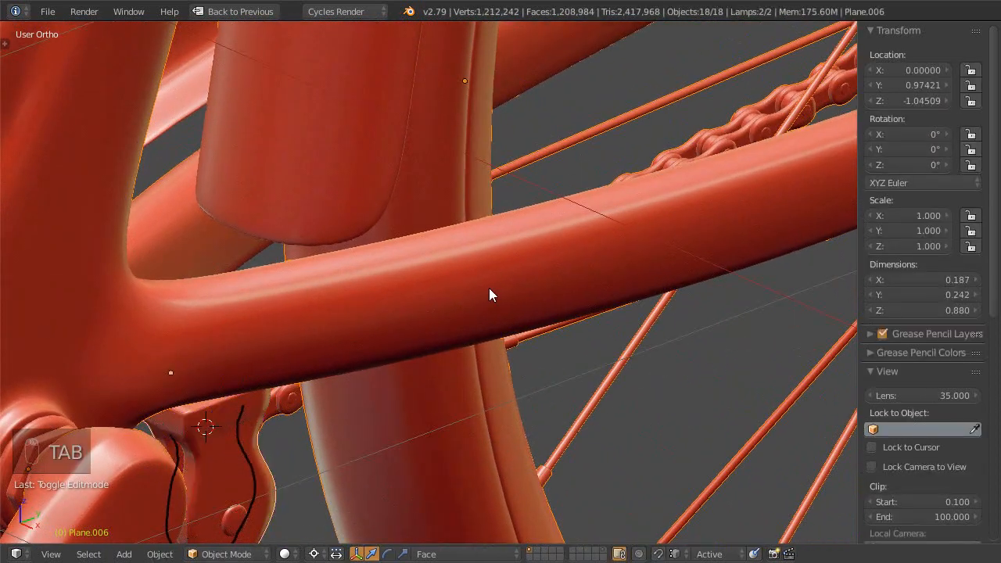
key("Tab")
middle_click_drag(493, 322, 475, 313)
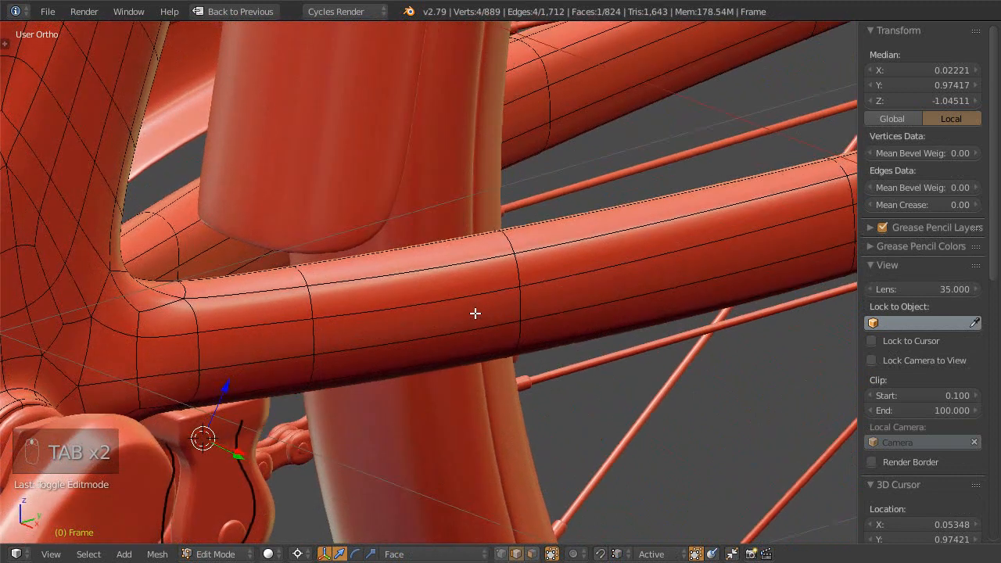
key("ctrl+Tab")
left_click(475, 316)
right_click(393, 330)
key("shift+s")
left_click(401, 333)
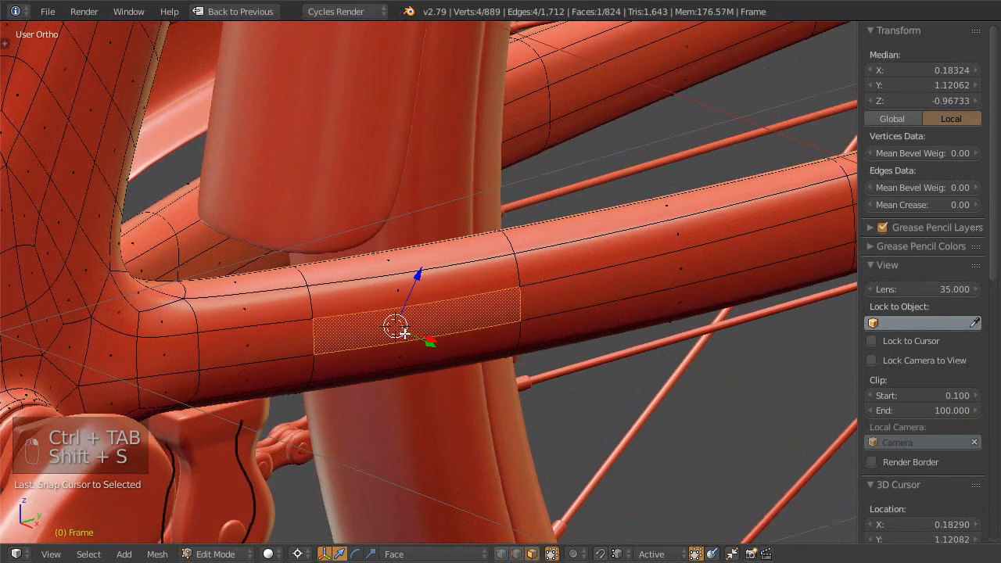
- Trace the chainstay's outer edge in top wireframe view with a grease pencil stroke and check it in solid shading from below
key("Tab")
middle_click_drag(460, 302, 546, 371)
key("KP_7")
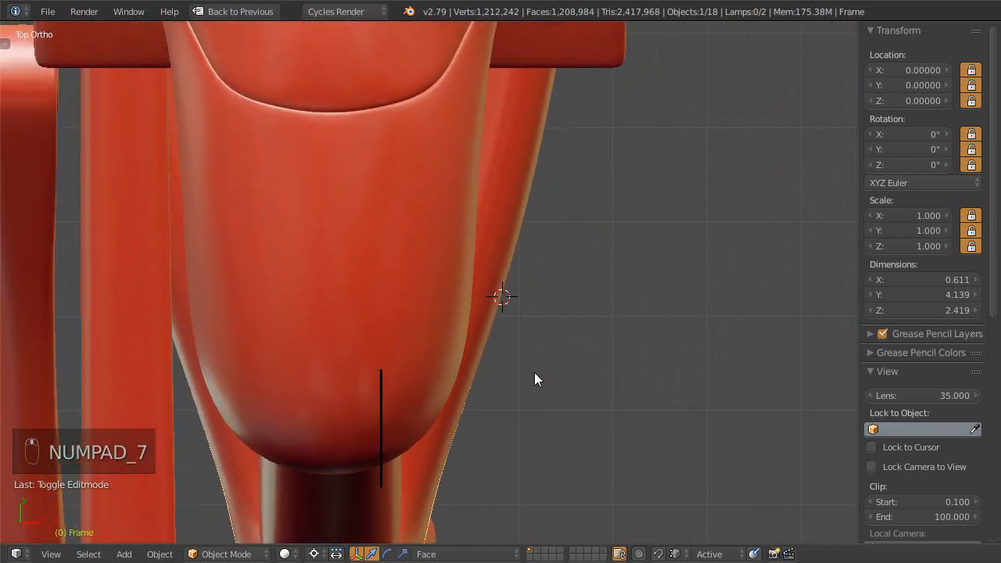
key("z")
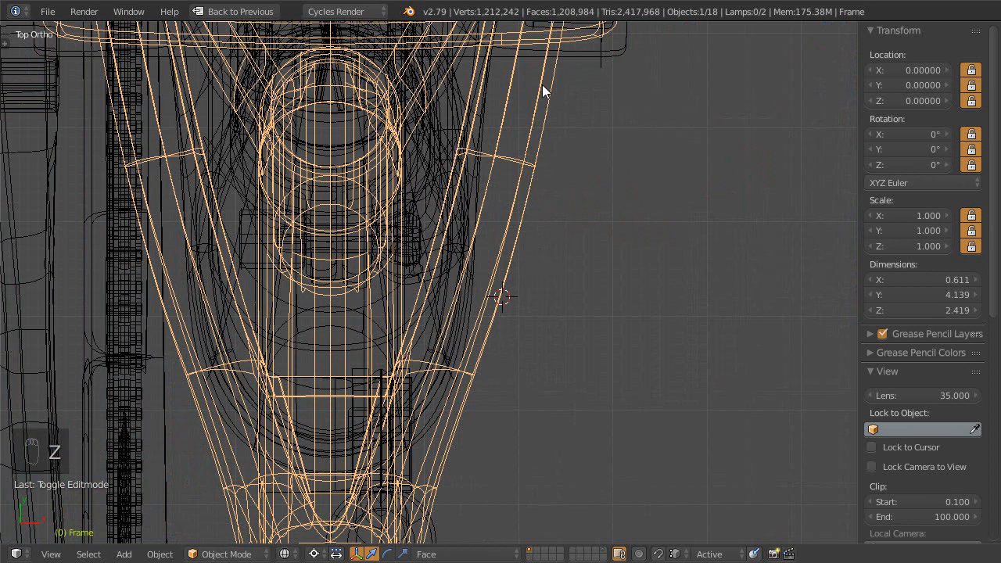
key("d")
mouse_move(554, 61)
left_mouse_down()
mouse_move(538, 154)
mouse_move(432, 521)
left_mouse_up()
mouse_move(509, 313)
middle_mouse_down()
mouse_move(536, 290)
mouse_move(549, 252)
mouse_move(531, 188)
mouse_move(527, 100)
mouse_move(477, 96)
mouse_move(424, 174)
mouse_move(495, 105)
mouse_move(538, 313)
middle_mouse_up()
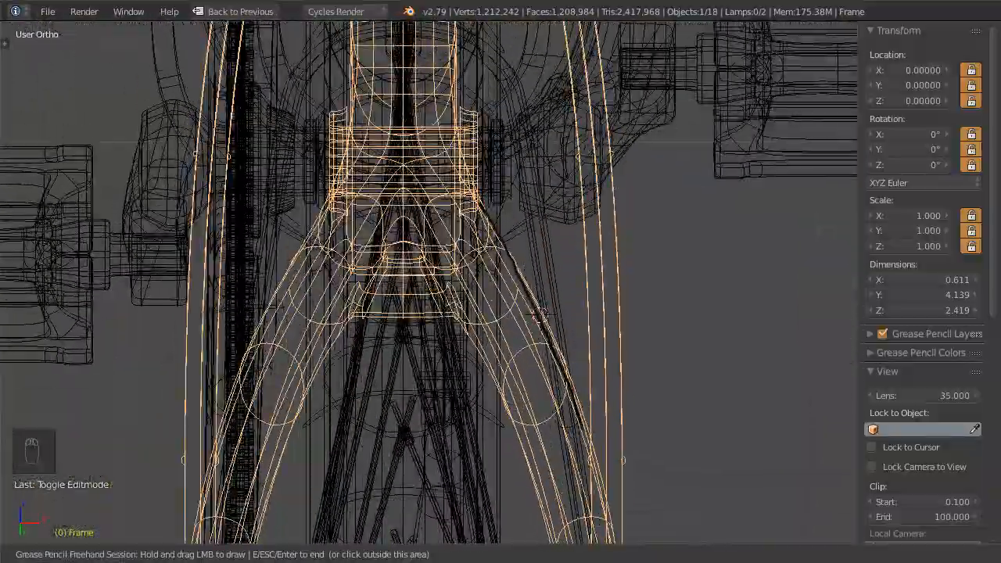
key("z")
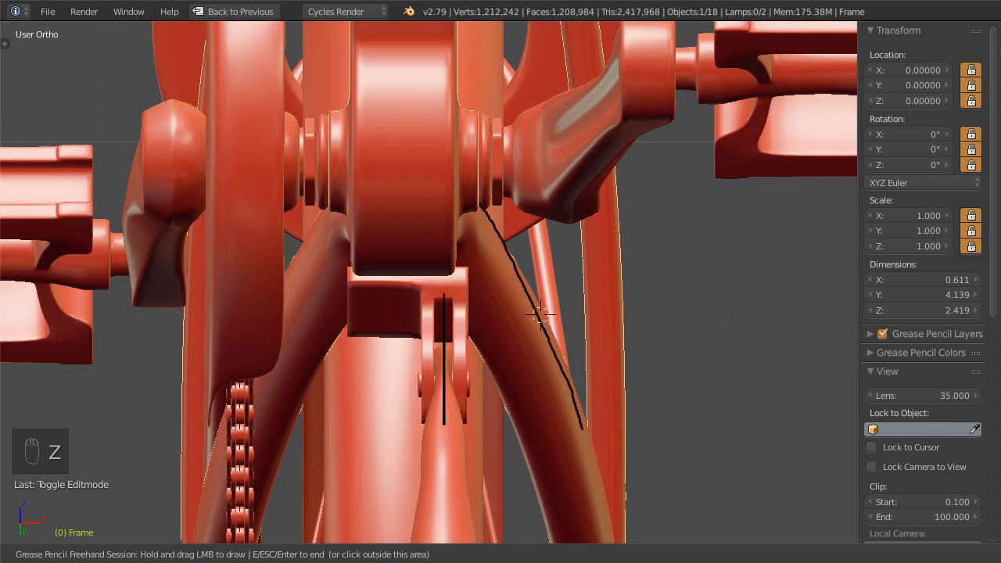
key("ctrl+KP_7")
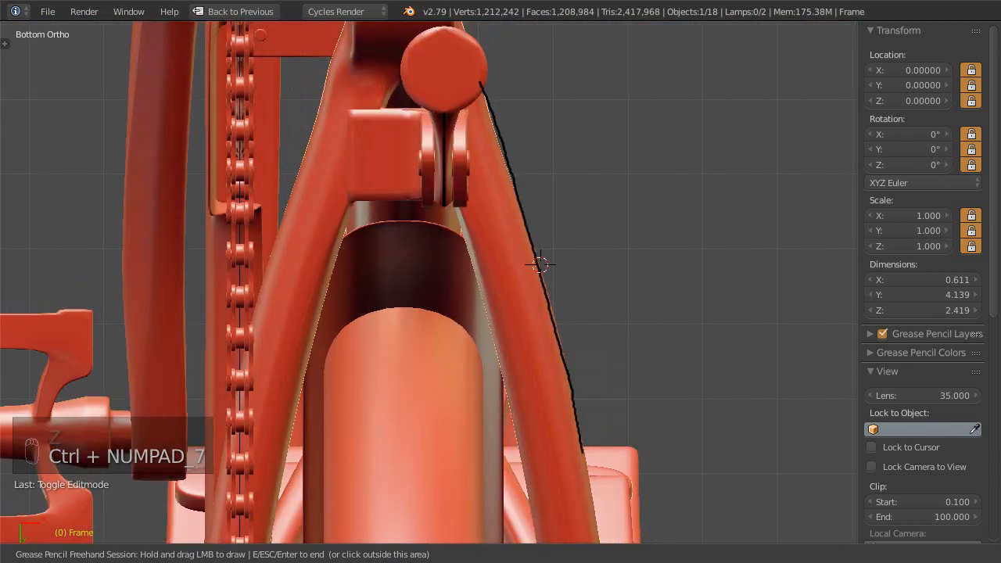
key("Escape")
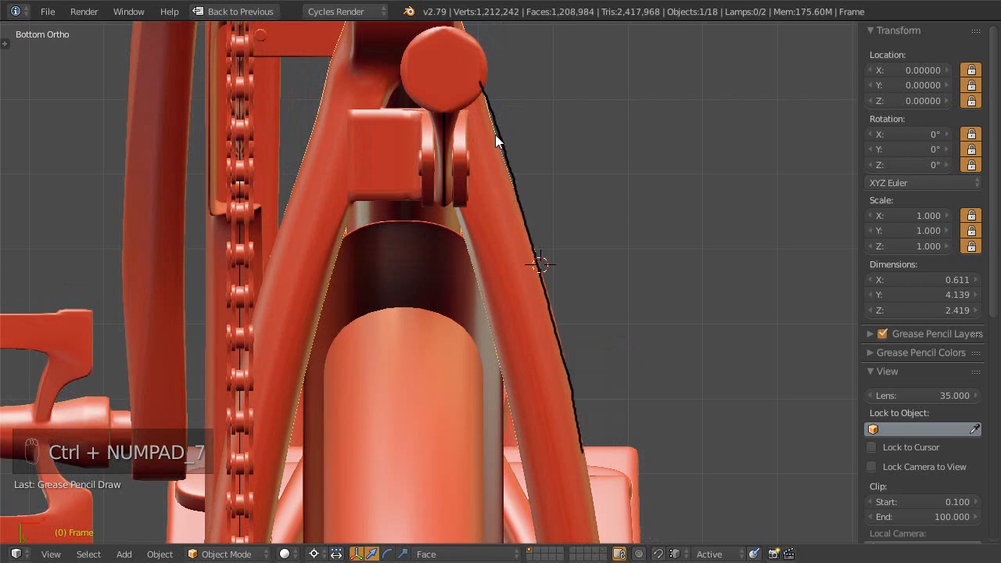
scroll(495, 134, "down", 3)
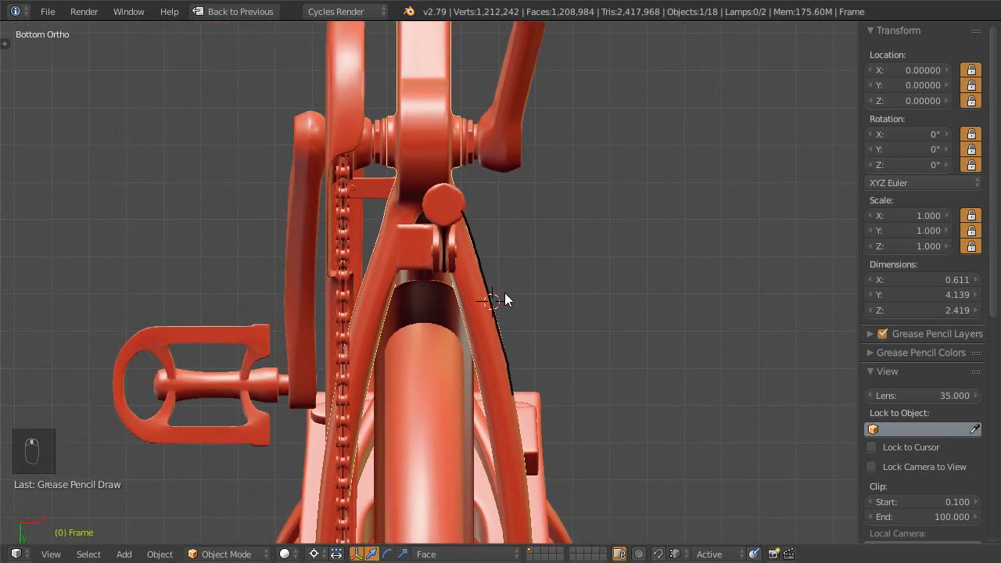
key("KP_8")
key("KP_8")
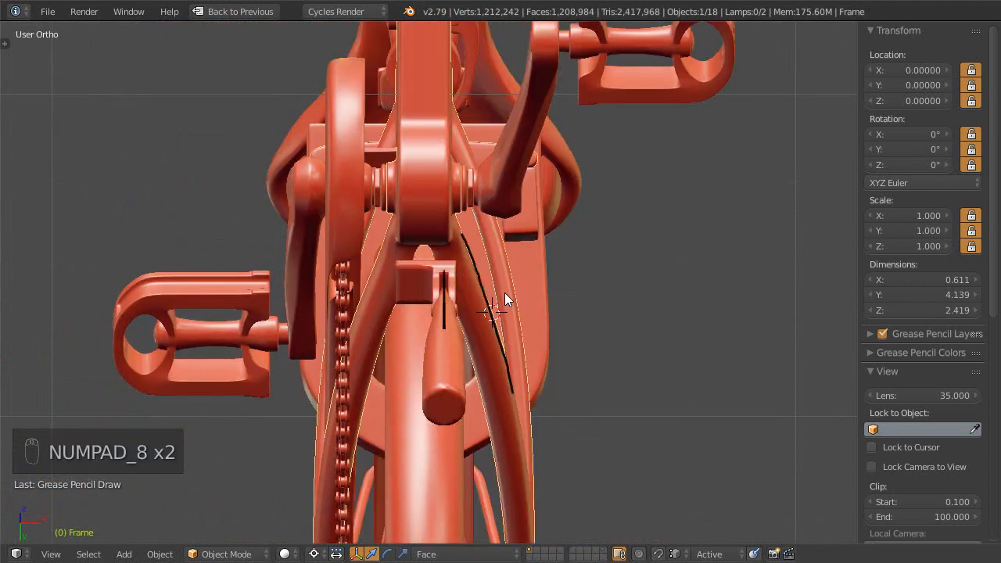
- Examine the traced chainstay stroke and the kickstand from below at stepped view angles
key("KP_8")
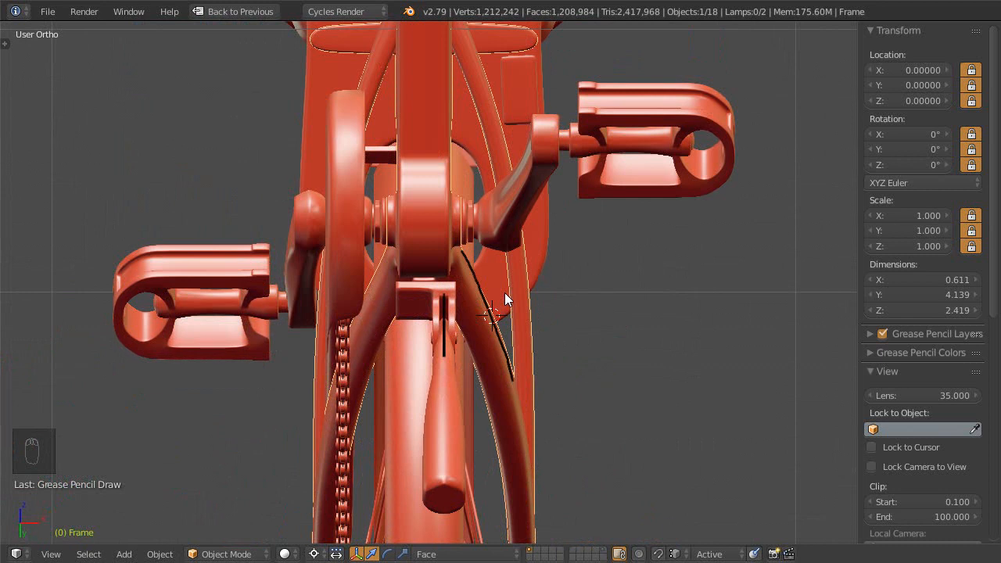
key("KP_2")
key("KP_2")
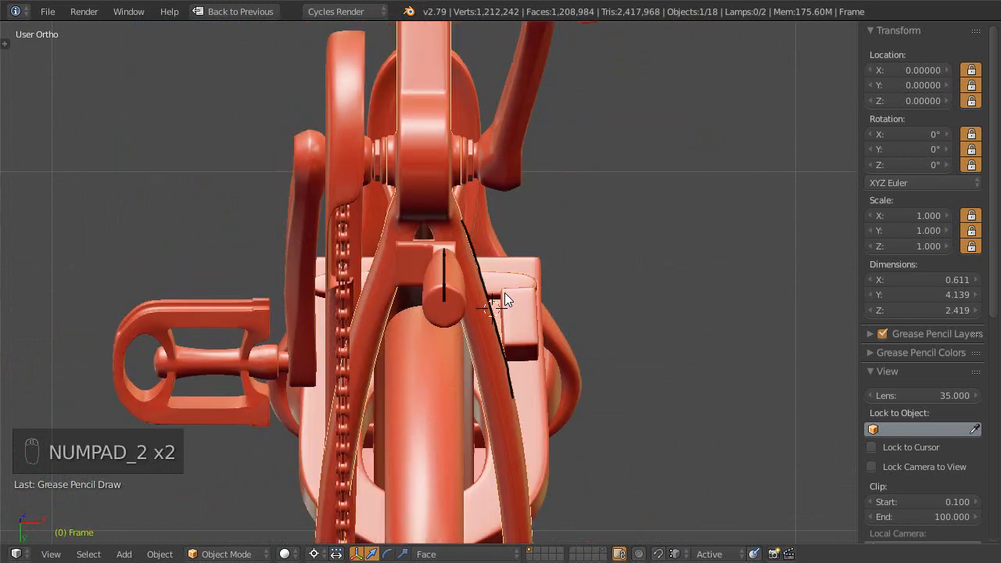
key("ctrl+KP_7")
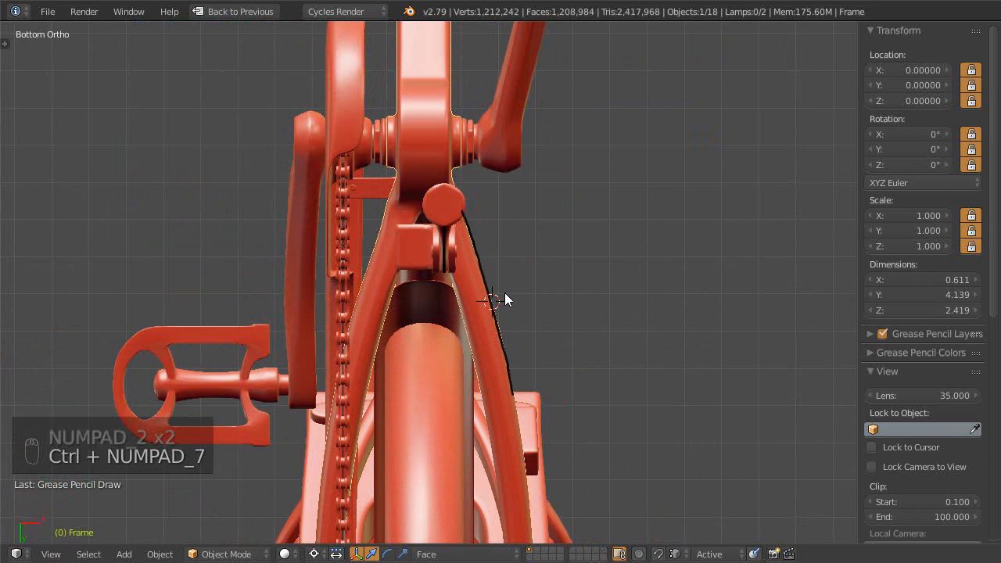
key("KP_8")
key("KP_8")
key("KP_8")
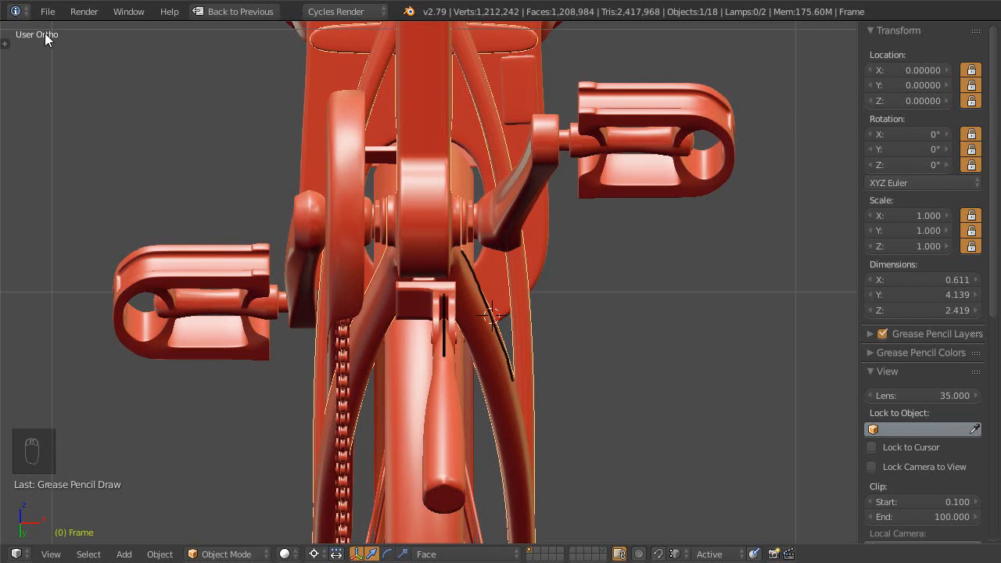
- Look through the Editing, System and Interface user preferences for the view rotation angle setting and close the preferences
left_click(47, 11)
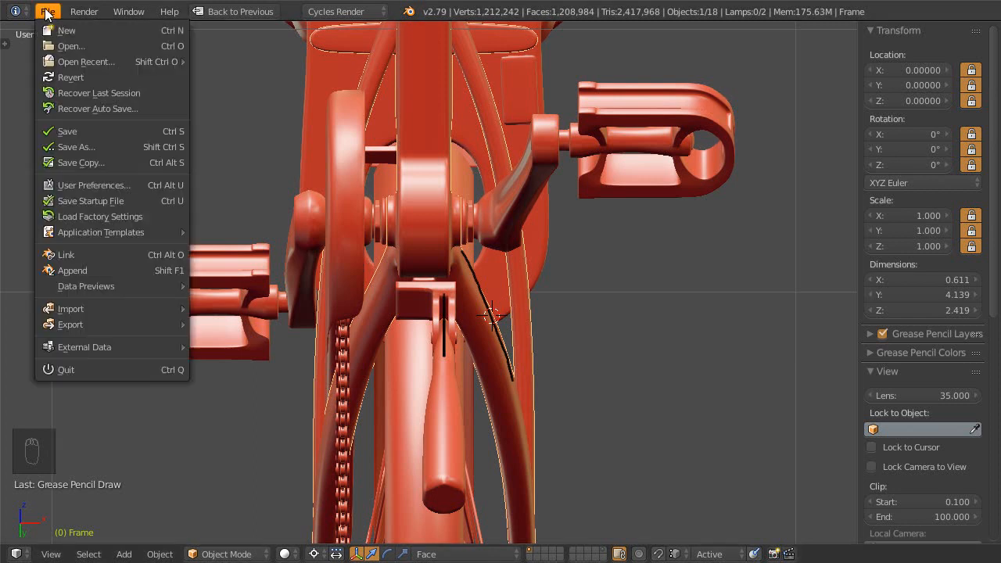
left_click(92, 185)
left_click_drag(274, 0, 506, 95)
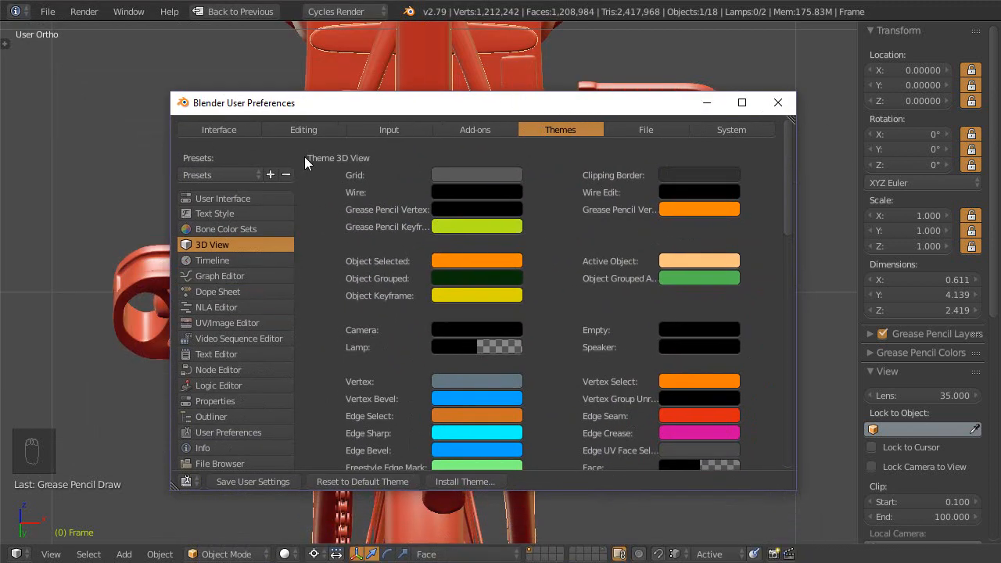
left_click(307, 129)
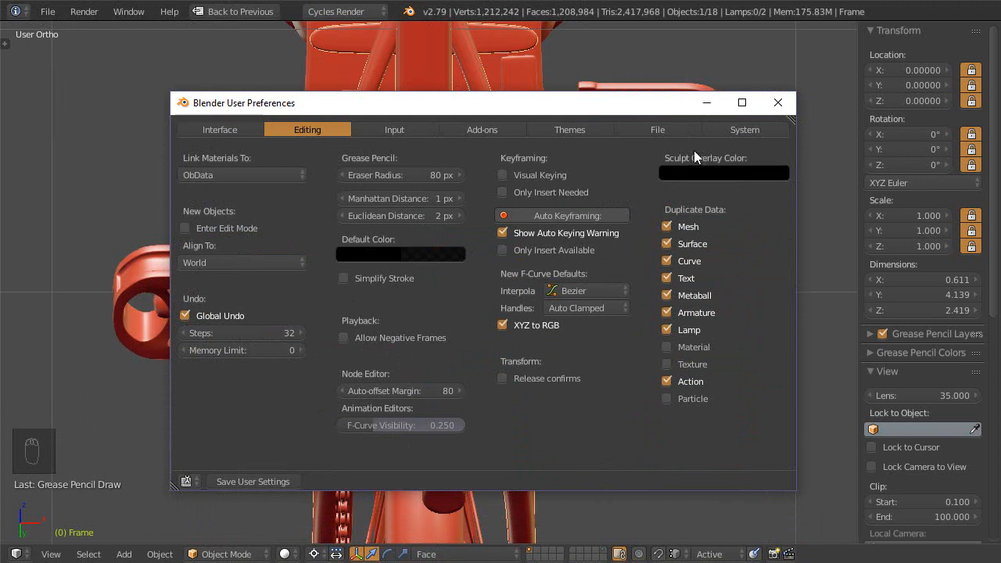
left_click(717, 131)
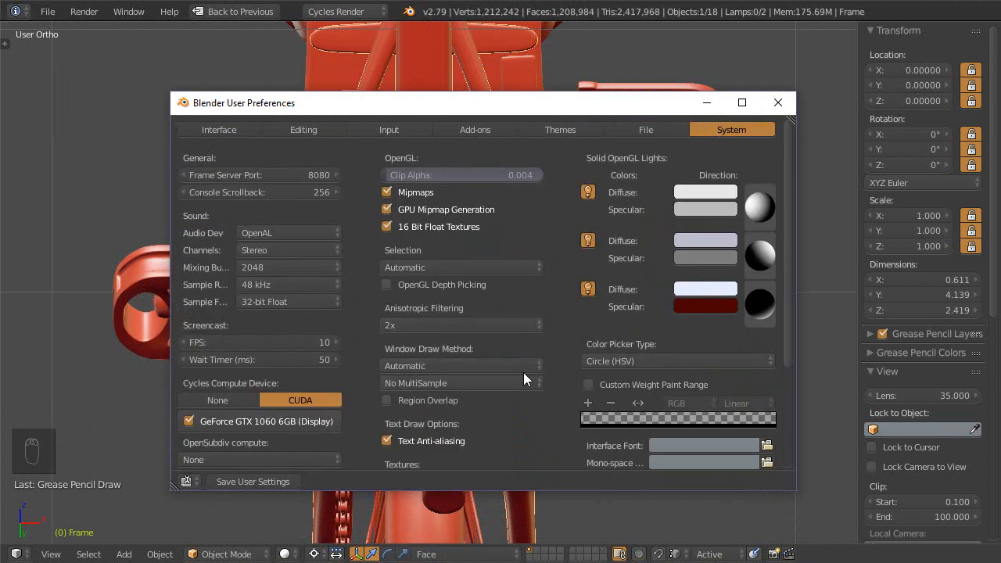
scroll(523, 372, "down", 2)
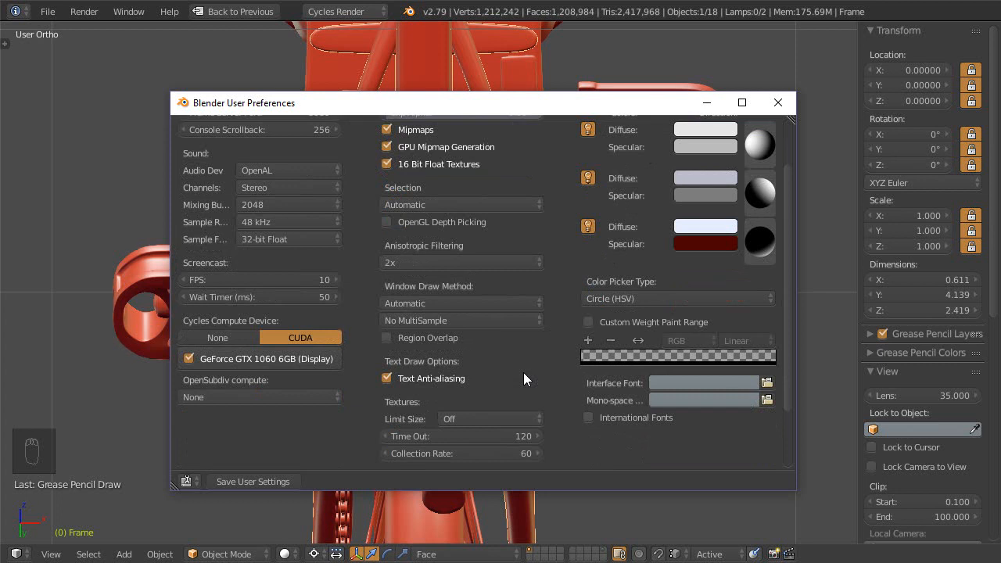
scroll(523, 372, "up", 2)
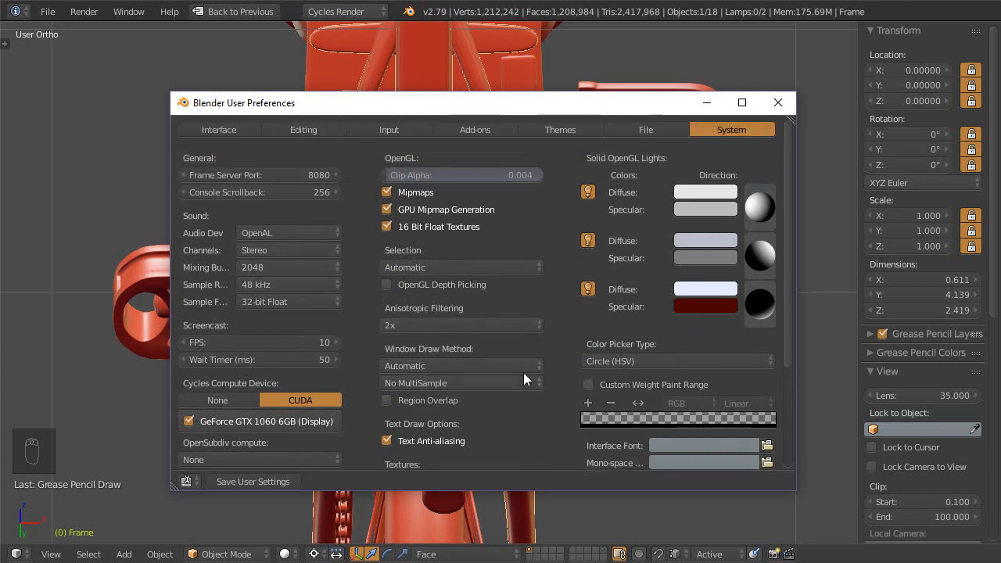
scroll(523, 372, "down", 3)
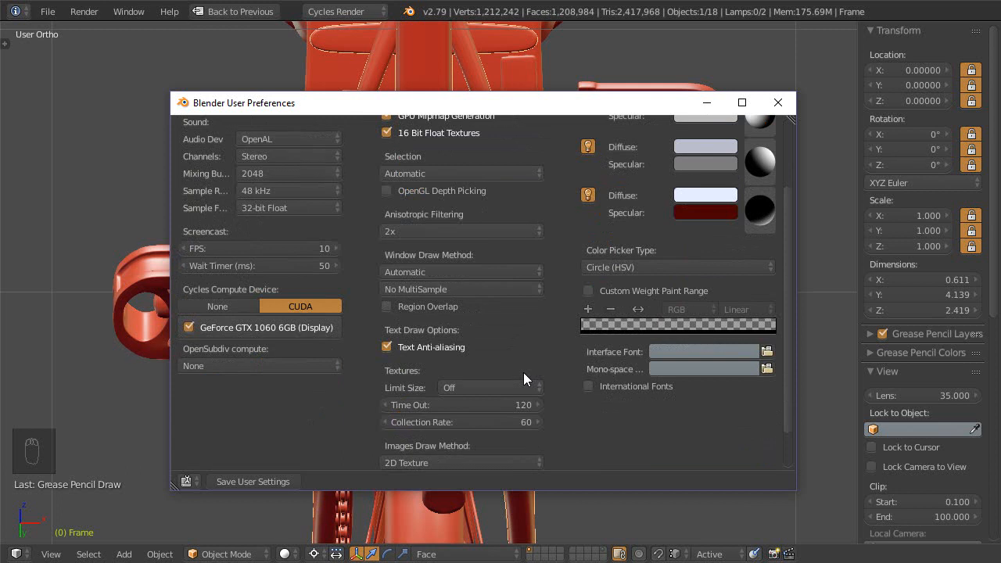
scroll(524, 373, "down", 2)
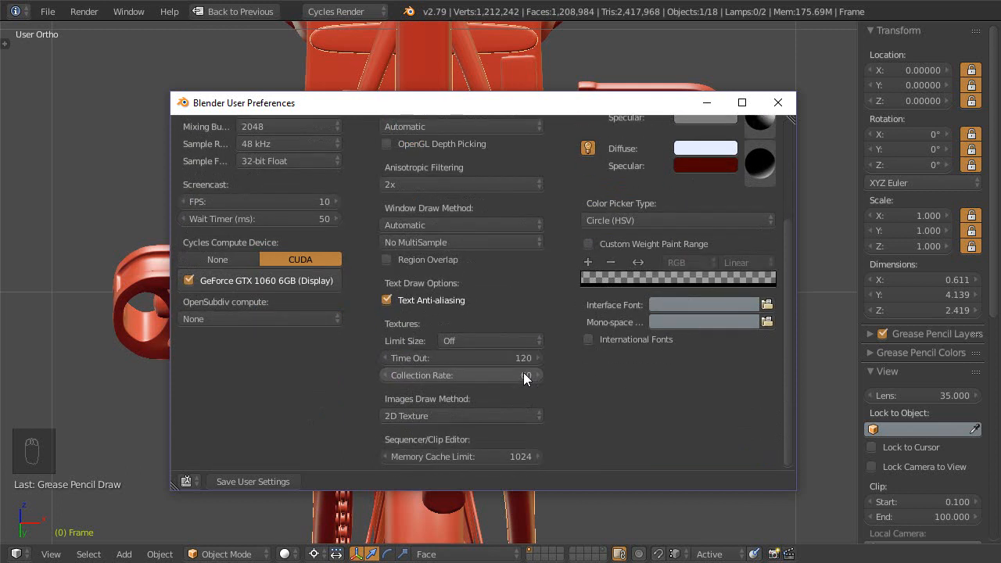
scroll(514, 313, "up", 4)
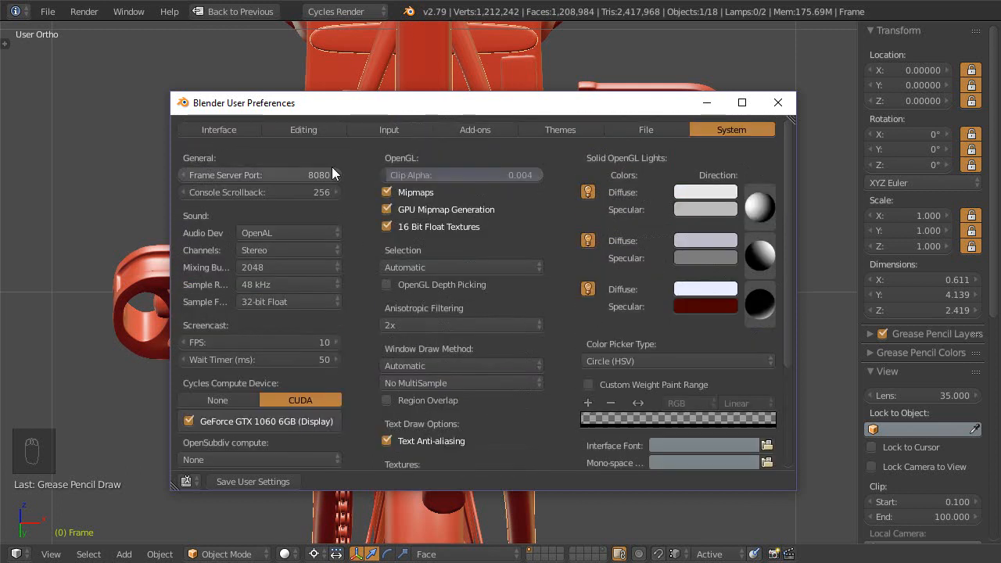
left_click(214, 127)
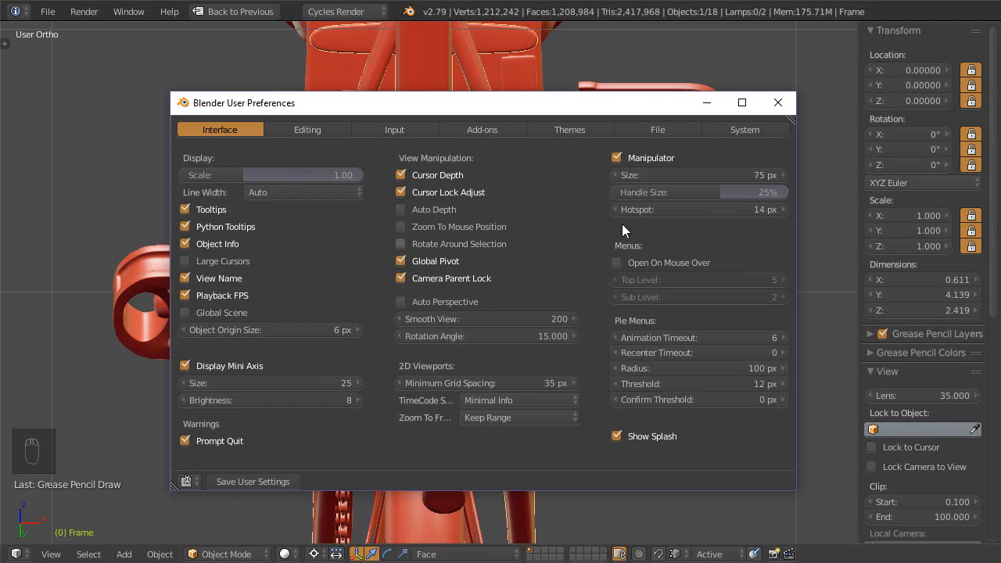
left_click(788, 100)
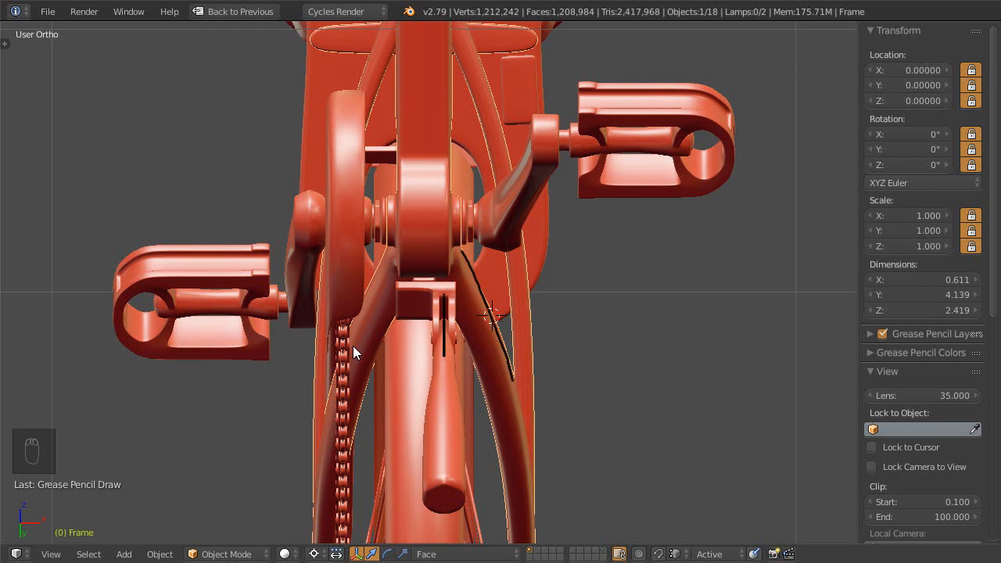
- Inspect the bike in stepped rotations around to the basket and return to a close view of the kickstand bracket
key("KP_8")
key("KP_8")
key("KP_8")
key("KP_8")
key("KP_8")
key("KP_8")
key("KP_8")
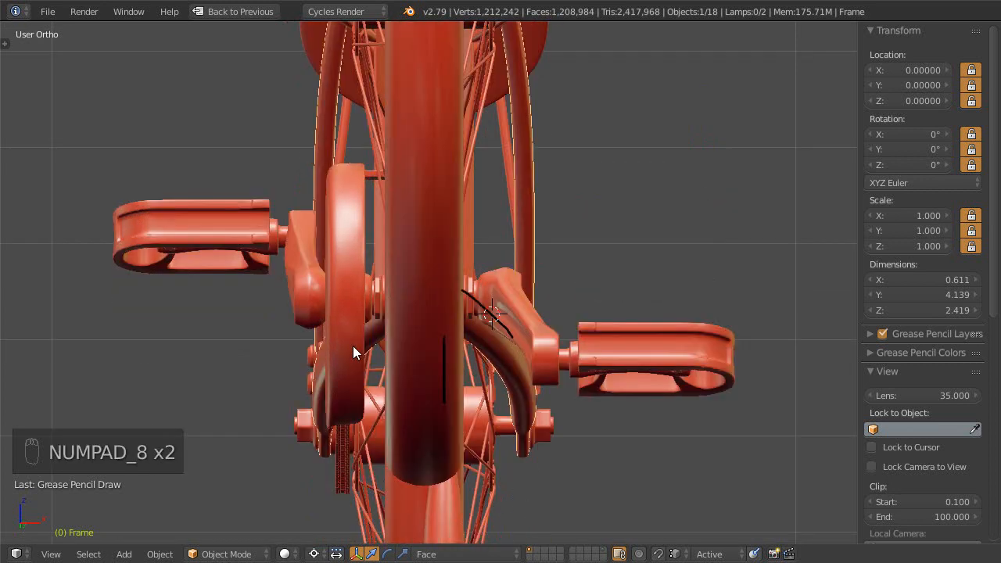
key("KP_8")
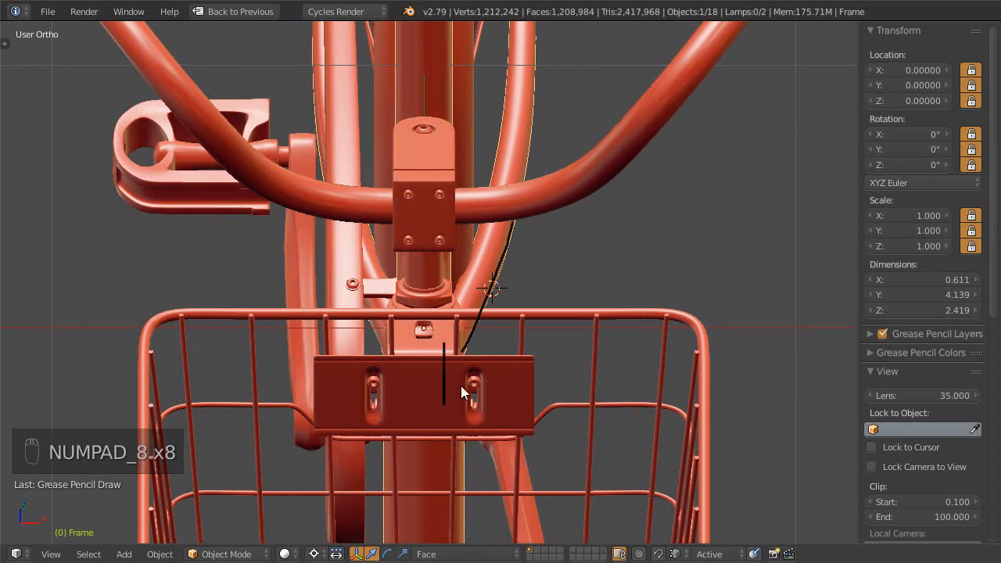
middle_click_drag(513, 394, 477, 354)
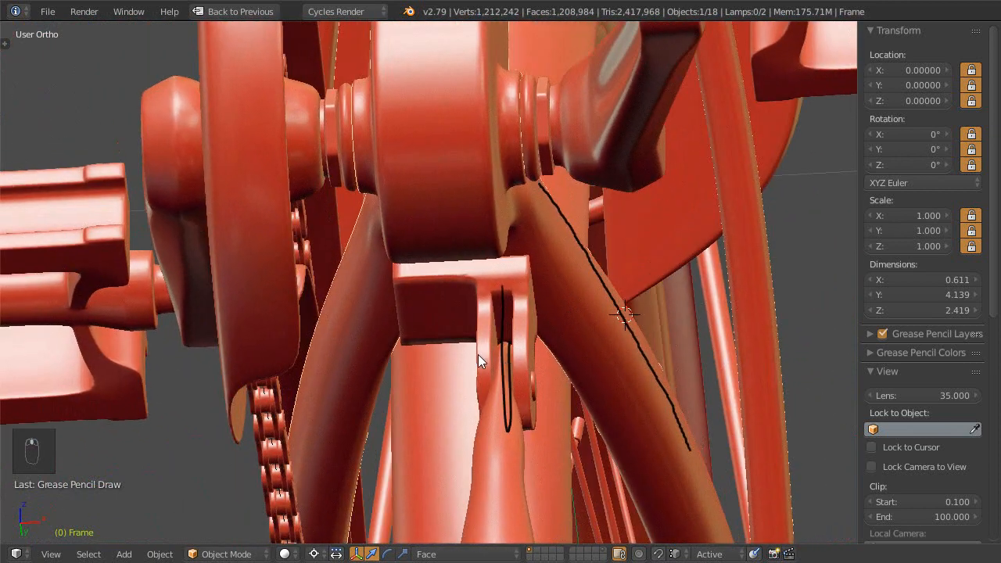
- Open the kickstand mesh for editing, select the edge at the top of the gap between the bracket plates, and snap the 3D cursor to it
right_click(495, 445)
middle_click_drag(501, 447, 495, 329)
key("Tab")
key("shift+s")
key("Escape")
key("shift+s")
key("ctrl+Tab")
left_click(540, 316)
right_click(540, 325)
key("shift+s")
left_click(539, 341)
middle_click_drag(603, 210, 522, 242)
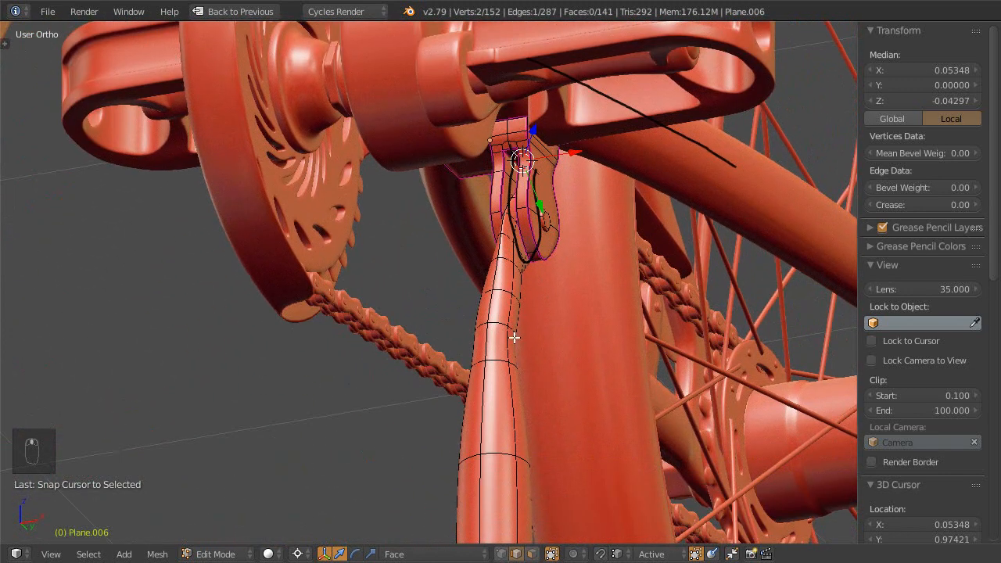
- Clear the selection and hide the kickstand arm and the bolt so only the bracket mesh shows
key("a")
key("a")
key("a")
key("a")
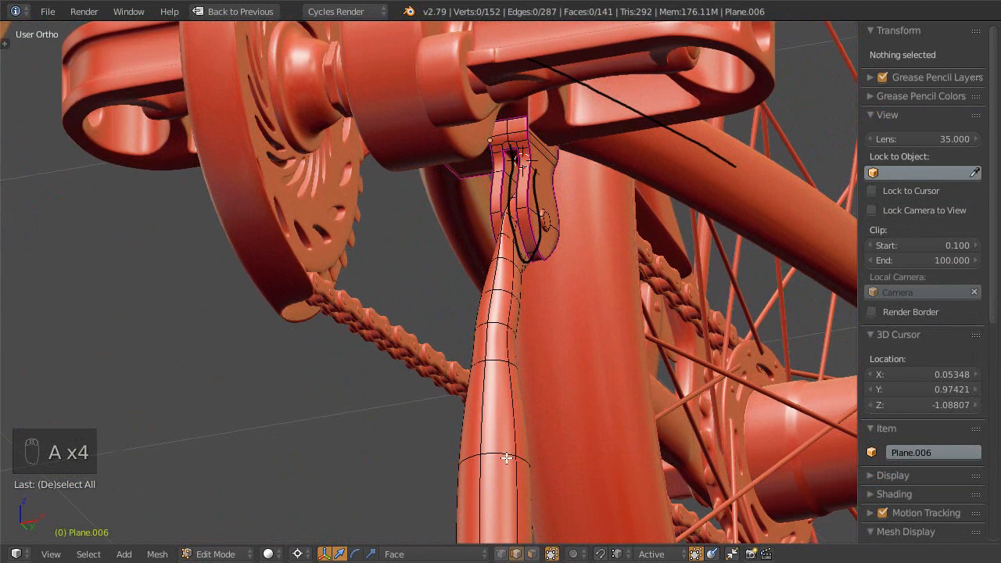
key("l")
key("h")
middle_click_drag(511, 414, 527, 307)
scroll(565, 313, "up", 4)
middle_click_drag(526, 307, 562, 399, "ctrl")
key("l")
key("h")
- In face selection, select the lower end faces of both bracket plates and grow the selection up to where the plates join the mount
key("ctrl+Tab")
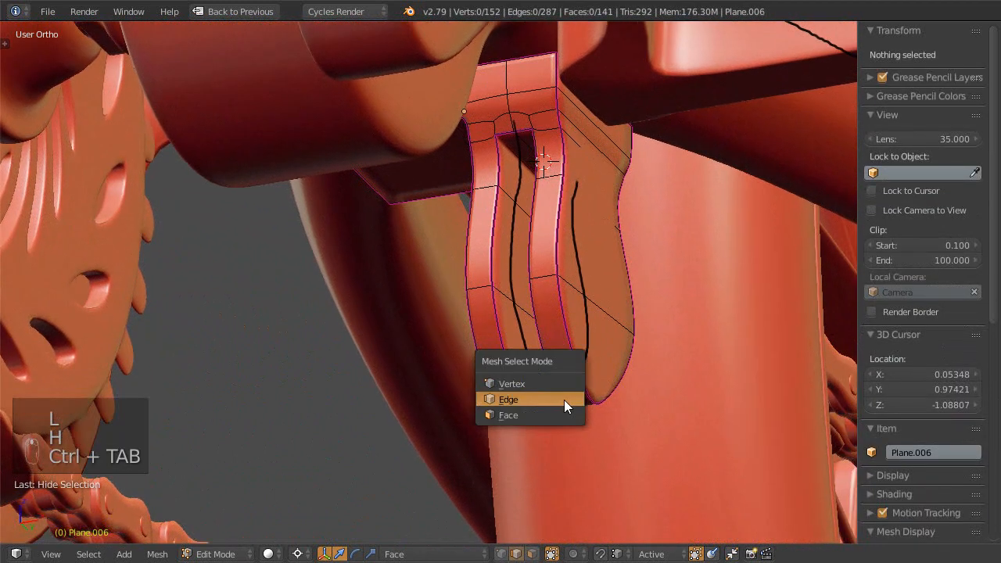
left_click(565, 400)
right_click(567, 405)
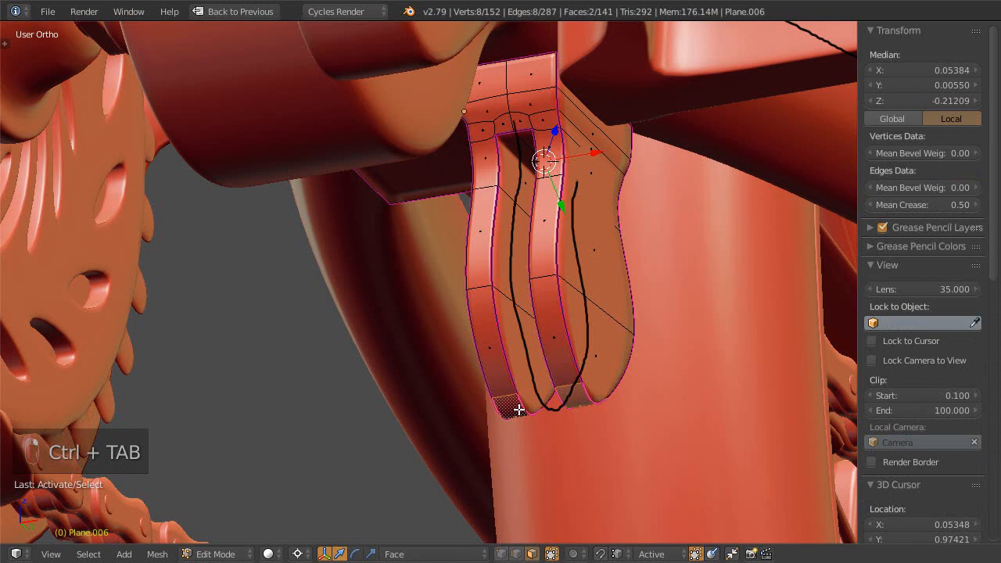
key("ctrl+KP_Add")
key("ctrl+KP_Add")
key("ctrl+KP_Add")
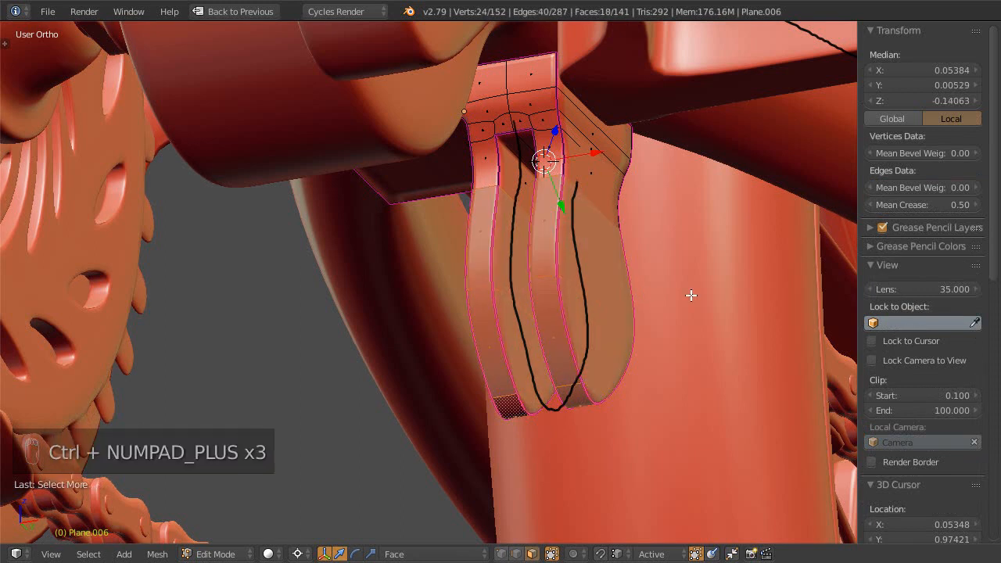
key("ctrl+KP_Add")
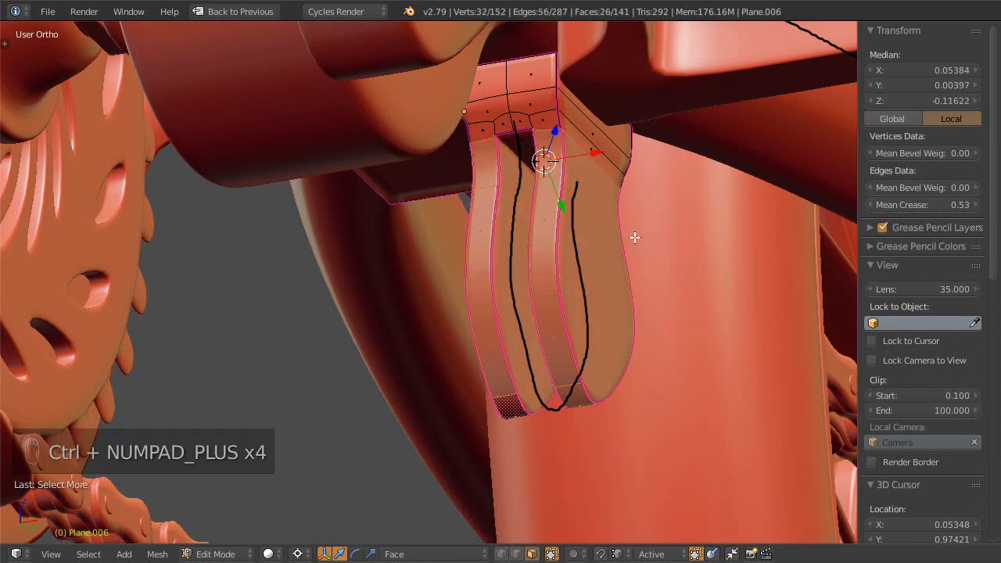
scroll(610, 282, "up", 4)
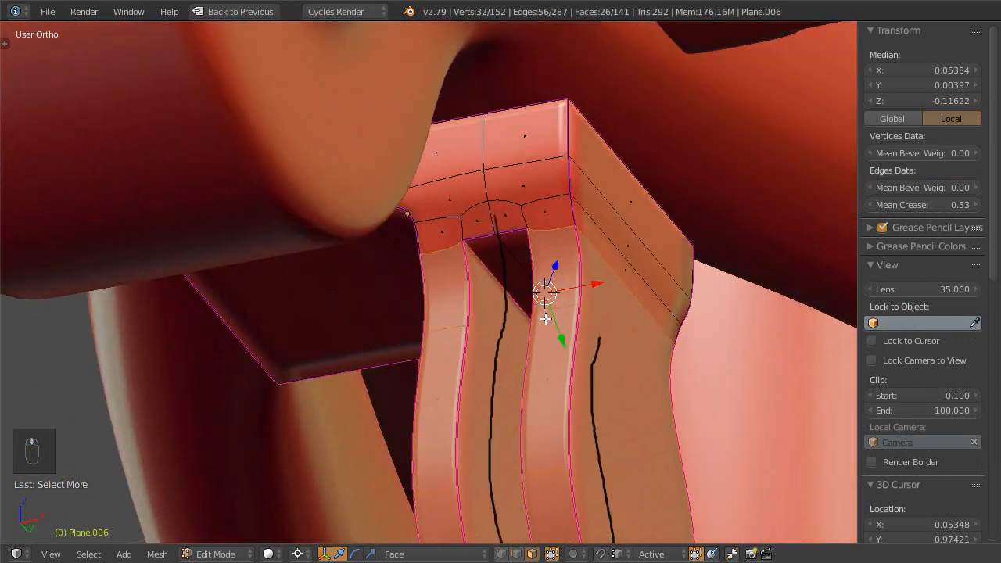
middle_click_drag(545, 318, 543, 308)
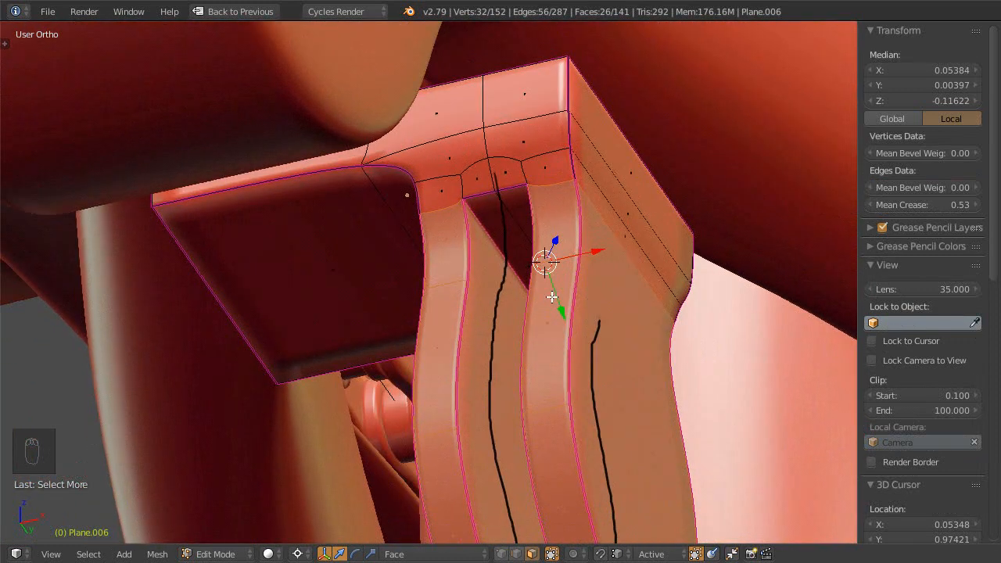
key("ctrl+KP_Add")
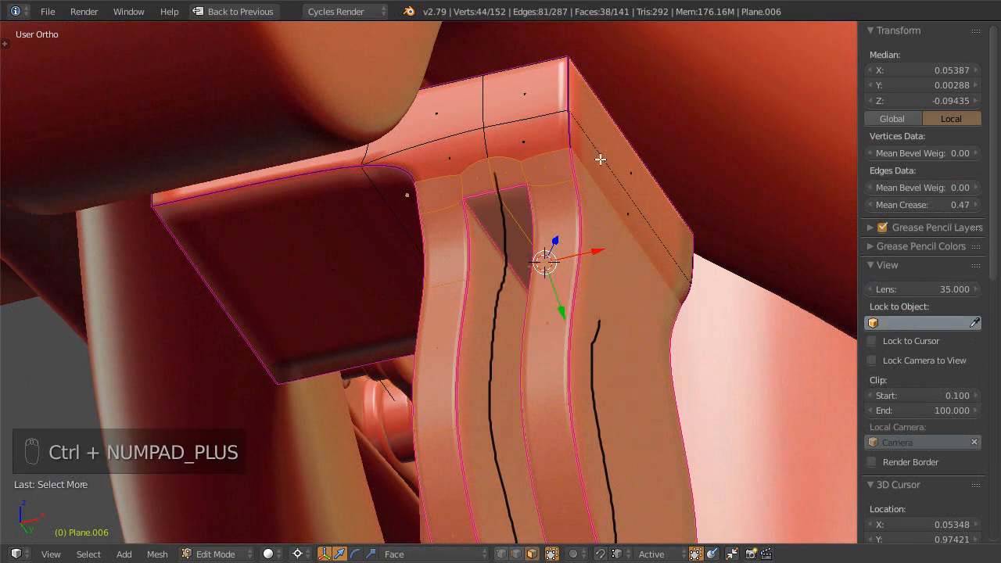
- Reveal the hidden arm and bolt so they join the selected bracket plates, and check them from the side
middle_click_drag(583, 148, 487, 301)
scroll(457, 291, "down", 3)
middle_click_drag(460, 352, 484, 332)
middle_click_drag(485, 331, 521, 364)
key("alt+h")
middle_click_drag(544, 321, 539, 306)
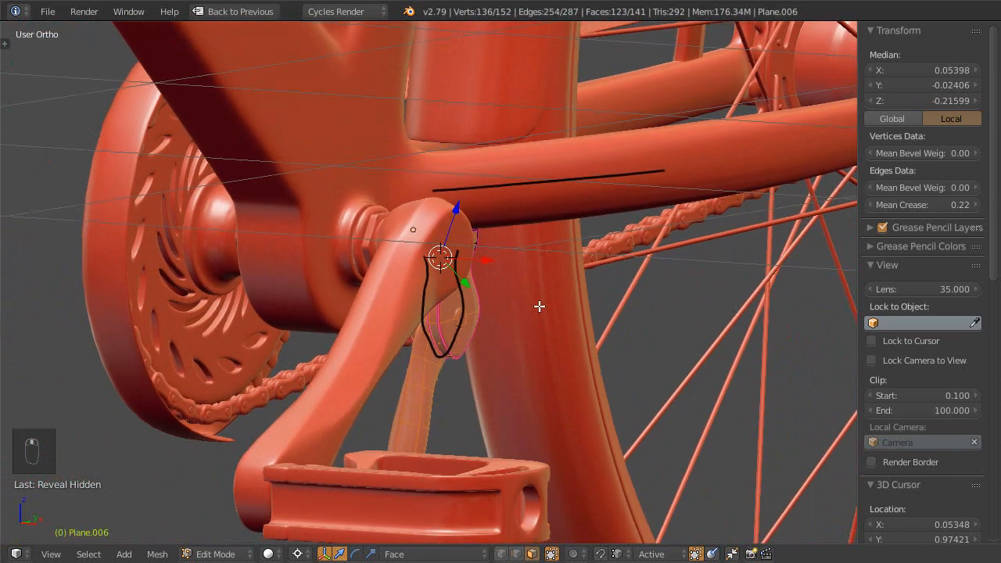
middle_click_drag(616, 179, 521, 287)
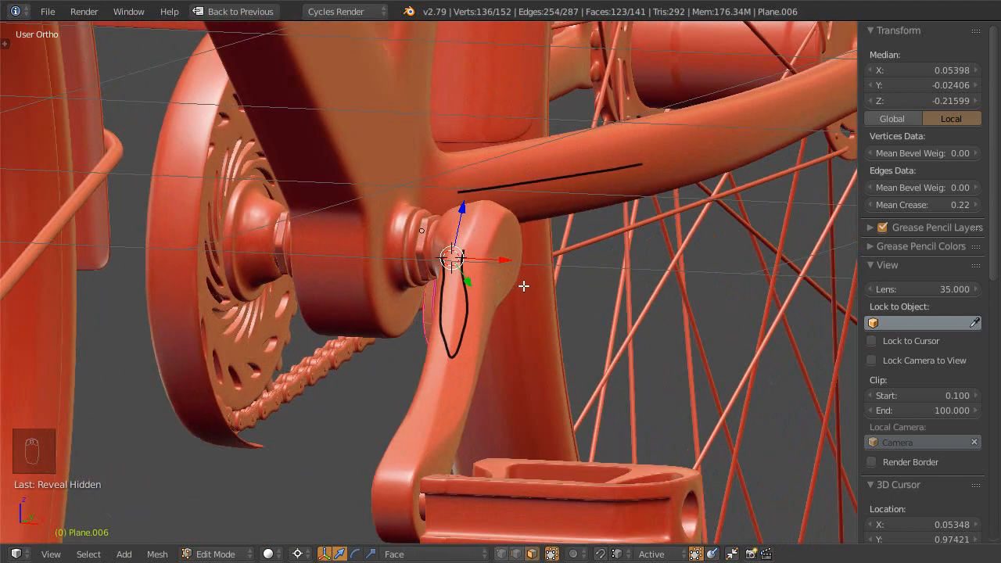
- Hide every object except the kickstand and resume editing its mesh
key("Tab")
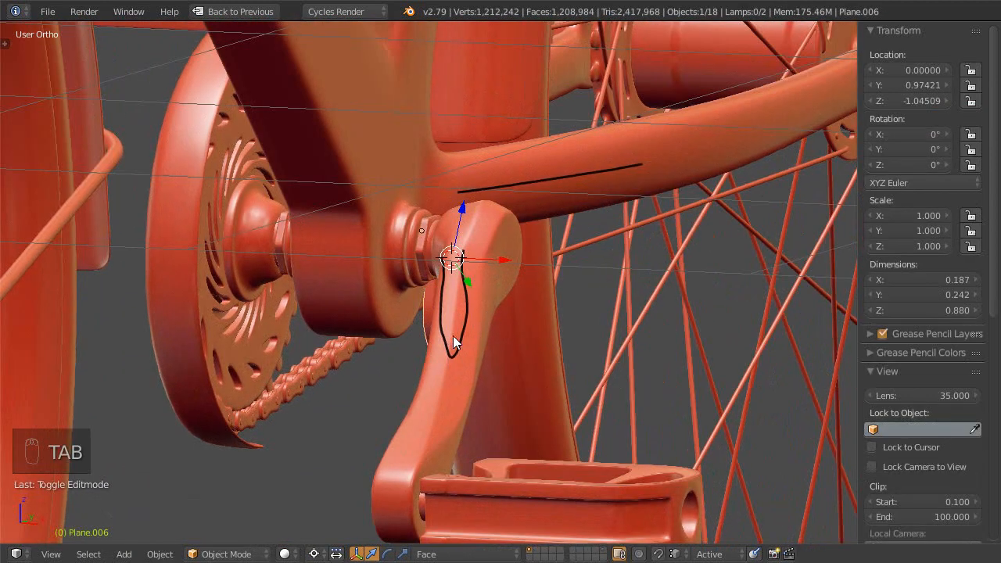
key("shift+h")
key("Tab")
mouse_move(472, 360)
middle_mouse_down()
mouse_move(471, 391)
mouse_move(498, 352)
mouse_move(508, 373)
mouse_move(546, 221)
mouse_move(517, 208)
mouse_move(543, 188)
mouse_move(545, 204)
middle_mouse_up()
- In front view, rotate the selected plates, bolt and arm about the 3D cursor so the arm's lower end swings outward from the wheel
key("KP_1")
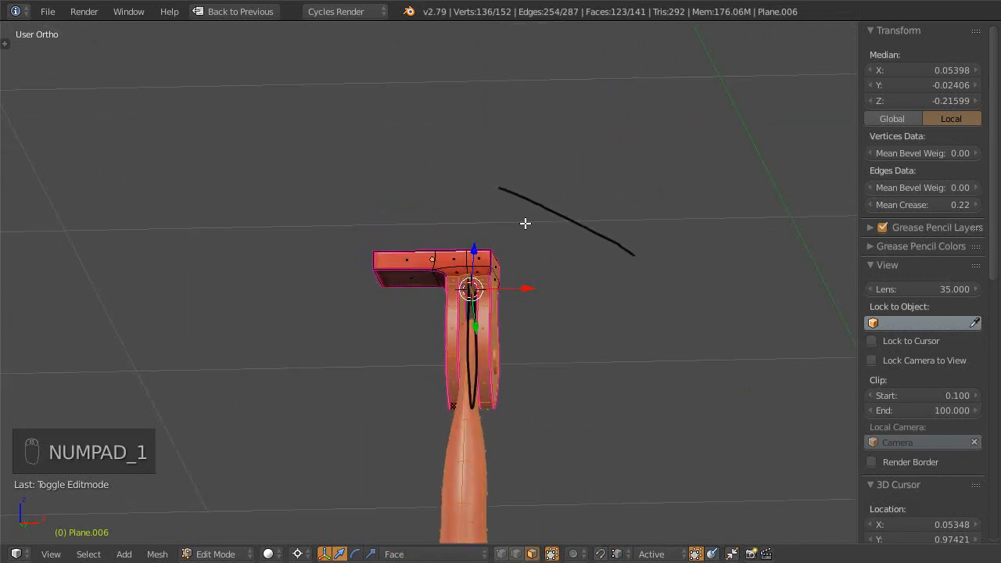
middle_click_drag(530, 250, 494, 152, "shift")
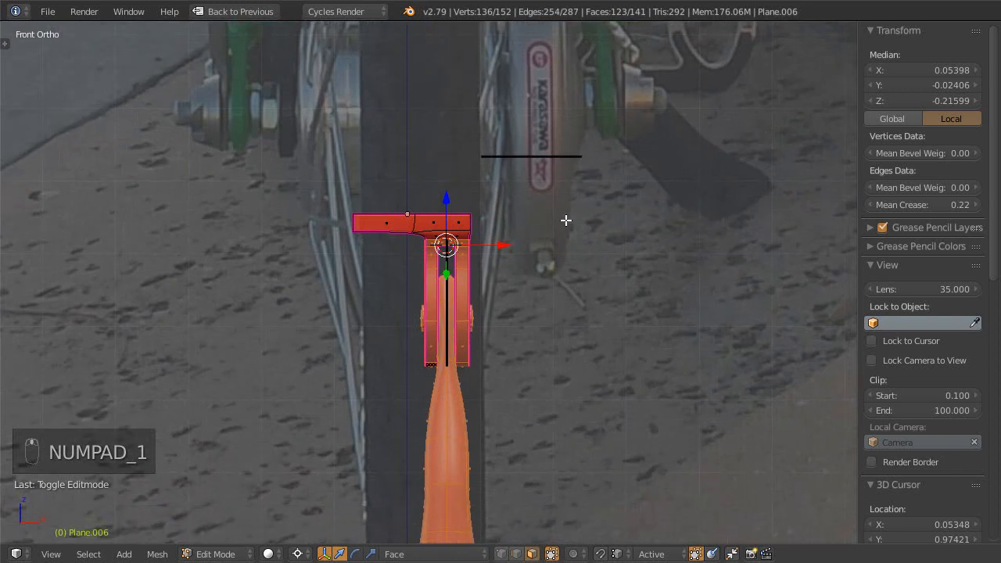
middle_click_drag(566, 220, 559, 224, "ctrl")
middle_click_drag(558, 224, 556, 230, "shift")
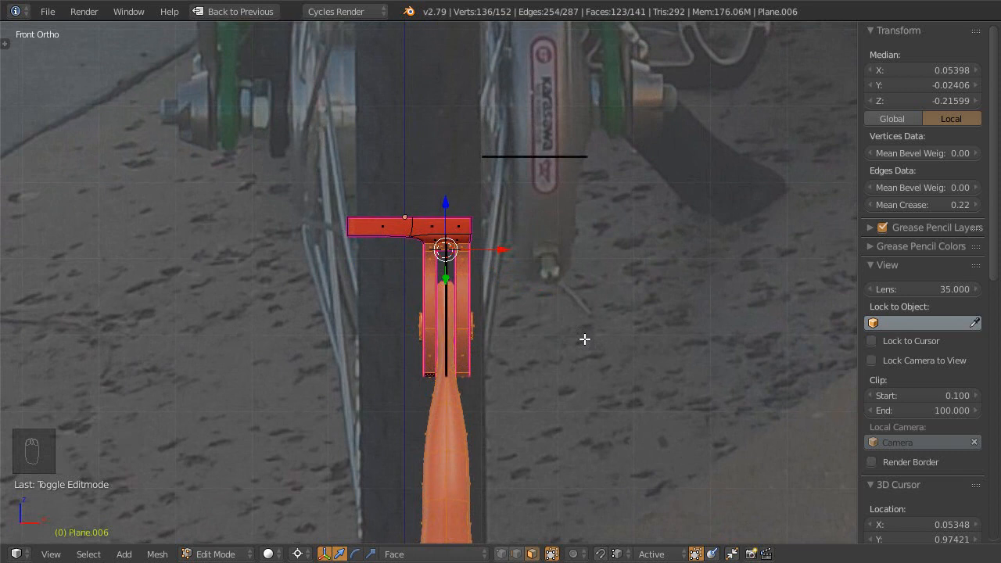
key("r")
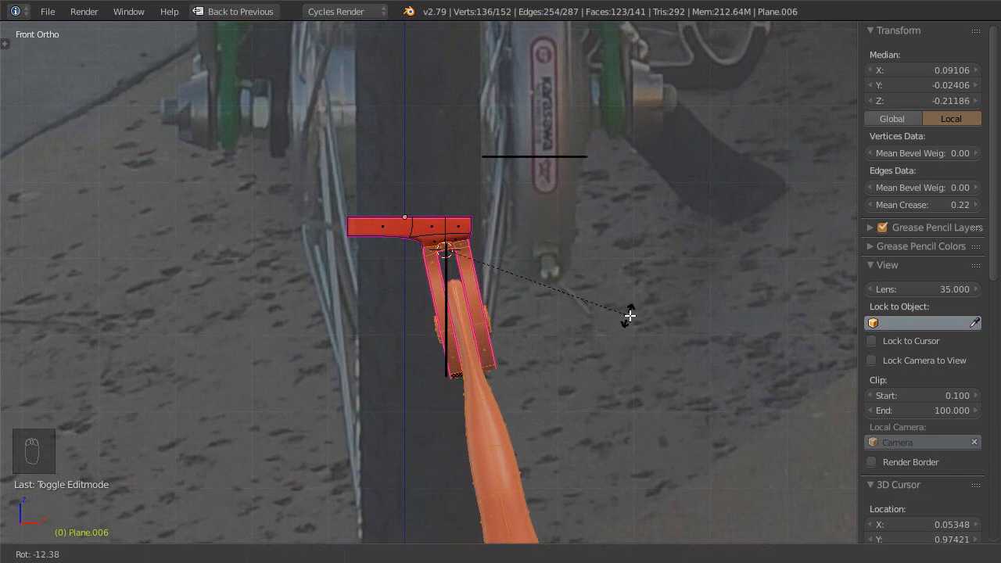
left_click(634, 311)
scroll(556, 270, "down", 4)
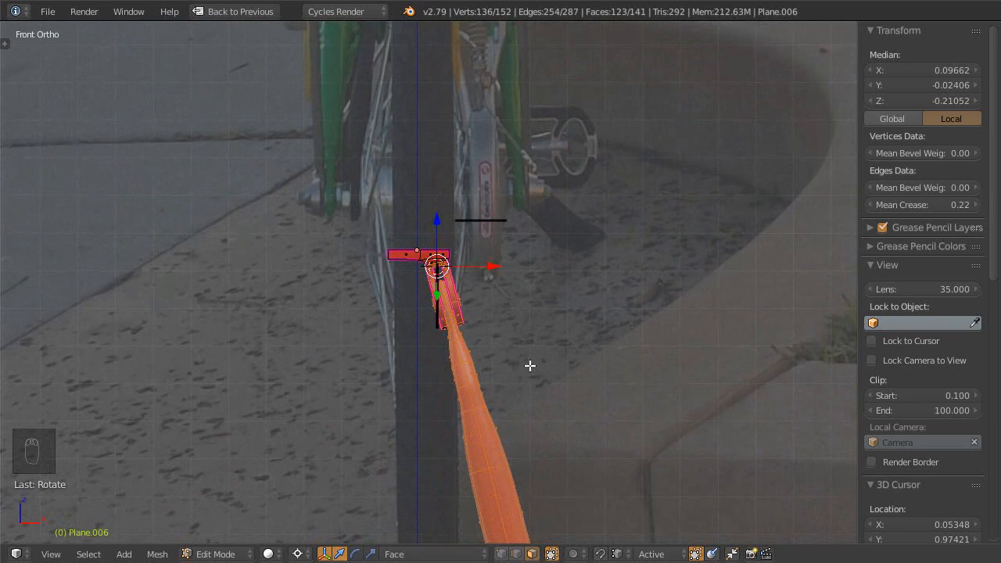
- Set the rotation angle of the selected plates, bolt and arm to exactly -15°
key("t")
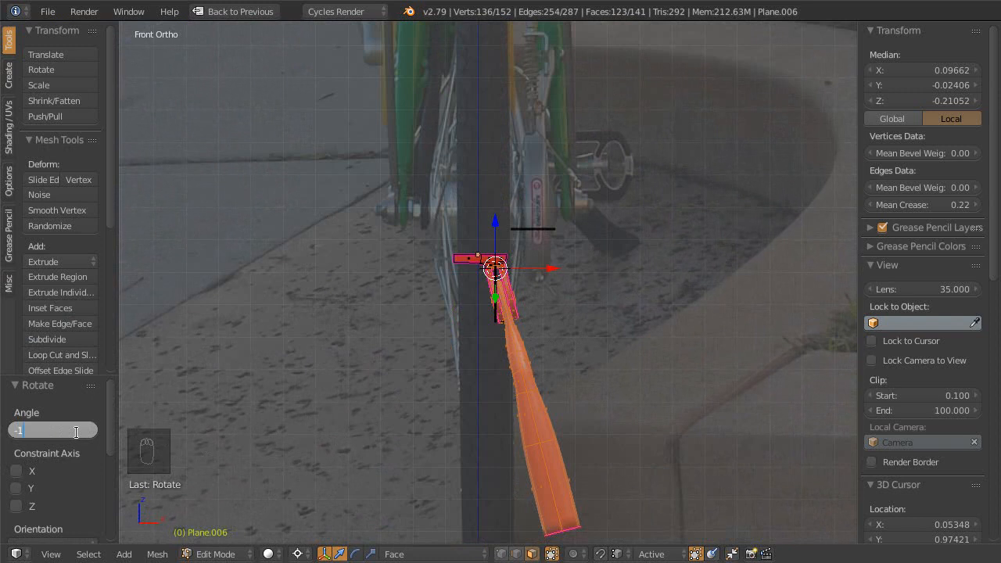
key("Return")
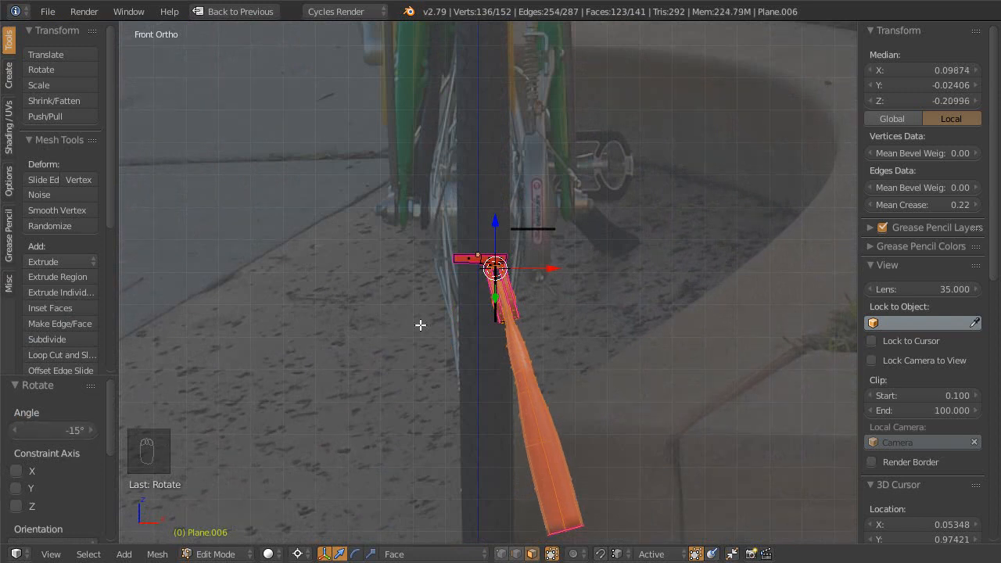
- Select the bolt's end faces on both sides of the bracket and snap the 3D cursor to the selection
middle_click_drag(447, 378, 461, 314, "ctrl")
middle_click_drag(564, 325, 605, 262)
scroll(556, 248, "up", 2)
right_click(557, 250)
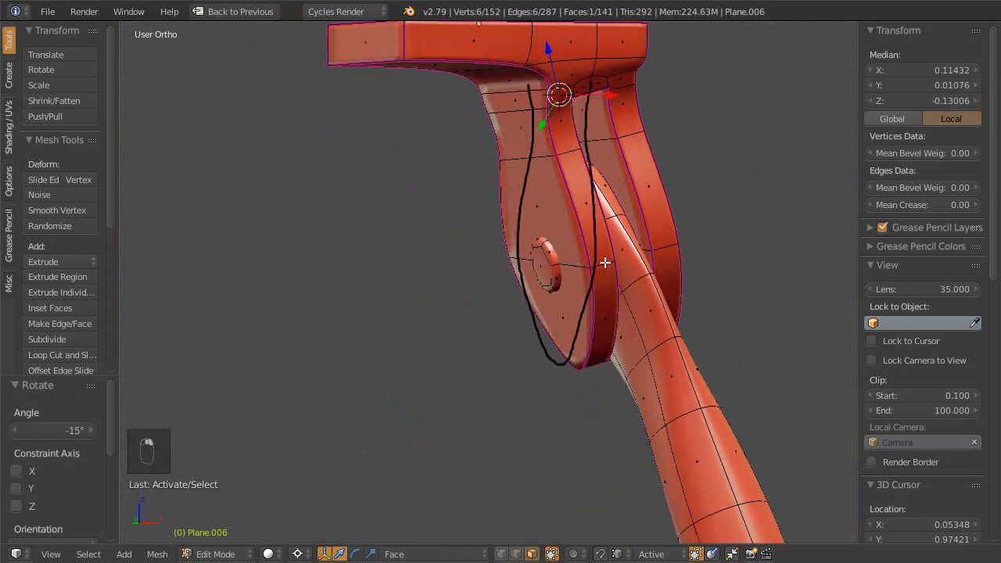
middle_click_drag(539, 268, 549, 214)
key("shift+s")
left_click(532, 180)
- Delete the Face and LockTemp custom orientations and create a new Face orientation from the outer bracket plate's side face
right_click(550, 217)
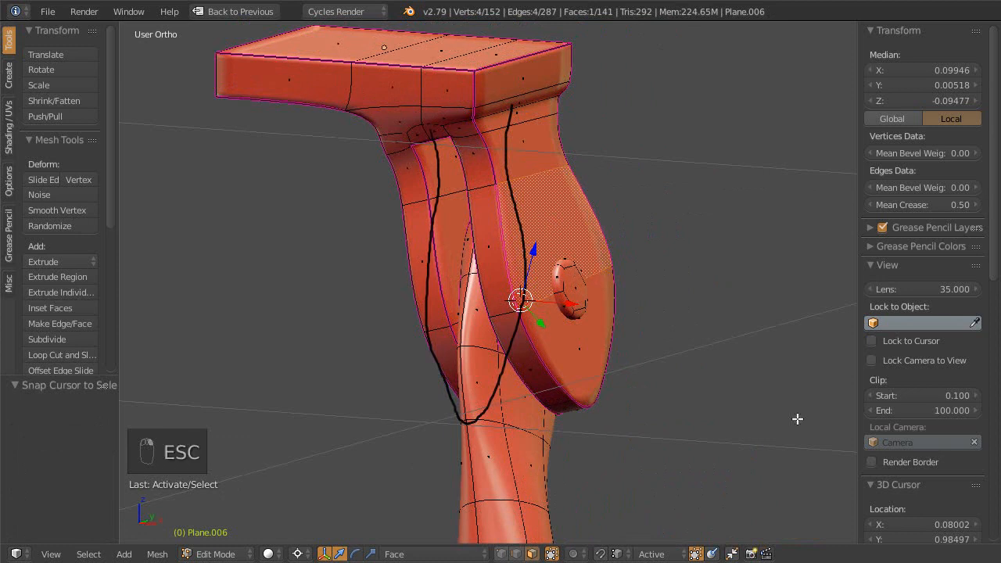
scroll(925, 473, "down", 15)
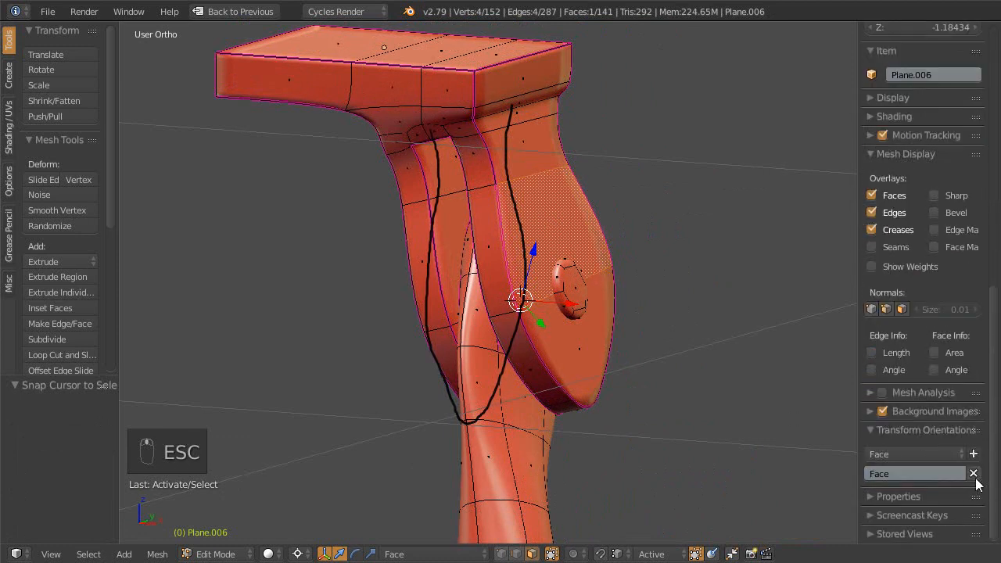
left_click(973, 474)
left_click(952, 457)
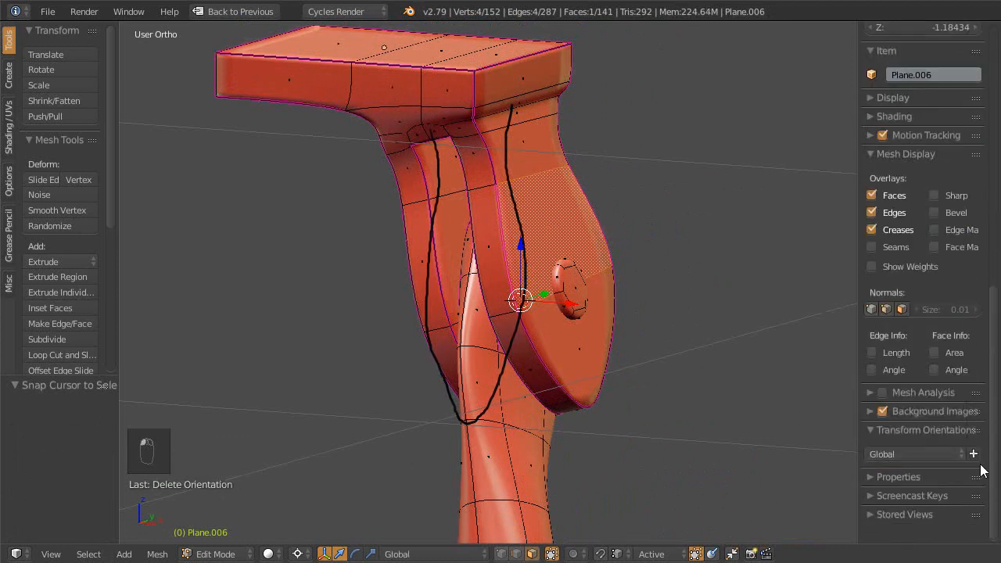
left_click(937, 454)
left_click(863, 204)
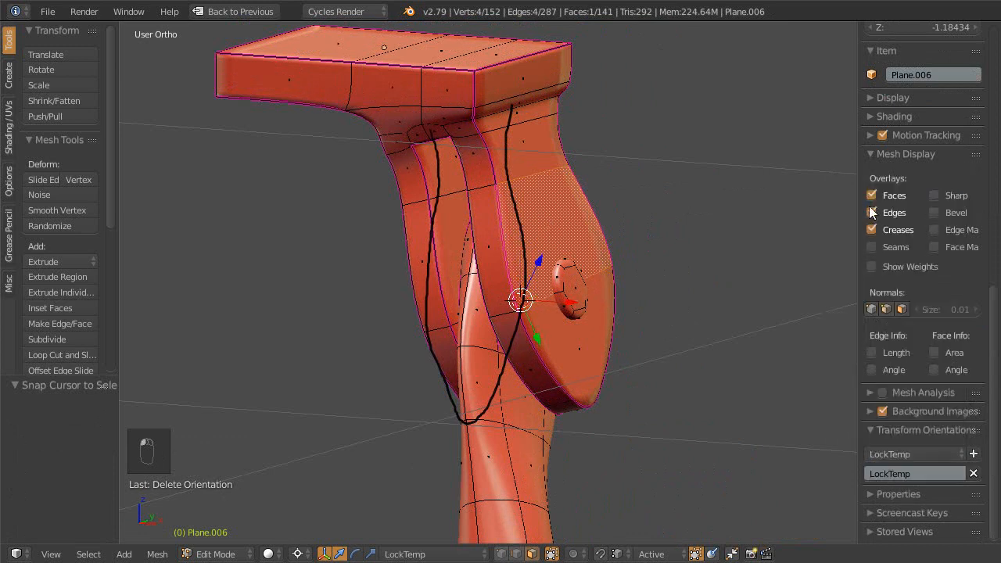
left_click(973, 474)
left_click(922, 455)
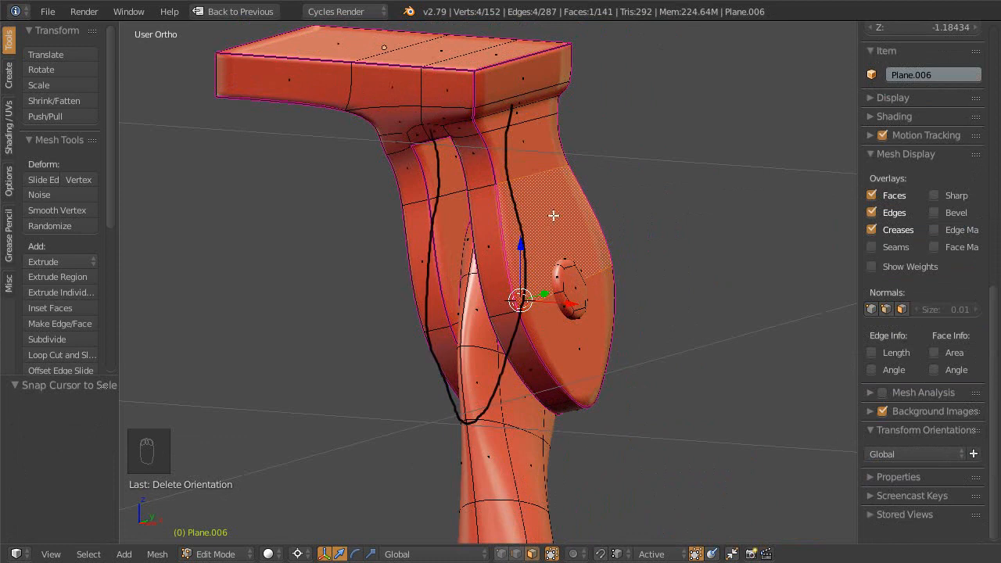
key("ctrl+alt+space")
- Select both end faces of the bolt again and snap the 3D cursor to their midpoint
scroll(539, 211, "down", 4)
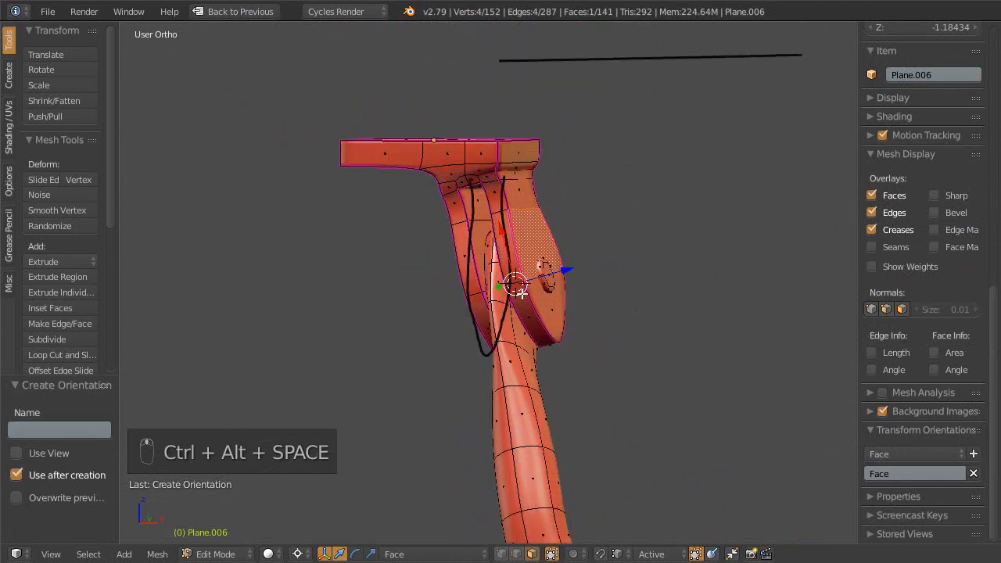
scroll(520, 310, "up", 2)
right_click(539, 294)
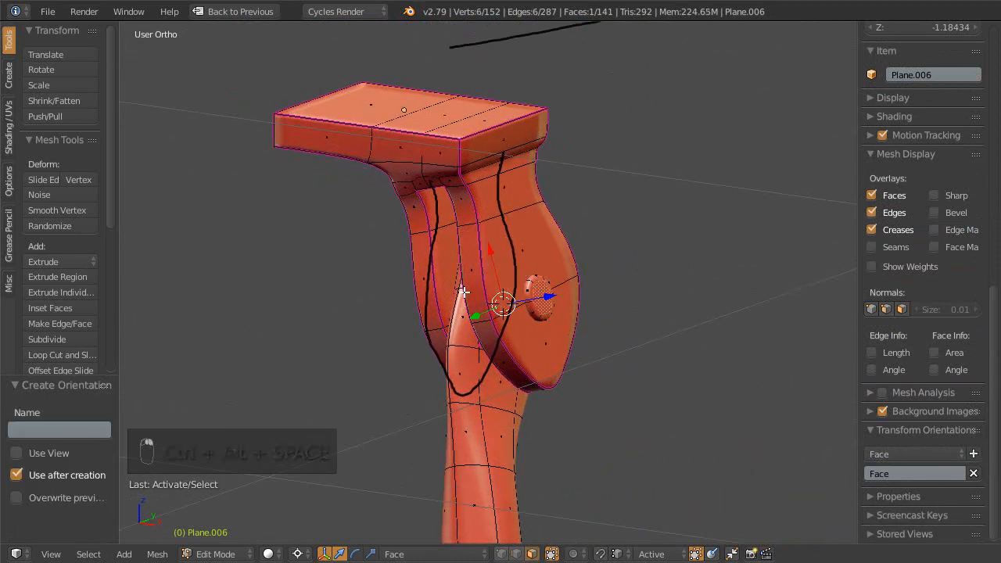
middle_click_drag(456, 293, 516, 295)
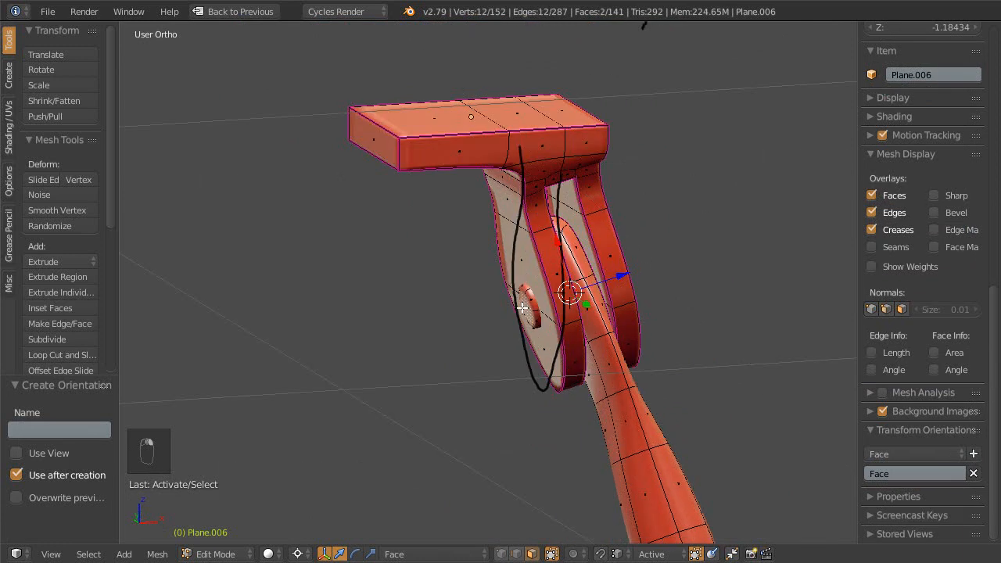
key("shift+s")
left_click(522, 308)
- Clear the selection and select only the linked faces of the kickstand's arm
scroll(501, 308, "down", 3)
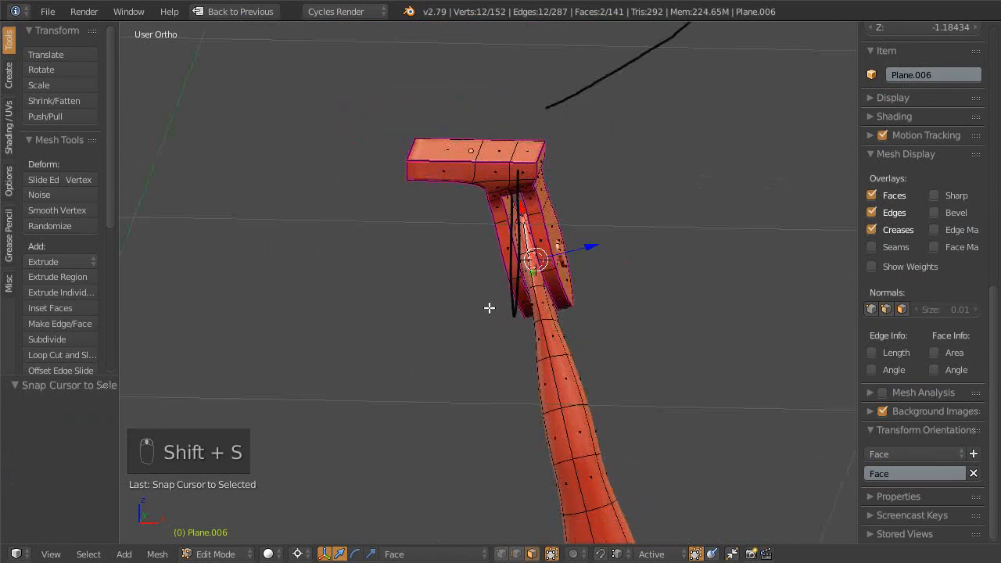
middle_click_drag(489, 309, 490, 326)
key("a")
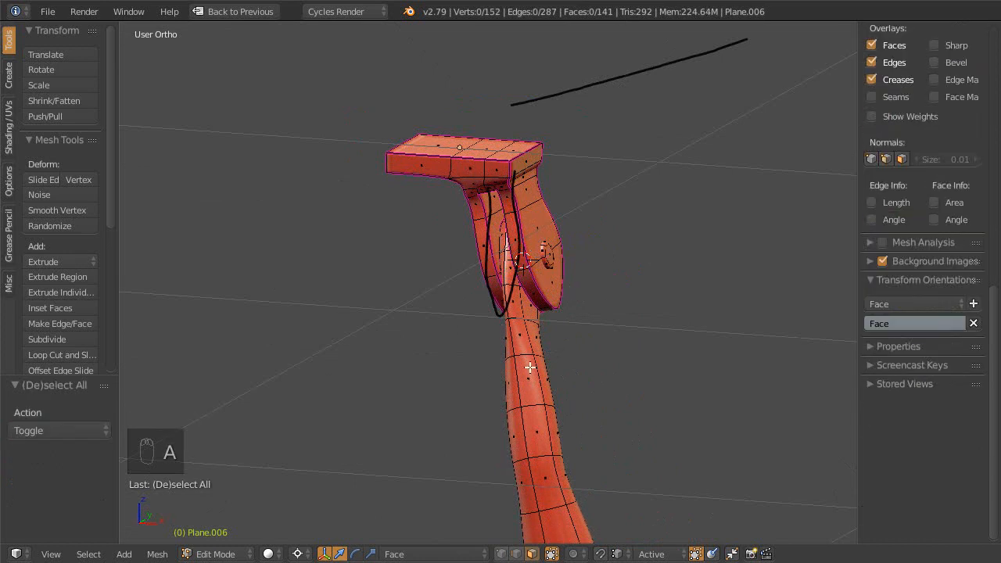
key("l")
scroll(527, 297, "down", 3)
middle_click_drag(527, 298, 447, 250)
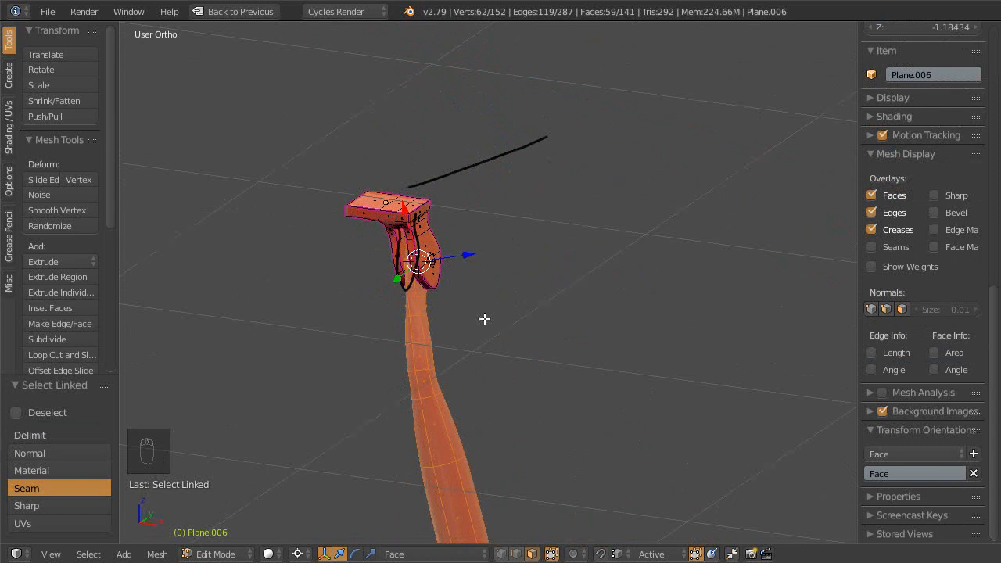
- Try folding the arm up around the bolt along the Face Z axis, checking it in angled and top views
key("r")
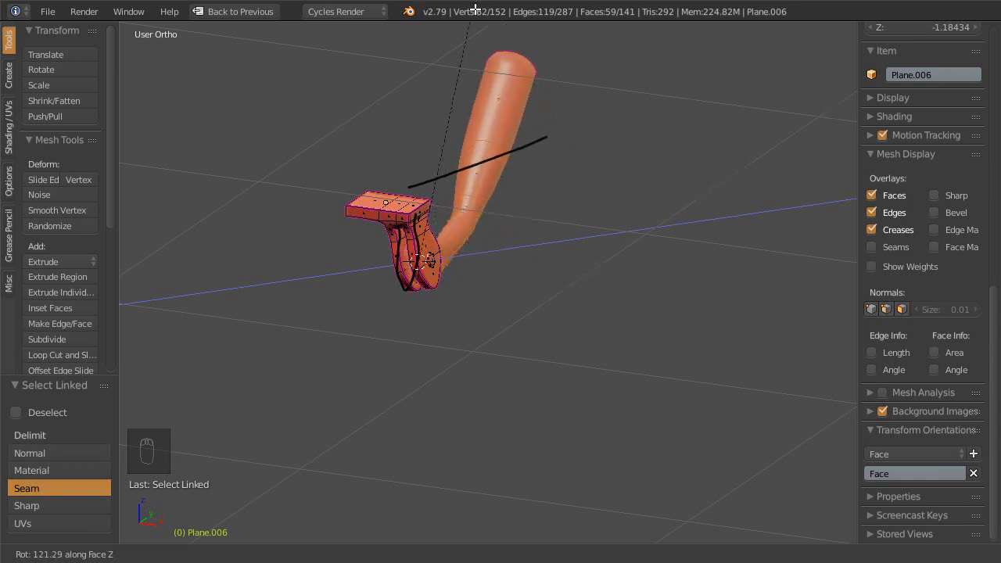
left_click(487, 253)
middle_click_drag(487, 252, 526, 279)
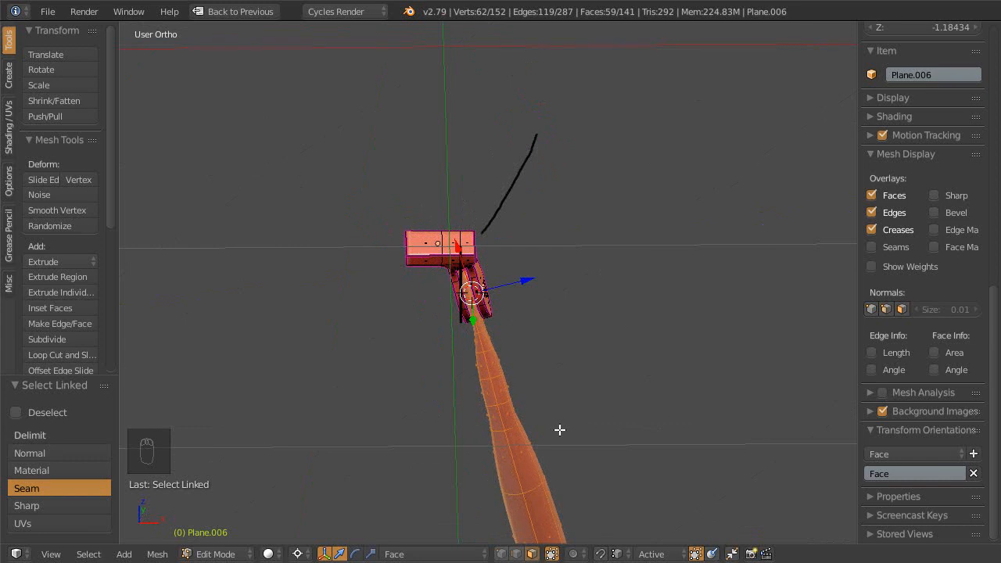
key("r")
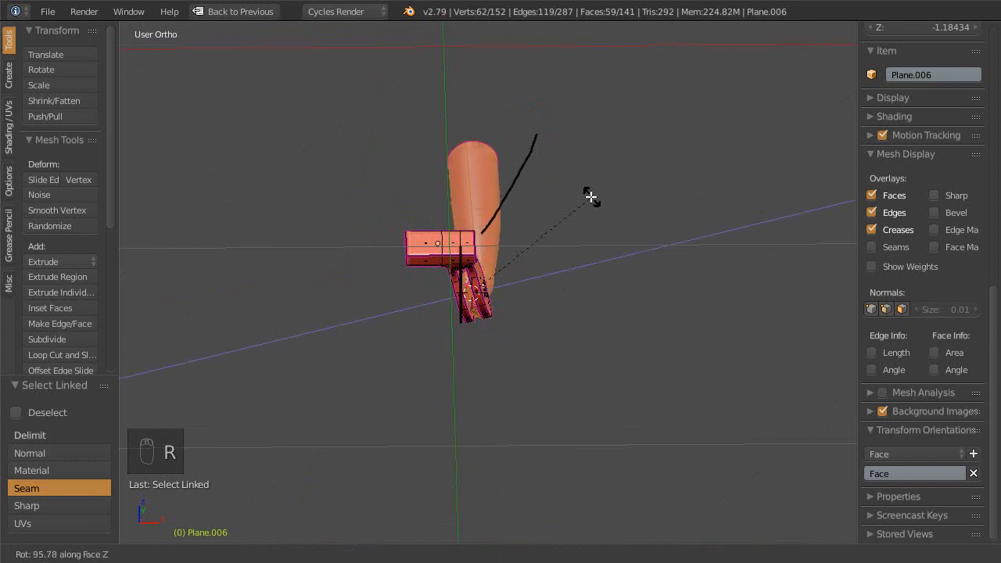
right_click(573, 154)
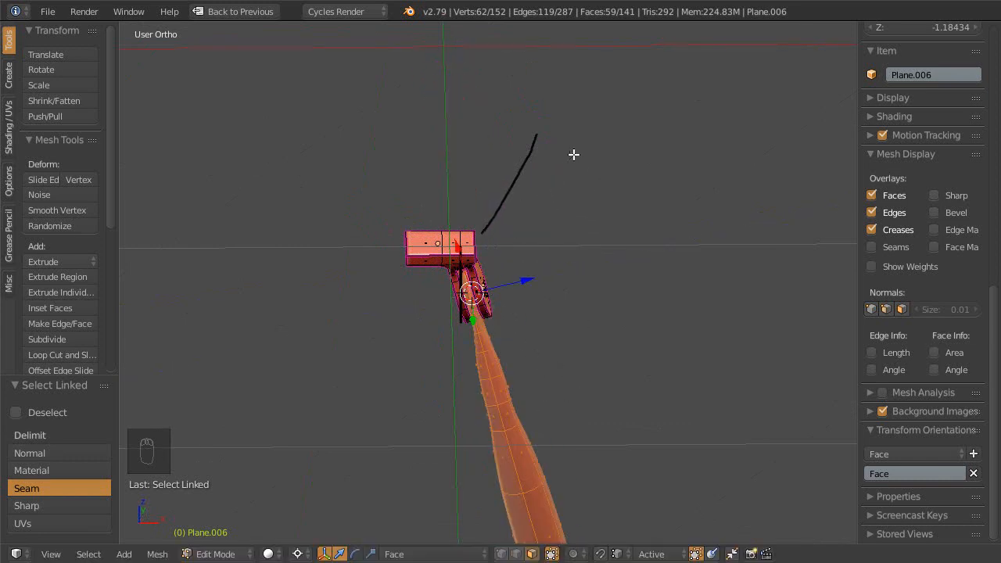
key("KP_7")
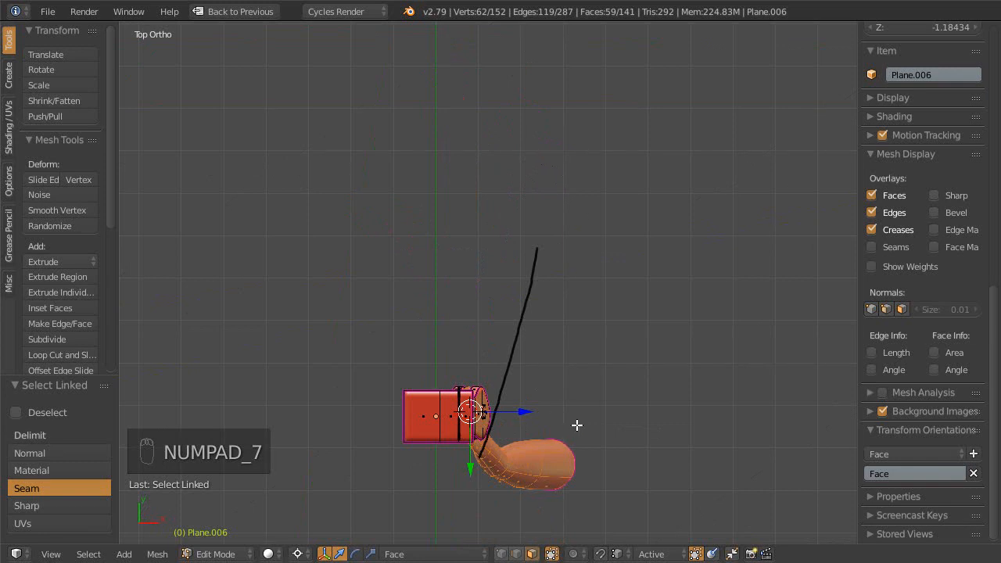
key("r")
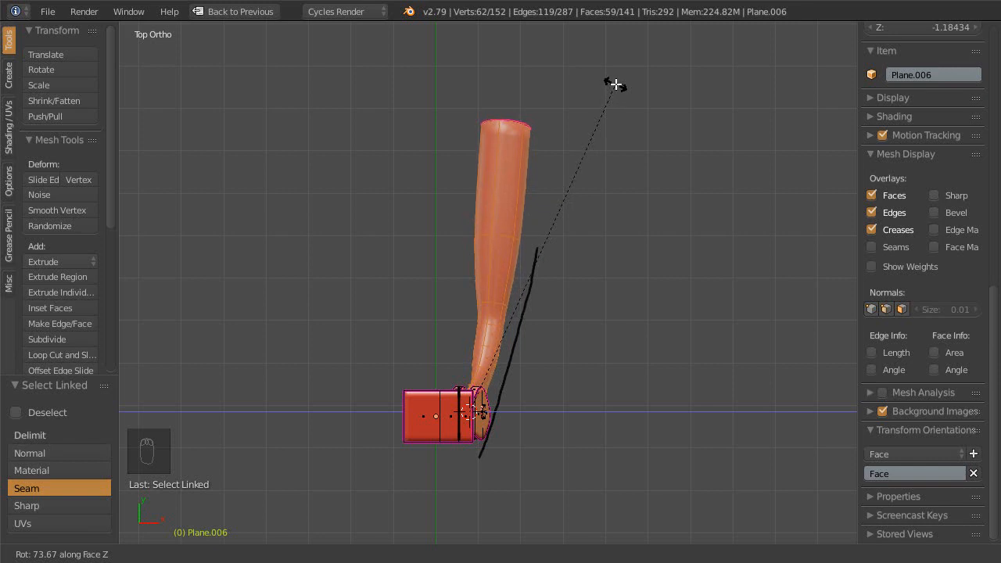
right_click(614, 94)
- Try rotating the arm in bottom view, freely and along Face Z, against the traced chainstay line
middle_click_drag(550, 259, 503, 247)
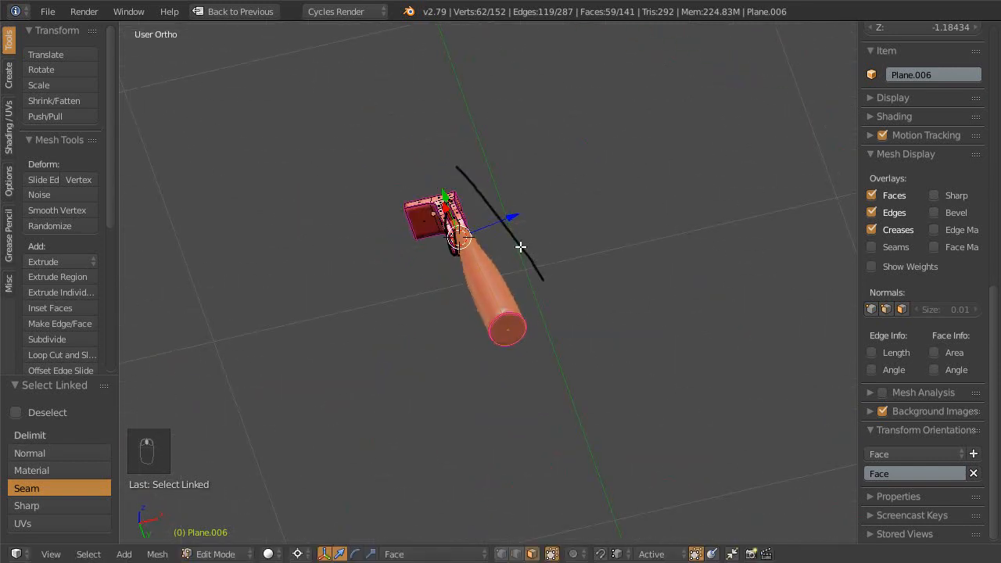
key("ctrl+KP_7")
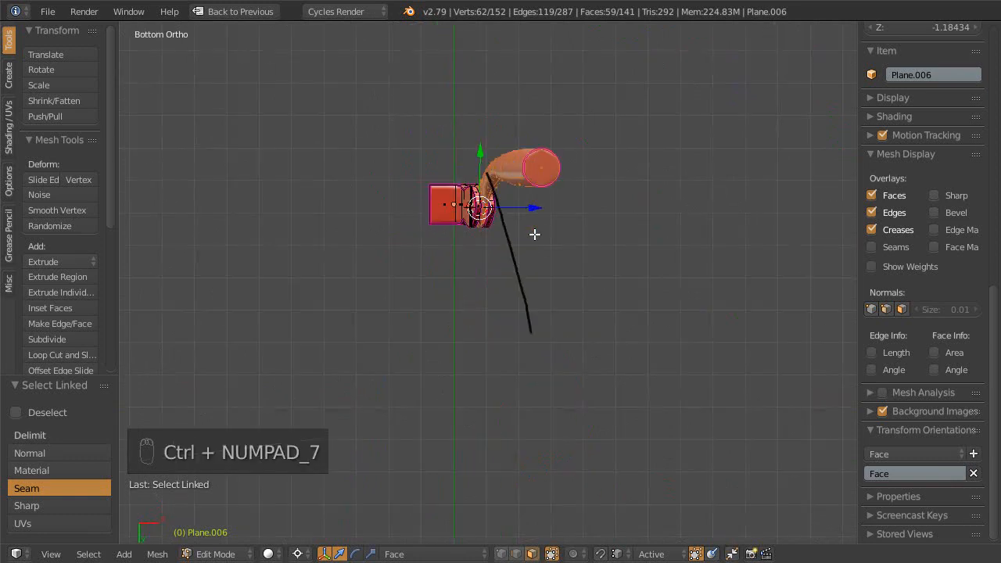
key("r")
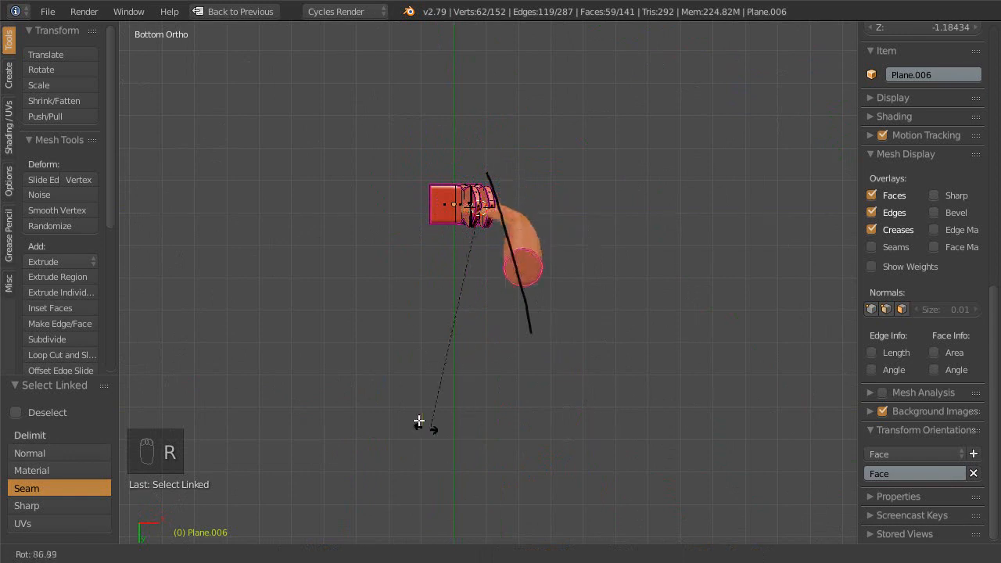
right_click(542, 186)
scroll(539, 276, "up", 1)
key("r")
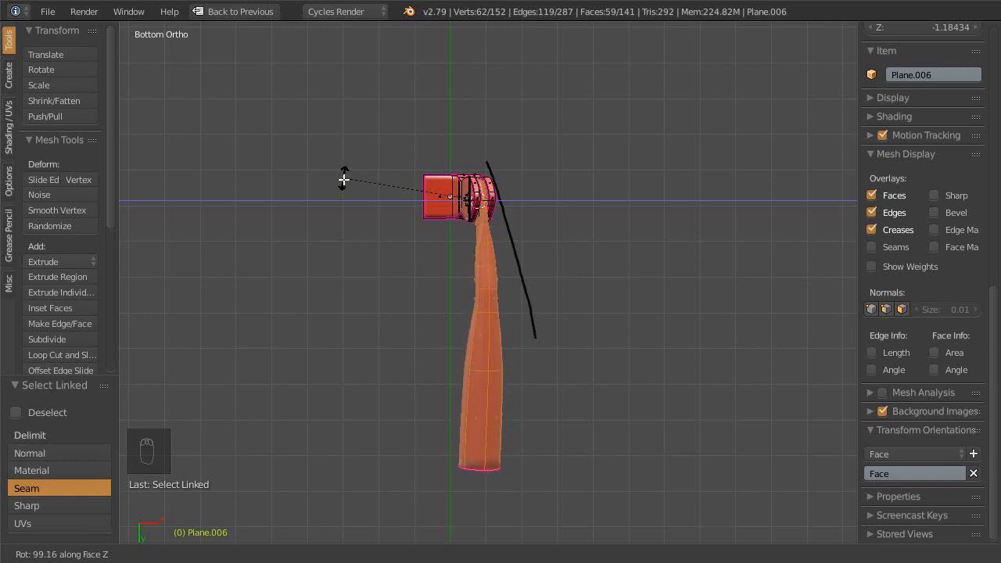
right_click(345, 188)
middle_click_drag(549, 199, 556, 231, "ctrl")
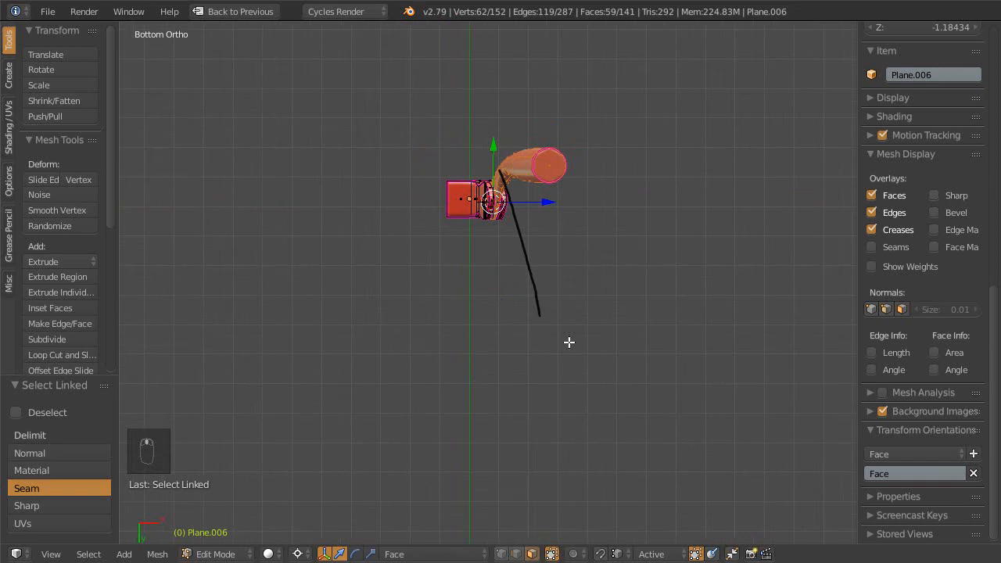
- Reveal all hidden bicycle parts and resume editing the kickstand's mesh in bottom view
middle_click_drag(570, 287, 557, 312)
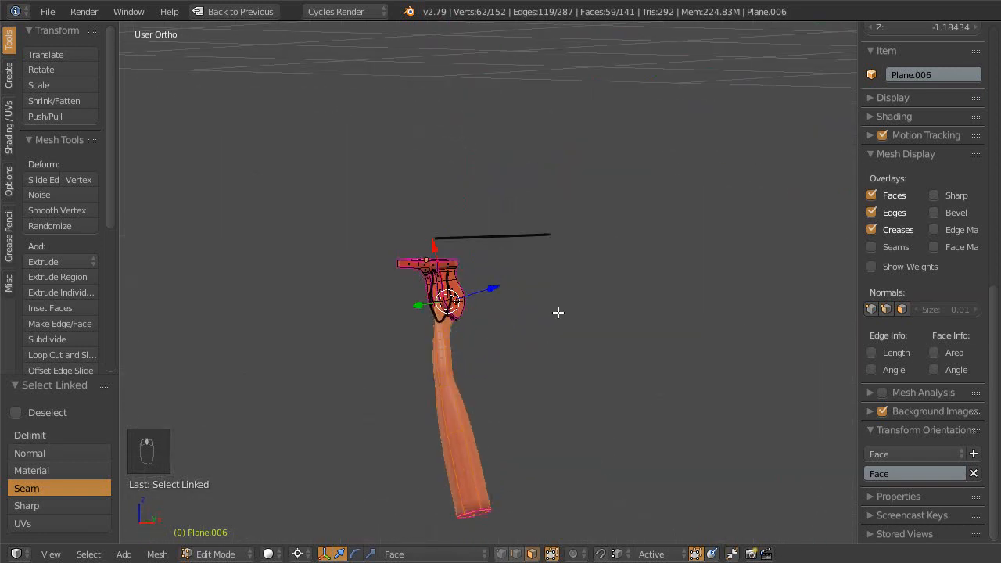
key("Tab")
key("alt+h")
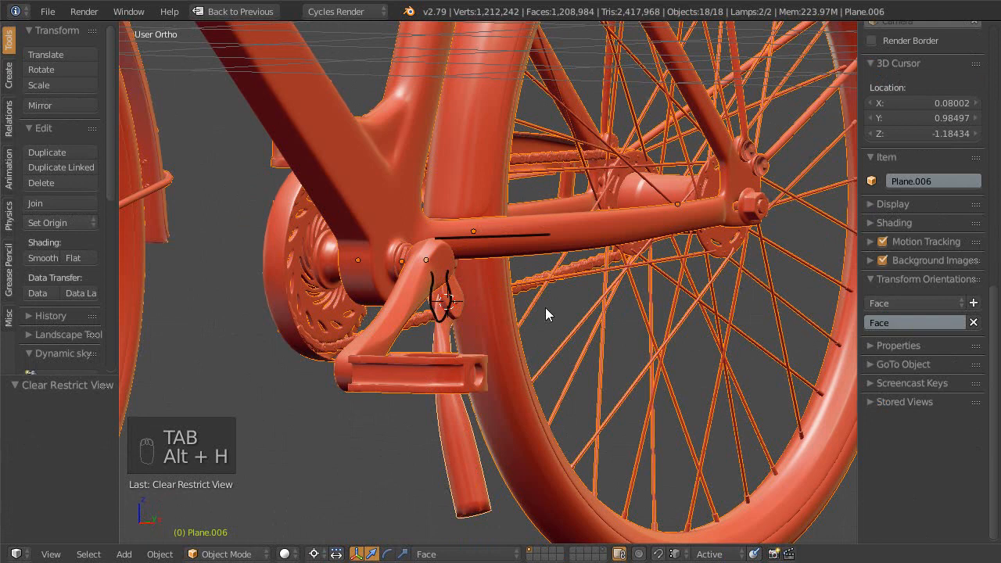
key("ctrl+KP_7")
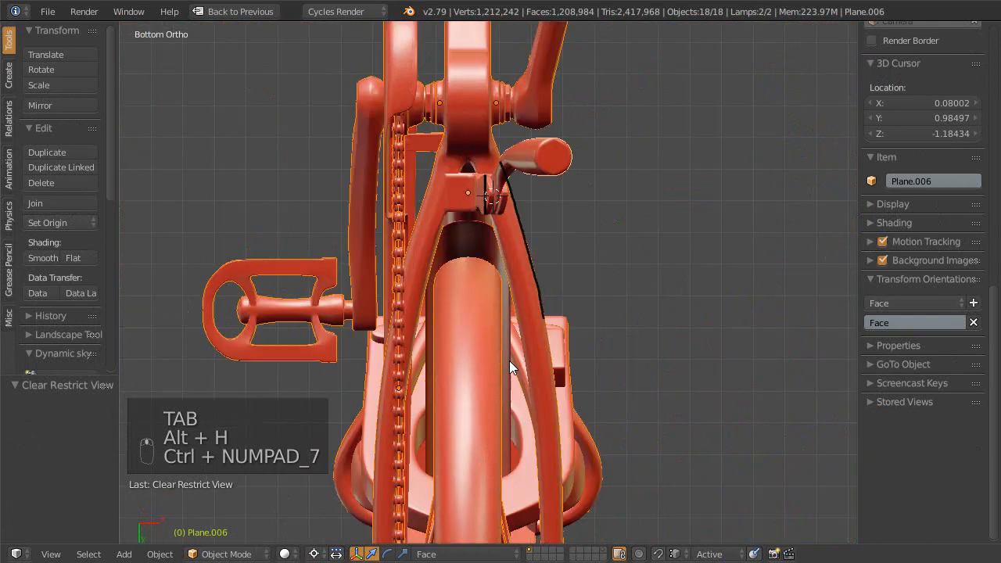
key("Tab")
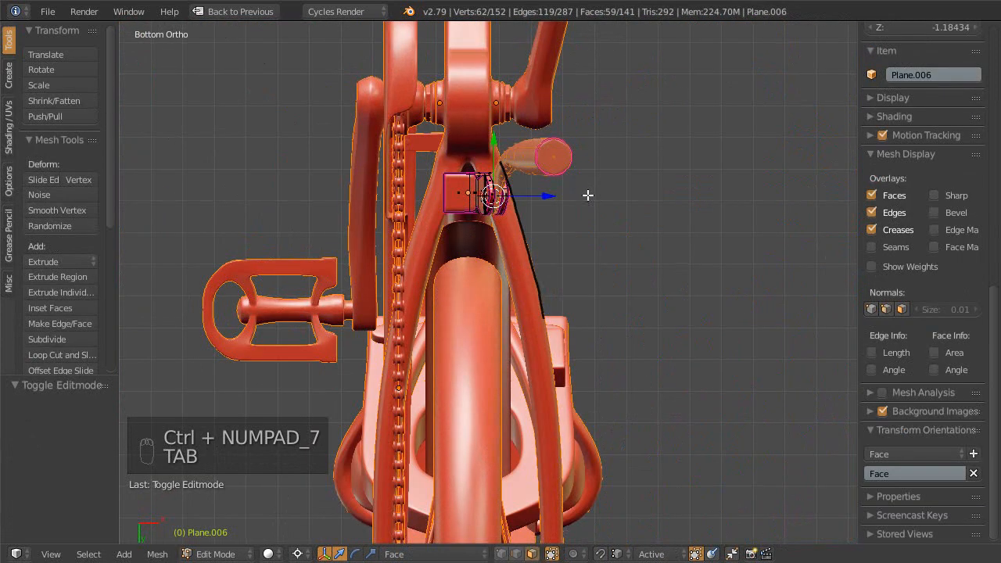
- Try folding the arm back along the Face Z axis between the rear wheel and the chainstay, and inspect its clearance
key("Escape")
scroll(599, 213, "up", 1, "shift")
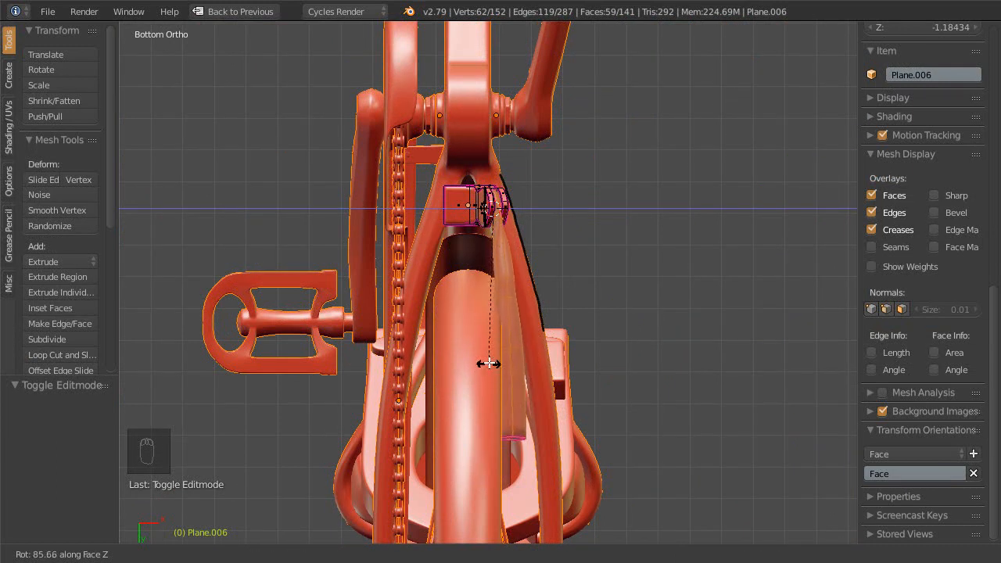
left_click(497, 335)
middle_click_drag(497, 336, 521, 366)
scroll(540, 289, "up", 3)
middle_click_drag(543, 257, 495, 295)
scroll(519, 272, "up", 1)
- Return to object mode, hide every object except the kickstand, and select the kickstand
key("Tab")
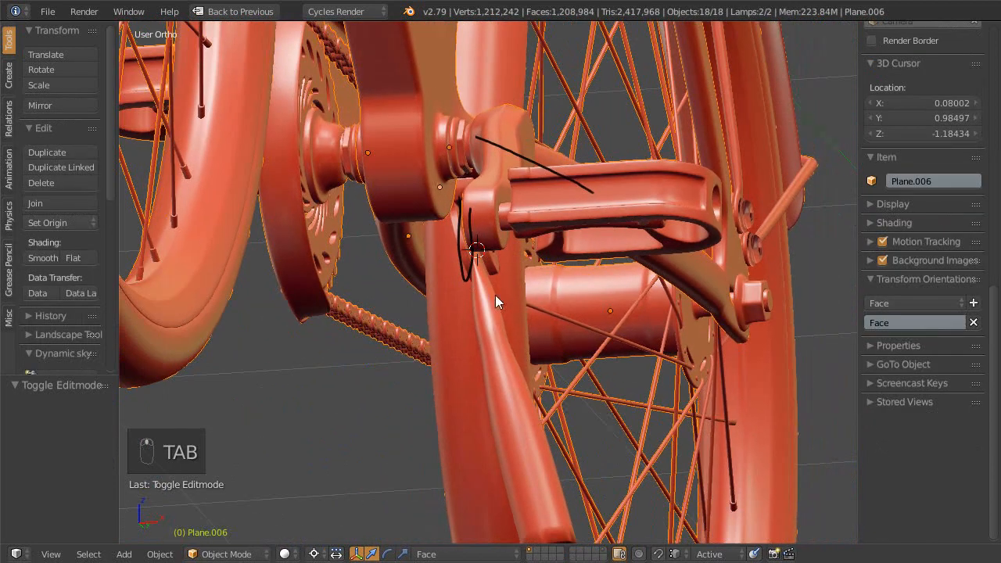
right_click(489, 310)
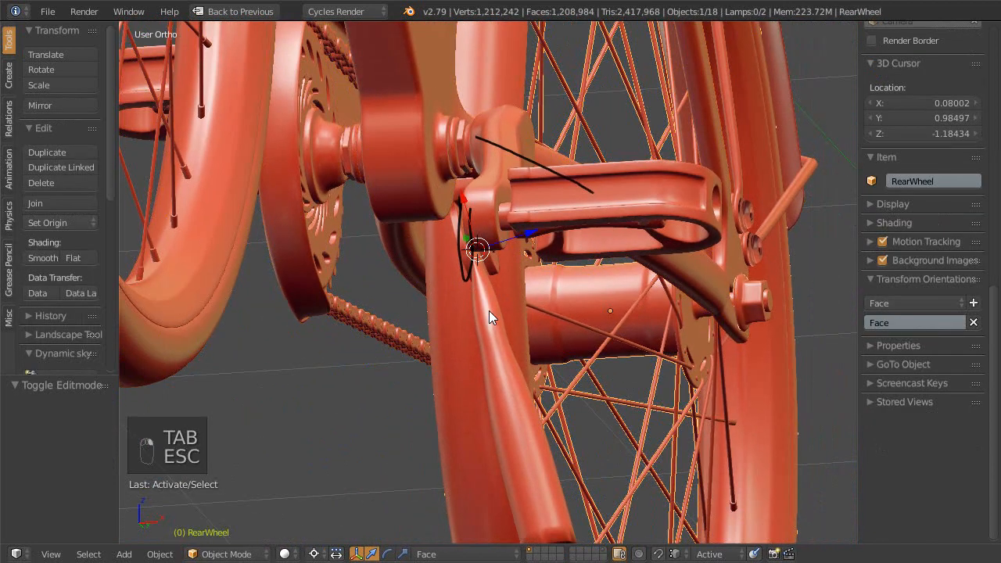
right_click(488, 312)
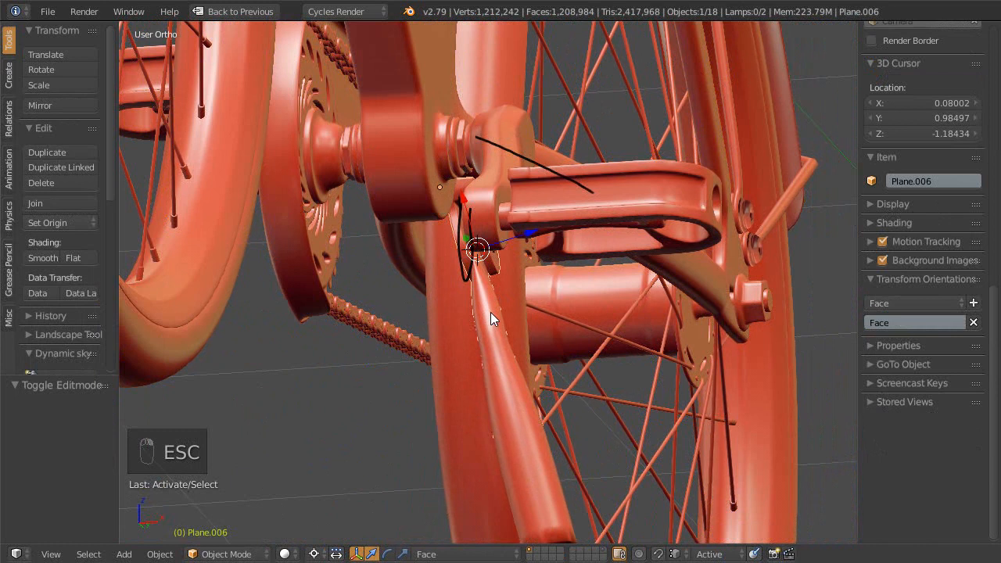
key("ctrl+i")
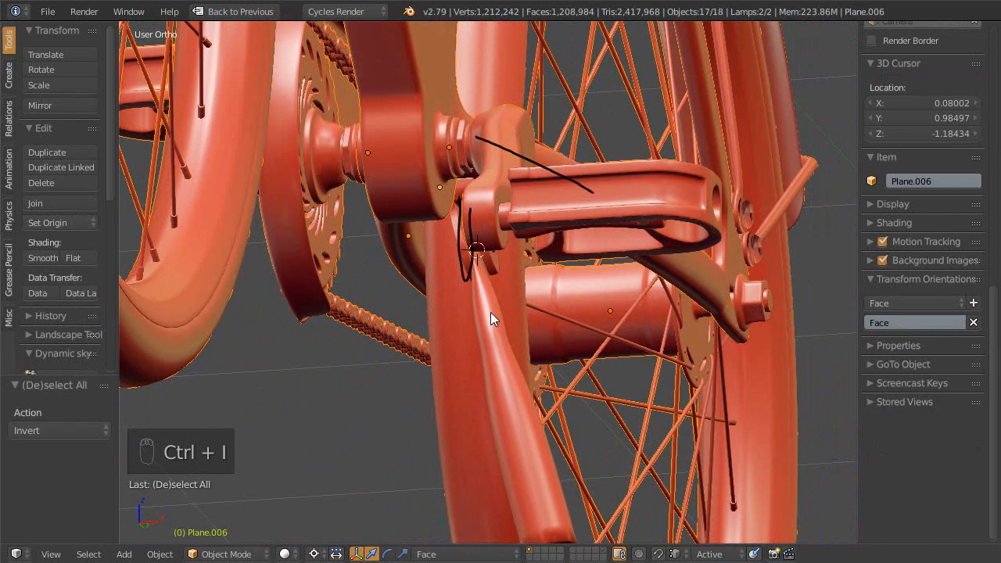
key("h")
middle_click_drag(495, 311, 454, 307, "ctrl")
right_click(494, 310)
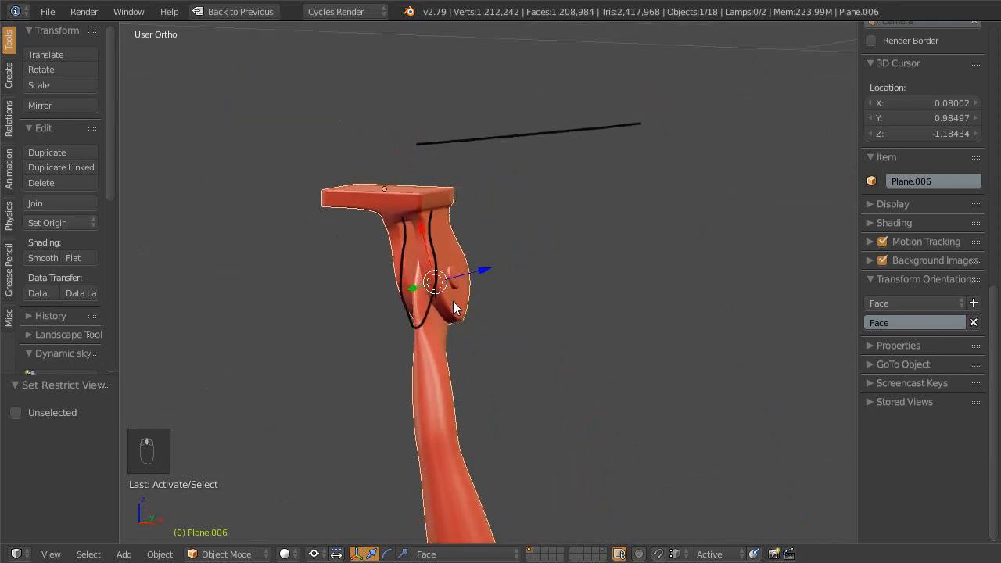
- Edit the kickstand's mesh in edge mode and snap the 3D cursor to the middle edge in the gap between the two bracket plates
middle_click_drag(445, 270, 444, 257, "ctrl")
middle_click_drag(444, 256, 476, 292, "shift")
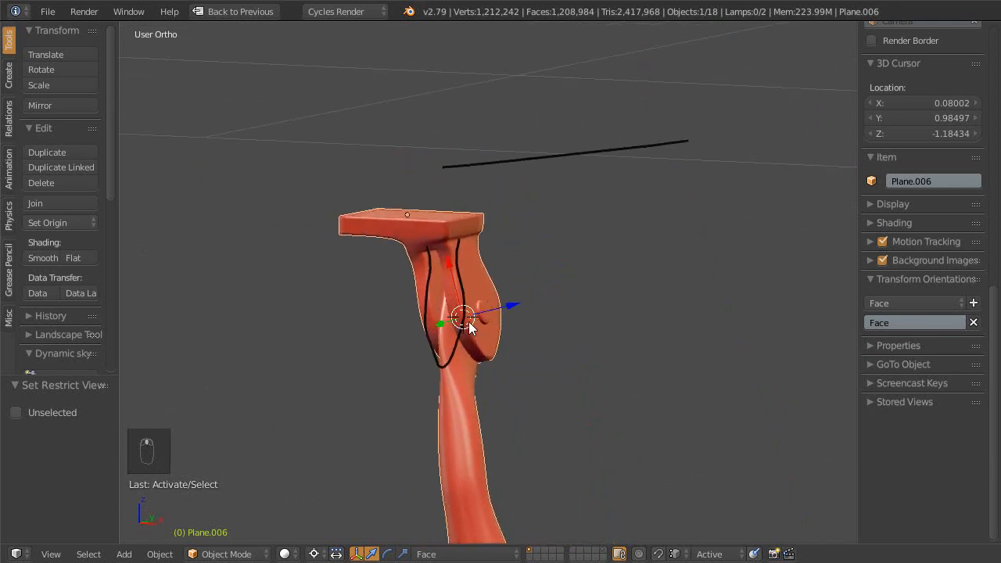
key("Tab")
middle_click_drag(459, 349, 504, 352)
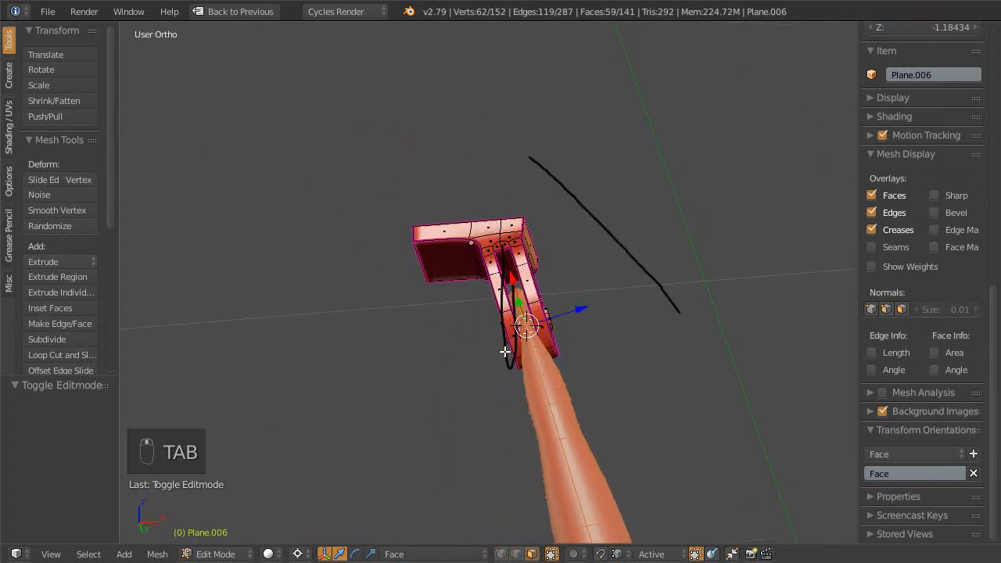
key("shift+b")
left_click_drag(462, 196, 574, 351)
key("Escape")
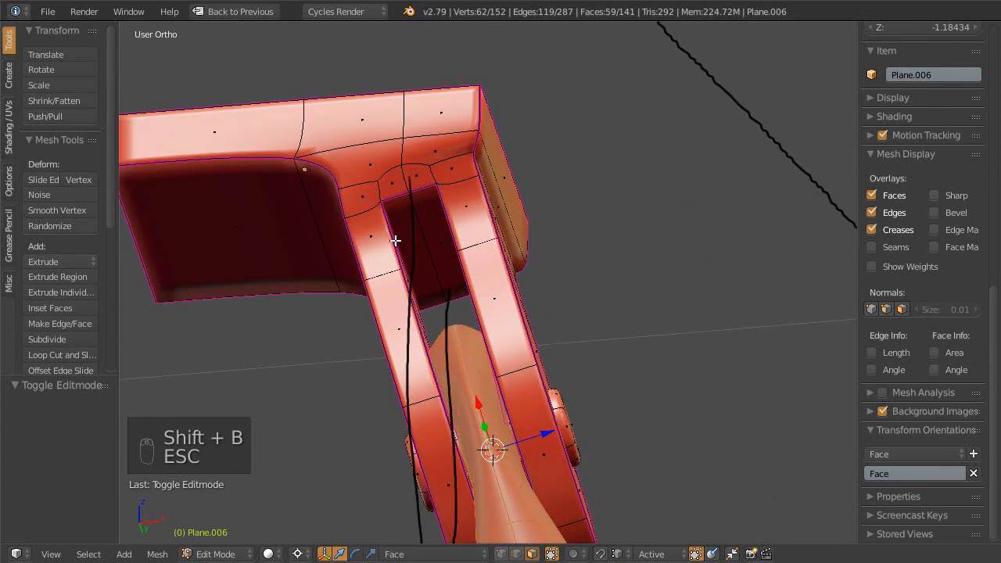
key("ctrl+Tab")
left_click(409, 224)
right_click(429, 252)
key("Escape")
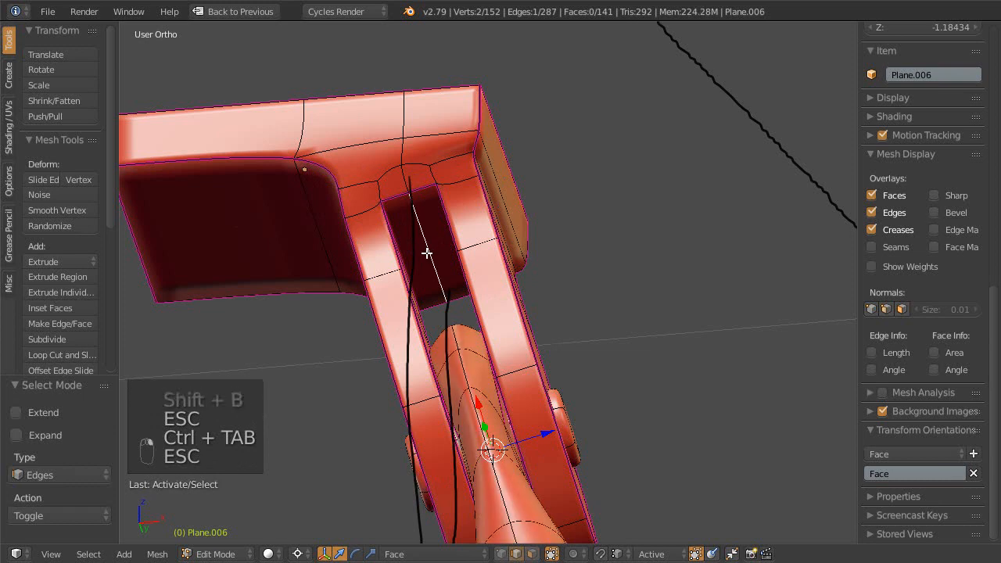
key("shift+s")
left_click(427, 248)
scroll(429, 190, "down", 5)
middle_click_drag(443, 301, 484, 356)
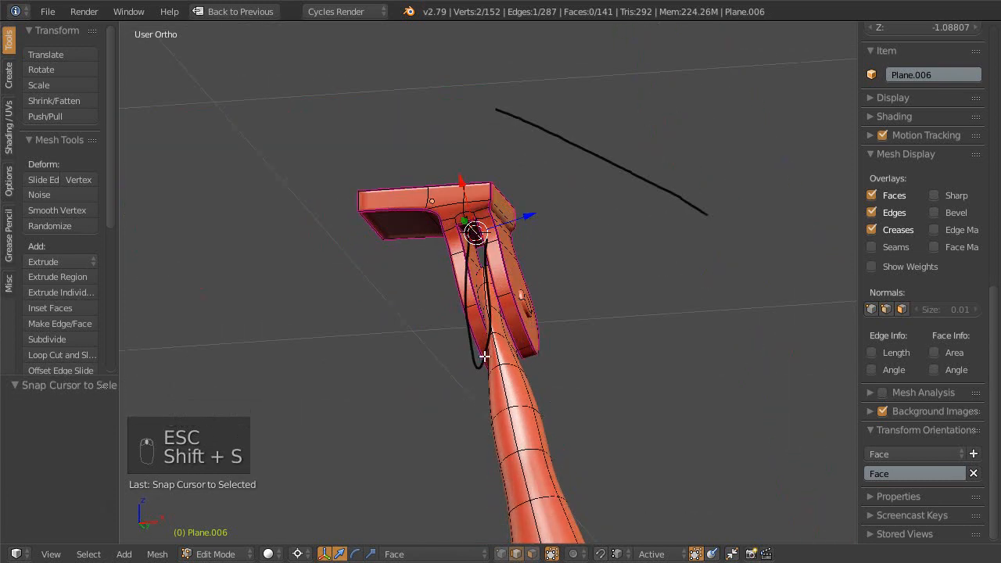
- Select the linked arm and bolt parts, then add the bracket plates in face mode by growing from their end faces
key("a")
key("a")
key("a")
key("a")
middle_click_drag(499, 431, 507, 365)
key("l")
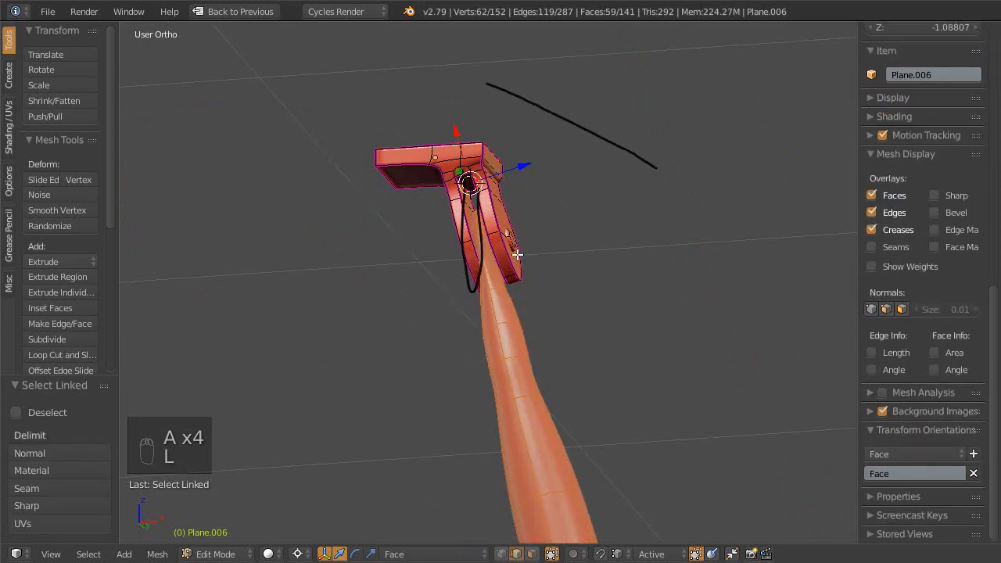
scroll(520, 258, "up", 4)
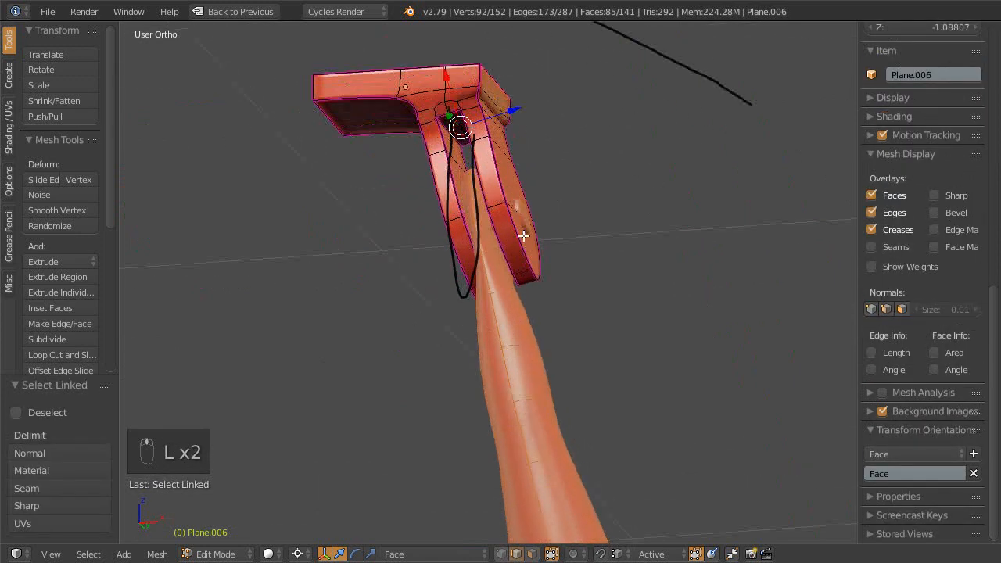
key("ctrl+Tab")
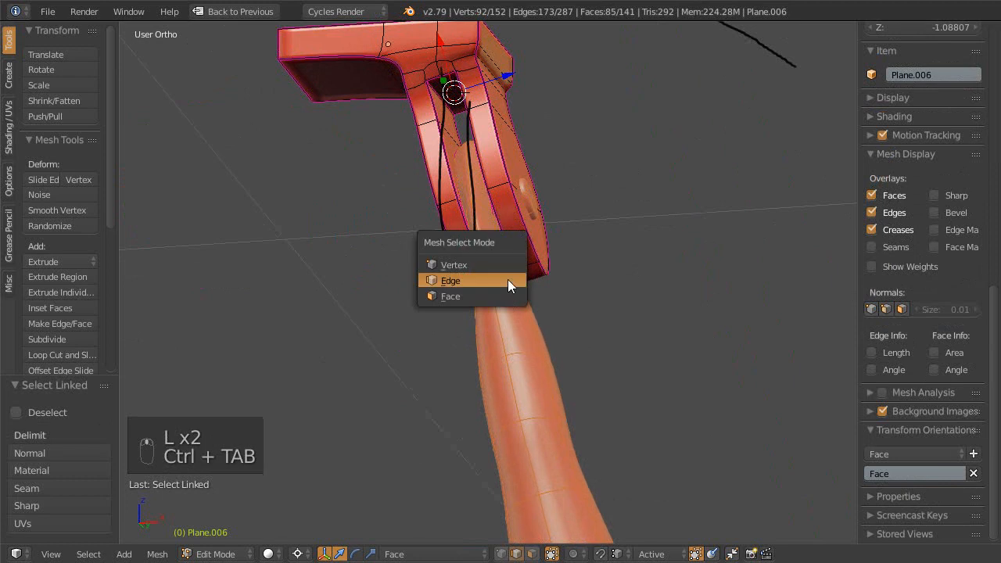
left_click(510, 293)
middle_click_drag(488, 286, 470, 295)
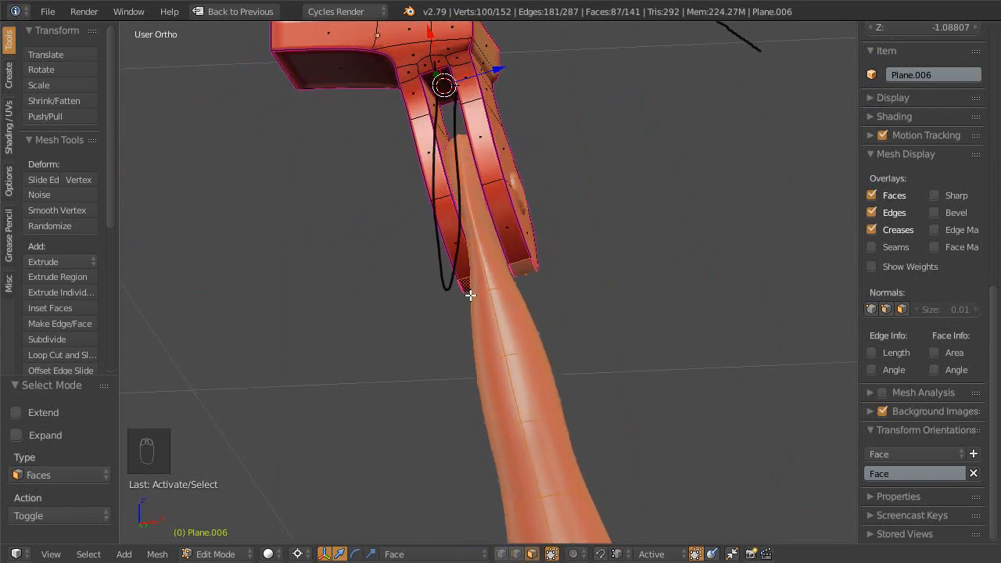
key("ctrl+KP_Add")
key("ctrl+KP_Add")
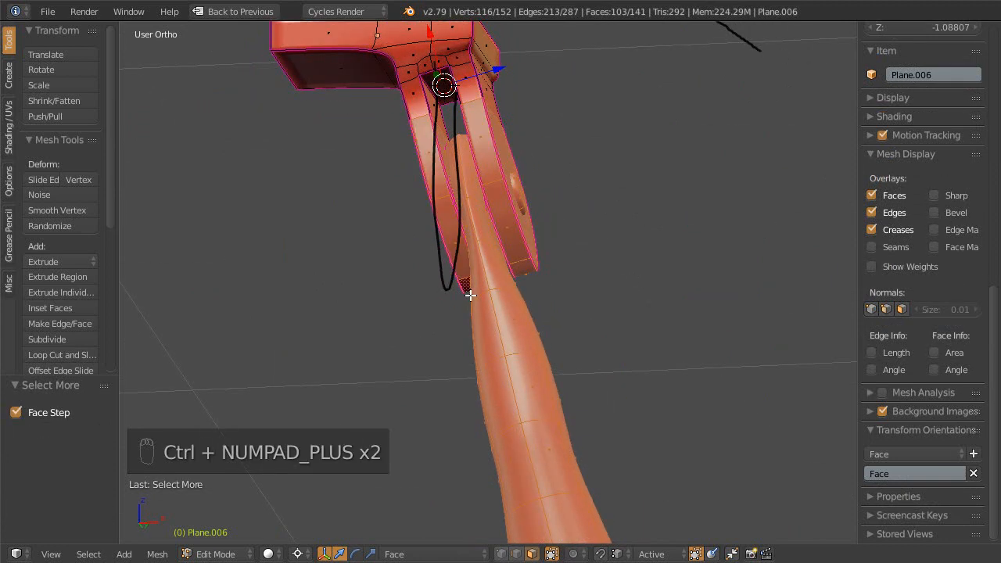
- Rotate the selected arm and bracket plates by -5° around the 3D cursor in front view
middle_click_drag(483, 287, 506, 296)
key("KP_1")
middle_click_drag(506, 296, 496, 204, "shift")
key("r")
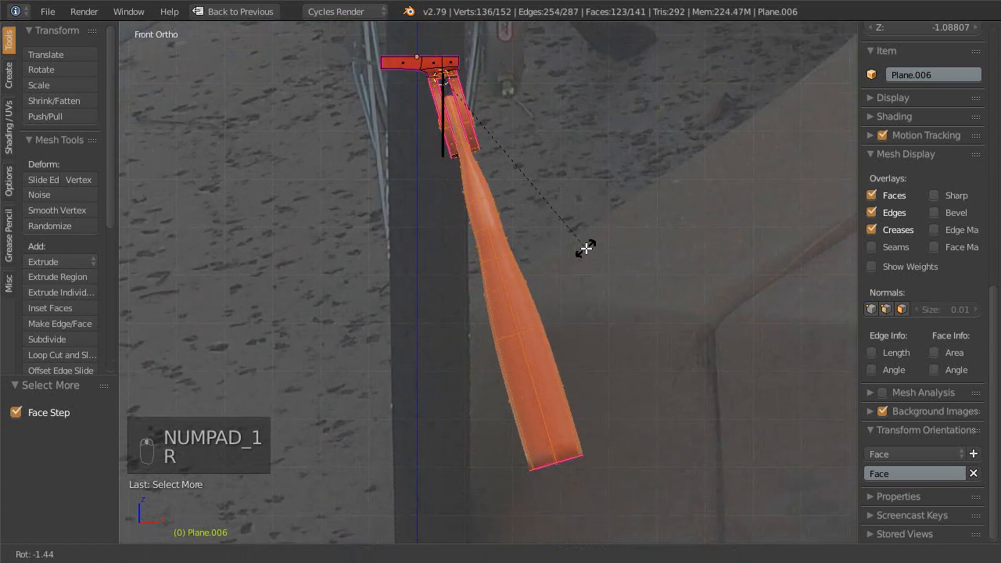
left_click(598, 247)
left_click(54, 431)
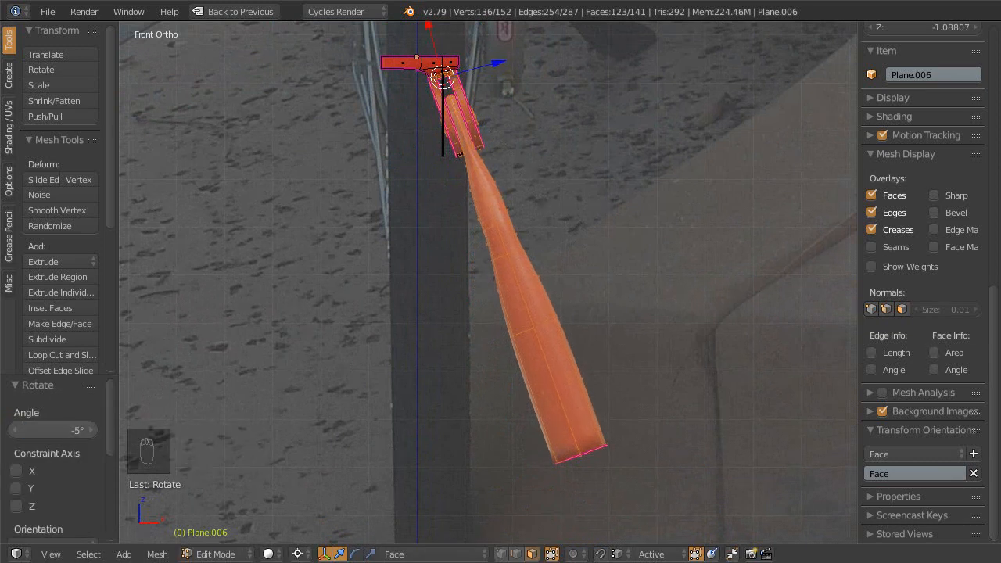
- Return to object mode and reveal all hidden bicycle parts around the kickstand
middle_click_drag(479, 181, 495, 400)
key("Tab")
scroll(530, 353, "down", 5)
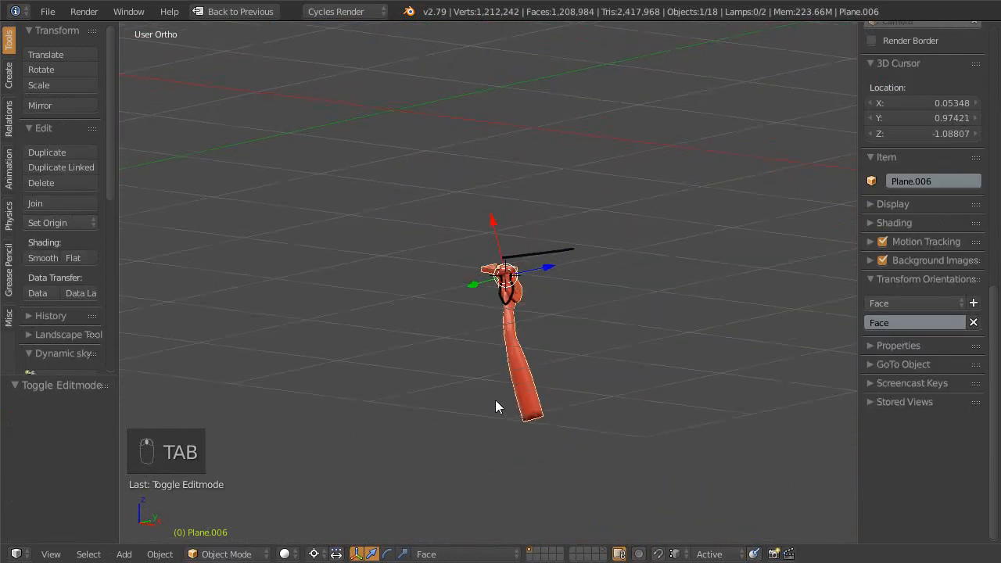
key("alt+h")
middle_click_drag(579, 290, 525, 352)
scroll(452, 338, "up", 2)
scroll(502, 368, "up", 1)
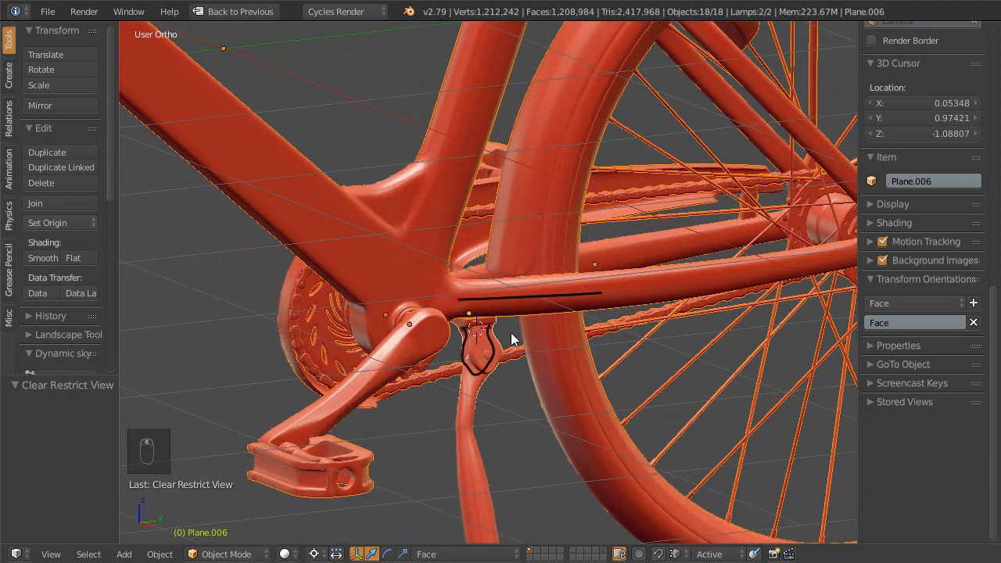
- Turn off the grease pencil layers, deselect everything, and examine the kickstand's clearance from the rear wheel and chainstay
scroll(911, 202, "up", 10)
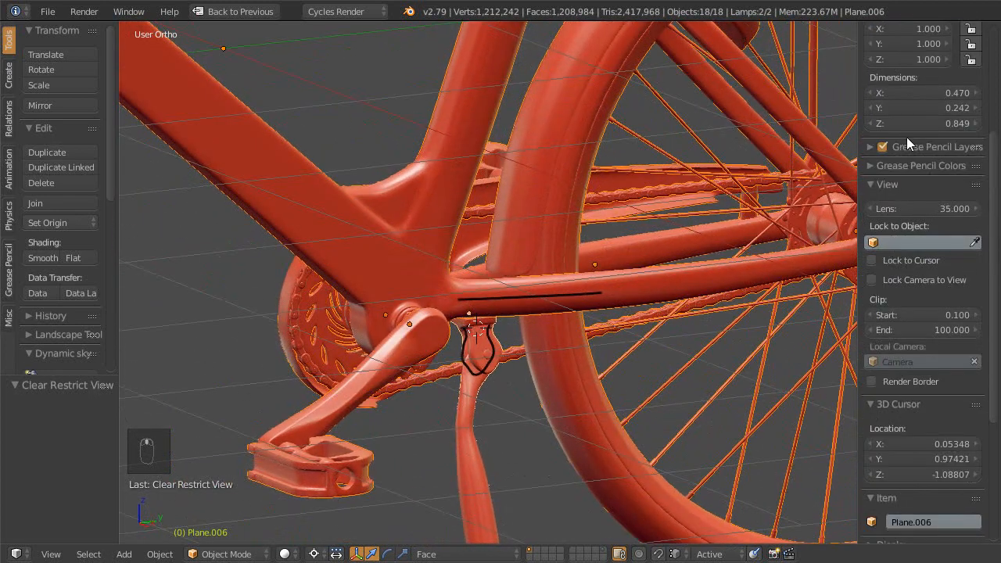
middle_click_drag(508, 203, 483, 354)
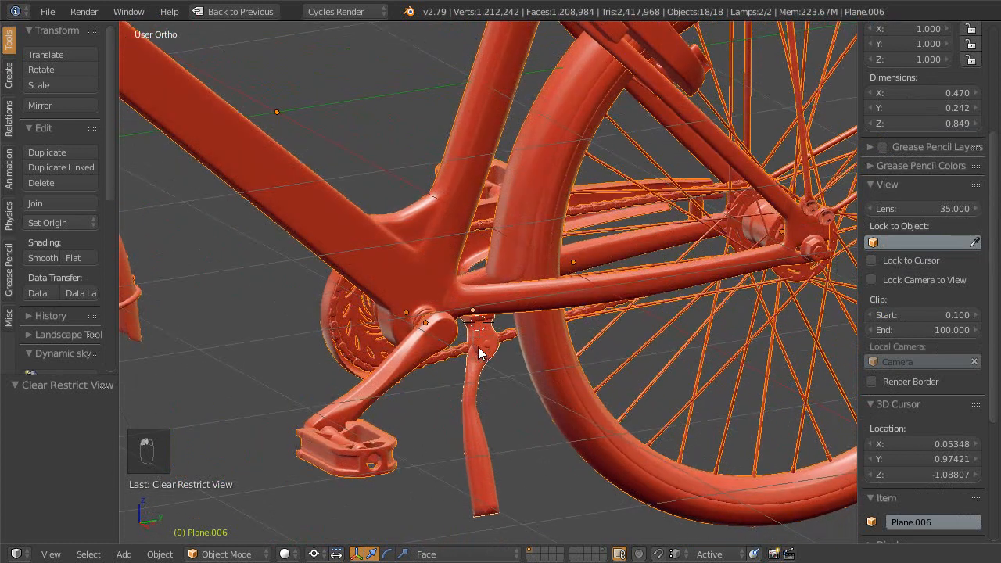
key("a")
middle_click_drag(266, 489, 524, 420)
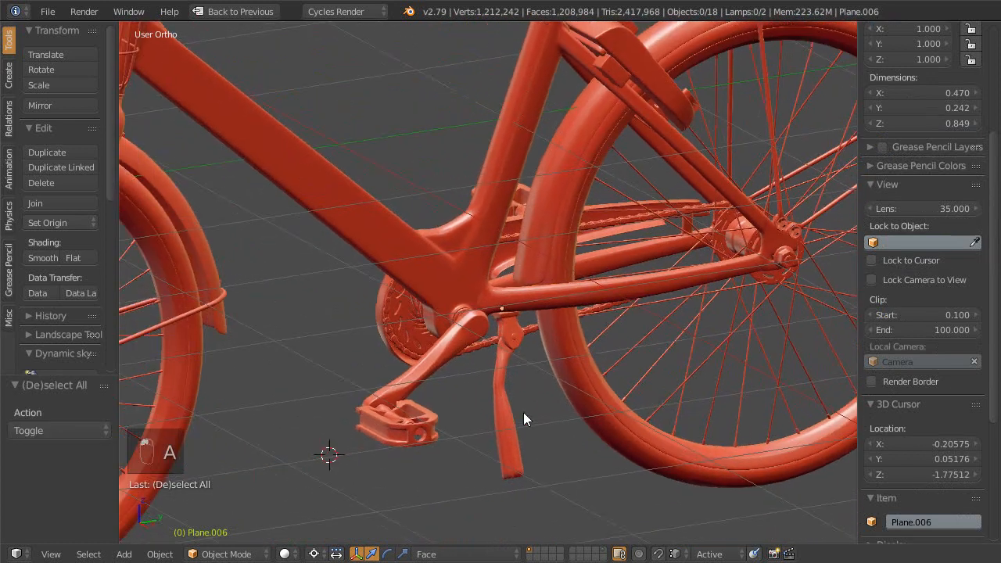
scroll(539, 413, "up", 6)
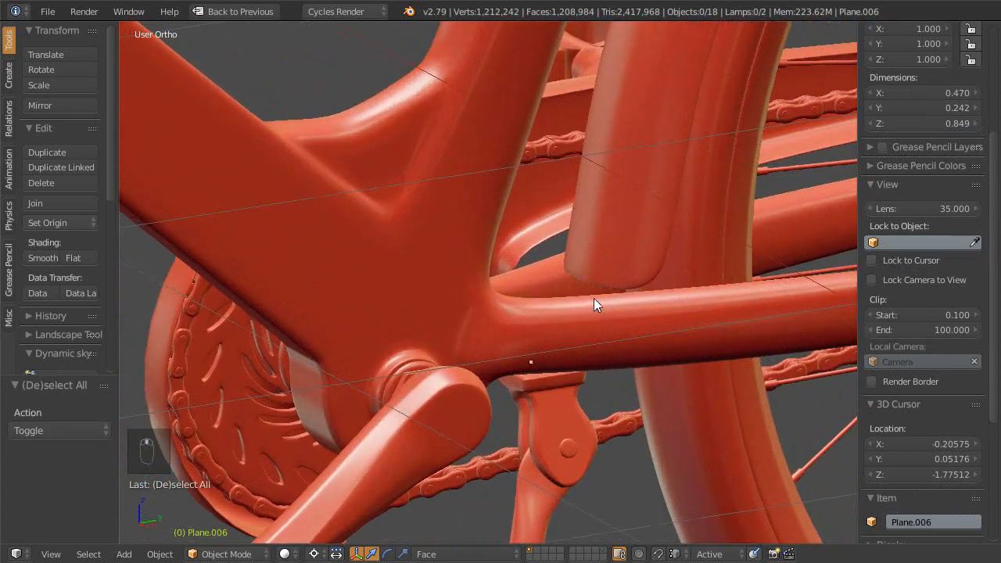
mouse_move(526, 278)
middle_mouse_down()
mouse_move(554, 174)
mouse_move(608, 129)
mouse_move(626, 131)
mouse_move(610, 166)
mouse_move(491, 245)
mouse_move(489, 293)
mouse_move(444, 331)
mouse_move(393, 337)
mouse_move(370, 270)
mouse_move(360, 324)
mouse_move(461, 331)
mouse_move(524, 288)
mouse_move(521, 341)
mouse_move(563, 339)
mouse_move(534, 357)
mouse_move(571, 358)
mouse_move(572, 291)
mouse_move(619, 248)
mouse_move(638, 203)
mouse_move(592, 322)
mouse_move(618, 362)
mouse_move(636, 345)
mouse_move(605, 387)
mouse_move(512, 261)
mouse_move(519, 280)
middle_mouse_up()
middle_click_drag(601, 336, 578, 262)
middle_click_drag(620, 319, 536, 333)
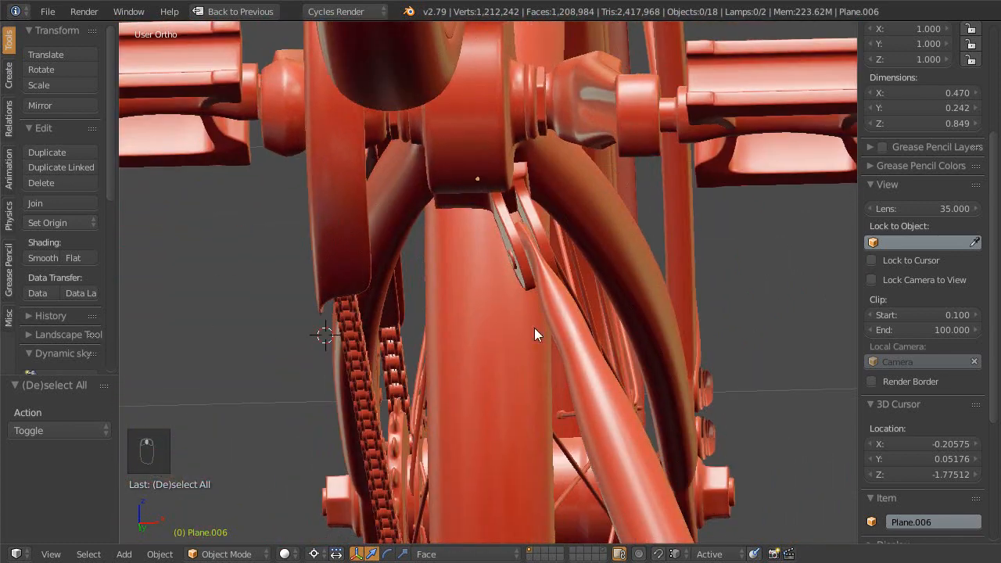
middle_click_drag(615, 396, 713, 456)
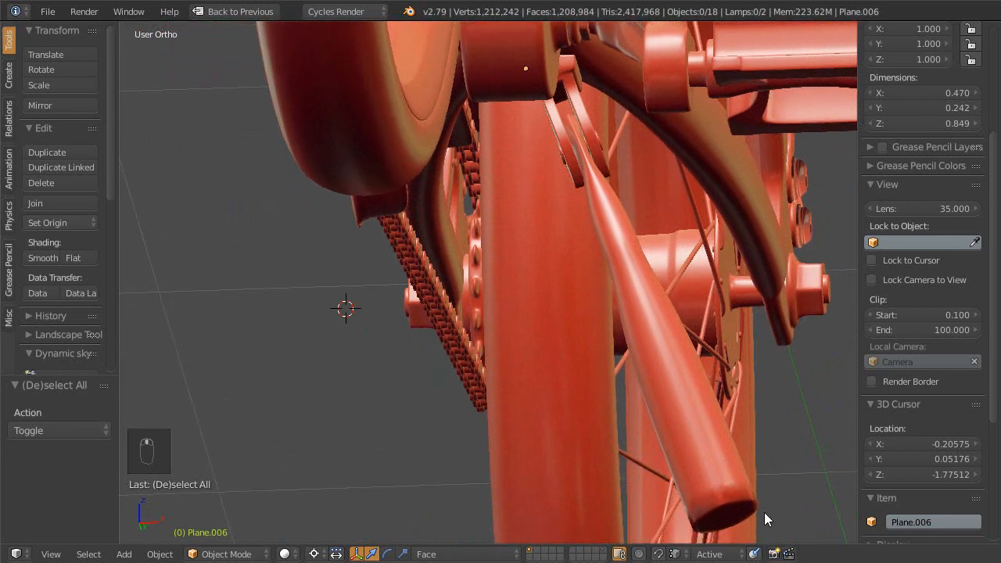
- Edit the kickstand's mesh in edge mode and snap the 3D cursor to the arm's edge loop just below the bracket plates
key("Escape")
right_click(697, 452)
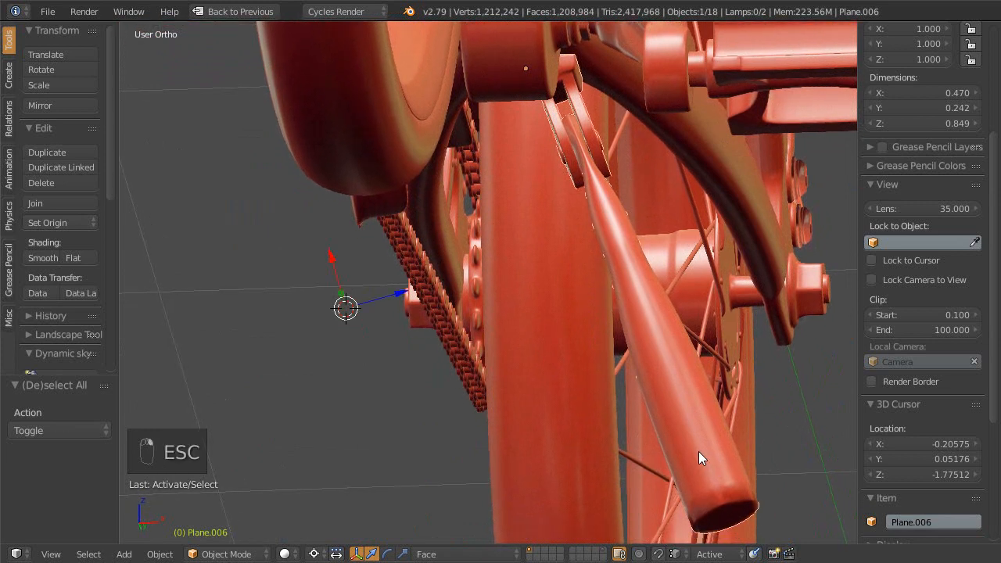
key("Tab")
middle_click_drag(663, 419, 577, 340)
right_click(670, 424, "alt")
middle_click_drag(634, 375, 632, 382, "shift")
key("ctrl+Tab")
left_click(634, 370)
right_click(660, 430, "alt")
middle_click_drag(533, 277, 550, 356)
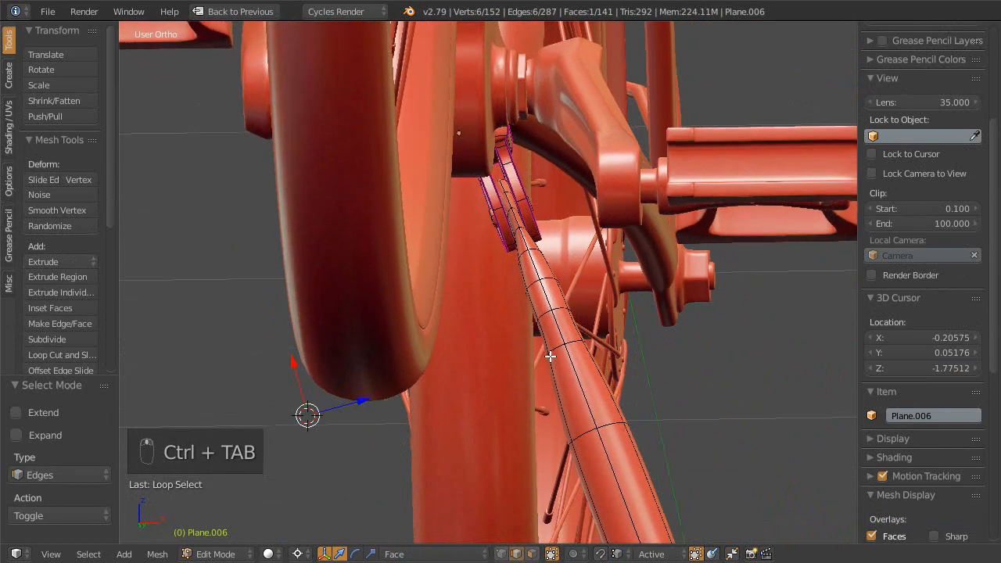
middle_click_drag(557, 301, 562, 322, "shift")
middle_click_drag(562, 322, 445, 289, "ctrl")
key("shift+s")
left_click(575, 281)
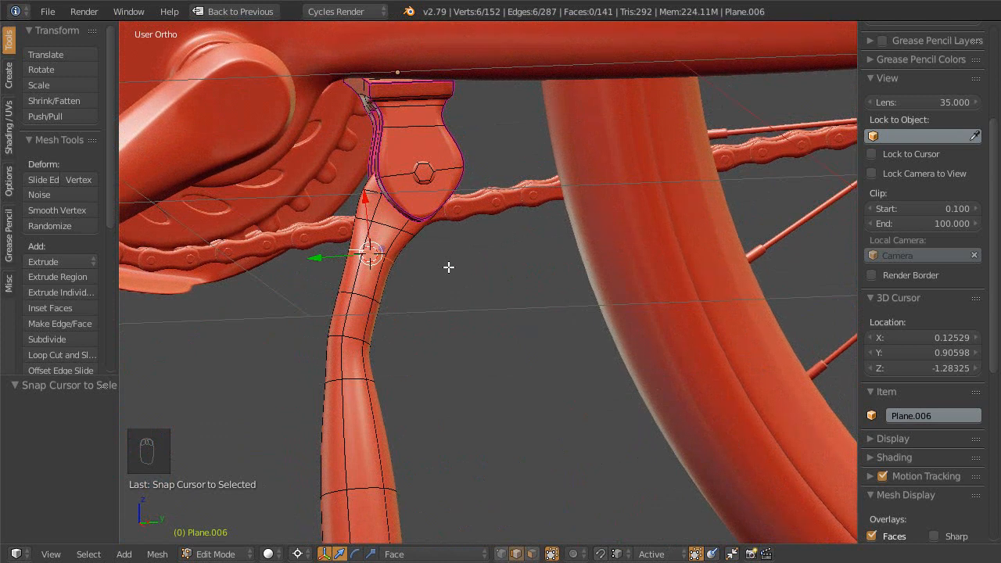
- In front wireframe view, select the arm's end loop and grow the selection up to the loop at the 3D cursor
key("KP_1")
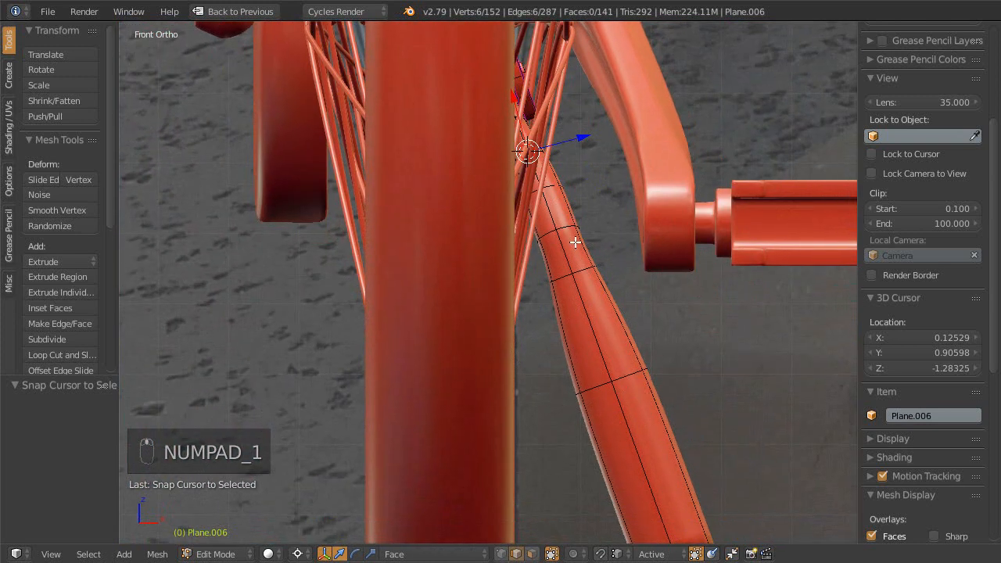
key("z")
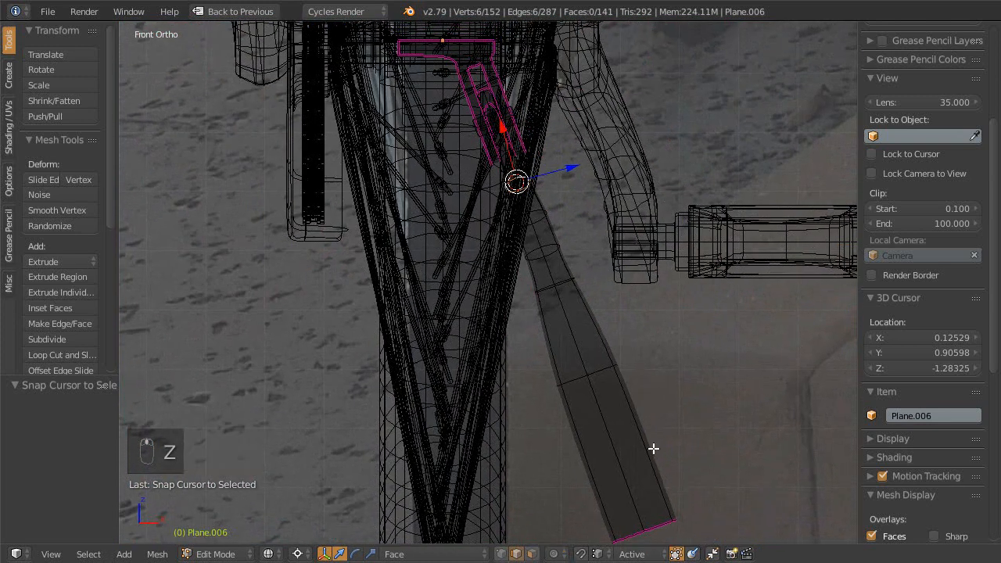
key("a")
right_click(655, 530, "alt")
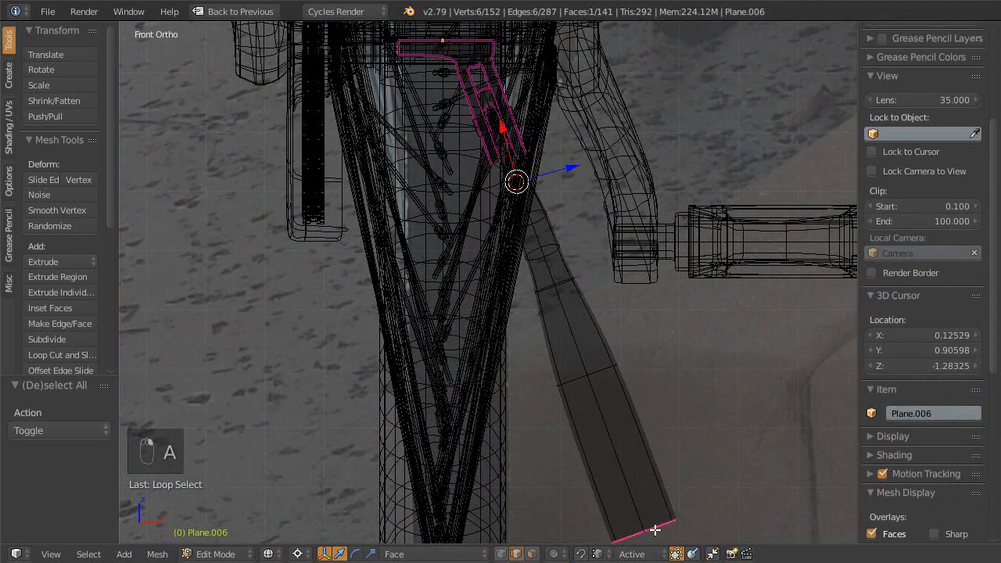
key("ctrl+KP_Add")
key("ctrl+KP_Add")
key("ctrl+KP_Add")
key("ctrl+KP_Add")
key("ctrl+KP_Add")
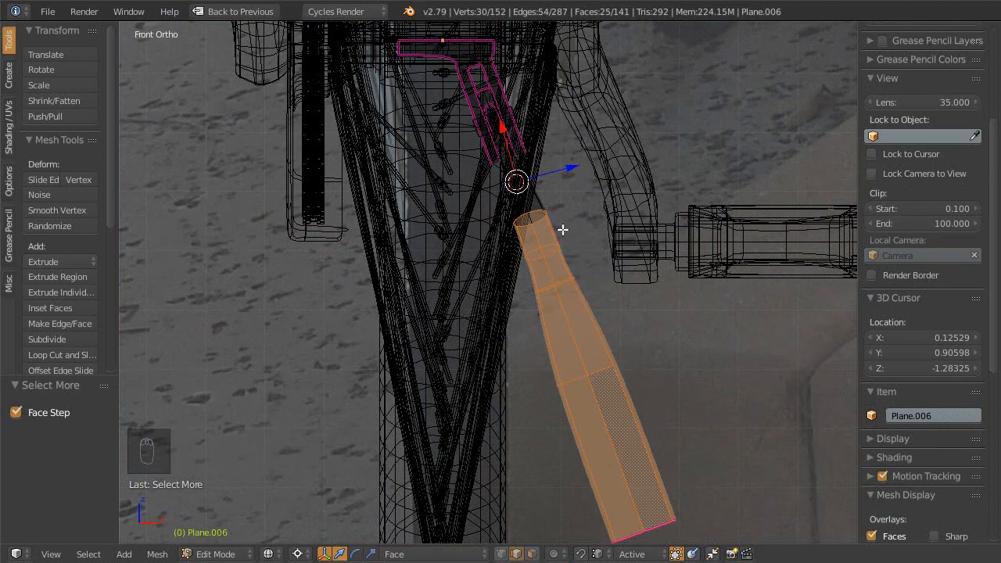
key("ctrl+KP_Add")
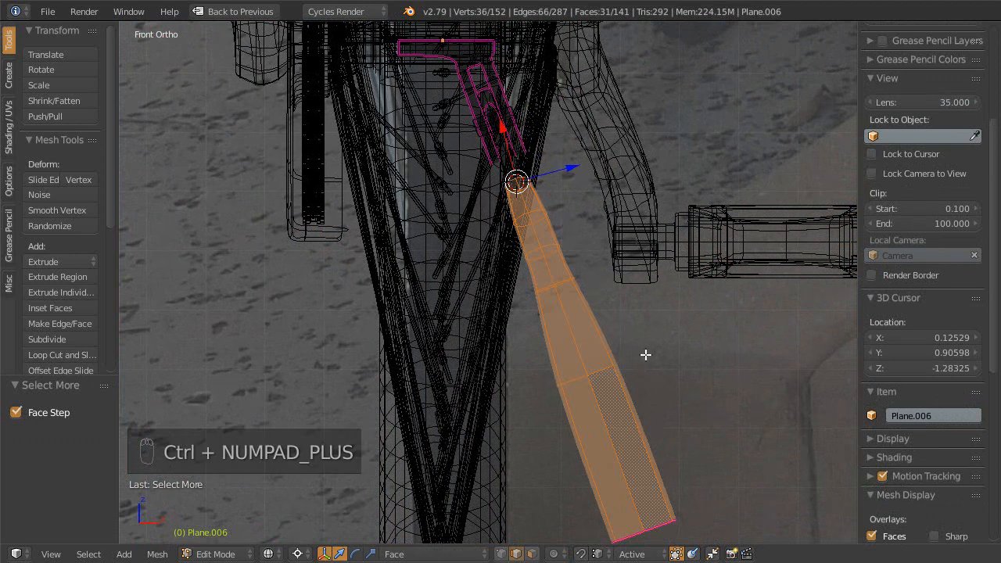
- Rotate the selected lower arm around the 3D cursor and set its angle to -5°
key("t")
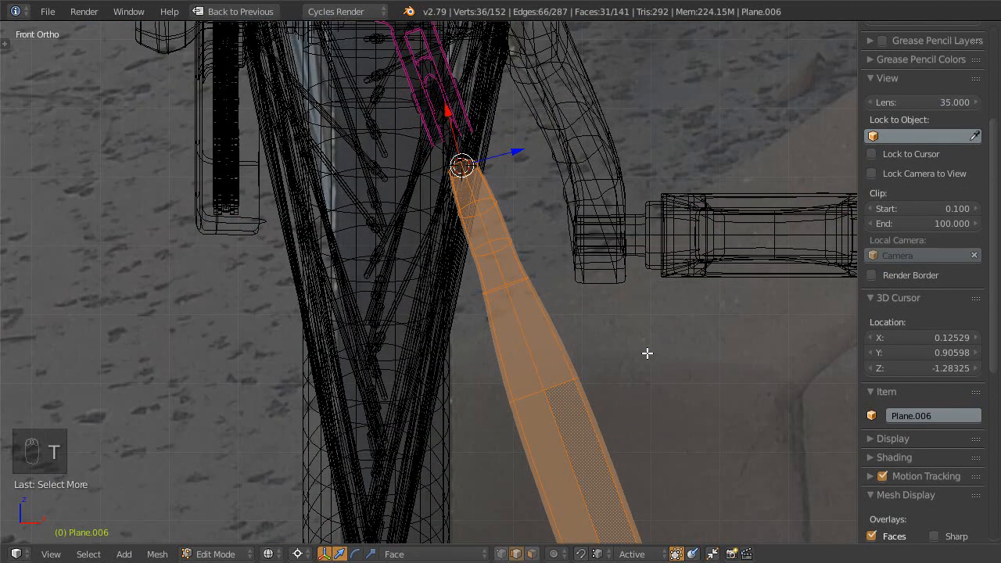
key("t")
key("r")
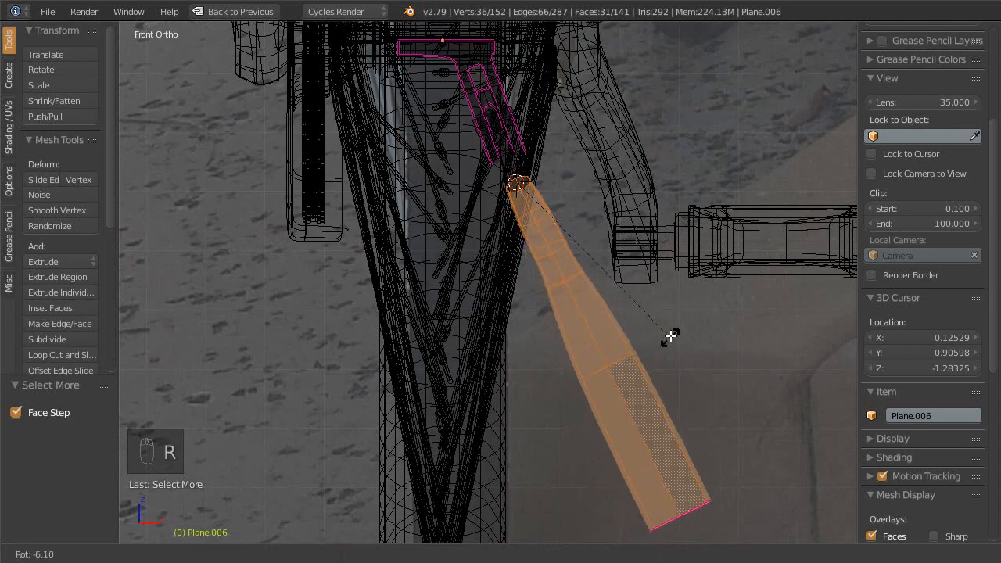
left_click(670, 336)
left_click(49, 430)
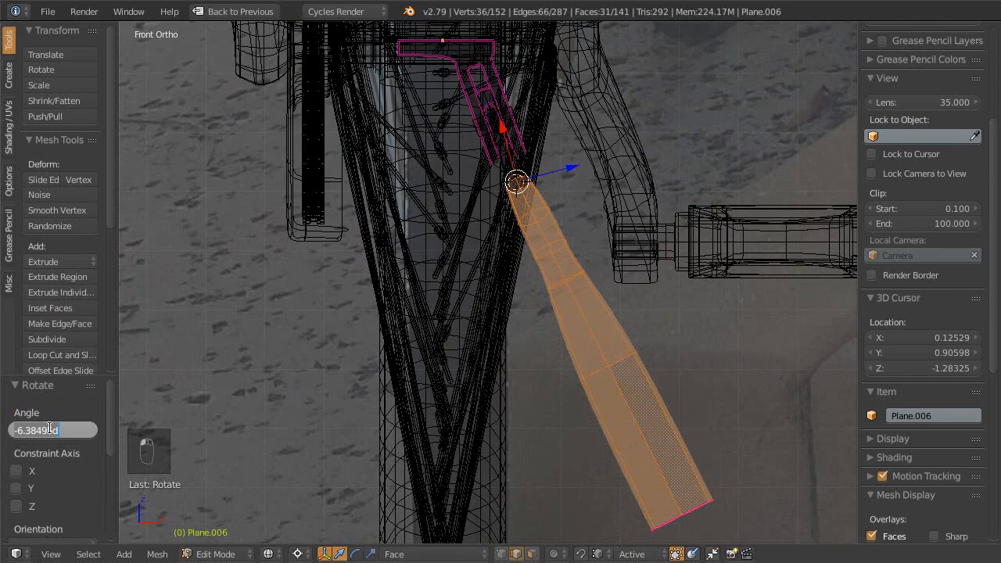
type("-5")
key("Return")
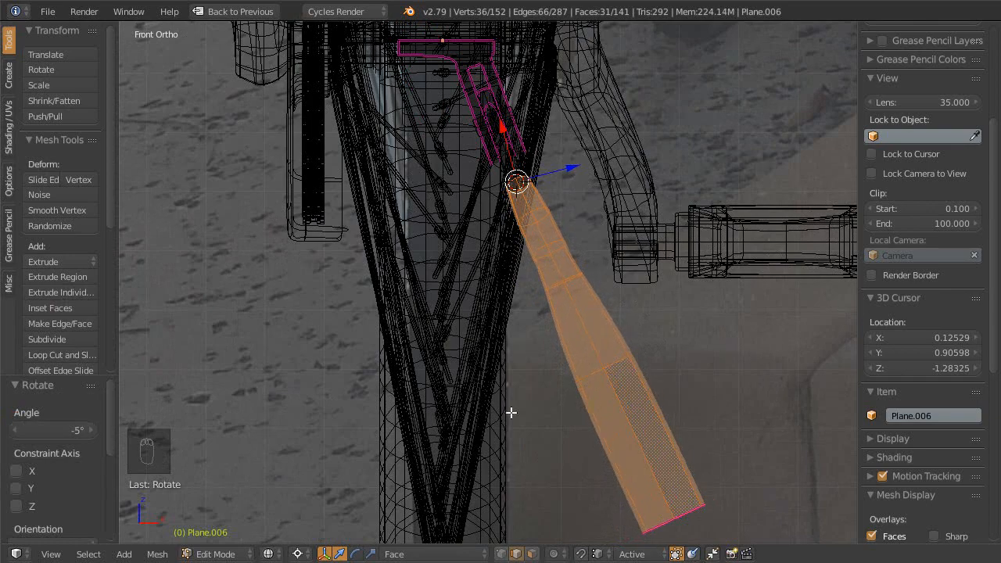
- Return to solid shading, select the edge loop at the arm's lower end, and switch to vertex select mode
mouse_move(549, 369)
middle_mouse_down()
mouse_move(552, 331)
mouse_move(480, 402)
mouse_move(400, 363)
mouse_move(391, 320)
mouse_move(470, 331)
mouse_move(511, 261)
mouse_move(340, 313)
mouse_move(454, 297)
mouse_move(753, 203)
mouse_move(720, 392)
middle_mouse_up()
key("z")
right_click(598, 472, "alt")
middle_click_drag(637, 474, 645, 337)
key("ctrl+Tab")
left_click(644, 332)
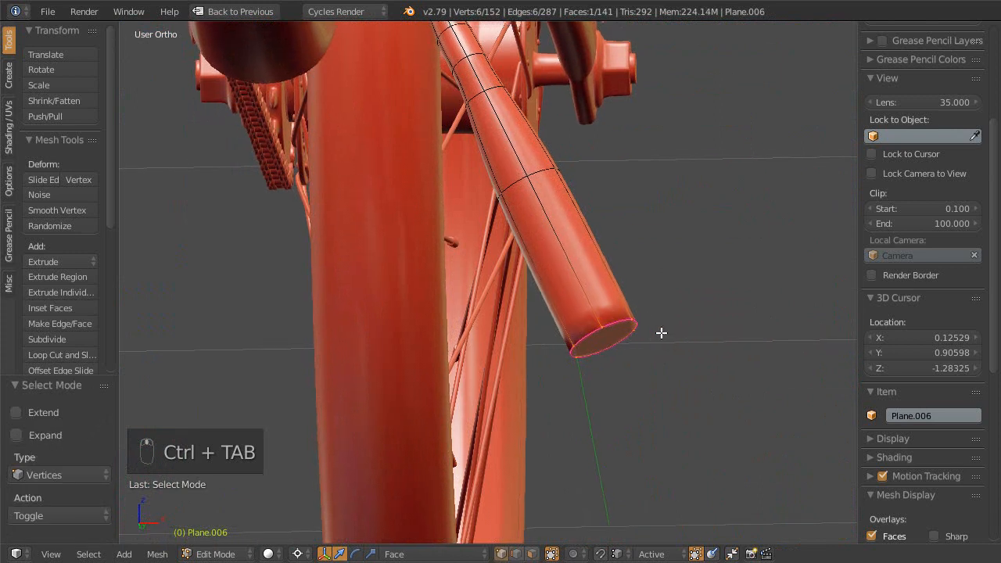
- Try to slide the arm's end loop outward along its edges to lengthen the arm
key("g")
key("g")
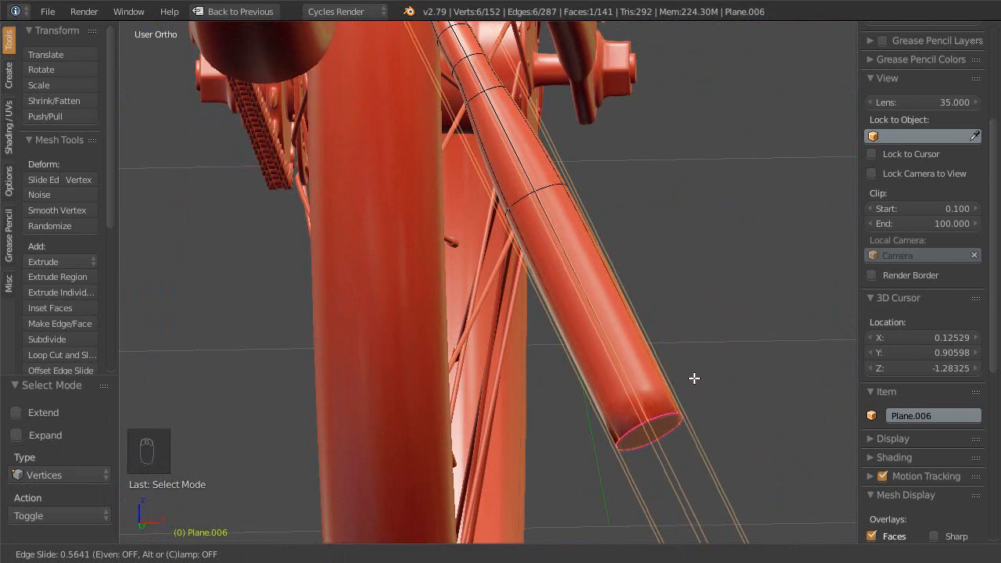
right_click(704, 407)
middle_click_drag(646, 341, 609, 353)
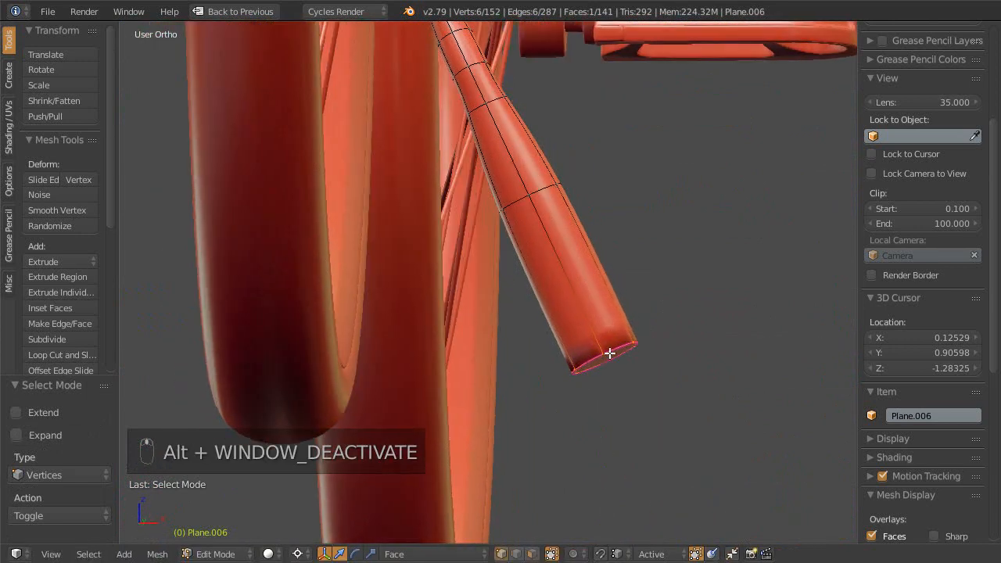
- In left view, slide the kickstand arm's end loop downward with clamping off, by a factor of 0.824, and leave mesh editing
key("ctrl+KP_3")
scroll(607, 351, "down", 2)
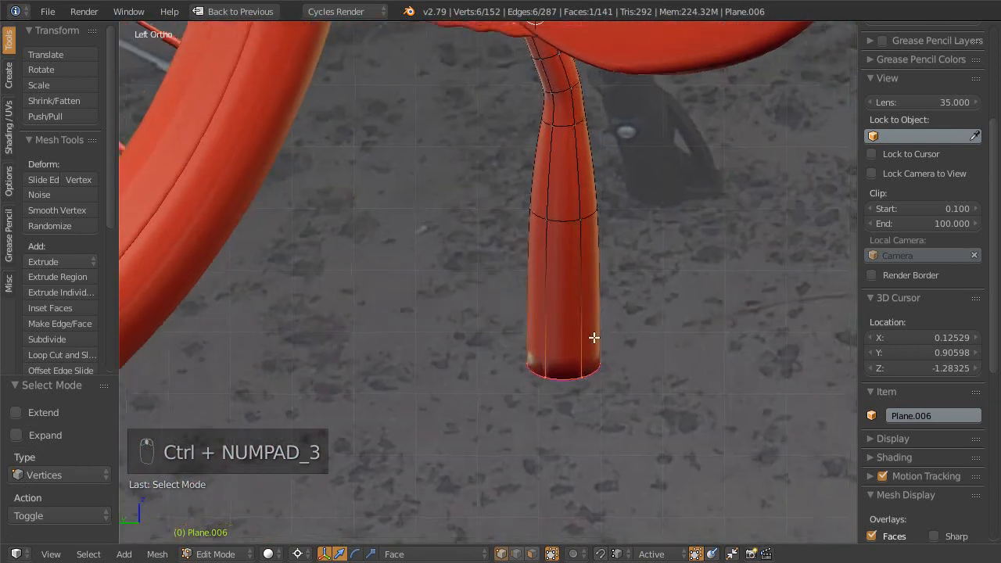
scroll(626, 368, "down", 3)
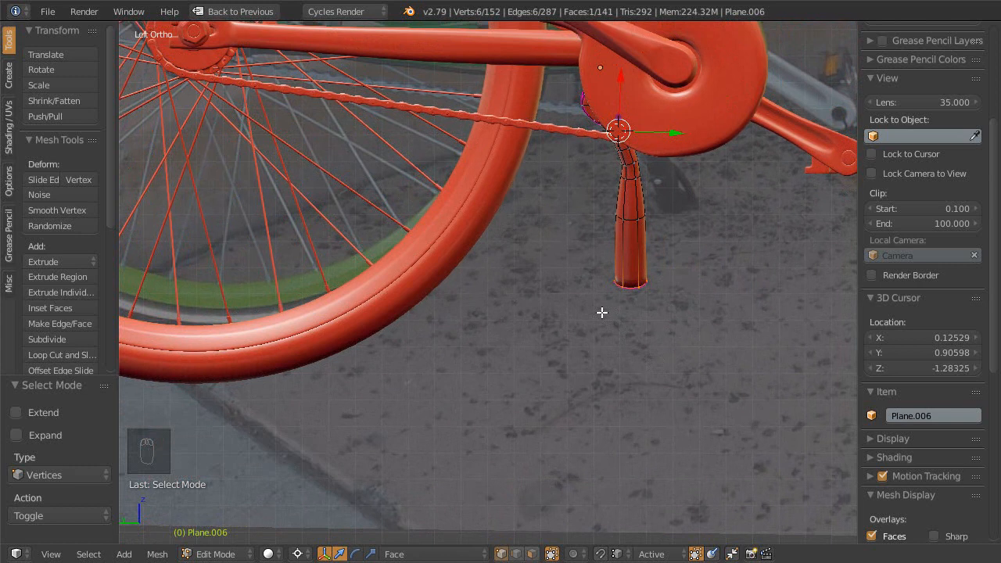
key("g")
key("g")
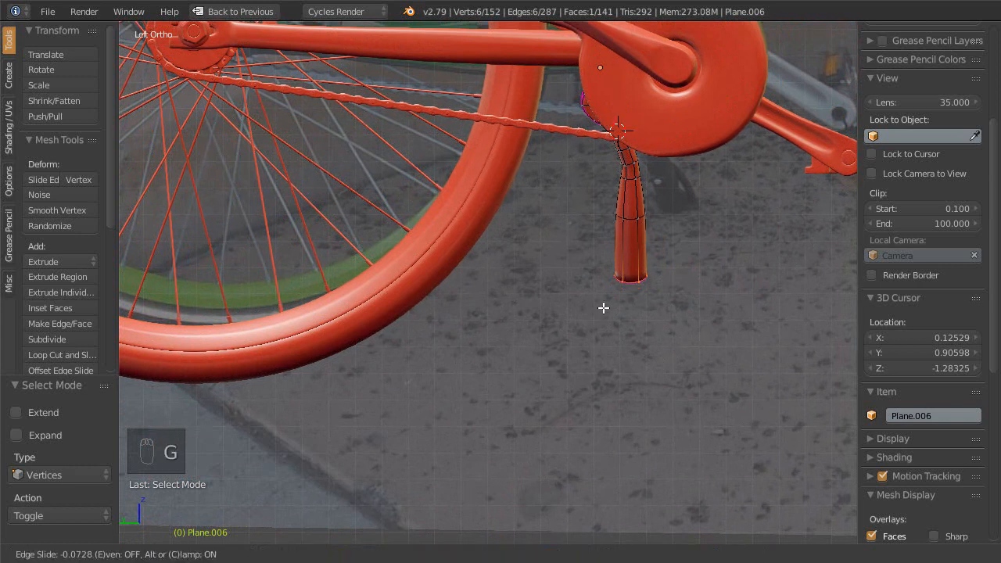
key("alt")
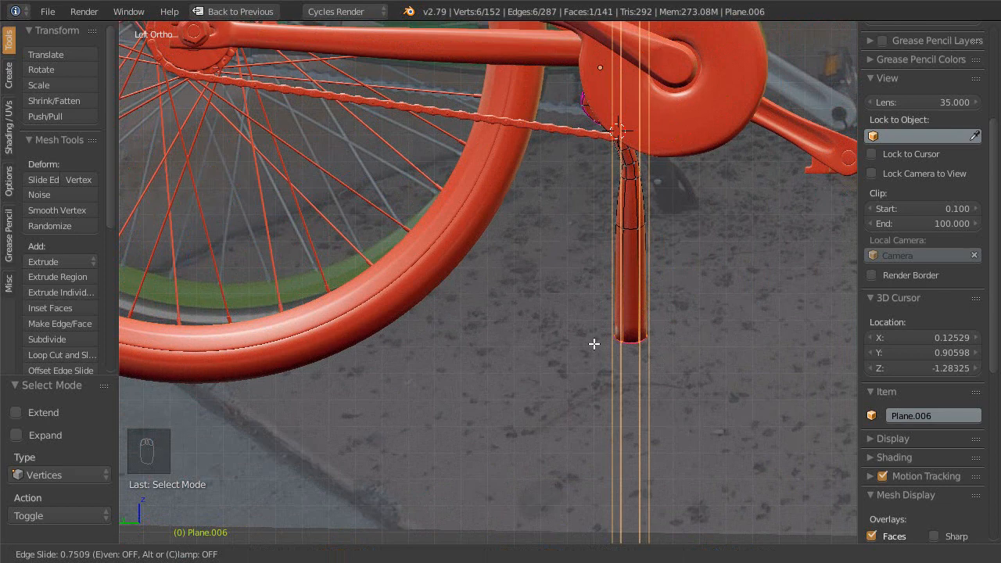
left_click(593, 346)
scroll(623, 290, "down", 3)
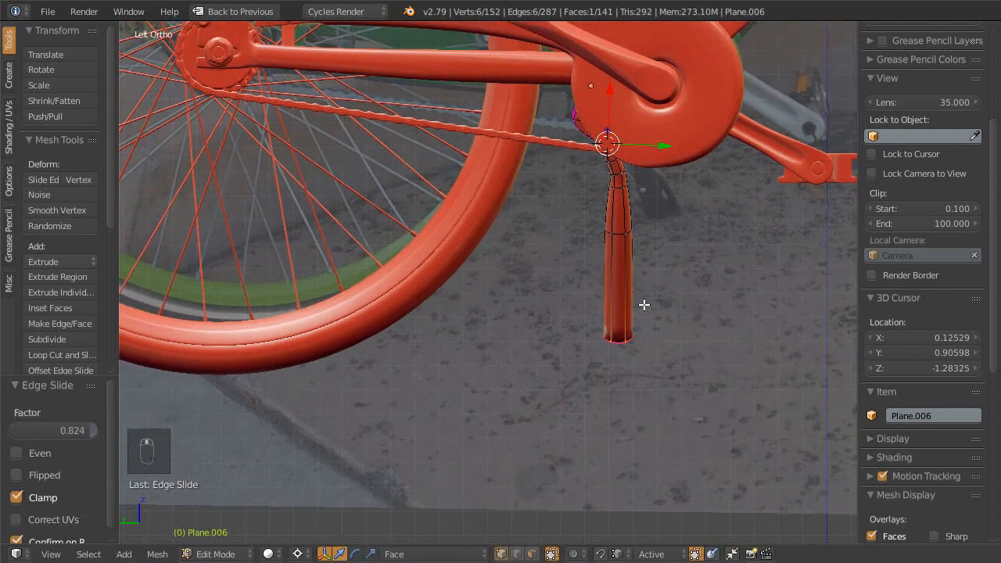
middle_click_drag(716, 313, 614, 329)
key("Tab")
right_click(614, 329)
key("Escape")
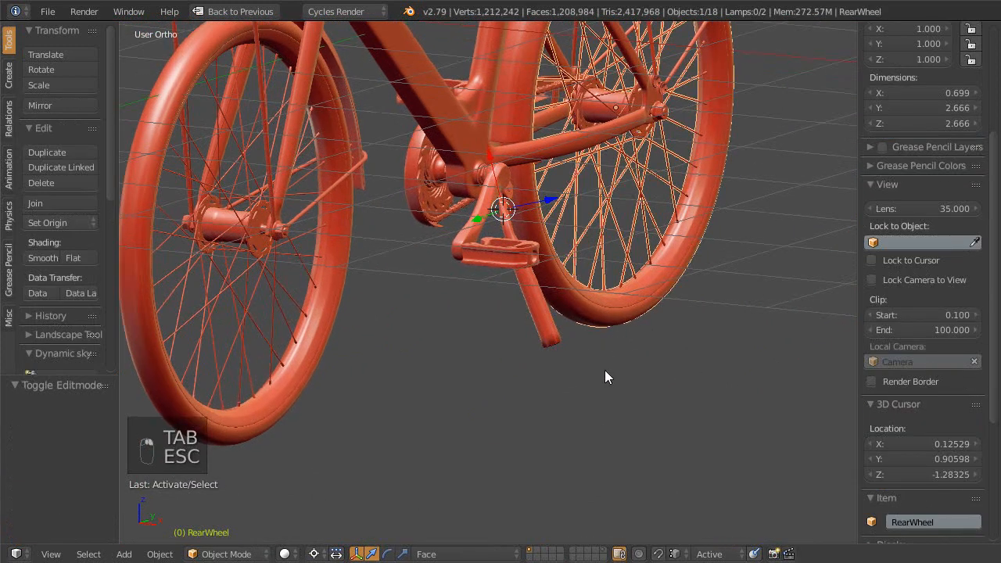
key("Tab")
middle_click_drag(605, 373, 487, 335)
key("Tab")
- Open the front wheel's mesh for editing and select the lowest vertex of its tire
right_click(414, 348)
key("Tab")
middle_click_drag(415, 352, 525, 373)
right_click(472, 403)
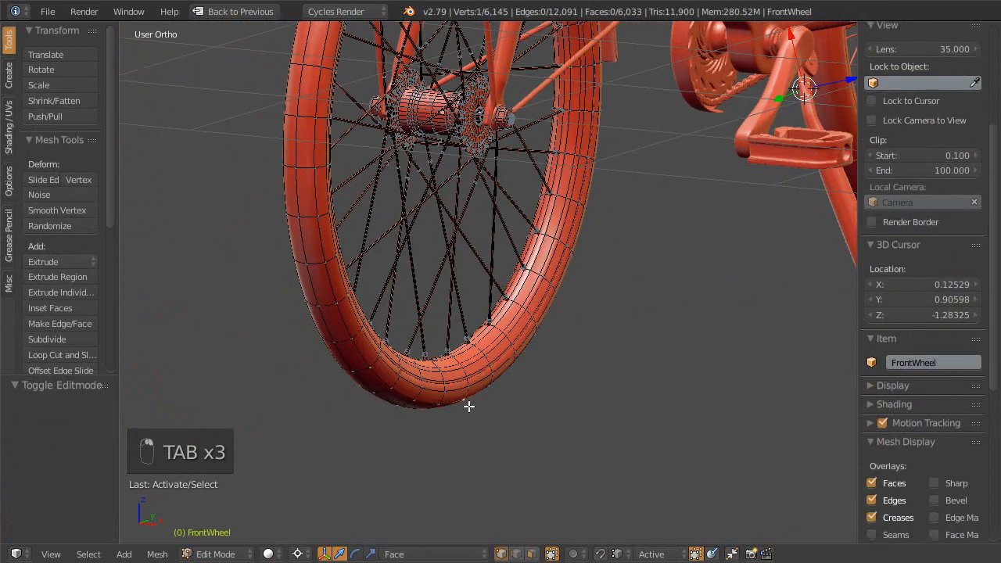
key("KP_Decimal")
key("KP_3")
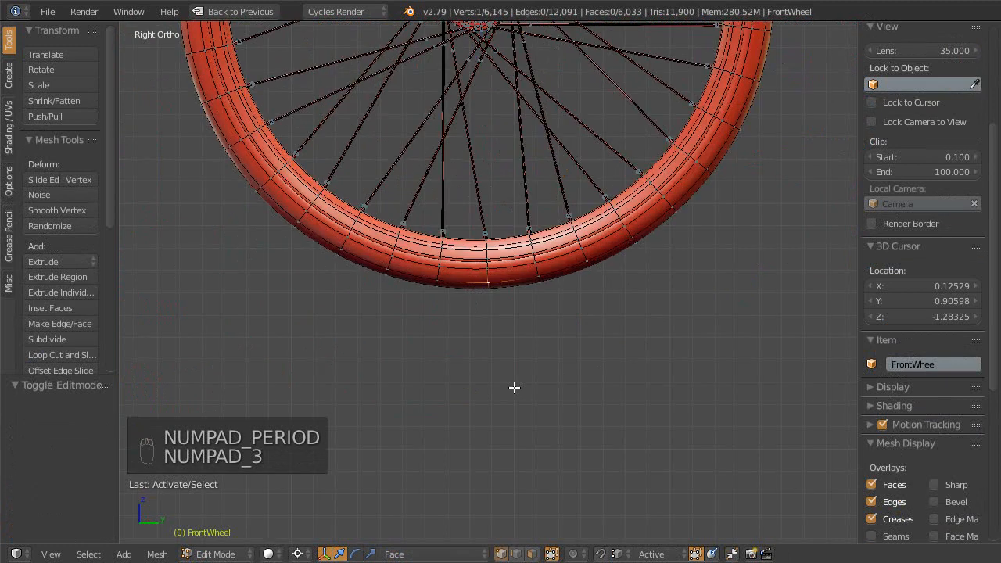
scroll(534, 312, "up", 5)
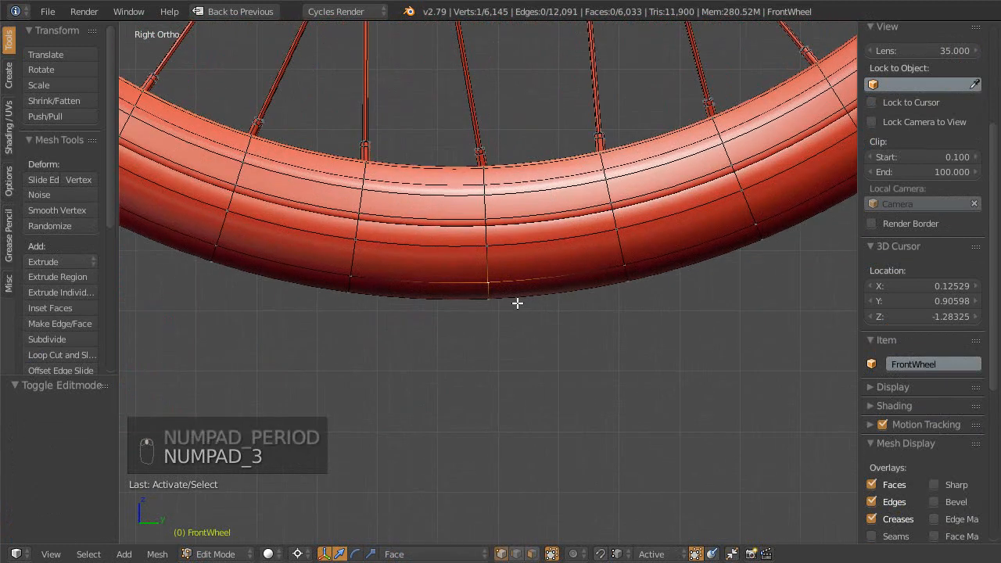
scroll(500, 313, "up", 4)
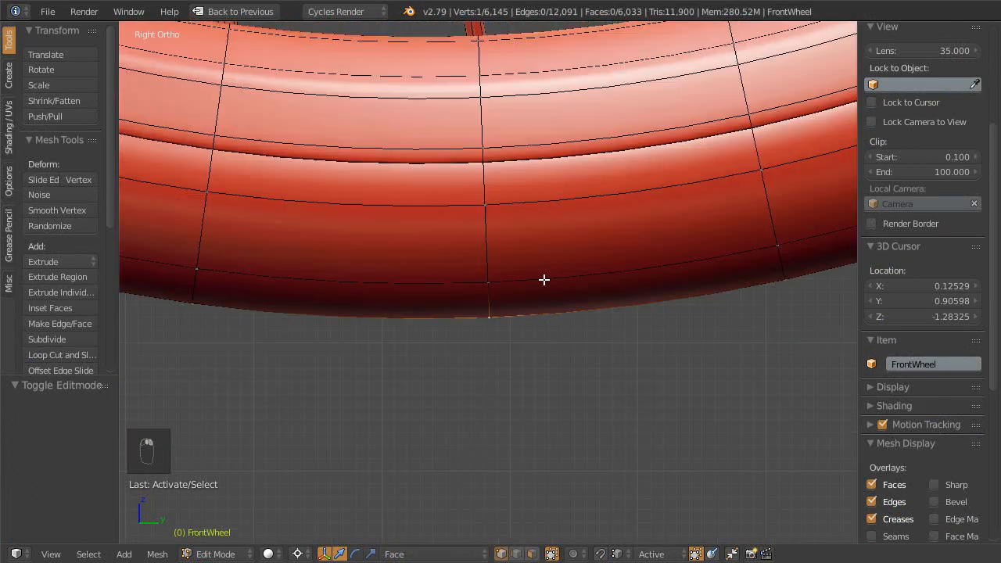
scroll(529, 297, "down", 5)
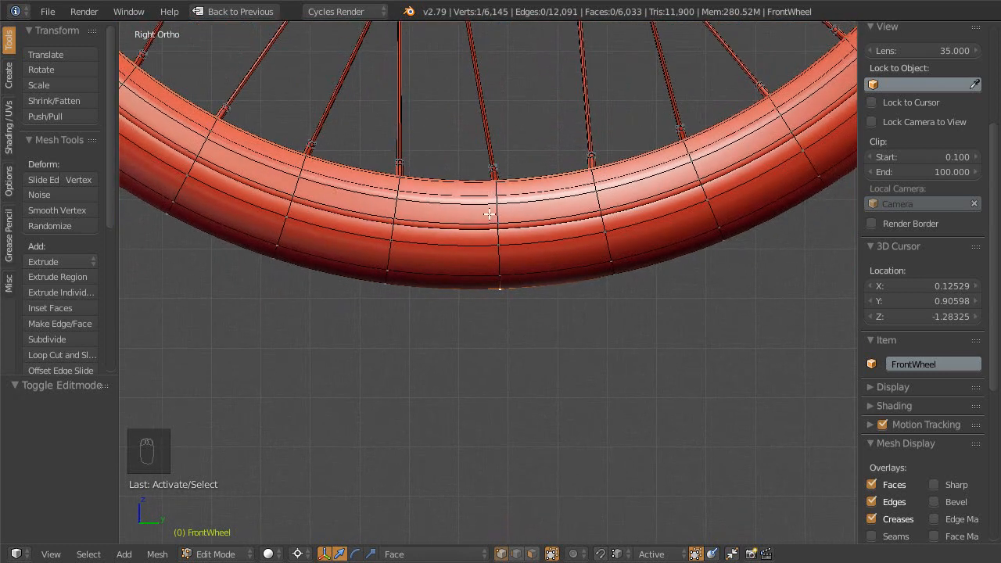
middle_click_drag(463, 227, 535, 358)
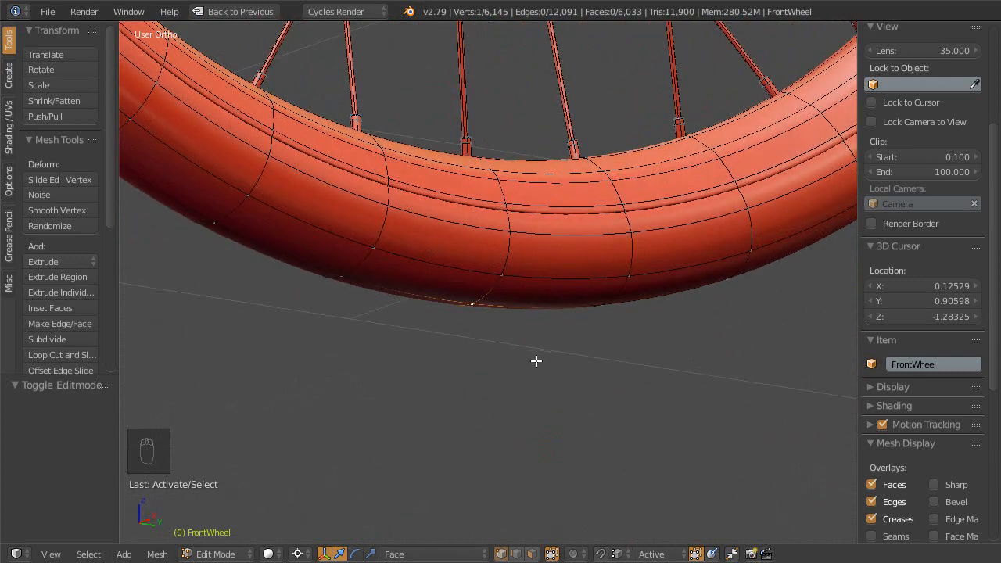
- Snap the 3D cursor to the selected tire vertex and leave mesh editing
key("shift+s")
left_click(536, 361)
key("KP_Decimal")
scroll(532, 327, "up", 5)
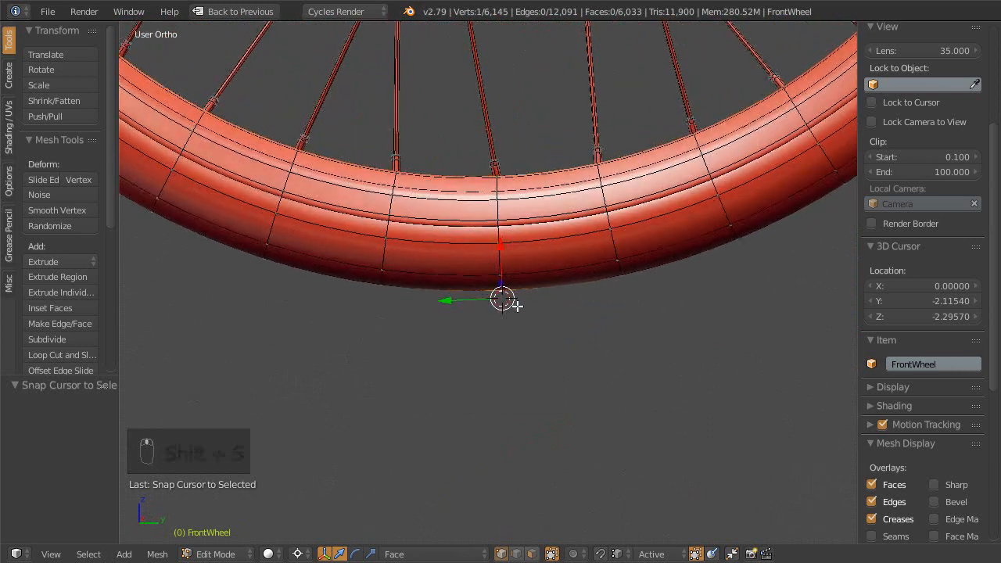
middle_click_drag(516, 305, 513, 316)
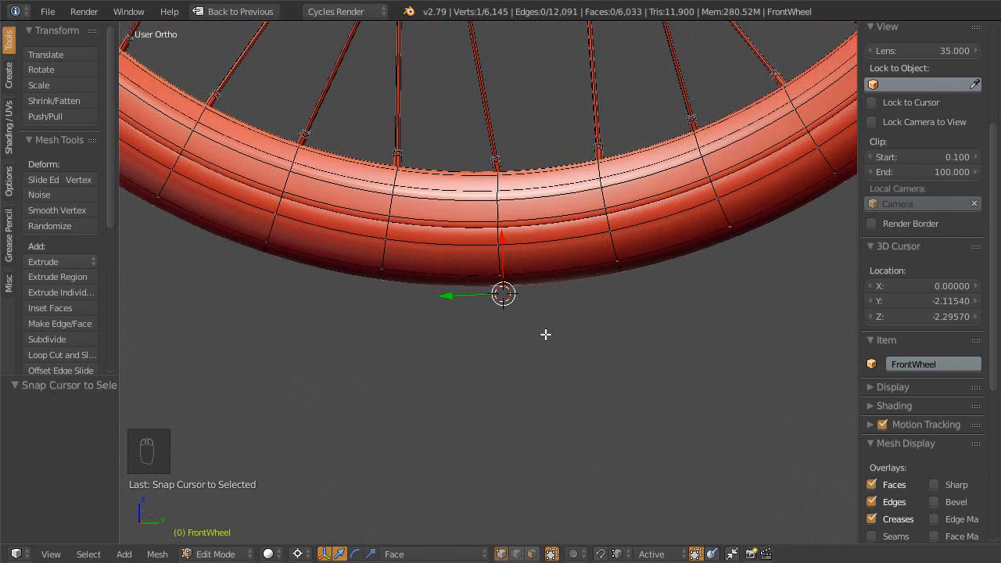
key("Tab")
- Add a plane at the 3D cursor and scale it up to about 50 units square as a ground under the bicycle
scroll(547, 326, "down", 4)
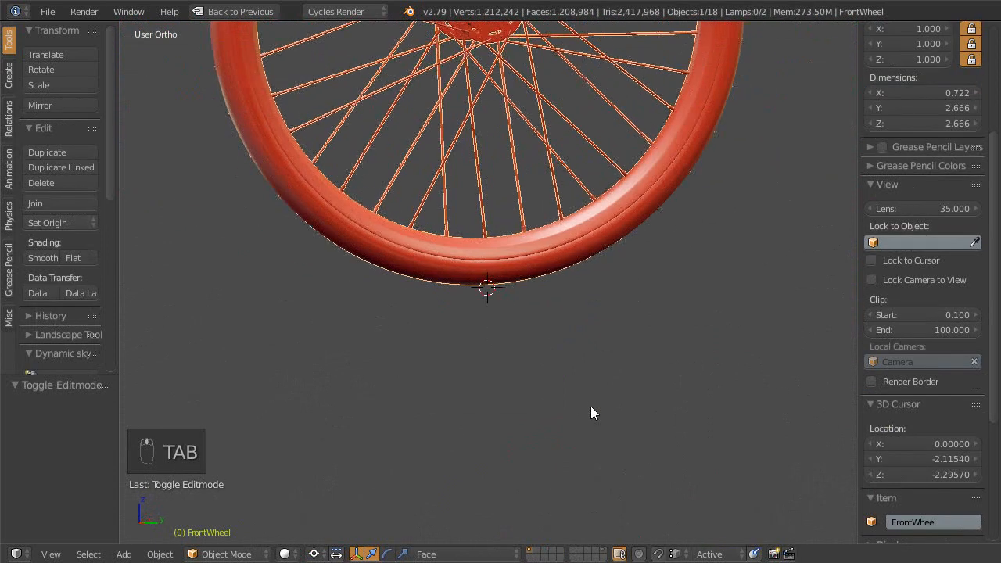
key("shift+a")
mouse_move(563, 321)
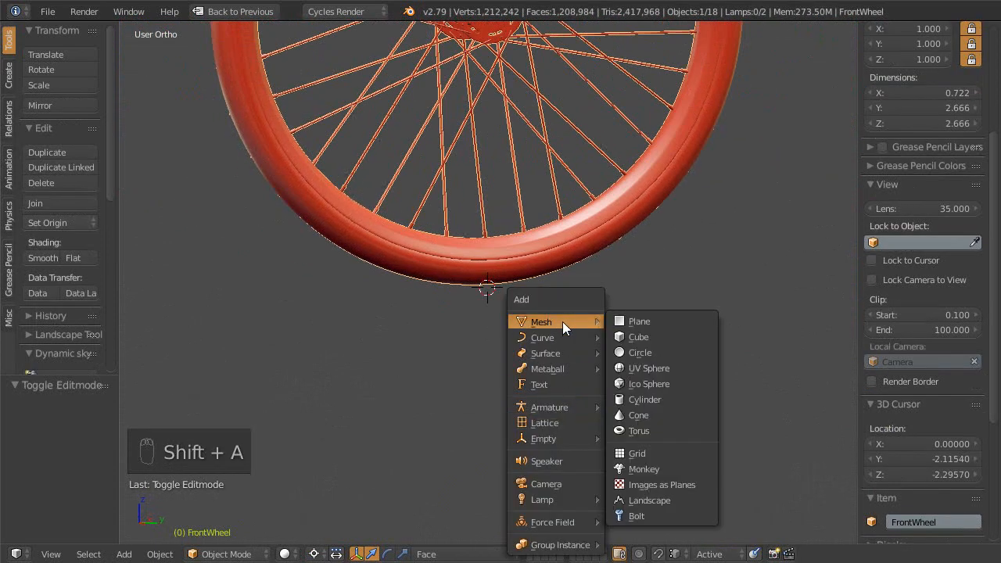
left_click(639, 322)
scroll(556, 365, "down", 4)
middle_click_drag(556, 367, 479, 244)
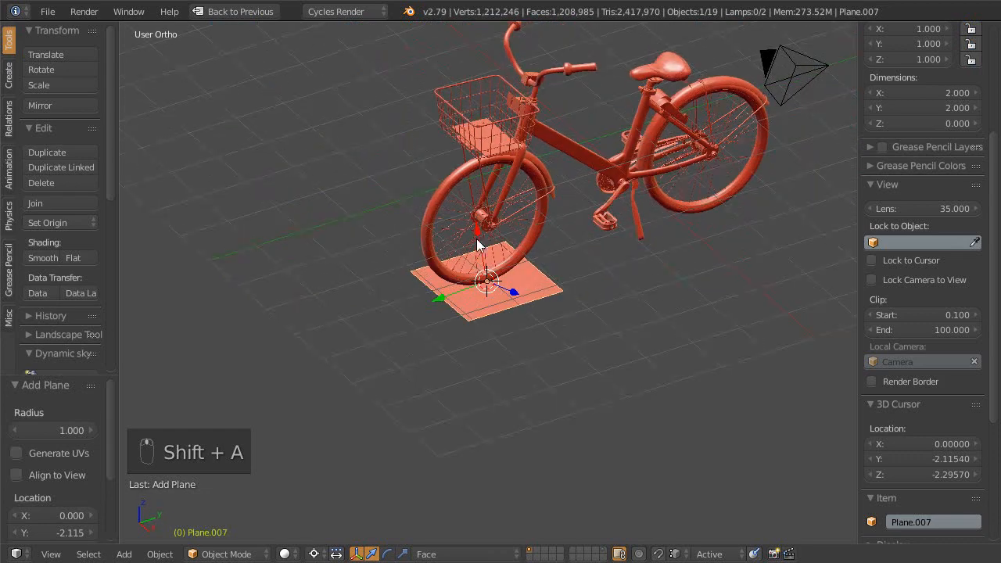
scroll(479, 244, "down", 4)
middle_click_drag(389, 296, 334, 275, "shift")
key("s")
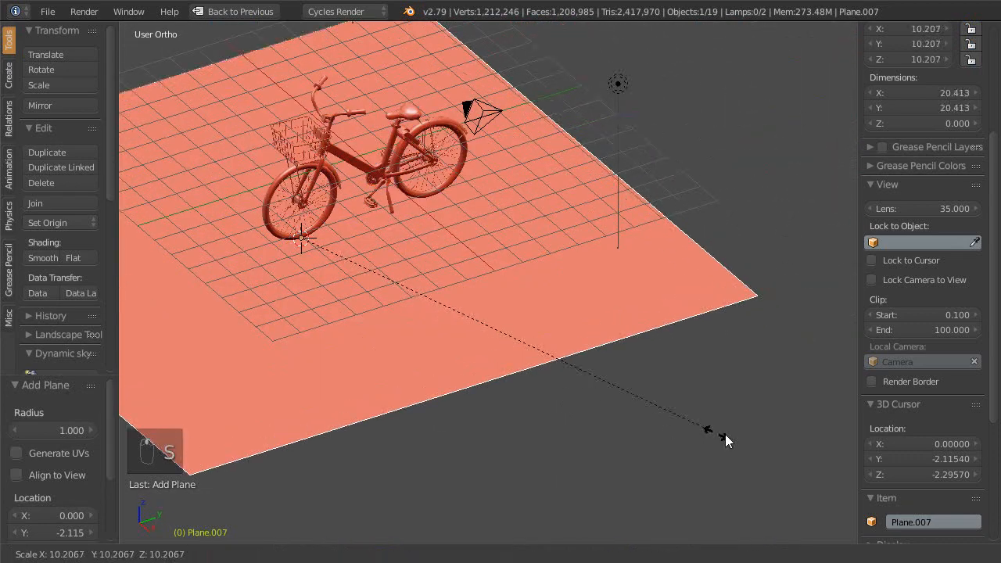
left_click(745, 444)
key("s")
left_click(628, 336)
- In right view, raise the ground plane 0.018 along Z so it meets the bottom of the front tire
middle_click_drag(443, 291, 576, 275, "shift")
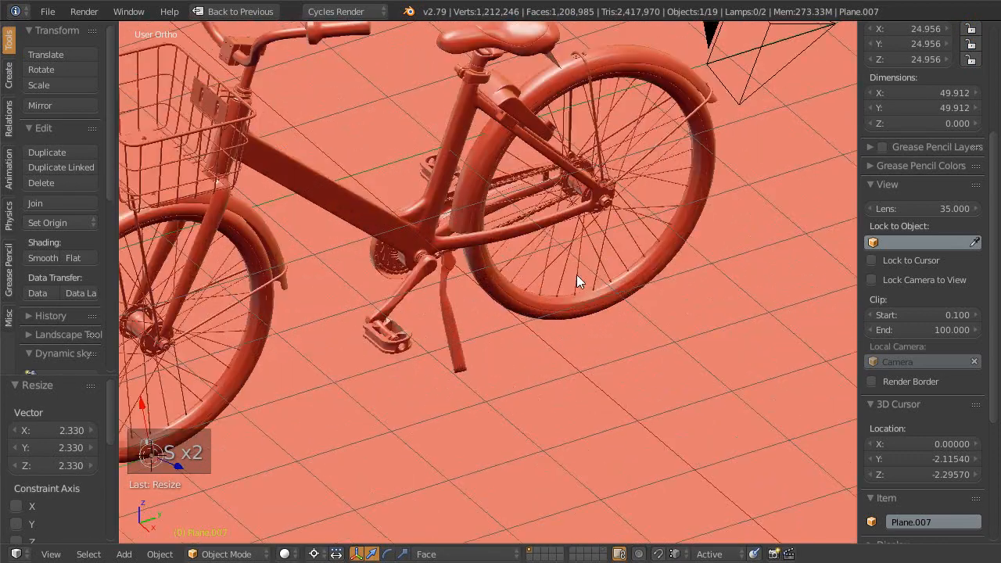
scroll(576, 275, "up", 2)
middle_click_drag(423, 373, 535, 202, "shift")
scroll(466, 288, "down", 2)
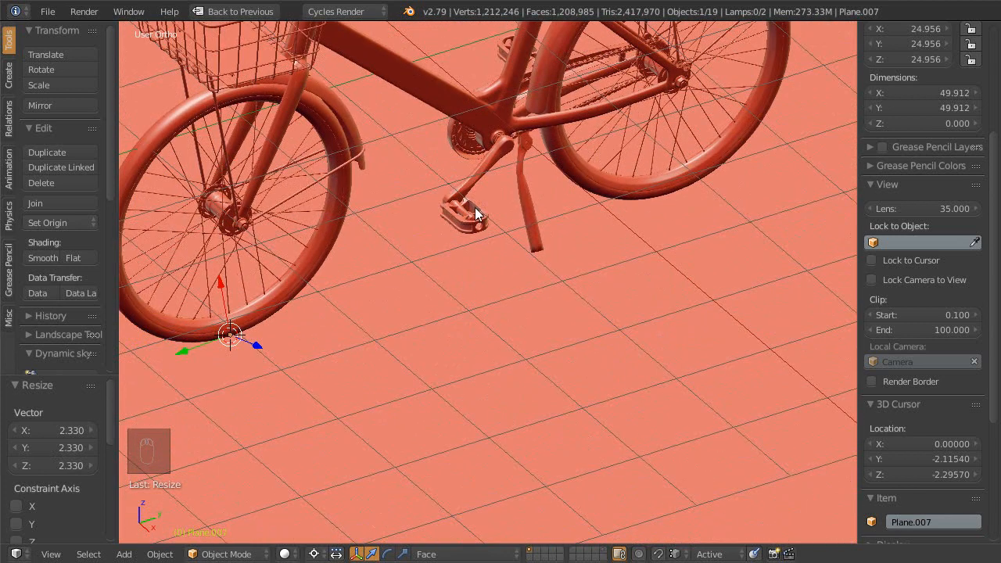
key("KP_3")
scroll(531, 274, "up", 2)
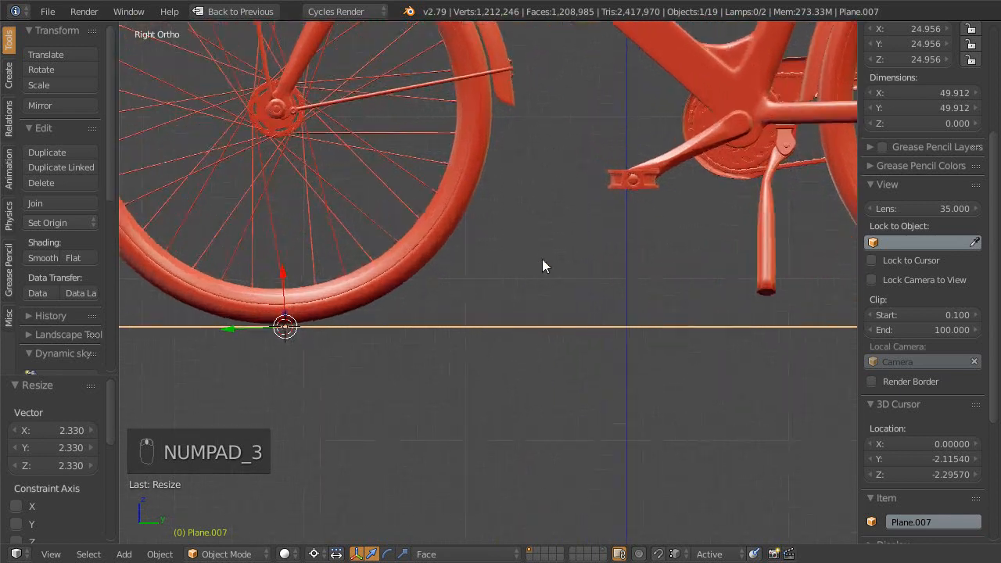
key("g")
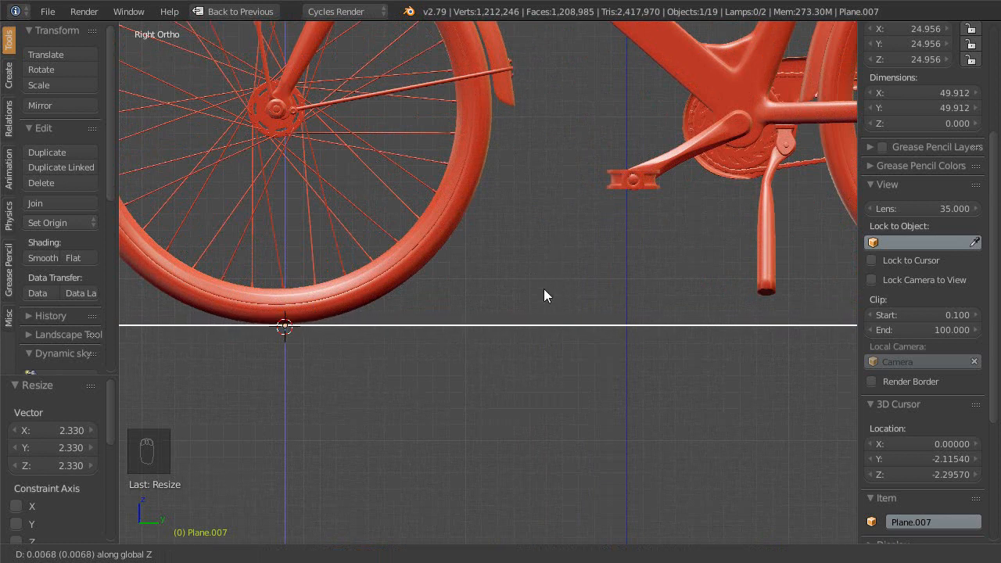
left_click(548, 276)
left_click(500, 409)
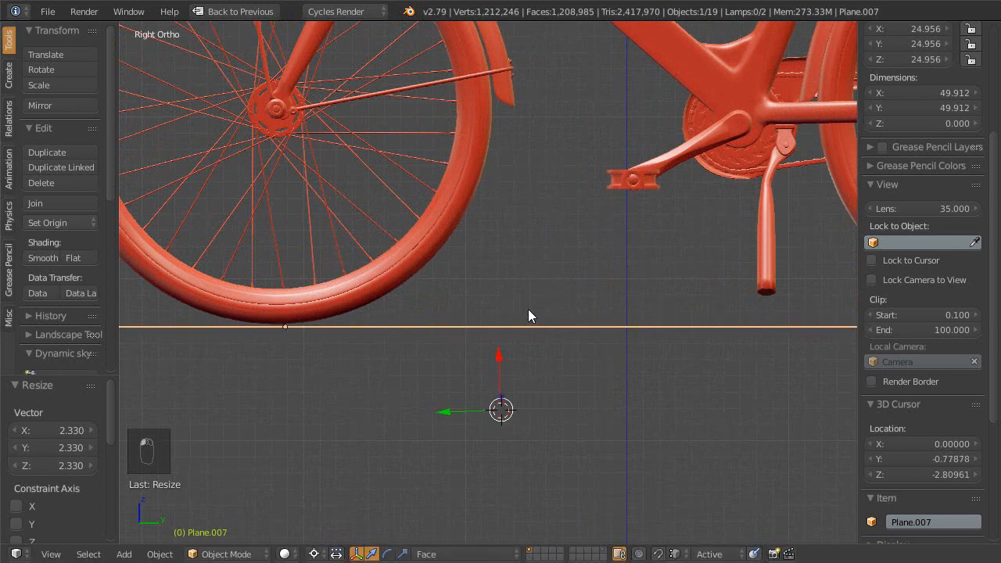
key("g")
key("z")
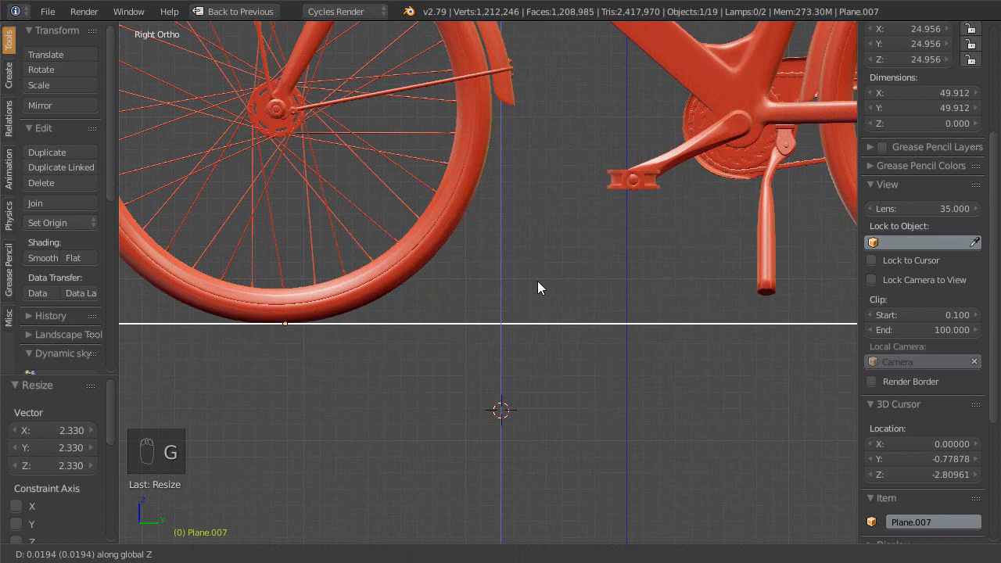
left_click(537, 280)
- Examine the kickstand's foot against the ground plane in rendered shading, from the bicycle's front and close up
middle_click_drag(539, 283, 503, 341)
scroll(612, 311, "down", 3)
scroll(503, 337, "up", 3)
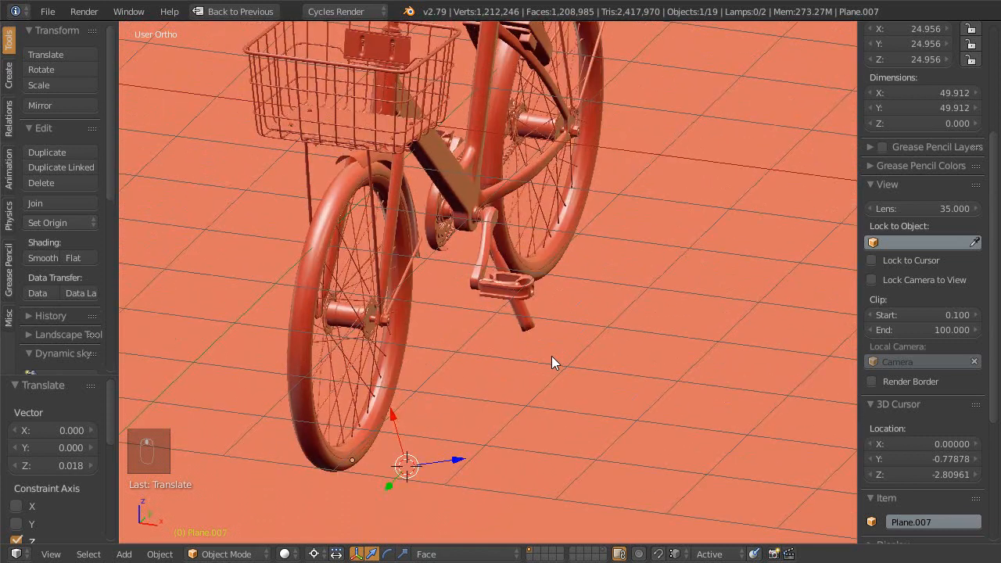
key("shift+z")
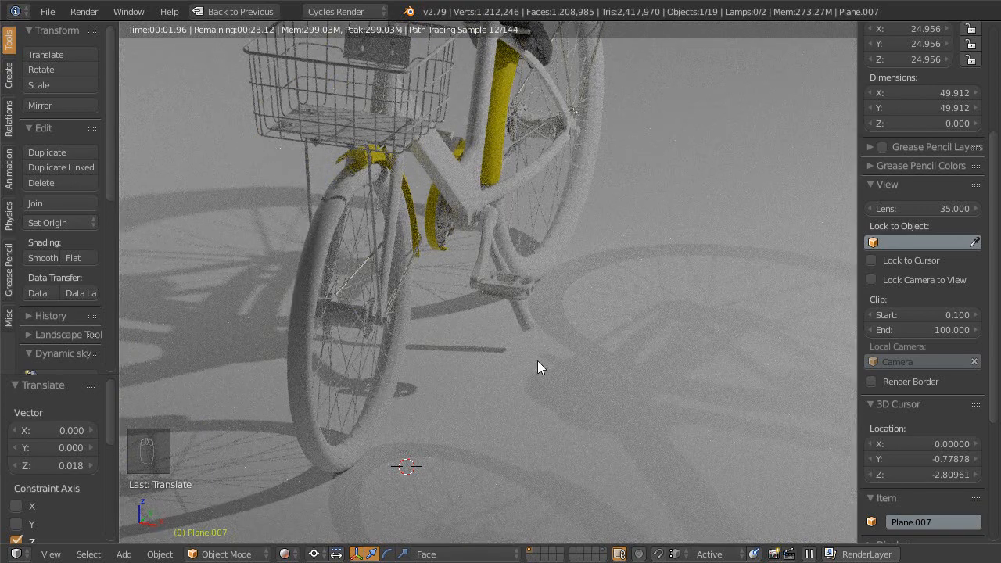
middle_click_drag(538, 361, 562, 87)
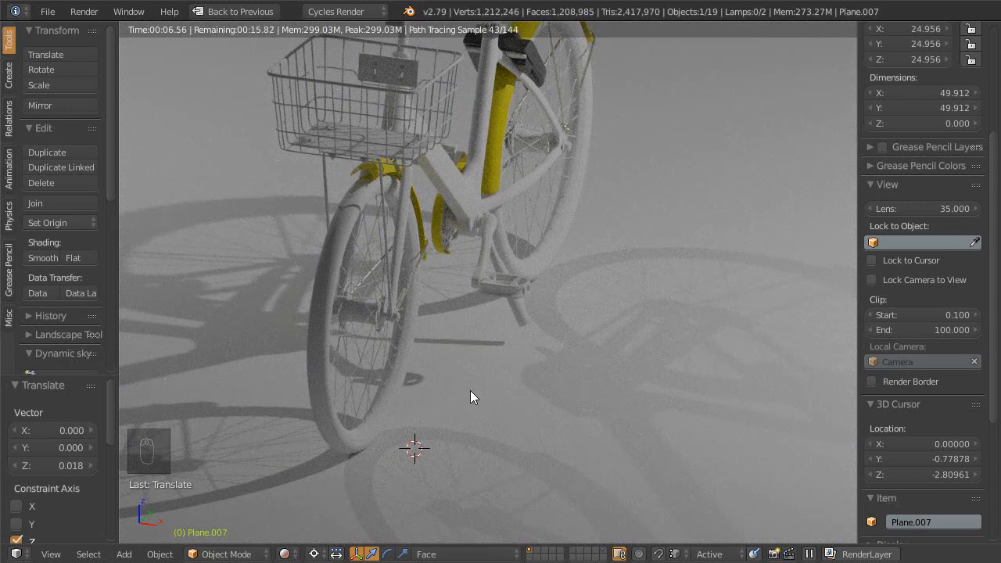
middle_click_drag(465, 353, 509, 353)
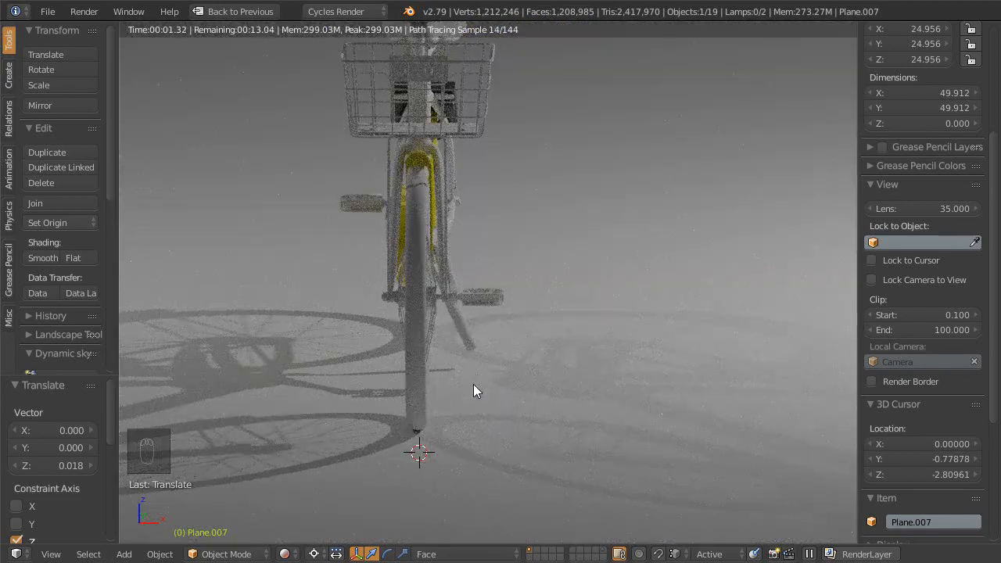
middle_click_drag(473, 384, 478, 370)
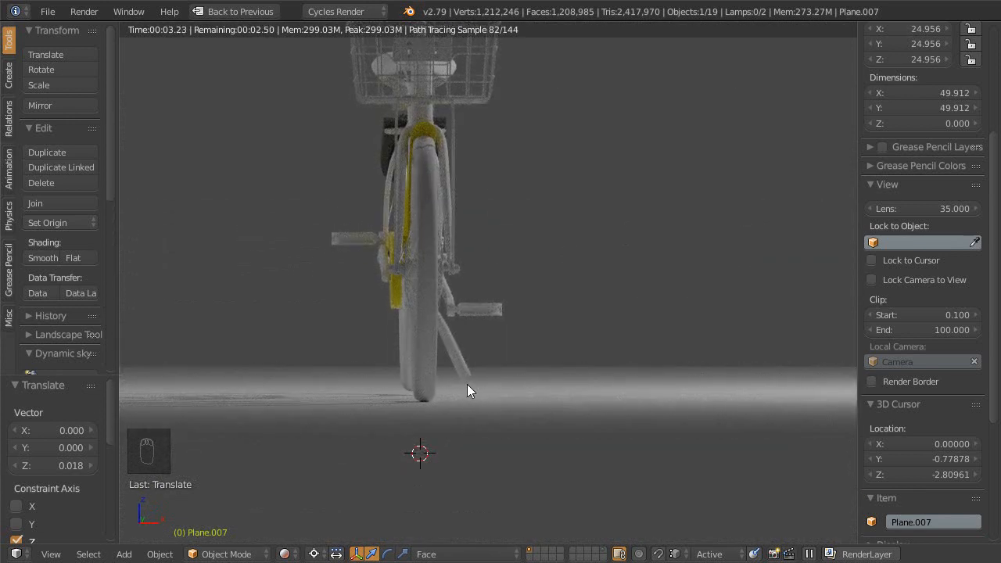
middle_click_drag(455, 440, 571, 341)
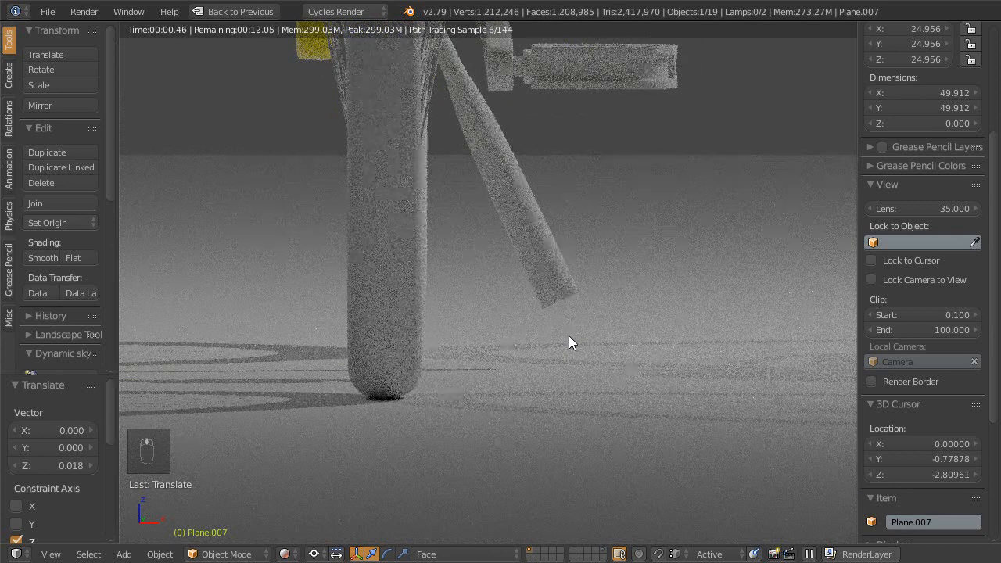
- Draw a short slanted grease pencil stroke below the kickstand's foot and enable the grease pencil layers
key("d")
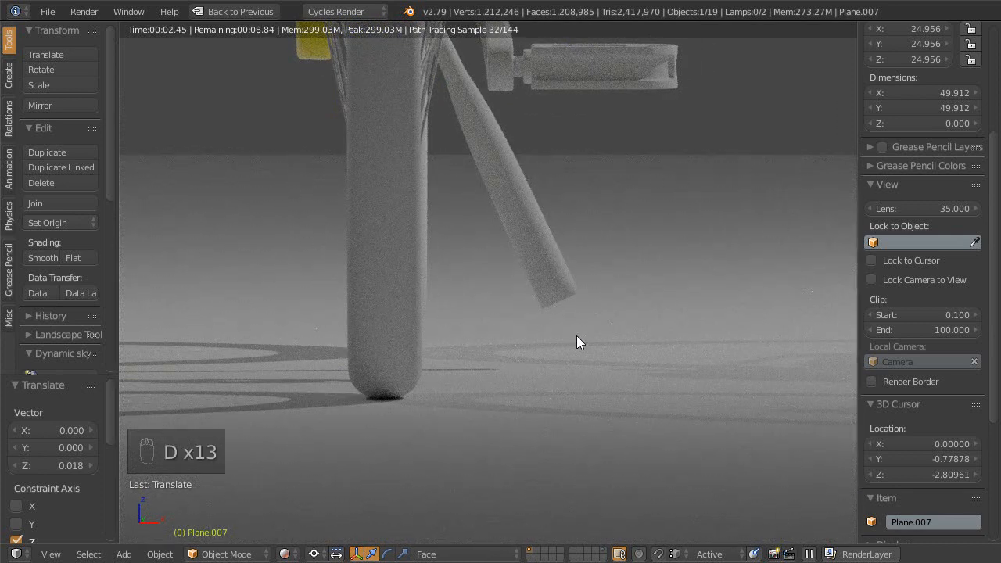
left_click_drag(552, 342, 553, 342)
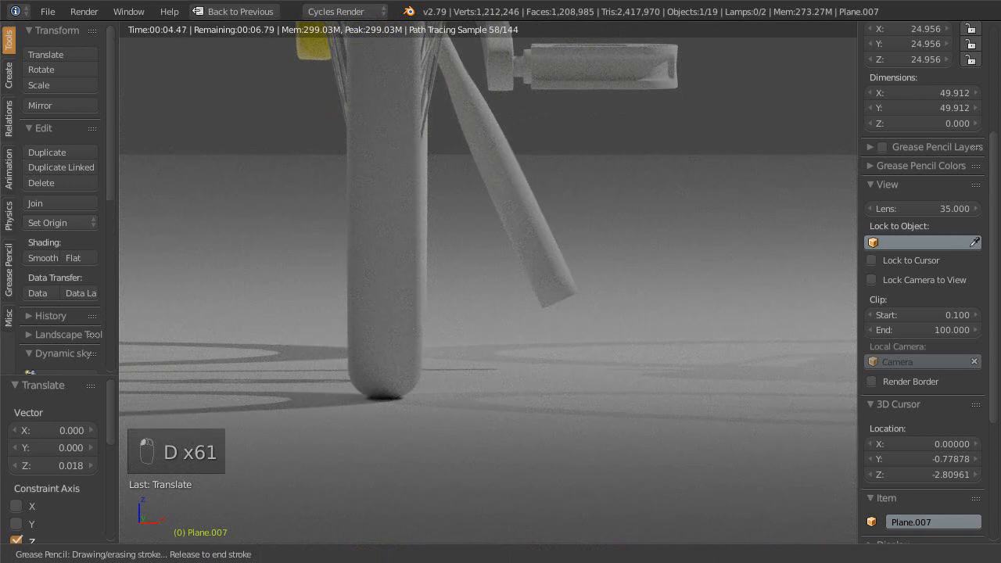
left_click(880, 149)
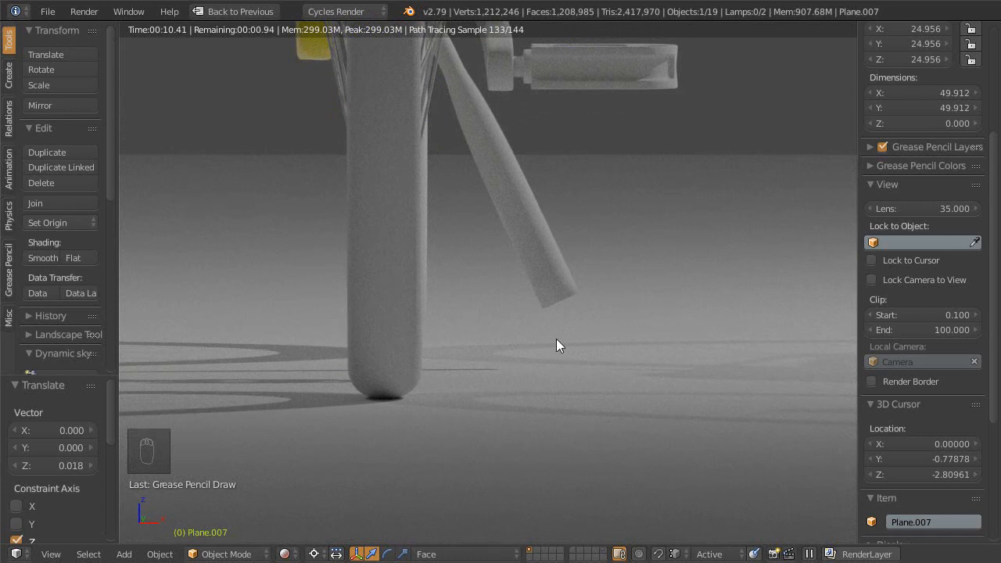
- Slide the edge loop at the kickstand's foot down along the arm by a factor of 0.166 to meet the grease pencil stroke
key("shift+z")
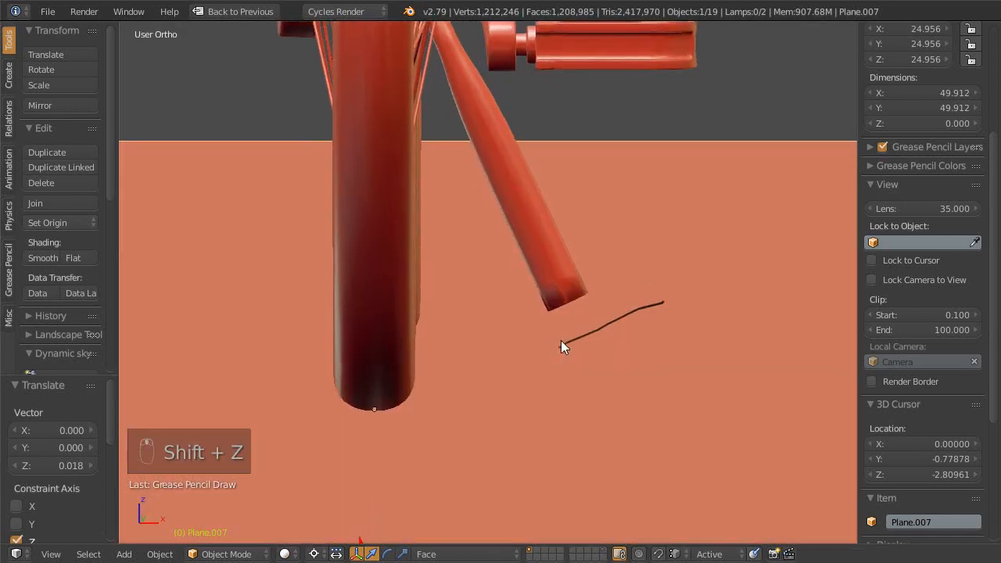
middle_click_drag(562, 344, 583, 312)
right_click(577, 294)
key("Tab")
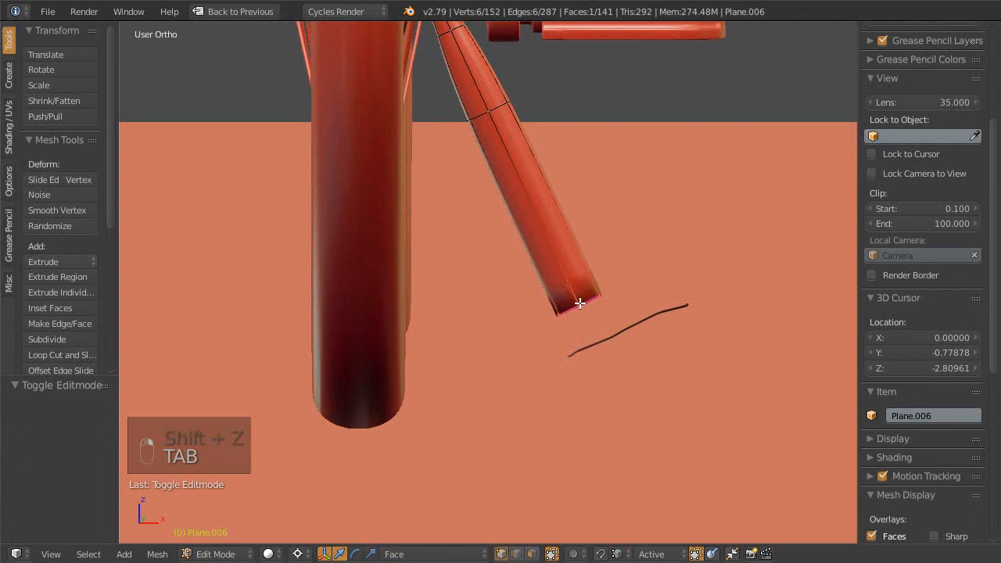
key("g")
key("g")
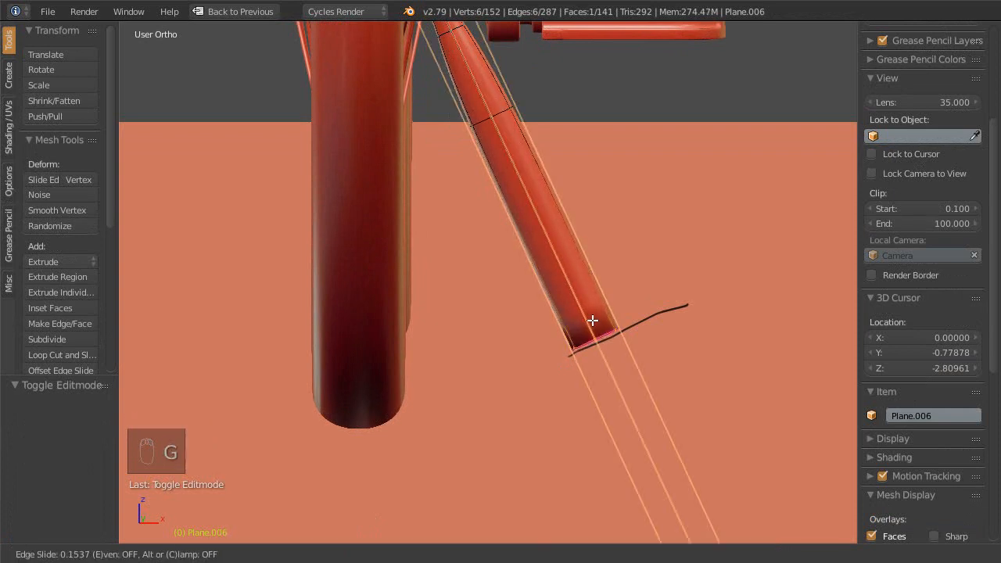
left_click(592, 321)
middle_click_drag(592, 319, 512, 332)
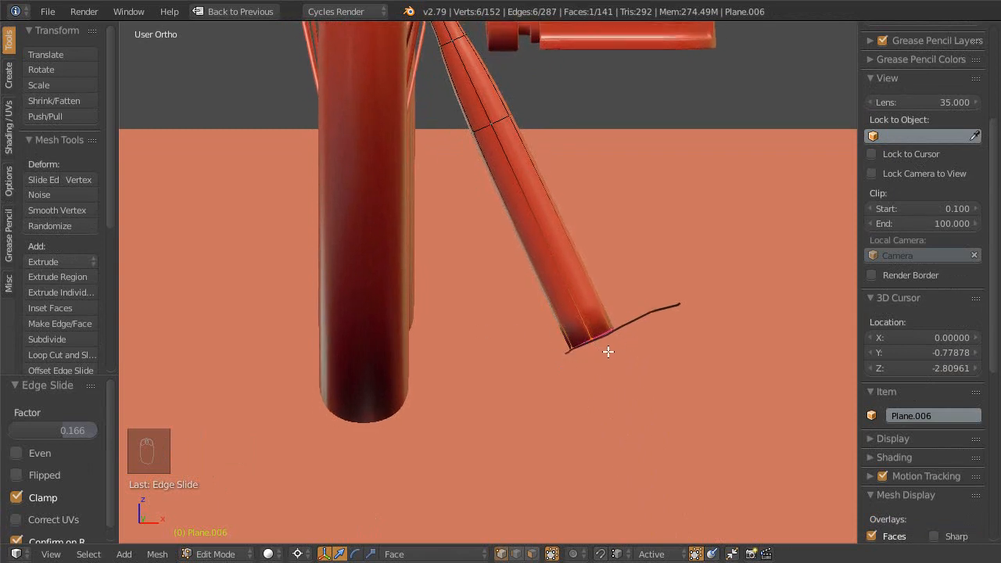
- Erase the slanted grease pencil stroke at the kickstand's foot and leave mesh editing
left_click_drag(627, 345, 693, 304)
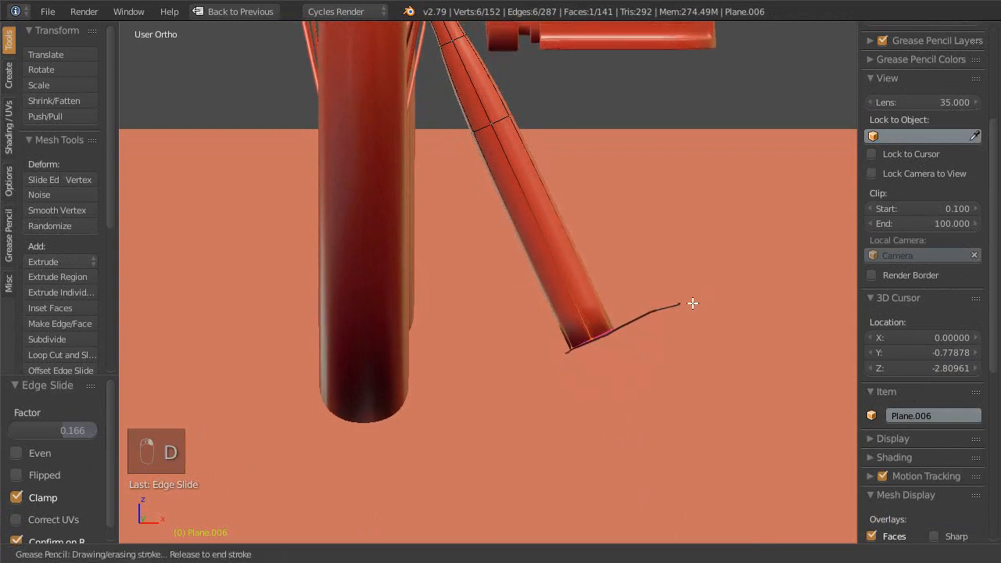
left_click_drag(627, 311, 618, 319)
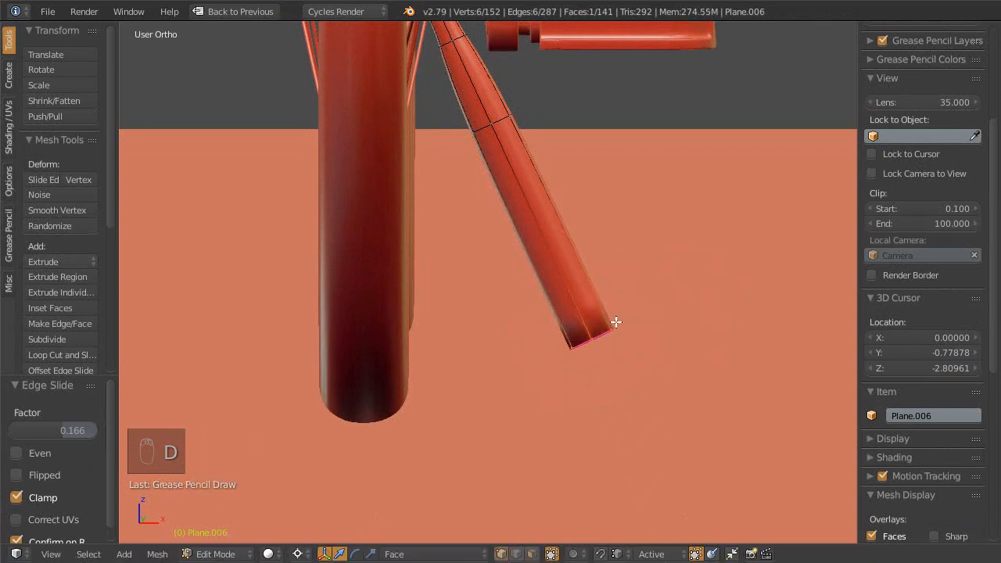
key("Tab")
- Select the ground plane and move it to layer 2
middle_click_drag(585, 313, 577, 380)
key("Escape")
scroll(538, 216, "down", 8)
middle_click_drag(538, 217, 565, 390)
key("Escape")
key("Escape")
right_click(590, 387)
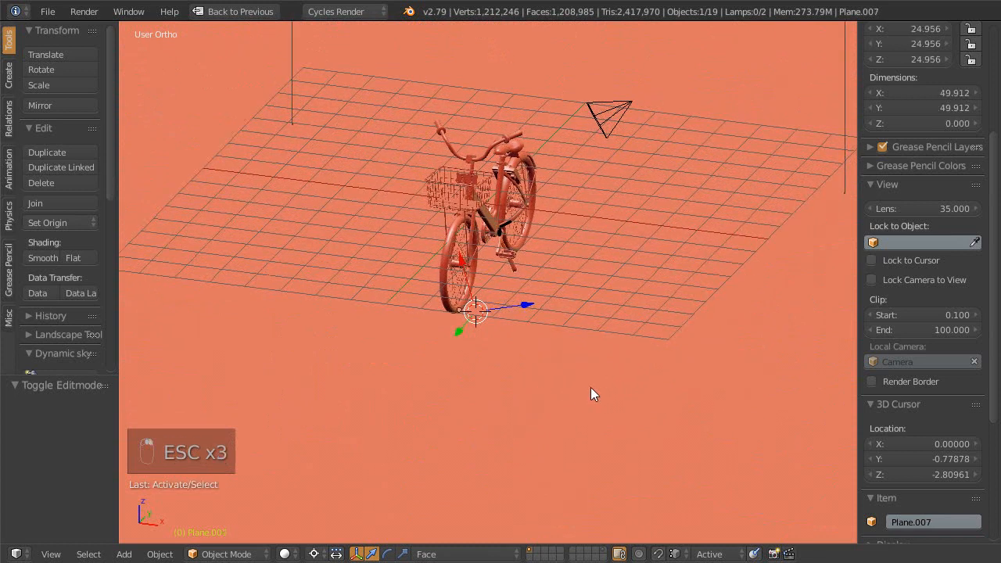
scroll(590, 408, "down", 4)
key("m")
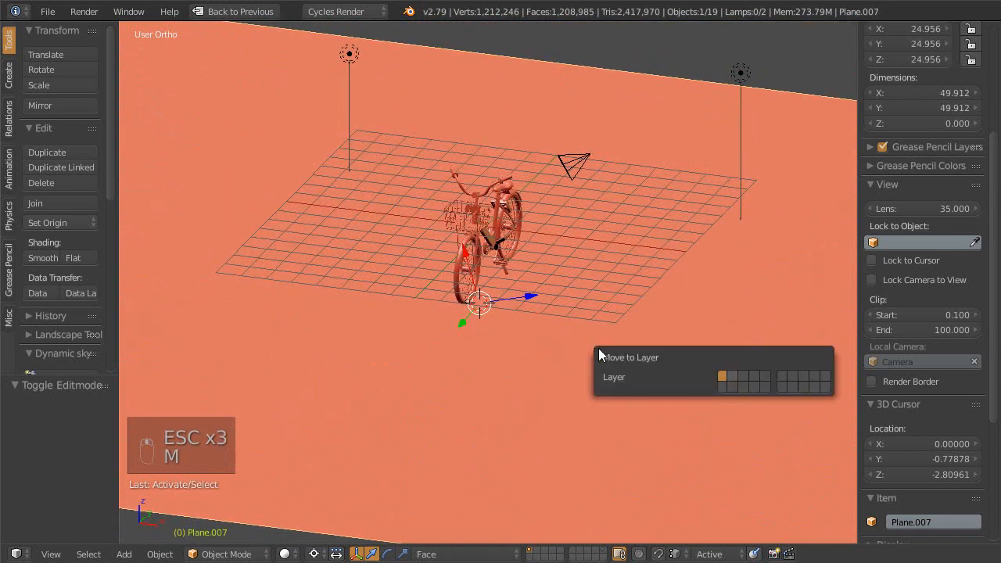
left_click(725, 378)
scroll(628, 317, "up", 5)
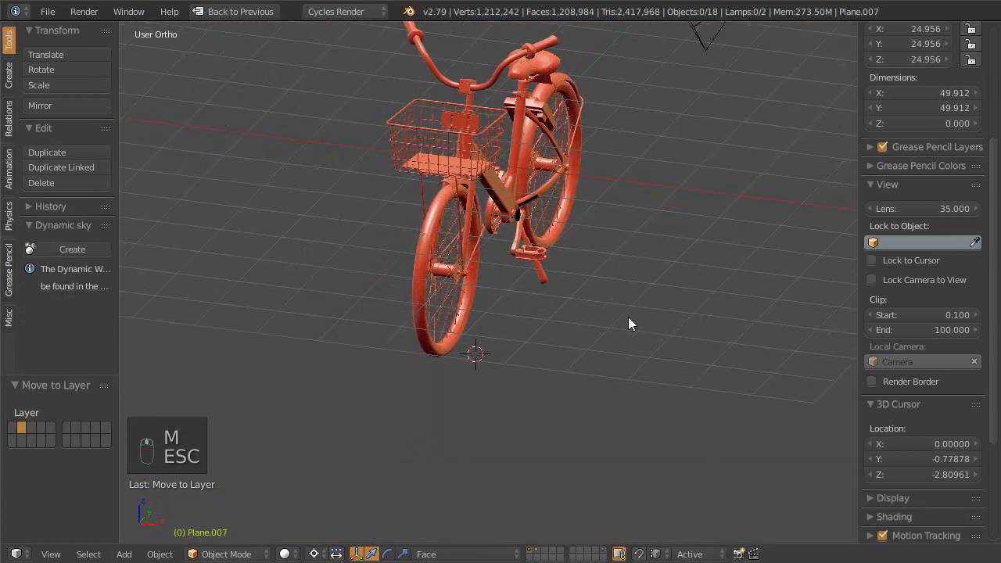
- Toggle layer 2 on and off again, and save the file
scroll(620, 363, "down", 2)
key("shift+2")
key("shift+2")
scroll(620, 369, "up", 5)
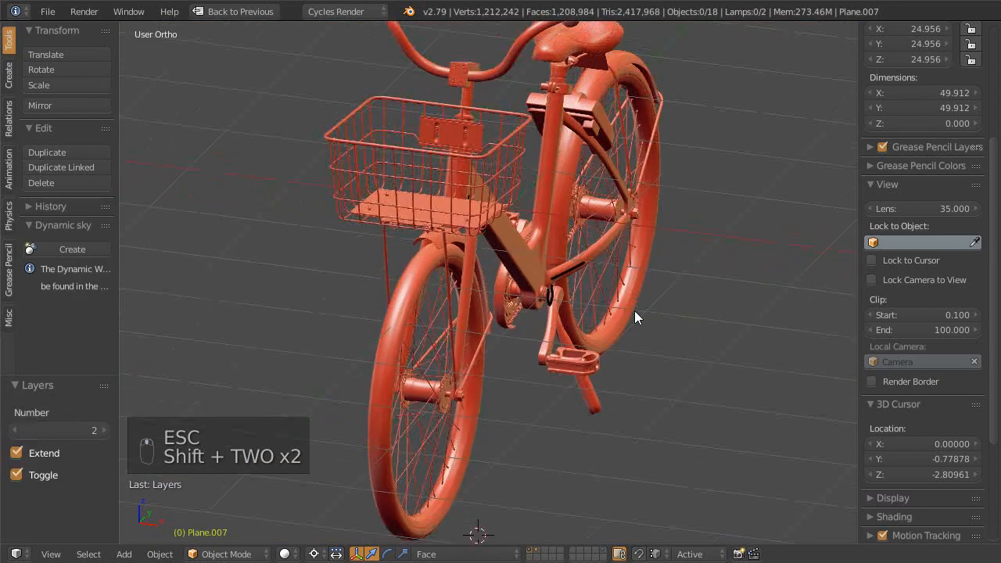
key("ctrl+s")
- Hide the grease pencil layers drawn around the kickstand's mount and chainstay
scroll(568, 290, "up", 4)
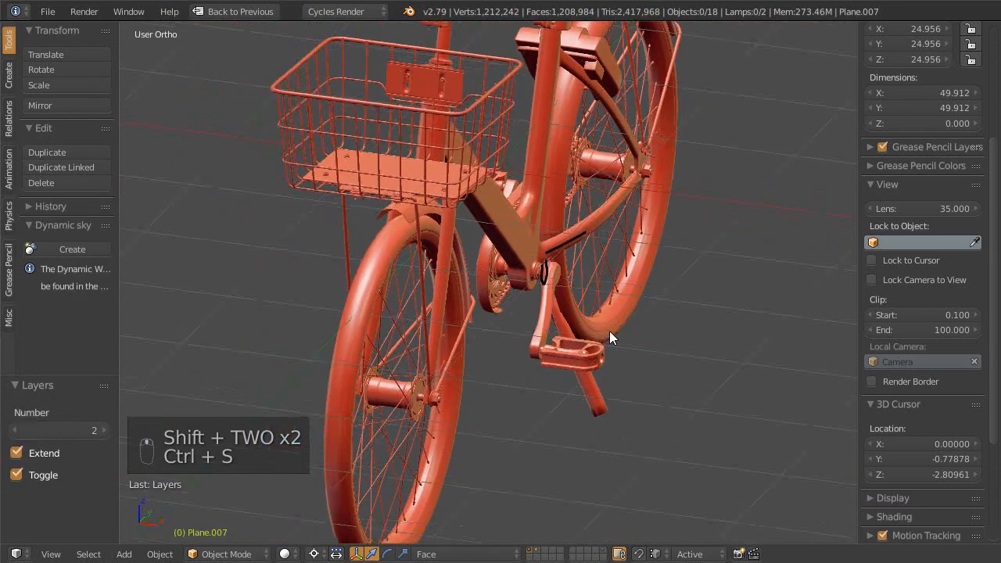
scroll(567, 289, "up", 1)
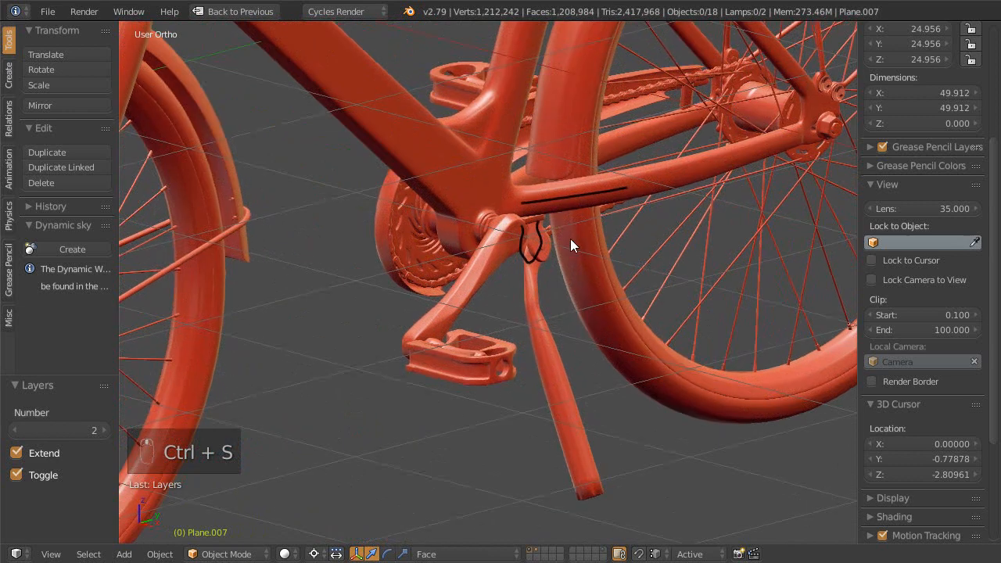
scroll(577, 254, "up", 6)
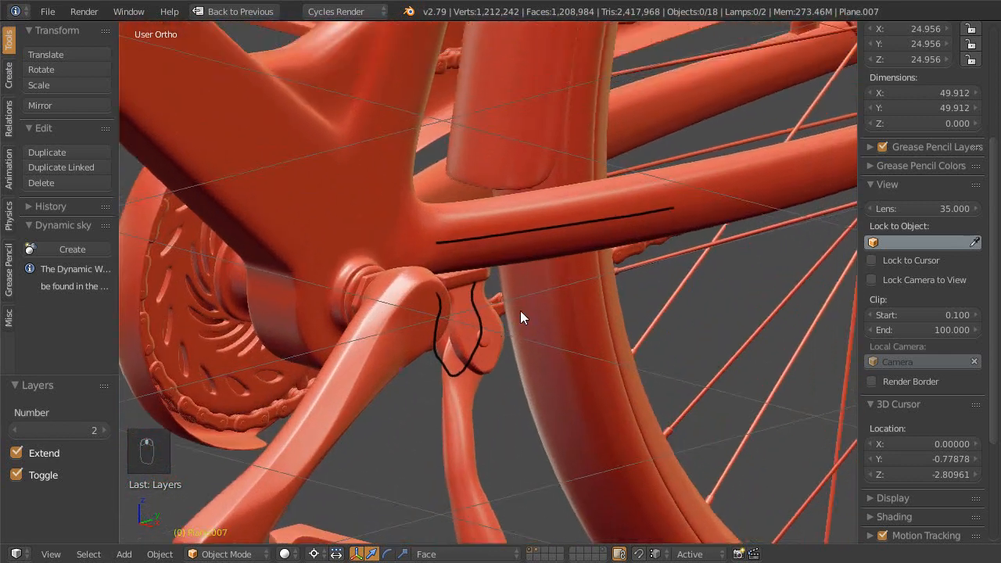
middle_click_drag(583, 197, 806, 171)
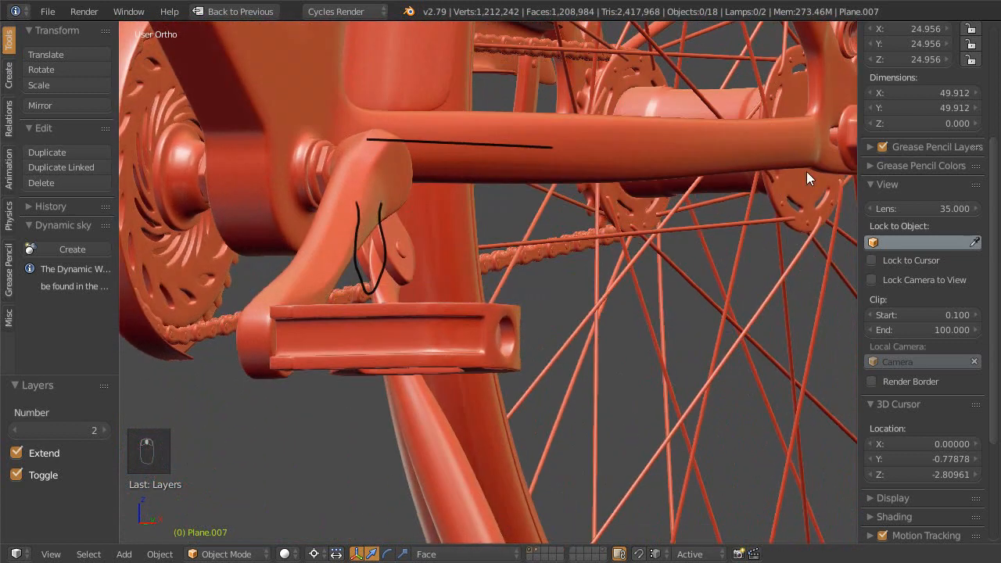
left_click(881, 146)
- Return the model to right view, restore the split layout and enlarge the kickstand in the reference photo
mouse_move(571, 205)
middle_mouse_down()
mouse_move(545, 209)
mouse_move(534, 327)
mouse_move(566, 292)
mouse_move(648, 273)
mouse_move(621, 294)
mouse_move(623, 309)
mouse_move(544, 337)
mouse_move(603, 292)
mouse_move(580, 200)
middle_mouse_up()
key("KP_3")
scroll(563, 274, "down", 2)
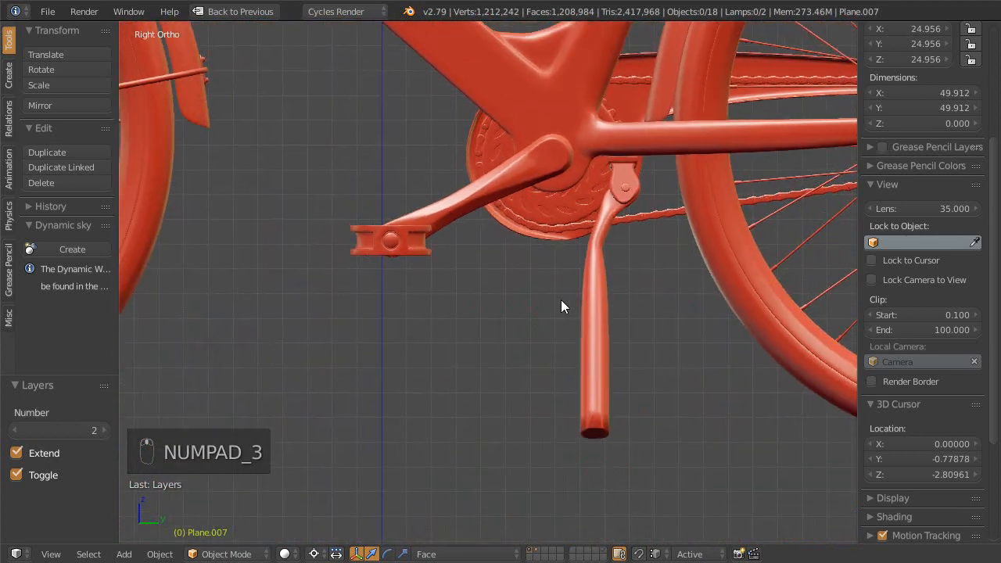
scroll(571, 300, "down", 2)
key("shift+space")
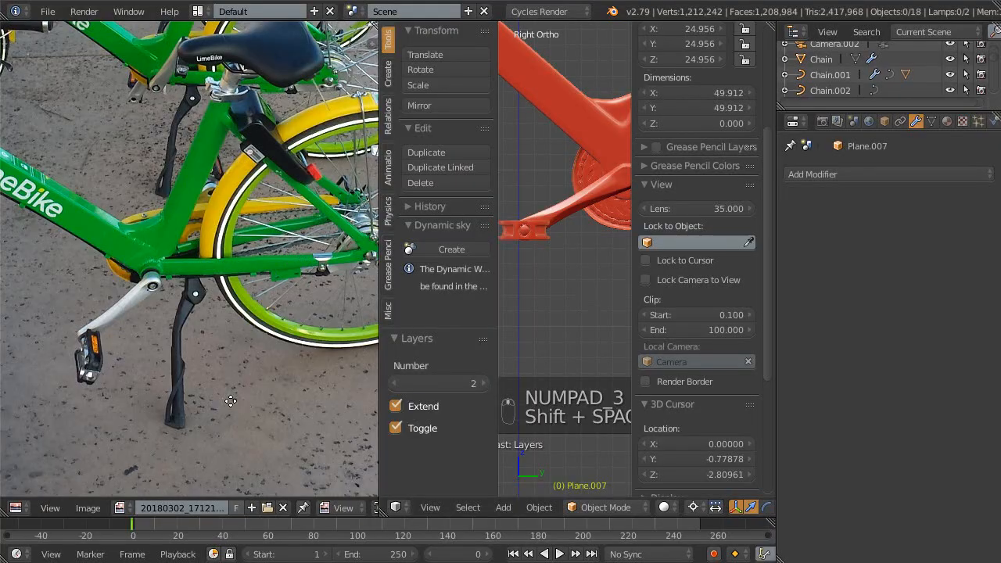
scroll(231, 401, "up", 4)
middle_click_drag(261, 215, 255, 193)
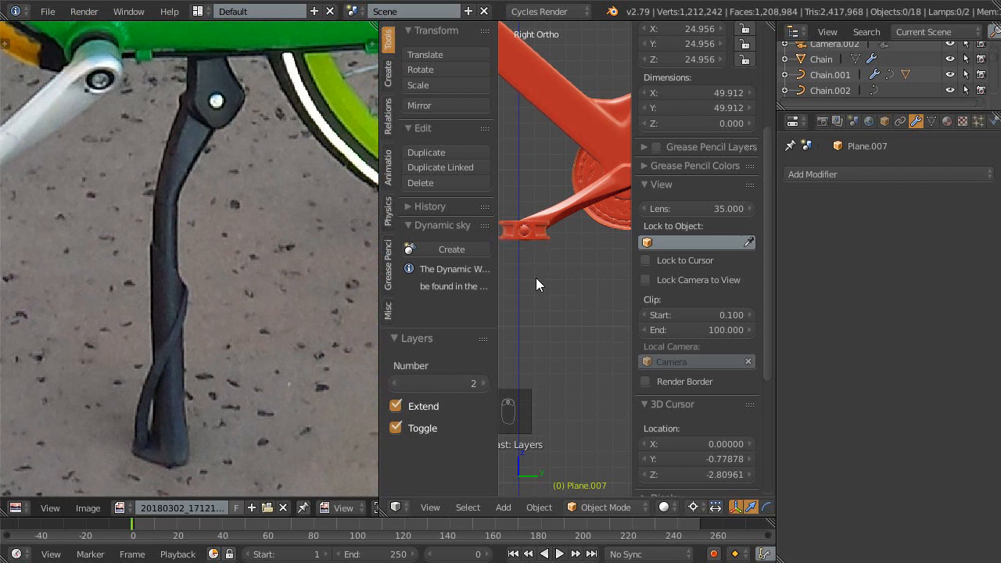
- Hide the 3D view's side panels, frame the kickstand beside the reference photo and save the file
key("n")
key("t")
middle_click_drag(572, 300, 431, 281, "ctrl")
middle_click_drag(525, 315, 529, 284, "ctrl")
middle_click_drag(529, 284, 596, 289, "shift")
middle_click_drag(596, 288, 624, 268, "ctrl")
key("ctrl+s")
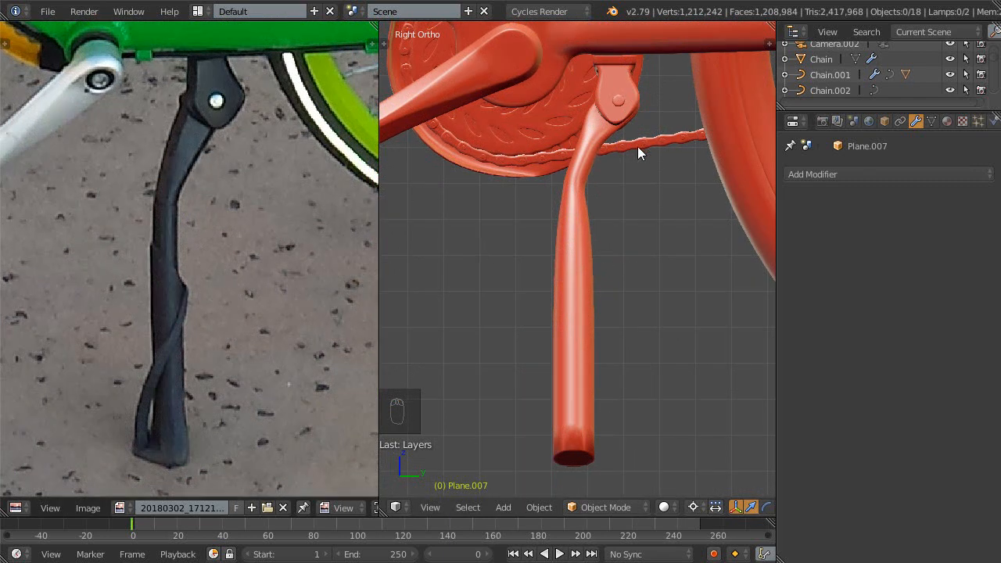
- Select the kickstand and hide every other object to isolate it
middle_click_drag(653, 164, 609, 238, "ctrl")
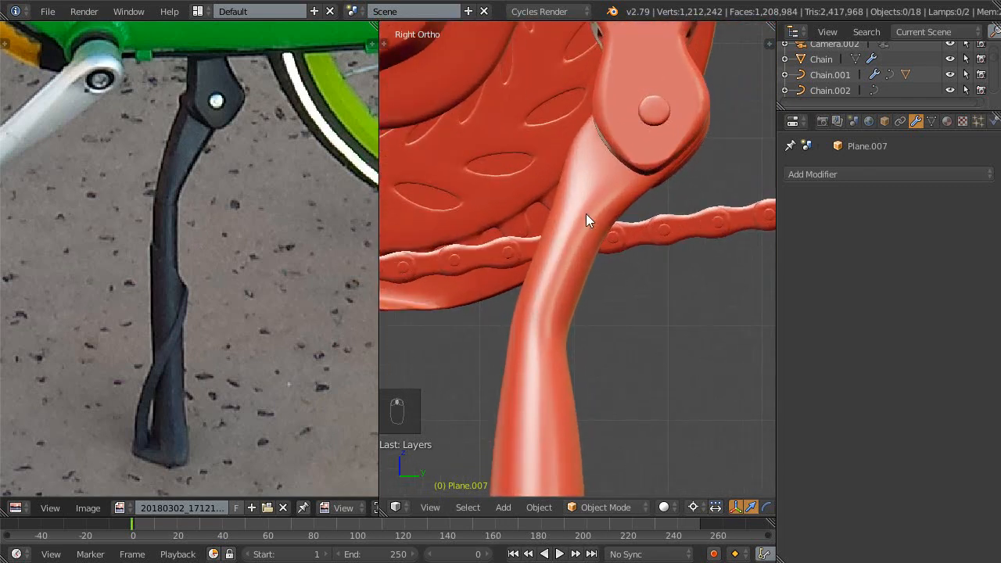
key("Tab")
right_click(548, 345)
key("Tab")
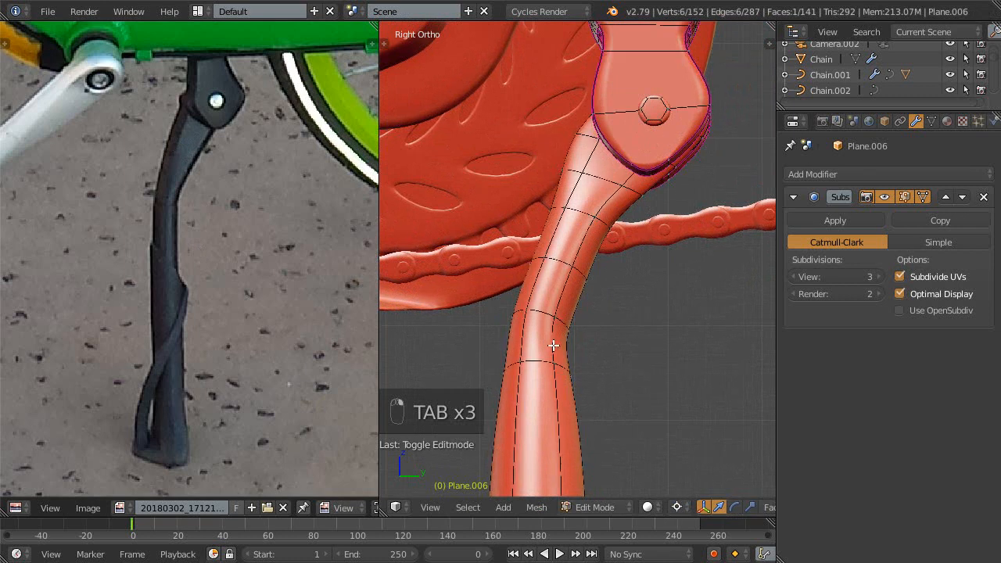
middle_click_drag(609, 238, 610, 307, "shift")
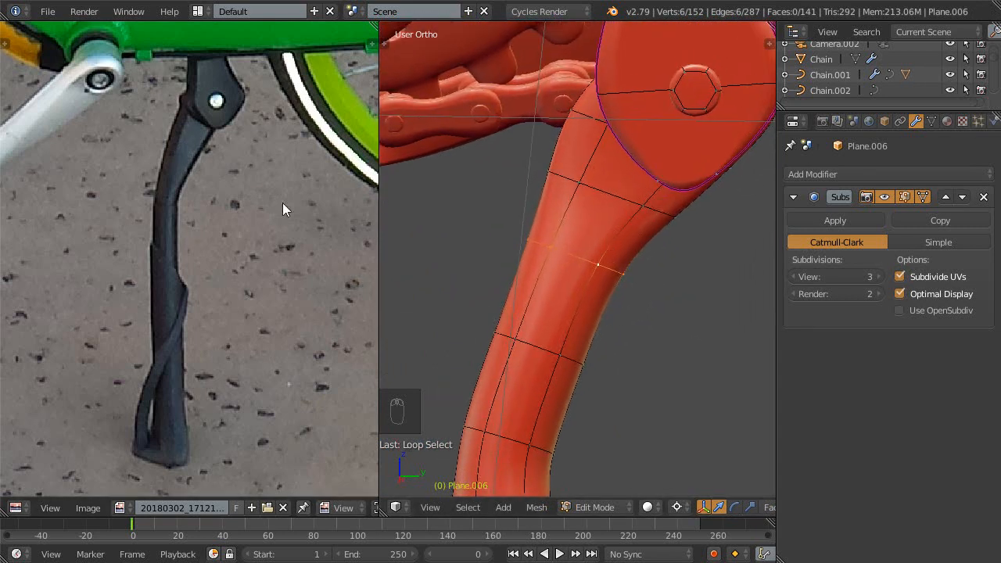
middle_click_drag(576, 361, 506, 327)
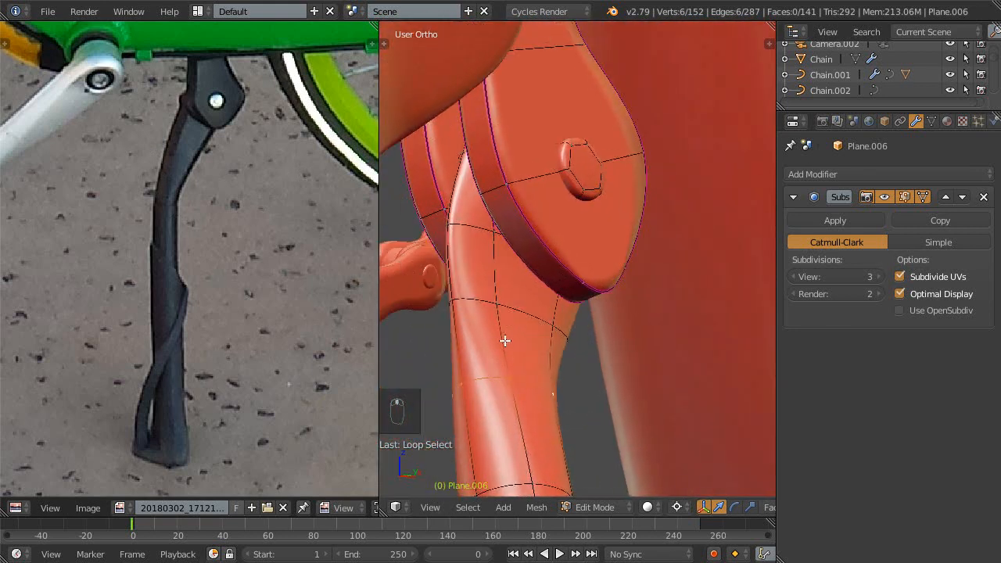
key("shift+h")
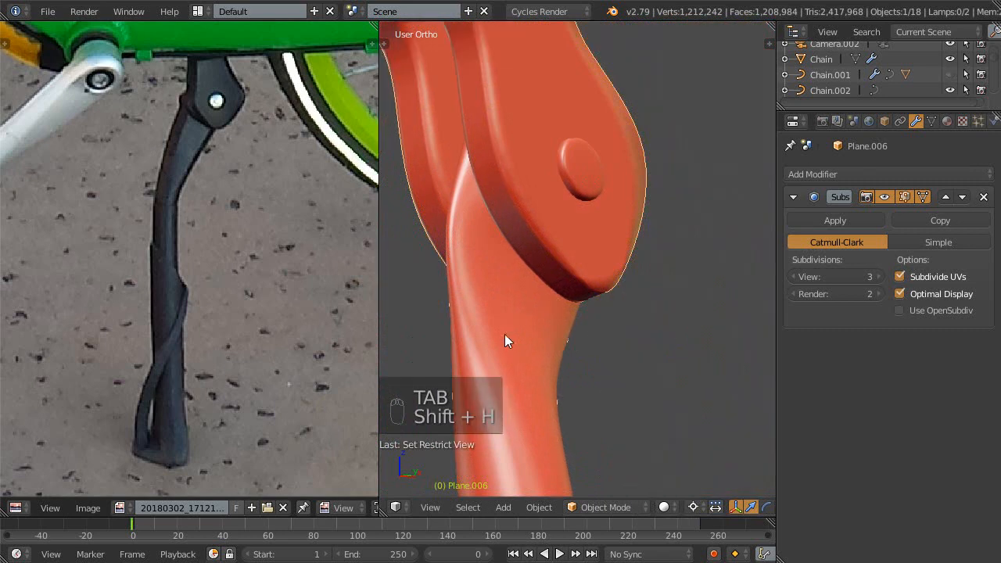
- In the maximized 3D view, set a mean crease of 1.00 on the lengthwise edges on both sides of the kickstand's upper arm
key("shift+space")
key("Tab")
middle_click_drag(509, 336, 545, 304)
key("ctrl+Tab")
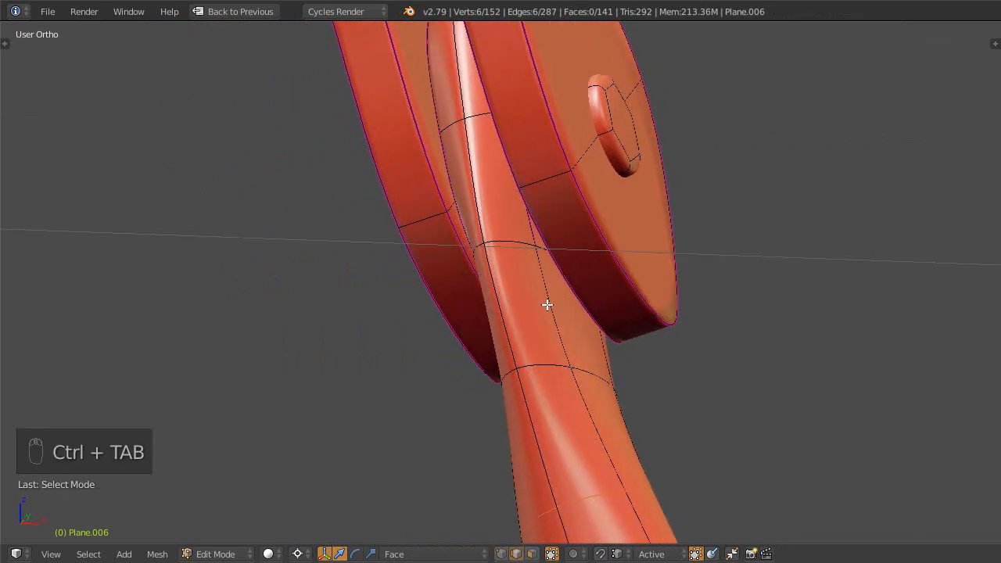
middle_click_drag(500, 364, 488, 347)
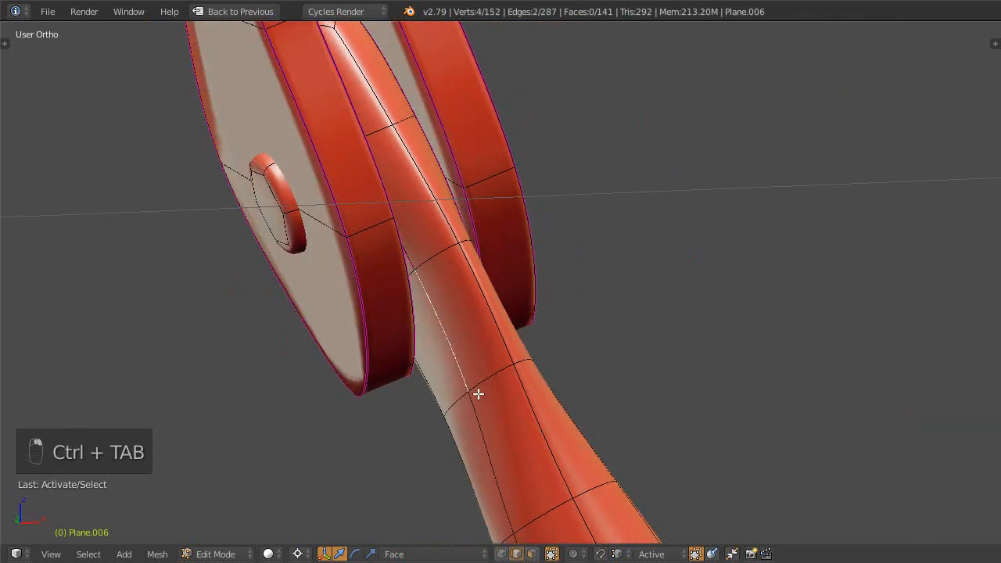
middle_click_drag(598, 390, 560, 225)
middle_click_drag(626, 290, 502, 239)
right_click(492, 194, "shift")
middle_click_drag(485, 155, 536, 327)
right_click(538, 292, "shift")
key("n")
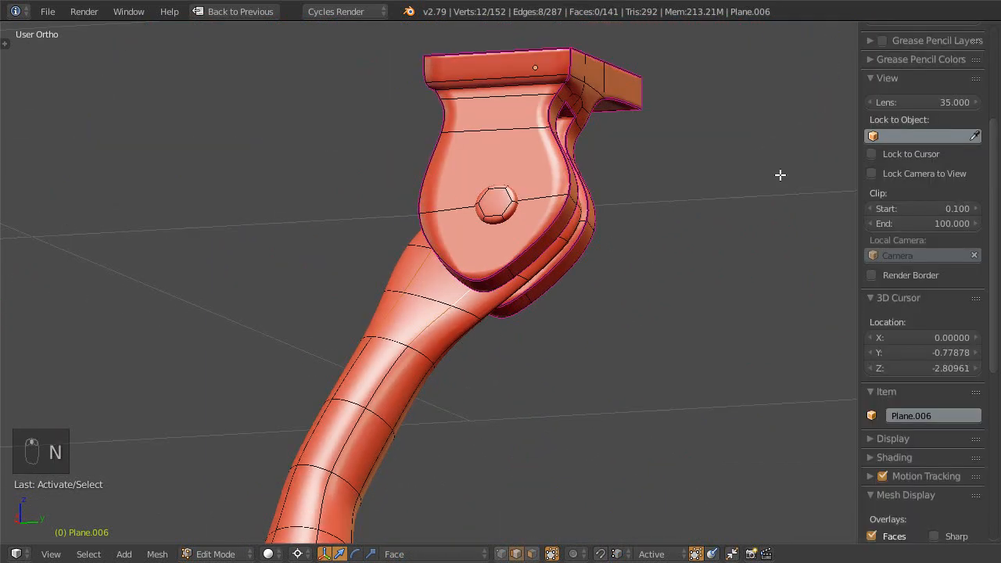
scroll(931, 106, "up", 5)
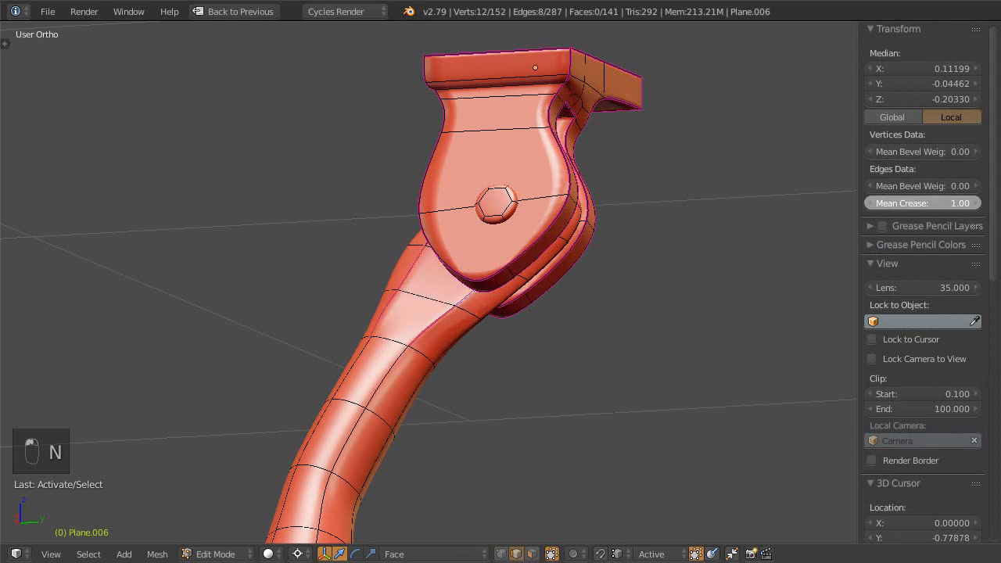
- Delete the custom Face transform orientation
middle_click_drag(660, 321, 513, 270)
middle_click_drag(439, 254, 610, 336)
scroll(935, 248, "down", 8)
scroll(934, 248, "down", 9)
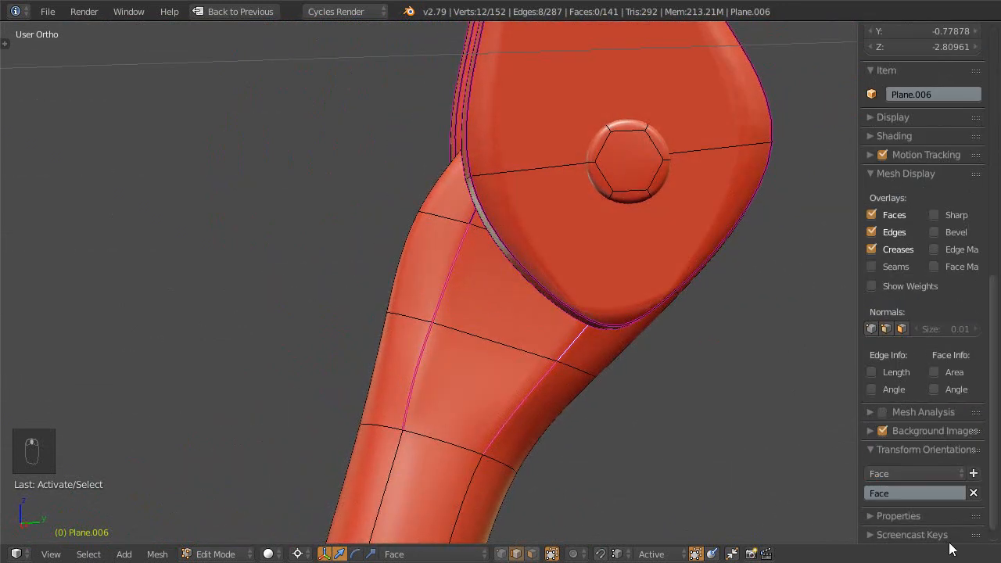
middle_click_drag(680, 442, 603, 408, "ctrl")
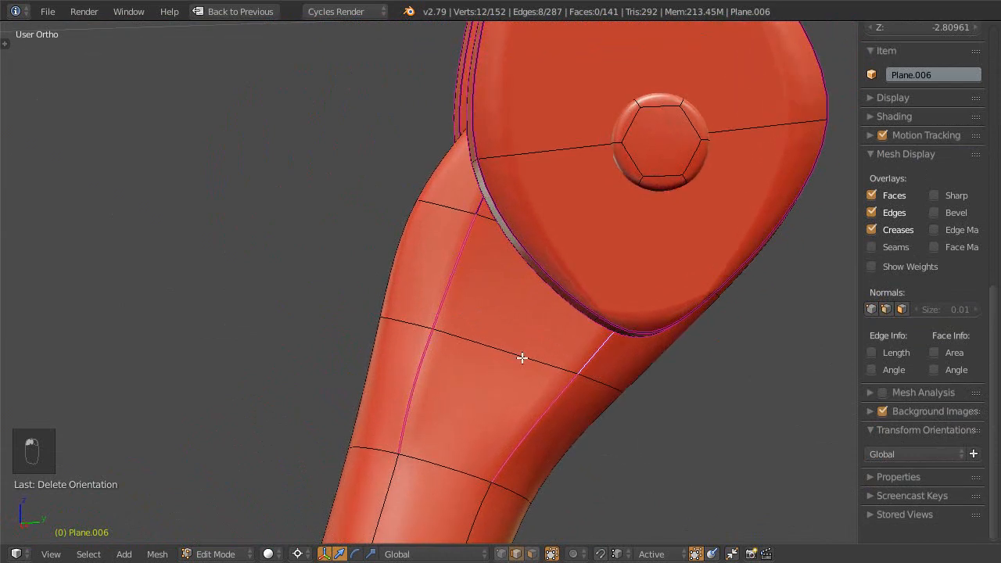
- Fill the arm's cross-section loop just below the pivot plates with a face and create a custom transform orientation from it
middle_click_drag(495, 365, 444, 383)
left_click(432, 422)
key("z")
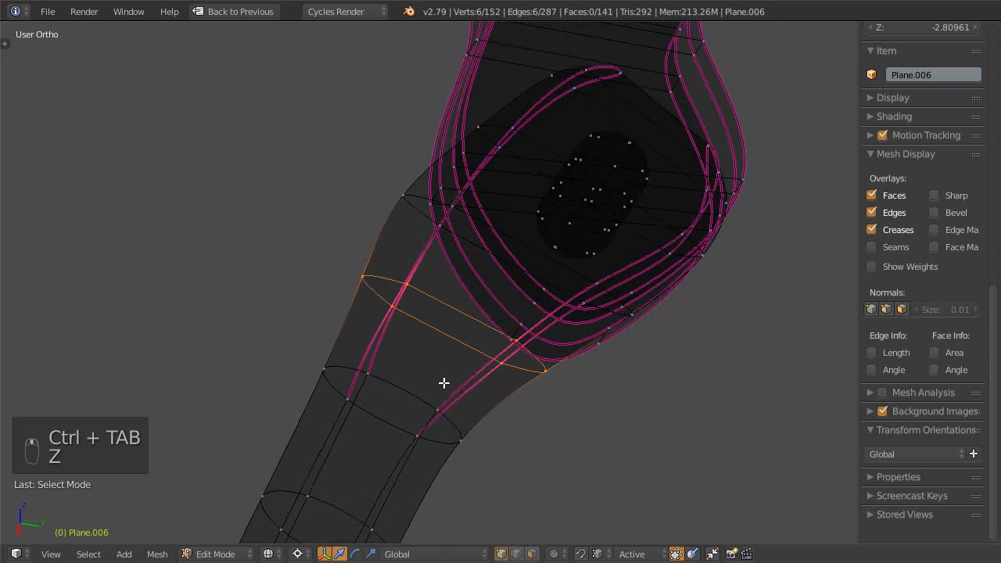
key("f")
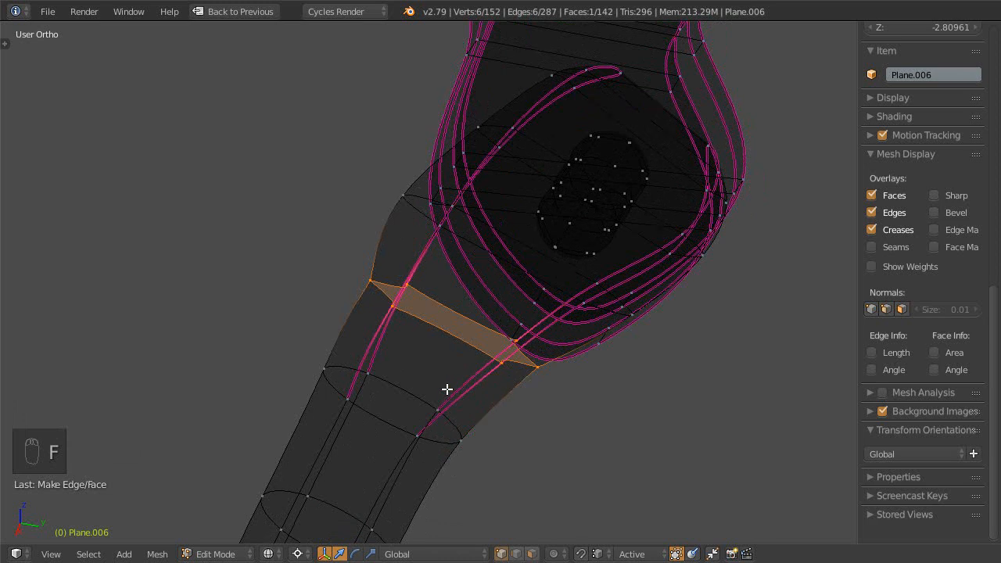
key("ctrl+alt+space")
mouse_move(449, 389)
middle_mouse_down()
mouse_move(440, 367)
mouse_move(459, 375)
middle_mouse_up()
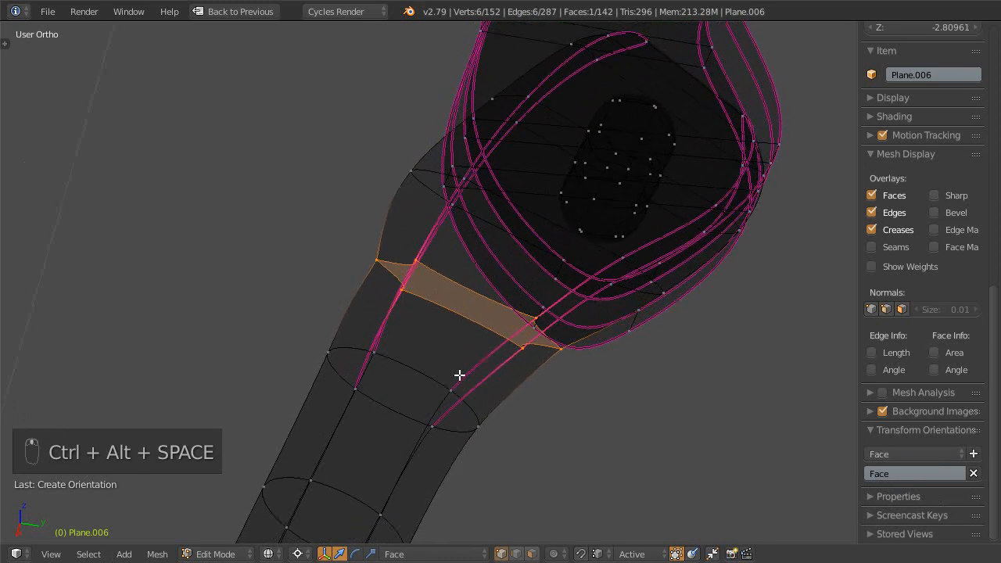
- Snap the 3D cursor to the centre of the temporary cross-section face and delete that face
middle_click_drag(334, 389, 367, 352)
key("shift+s")
left_click(431, 327)
middle_click_drag(435, 328, 474, 369)
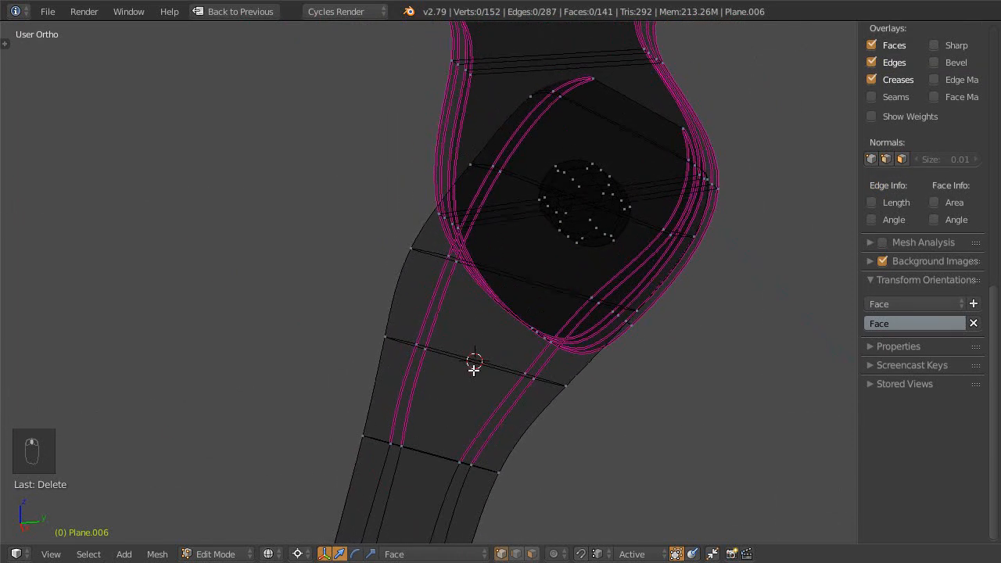
- Widen the four creased lengthwise edge segments just below the pivot plates along the Face Y axis to about 1.2
right_click(451, 320)
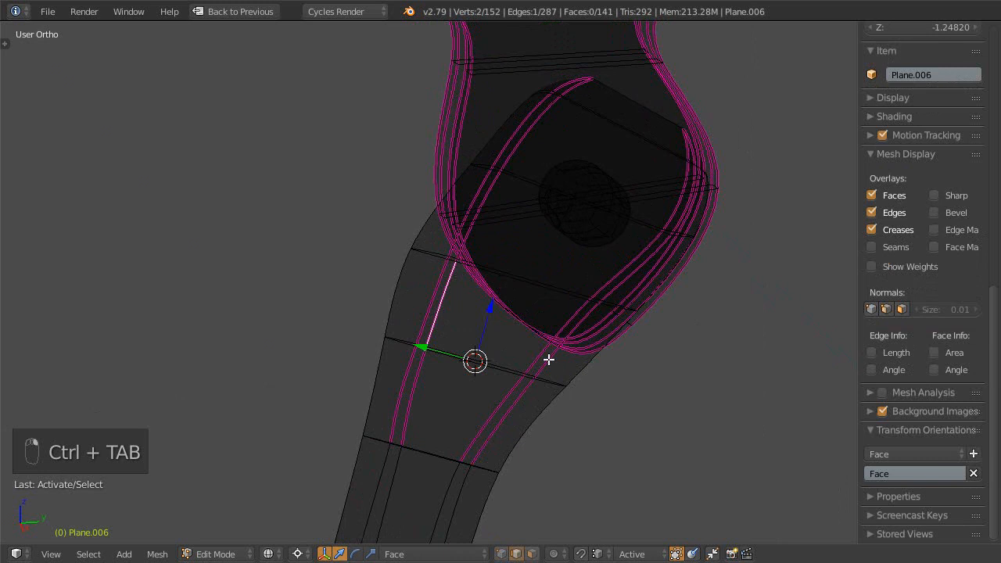
middle_click_drag(474, 386, 506, 444)
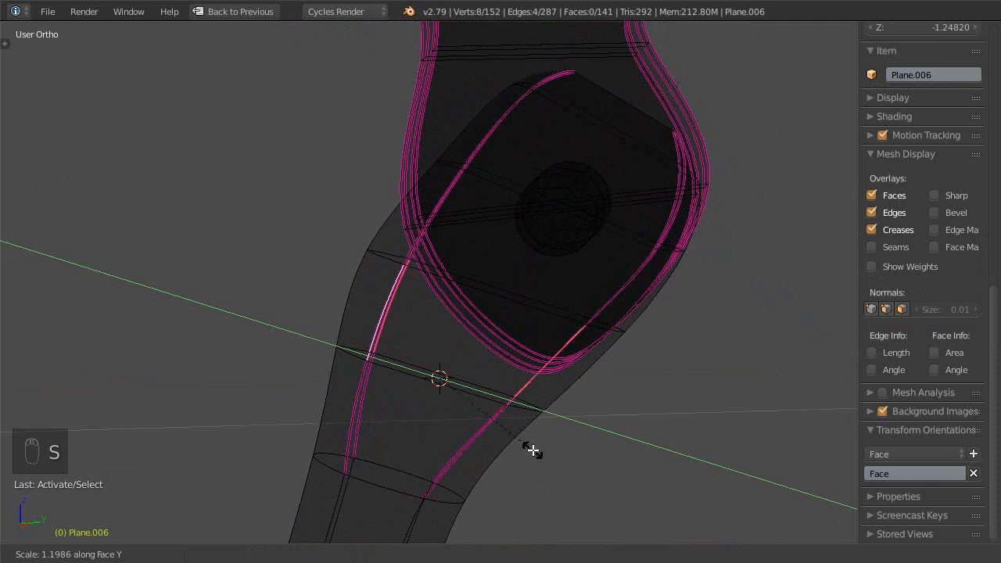
mouse_move(440, 380)
middle_mouse_down()
mouse_move(456, 395)
mouse_move(441, 357)
mouse_move(537, 342)
mouse_move(602, 290)
mouse_move(565, 253)
mouse_move(447, 255)
mouse_move(483, 205)
mouse_move(521, 179)
mouse_move(549, 300)
middle_mouse_up()
key("z")
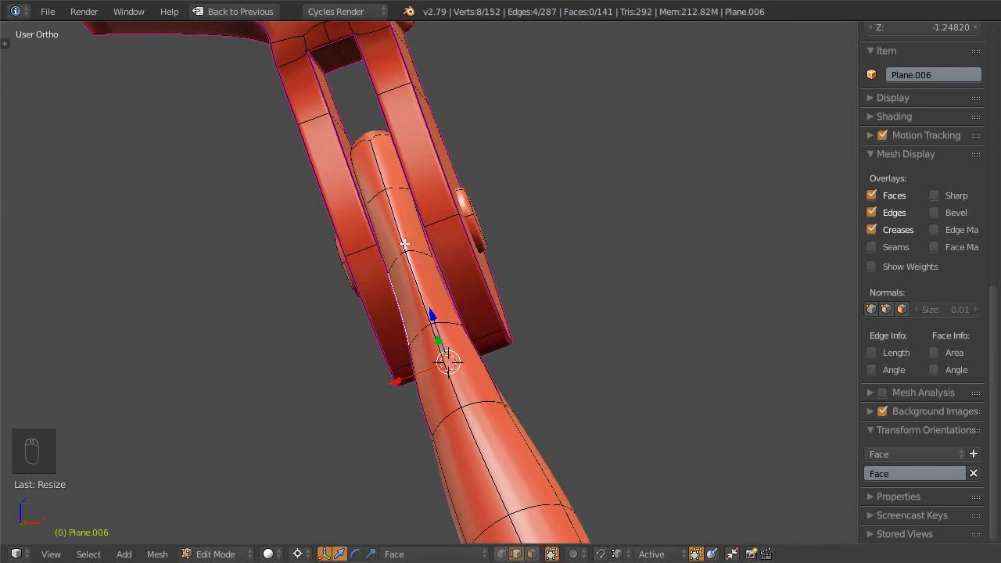
- Nudge the single outer-rim vertex of the arm loop nearest the pivot plates slightly along the Face Y axis
middle_click_drag(417, 266, 386, 294)
left_click(401, 289)
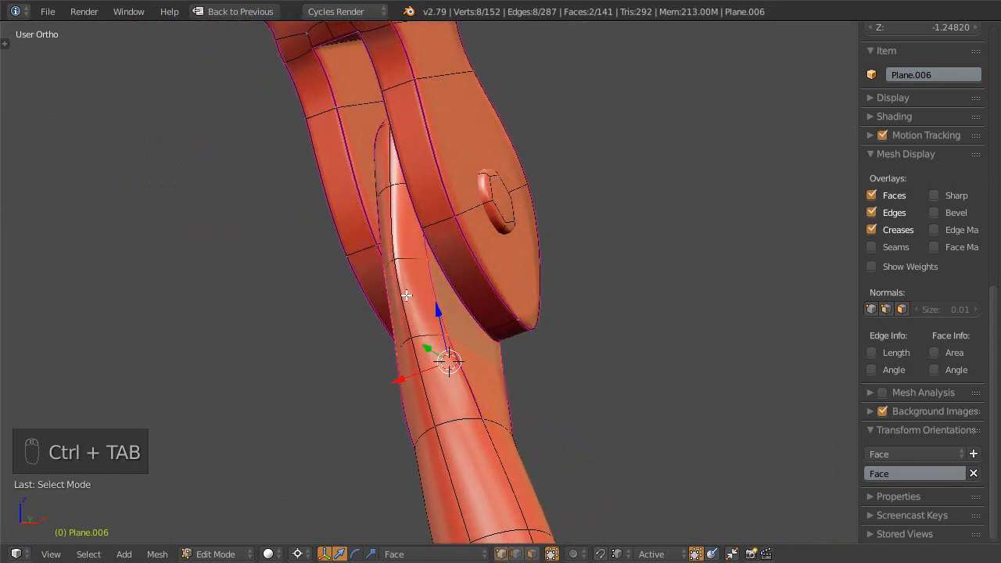
right_click_drag(402, 243, 415, 235)
middle_click_drag(404, 259, 400, 333)
left_click(403, 354)
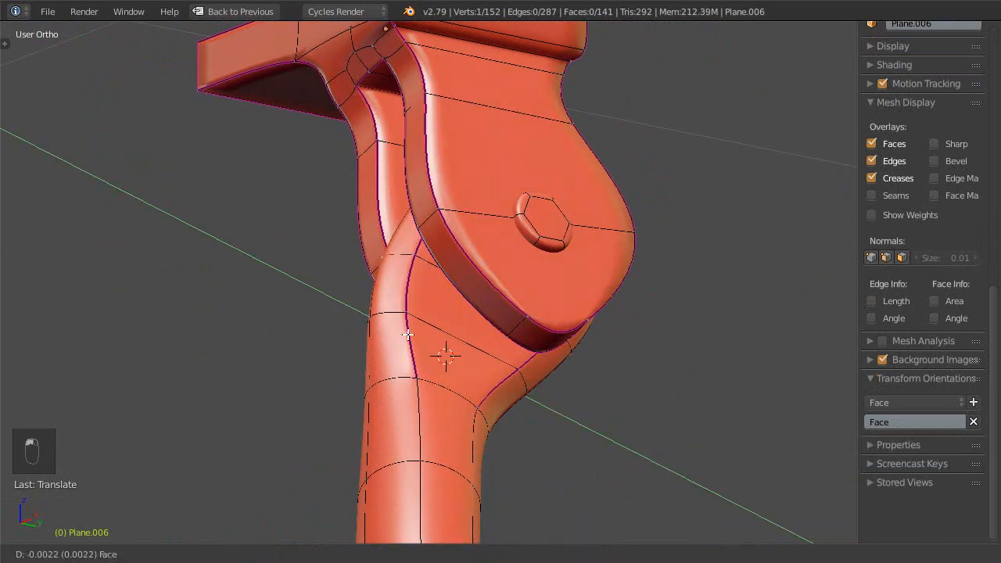
left_click_drag(407, 335, 409, 336)
scroll(437, 375, "down", 2)
middle_click_drag(440, 384, 519, 320)
scroll(425, 452, "up", 2)
middle_click_drag(483, 374, 486, 391)
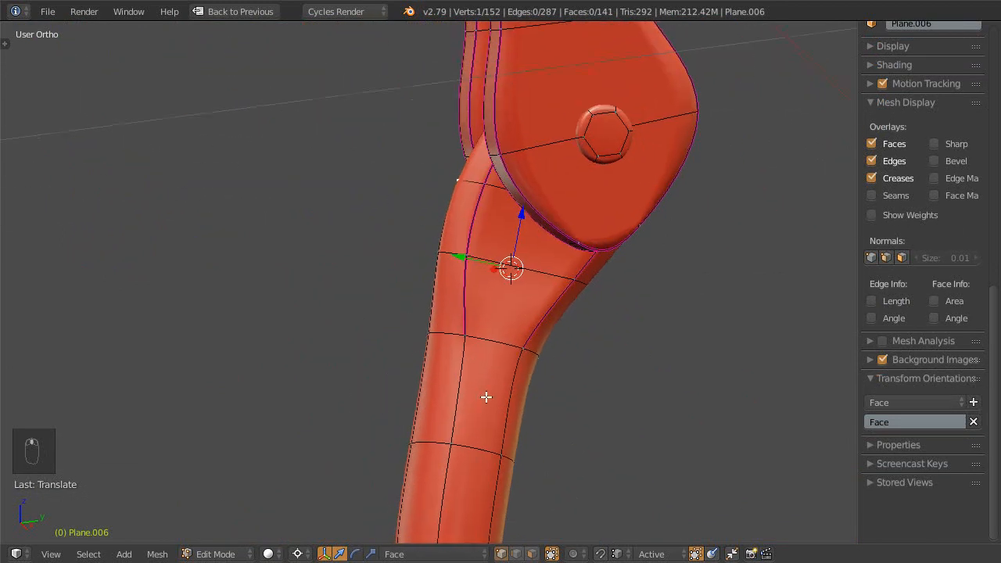
- Set a mean crease of 1.00 on the next four lengthwise edges below the creased section, on both sides of the arm
key("ctrl+Tab")
left_click(488, 404)
right_click(509, 397)
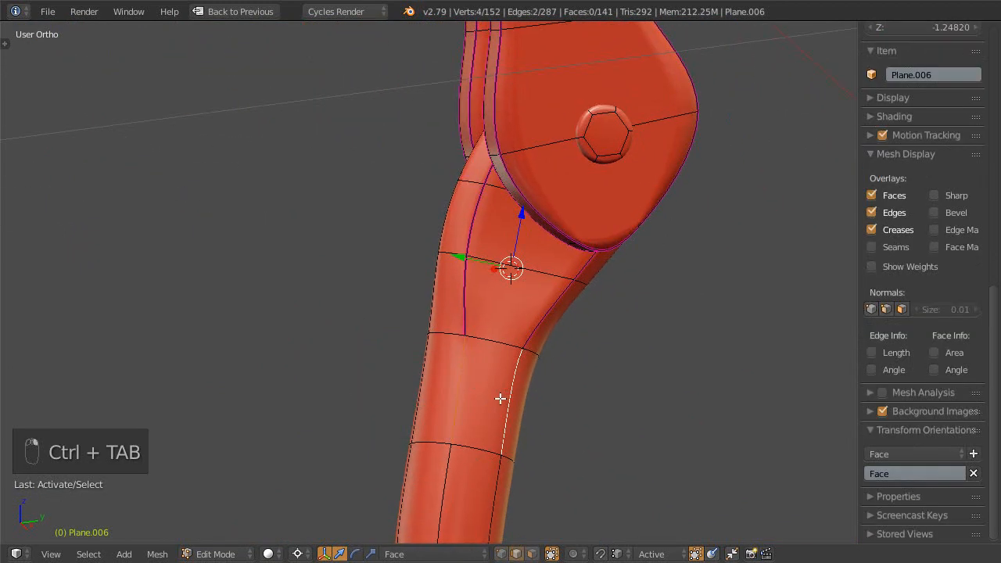
key("z")
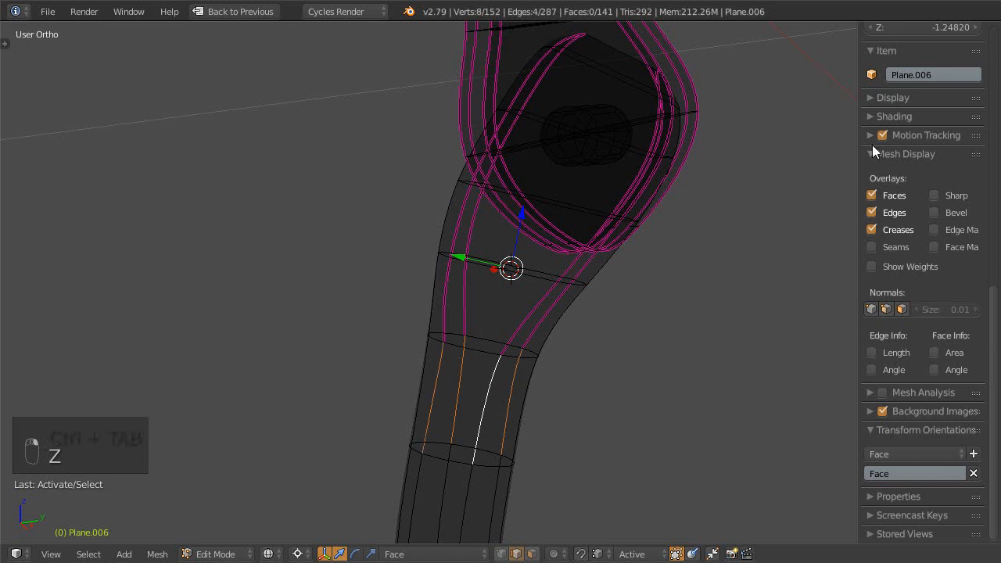
scroll(892, 337, "up", 15)
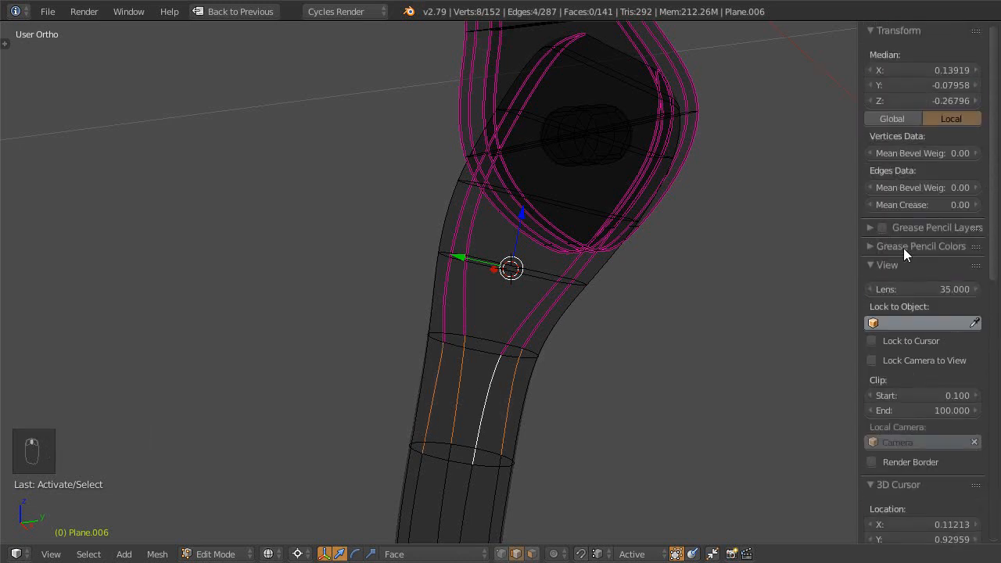
left_click(903, 246)
left_click(889, 246)
mouse_move(556, 331)
middle_mouse_down()
mouse_move(532, 382)
mouse_move(549, 416)
mouse_move(626, 473)
mouse_move(642, 346)
mouse_move(496, 305)
mouse_move(568, 335)
mouse_move(546, 345)
middle_mouse_up()
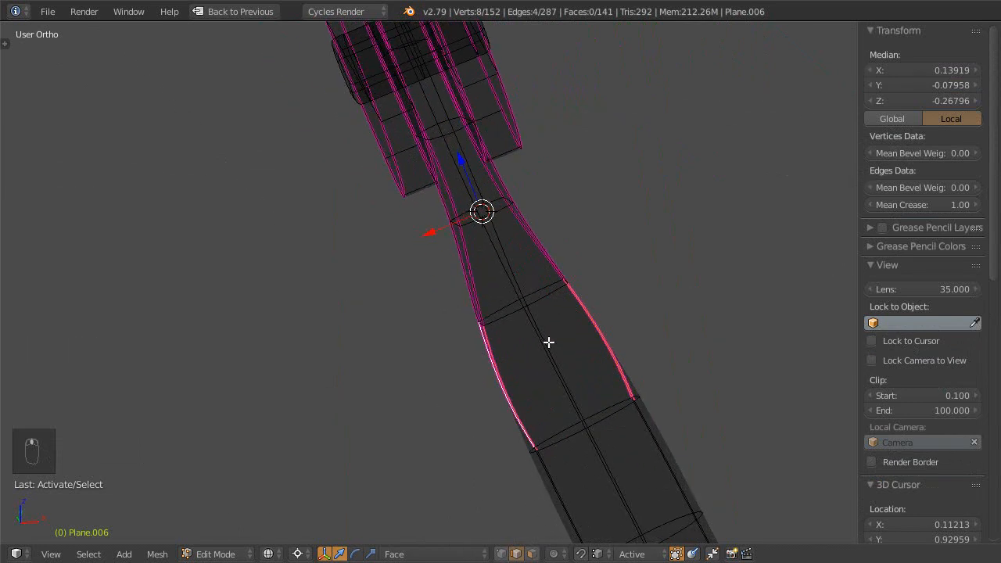
- Scale the four crease-line vertices at the upper end of the newly creased edges inward along the Face X axis to about 0.7
right_click(478, 319, "shift")
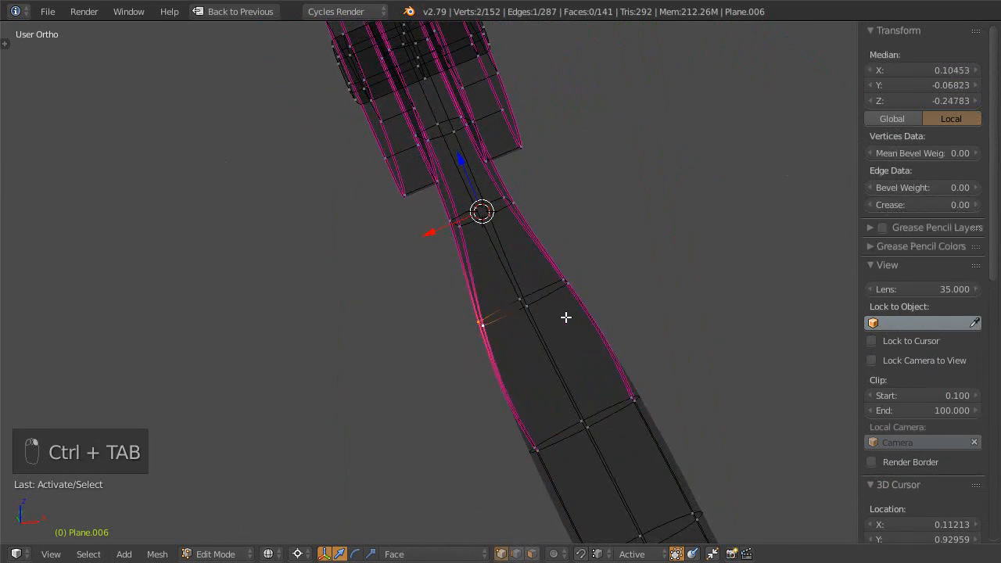
middle_click_drag(588, 282, 535, 312)
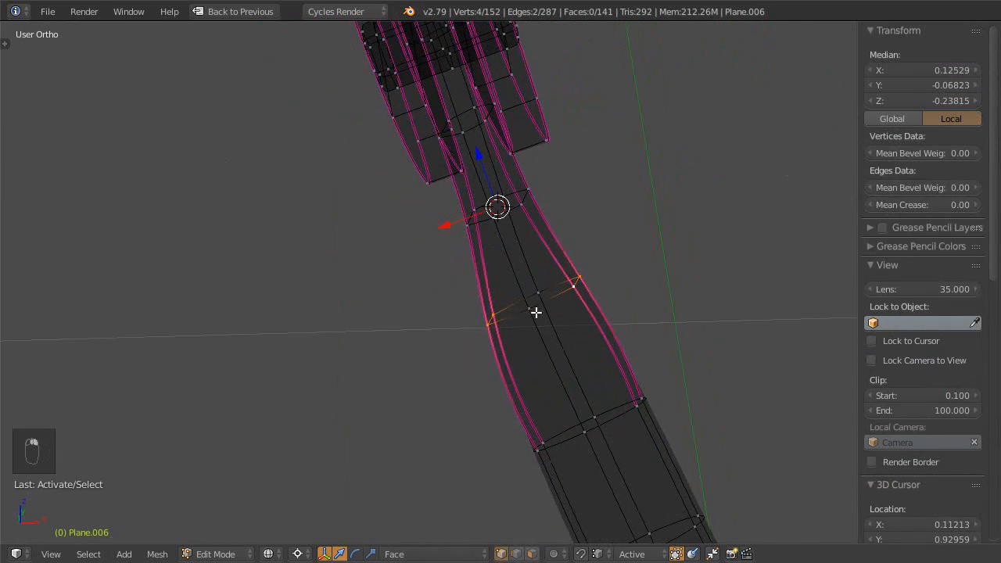
middle_click_drag(595, 286, 642, 262)
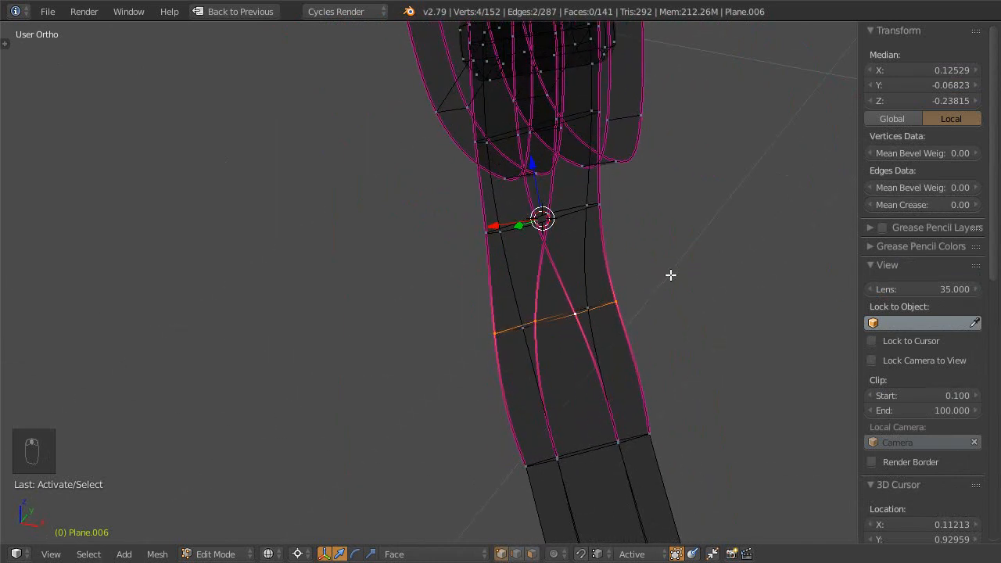
key("s")
key("x")
key("x")
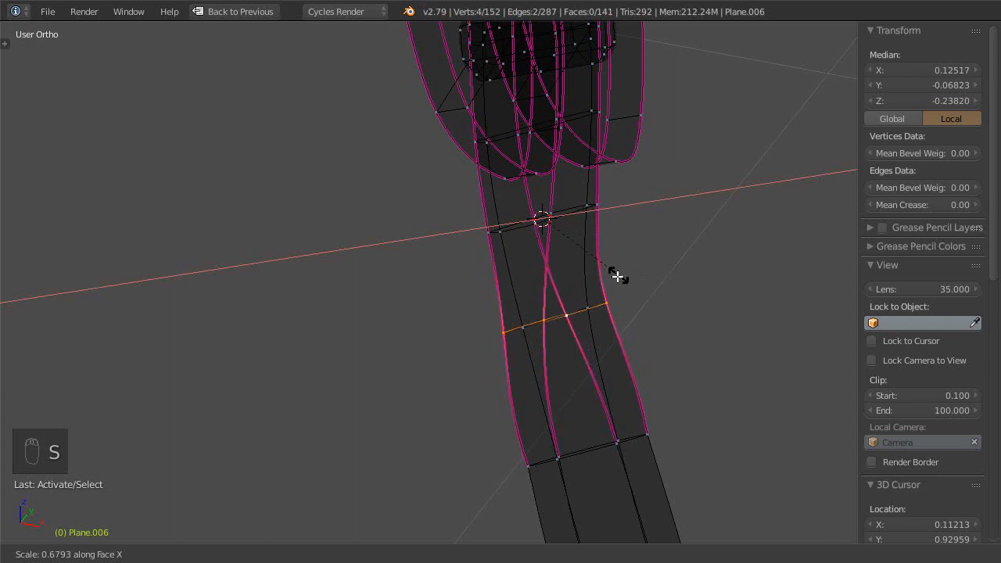
left_click(626, 277)
middle_click_drag(664, 284, 545, 297)
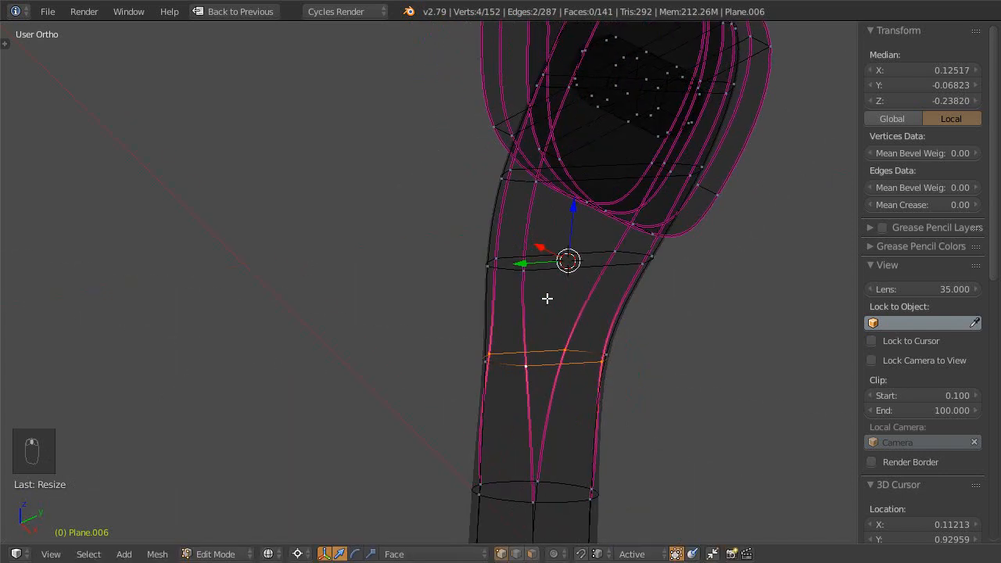
- Restore solid shading and the split layout with the reference photo, and frame the kickstand's upper arm from the side
key("z")
scroll(533, 177, "down", 5)
key("shift+space")
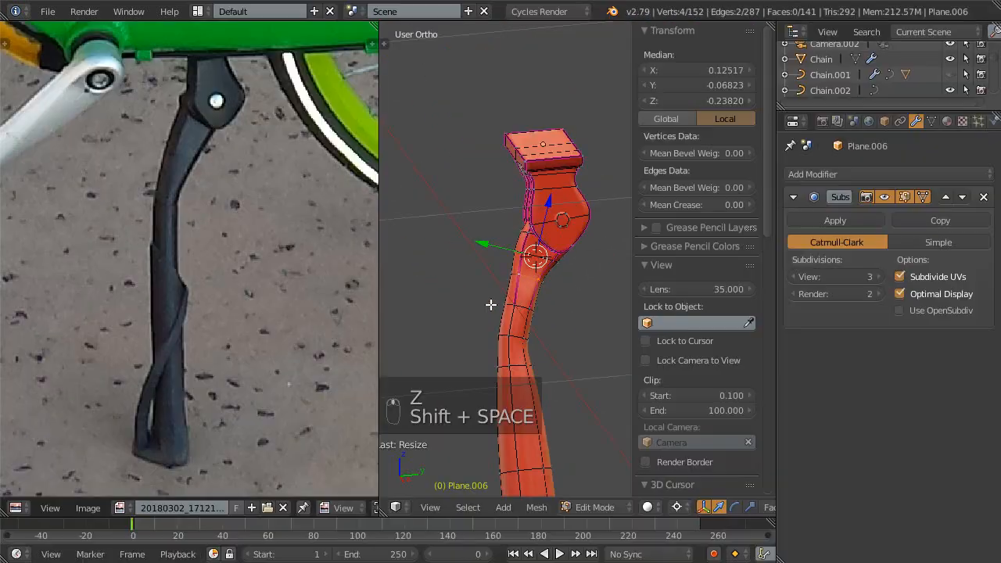
scroll(540, 333, "up", 2)
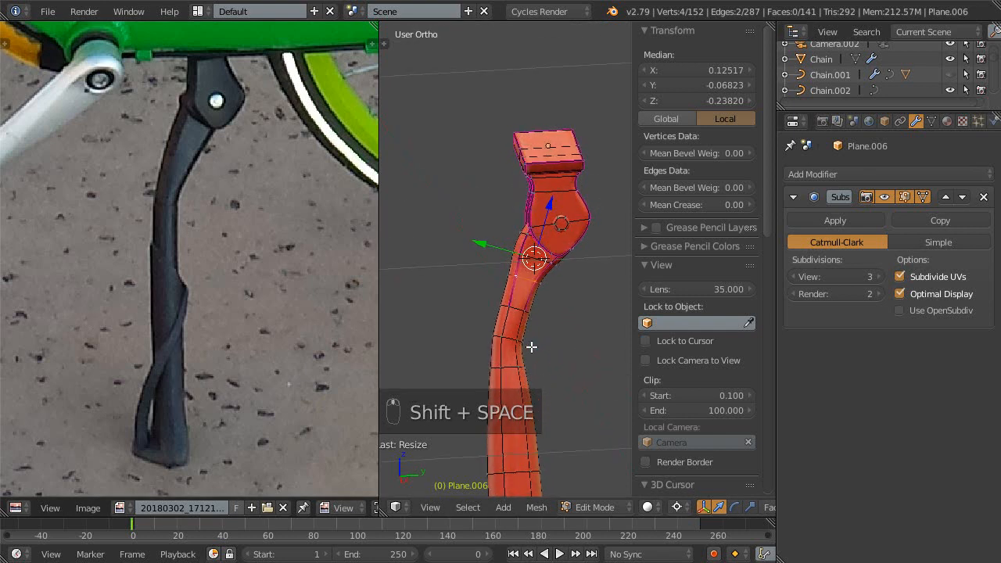
middle_click_drag(553, 317, 510, 305)
scroll(522, 313, "up", 1)
scroll(511, 321, "up", 2)
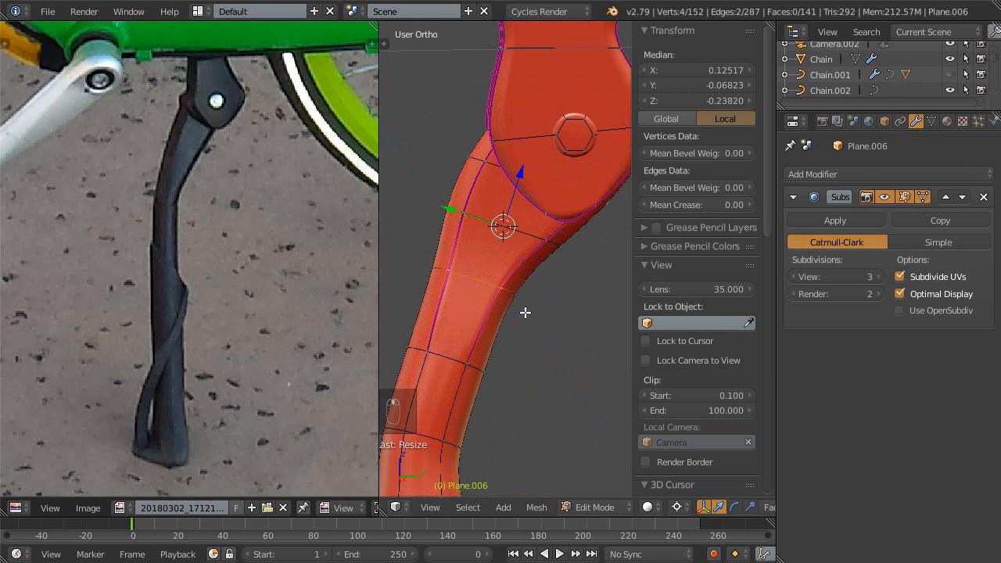
key("s")
key("y")
key("y")
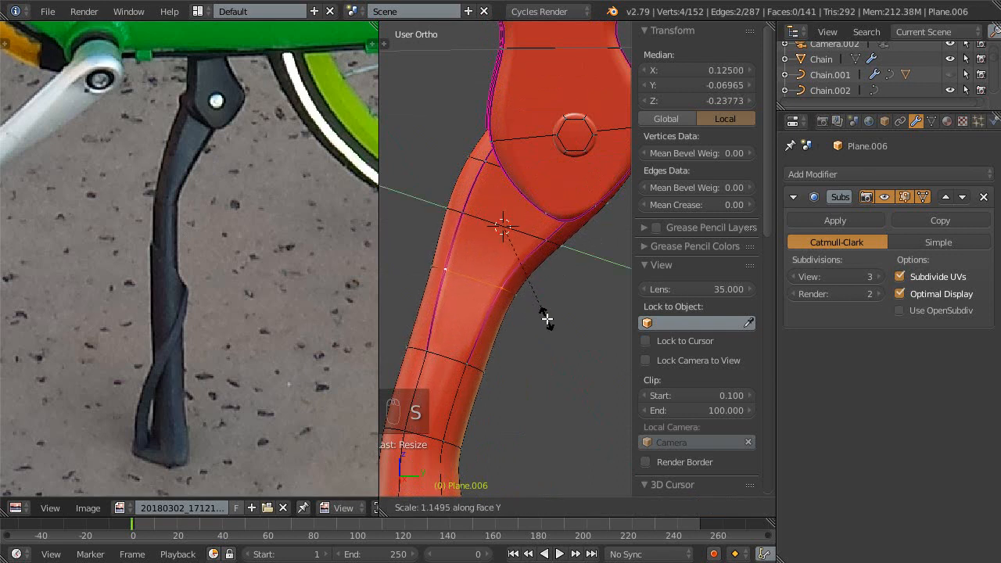
left_click(520, 320)
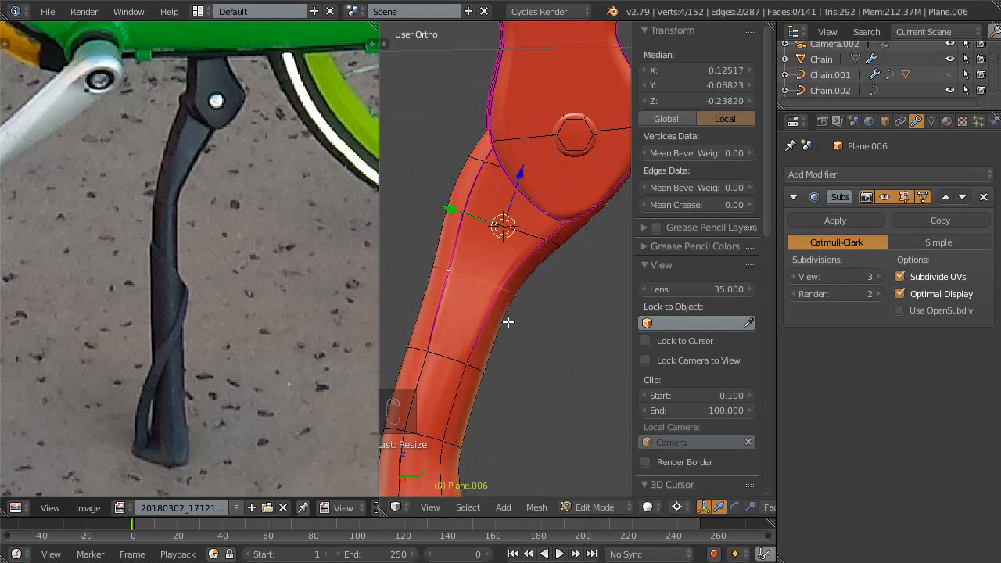
- Adjust the width of the second loop below the pivot plates along the Face Y axis, first its crease-line vertices and then the whole loop
key("s")
key("y")
key("y")
left_click(516, 301)
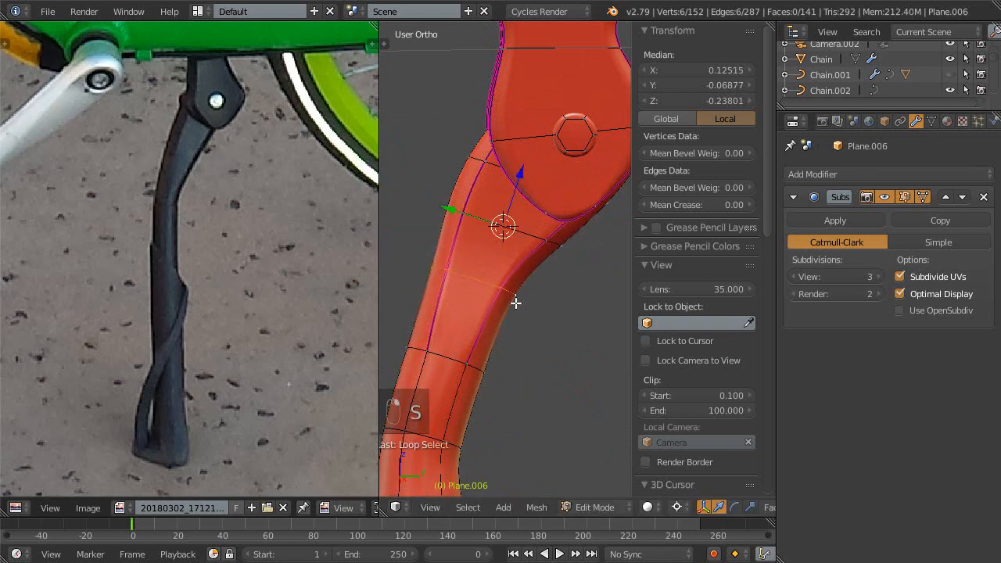
key("s")
key("y")
key("y")
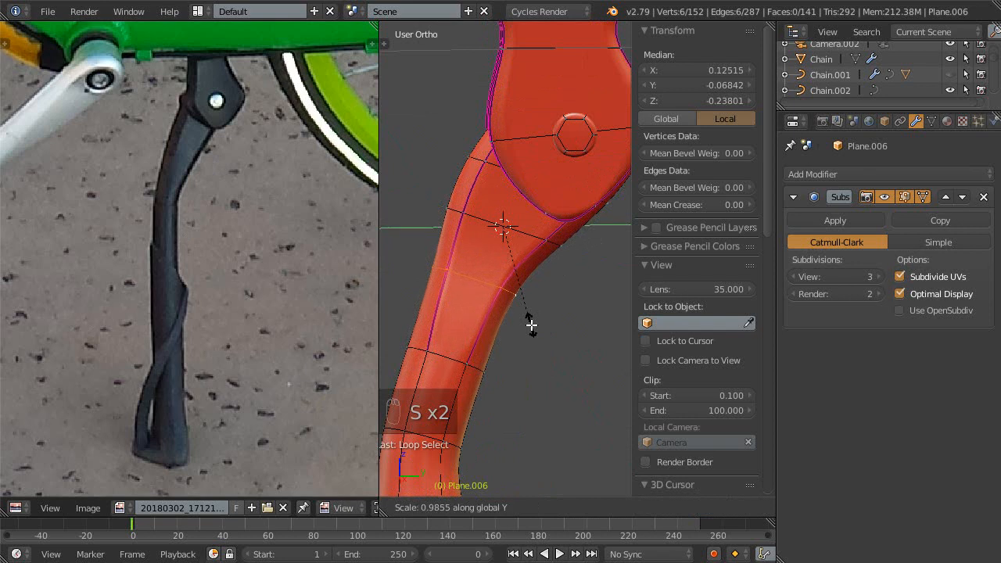
left_click(544, 332)
- Shift the arm loop just below the pivot plates and the one above it slightly along the Face Y axis
left_click_drag(448, 213, 464, 214)
right_click(478, 224, "alt")
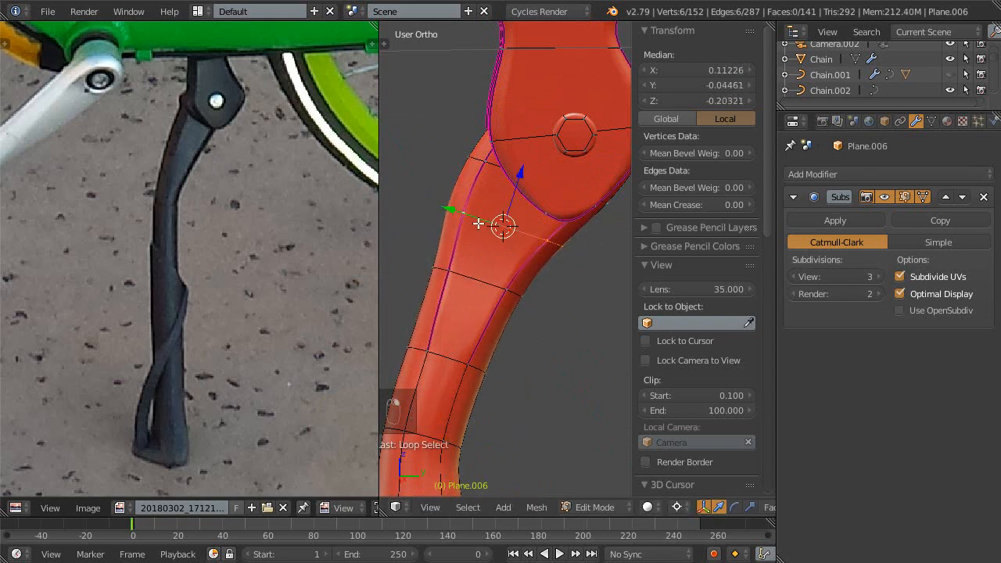
left_click_drag(455, 209, 464, 213)
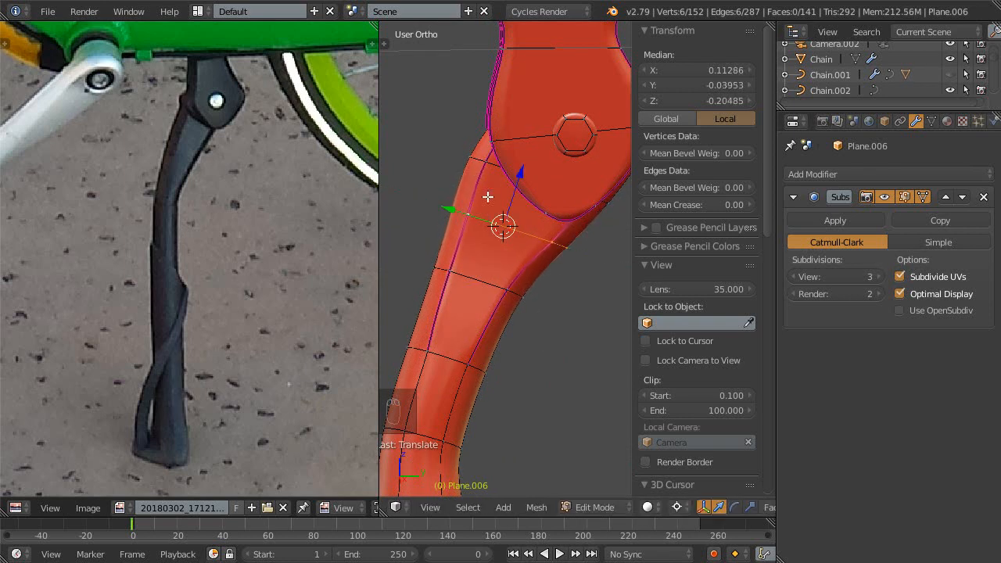
right_click(476, 171, "alt")
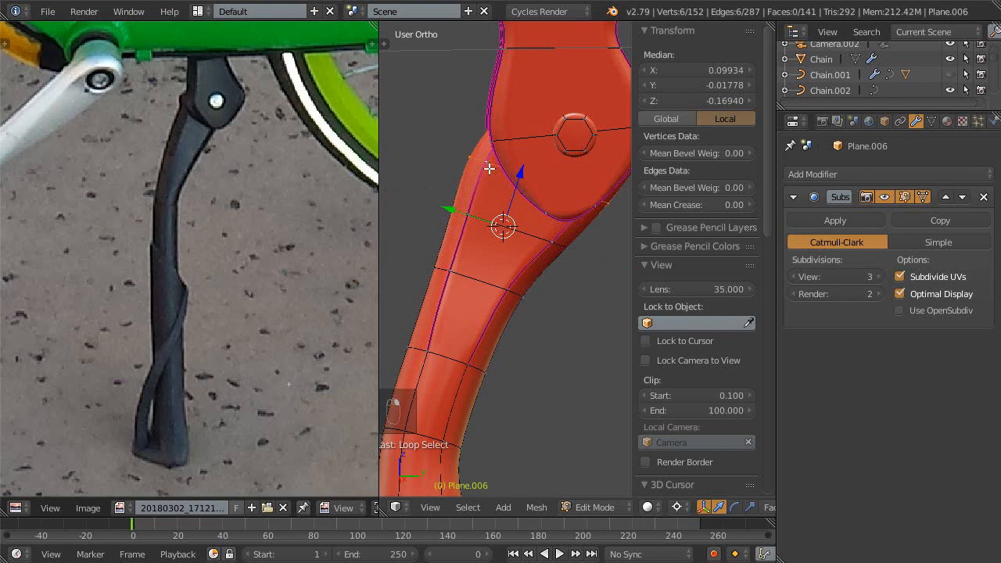
left_click_drag(463, 208, 456, 208)
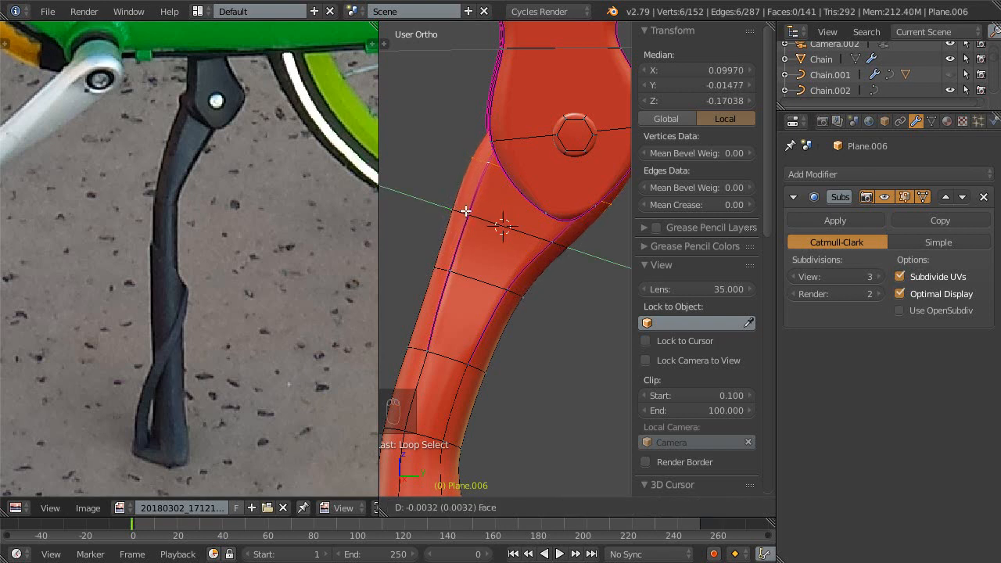
left_click_drag(467, 211, 465, 211)
middle_click_drag(469, 268, 469, 300, "ctrl")
middle_click_drag(468, 363, 529, 285, "shift")
right_click(557, 268, "alt")
key("s")
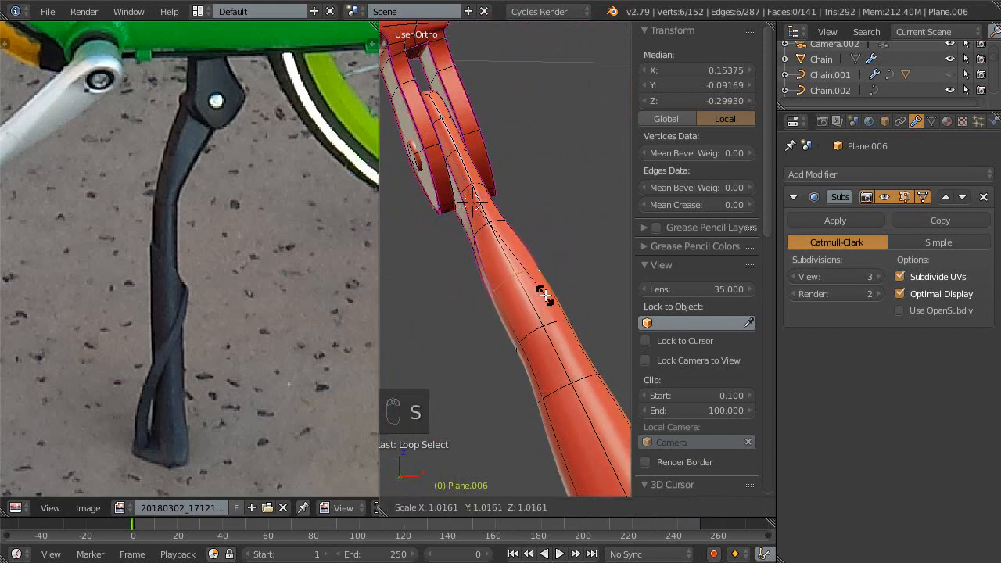
left_click(545, 295)
- Add an edge loop around the arm just below the end of the creased section
middle_click_drag(545, 295, 489, 370)
scroll(496, 356, "up", 1)
scroll(511, 317, "up", 1)
mouse_move(502, 336)
middle_mouse_down()
mouse_move(511, 333)
mouse_move(505, 275)
mouse_move(530, 284)
mouse_move(522, 300)
mouse_move(603, 281)
mouse_move(507, 336)
mouse_move(514, 347)
mouse_move(548, 345)
mouse_move(520, 346)
mouse_move(505, 324)
mouse_move(491, 347)
middle_mouse_up()
key("ctrl+r")
left_click(518, 344)
left_click(519, 344)
- Scale the loop at the lower end of the creased section along the Face X axis to about 0.72
left_click(510, 315, "alt")
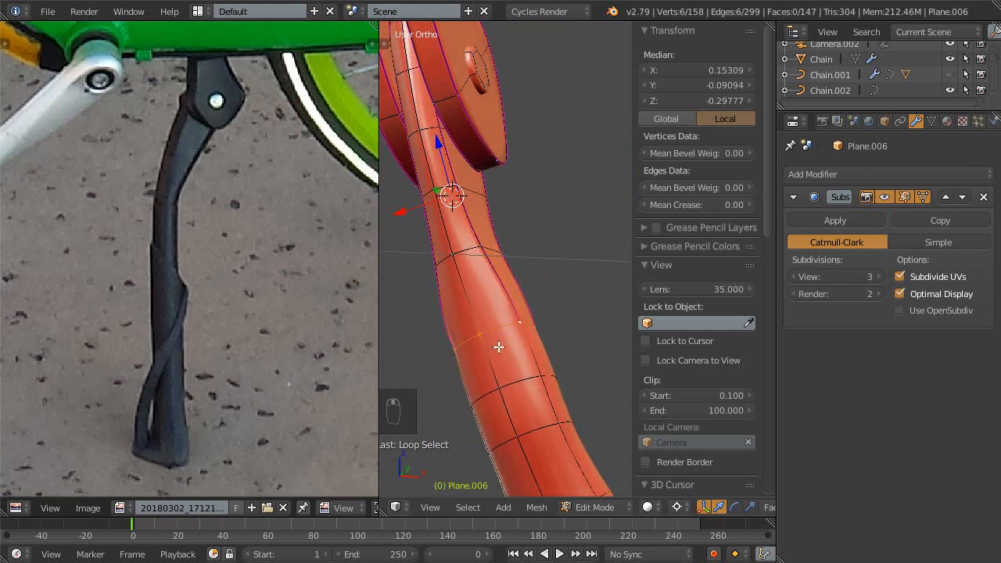
key("x")
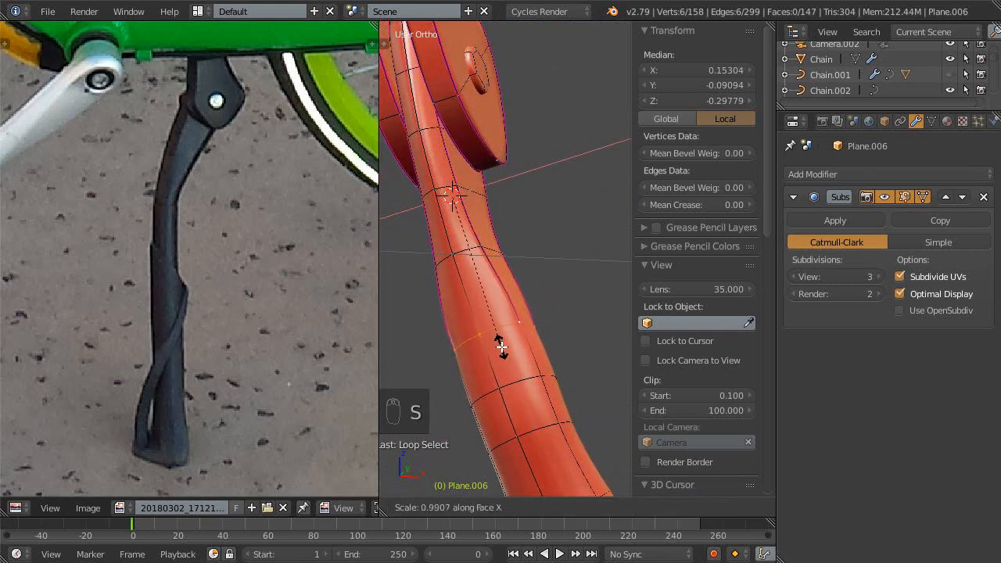
left_click(495, 340)
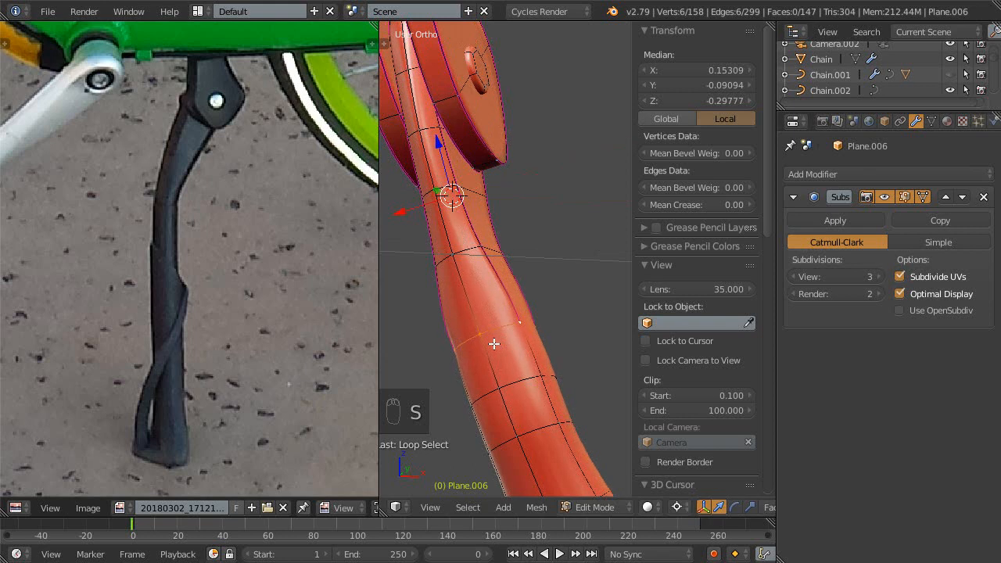
key("s")
key("x")
key("x")
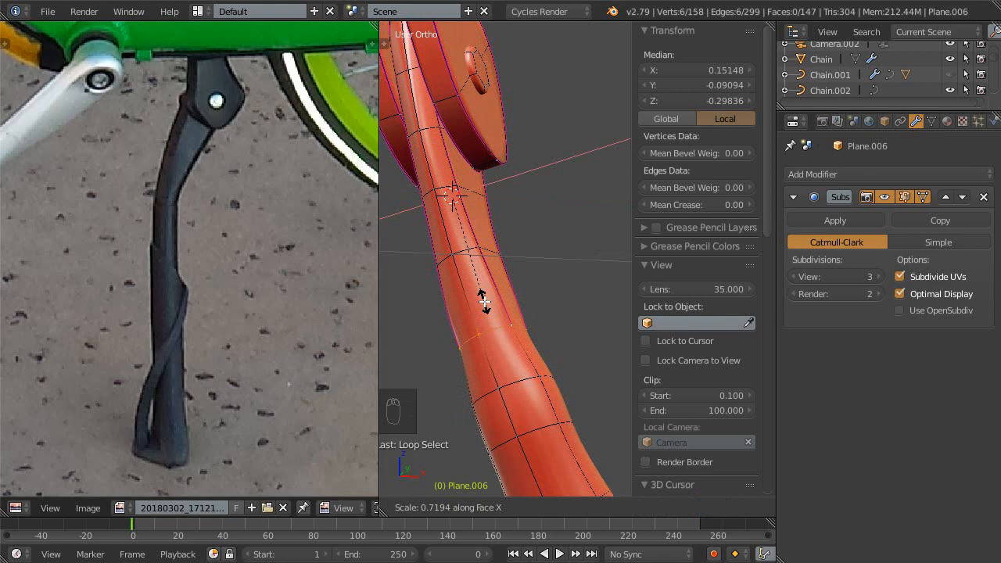
left_click(482, 300)
- Narrow the four side vertices of the newly added loop along the Face Y and Face X axes
middle_click_drag(482, 301, 509, 317)
left_click(505, 347)
right_click(482, 351, "shift")
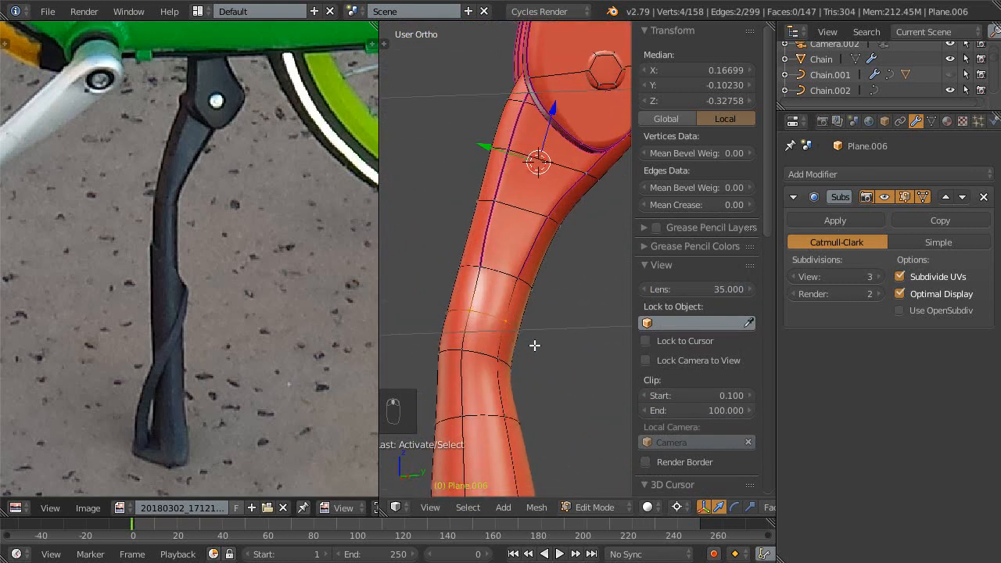
key("s")
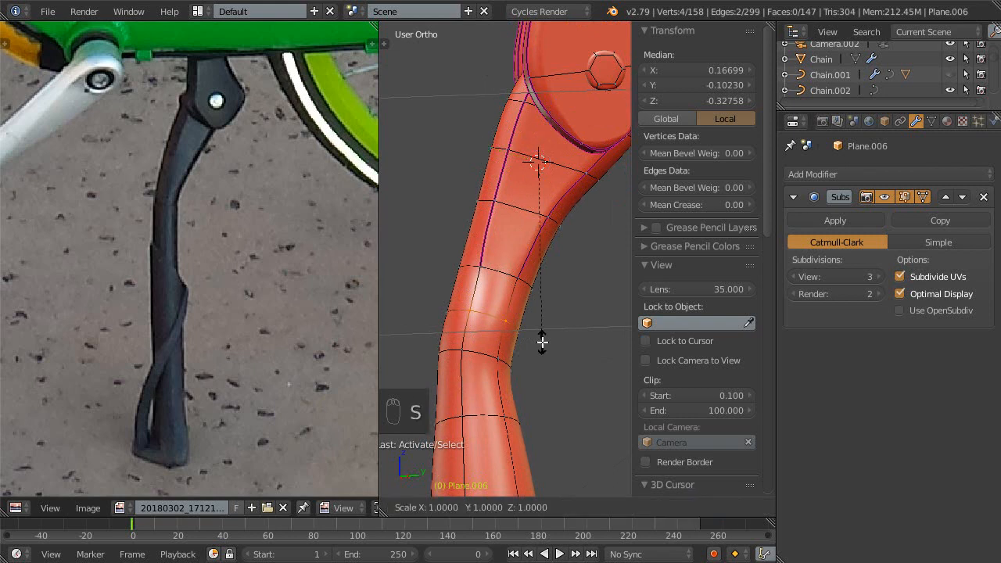
left_click(543, 301)
middle_click_drag(516, 297, 541, 305)
key("s")
key("x")
key("x")
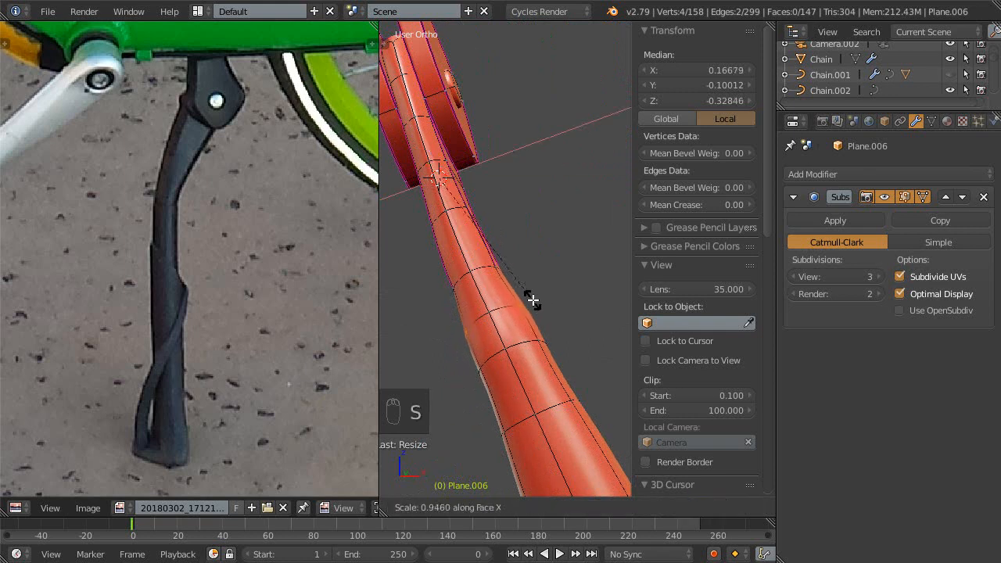
left_click(520, 286)
- Set the mean crease to 1.00 on four lengthwise edges near the lower end of the arm's creased section and save the file
middle_click_drag(520, 285, 522, 306)
key("ctrl+Tab")
left_click(503, 330)
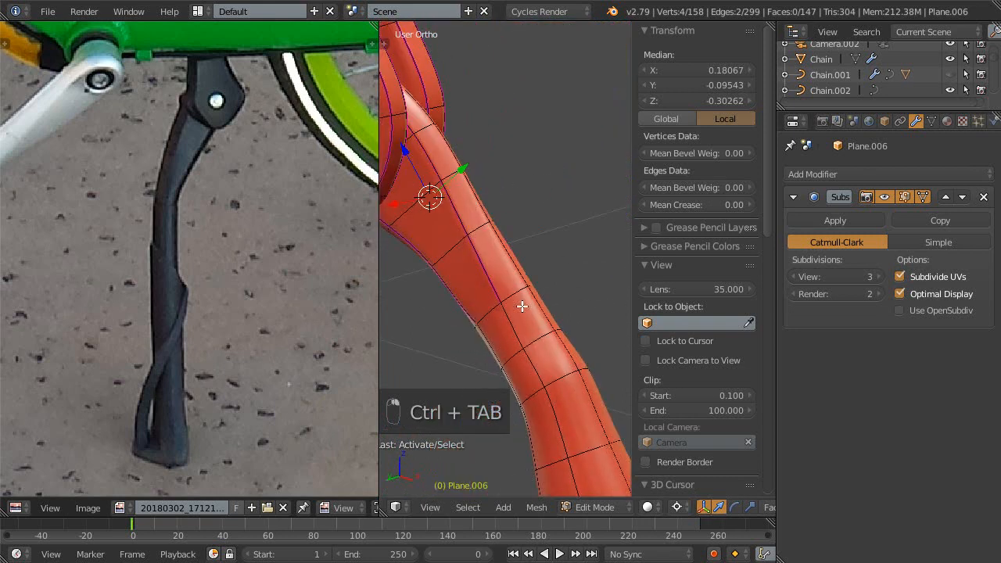
right_click(492, 352, "shift")
middle_click_drag(491, 352, 526, 335)
key("ctrl+s")
left_click(534, 312)
- Add an edge loop around the upper leg, between the arm's narrow lower end and the next loop down the leg
middle_click_drag(527, 110, 538, 273, "shift")
middle_click_drag(538, 274, 563, 250, "ctrl")
middle_click_drag(509, 349, 495, 278, "shift")
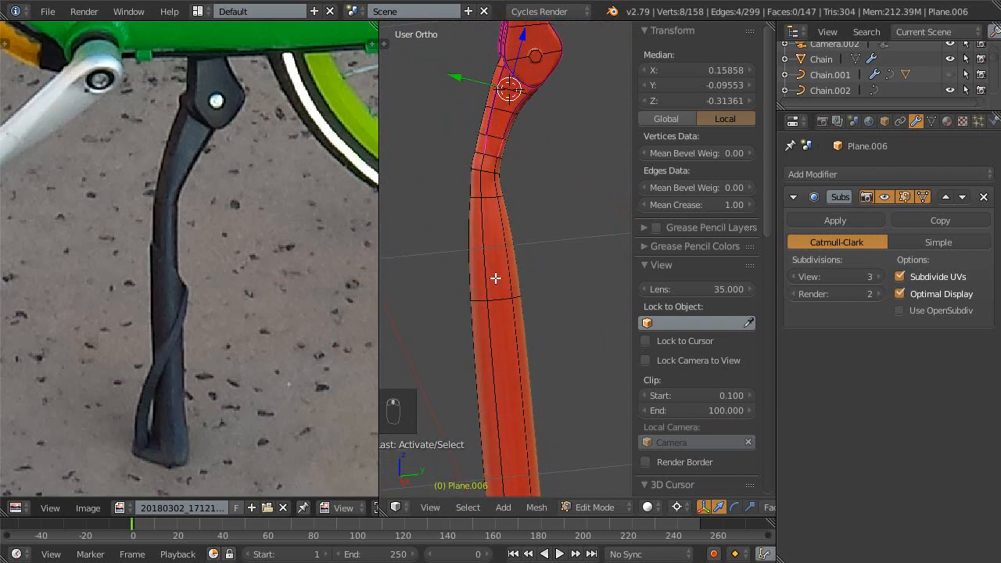
key("ctrl+r")
left_click(498, 268)
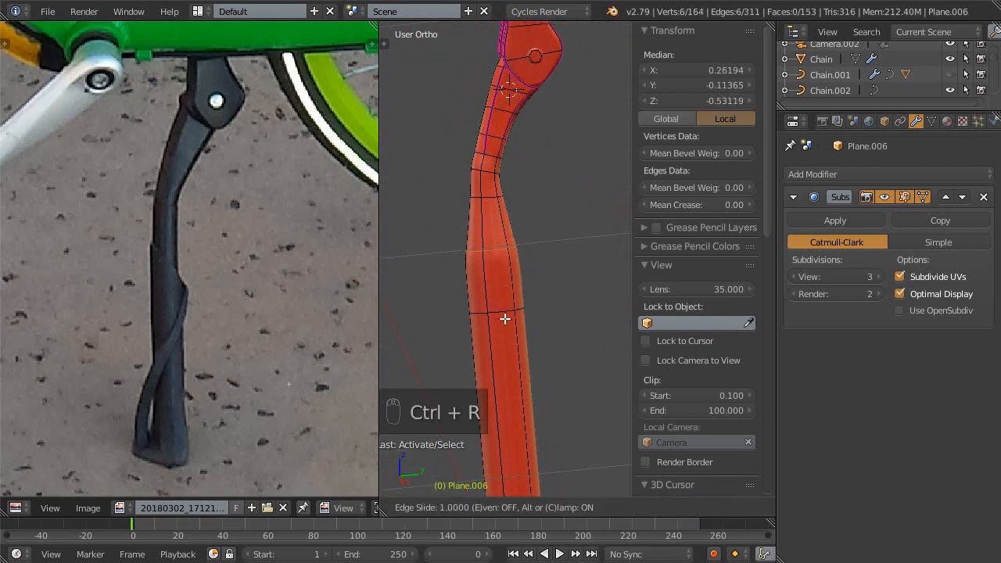
left_click(508, 277)
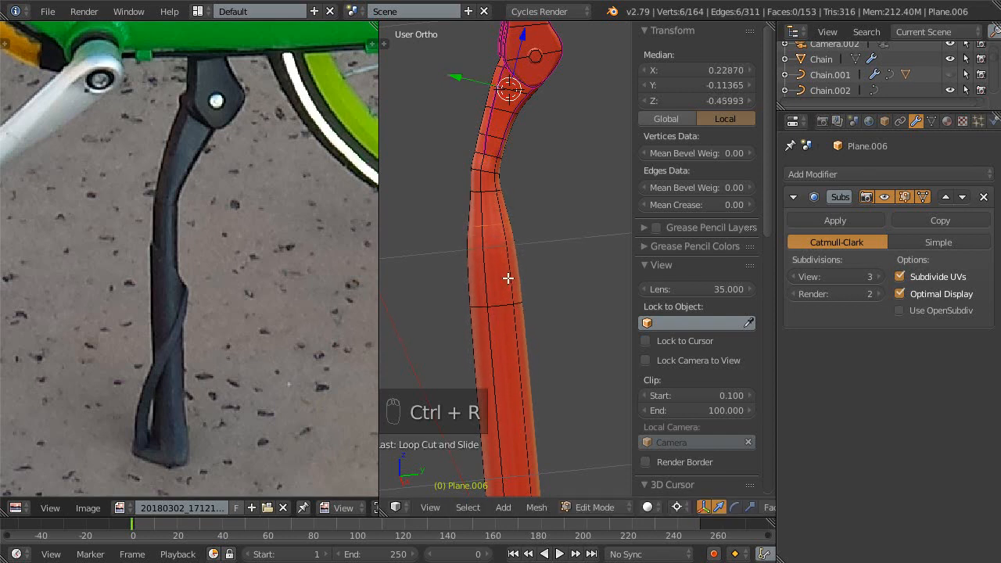
- Rename the existing custom Face orientation as KickTempUpper and create a new transform orientation from the leg's bottom end face
left_click(507, 306, "alt")
mouse_move(506, 306)
middle_mouse_down()
mouse_move(521, 317)
mouse_move(529, 234)
mouse_move(509, 308)
middle_mouse_up()
key("ctrl+Tab")
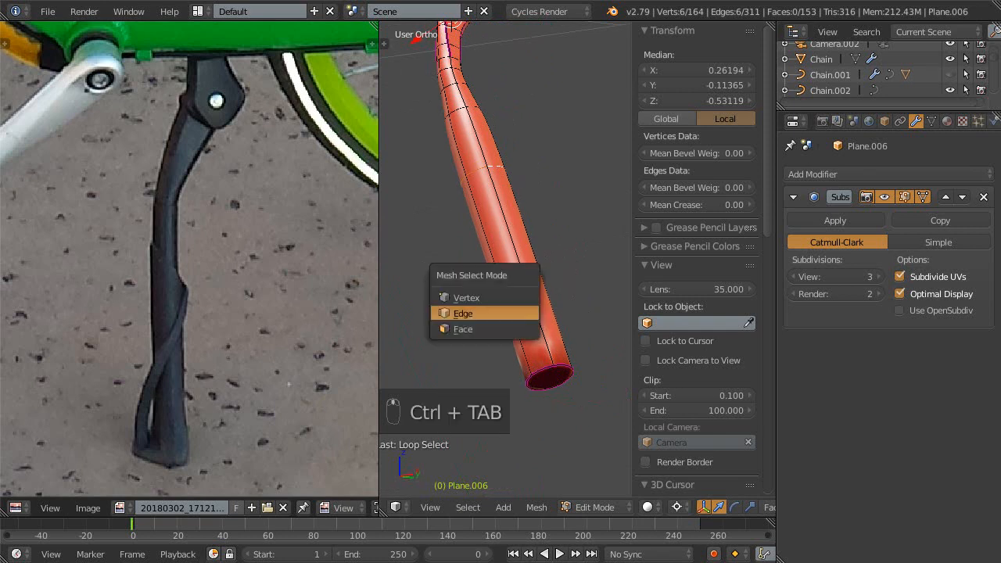
left_click(523, 328)
left_click(559, 387)
key("Escape")
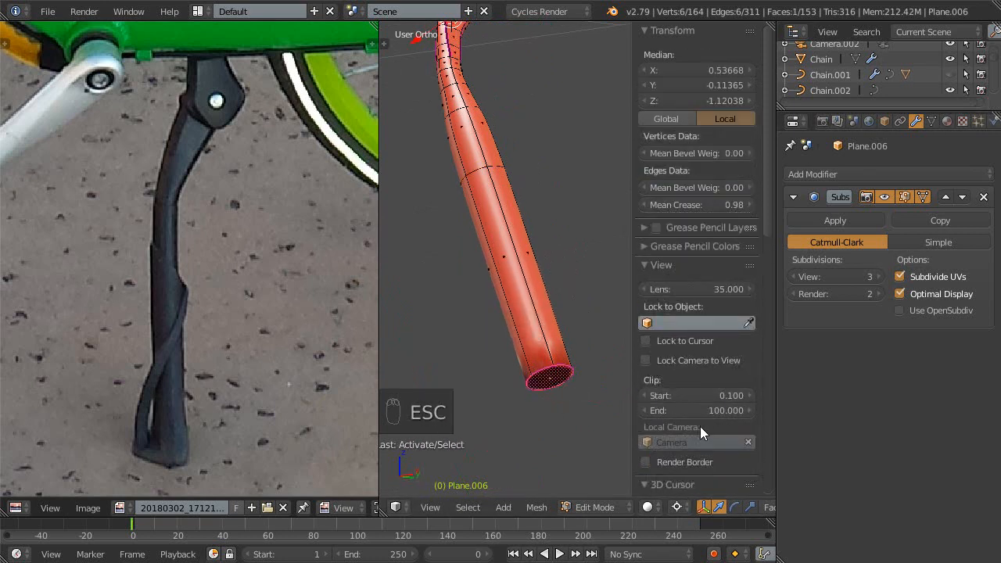
scroll(700, 426, "down", 10)
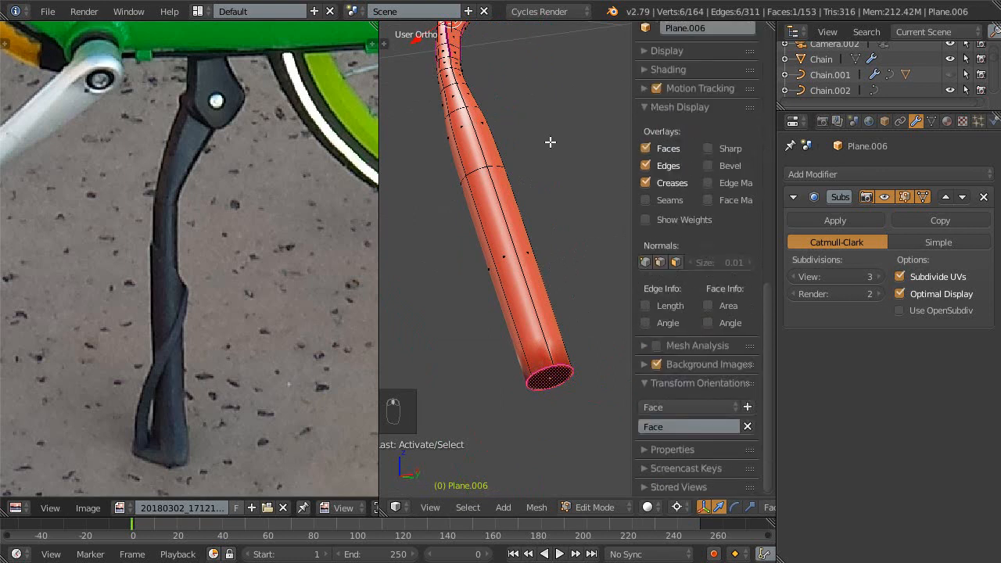
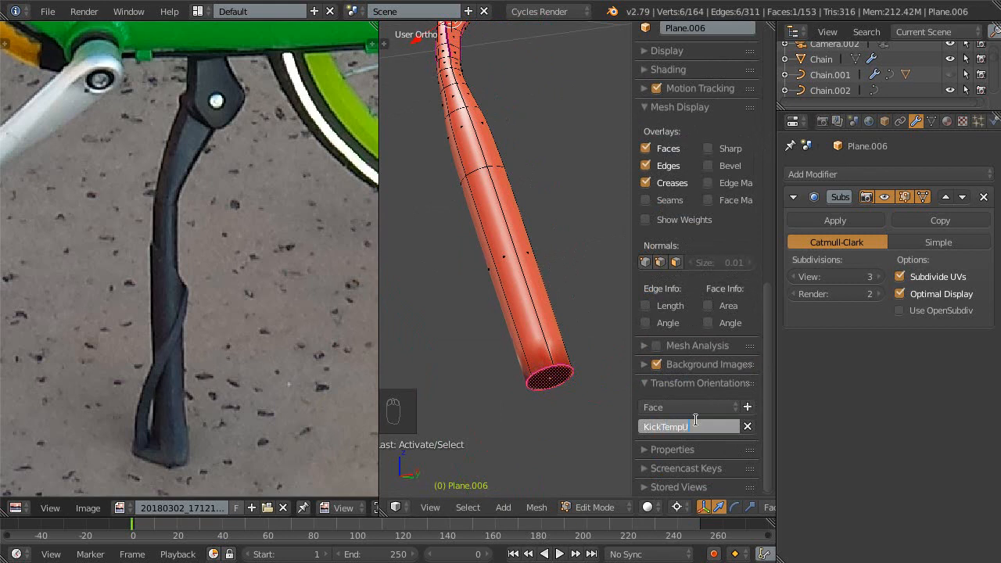
type("r")
key("Return")
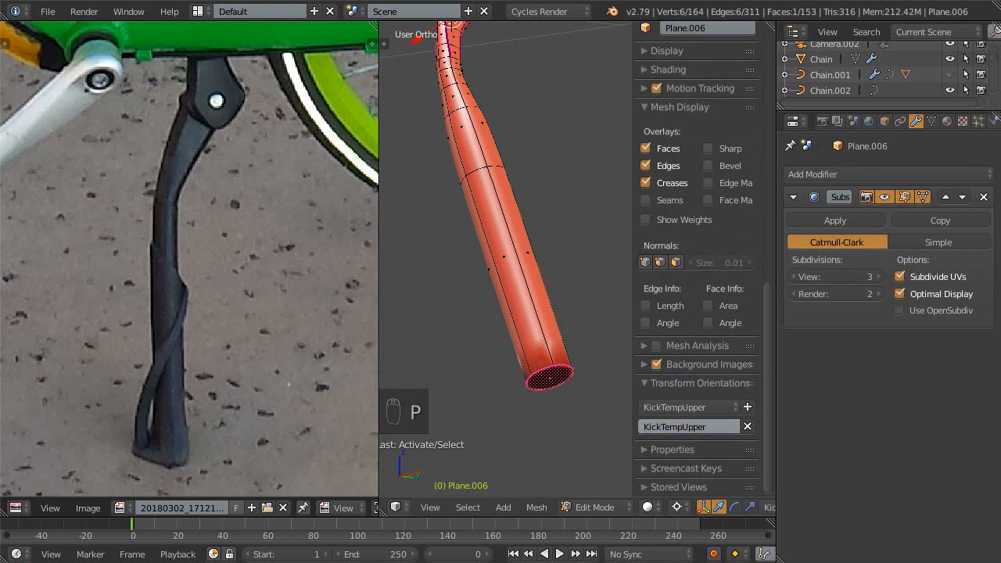
key("ctrl+alt+space")
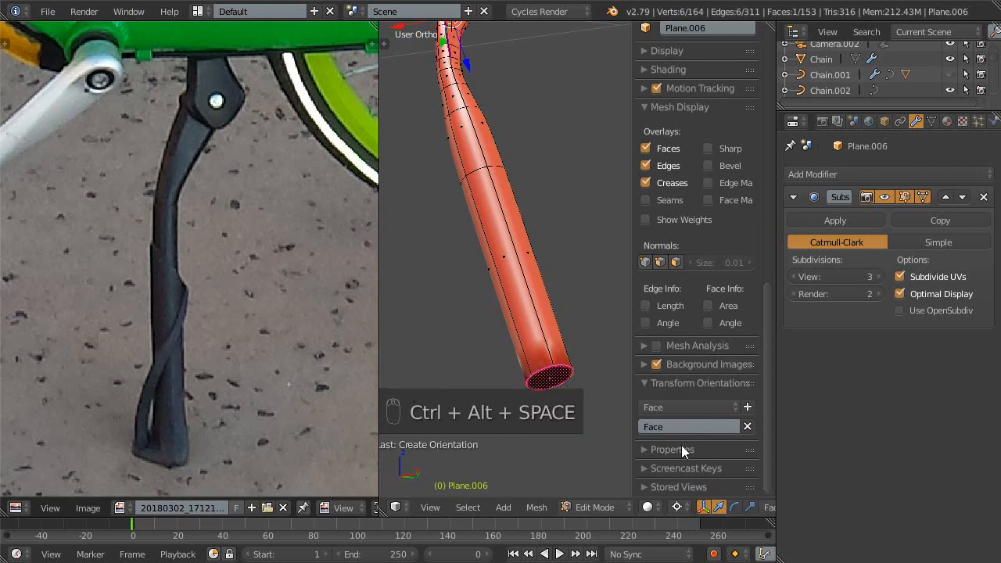
- Rename the custom transform orientation to KickTempLower
left_click(701, 430)
type("KickTempLower")
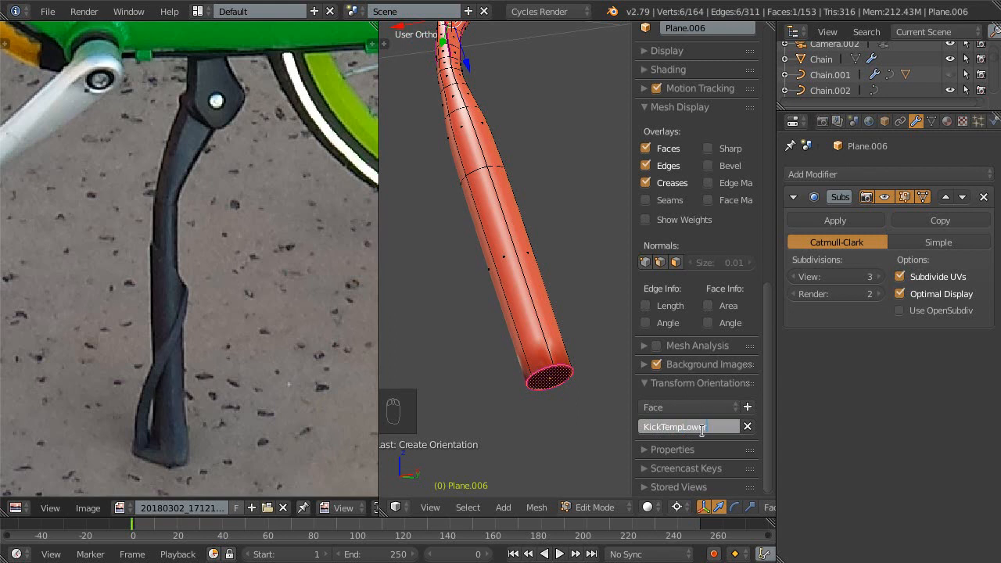
key("Return")
- Switch the kickstand mesh to vertex select mode
middle_click_drag(482, 305, 501, 269)
right_click(497, 265, "alt")
key("ctrl+Tab")
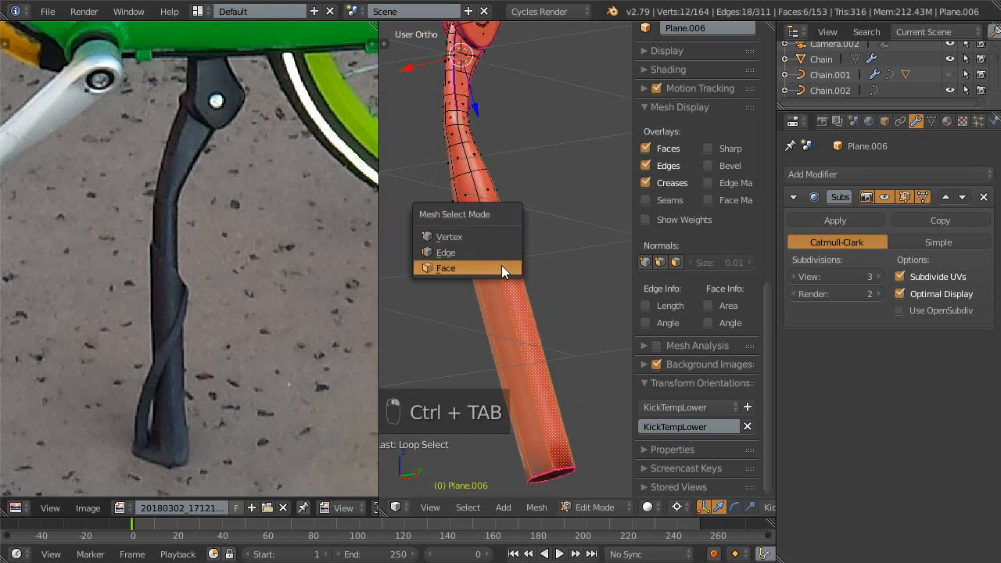
left_click(501, 265)
right_click(500, 250)
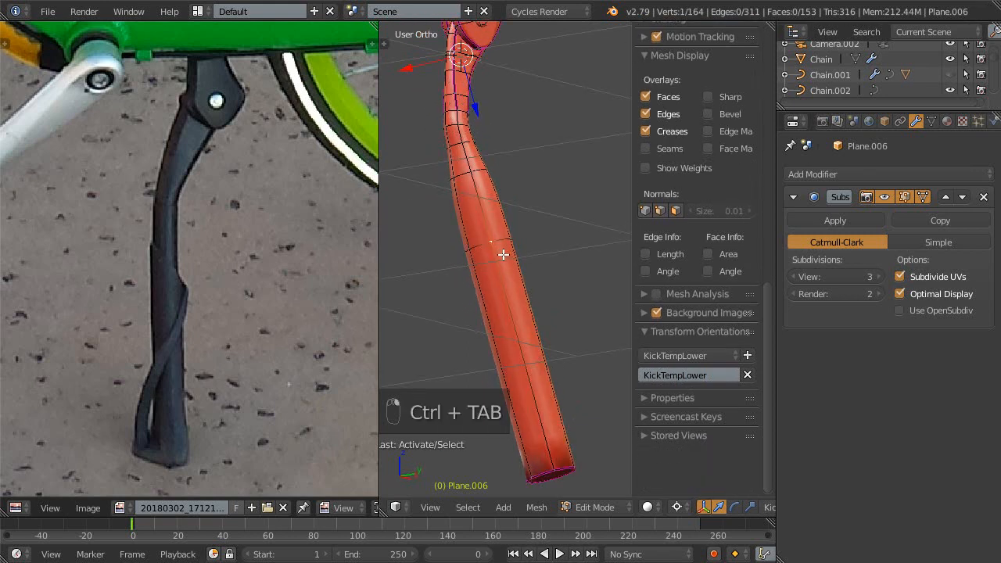
- Select the edge loop around the middle of the lower leg and edge-slide it down close to the bottom end
key("space")
key("Escape")
right_click(500, 244, "alt")
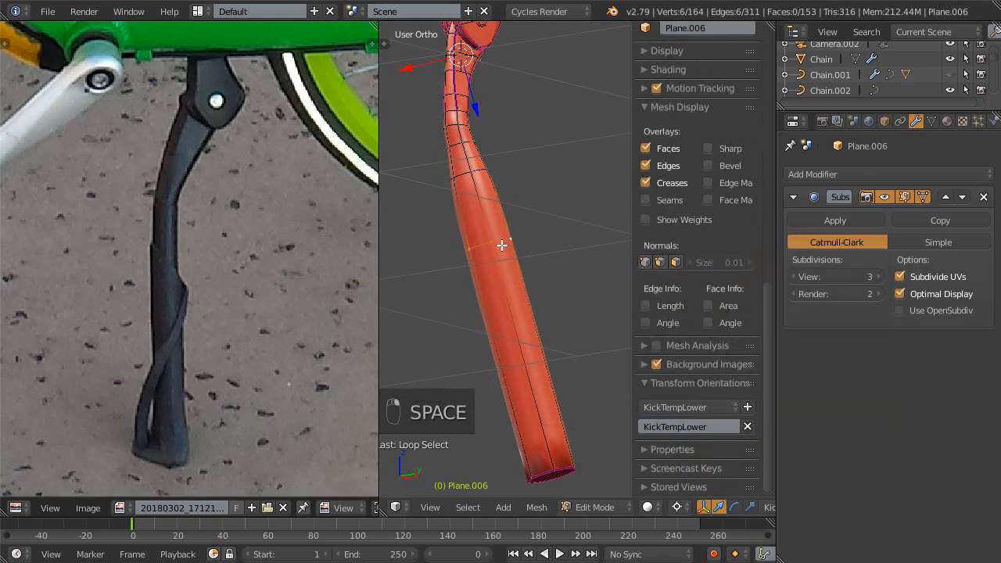
key("shift+space")
scroll(539, 289, "down", 3)
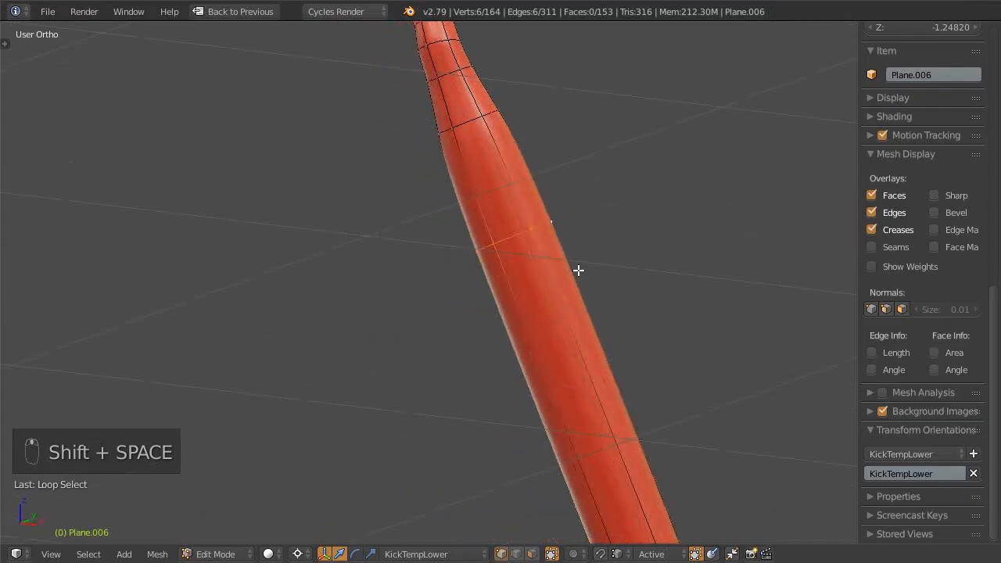
key("g")
key("g")
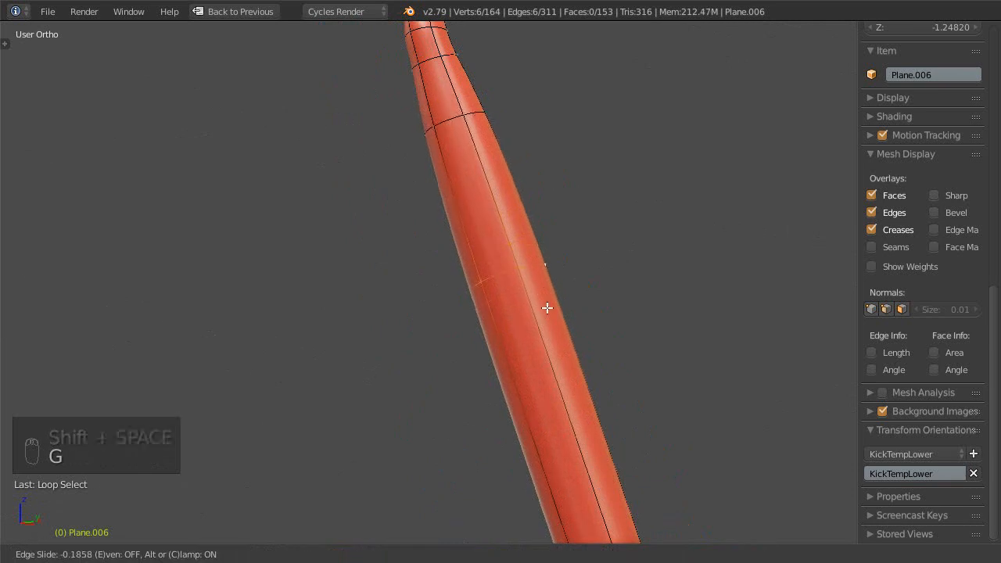
left_click(598, 450)
middle_click_drag(534, 145, 532, 278)
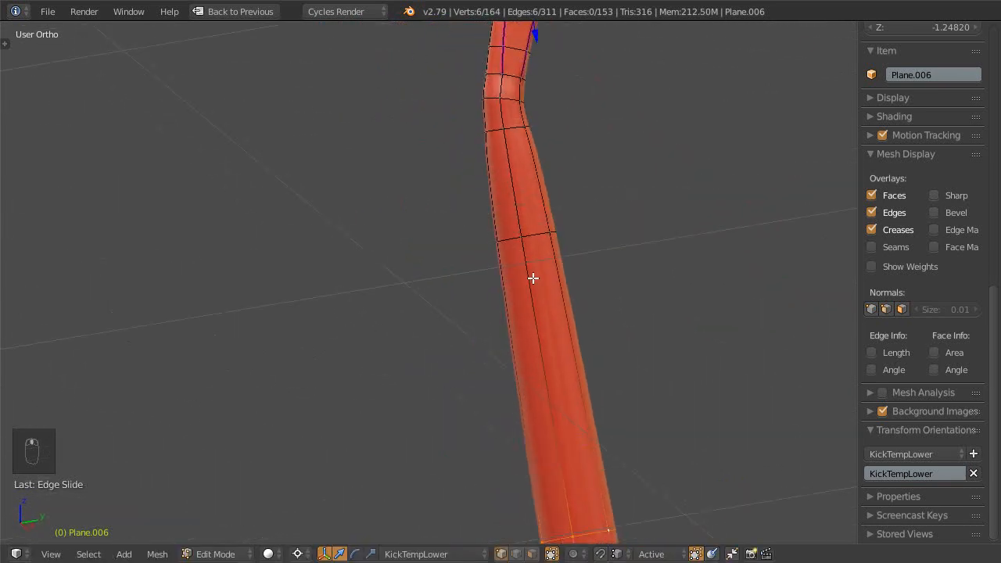
- With the subdivision preview at level 0, cut an edge loop around the leg's long lower section, and restore level 3
key("ctrl+0")
middle_click_drag(556, 190, 505, 268)
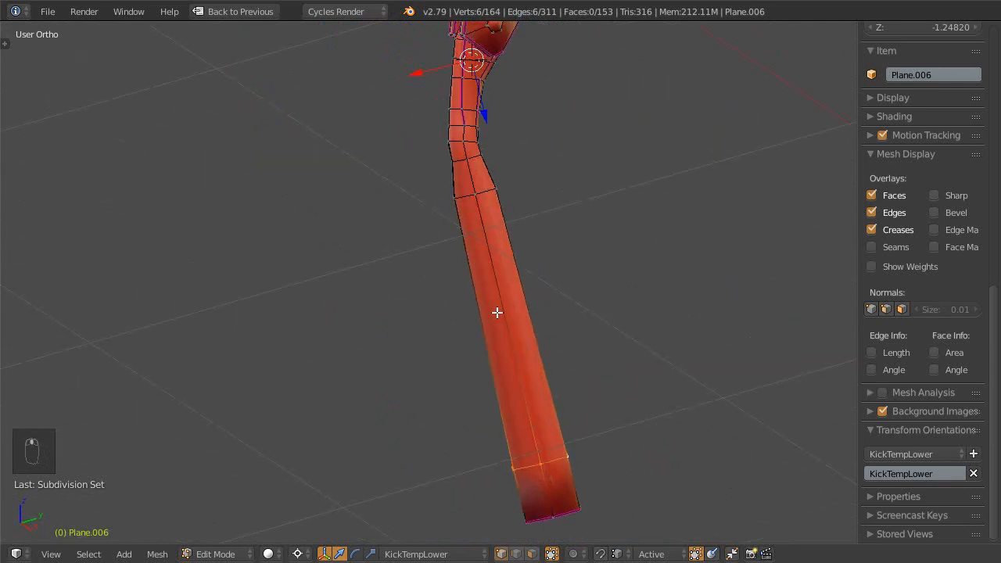
key("ctrl+r")
left_click(503, 317)
left_click(495, 297)
scroll(503, 273, "up", 5)
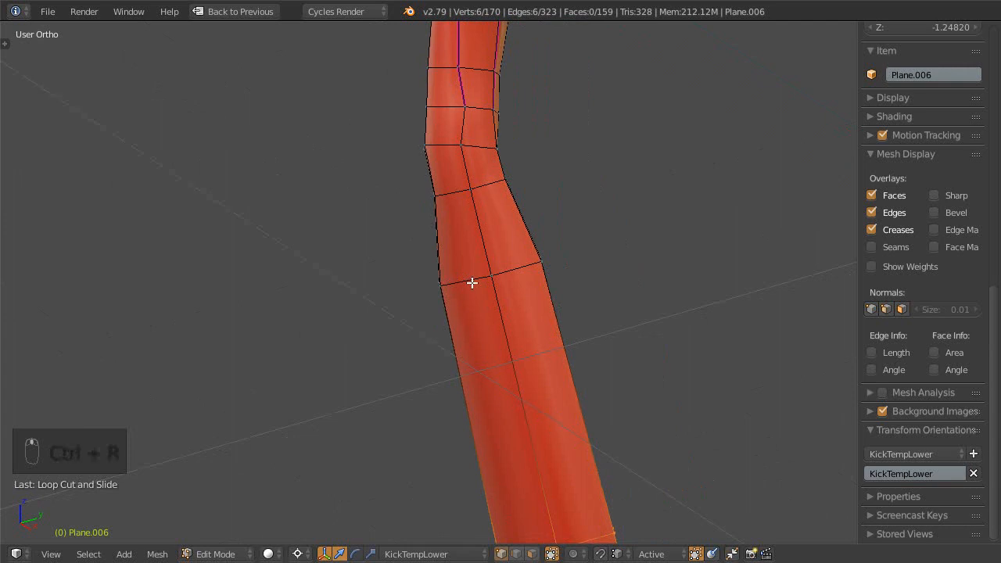
key("ctrl+3")
- Scale the edge loop where the leg widens to about 0.69 around the median point, locking the KickTempLower Z axis
middle_click_drag(496, 273, 587, 315)
left_click(521, 313, "alt")
key("ctrl+comma")
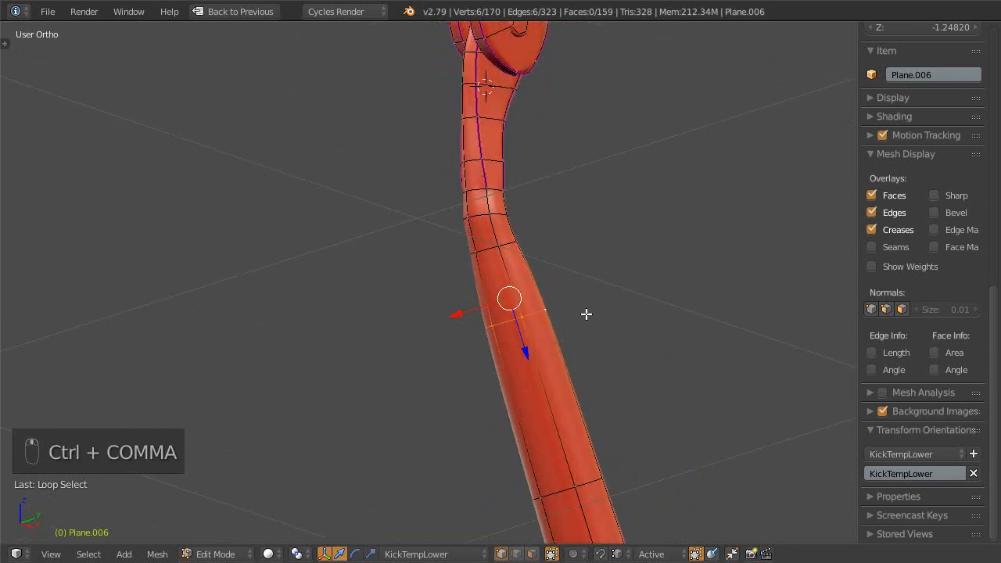
key("s")
key("shift+z")
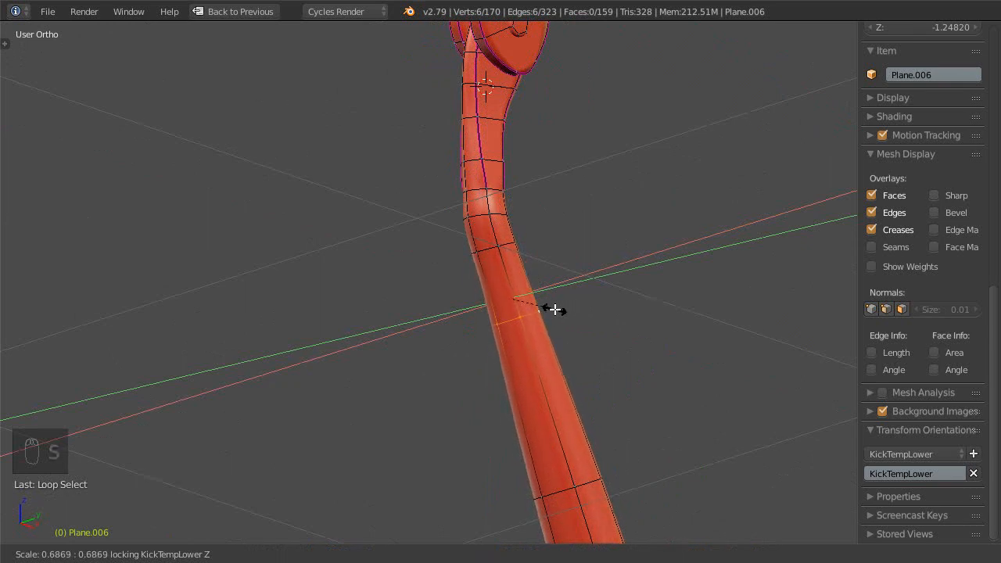
left_click(553, 308)
mouse_move(555, 306)
middle_mouse_down()
mouse_move(485, 320)
mouse_move(438, 295)
mouse_move(520, 304)
mouse_move(548, 279)
mouse_move(538, 232)
mouse_move(540, 294)
middle_mouse_up()
- Cut an edge loop just below the narrowed one, set the subdivision preview to level 0, and bevel the new loop
middle_click_drag(542, 208, 469, 149)
middle_click_drag(536, 337, 491, 341)
key("ctrl+r")
left_click(467, 338)
left_click(468, 338)
key("ctrl+0")
key("ctrl+b")
left_click(619, 301)
- Scale the upper loop of the beveled pair to about 0.83, locking the KickTempLower Z axis
right_click(567, 283, "alt")
right_click(476, 327, "alt")
key("s")
key("shift+z")
key("shift+z")
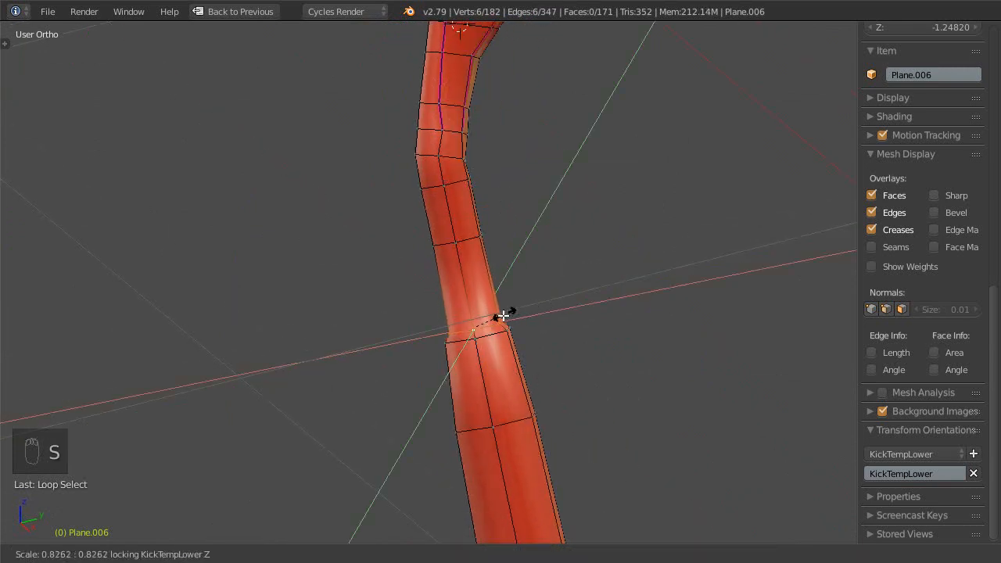
left_click(501, 320)
- Narrow the same upper loop further with the KickTempLower Z axis locked, and restore the subdivision preview to level 3
key("s")
key("shift+z")
key("shift+z")
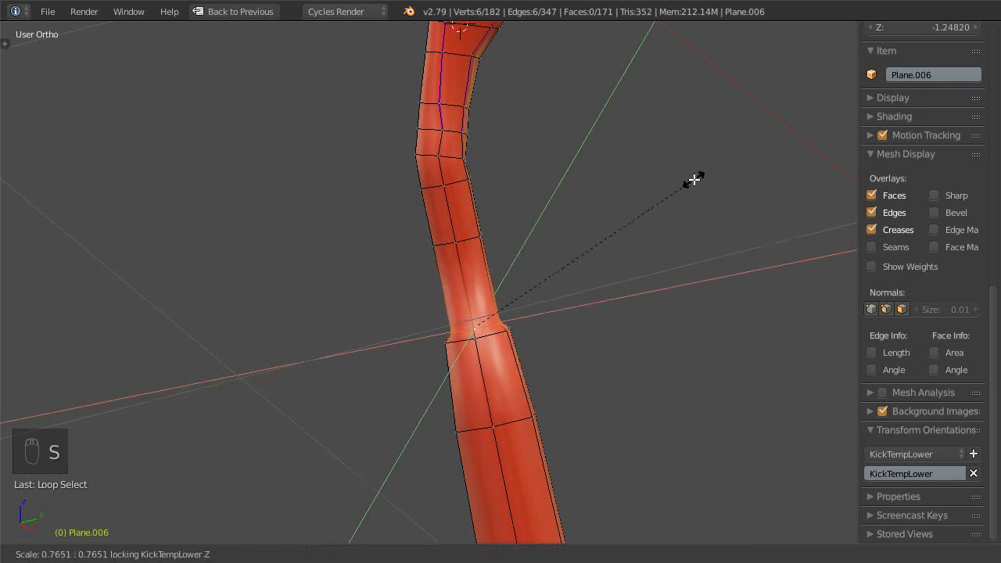
left_click(665, 177)
middle_click_drag(641, 175, 525, 305)
key("ctrl+3")
key("z")
key("z")
scroll(490, 324, "up", 4)
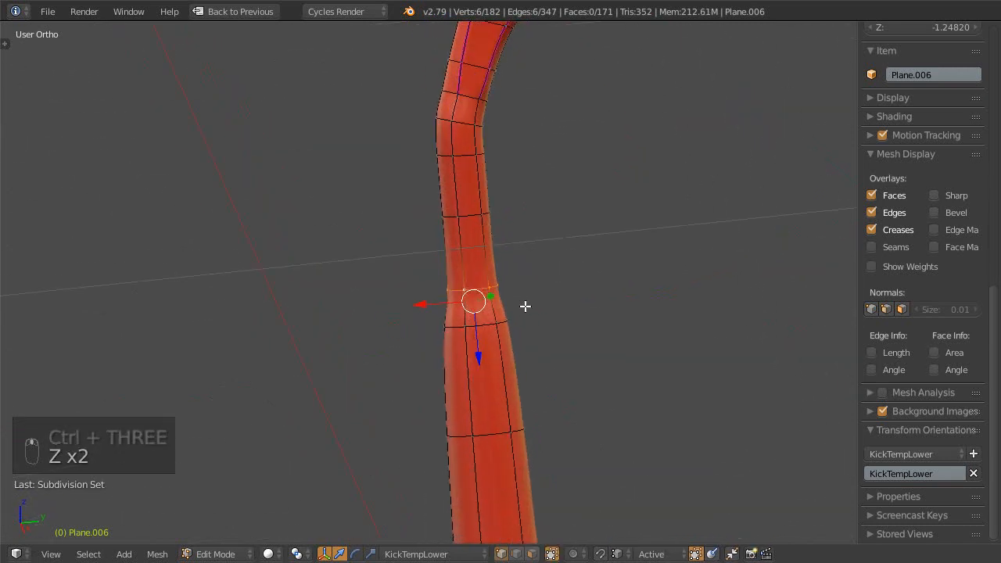
- In the right orthographic view beside the reference photo, bevel the edge loop just below the kickstand's bend
key("shift+space")
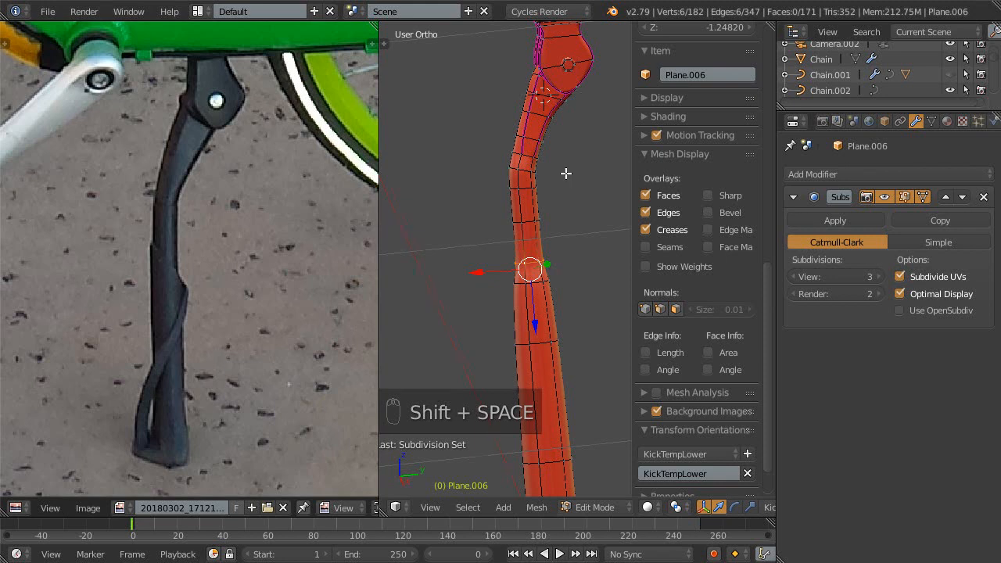
key("KP_3")
middle_click_drag(483, 200, 484, 222, "ctrl")
middle_click_drag(486, 237, 462, 250, "shift")
scroll(472, 251, "up", 5)
middle_click_drag(510, 233, 505, 261, "shift")
right_click(494, 229, "alt")
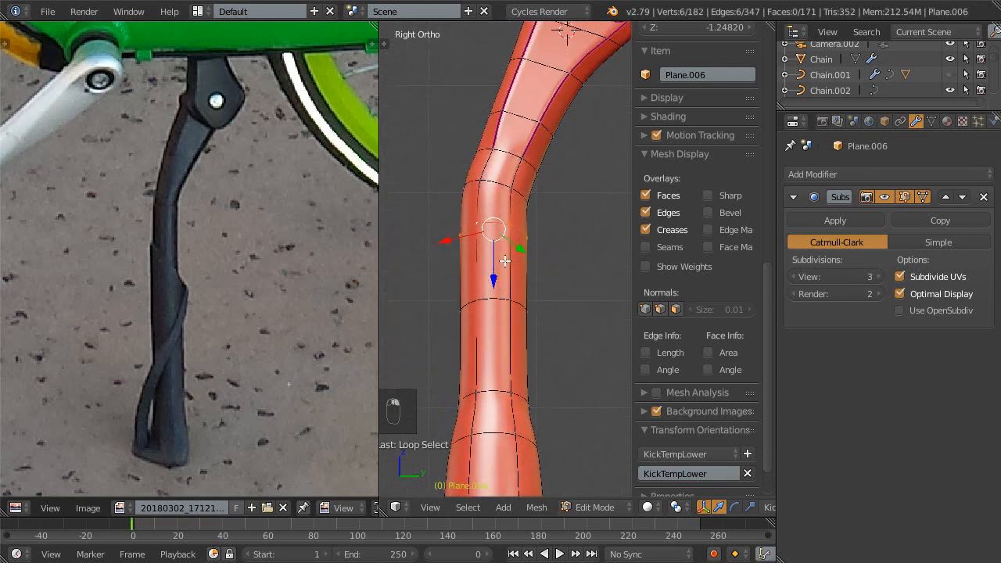
key("ctrl+b")
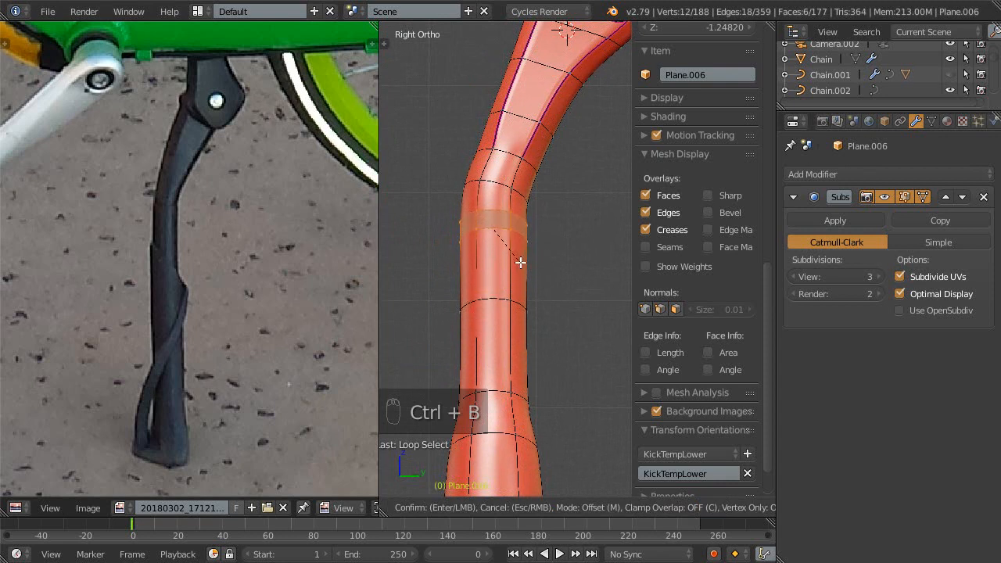
left_click(520, 262)
- Scale the lower beveled loop and the next two loops below it to about 1.06, locking the KickTempLower Z axis
right_click(495, 244, "alt")
right_click(504, 296, "alt+shift")
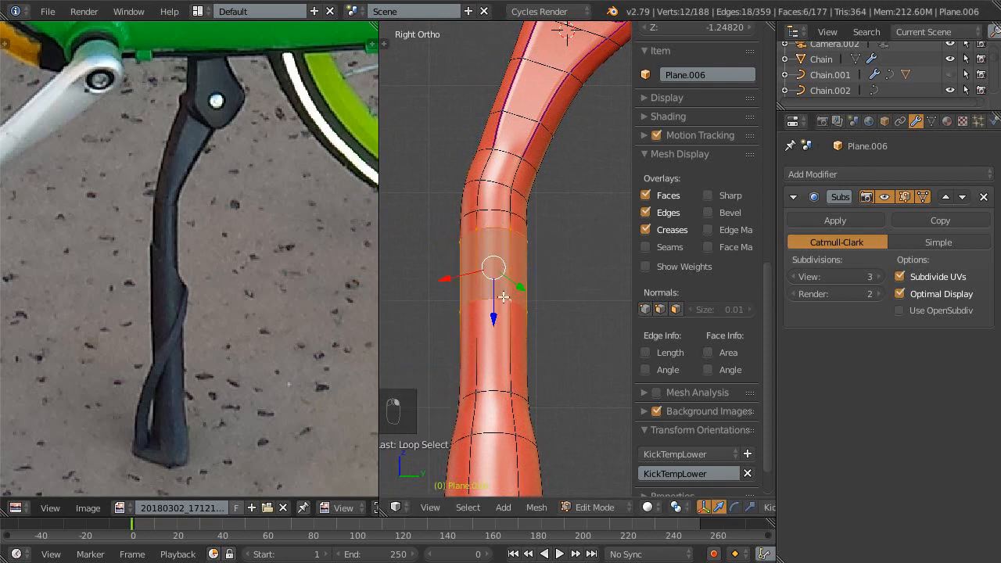
right_click(498, 395, "alt+shift")
key("s")
key("shift+z")
key("shift+z")
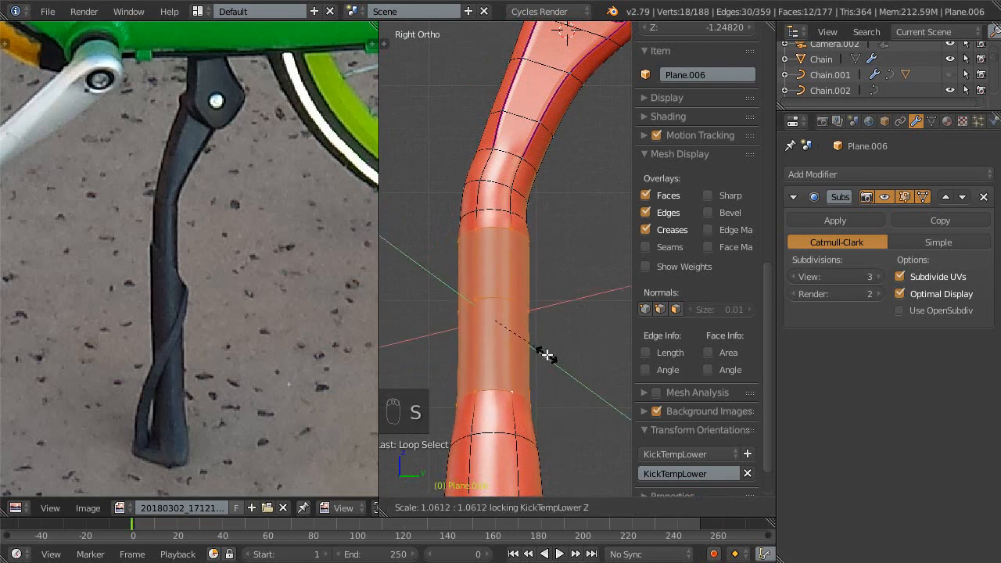
left_click(548, 356)
- Move the edge loop at the upper end of the widened section about 0.016 along the KickTempLower axis to tighten the step
middle_click_drag(536, 302, 532, 316, "shift")
middle_click_drag(532, 317, 531, 305, "ctrl")
right_click(508, 232, "alt")
middle_click_drag(507, 242, 556, 331, "shift")
key("g")
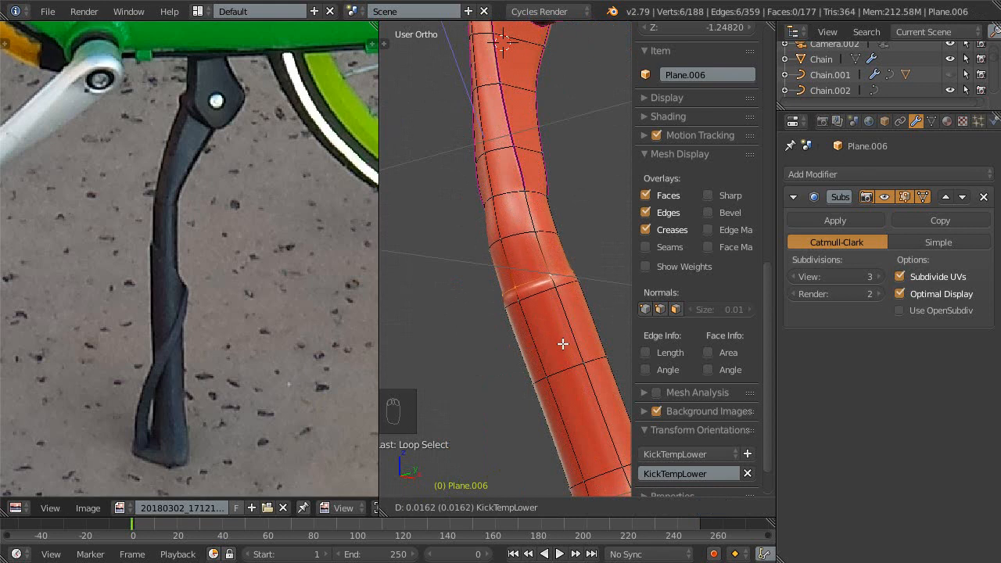
left_click(562, 344)
middle_click_drag(559, 285, 525, 280)
- Save the project over the existing file
key("ctrl+s")
left_click(511, 308)
key("ctrl+s")
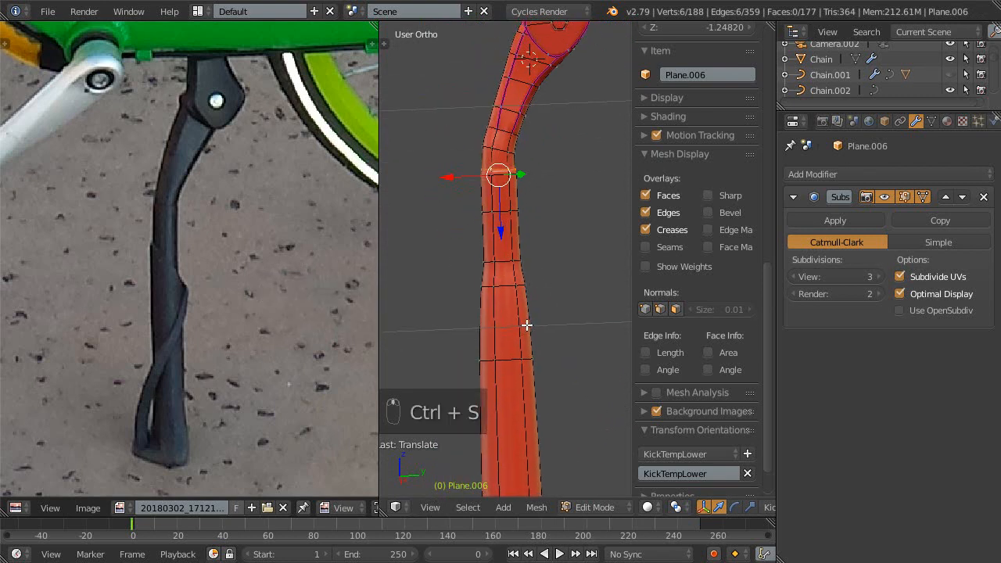
- Edge-slide the loop at the top of the thick lower section farther down the leg
middle_click_drag(527, 329, 524, 286)
key("g")
key("g")
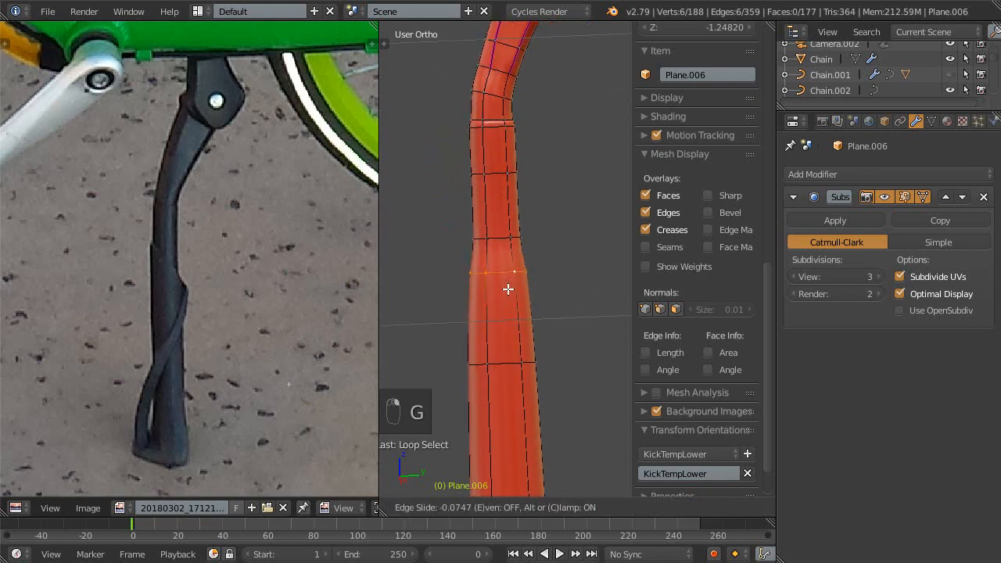
left_click(509, 316)
- With the subdivision preview at level 0, edge-slide the lower of the two adjacent loops about 0.42 downward, and restore level 3
key("ctrl+0")
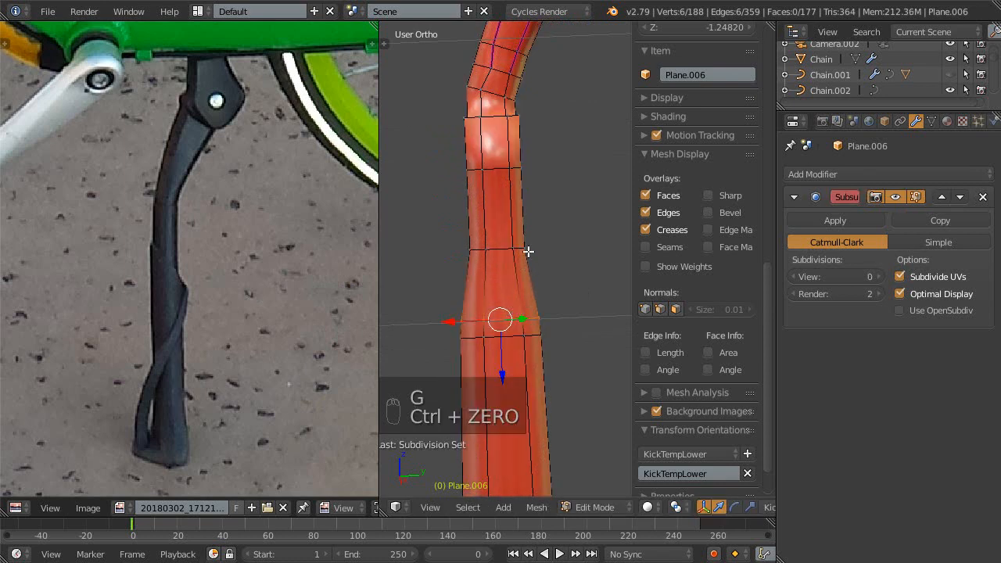
middle_click_drag(512, 284, 512, 224, "shift")
left_click(506, 232, "alt")
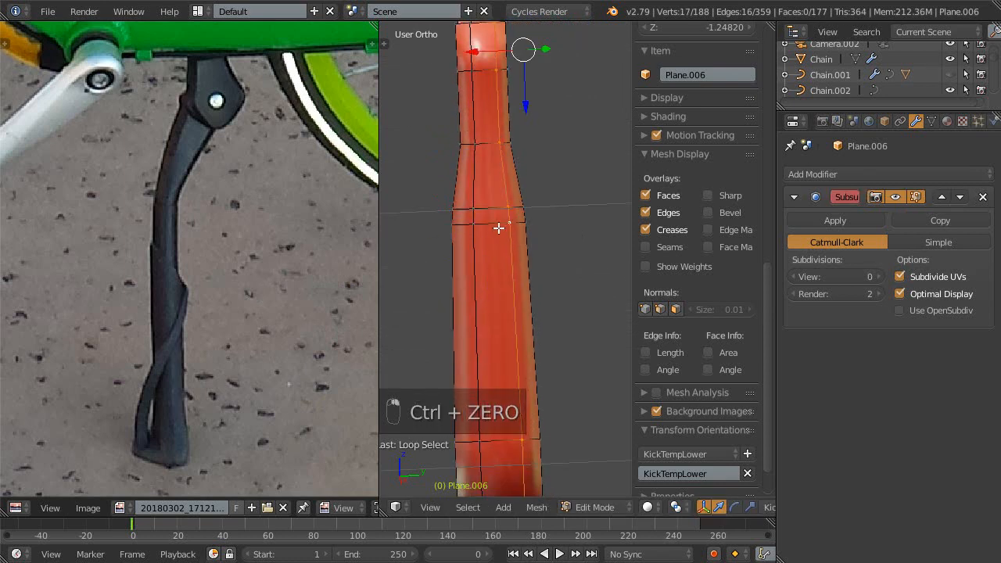
left_click(498, 228, "alt")
key("g")
key("g")
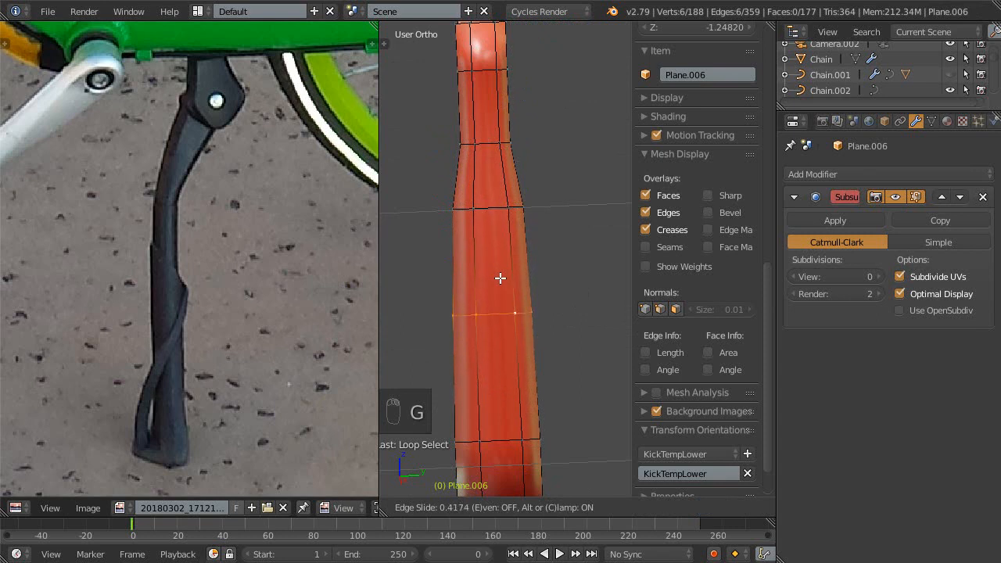
left_click(500, 280)
scroll(501, 283, "down", 1)
middle_click_drag(499, 307, 489, 238, "shift")
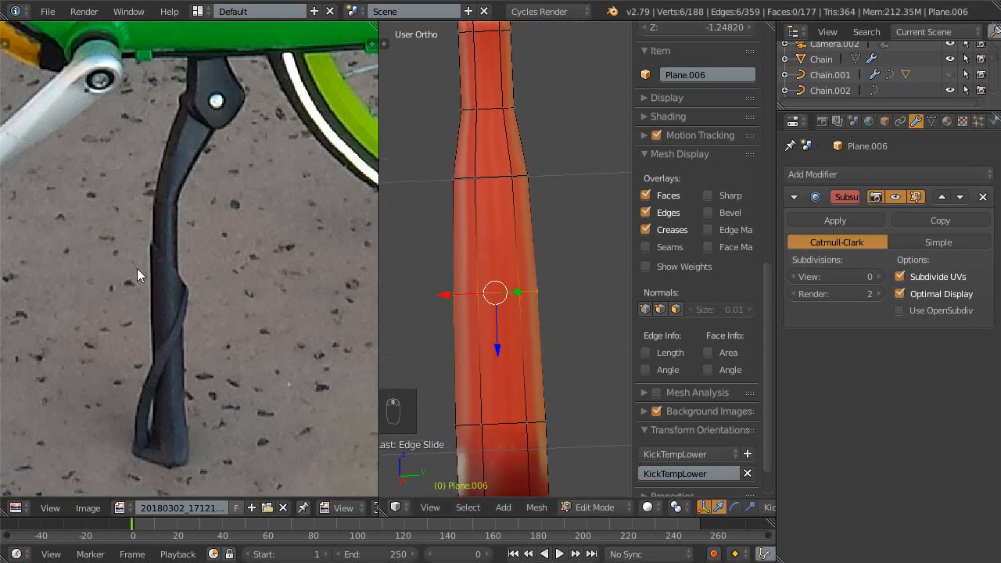
middle_click_drag(169, 341, 172, 367)
middle_click_drag(502, 370, 482, 440, "ctrl")
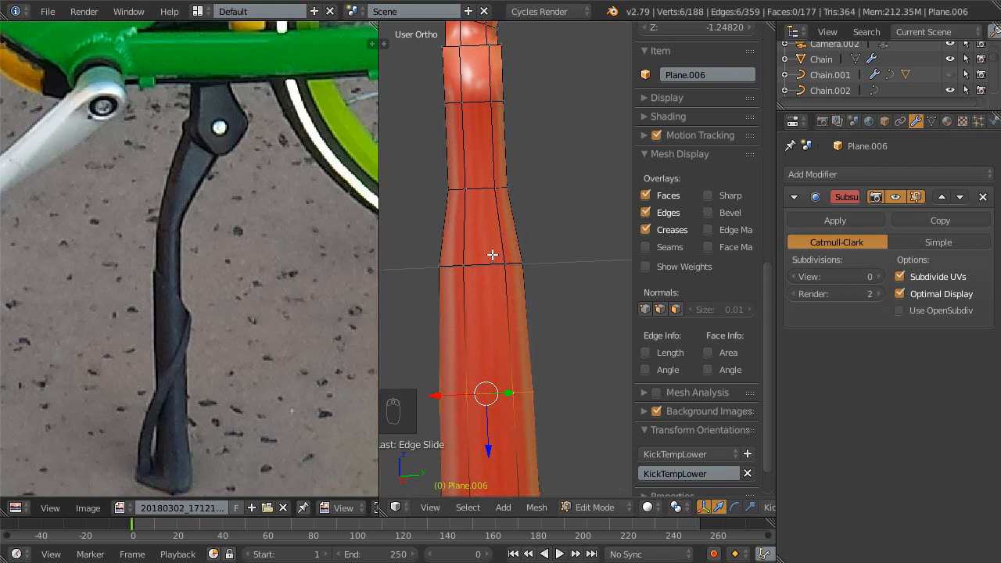
key("ctrl+3")
mouse_move(501, 272)
middle_mouse_down("shift")
mouse_move(512, 317)
mouse_move(496, 297)
mouse_move(515, 311)
mouse_move(503, 269)
middle_mouse_up("shift")
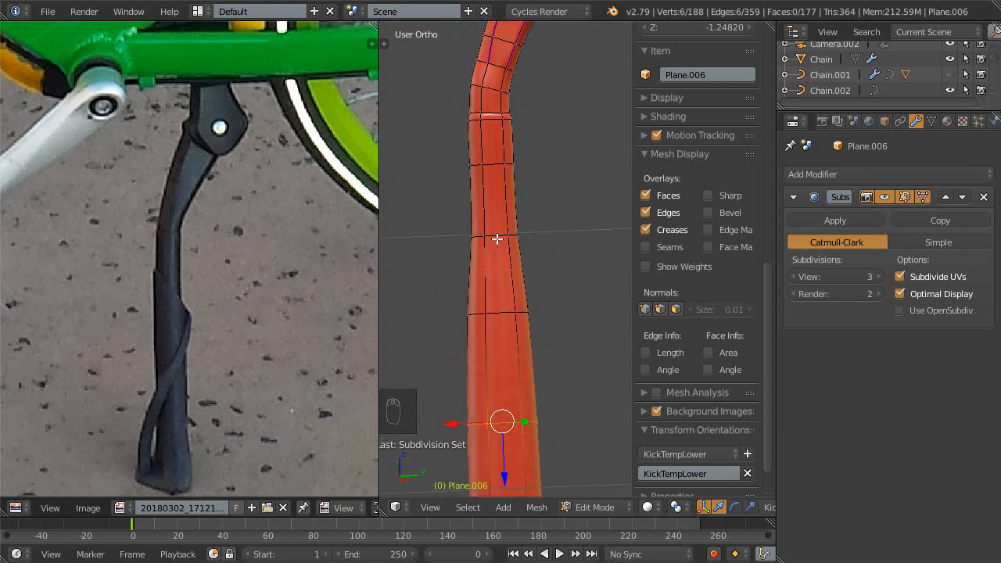
- At subdivision level 0, move the narrow section's lowest loop down the leg close to the thick section's top loop, and restore level 3
key("ctrl+0")
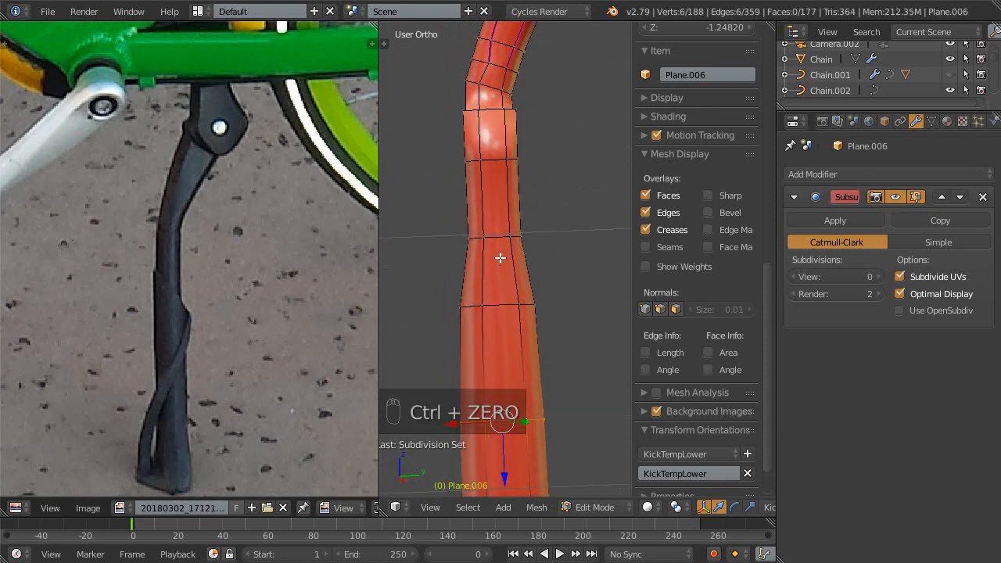
middle_click_drag(495, 206, 500, 279)
right_click(489, 217, "alt")
key("Escape")
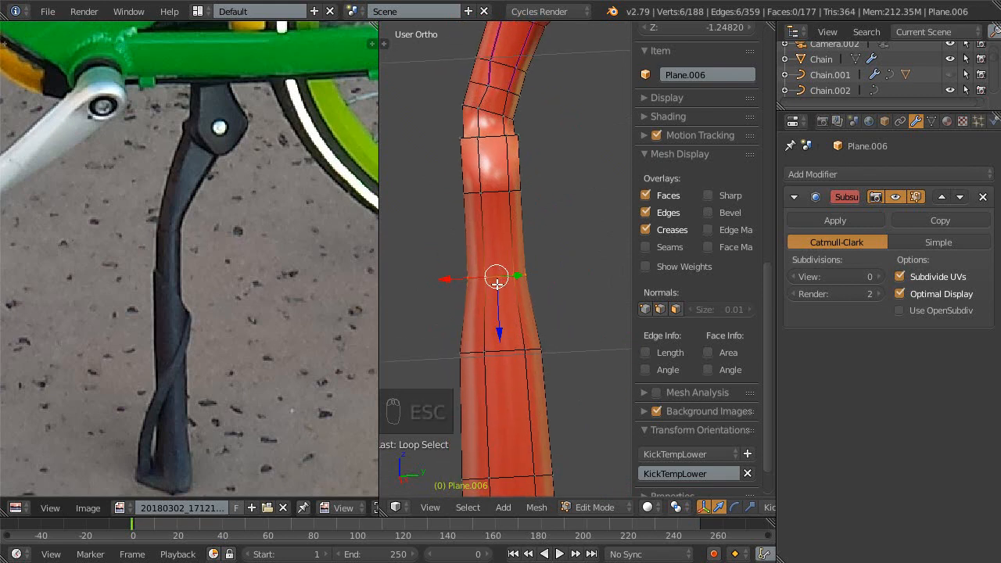
left_click_drag(498, 319, 498, 341)
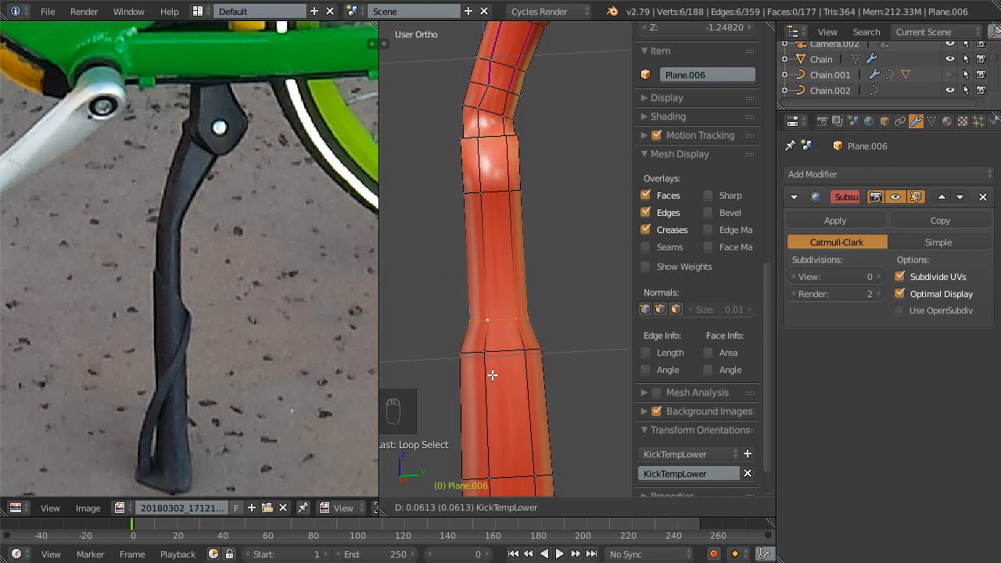
left_click_drag(492, 381, 482, 392)
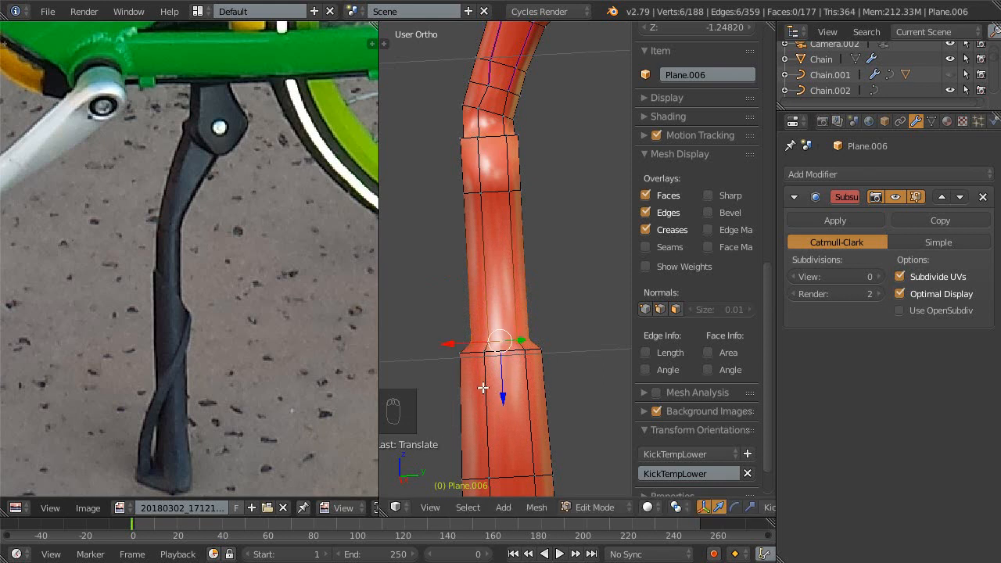
key("ctrl+3")
middle_click_drag(490, 330, 498, 253, "shift")
left_click_drag(494, 270, 498, 315)
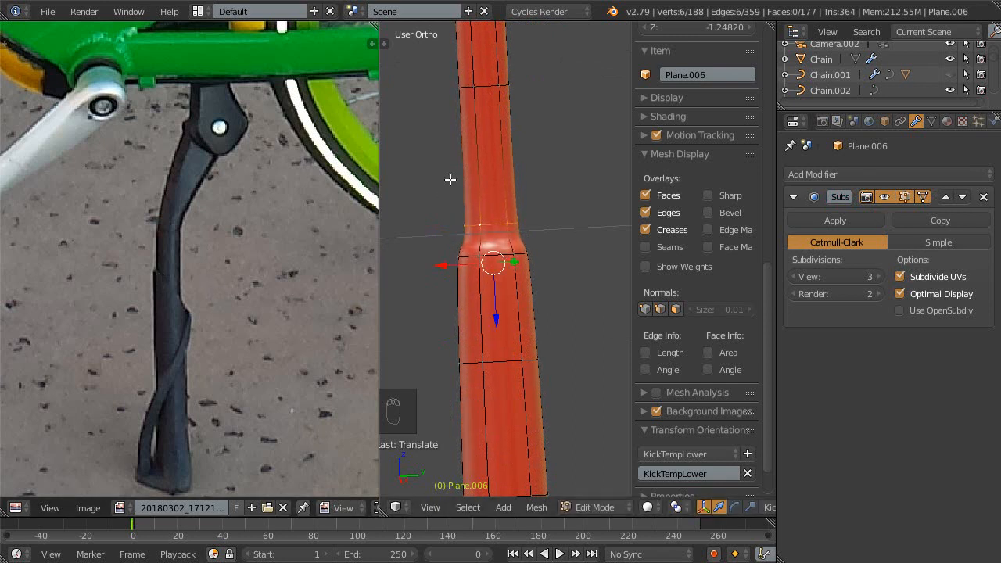
scroll(469, 232, "down", 4)
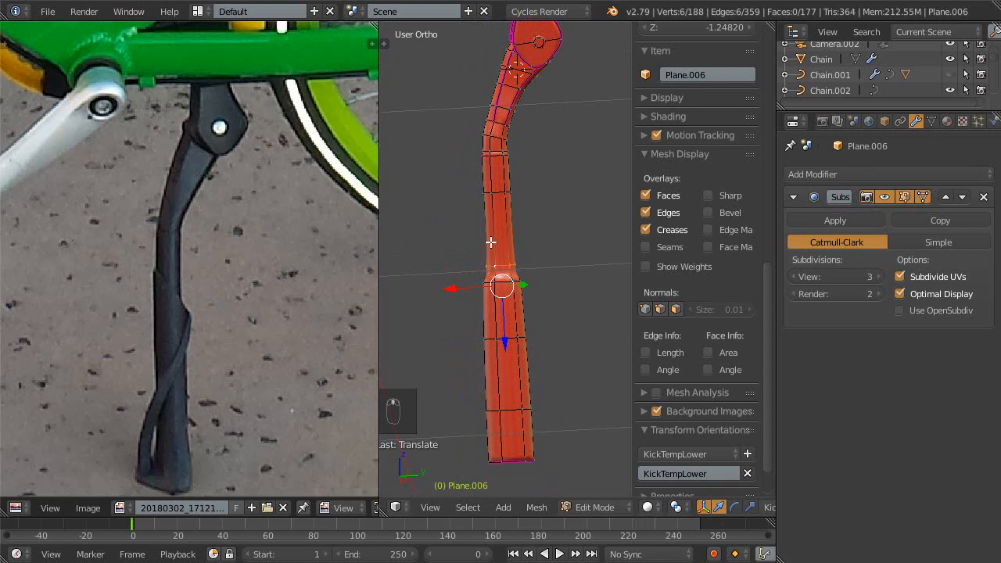
scroll(493, 244, "up", 3)
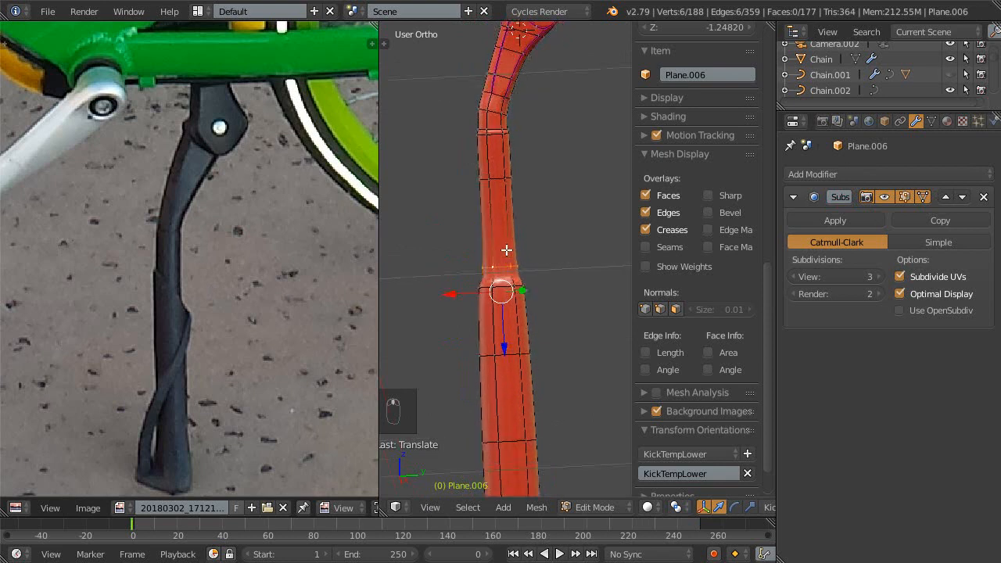
- Move the two adjacent loops at the top of the thick section slightly up the leg and save the project
right_click(502, 296, "alt+shift")
left_click_drag(498, 332, 495, 277)
scroll(504, 266, "up", 3)
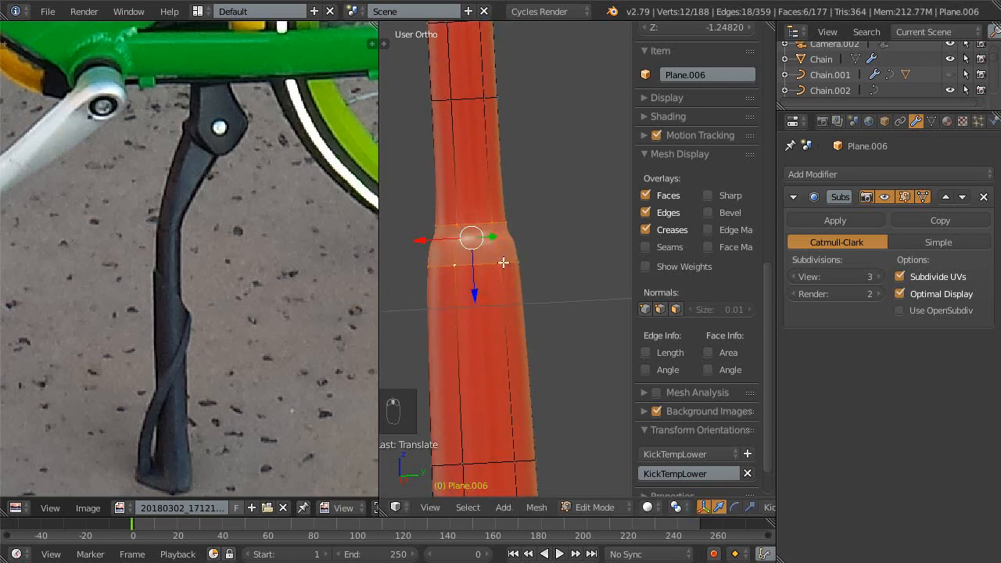
middle_click_drag(500, 275, 539, 270)
key("ctrl+s")
- Pull the outer edge at the step about 0.14 down the leg along KickTempLower Z, using linear proportional editing with size 0.10
right_click(477, 228)
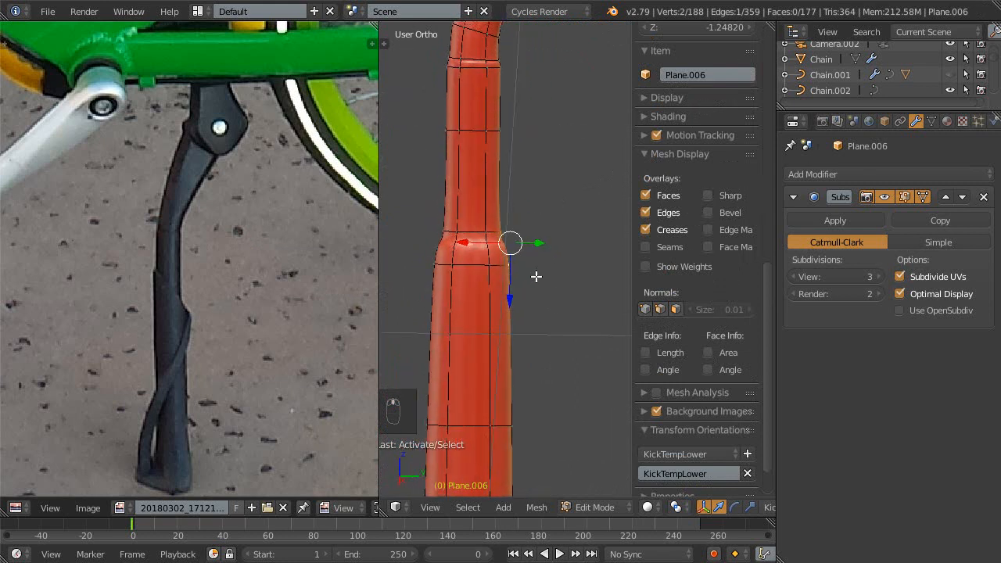
key("o")
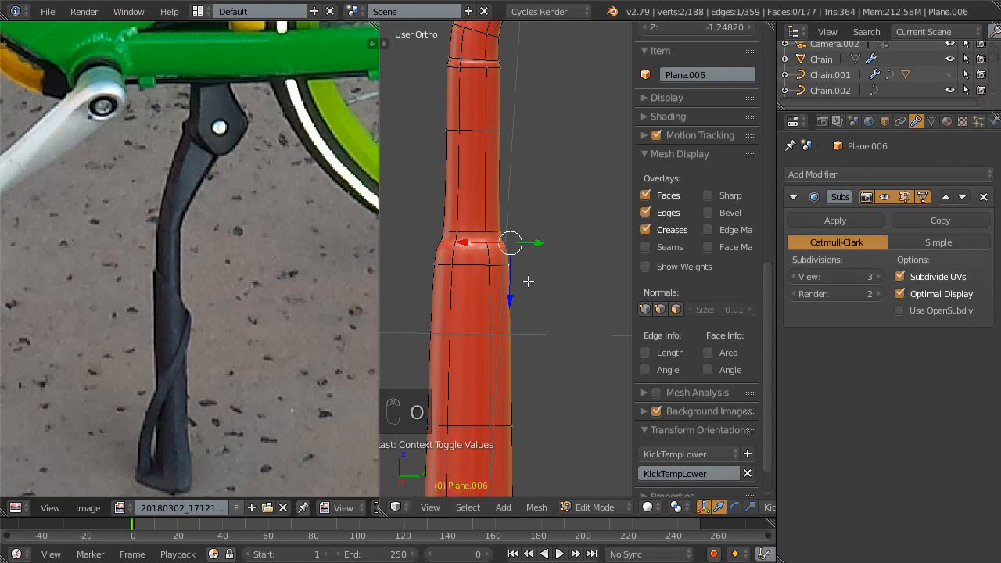
key("shift+space")
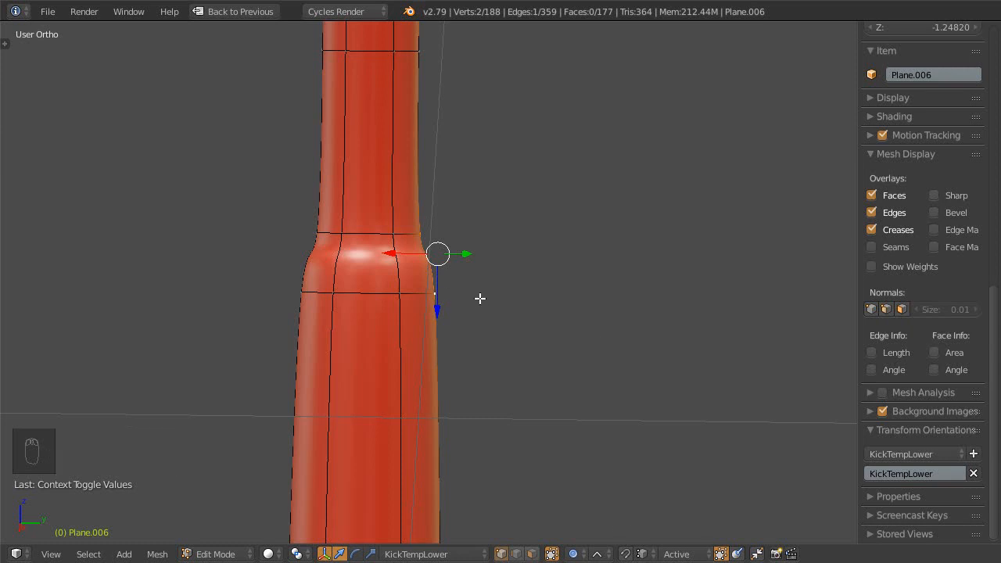
key("ctrl+comma")
middle_click_drag(477, 301, 535, 294)
left_click_drag(521, 288, 532, 403)
right_click(520, 300)
scroll(518, 295, "up", 8)
scroll(519, 295, "up", 4)
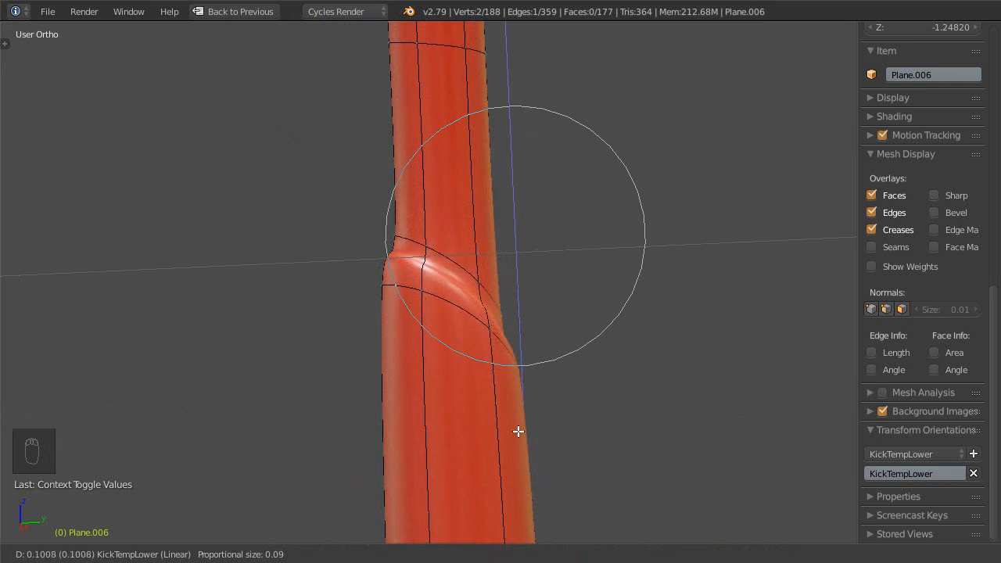
scroll(521, 450, "down", 1)
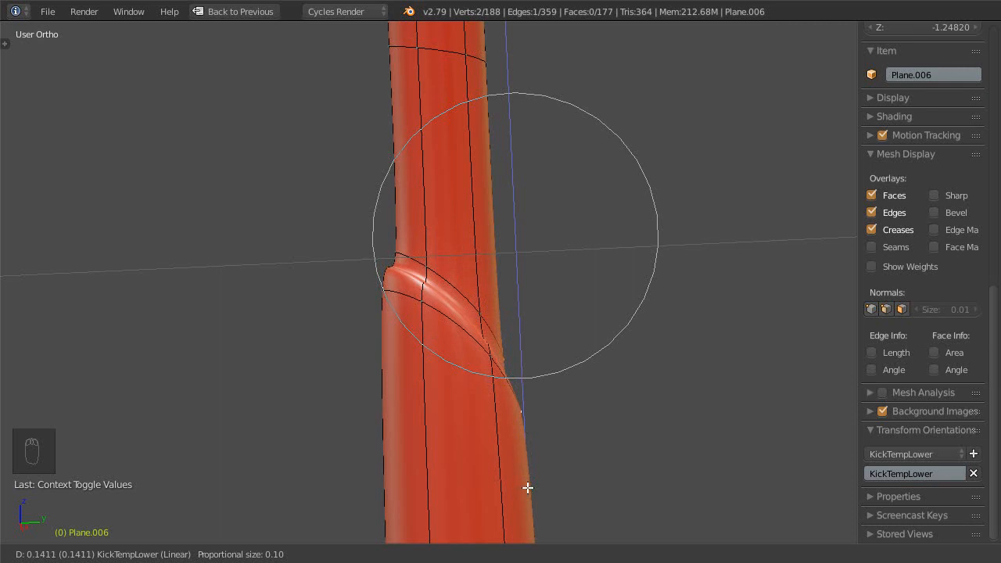
left_click(528, 487)
scroll(503, 137, "down", 3)
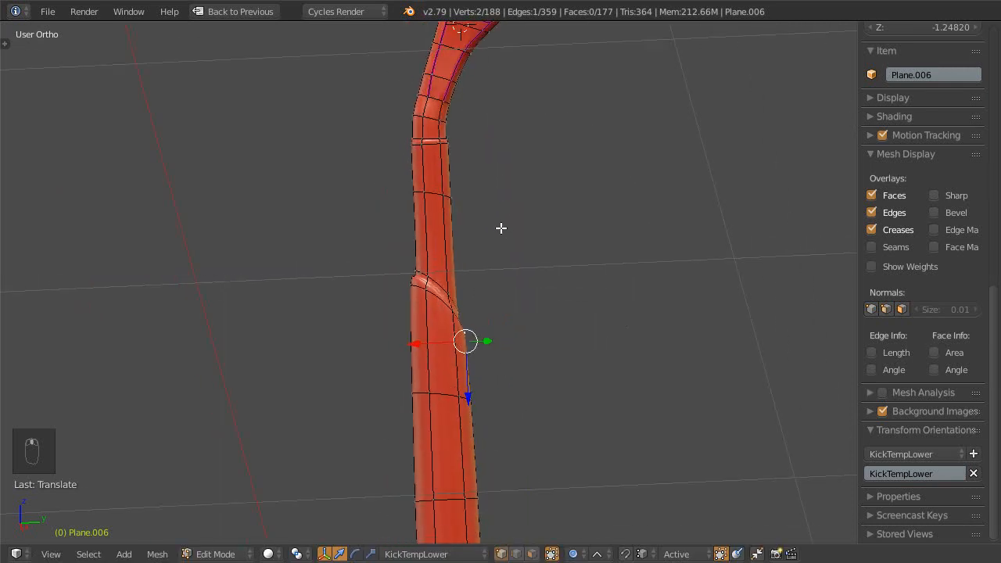
key("shift+space")
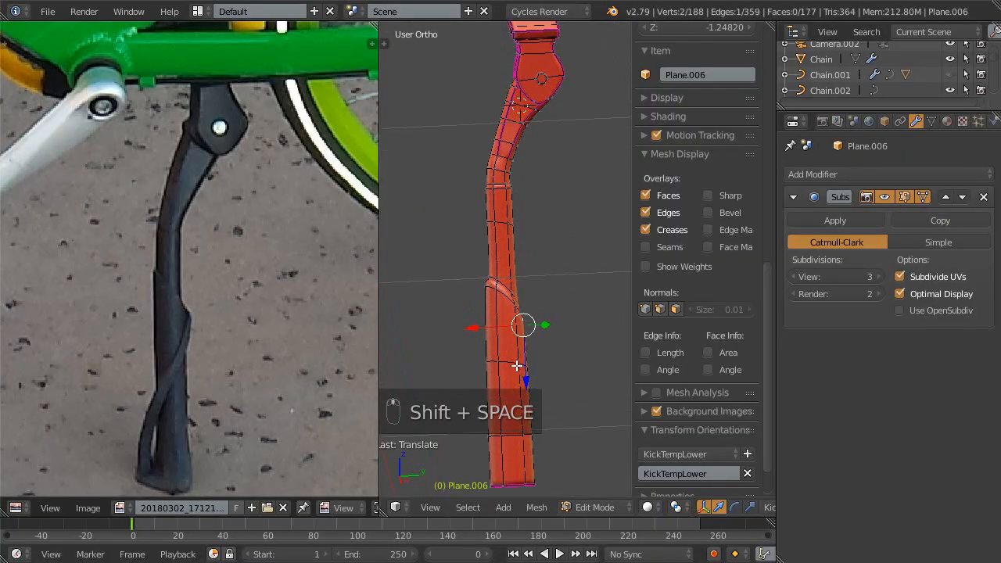
- With proportional editing off, move the edges in the lower middle of the slanted step slightly farther down the leg
scroll(502, 374, "up", 5)
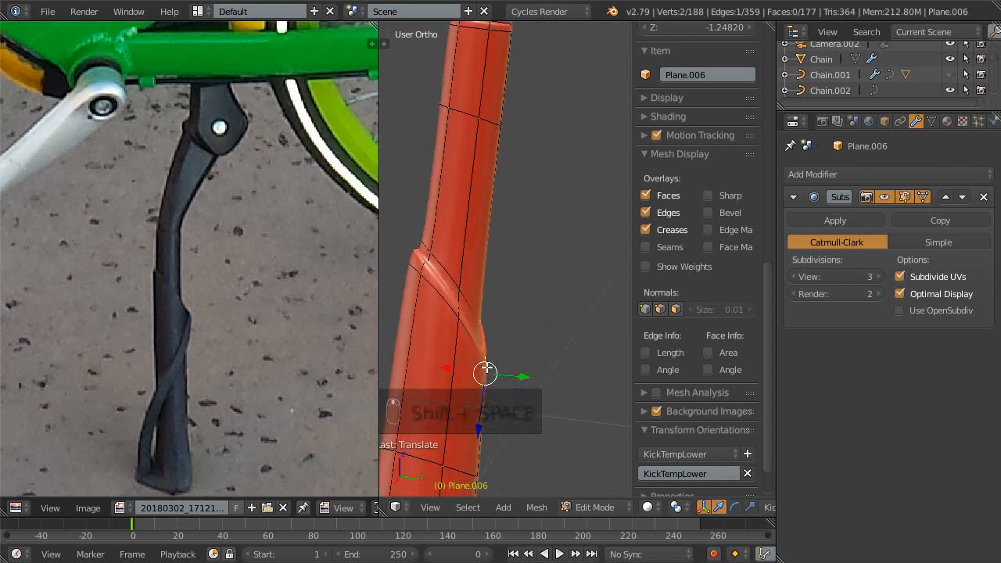
right_click(524, 290)
right_click(519, 276, "shift")
middle_click_drag(521, 300, 580, 298)
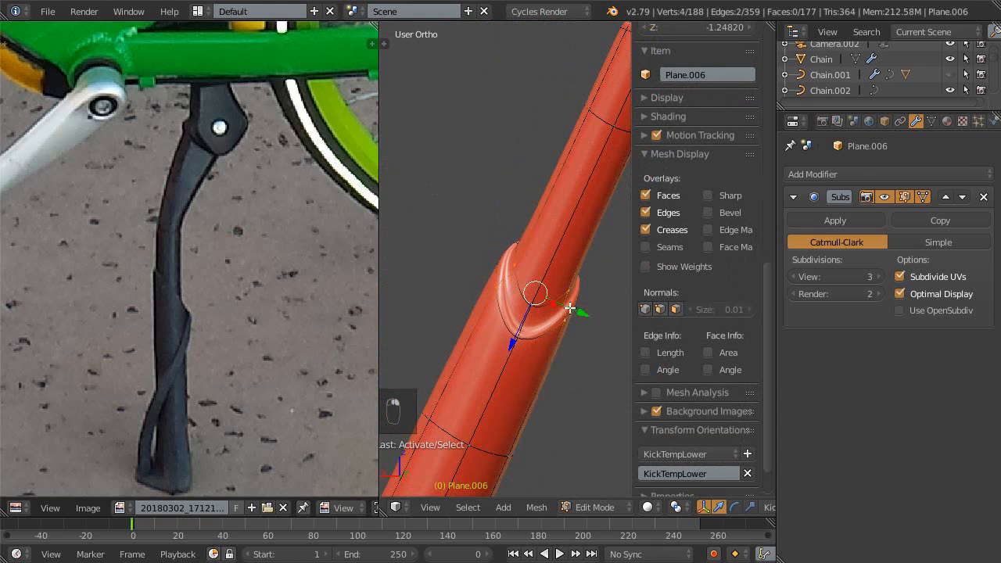
middle_click_drag(520, 291, 514, 325)
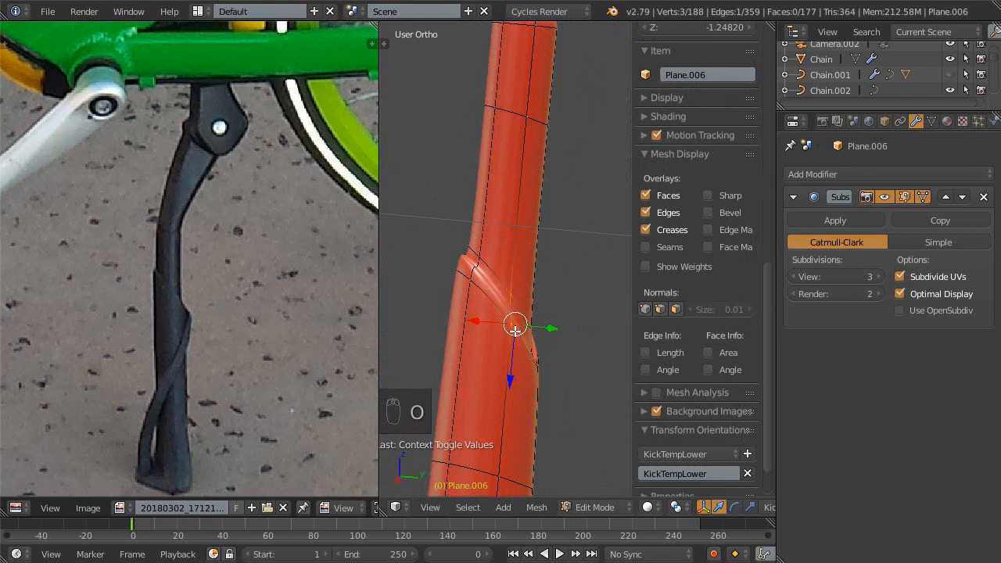
left_click_drag(510, 368, 505, 391)
- In wireframe display, move the pair of edges near the slanted step's upper end about 0.018 down the leg
right_click(475, 260)
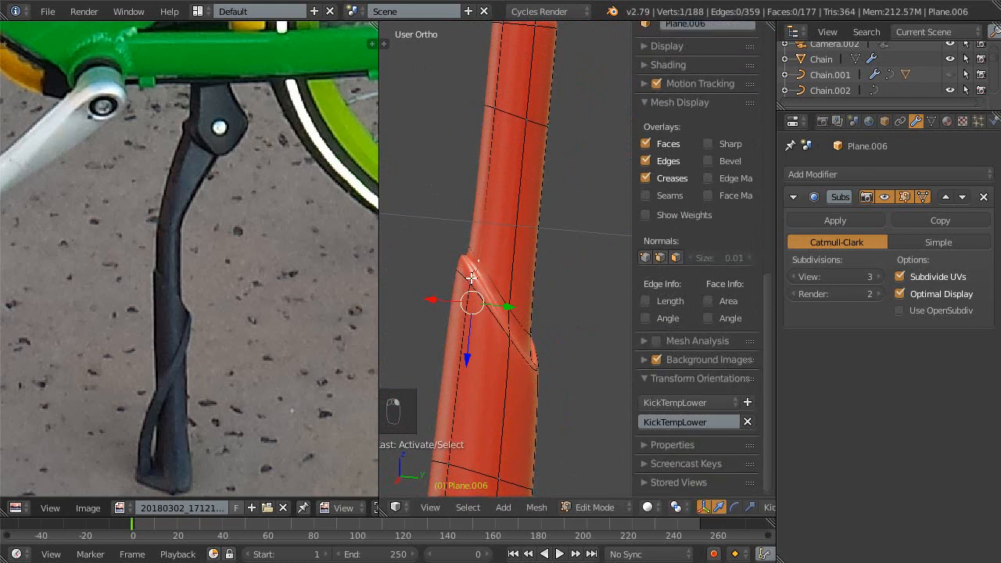
key("z")
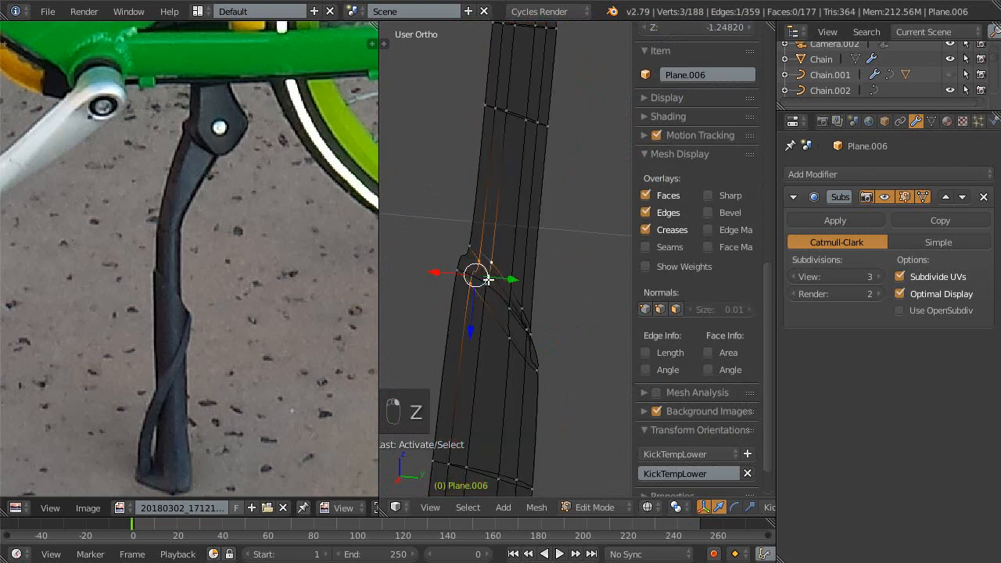
left_click_drag(470, 318, 476, 318)
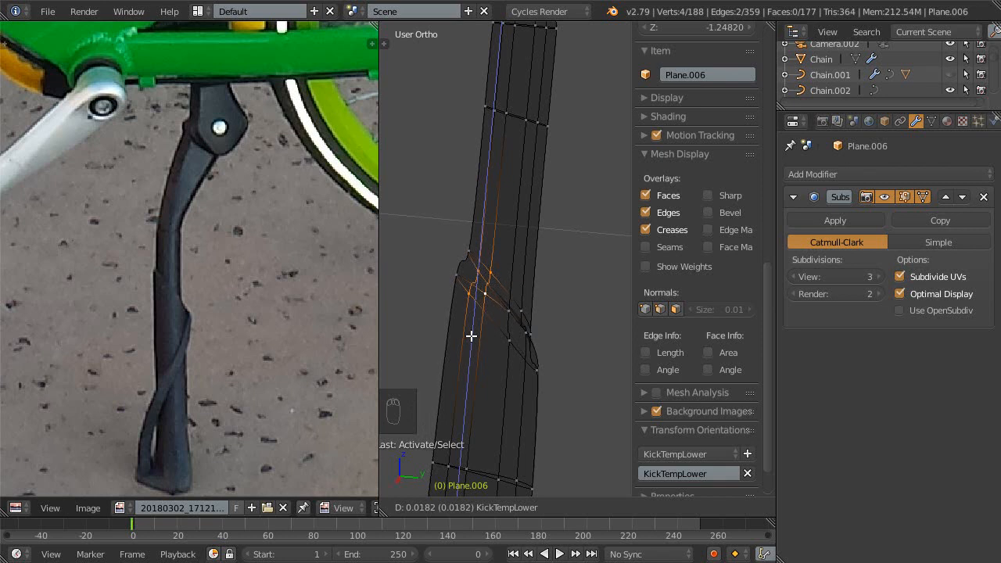
left_click_drag(471, 335, 474, 333)
- At subdivision level 0, move the pair of edges near the slanted step's lower end slightly down the leg
key("ctrl+0")
mouse_move(493, 342)
middle_mouse_down()
mouse_move(503, 284)
mouse_move(527, 310)
mouse_move(534, 282)
mouse_move(545, 281)
mouse_move(497, 273)
mouse_move(489, 300)
mouse_move(505, 360)
mouse_move(516, 360)
mouse_move(470, 359)
mouse_move(405, 312)
mouse_move(527, 315)
mouse_move(511, 345)
middle_mouse_up()
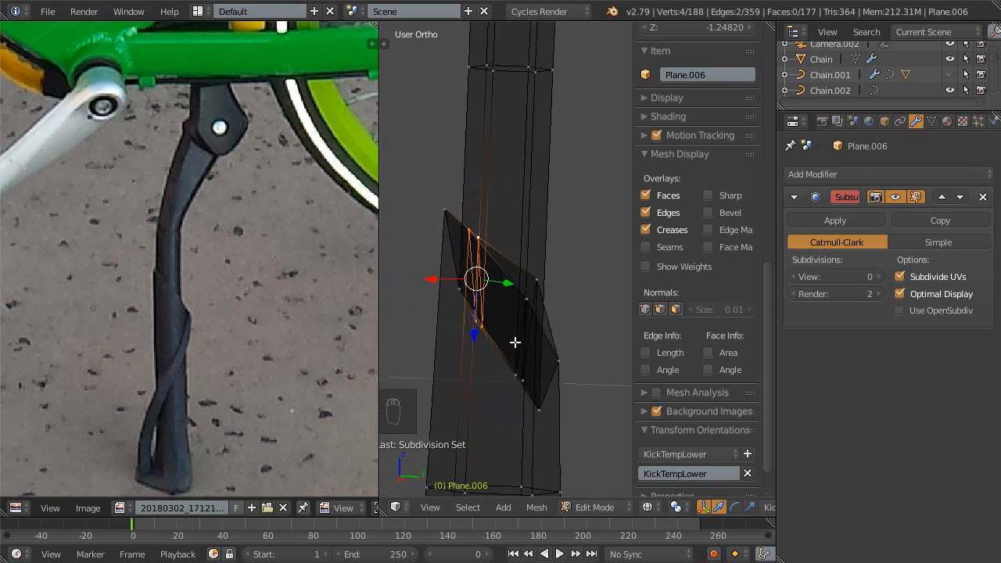
right_click(523, 298)
right_click(513, 361, "shift")
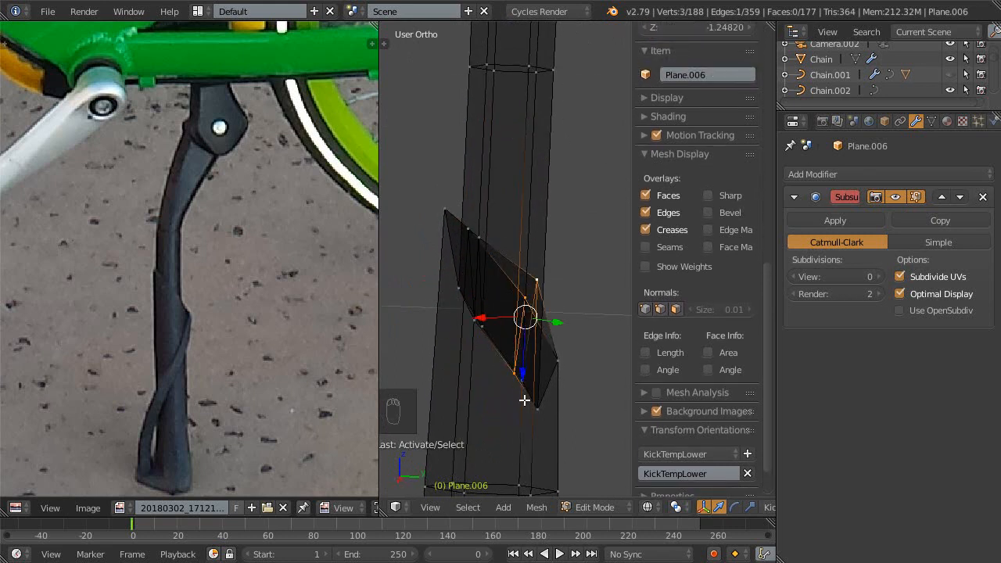
middle_click_drag(527, 380, 417, 332)
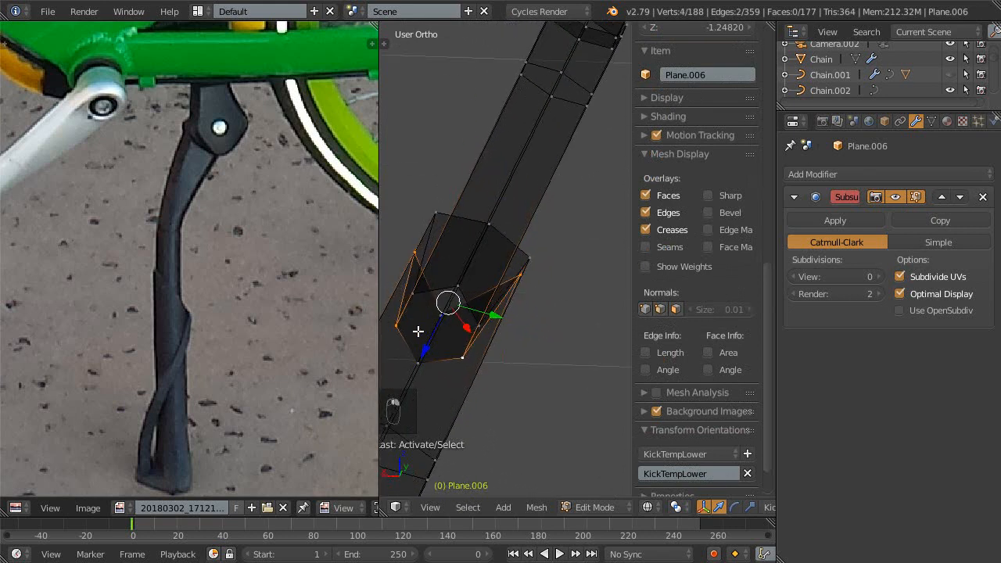
middle_click_drag(469, 355, 545, 390)
left_click_drag(530, 393, 531, 403)
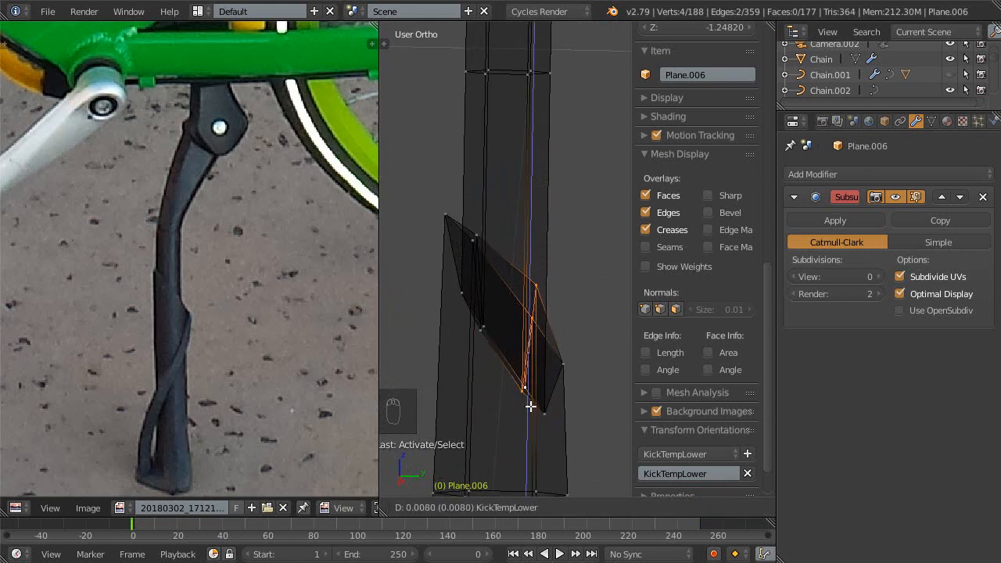
left_click_drag(529, 399, 530, 397)
- Move the whole slanted loop at the bottom of the narrow section slightly down the leg
middle_click_drag(500, 300, 456, 215)
middle_click_drag(491, 351, 510, 361, "shift")
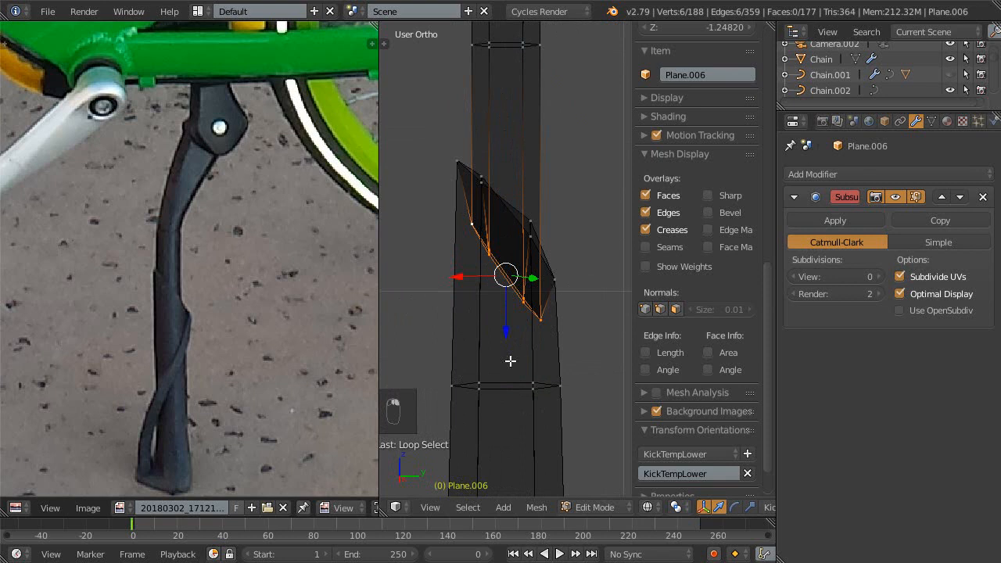
left_click_drag(507, 321, 508, 341)
- Fill a temporary face between four vertices of the slanted lower loop and create a custom transform orientation from it
middle_click_drag(508, 342, 484, 302)
right_click(479, 288)
right_click(513, 337, "shift")
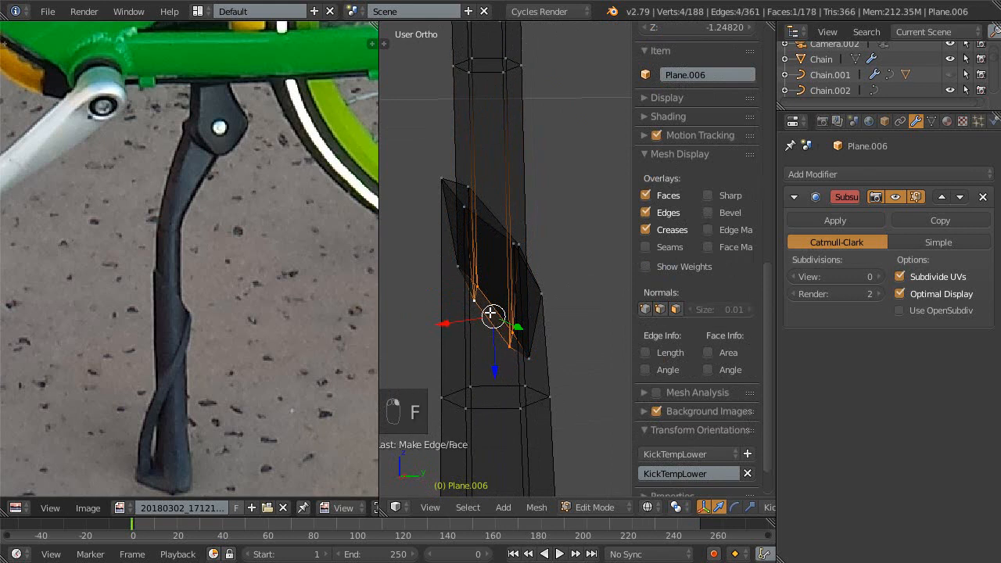
key("ctrl+alt+space")
- Try to select the complete slanted lower loop around the temporary face, changing the mesh selection mode
mouse_move(493, 317)
middle_mouse_down()
mouse_move(485, 331)
mouse_move(492, 305)
middle_mouse_up()
right_click(495, 299, "alt")
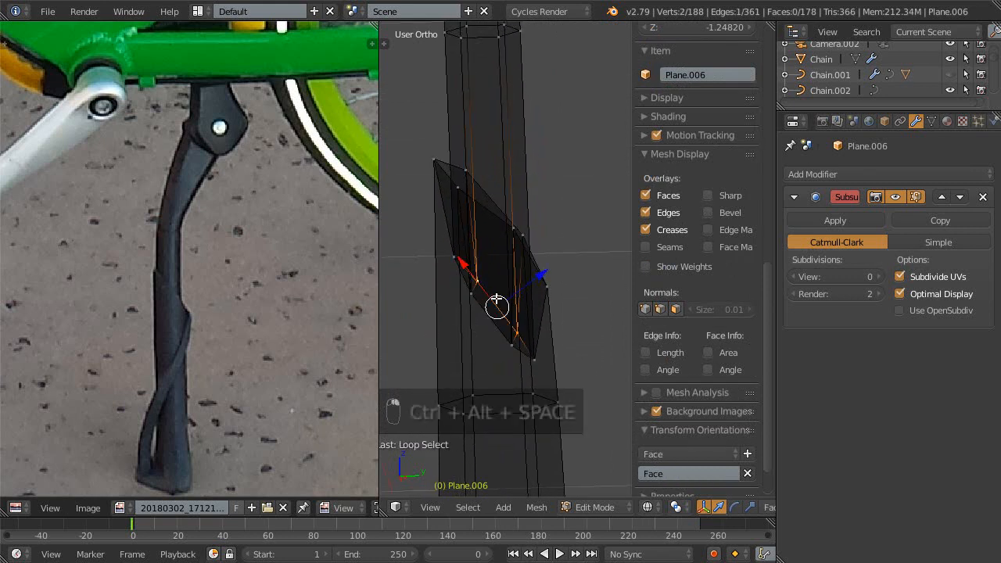
right_click(510, 326, "alt")
right_click(494, 308, "alt")
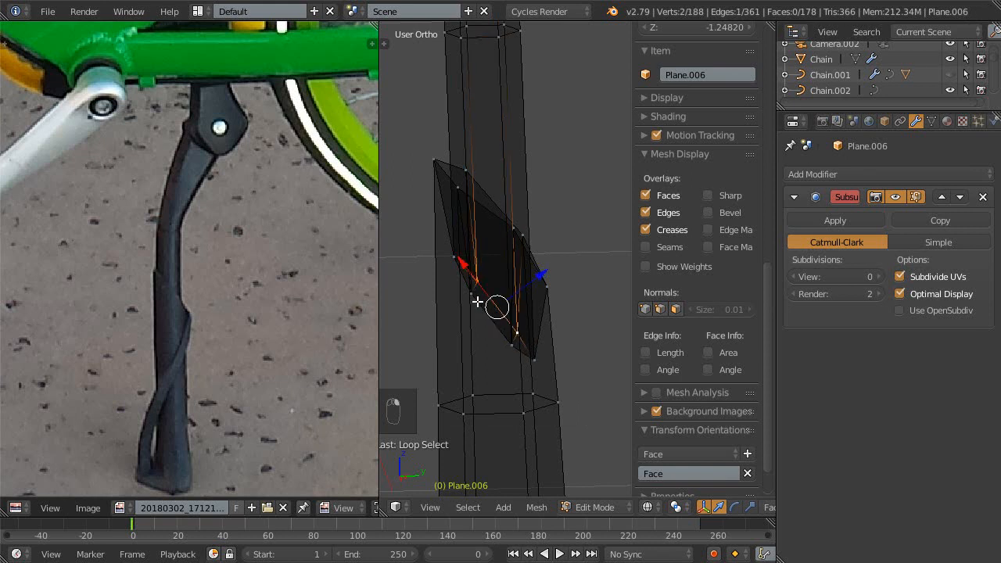
key("ctrl+Tab")
left_click(489, 306)
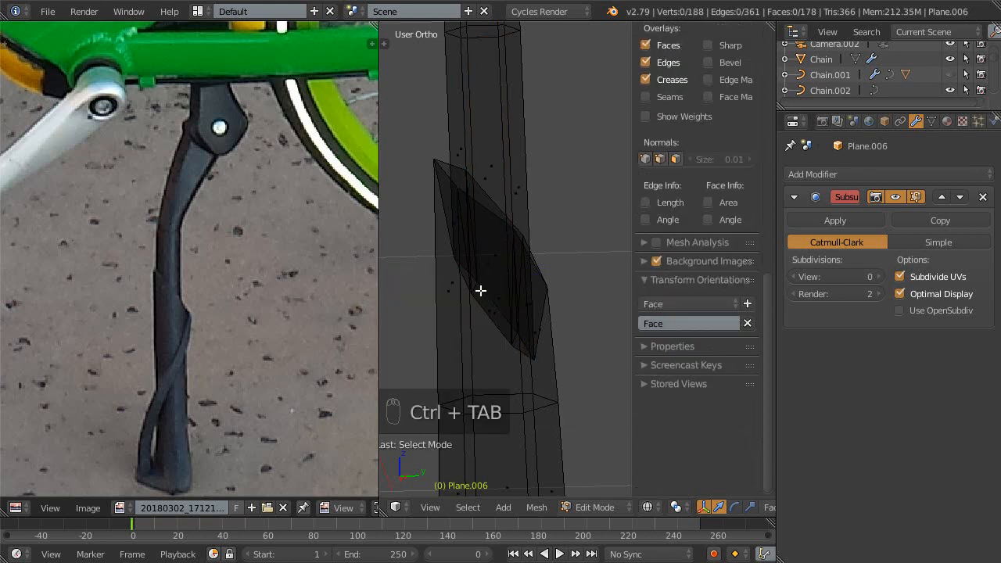
key("ctrl+Tab")
left_click(490, 294)
right_click(490, 297, "alt")
middle_click_drag(500, 328, 506, 289)
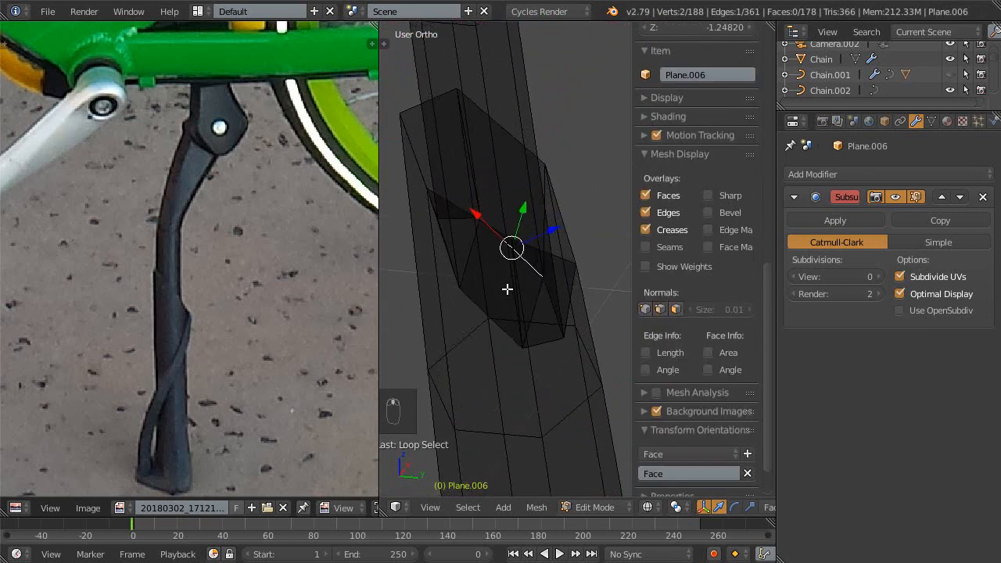
- Delete the temporary face inside the slanted lower loop
key("ctrl+Tab")
key("3")
right_click(506, 303)
key("x")
left_click(506, 301)
- In edge selection mode, flatten the slanted lower loop by scaling it along the Face orientation's Z axis
middle_click_drag(505, 284, 510, 324)
key("ctrl+Tab")
left_click(509, 301)
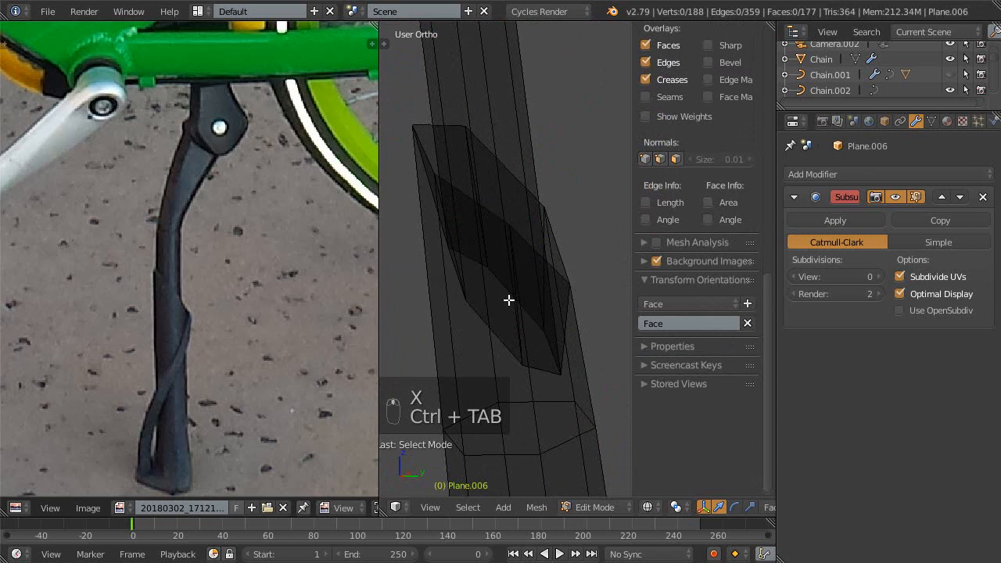
right_click(503, 318, "alt")
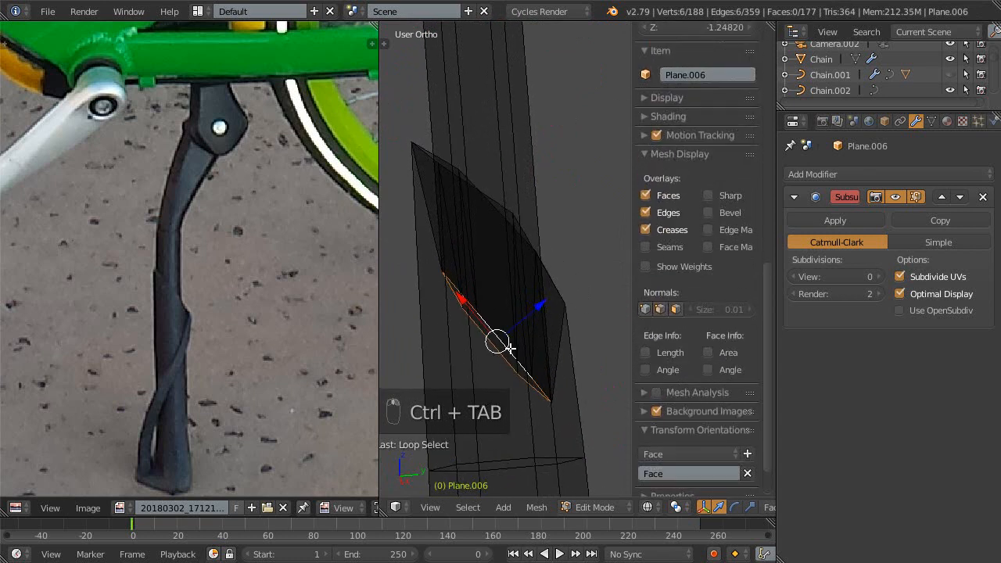
key("s")
key("z")
left_click(511, 349)
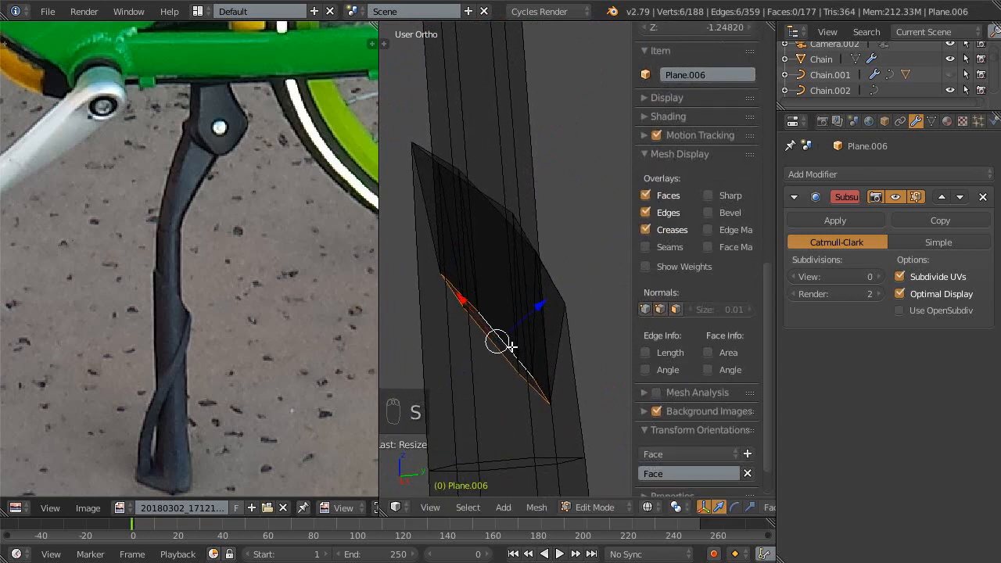
- Flatten the slanted loop at the top of the thick section by scaling it in the Face orientation
middle_click_drag(492, 297, 484, 404)
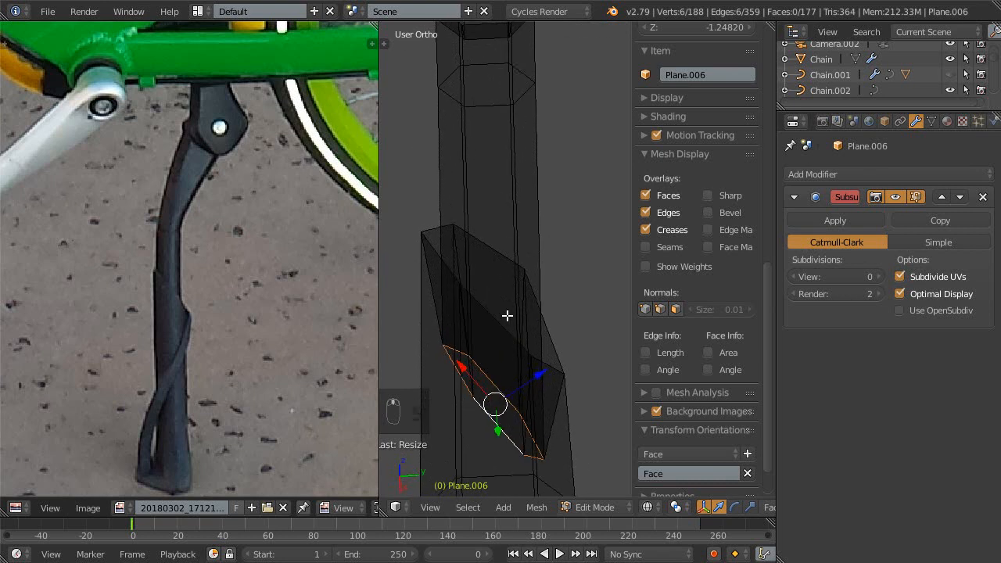
middle_click_drag(504, 334, 506, 307)
key("s")
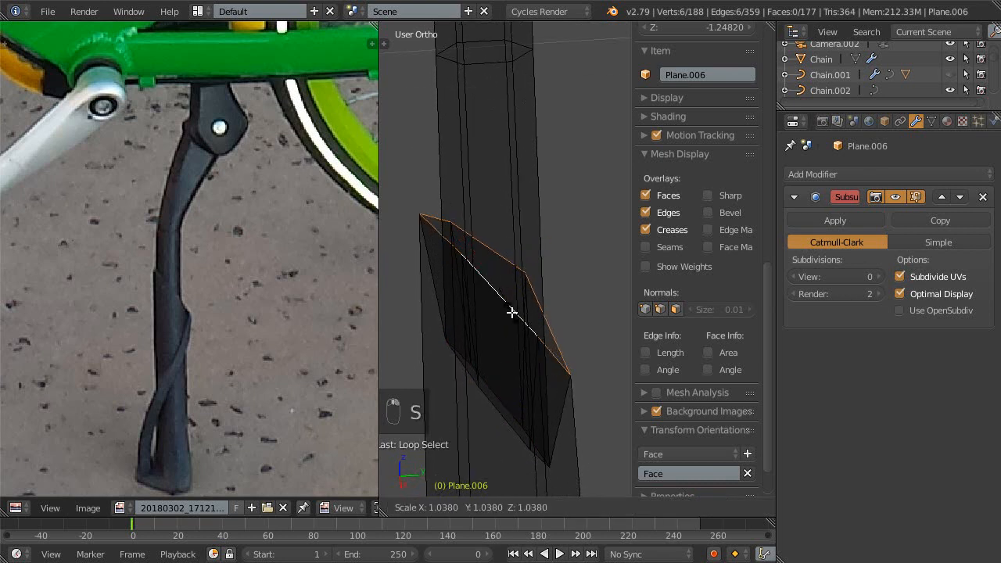
left_click(511, 313)
- Maximize the 3D view and restore the subdivision preview to level 3
mouse_move(493, 267)
middle_mouse_down()
mouse_move(503, 339)
mouse_move(474, 258)
mouse_move(461, 286)
mouse_move(493, 317)
mouse_move(474, 315)
mouse_move(569, 363)
mouse_move(571, 312)
mouse_move(540, 252)
mouse_move(486, 248)
mouse_move(399, 268)
mouse_move(414, 283)
mouse_move(447, 287)
mouse_move(483, 336)
mouse_move(449, 282)
mouse_move(435, 351)
mouse_move(517, 346)
mouse_move(529, 380)
mouse_move(504, 390)
mouse_move(512, 266)
middle_mouse_up()
key("shift+space")
key("ctrl+3")
- In vertex selection mode, select the vertex at the slanted rim's upper tip and set the transform orientation to KickTempLower
key("ctrl+Tab")
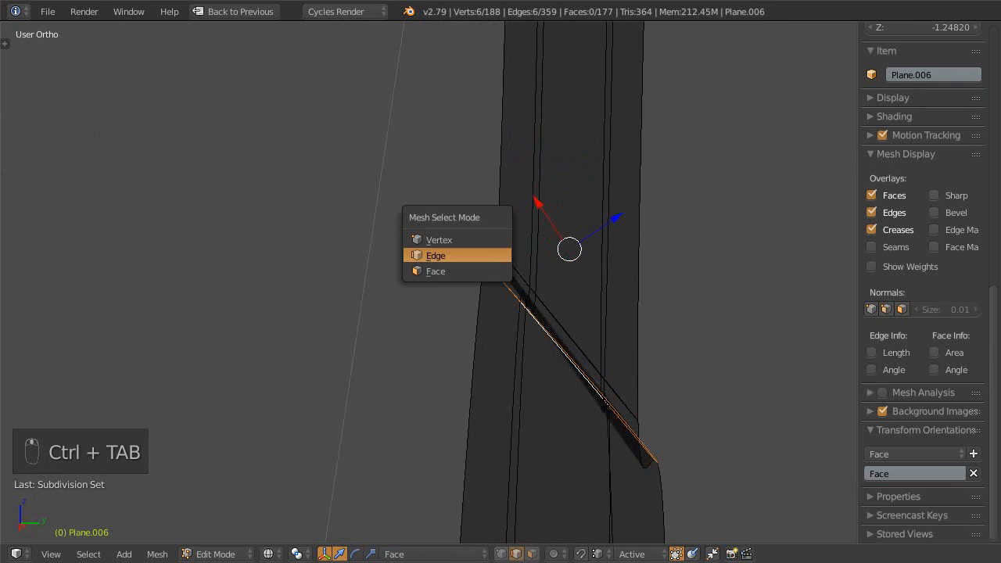
left_click(493, 237)
left_click(495, 248)
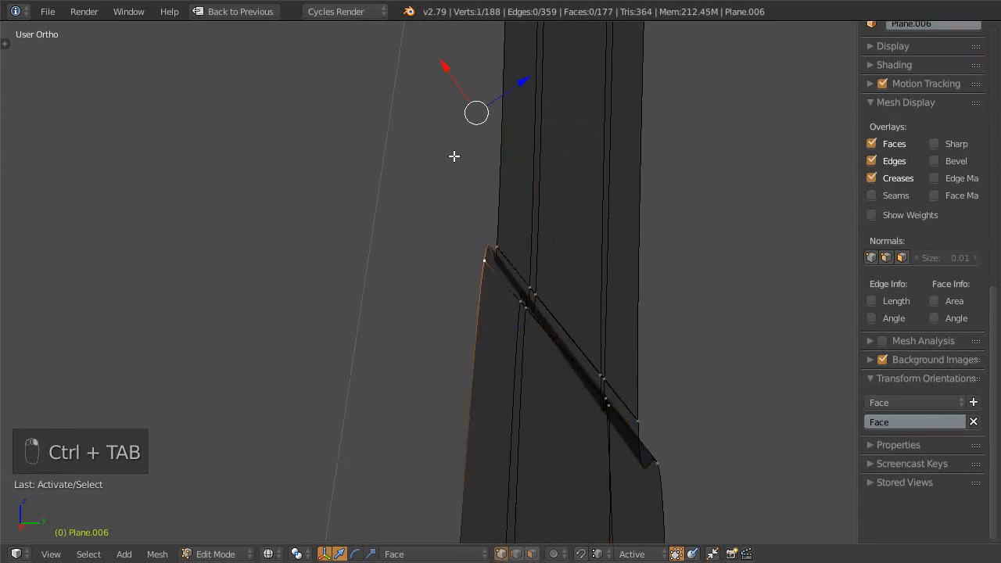
scroll(492, 198, "down", 4)
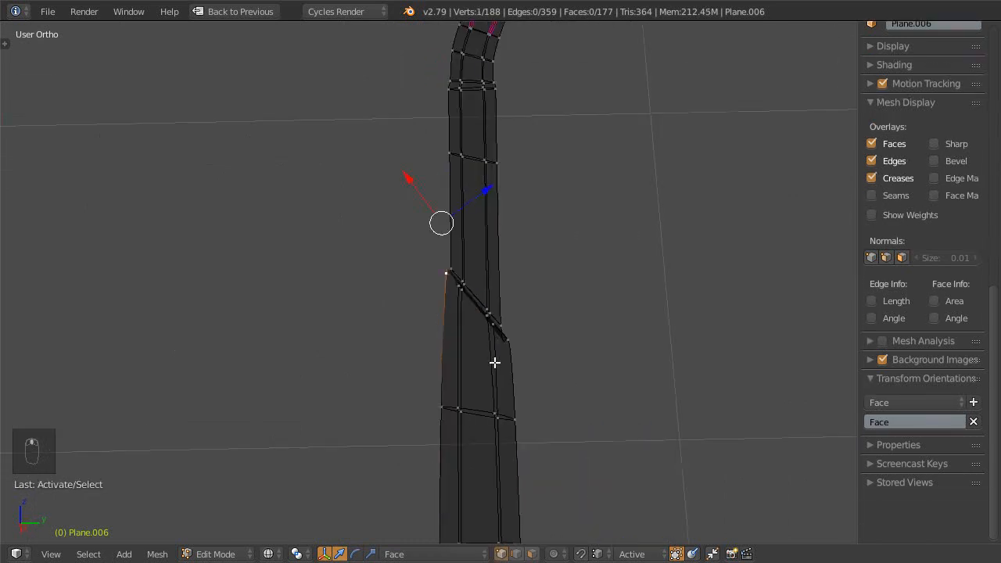
left_click(443, 555)
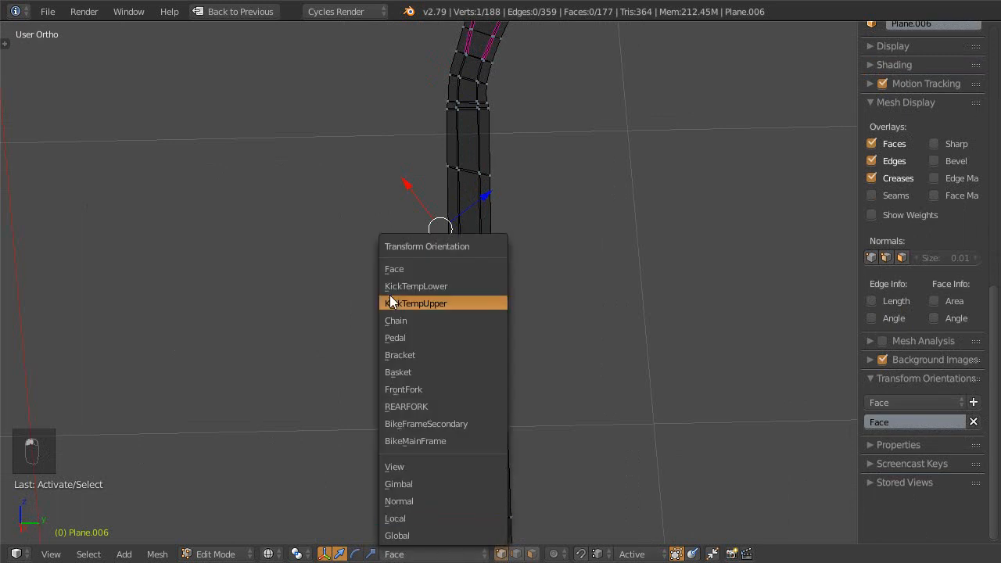
left_click(435, 287)
middle_click_drag(422, 274, 442, 293)
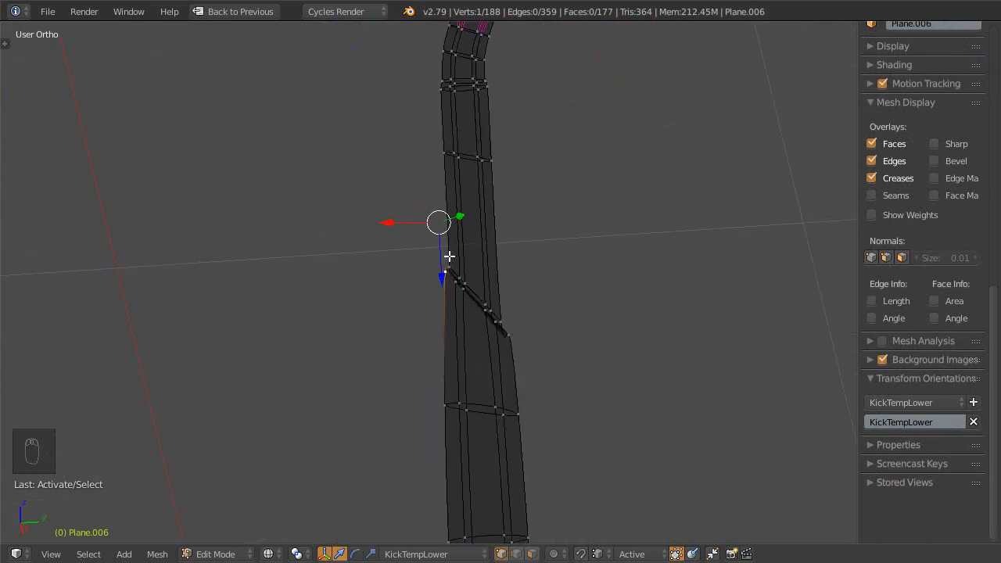
- From the right view, move the rim's tip vertex slightly outward with movement along the KickTempLower Z axis locked
key("KP_3")
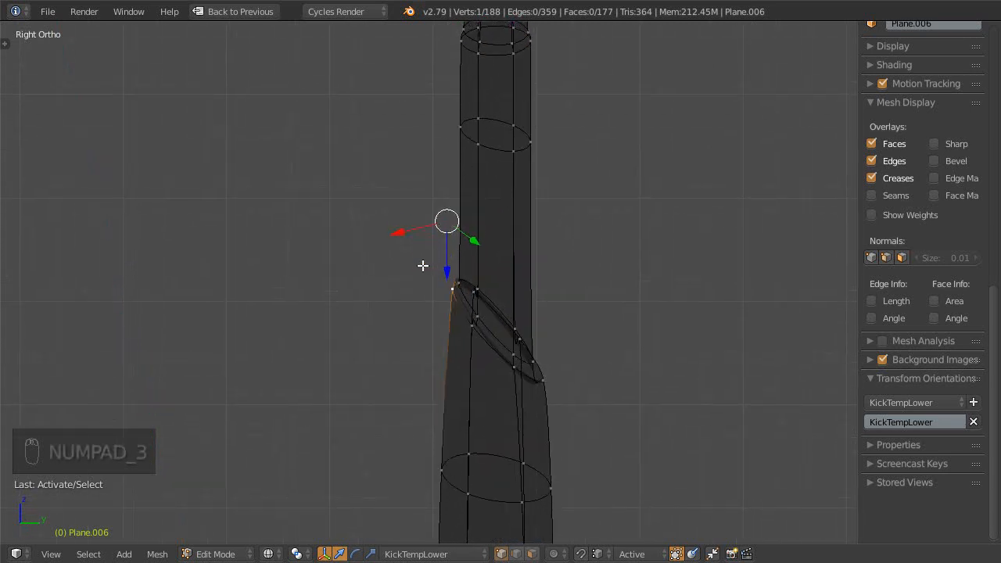
middle_click_drag(442, 387, 500, 301)
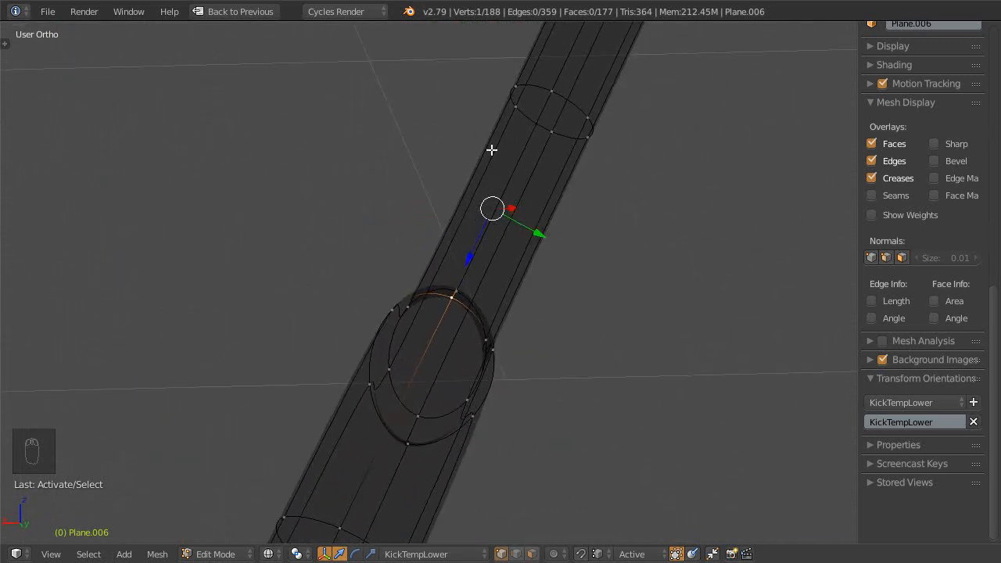
middle_click_drag(488, 249, 624, 265)
key("KP_3")
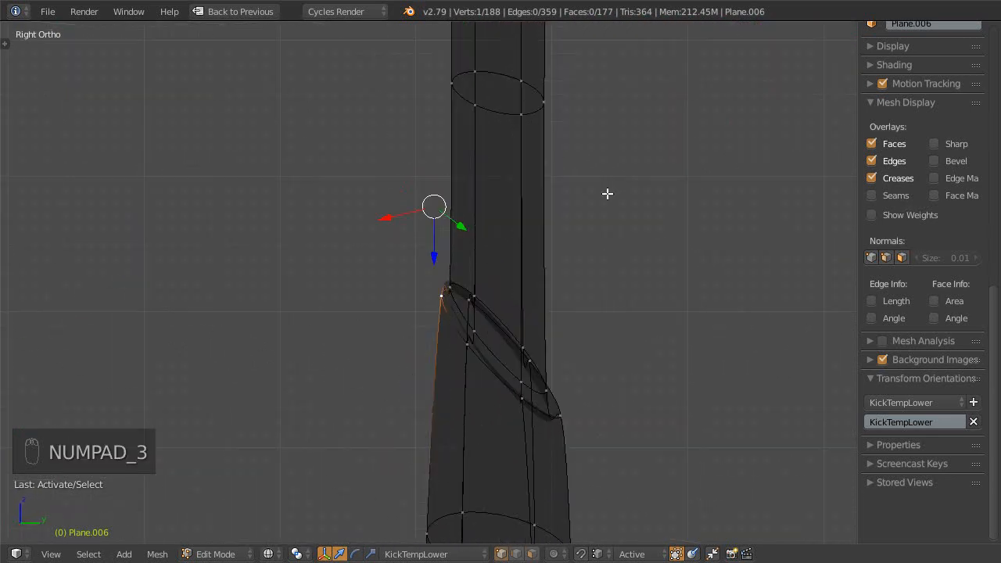
middle_click_drag(501, 277, 464, 315)
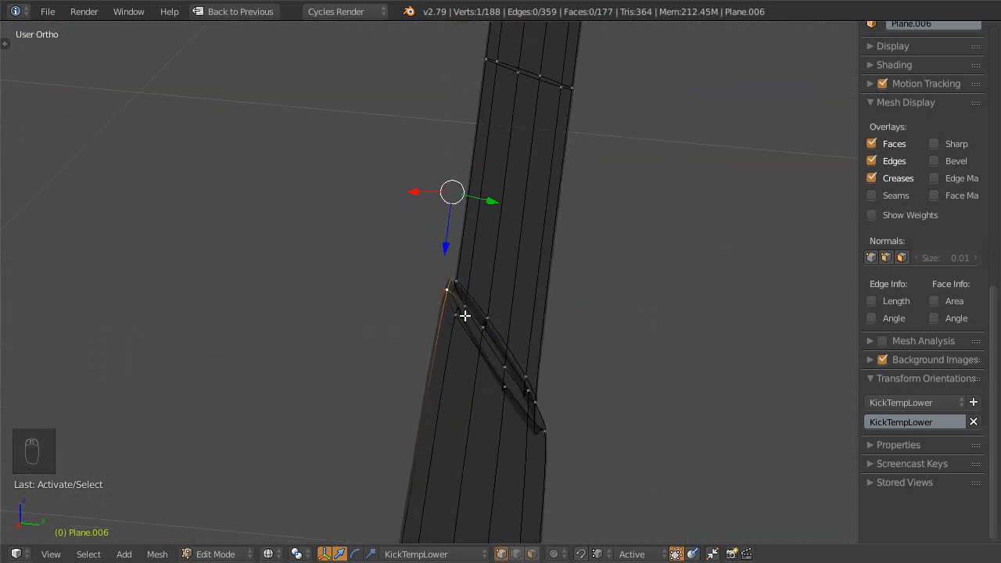
key("KP_3")
key("g")
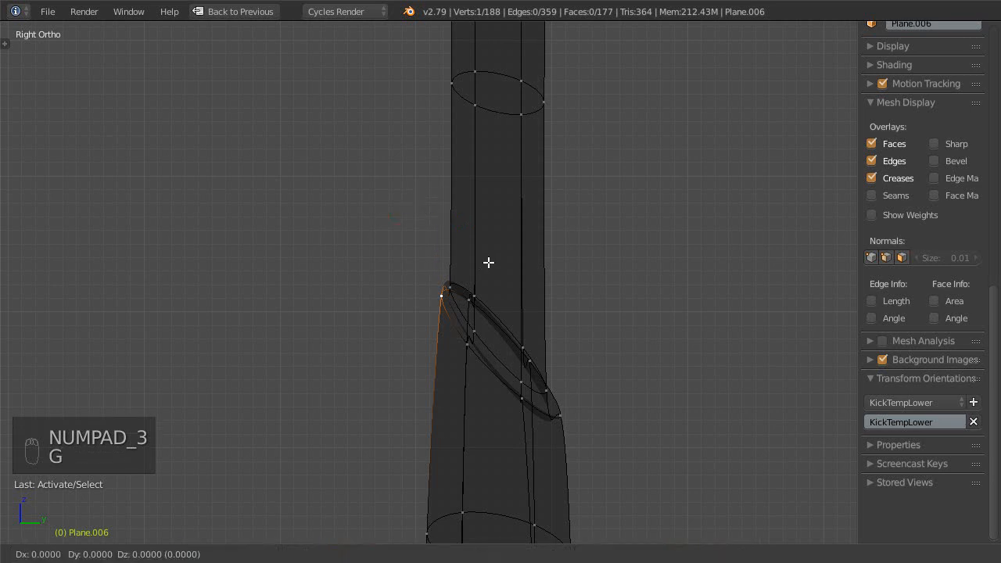
key("shift+z")
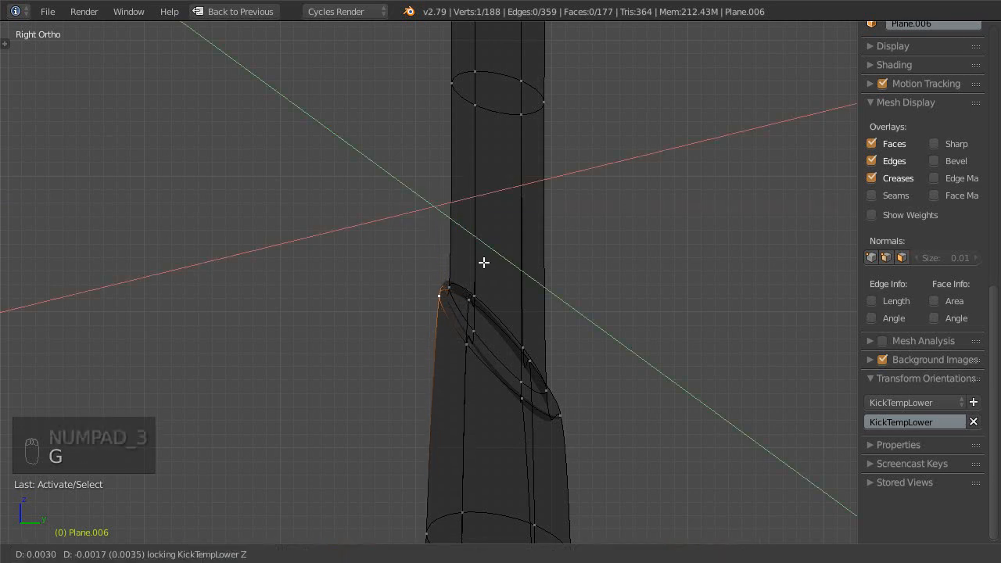
left_click(475, 260)
- In solid shading with subdivision level 0, move the edge loop below the slanted step up along the leg
mouse_move(474, 258)
middle_mouse_down()
mouse_move(464, 324)
mouse_move(601, 386)
mouse_move(476, 348)
mouse_move(570, 329)
mouse_move(409, 337)
mouse_move(393, 422)
mouse_move(303, 453)
mouse_move(386, 386)
mouse_move(451, 371)
mouse_move(442, 365)
middle_mouse_up()
key("z")
middle_click_drag(475, 310, 364, 391)
scroll(475, 344, "up", 5)
middle_click_drag(474, 344, 515, 350)
scroll(536, 337, "down", 5)
right_click(475, 314, "alt")
key("ctrl+0")
left_click_drag(483, 395, 479, 342)
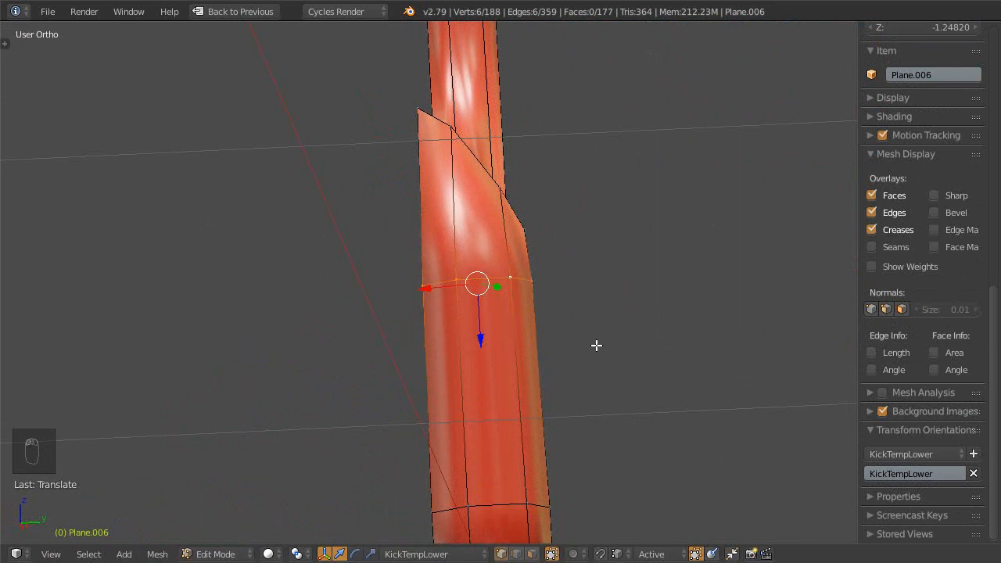
- Scale the loop below the slanted step inward to about 0.9, excluding the KickTempLower Z axis
key("s")
key("shift+z")
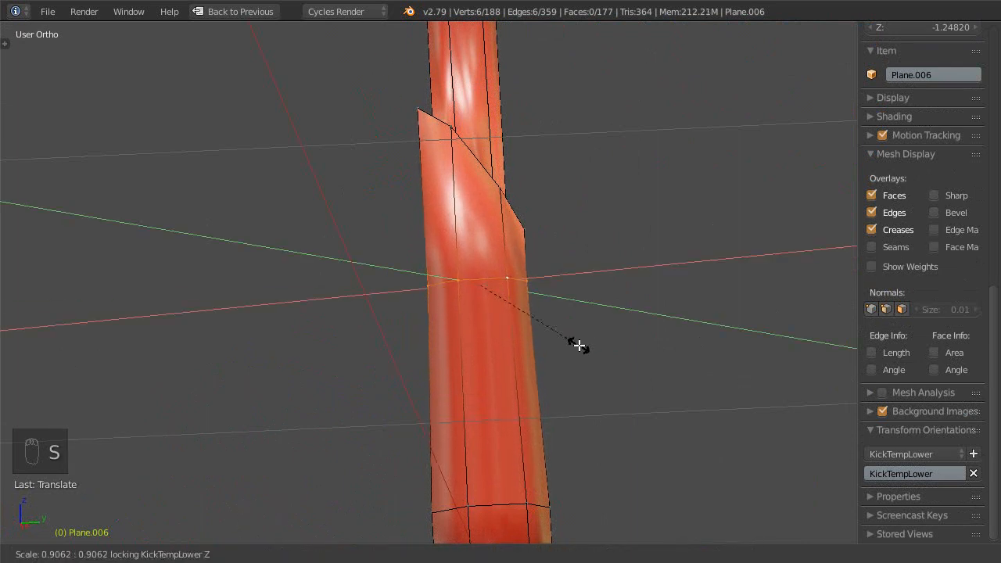
left_click(578, 346)
- Select the edge loop above the flared foot and scale it, excluding the KickTempLower Z axis
middle_click_drag(529, 226, 529, 351)
left_click(514, 409, "alt")
key("s")
key("shift+z")
left_click(592, 412)
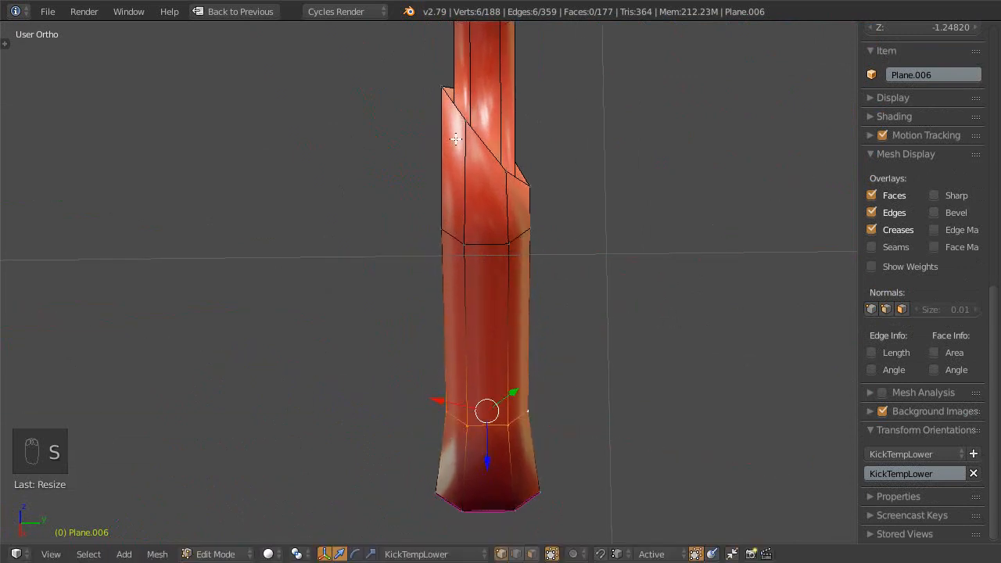
- Reselect the loop below the slanted step and narrow it again to about 0.91, keeping the KickTempLower Z axis locked
right_click(488, 231, "alt")
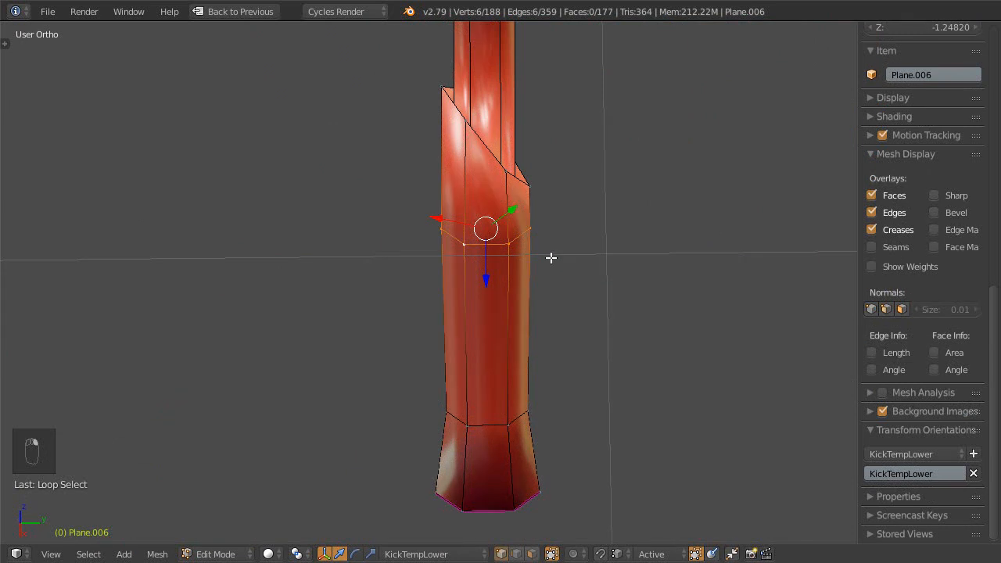
key("s")
key("shift+z")
key("shift+z")
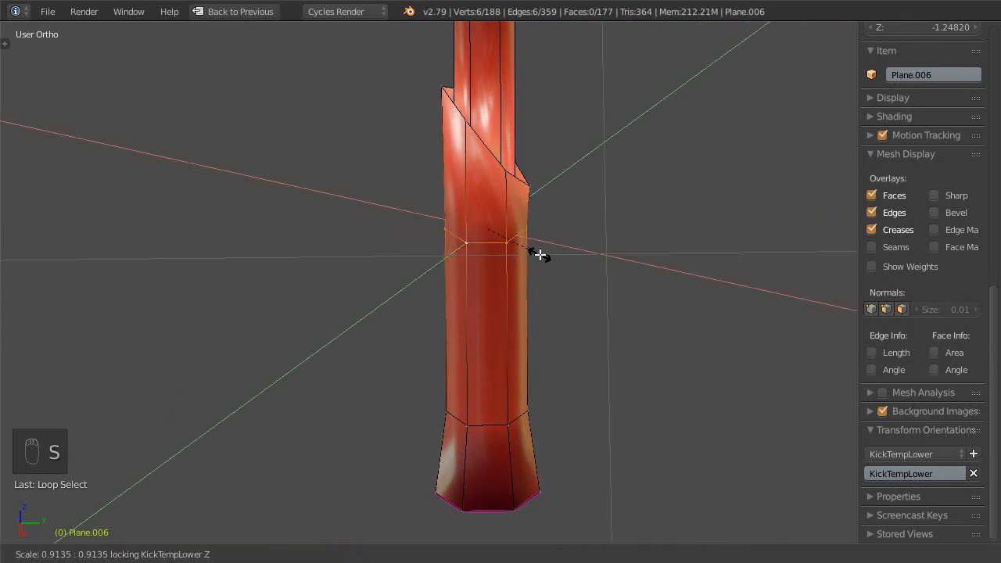
left_click(536, 253)
- Restore the subdivision preview to level 3 and return to the split layout with the reference photo
key("ctrl+3")
middle_click_drag(529, 230, 454, 265)
key("ctrl+s")
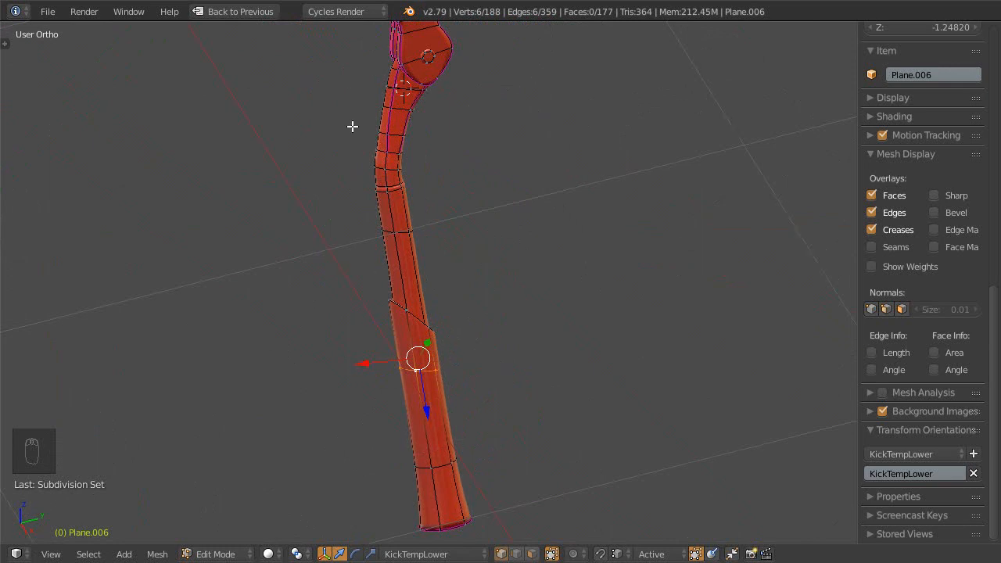
key("shift+space")
middle_click_drag(496, 370, 522, 286, "ctrl")
middle_click_drag(520, 291, 530, 268, "shift")
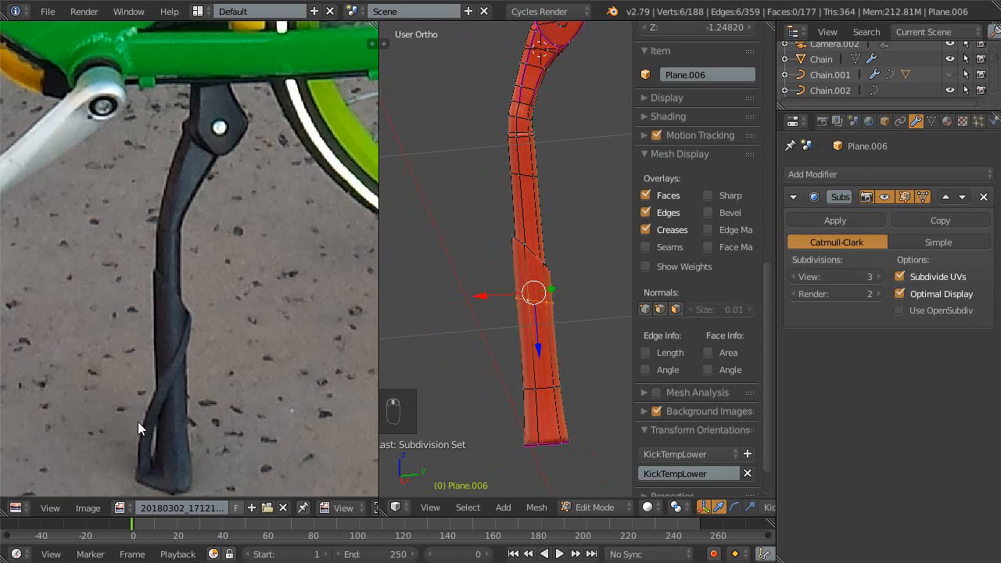
- Save the Blender file over the existing version
middle_click_drag(527, 397, 502, 258, "ctrl")
middle_click_drag(517, 215, 516, 251)
key("ctrl+s")
left_click(506, 269)
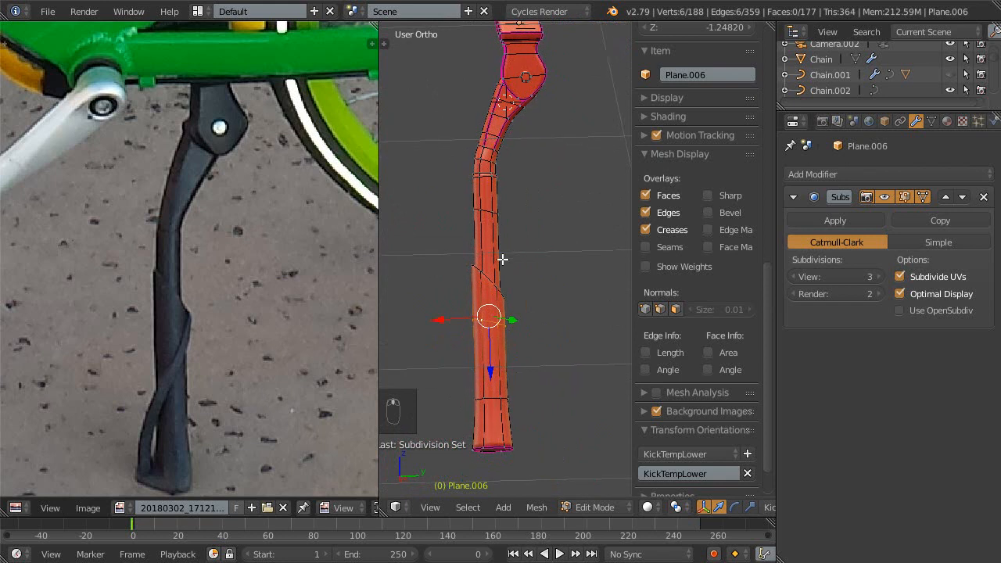
key("ctrl+s")
- Cut a new edge loop around the thick section just below its slanted rim
scroll(514, 250, "up", 4)
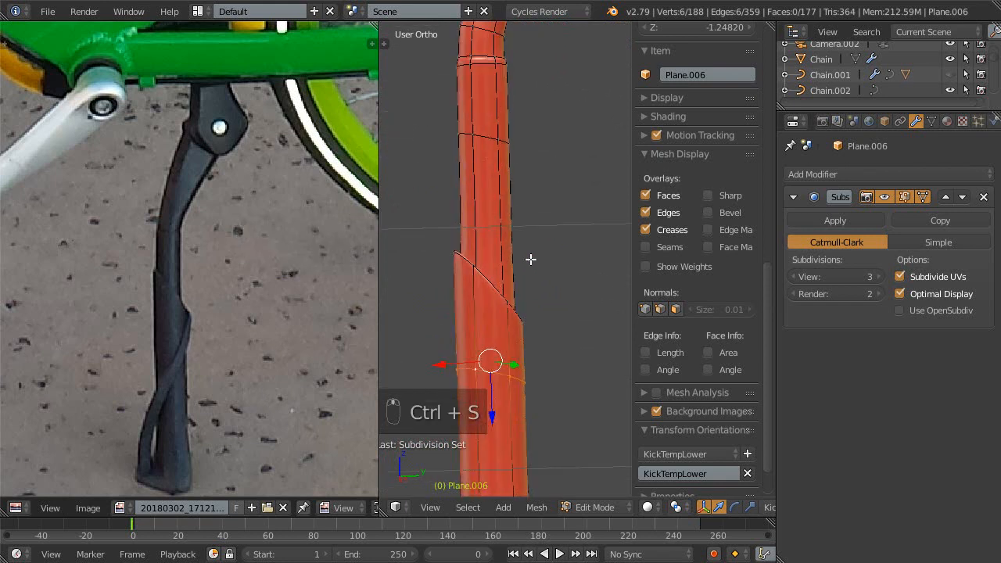
middle_click_drag(542, 216, 535, 243)
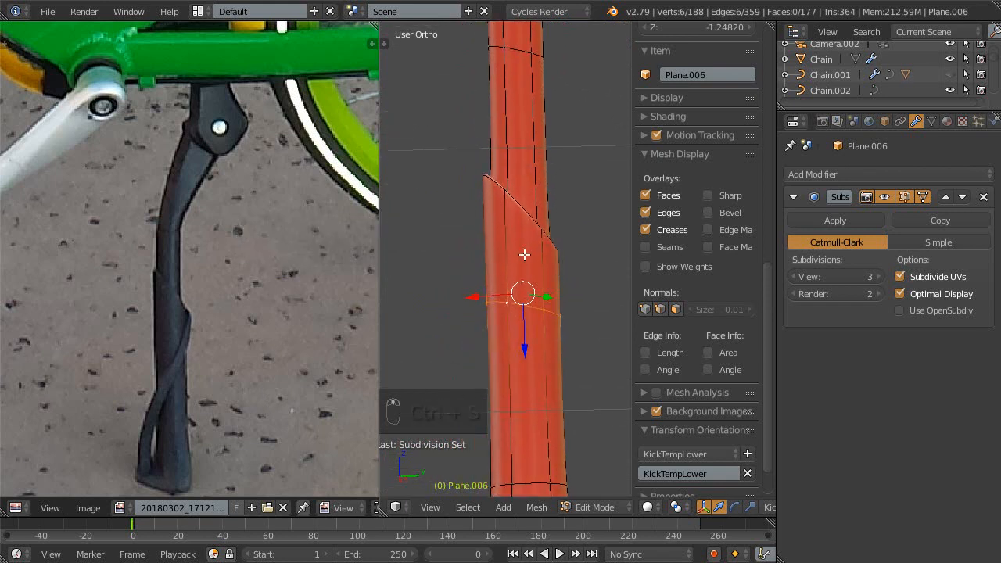
key("ctrl+r")
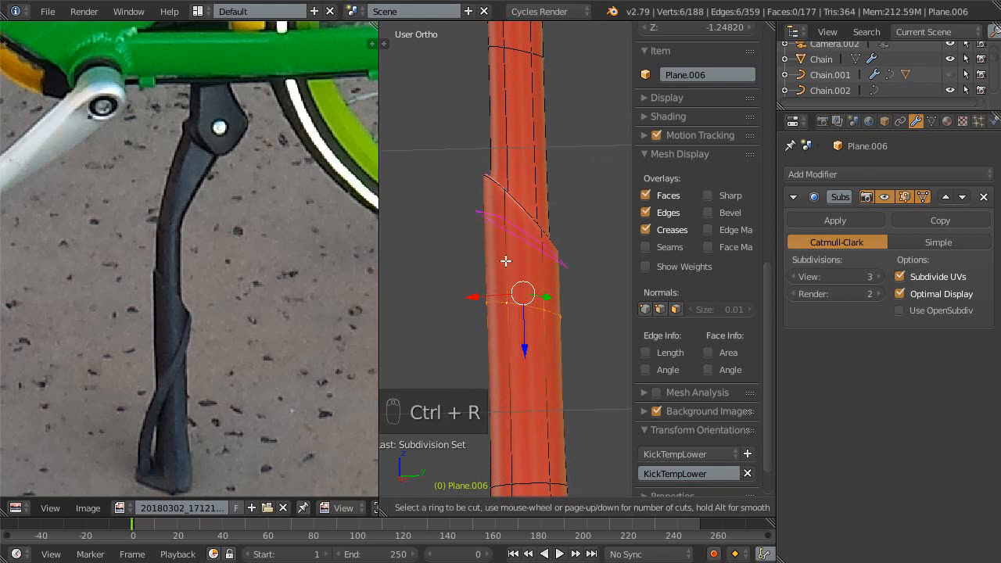
left_click(505, 261)
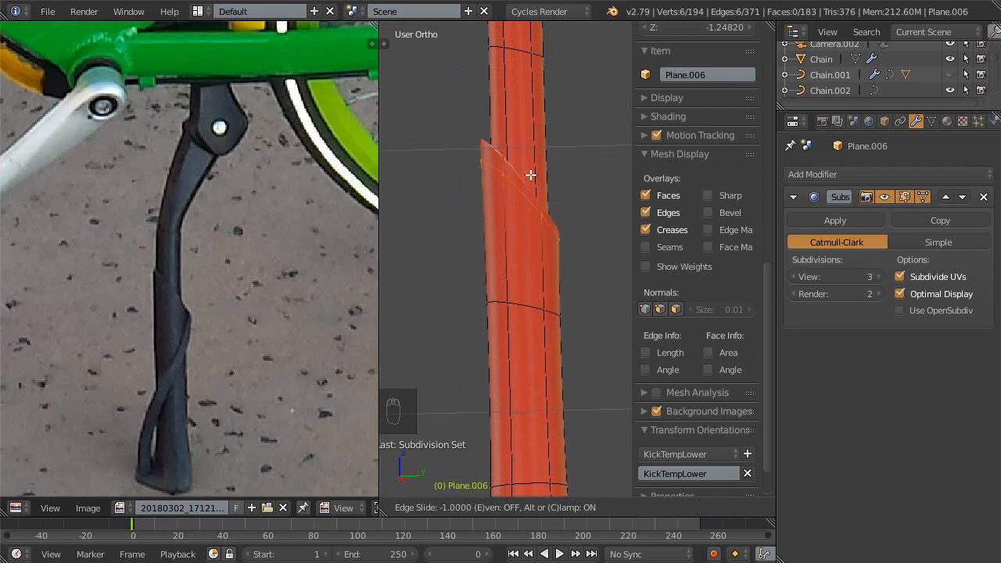
left_click(531, 190)
- In face selection mode, extrude the face at the slanted rim's low side outward by about 0.0138
middle_click_drag(527, 229, 502, 289)
key("ctrl+Tab")
left_click(501, 320)
right_click(504, 284)
middle_click_drag(492, 255, 548, 301)
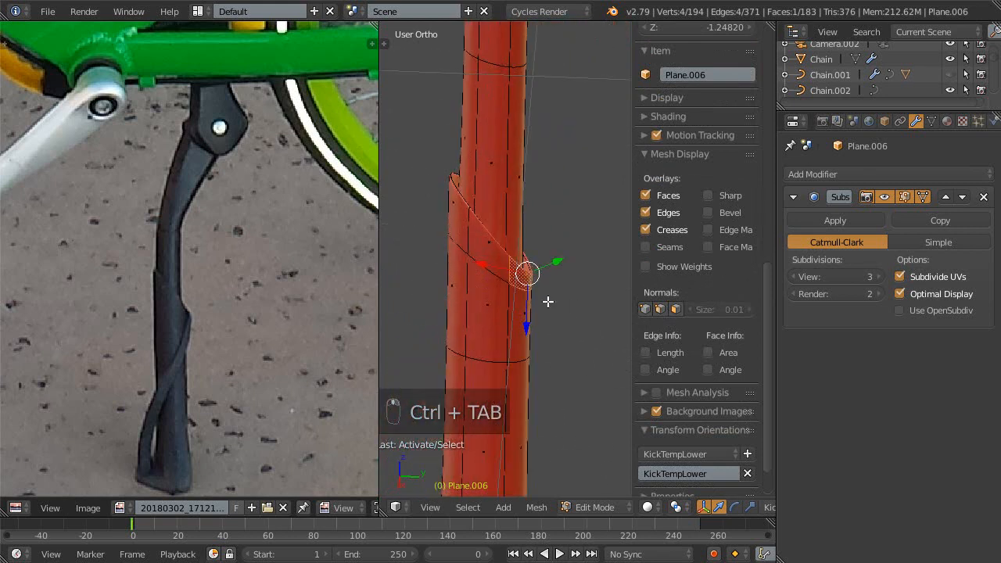
key("KP_3")
middle_click_drag(523, 252, 502, 272, "shift")
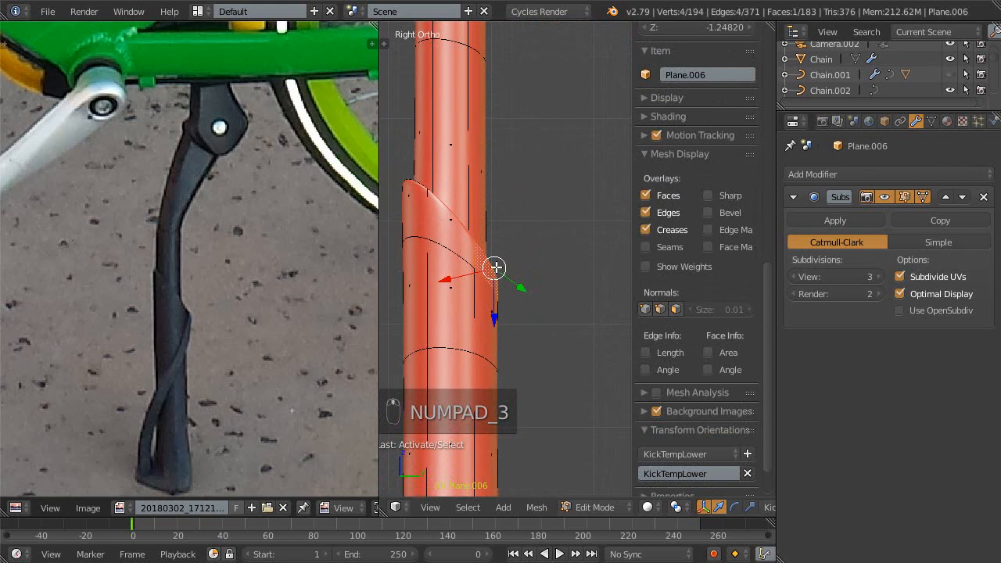
key("e")
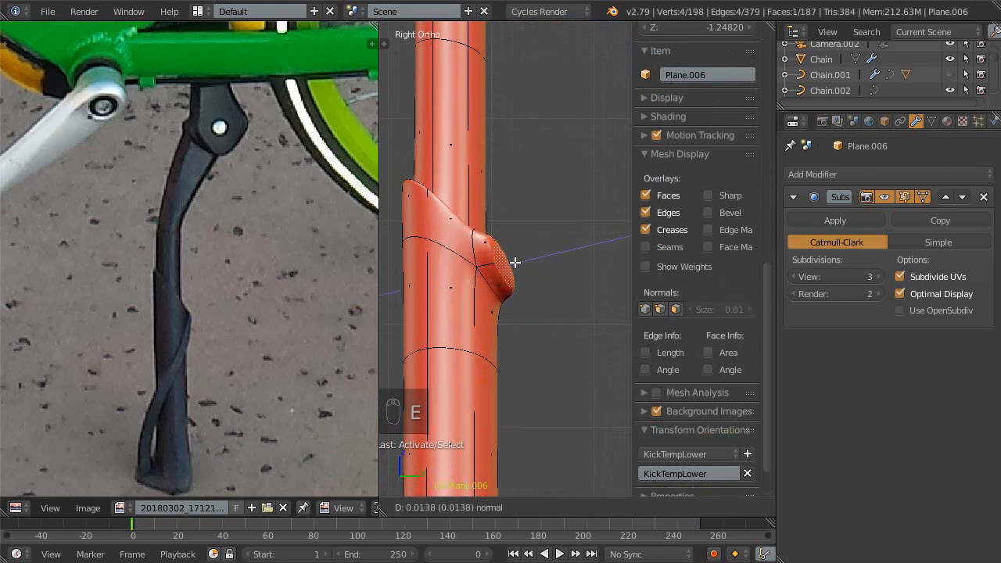
left_click(515, 263)
- Save the file with the extruded lip and maximize the 3D view
middle_click_drag(514, 261, 417, 245)
key("ctrl+s")
left_click(476, 298)
scroll(516, 300, "up", 1)
key("shift+space")
- In edge selection mode, select the edge loop around the thick section below the extruded lip
middle_click_drag(468, 394, 526, 308)
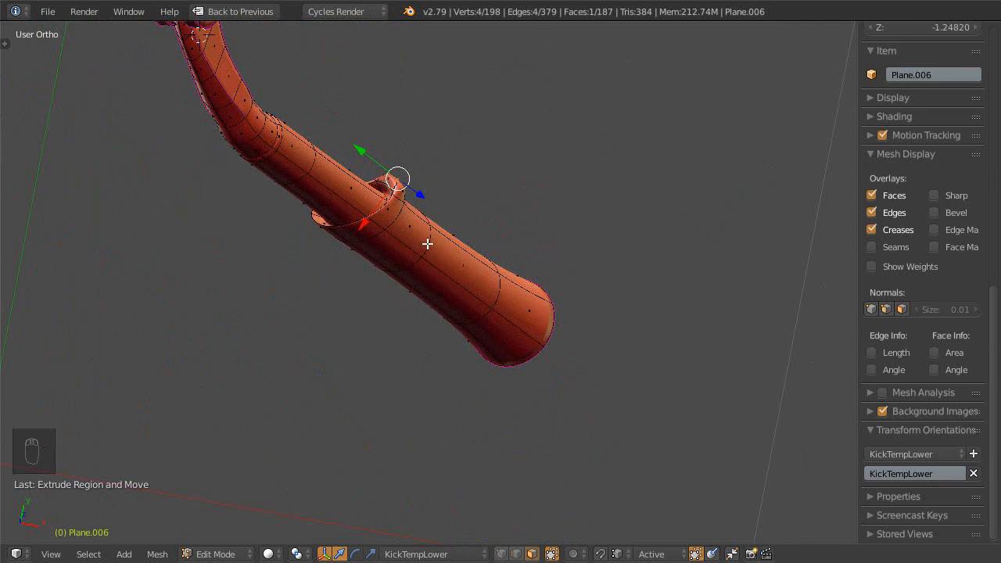
left_click(428, 246, "alt")
key("ctrl+Tab")
left_click(433, 258)
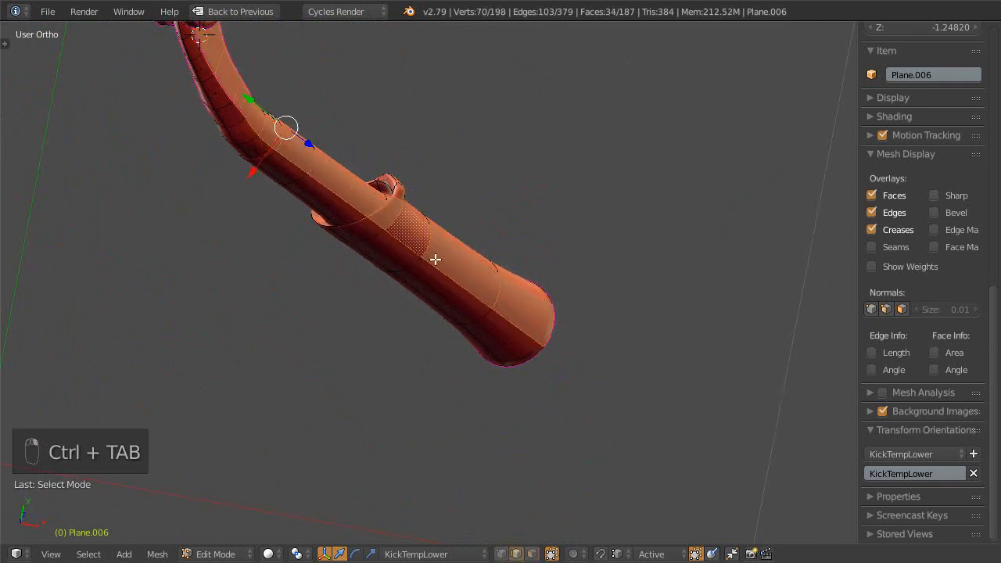
right_click(429, 261, "alt")
middle_click_drag(430, 261, 393, 214)
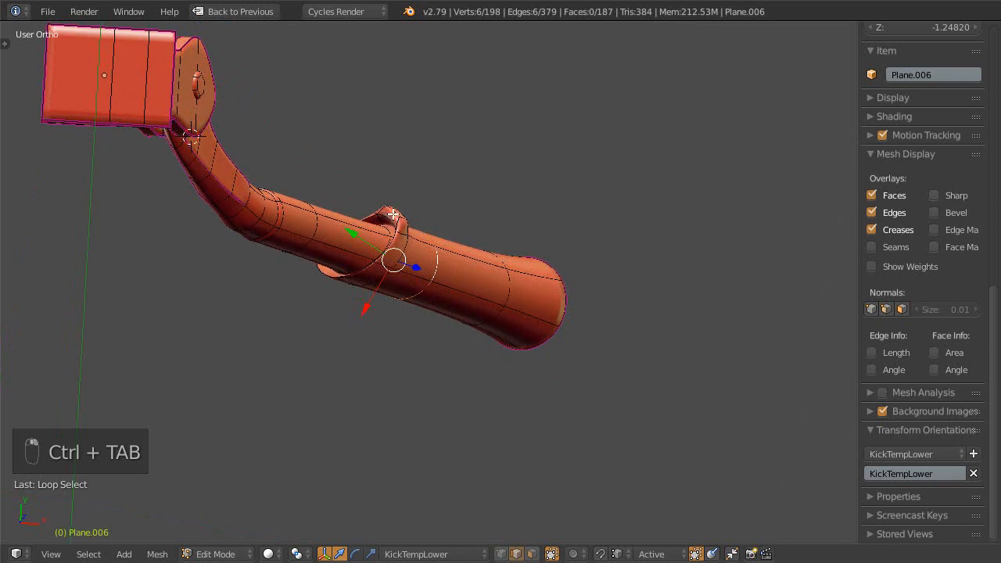
- Compare the extruded lip with the reference photo's lever and examine the kickstand from the top and other angles
middle_click_drag(540, 333, 493, 345)
key("shift+space")
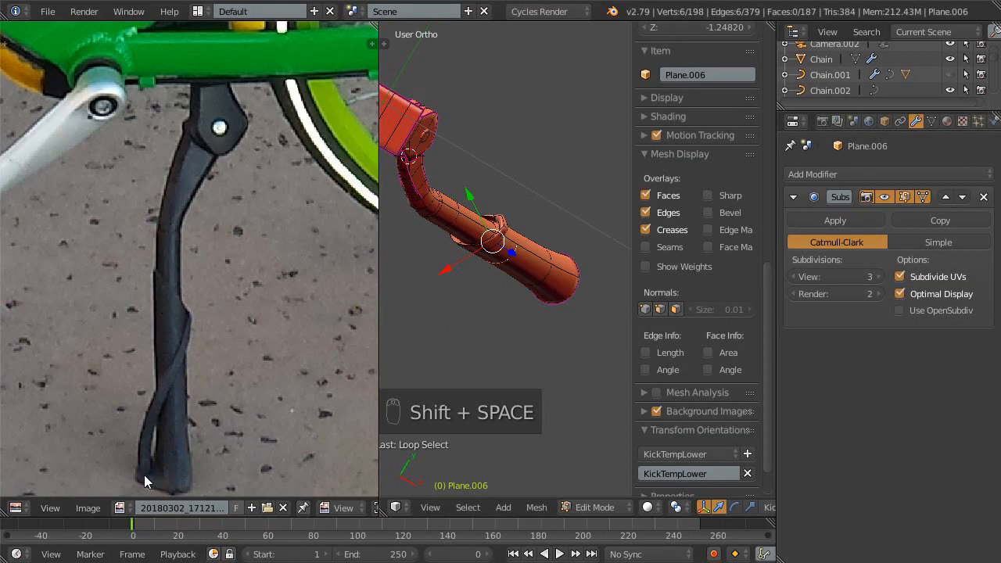
middle_click_drag(511, 308, 521, 285)
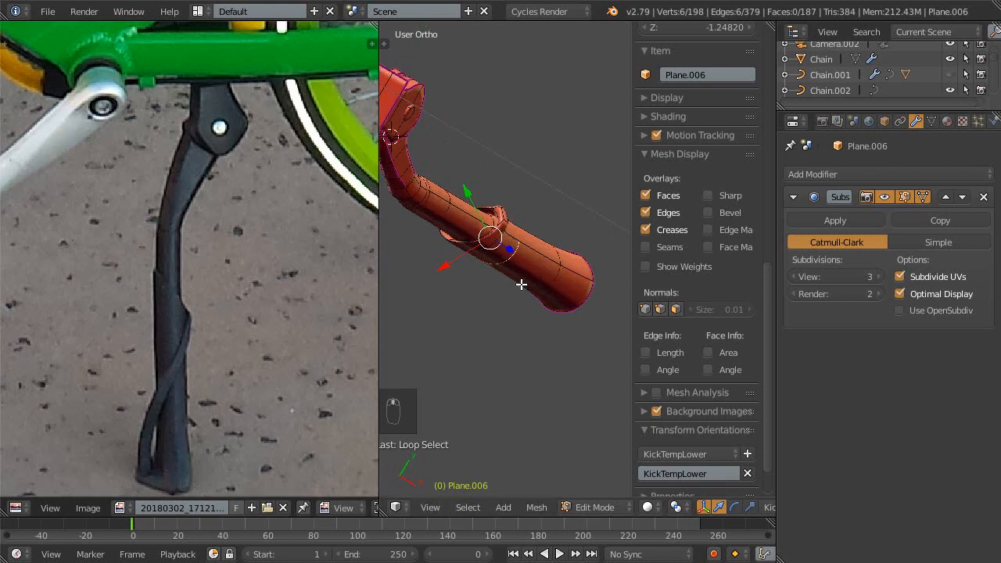
key("shift+space")
middle_click_drag(495, 318, 372, 310)
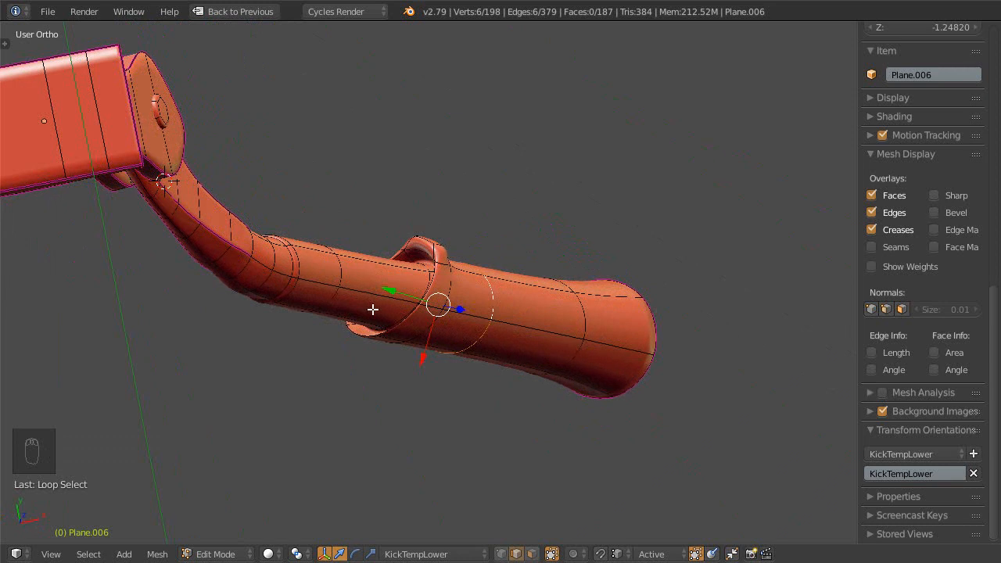
middle_click_drag(527, 333, 464, 303)
key("KP_7")
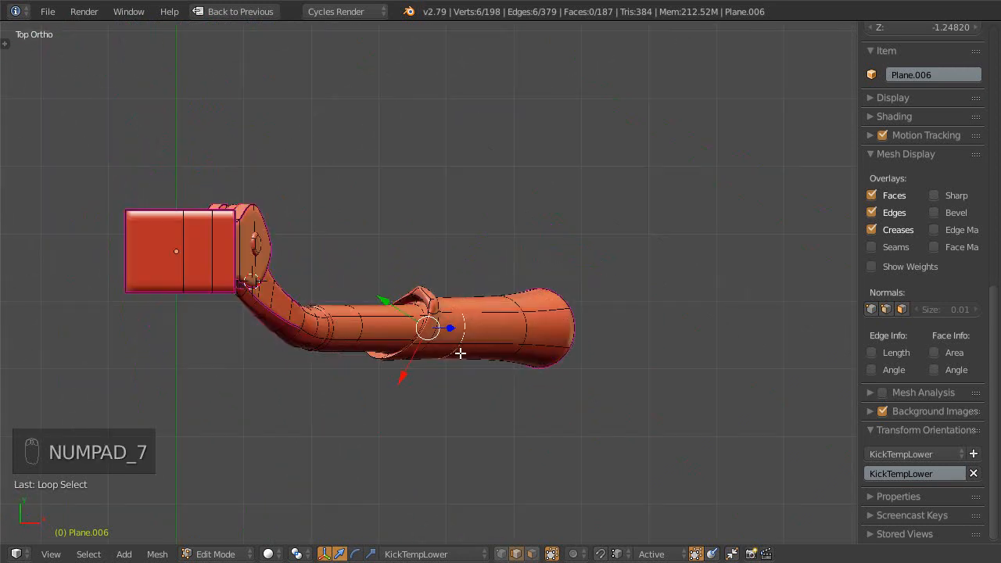
key("KP_Decimal")
scroll(527, 193, "down", 5)
middle_click_drag(464, 305, 620, 315)
middle_click_drag(512, 352, 494, 274, "ctrl")
middle_click_drag(494, 273, 471, 357, "shift")
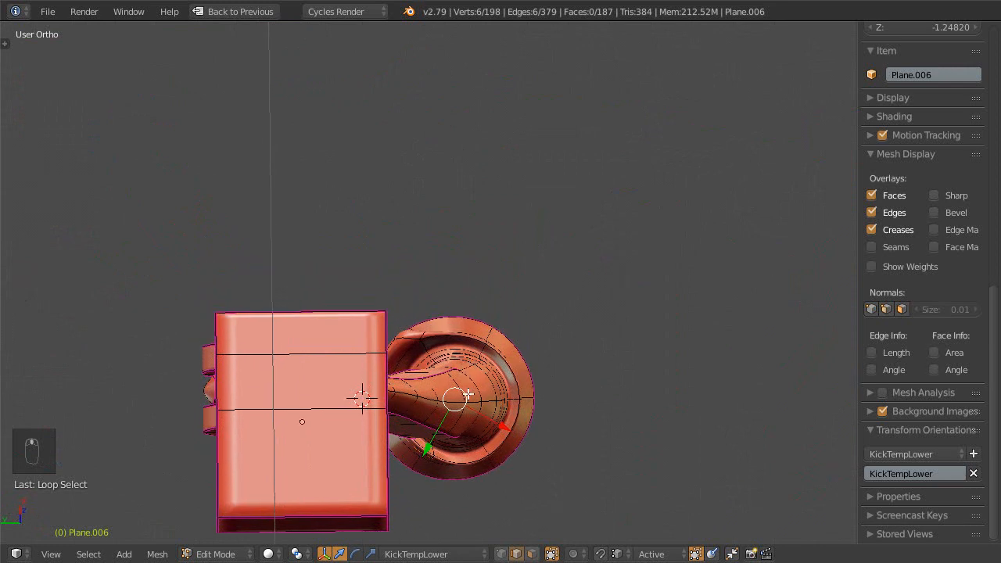
middle_click_drag(471, 393, 449, 402)
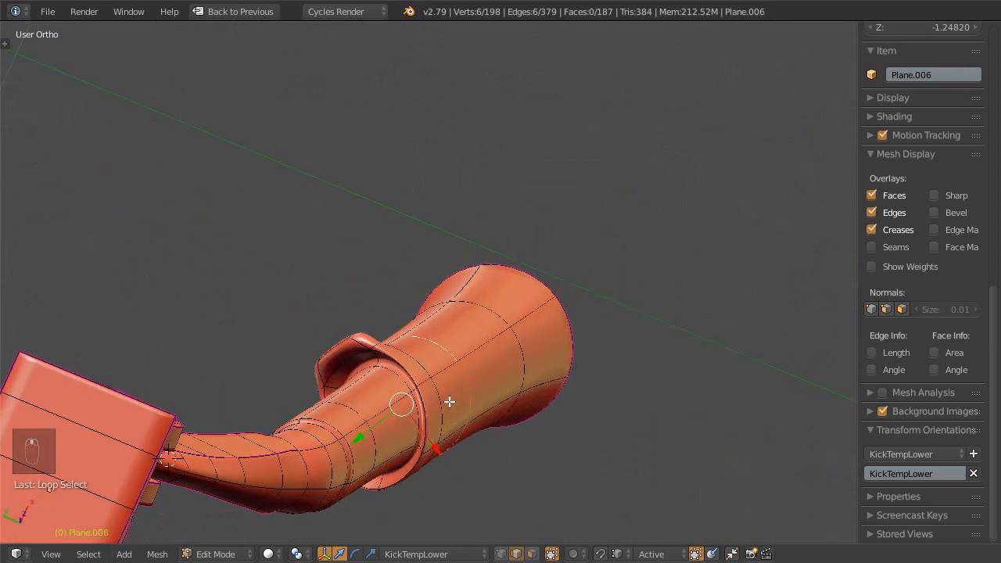
- Snap the 3D cursor to the selected edge loop and, in face selection mode, select the end face of the extruded lip
key("shift+s")
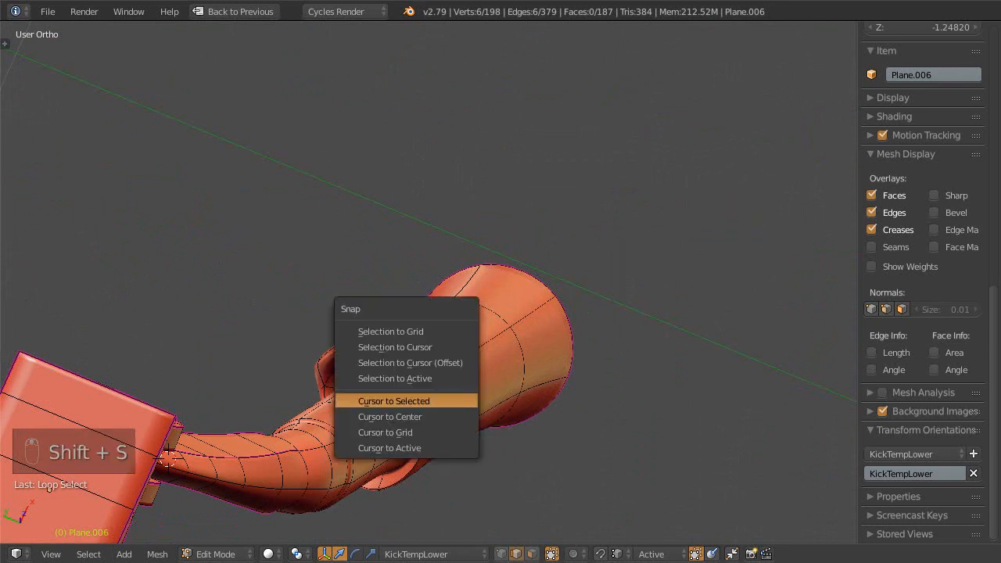
left_click(453, 401)
middle_click_drag(446, 405, 552, 412)
key("ctrl+Tab")
left_click(465, 423)
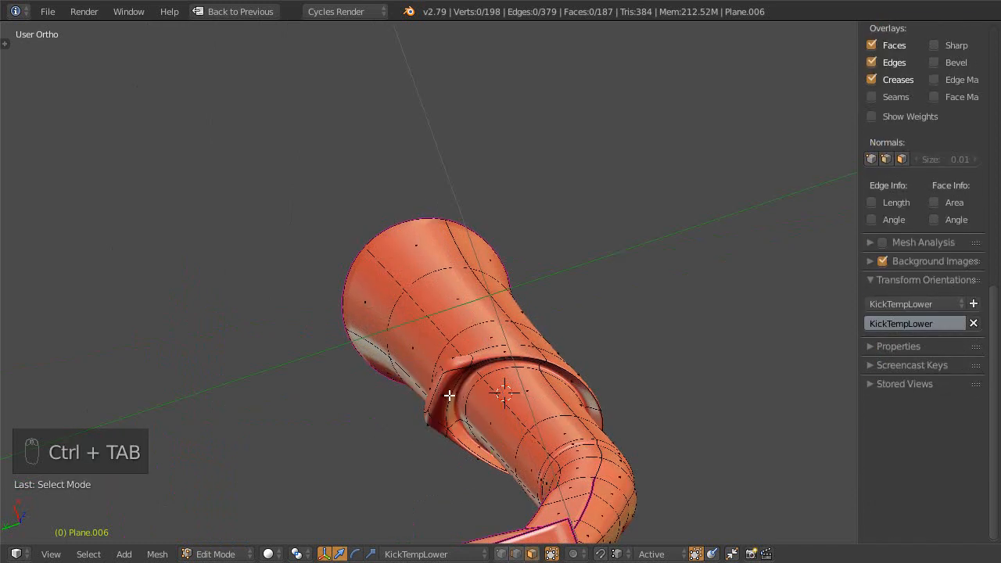
right_click(459, 394)
right_click(434, 391)
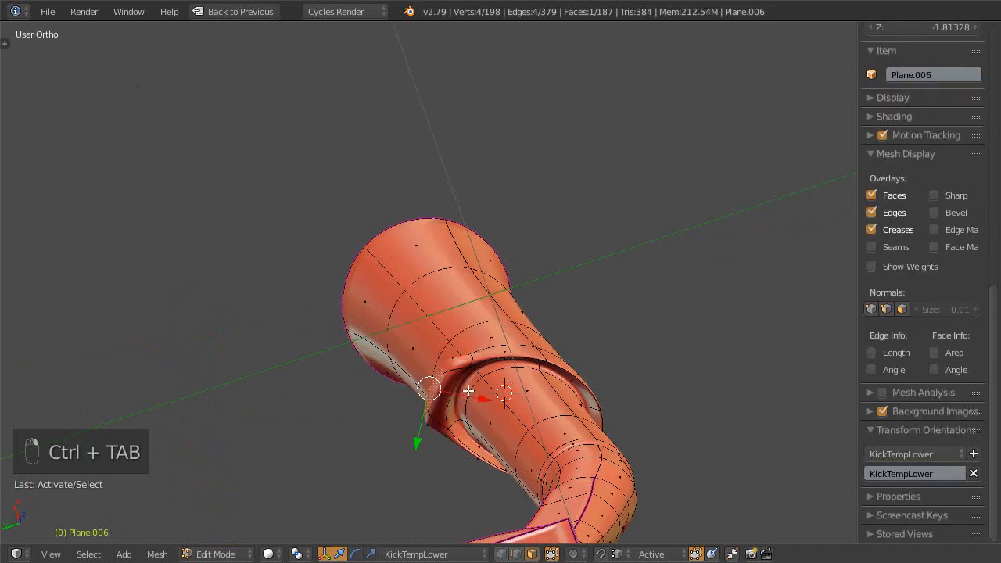
- Try to spin the lip's end face around the 3D cursor in 6 steps from an end-on view, and undo the spin
middle_click_drag(558, 392, 520, 372)
middle_click_drag(530, 407, 503, 414)
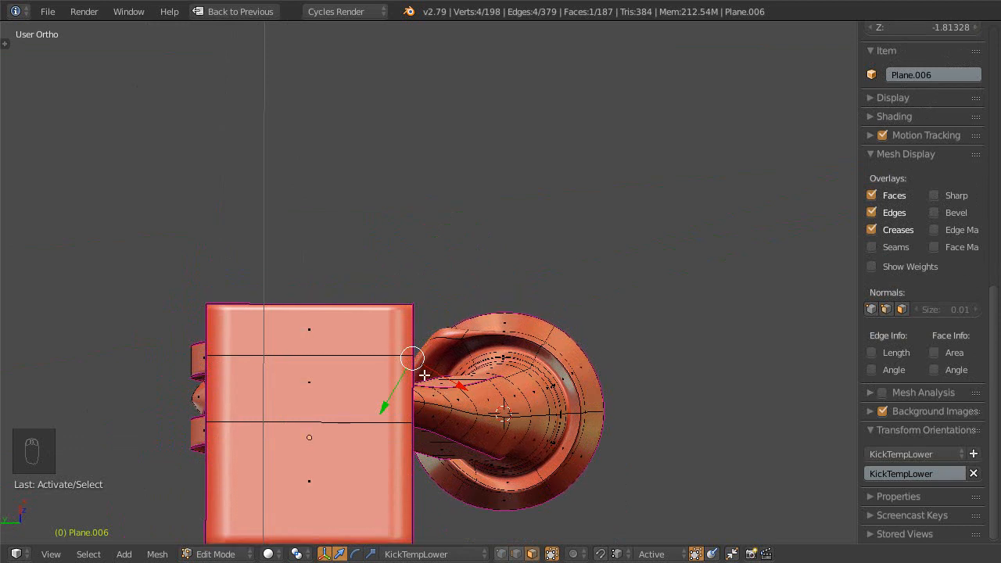
scroll(509, 418, "up", 1)
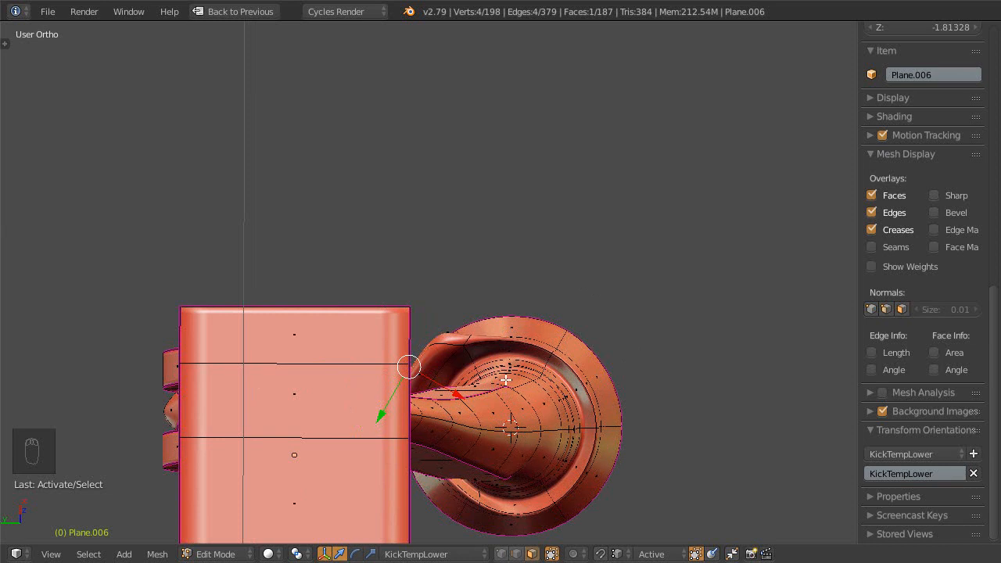
key("alt+r")
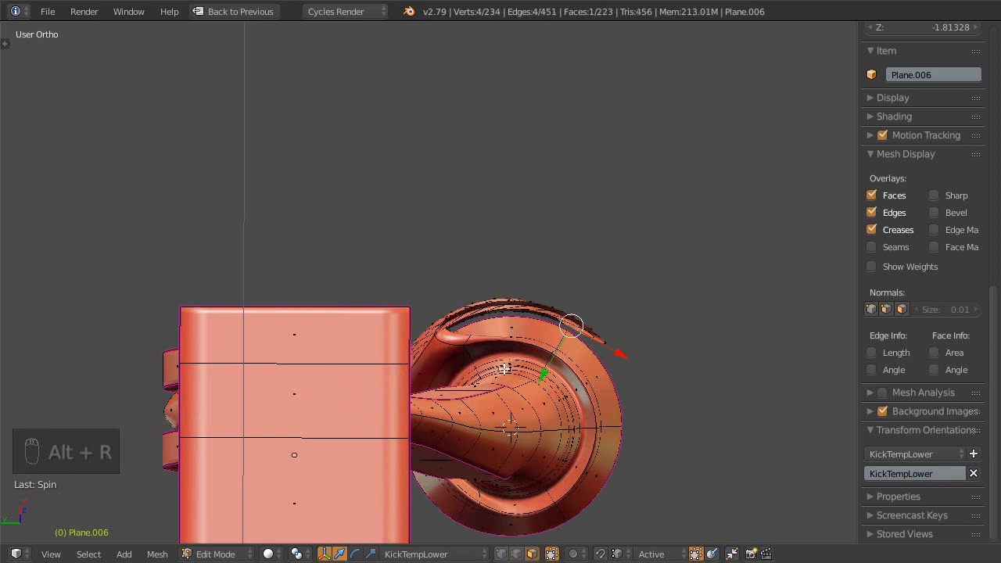
key("t")
middle_click_drag(514, 366, 129, 438)
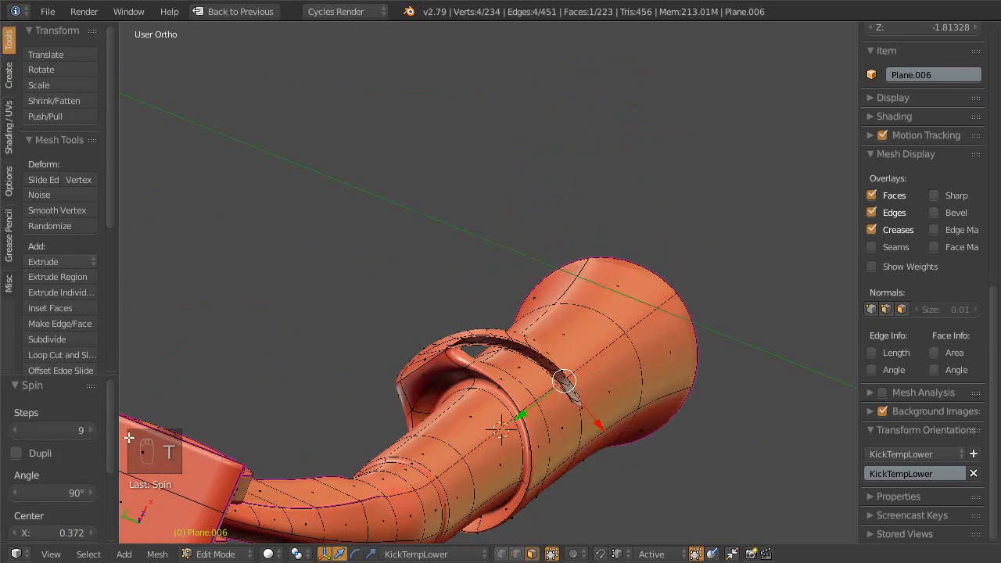
type("6")
key("Return")
middle_click_drag(477, 333, 444, 352)
key("ctrl+z")
- Rotate the lip's end face slightly and move it outward to lengthen the lip
middle_click_drag(449, 349, 459, 222)
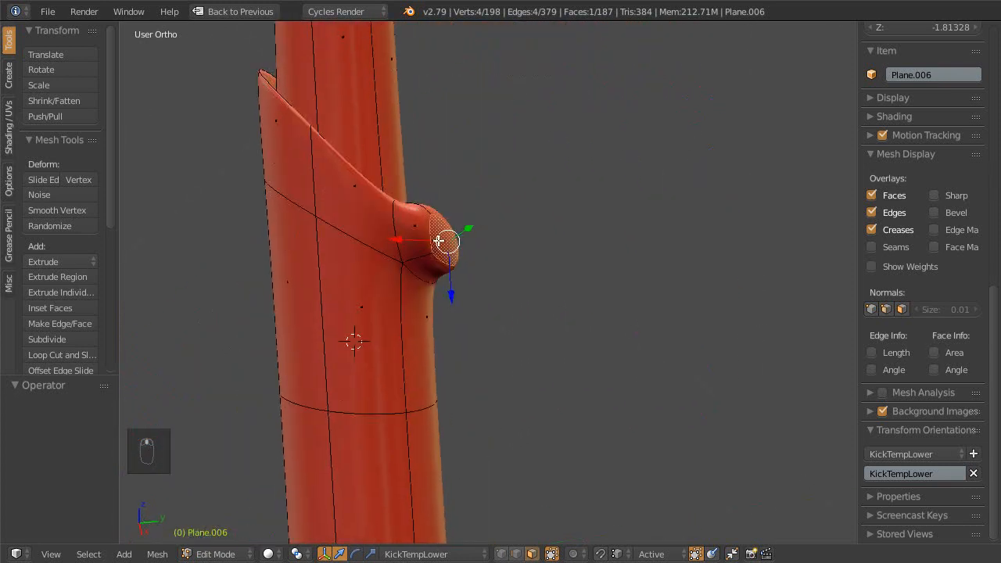
middle_click_drag(445, 265, 485, 243)
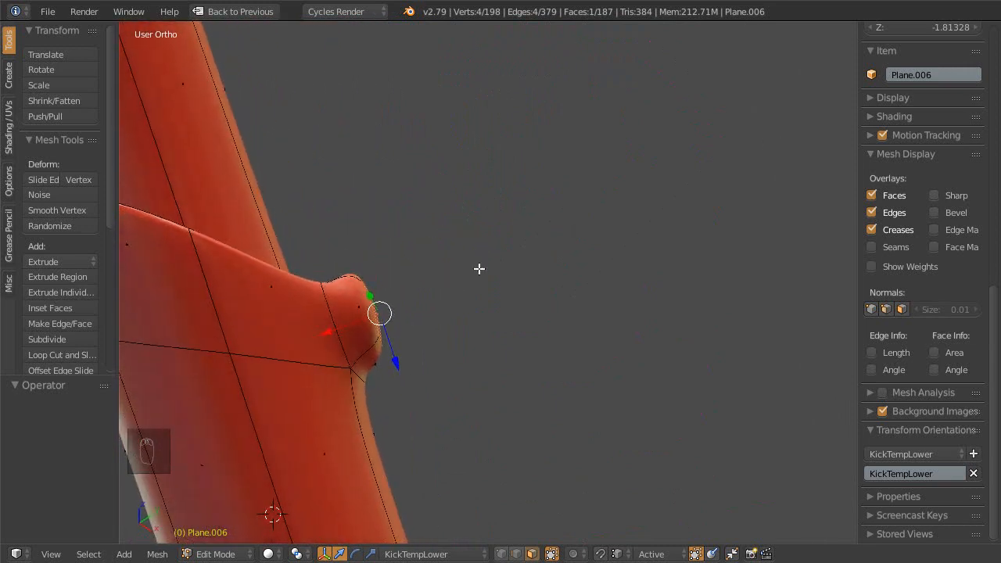
key("t")
key("Escape")
middle_click_drag(450, 294, 503, 266)
key("r")
left_click(509, 291)
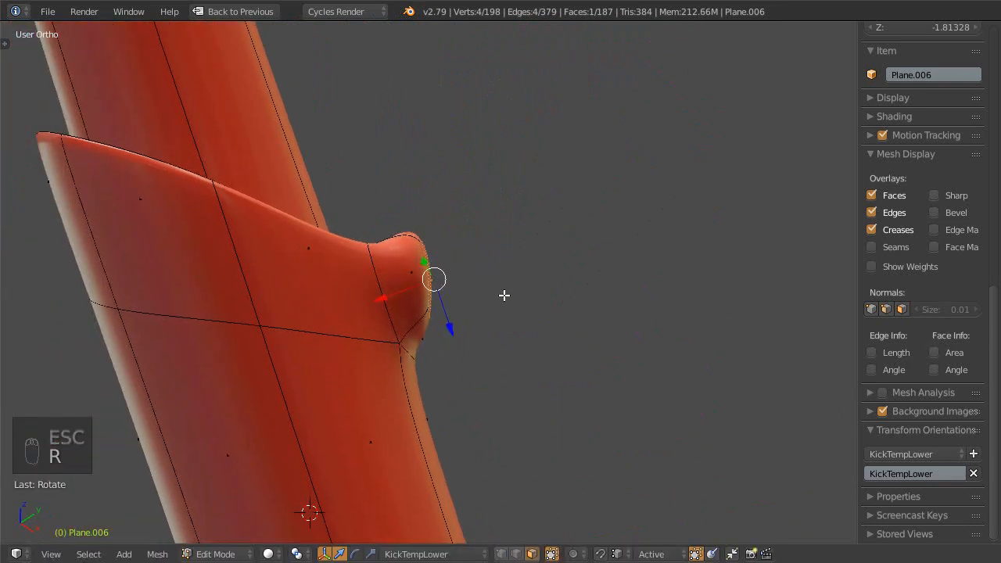
key("g")
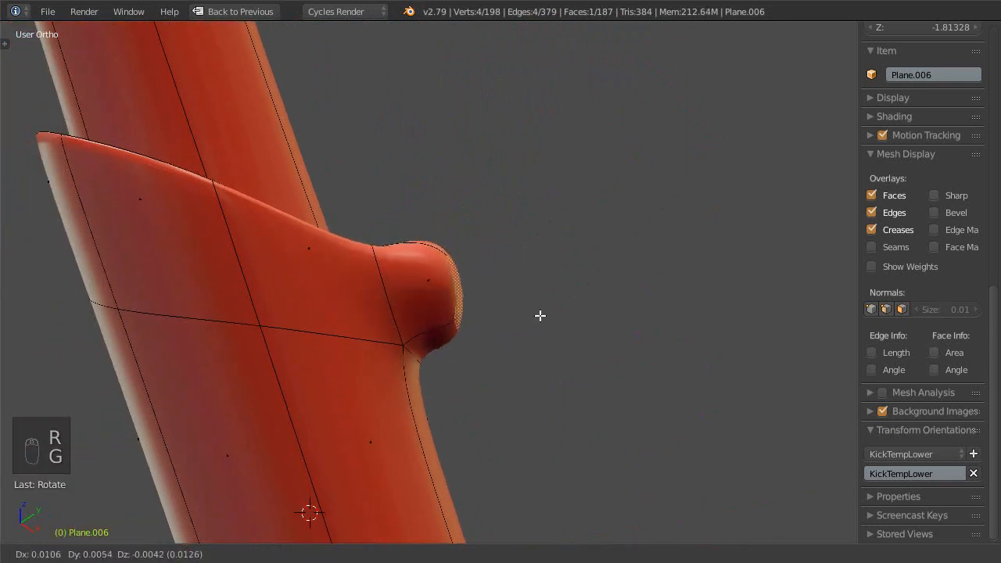
left_click(557, 338)
- Pull the lip's end face further out from the rim and tilt it by about 23 degrees
key("r")
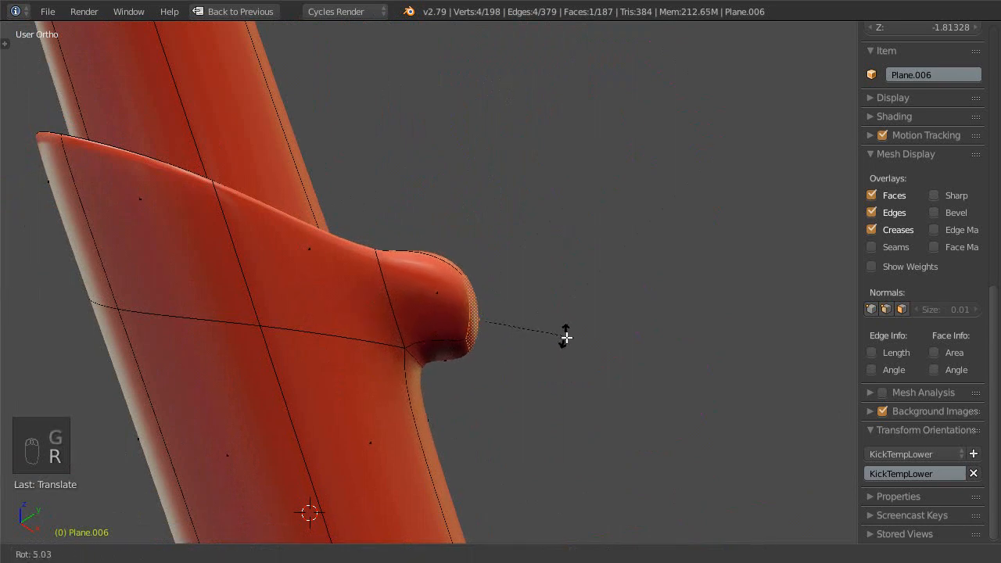
left_click(521, 350)
key("g")
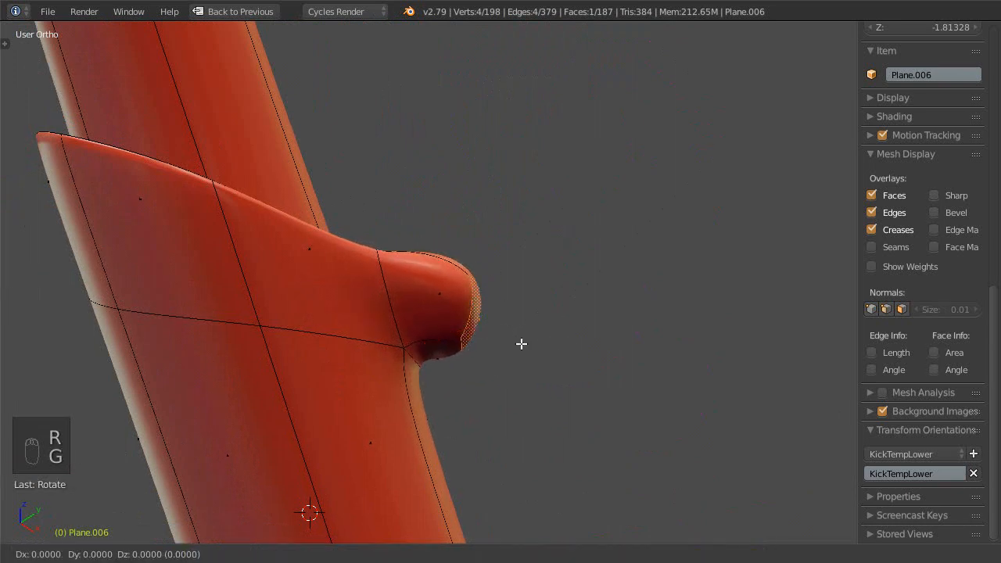
left_click(573, 353)
key("r")
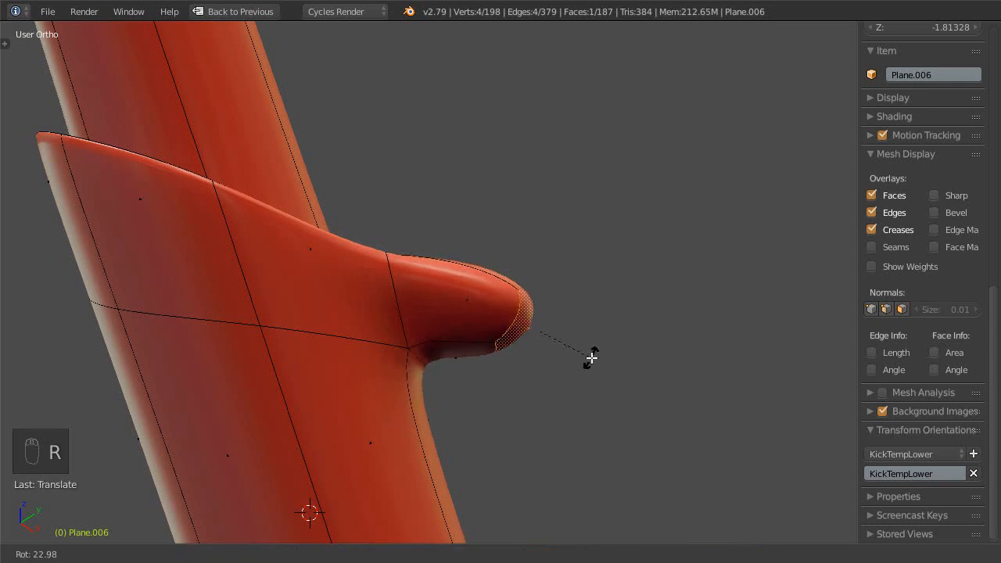
left_click(591, 358)
- Set the subdivision level to 0, rotate the lip's end face to a steeper angle and reposition it
middle_click_drag(561, 349, 507, 298, "shift")
key("ctrl+0")
middle_click_drag(417, 180, 419, 368)
key("r")
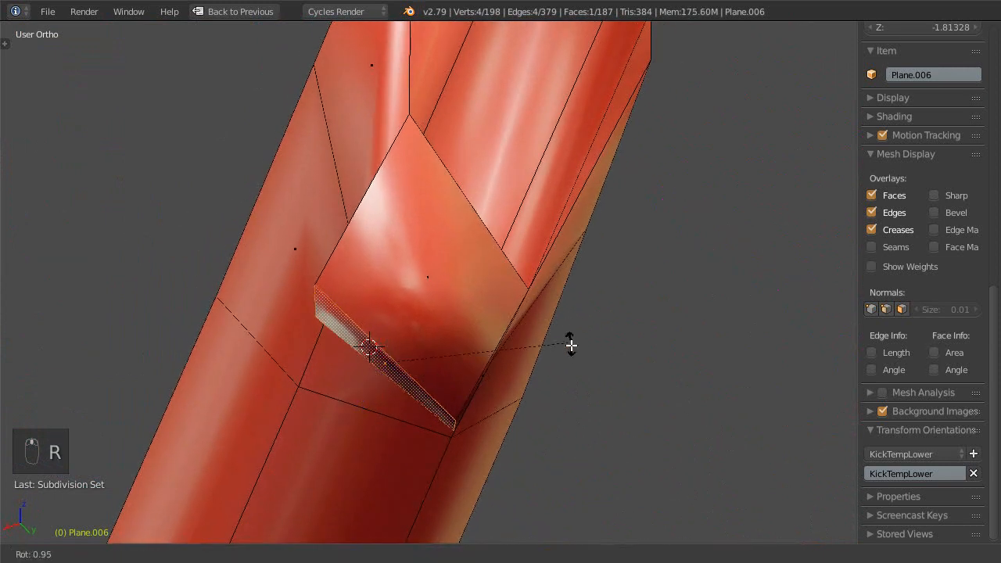
left_click(532, 419)
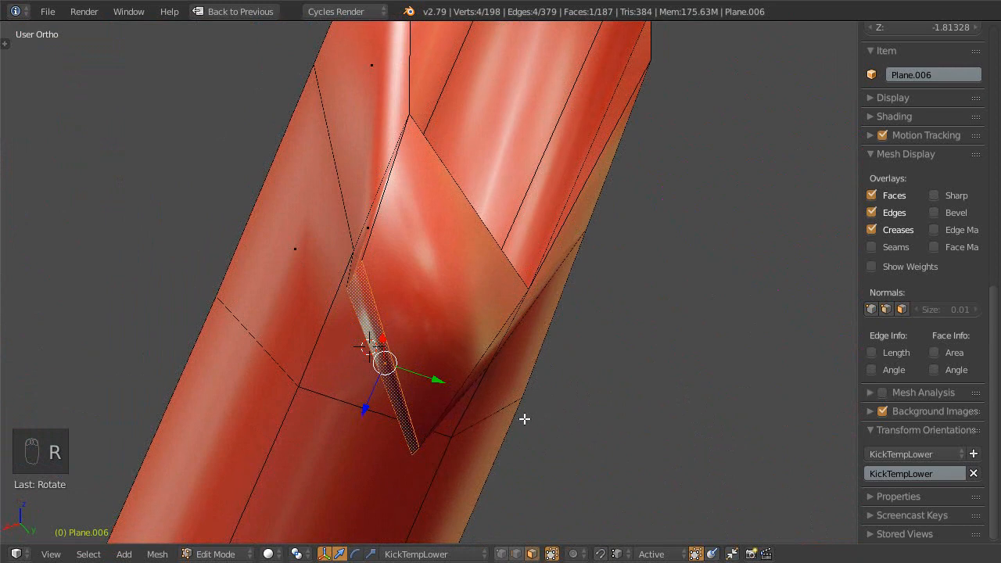
key("g")
left_click(515, 388)
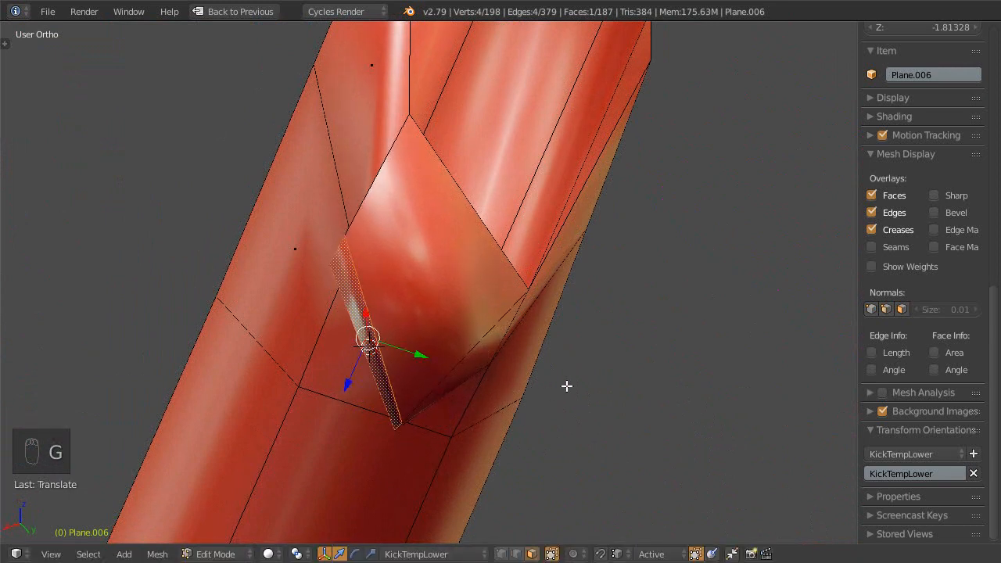
- Fine-tune the rotation of the unsubdivided lip's end face and move it again
key("r")
left_click(540, 401)
key("g")
left_click(476, 320)
middle_click_drag(476, 320, 340, 324)
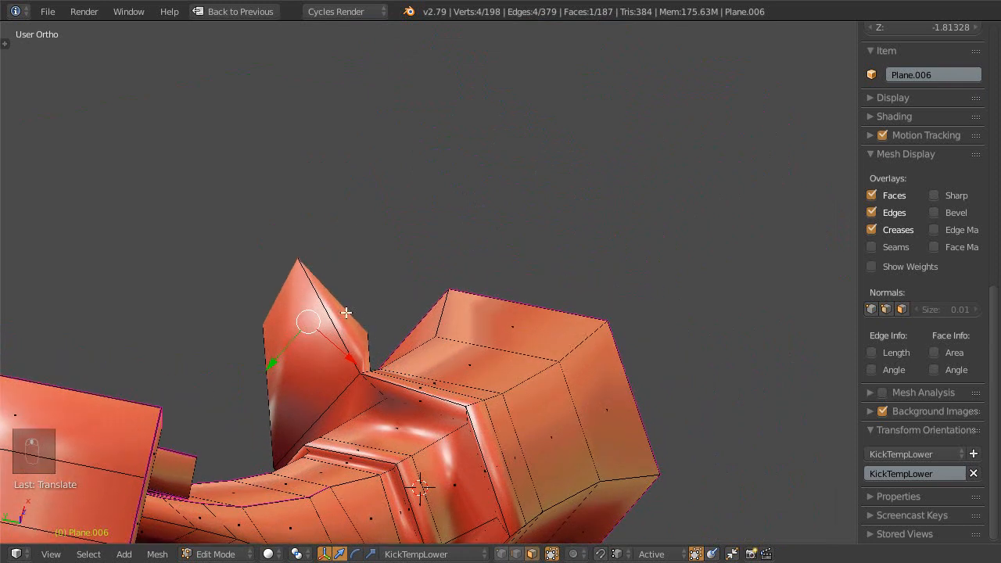
- From an end-on view, spin the lip's end face around the 3D cursor with 4 steps and a 180-degree angle
middle_click_drag(538, 324, 488, 273)
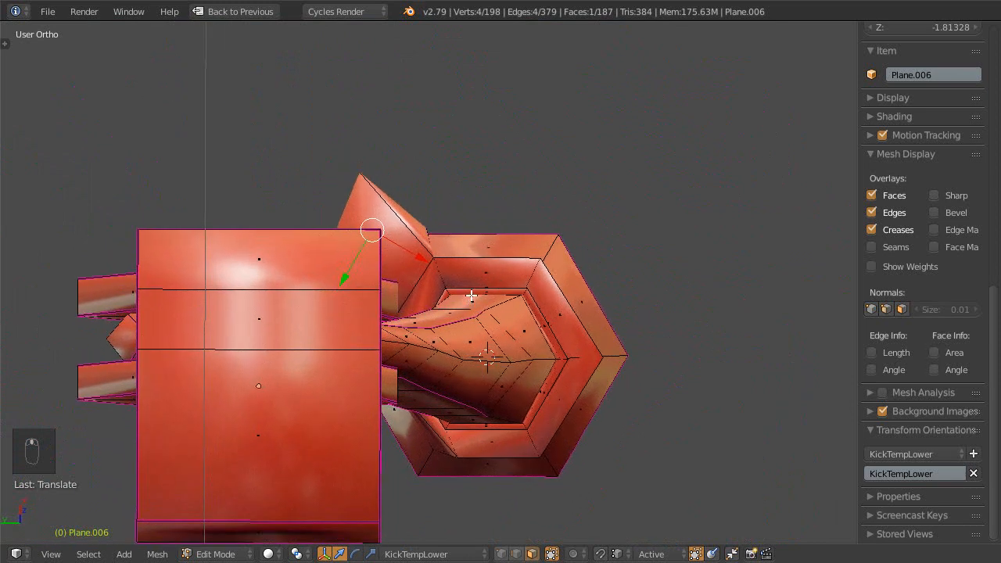
key("alt+r")
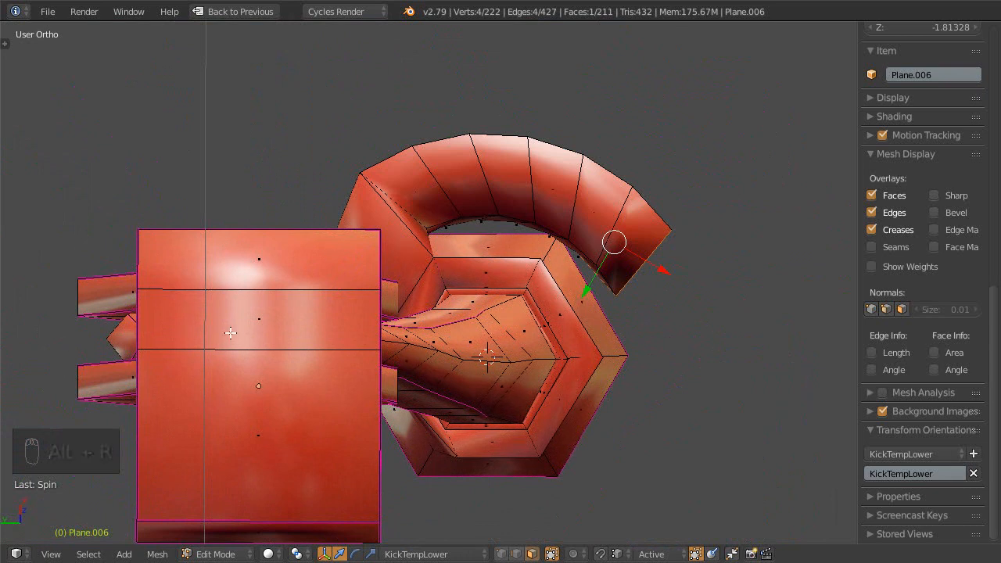
key("t")
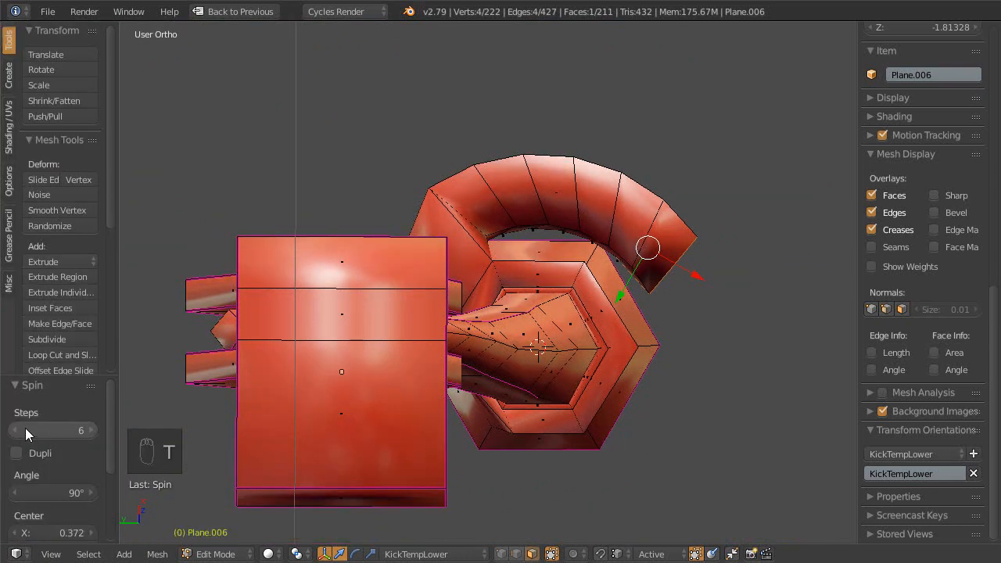
left_click(15, 430)
left_click(15, 431)
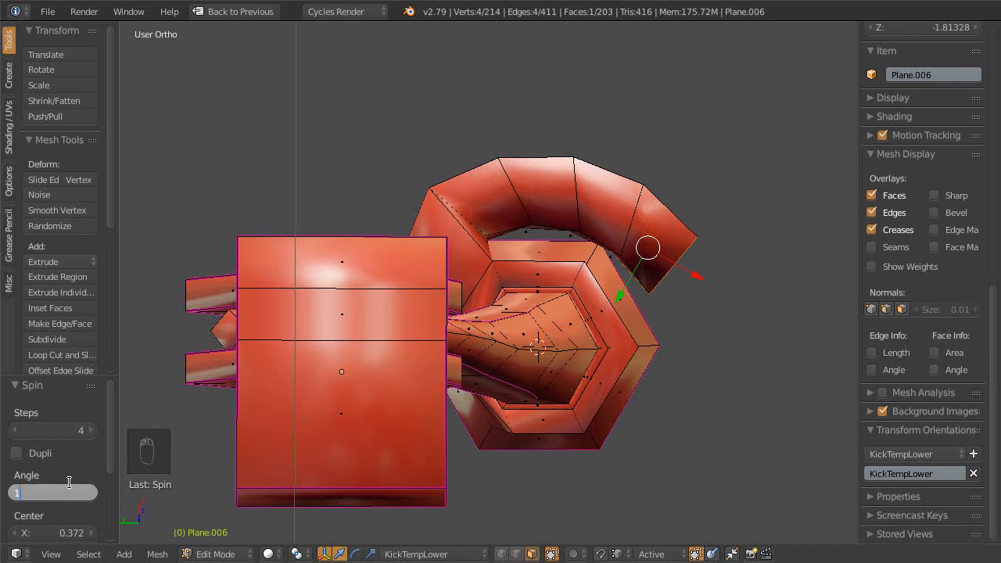
type("0")
key("Return")
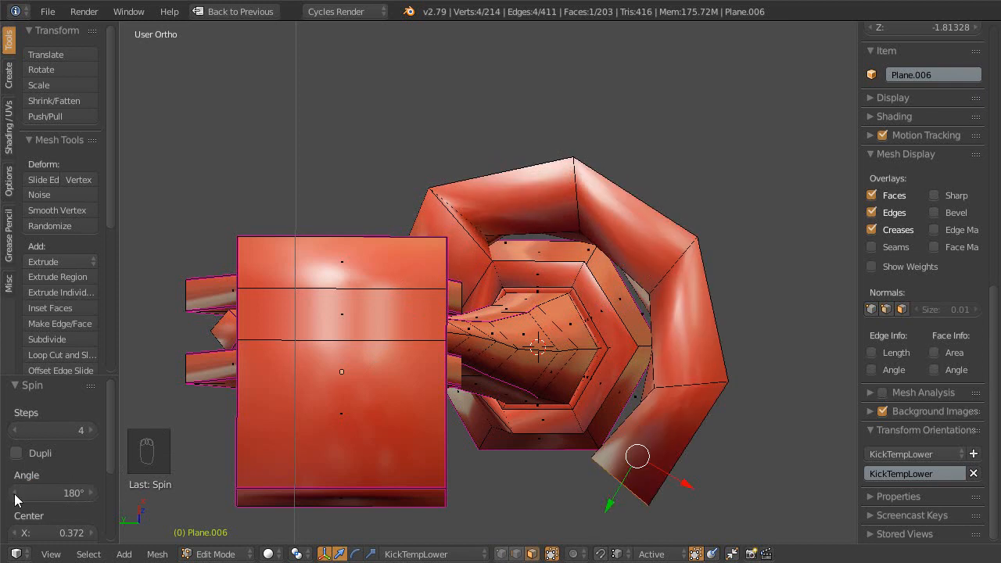
- Try reducing the spin angle to 140 and then 135 degrees
left_click_drag(56, 492, 78, 494)
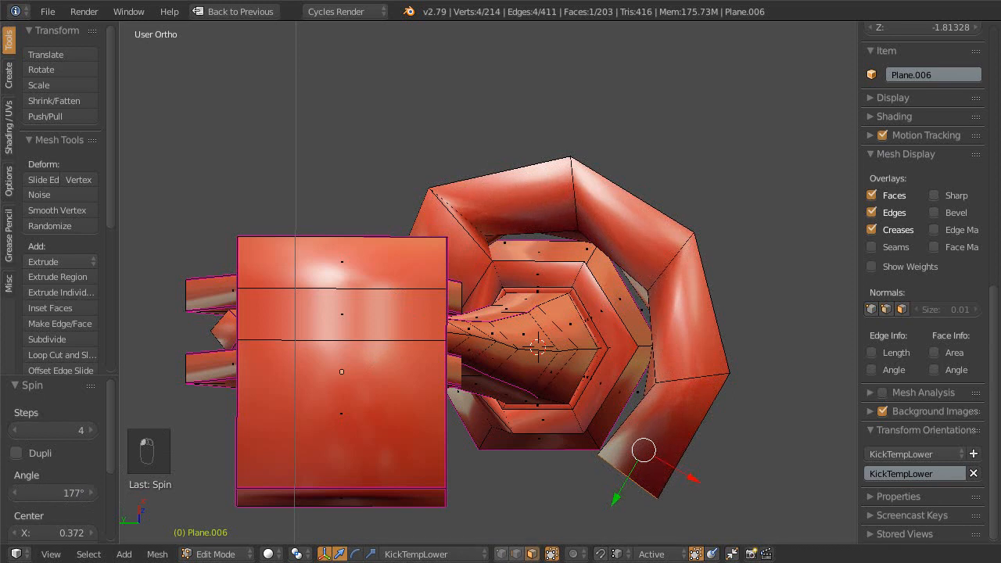
left_click_drag(65, 494, 62, 497)
left_click(62, 497)
type("140")
key("Return")
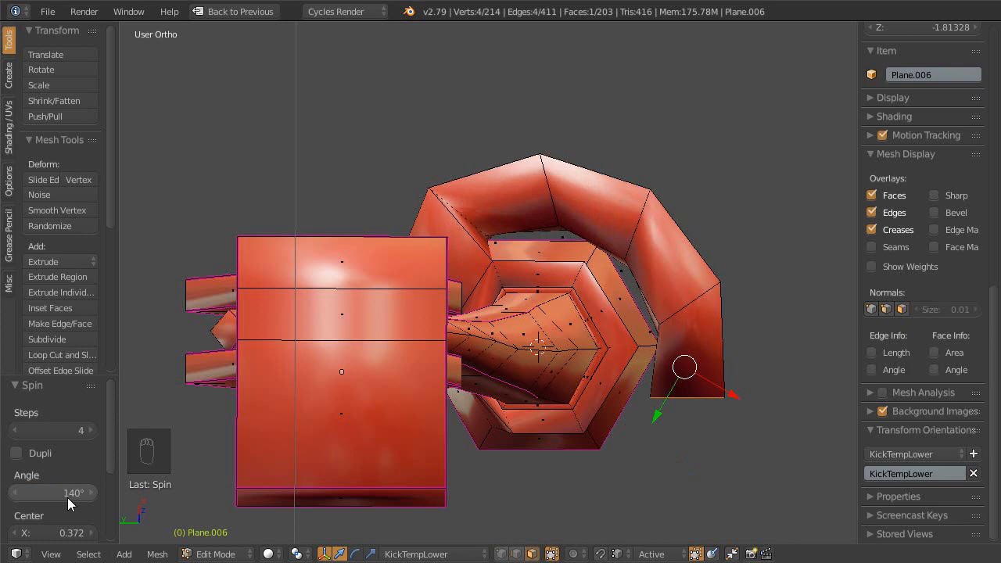
left_click(67, 497)
type("135")
key("Return")
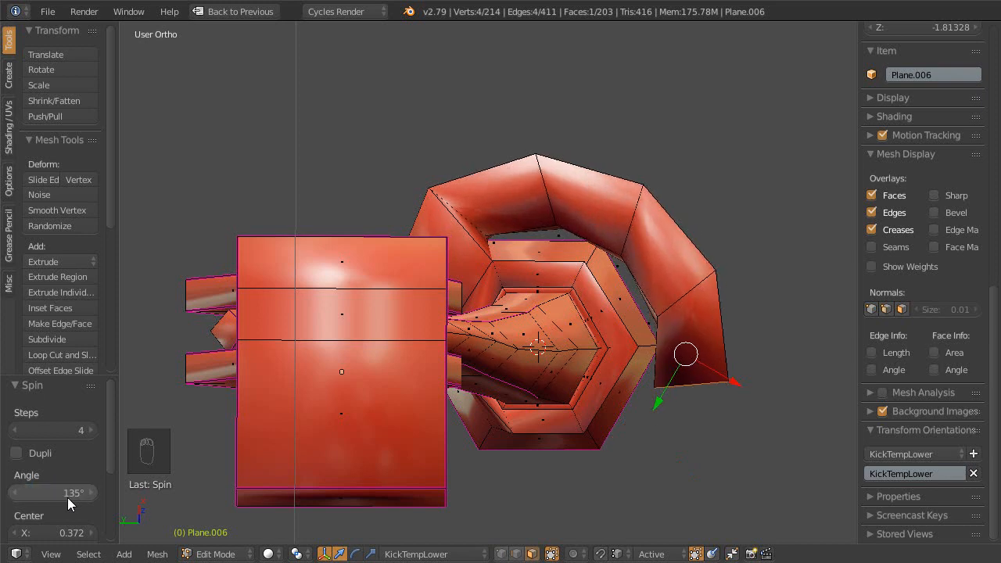
- Set the spin angle to 120 degrees, examine the curved lever from the side, and undo the spin
left_click(67, 498)
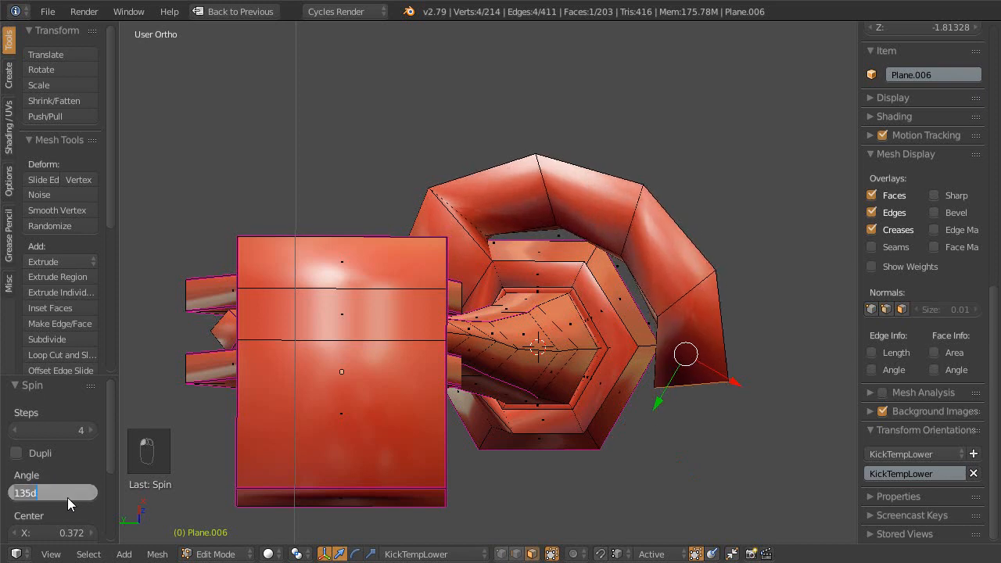
type("120")
key("Return")
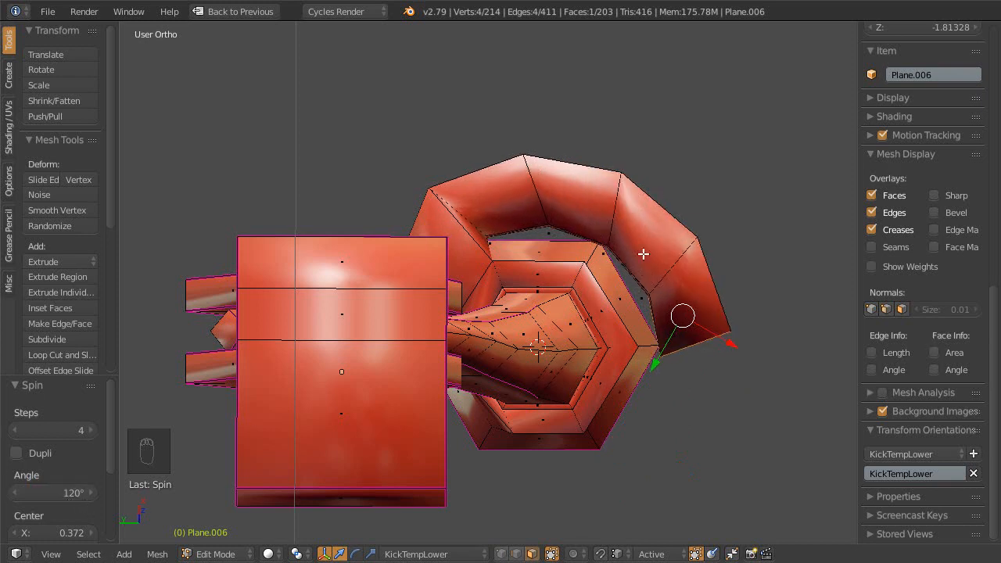
middle_click_drag(727, 383, 477, 308)
key("ctrl+z")
- In vertex selection mode, slide the top outer vertex of the lip's end face back along its edge by a factor of about 0.484
key("ctrl+Tab")
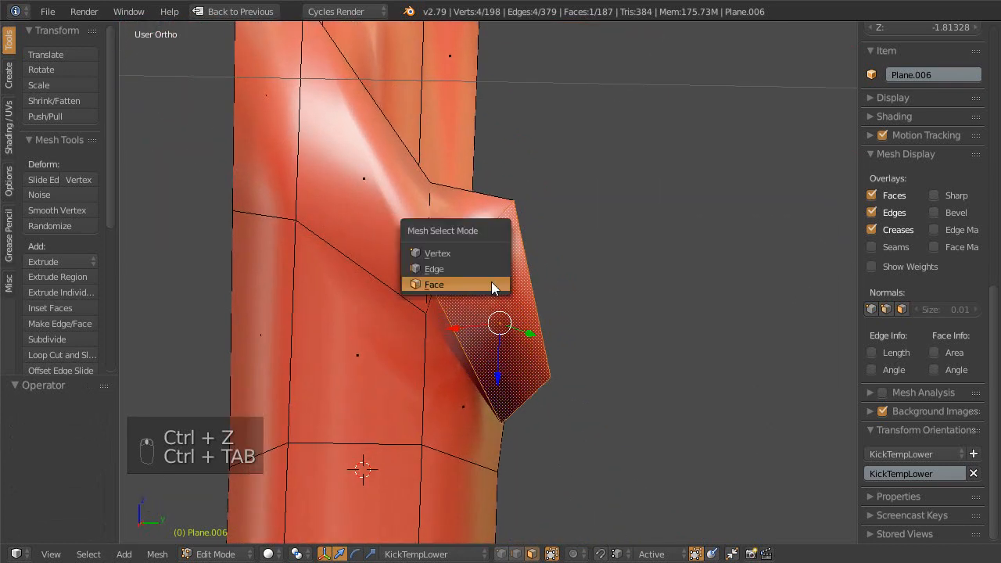
left_click(491, 254)
right_click(519, 209)
middle_click_drag(536, 284, 542, 274, "ctrl")
middle_click_drag(542, 275, 542, 213, "shift")
key("g")
key("g")
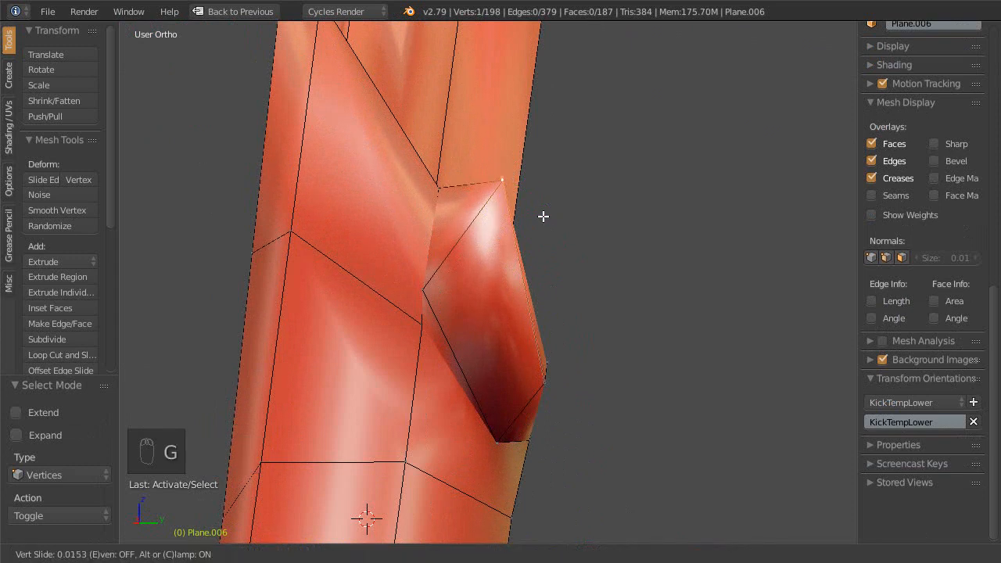
left_click(559, 309)
- Slide the end face's lower inner vertex by a factor of about 0.277 and its upper inner vertex by about 0.287
middle_click_drag(560, 311, 548, 407)
key("g")
key("g")
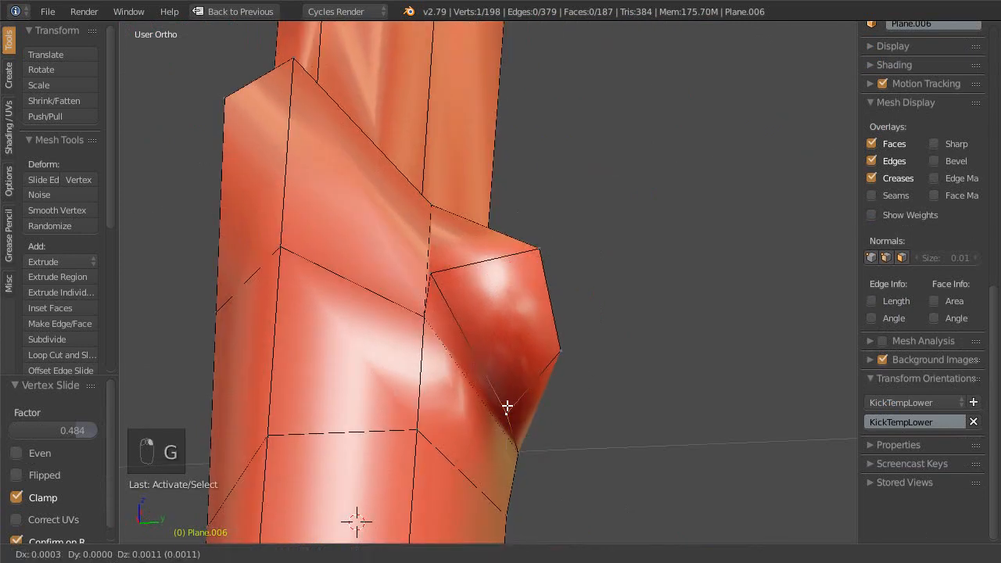
left_click(487, 375)
middle_click_drag(497, 373, 463, 318)
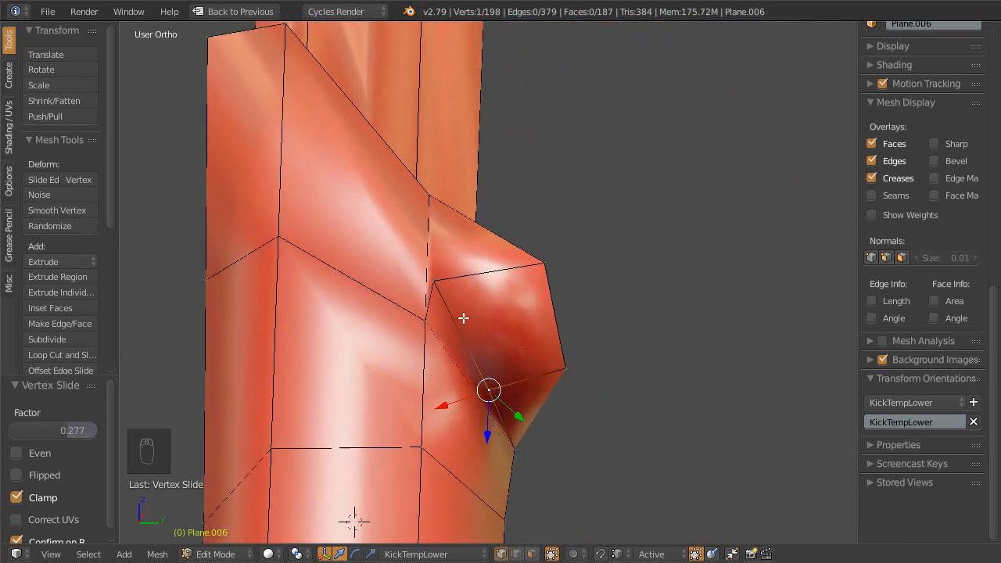
key("g")
key("g")
left_click(464, 277)
- Readjust the lower inner vertex of the lip's end face with another vertex slide to even out the face's shape
middle_click_drag(465, 277, 538, 428)
middle_click_drag(588, 369, 522, 357)
key("g")
key("g")
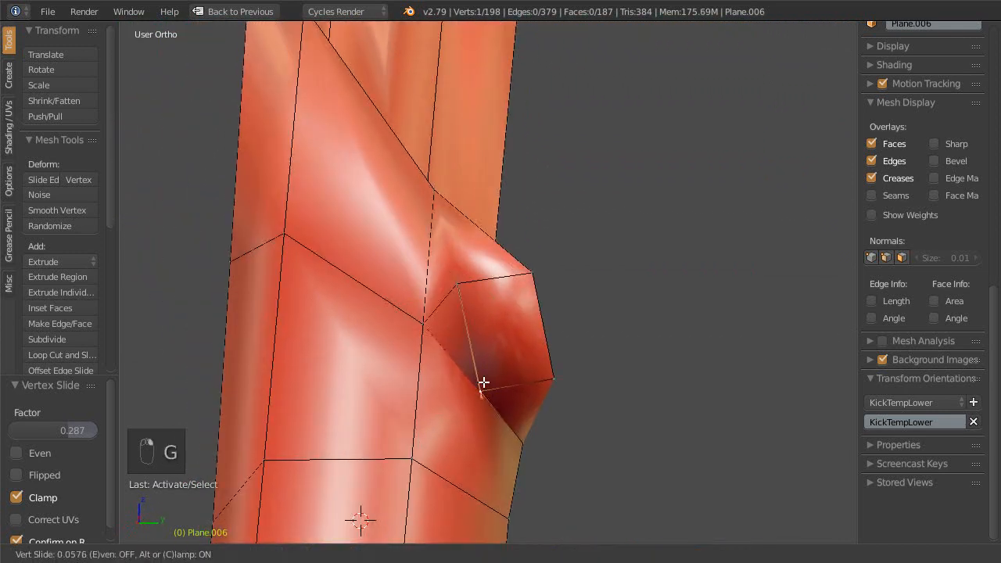
left_click(483, 382)
- In face selection mode, select the reshaped end face and spin it around the 3D cursor in 4 steps over 120 degrees
middle_click_drag(481, 402, 464, 259)
middle_click_drag(468, 335, 523, 421)
key("ctrl+Tab")
left_click(516, 300)
right_click(563, 328)
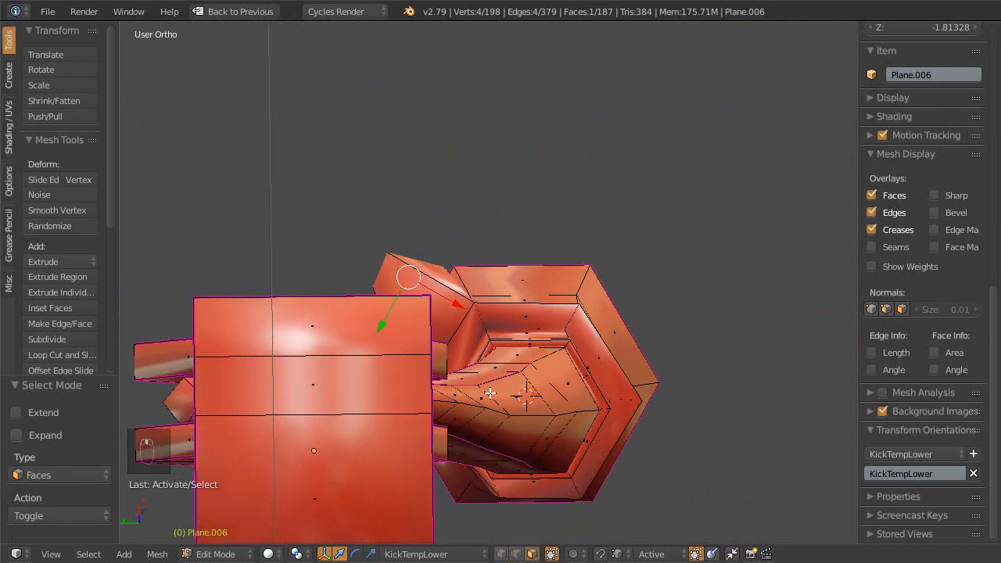
key("alt+r")
middle_click_drag(494, 391, 708, 191)
middle_click_drag(535, 245, 472, 379)
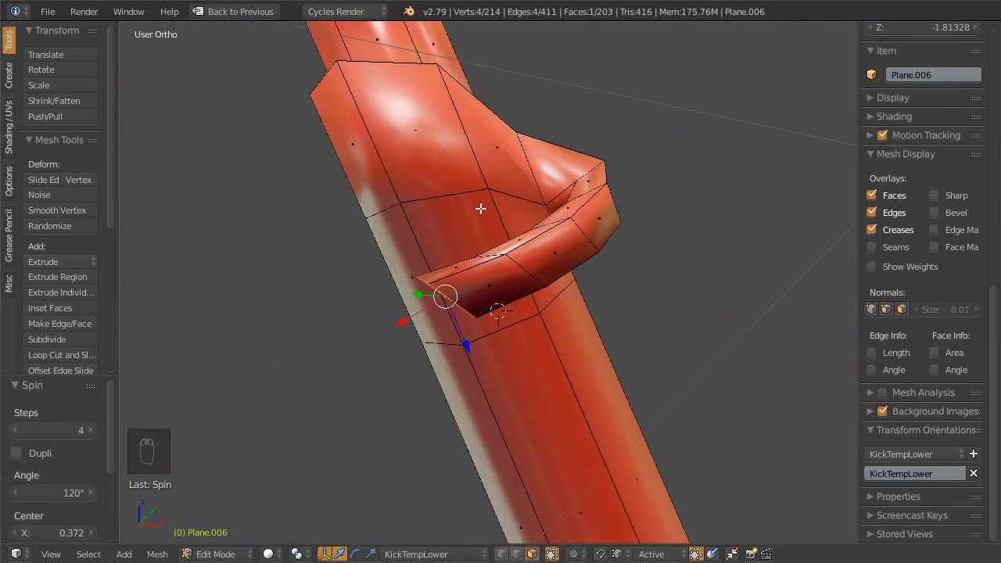
key("ctrl+KP_Add")
key("ctrl+KP_Add")
key("ctrl+KP_Add")
key("ctrl+KP_Add")
key("ctrl+KP_Add")
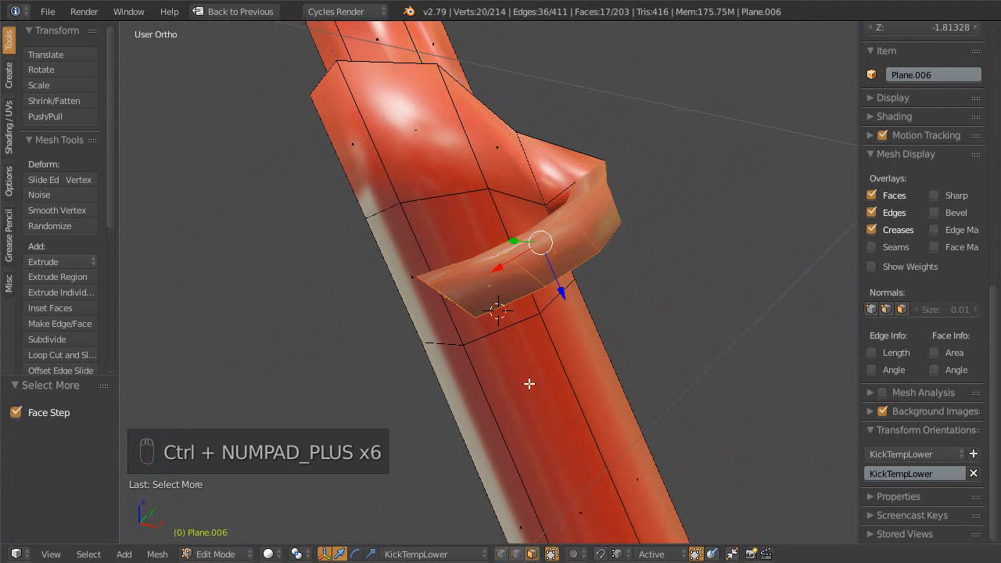
key("a")
key("a")
key("a")
middle_click_drag(509, 358, 458, 279)
- Select the spun lever's end face and grow the selection over the whole curved lever, shrinking it once to exclude the rim
right_click(477, 283)
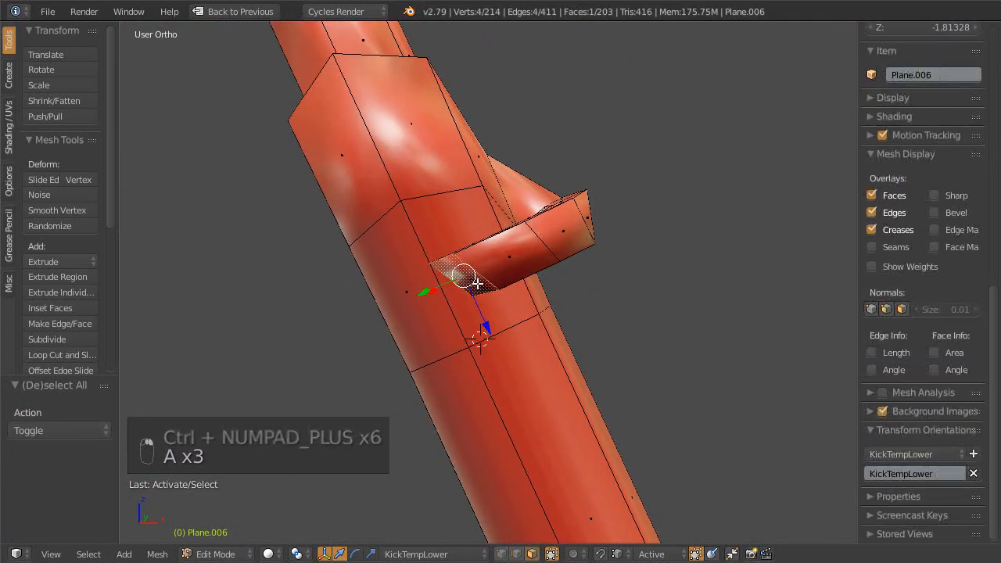
key("ctrl+KP_Add")
key("ctrl+KP_Add")
key("ctrl+KP_Add")
key("ctrl+KP_Add")
key("ctrl+KP_Add")
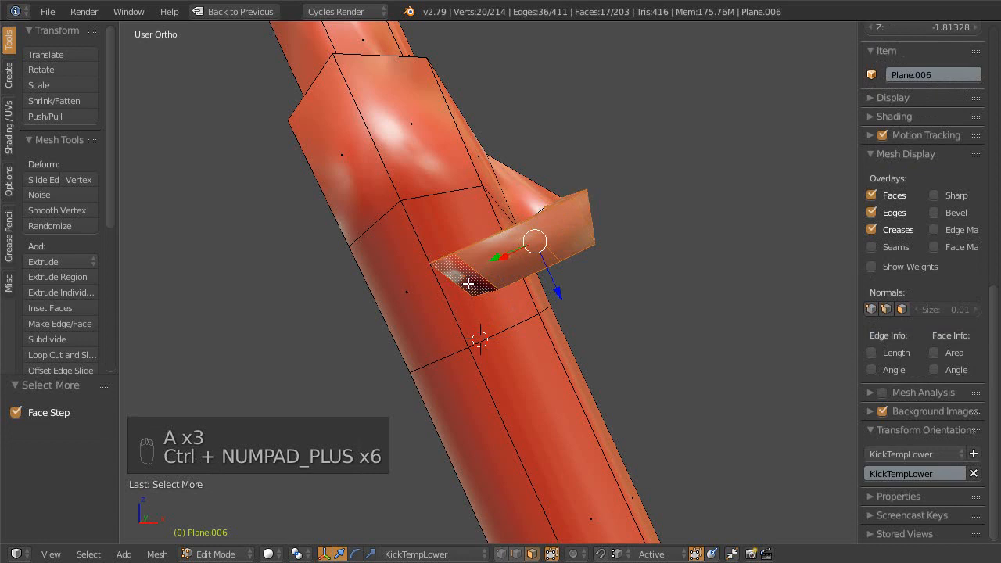
key("ctrl+KP_Add")
middle_click_drag(534, 252, 428, 366)
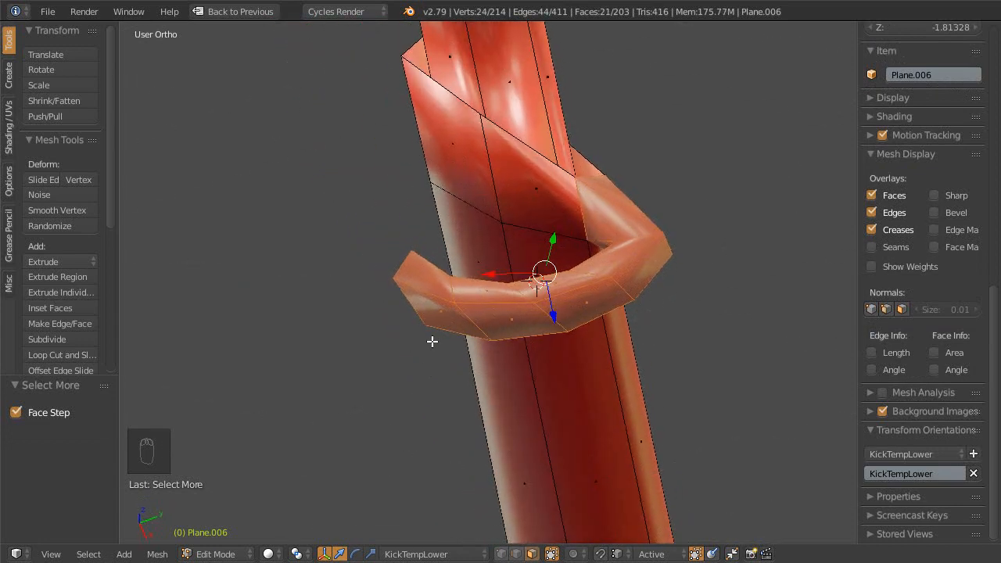
key("ctrl+KP_Subtract")
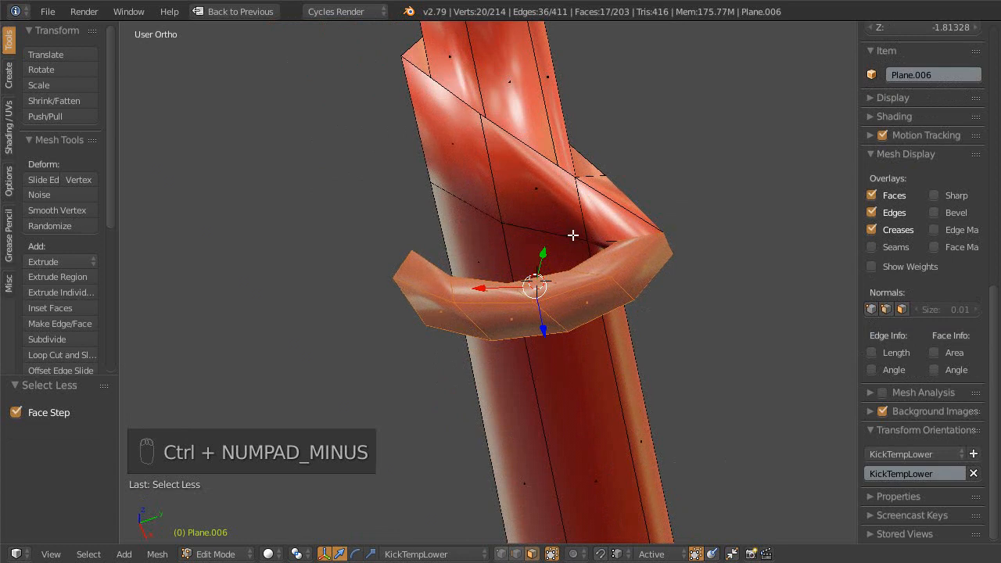
- Hide all unselected geometry to isolate the lever, select its end face and view it from the right side
middle_click_drag(576, 163, 591, 225)
key("shift+h")
right_click(466, 280)
middle_click_drag(516, 357, 440, 362)
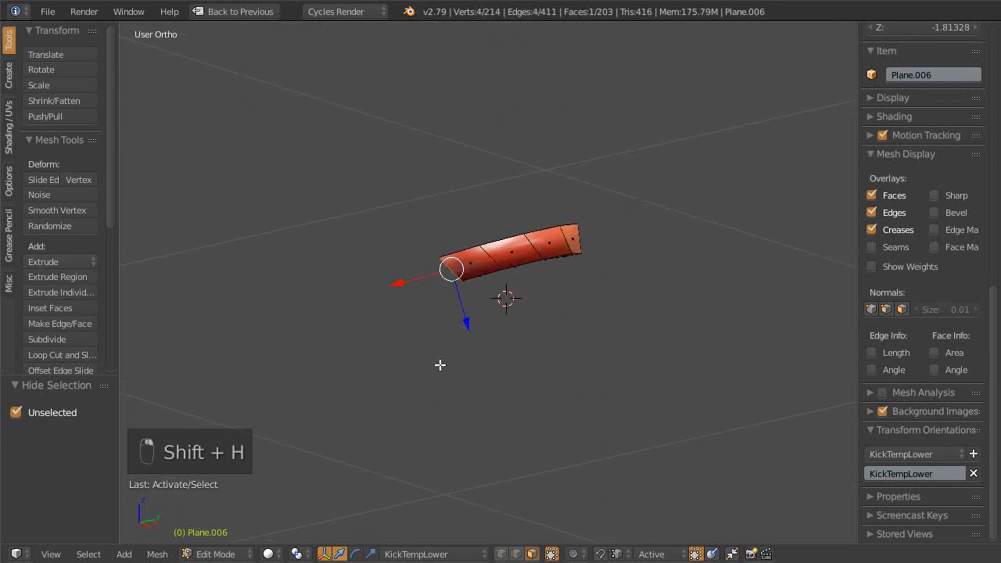
key("KP_3")
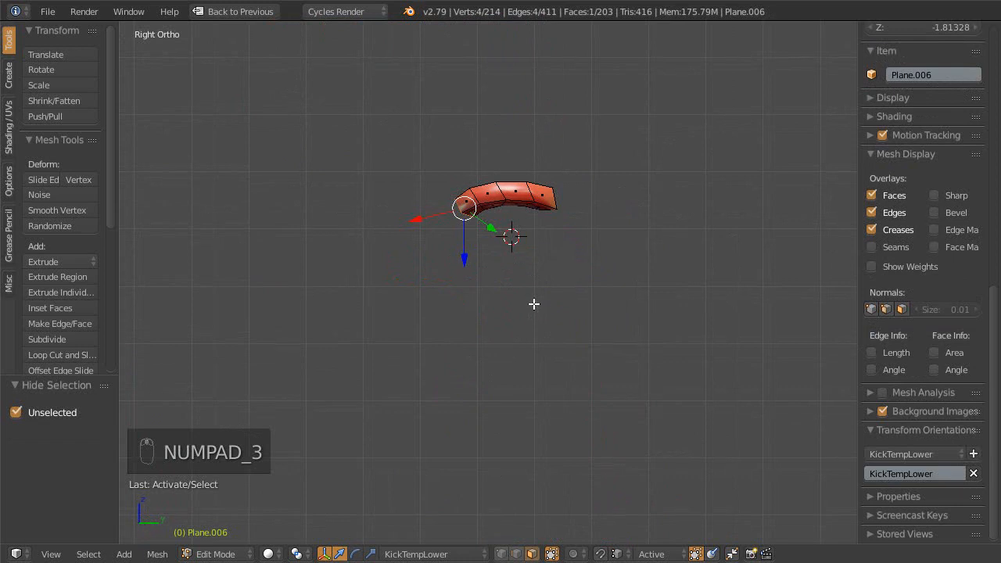
- Reveal the hidden leg and draw a freehand Grease Pencil guide line level with the leg's lower end
key("alt+h")
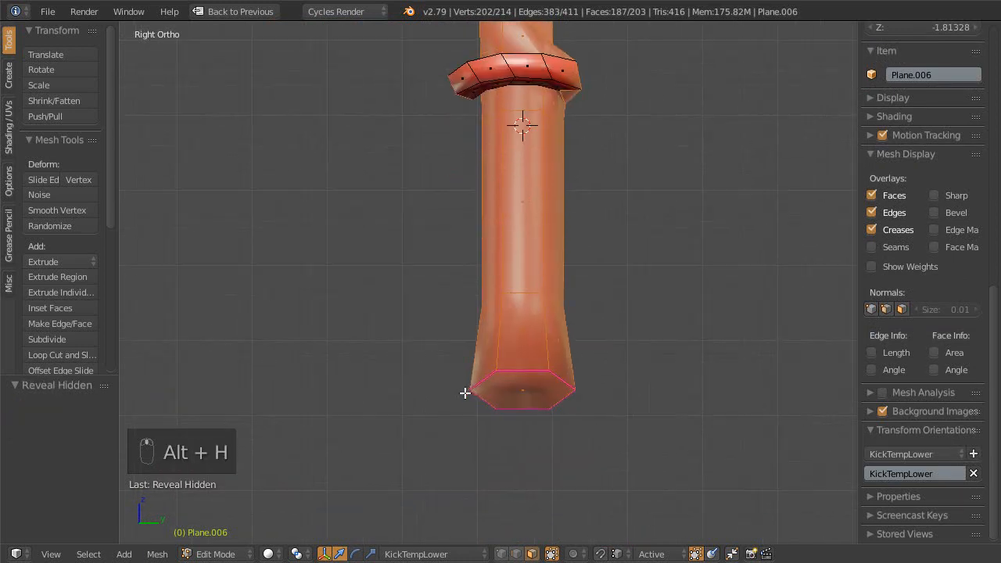
scroll(895, 230, "up", 12)
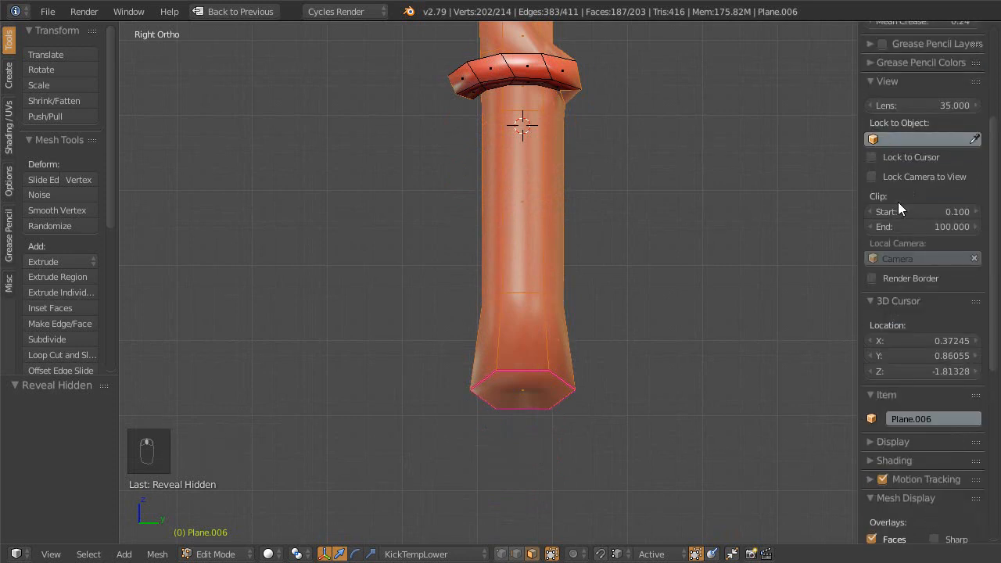
scroll(905, 192, "up", 3)
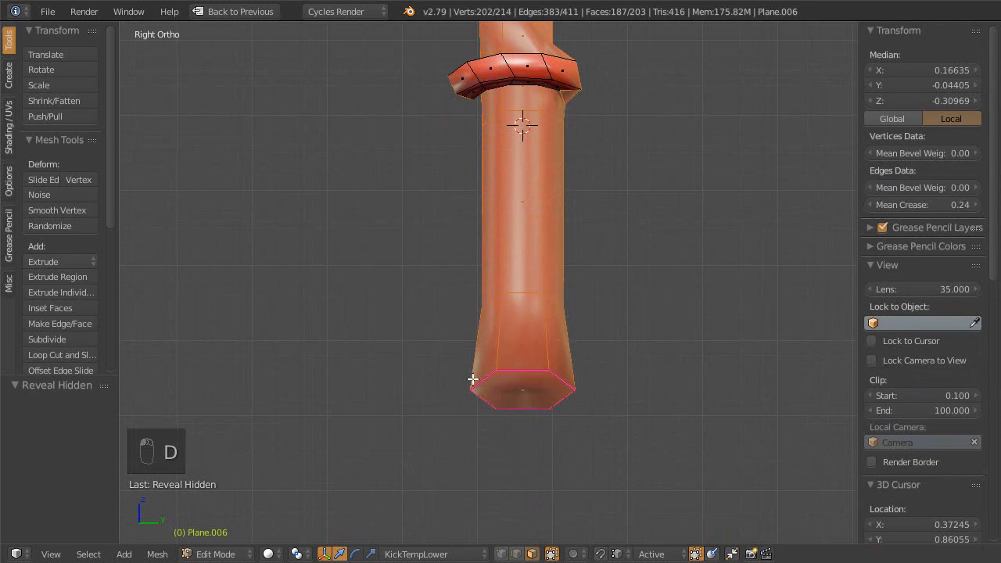
left_click_drag(444, 389, 313, 404)
mouse_move(459, 313)
middle_mouse_down("shift")
mouse_move(499, 418)
mouse_move(469, 380)
mouse_move(483, 324)
middle_mouse_up("shift")
middle_click_drag(540, 297, 508, 305)
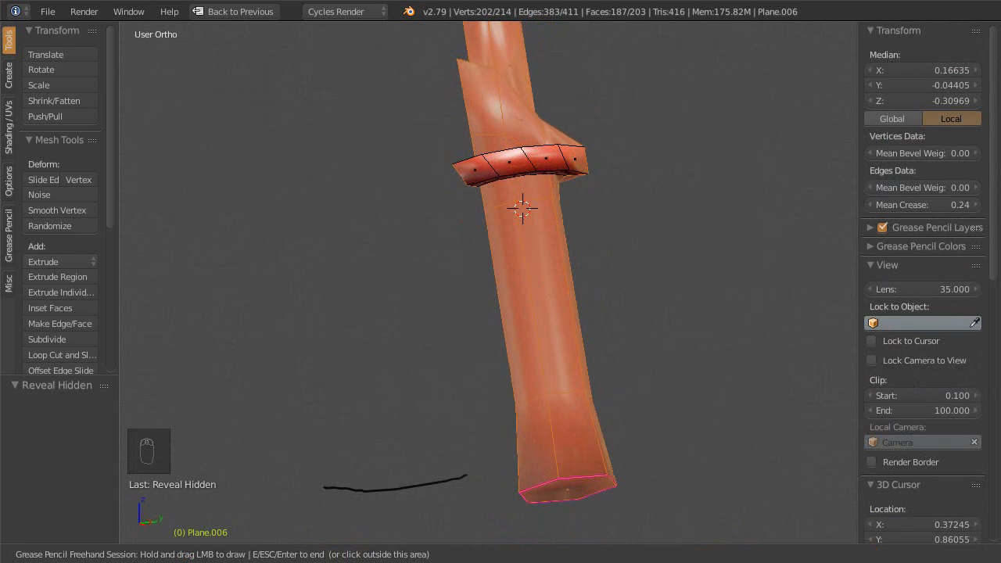
key("Escape")
- Hide the selected leg geometry and select the end face of the isolated lever in the right orthographic view
key("h")
middle_click_drag(542, 286, 605, 256)
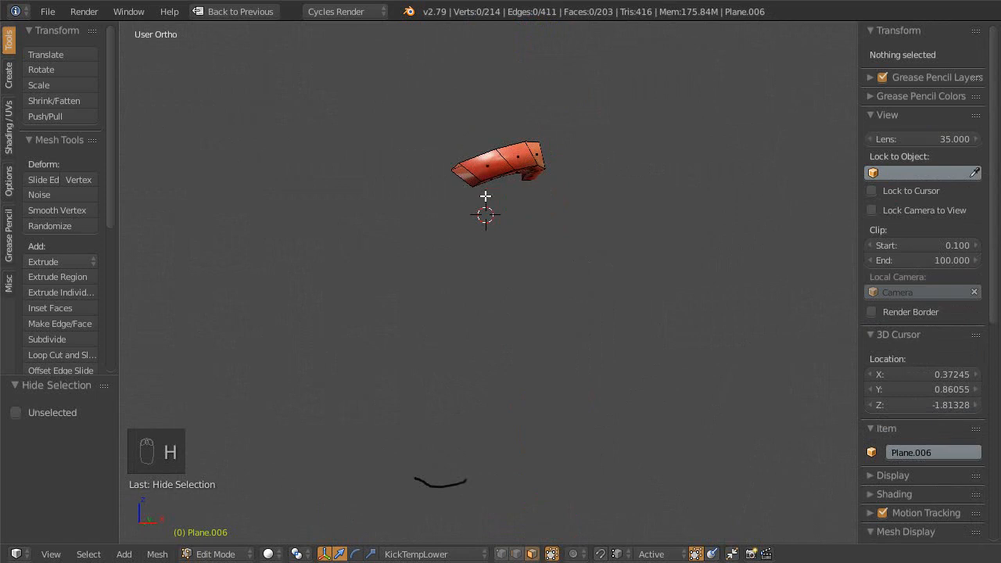
key("alt+h")
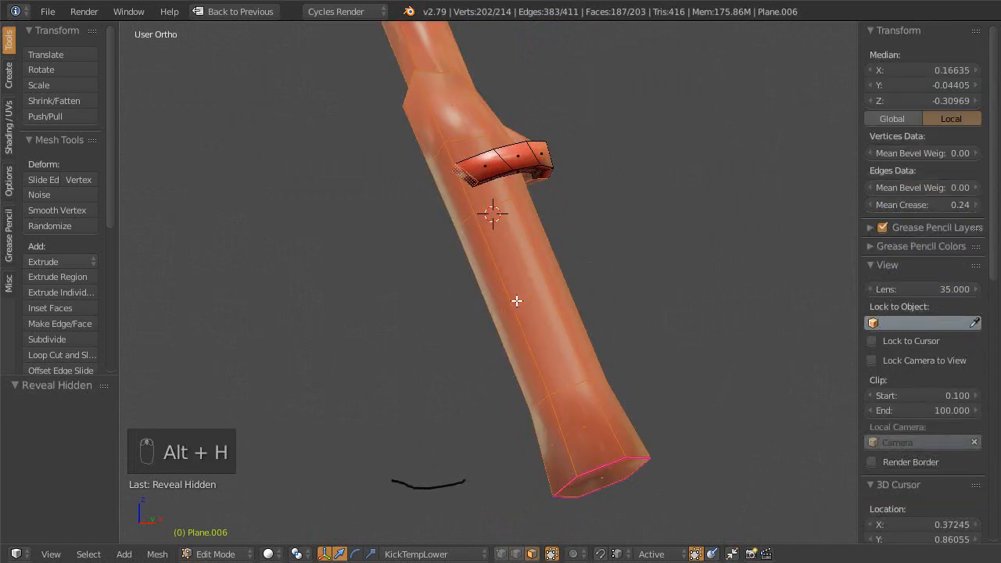
key("h")
right_click(491, 217)
mouse_move(491, 217)
middle_mouse_down()
mouse_move(545, 297)
mouse_move(454, 333)
mouse_move(487, 316)
mouse_move(489, 335)
middle_mouse_up()
key("KP_3")
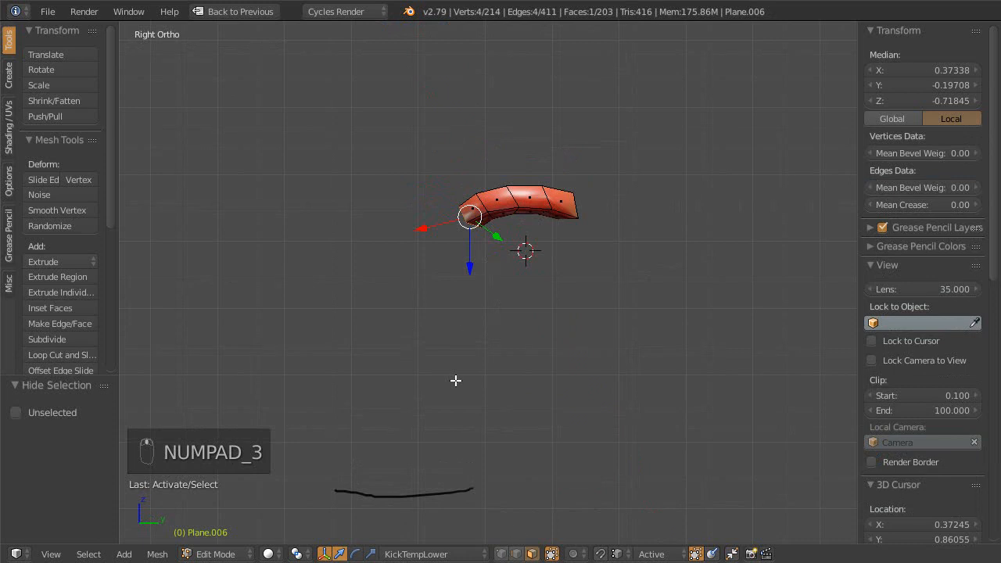
- With linear proportional editing at size 0.15, move the end face 0.423 along the KickTempLower Z axis to the guide line's level
mouse_move(429, 255)
middle_mouse_down("shift")
mouse_move(406, 269)
mouse_move(403, 252)
middle_mouse_up("shift")
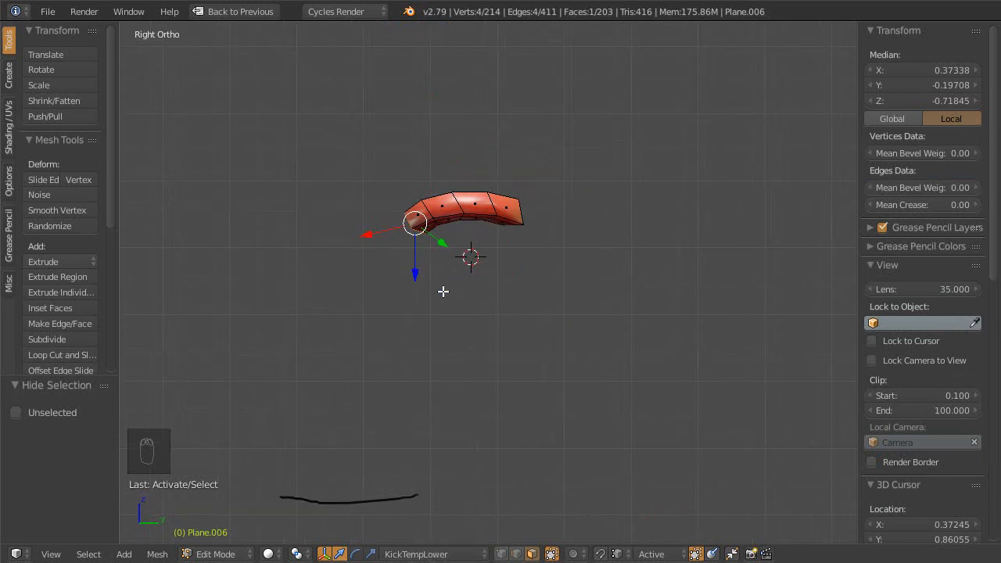
key("o")
left_click_drag(416, 270, 402, 513)
scroll(415, 319, "down", 7)
scroll(415, 383, "up", 1)
key("z")
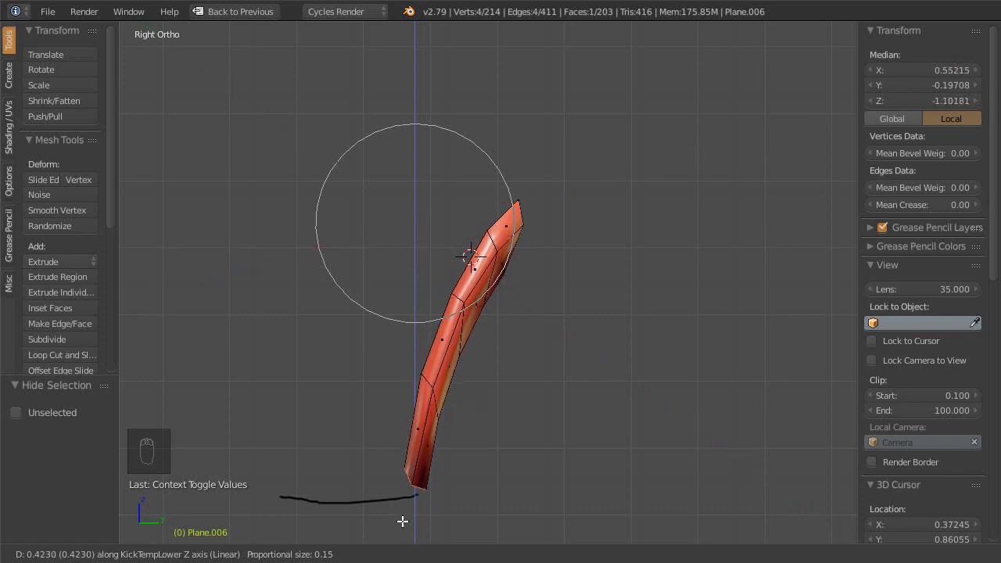
left_click_drag(400, 522, 402, 521)
mouse_move(487, 402)
middle_mouse_down()
mouse_move(617, 395)
mouse_move(670, 373)
mouse_move(649, 358)
mouse_move(696, 346)
mouse_move(568, 408)
mouse_move(559, 380)
mouse_move(672, 345)
mouse_move(549, 421)
middle_mouse_up()
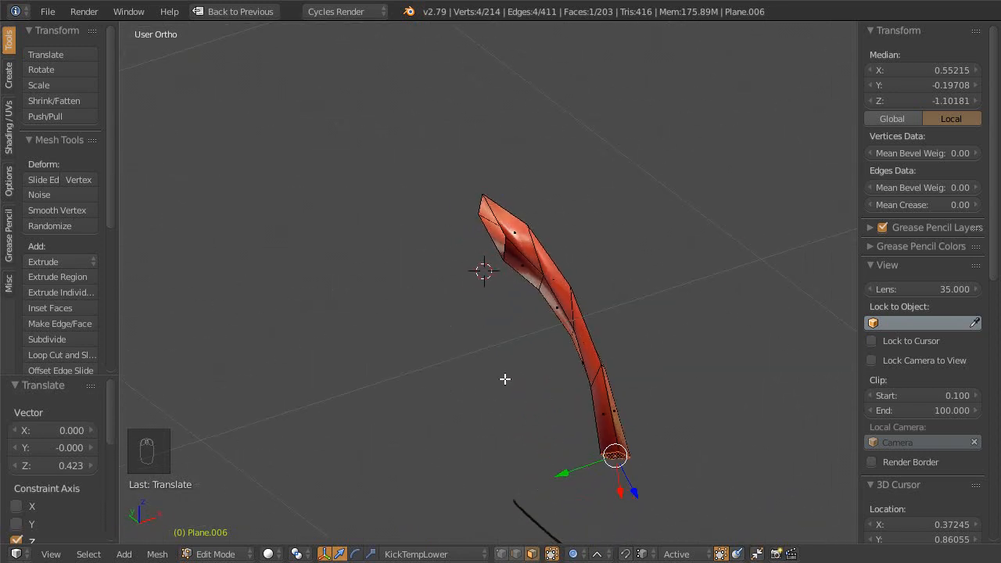
- Reveal the hidden leg and set the object's viewport subdivision level to 3
key("alt+h")
mouse_move(516, 366)
middle_mouse_down()
mouse_move(530, 343)
mouse_move(477, 355)
mouse_move(553, 339)
mouse_move(467, 340)
mouse_move(360, 268)
mouse_move(436, 311)
mouse_move(355, 404)
mouse_move(483, 297)
mouse_move(617, 275)
mouse_move(586, 342)
mouse_move(542, 264)
mouse_move(506, 344)
mouse_move(509, 425)
mouse_move(606, 344)
mouse_move(621, 295)
mouse_move(525, 309)
mouse_move(539, 339)
mouse_move(586, 281)
mouse_move(469, 429)
mouse_move(523, 343)
mouse_move(547, 367)
mouse_move(448, 281)
mouse_move(527, 324)
mouse_move(518, 274)
mouse_move(554, 275)
mouse_move(545, 294)
mouse_move(579, 247)
middle_mouse_up()
key("ctrl+3")
- Save the file over the existing version
scroll(542, 263, "up", 3)
key("ctrl+s")
left_click(523, 335)
- Return to the split layout with the reference photo in right view and hide the 3D view's tool and properties panels
key("KP_3")
scroll(552, 221, "down", 2)
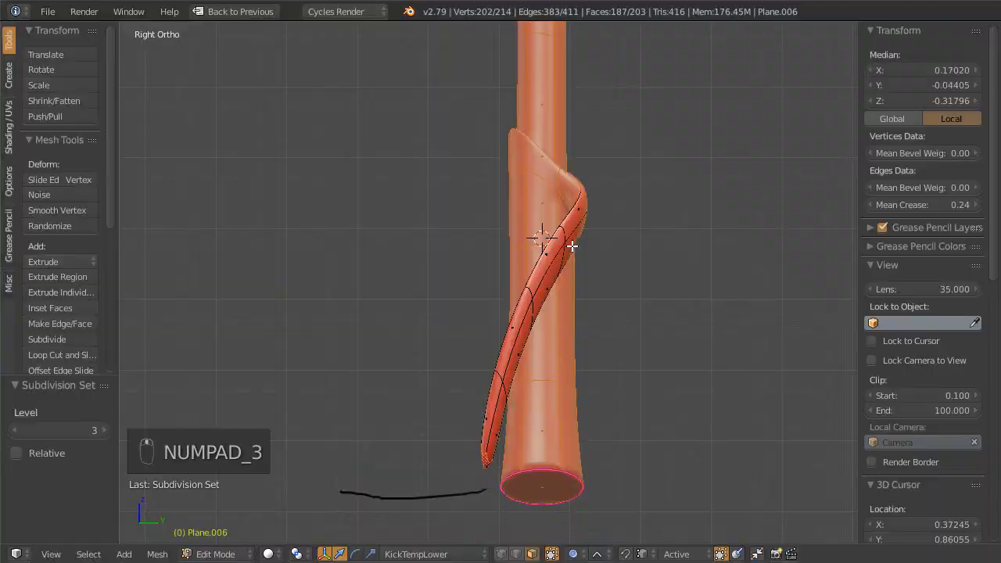
key("shift+space")
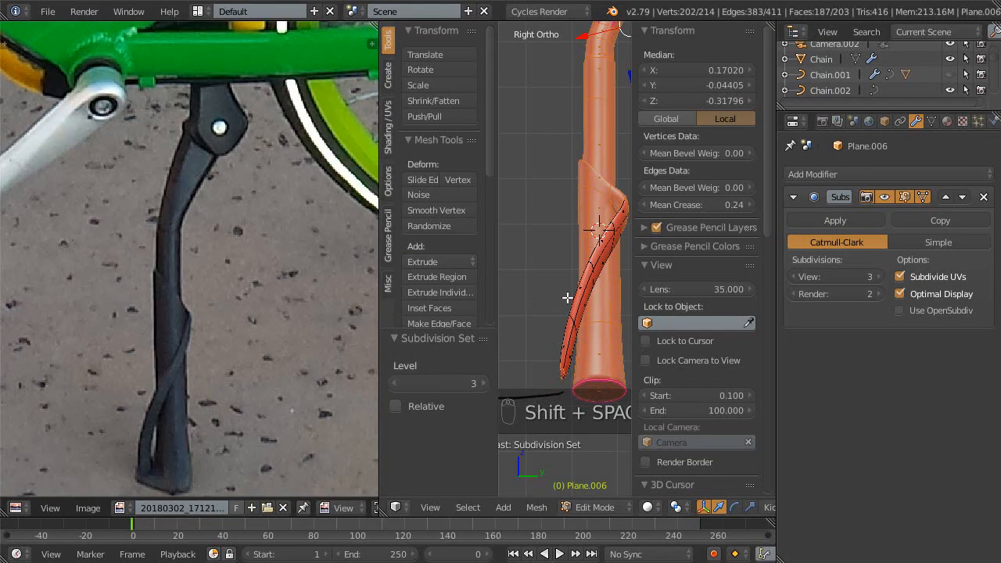
key("n")
key("t")
- Compare the lever's curve and lower end with the kickstand in the reference photo
middle_click_drag(613, 325, 620, 295, "ctrl")
middle_click_drag(631, 254, 601, 341, "shift")
middle_click_drag(596, 302, 596, 329, "ctrl")
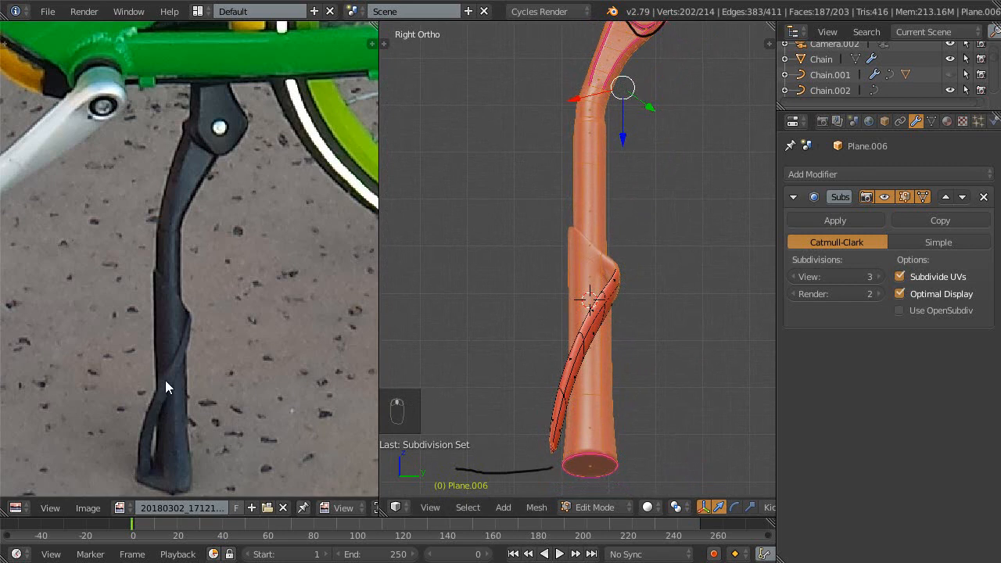
middle_click_drag(177, 376, 193, 384)
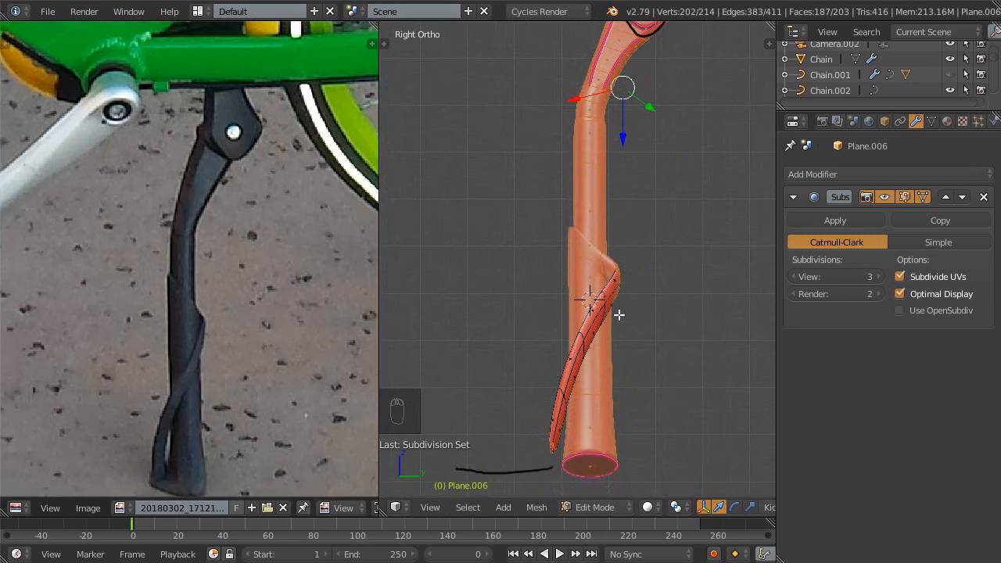
middle_click_drag(572, 384, 560, 343, "shift")
middle_click_drag(560, 342, 555, 301, "shift")
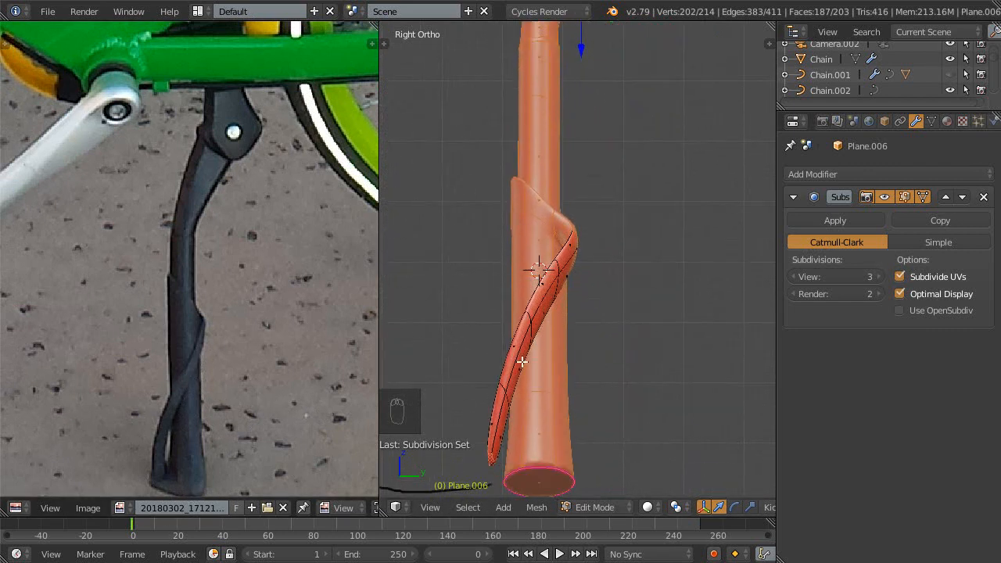
middle_click_drag(536, 385, 562, 382, "shift")
middle_click_drag(566, 357, 561, 352, "shift")
- In vertex selection mode, select a chain of five vertices running lengthwise along the lever's inner side
middle_click_drag(498, 319, 524, 324)
scroll(525, 324, "up", 2)
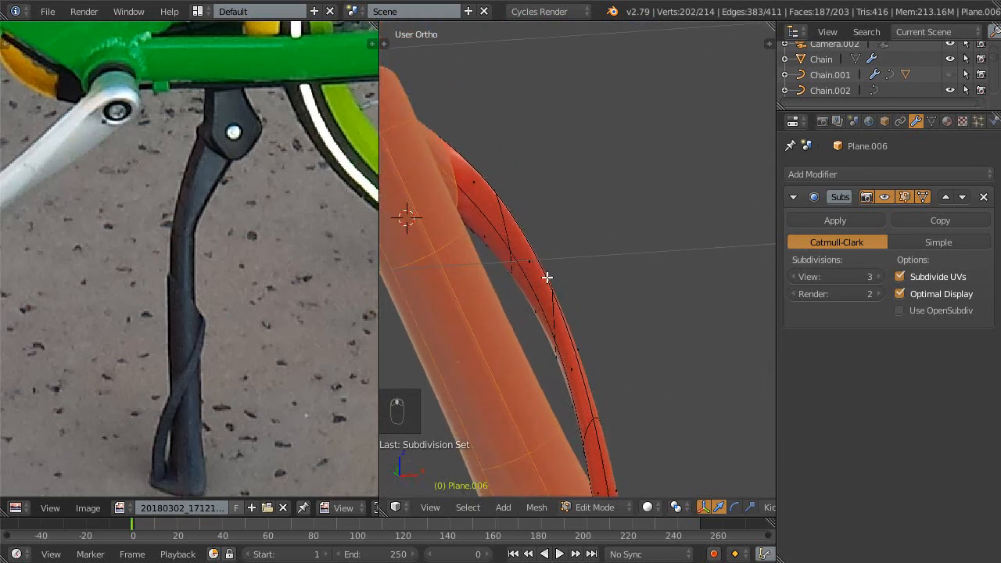
key("ctrl+Tab")
left_click(518, 237)
right_click(515, 252)
mouse_move(570, 399)
middle_mouse_down("shift")
mouse_move(553, 318)
mouse_move(592, 311)
mouse_move(628, 345)
mouse_move(616, 409)
mouse_move(571, 360)
mouse_move(594, 383)
mouse_move(584, 366)
mouse_move(570, 409)
mouse_move(562, 400)
middle_mouse_up("shift")
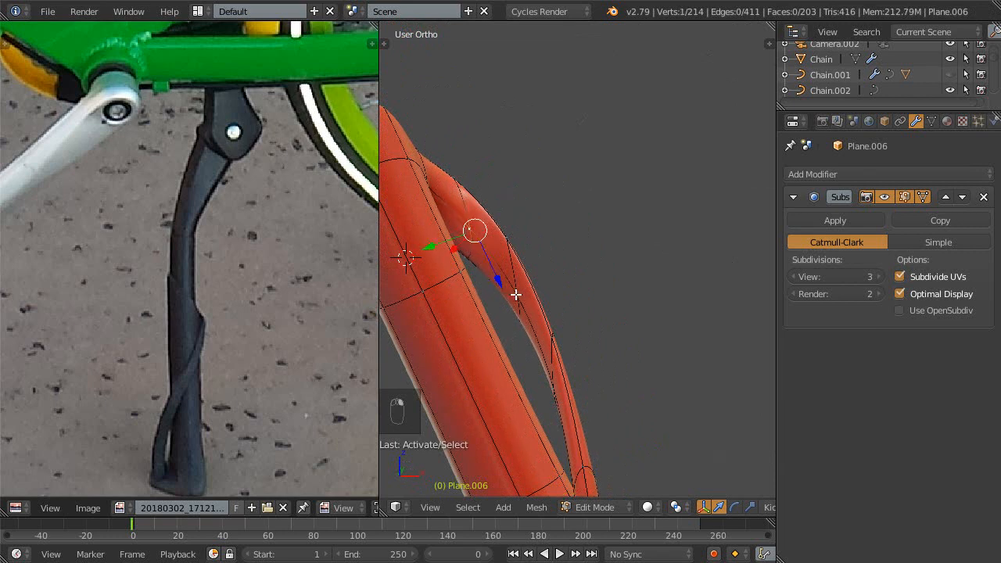
mouse_move(549, 372)
middle_mouse_down()
mouse_move(575, 335)
mouse_move(631, 333)
mouse_move(470, 161)
mouse_move(495, 156)
mouse_move(484, 218)
mouse_move(568, 250)
mouse_move(568, 287)
mouse_move(603, 290)
mouse_move(594, 309)
mouse_move(517, 202)
middle_mouse_up()
right_click(497, 170, "shift")
middle_click_drag(496, 171, 599, 287)
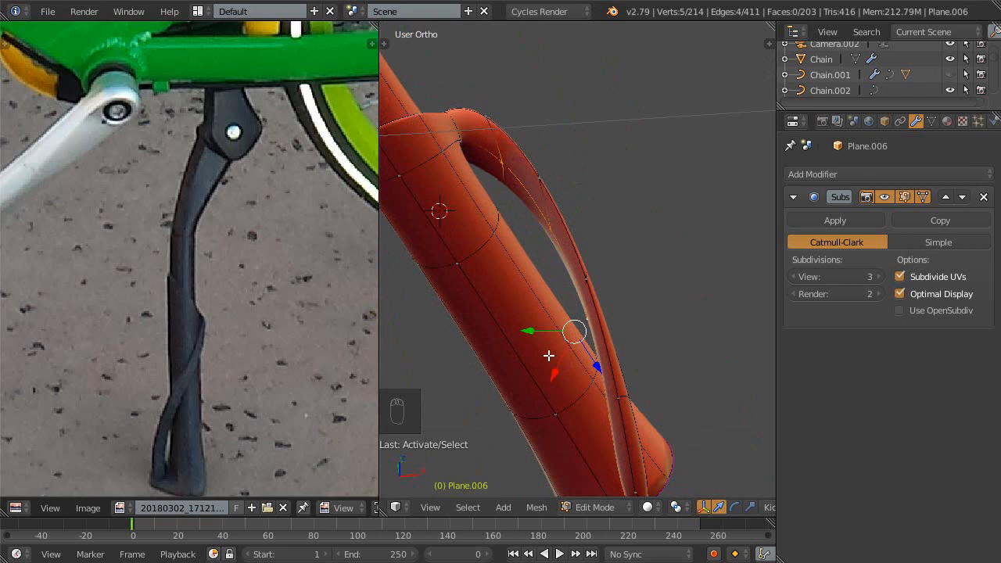
- Pivot on the 3D cursor, turn off proportional editing and scale the vertex chain inward with the KickTempLower Z axis locked
key("period")
middle_click_drag(552, 331, 568, 314)
key("s")
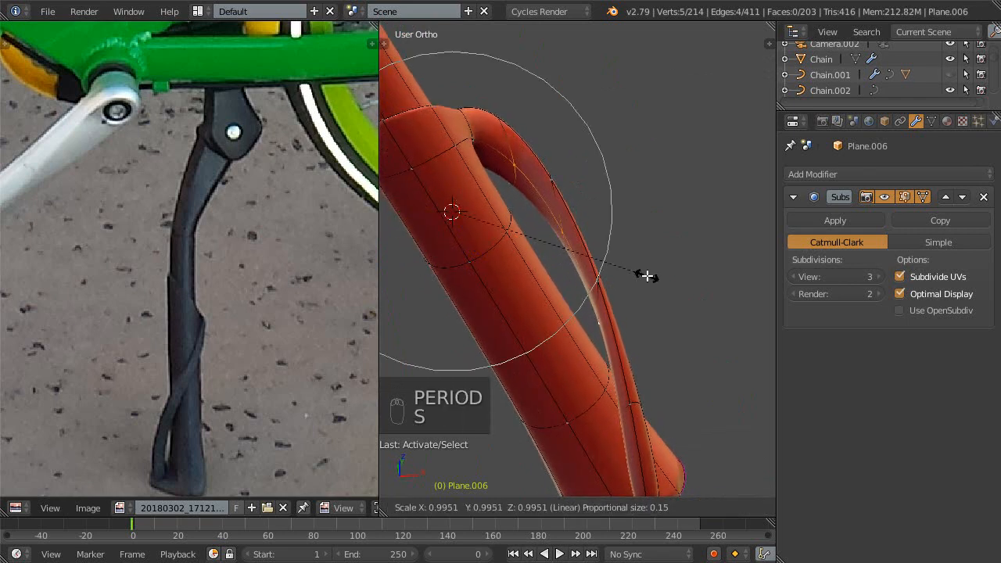
left_click(645, 276)
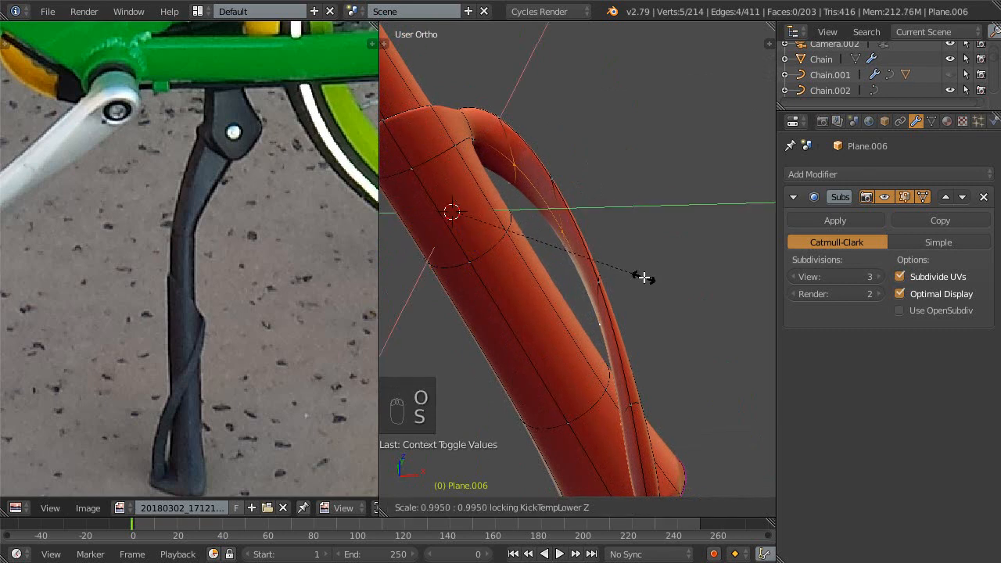
left_click(596, 283)
- Rotate the vertex chain about the global Z axis around the 3D cursor and shift it slightly in the KickTempLower orientation
middle_click_drag(596, 284, 578, 327)
key("r")
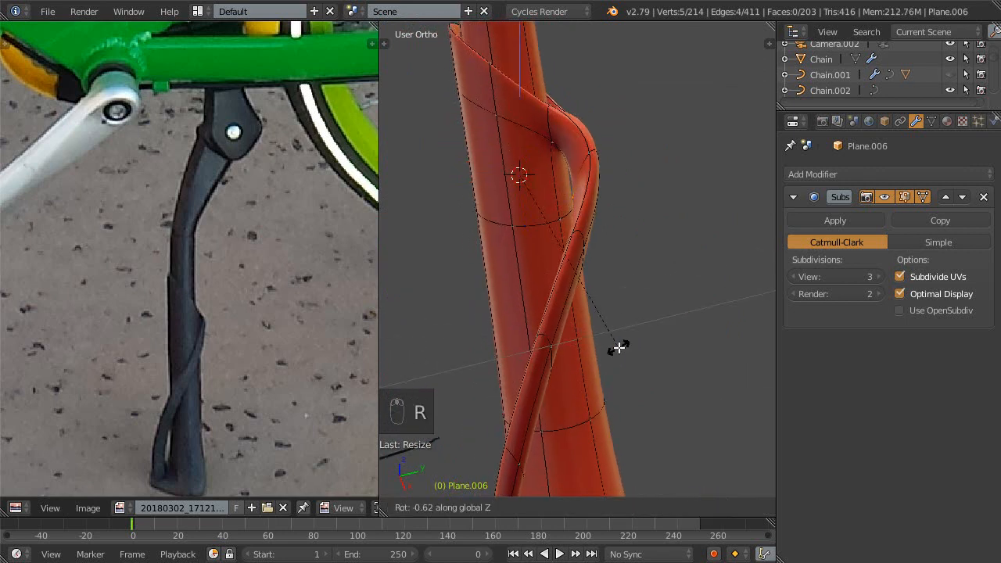
left_click(560, 363)
middle_click_drag(552, 358, 502, 321)
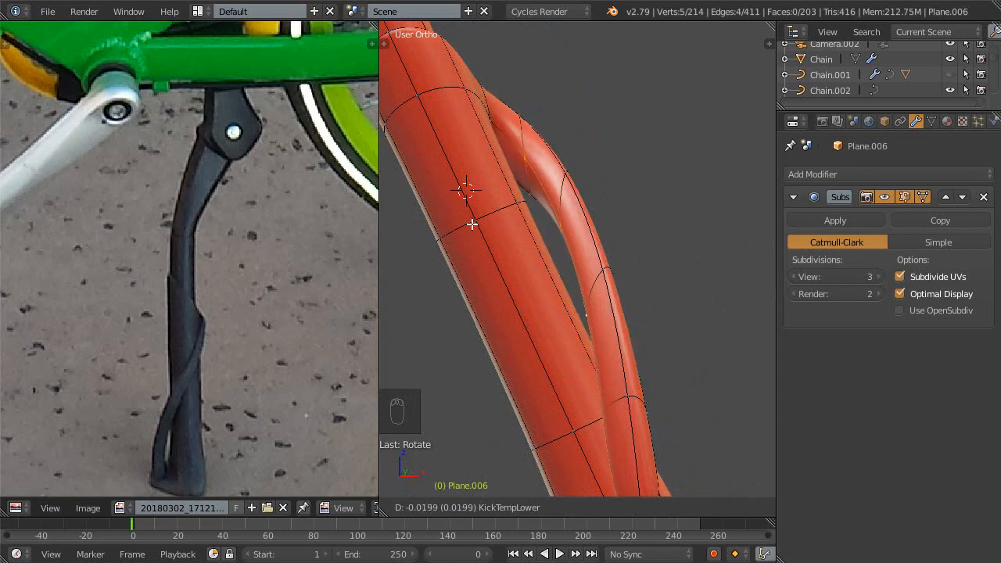
middle_click_drag(525, 220, 560, 191)
middle_click_drag(503, 218, 506, 205)
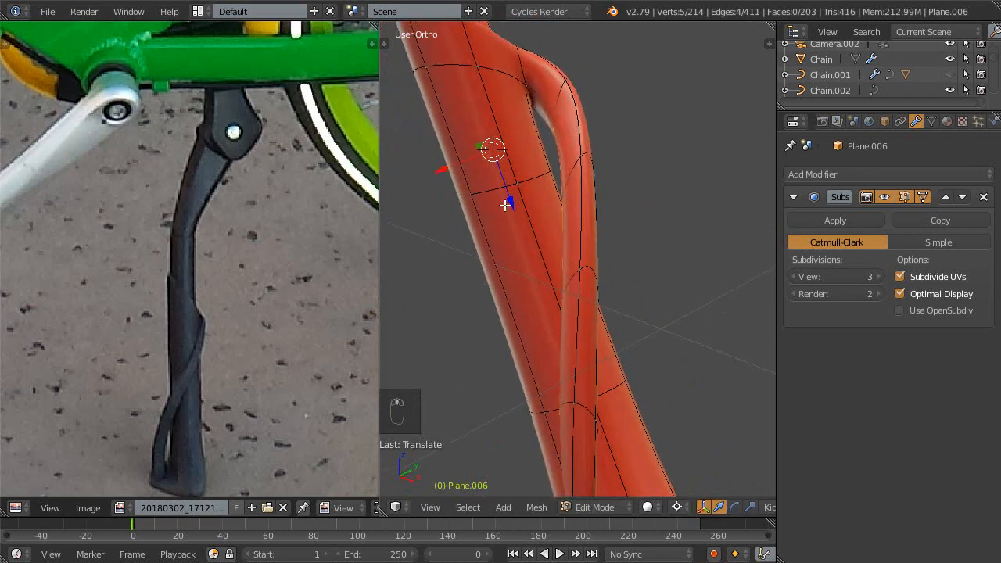
- Inspect the lever's unsmoothed mesh at subdivision level 0 and restore level 3
key("ctrl+0")
middle_click_drag(586, 169, 599, 213)
key("ctrl+3")
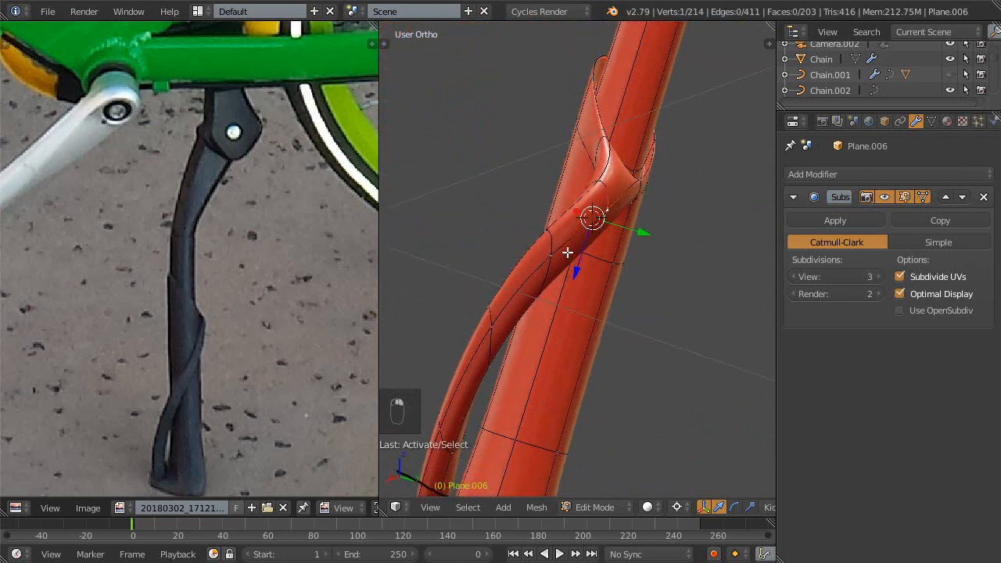
- Select the five-vertex chain along another lengthwise edge of the lever and move it slightly down along the KickTempLower Z axis
middle_click_drag(558, 260, 612, 207)
middle_click_drag(592, 261, 568, 294)
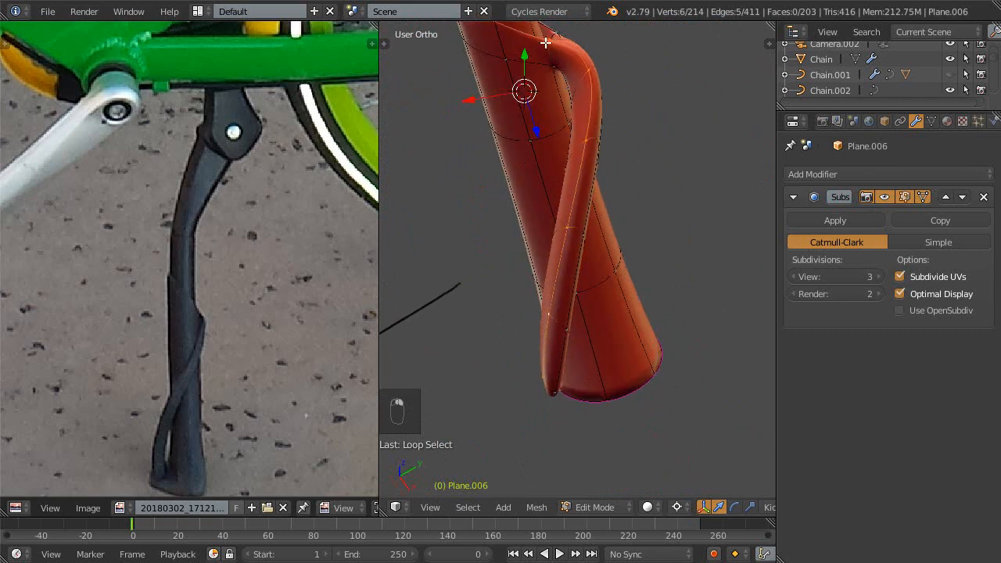
middle_click_drag(583, 125, 552, 165)
left_click_drag(527, 138, 526, 158)
middle_click_drag(540, 165, 600, 171)
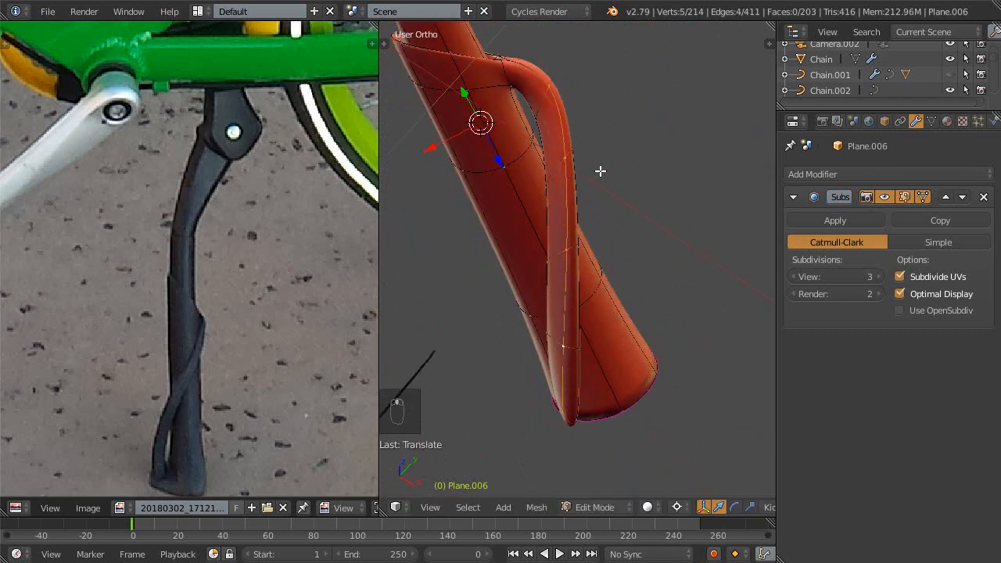
- Scale the lever's selected five-vertex chain with the global Z axis locked, and rotate it slightly about global Z around the 3D cursor
key("s")
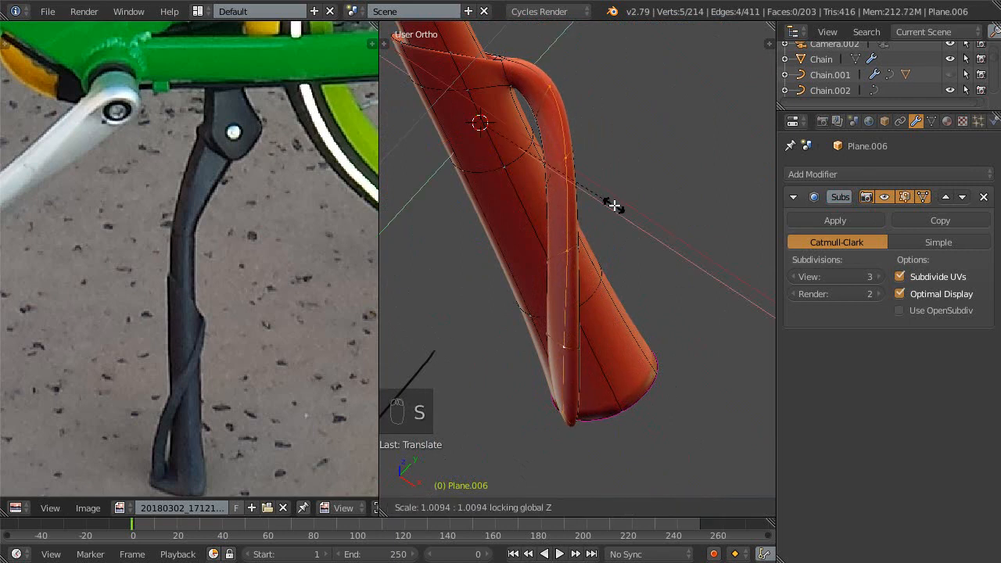
left_click(588, 201)
middle_click_drag(589, 201, 618, 258)
key("r")
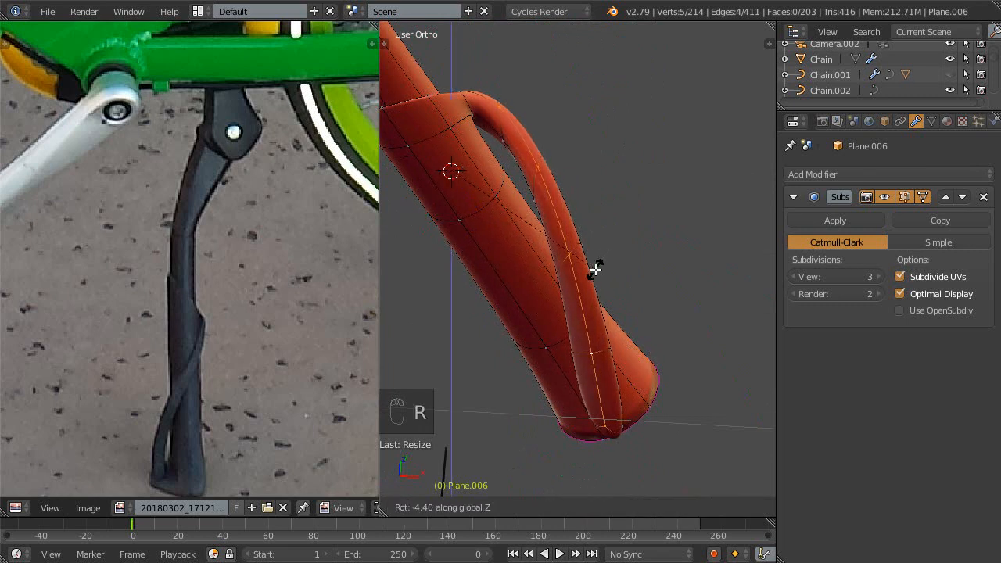
left_click(568, 286)
middle_click_drag(568, 286, 609, 218)
- Set subdivision level 0 and scale the lever's lengthwise vertex chains inward toward the 3D cursor with the KickTempLower Z axis locked
key("ctrl+0")
middle_click_drag(636, 175, 616, 192)
middle_click_drag(675, 146, 577, 245)
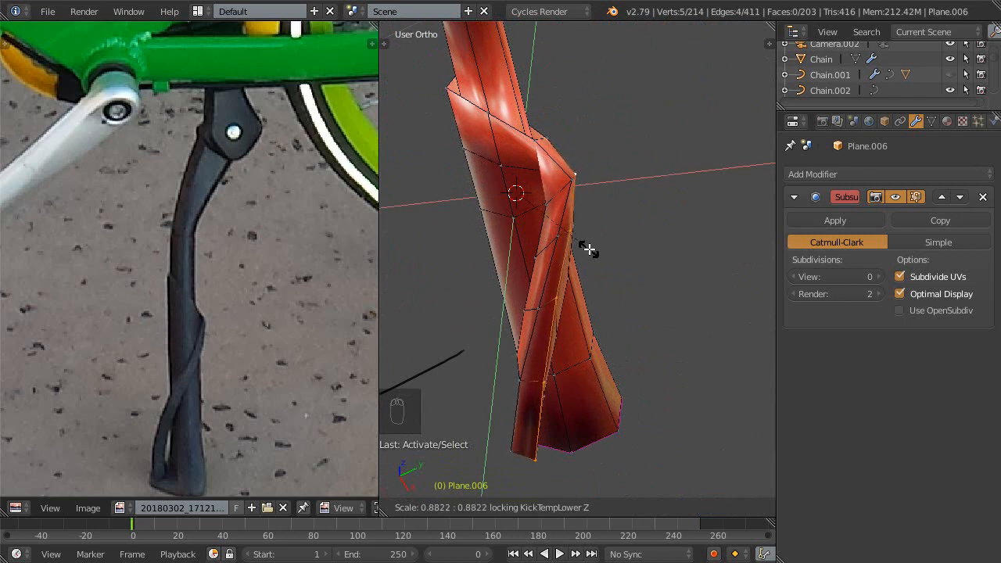
middle_click_drag(592, 255, 631, 267)
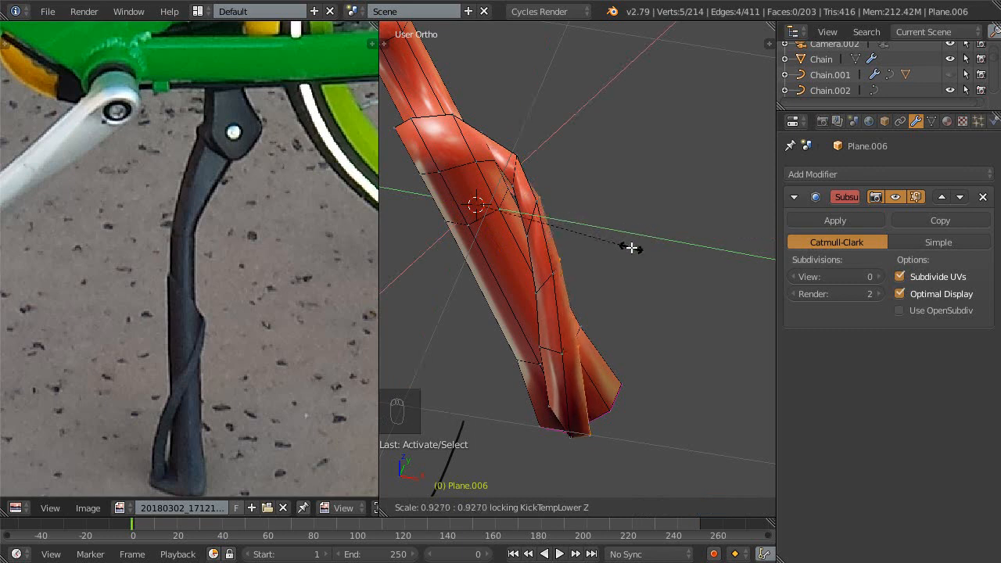
middle_click_drag(605, 231, 603, 256)
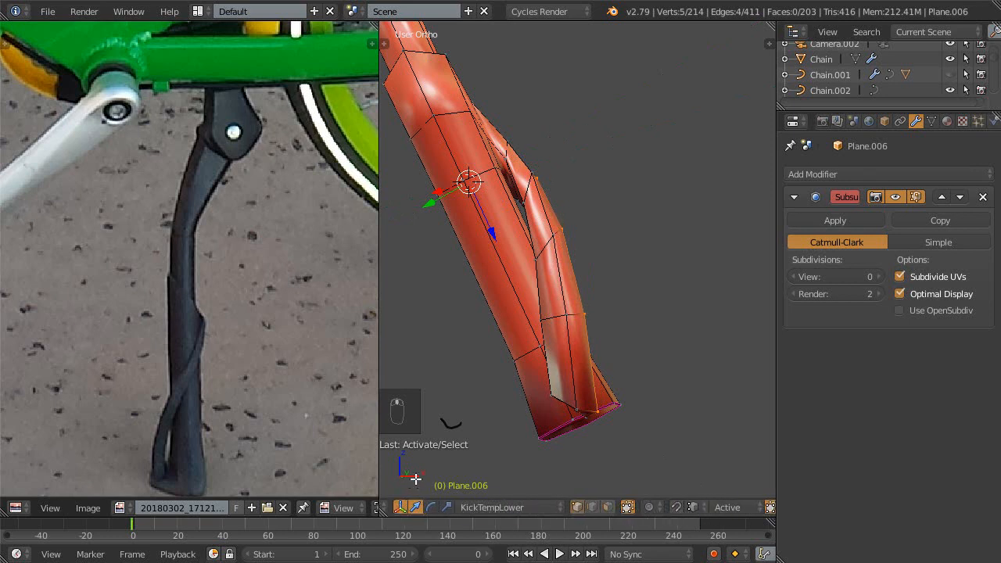
- Scale the lever's vertex chain slightly inward with KickTempLower Z locked and shift it along a KickTempLower axis
middle_click_drag(562, 216, 625, 271)
key("s")
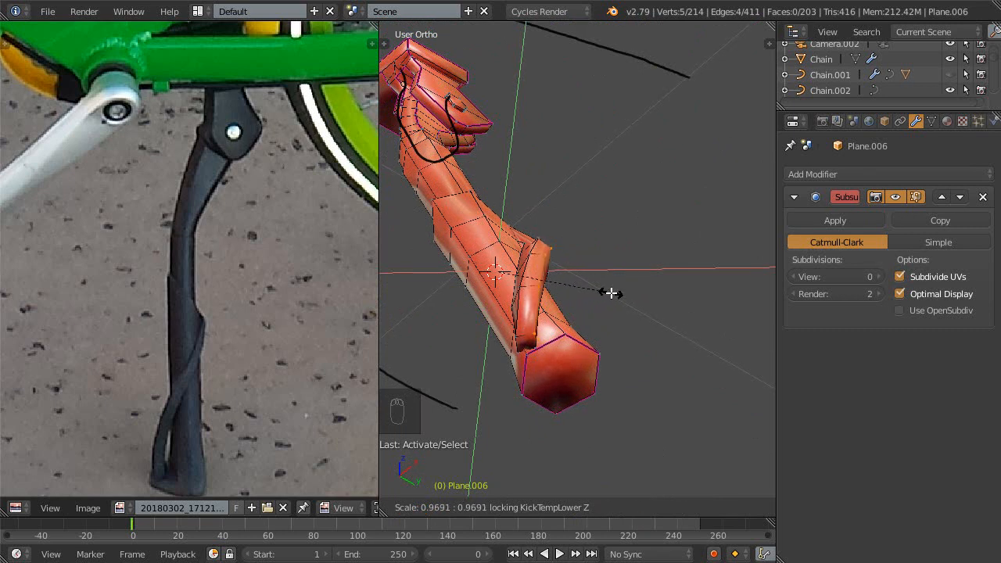
left_click(606, 294)
middle_click_drag(606, 294, 517, 319)
scroll(559, 277, "up", 2)
middle_click_drag(558, 277, 528, 273, "shift")
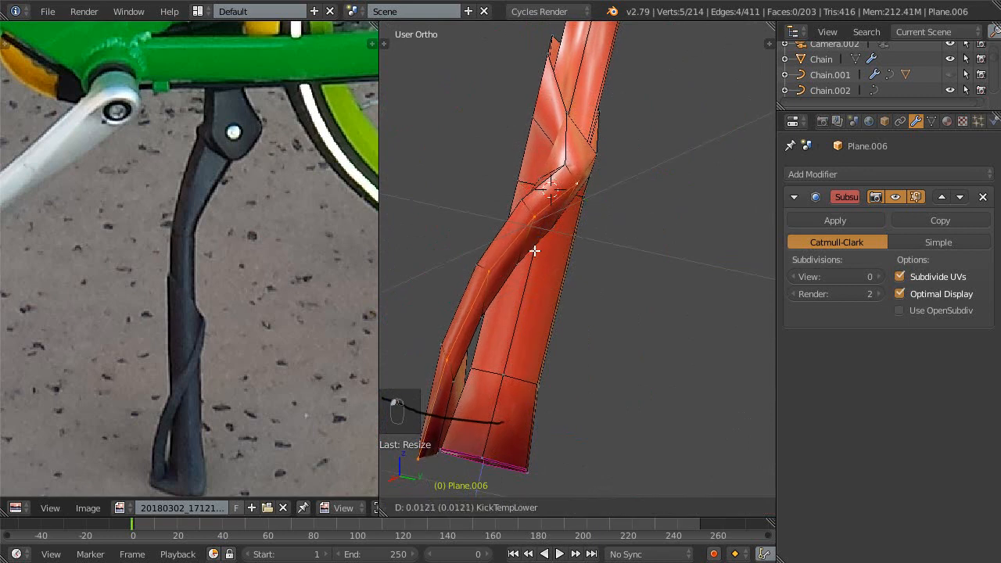
middle_click_drag(534, 303, 579, 220)
- Restore subdivision level 3, leave Edit Mode and inspect the smoothed lever down to the foot
key("ctrl+3")
key("Tab")
middle_click_drag(555, 294, 535, 192)
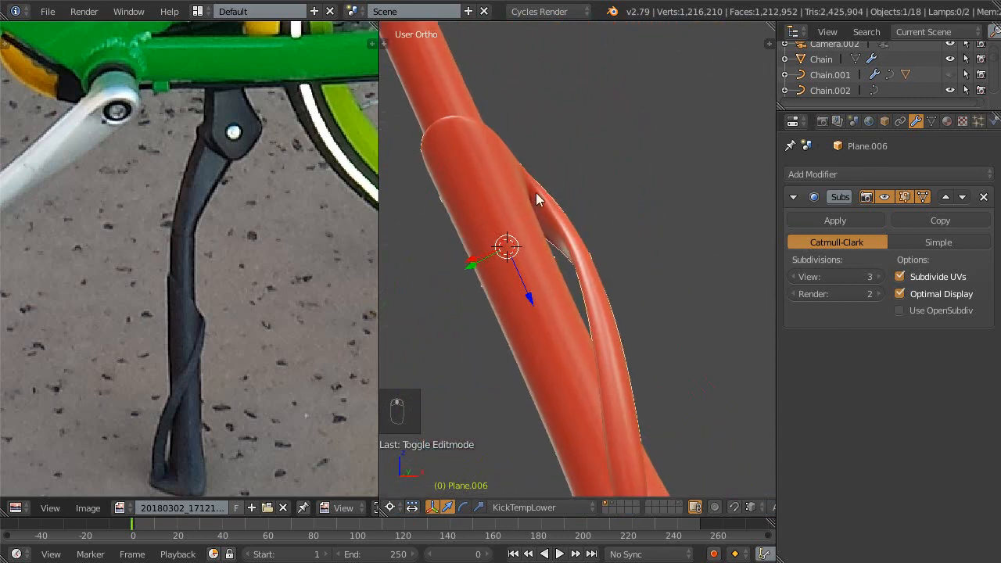
middle_click_drag(568, 303, 588, 348)
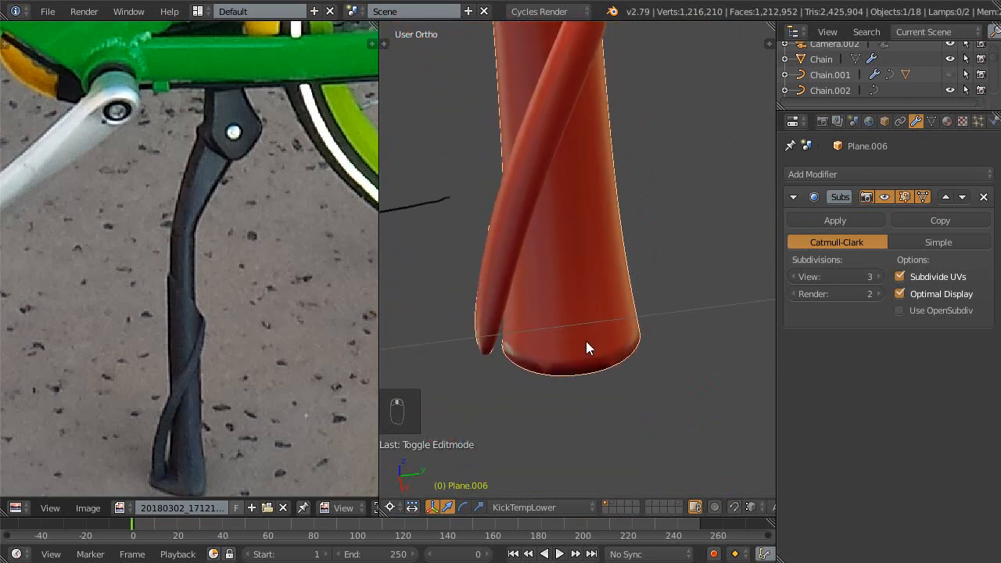
middle_click_drag(579, 240, 548, 242)
- Save the file and inspect the slanted sleeve opening on the kickstand leg from several sides
right_click(593, 285)
key("ctrl+a")
left_click(578, 324)
key("ctrl+s")
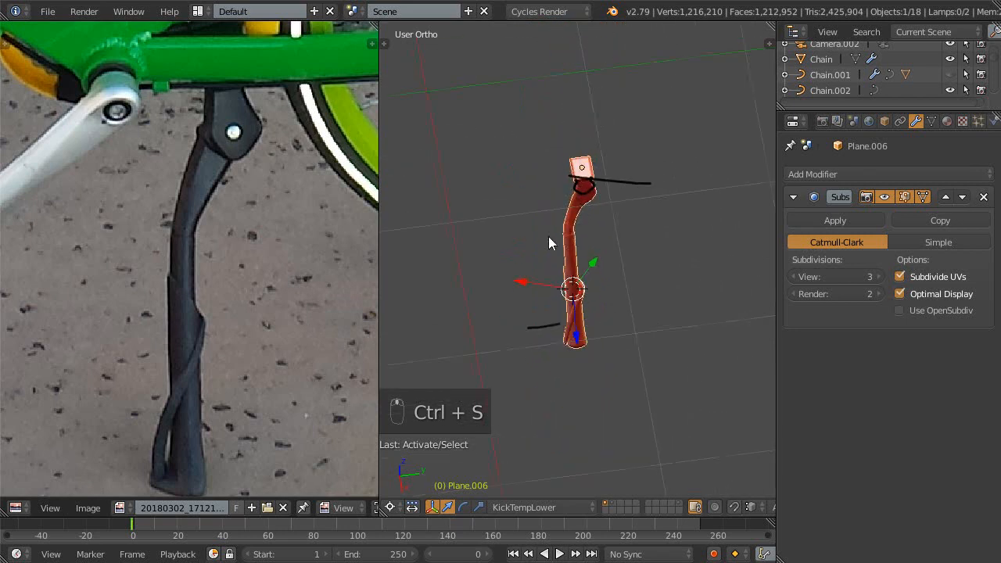
middle_click_drag(616, 170, 510, 162)
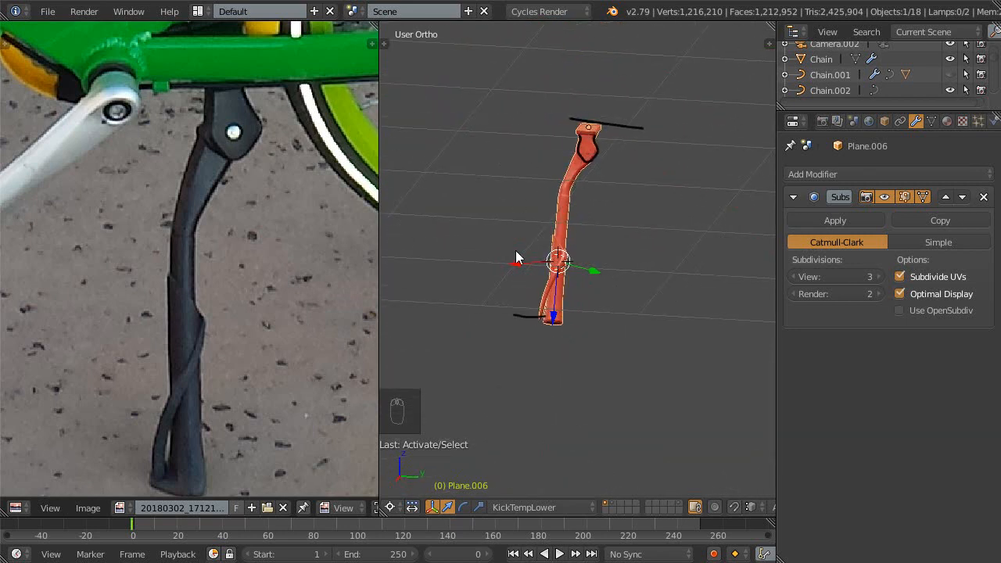
scroll(516, 256, "up", 7)
scroll(540, 305, "up", 1)
middle_click_drag(544, 319, 541, 402, "shift")
middle_click_drag(545, 283, 522, 270)
middle_click_drag(525, 316, 566, 341)
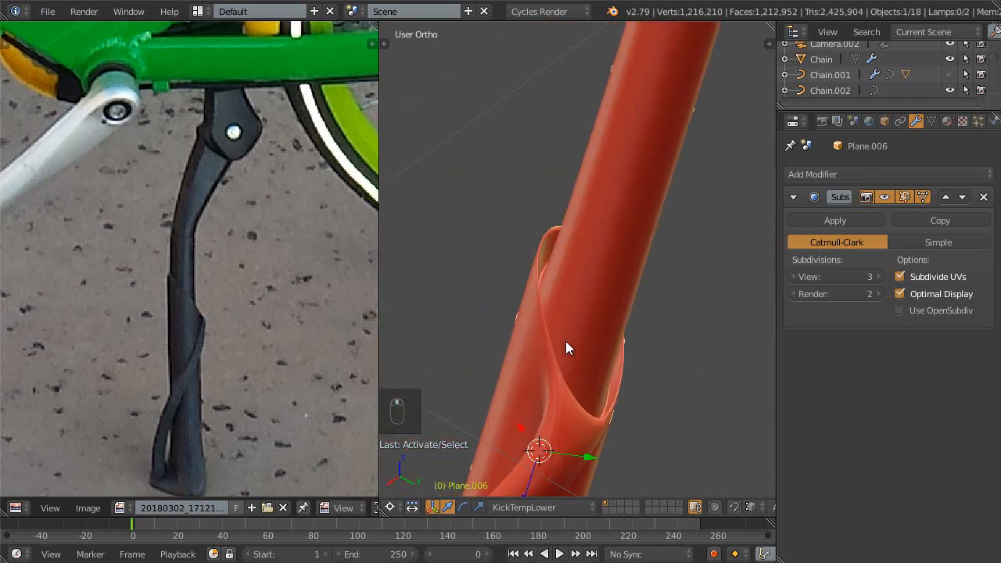
- In Edit Mode with the view maximized, slide the six-edge loop inside the slanted sleeve rim up along the leg
key("Tab")
mouse_move(526, 287)
middle_mouse_down()
mouse_move(548, 326)
mouse_move(601, 335)
mouse_move(526, 329)
mouse_move(517, 427)
mouse_move(536, 404)
mouse_move(438, 388)
mouse_move(563, 370)
mouse_move(527, 409)
mouse_move(584, 362)
mouse_move(570, 358)
mouse_move(567, 331)
mouse_move(540, 381)
middle_mouse_up()
key("z")
key("ctrl+0")
key("ctrl+3")
key("z")
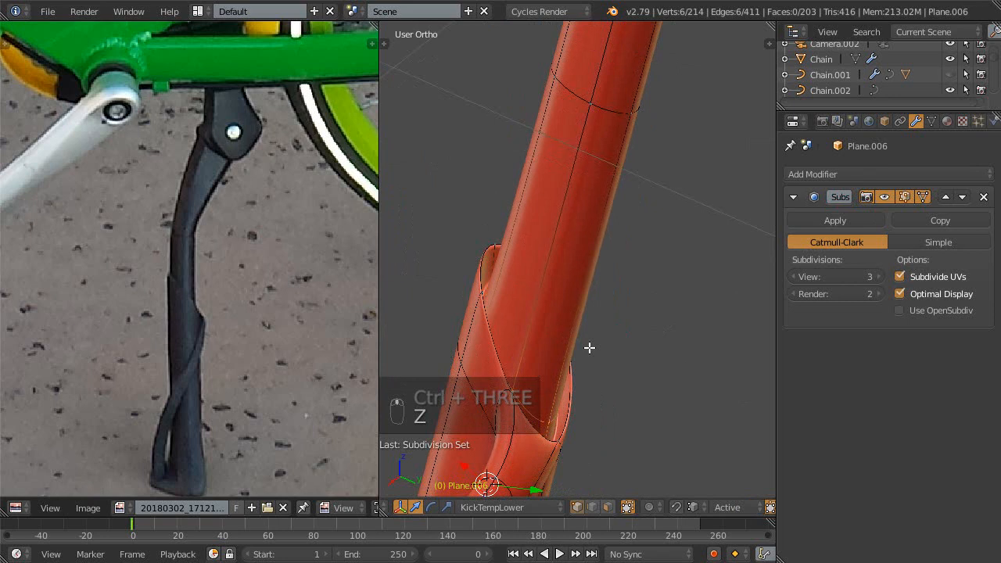
key("shift+space")
middle_click_drag(547, 302, 597, 339)
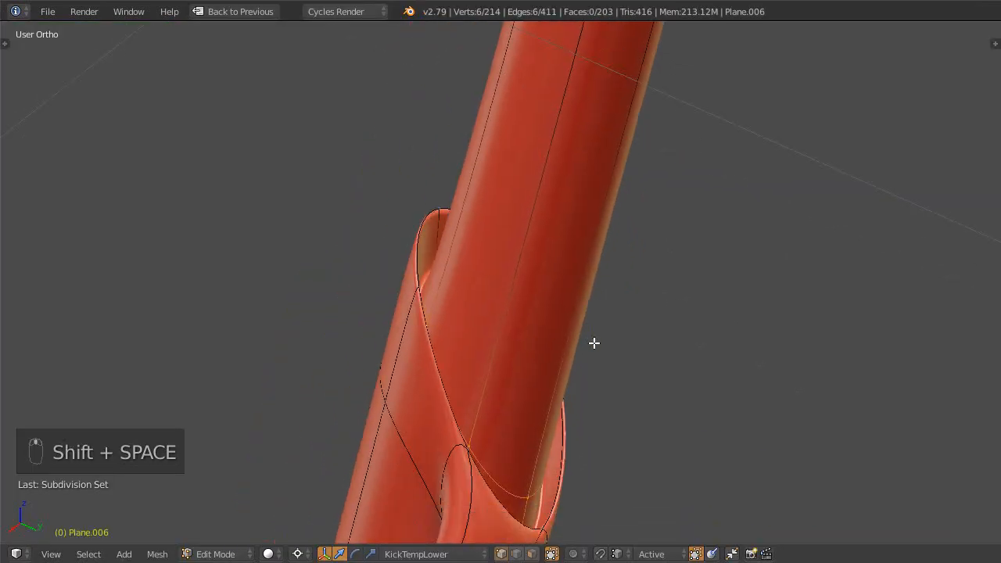
key("g")
key("g")
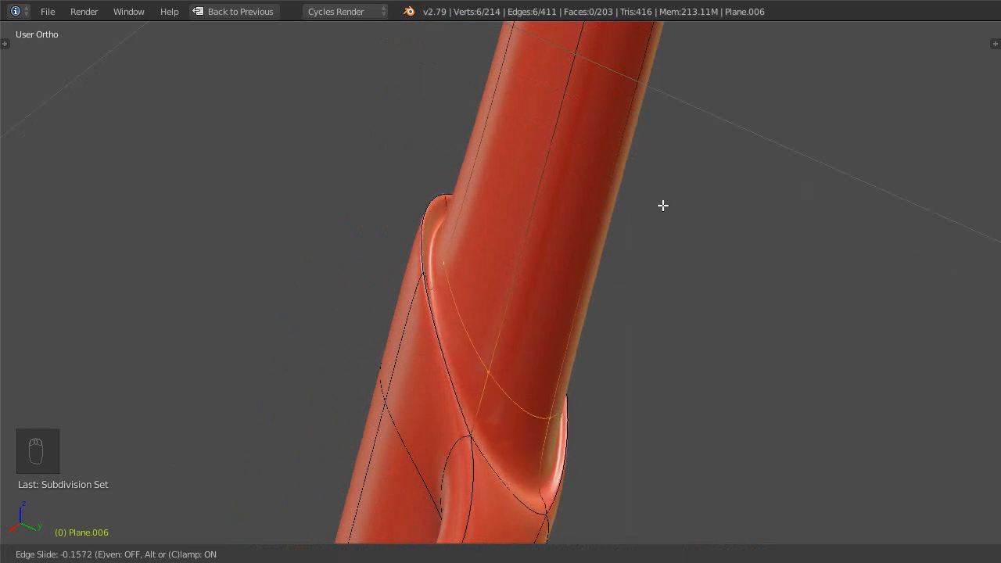
left_click(667, 146)
middle_click_drag(667, 146, 587, 320)
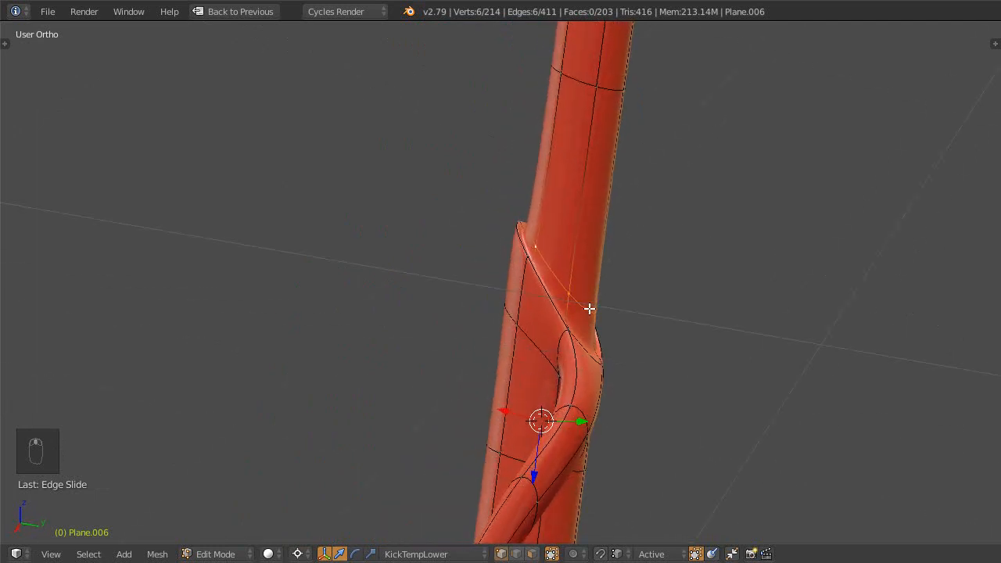
- Set subdivision level 0 and add a loop cut around the leg's flared foot, close to its bottom rim
key("Tab")
middle_click_drag(552, 185, 552, 319)
middle_click_drag(545, 412, 569, 278)
key("Tab")
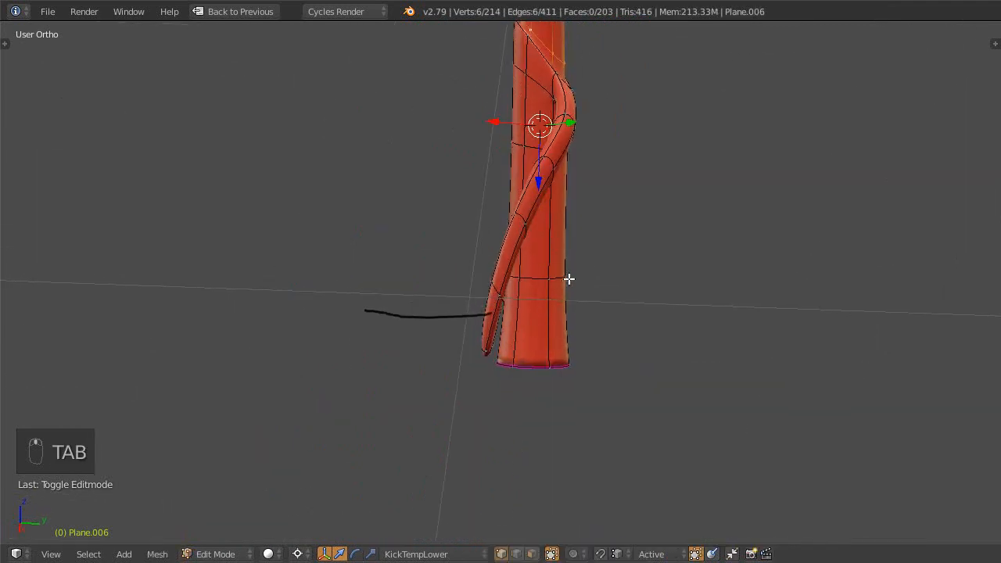
key("ctrl+0")
middle_click_drag(554, 320, 561, 302)
key("ctrl+r")
key("ctrl+r")
left_click(570, 329)
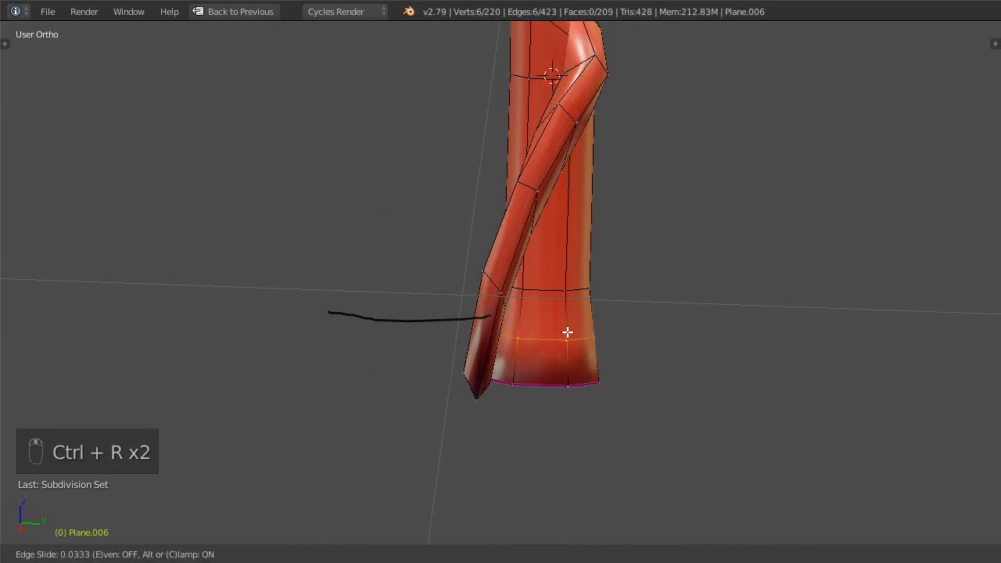
key("Escape")
- Slide the two-vertex edge at the lever's lower tip slightly up along the lever and save the file
middle_click_drag(565, 359, 509, 334)
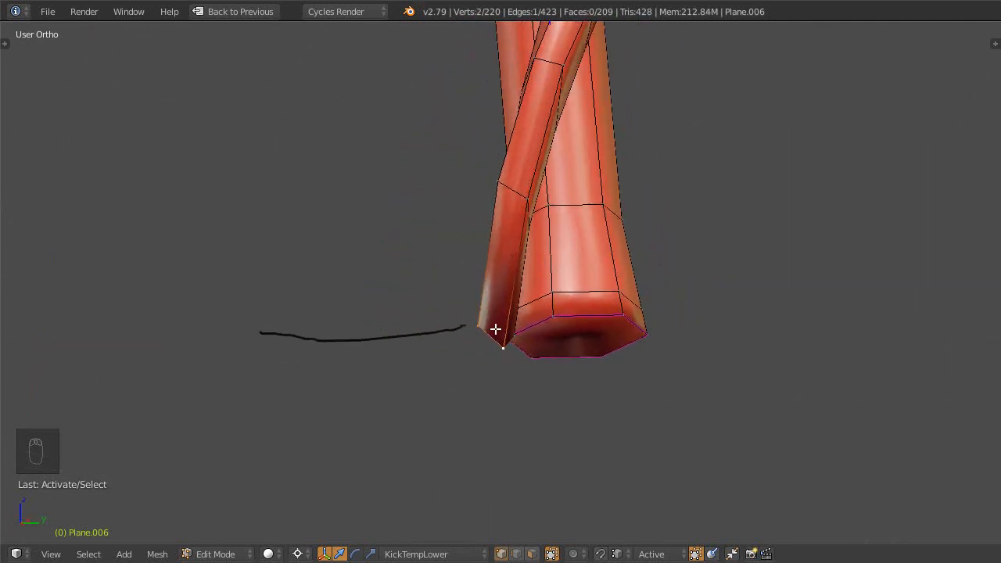
key("g")
key("g")
left_click(505, 316)
middle_click_drag(505, 316, 662, 364)
key("ctrl+s")
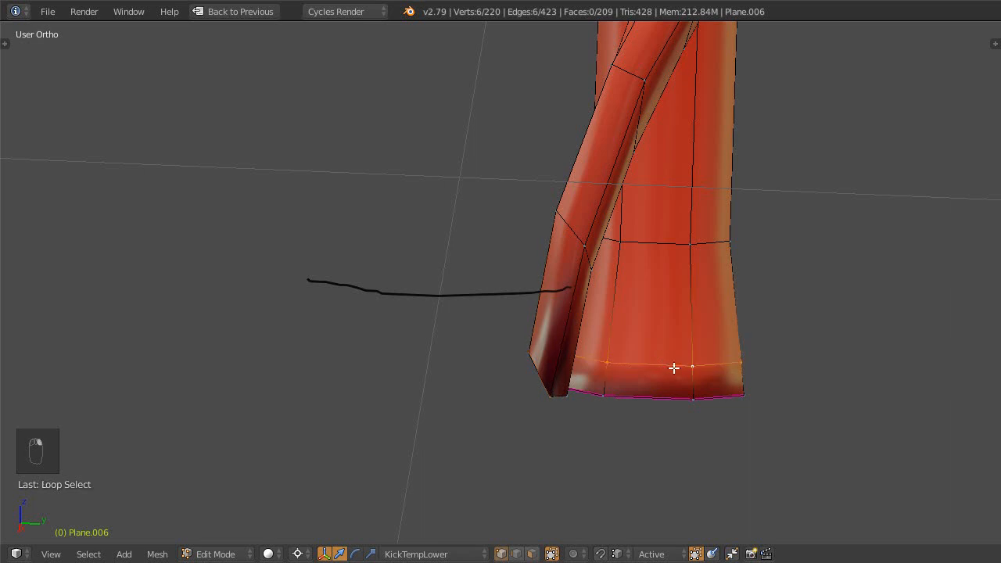
- Slide the foot's new edge loop toward the bottom rim, restore subdivision level 3 and bring back the reference photo
key("g")
key("g")
left_click(668, 384)
middle_click_drag(669, 384, 672, 280)
key("ctrl+3")
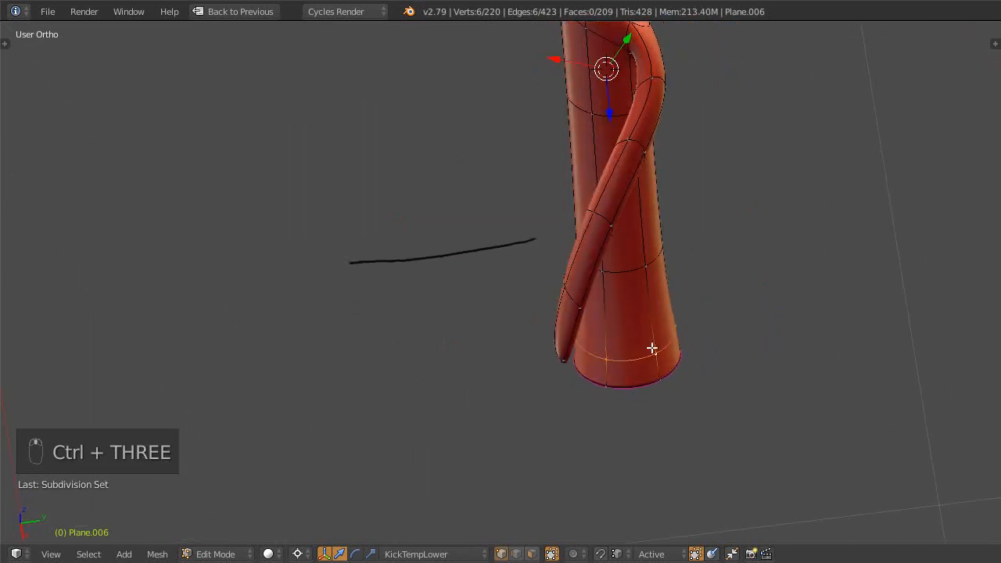
key("shift+space")
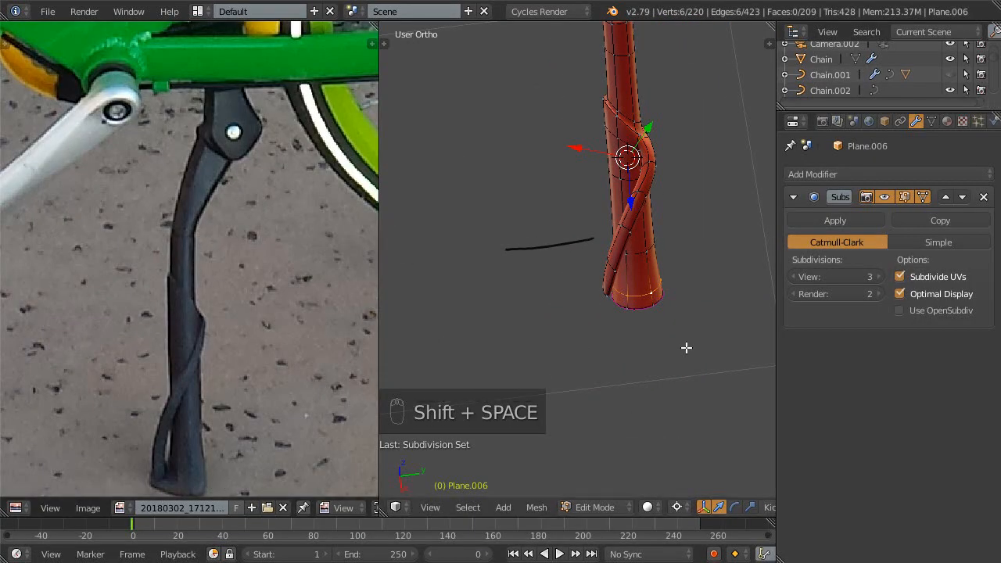
- In face select mode, select the two faces at the foot's base beneath the lever and extrude them outward as a lip
key("shift+space")
scroll(648, 346, "up", 2)
mouse_move(649, 341)
middle_mouse_down()
mouse_move(732, 245)
mouse_move(525, 367)
mouse_move(636, 337)
middle_mouse_up()
key("ctrl+Tab")
left_click(509, 391)
left_click(561, 342)
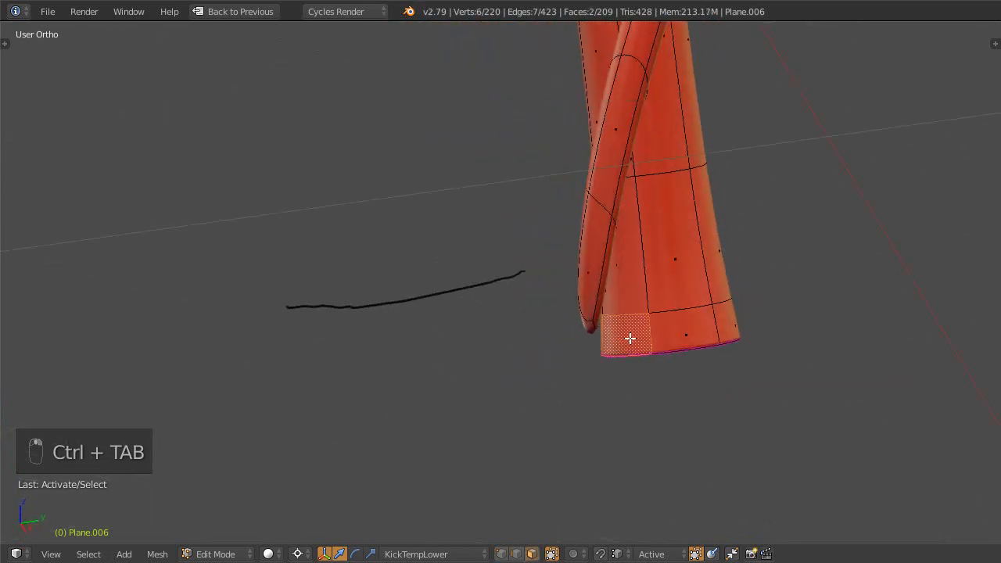
key("e")
left_click(558, 360)
mouse_move(559, 360)
middle_mouse_down()
mouse_move(572, 420)
mouse_move(633, 305)
mouse_move(709, 262)
mouse_move(753, 297)
mouse_move(658, 320)
mouse_move(567, 410)
middle_mouse_up()
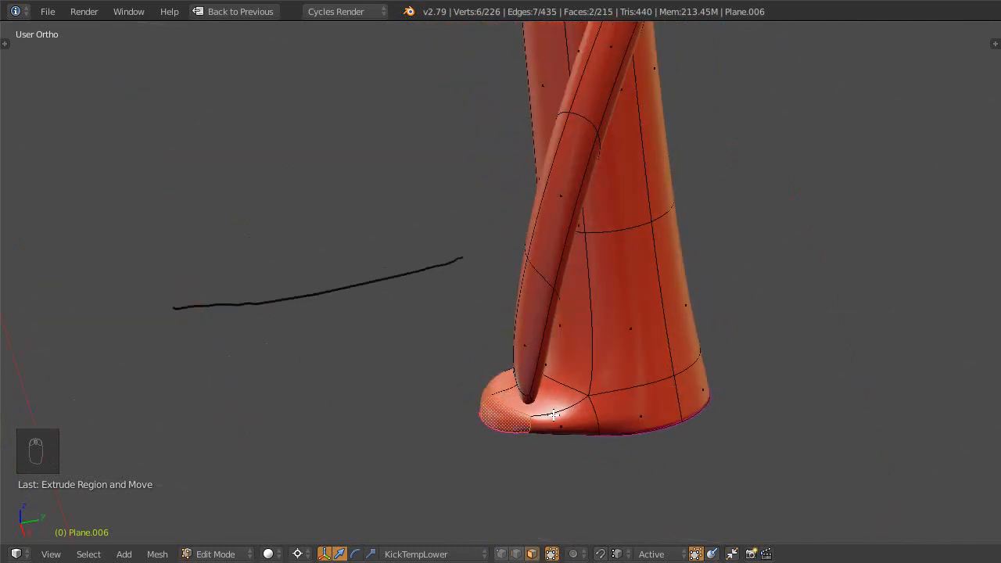
- Add a loop cut around the foot's extruded lip, between its outer faces and the leg
key("ctrl+r")
left_click(559, 417)
left_click(560, 422)
mouse_move(580, 444)
middle_mouse_down()
mouse_move(583, 460)
mouse_move(651, 334)
middle_mouse_up()
mouse_move(666, 393)
middle_mouse_down()
mouse_move(670, 386)
mouse_move(623, 364)
mouse_move(563, 384)
mouse_move(587, 316)
mouse_move(573, 348)
middle_mouse_up()
- Delete the end face at the lower tip of the lever to open it
key("ctrl+Tab")
left_click(582, 332)
right_click(577, 336)
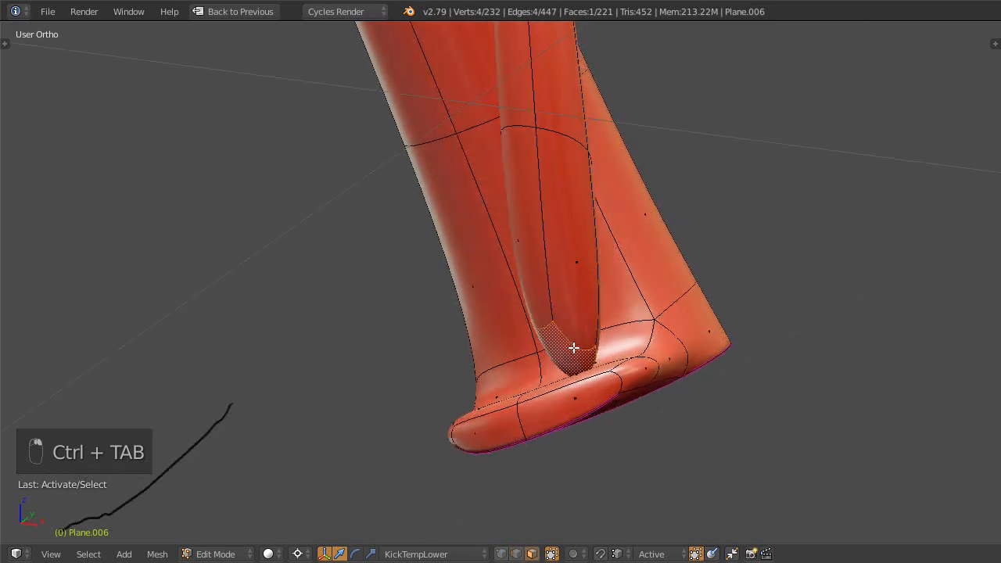
key("x")
left_click(587, 324)
mouse_move(592, 315)
middle_mouse_down()
mouse_move(670, 320)
mouse_move(616, 267)
mouse_move(555, 396)
mouse_move(558, 354)
middle_mouse_up()
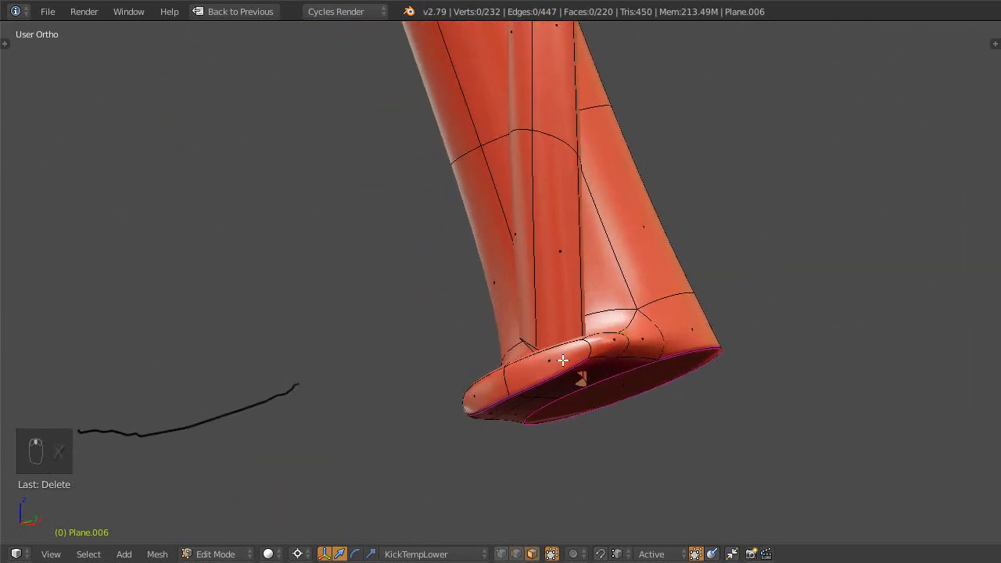
- Set subdivision level 0 and, in vertex select mode, raise the lever's two bottom vertices out of the foot's lip
key("ctrl+0")
middle_click_drag(563, 394, 509, 286)
key("ctrl+Tab")
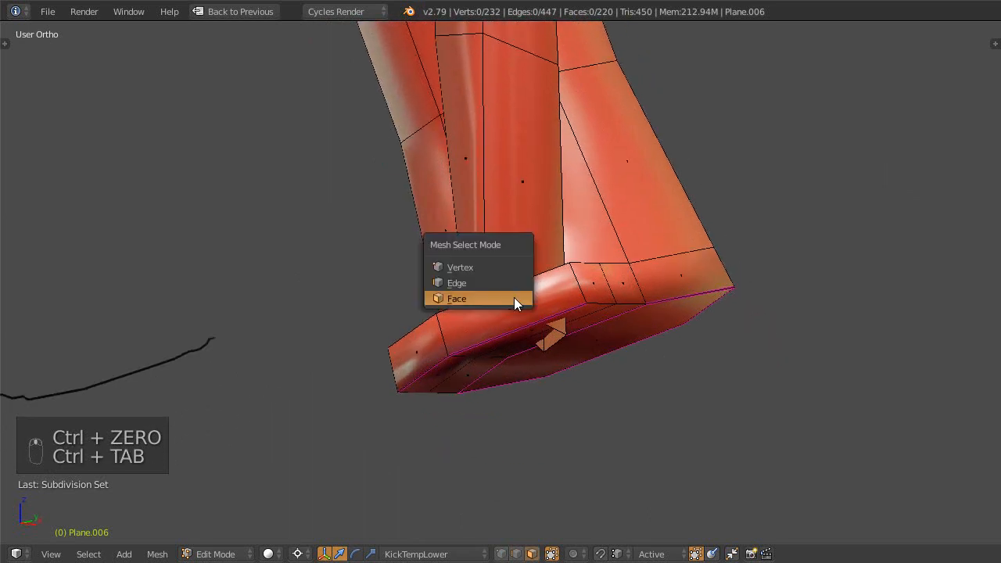
key("Up")
key("Up")
key("Return")
right_click(565, 334)
mouse_move(550, 357)
middle_mouse_down()
mouse_move(563, 346)
mouse_move(535, 367)
middle_mouse_up()
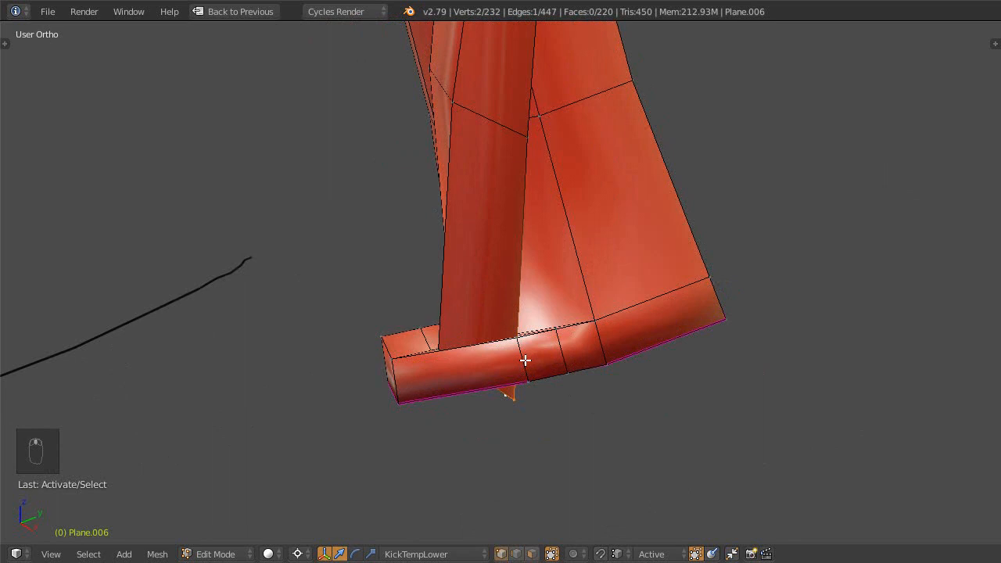
key("g")
left_click(535, 317)
- Select the open four-vertex loop at the lever's lower end and scale it
mouse_move(535, 316)
middle_mouse_down()
mouse_move(608, 295)
mouse_move(547, 309)
mouse_move(576, 310)
mouse_move(560, 317)
mouse_move(570, 324)
mouse_move(592, 313)
mouse_move(445, 305)
mouse_move(505, 273)
mouse_move(503, 317)
mouse_move(591, 312)
middle_mouse_up()
right_click(559, 312, "alt")
key("s")
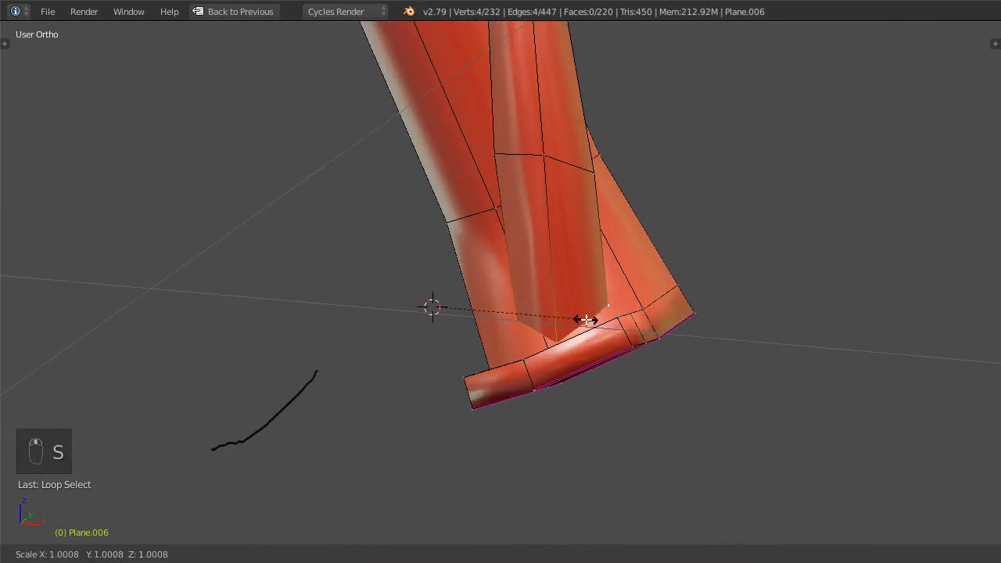
left_click(583, 323)
middle_click_drag(583, 323, 501, 287)
- Move the lever's open end loop along the KickTempLower Z axis and nudge it into place just above the foot's lip
left_click_drag(459, 376, 482, 423)
middle_click_drag(518, 382, 588, 457)
middle_click_drag(484, 374, 513, 307)
middle_click_drag(440, 404, 494, 432)
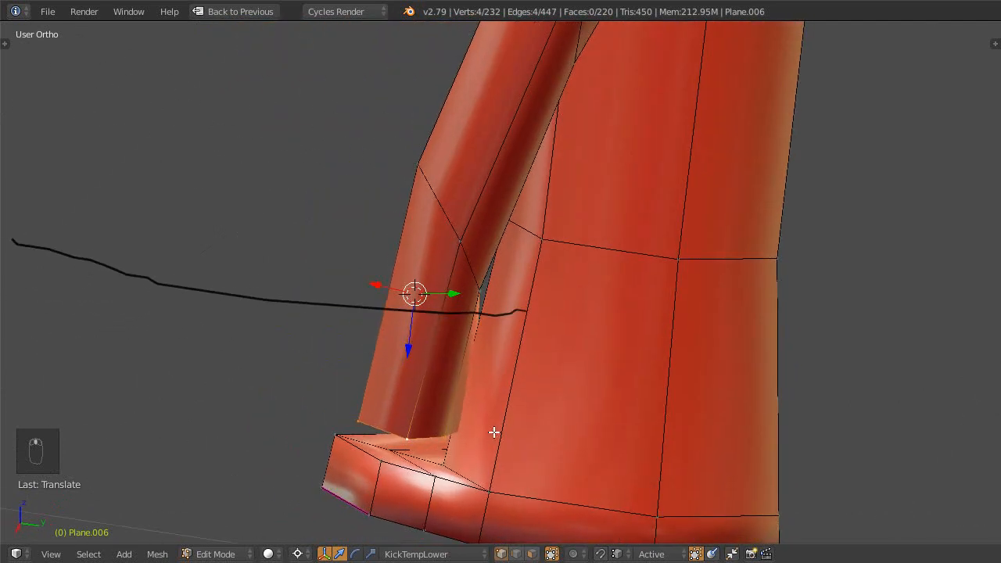
key("g")
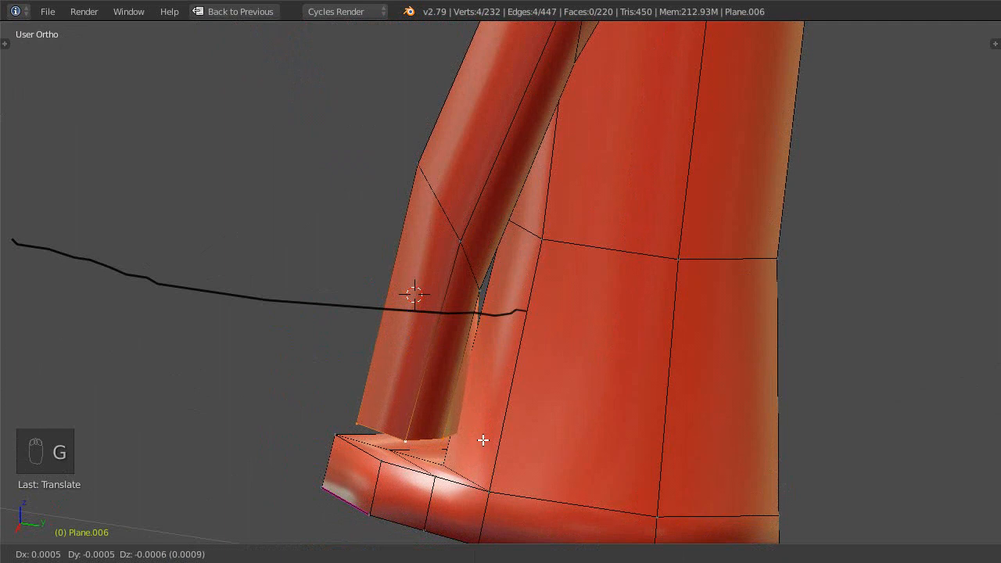
left_click(443, 446)
middle_click_drag(444, 445, 625, 442)
- In face select mode, select the two outer faces of the foot's lip and move them outward with KickTempLower Z locked
key("ctrl+Tab")
key("f")
right_click(474, 441, "shift")
middle_click_drag(474, 440, 475, 464)
key("g")
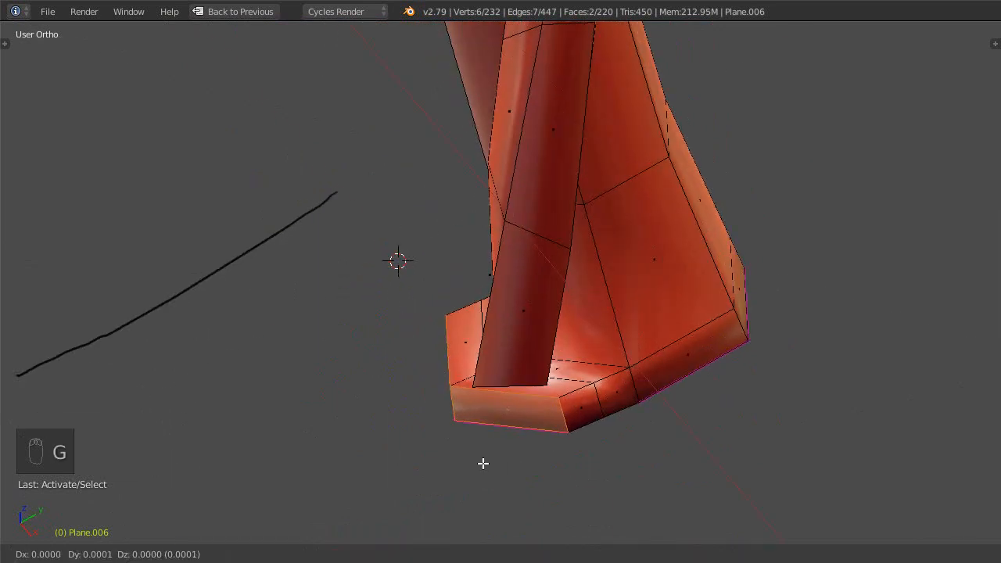
left_click(436, 474)
middle_click_drag(449, 369, 658, 386)
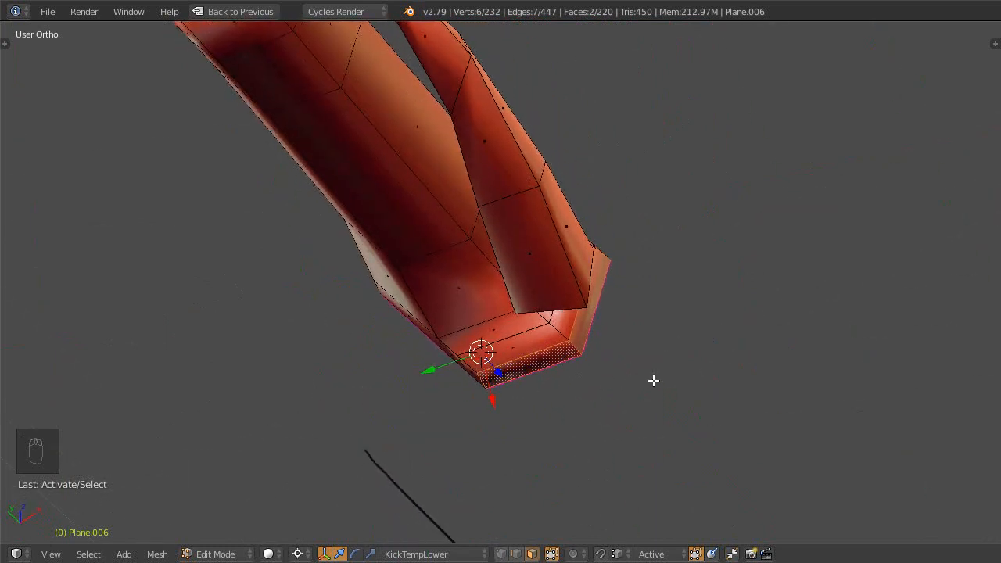
key("g")
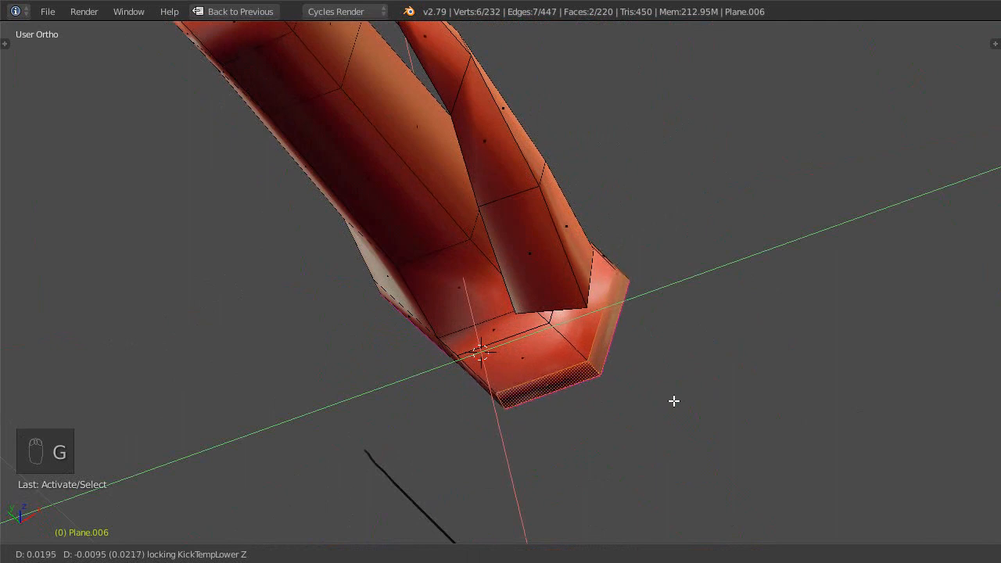
left_click(675, 400)
middle_click_drag(693, 391, 552, 380)
- Set subdivision level 3 and, in edge select mode, select four edges on the foot lip's underside rim and raise their Mean Crease
key("ctrl+3")
scroll(442, 323, "up", 3)
middle_click_drag(559, 344, 702, 268, "shift")
key("ctrl+Tab")
left_click(565, 287)
right_click(594, 293)
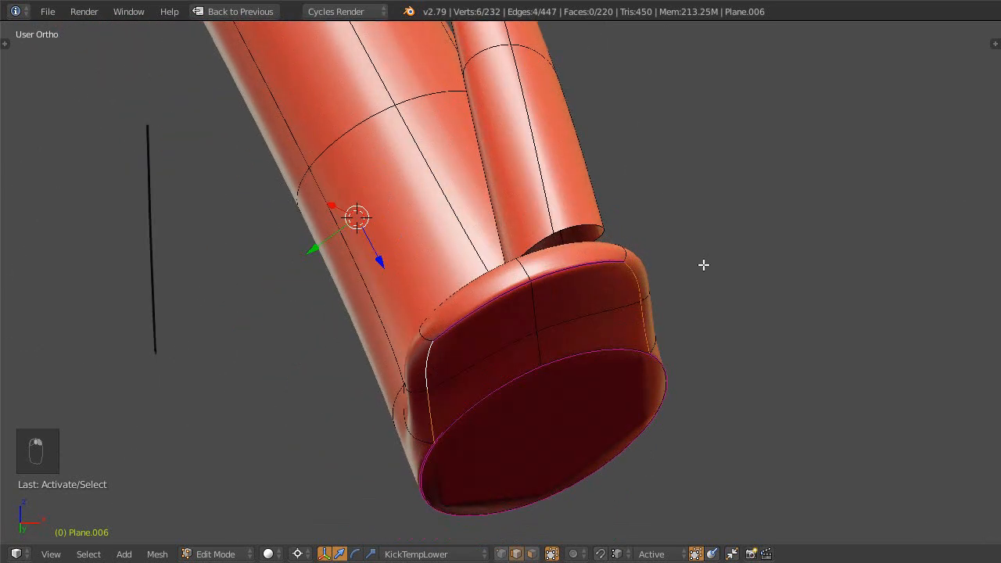
key("n")
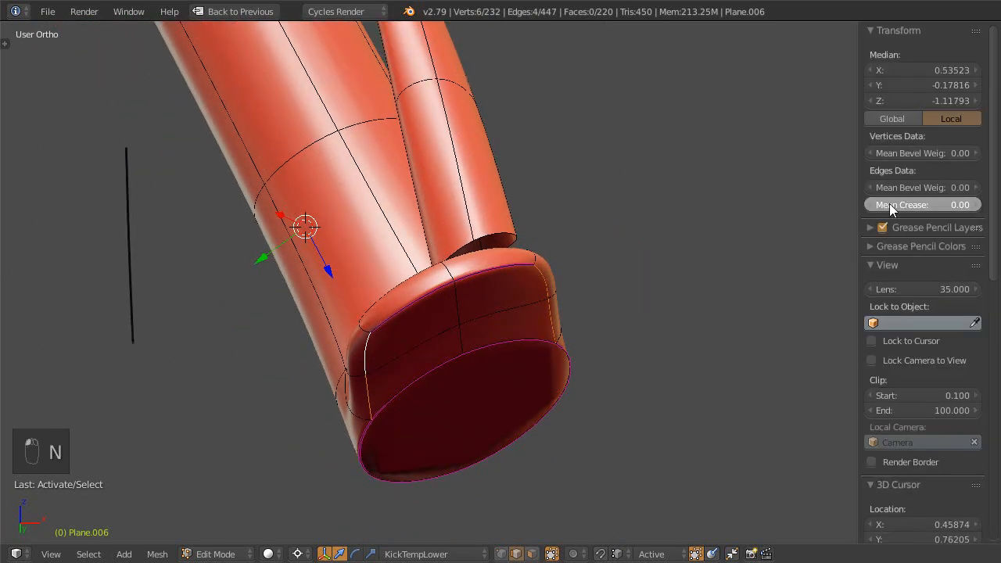
left_click_drag(889, 203, 977, 204)
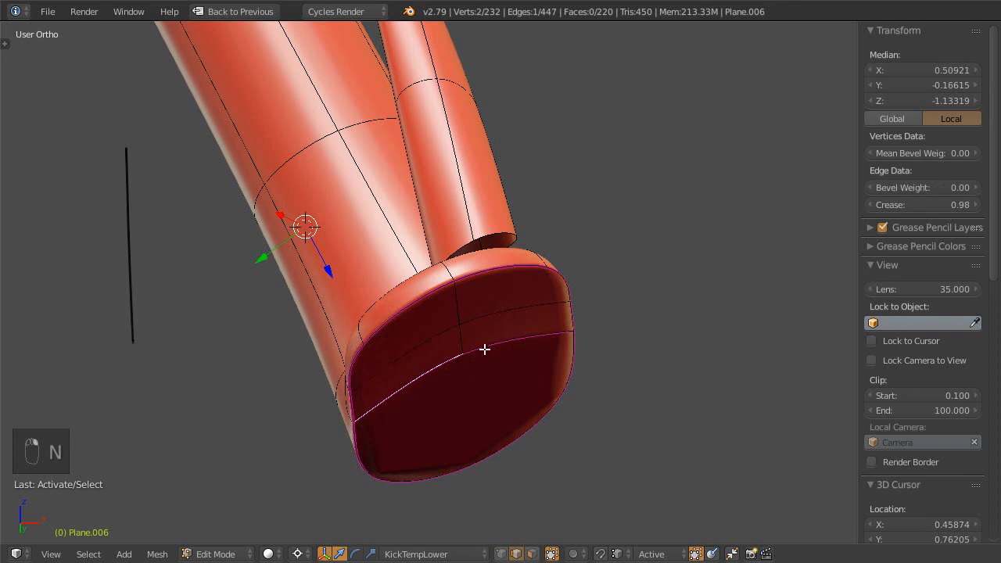
- Save the work over the existing Bicycle.blend file
mouse_move(555, 356)
middle_mouse_down()
mouse_move(538, 370)
mouse_move(599, 371)
mouse_move(599, 353)
mouse_move(560, 387)
mouse_move(569, 334)
middle_mouse_up()
middle_click_drag(570, 329, 520, 295, "shift")
key("ctrl+s")
left_click(536, 334)
middle_click_drag(536, 340, 522, 359, "shift")
key("ctrl+Tab")
key("ctrl+s")
left_click(528, 358)
- In face select mode, delete only the face on the foot's underside, keeping its edges
key("ctrl+Tab")
key("Escape")
key("ctrl+Tab")
left_click(538, 381)
left_click(540, 384)
mouse_move(587, 364)
middle_mouse_down()
mouse_move(463, 402)
mouse_move(446, 373)
mouse_move(485, 353)
mouse_move(536, 297)
mouse_move(536, 358)
mouse_move(511, 374)
mouse_move(529, 365)
mouse_move(494, 353)
mouse_move(511, 402)
mouse_move(484, 412)
mouse_move(579, 416)
mouse_move(427, 409)
mouse_move(347, 424)
mouse_move(689, 265)
mouse_move(547, 380)
mouse_move(499, 438)
mouse_move(549, 341)
mouse_move(585, 349)
mouse_move(550, 357)
mouse_move(497, 403)
mouse_move(472, 402)
mouse_move(487, 386)
mouse_move(467, 399)
mouse_move(384, 406)
mouse_move(418, 440)
mouse_move(473, 418)
mouse_move(449, 434)
middle_mouse_up()
key("x")
left_click(487, 351)
- Switch to vertex select mode and save over Bicycle.blend again
key("ctrl+s")
left_click(519, 370)
key("ctrl+Tab")
left_click(480, 405)
key("ctrl+s")
left_click(422, 427)
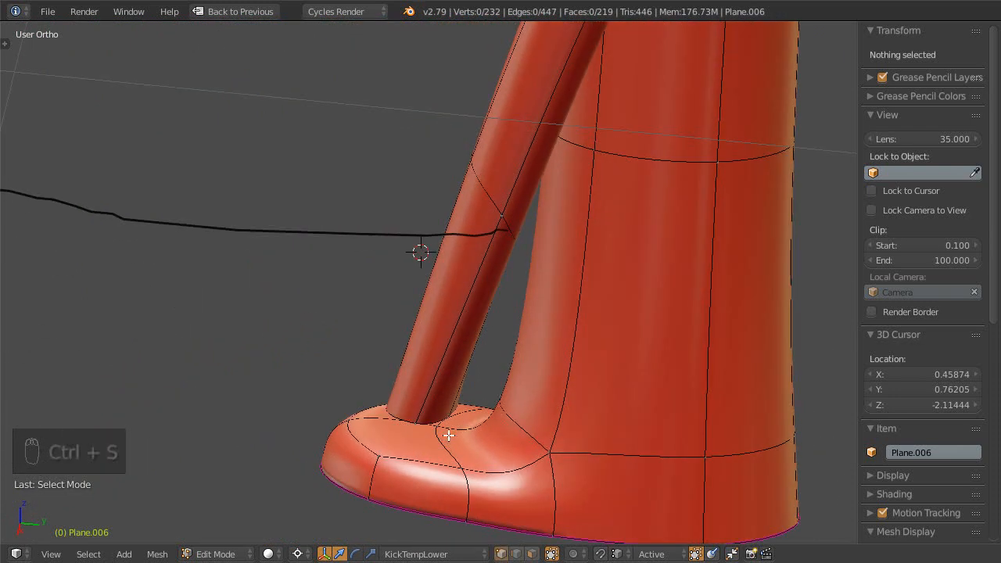
- In face select mode, delete the face on top of the foot's lip directly beneath the lever's open end, keeping its edges
mouse_move(447, 432)
middle_mouse_down()
mouse_move(467, 382)
mouse_move(417, 362)
mouse_move(462, 387)
mouse_move(445, 417)
middle_mouse_up()
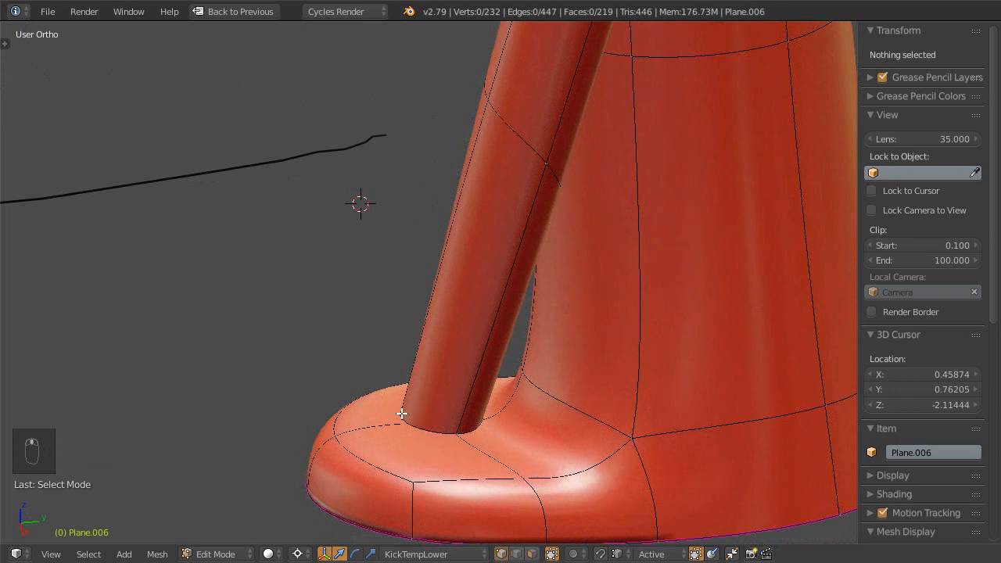
right_click(402, 413, "alt")
middle_click_drag(469, 458, 568, 356)
key("ctrl+Tab")
key("3")
right_click(503, 442)
key("x")
key("x")
left_click(525, 413)
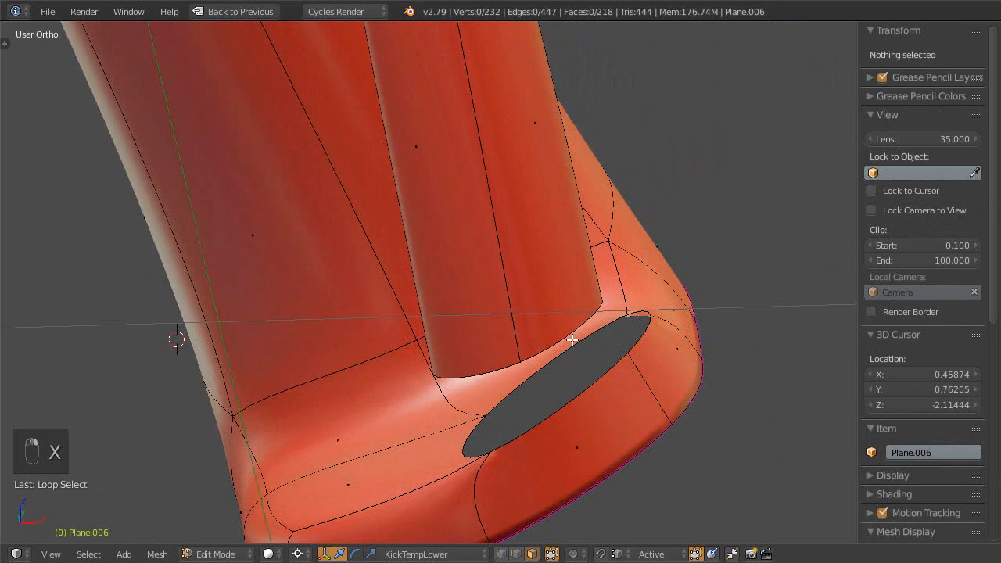
- In edge select mode, select the lever's open end loop and the lip's hole loop and join them with Bridge Edge Loops
key("ctrl+Tab")
left_click(566, 319)
right_click(614, 342, "alt")
middle_click_drag(638, 345, 560, 402)
key("ctrl+e")
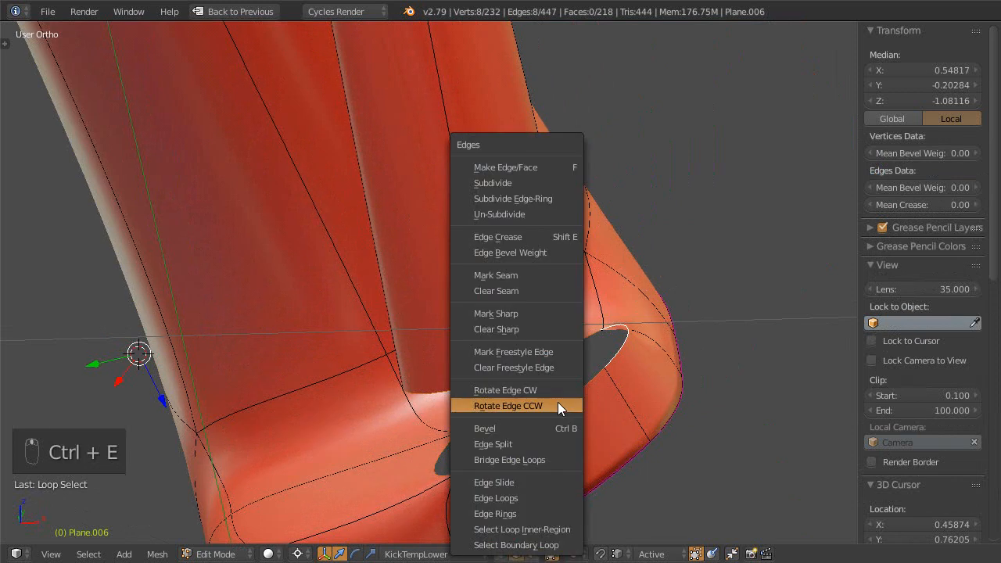
left_click(509, 460)
middle_click_drag(516, 454, 514, 347)
key("KP_5")
middle_click_drag(577, 240, 553, 336)
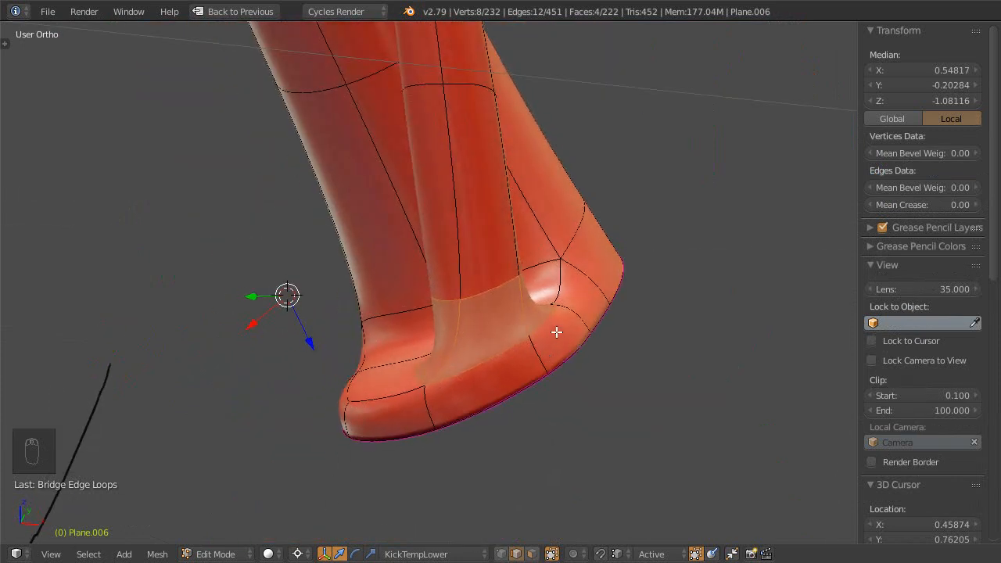
- Examine the bridged joint between lever and lip in both perspective and orthographic views
middle_click_drag(570, 324, 375, 436)
right_click(377, 435)
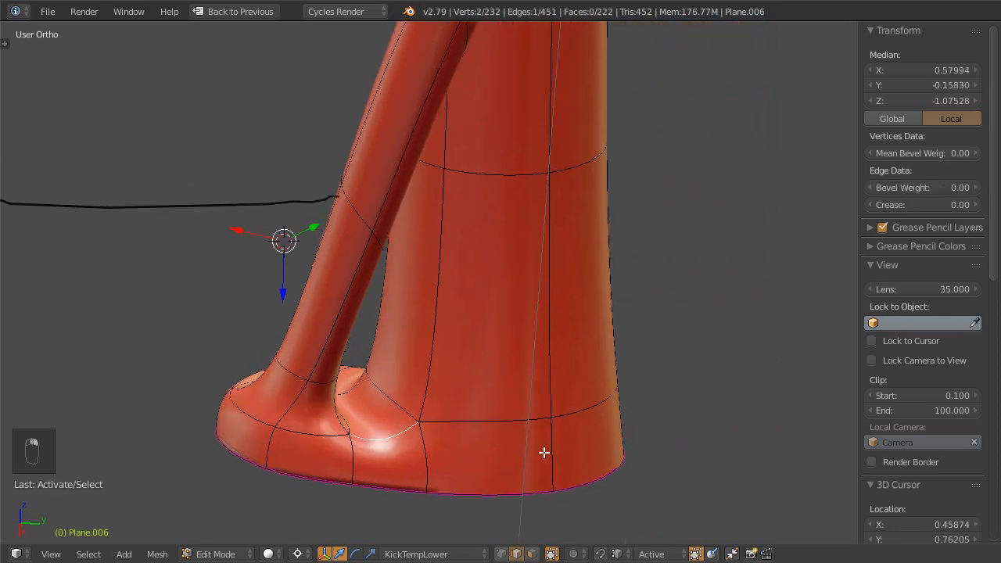
key("KP_5")
key("KP_5")
key("KP_5")
key("KP_5")
key("KP_5")
key("KP_5")
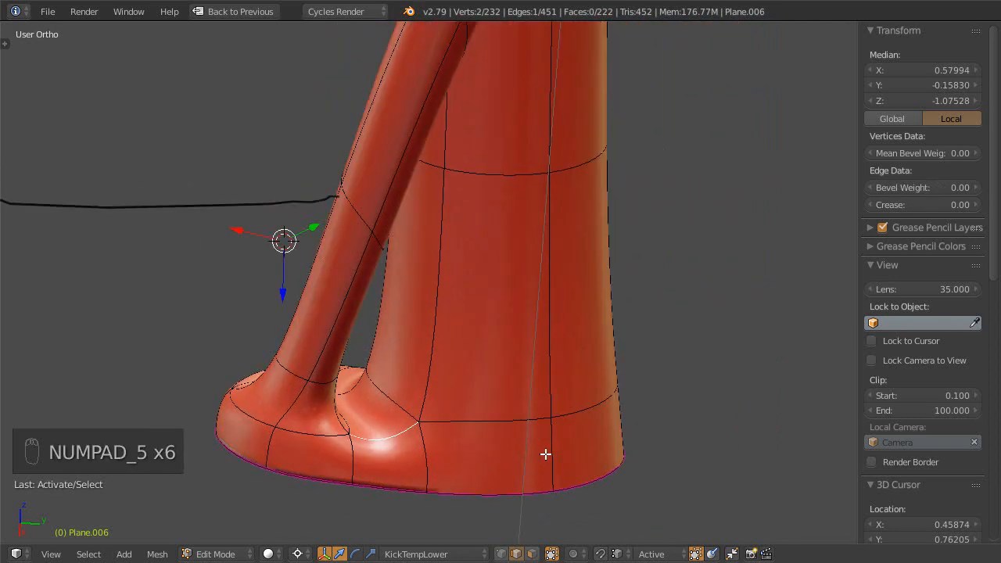
key("KP_5")
middle_click_drag(481, 311, 476, 335)
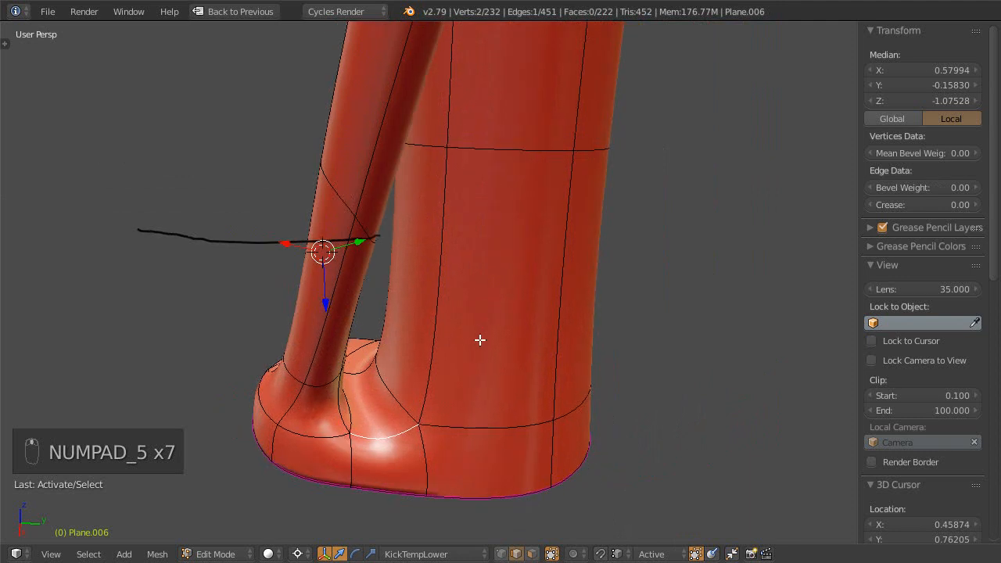
key("KP_5")
middle_click_drag(480, 265, 496, 398, "ctrl")
- Save the file and raise the crease of the lip's top rim edge where it meets the leg
key("ctrl+s")
left_click(453, 312)
left_click_drag(882, 206, 939, 206)
- Select the remaining five edges around the lip's top rim and set their Mean Crease to 0.96
middle_click_drag(626, 352, 447, 381)
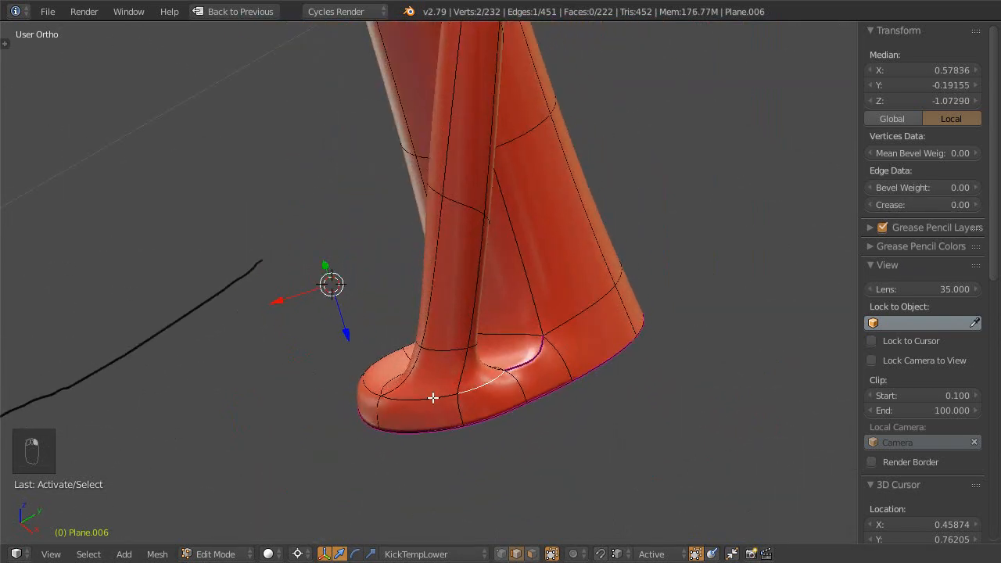
middle_click_drag(373, 392, 435, 382)
right_click(367, 422, "shift")
middle_click_drag(517, 385, 408, 387)
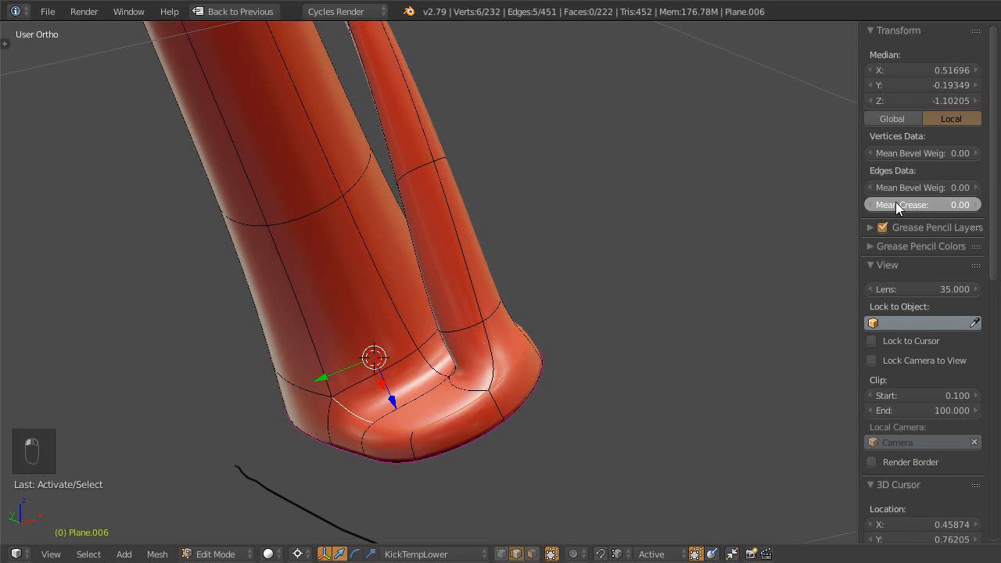
left_click_drag(895, 203, 977, 203)
scroll(639, 355, "down", 1)
middle_click_drag(639, 359, 459, 409)
scroll(491, 324, "down", 1)
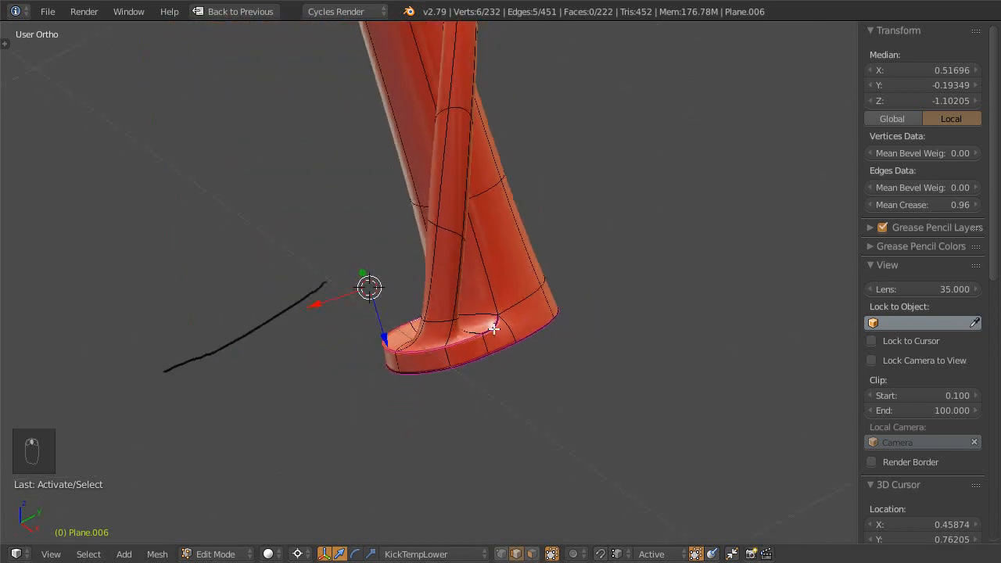
- Leave edit mode, restore the layout with the reference photo, compare the whole kickstand with it, and save over Bicycle.blend
middle_click_drag(494, 329, 455, 347)
middle_click_drag(473, 293, 495, 380)
key("Tab")
middle_click_drag(509, 328, 513, 378)
key("ctrl+s")
key("shift+space")
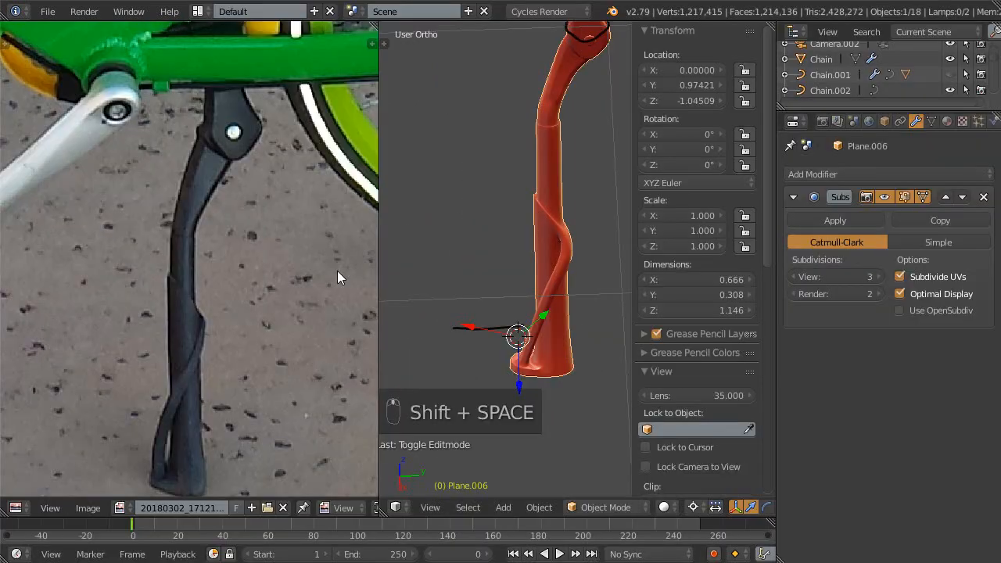
middle_click_drag(562, 281, 539, 316)
key("ctrl+s")
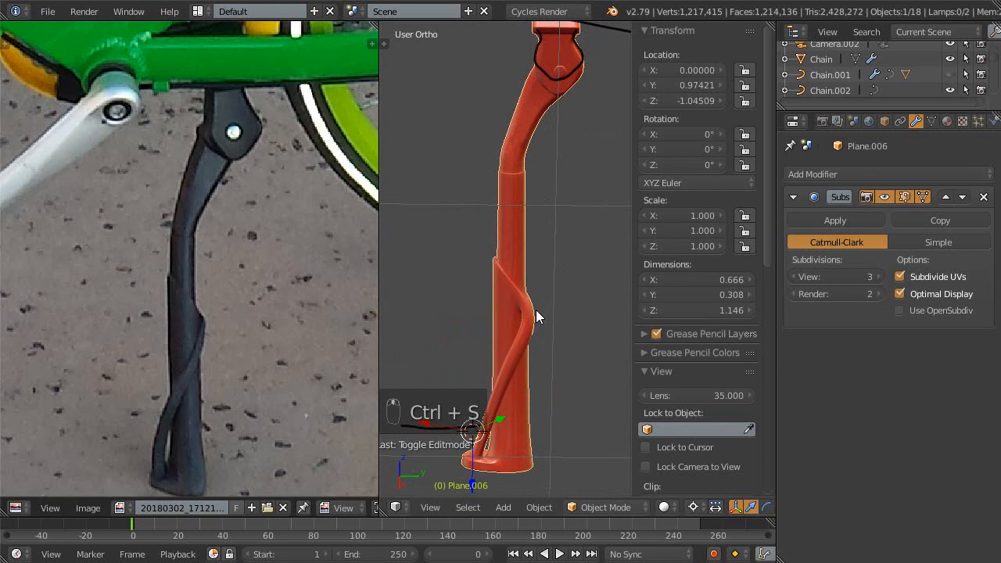
key("ctrl+s")
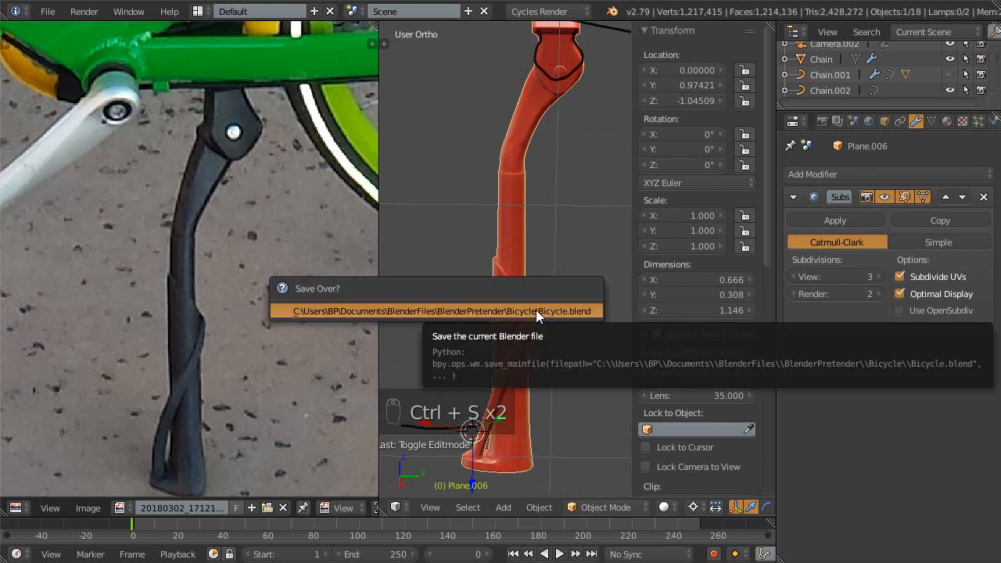
left_click(535, 310)
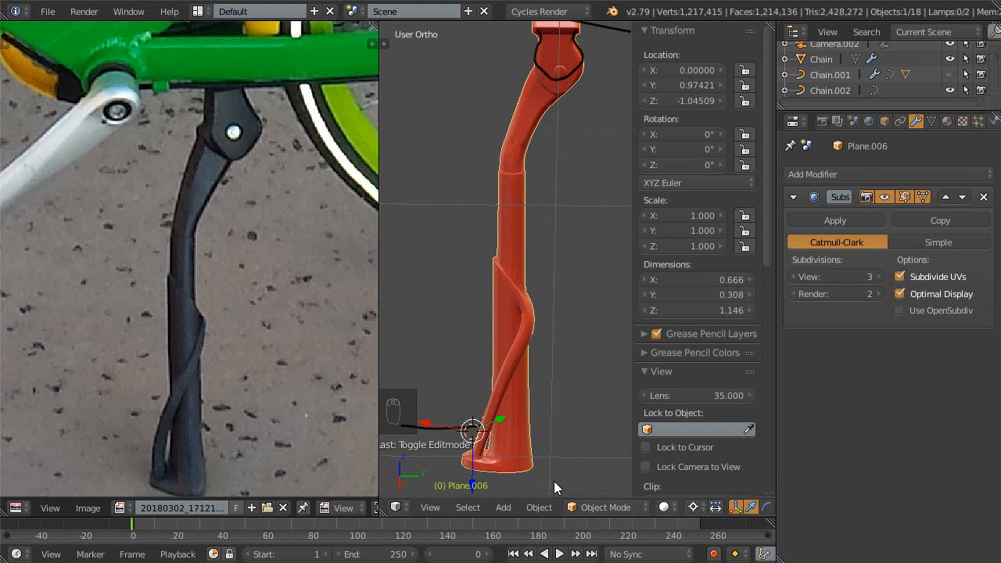
- In edge select mode, select a vertical edge at the leg's base and move it outward about 0.025 with KickTempLower Z locked
middle_click_drag(501, 334, 499, 308, "shift")
scroll(499, 309, "up", 4)
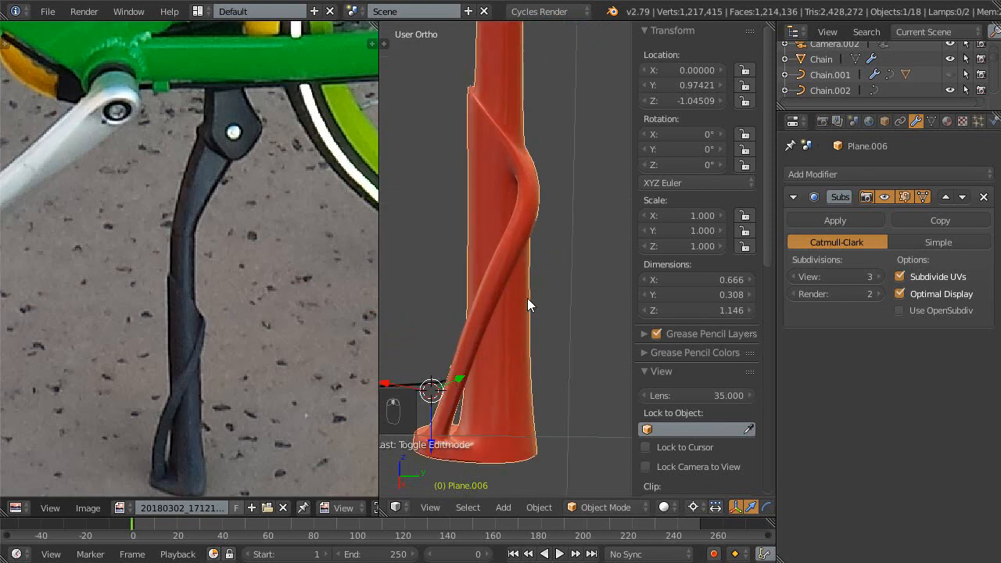
middle_click_drag(550, 394, 505, 358, "shift")
key("Tab")
key("ctrl+Tab")
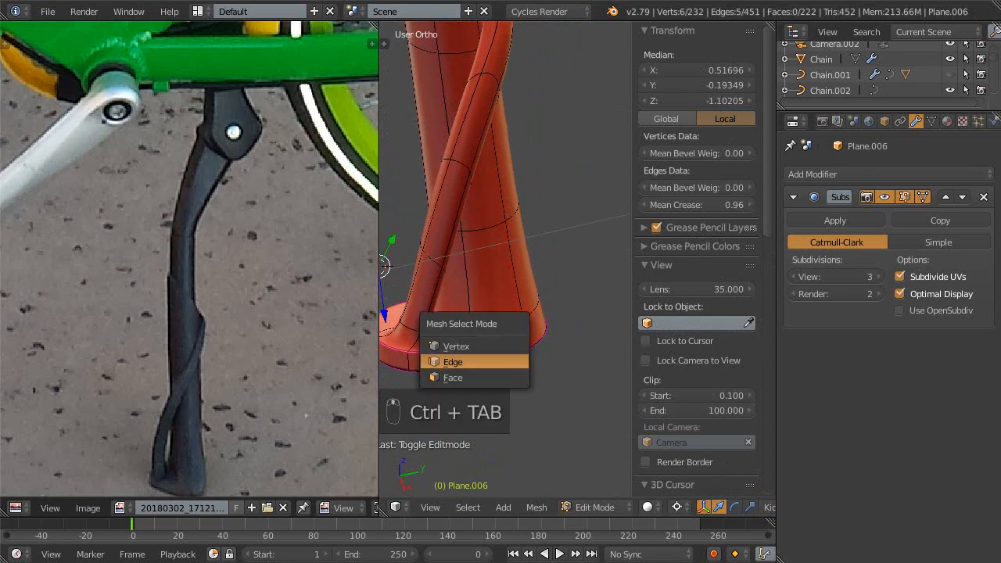
left_click(512, 359)
right_click(524, 355)
middle_click_drag(525, 355, 527, 377)
key("g")
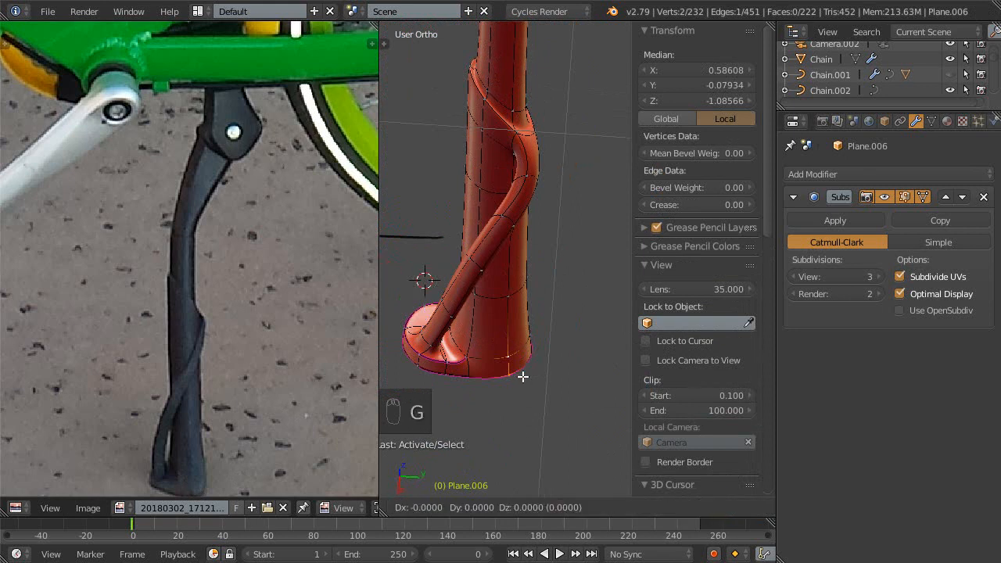
key("shift+z")
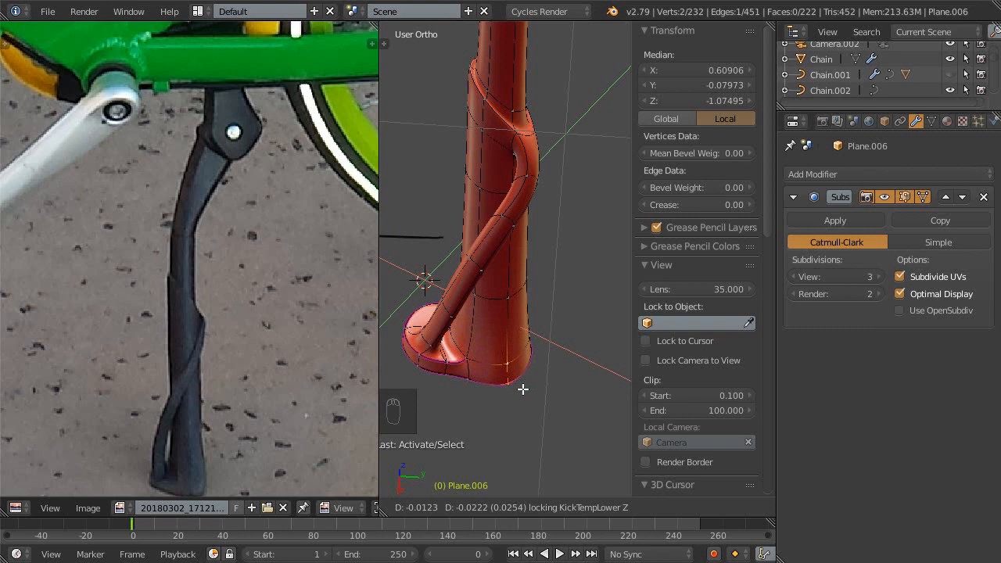
left_click(522, 388)
- Move the neighbouring vertical edge, where the base meets the lip, outward about 0.013 with KickTempLower Z locked
left_click(468, 360)
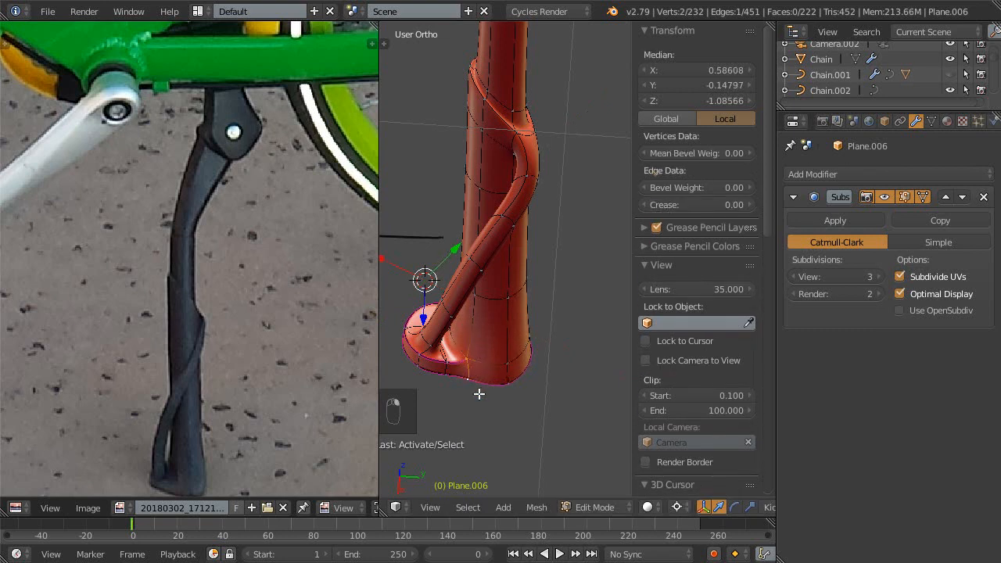
key("g")
key("shift+z")
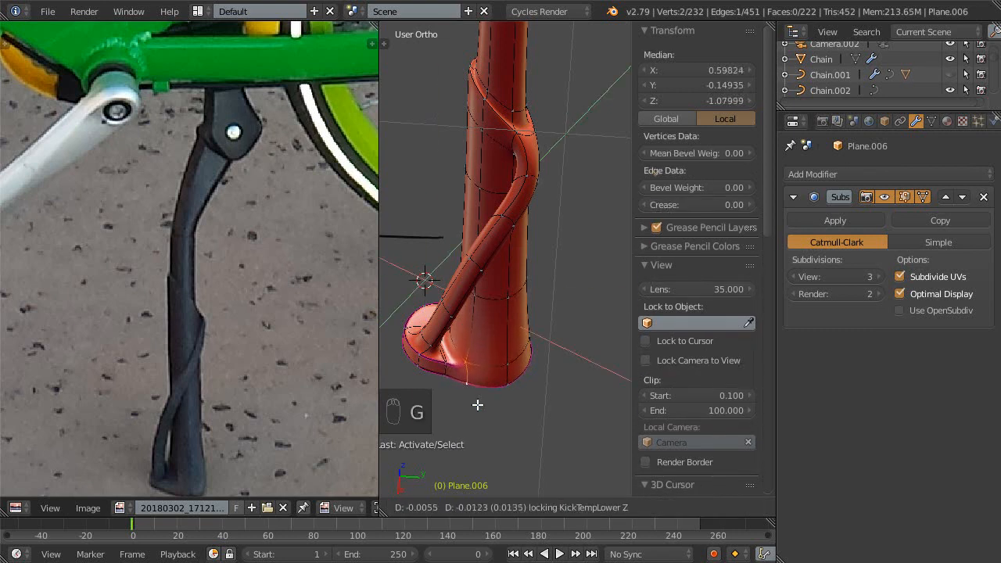
left_click(480, 402)
- Select the vertical edge on the lip's outer side below the lever and move it about 0.010 with KickTempLower Z locked
scroll(469, 367, "up", 2)
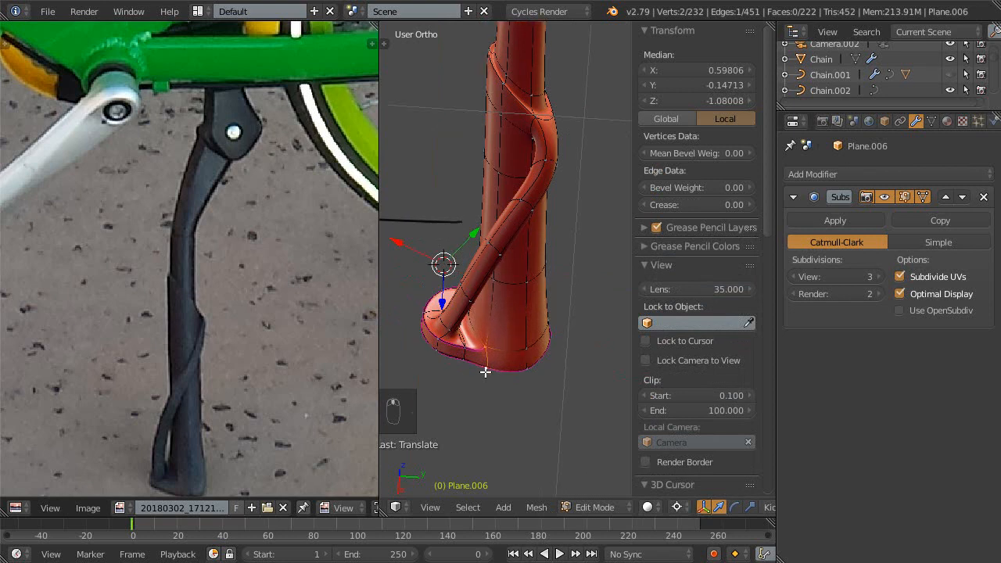
middle_click_drag(448, 342, 481, 342, "shift")
middle_click_drag(481, 343, 466, 359, "ctrl")
right_click(451, 356)
right_click(453, 376, "shift")
key("g")
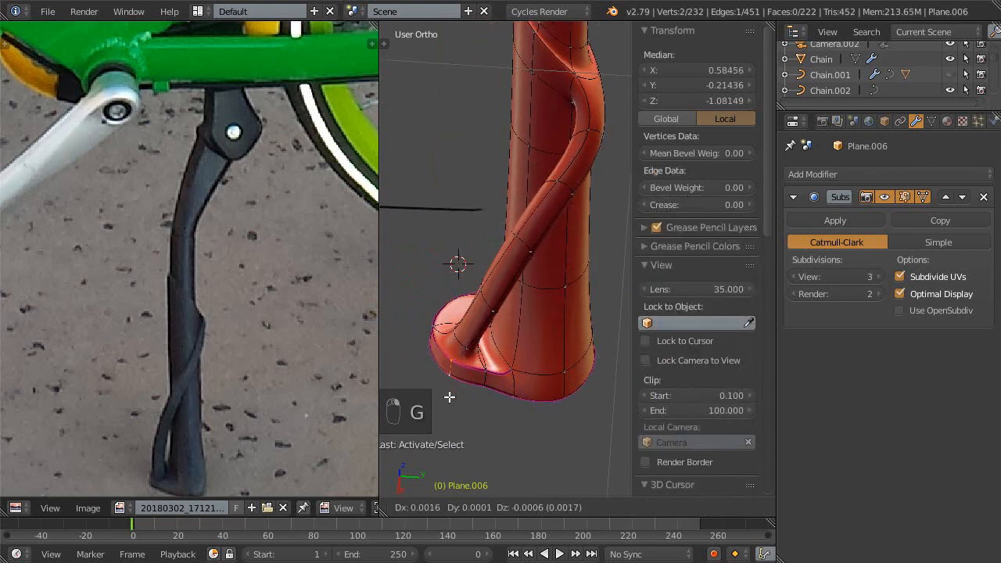
key("shift+z")
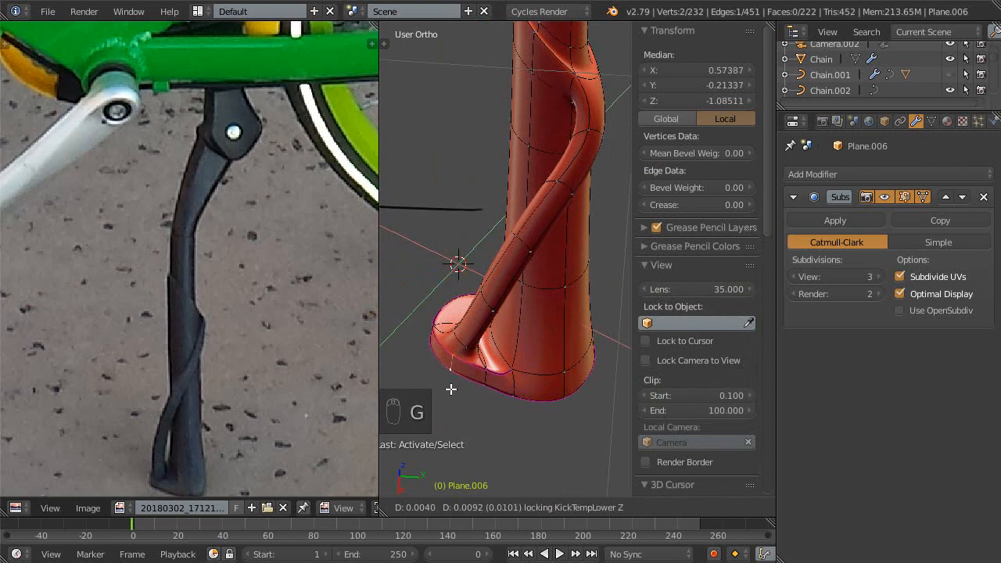
left_click(452, 388)
- Select the vertical edge on the lip's opposite side and move it with the Z axis locked
middle_click_drag(440, 375, 514, 432, "shift")
right_click(514, 397)
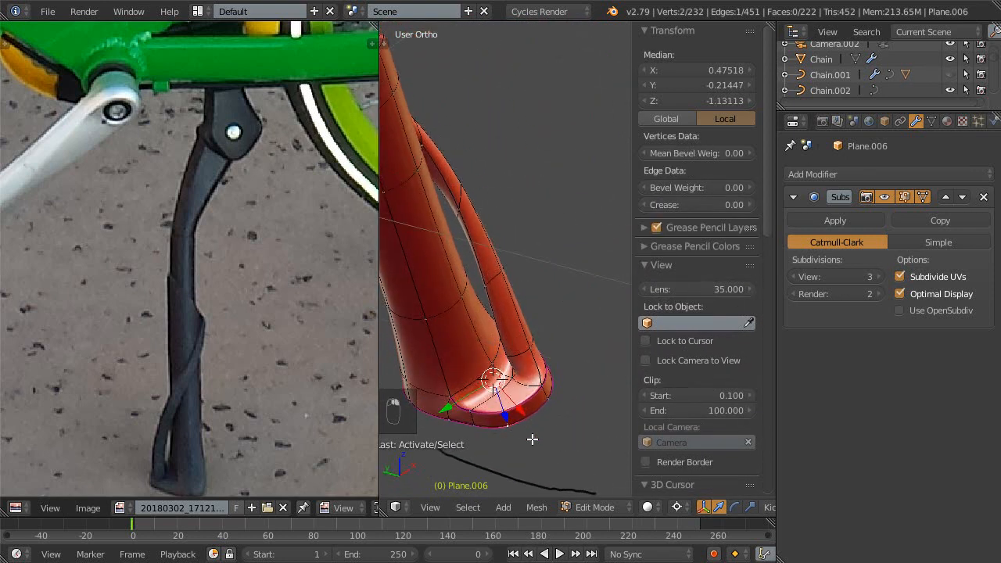
key("g")
key("shift+z")
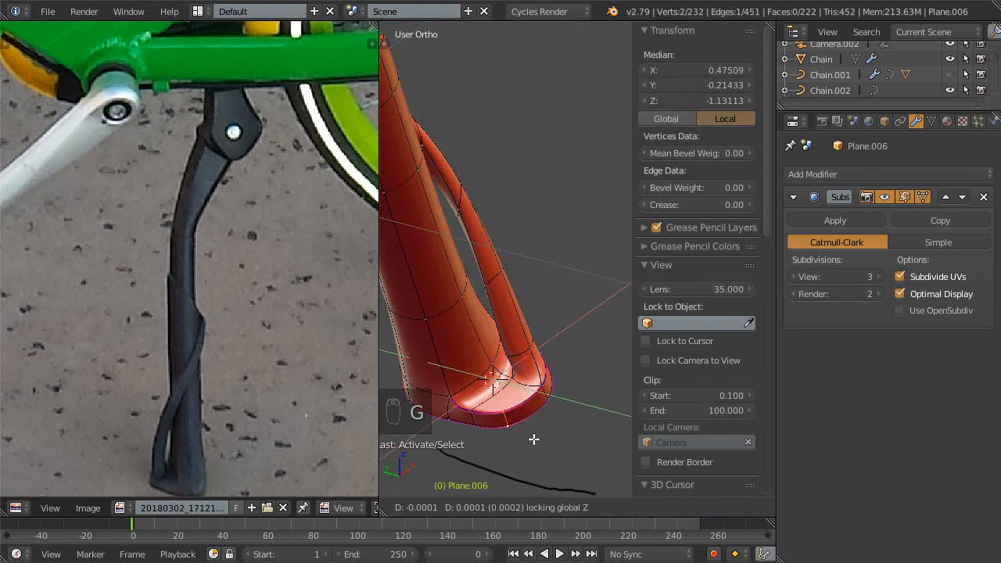
left_click(540, 418)
- Move the adjacent vertical lip edge nearer the leg about 0.009 with KickTempLower Z locked
middle_click_drag(540, 418, 499, 399)
right_click(550, 377)
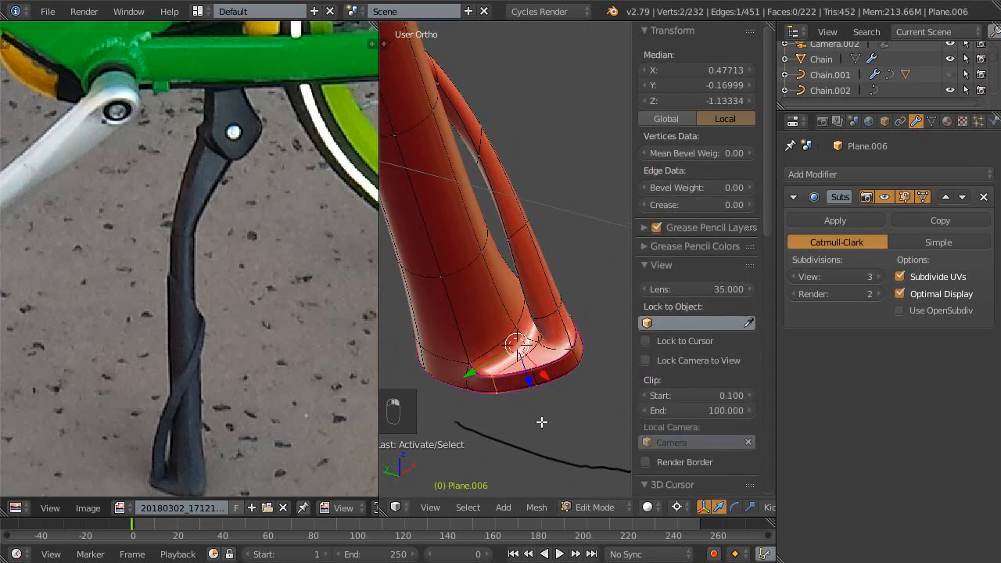
key("g")
key("shift+z")
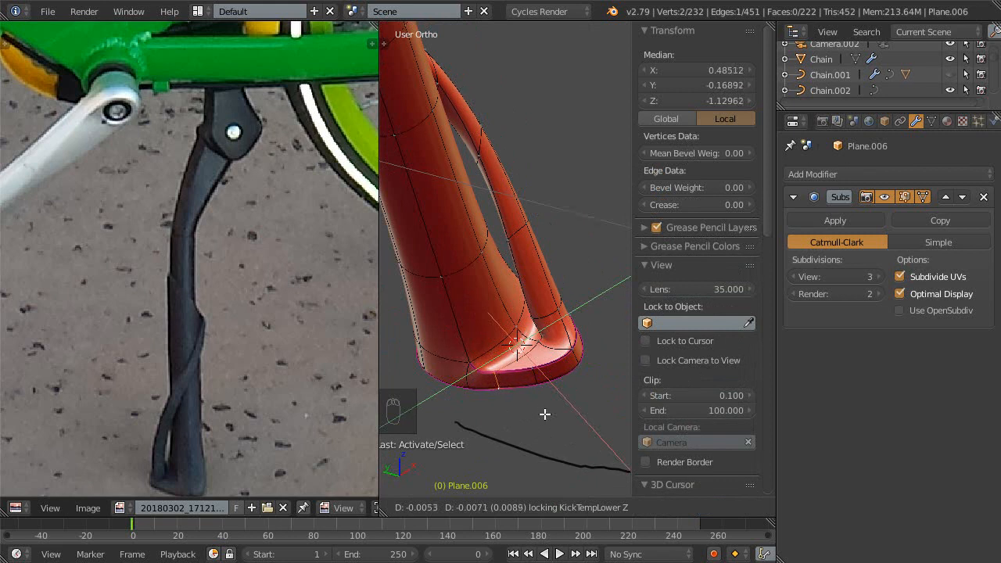
left_click(545, 413)
- Select the vertex at the lever's inner base, set subdivision level 0, and maximize the 3D view
middle_click_drag(538, 476, 516, 366)
right_click(508, 365)
key("ctrl+0")
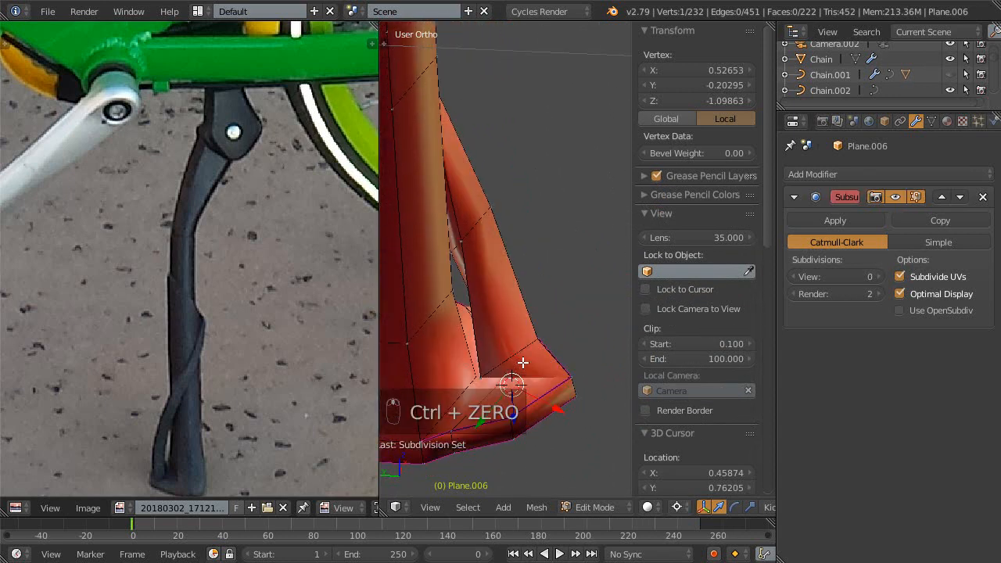
key("shift+space")
middle_click_drag(440, 508, 519, 352)
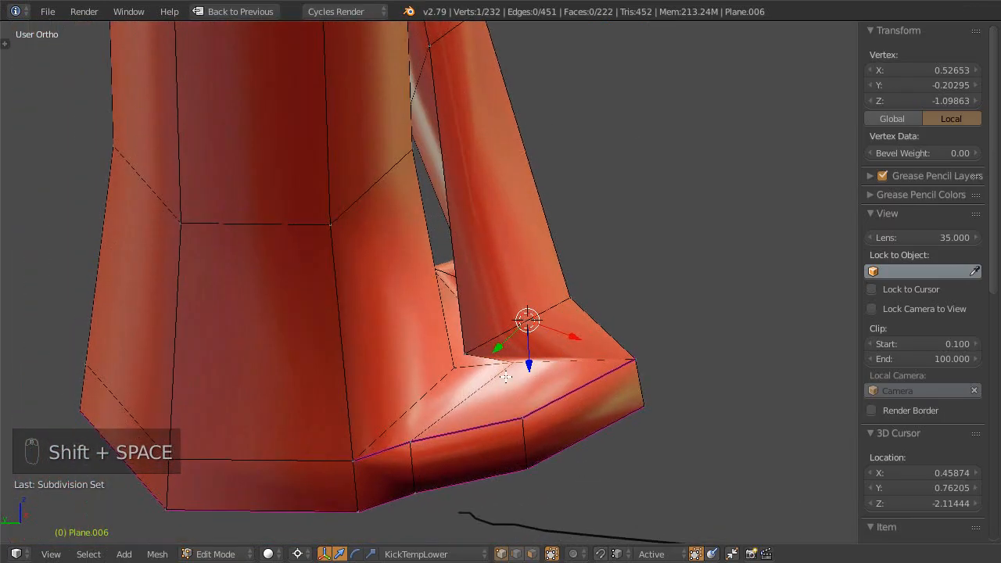
- Vertex-slide the lever's inner base geometry along its edges to even out the joint with the lip
key("g")
key("g")
left_click(469, 404)
middle_click_drag(469, 405, 488, 369)
key("g")
key("g")
left_click(482, 352)
- Switch to wireframe shading and vertex-slide the inner corner vertex between the leg and the lip along its edges
left_click(462, 354)
key("g")
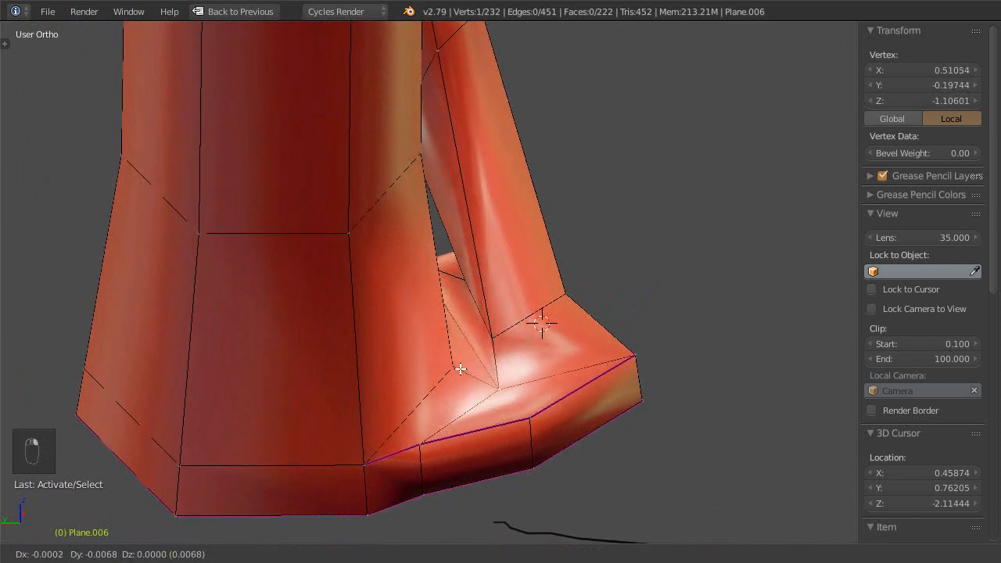
right_click(449, 377)
key("z")
middle_click_drag(508, 360, 450, 377)
key("g")
key("g")
left_click(426, 387)
key("g")
key("g")
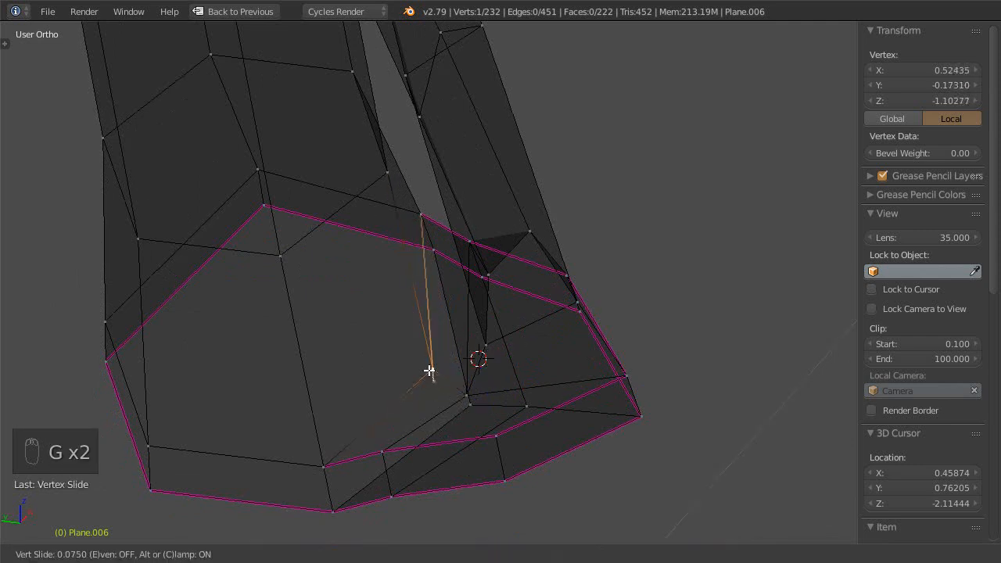
left_click(430, 367)
- Preview the foot at subdivision level 3 in solid shading and examine the underside of the leg and lip
middle_click_drag(462, 349, 456, 406)
key("ctrl+3")
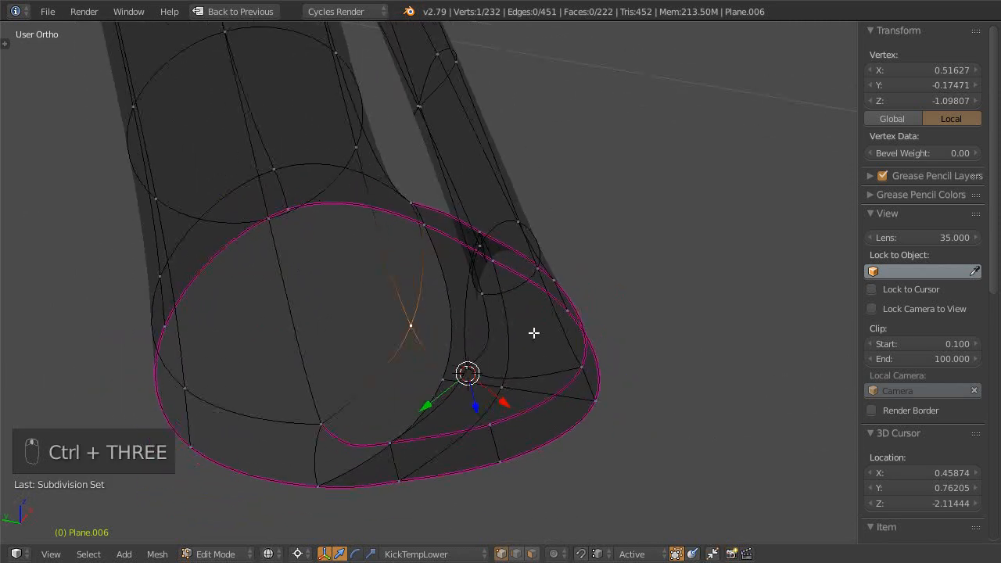
key("z")
mouse_move(499, 332)
middle_mouse_down()
mouse_move(435, 241)
mouse_move(586, 240)
mouse_move(565, 284)
mouse_move(415, 315)
mouse_move(523, 346)
mouse_move(538, 365)
mouse_move(433, 376)
mouse_move(493, 384)
mouse_move(428, 358)
mouse_move(453, 331)
mouse_move(442, 292)
mouse_move(472, 301)
mouse_move(438, 299)
mouse_move(454, 349)
mouse_move(395, 348)
mouse_move(465, 351)
middle_mouse_up()
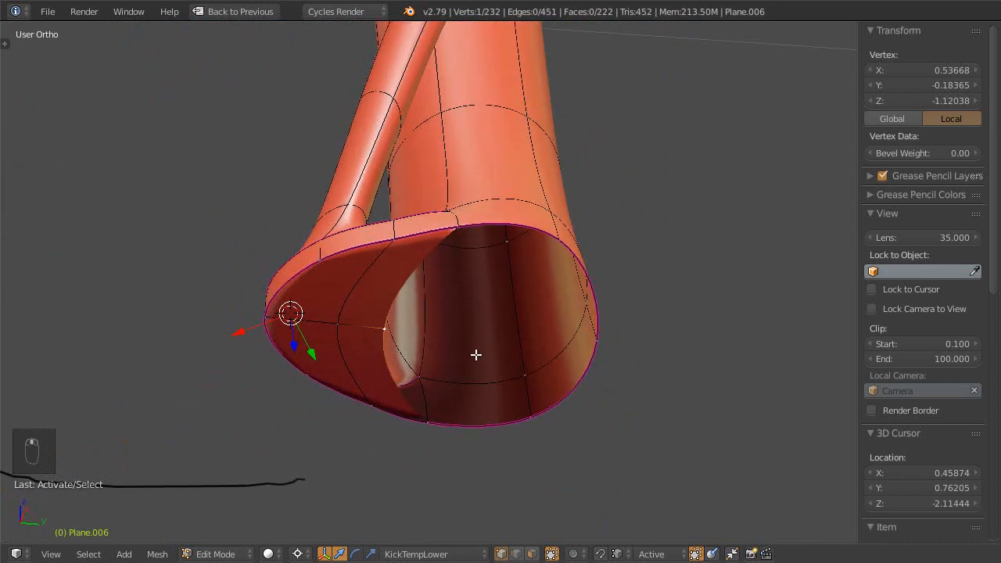
- Set subdivision level 0 and move the inner edge vertex of the lip's underside toward the leg's opening with Z locked
key("ctrl+0")
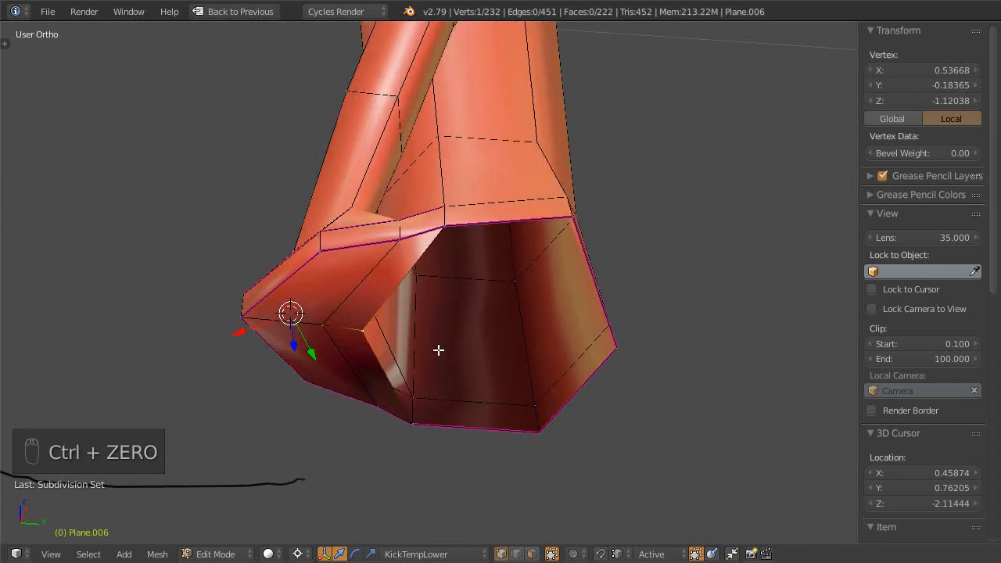
key("g")
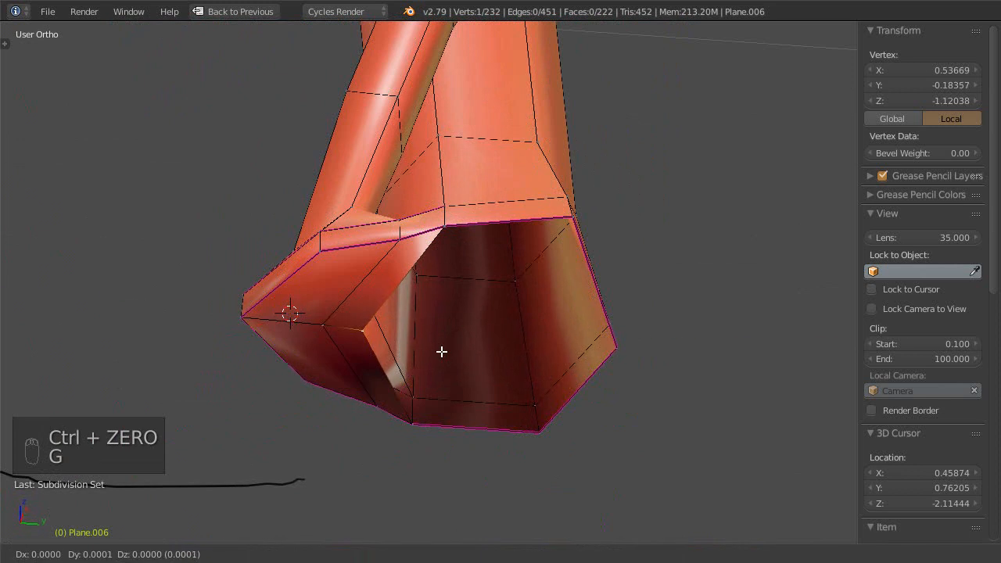
key("shift+z")
left_click(509, 345)
middle_click_drag(520, 347, 515, 356, "shift")
- Vertex-slide the centre vertex of the lip's underside toward the leg's opening to even out the face spacing
right_click(336, 337)
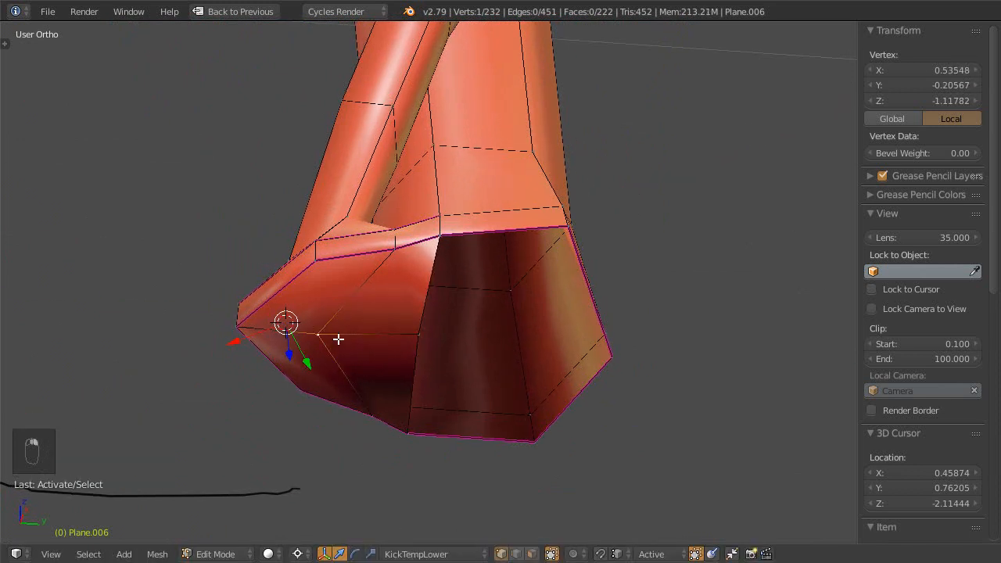
key("g")
key("g")
left_click(391, 335)
middle_click_drag(391, 334, 430, 333)
key("g")
key("g")
left_click(394, 332)
- Join two opposite rim vertices of the leg's open base with a new edge and subdivide that edge
middle_click_drag(504, 278, 436, 321)
right_click(459, 197)
right_click(550, 299, "shift")
right_click(505, 396, "shift")
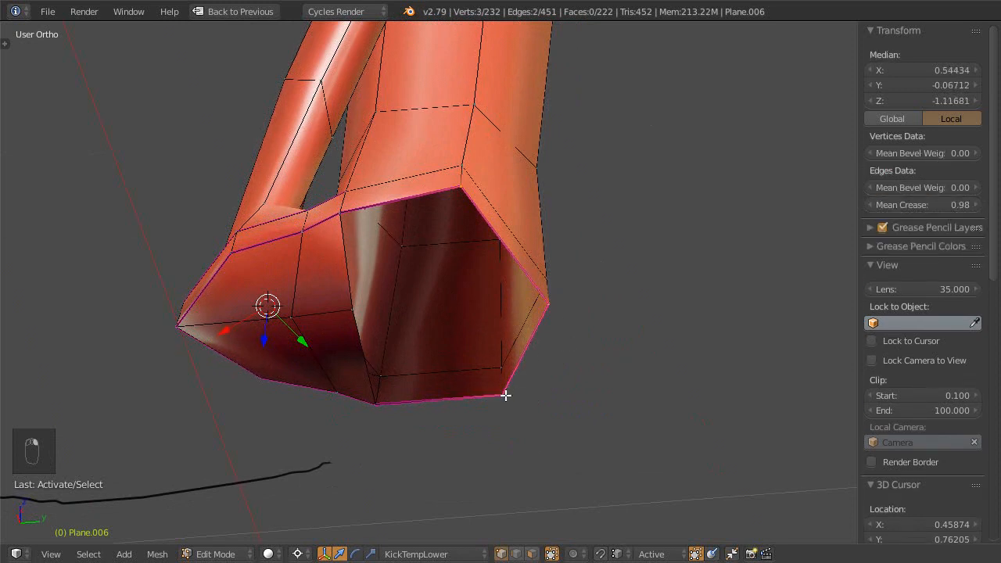
middle_click_drag(497, 354, 407, 335)
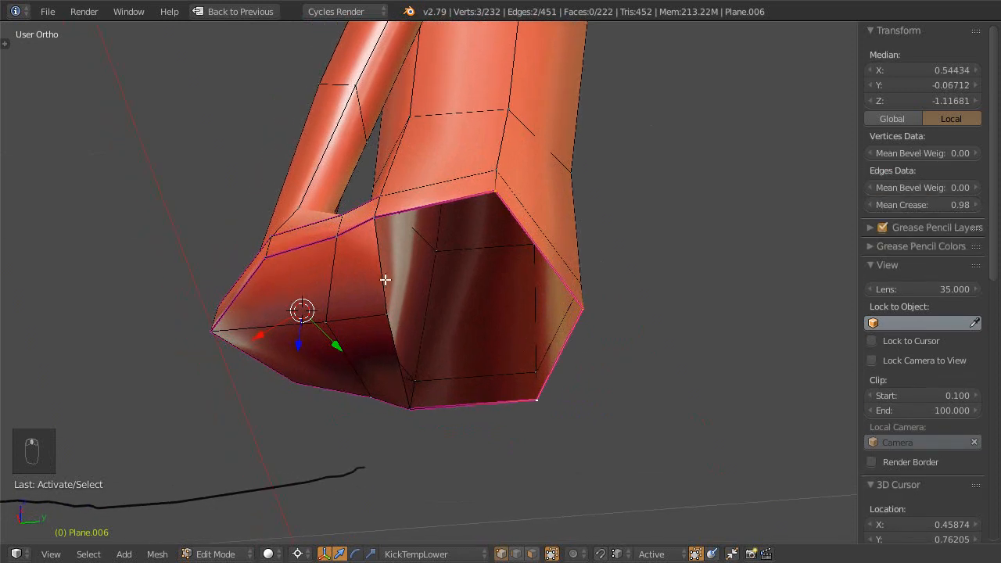
mouse_move(458, 331)
middle_mouse_down()
mouse_move(477, 318)
mouse_move(447, 344)
mouse_move(441, 337)
middle_mouse_up()
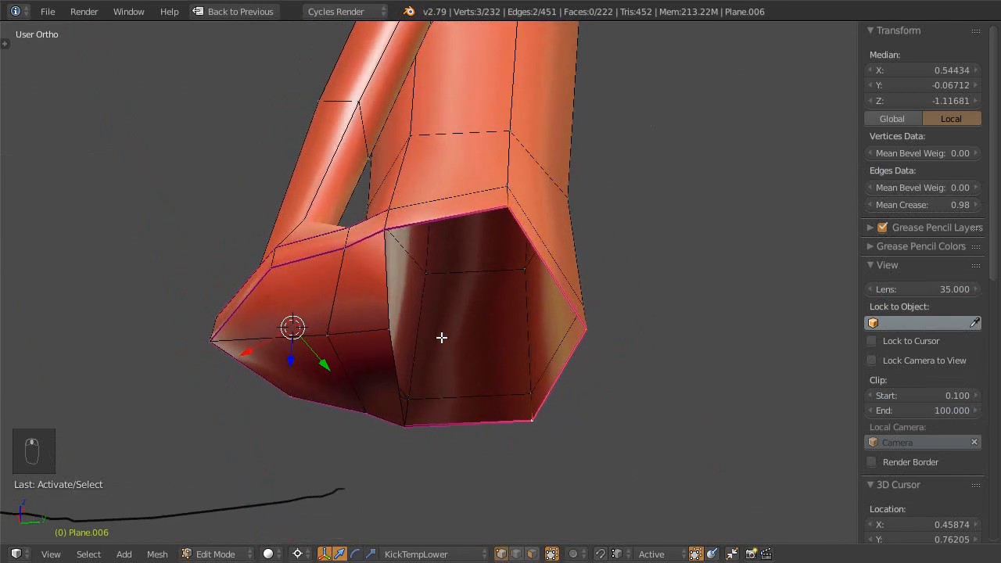
right_click(507, 228)
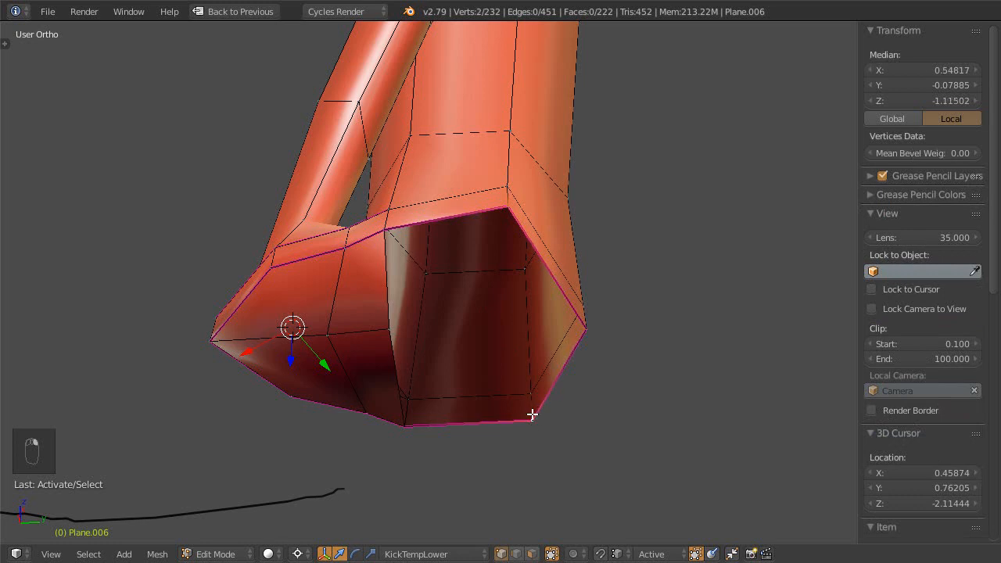
key("f")
key("w")
left_click(527, 377)
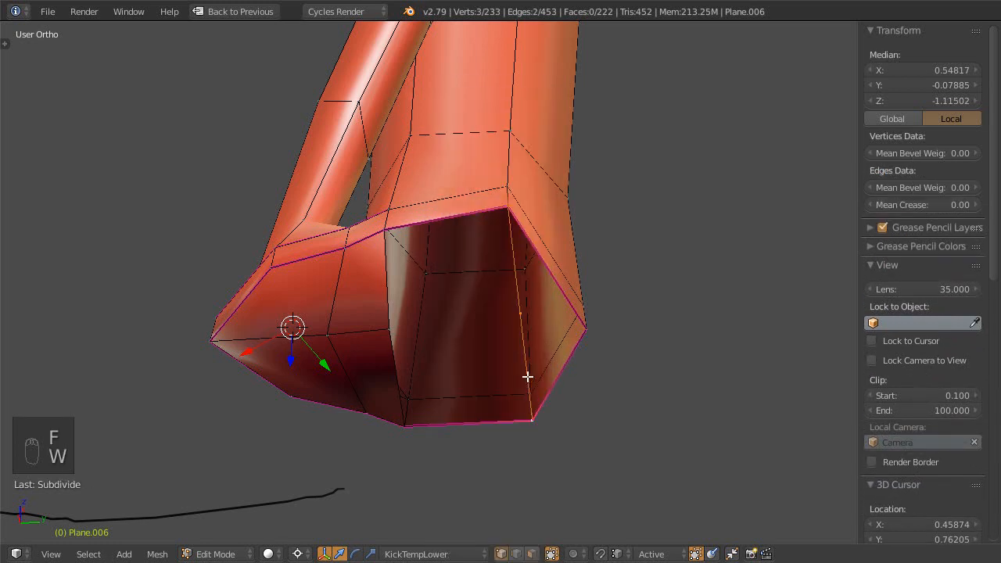
- In edge select mode, bridge the new subdivided edge with the lip's inner edges across the leg's open base
key("ctrl+Tab")
left_click(385, 250)
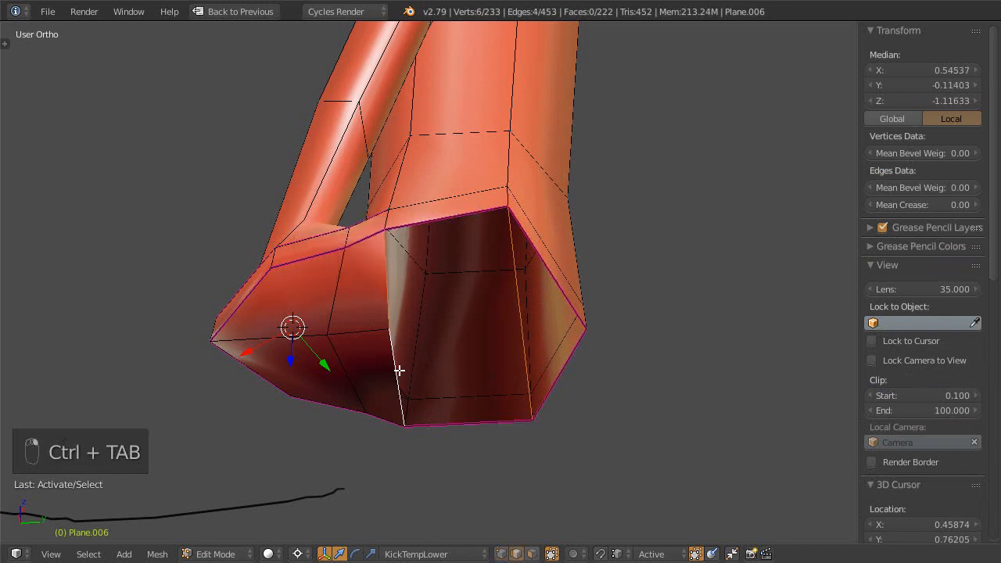
key("ctrl+e")
left_click(375, 367)
middle_click_drag(424, 353, 489, 379)
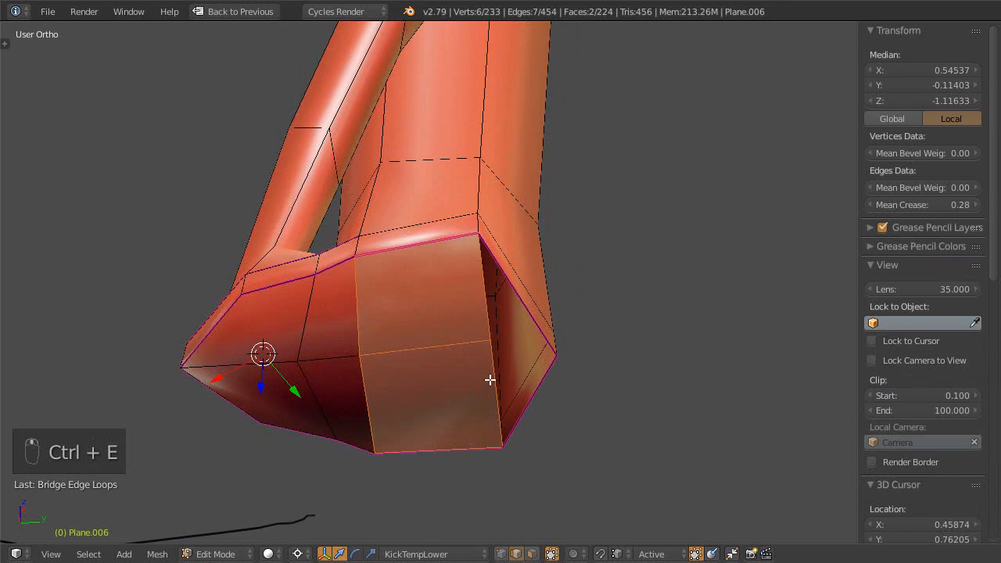
- Fill the remaining gap in the leg's base with a face and return to vertex select mode
right_click(524, 327, "alt")
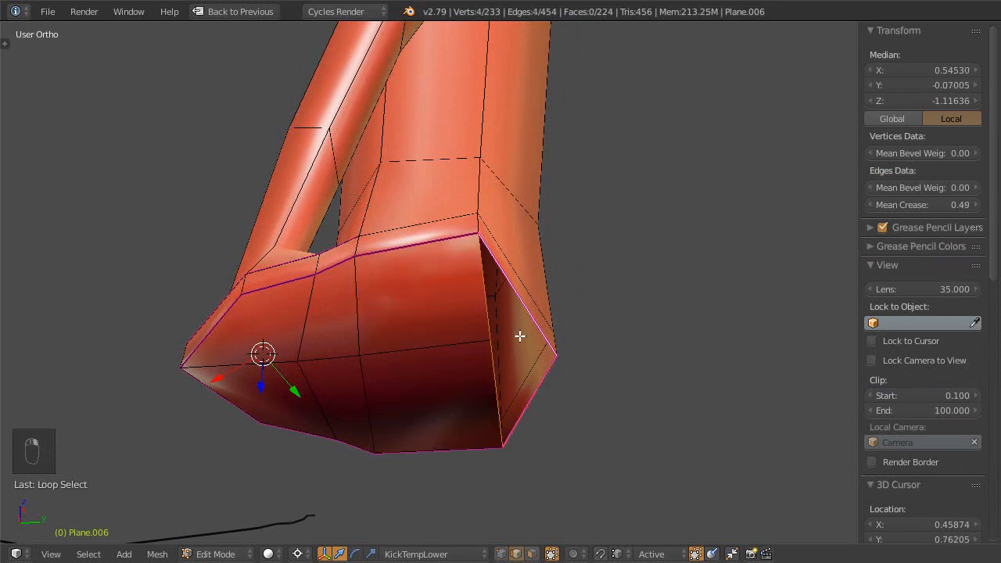
key("f")
mouse_move(521, 336)
middle_mouse_down()
mouse_move(521, 360)
mouse_move(517, 346)
middle_mouse_up()
key("ctrl+Tab")
left_click(501, 333)
- Vertex-slide the two middle vertices of the leg's new base faces closer together along the centre edge line
right_click(494, 345)
key("g")
key("g")
left_click(472, 351)
right_click(360, 364)
key("g")
key("g")
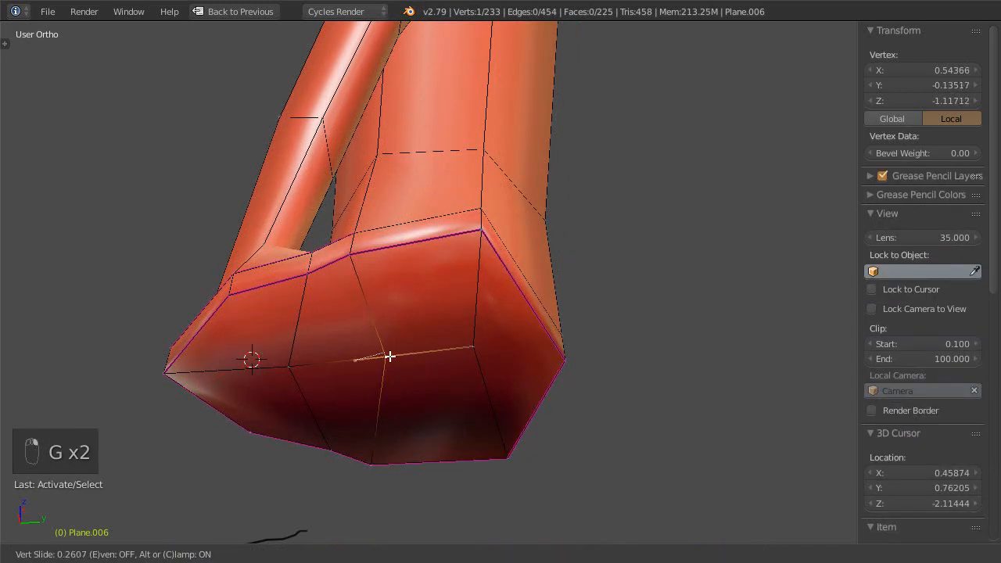
left_click(389, 356)
- Vertex-slide the lip underside's centre vertex toward the leg's base along the middle edge line
right_click(483, 242)
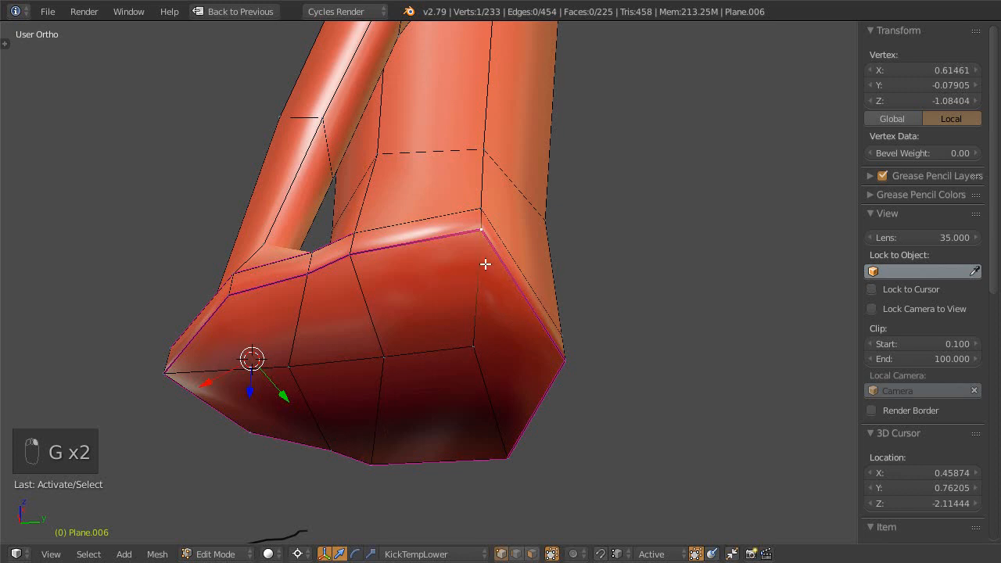
middle_click_drag(429, 355, 471, 357, "shift")
middle_click_drag(362, 366, 496, 405, "shift")
right_click(445, 360)
key("g")
key("g")
left_click(457, 355)
- Save the file, set subdivision level 3, and restore the split layout to compare the kickstand with the reference photo
key("ctrl+s")
left_click(517, 379)
key("ctrl+3")
key("shift+space")
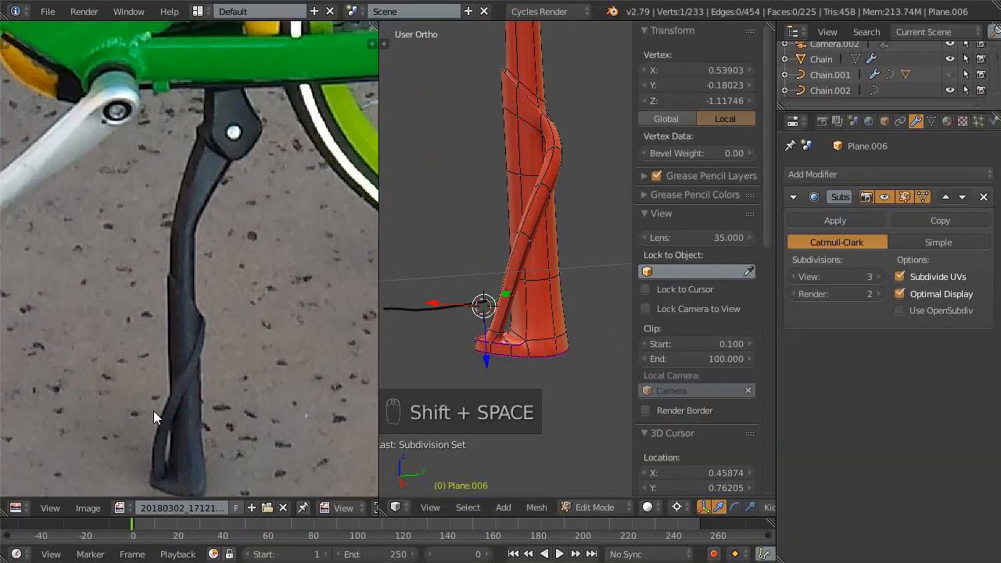
middle_click_drag(545, 331, 521, 354, "shift")
middle_click_drag(199, 459, 207, 399)
- Select the lever's uppermost free edge loop and move it about 0.01 toward the leg with KickTempLower Z locked
middle_click_drag(424, 394, 504, 327)
scroll(485, 322, "up", 1)
right_click(491, 283, "alt")
middle_click_drag(492, 283, 536, 398, "shift")
key("shift+space")
scroll(493, 330, "down", 4)
middle_click_drag(483, 337, 689, 331)
scroll(633, 355, "up", 5)
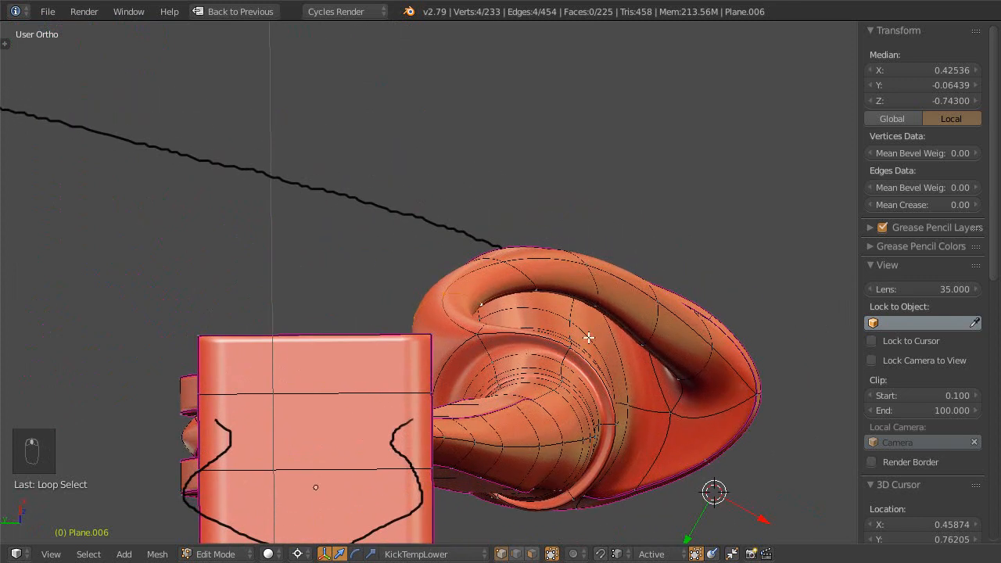
key("g")
key("shift+z")
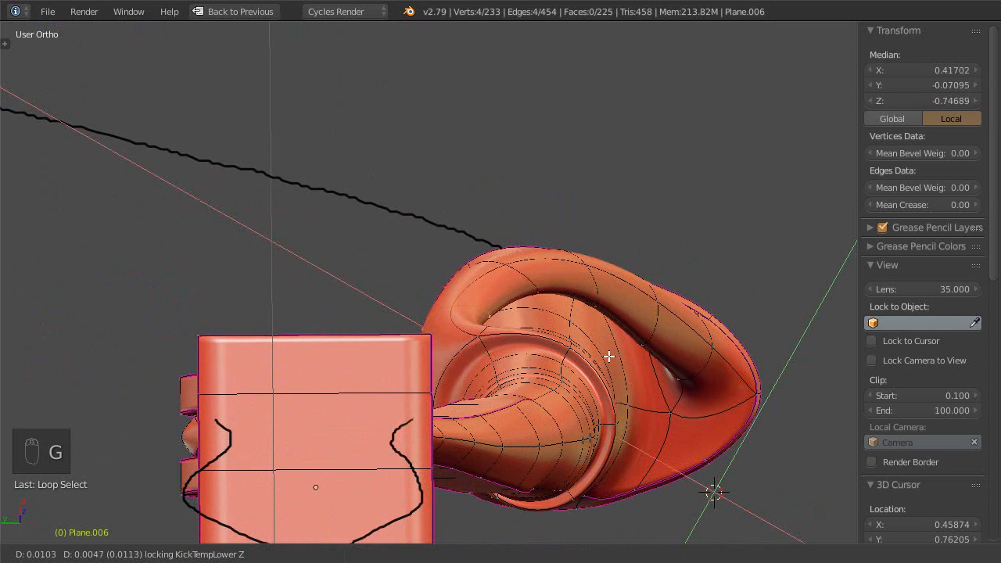
left_click(592, 351)
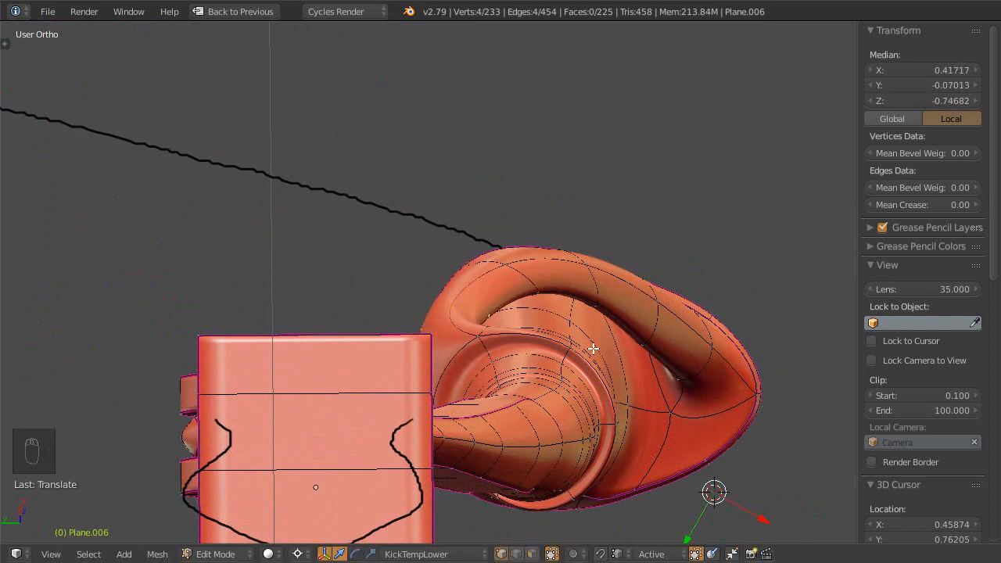
- Select the second edge loop down the lever and move it about 0.013 toward the leg with Z locked
middle_click_drag(537, 258, 532, 277, "shift")
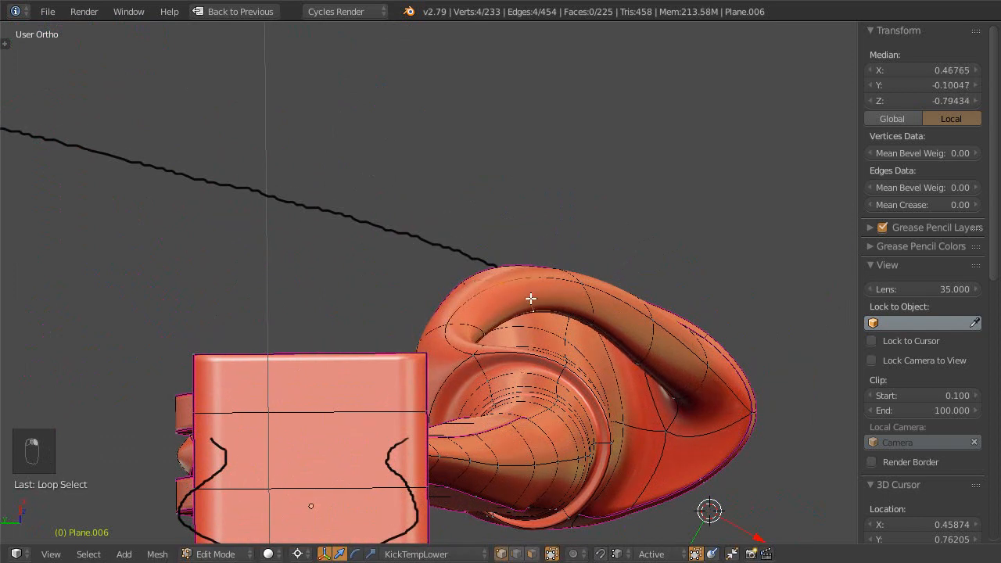
middle_click_drag(535, 322, 536, 322)
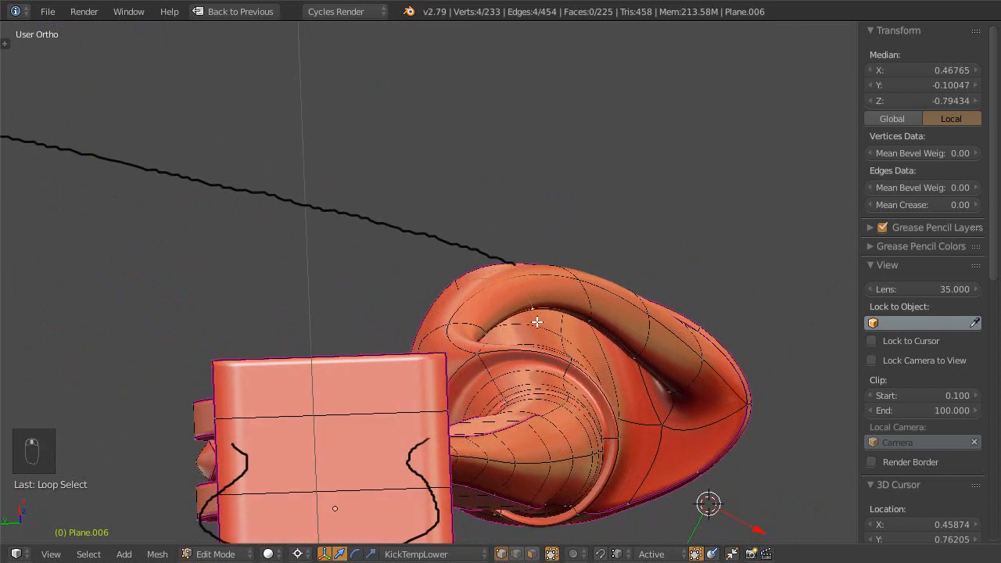
key("g")
key("shift+z")
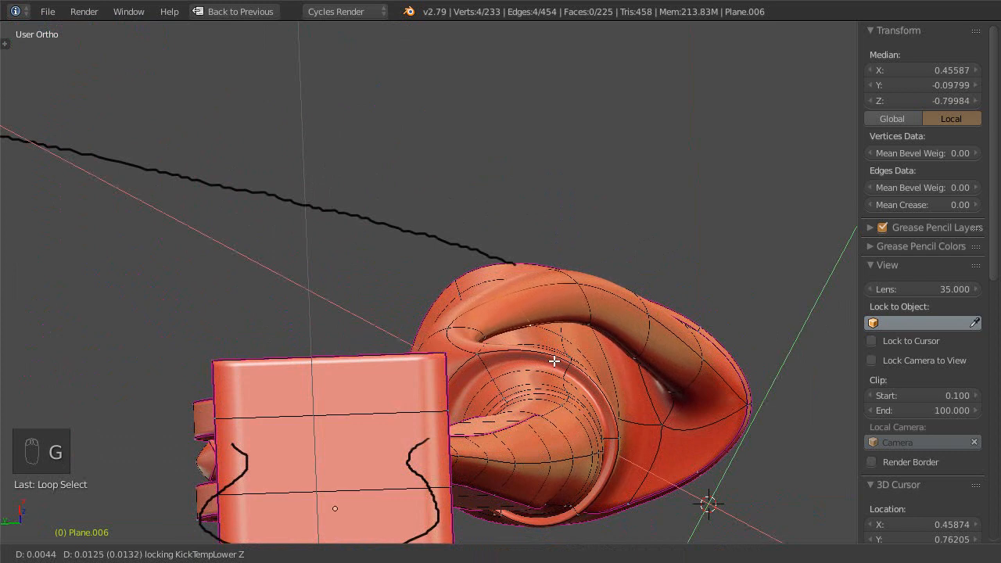
left_click(554, 360)
- Move the third edge loop down the lever about 0.011 toward the leg with KickTempLower Z locked
key("g")
key("z")
key("shift+z")
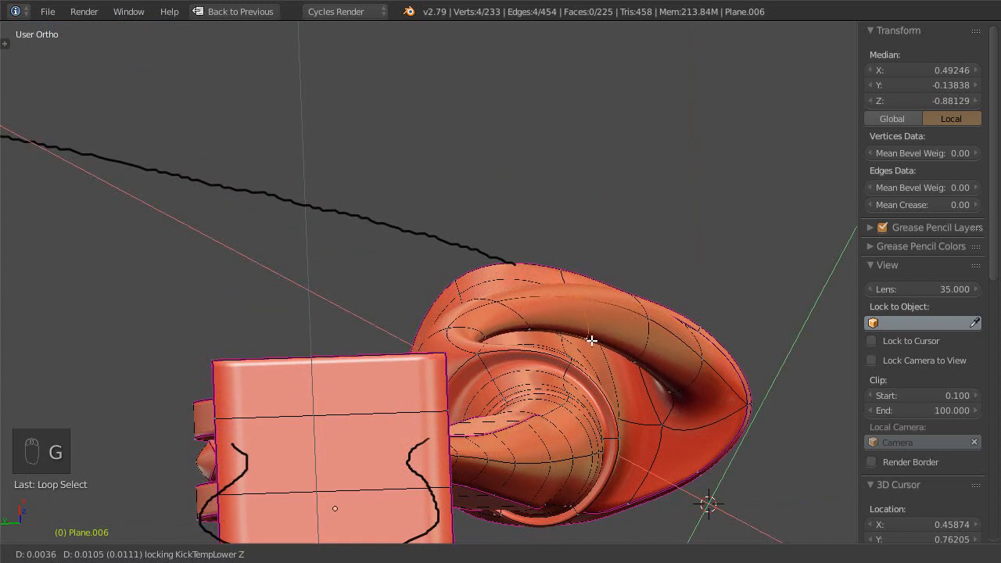
left_click(590, 344)
- Select the fourth edge loop down the lever, move it slightly toward the leg with Z locked, and save the file
middle_click_drag(621, 288, 513, 345)
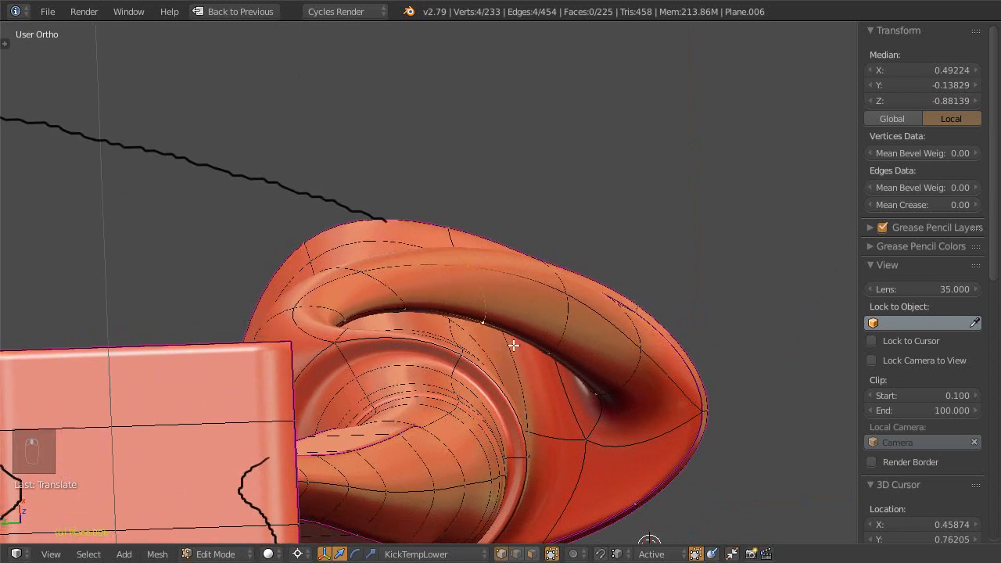
left_click(563, 320, "alt")
middle_click_drag(563, 320, 587, 336)
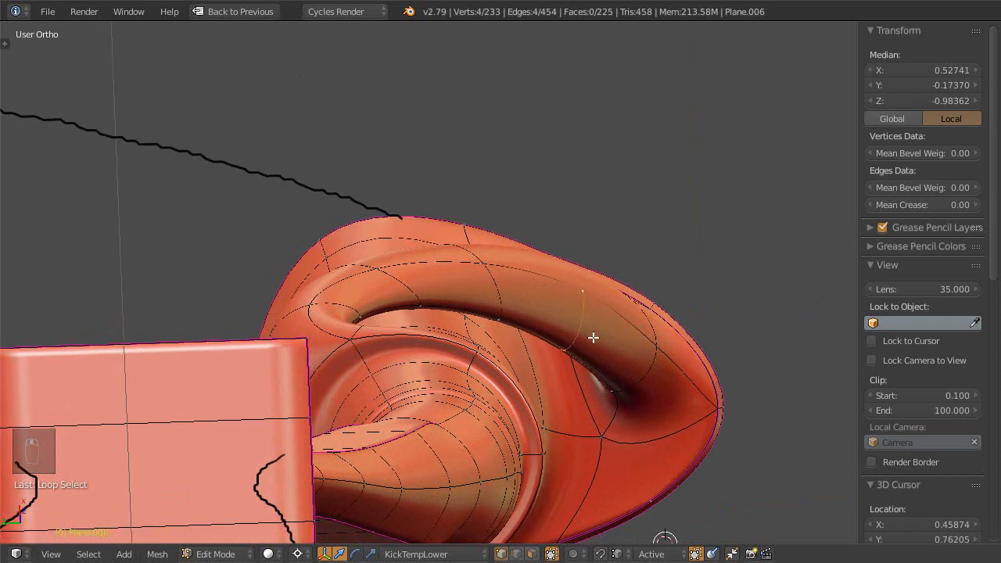
key("g")
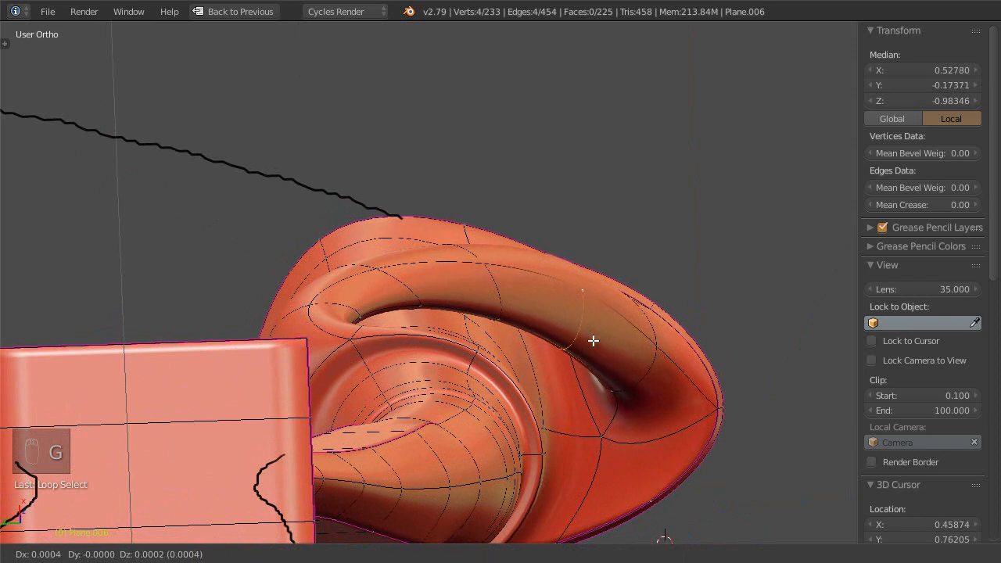
right_click(593, 342)
middle_click_drag(576, 384, 575, 358)
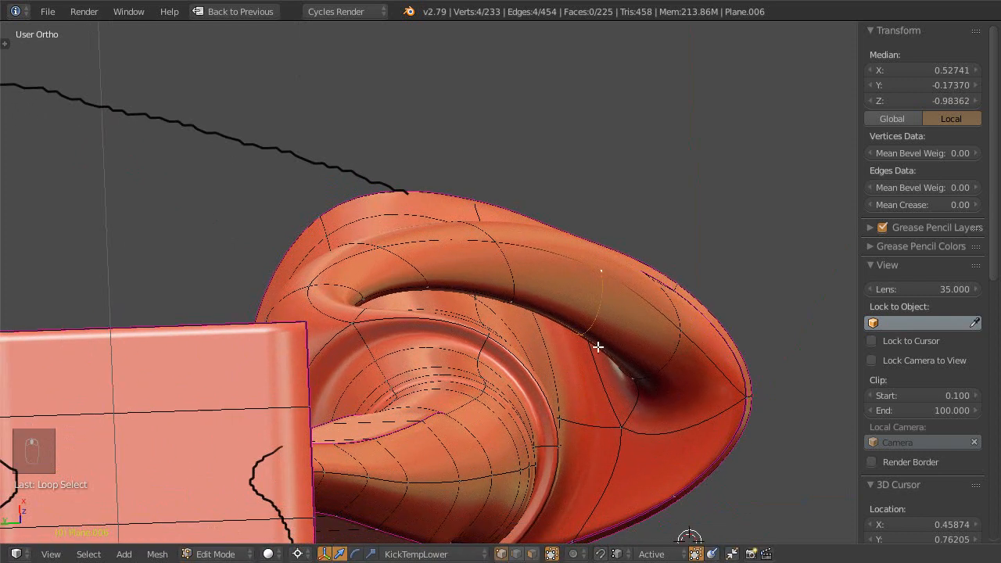
key("g")
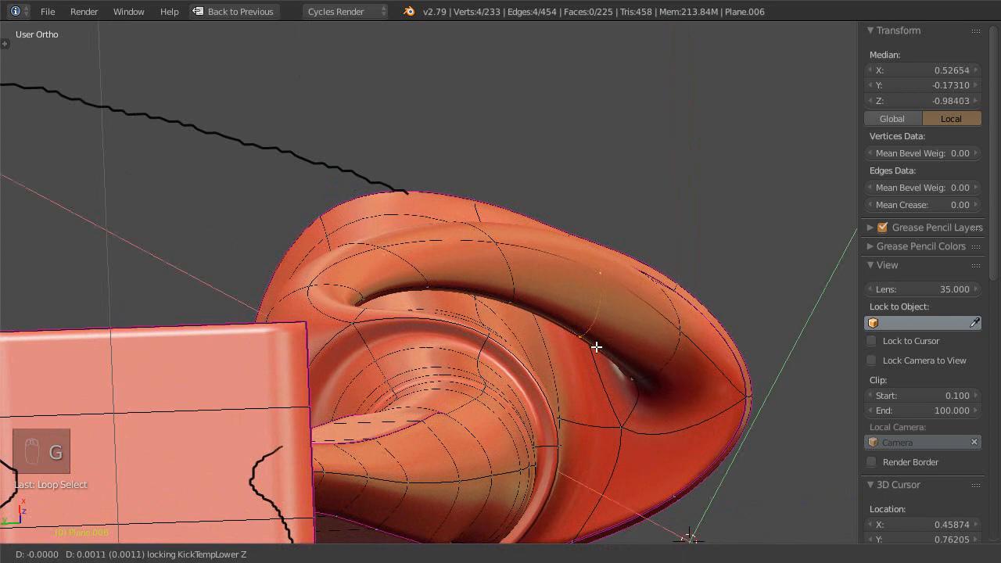
left_click(584, 352)
middle_click_drag(545, 266, 563, 317)
key("ctrl+s")
left_click(459, 364)
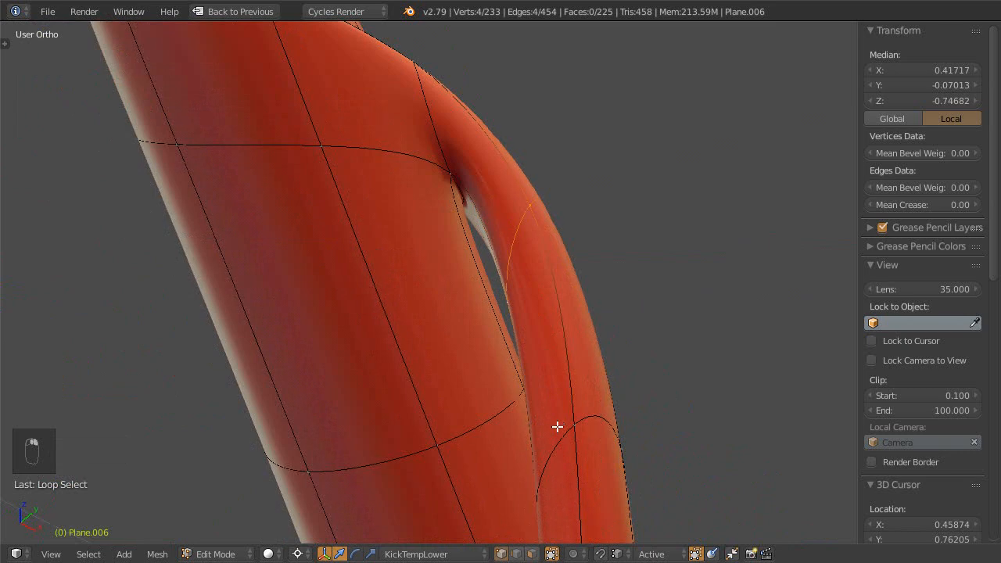
- From above, move the lever's uppermost free edge loop about 0.005 further toward the leg with Z locked
middle_click_drag(542, 382, 581, 346)
key("KP_7")
key("g")
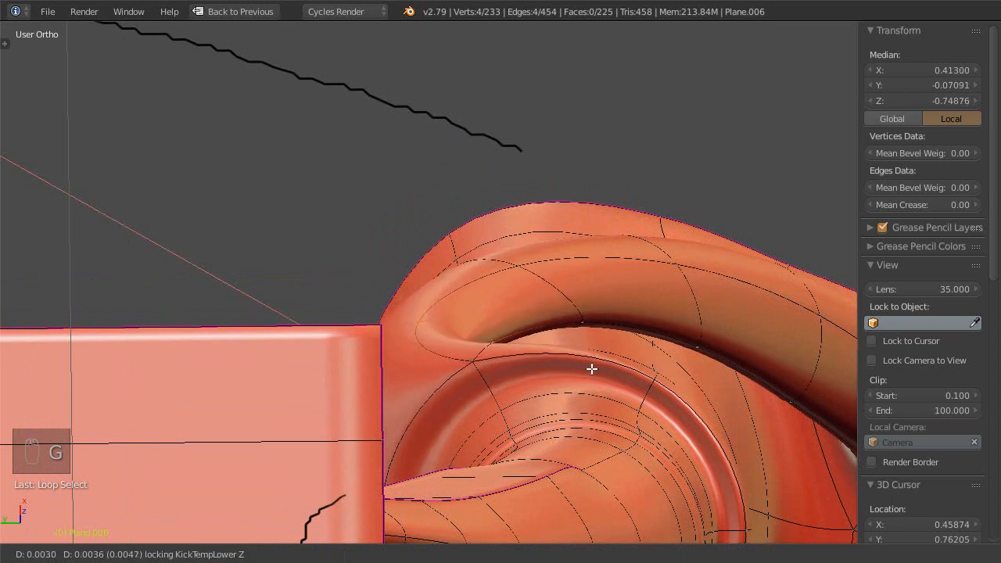
left_click(593, 367)
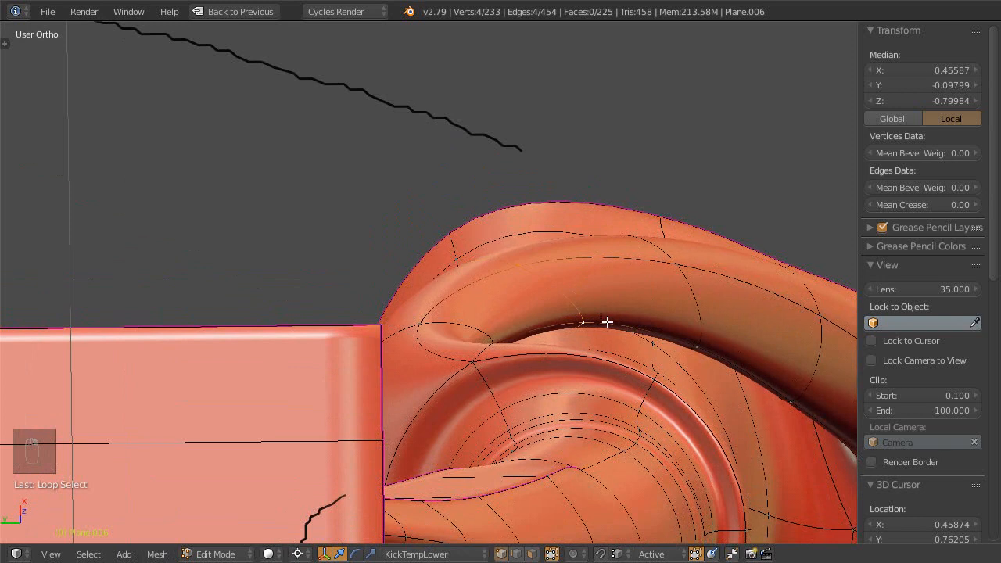
- Move the lever's selected edge loop about 0.004 and the next loop down about 0.003 toward the leg, with KickTempLower Z locked
key("g")
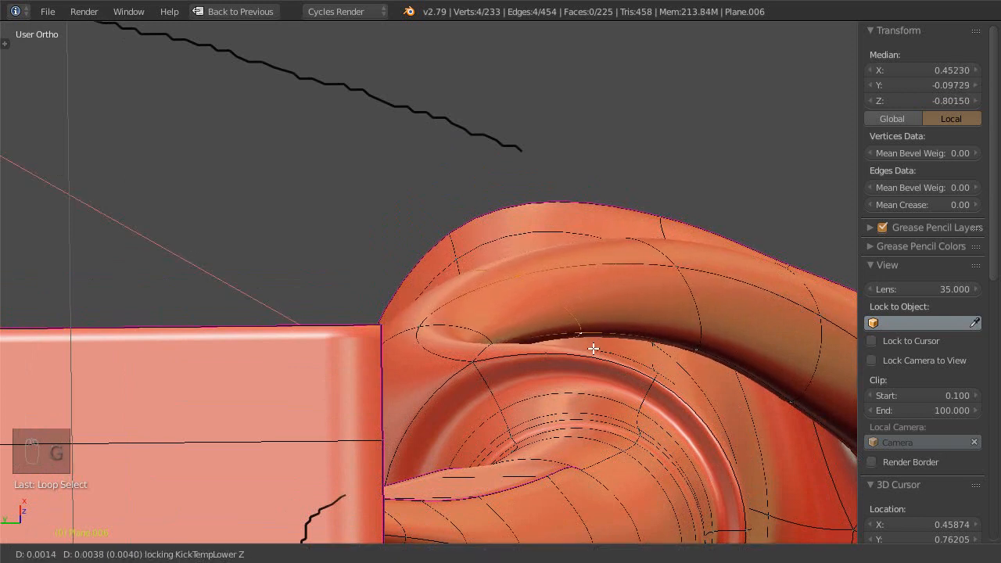
left_click(594, 348)
key("g")
key("shift+z")
key("shift+z")
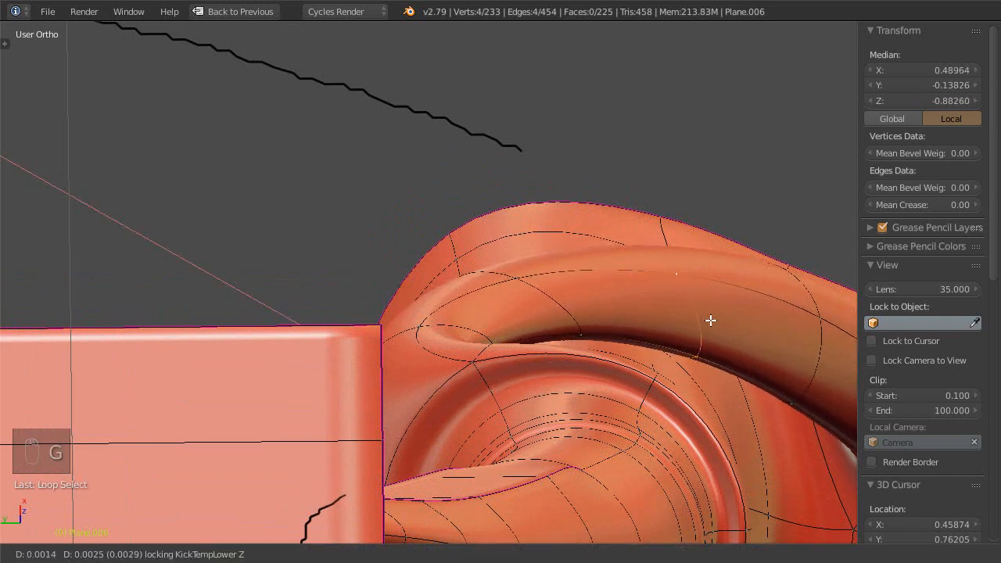
left_click(707, 316)
- Check the gap between the lever and the leg near the upper joint and save the file
middle_click_drag(655, 258, 372, 228)
right_click(442, 286)
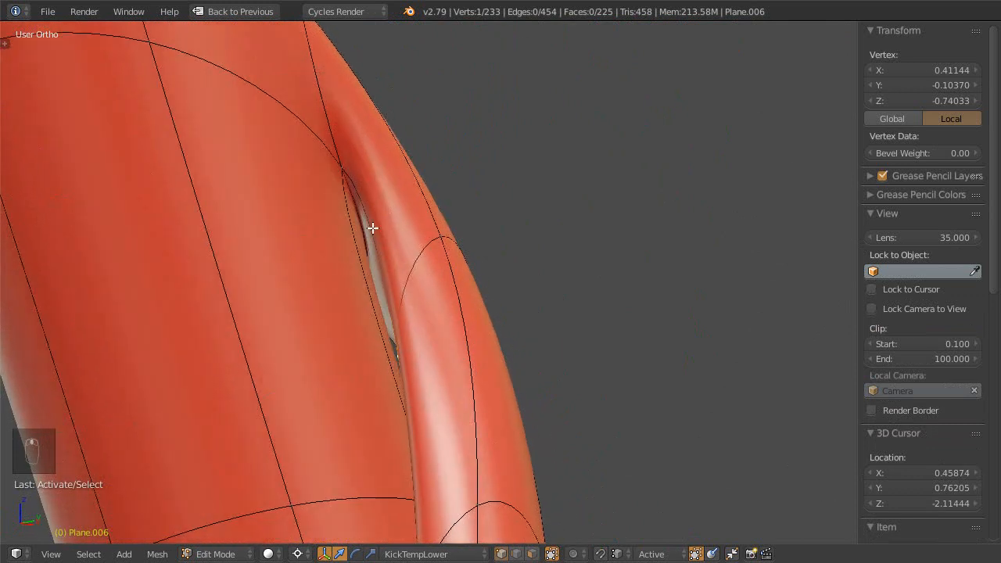
middle_click_drag(351, 279, 375, 371)
key("ctrl+s")
left_click(380, 375)
- Clear the selection, select the whole kickstand leg as linked geometry, and save the file
middle_click_drag(451, 190, 471, 347, "ctrl")
key("a")
key("a")
key("a")
key("a")
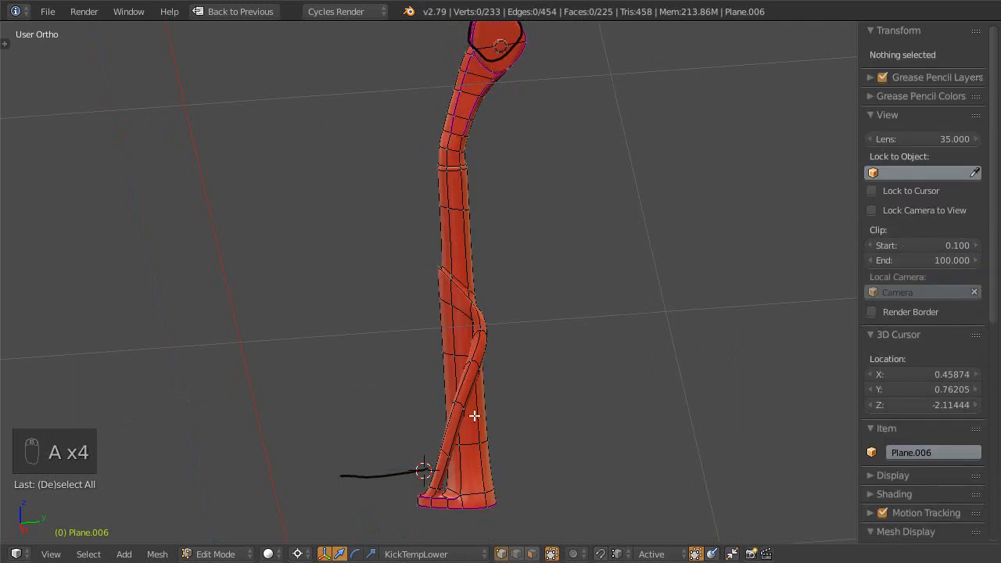
key("l")
scroll(488, 404, "up", 6, "shift")
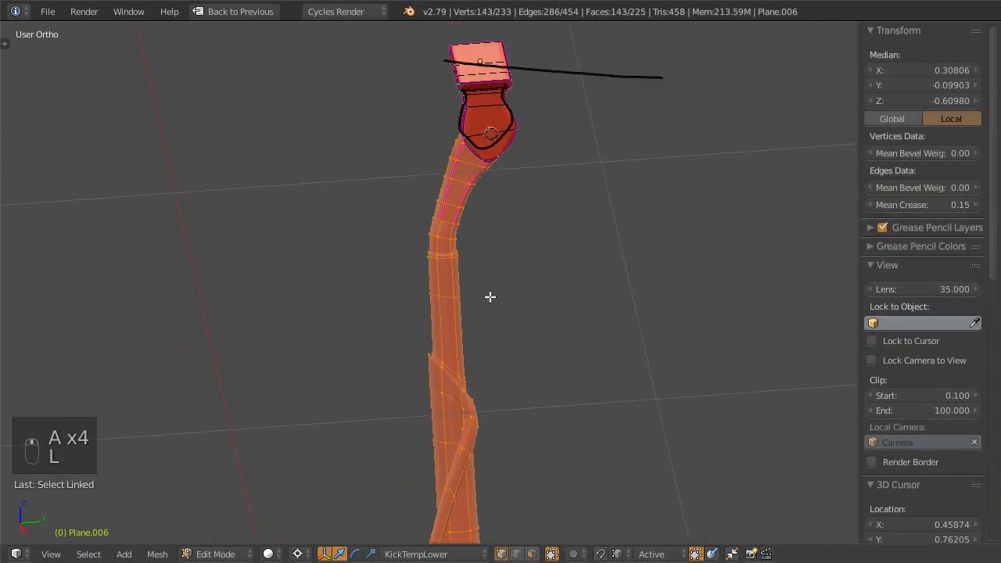
middle_click_drag(499, 337, 523, 354)
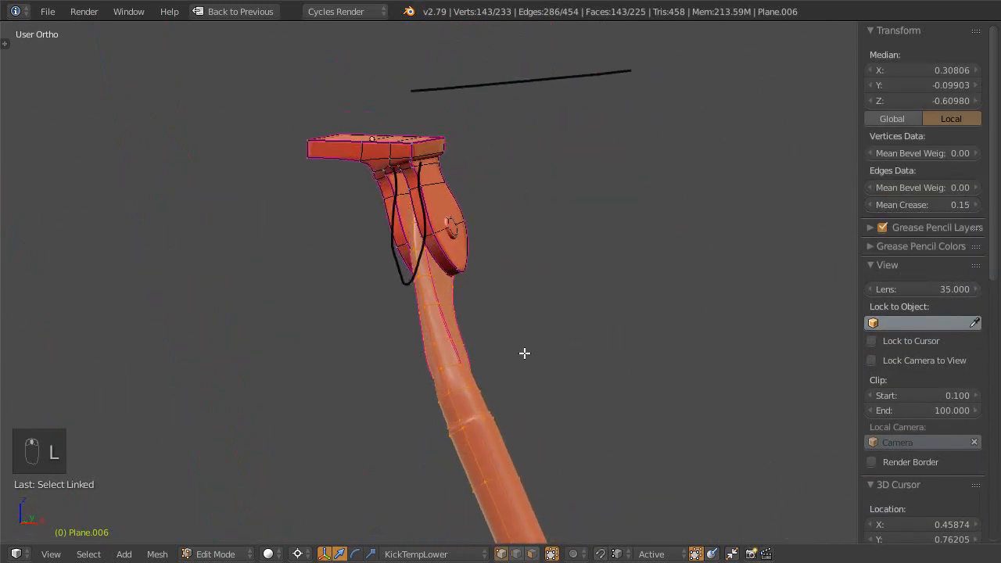
middle_click_drag(464, 319, 547, 300)
key("ctrl+s")
left_click(558, 321)
- In face select mode, select the two faces centred on the leg's pivot joint and snap the 3D cursor to them
scroll(527, 329, "up", 2)
key("ctrl+Tab")
key("f")
right_click(538, 235)
middle_click_drag(320, 403, 408, 413)
key("shift+s")
left_click(424, 397)
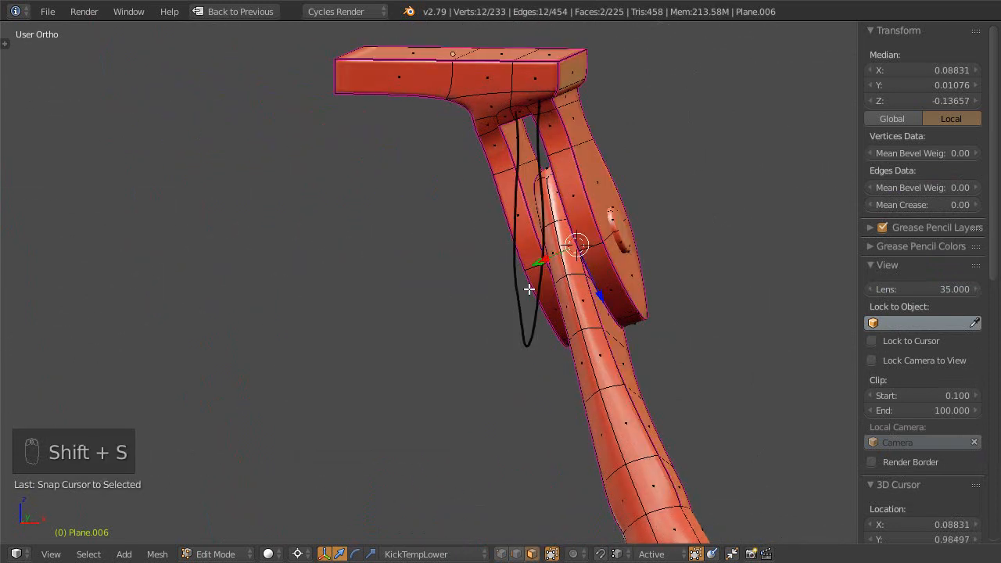
- Select the entire linked kickstand leg and make the 3D cursor the pivot point
scroll(529, 287, "down", 3)
middle_click_drag(509, 418, 506, 299, "shift")
key("a")
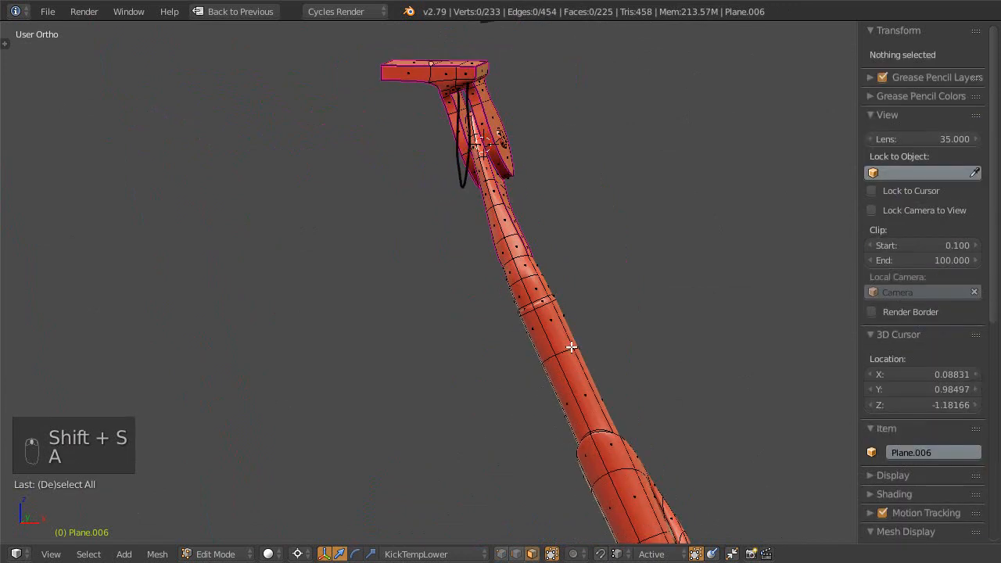
key("l")
key("period")
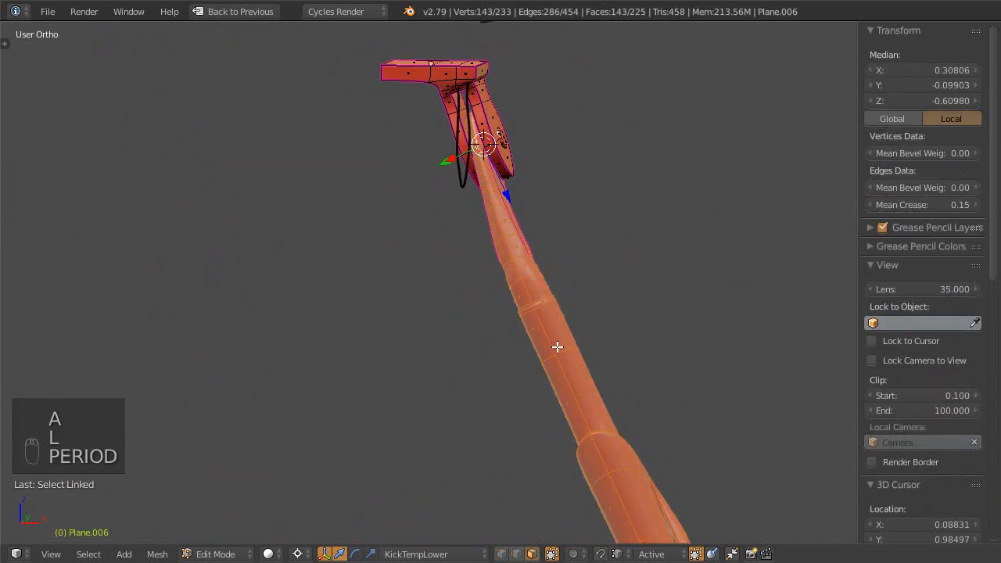
scroll(498, 256, "down", 3)
middle_click_drag(512, 299, 483, 383, "shift")
scroll(510, 314, "up", 2)
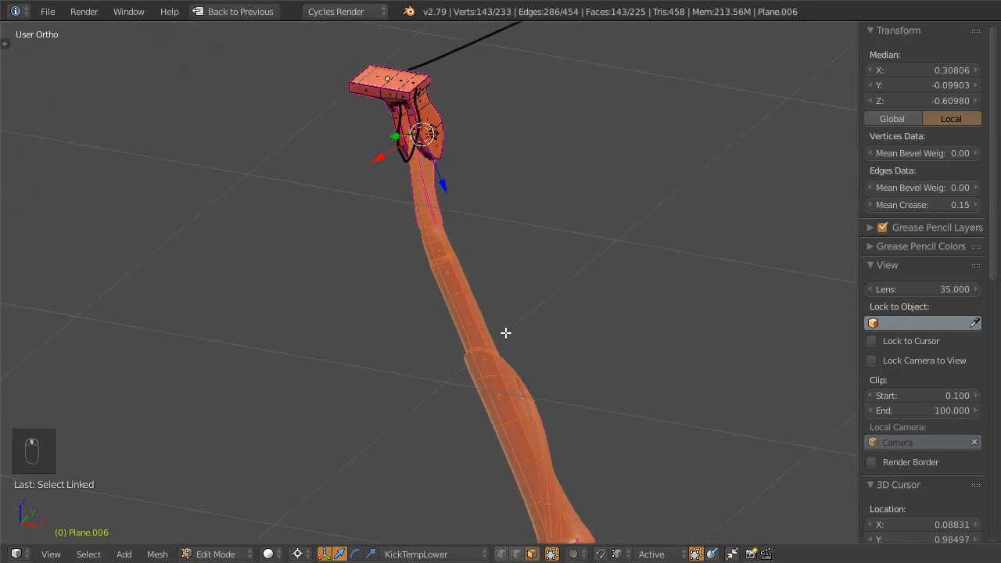
- Unhide the rest of the bicycle, return to editing the kickstand mesh, and examine its fit beside the wheel and crank
key("Tab")
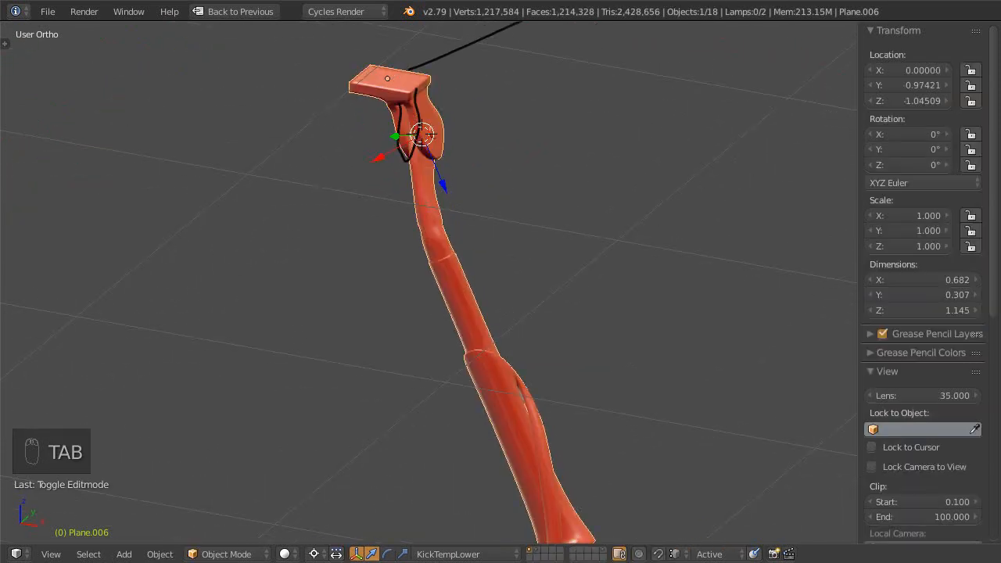
key("alt+h")
right_click(536, 495)
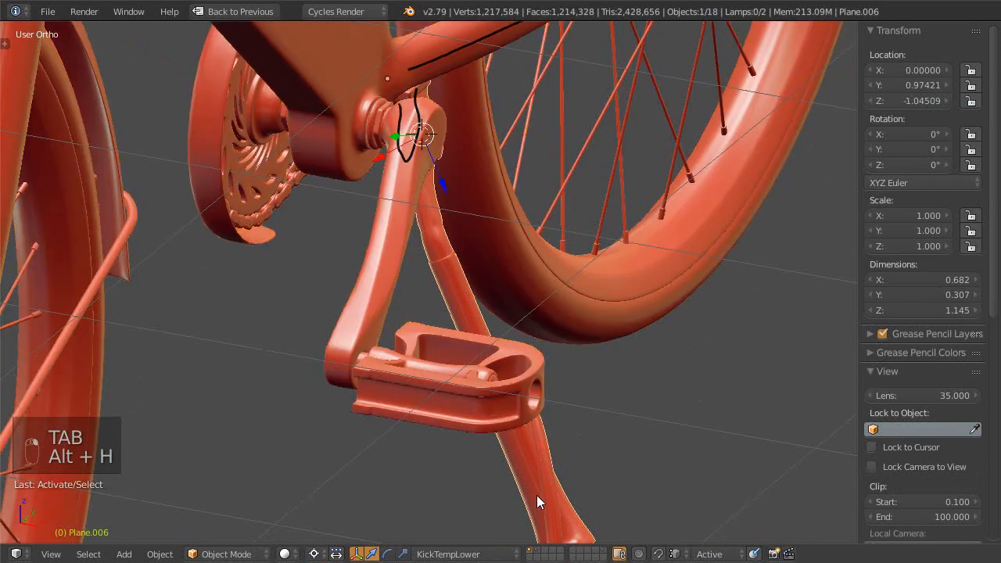
key("Escape")
key("Tab")
middle_click_drag(535, 494, 475, 348)
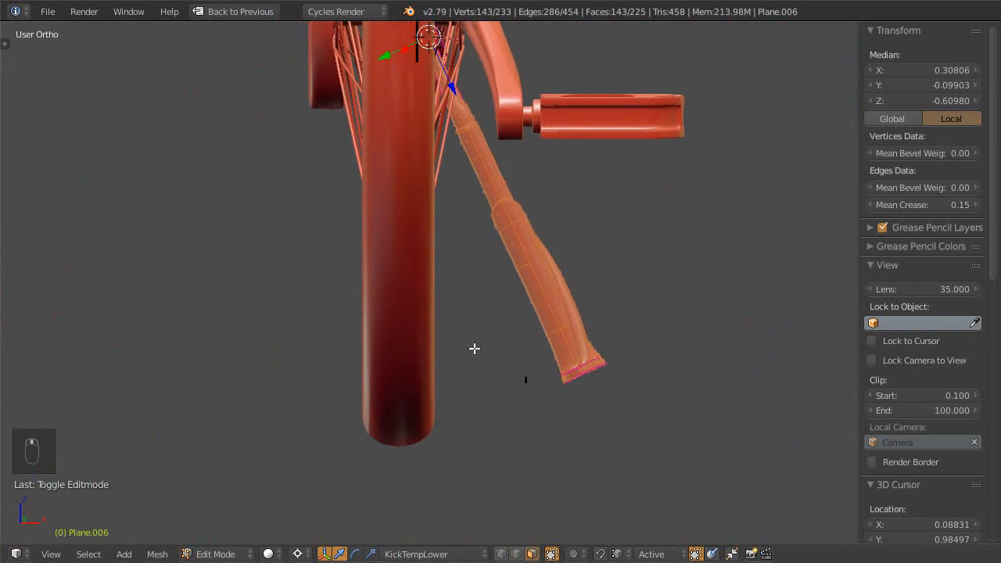
middle_click_drag(479, 173, 424, 197)
middle_click_drag(464, 378, 468, 451)
middle_click_drag(480, 341, 579, 291)
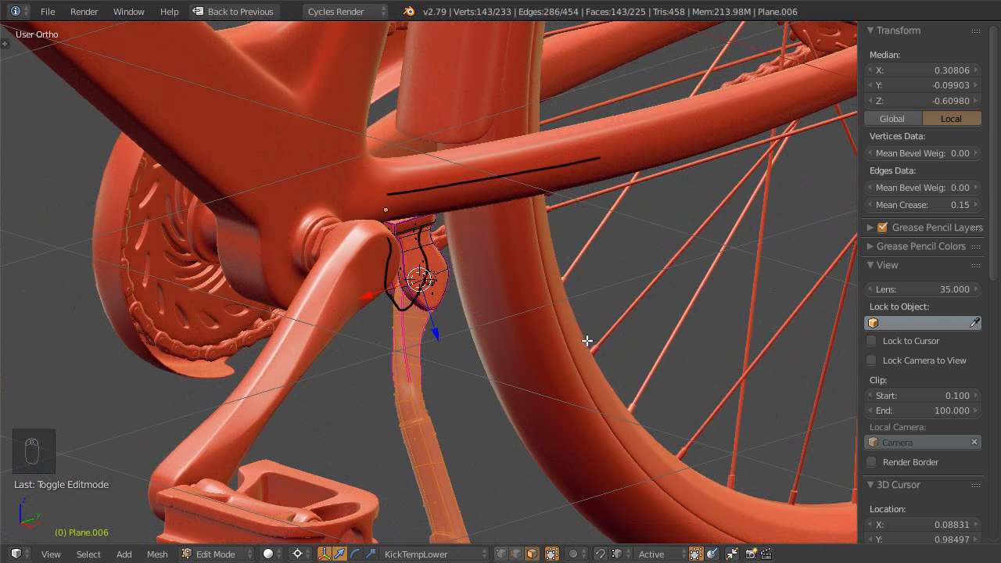
middle_click_drag(551, 298, 446, 308)
scroll(446, 307, "up", 2)
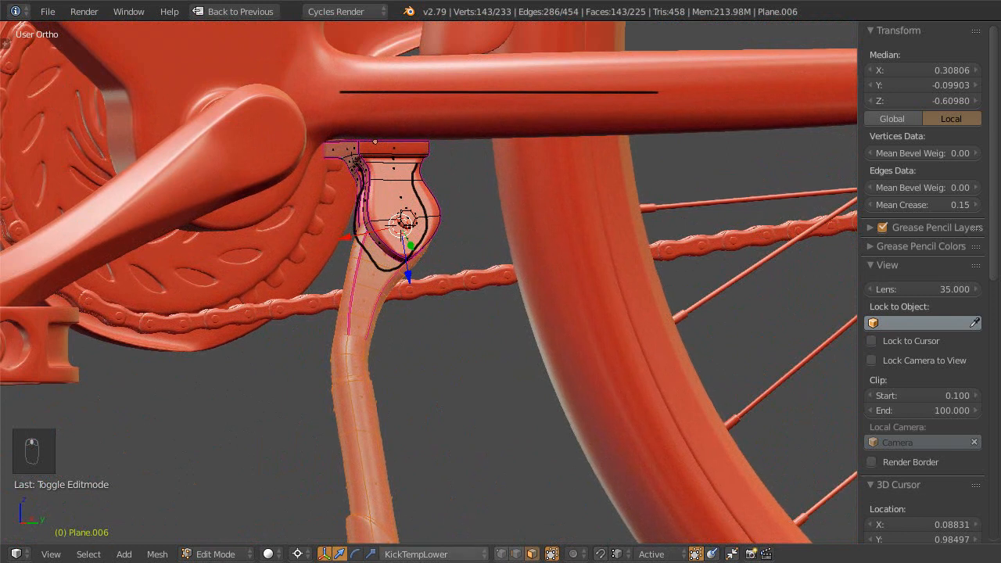
- Delete the existing Face transform orientation and create a new one from the bracket's outer plate face above the bolt
left_click(426, 556)
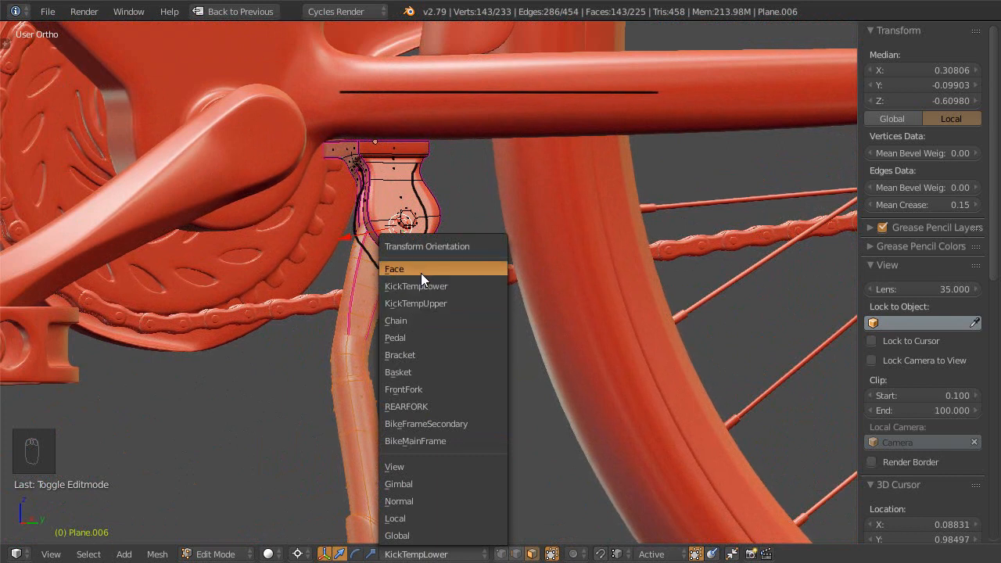
scroll(496, 394, "up", 3)
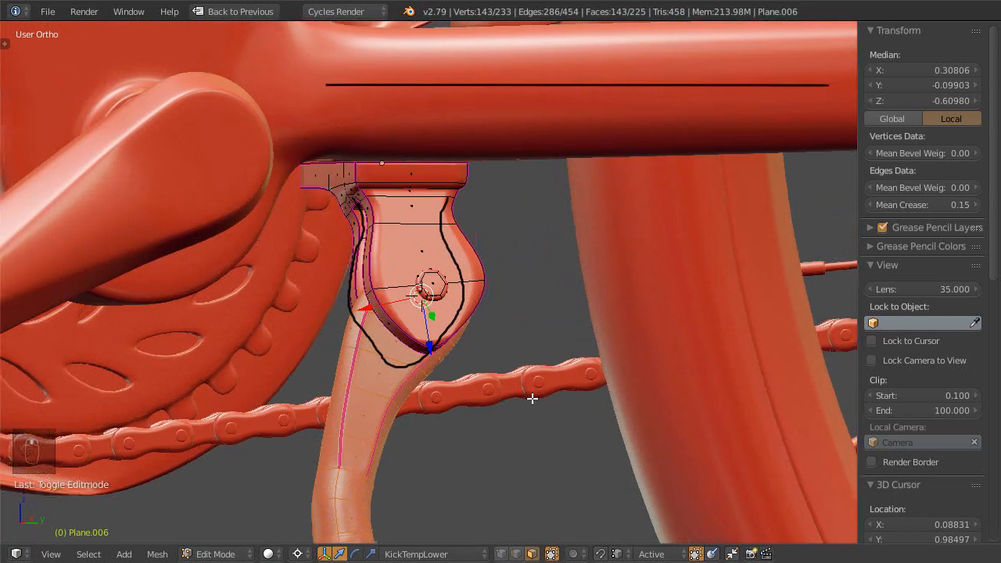
scroll(531, 398, "up", 2)
right_click(428, 246)
scroll(955, 476, "down", 15)
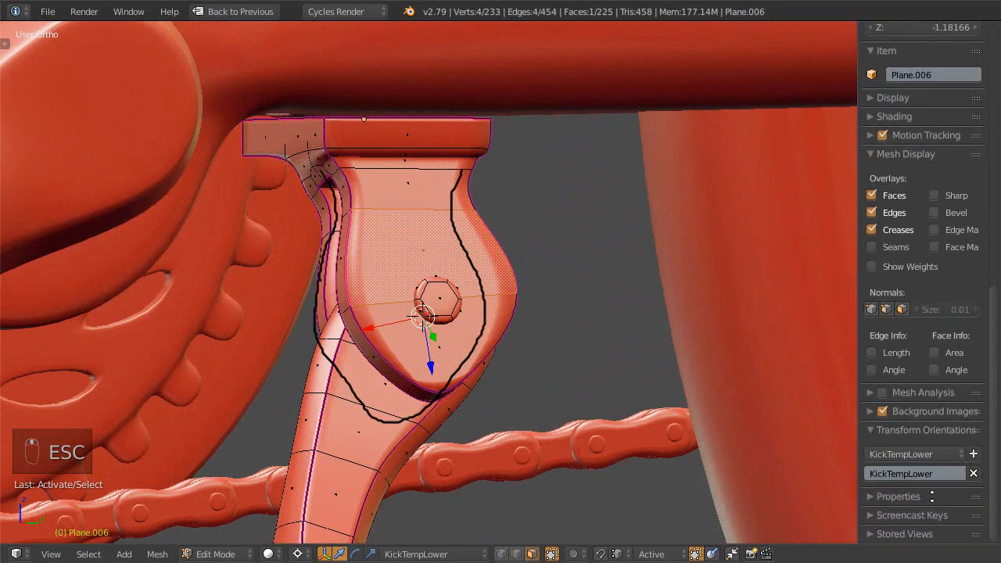
left_click(934, 454)
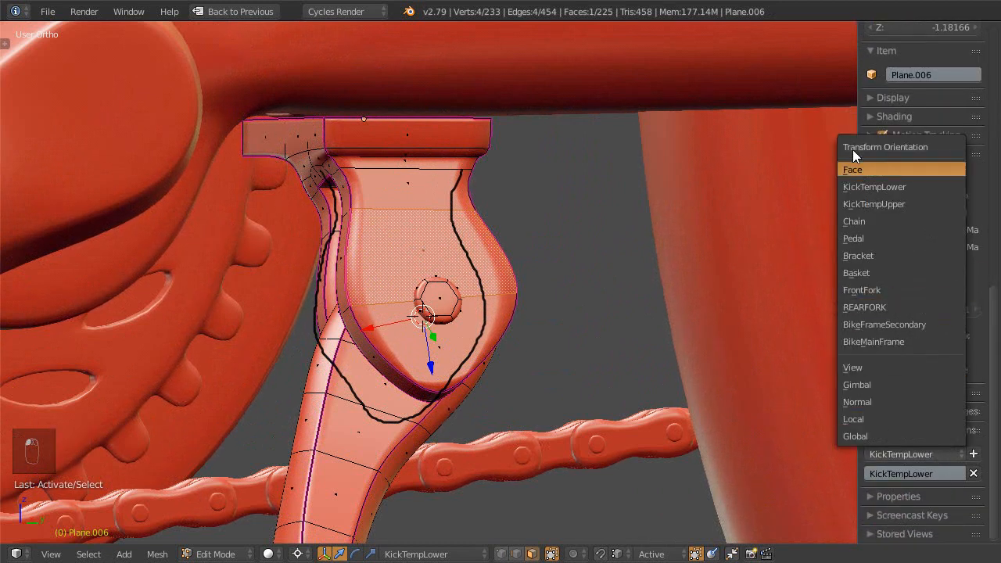
left_click(882, 171)
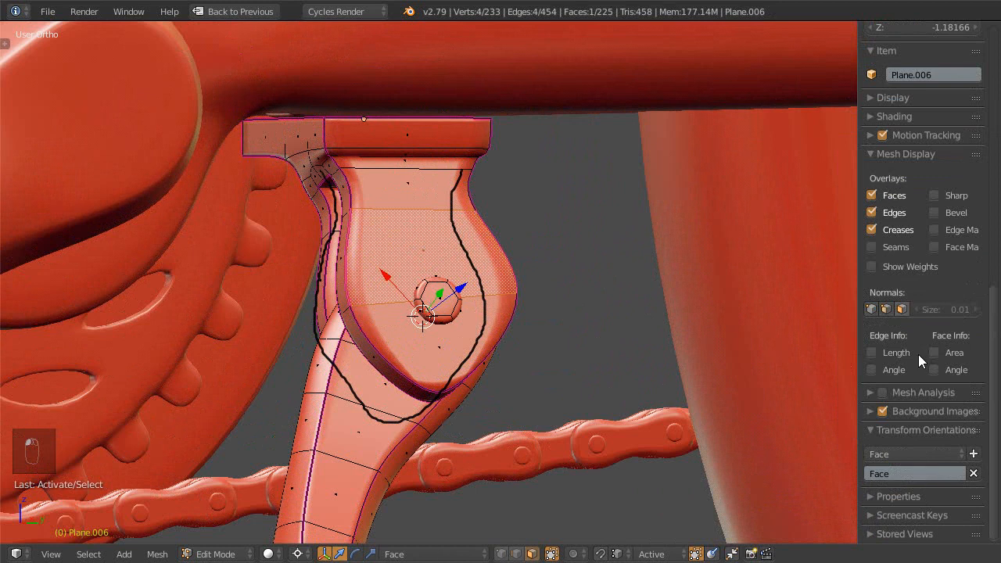
left_click(974, 473)
middle_click_drag(498, 352, 375, 318)
key("ctrl+alt+space")
key("KP_Decimal")
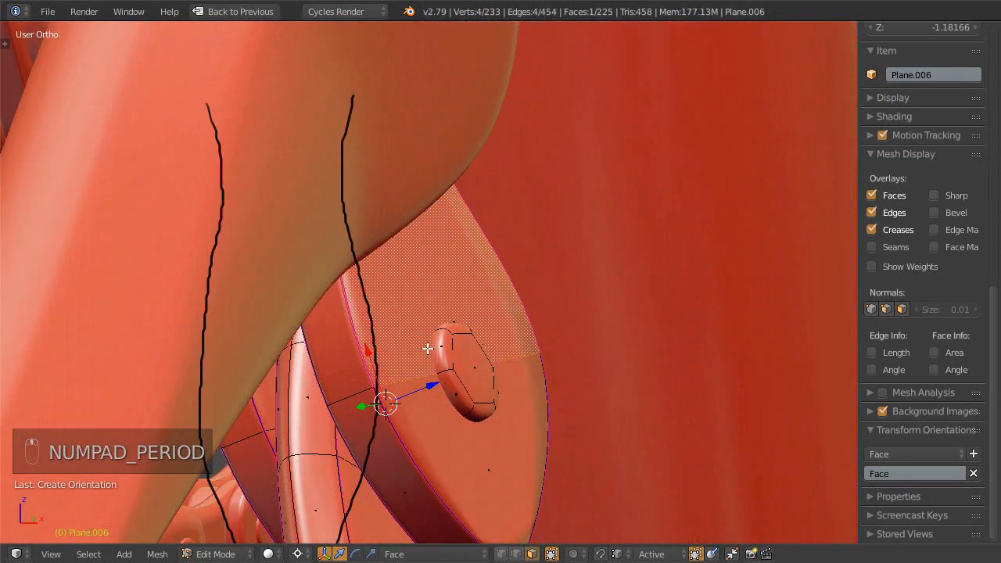
- Reselect the whole kickstand leg as linked geometry, leaving the bracket unselected
middle_click_drag(428, 348, 362, 315)
scroll(362, 315, "down", 5)
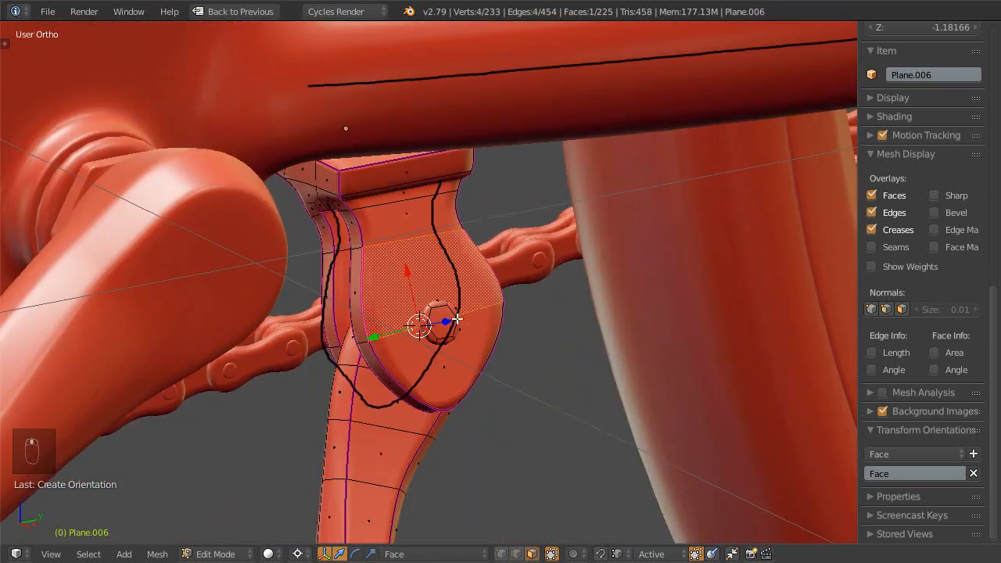
scroll(430, 344, "down", 2)
middle_click_drag(434, 363, 361, 325, "shift")
scroll(362, 326, "down", 5)
middle_click_drag(352, 442, 422, 391)
key("a")
key("l")
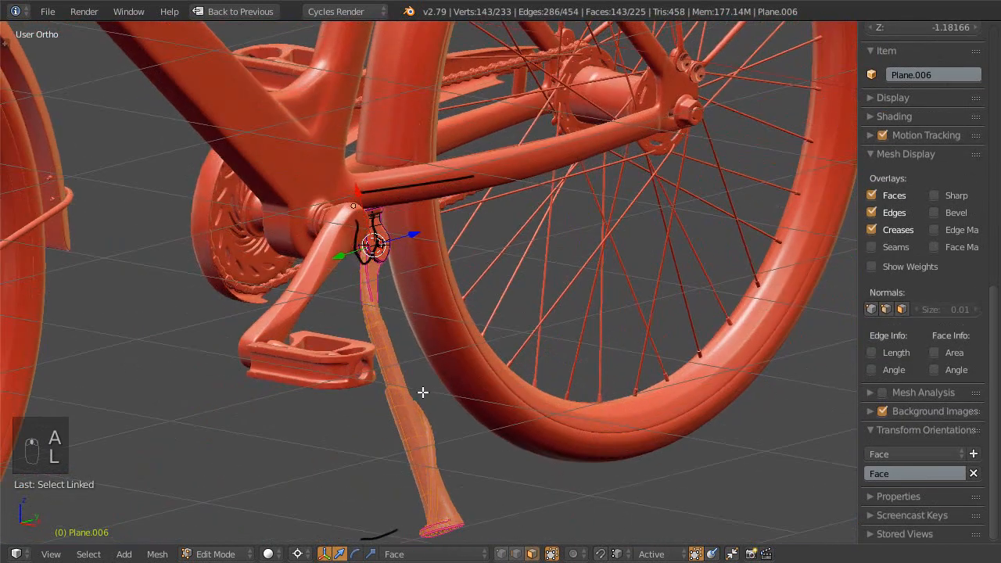
middle_click_drag(441, 431, 465, 356)
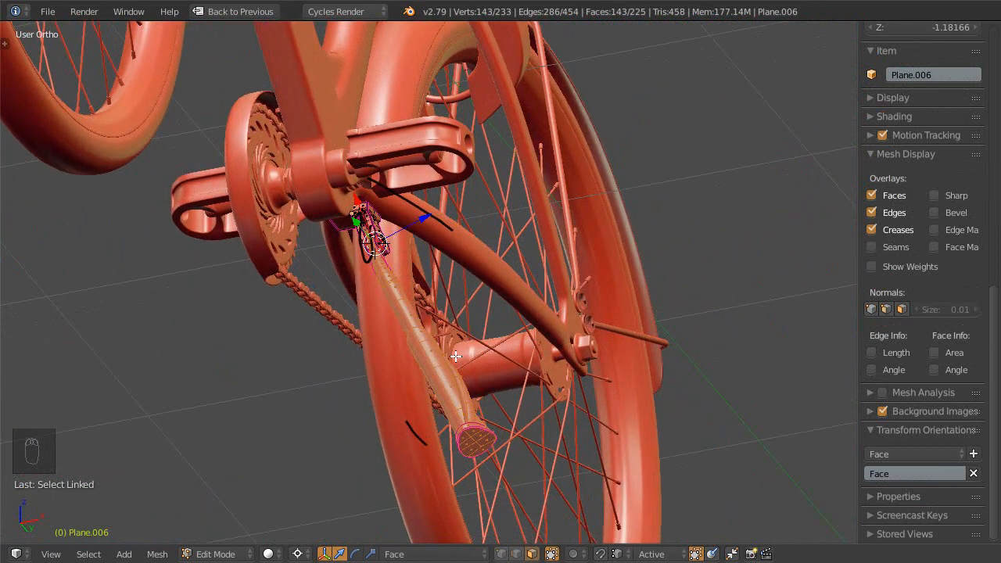
key("r")
right_click(496, 289)
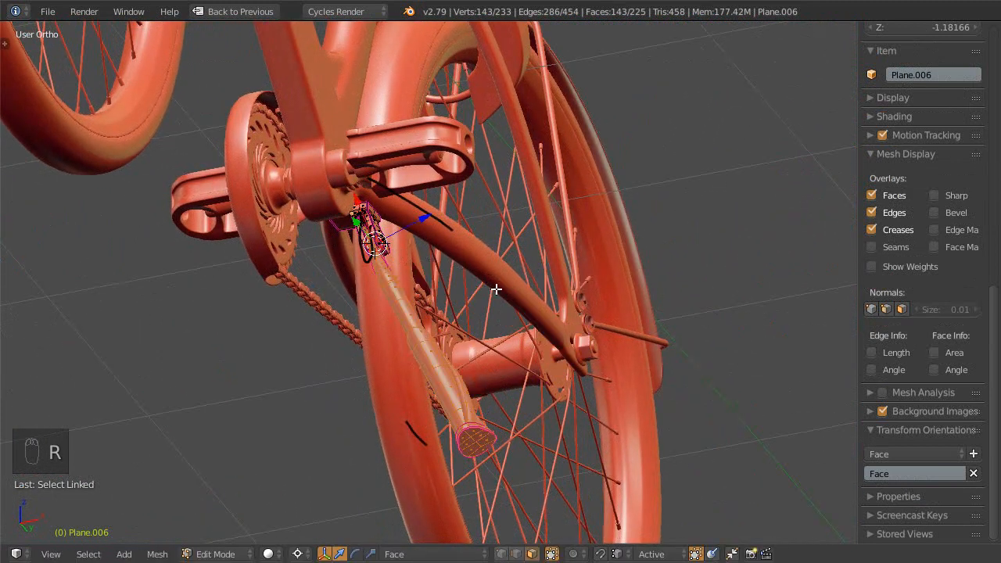
key("r")
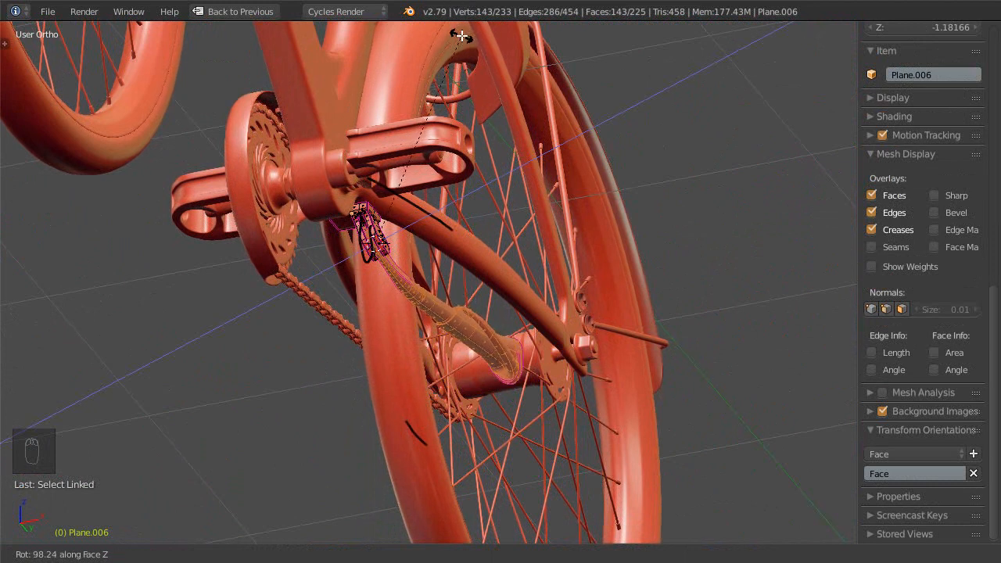
left_click(462, 35)
middle_click_drag(465, 187, 458, 316)
key("s")
key("Escape")
key("Escape")
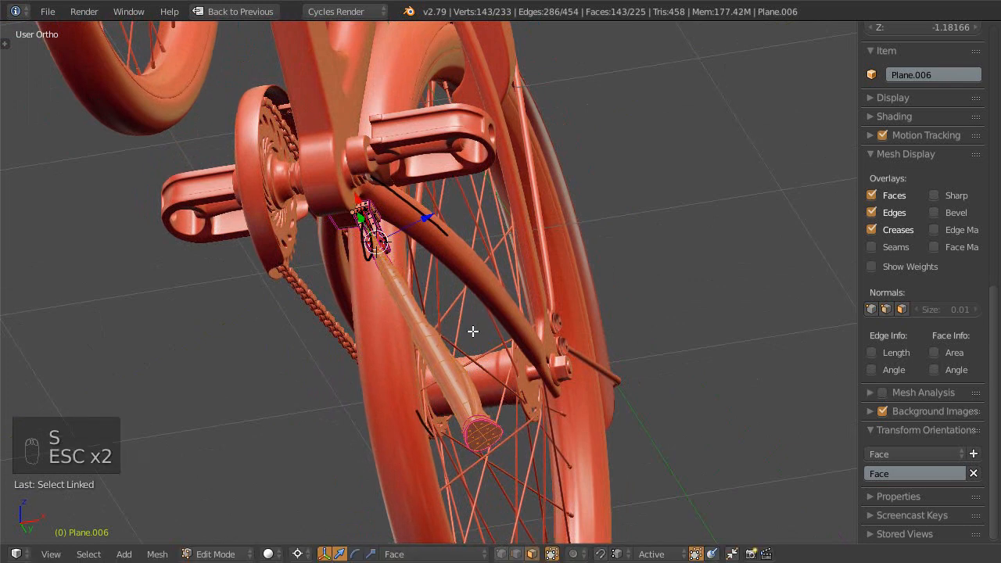
- Try swinging the leg up toward the rear wheel about the Face Z axis, check its clearance, and undo the rotations
key("r")
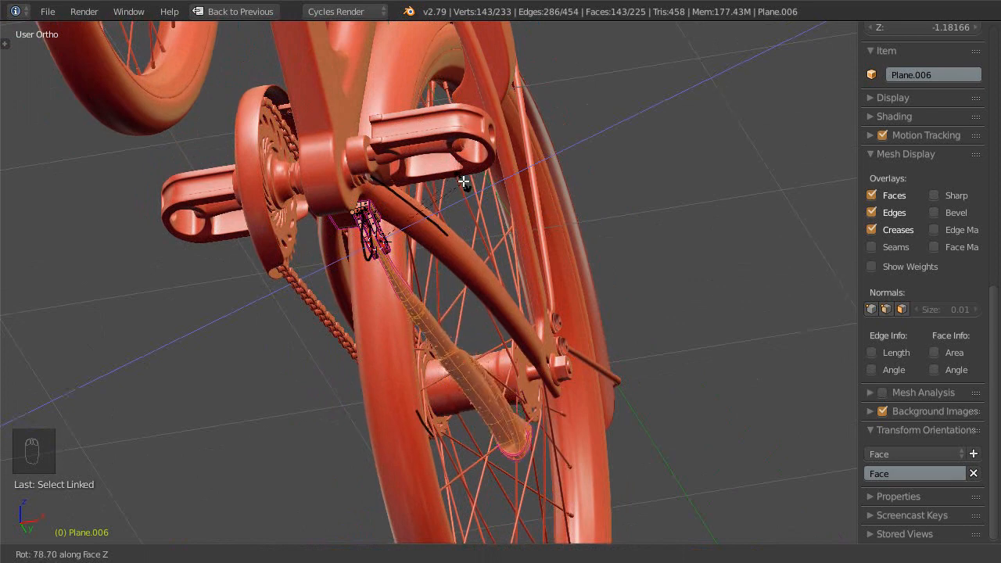
left_click(463, 178)
middle_click_drag(550, 257, 436, 255)
middle_click_drag(439, 245, 447, 253)
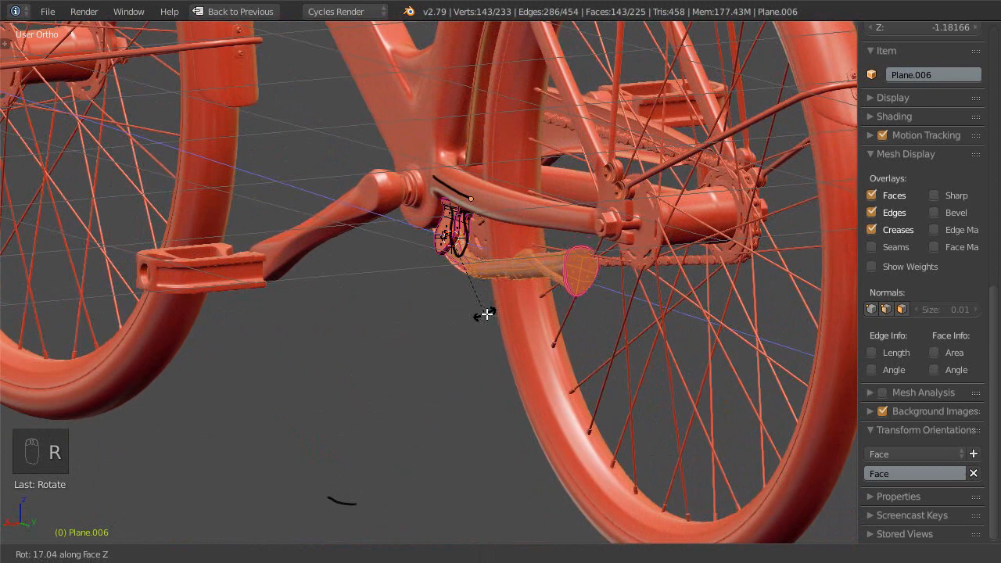
middle_click_drag(490, 317, 497, 342)
scroll(498, 342, "up", 5)
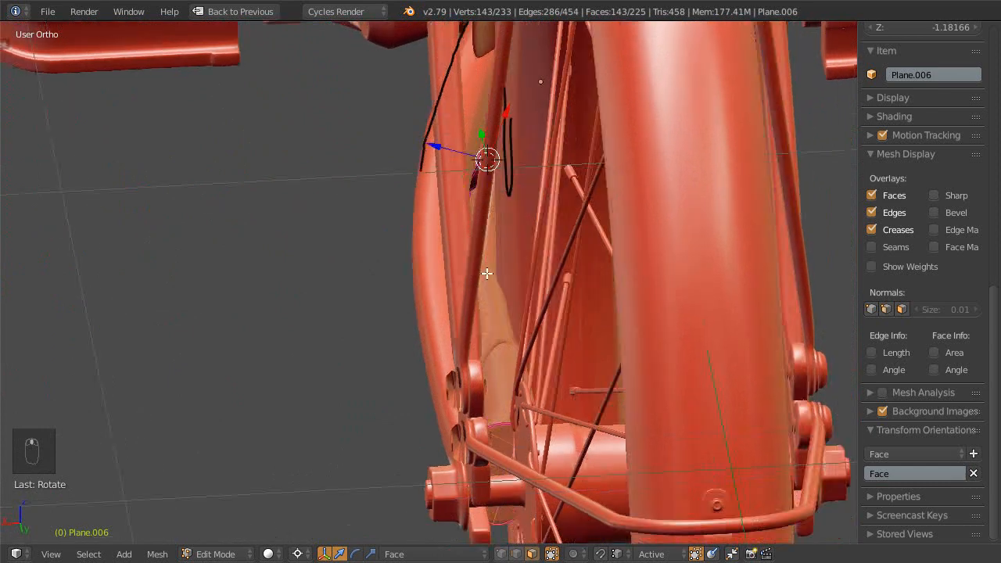
middle_click_drag(487, 273, 527, 319)
key("ctrl+z")
key("ctrl+z")
key("ctrl+z")
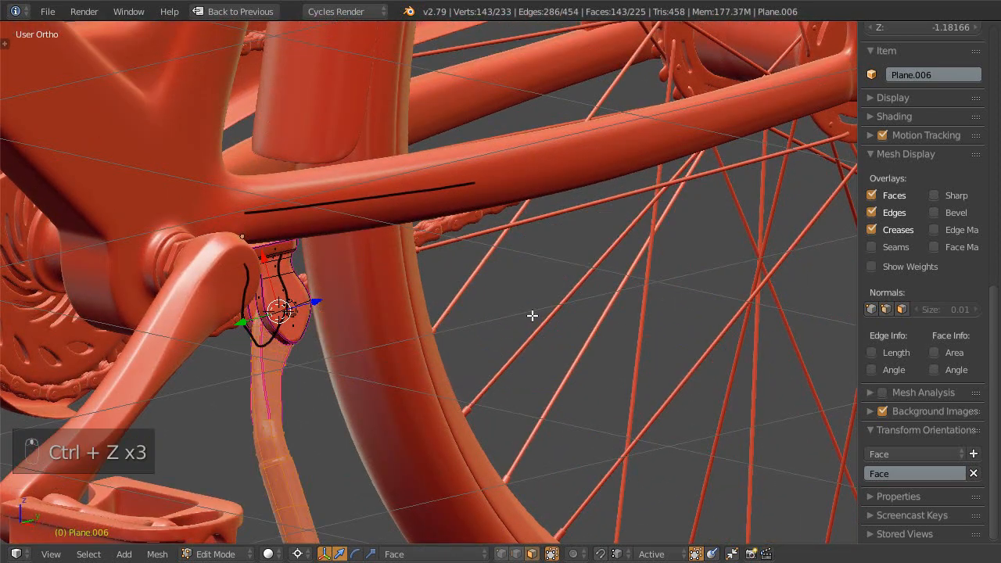
- Save the file, hide every object except the kickstand, and return to editing its mesh
middle_click_drag(428, 333, 506, 270)
key("ctrl+s")
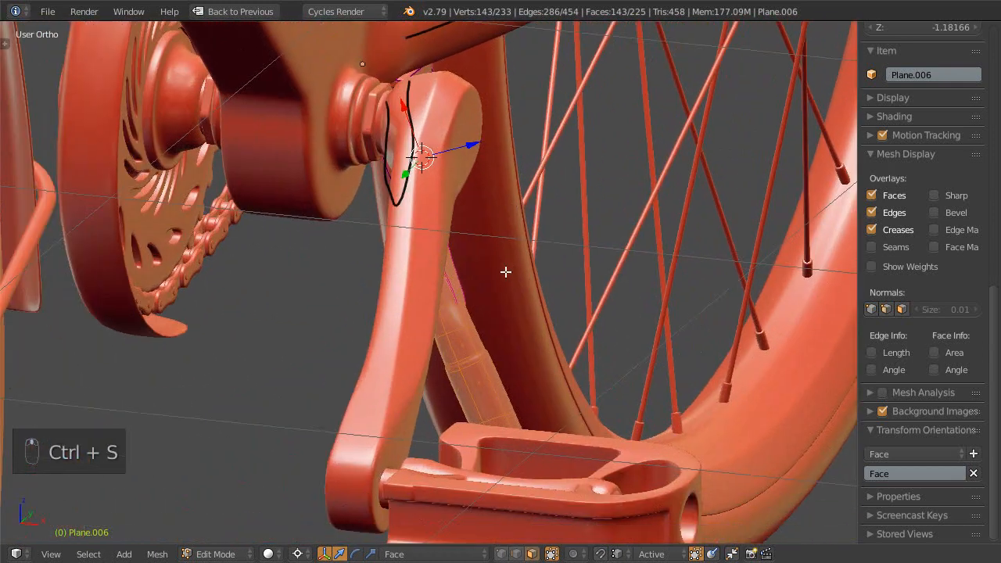
key("Tab")
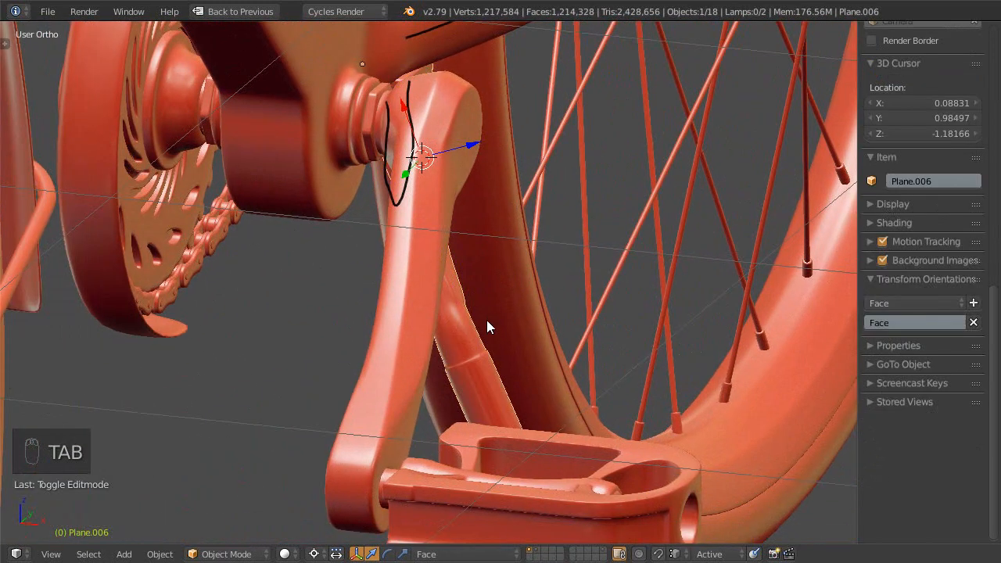
key("shift+h")
key("Tab")
- In edge select mode, select the leg's edge loop just below the bracket plates and snap the 3D cursor to it
middle_click_drag(466, 313, 516, 344)
key("ctrl+Tab")
right_click(513, 345, "alt")
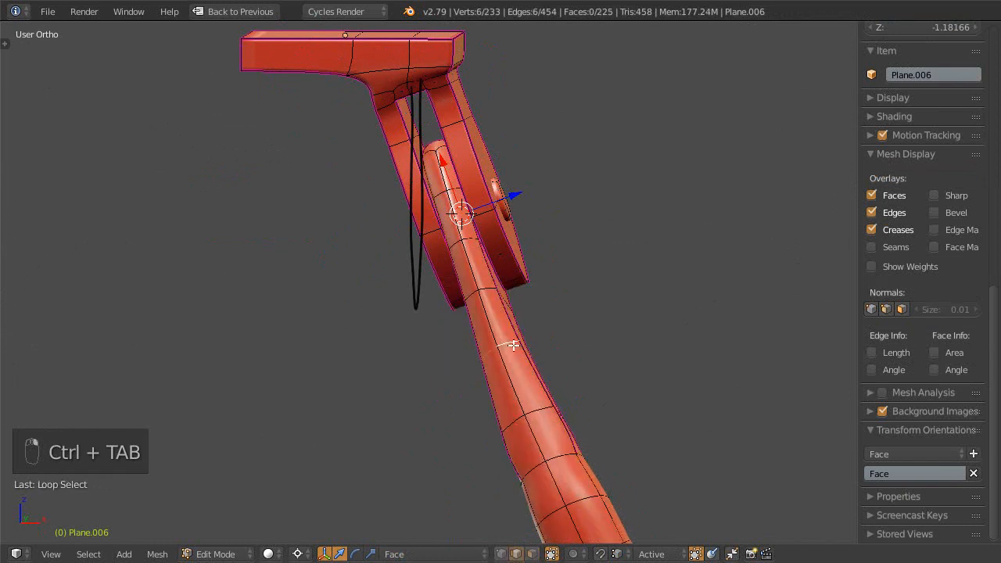
key("shift+s")
left_click(537, 345)
middle_click_drag(536, 346, 506, 316)
key("KP_1")
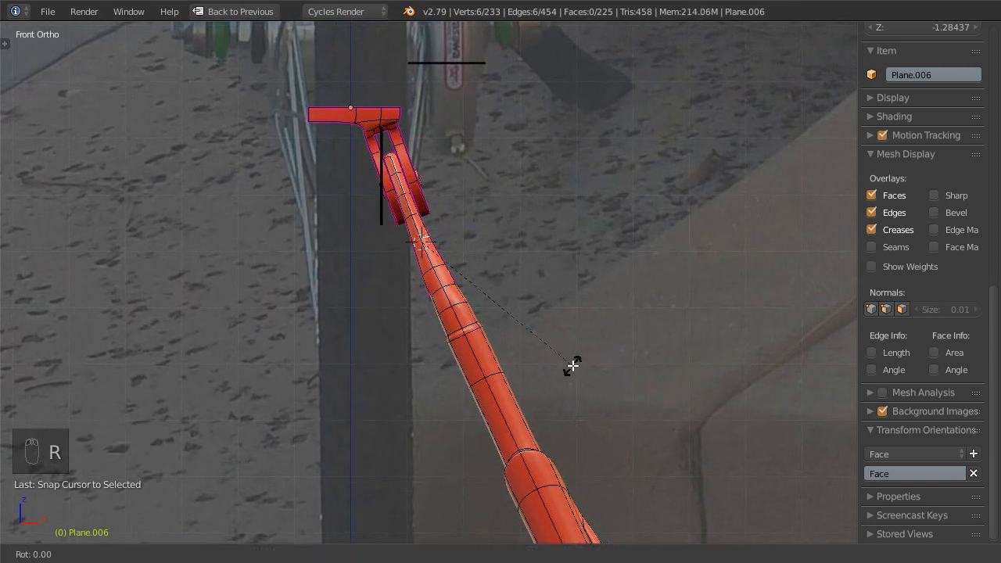
- Clear the selection, switch to wireframe and face select mode, and select the leg from its foot up to the 3D cursor by growing the selection
middle_click_drag(522, 222, 520, 347, "ctrl")
middle_click_drag(520, 347, 521, 305, "shift")
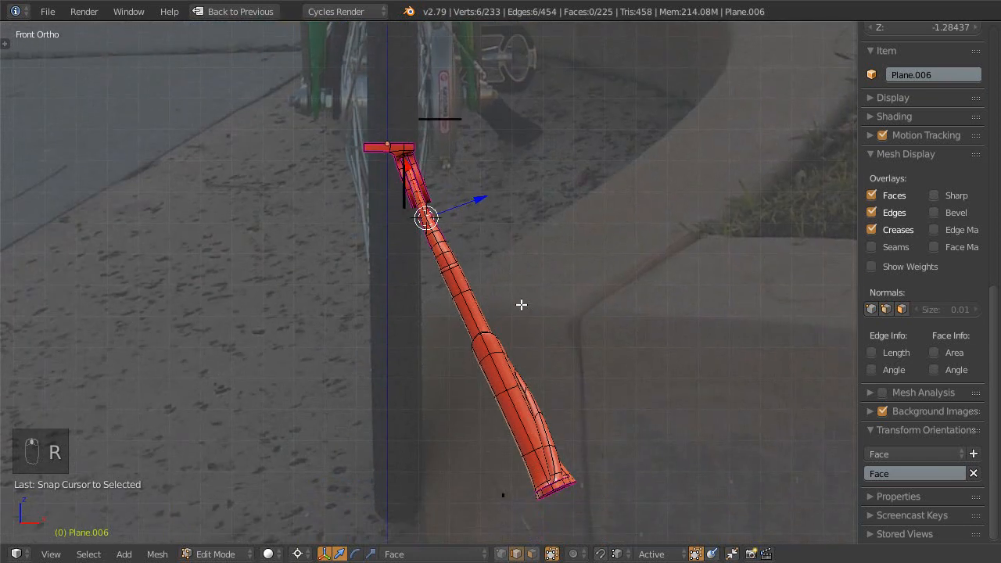
key("a")
key("a")
key("a")
key("a")
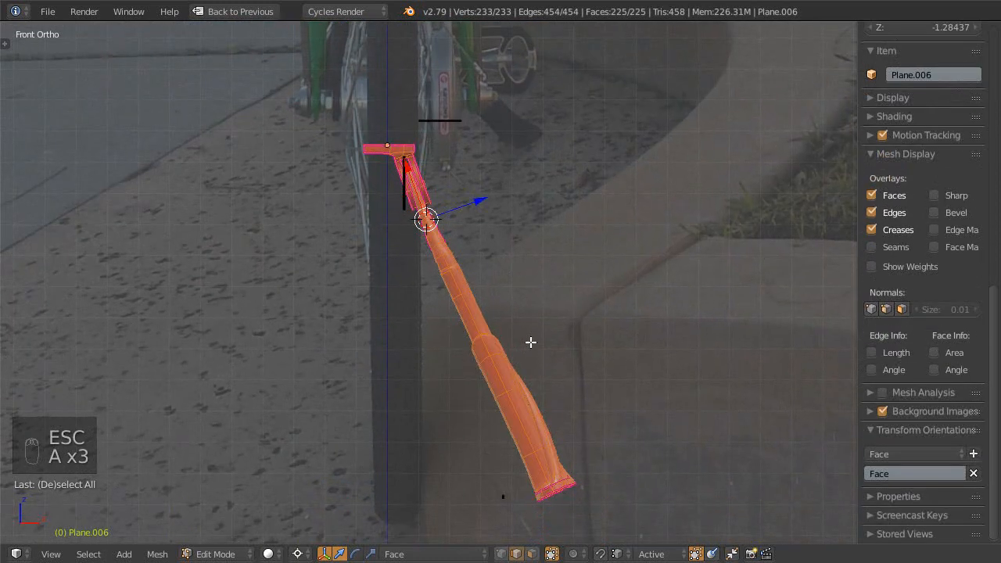
key("z")
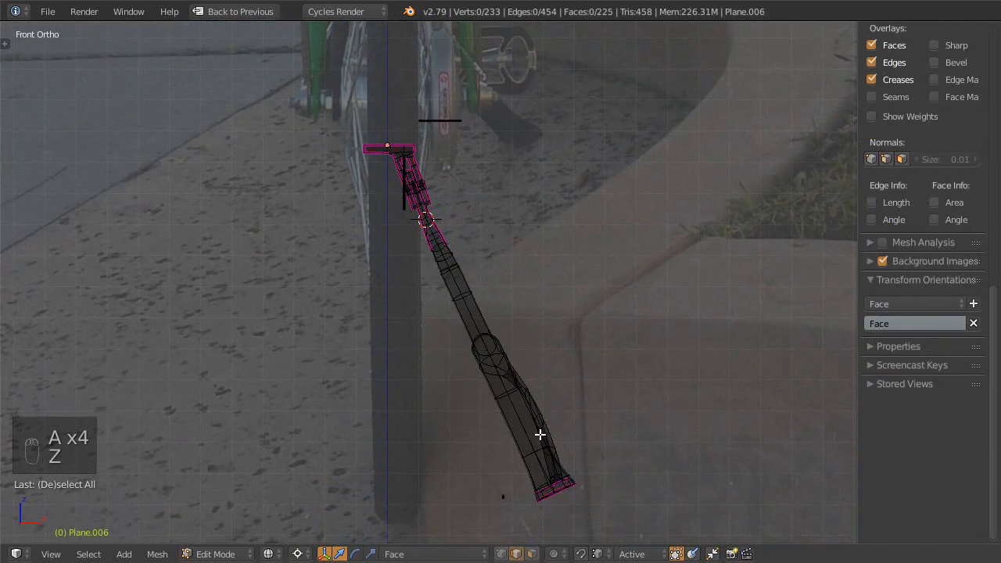
key("ctrl+Tab")
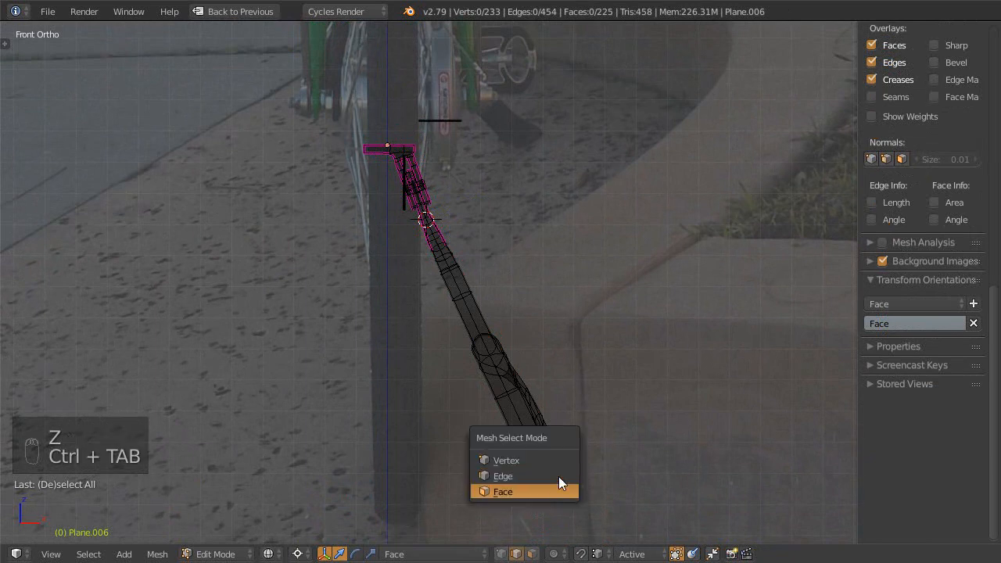
left_click_drag(615, 470, 533, 490)
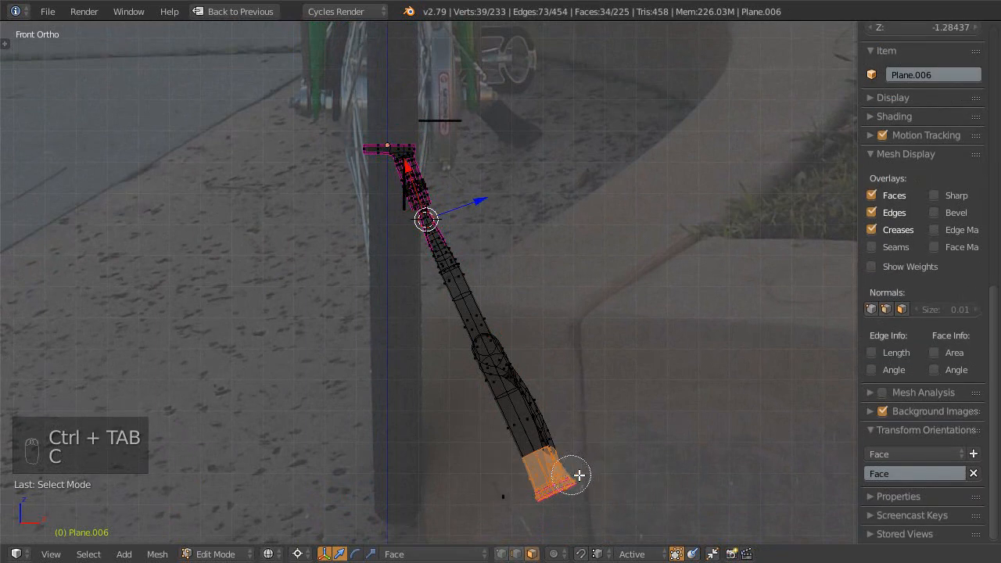
key("ctrl+KP_Add")
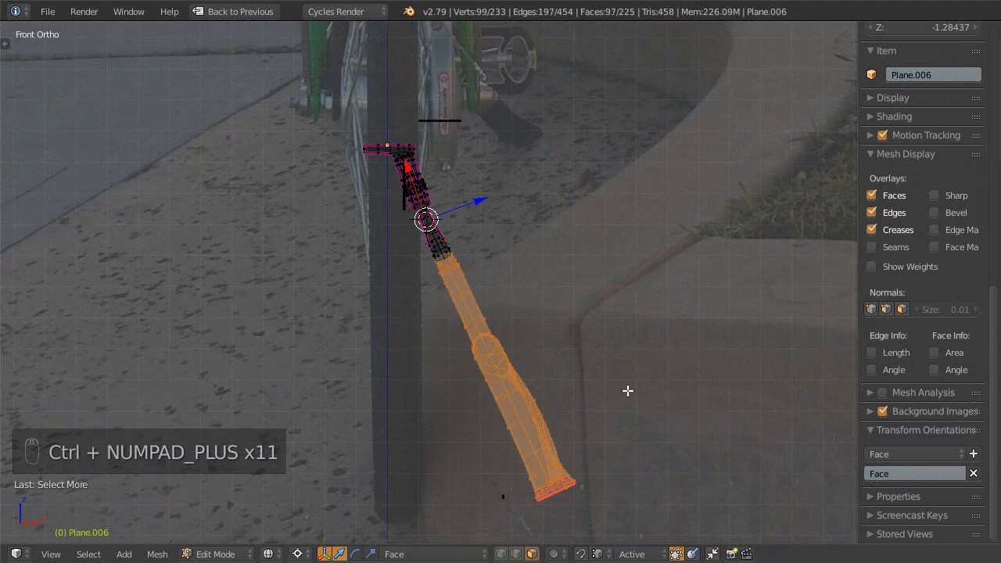
scroll(524, 348, "up", 8)
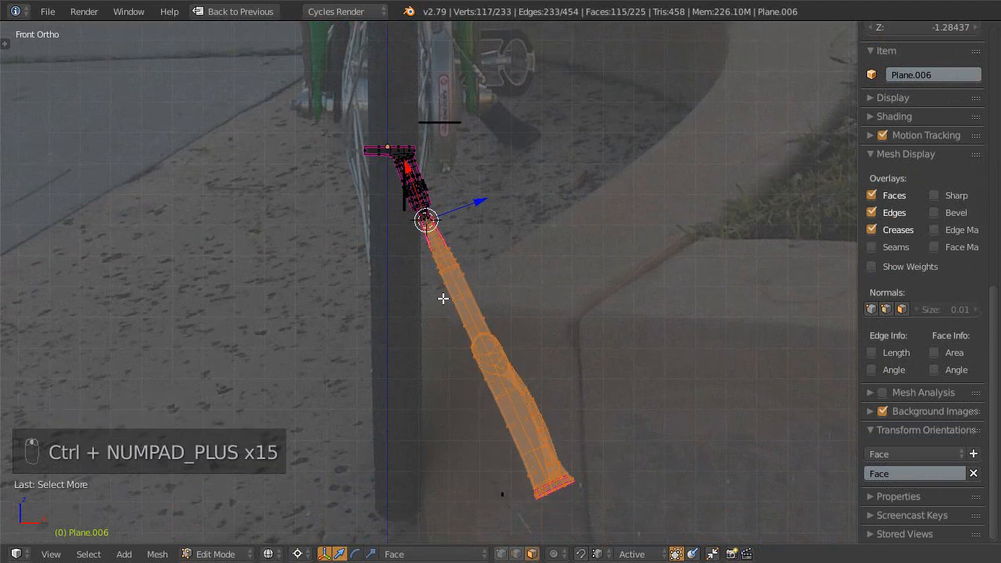
scroll(535, 268, "up", 6)
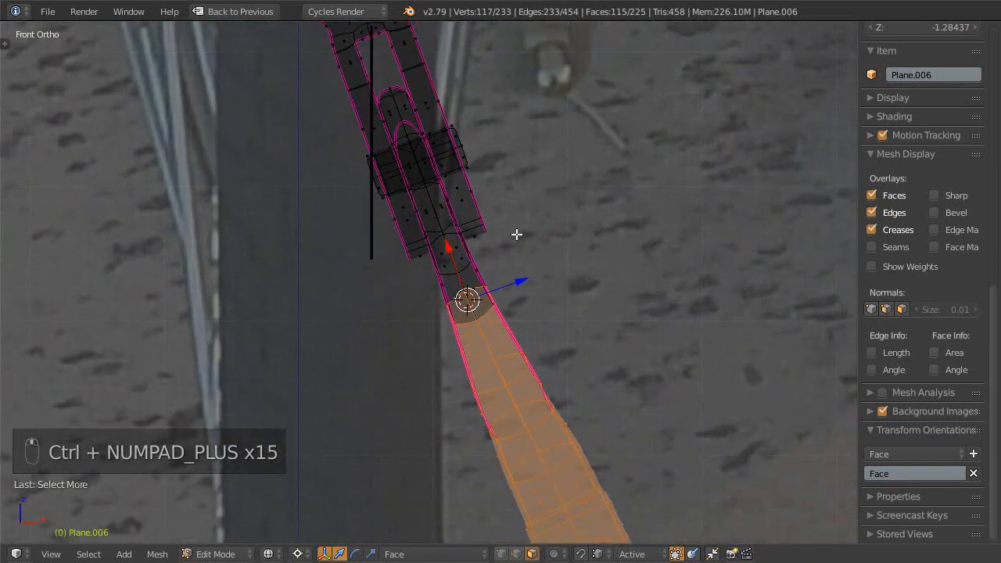
- Try shrinking the lower-leg selection by one ring near the 3D cursor and grow it back
scroll(557, 142, "down", 10)
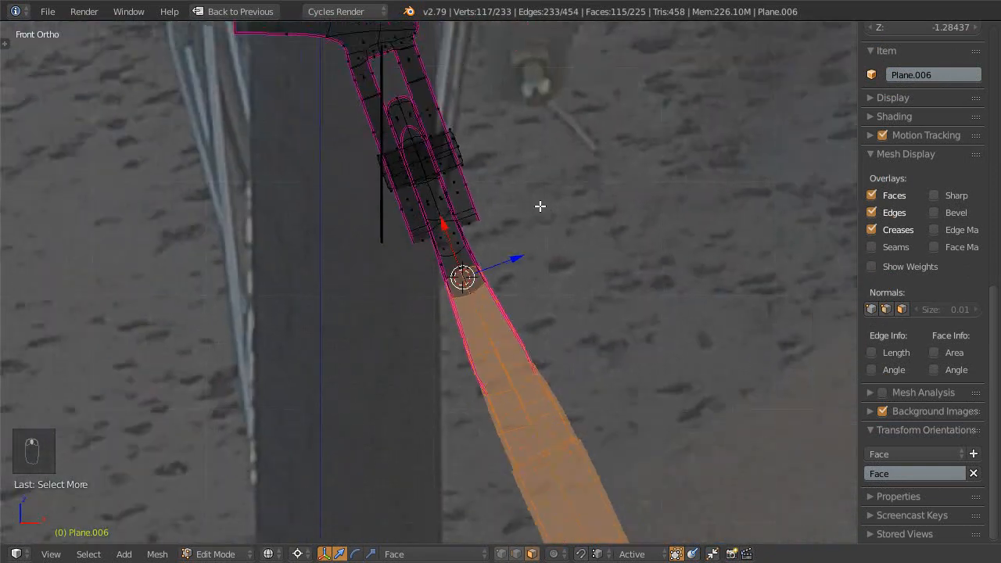
middle_click_drag(476, 223, 480, 257, "ctrl")
middle_click_drag(492, 342, 550, 248, "shift")
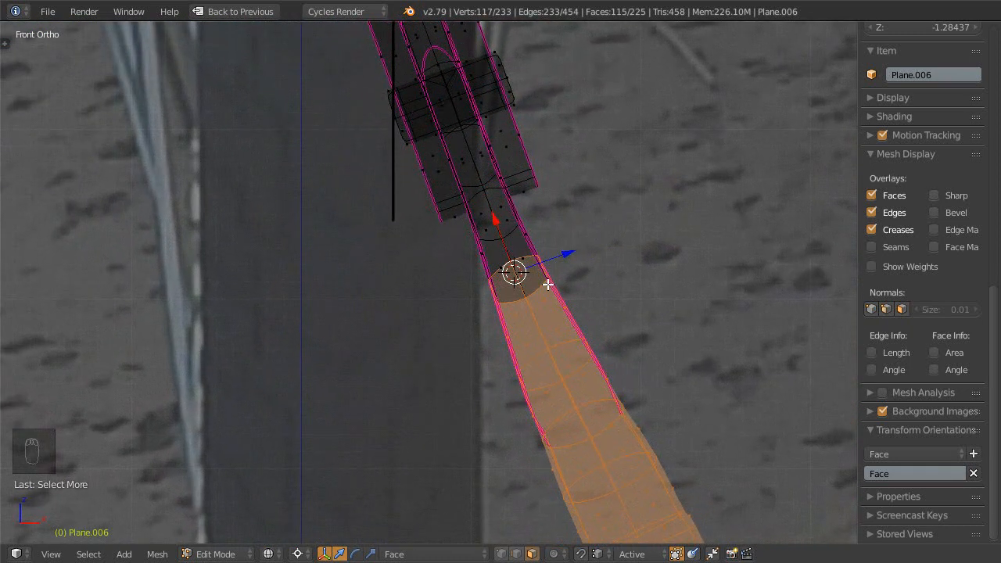
key("ctrl+KP_Subtract")
scroll(514, 283, "down", 3)
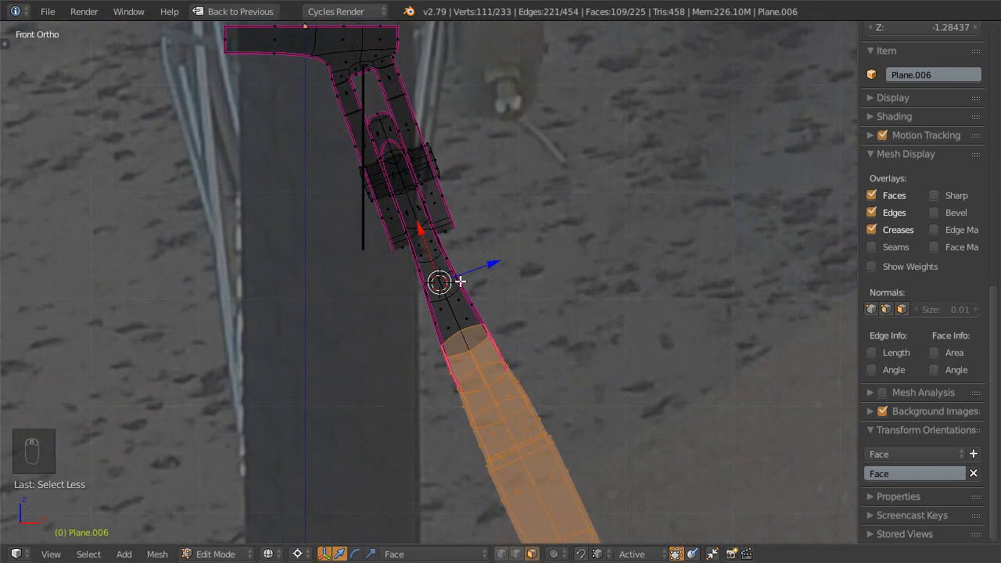
key("ctrl+KP_Add")
- Rotate the selected lower leg by -10° around the 3D cursor in the front view
middle_click_drag(431, 225, 448, 281)
key("KP_1")
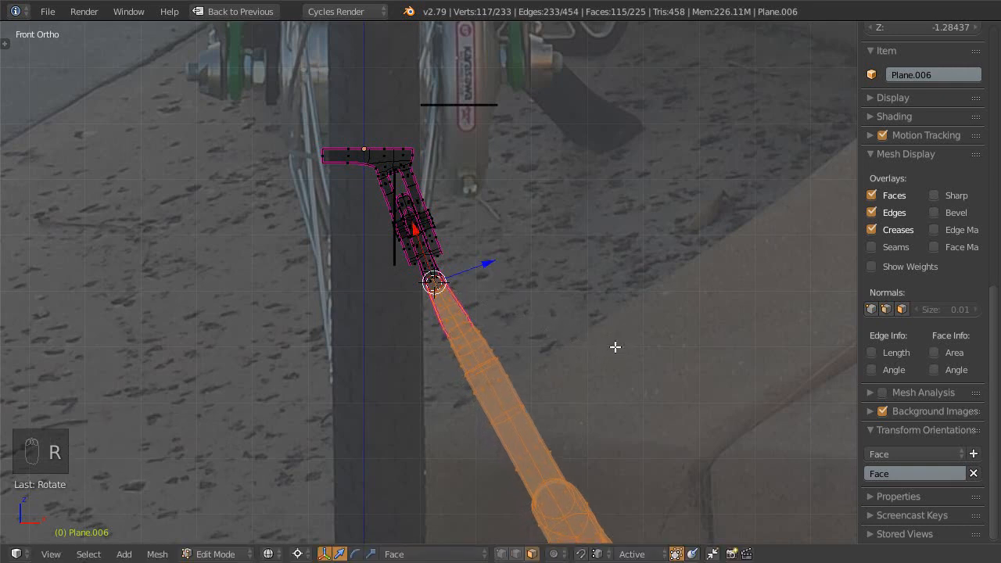
key("t")
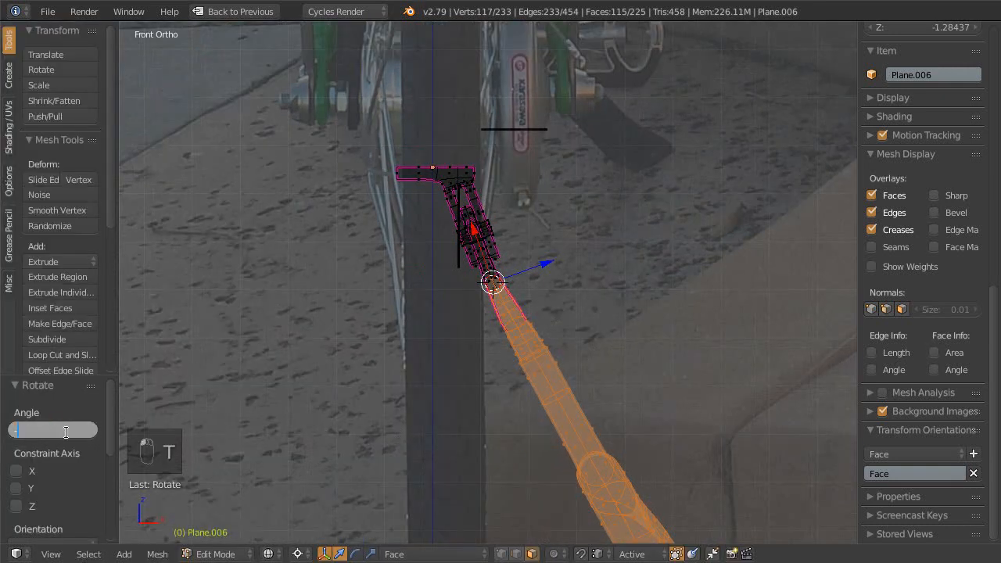
key("Return")
scroll(507, 318, "up", 5)
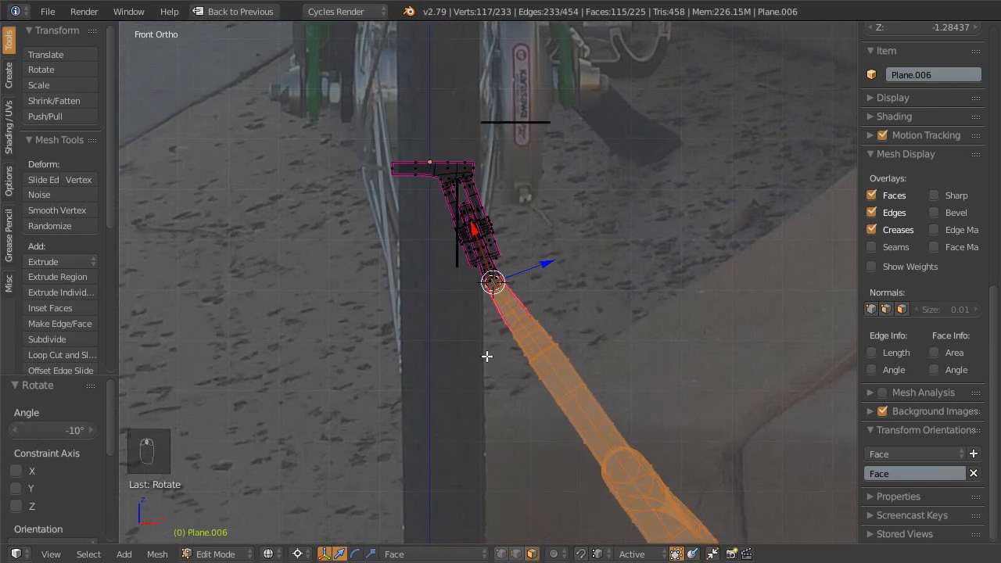
middle_click_drag(486, 286, 513, 283, "shift")
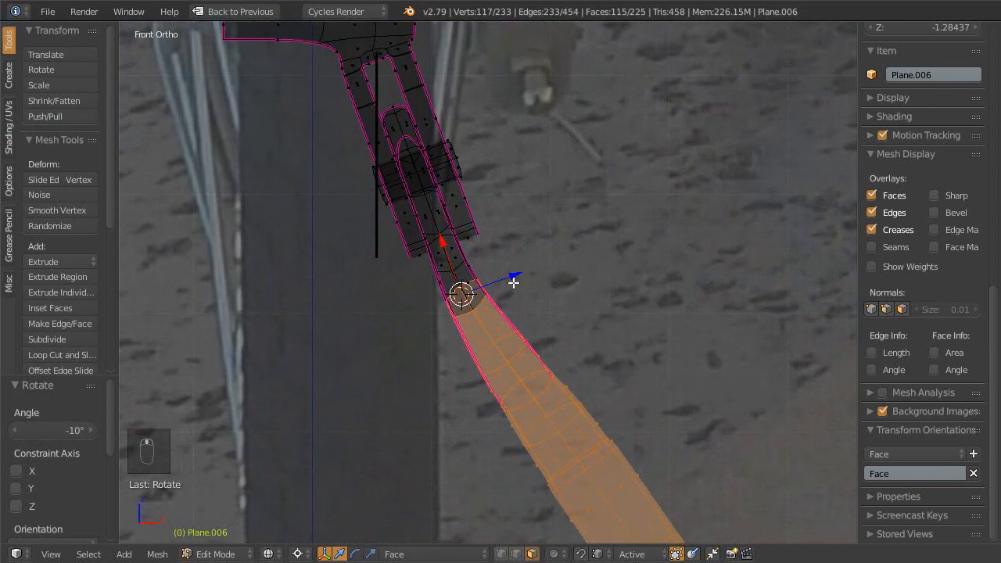
scroll(527, 202, "down", 2)
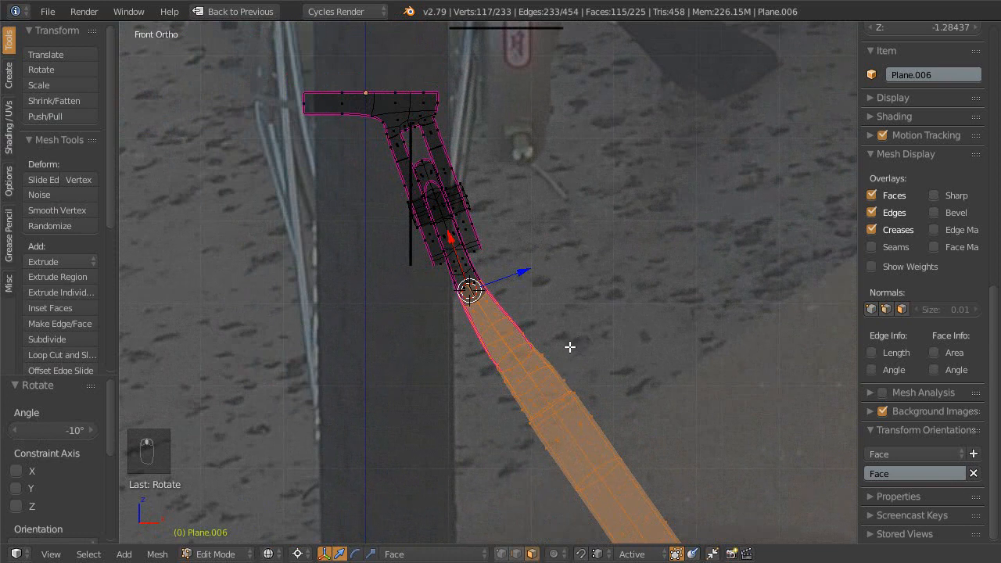
scroll(563, 345, "down", 3)
middle_click_drag(587, 339, 525, 363)
- Unhide all objects, return to solid shading, check the bent leg against the bike in mesh editing, and undo the leg's rotation
key("Tab")
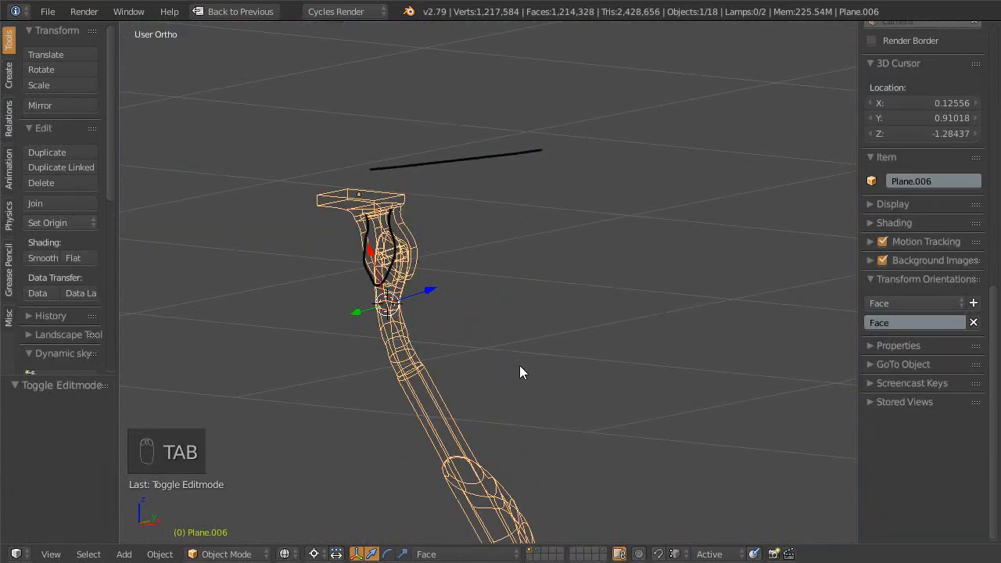
key("alt+h")
scroll(530, 342, "up", 2)
middle_click_drag(530, 342, 588, 293, "shift")
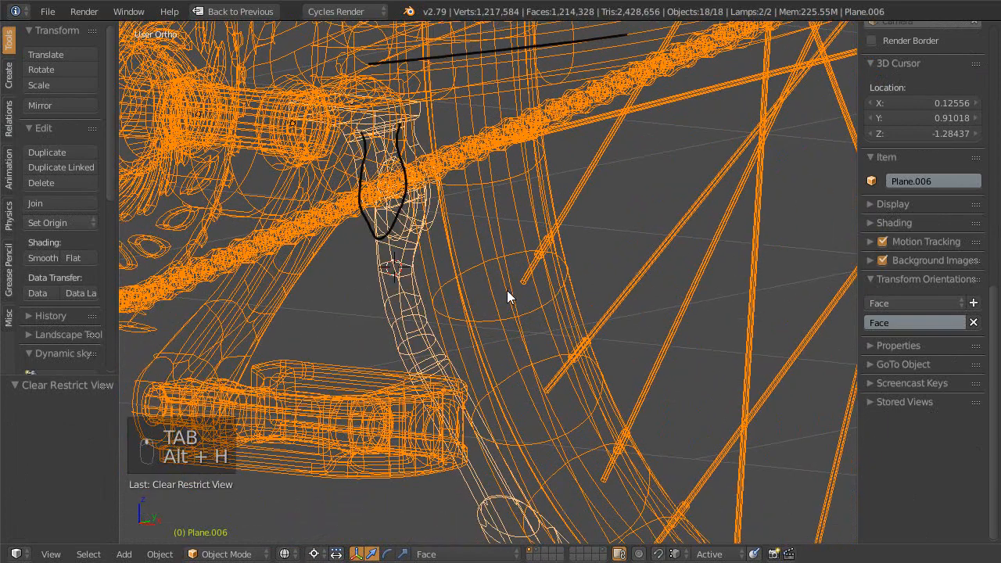
key("z")
key("Escape")
right_click(405, 298)
middle_click_drag(405, 298, 313, 303)
middle_click_drag(357, 273, 590, 246)
key("Tab")
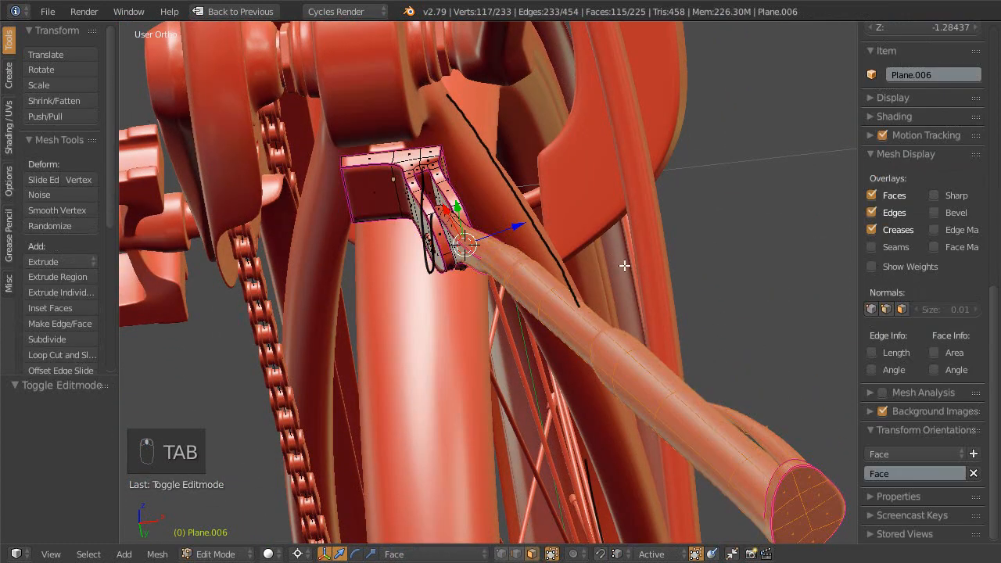
key("ctrl+z")
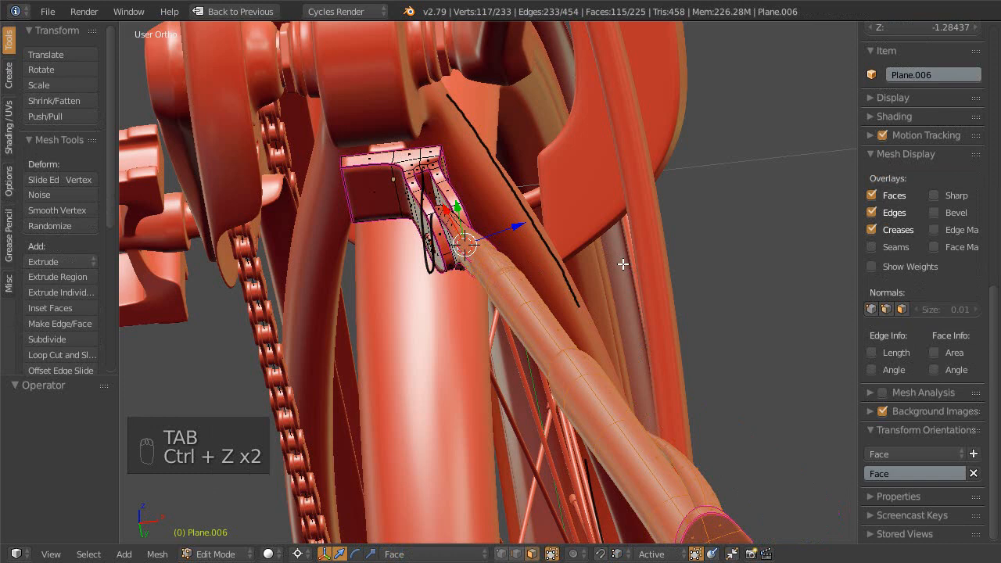
- Select the large flat face on the underside of the kickstand's mounting plate and snap the 3D cursor to it
middle_click_drag(572, 270, 467, 306)
scroll(470, 304, "up", 3)
middle_click_drag(479, 253, 459, 346, "shift")
scroll(458, 347, "up", 1)
middle_click_drag(408, 323, 506, 323, "shift")
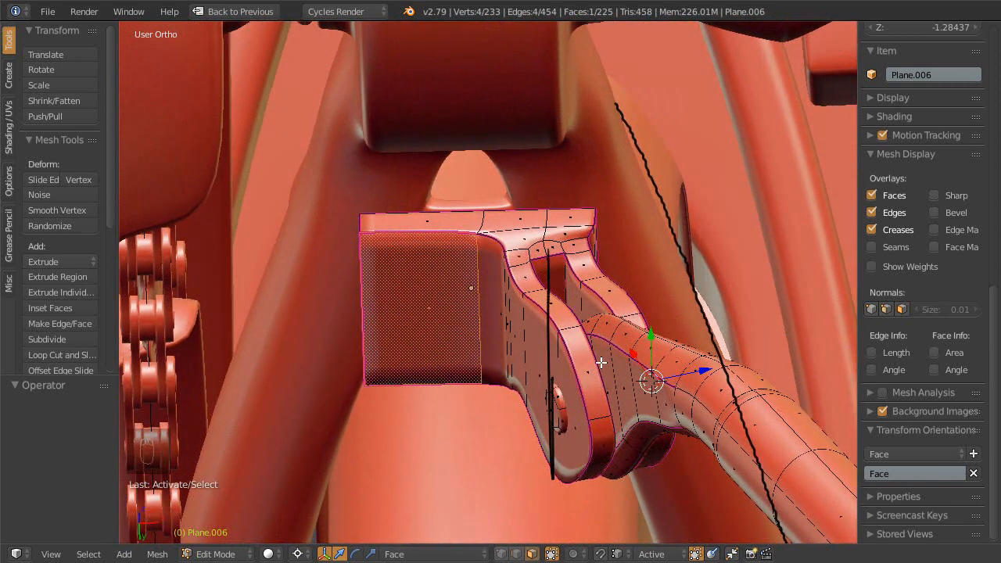
key("a")
key("a")
key("a")
middle_click_drag(599, 362, 438, 289)
key("a")
key("a")
key("a")
key("Escape")
left_click(406, 290)
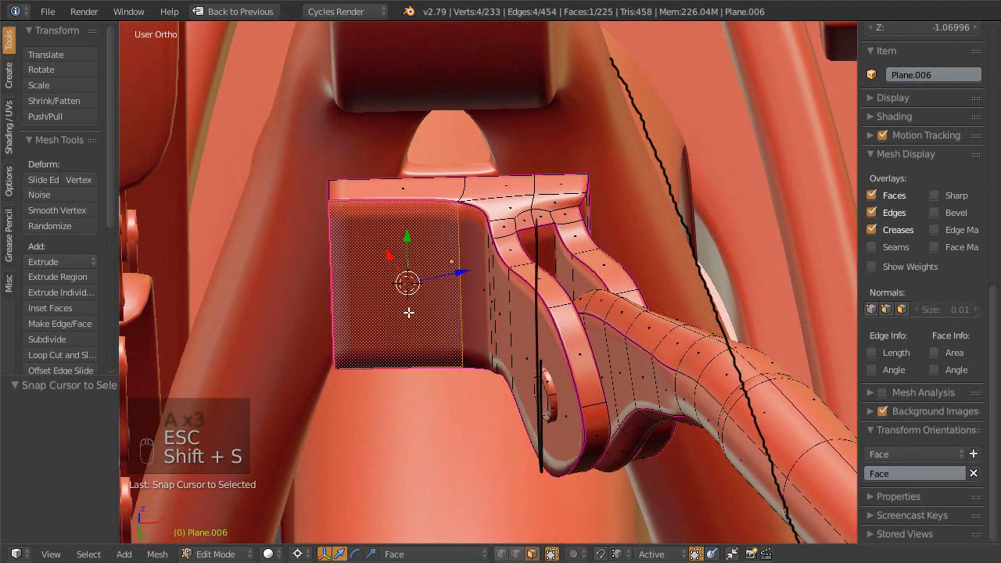
- Select the entire kickstand mesh and rotate it -7.92° about the global Z axis around the 3D cursor
scroll(432, 297, "down", 1)
middle_click_drag(454, 310, 451, 253, "shift")
scroll(447, 290, "down", 3)
middle_click_drag(443, 329, 531, 257)
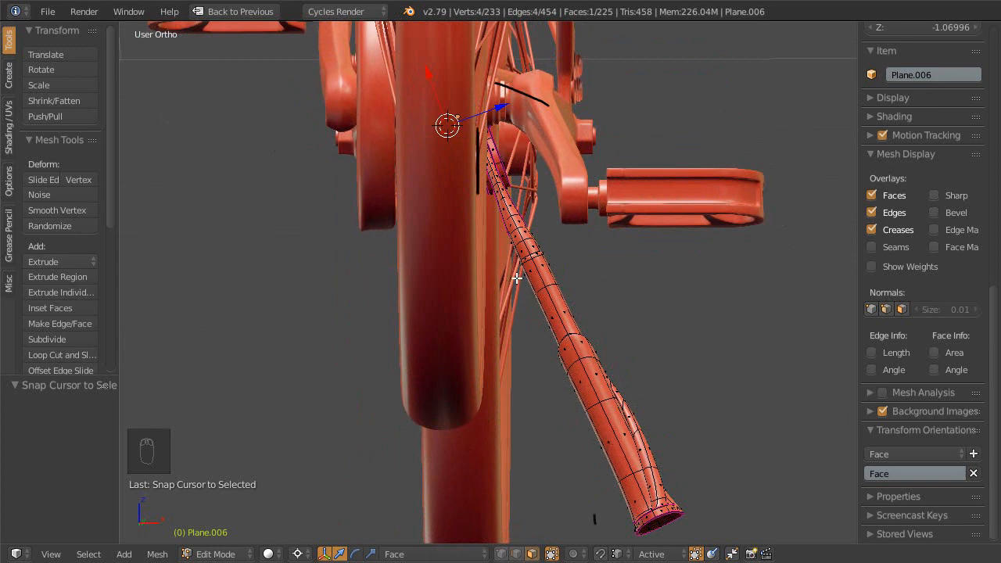
middle_click_drag(569, 333, 578, 370)
middle_click_drag(578, 371, 552, 456)
middle_click_drag(553, 456, 538, 394, "ctrl")
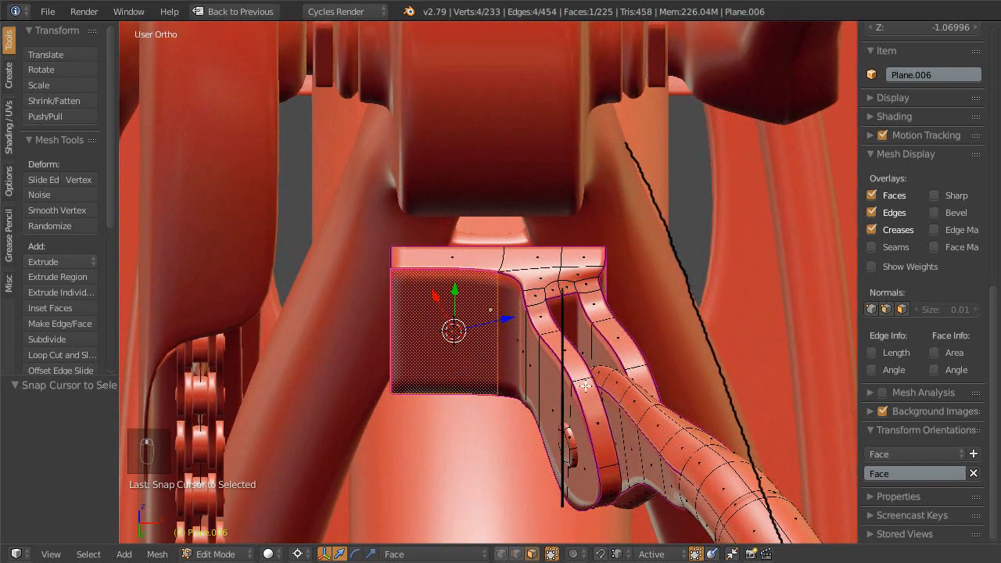
key("a")
key("a")
key("a")
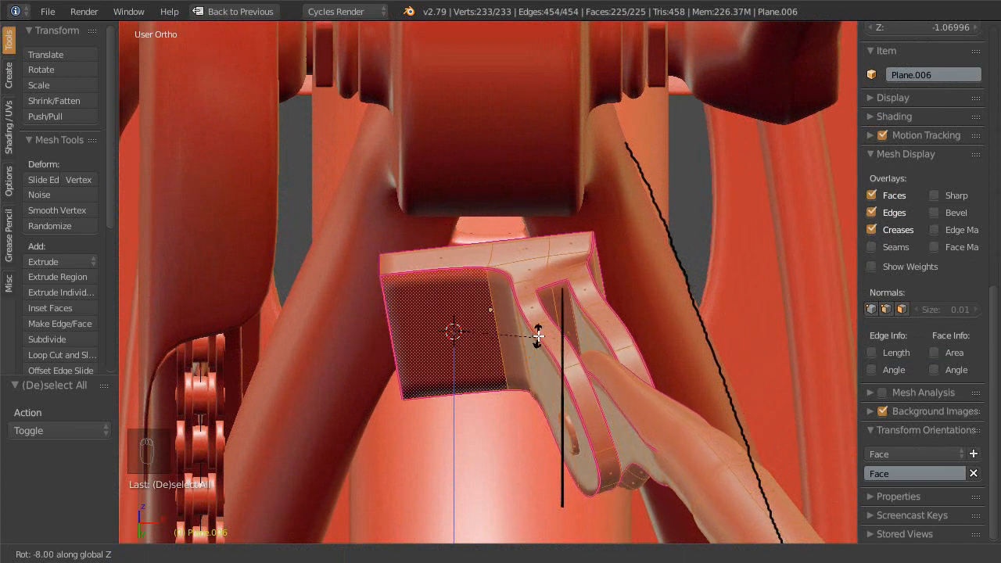
middle_click_drag(523, 272, 549, 392)
mouse_move(555, 340)
middle_mouse_down()
mouse_move(529, 404)
mouse_move(558, 342)
mouse_move(555, 399)
mouse_move(542, 351)
middle_mouse_up()
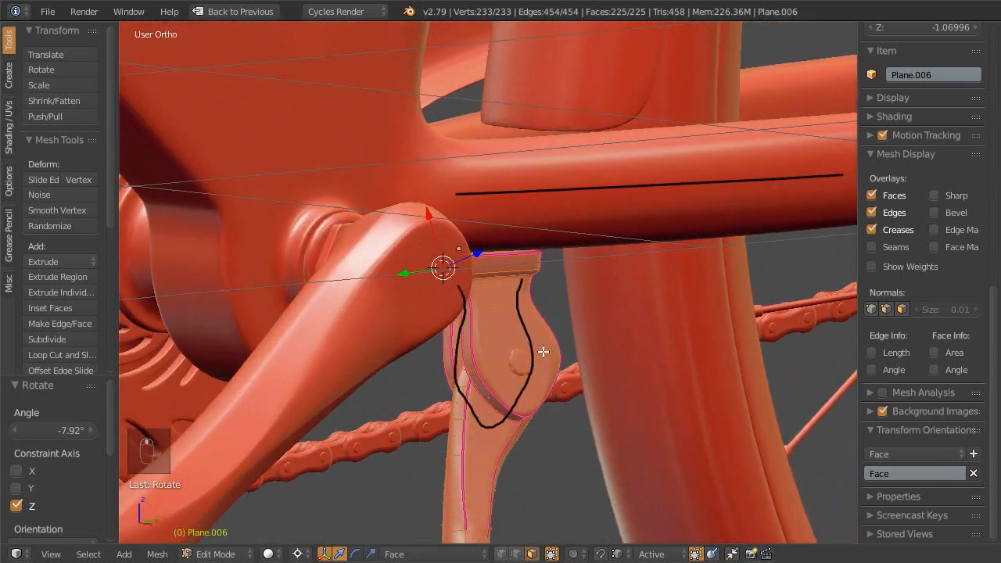
- Select the pivot bolt's two end faces on the bracket plates and snap the 3D cursor to their midpoint
middle_click_drag(539, 409, 569, 283, "ctrl")
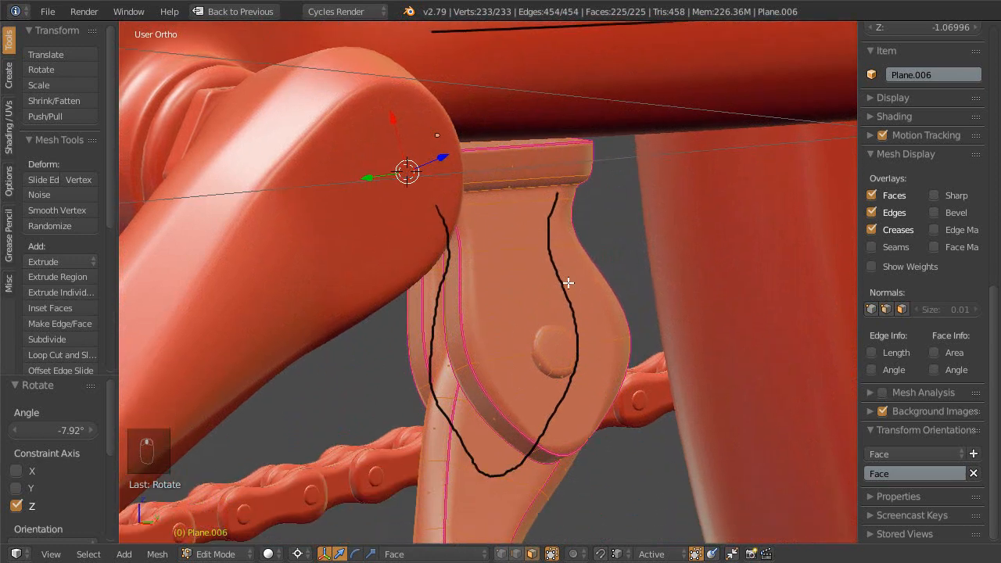
right_click(558, 340)
middle_click_drag(558, 341, 448, 370)
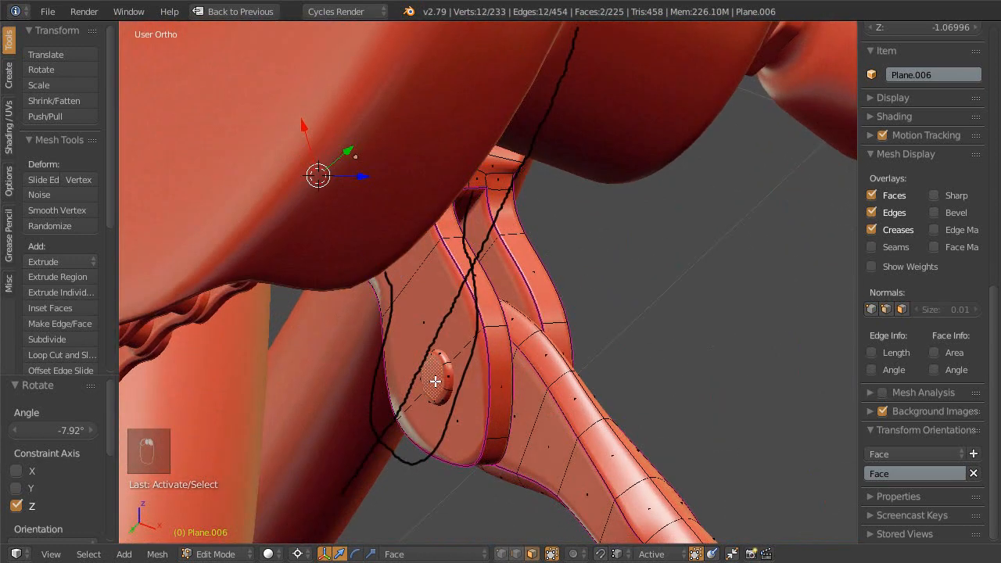
key("shift+s")
middle_click_drag(560, 281, 534, 481, "ctrl")
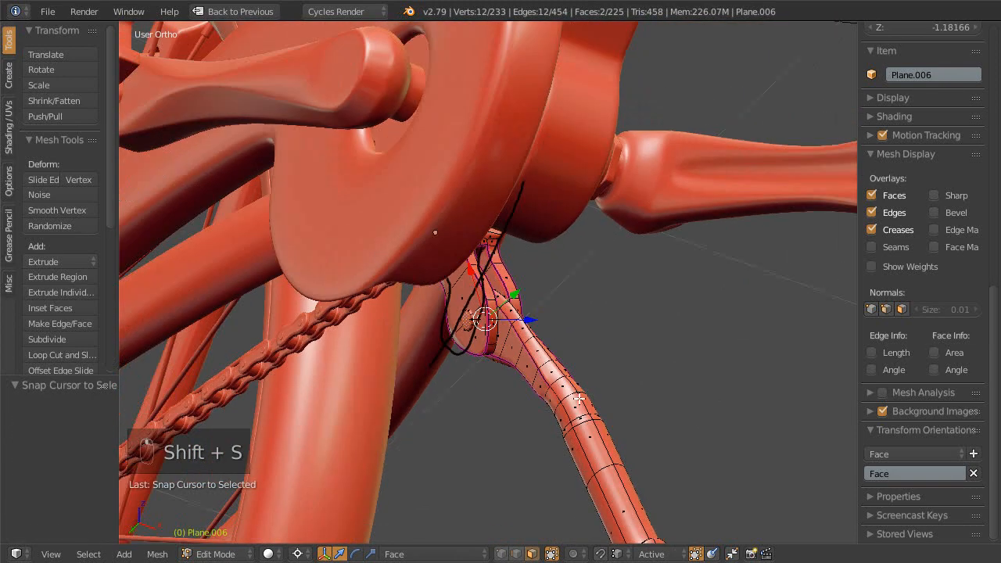
- Clear the selection and select the whole kickstand leg as linked geometry, leaving the bracket unselected
middle_click_drag(579, 399, 506, 451)
middle_click_drag(682, 413, 564, 467)
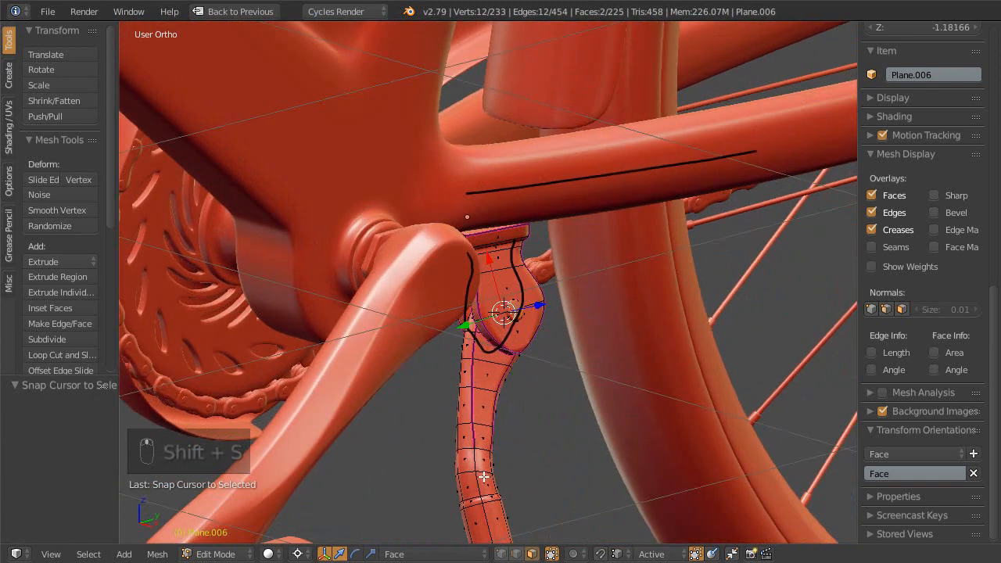
key("a")
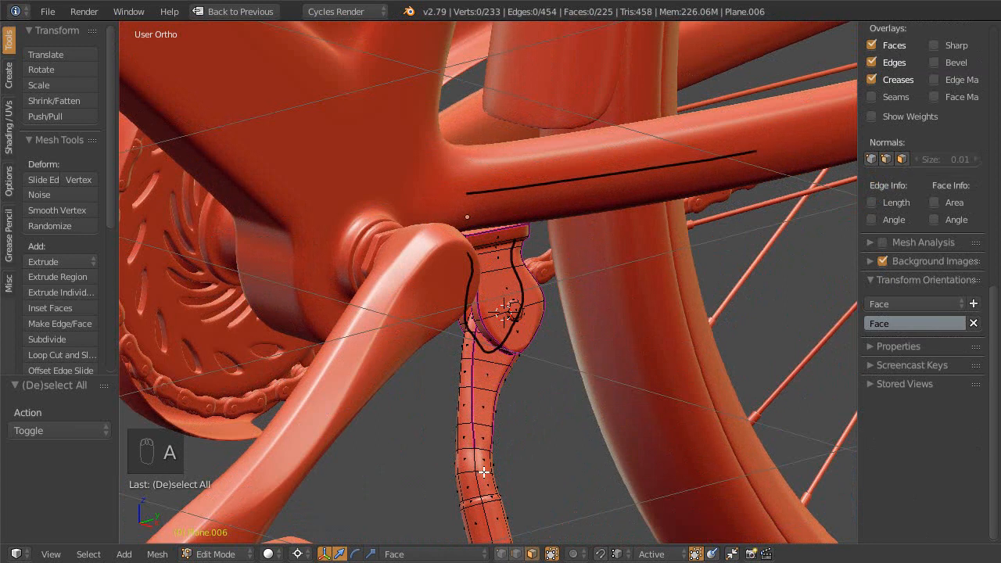
key("l")
- Try swinging the leg 103° about the Face Z axis toward the rear wheel, inspect it between the bracket plates, and undo it
middle_click_drag(556, 316, 482, 390)
key("r")
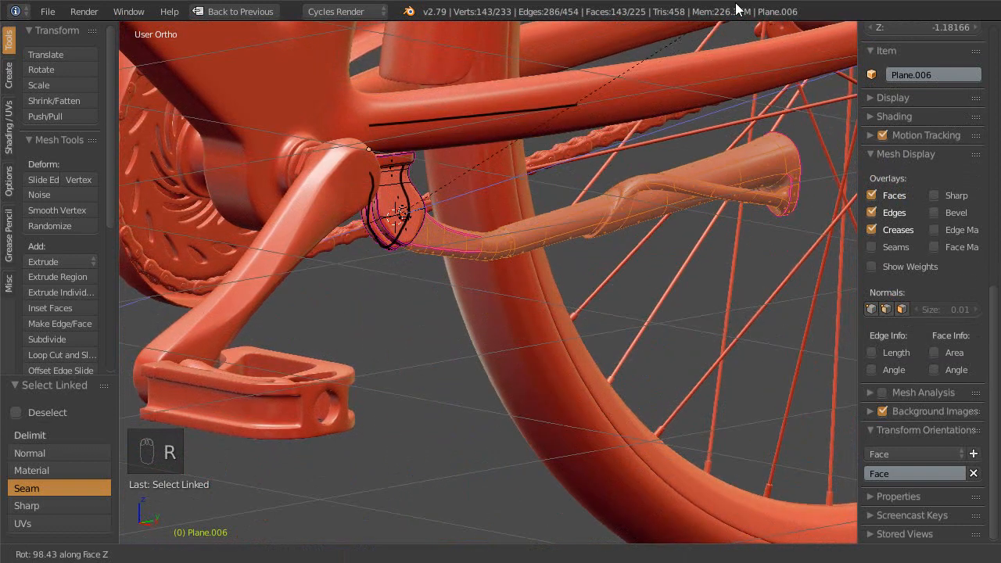
left_click(634, 53)
middle_click_drag(633, 53, 573, 192)
scroll(525, 252, "up", 6)
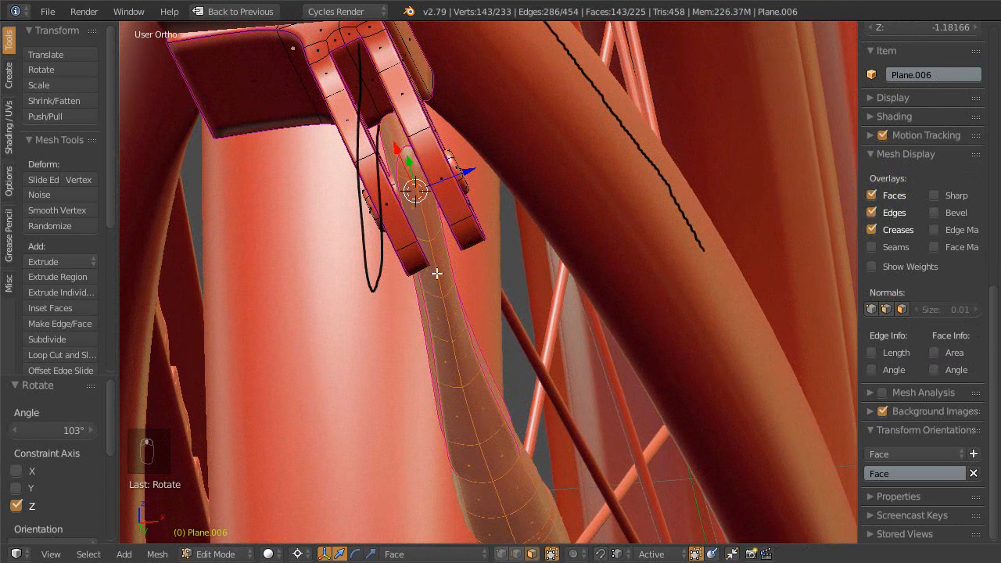
key("ctrl+z")
- Try swinging the leg about the Face Z axis between the bracket plates to test its pivot clearance
key("r")
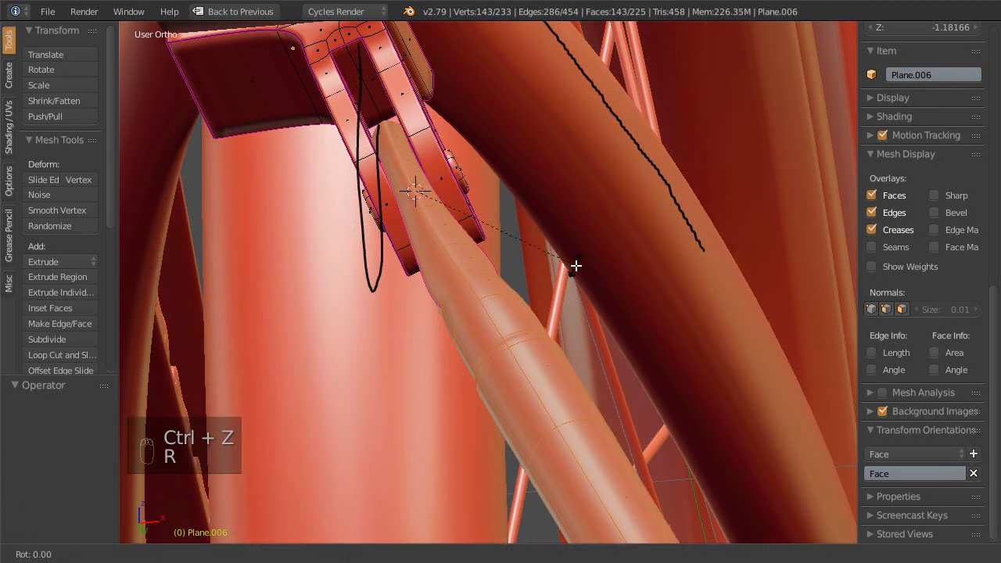
key("z")
key("z")
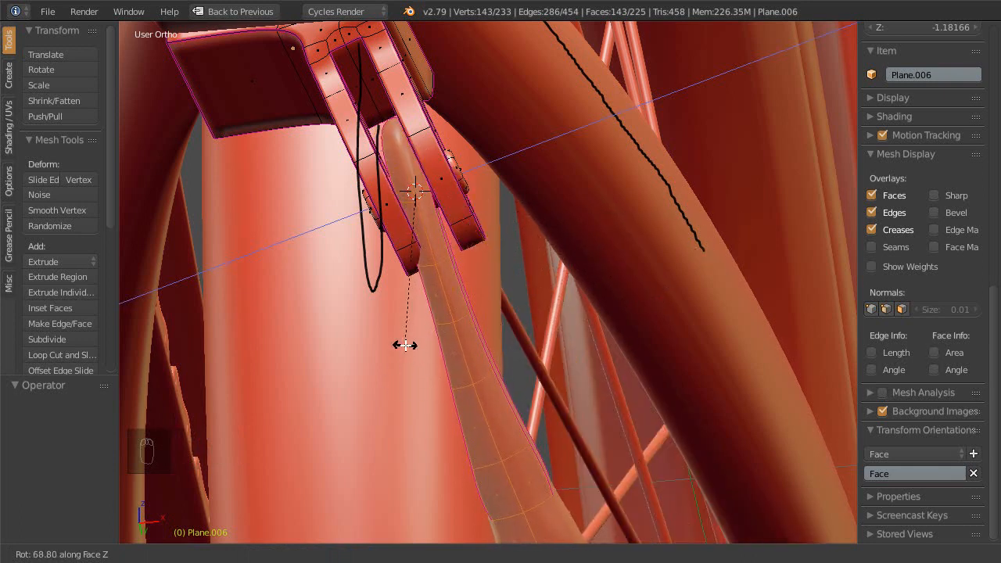
left_click(422, 351)
middle_click_drag(430, 346, 452, 353)
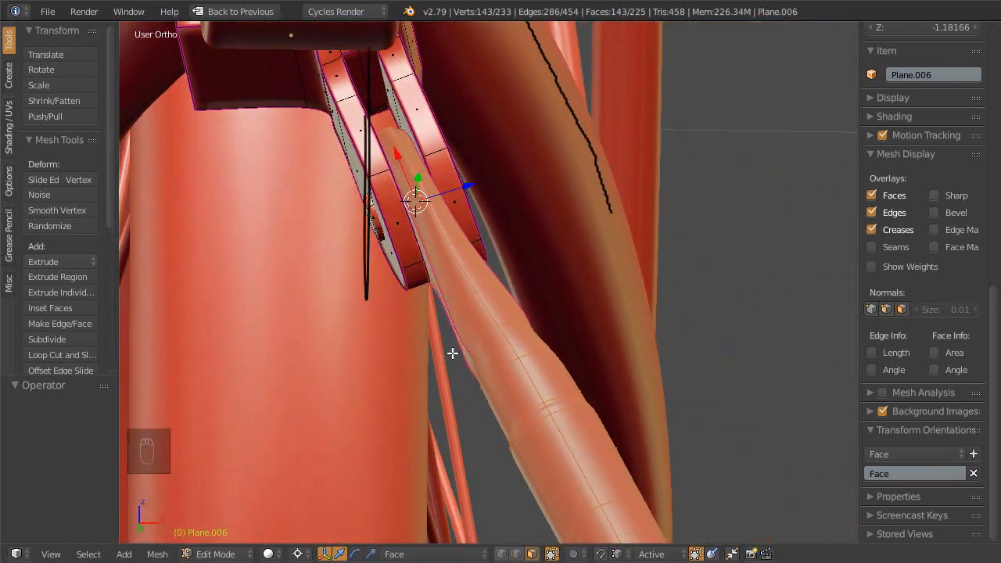
key("r")
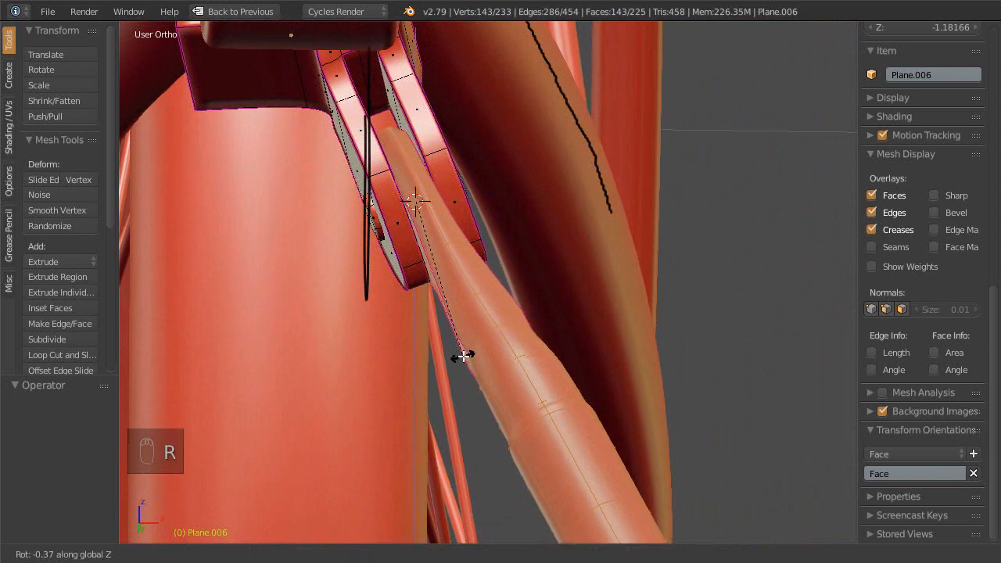
key("z")
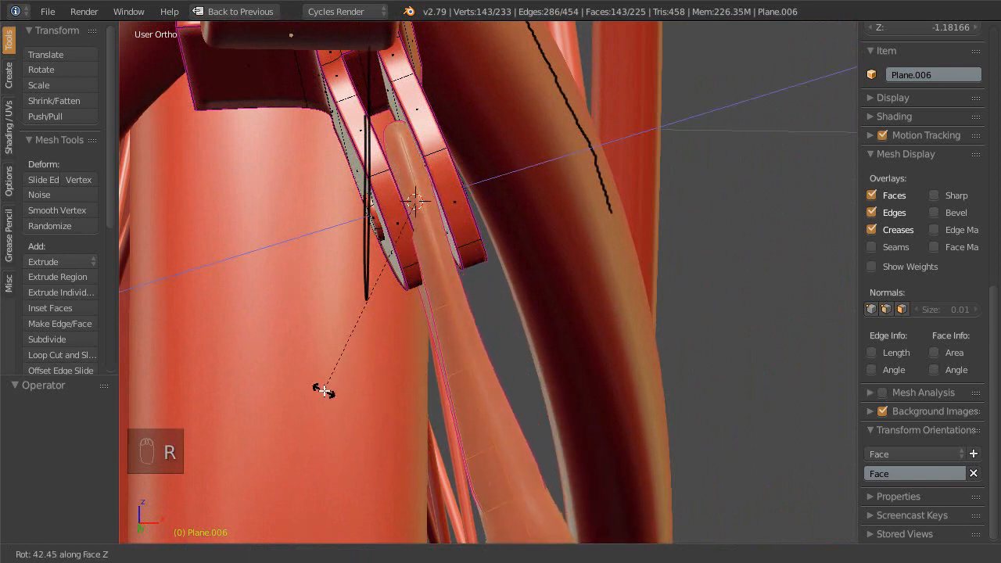
left_click(324, 391)
middle_click_drag(391, 284, 412, 201)
- Delete the custom Face transform orientation and create a new one from the bracket plate's outer face
right_click(423, 171)
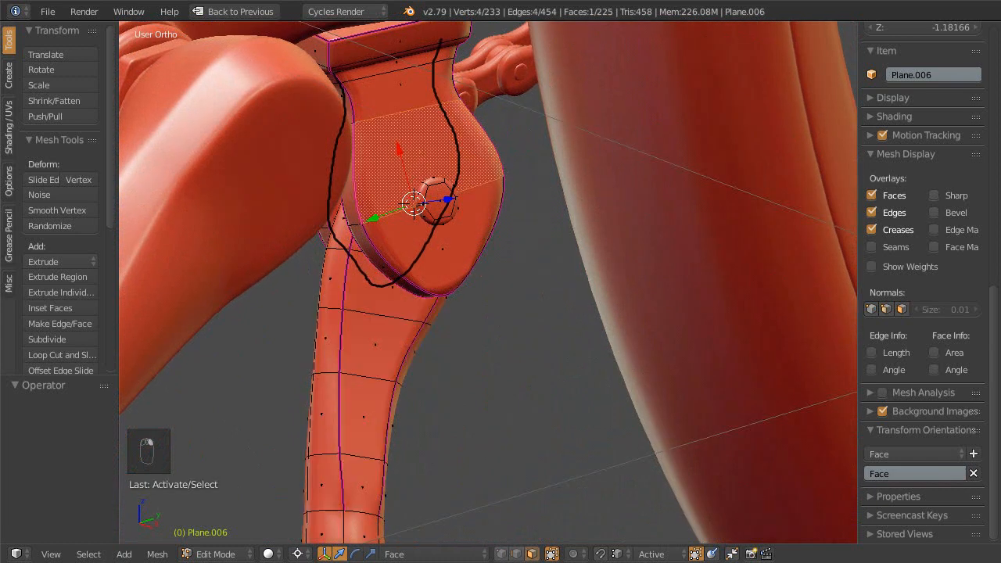
left_click(441, 554)
left_click(974, 474)
middle_click_drag(498, 286, 437, 164)
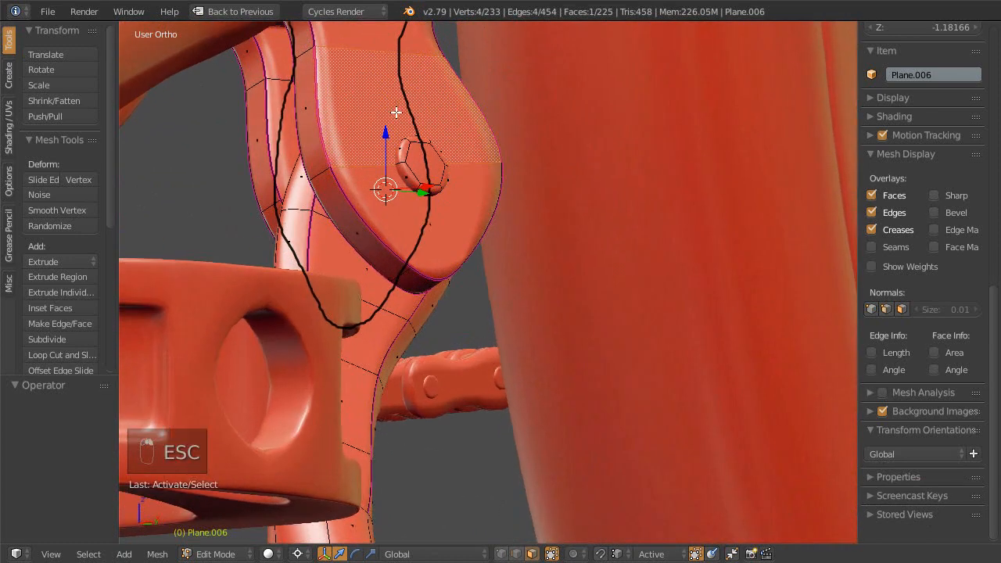
key("ctrl+alt+space")
middle_click_drag(403, 121, 422, 193)
middle_click_drag(422, 235, 397, 291)
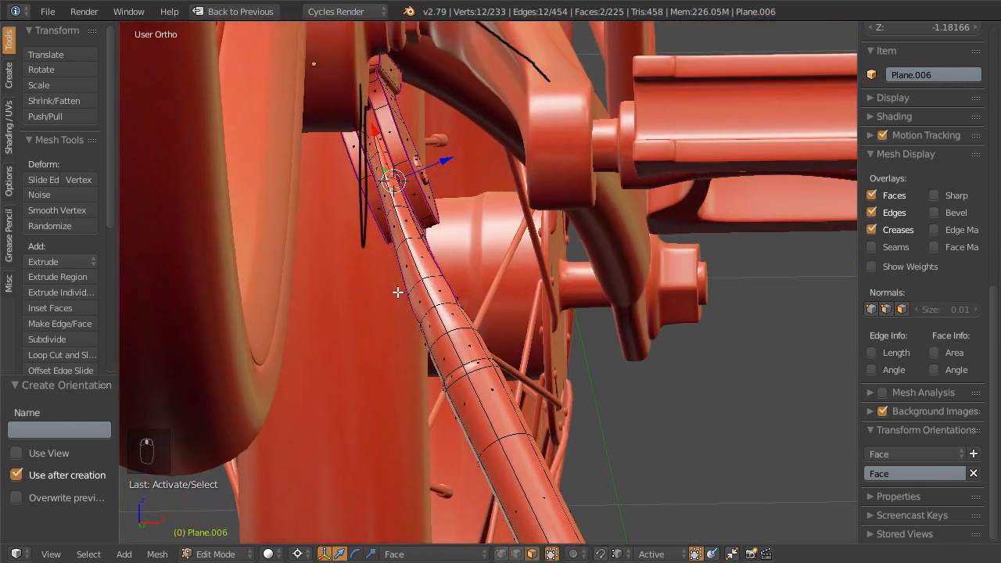
- Clear the selection and select the whole kickstand leg as linked geometry
key("a")
key("l")
middle_click_drag(470, 397, 442, 325)
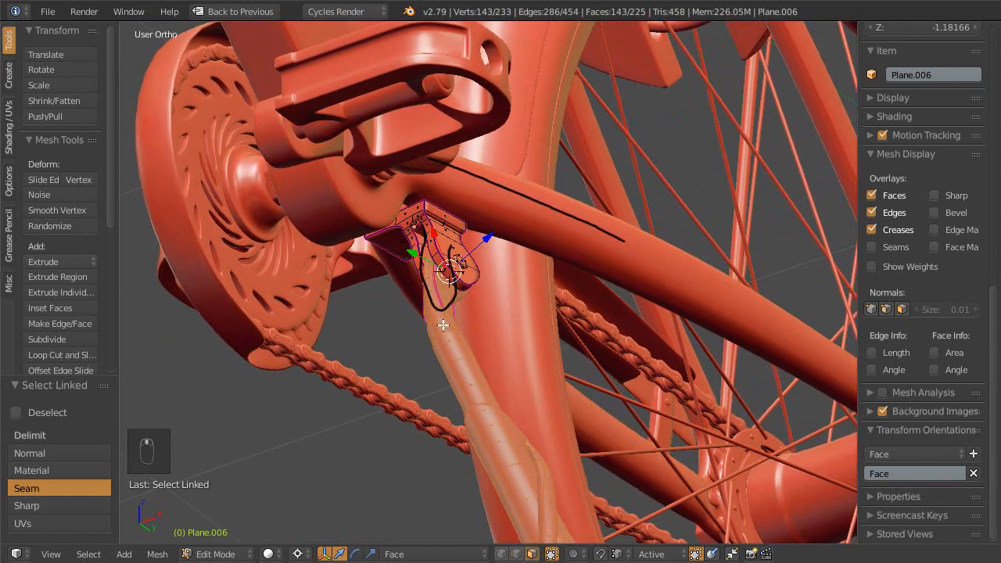
- Try folding the leg 93.5° about the new Face Z axis, swing it slightly further, and undo the rotations
key("r")
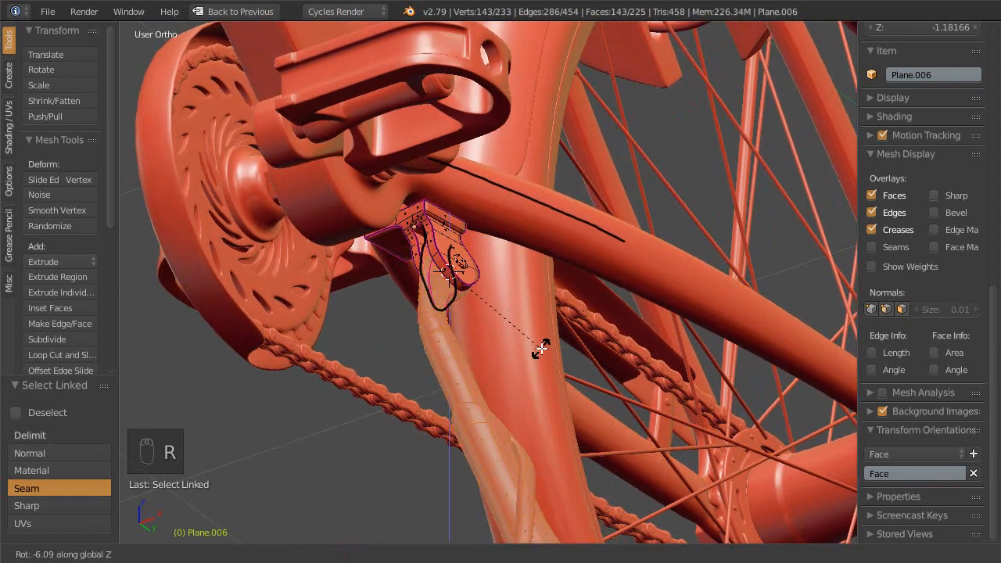
key("z")
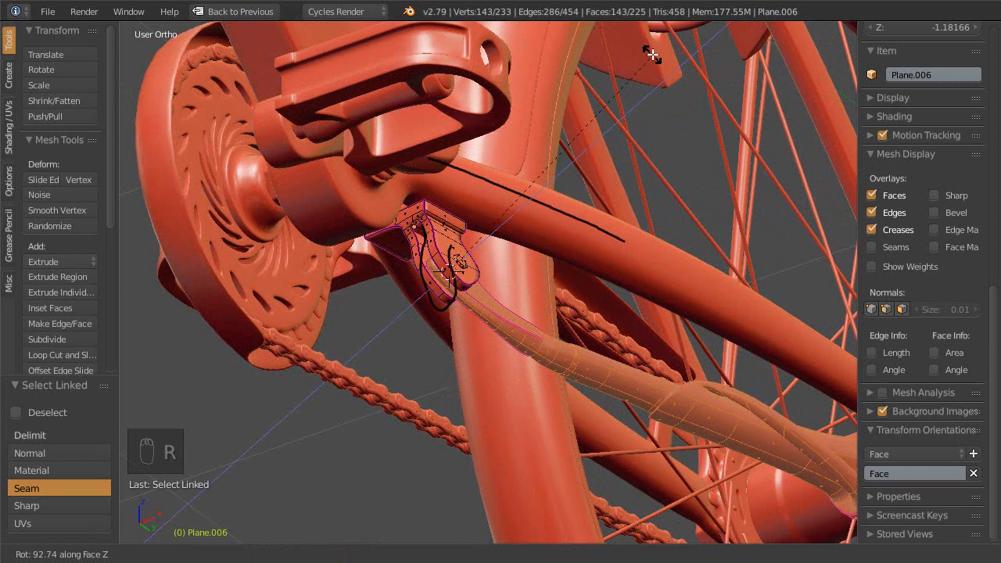
left_click(652, 55)
middle_click_drag(652, 55, 661, 232)
middle_click_drag(633, 154, 639, 221)
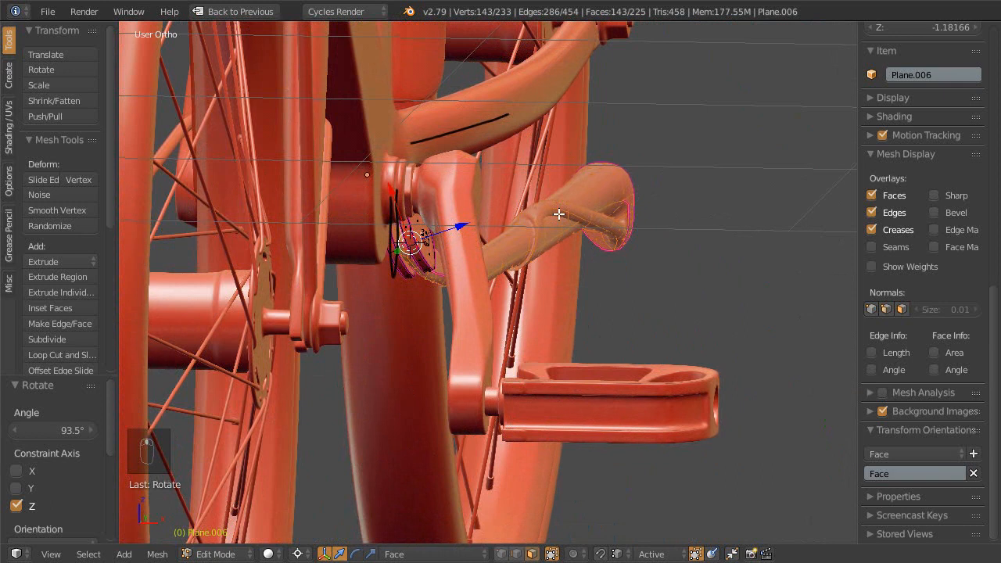
key("r")
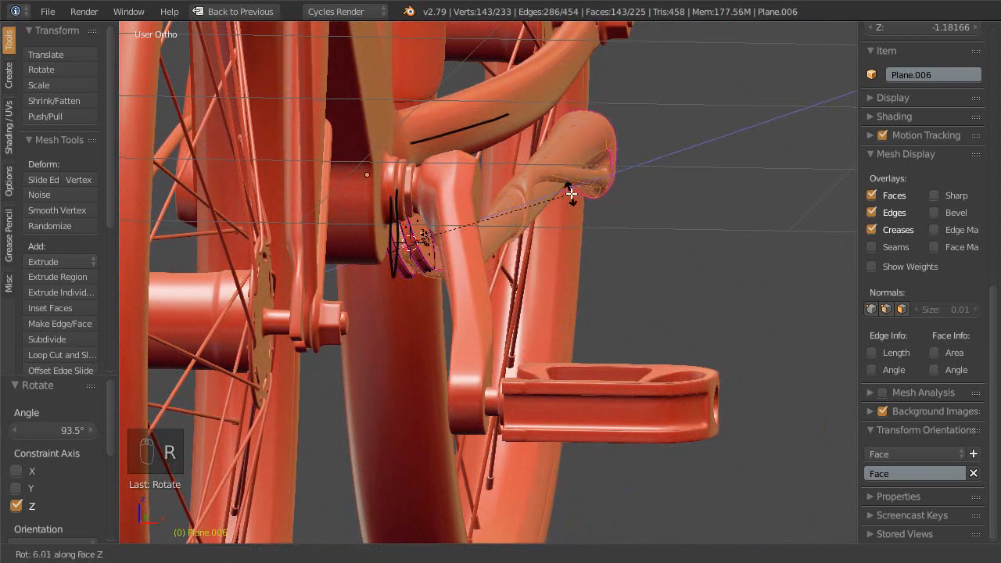
left_click(582, 183)
middle_click_drag(582, 183, 513, 359)
key("ctrl+z")
key("ctrl+z")
key("ctrl+z")
- Erase the grease pencil marks beside the kickstand's foot and save the file over the existing one
right_click_drag(496, 382, 434, 387)
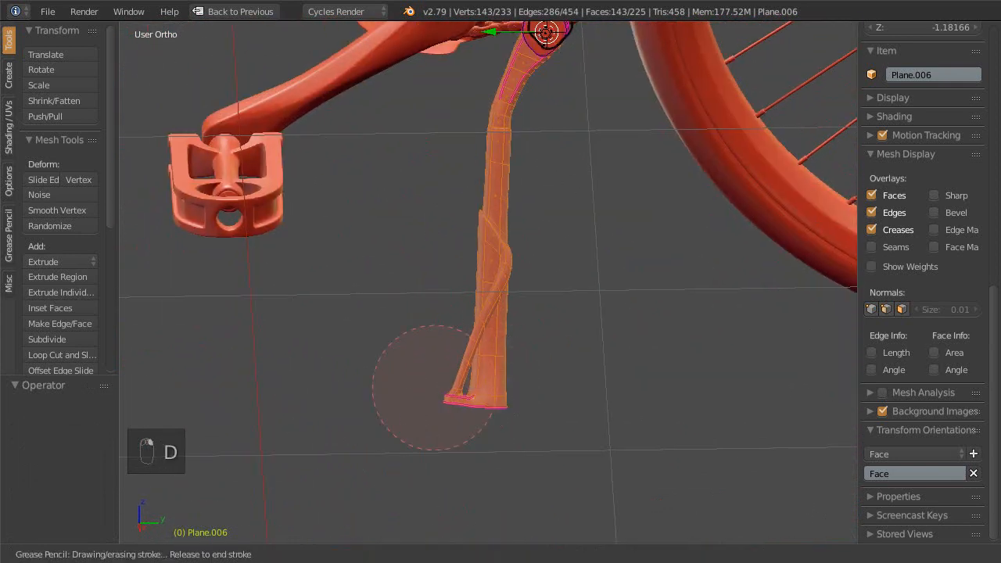
key("Escape")
mouse_move(474, 402)
middle_mouse_down()
mouse_move(516, 250)
mouse_move(444, 382)
mouse_move(490, 293)
middle_mouse_up()
key("ctrl+s")
left_click(444, 379)
- Hide every object except the kickstand, save the file, and finish in Object Mode
middle_click_drag(493, 211, 521, 443, "shift")
middle_click_drag(508, 304, 516, 349, "shift")
key("Tab")
key("shift+h")
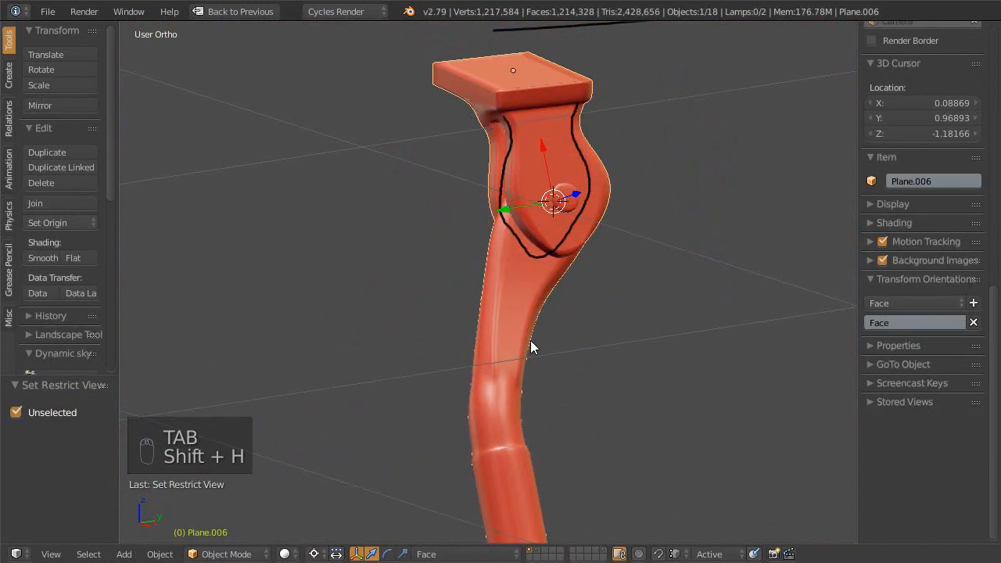
key("Tab")
scroll(532, 290, "down", 3)
middle_click_drag(522, 285, 536, 321)
key("ctrl+s")
key("Tab")
- Turn off the display of the grease pencil layers and save the file
scroll(537, 341, "up", 1)
scroll(538, 316, "up", 1)
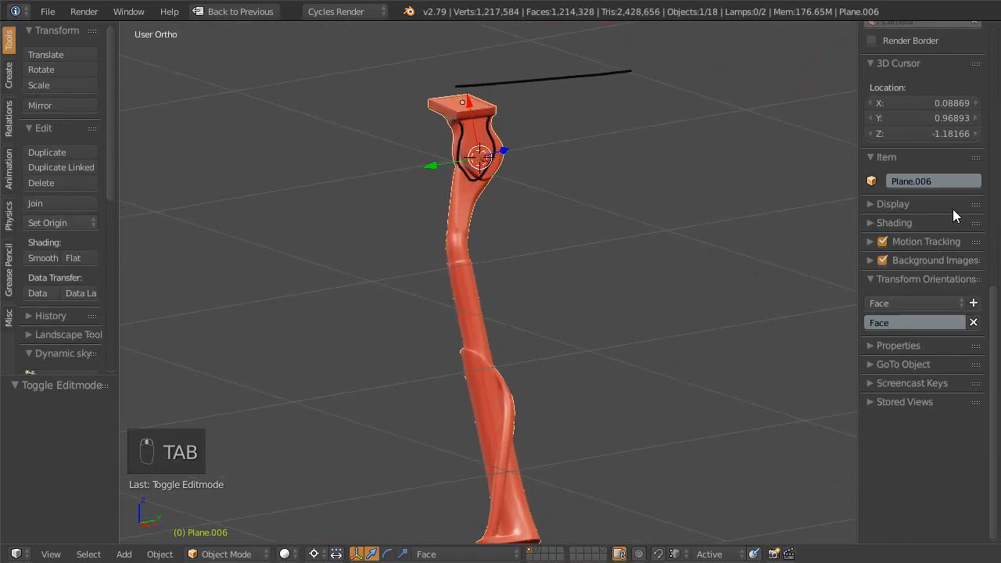
scroll(953, 209, "up", 8)
scroll(899, 180, "up", 2)
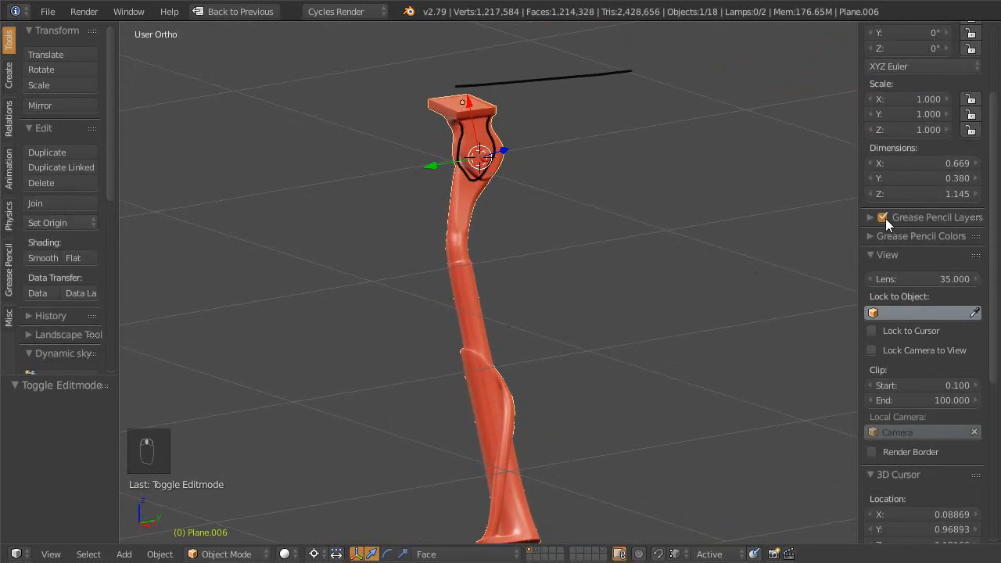
middle_click_drag(599, 279, 521, 289)
key("ctrl+s")
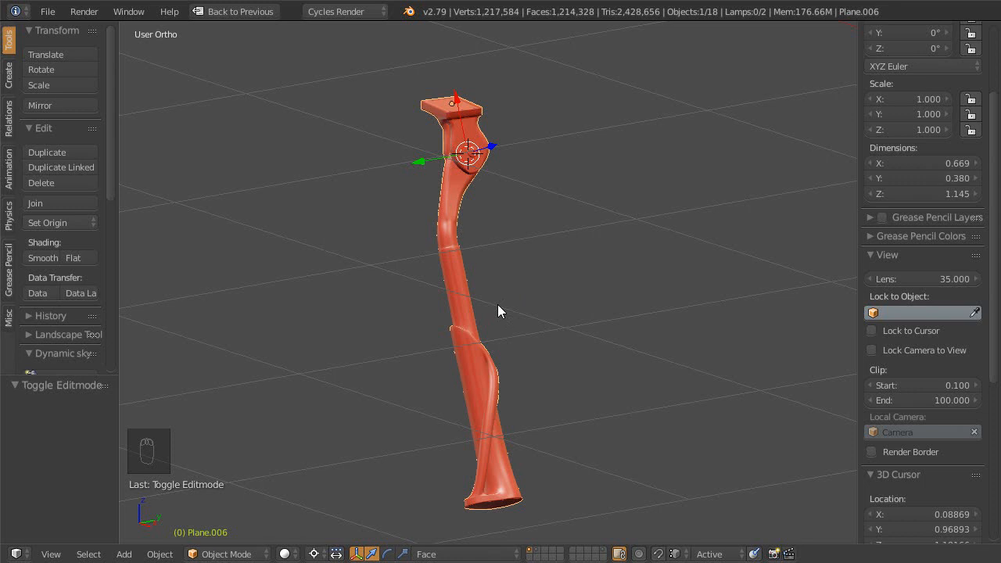
middle_click_drag(573, 212, 552, 293)
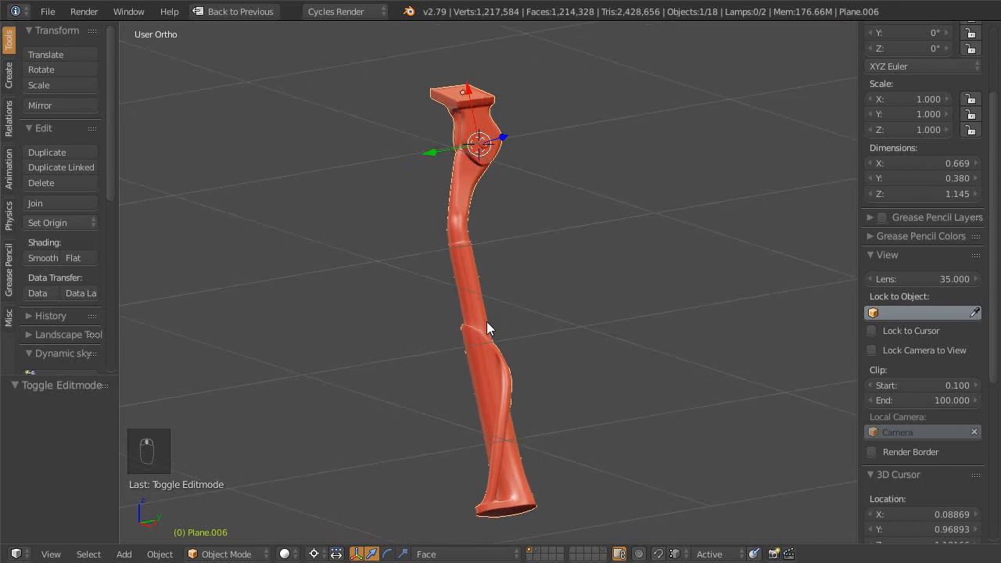